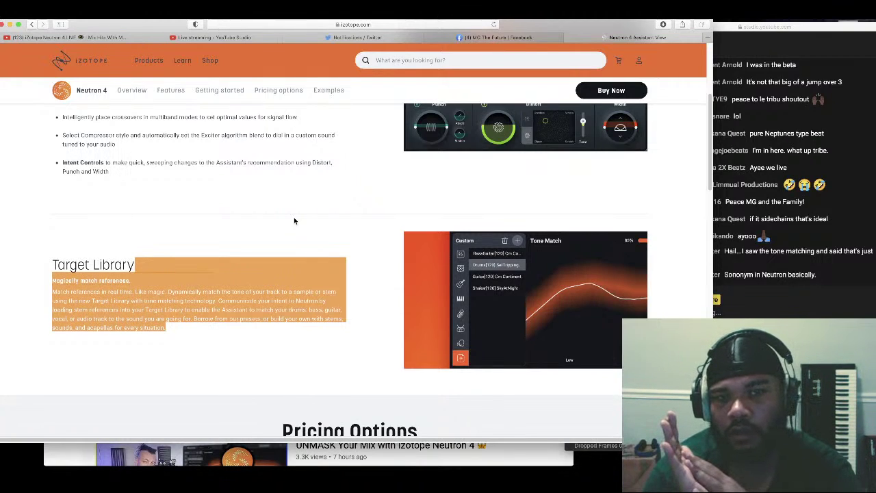
Minimise the iZotope and YouTube browser windows and switch to FL Studio
click(11, 24)
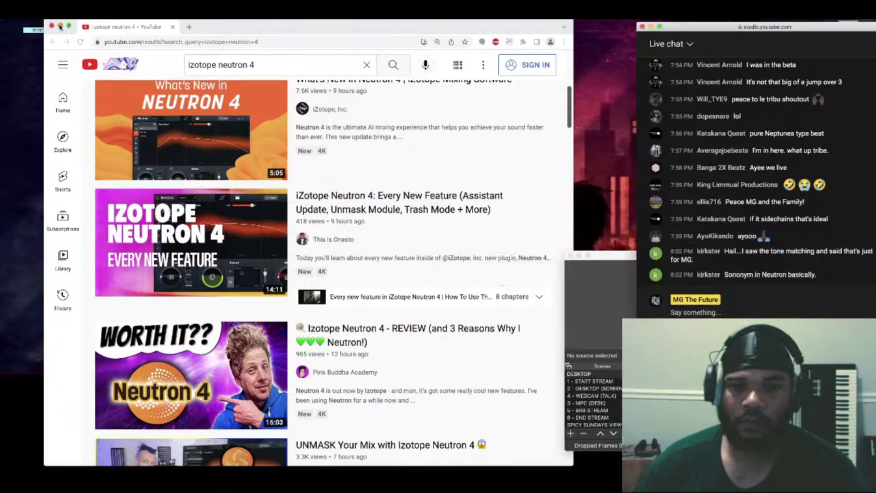
click(60, 26)
click(534, 487)
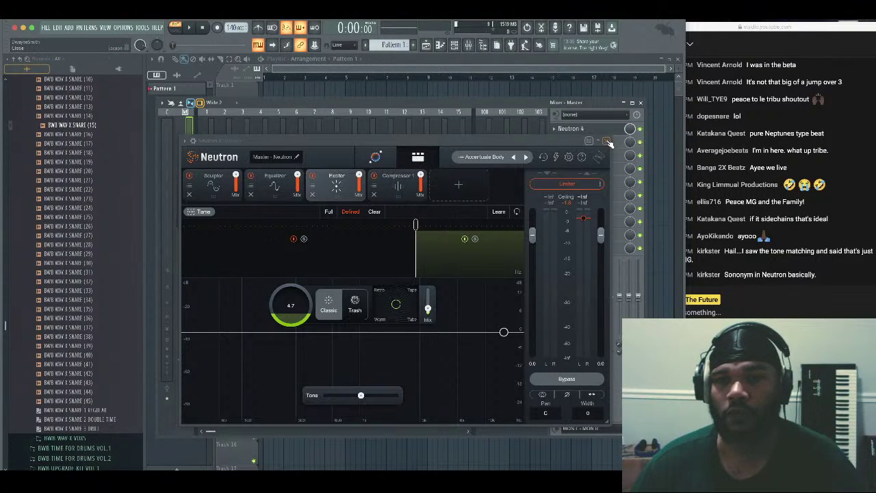
Close the Neutron 4 plugin window and delete Neutron 4 from the Master track's first effect slot
click(606, 141)
click(641, 103)
click(454, 45)
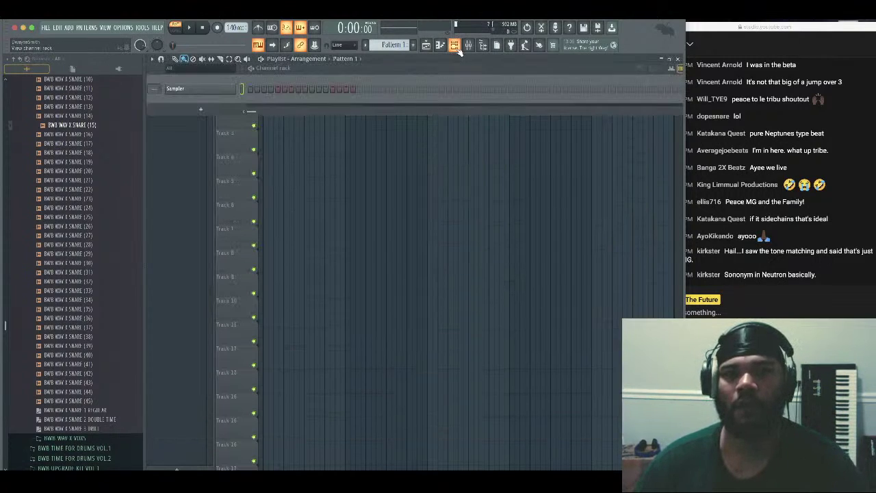
click(468, 45)
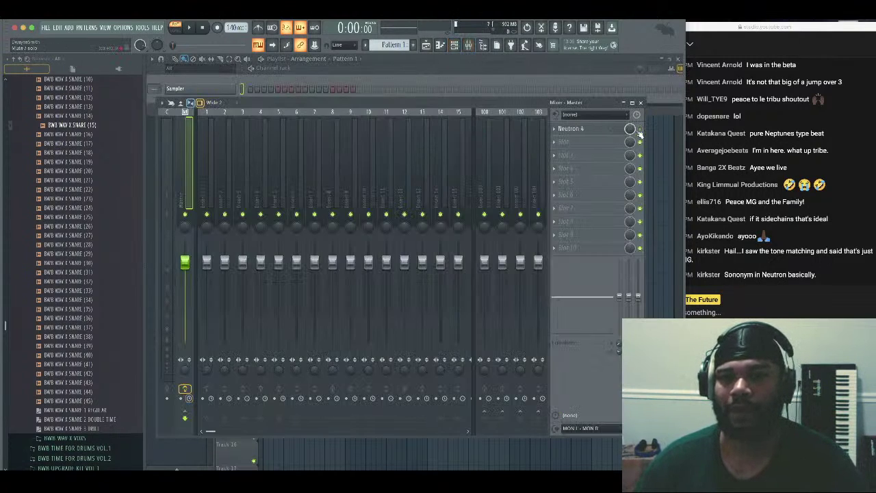
click(554, 129)
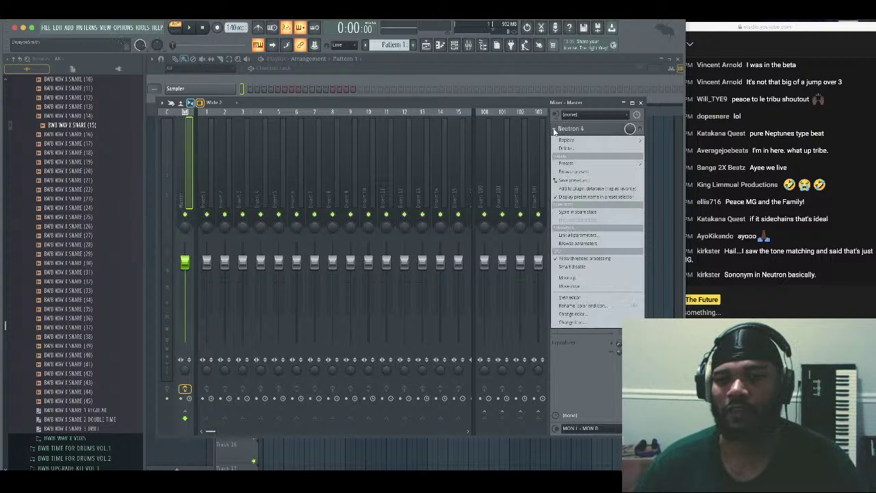
click(566, 147)
click(469, 281)
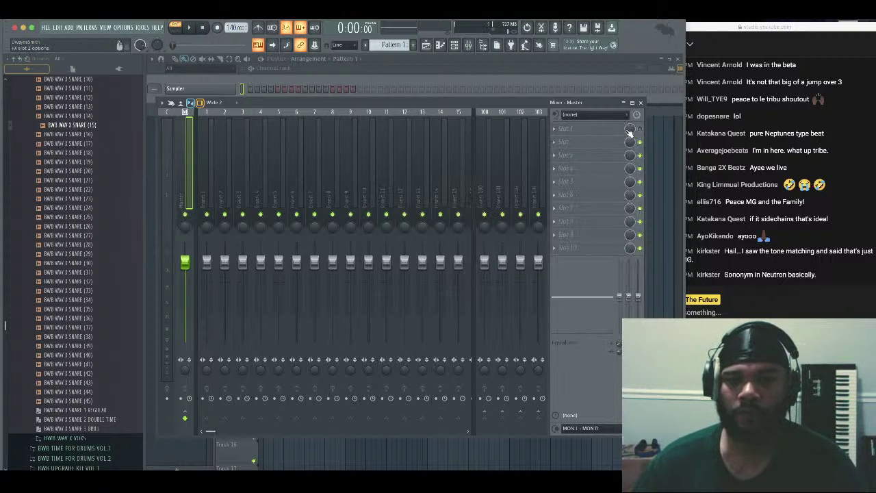
Close the mixer and try to insert a Play instrument into the channel rack
click(640, 102)
key(F6)
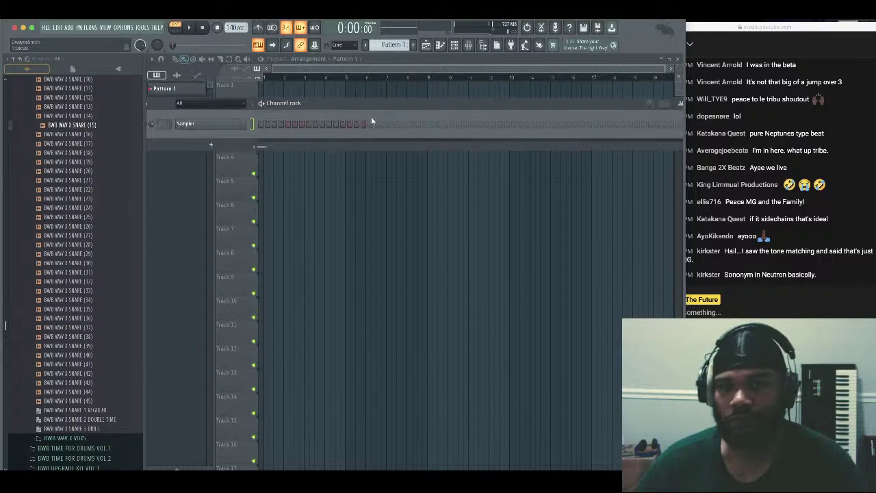
right_click(259, 151)
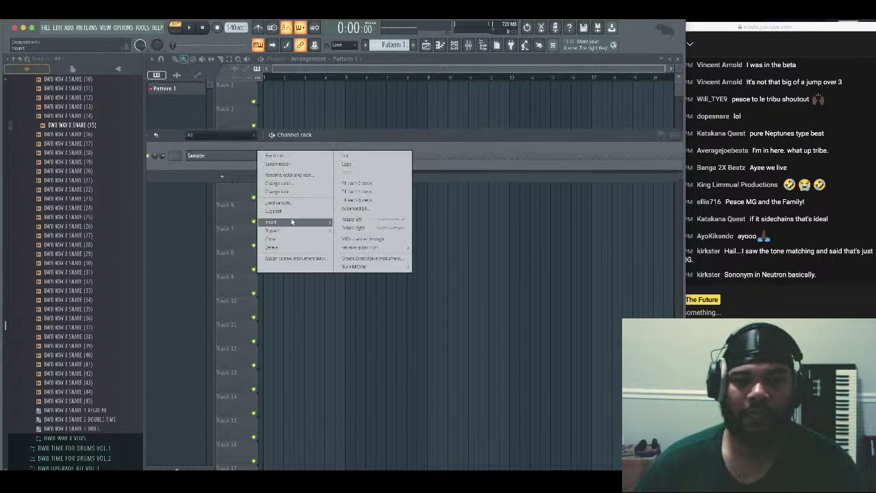
mouse_move(291, 222)
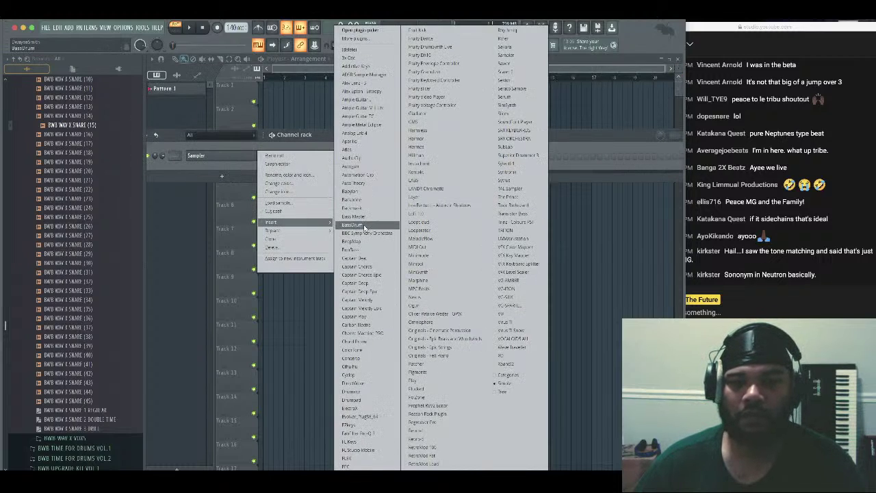
click(427, 381)
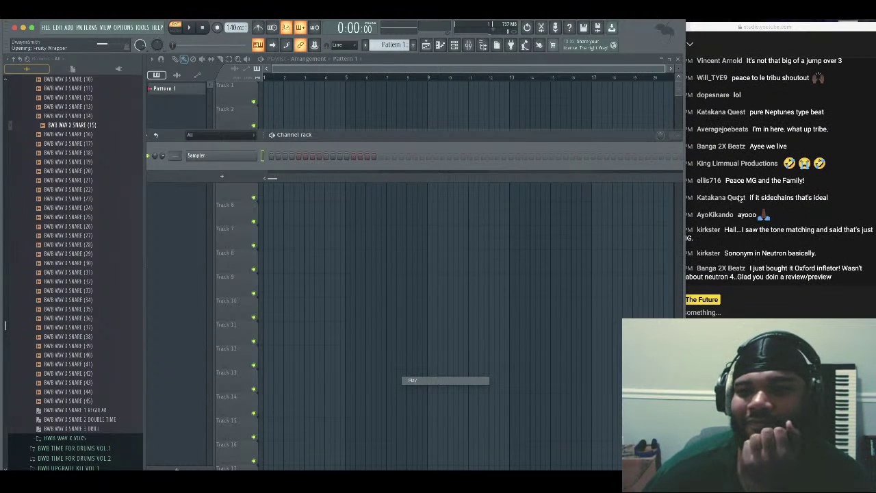
Force quit FL Studio
click(807, 201)
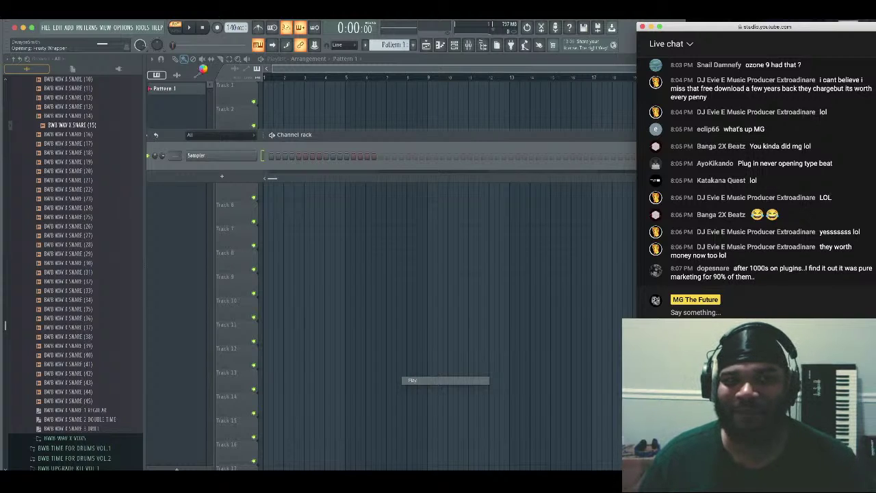
click(351, 135)
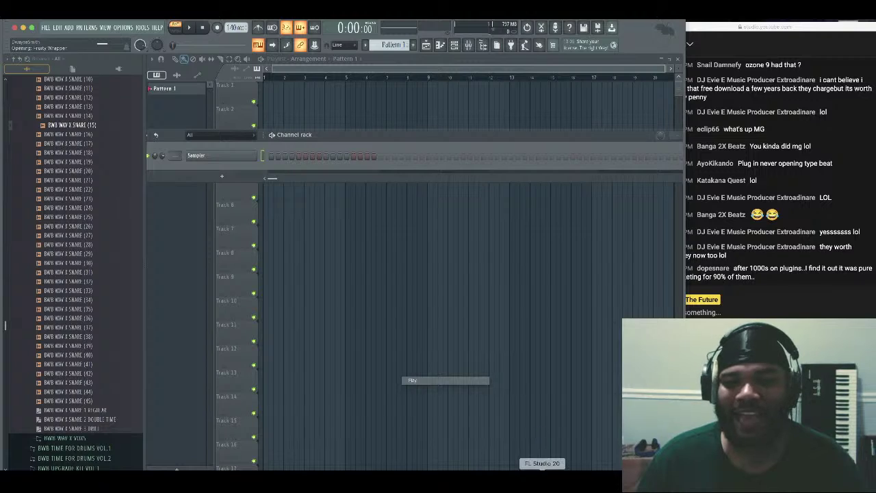
right_click(542, 473)
click(556, 461)
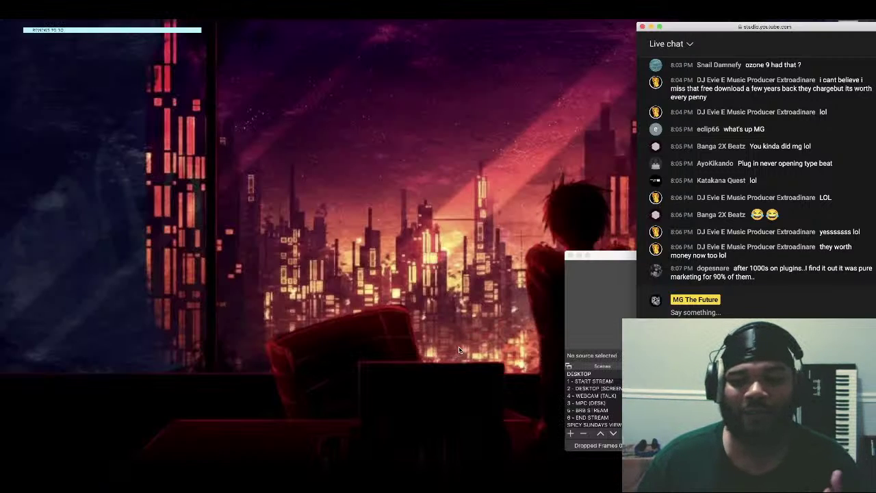
click(459, 350)
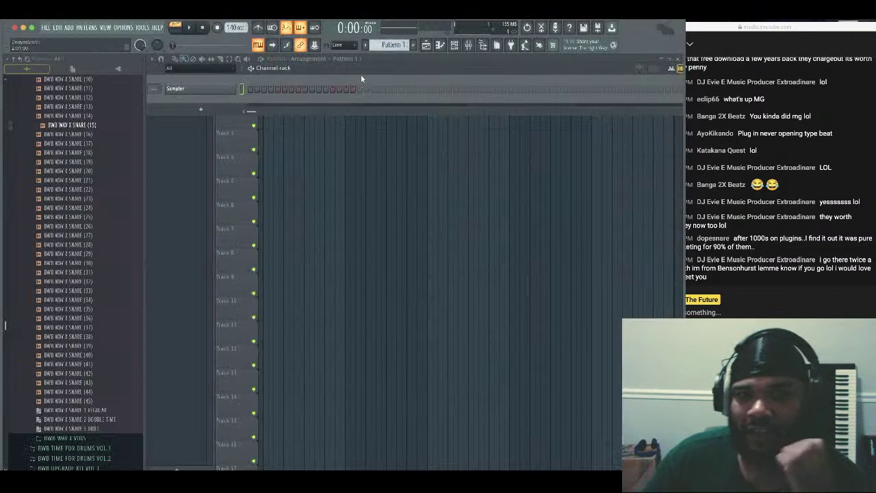
Insert a Play instrument into the channel rack and move its window to the middle of the workspace
drag(362, 70, 349, 92)
right_click(218, 112)
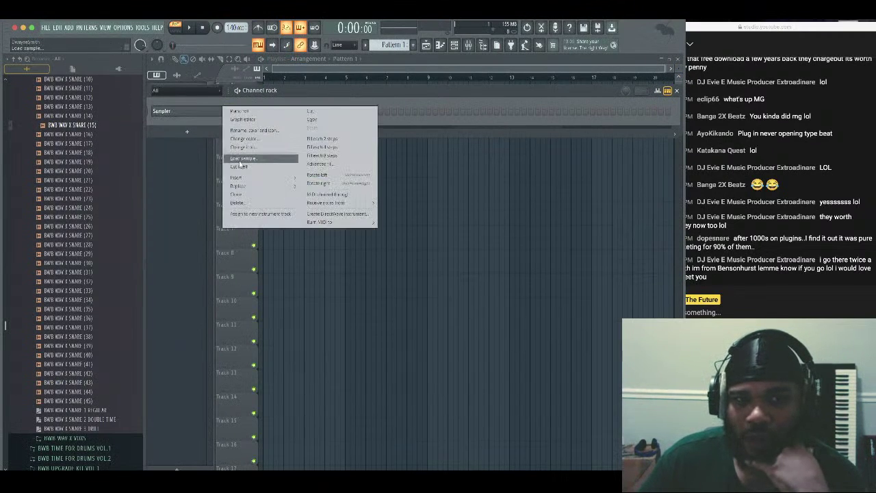
mouse_move(256, 178)
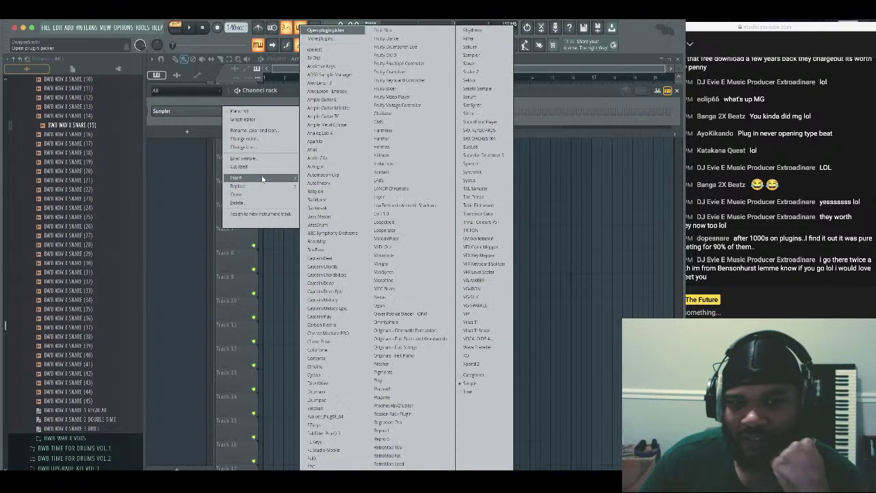
click(414, 382)
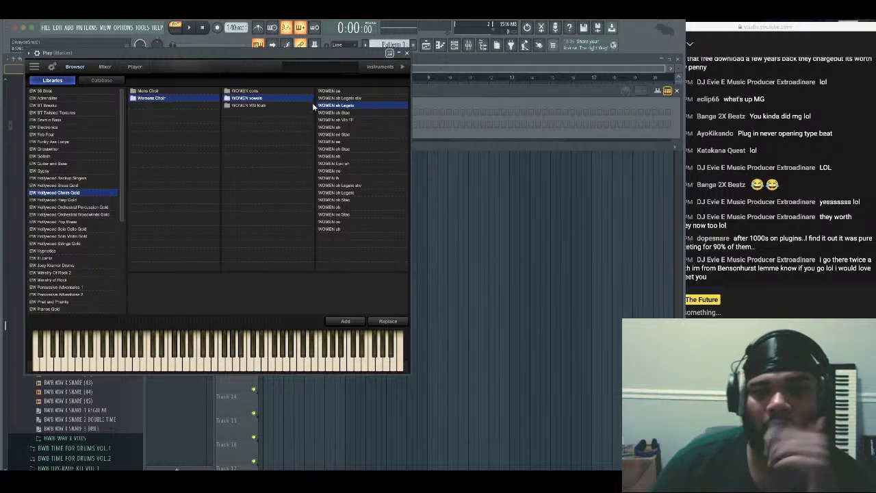
drag(313, 60, 514, 116)
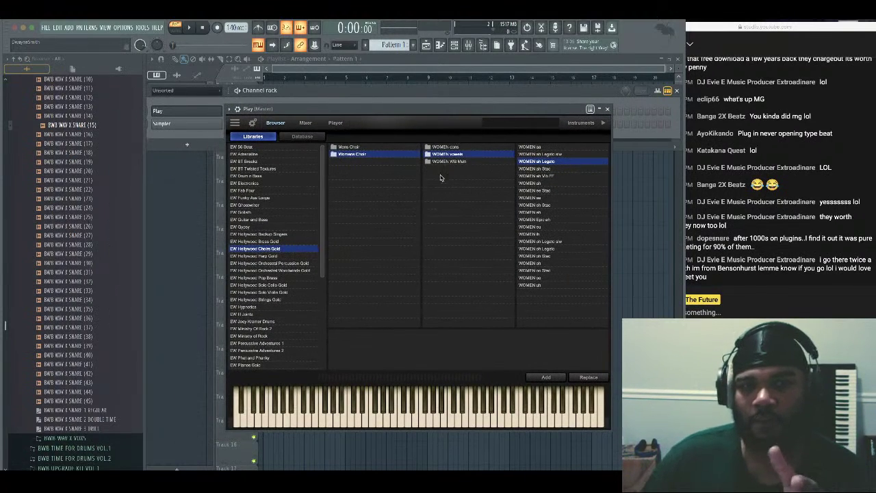
Load the Meditation Pad from the EW Goliath Synth Pads into Play and close the instrument window
click(258, 213)
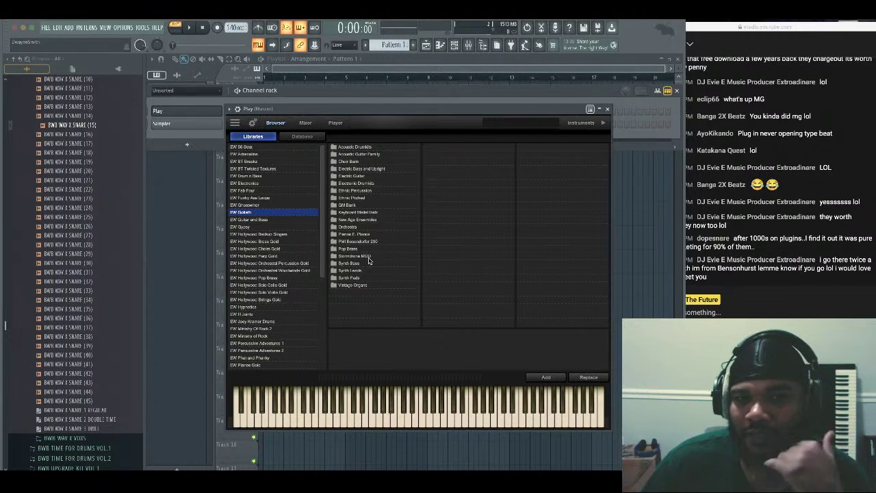
click(363, 277)
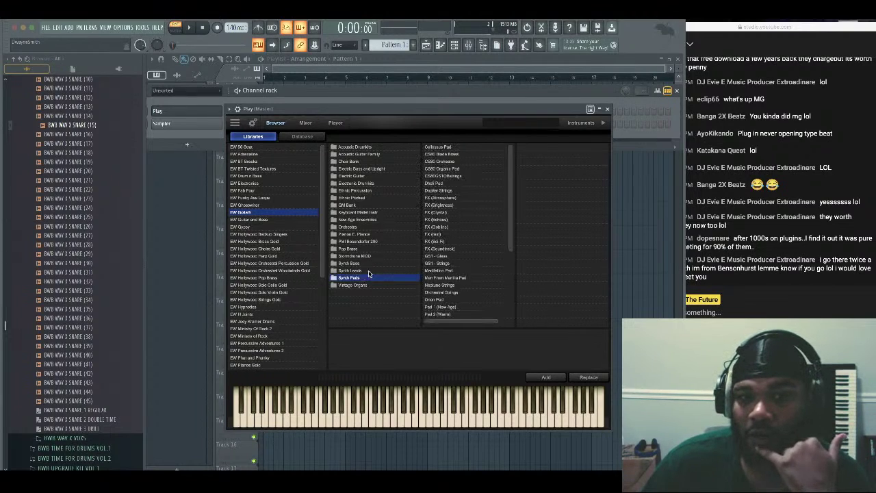
double_click(440, 271)
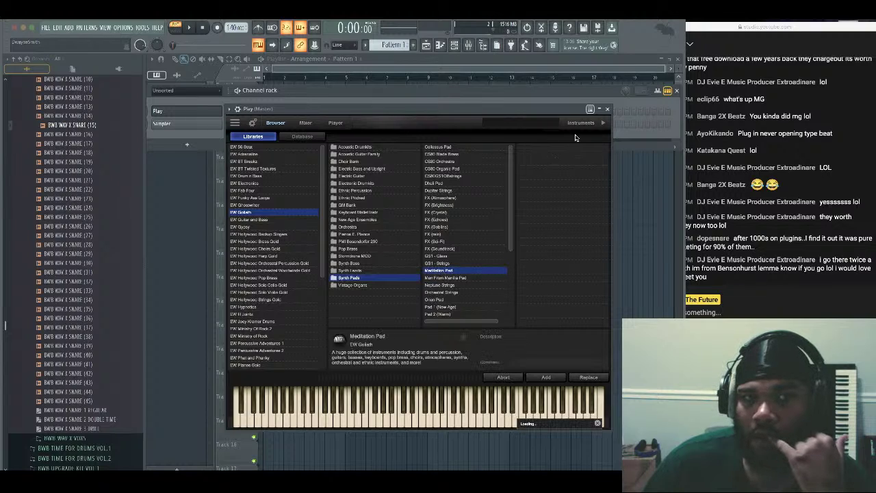
click(607, 109)
click(812, 142)
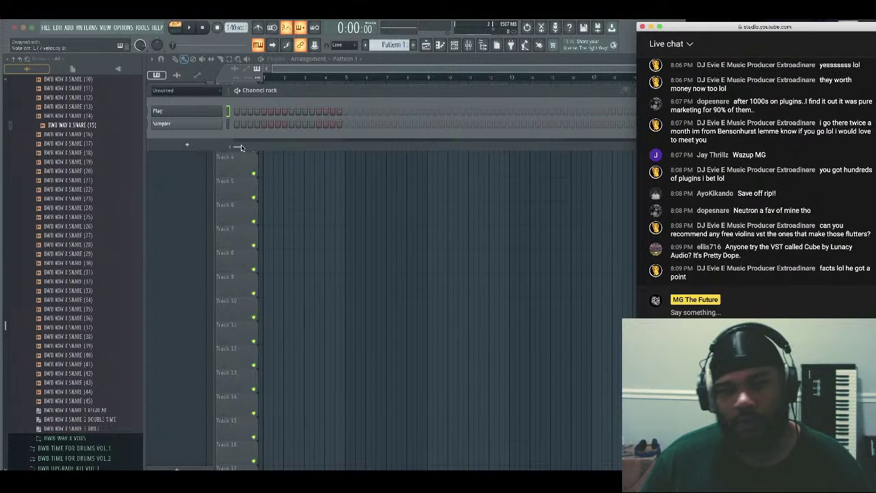
Open the Play channel's piano roll and set its scale highlighting to Other Dorian
right_click(212, 113)
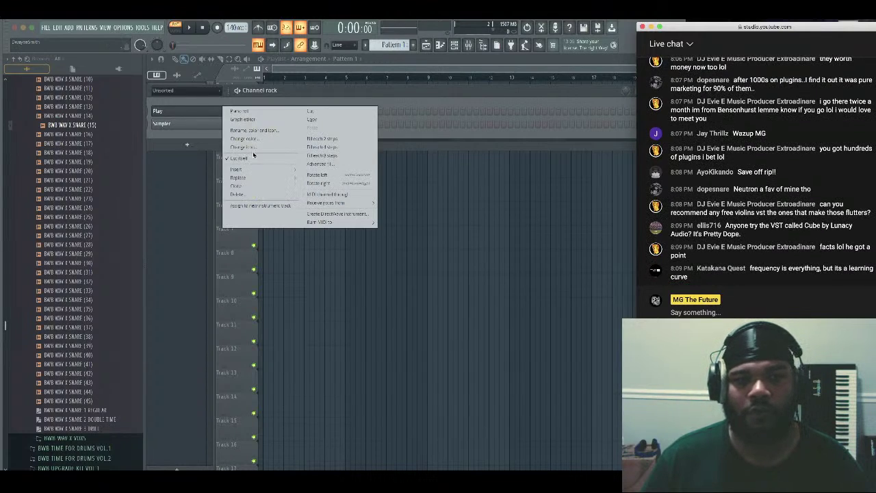
click(241, 111)
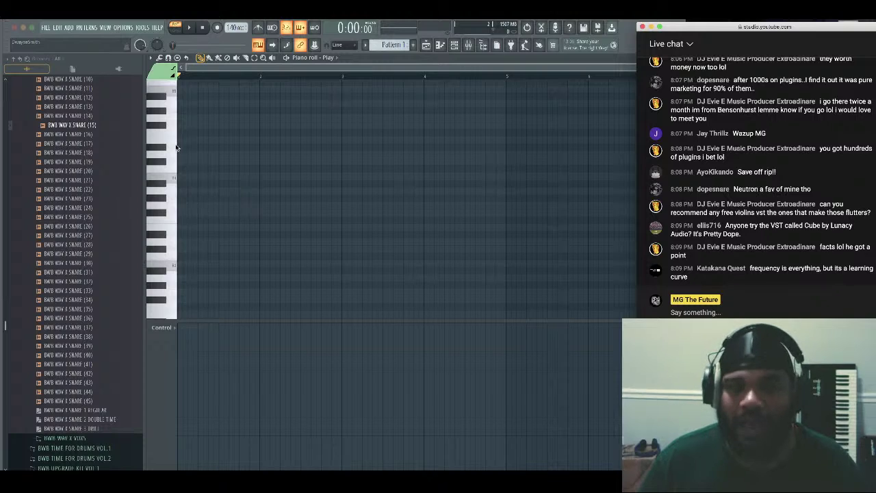
click(159, 57)
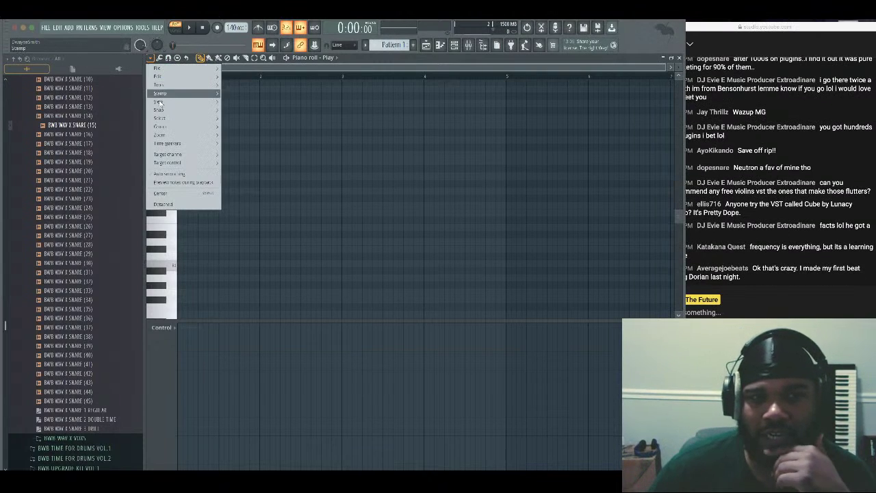
mouse_move(167, 103)
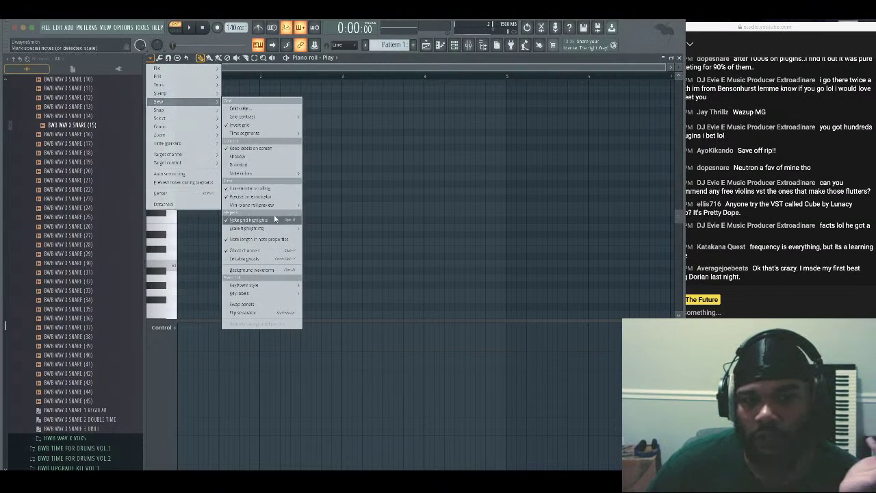
mouse_move(277, 228)
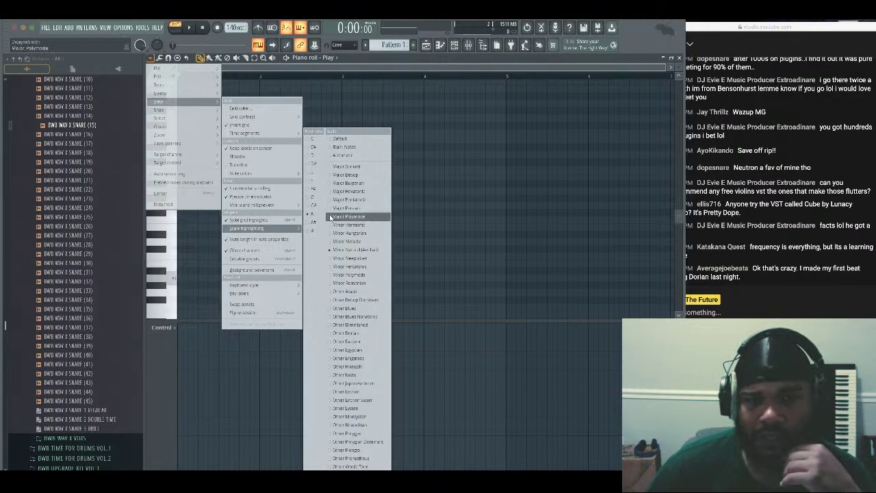
click(362, 332)
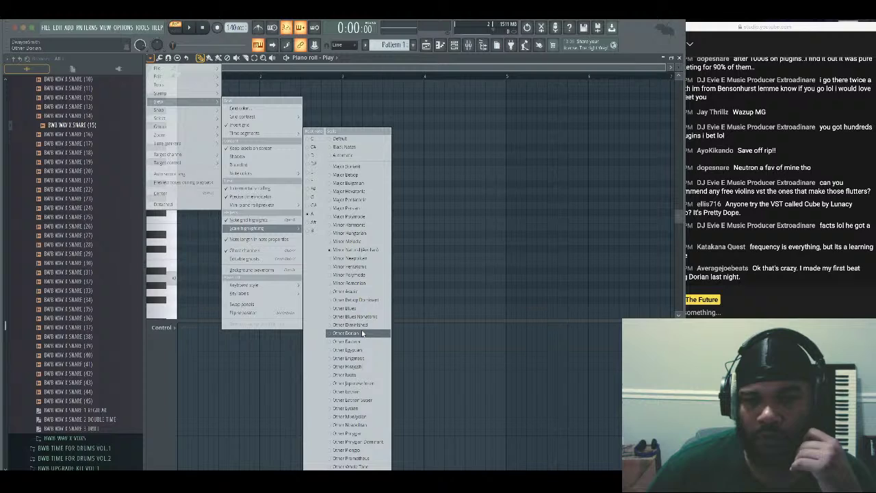
click(420, 296)
Draw a chord of A4, C5 and E5 from the start of bar 1, just under one bar long
scroll(203, 236, up, 2)
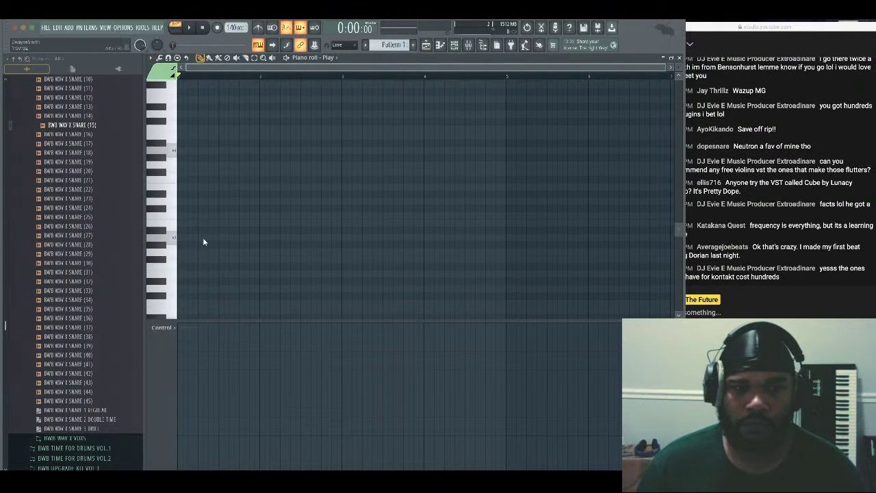
scroll(190, 205, up, 1)
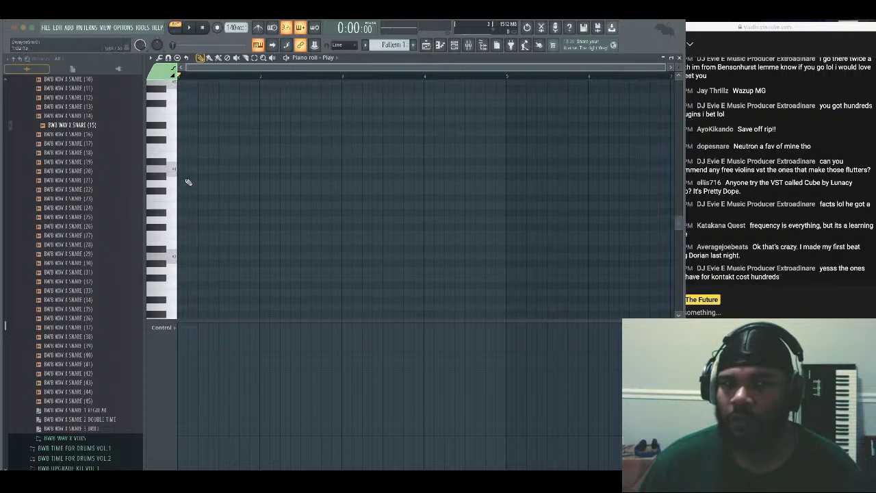
click(186, 169)
mouse_move(193, 169)
mouse_down()
mouse_move(245, 168)
mouse_move(210, 170)
mouse_up()
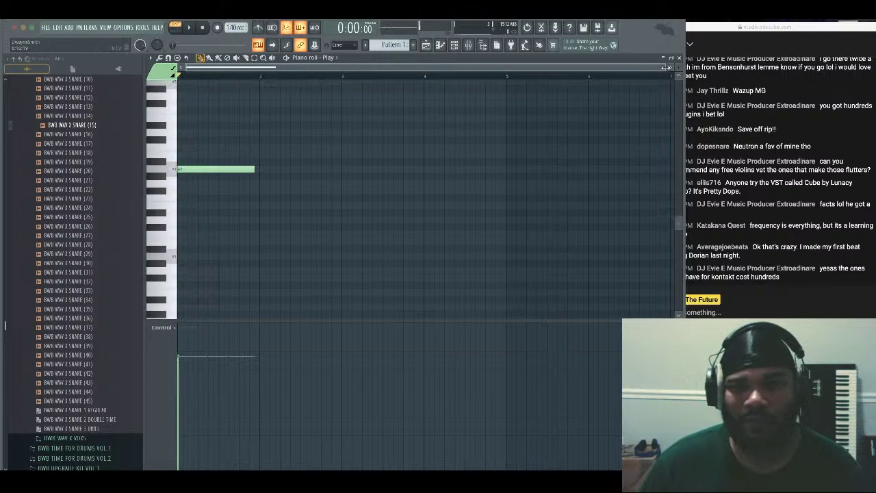
drag(666, 67, 411, 85)
scroll(412, 140, up, 4)
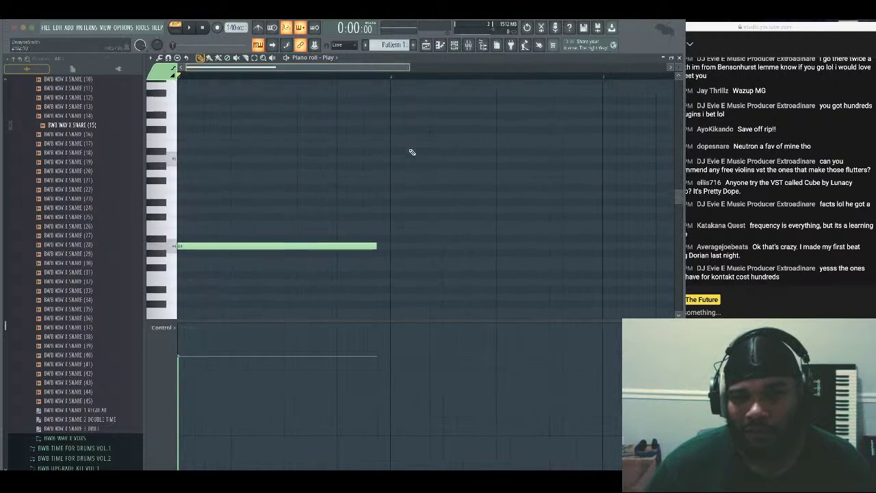
scroll(412, 152, up, 1)
click(283, 234)
drag(283, 234, 179, 234)
click(206, 213)
drag(223, 212, 202, 200)
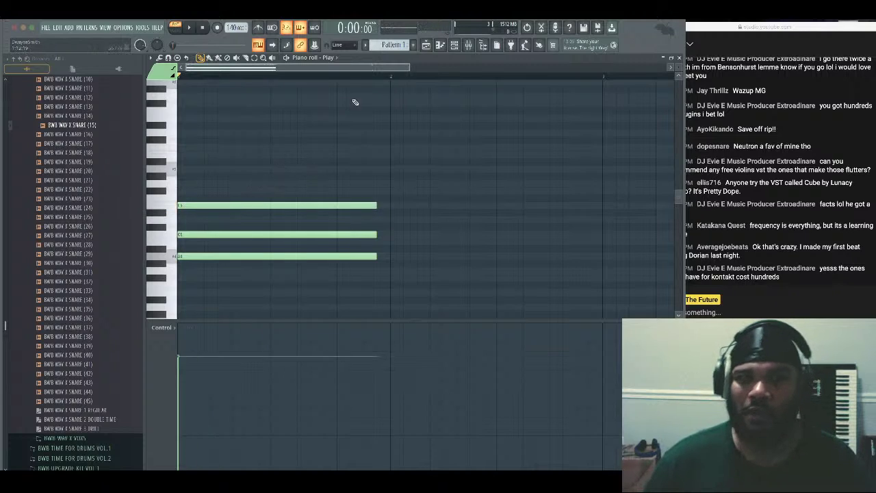
Add a second chord of G4, B4 and D5 at the start of bar 2 with the same note length
click(392, 270)
click(391, 242)
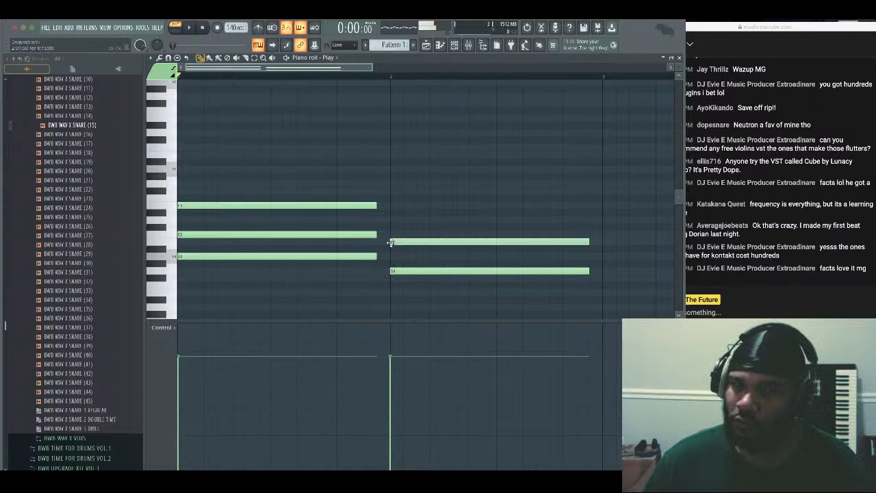
click(390, 220)
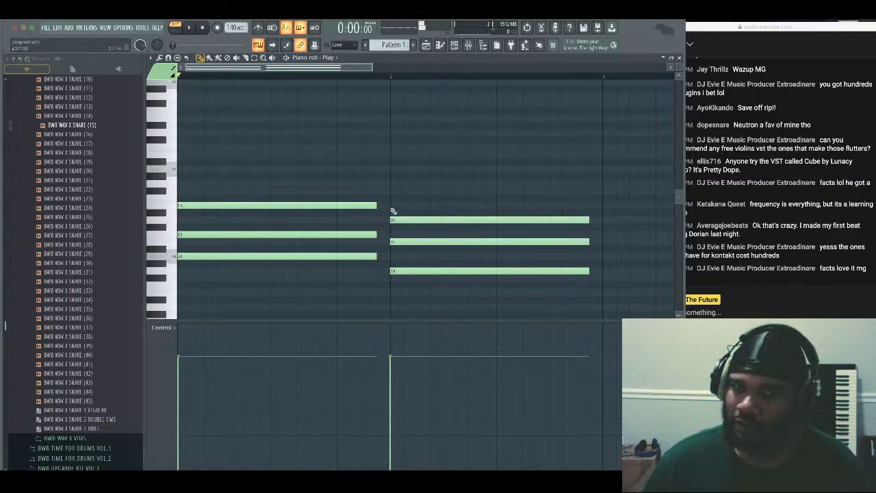
Add an F#5 note on top of the second chord at the start of bar 2 and audition the two chords
click(389, 190)
key(space)
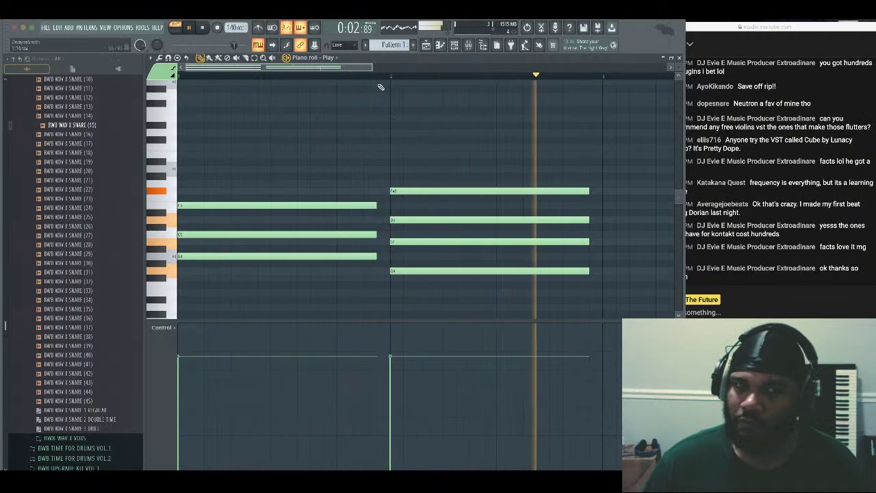
key(space)
Add a chord of A4, C5 and E5 at bar 3 and one of E4, G4 and B4 at bar 4, then audition the progression
drag(370, 67, 581, 67)
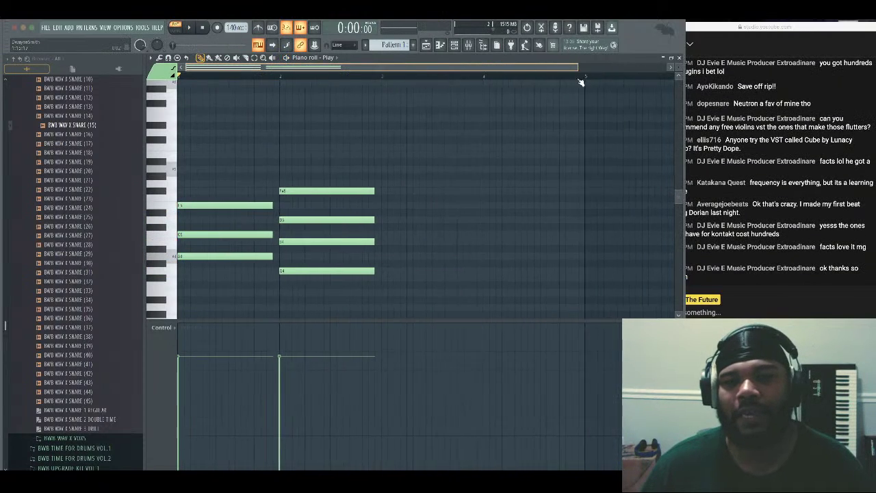
drag(269, 159, 509, 293)
ctrl+click(495, 213)
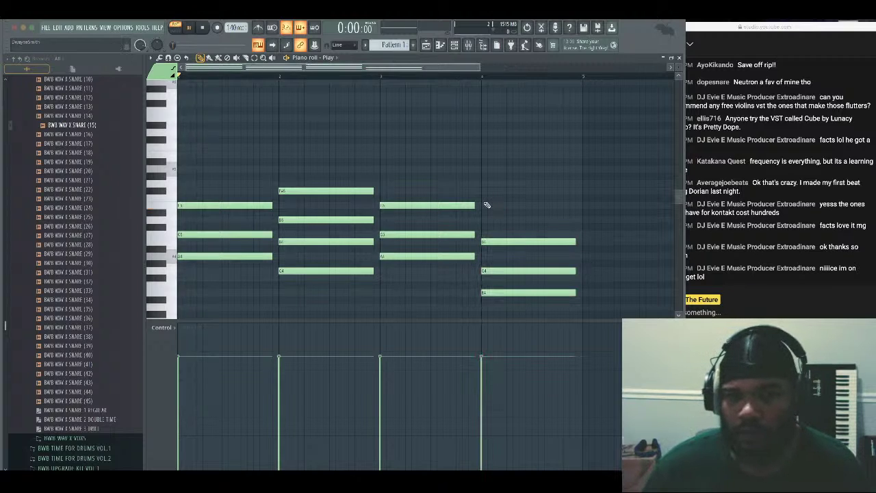
key(space)
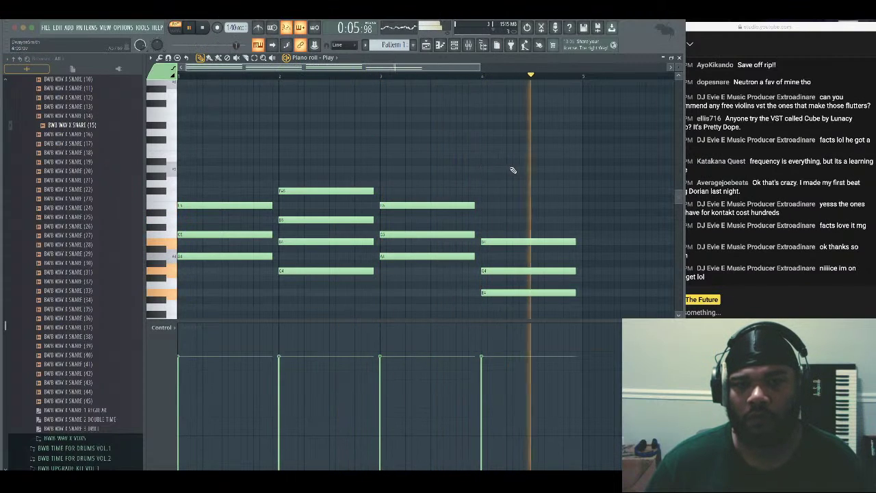
scroll(517, 170, down, 3)
scroll(514, 170, down, 1)
key(space)
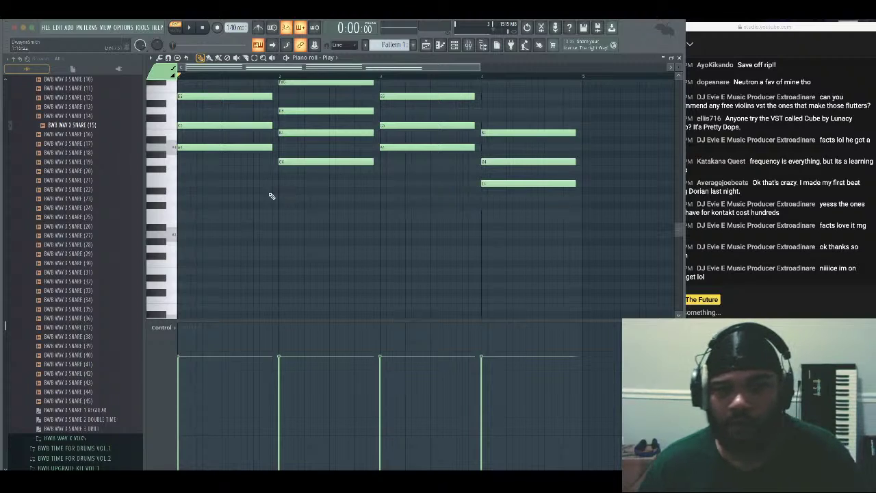
Duplicate the lowest note of each of the four chords one octave down as bass notes A3, G3, A3 and E3
drag(270, 191, 246, 145)
ctrl+shift+click(318, 161)
ctrl+shift+click(411, 146)
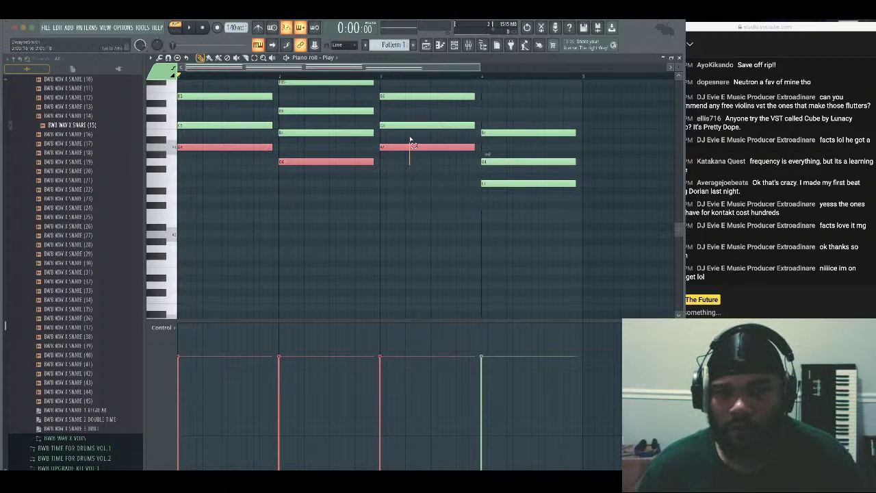
ctrl+shift+click(506, 184)
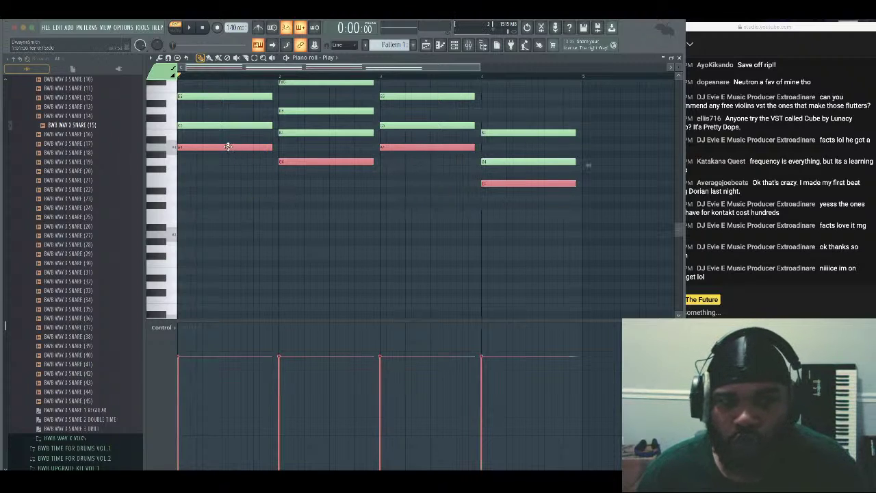
mouse_move(228, 146)
mouse_down()
mouse_move(227, 252)
mouse_move(216, 231)
mouse_up()
right_click(282, 214)
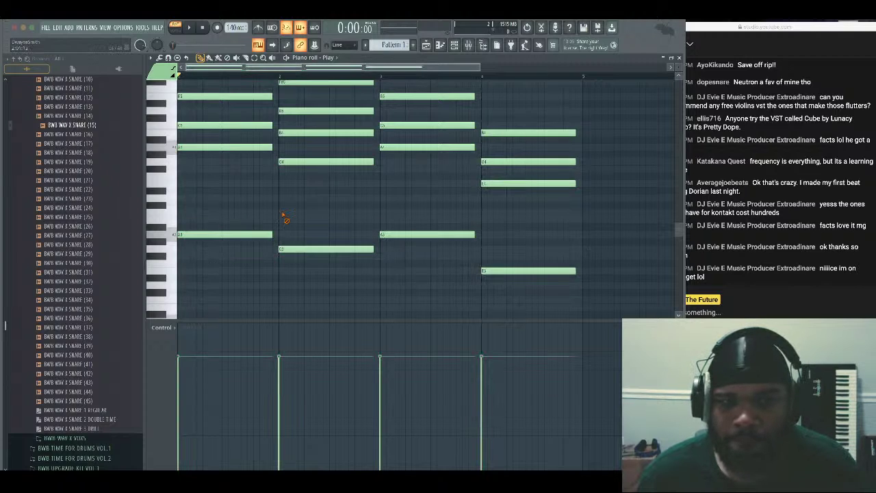
Raise the E4 note of the bar 4 chord by one octave to E5
scroll(295, 215, up, 3)
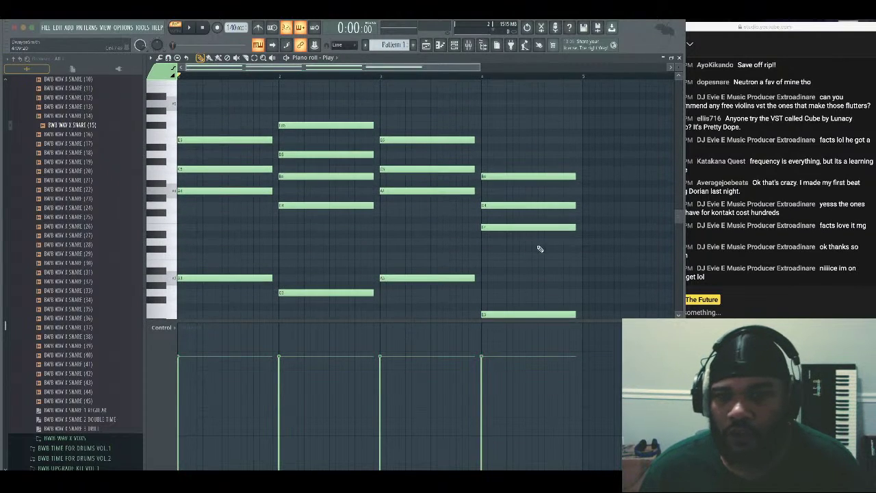
ctrl+shift+click(524, 227)
key(ctrl+Up)
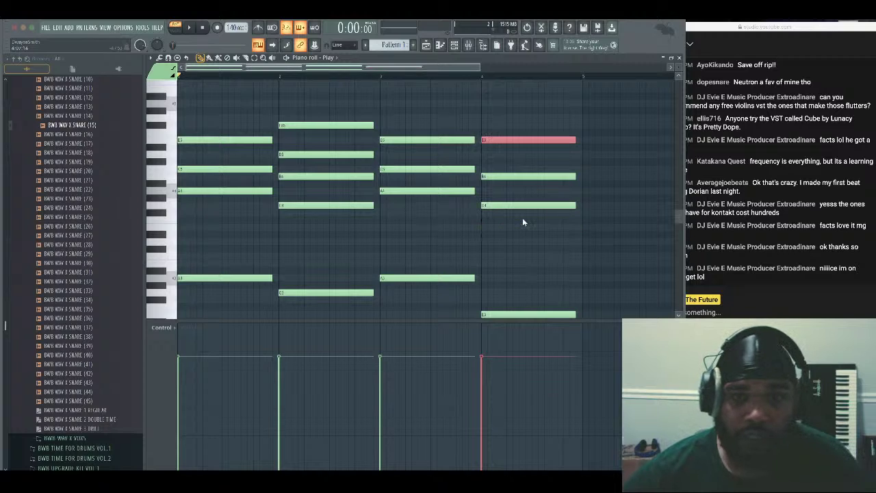
right_click(463, 236)
scroll(465, 238, up, 3)
scroll(467, 238, down, 3)
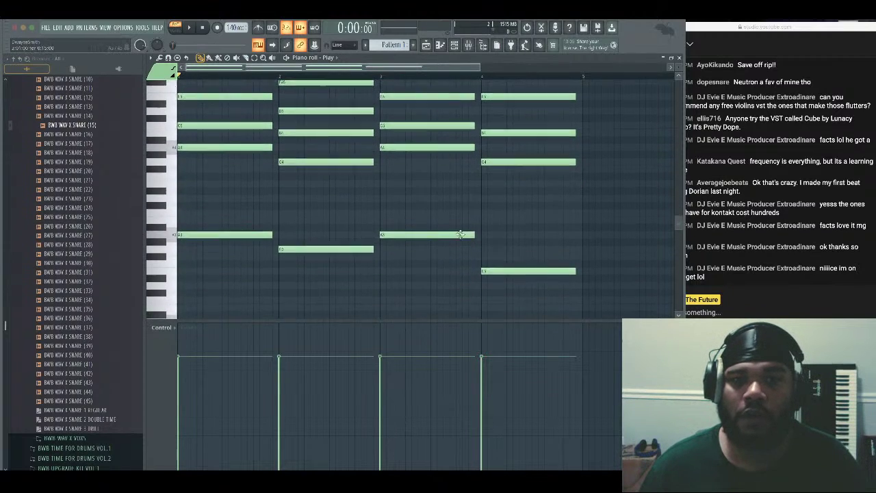
Review the chord and bass notes, and sound the low A2 key on its own and over the playing progression
scroll(455, 230, up, 9)
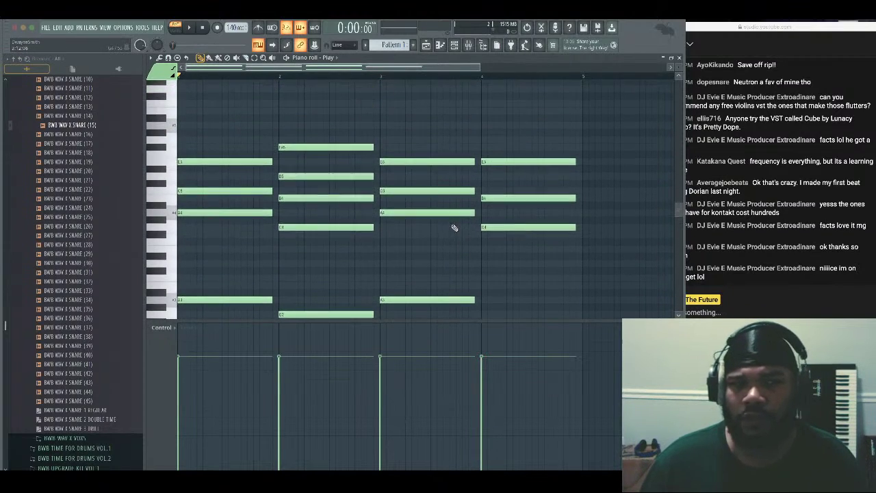
scroll(445, 227, down, 8)
scroll(445, 227, down, 1)
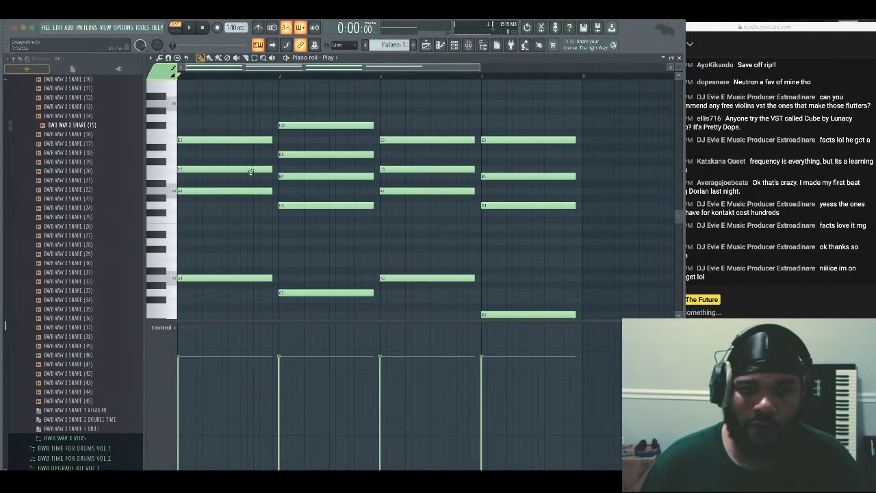
scroll(500, 192, down, 10)
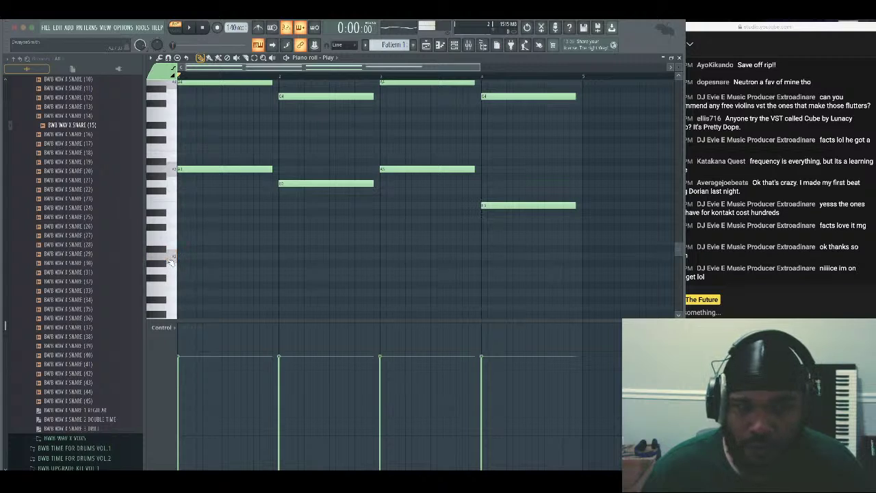
scroll(171, 263, up, 5)
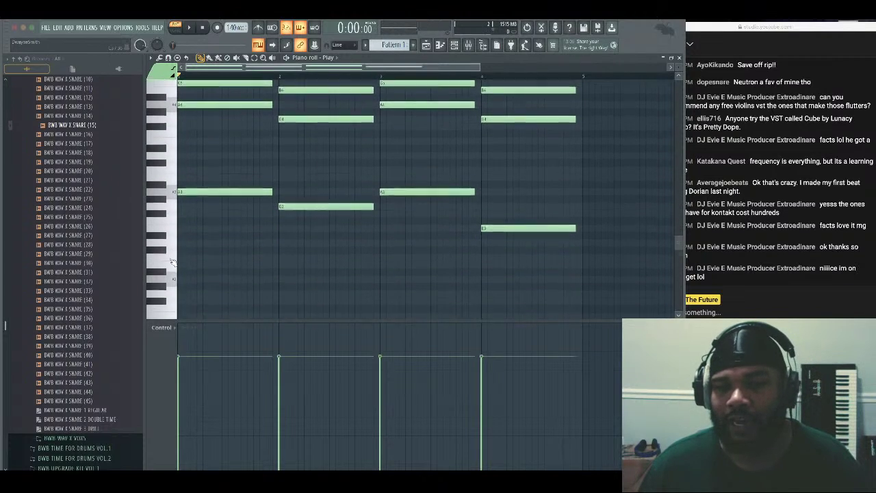
scroll(173, 254, down, 4)
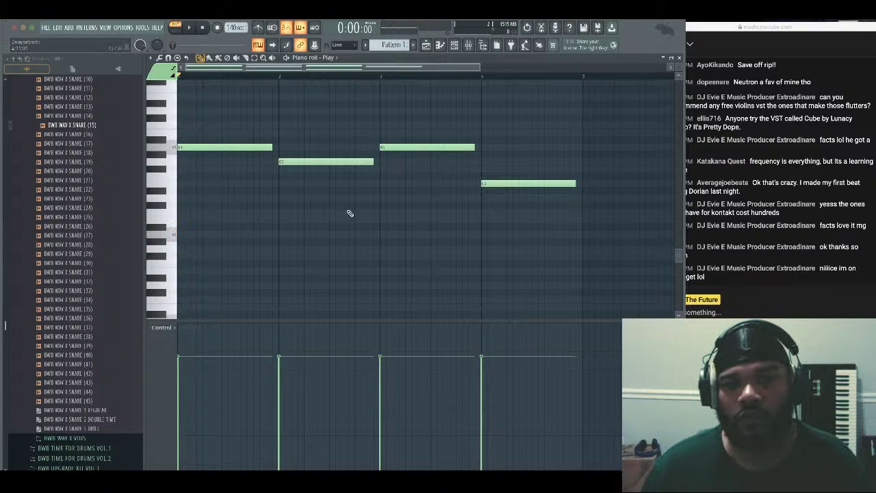
click(170, 236)
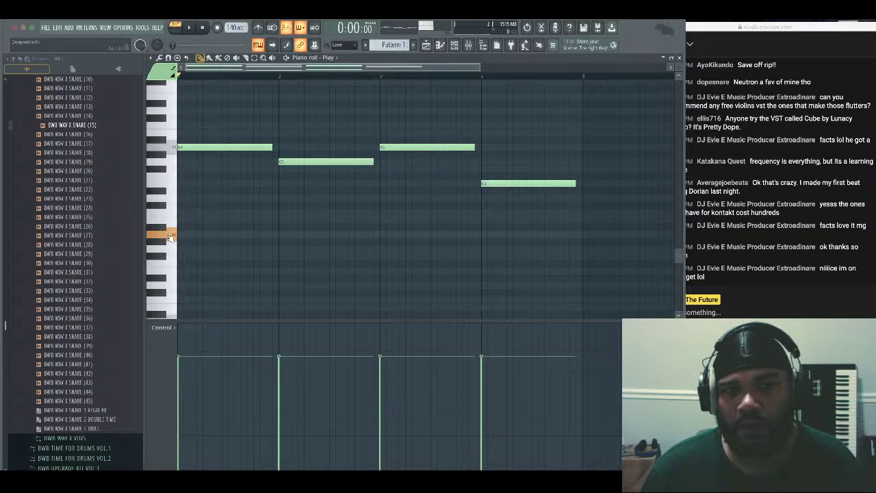
key(space)
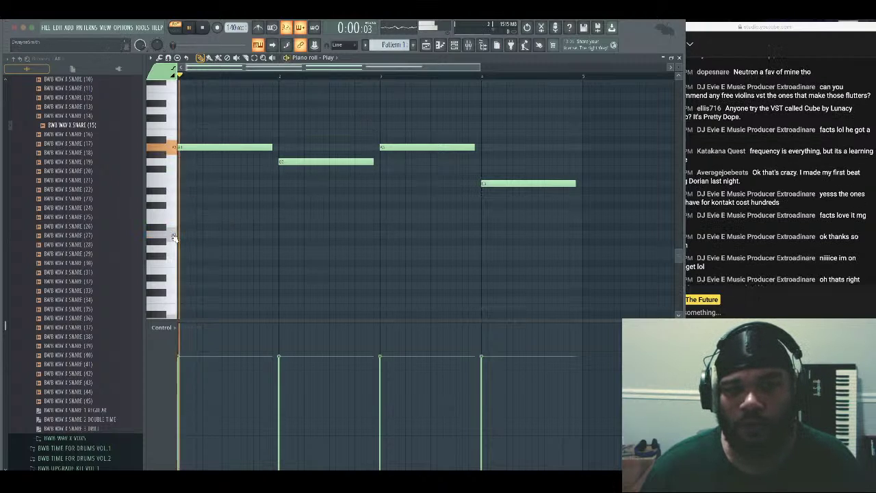
click(173, 237)
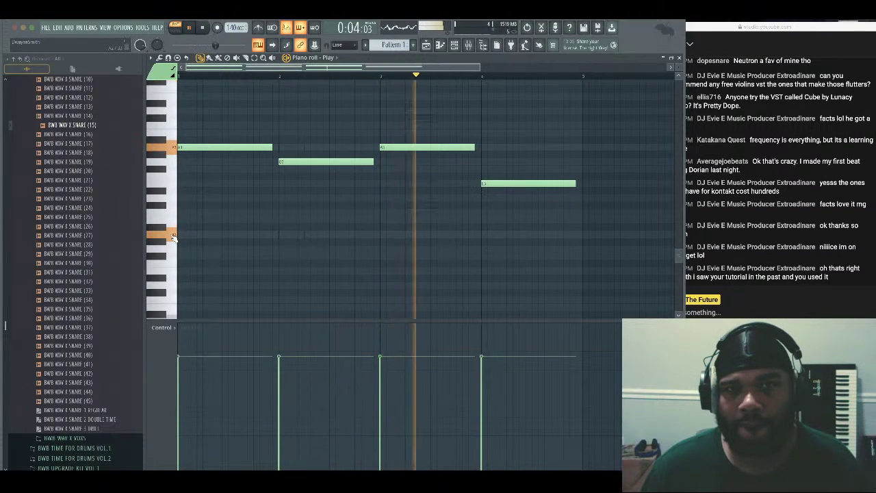
key(space)
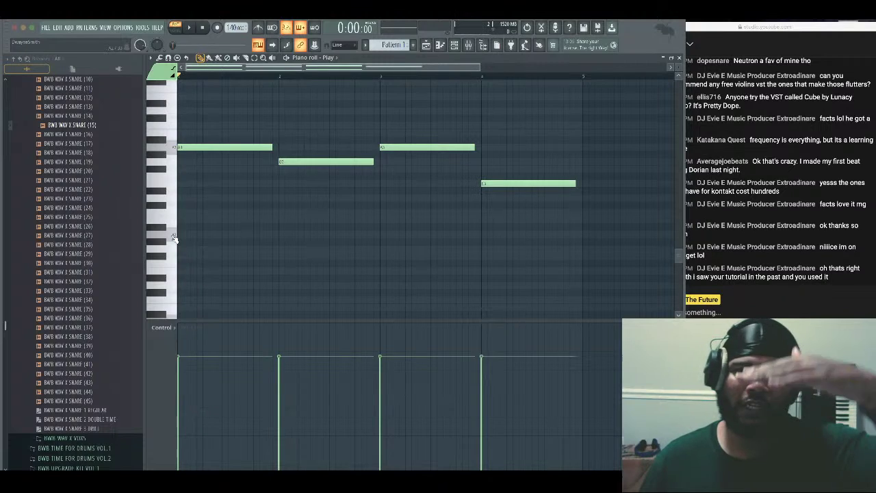
Play back the four-bar chord progression and review its upper and bass notes
scroll(190, 221, up, 10)
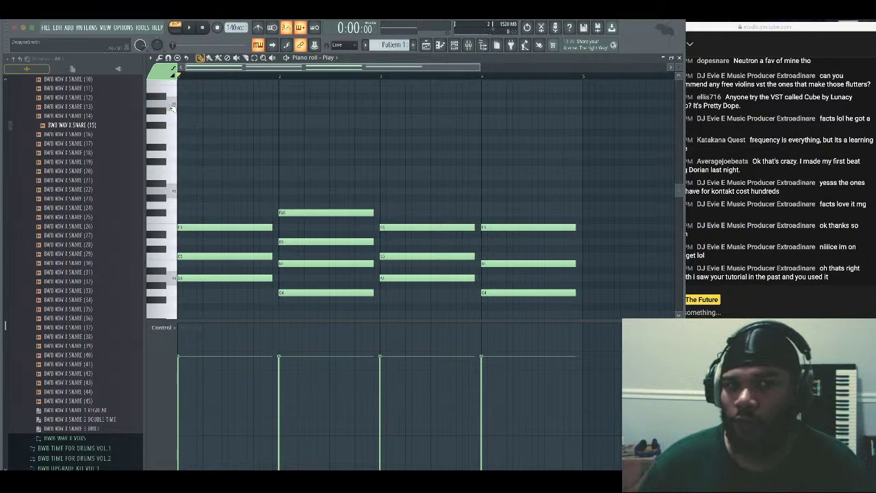
key(space)
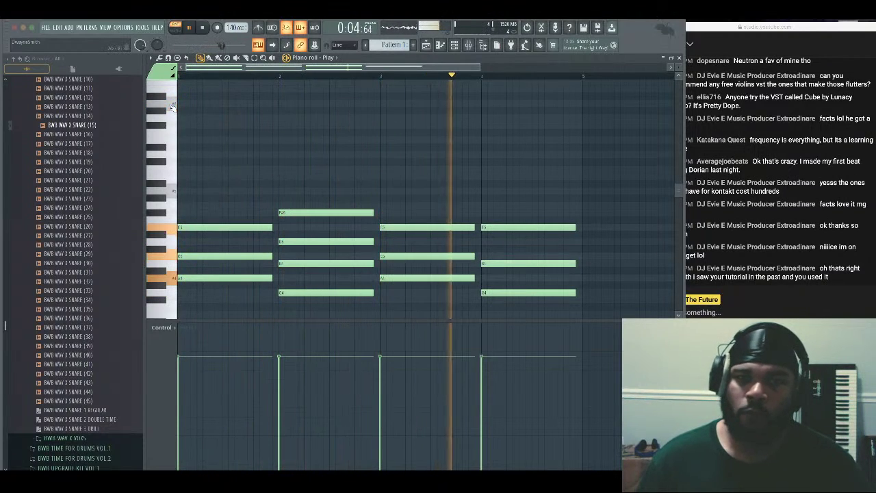
key(space)
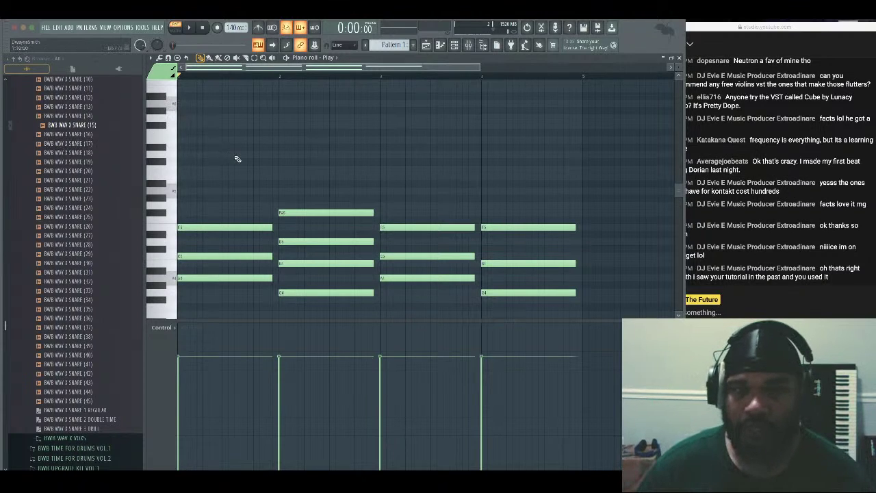
scroll(236, 159, down, 6)
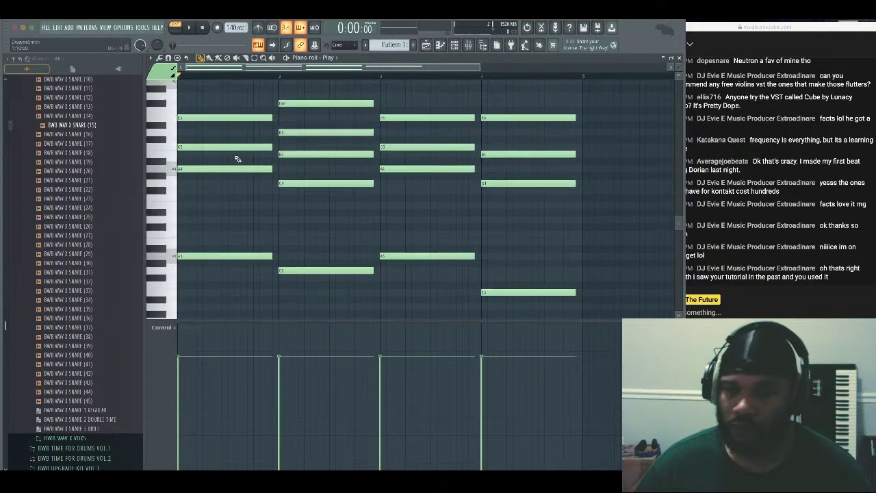
scroll(237, 160, up, 4)
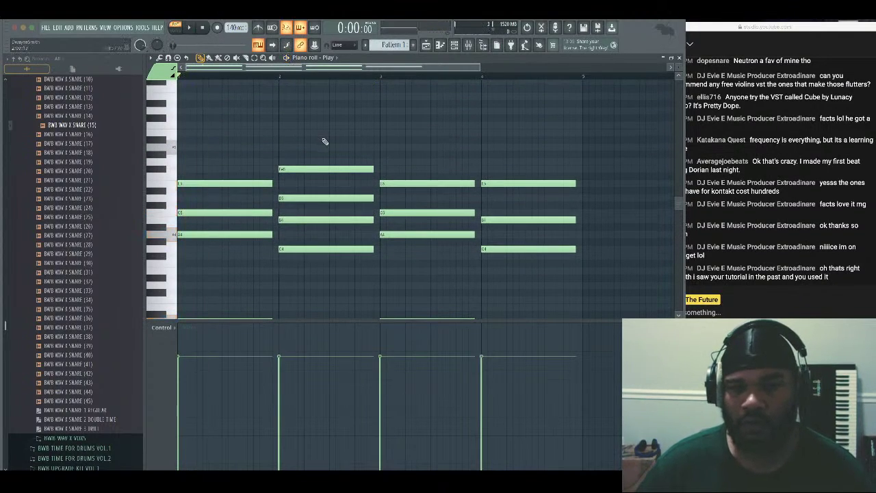
Close the piano roll, load Orchestral Strings from the Synth Pads in the Play instrument, and move its window below the channel rack
click(678, 58)
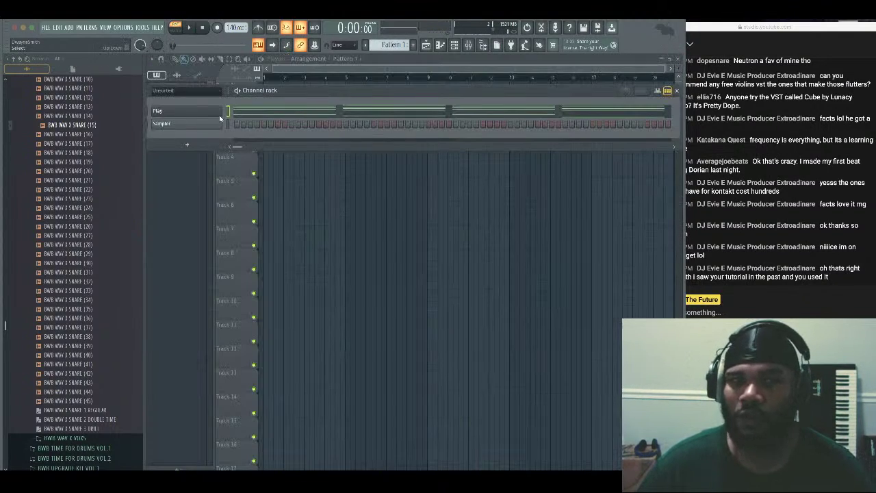
click(185, 114)
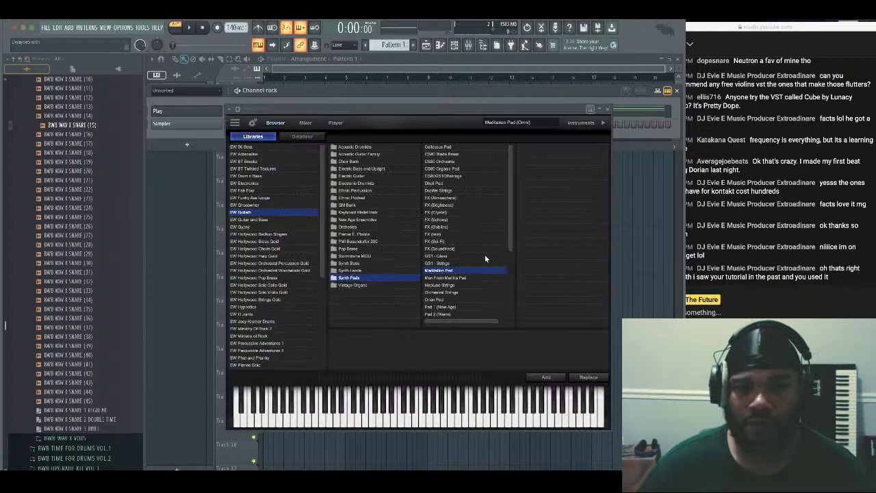
scroll(459, 250, down, 3)
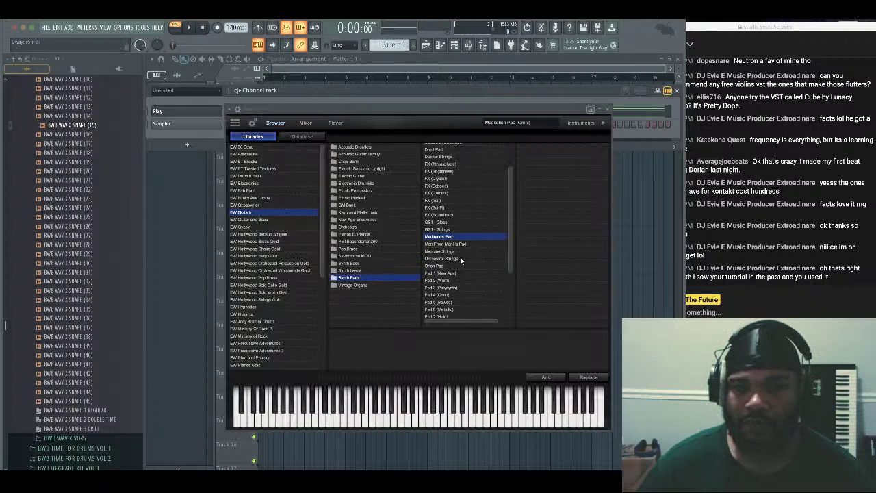
click(460, 258)
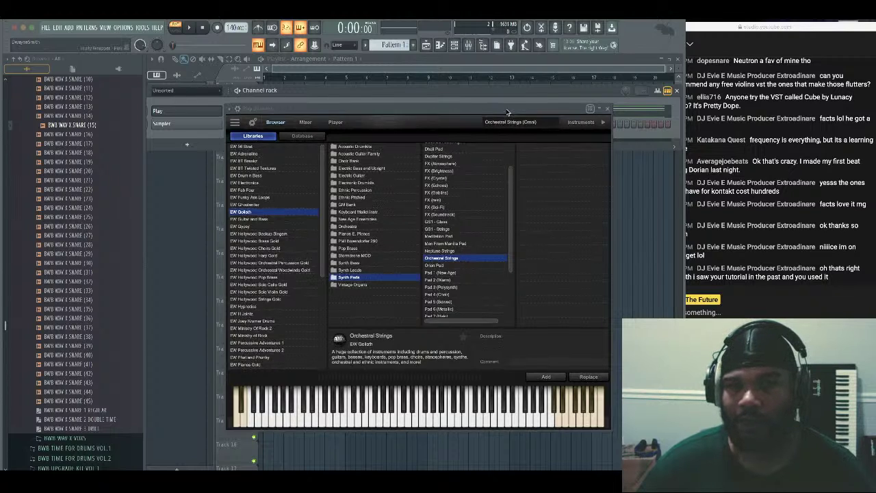
drag(508, 110, 502, 160)
Audition the chord progression with the Orchestral Strings sound
key(space)
key(space)
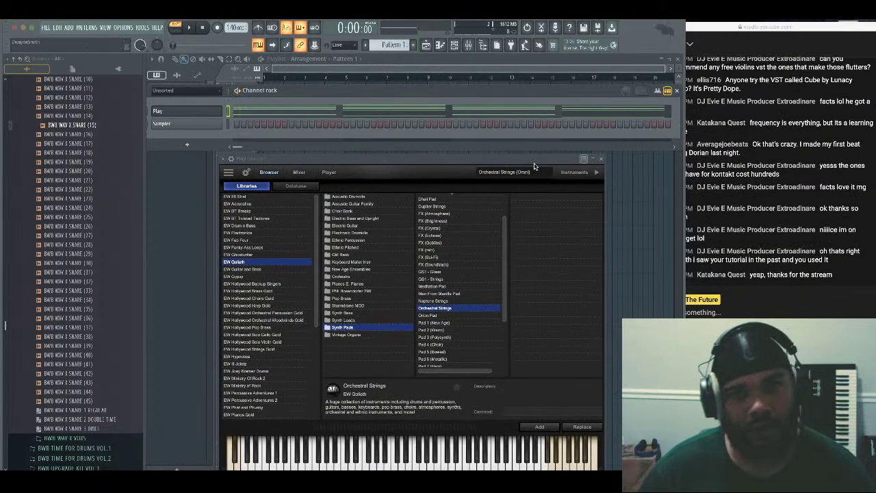
key(space)
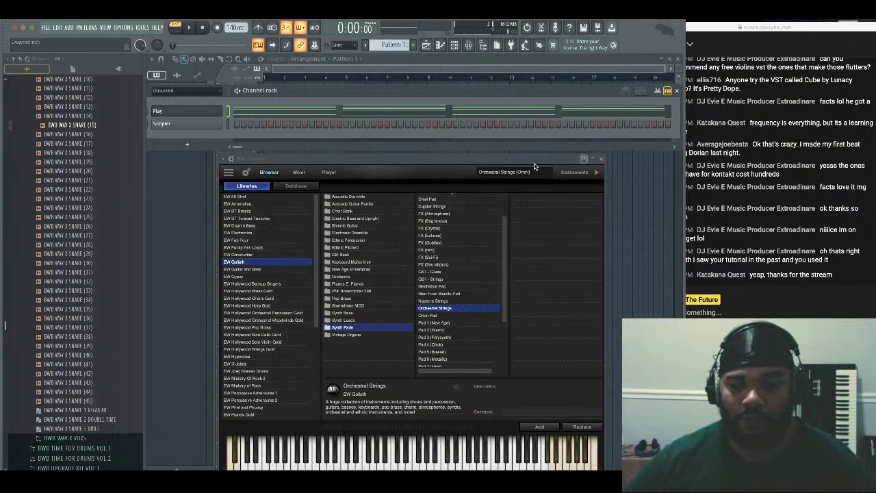
key(space)
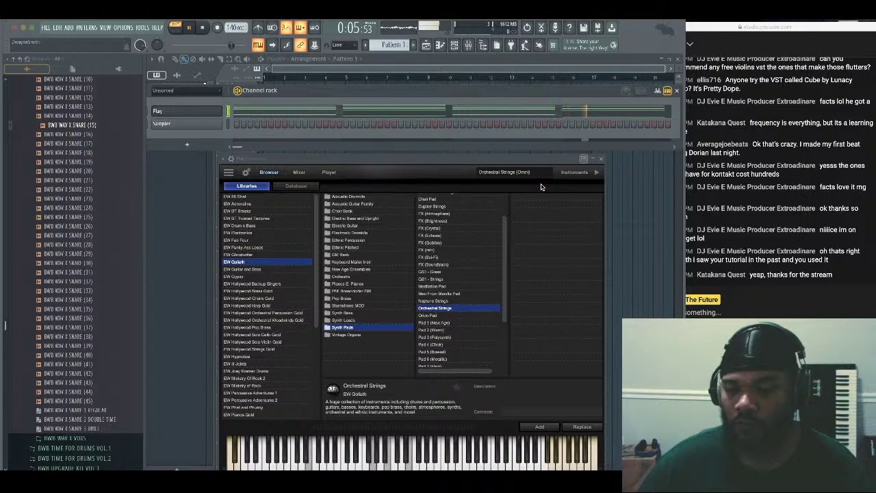
key(space)
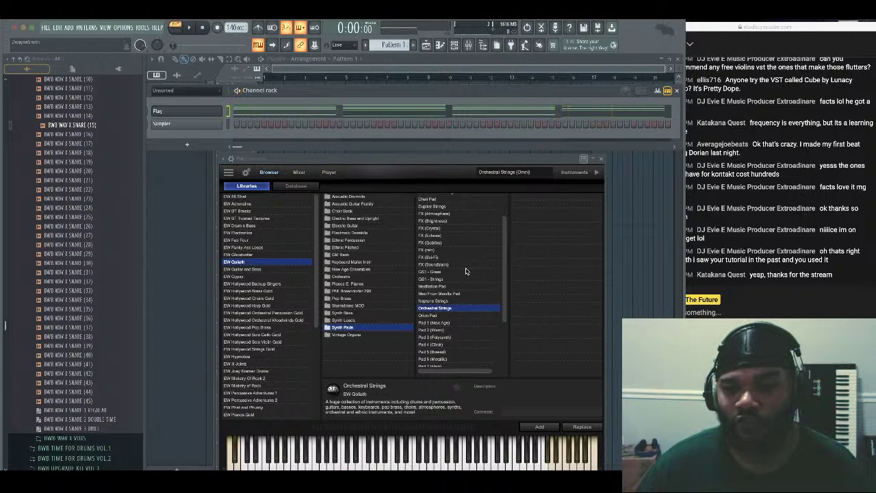
Load Neptune Strings from the Synth Pads and audition the chord progression with it
scroll(466, 272, down, 1)
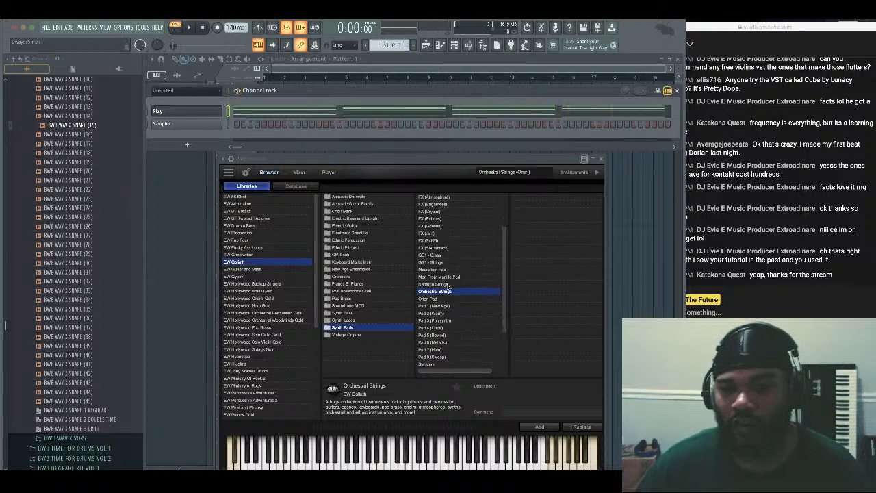
click(446, 285)
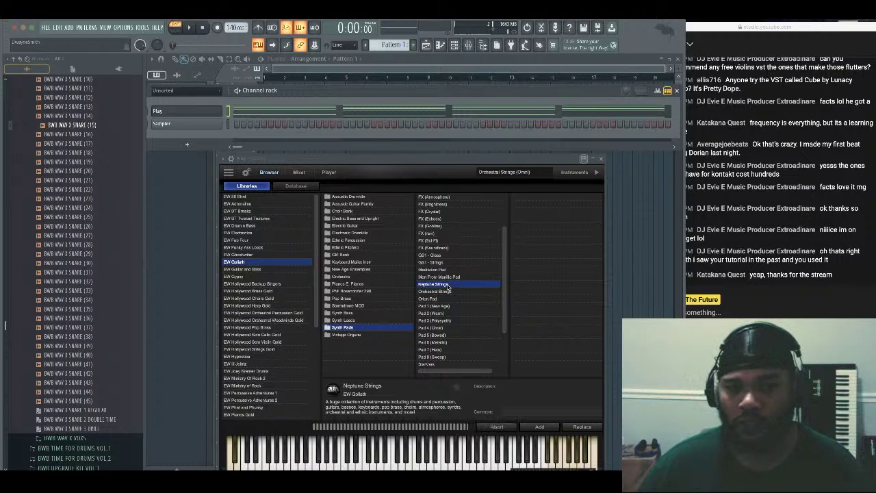
scroll(463, 285, down, 3)
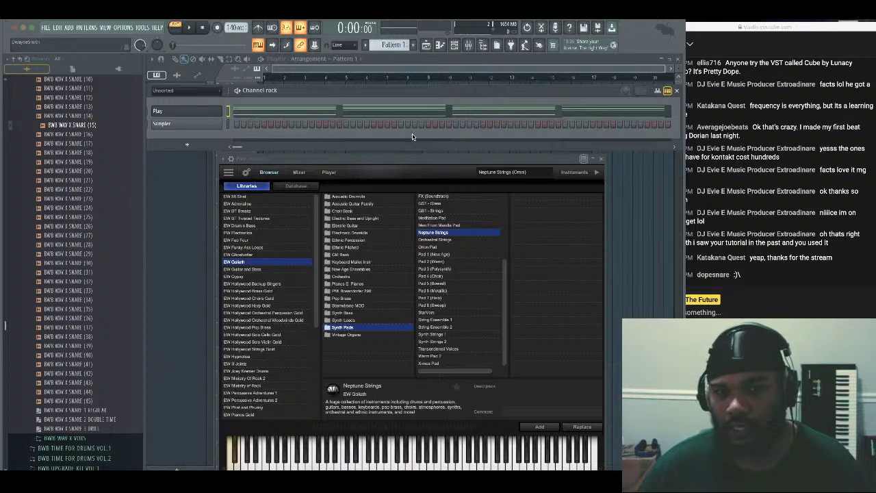
key(space)
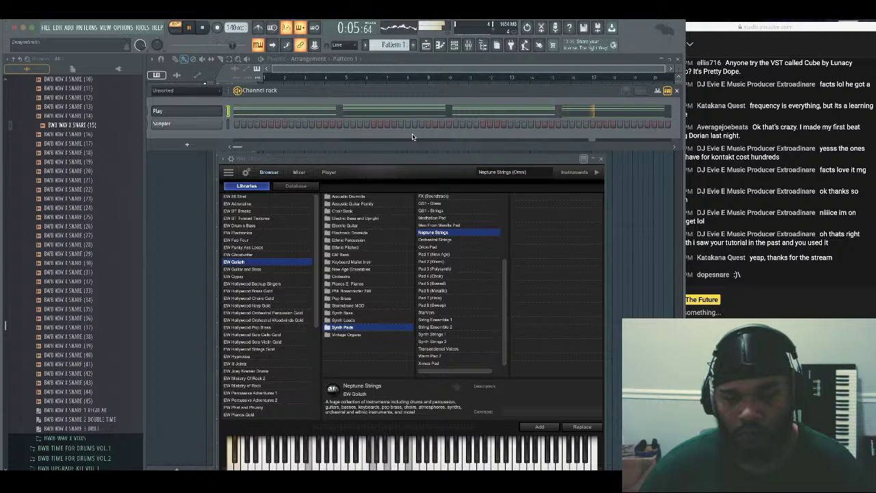
key(space)
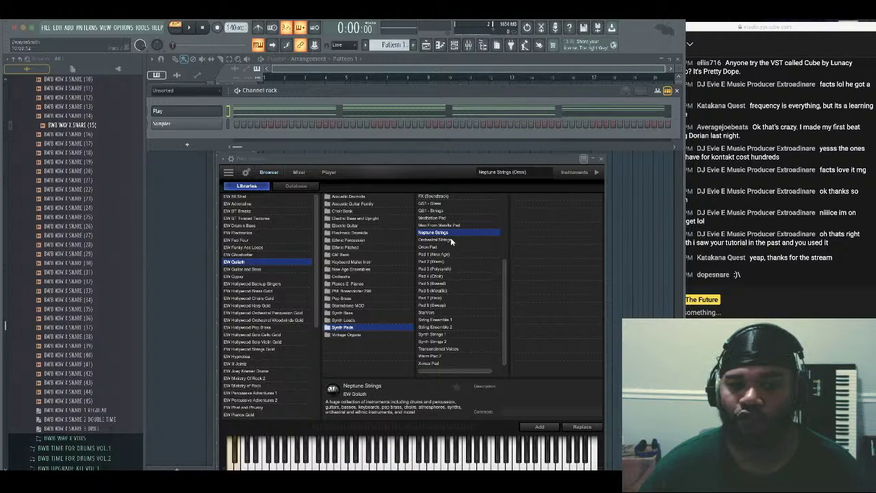
Load Pad 3 (Polysynth) from the Synth Pads and audition the start of the chord progression
click(457, 269)
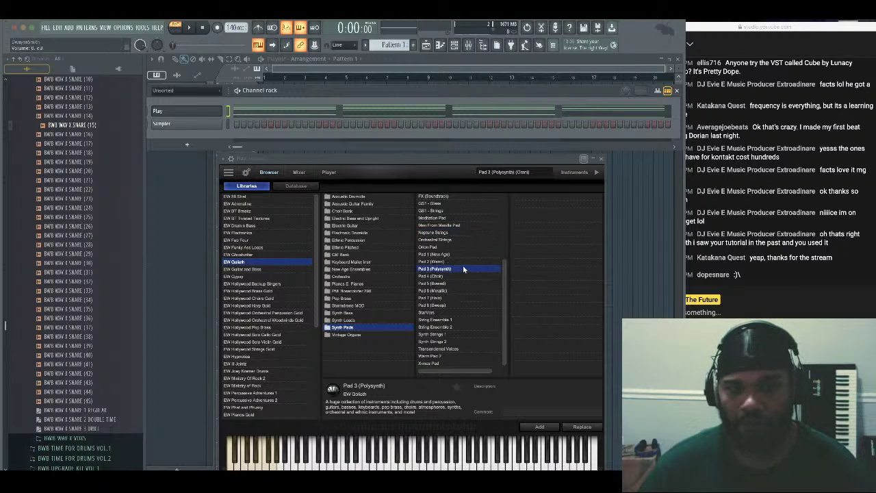
key(space)
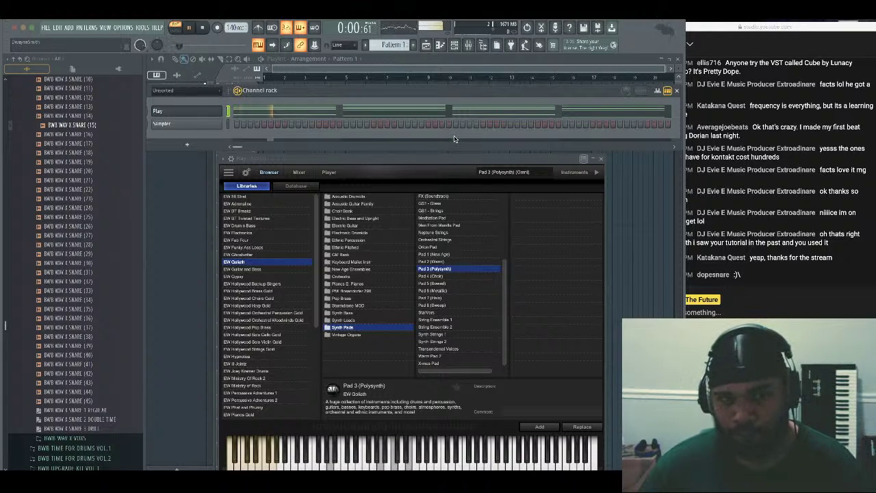
key(space)
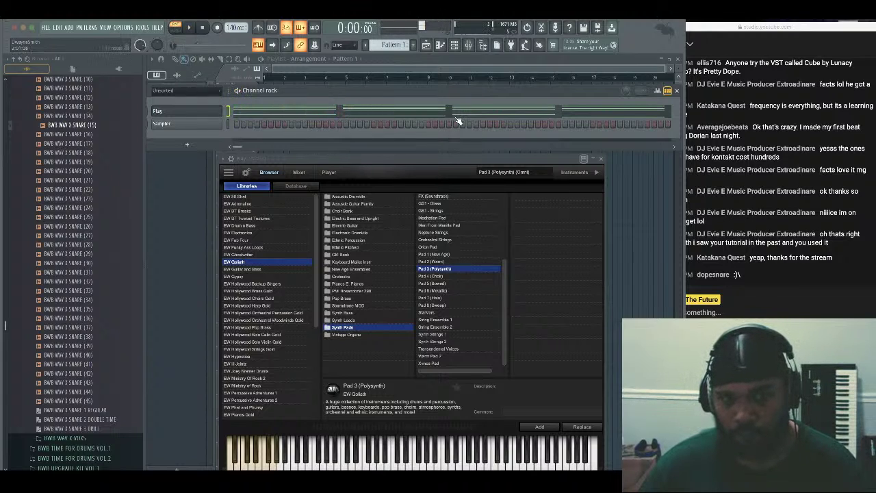
Open the Play channel's piano roll, raise all chord and bass notes by one octave, and play them back
click(456, 113)
click(597, 159)
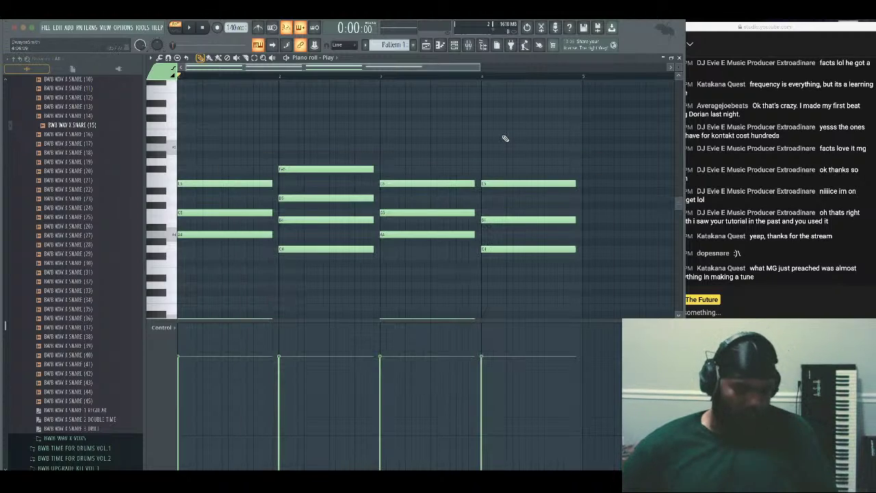
key(ctrl+a)
scroll(504, 138, down, 3)
key(space)
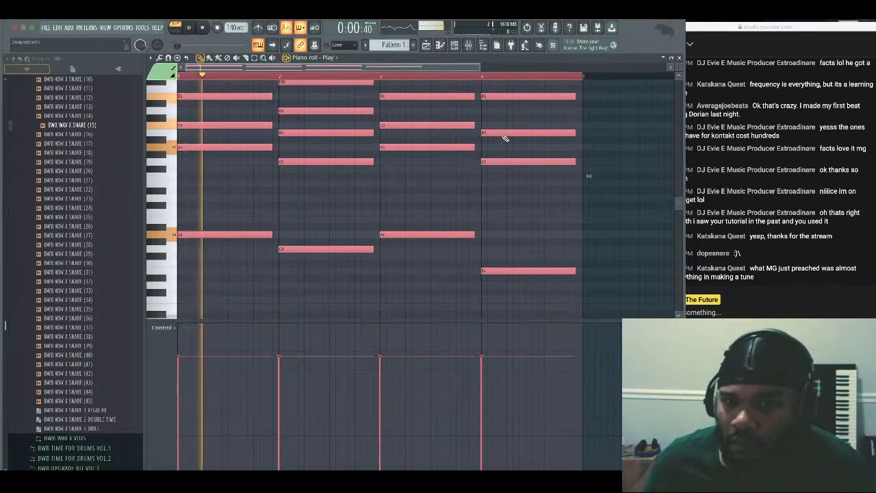
Try all notes another octave higher, lower them by one octave again, and audition the progression
key(ctrl+Up)
key(space)
key(space)
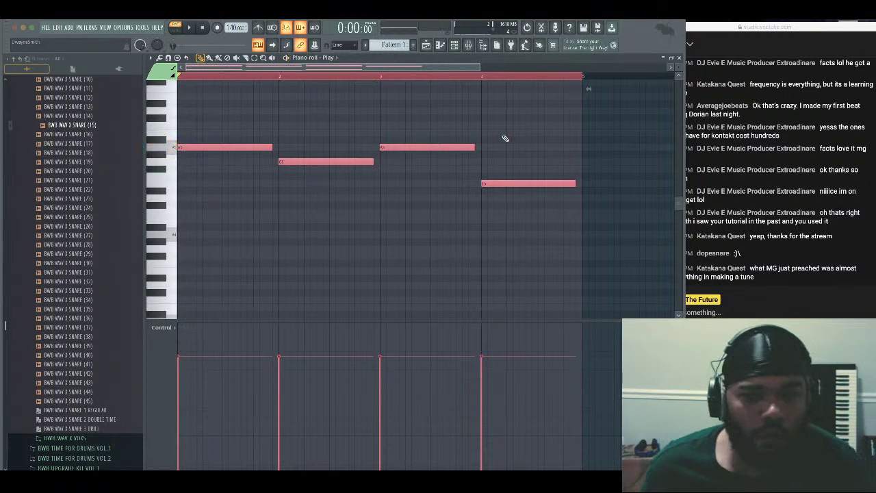
key(ctrl+Down)
key(space)
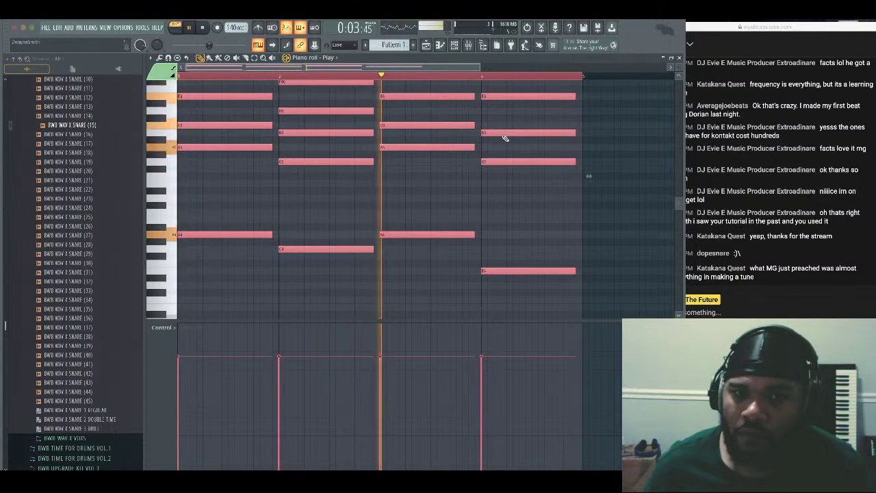
key(space)
Shorten all chord and bass notes in stages to just over half a bar each, playing back the progression after every change
scroll(502, 133, up, 5)
scroll(470, 190, down, 3)
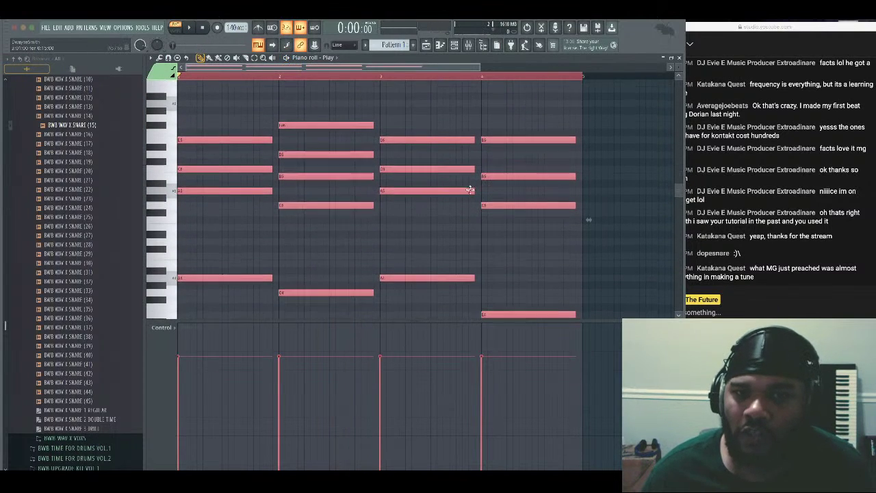
drag(474, 191, 456, 192)
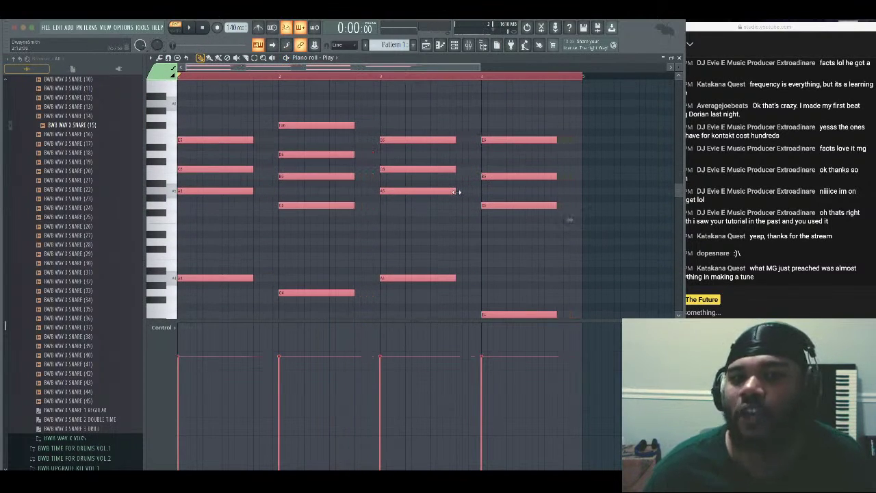
key(space)
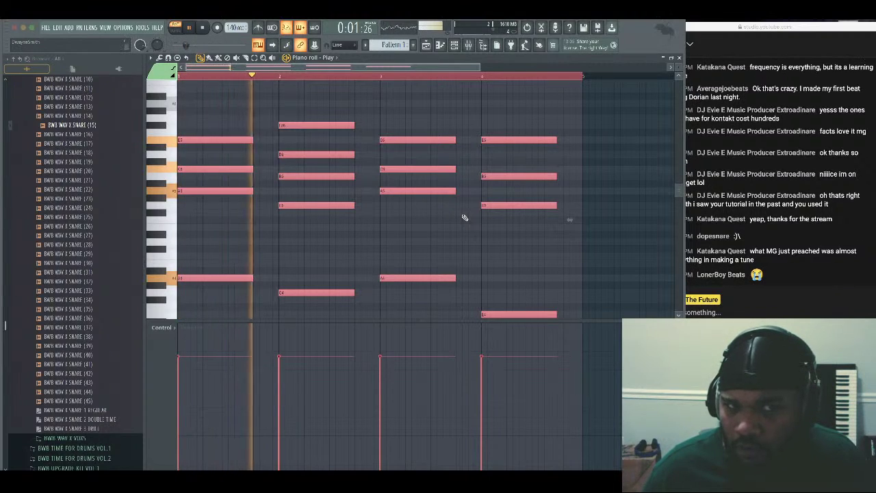
key(space)
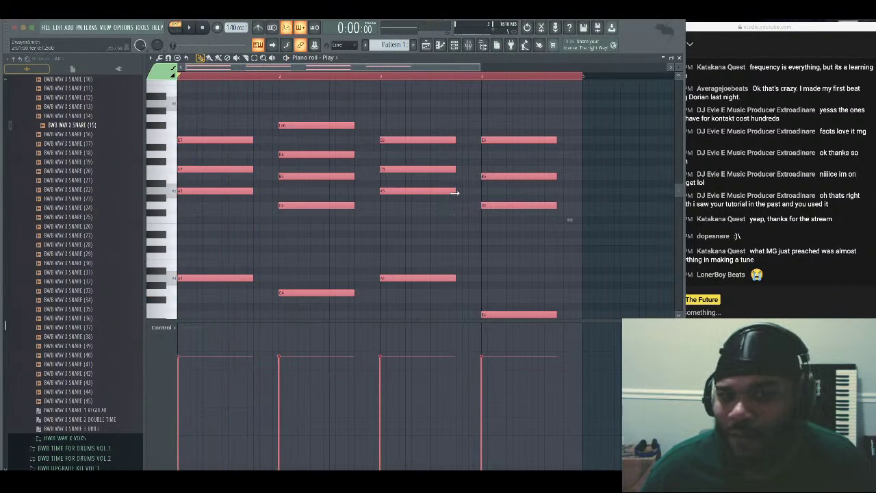
drag(454, 193, 443, 195)
key(space)
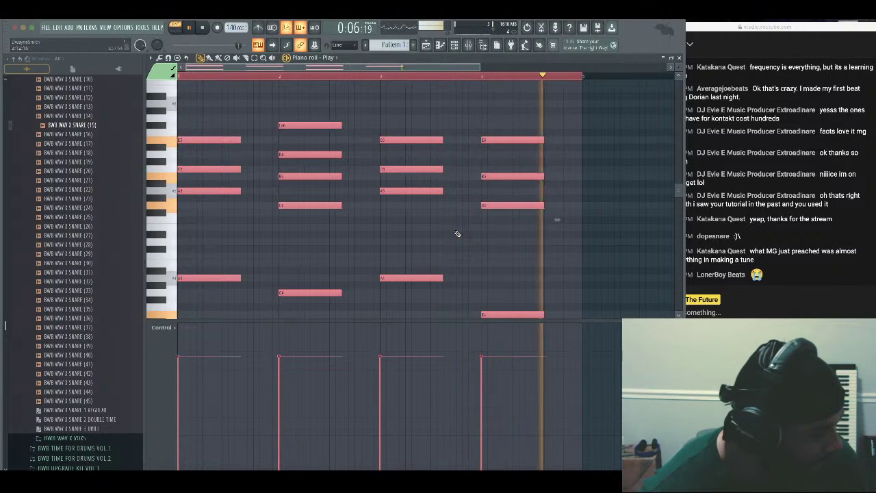
key(space)
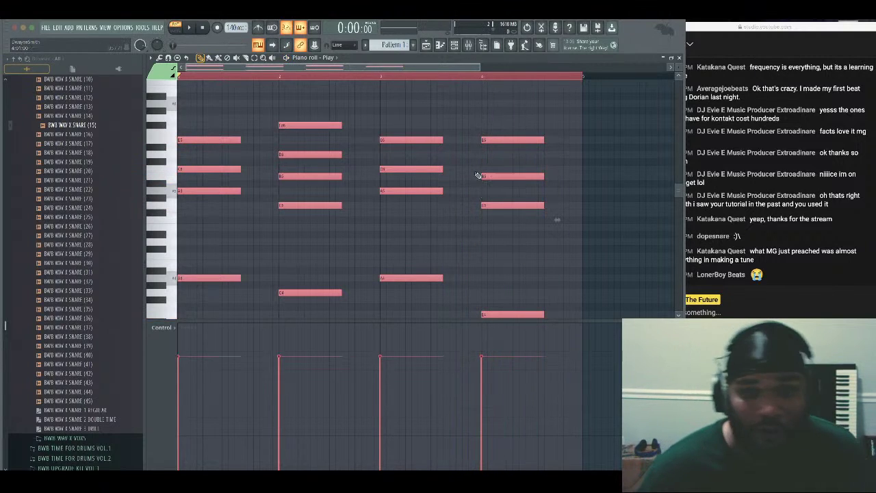
drag(442, 141, 437, 140)
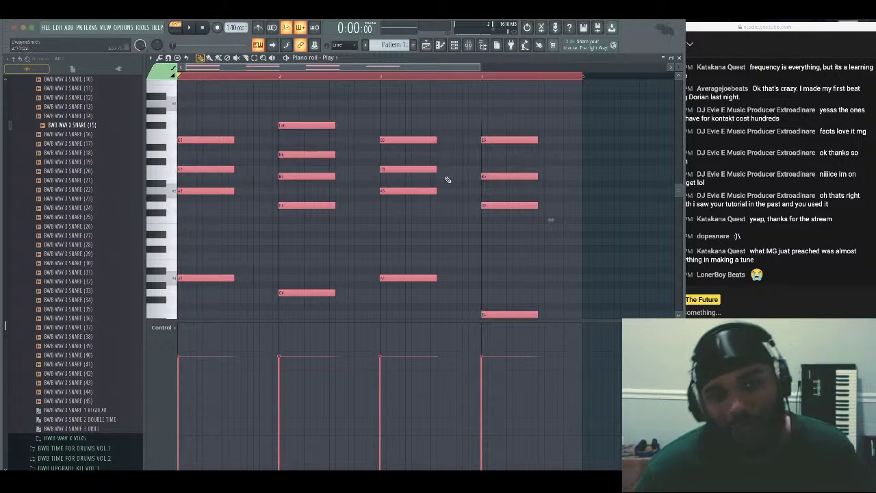
key(space)
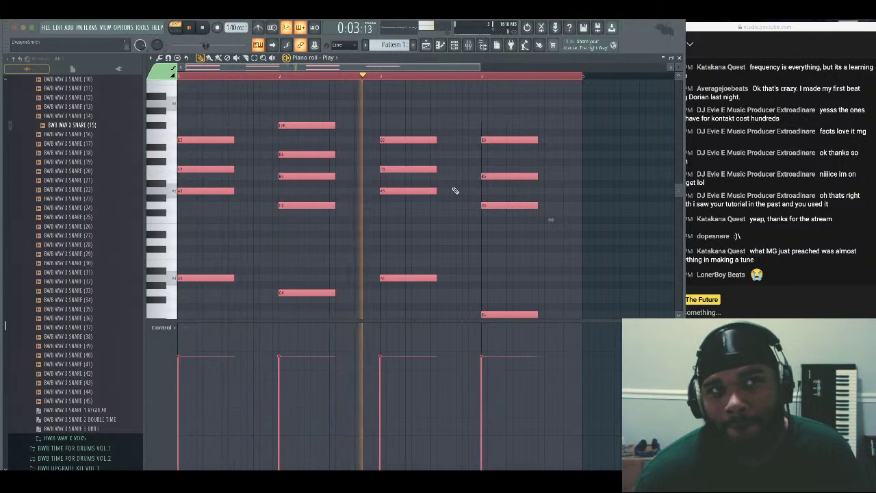
key(space)
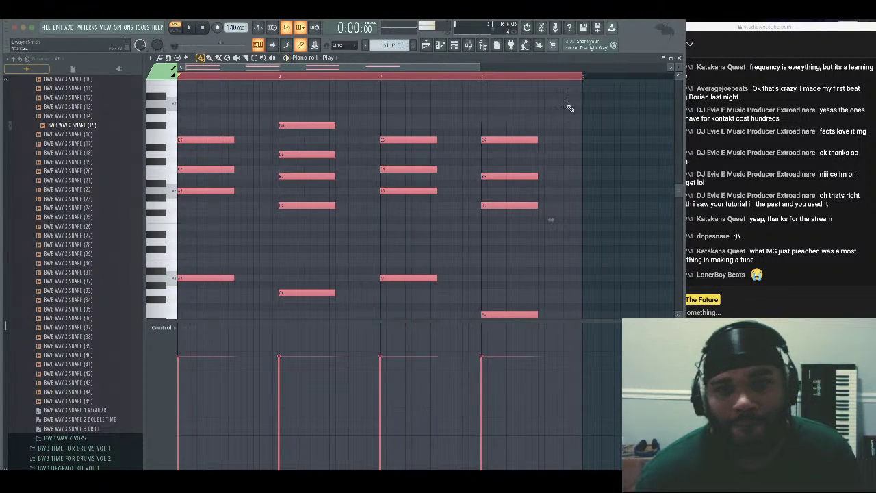
Close the piano roll, move the channel rack lower, and rename the Play channel as PAD
click(677, 59)
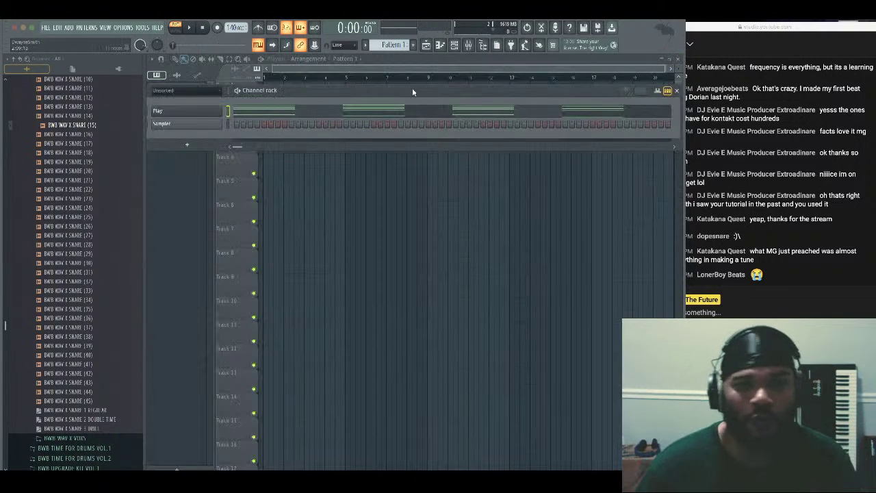
drag(412, 92, 377, 135)
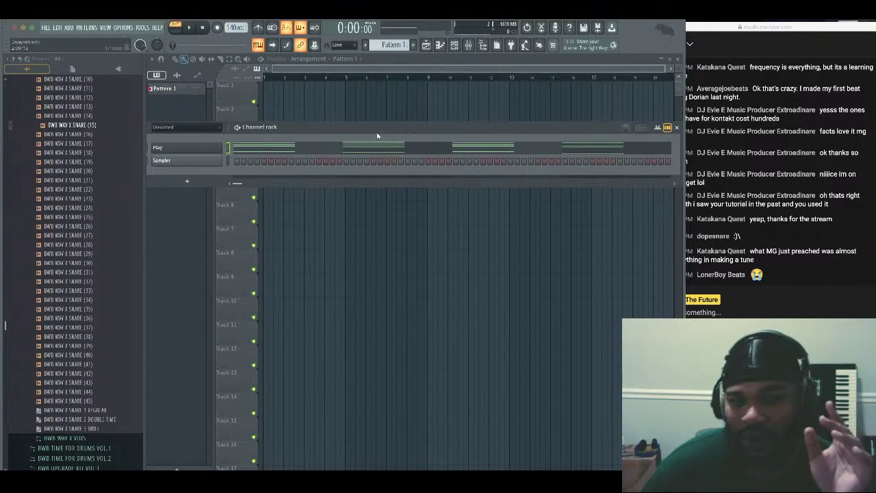
drag(205, 148, 254, 169)
right_click(264, 166)
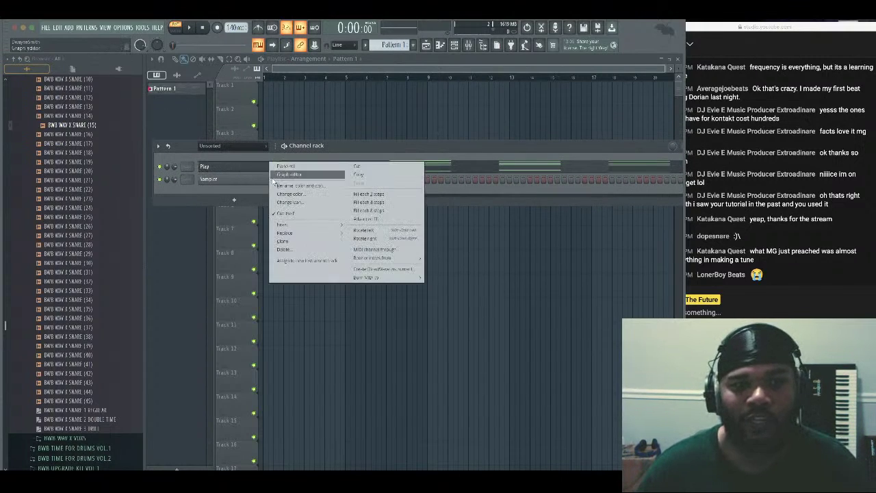
click(279, 183)
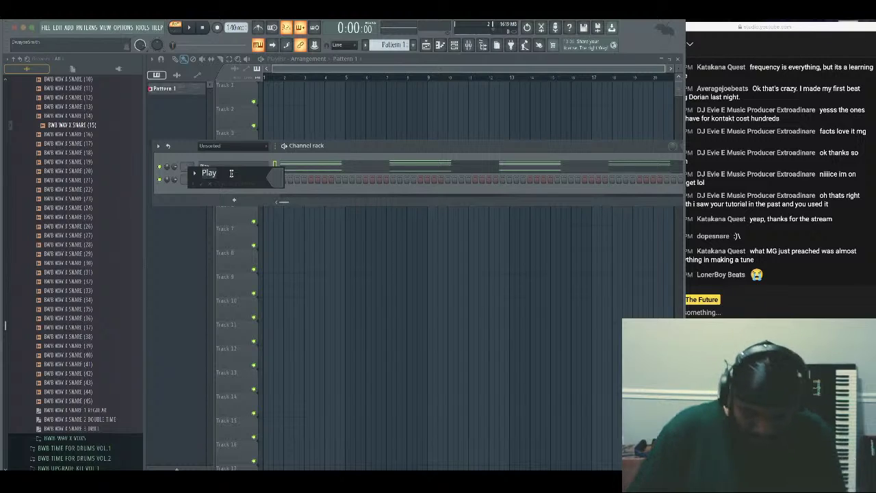
text(PAD)
key(Return)
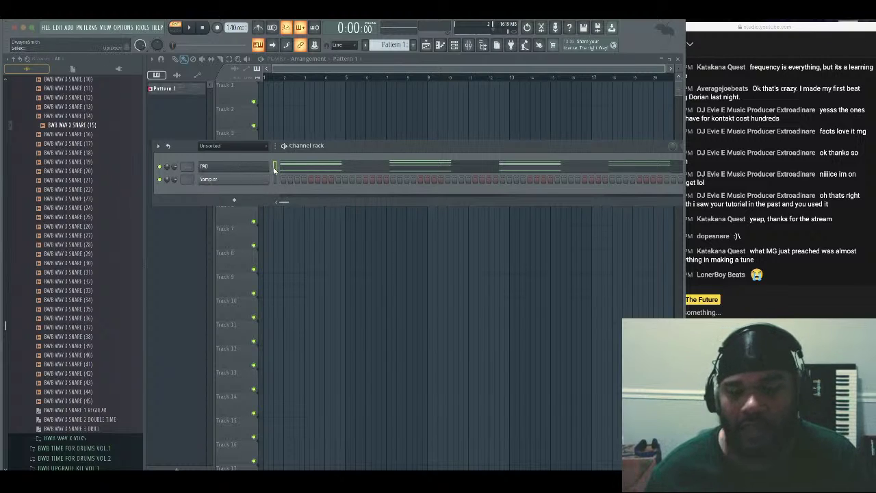
Open the mixer and route the PAD channel to insert track 10
click(468, 45)
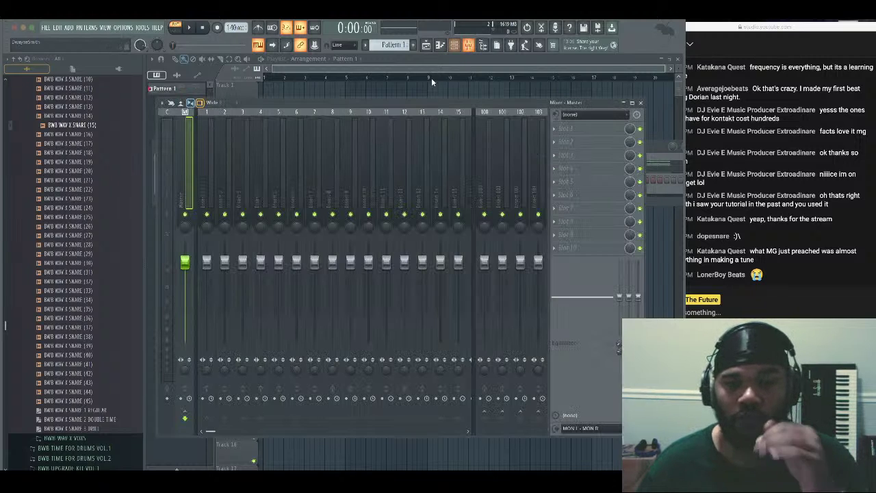
right_click(373, 164)
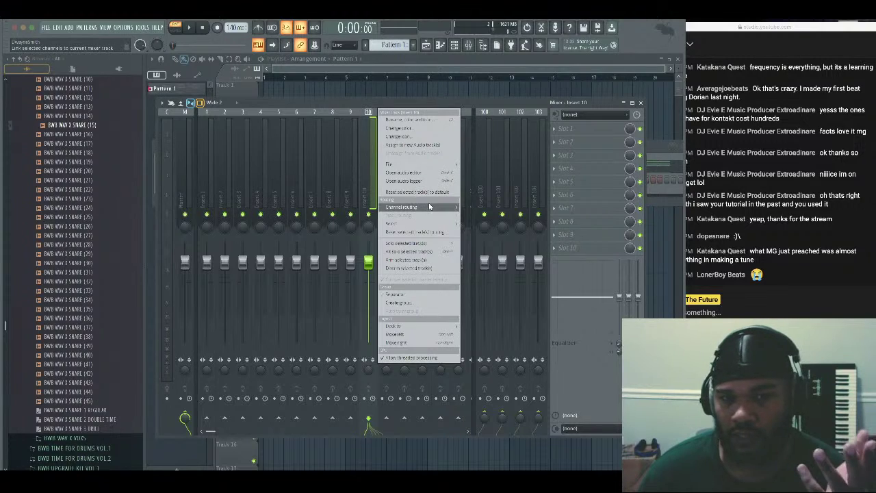
click(469, 207)
Load Neutron 4 in the PAD track's first effect slot and move its window lower over the mixer
click(562, 129)
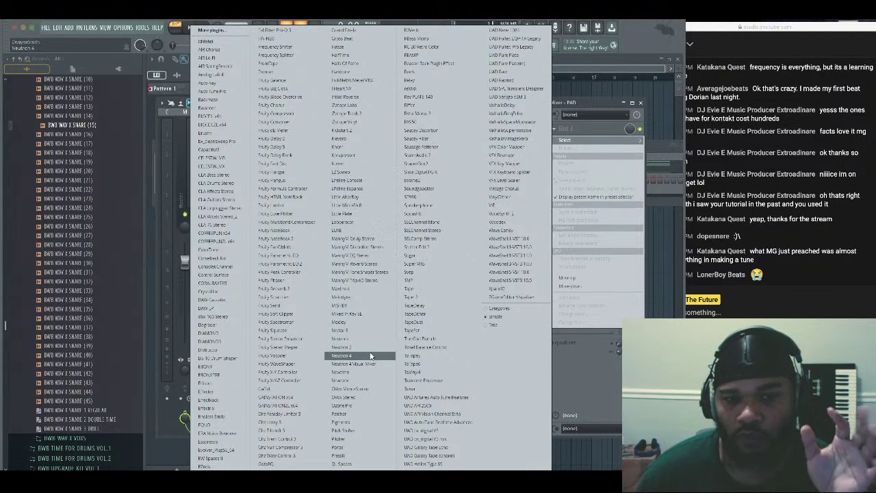
click(370, 355)
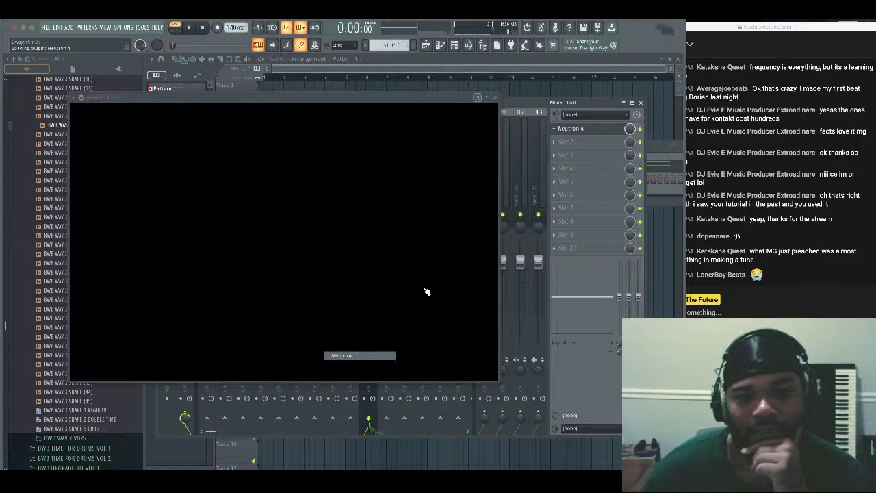
drag(380, 105, 481, 179)
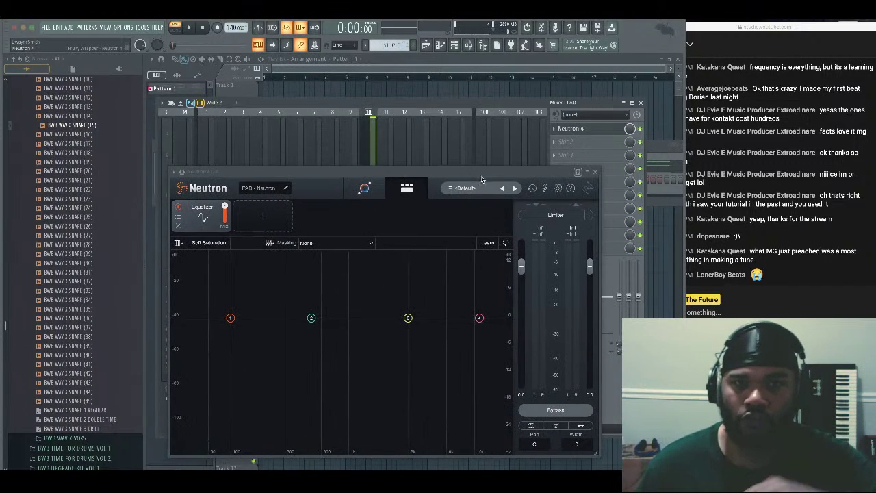
click(271, 188)
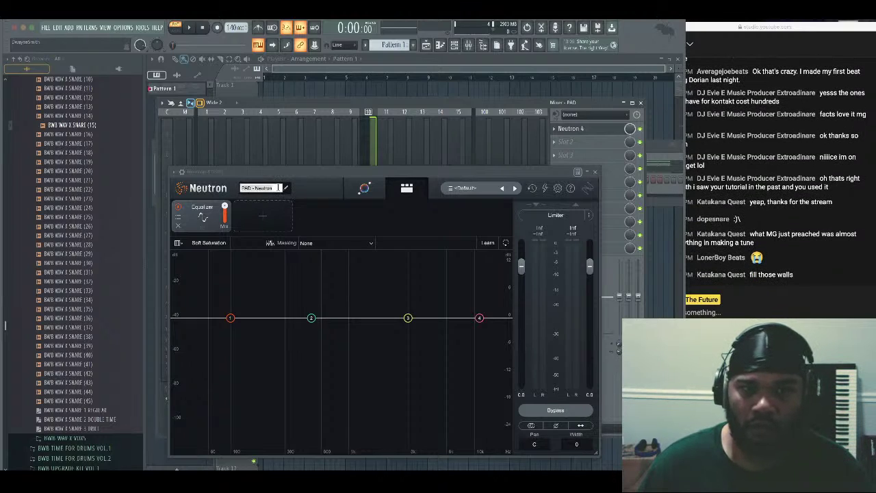
click(319, 191)
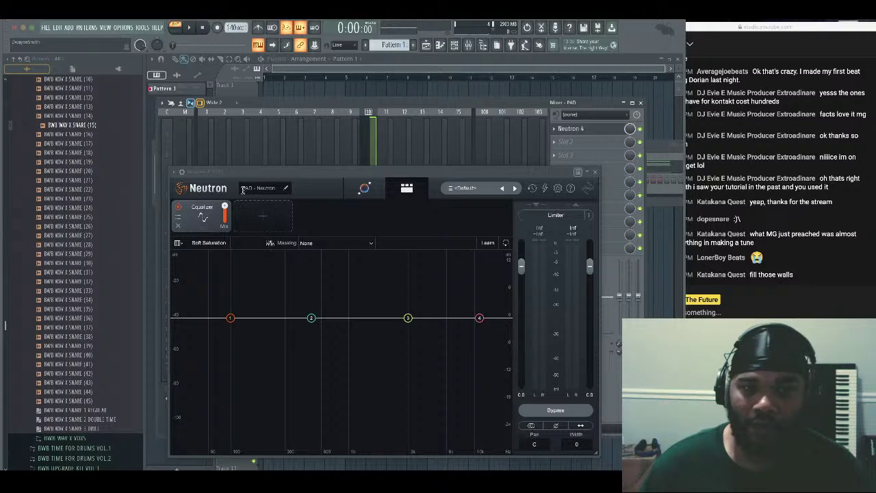
drag(338, 175, 360, 235)
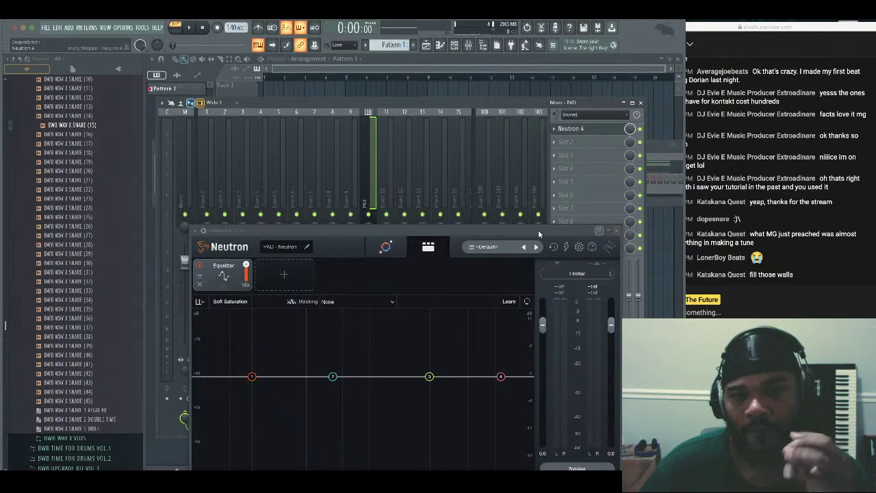
drag(538, 234, 513, 134)
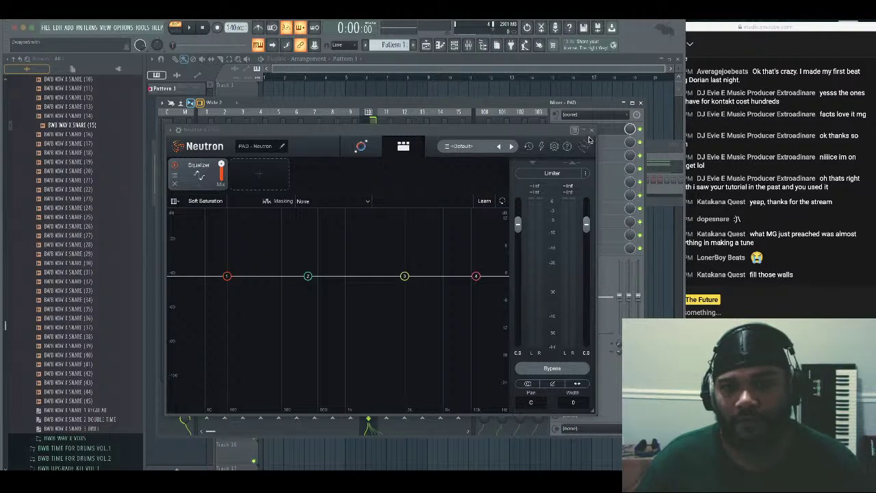
Switch Neutron to the Assistant view and play the PAD progression so it analyses the audio, stopping playback once learning finishes
key(space)
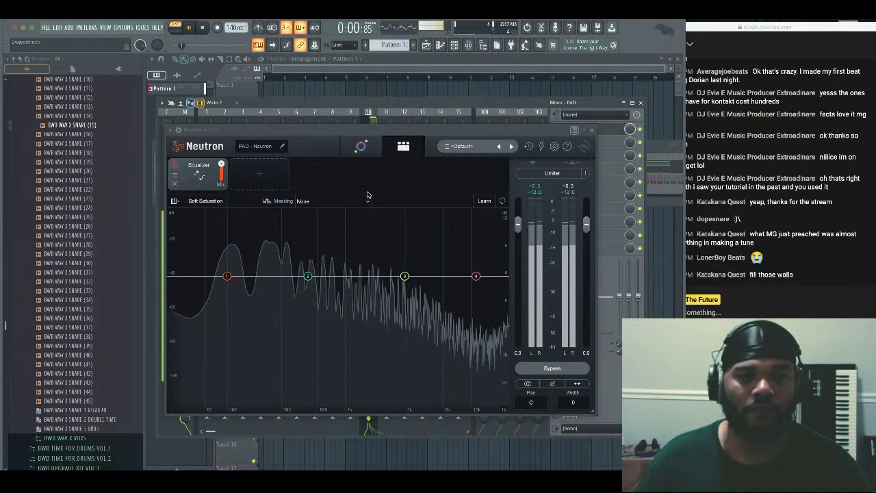
key(space)
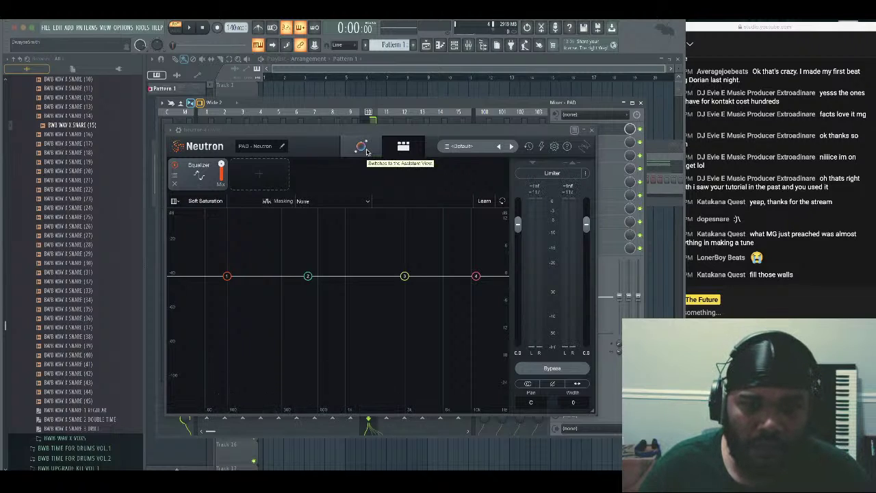
click(361, 148)
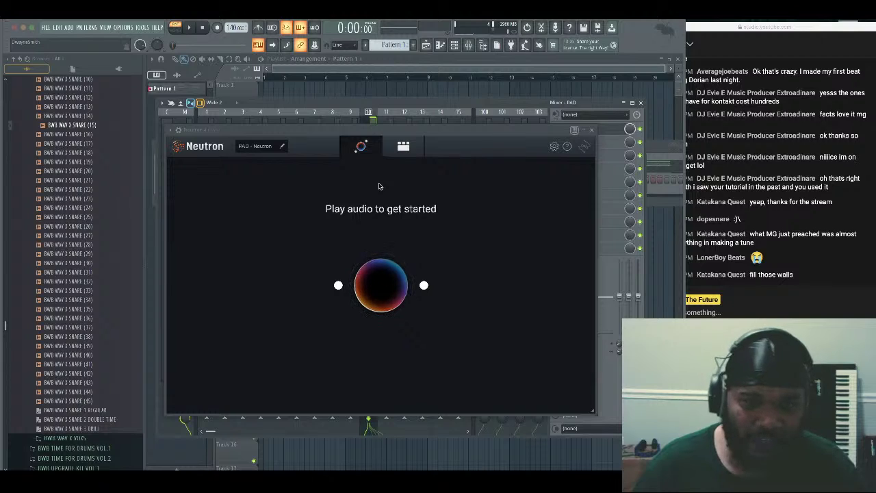
key(space)
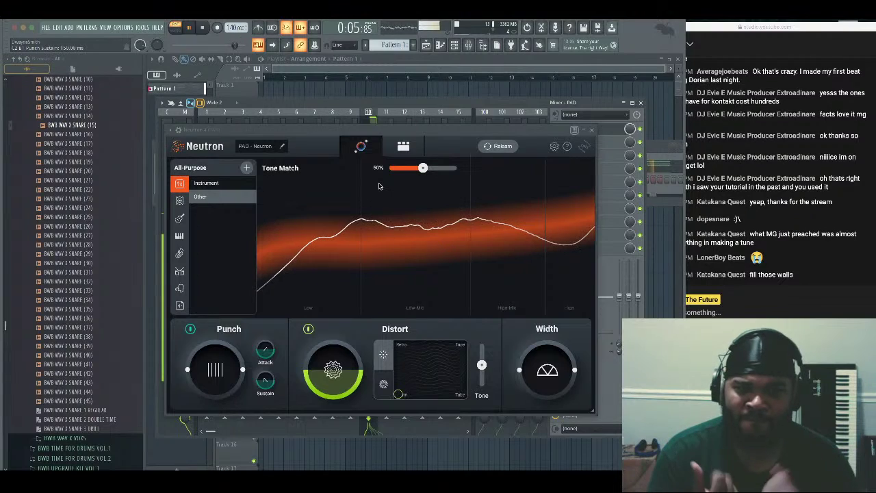
key(space)
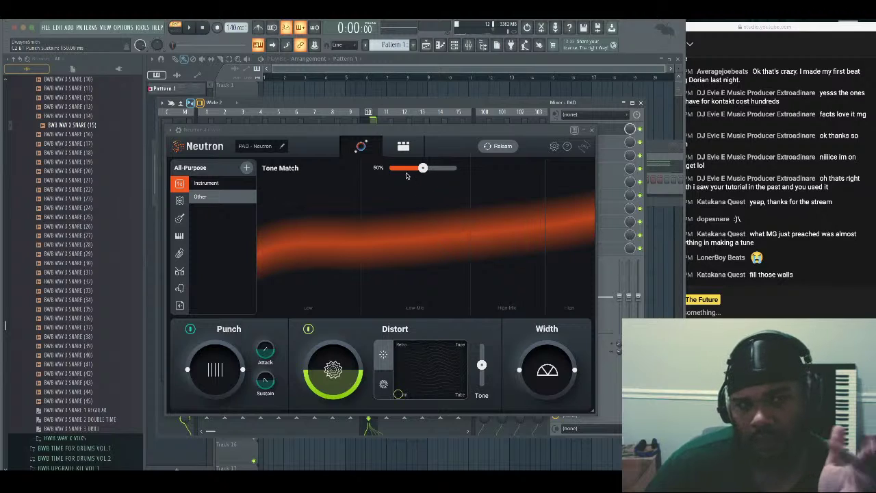
Set Tone Match to 42%, choose the Synth Pad target from Keys, and raise Tone Match to 100% while the progression plays
mouse_move(423, 168)
mouse_down()
mouse_move(453, 168)
mouse_move(373, 175)
mouse_move(456, 171)
mouse_move(419, 177)
mouse_up()
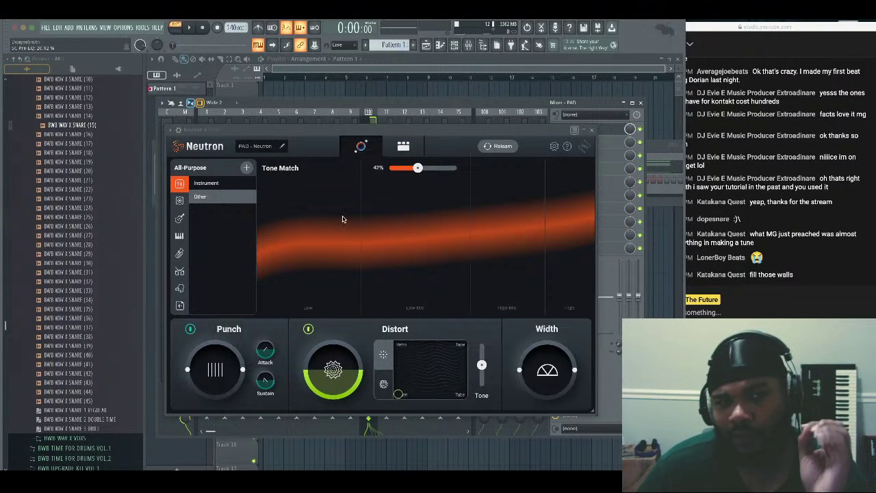
click(181, 236)
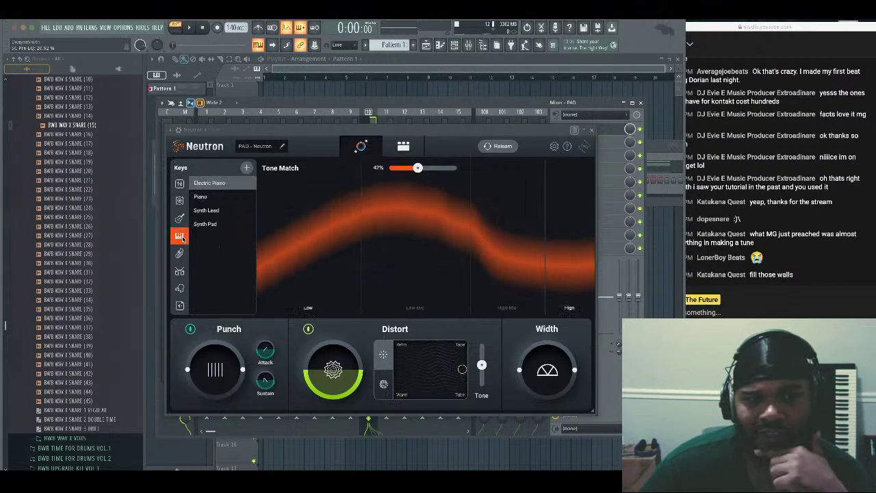
click(205, 223)
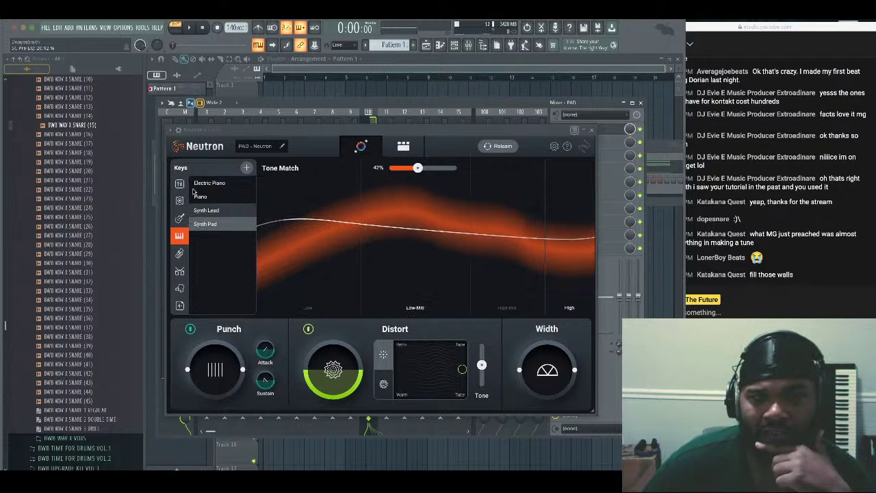
click(189, 28)
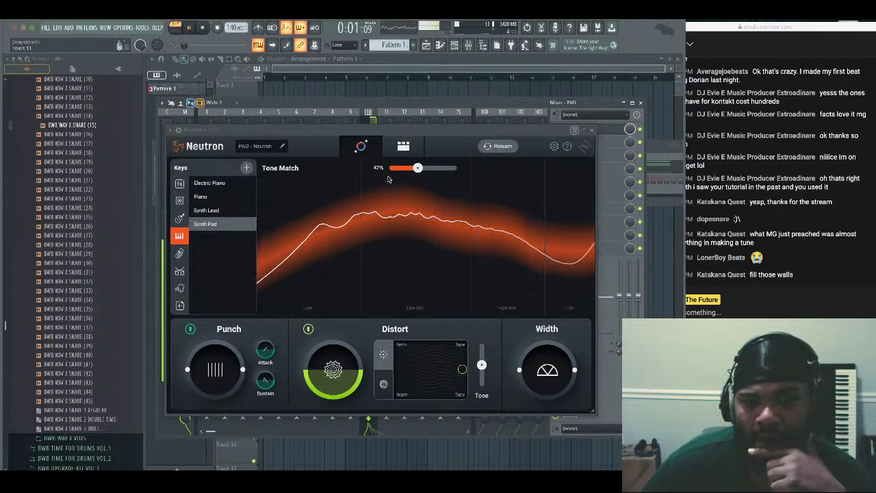
drag(418, 170, 457, 170)
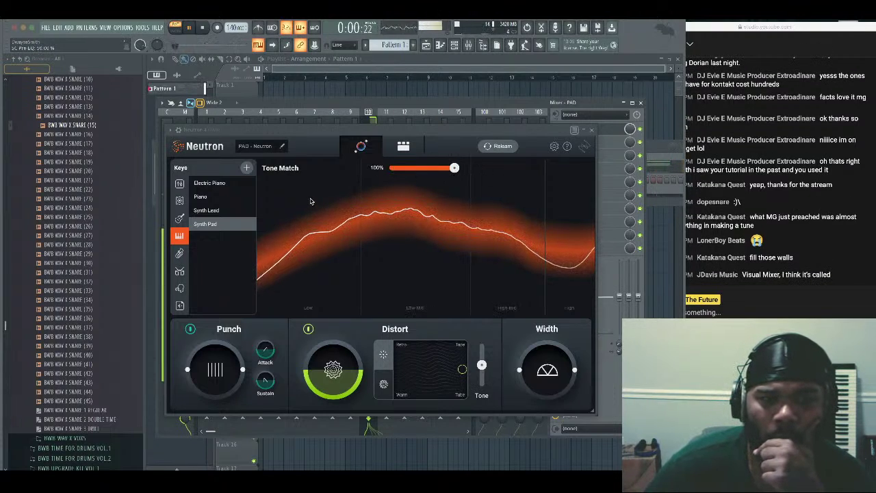
key(space)
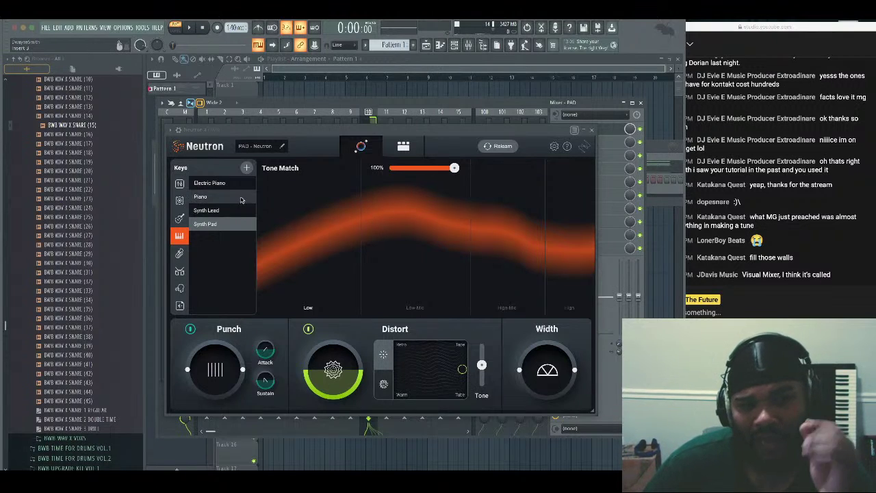
Import "Ab - 95 - Grab The Wheel" from the CuBeatz Sample Library V.3 folder as a custom Tone Match target
click(182, 306)
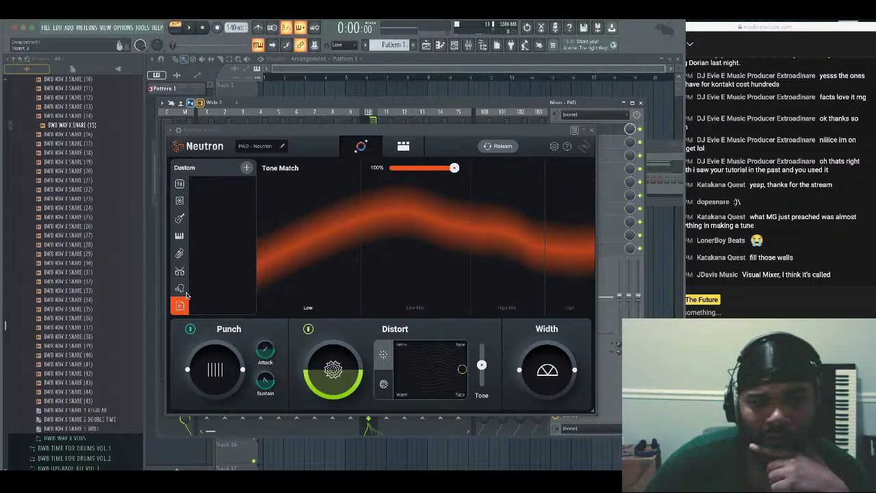
click(247, 167)
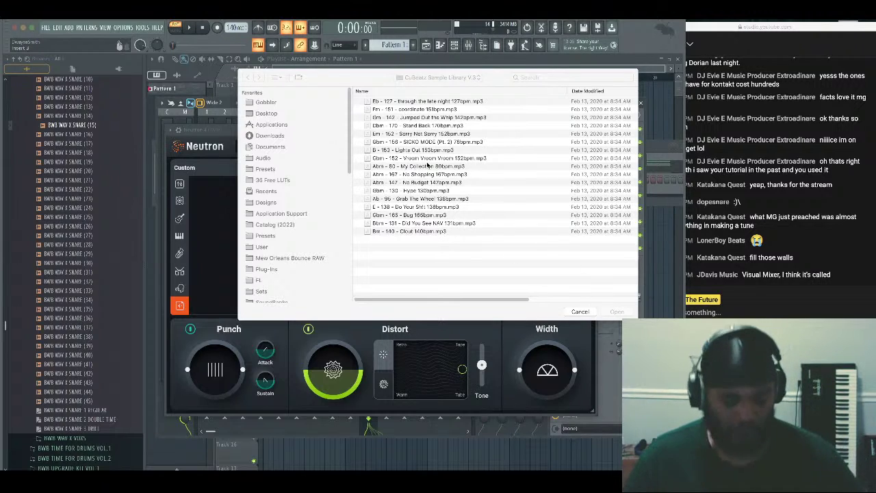
click(438, 199)
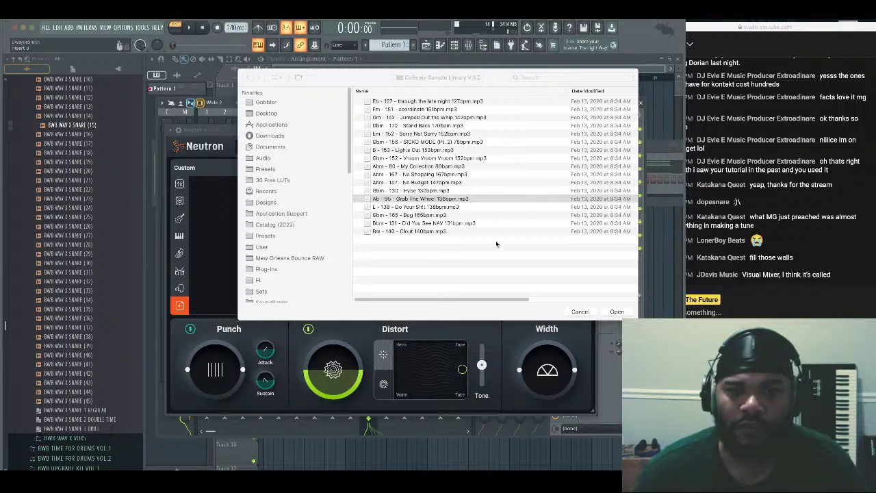
click(616, 312)
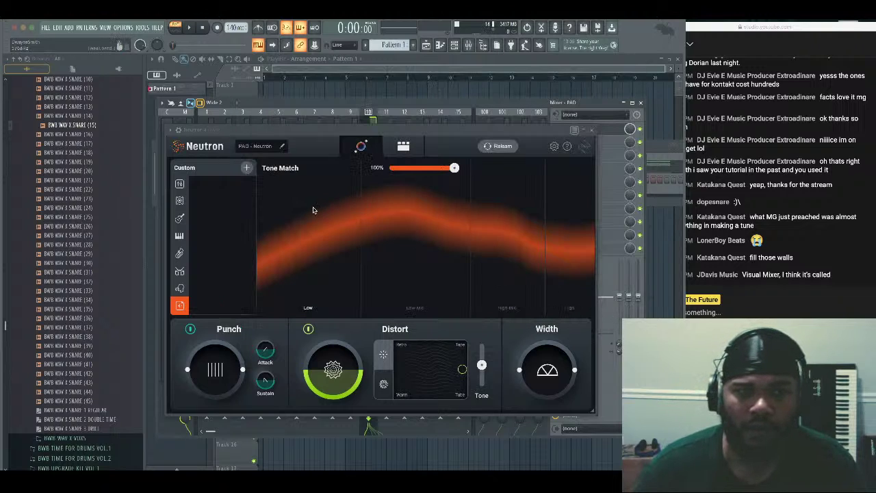
click(247, 168)
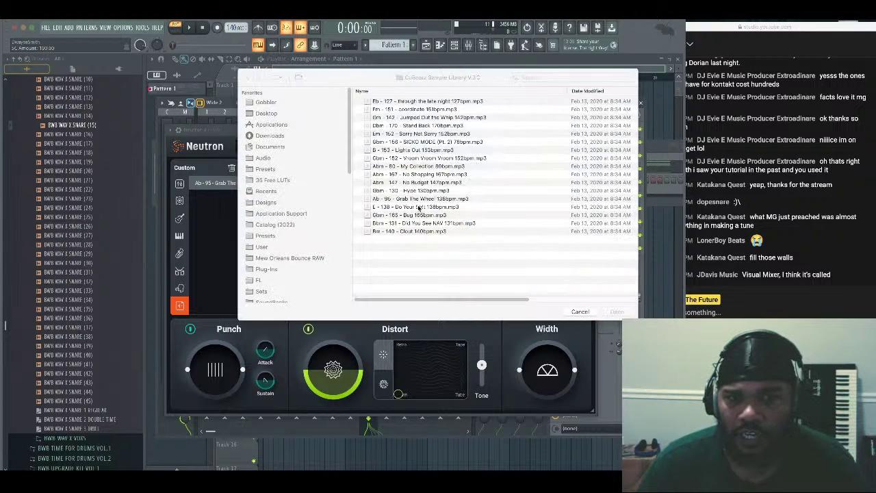
key(space)
click(317, 183)
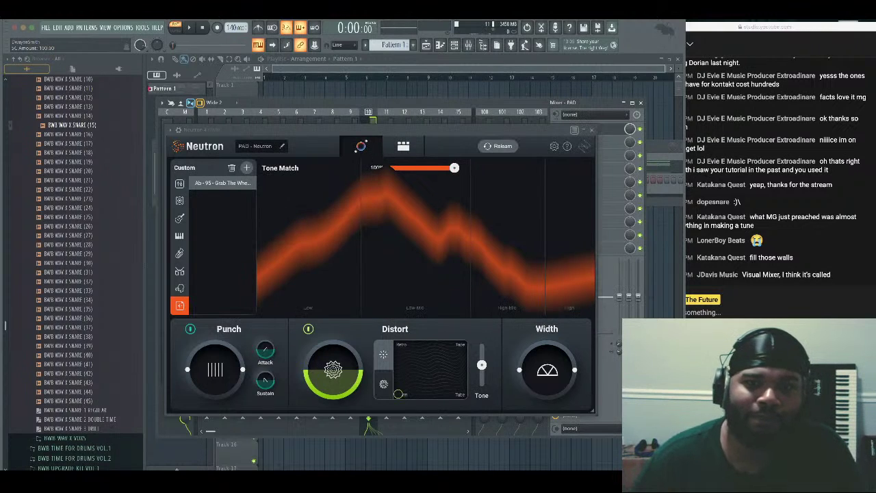
Add "Em - 152 - Sorry Not Sorry" from the CuBeatz sample folder as a custom Tone Match target
click(247, 168)
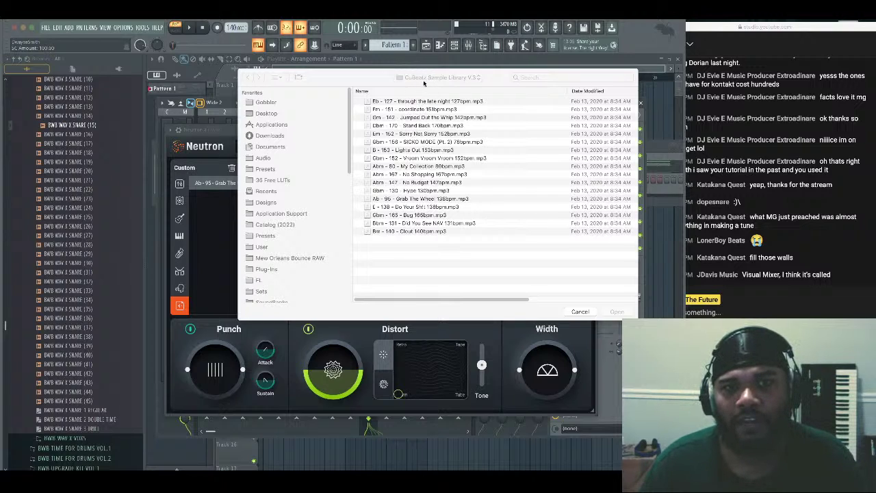
click(424, 81)
click(411, 79)
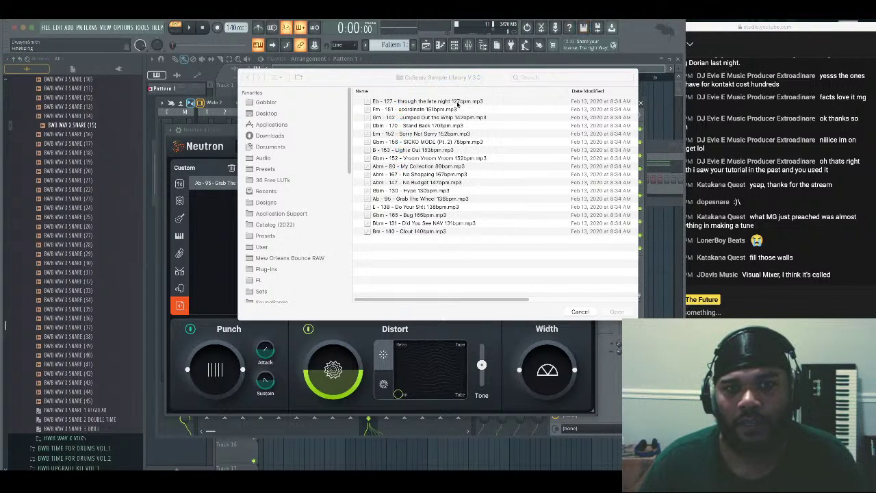
click(434, 167)
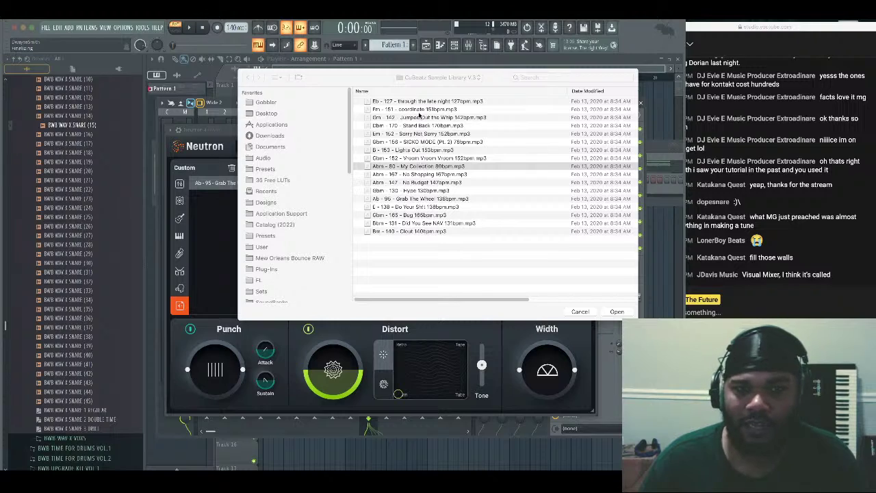
key(Up)
key(Up)
key(Up)
key(Up)
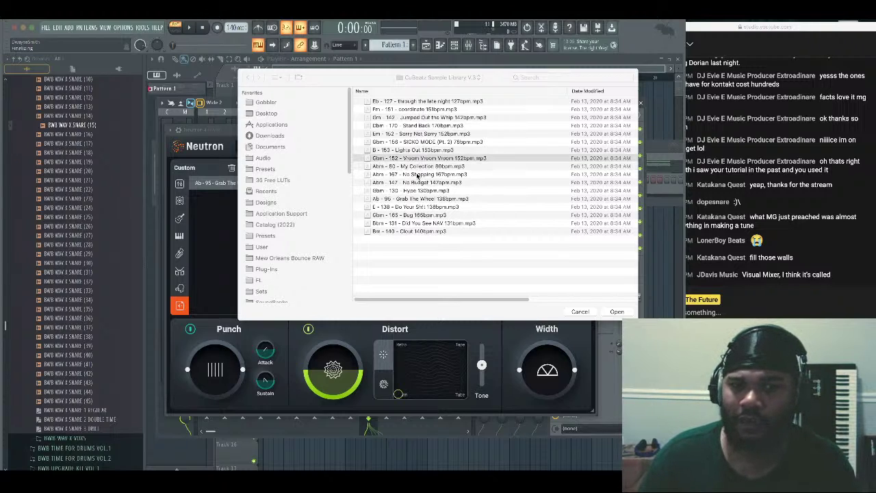
click(607, 311)
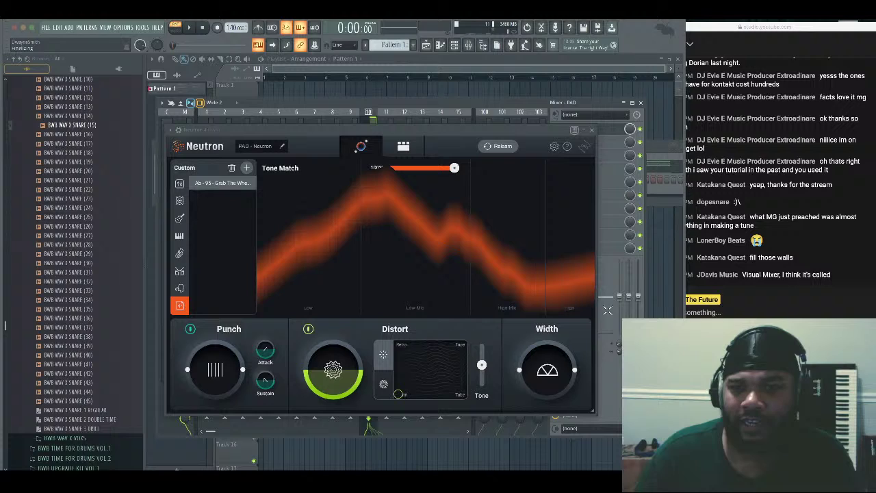
Add "Bm - 140 - Clout 140bpm" from the CuBeatz sample folder to the custom Tone Match targets
click(246, 168)
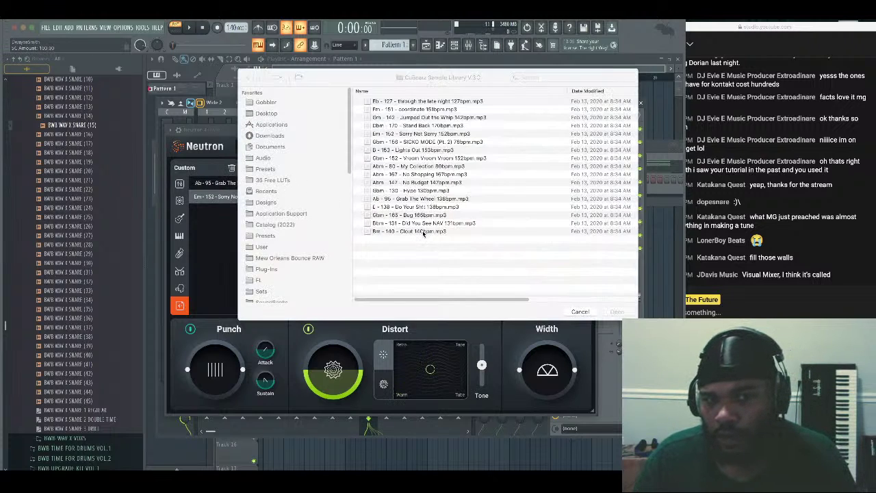
key(space)
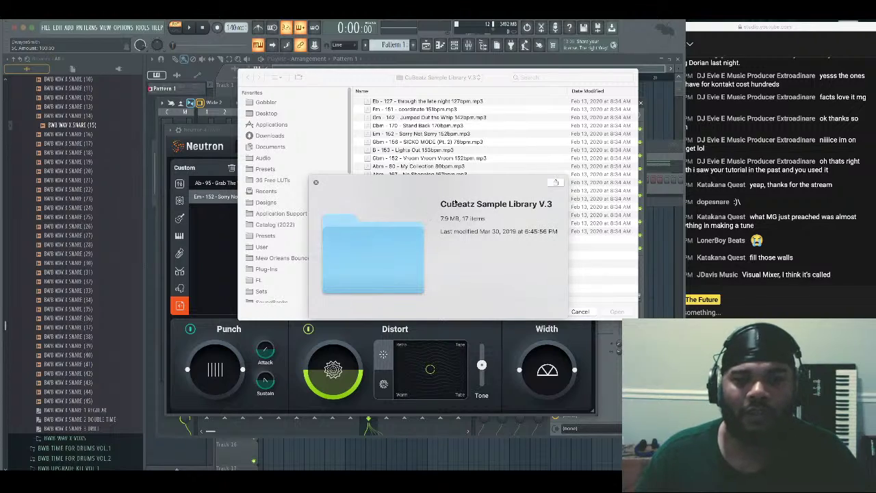
click(316, 183)
key(space)
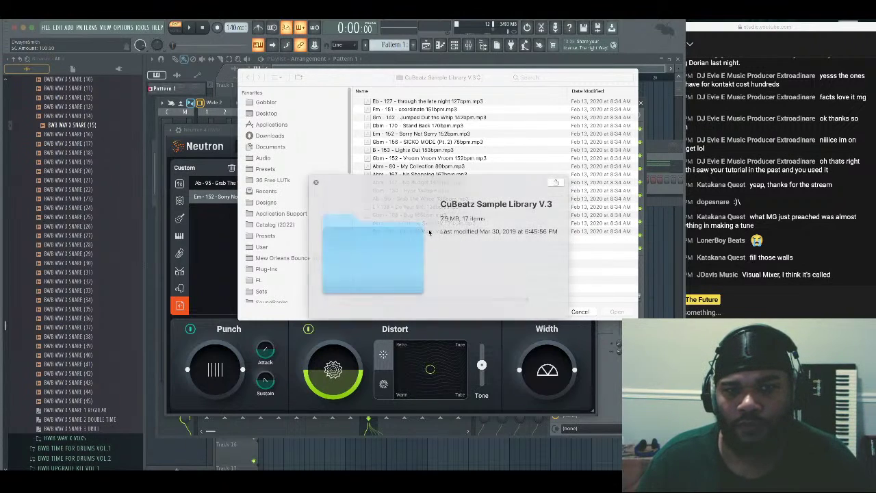
click(317, 183)
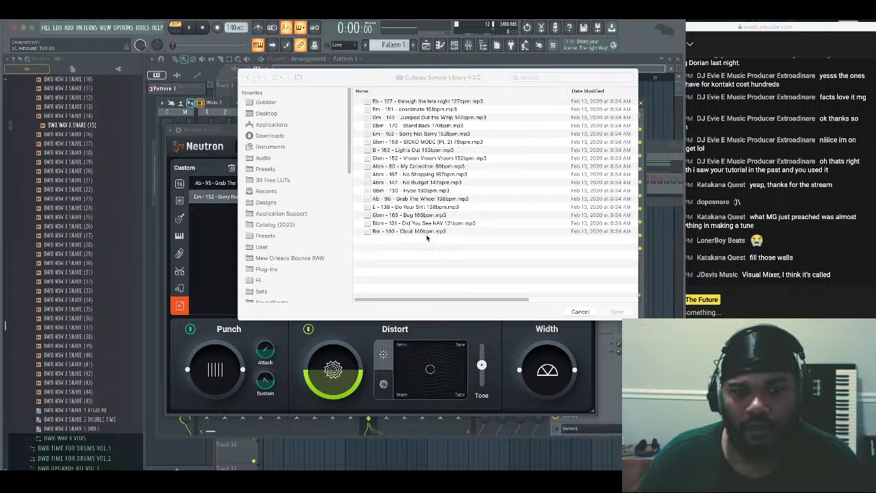
key(a)
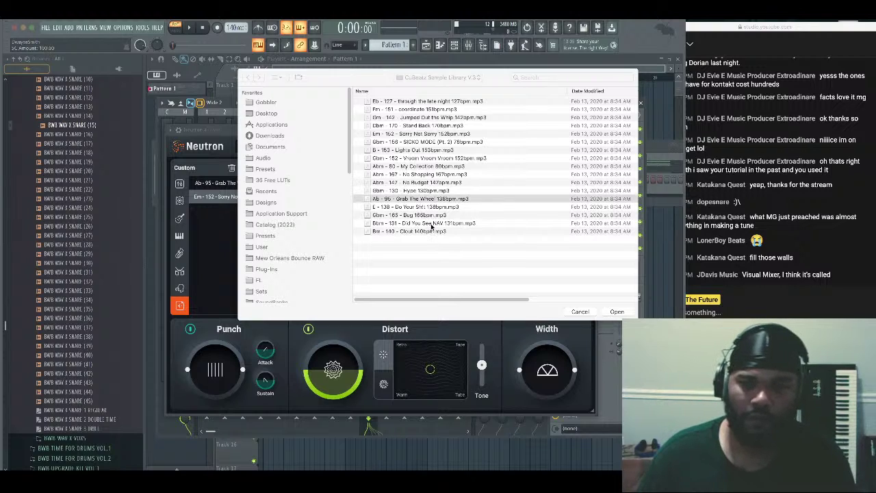
key(Down)
key(Down)
key(Down)
key(Down)
click(609, 312)
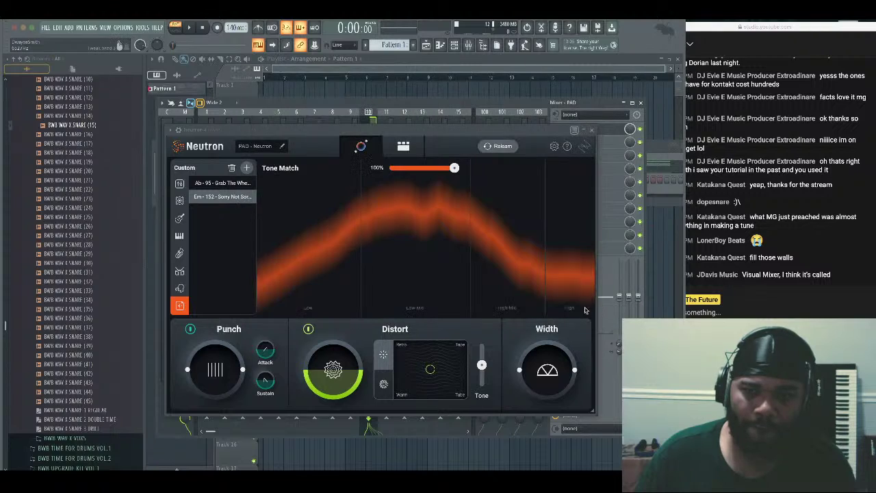
Browse up the CuBeatz sample list and import "B - 153 - Lights Out" as another custom Tone Match target
click(246, 169)
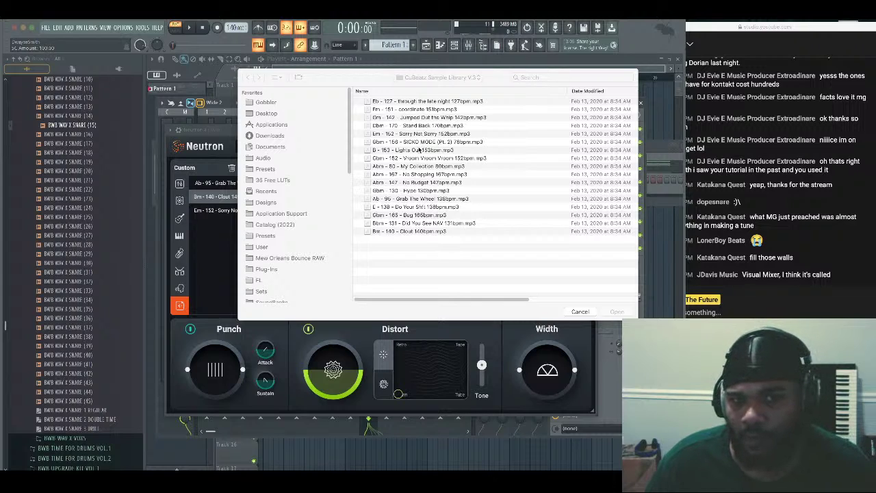
click(425, 231)
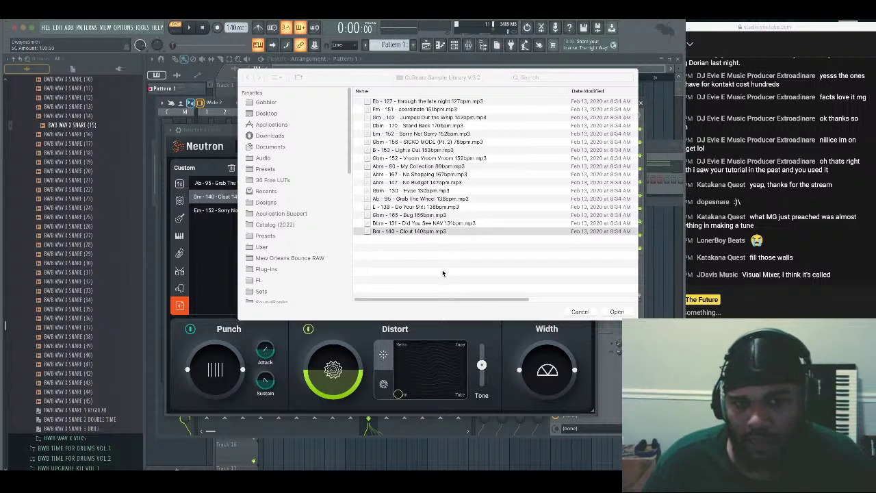
key(Up)
key(Up)
key(Up)
key(Up)
key(Up)
key(Up)
key(Up)
key(Up)
key(Up)
key(Up)
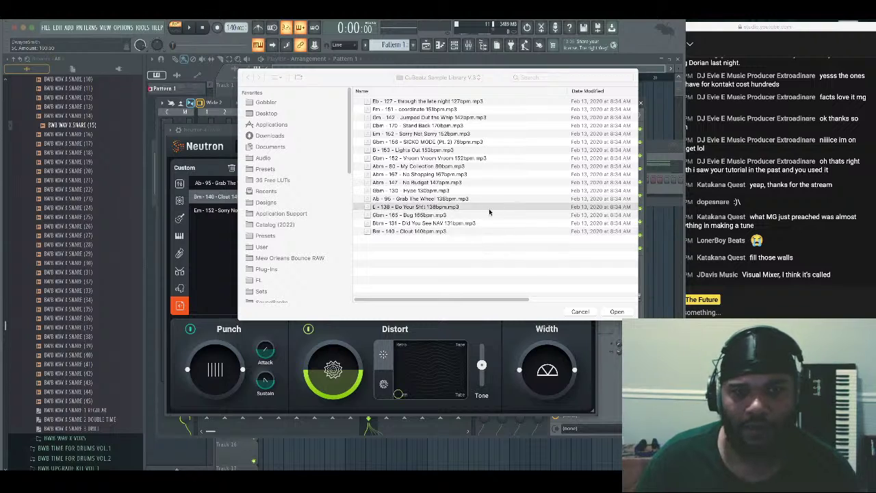
click(625, 310)
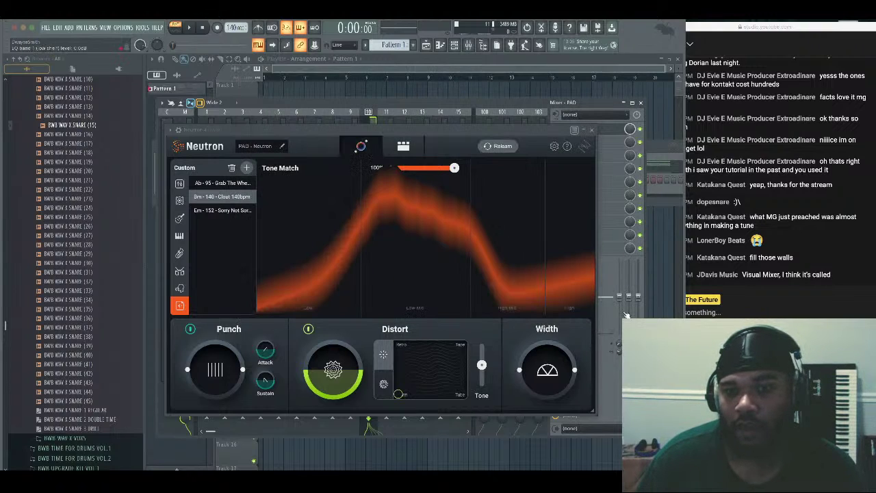
click(247, 168)
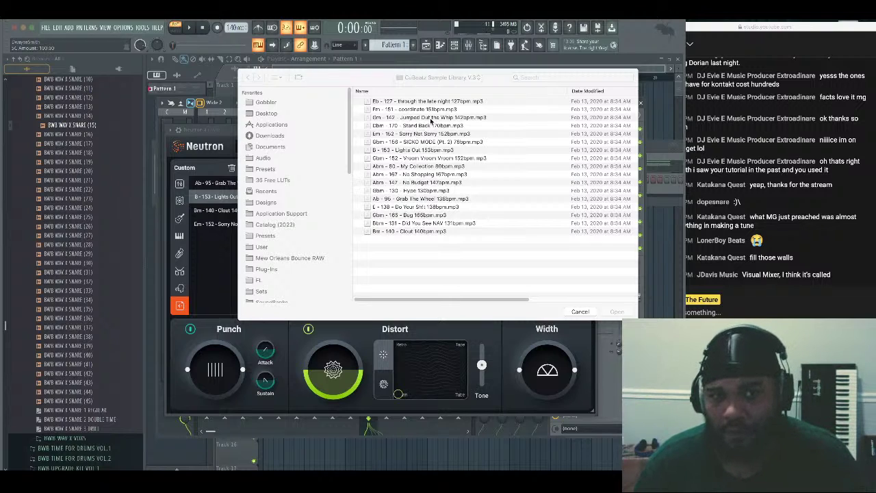
text(s)
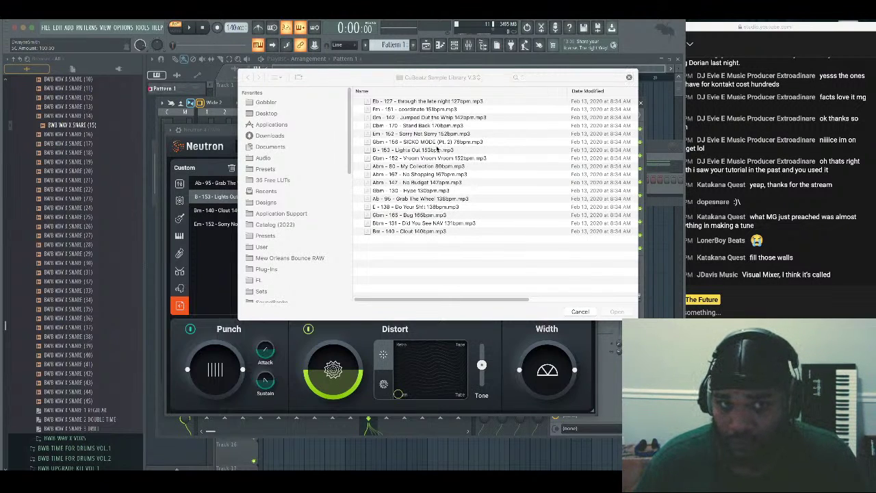
key(Escape)
key(Escape)
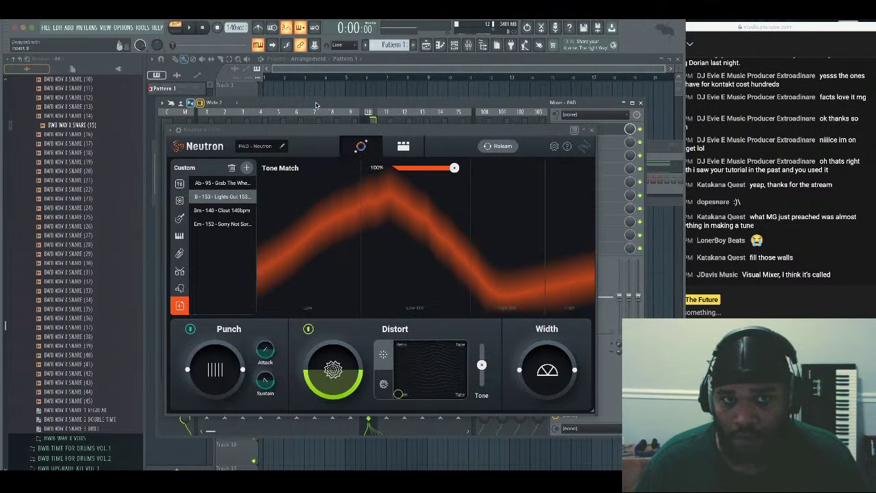
Import "Gbm - 156 - SICKO MODE (Pt. 2)" from the CuBeatz Sample Library V.3 folder as a custom Tone Match target
click(250, 167)
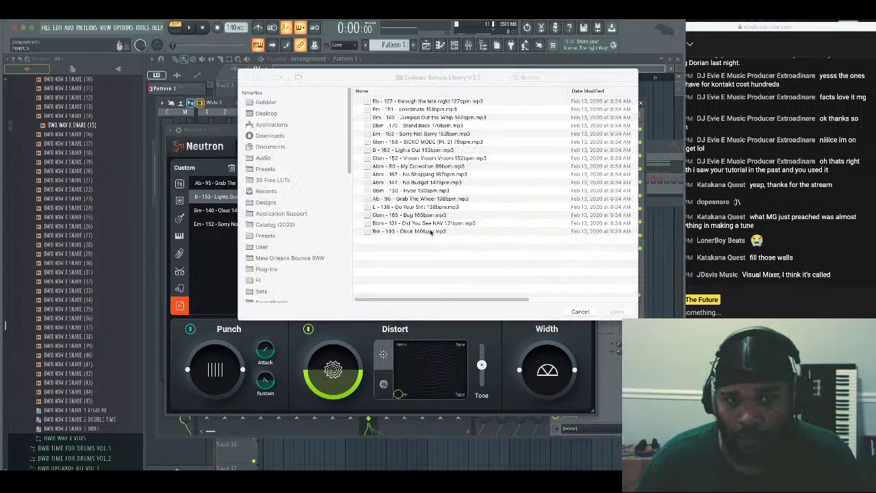
key(space)
click(316, 184)
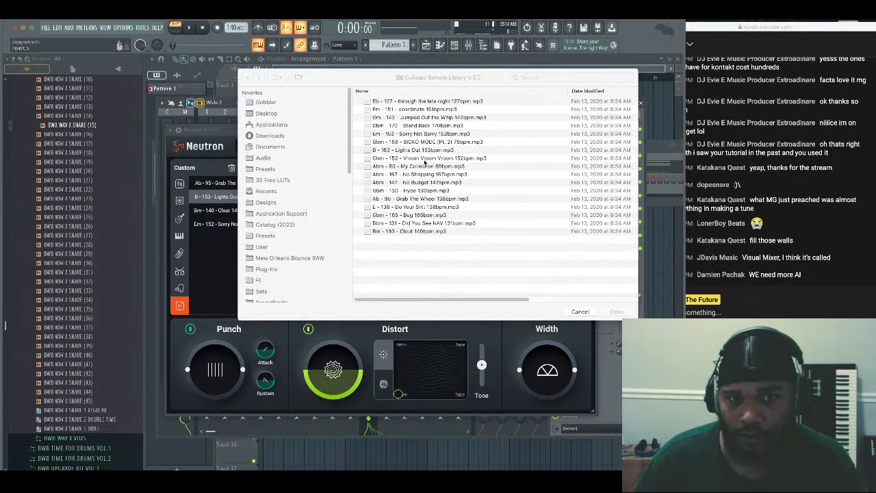
key(Up)
key(Up)
key(Up)
key(Up)
key(Up)
key(Up)
key(Up)
key(Up)
key(Up)
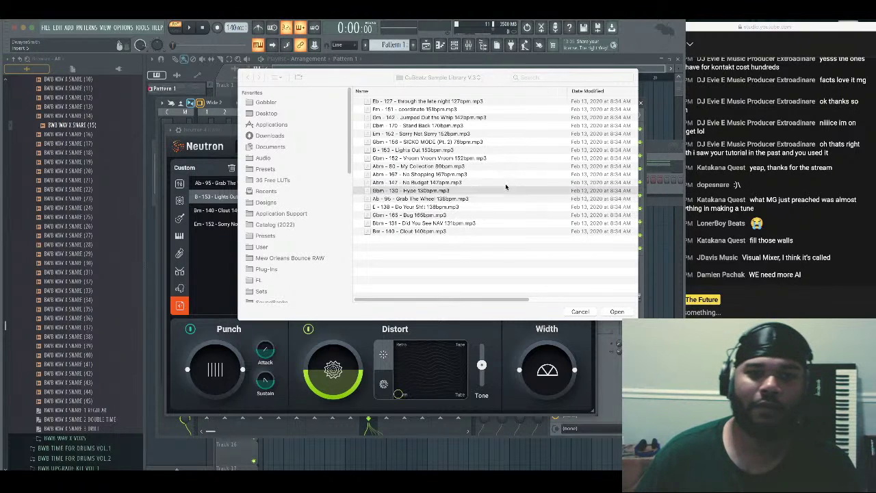
key(Up)
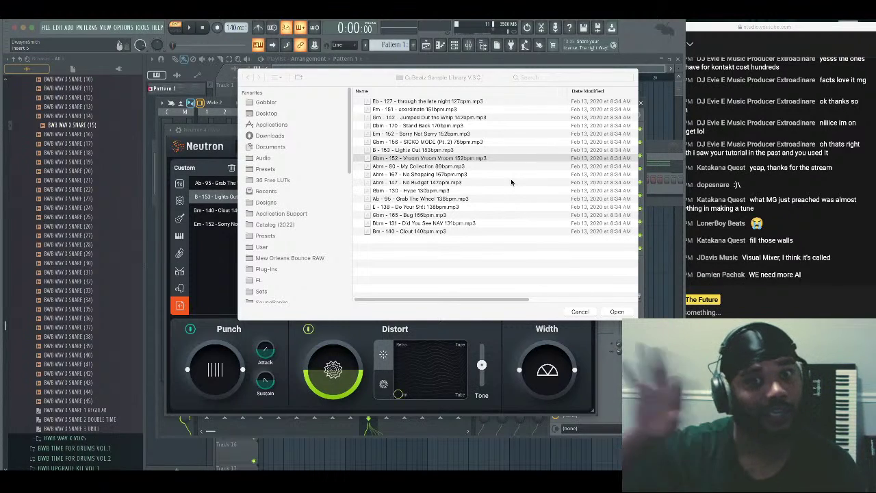
key(Up)
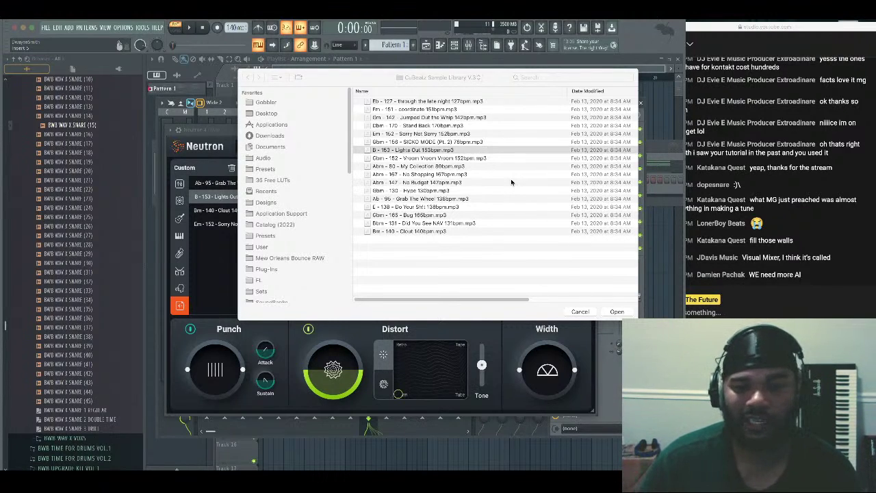
key(Up)
key(Down)
key(Down)
key(Up)
key(Up)
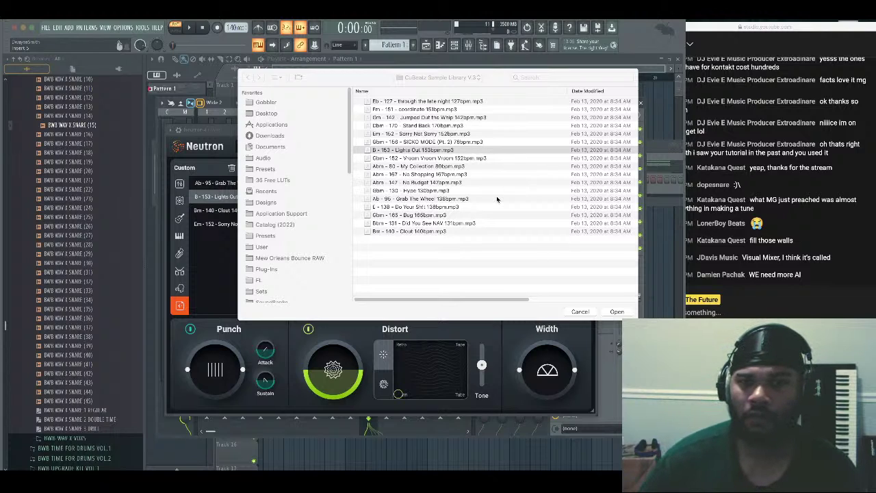
click(609, 311)
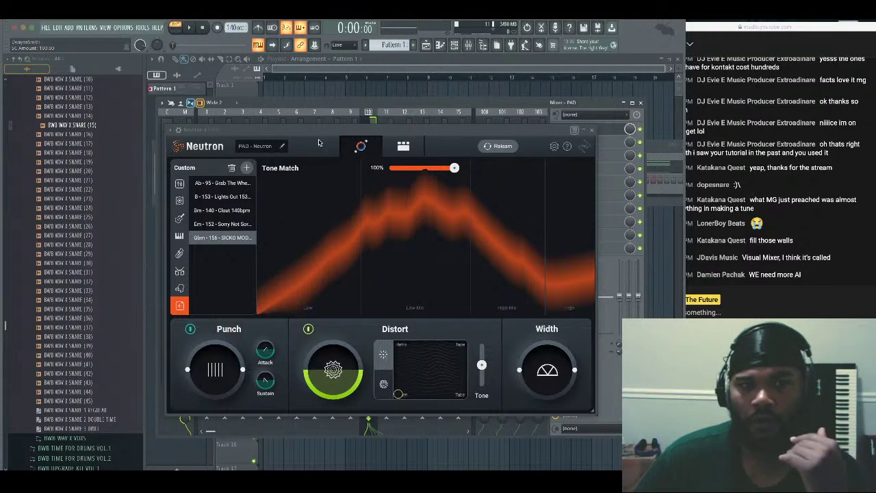
Play the pad against the SICKO MODE target, raising Tone Match from 0% to 75%, and stop playback
click(196, 32)
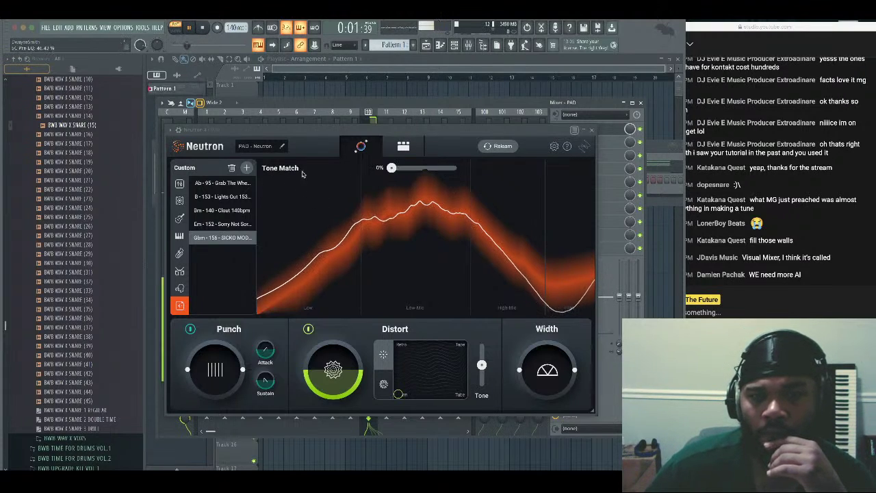
drag(391, 167, 439, 171)
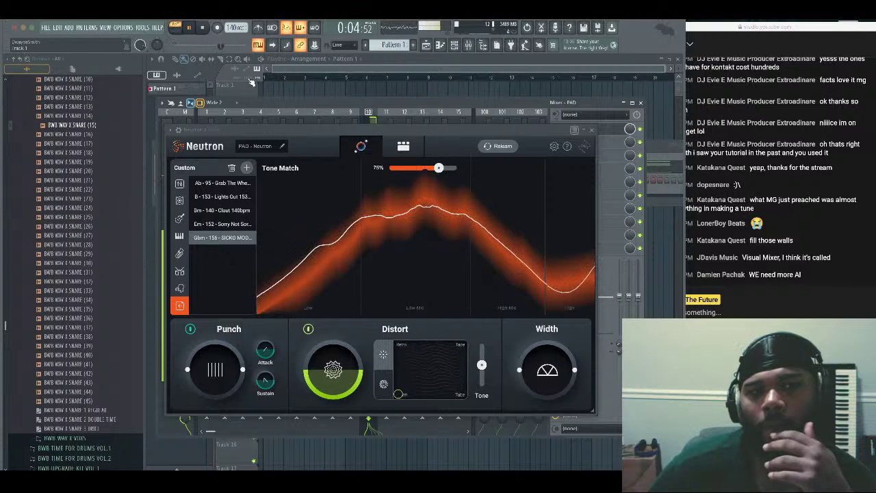
key(space)
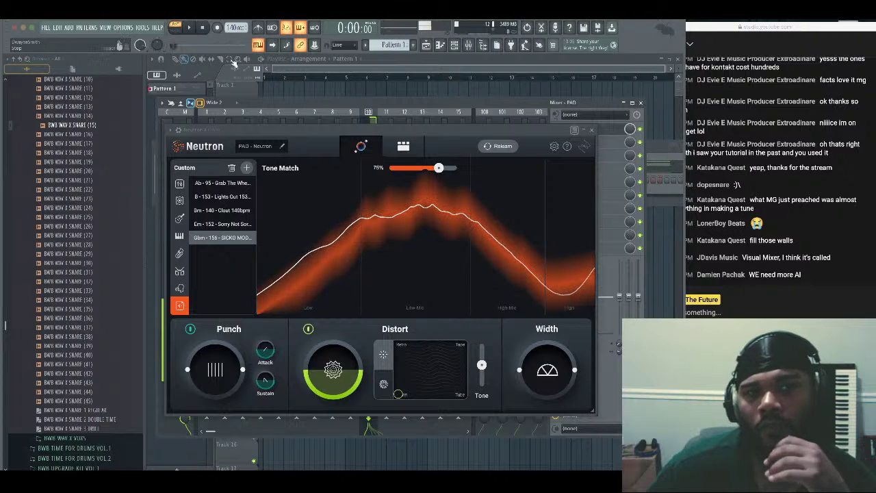
click(771, 144)
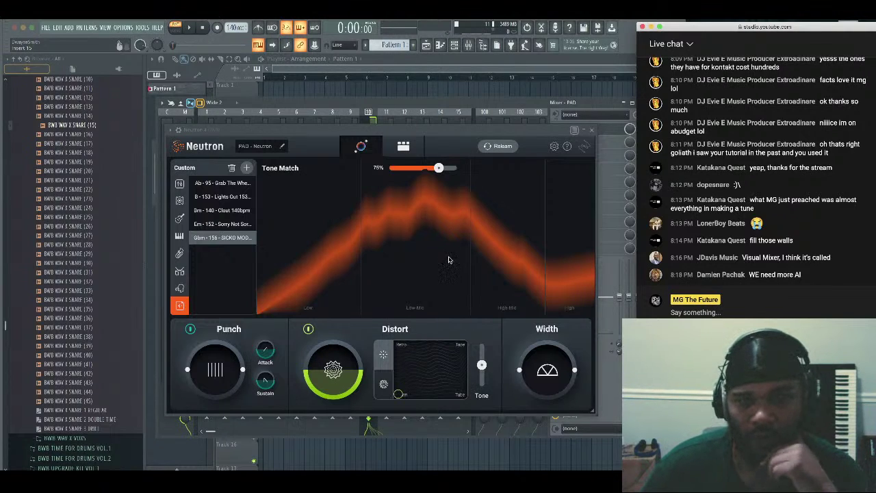
Audition the pad against the "Ab - 95 - Grab The Wheel" target at 0% and 100%, ending with Tone Match at 63%
click(244, 183)
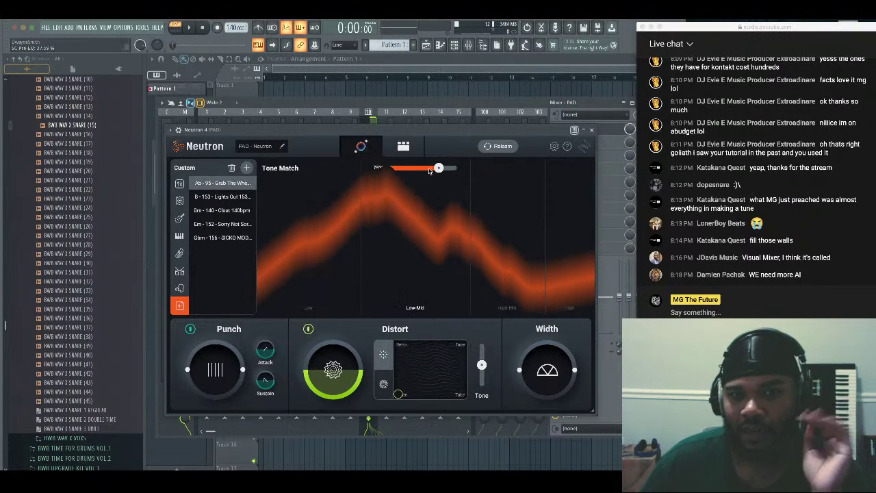
drag(425, 169, 363, 169)
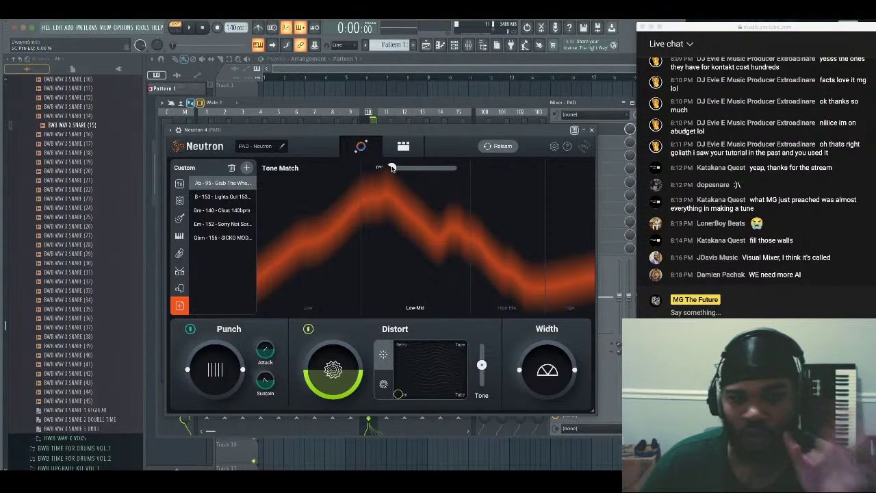
key(space)
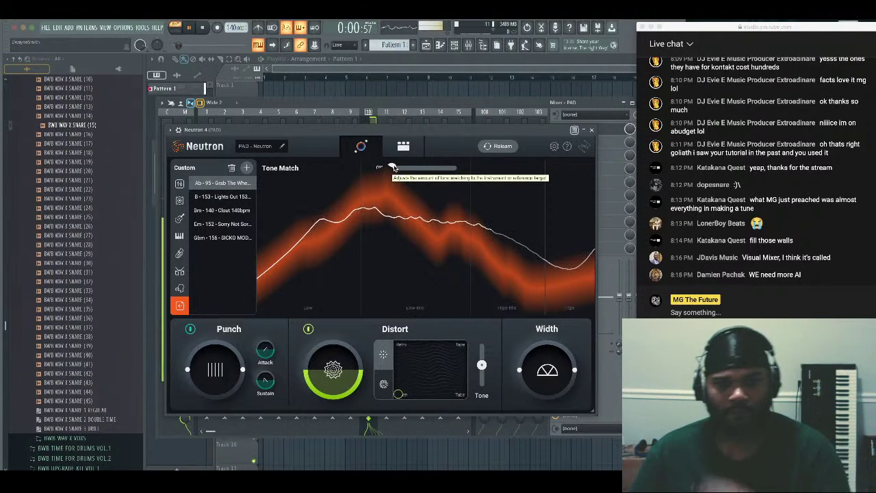
drag(393, 168, 478, 172)
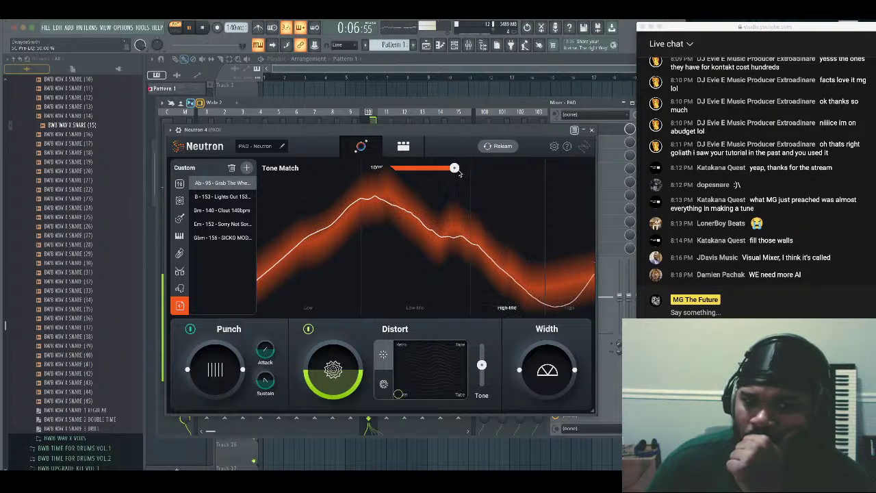
drag(457, 170, 431, 176)
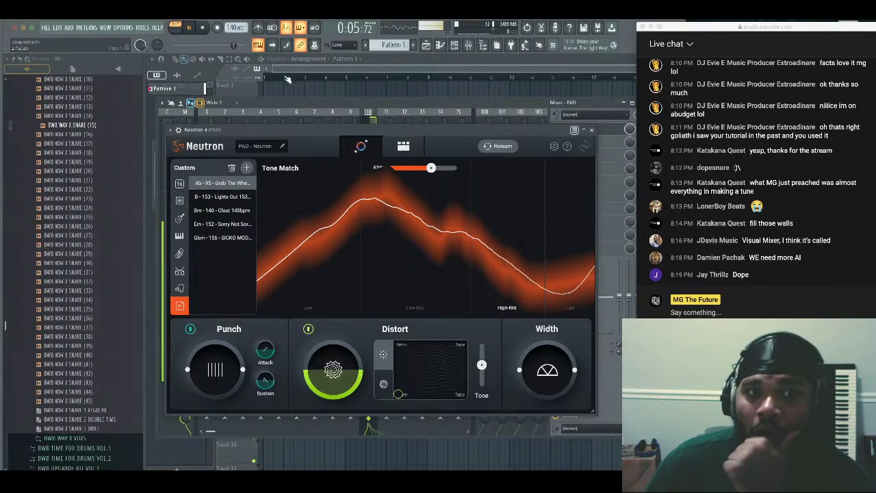
click(205, 30)
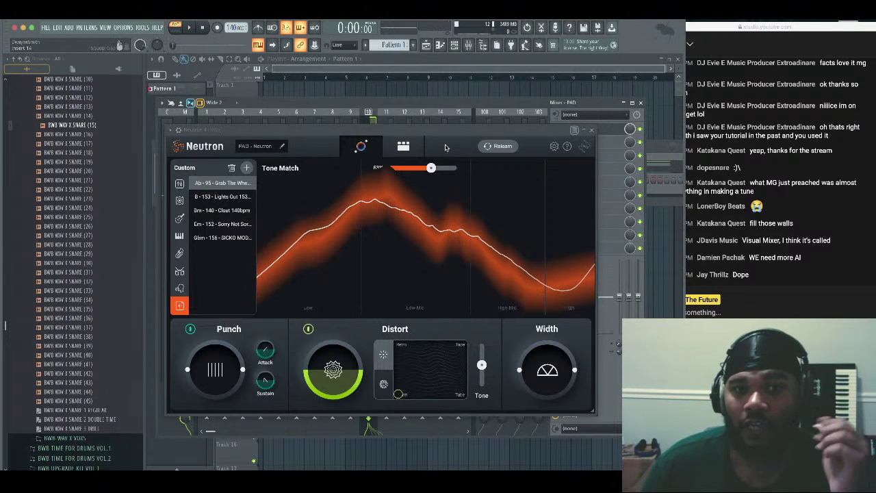
Compare the tone curves of all five custom targets, from Lights Out through SICKO MODE and back to Grab The Wheel
drag(455, 133, 428, 128)
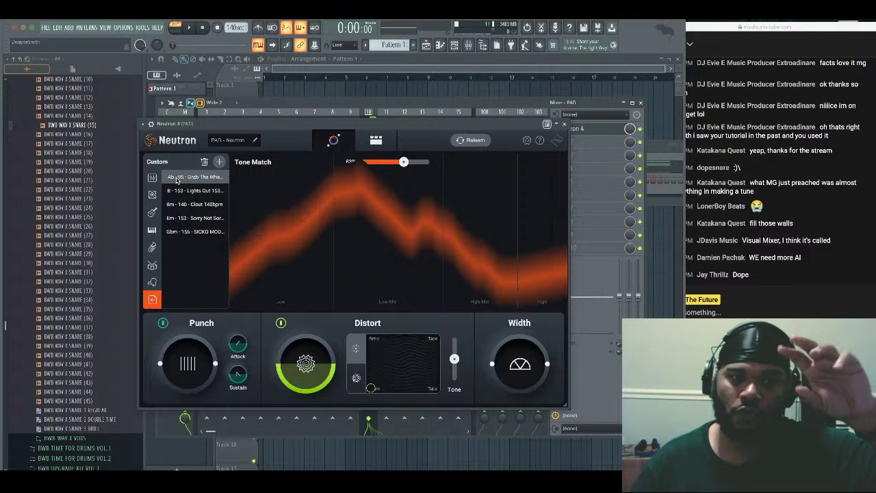
click(195, 190)
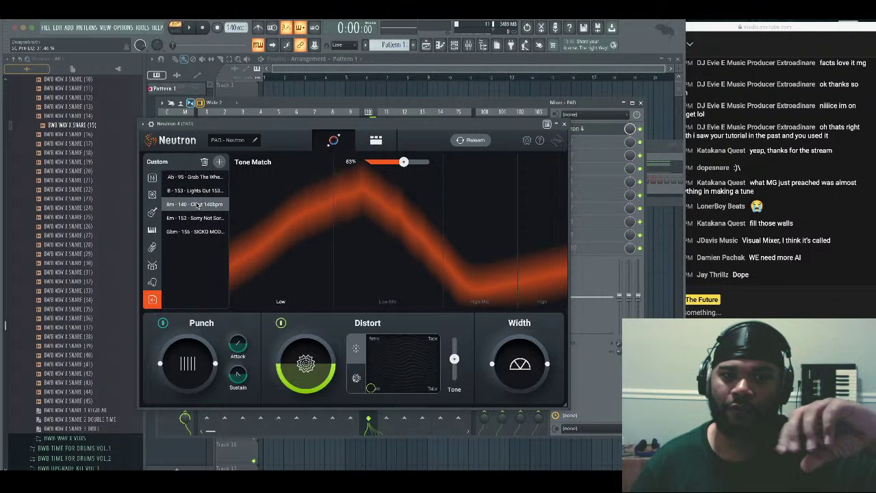
click(197, 205)
click(199, 218)
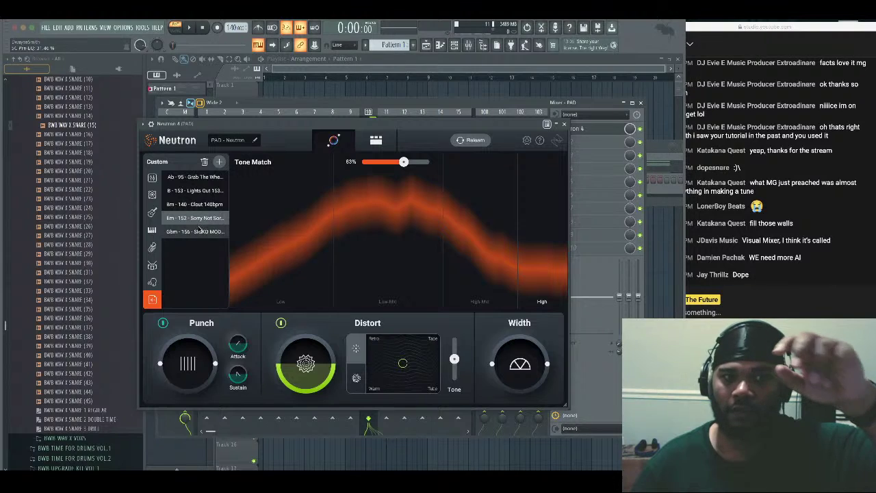
click(198, 231)
click(200, 219)
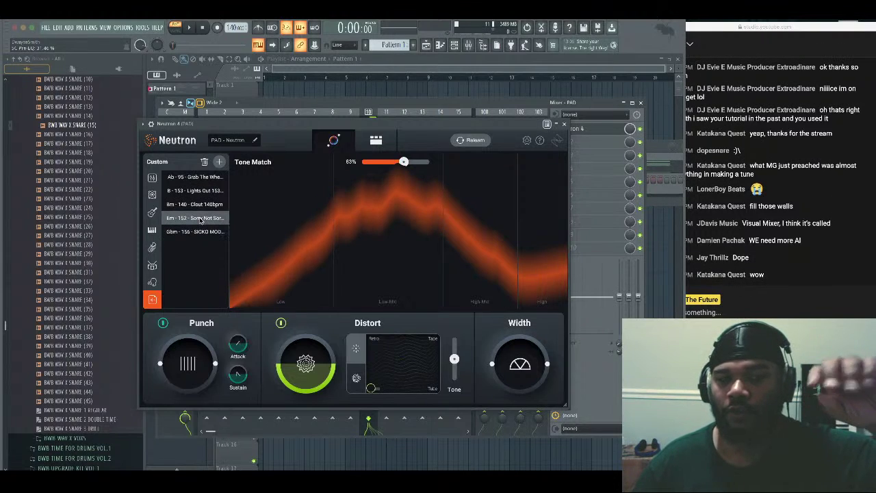
click(197, 204)
click(196, 191)
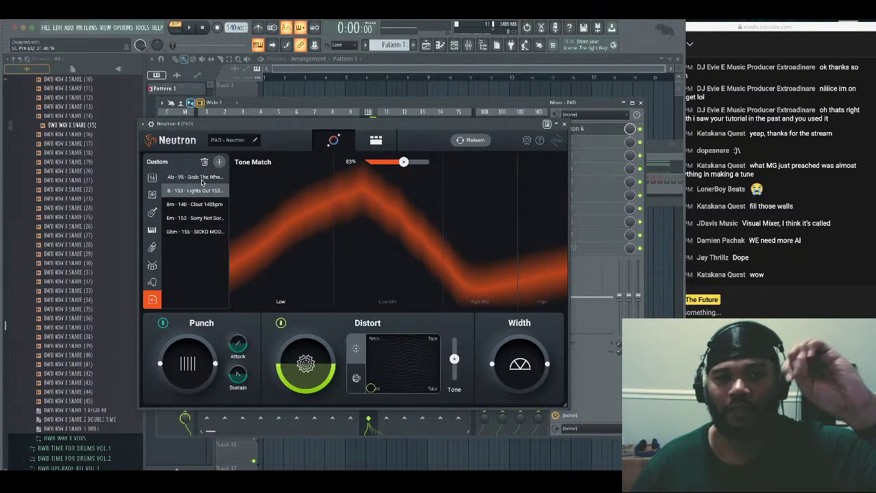
click(201, 181)
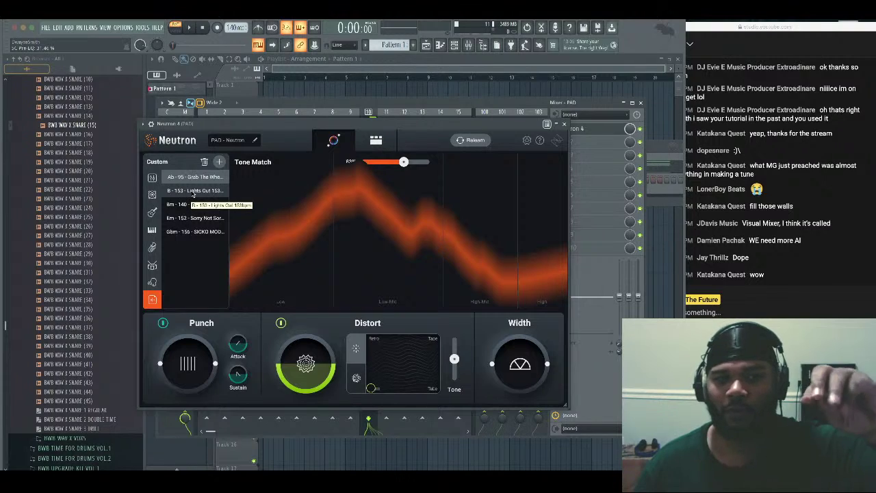
Select the "B - 153 - Lights Out" target, audition the pad from 0% to 91%, and set Tone Match to 80%
click(193, 194)
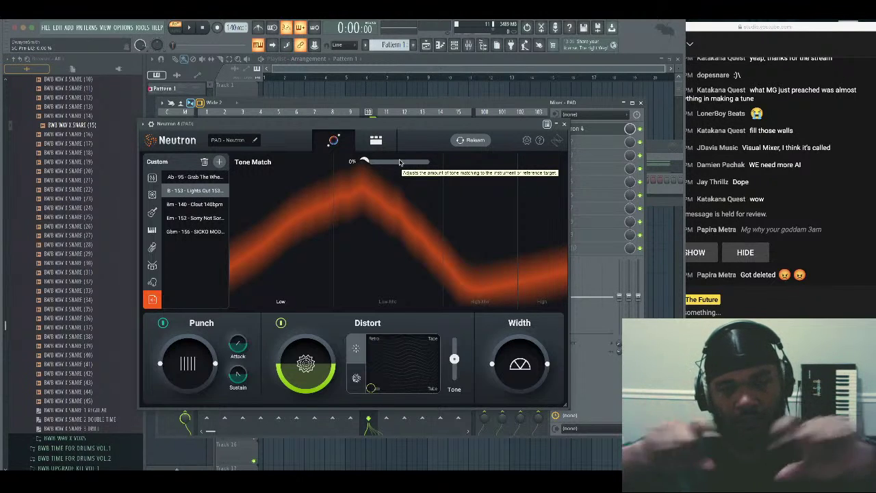
click(192, 28)
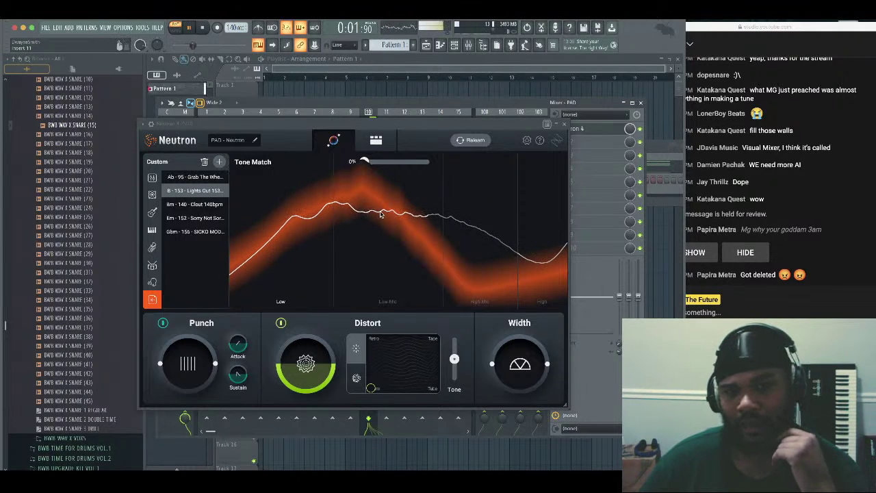
drag(364, 161, 421, 166)
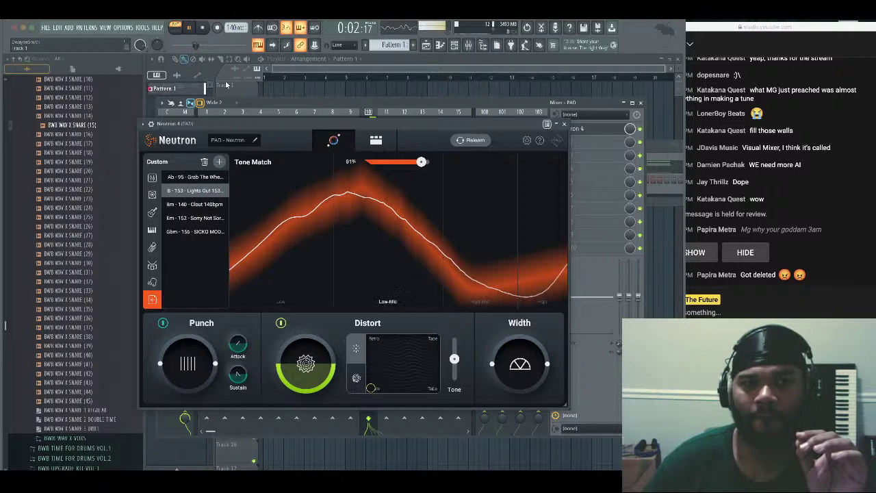
click(210, 32)
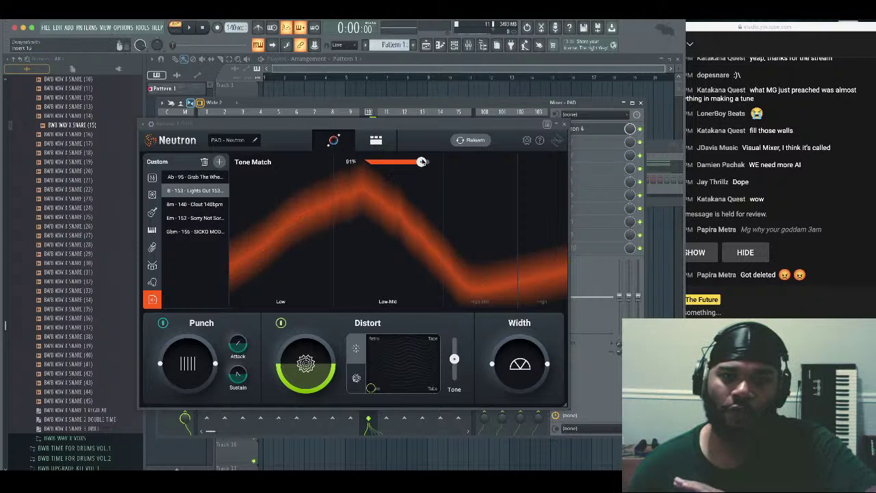
drag(421, 161, 414, 161)
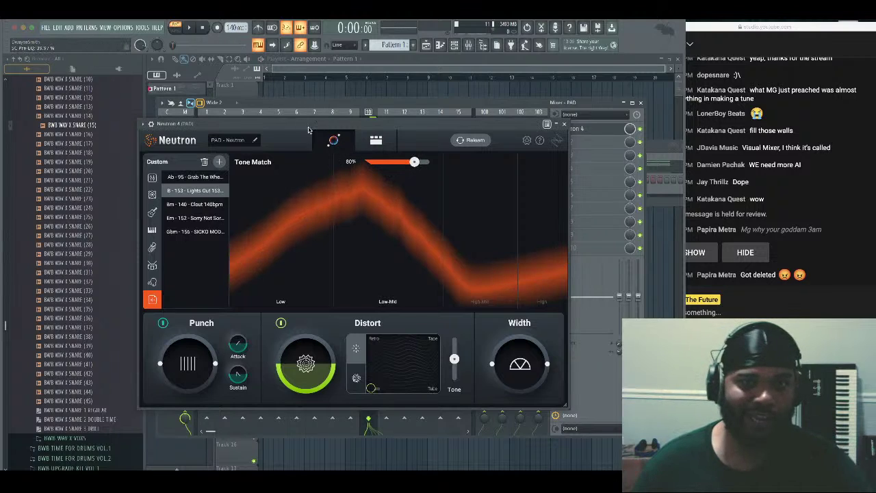
click(189, 27)
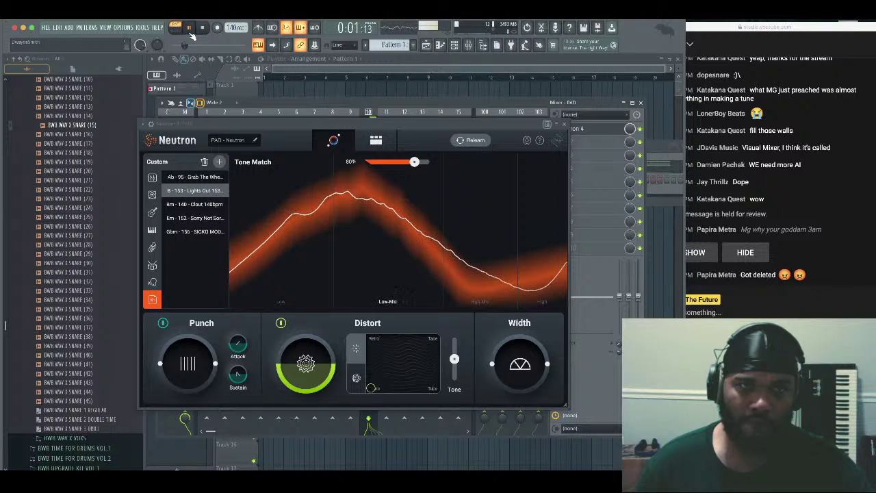
click(201, 28)
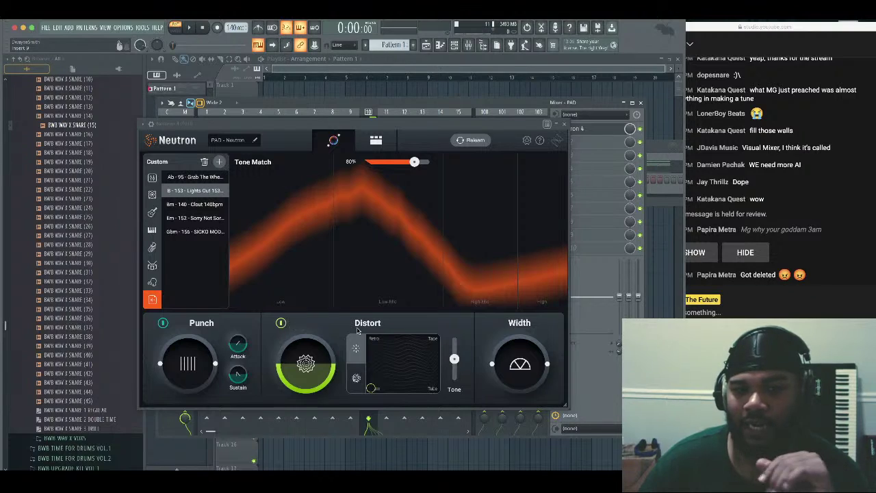
Try wide and fully narrow Width settings on the playing pad, and set the Width to about 19
drag(518, 365, 518, 341)
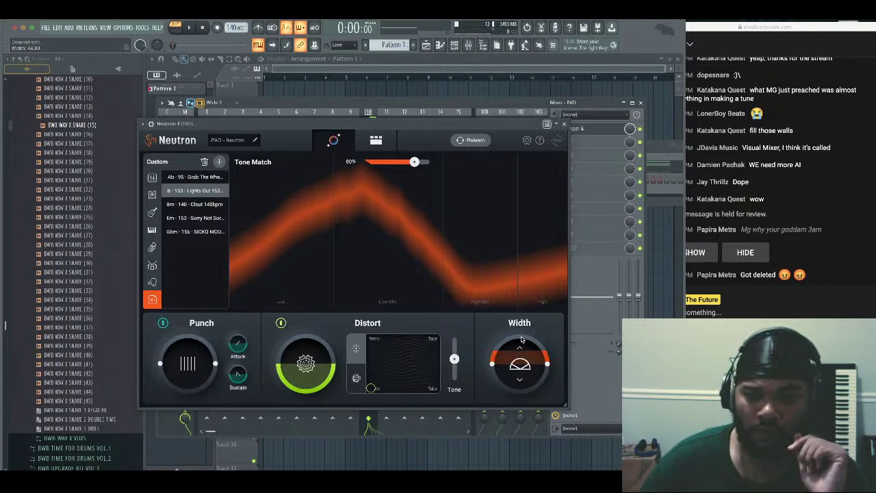
key(space)
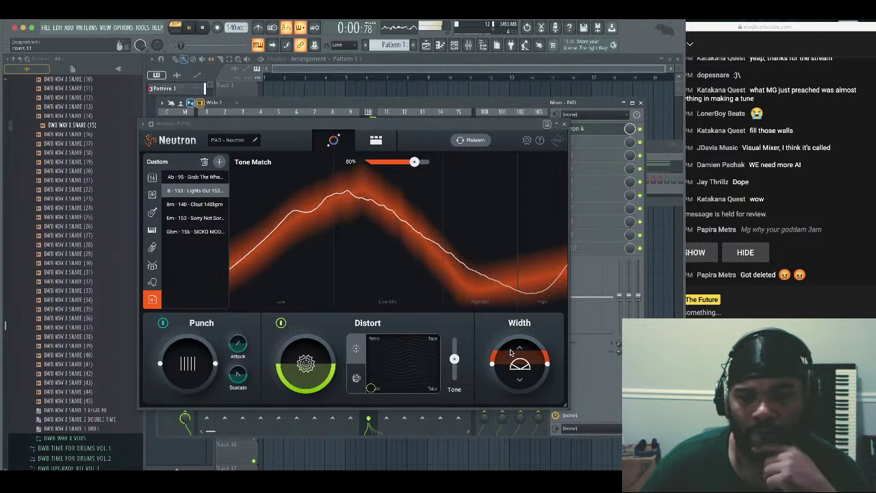
drag(518, 344, 524, 410)
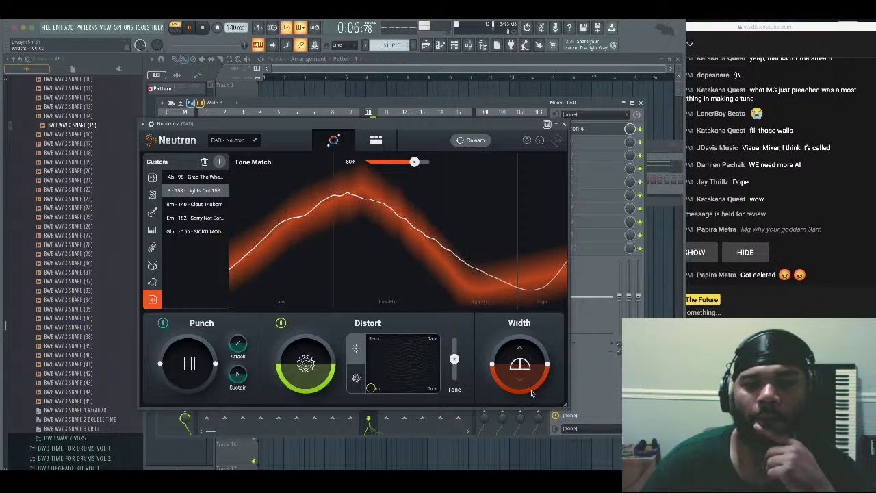
drag(536, 380, 547, 324)
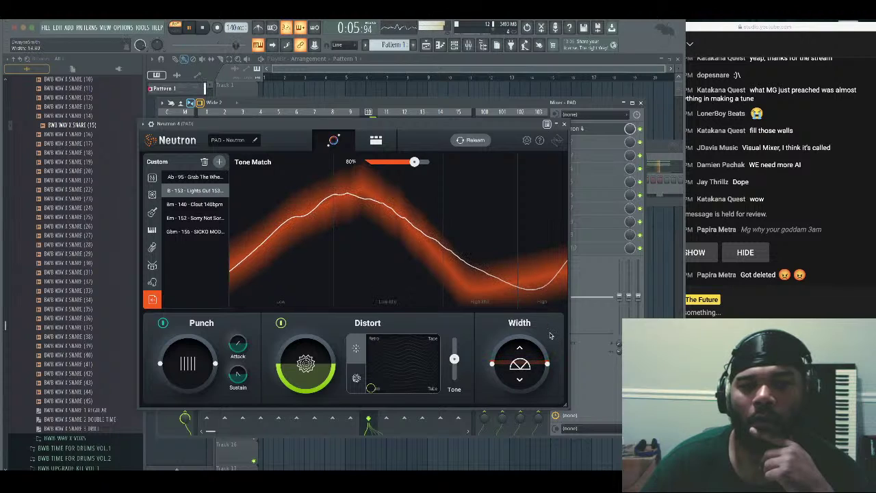
drag(551, 316, 553, 333)
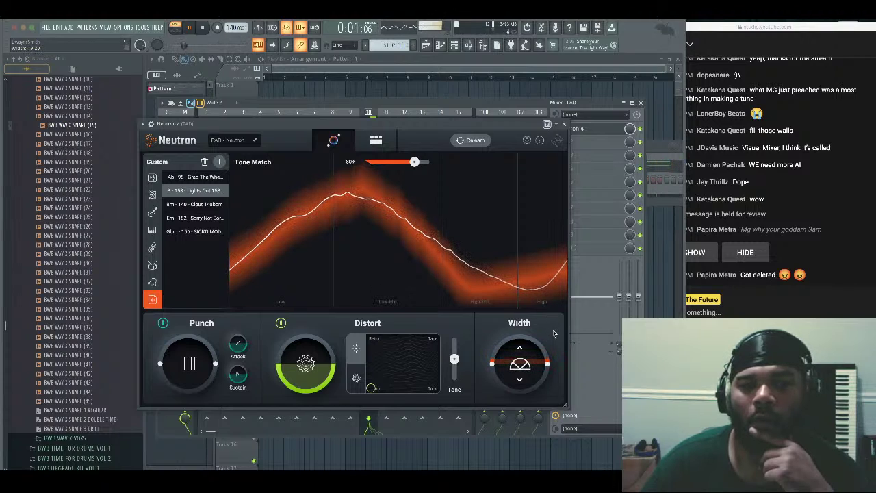
Stop playback and close the pad's Neutron window and the mixer
click(202, 28)
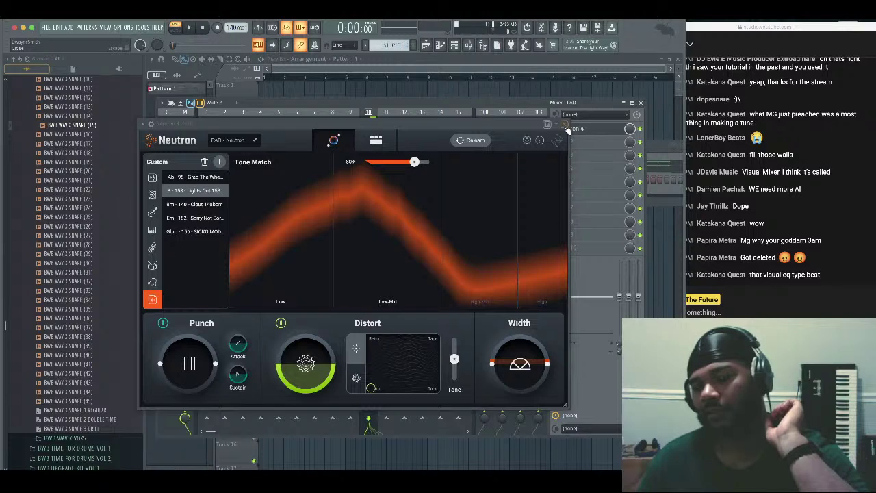
click(564, 125)
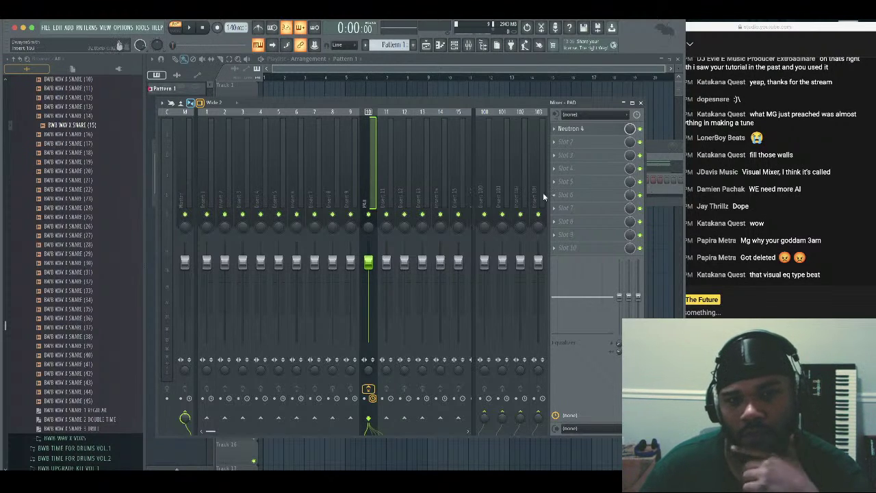
click(640, 104)
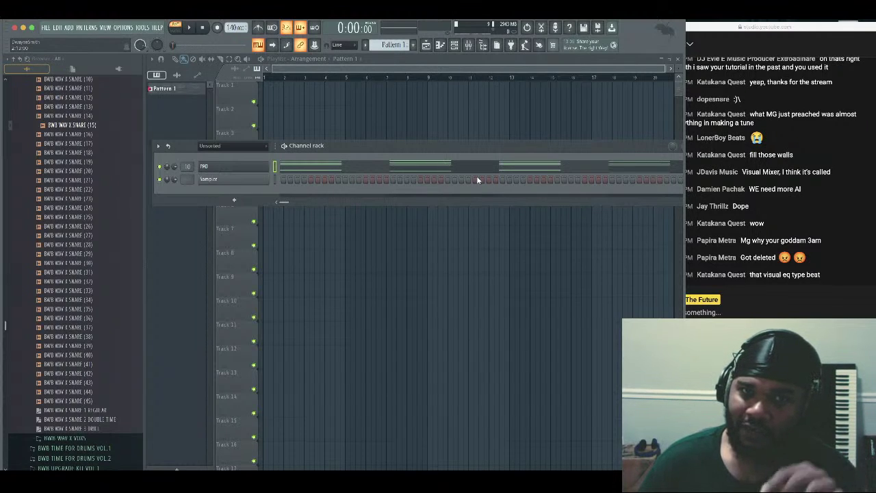
Clone the PAD channel and load CS80 Lead 2 MOD from EW Goliath's Synth Leads into the copy after trying Planetary Lead MOD
right_click(265, 165)
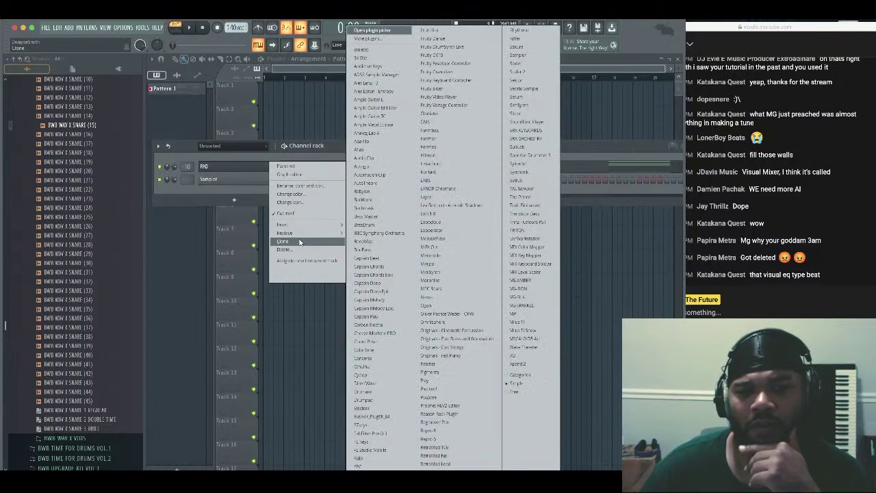
click(299, 241)
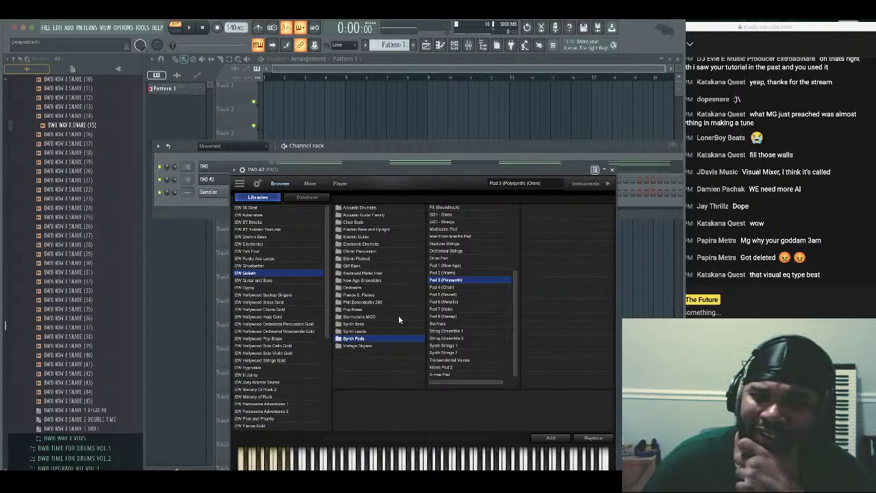
click(380, 331)
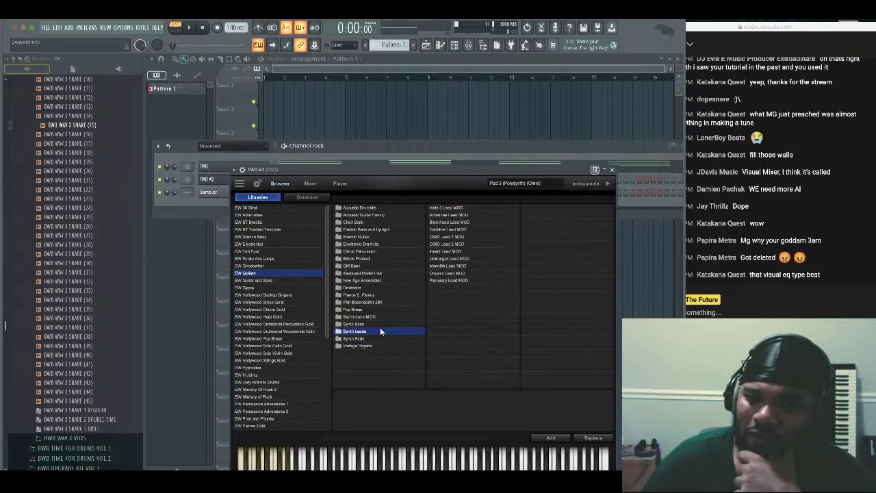
click(457, 281)
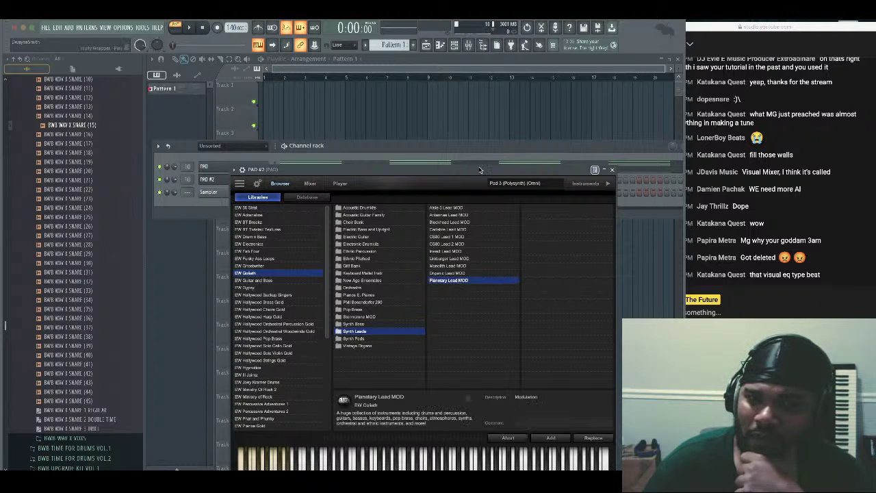
drag(480, 170, 467, 94)
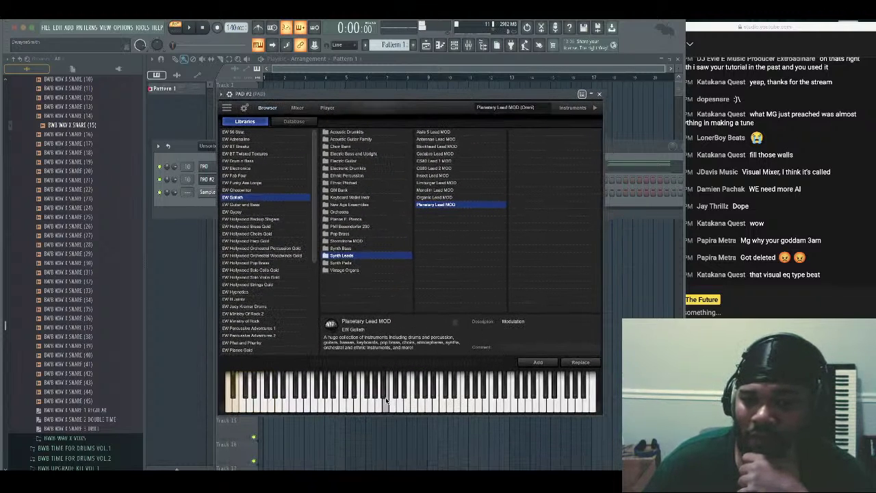
click(435, 168)
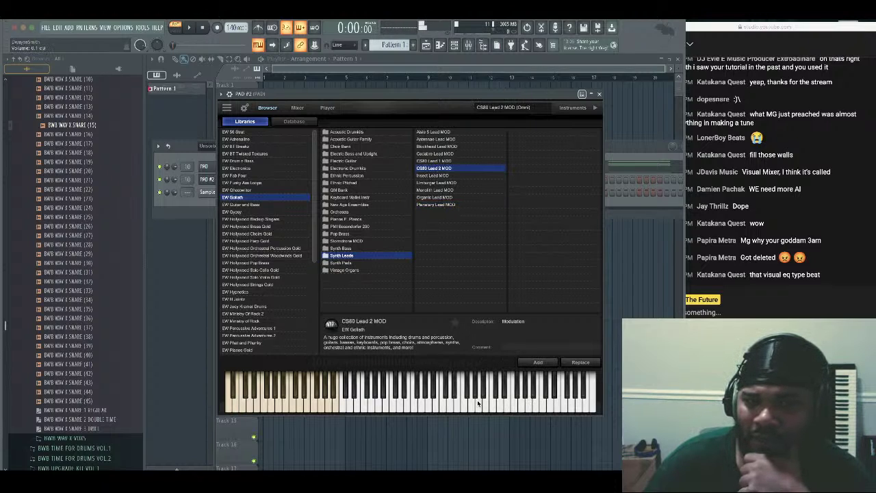
click(599, 94)
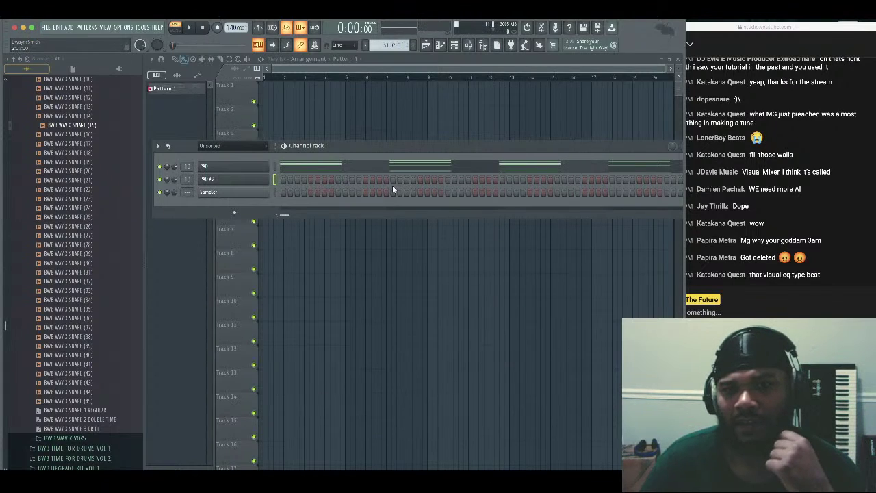
Open the PAD #2 piano roll and place a half-bar A note at the start of bar 1, over the pad's ghost note
right_click(251, 182)
click(282, 178)
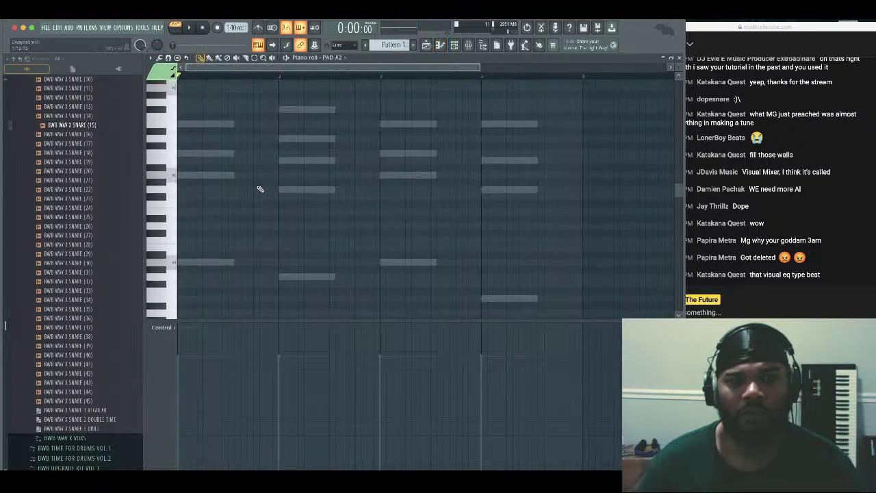
click(202, 213)
drag(215, 213, 191, 213)
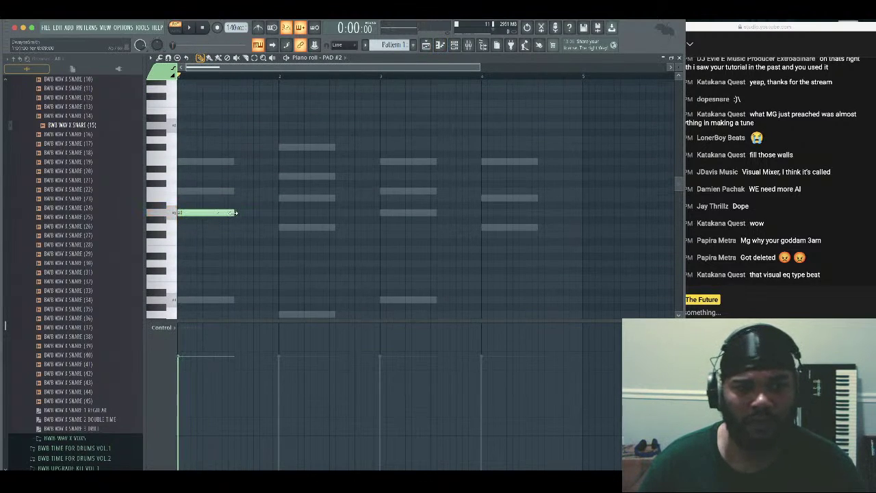
key(space)
click(232, 191)
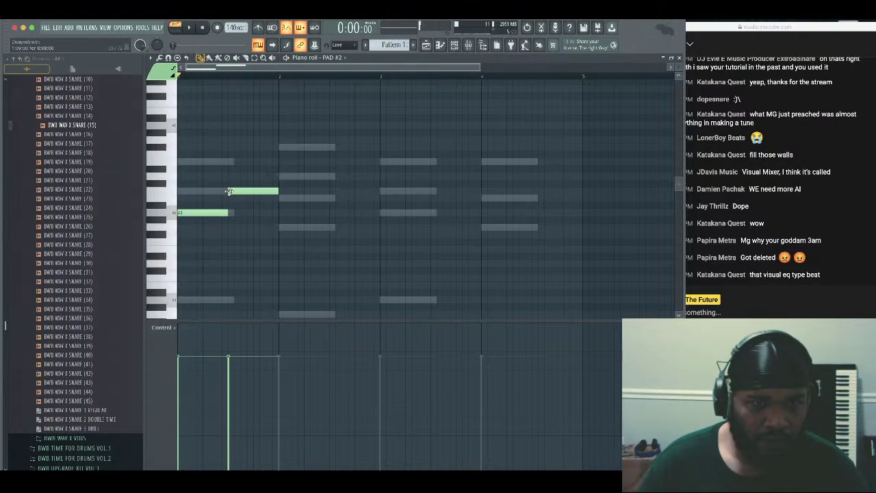
drag(260, 193, 252, 193)
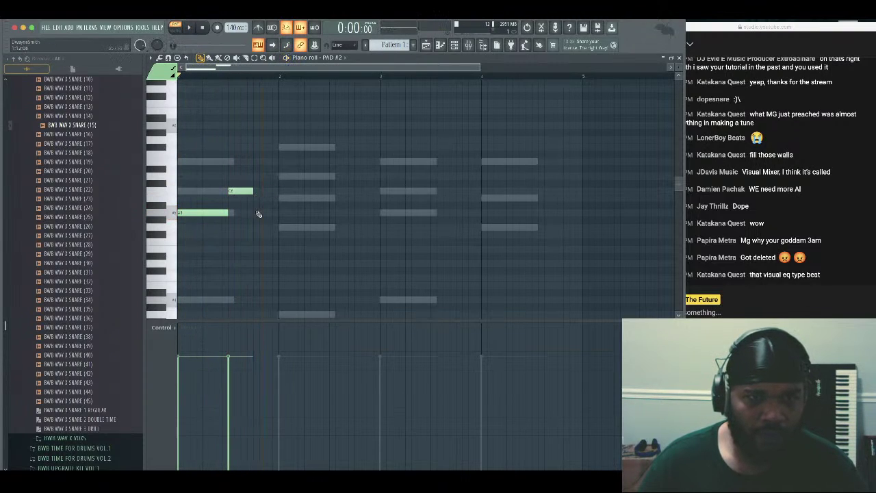
click(256, 213)
click(281, 227)
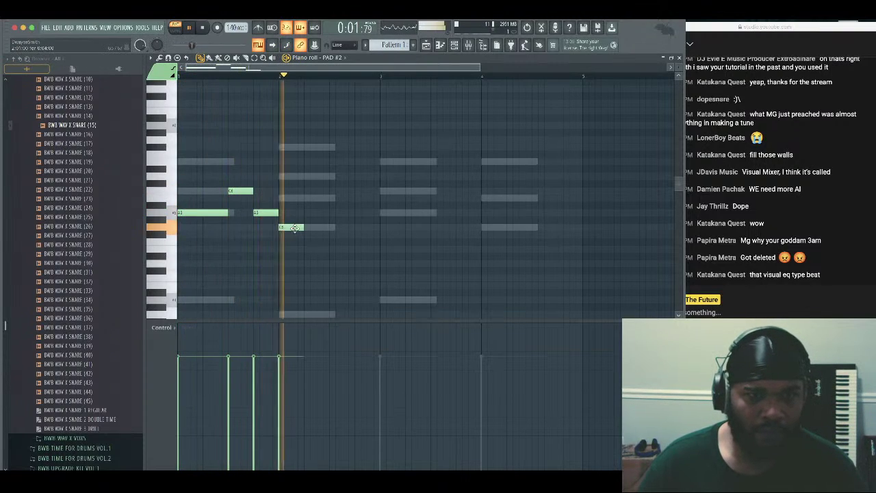
right_click(274, 214)
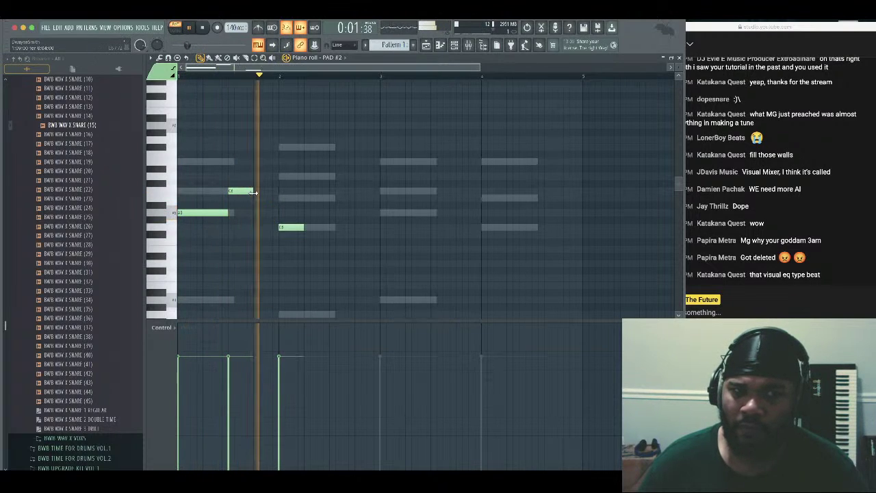
key(space)
right_click(293, 227)
right_click(241, 192)
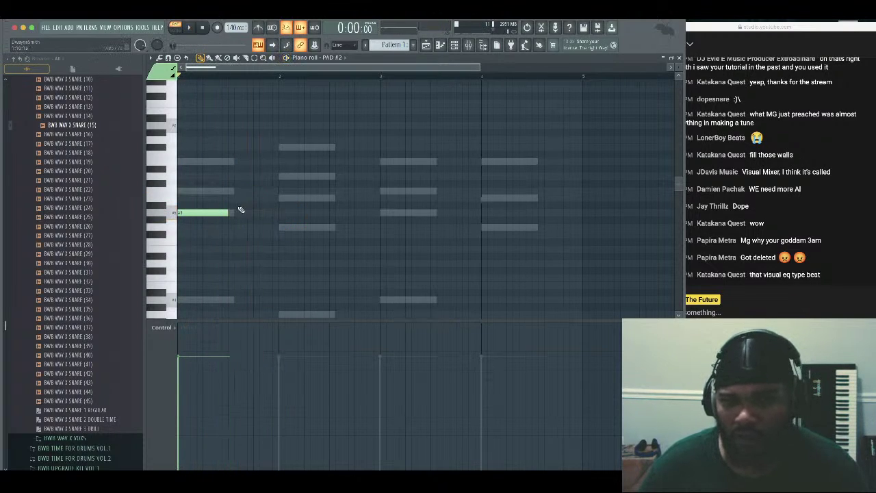
Build an A–C–E chord at the start of bar 1 with each note one beat long
click(223, 192)
drag(228, 191, 185, 191)
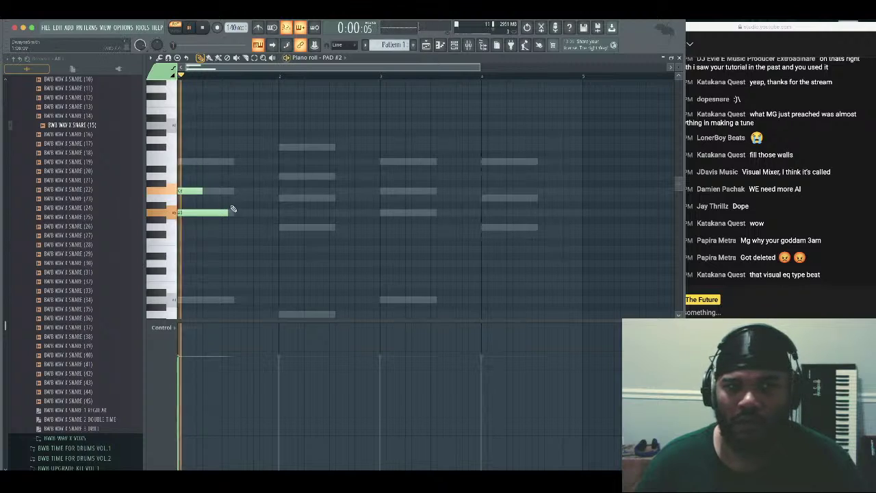
drag(228, 213, 201, 213)
click(198, 162)
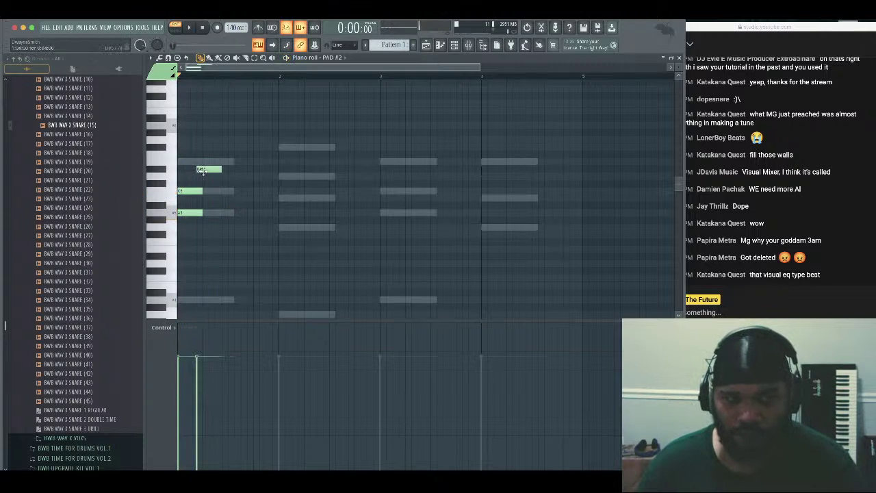
Copy the chord to the start of bar 2 and shape it into G–B–D–F# over the ghost notes
drag(198, 162, 285, 225)
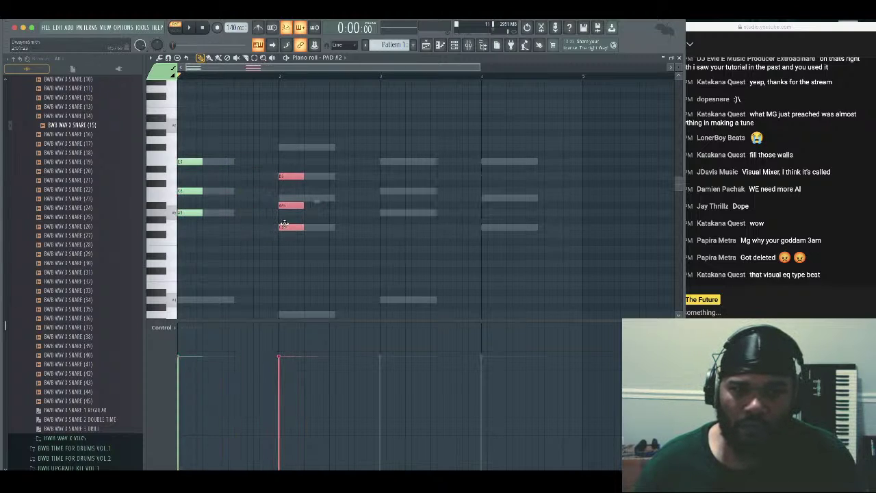
super+click(306, 224)
drag(320, 171, 289, 179)
super+click(327, 191)
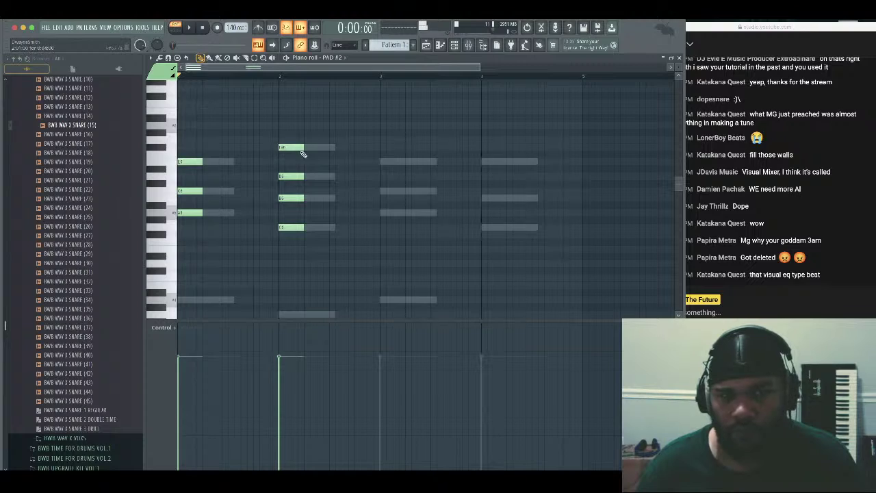
Add an A–C–E chord in bar 3 and G–B–E in bar 4, and lengthen all four chords to 14 steps
click(385, 214)
click(482, 228)
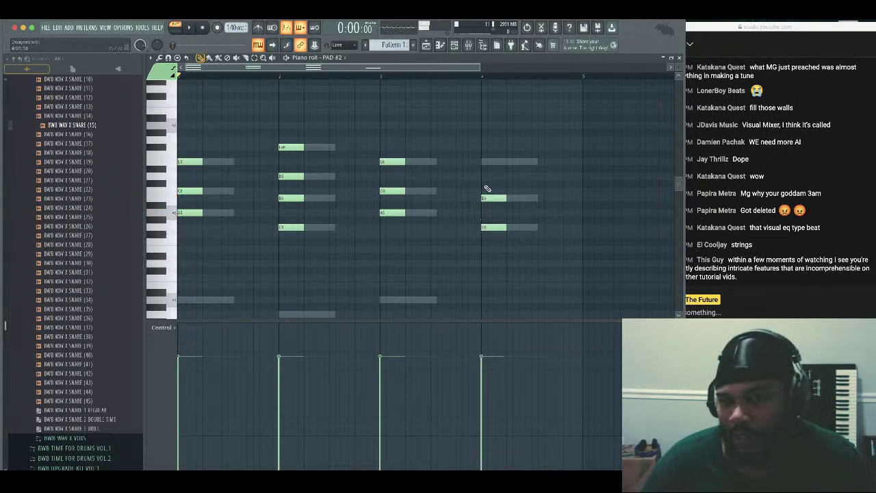
drag(526, 123, 178, 285)
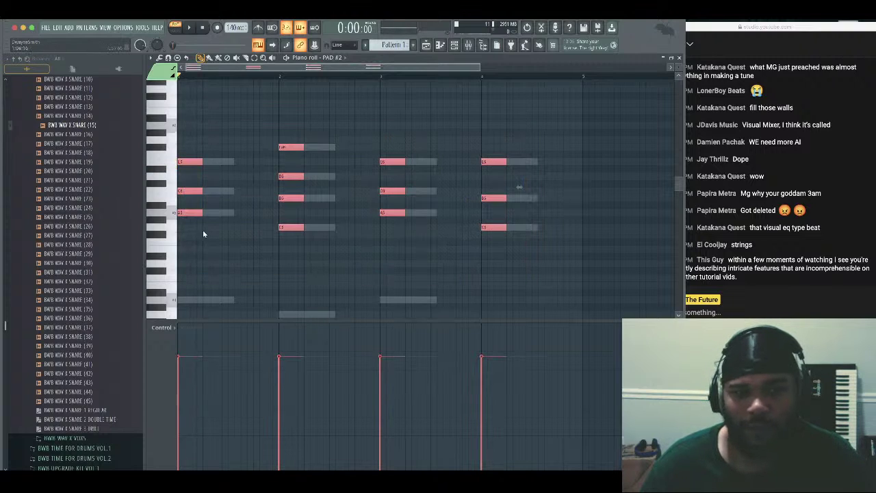
drag(202, 213, 263, 217)
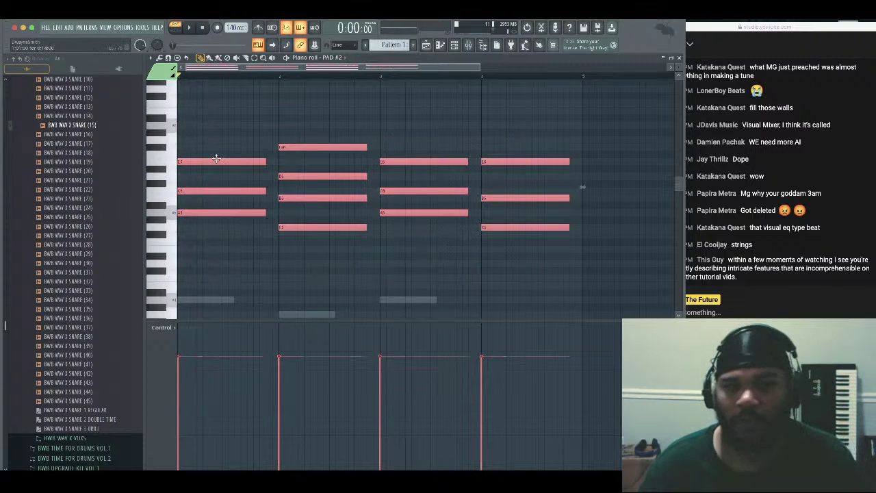
Open the Arpeggiator on the playing chords and try the Alternate pattern with faster and slower time multipliers and ranges of 2 and 1
key(space)
click(160, 57)
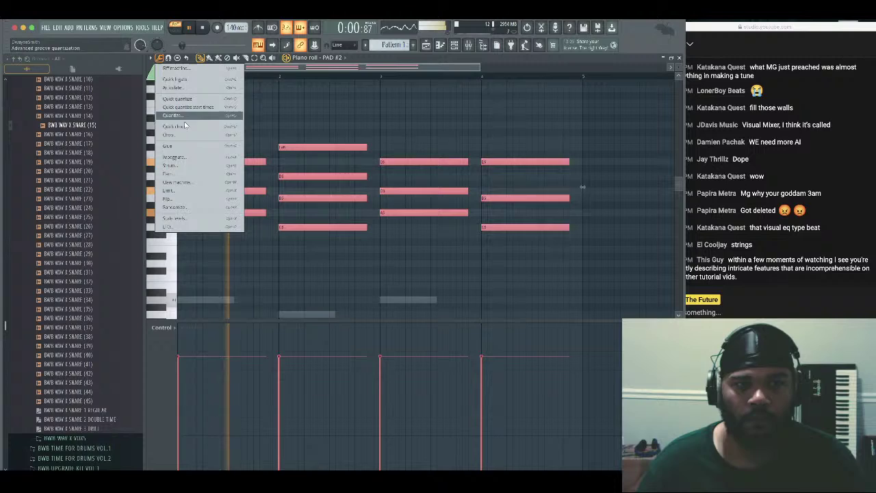
click(192, 157)
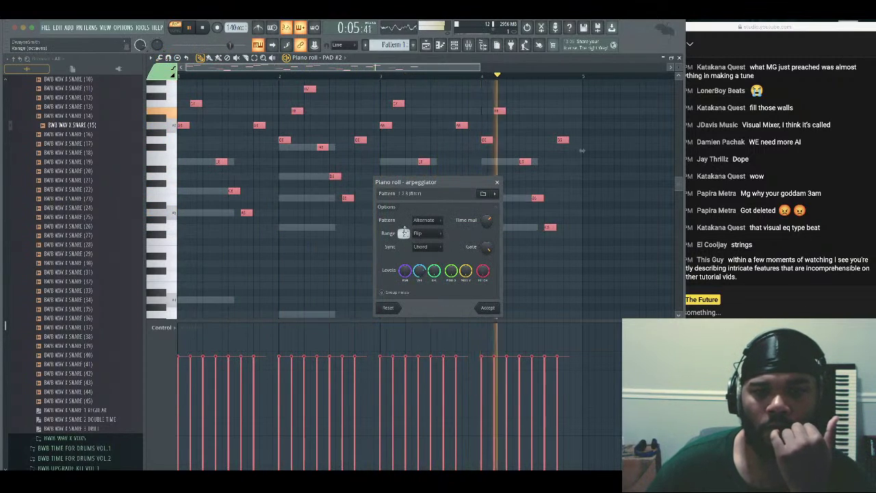
drag(487, 221, 487, 233)
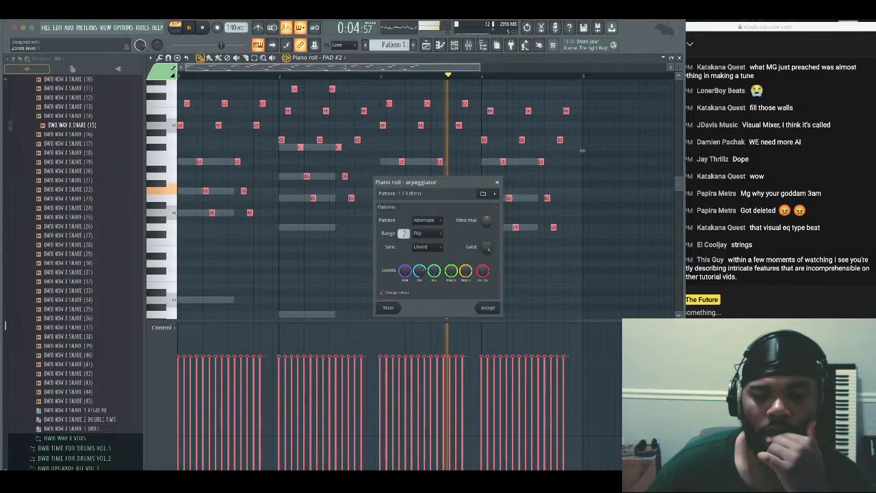
drag(487, 221, 486, 213)
drag(583, 150, 582, 136)
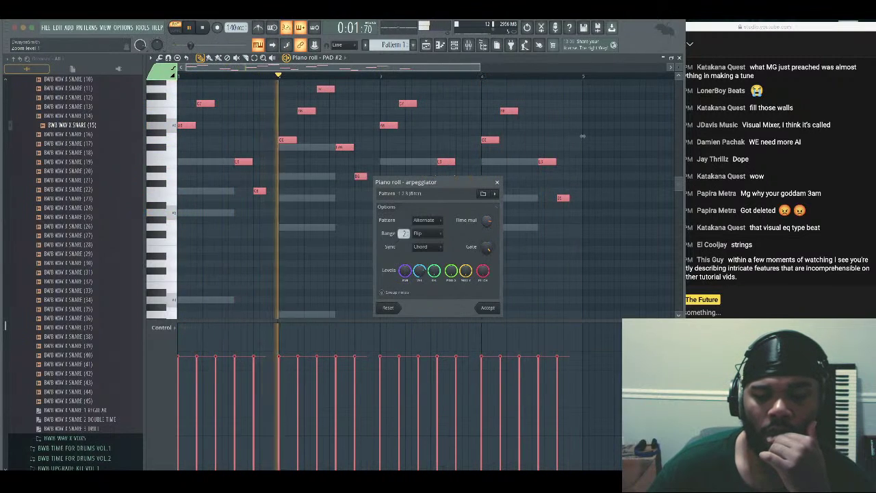
drag(582, 136, 582, 187)
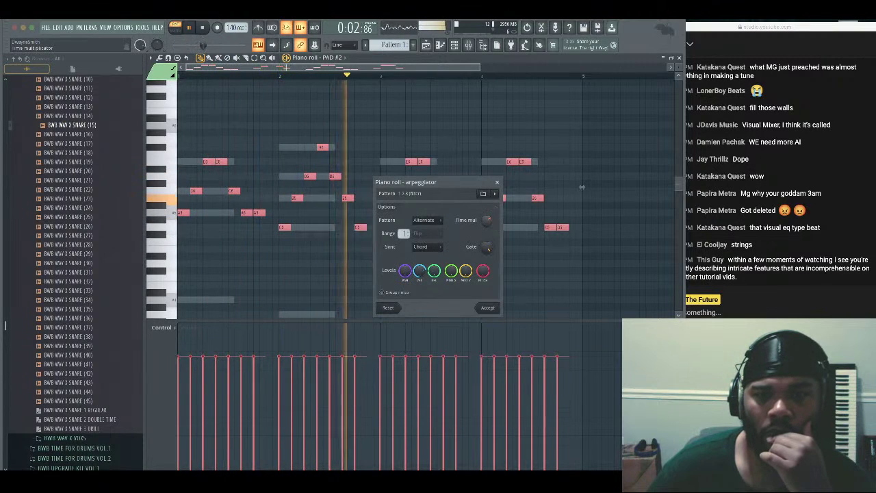
Raise the arpeggio's time multiplier, set range 2 with Flip and the Normal pattern, apply it and stop playback
mouse_move(487, 221)
mouse_down()
mouse_move(486, 231)
mouse_move(487, 208)
mouse_up()
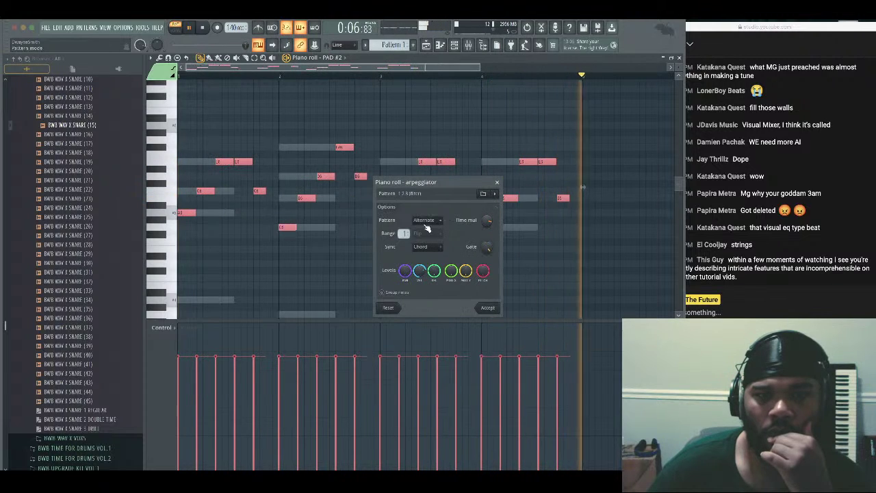
drag(404, 233, 405, 227)
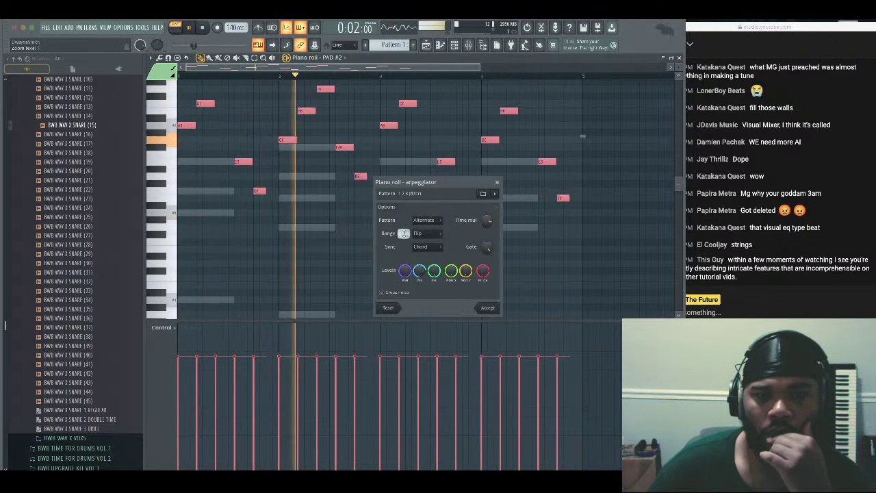
click(434, 220)
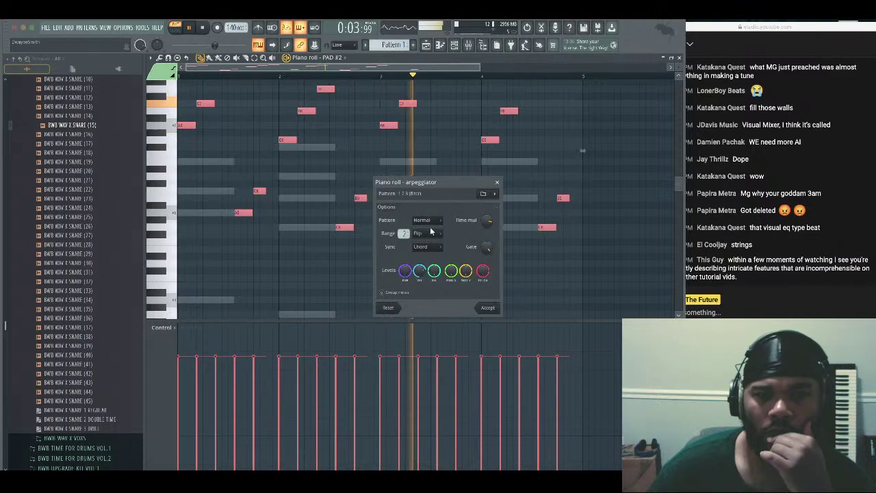
click(430, 232)
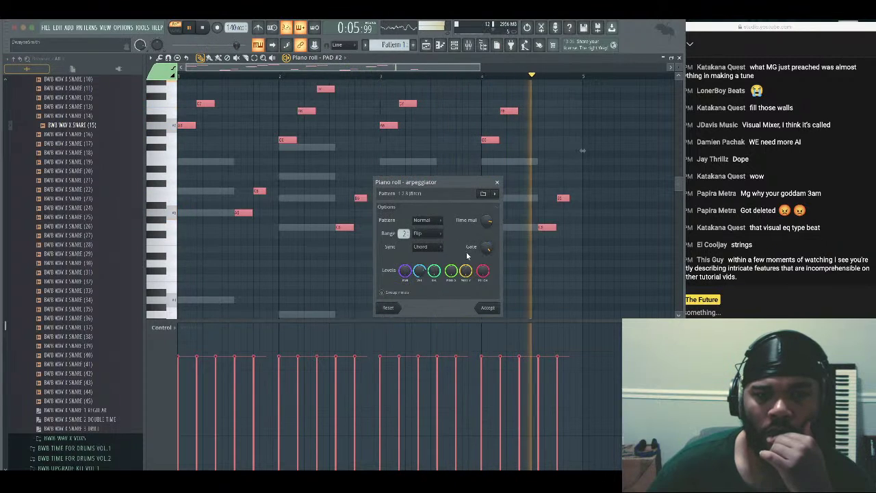
click(486, 307)
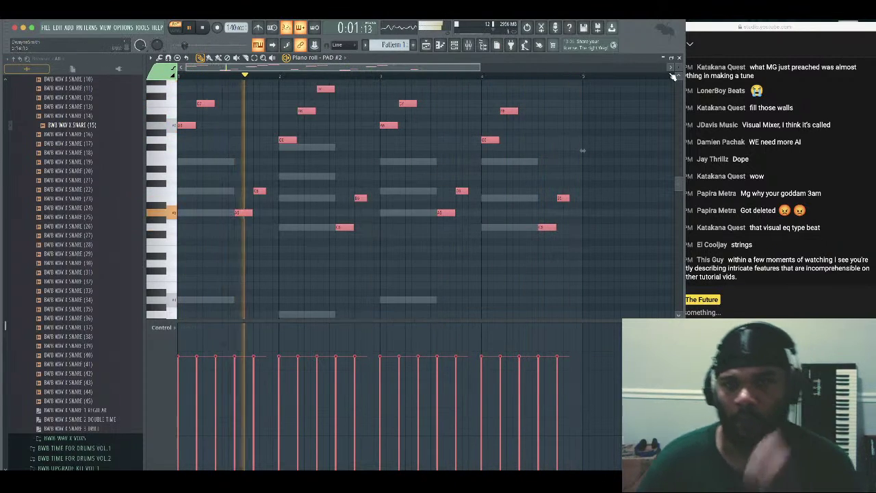
key(space)
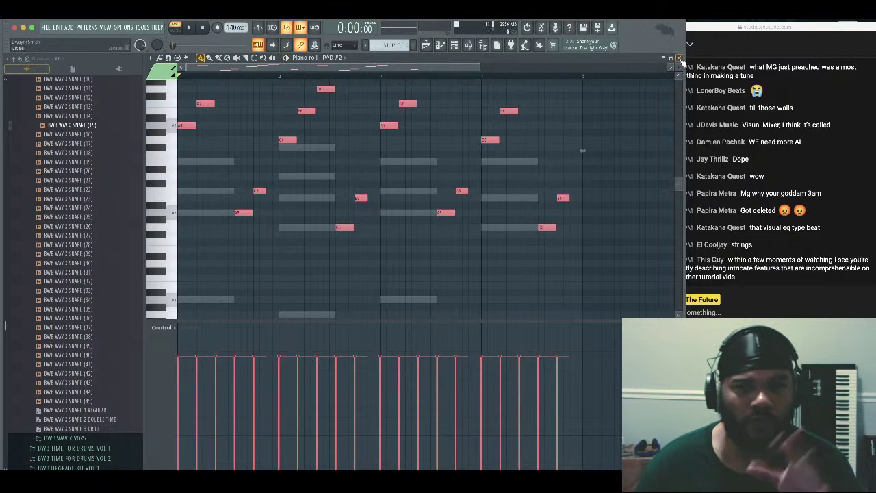
Load the Monolith Lead MOD preset on the PAD #2 channel and audition it with the pattern
key(Escape)
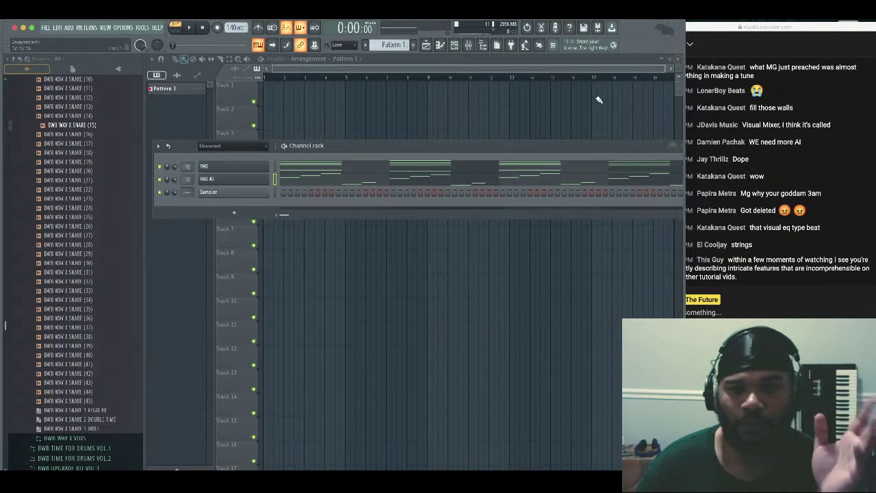
click(261, 179)
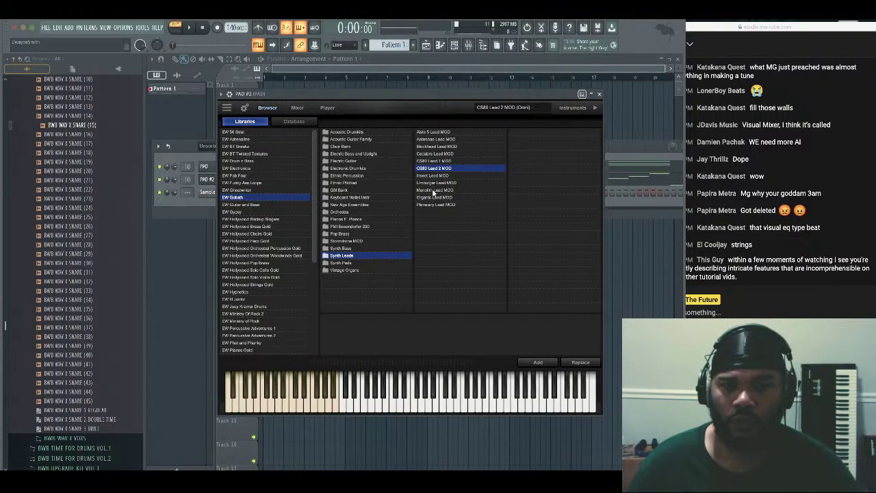
click(432, 191)
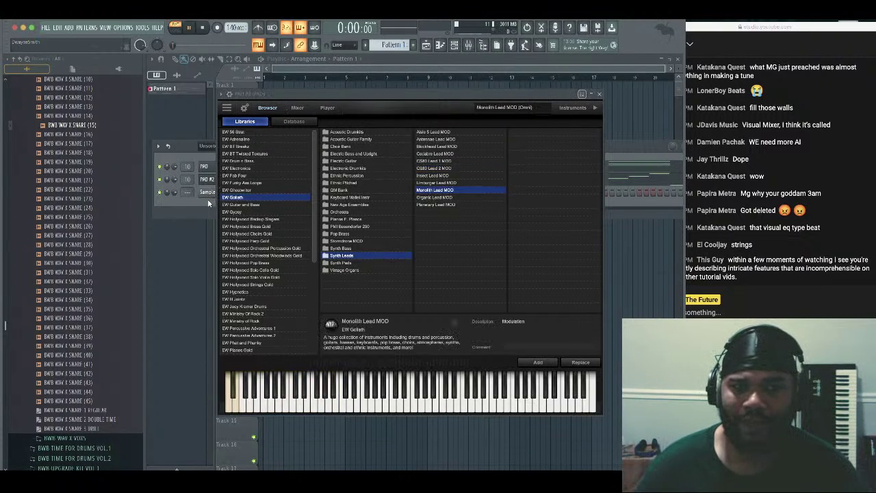
key(space)
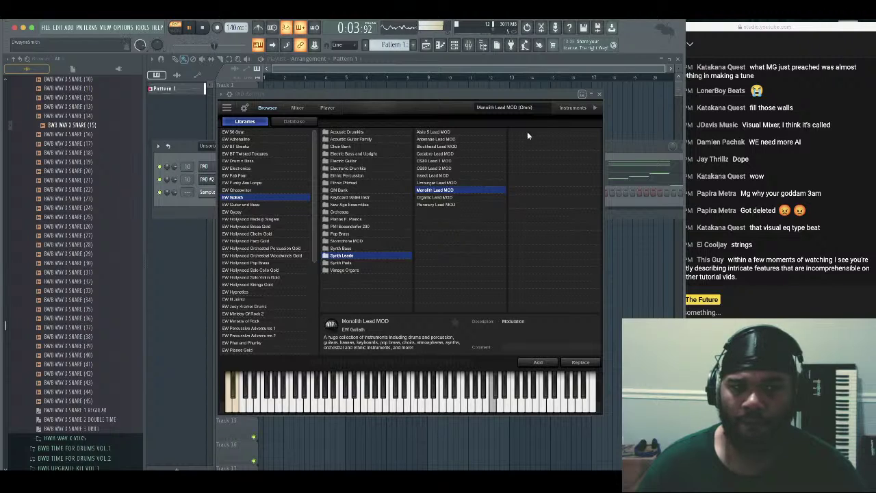
key(space)
click(600, 96)
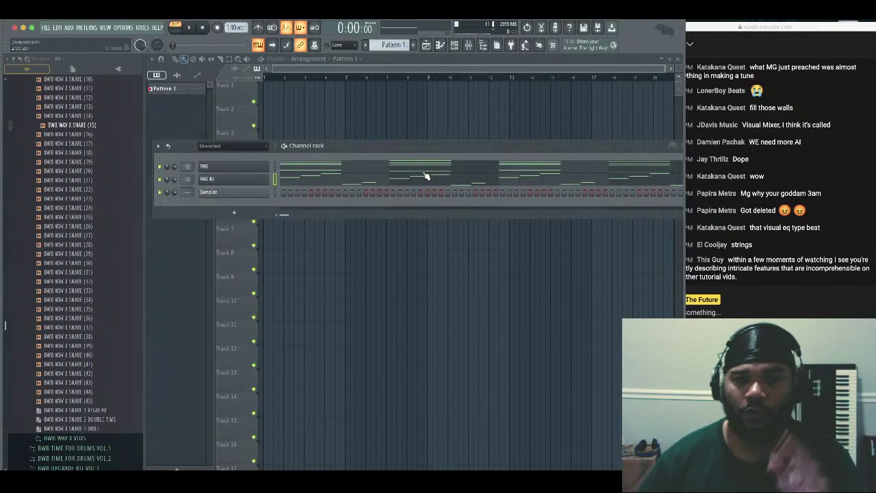
Rename the PAD #2 channel to LEAD and route it to mixer track 11
right_click(231, 183)
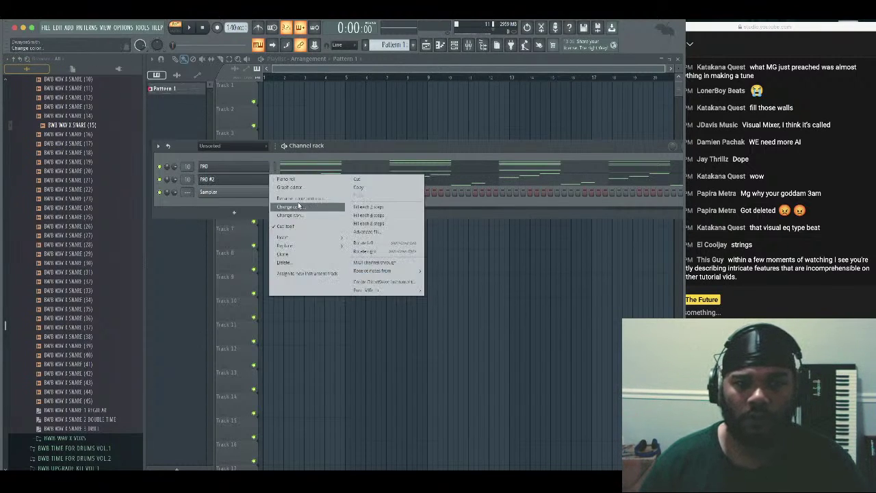
click(294, 204)
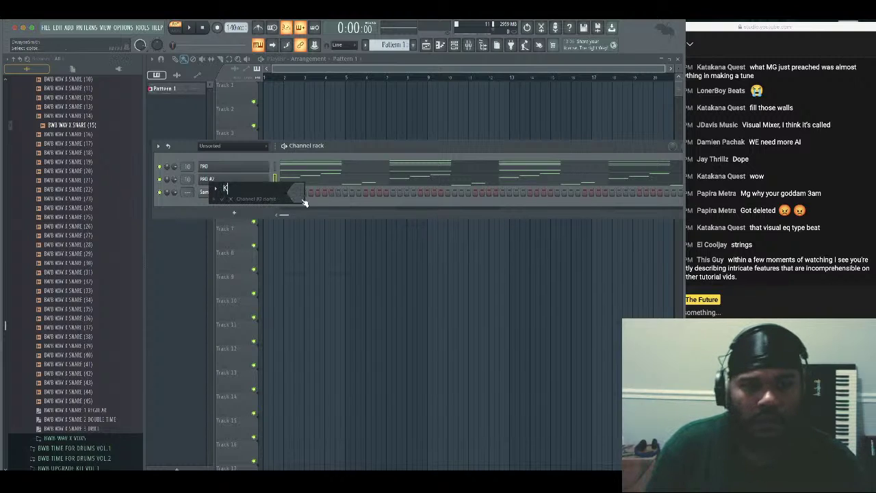
key(XF86AudioRaiseVolume)
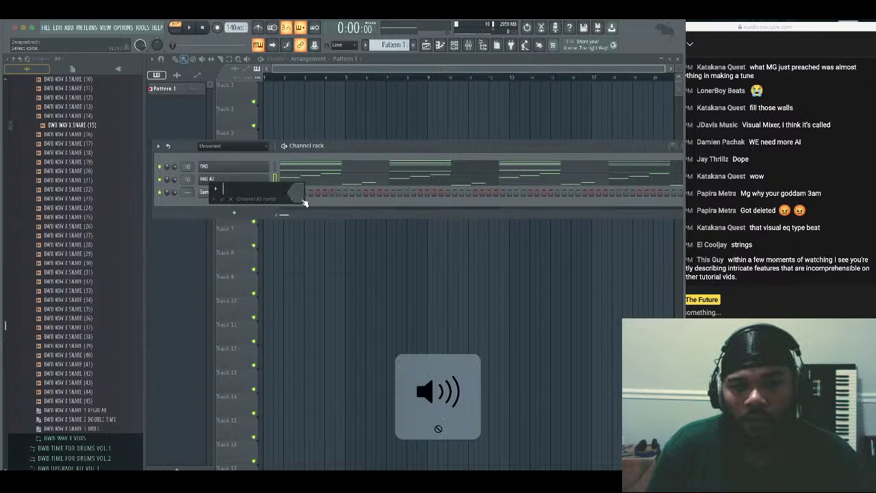
key(Return)
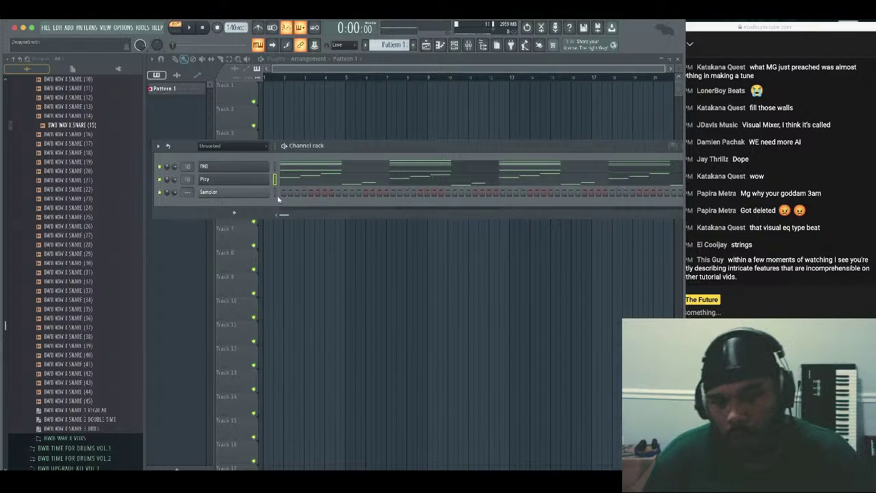
right_click(229, 178)
click(292, 198)
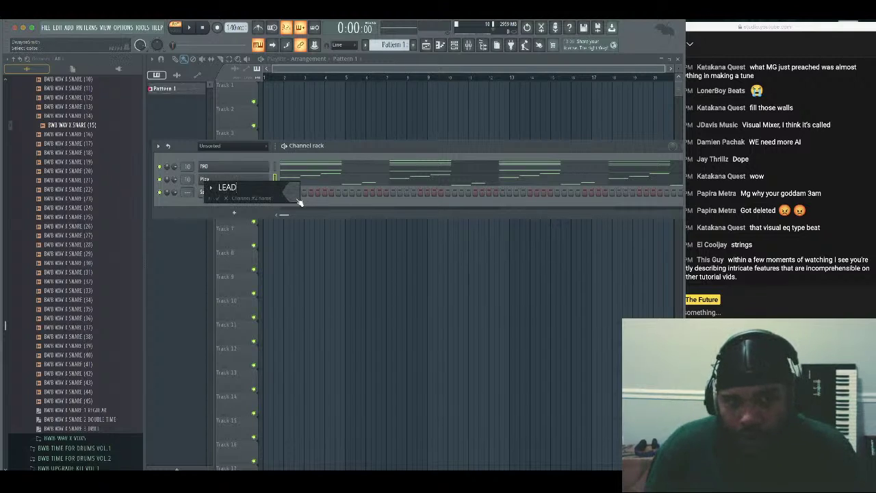
key(Return)
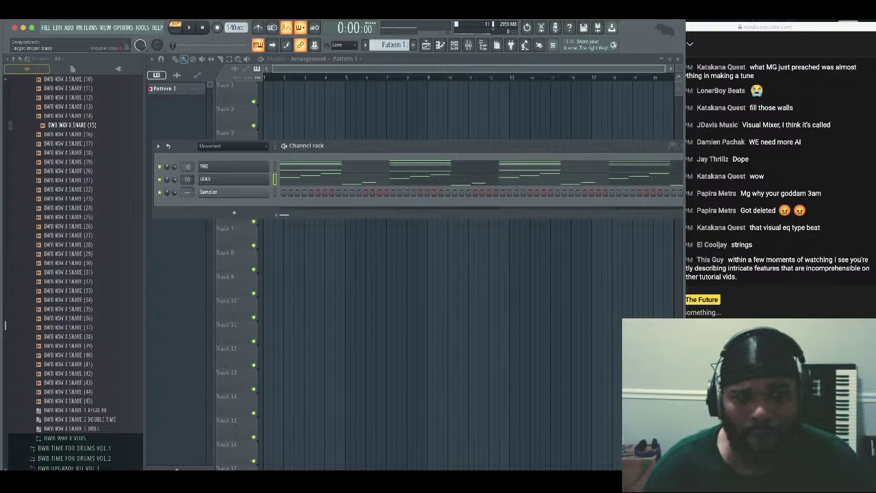
key(space)
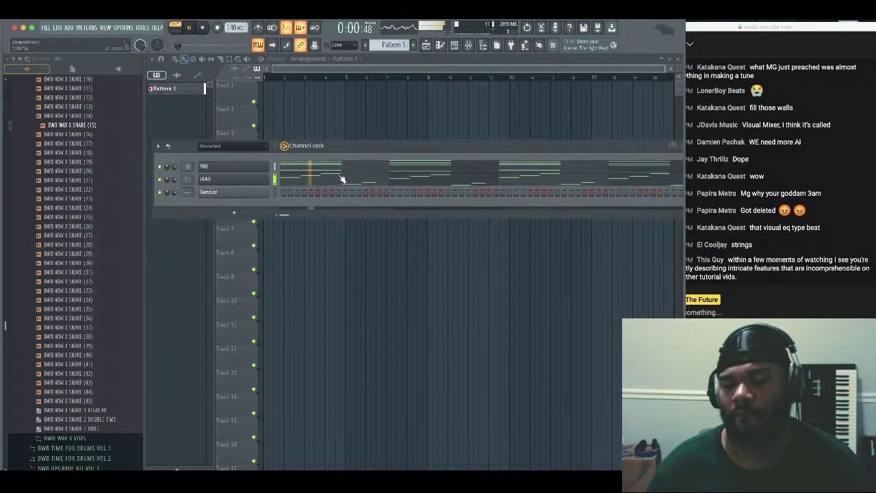
key(space)
Transpose all notes of the LEAD arpeggio down one octave and play the pattern back
click(369, 181)
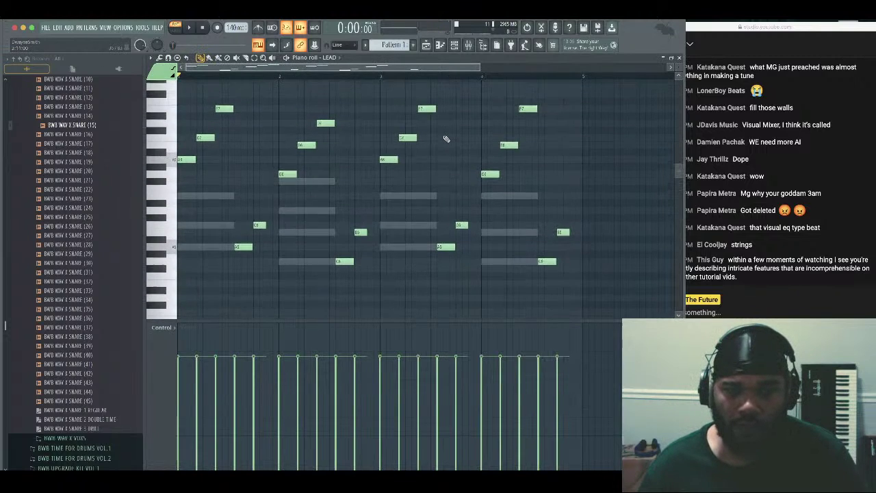
drag(592, 107, 189, 312)
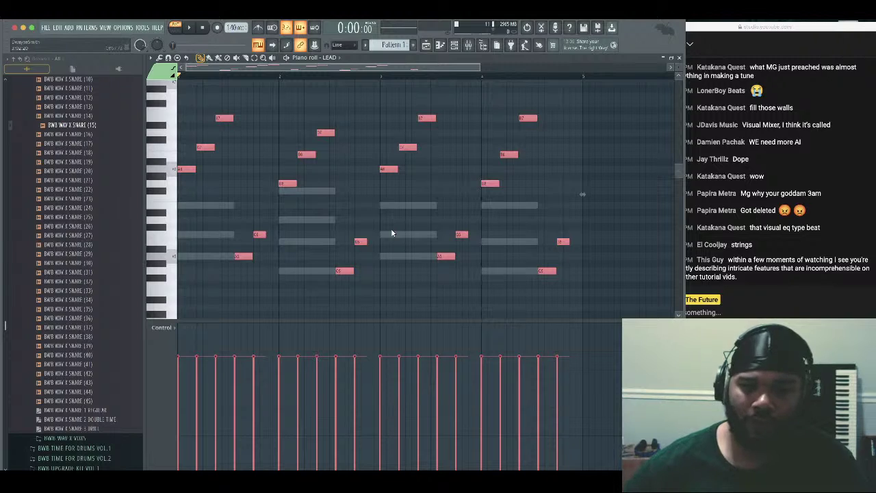
key(ctrl+Down)
key(space)
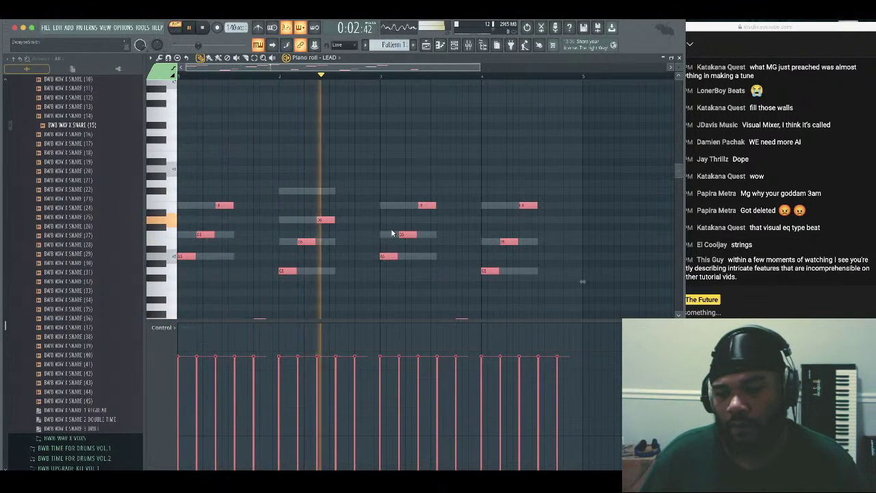
key(space)
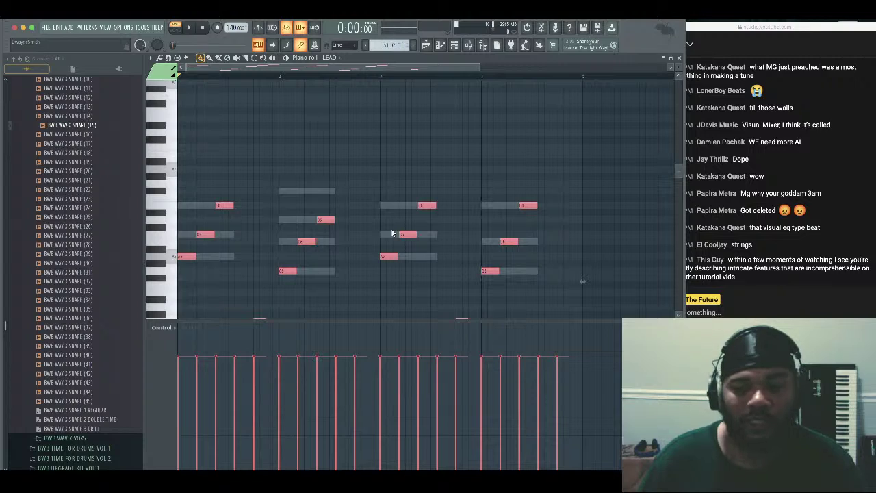
key(space)
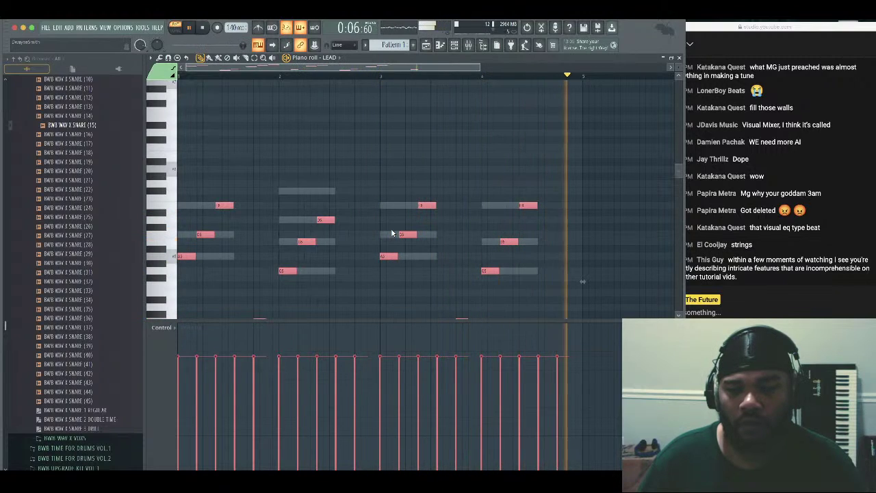
key(space)
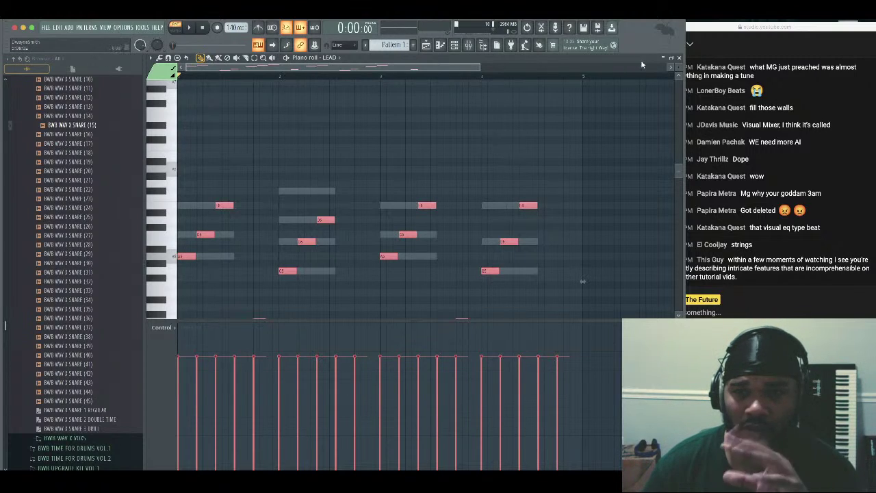
click(679, 57)
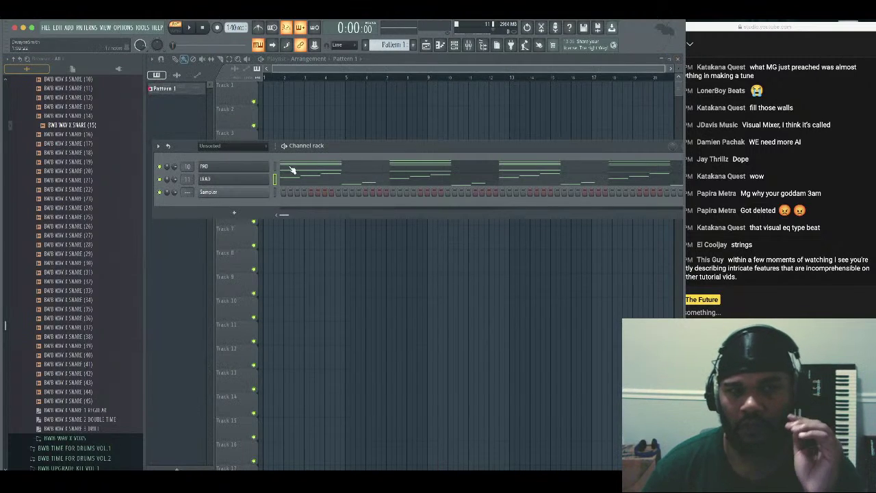
Name mixer insert 11 LEAD and colour it dark slate blue with RGB 73, 63, 126
click(469, 45)
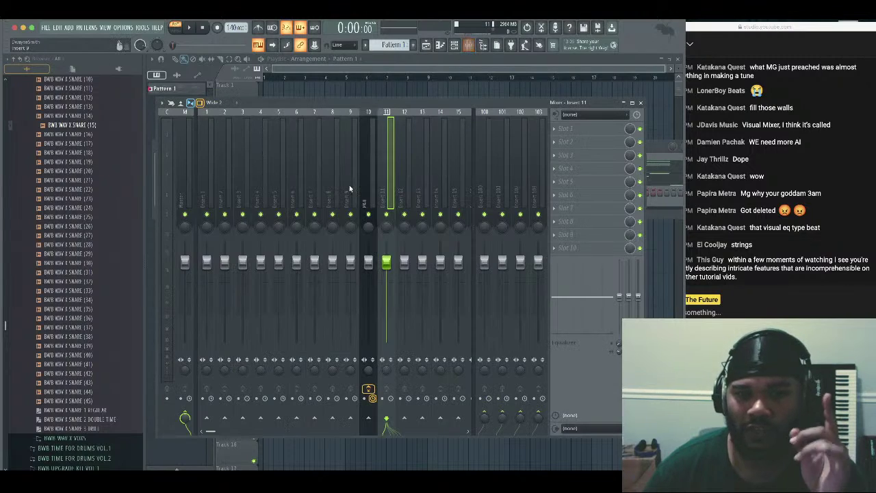
right_click(381, 159)
click(380, 156)
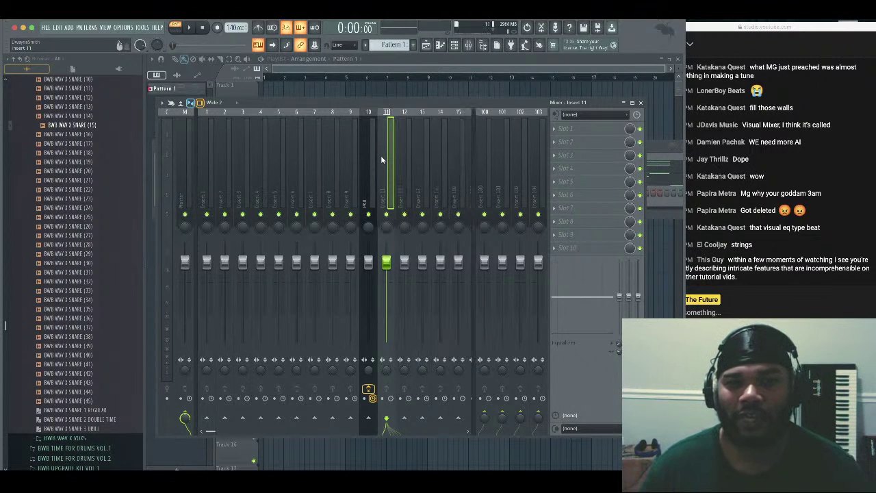
right_click(380, 155)
click(431, 121)
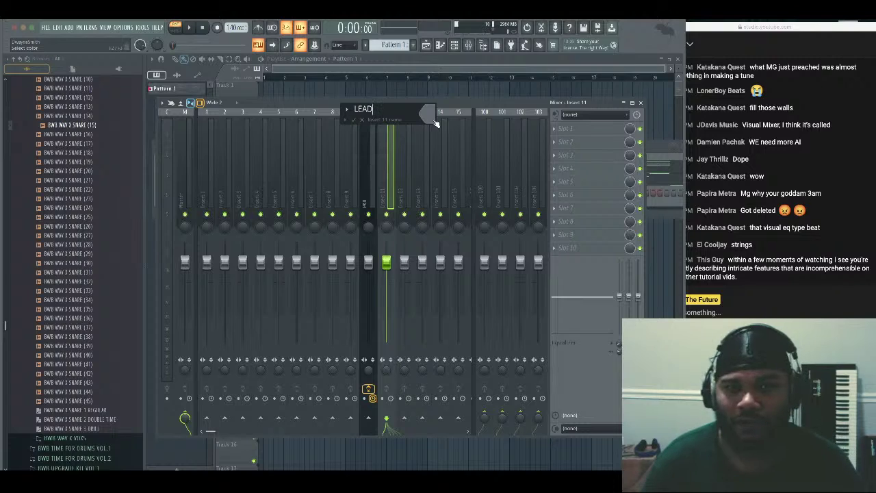
click(435, 122)
click(483, 198)
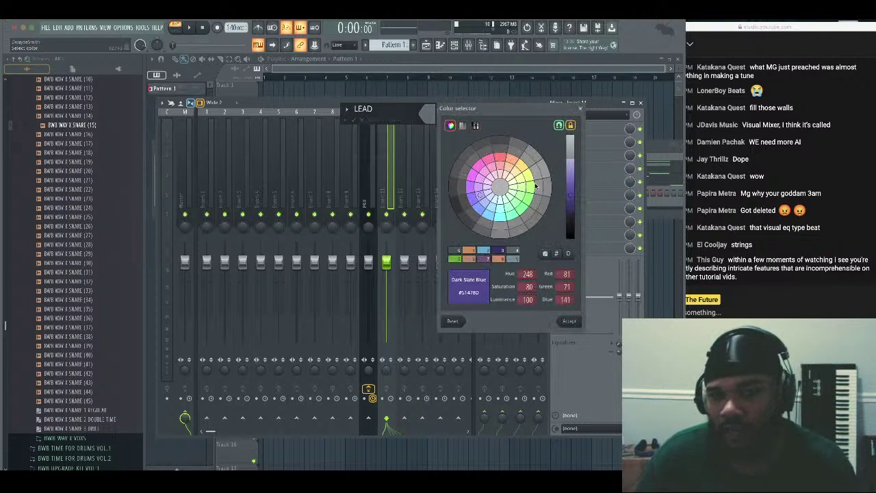
click(570, 203)
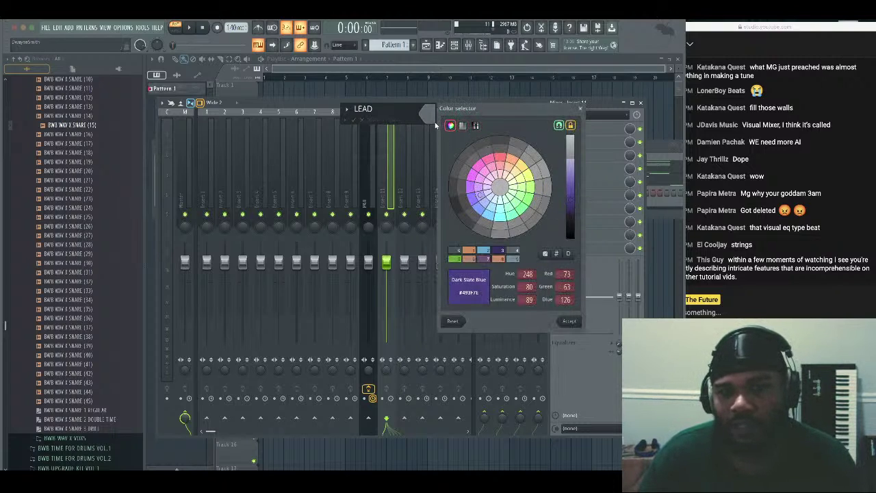
click(568, 321)
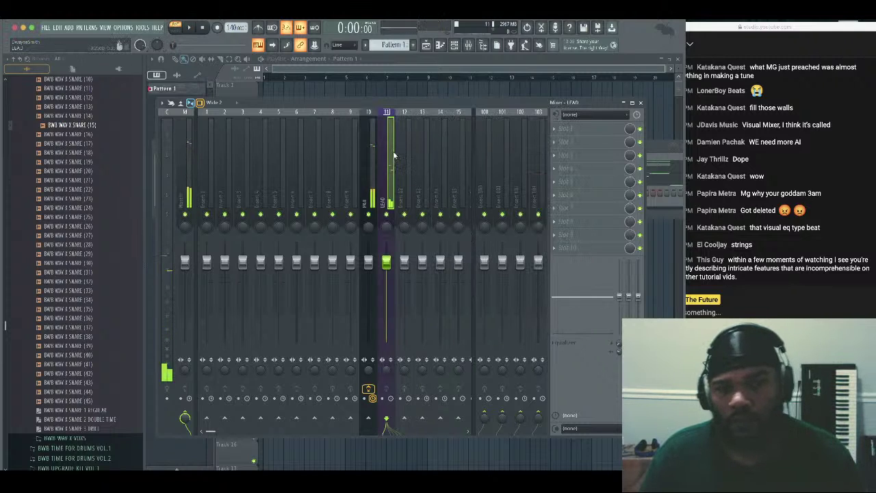
Add Neutron 4 to the first effect slot of the LEAD mixer track and run its assistant during playback
click(556, 130)
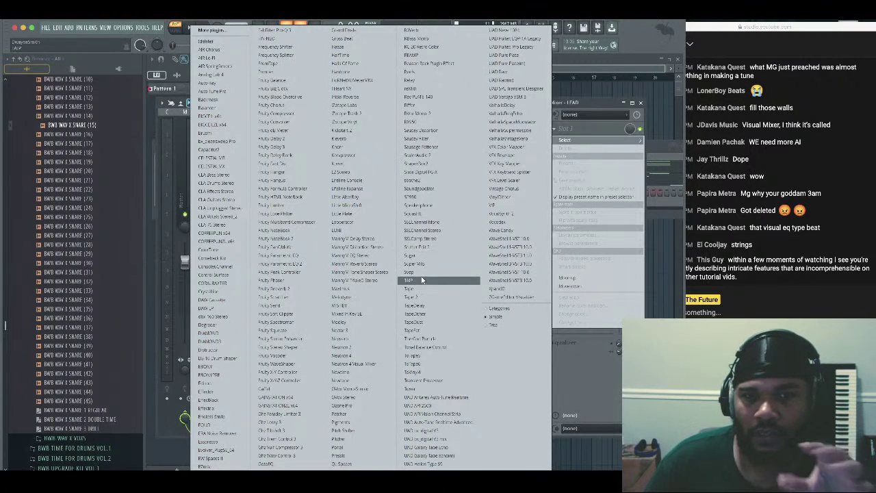
click(367, 355)
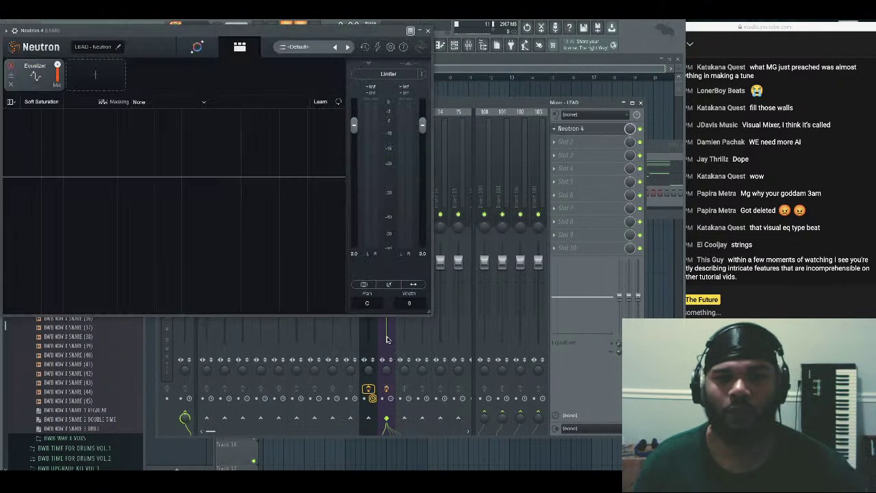
drag(217, 35, 343, 111)
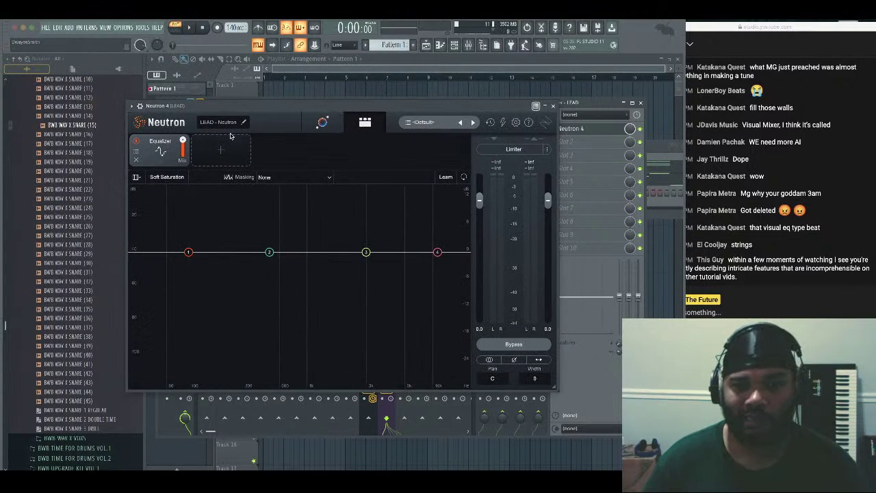
click(324, 123)
key(space)
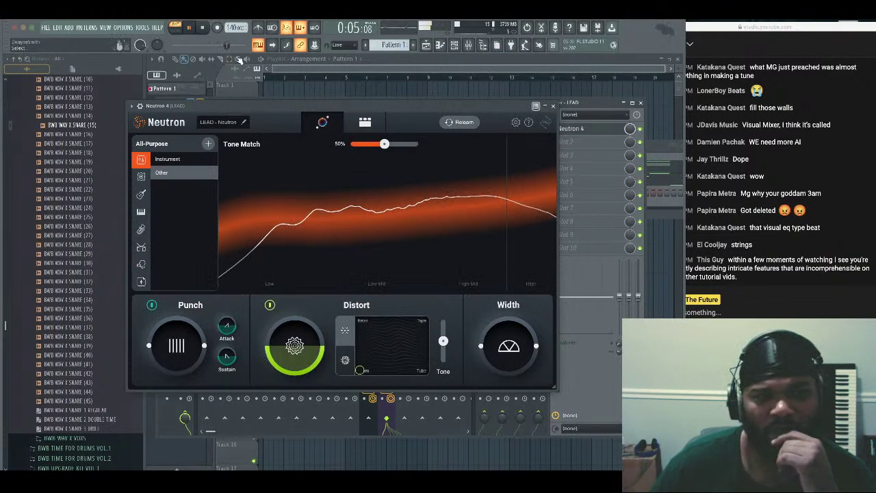
click(209, 28)
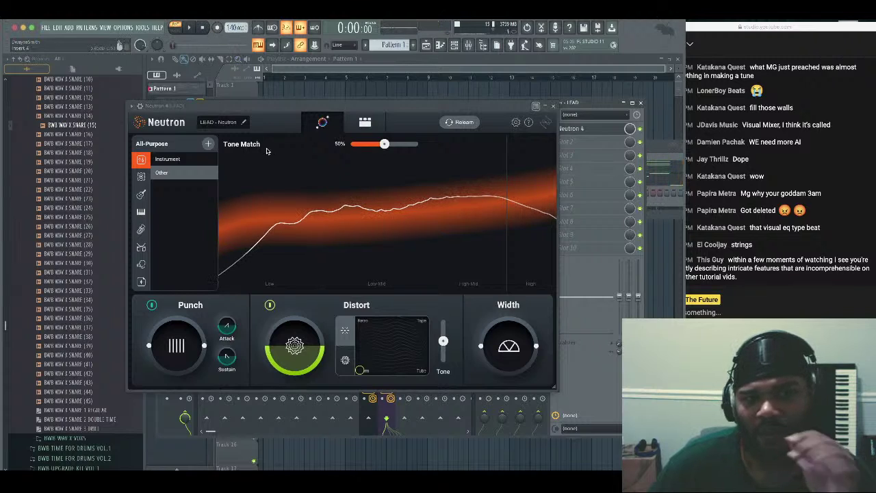
Raise Neutron's Tone Match amount to 57% and switch from the All-Purpose targets to the Custom ones
click(158, 174)
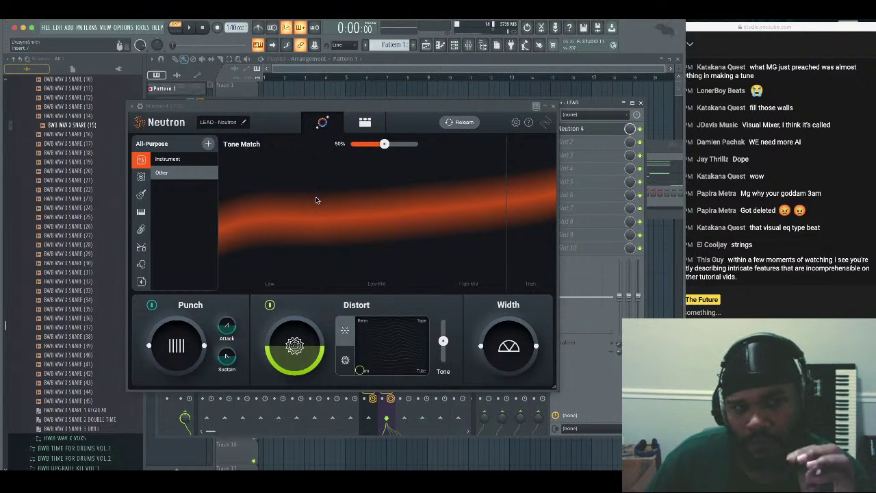
click(163, 174)
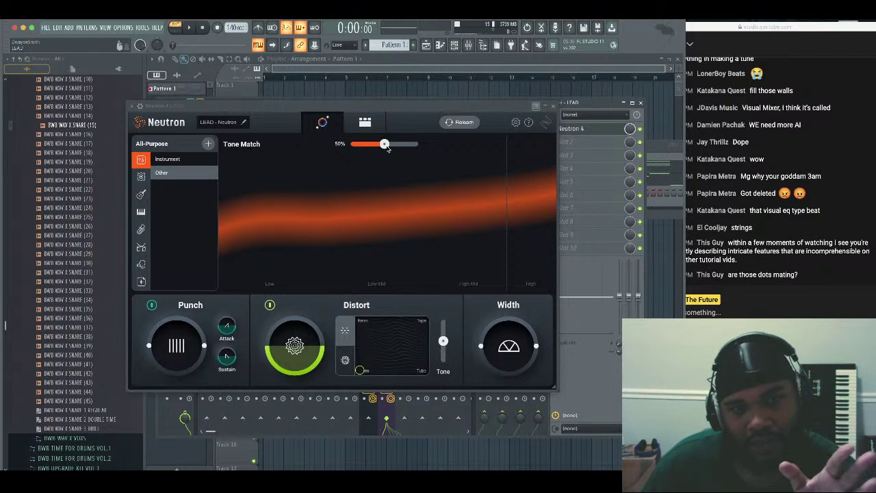
drag(376, 147, 391, 146)
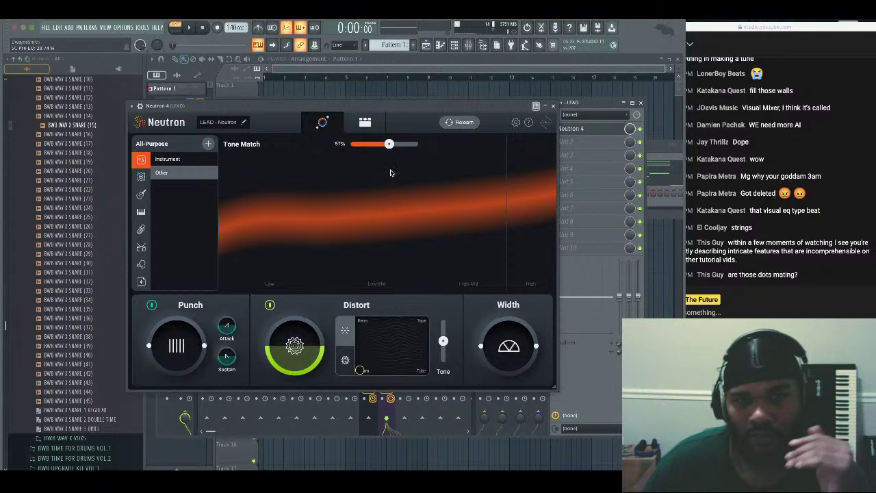
drag(370, 113, 395, 134)
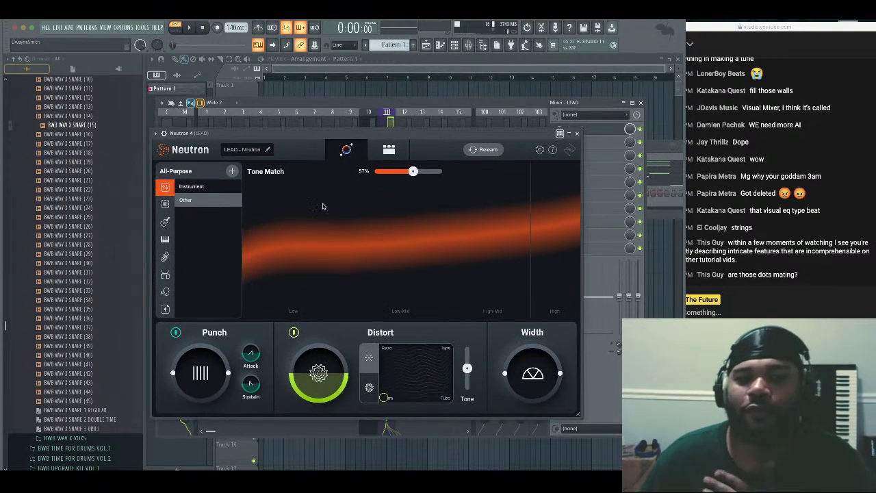
click(165, 308)
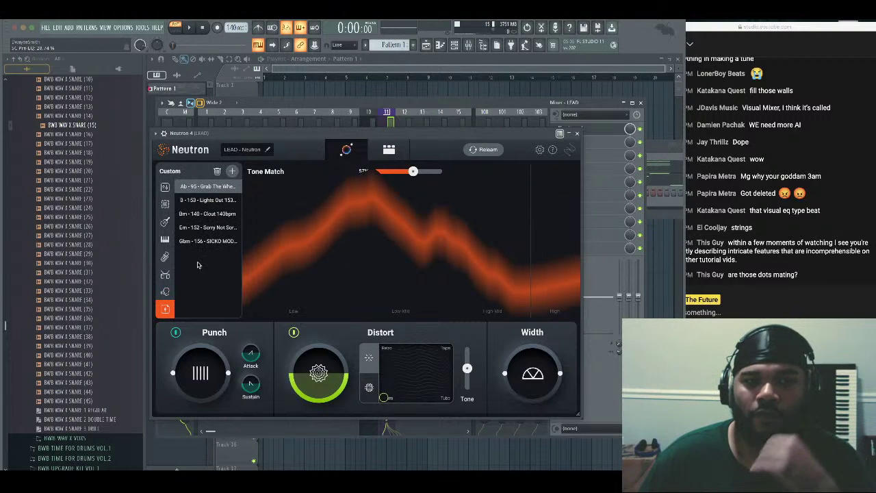
Audition the Bm - 140 - Clout 140bpm target on the LEAD with Tone Match at 0% and 100%
click(216, 214)
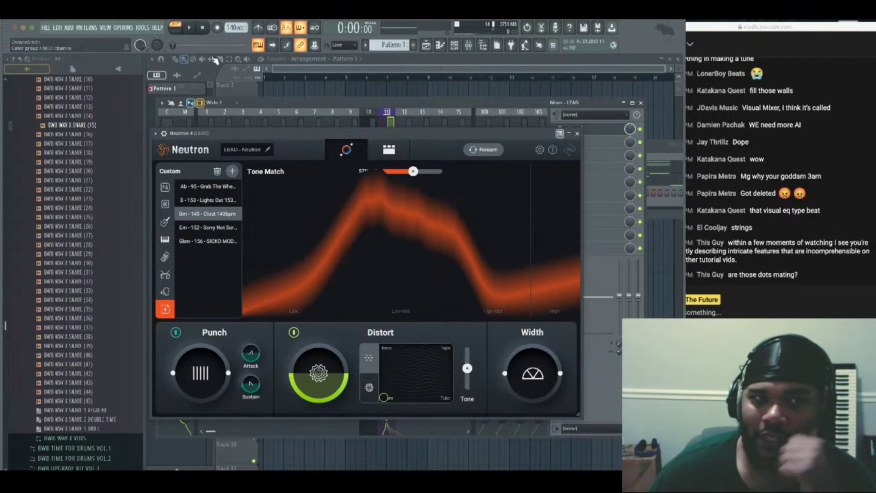
click(192, 28)
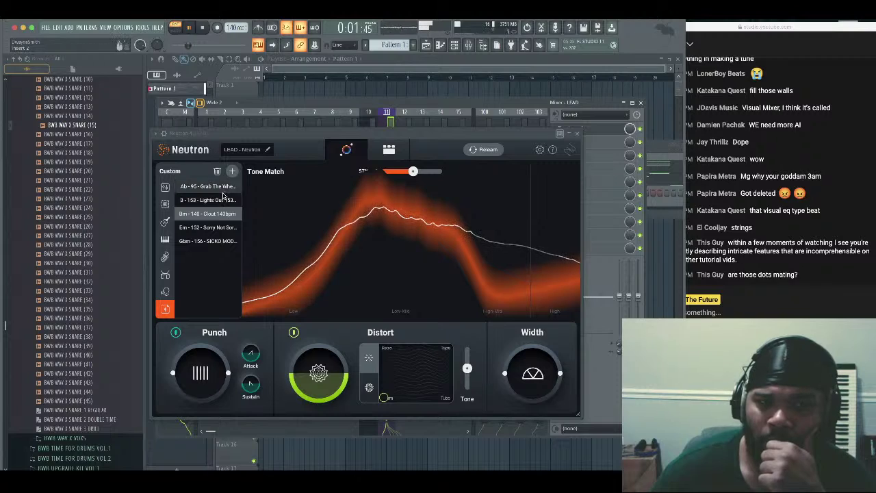
drag(391, 176, 366, 171)
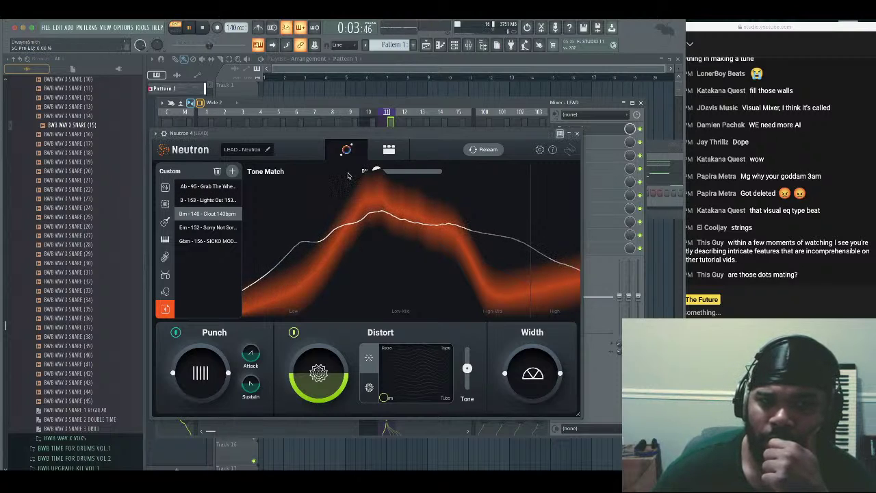
click(205, 28)
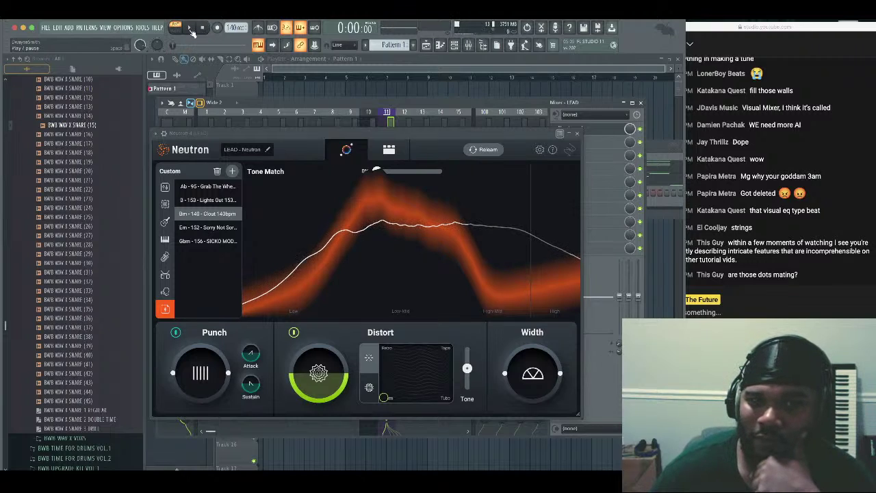
click(191, 29)
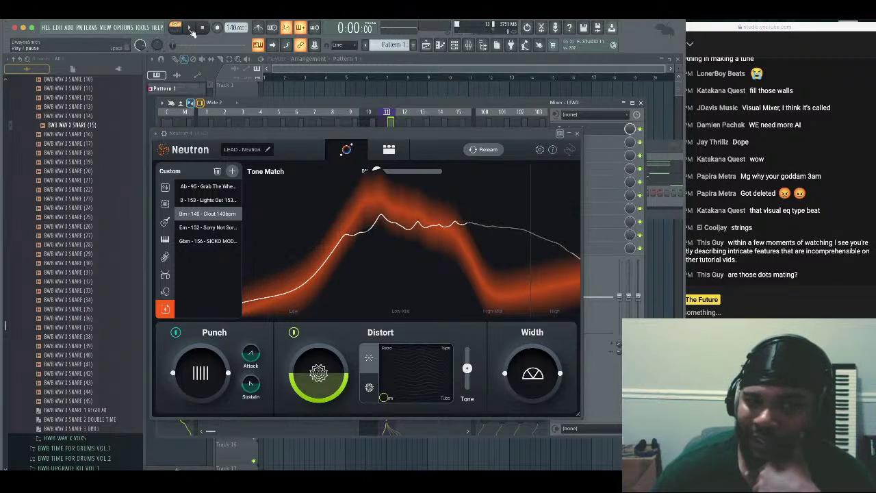
drag(376, 170, 432, 172)
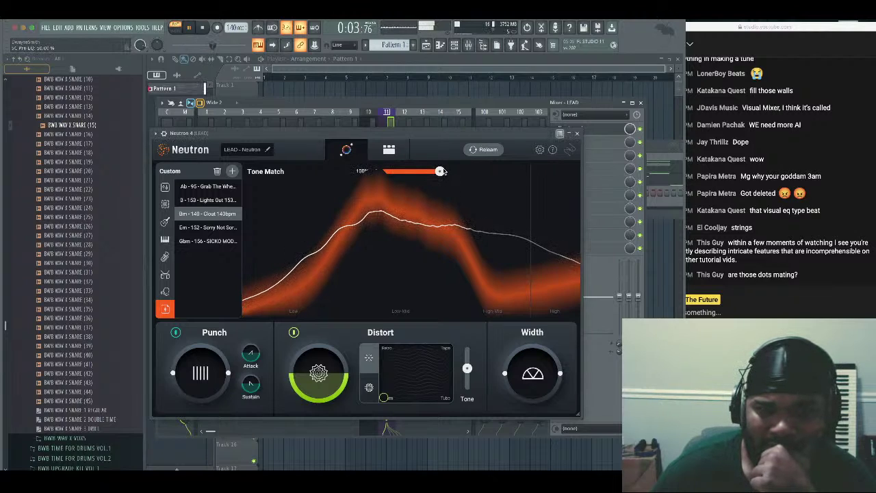
Try the B - 153 - Lights Out target with Tone Match at 64% and Distort drive at 15, comparing Distort off and on
click(209, 199)
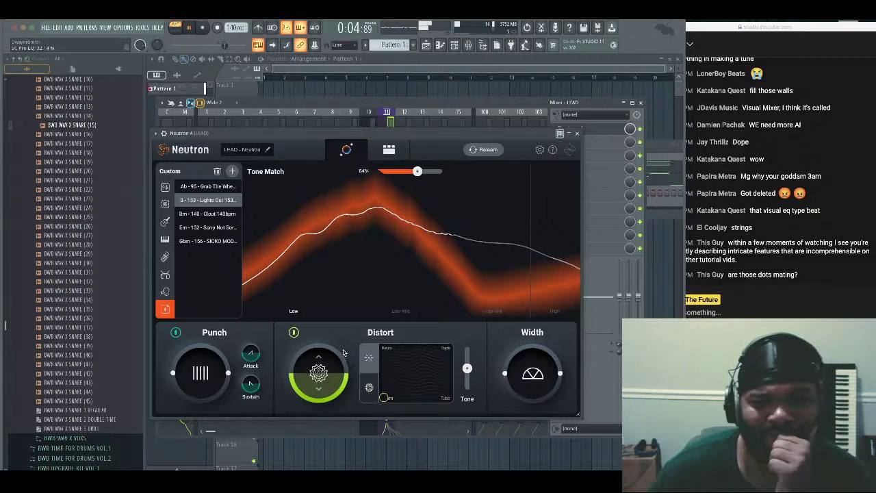
drag(340, 369, 339, 304)
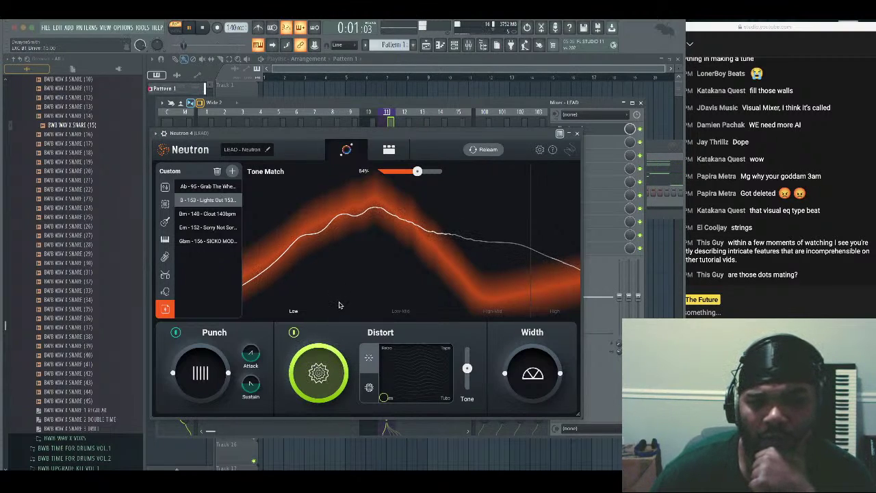
click(295, 334)
click(295, 333)
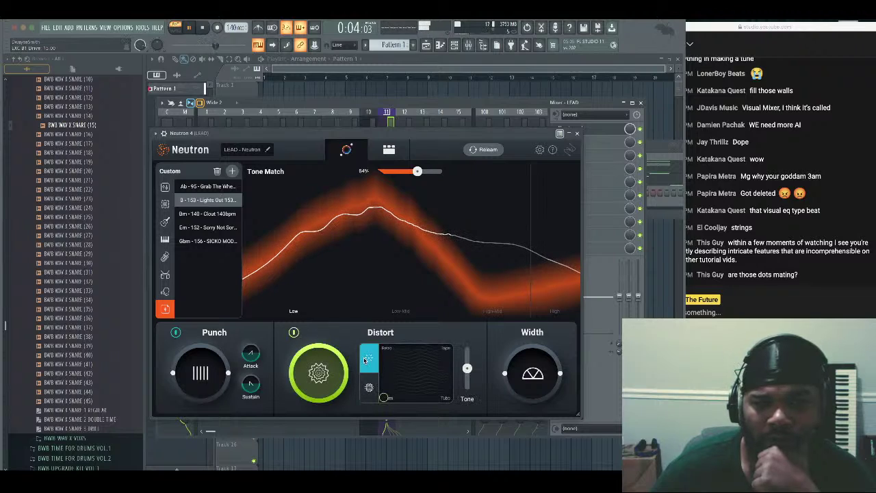
Audition positions on the Distort character pad and settle between Warm and Tube, slightly closer to Warm
drag(403, 379, 393, 363)
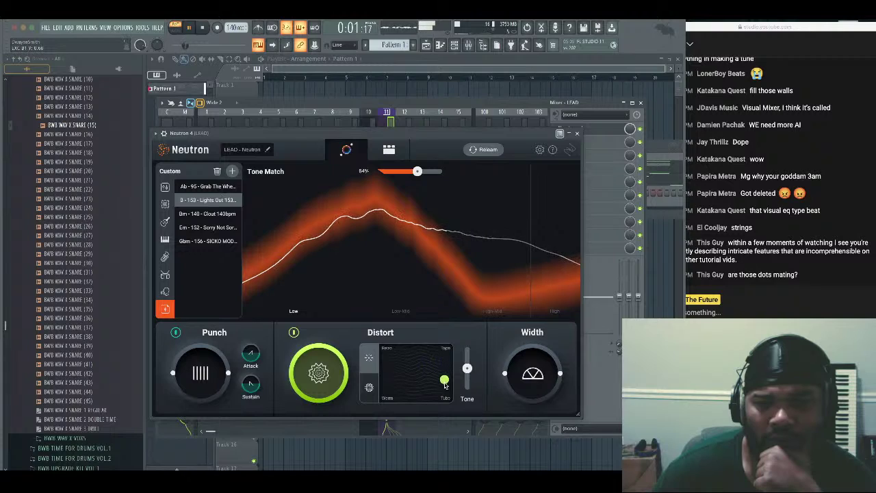
drag(445, 385, 445, 389)
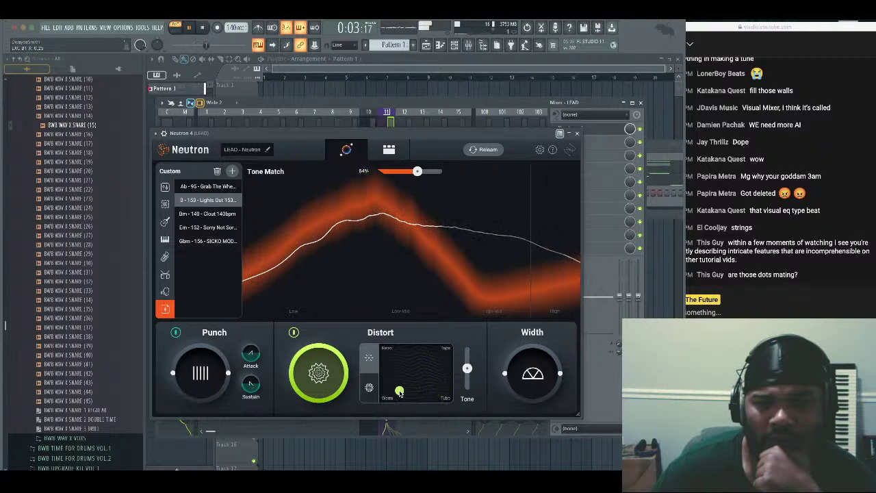
drag(420, 373, 411, 395)
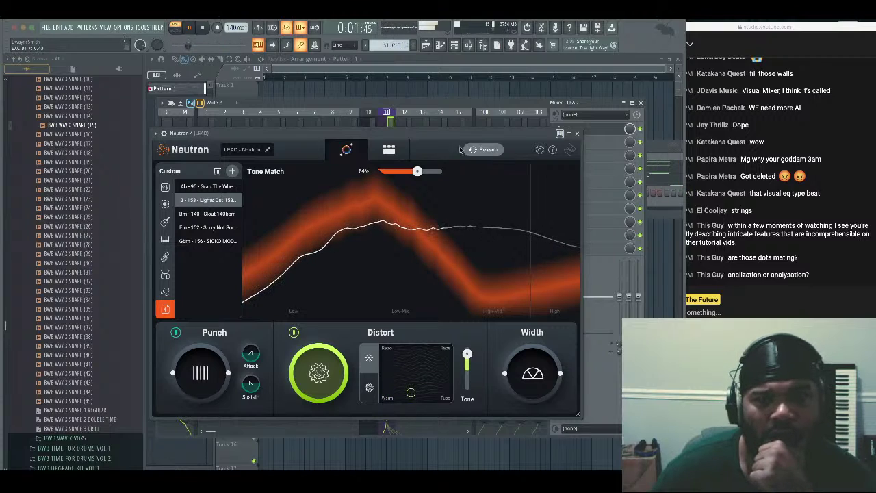
Lower the PAD mixer track's volume slightly, moving the Neutron window aside and back
drag(458, 135, 463, 289)
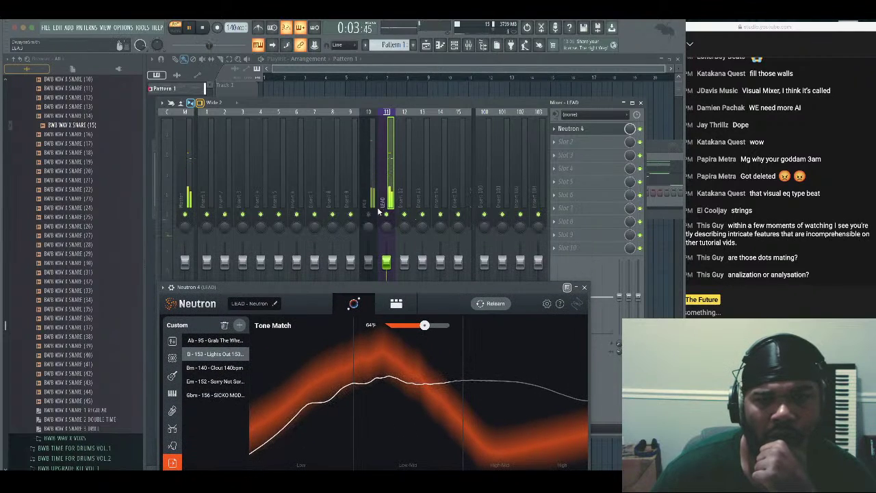
click(368, 277)
drag(368, 262, 368, 274)
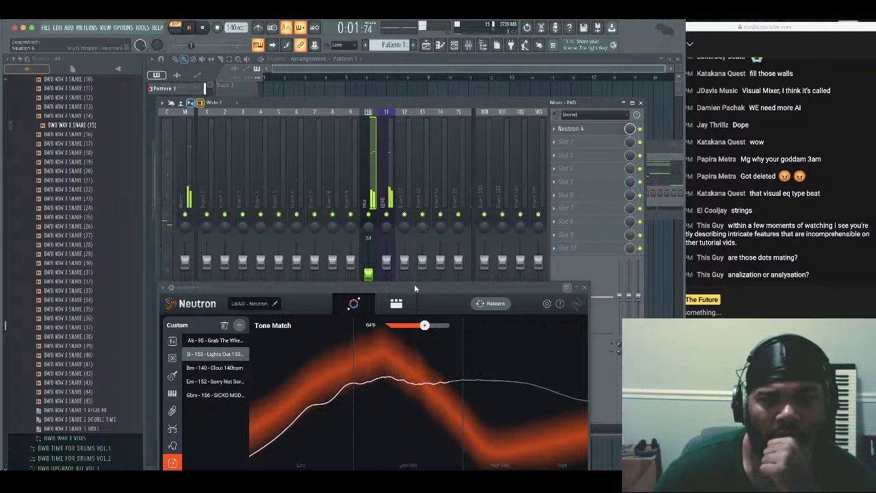
drag(414, 284, 415, 142)
Reduce the LEAD's Distort drive to about 10.8 and widen its stereo field moderately
drag(327, 383, 336, 465)
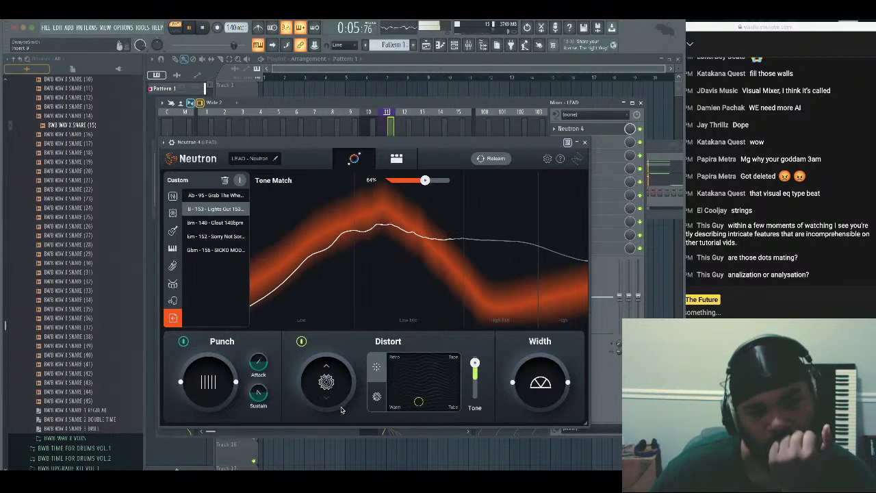
drag(351, 402, 353, 388)
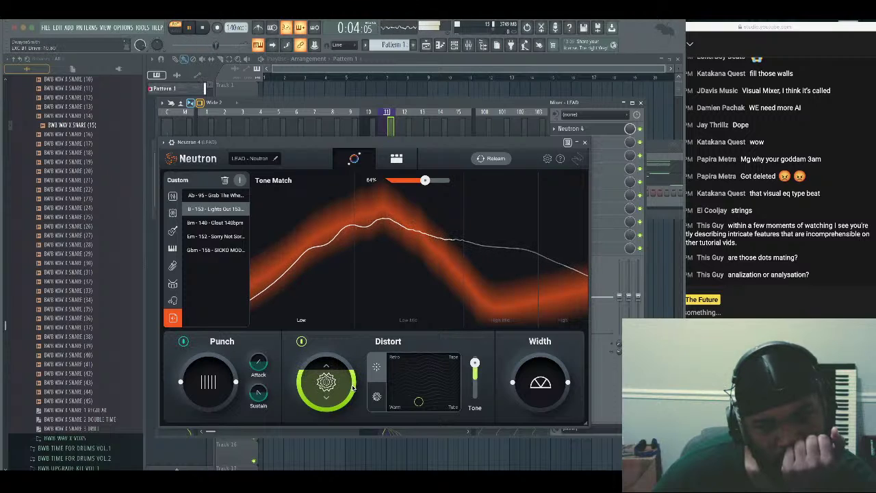
drag(520, 390, 528, 405)
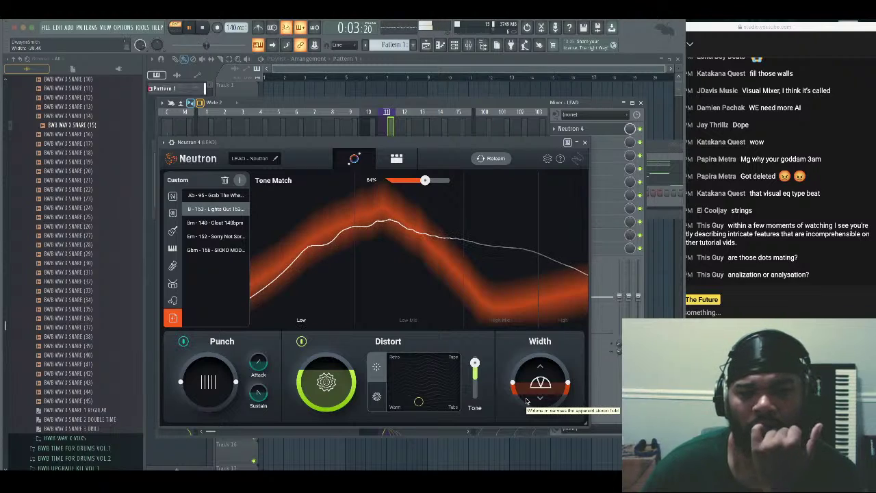
Match the LEAD to the Gbm - 156 - SICKO MOD target at 89% and briefly try a greater Width
click(432, 181)
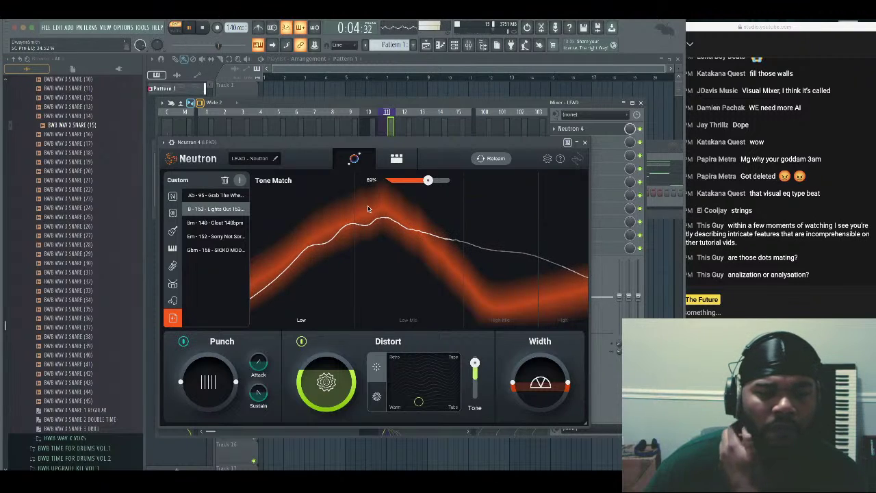
click(231, 249)
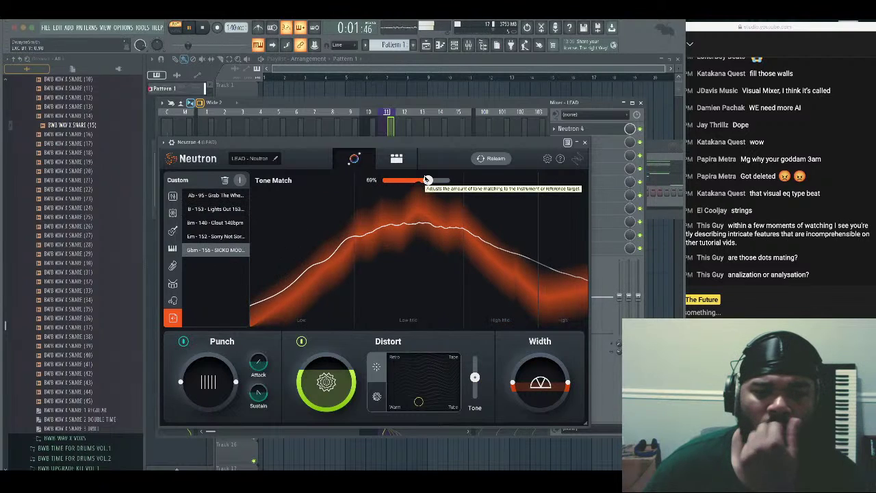
click(442, 181)
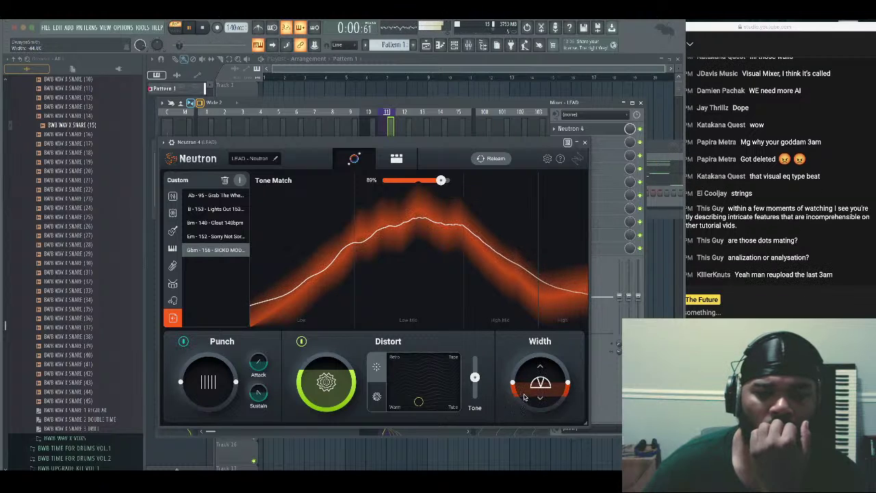
scroll(524, 402, up, 3)
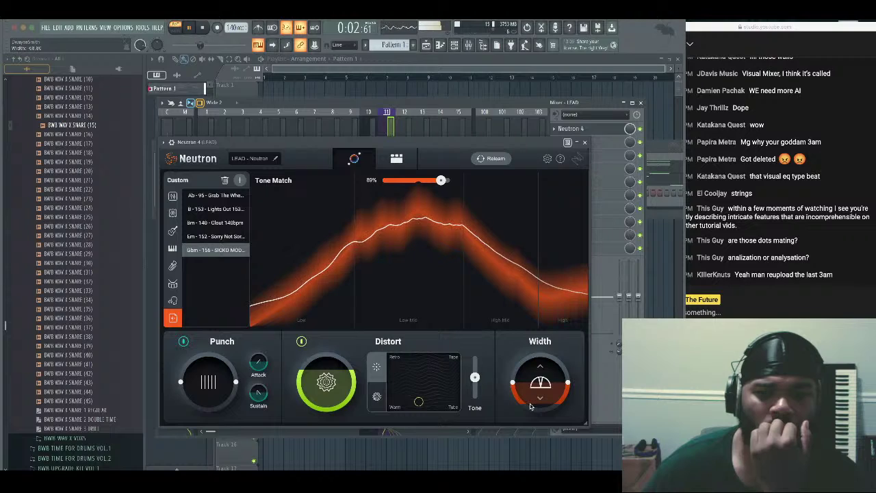
scroll(529, 402, down, 2)
scroll(530, 401, down, 3)
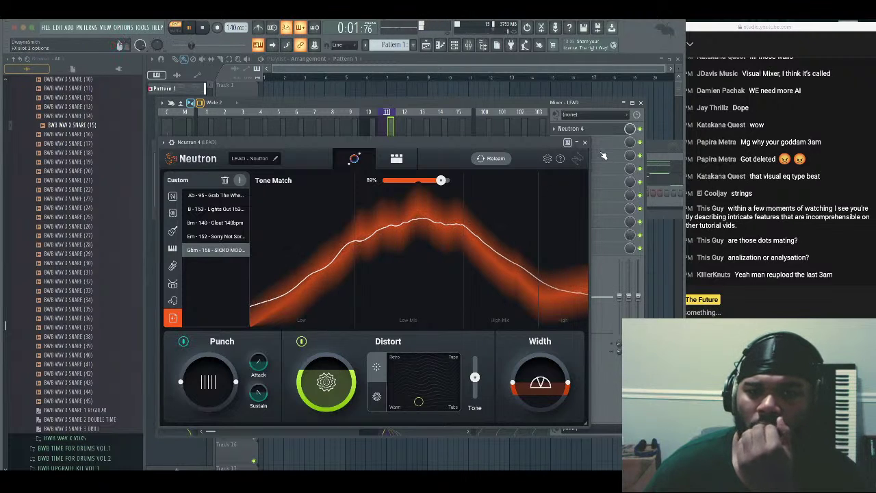
Raise the Distort tone to about 49, lower its drive to about 8.7 and stop playback
drag(482, 379, 481, 373)
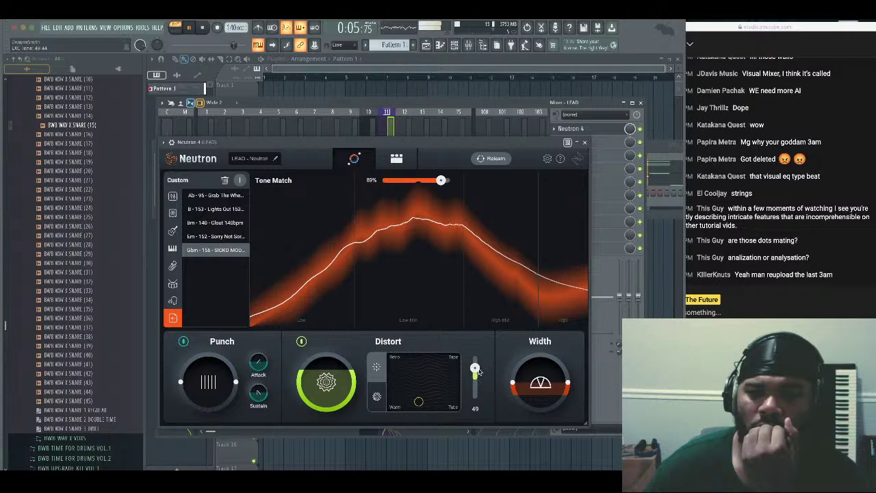
mouse_move(351, 380)
mouse_down()
mouse_move(349, 402)
mouse_move(346, 387)
mouse_move(343, 395)
mouse_up()
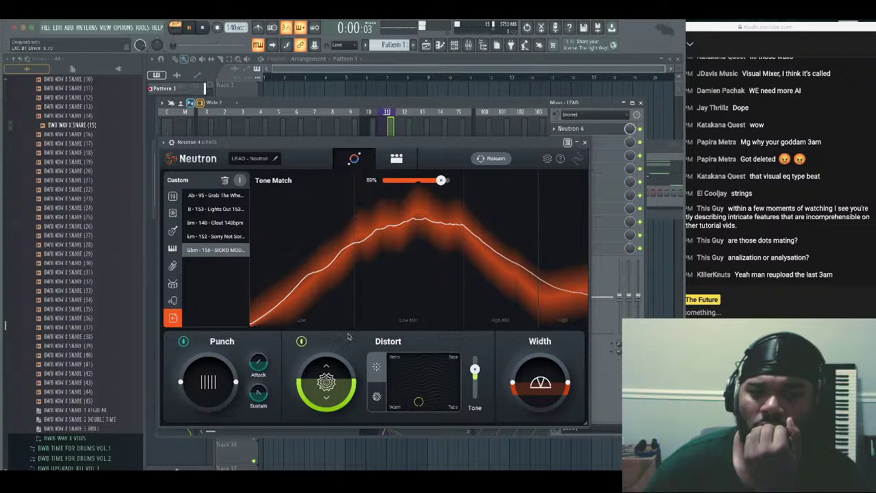
click(202, 27)
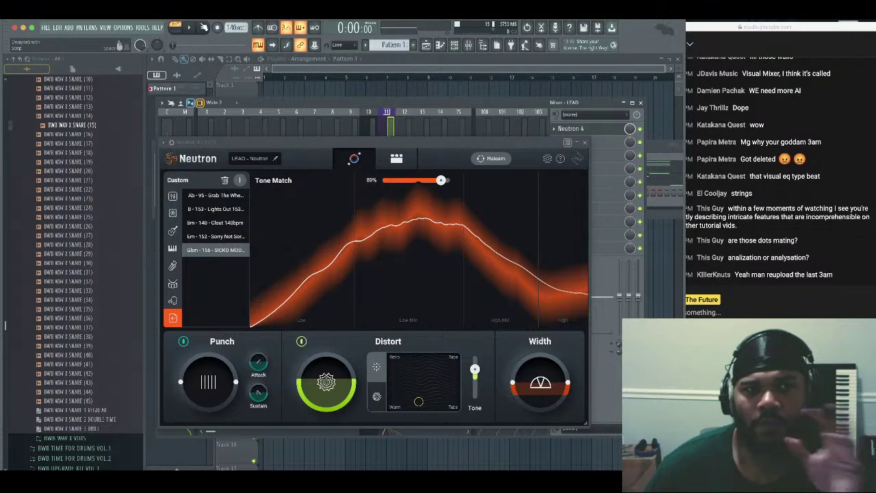
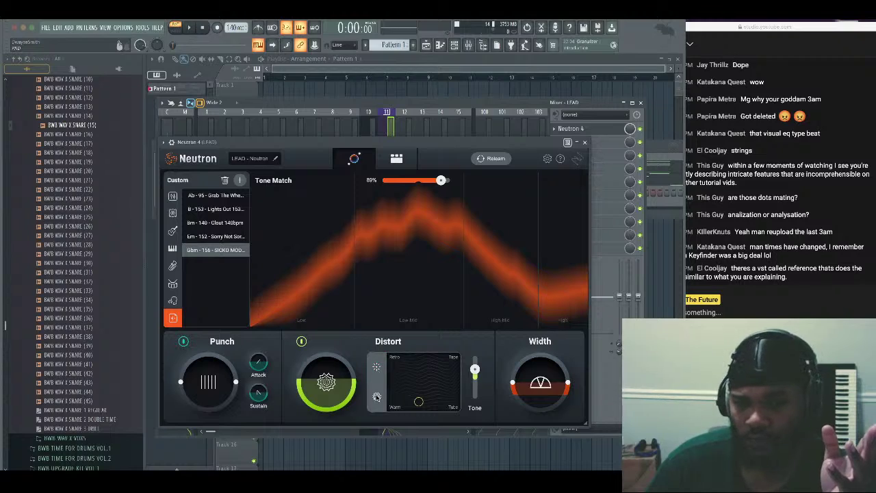
Switch the Distort module to its Trash mode characters and return it to the Retro, Tape, Warm and Tube set
click(376, 397)
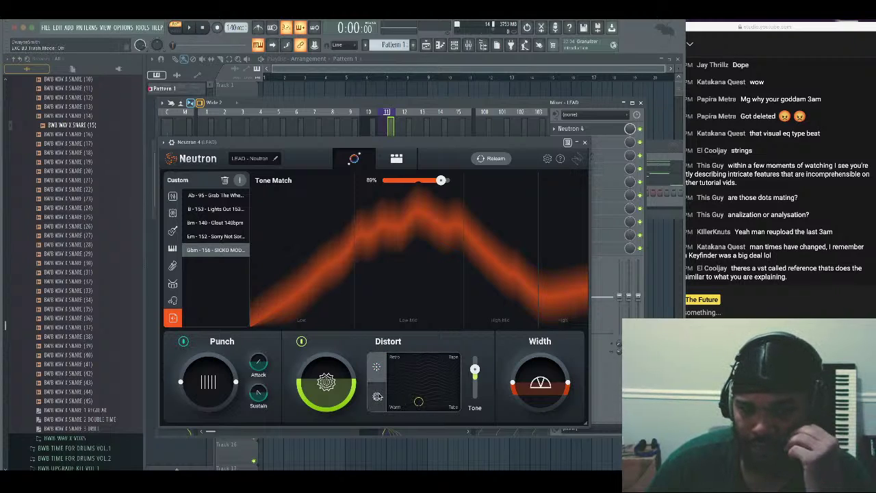
click(378, 396)
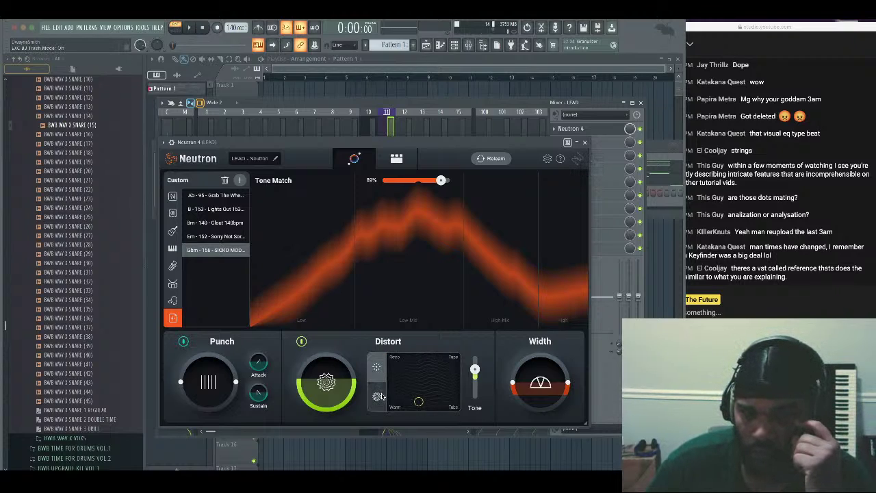
click(378, 396)
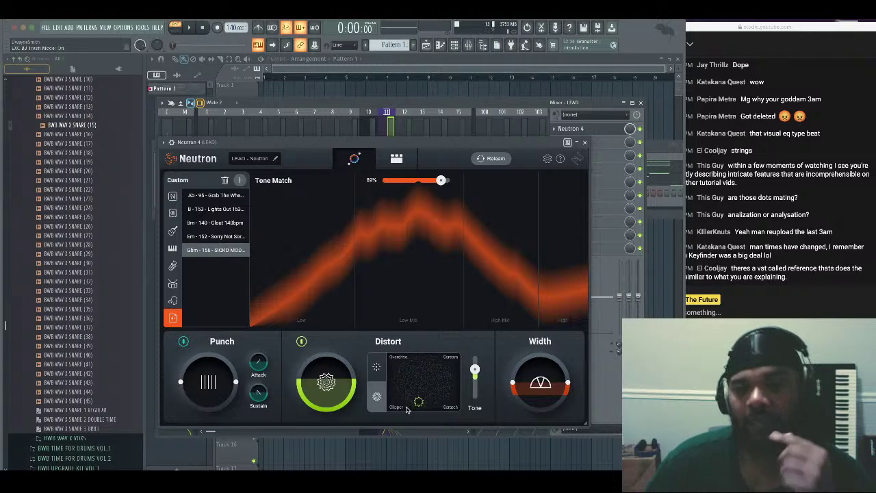
click(377, 371)
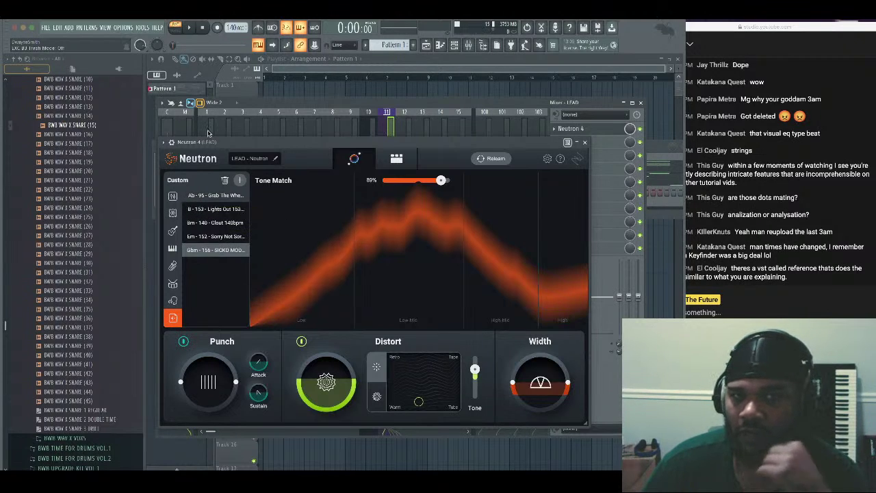
Try the LEAD's Width at about 93 and bring it down to about 67 while listening to the pattern
click(190, 29)
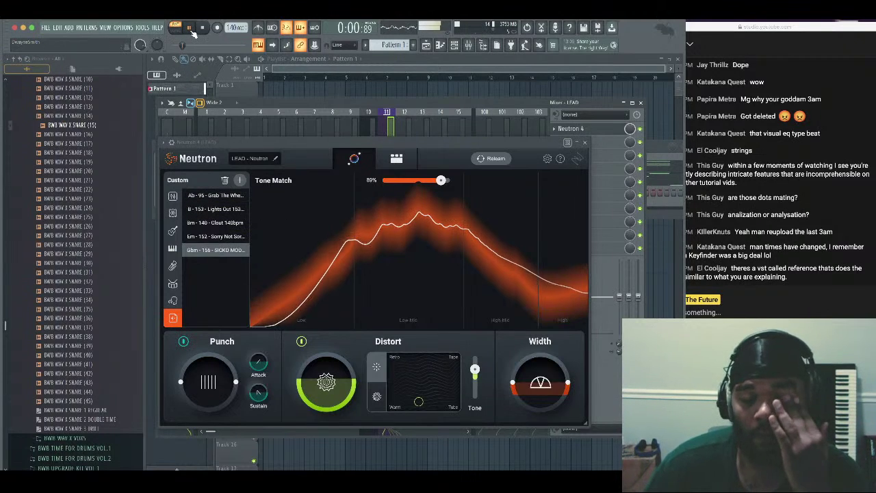
click(205, 28)
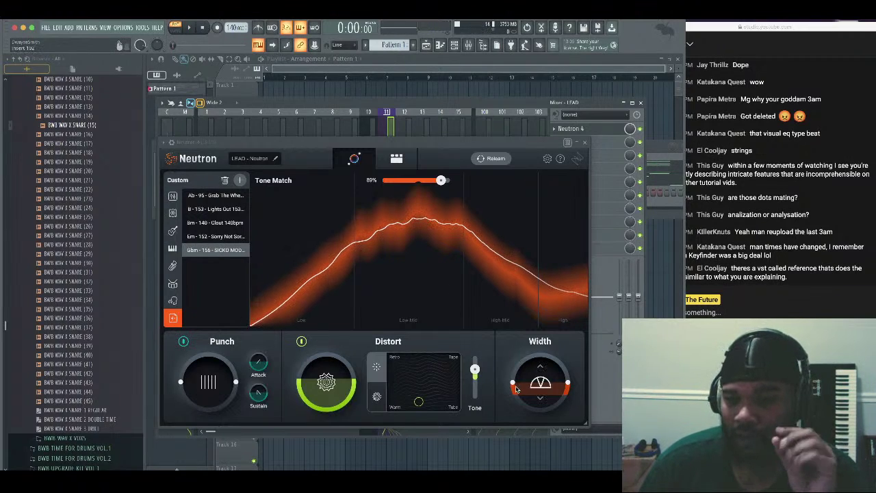
drag(517, 389, 522, 441)
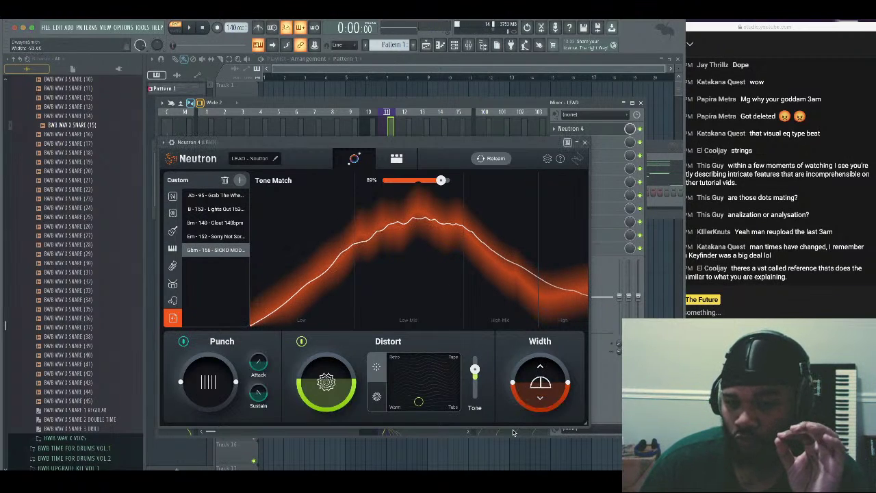
click(195, 30)
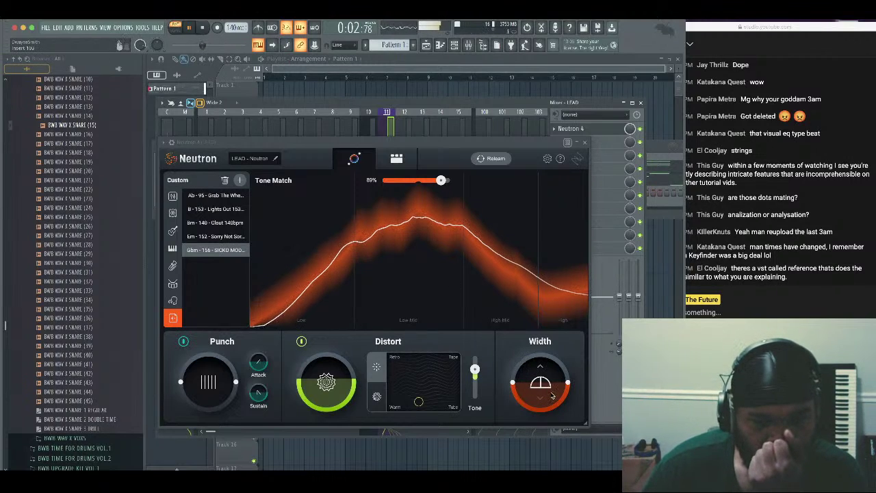
scroll(557, 395, down, 6)
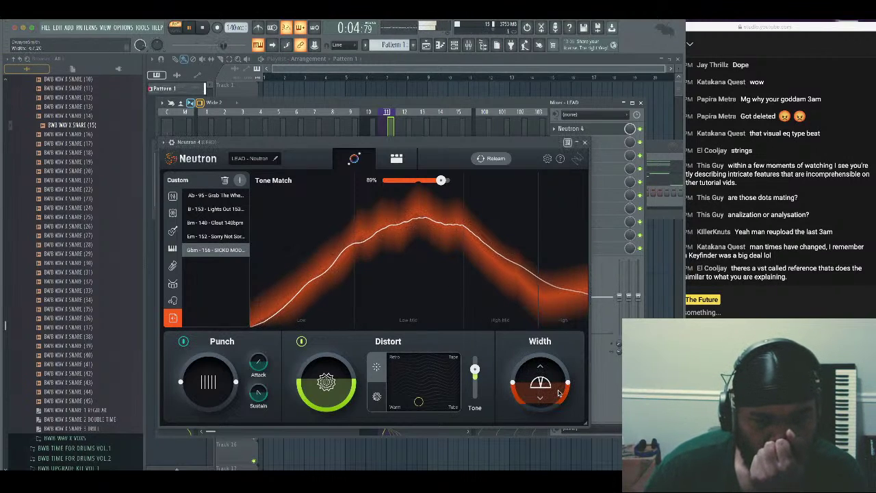
Drop the LEAD's Width to nearly zero, settle it at about 23, stop playback and close Neutron
scroll(561, 393, down, 10)
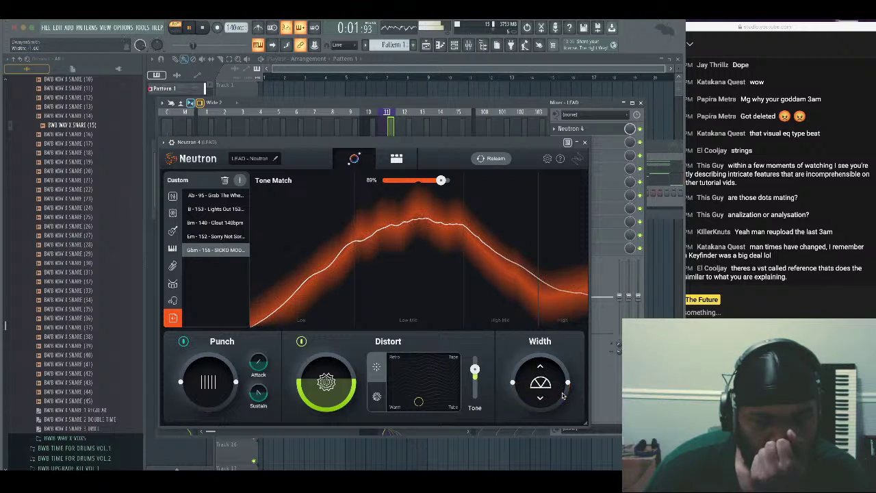
scroll(562, 394, up, 4)
scroll(564, 396, up, 2)
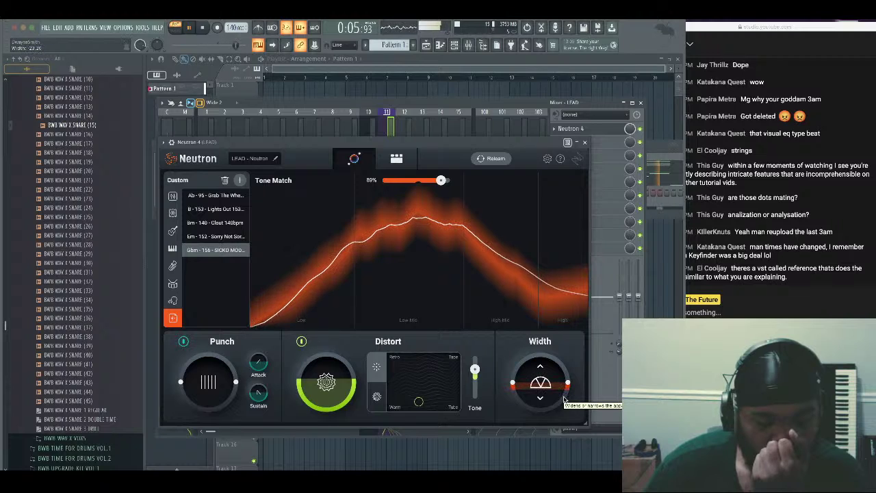
key(space)
click(584, 142)
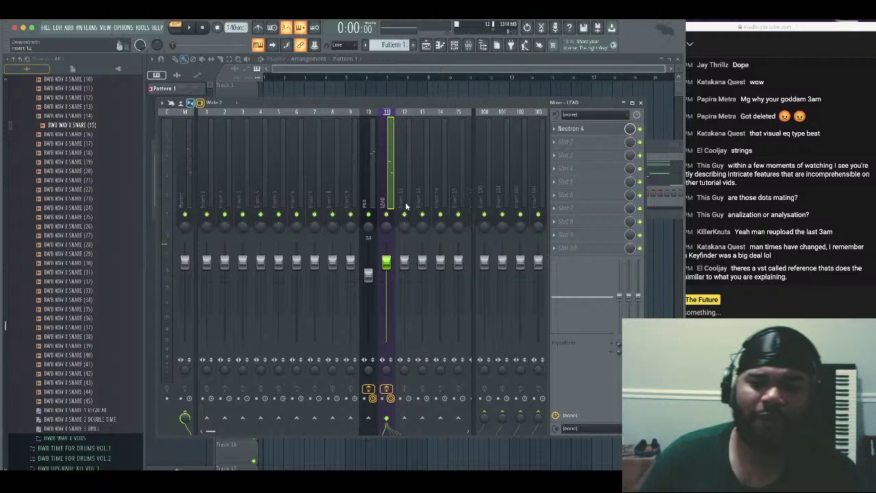
Route the PAD and LEAD mixer tracks together into insert 12 only
click(375, 200)
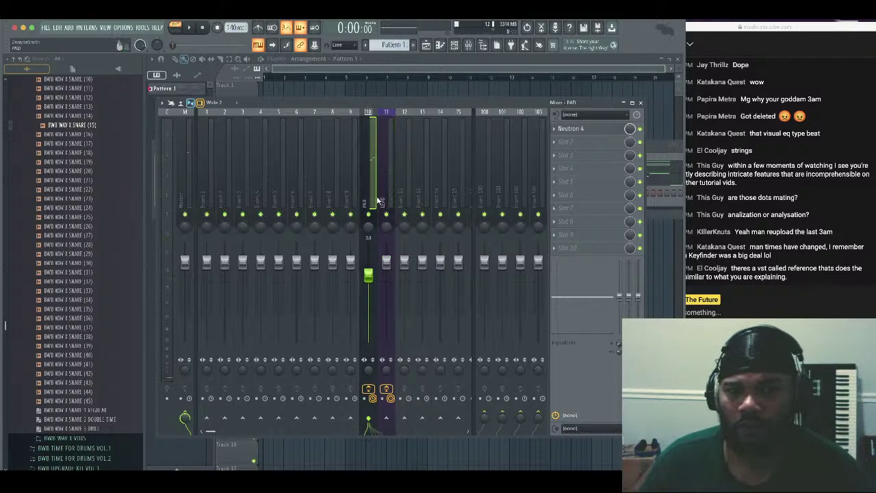
ctrl+shift+click(383, 202)
click(405, 419)
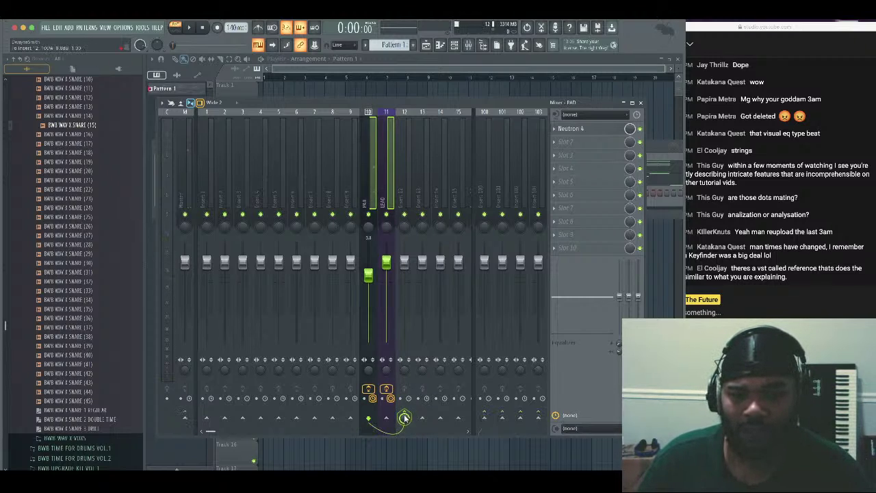
click(366, 203)
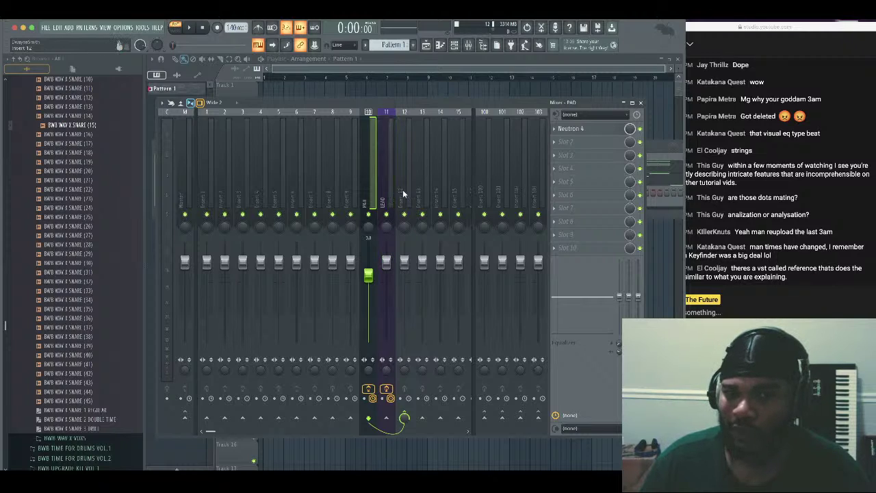
Rename mixer insert 12 to BUS KEYS and give it the Dark Salmon colour #D19A75
right_click(409, 111)
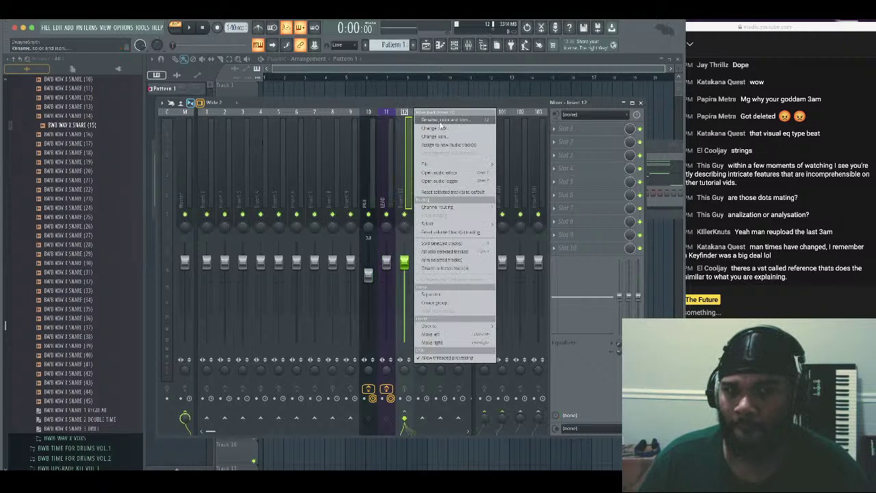
click(441, 120)
text(g)
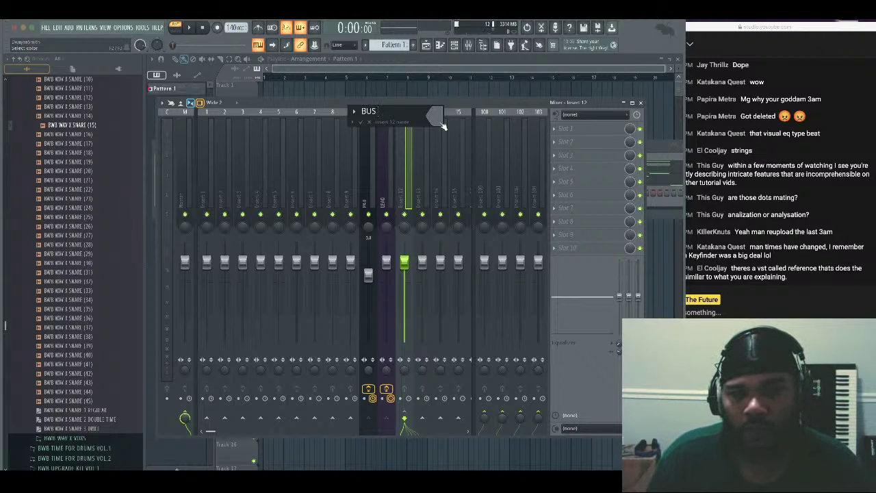
text(US KEYS)
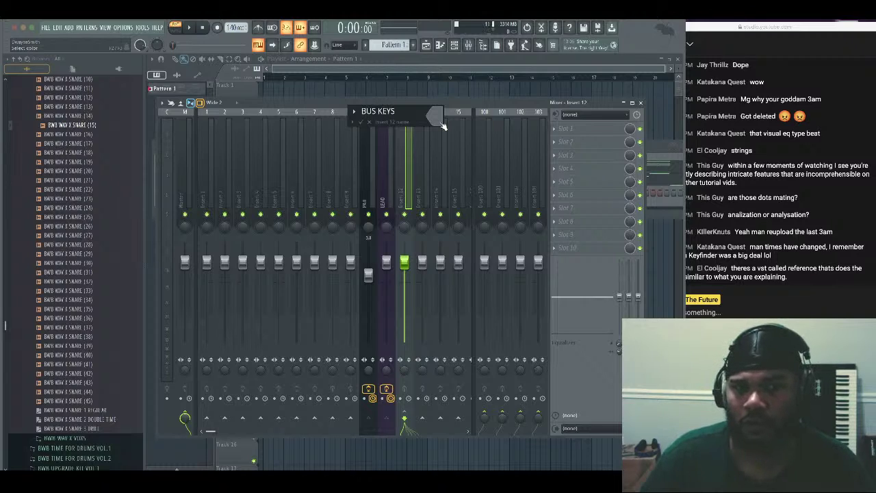
click(440, 125)
click(519, 162)
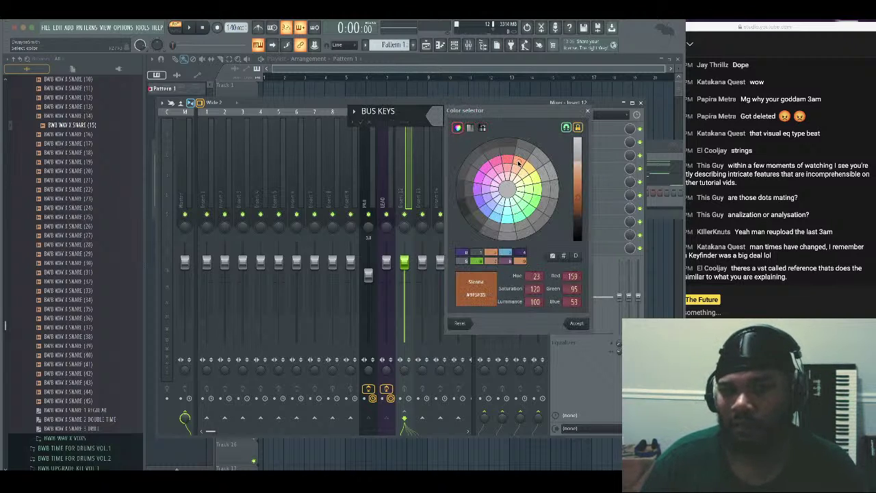
click(578, 176)
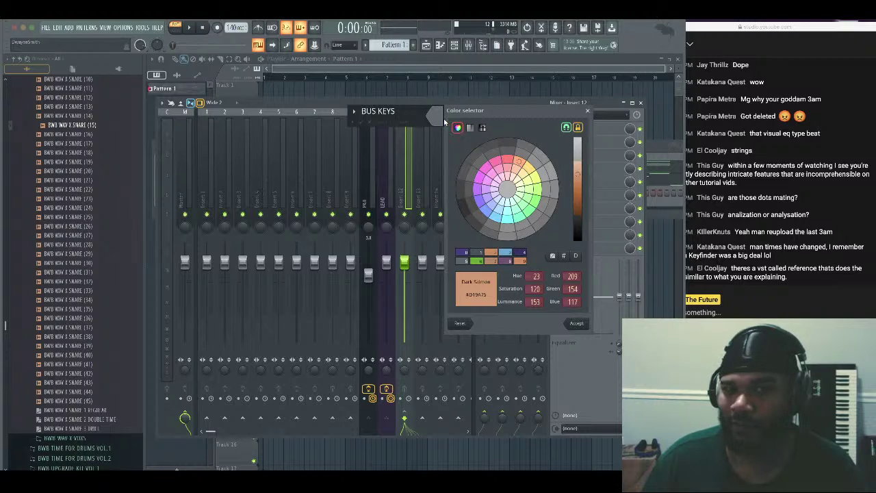
click(576, 323)
key(Return)
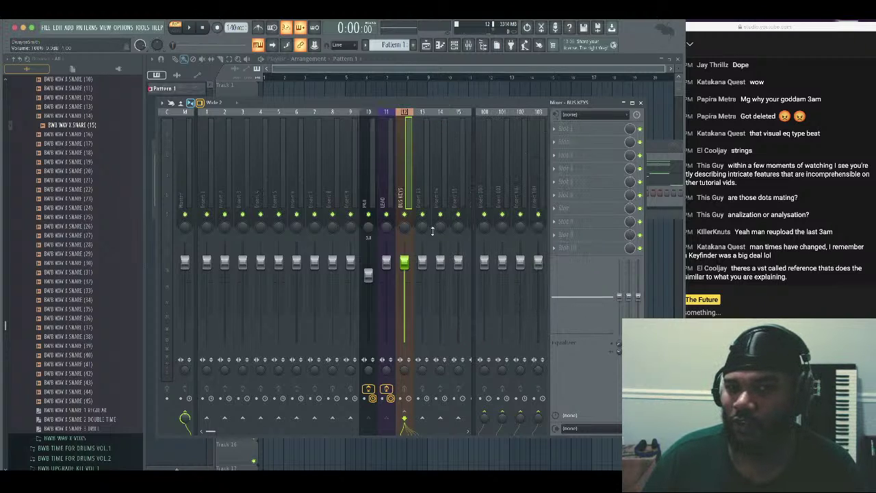
Load the VST3 version of Neoverb into the first effect slot of BUS KEYS and move its window clear of the effect slots
click(561, 129)
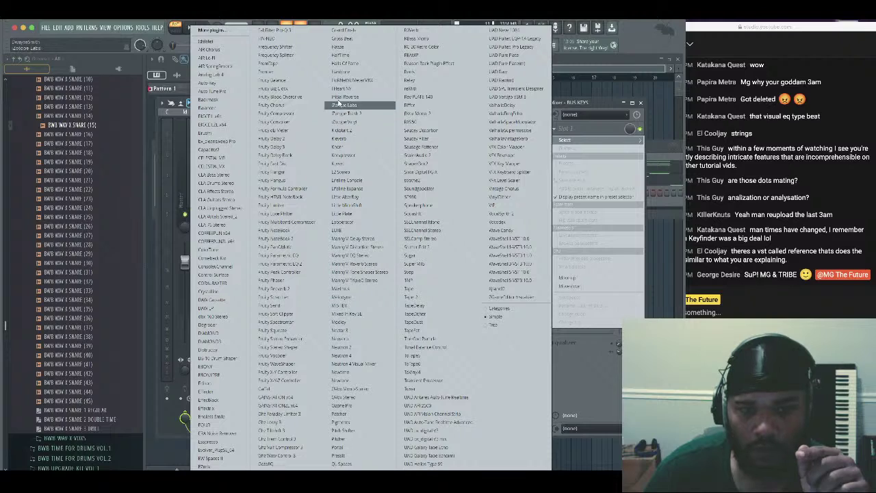
click(212, 30)
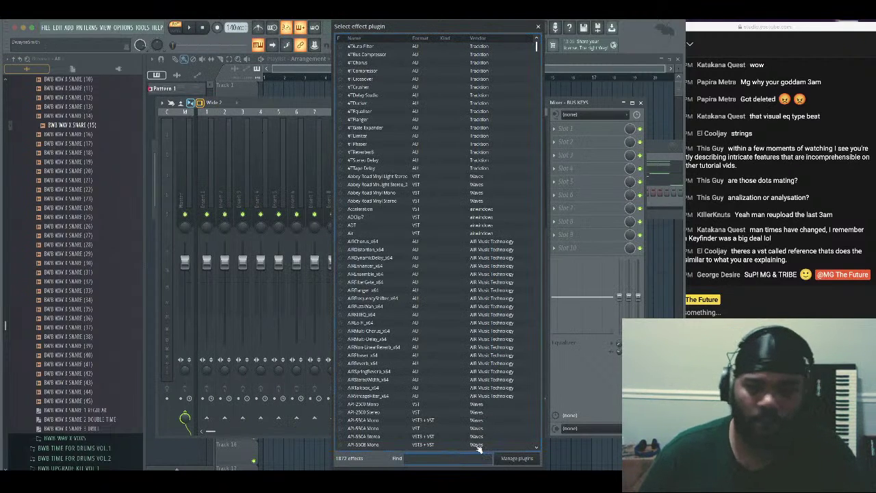
text(ne)
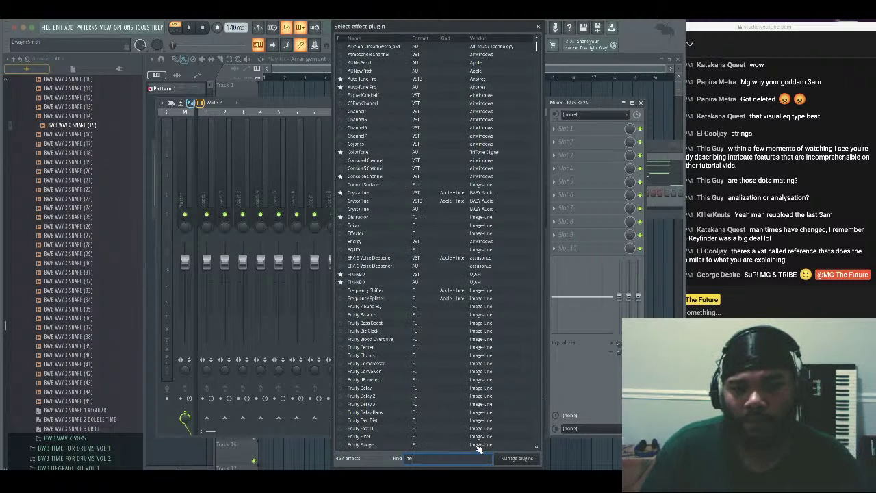
text(o)
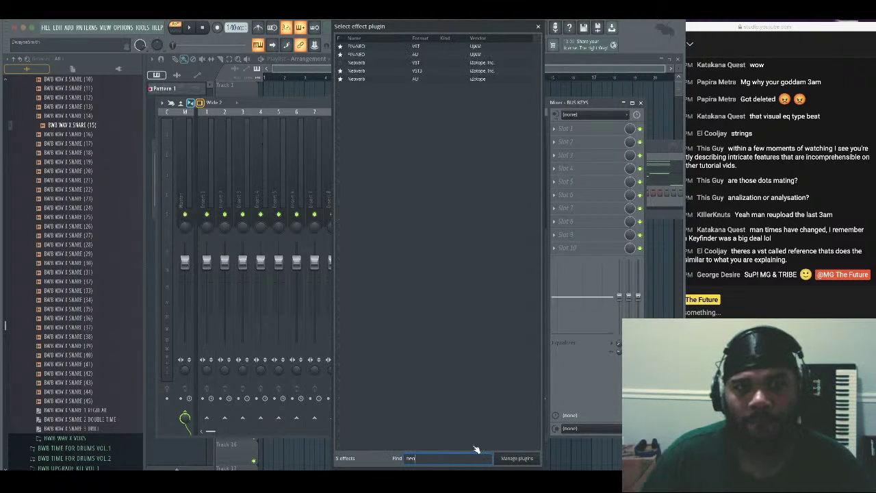
click(363, 71)
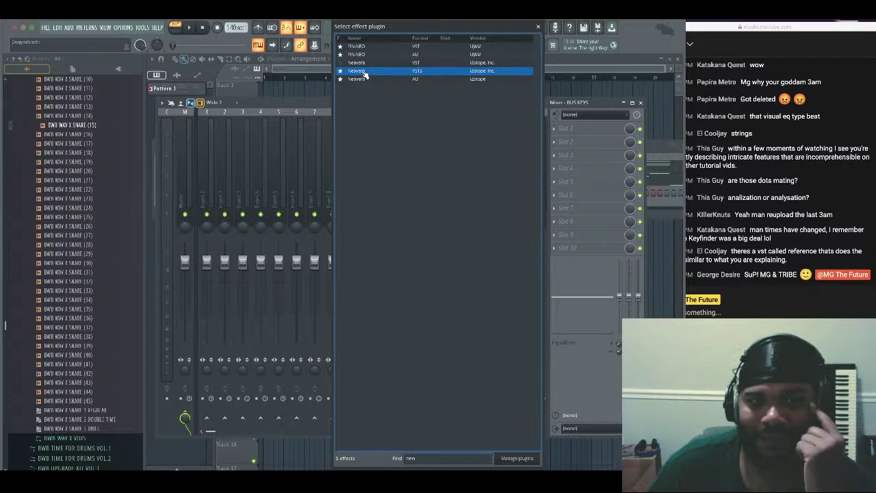
double_click(365, 72)
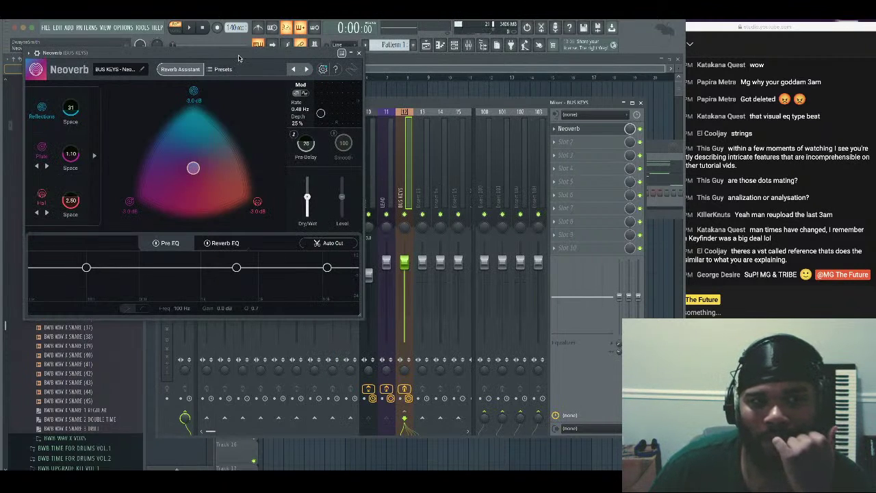
drag(239, 58, 378, 145)
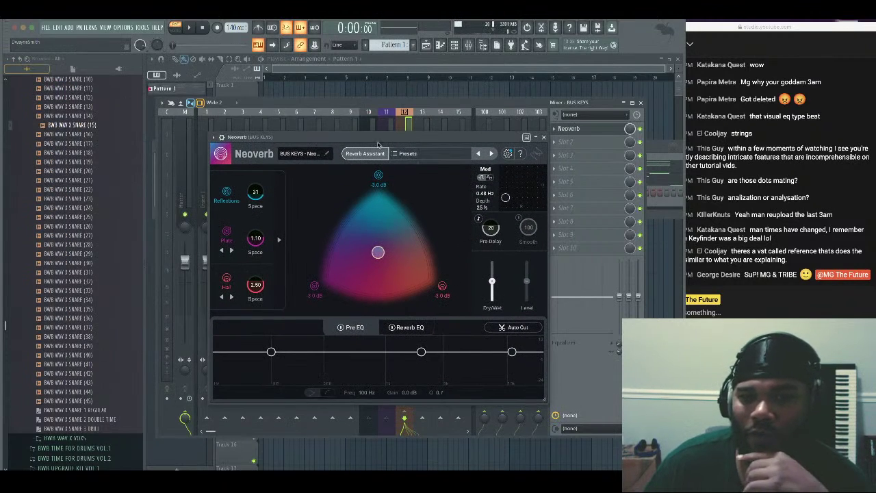
Play the pattern, open Neoverb's Reverb Assistant and try a strongly Dramatic style with size S and the Dark tone
key(space)
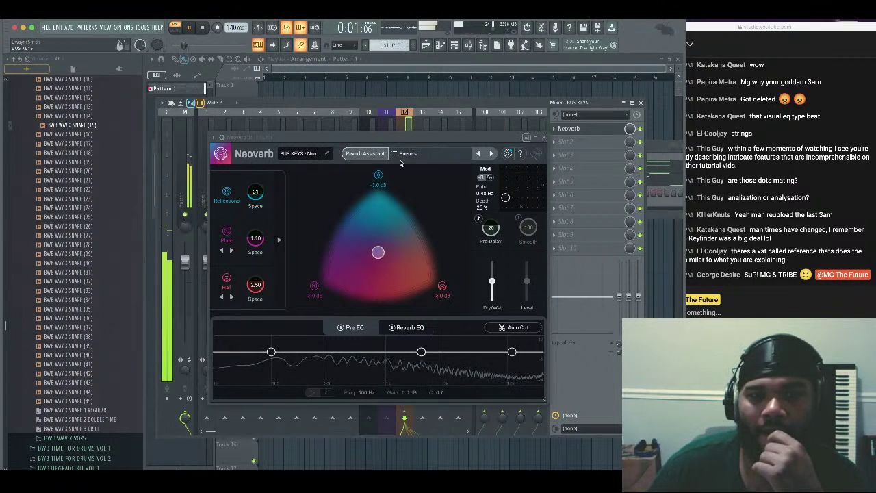
click(365, 154)
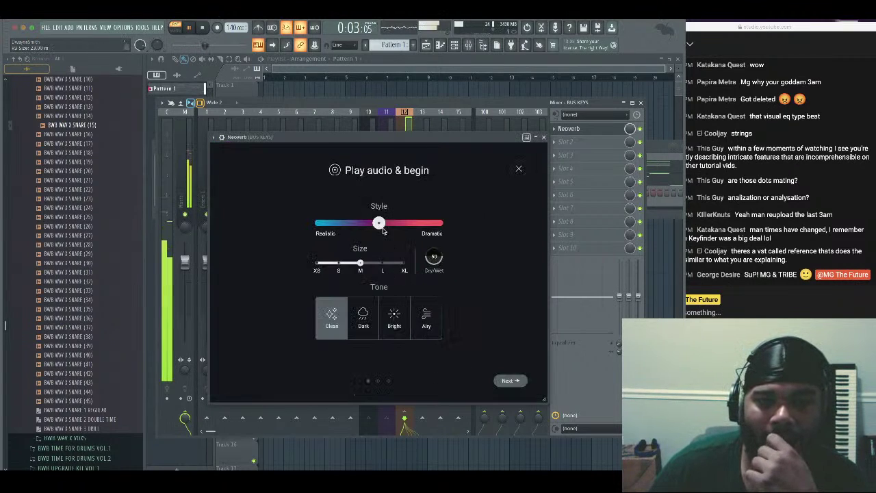
drag(379, 223, 315, 225)
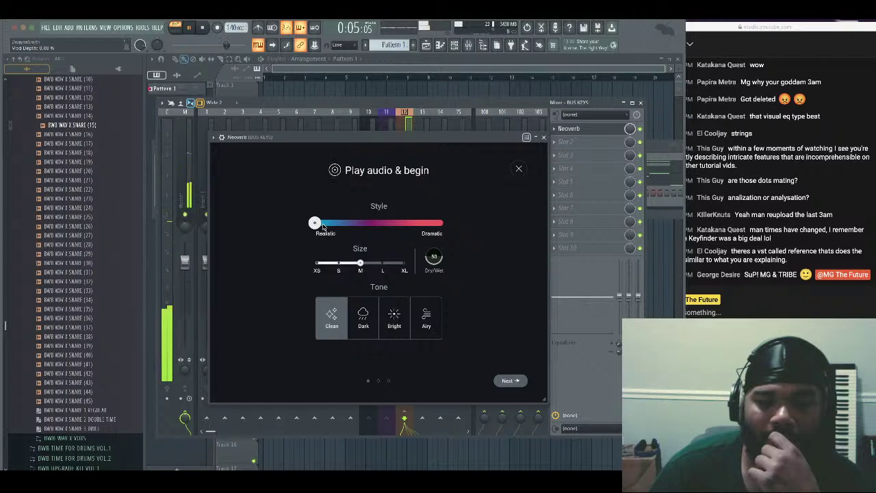
drag(319, 224, 430, 223)
drag(360, 263, 338, 262)
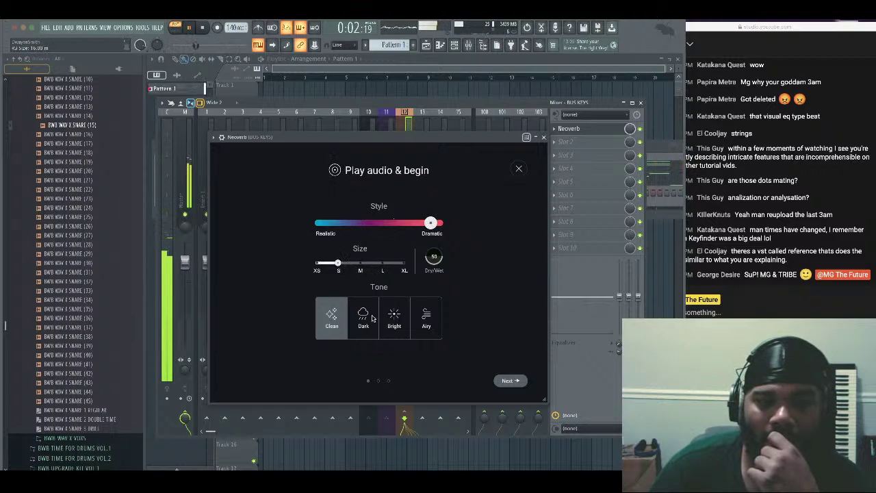
click(370, 317)
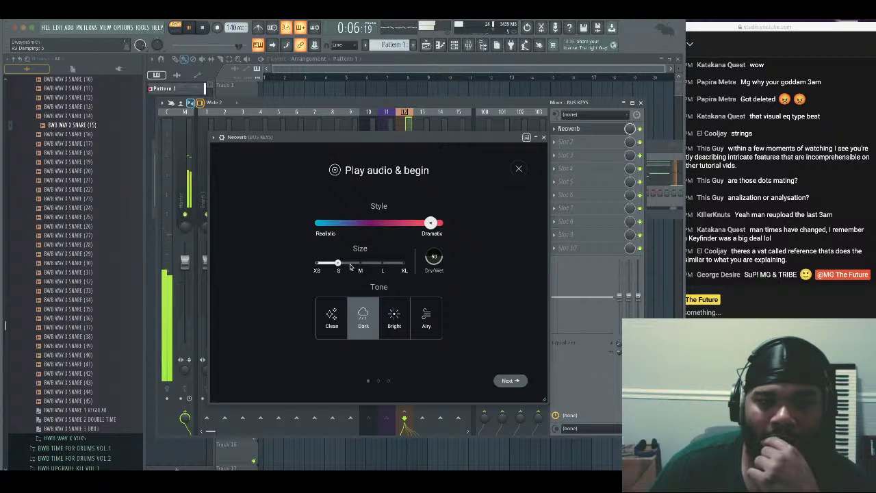
Set the reverb size to L and Dry/Wet to about 52, and bring the style back to moderately Dramatic
click(383, 269)
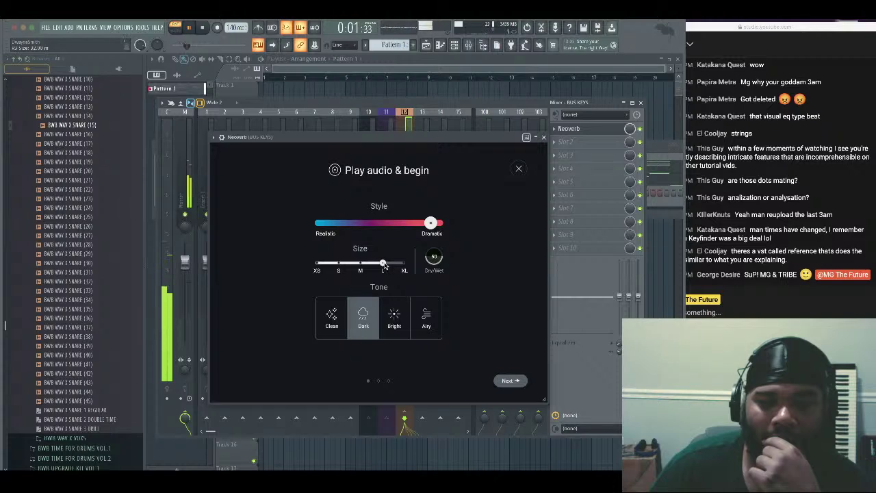
click(362, 266)
click(383, 265)
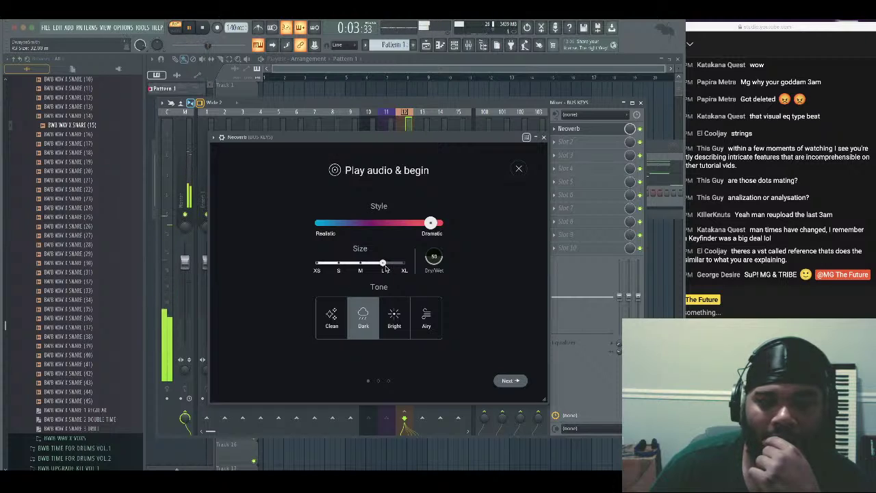
drag(429, 260, 462, 258)
drag(432, 222, 398, 224)
drag(398, 223, 401, 223)
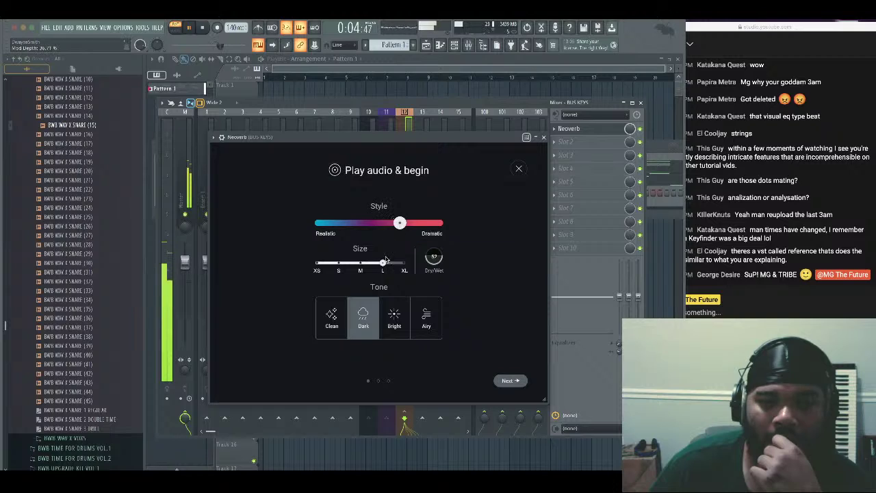
Switch the reverb tone to Airy, shift the style toward Realistic and set the size to S
drag(374, 264, 360, 264)
click(427, 317)
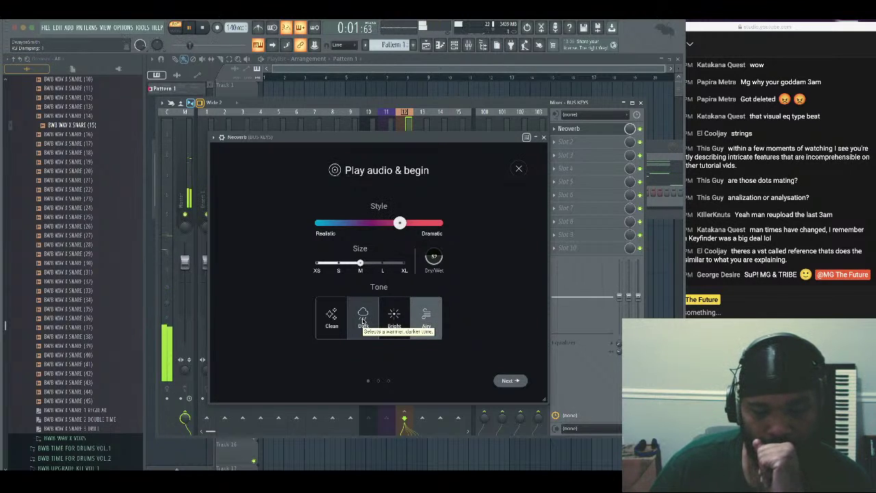
drag(401, 223, 357, 227)
click(344, 266)
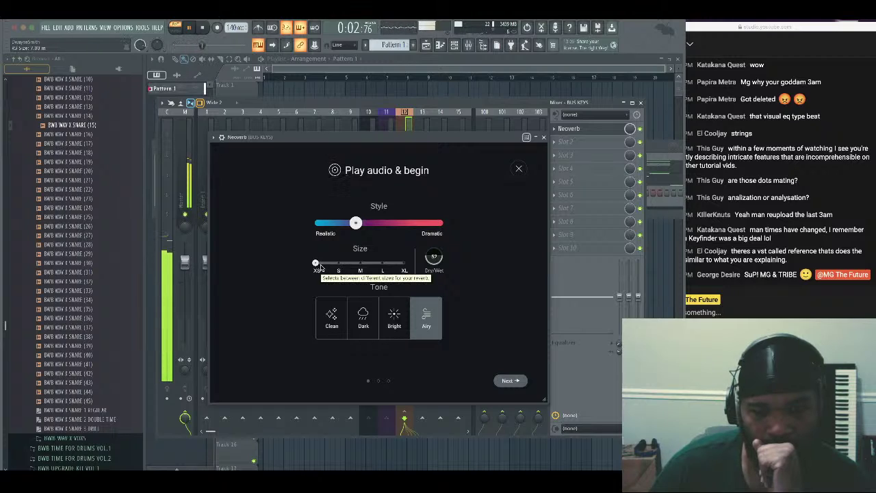
drag(320, 267, 330, 267)
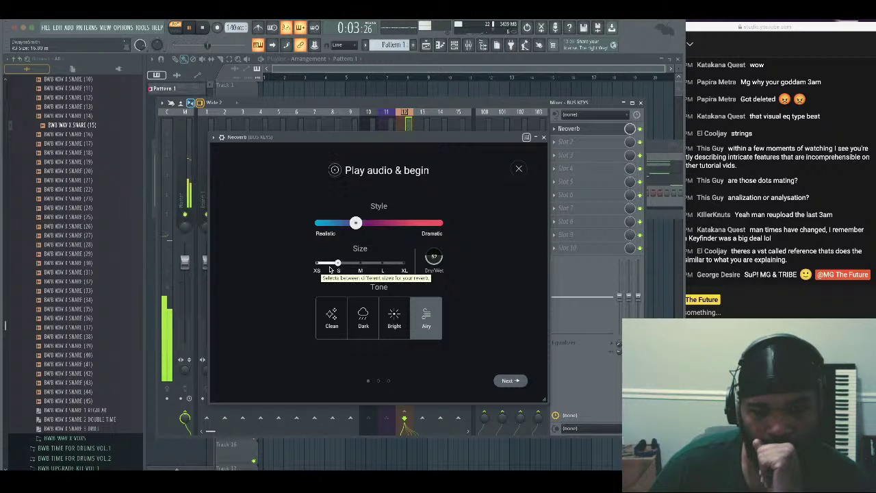
Run the Reverb Assistant analysis through to its custom EQ curves, close Neoverb and stop playback
click(506, 381)
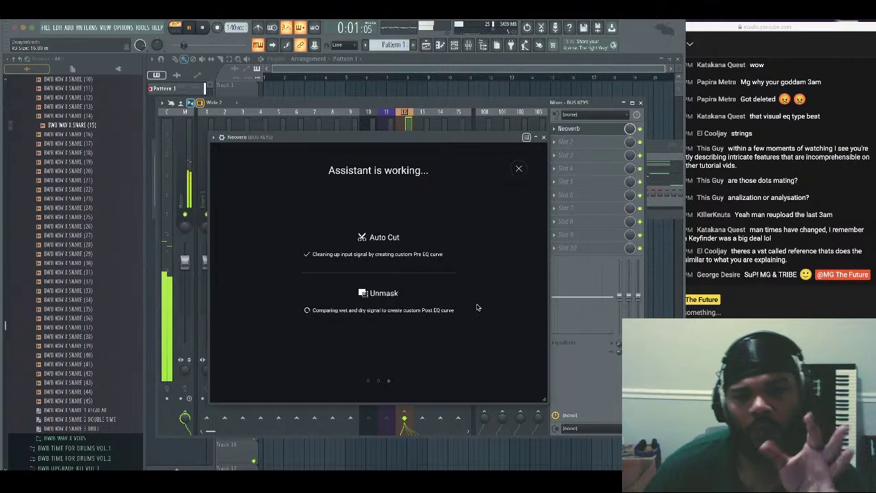
click(379, 380)
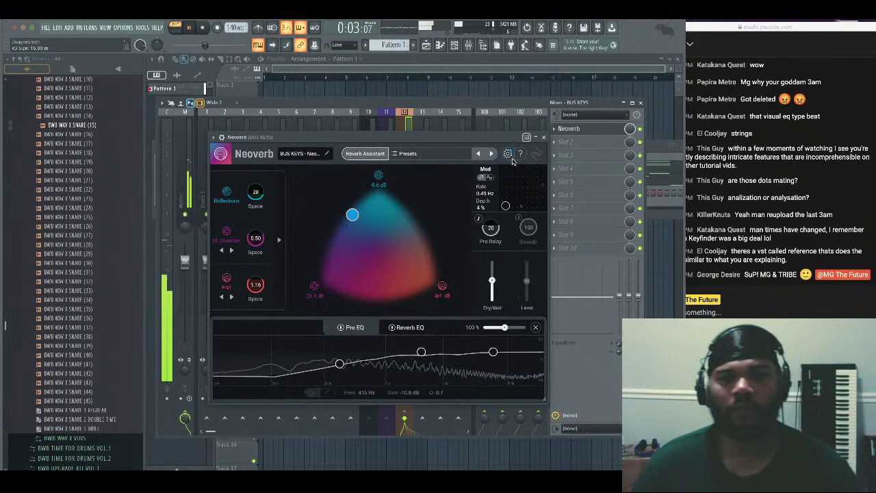
click(544, 138)
key(space)
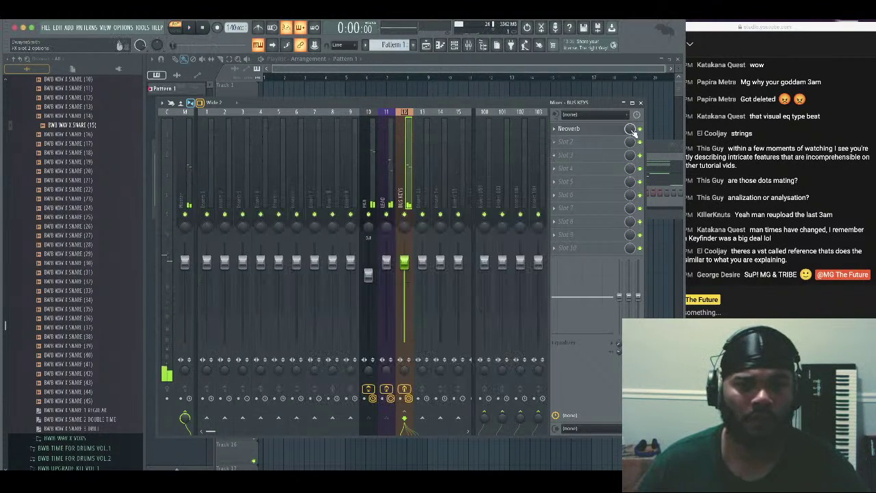
Bypass Neutron 4 on LEAD and PAD and Neoverb on BUS KEYS, and listen to the pattern dry
click(388, 204)
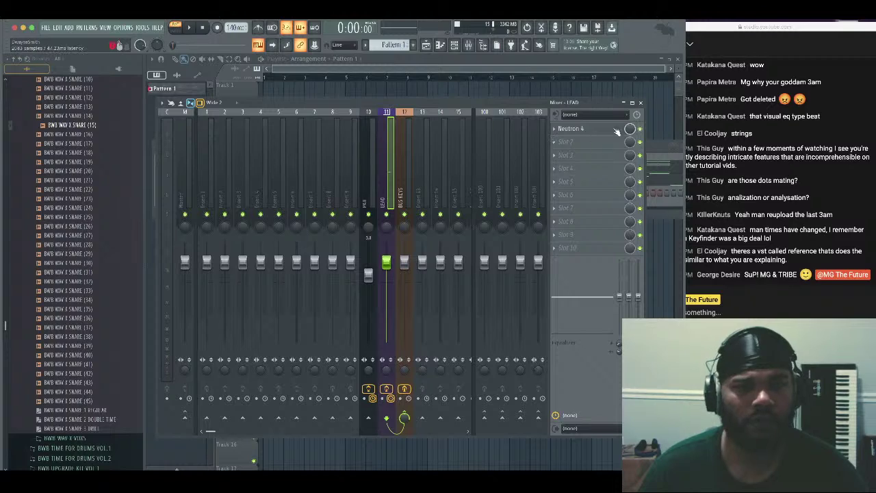
click(372, 193)
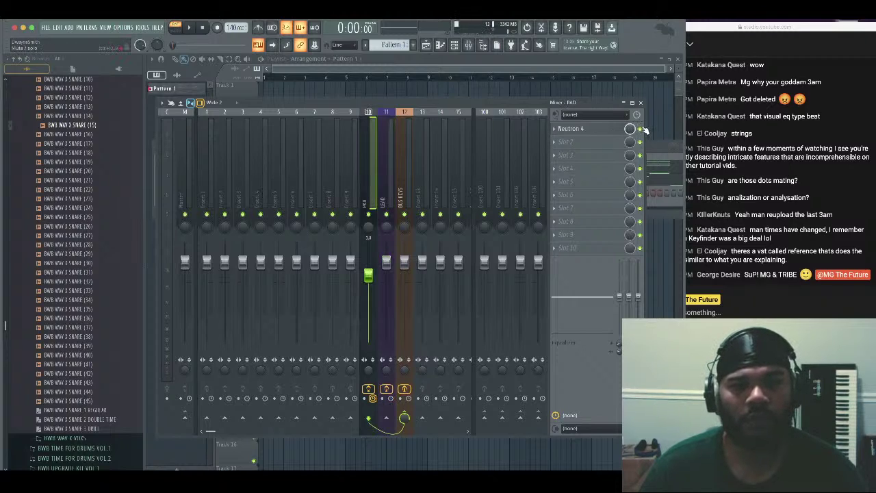
key(space)
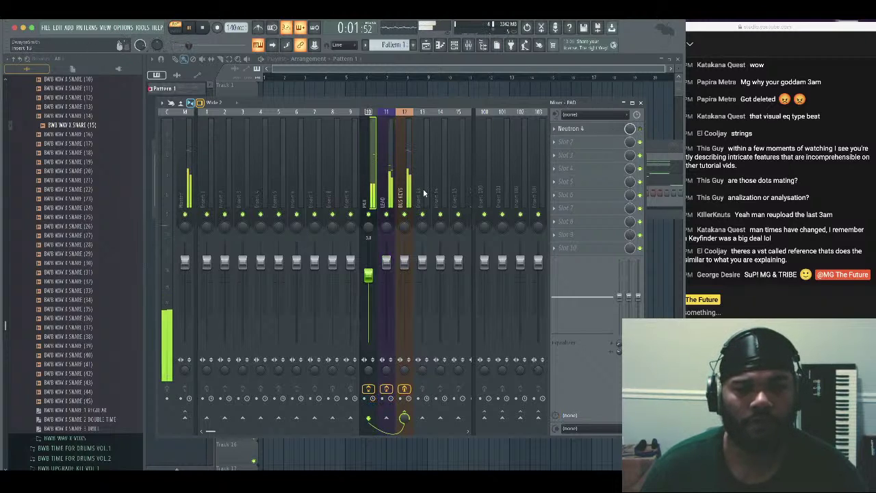
click(407, 193)
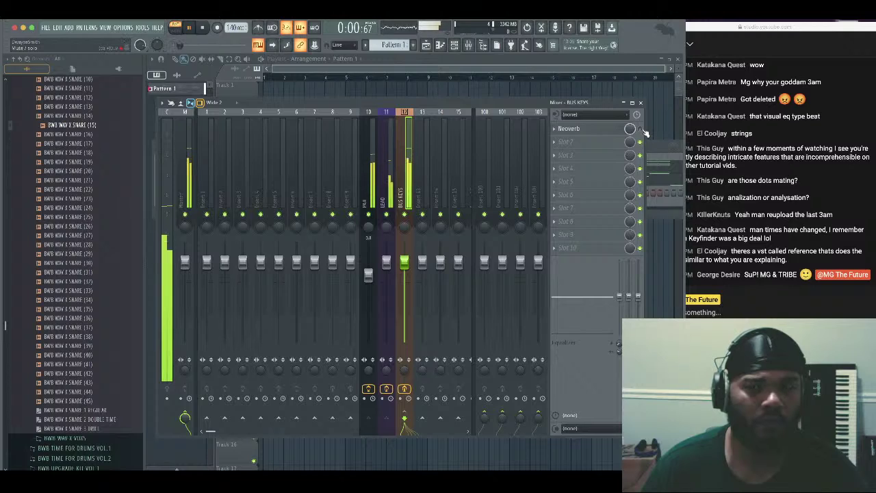
key(space)
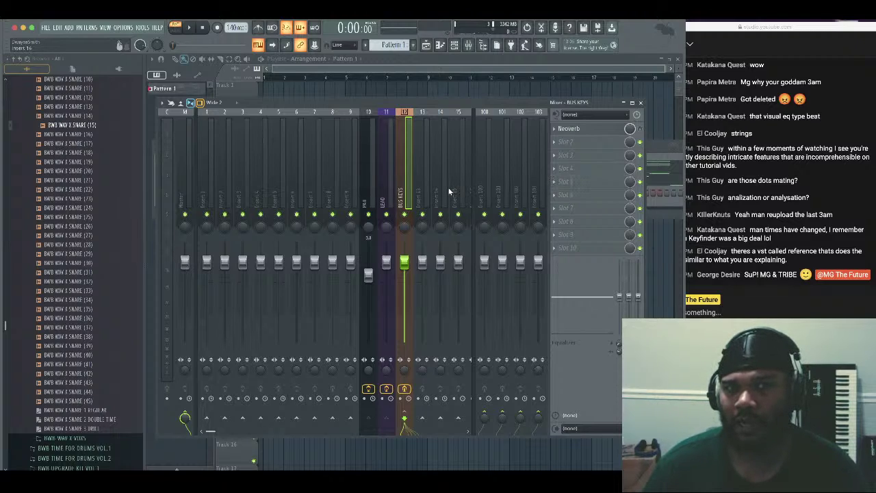
key(space)
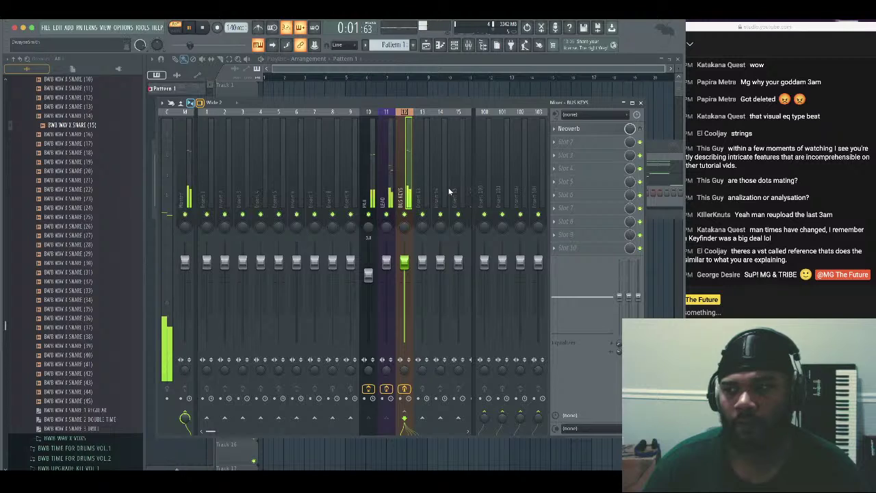
key(space)
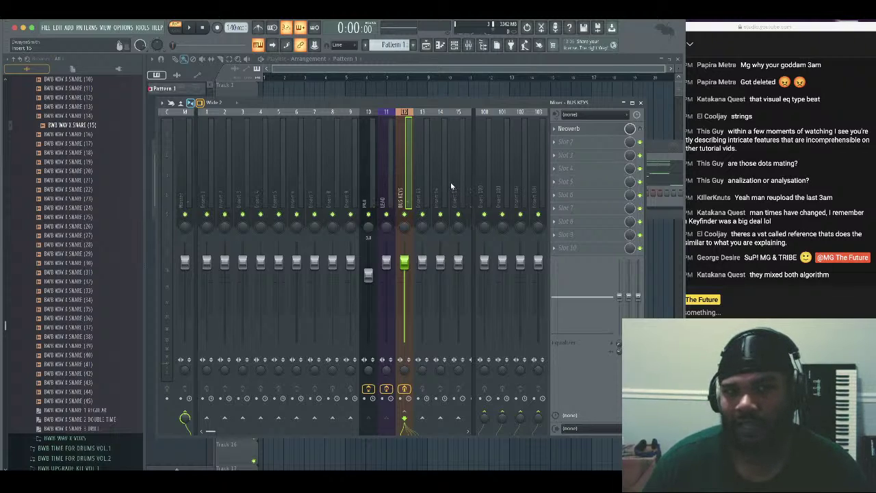
Re-enable Neoverb on BUS KEYS and Neutron 4 on LEAD and PAD, and listen to the pattern with the effects
key(space)
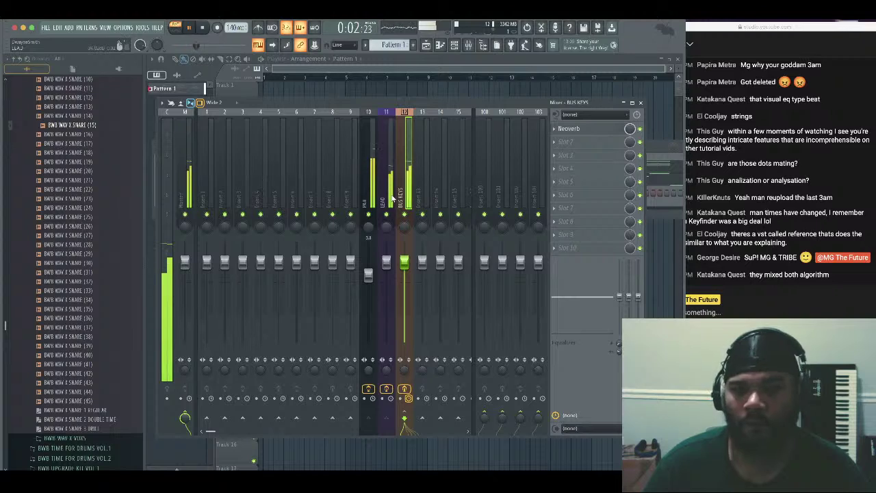
click(389, 198)
key(space)
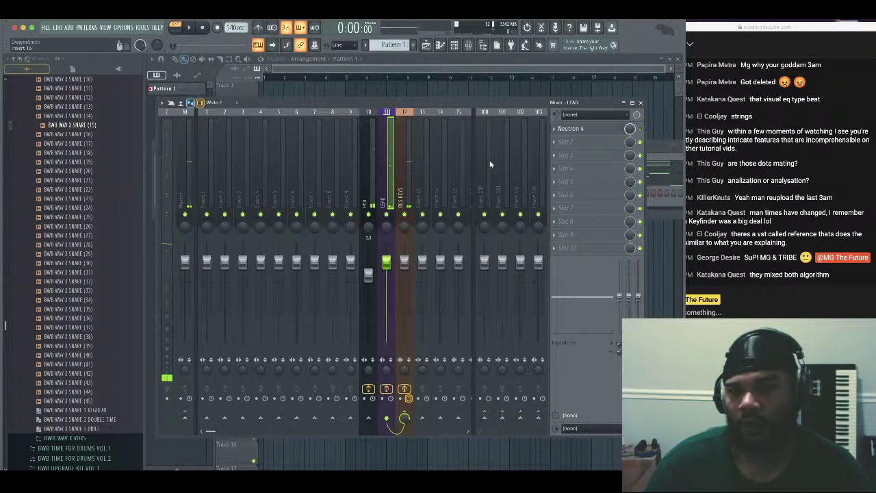
click(372, 200)
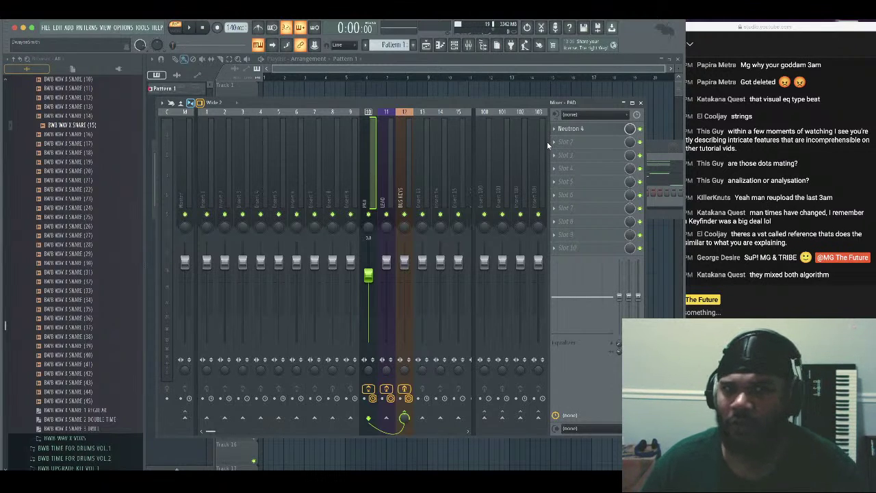
key(space)
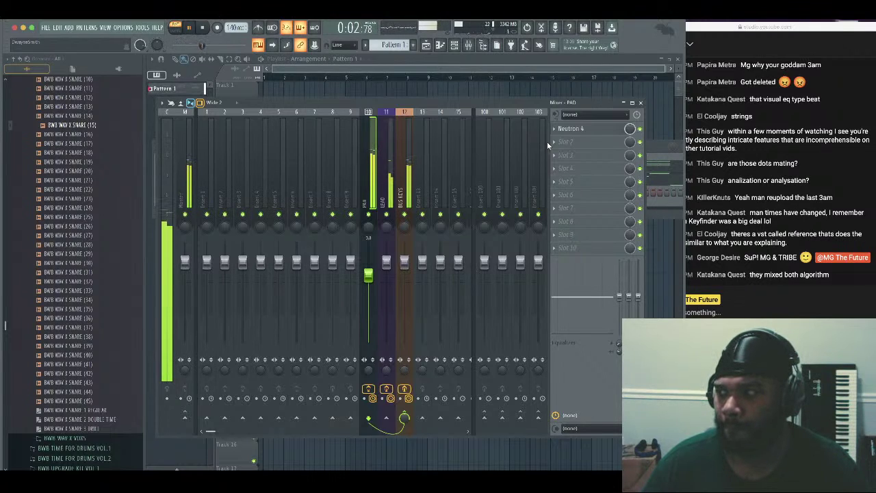
key(space)
Add HalfTime after Neoverb on BUS KEYS with a 1/2 loop and Smooth at FX 150 ms, audition it and close the mixer
click(407, 200)
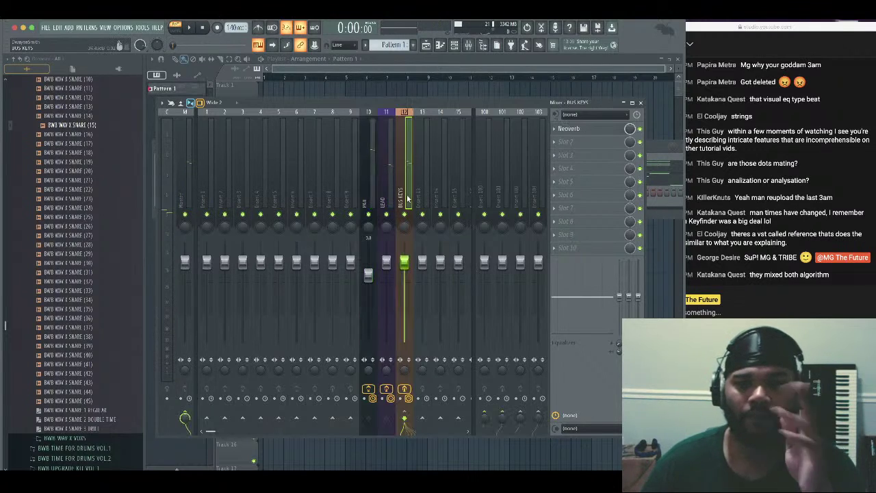
click(554, 143)
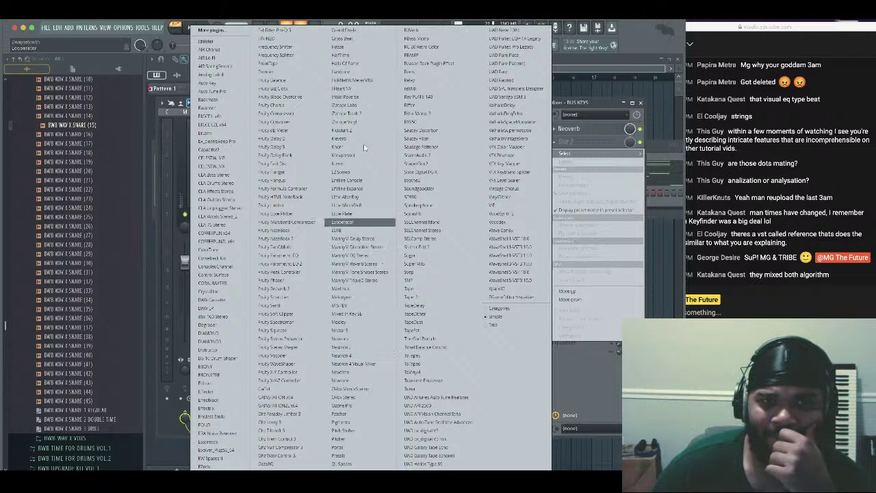
click(356, 55)
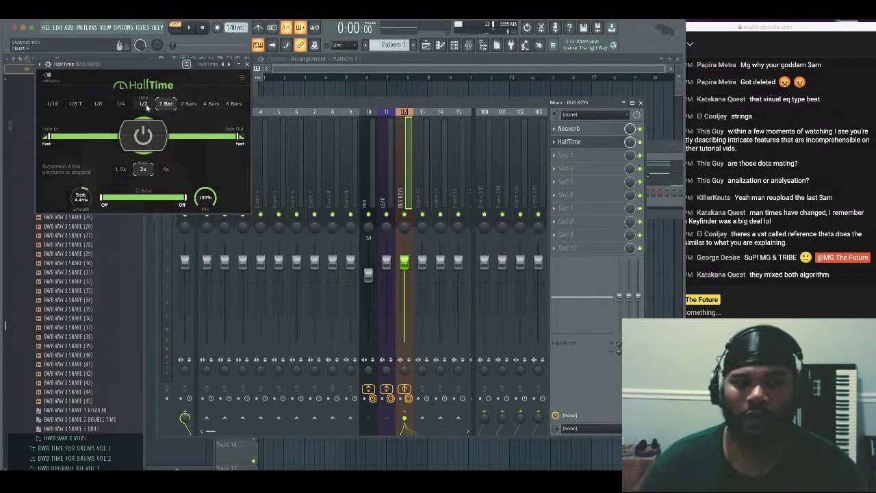
click(143, 104)
key(space)
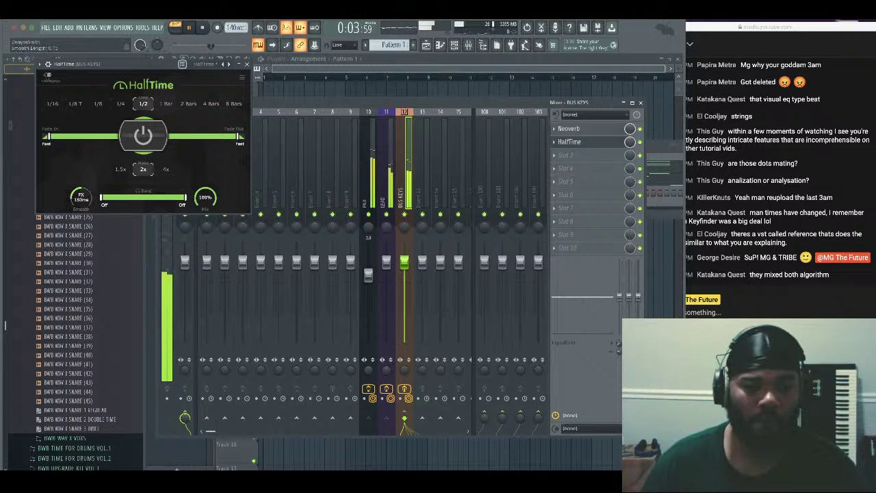
click(247, 65)
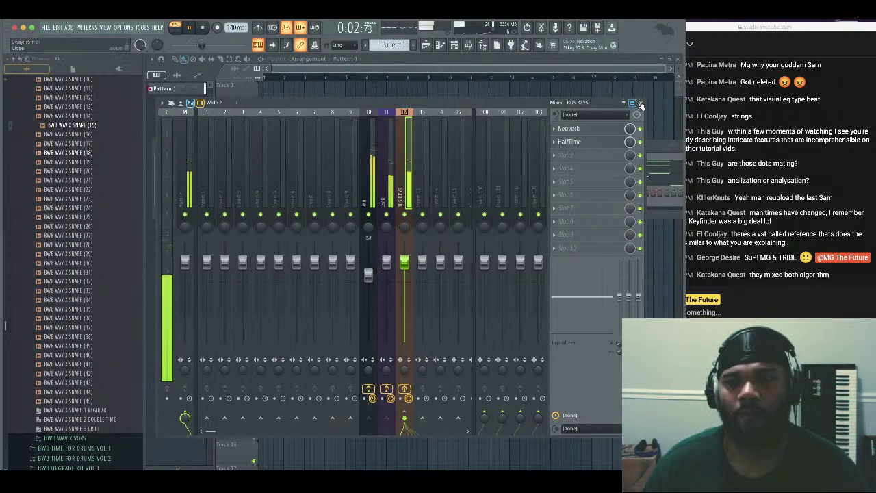
click(641, 103)
key(space)
Load BWB WAV X RIM (29) from the BWB WAV X RIMS folder into the empty Sampler channel
scroll(110, 183, up, 6)
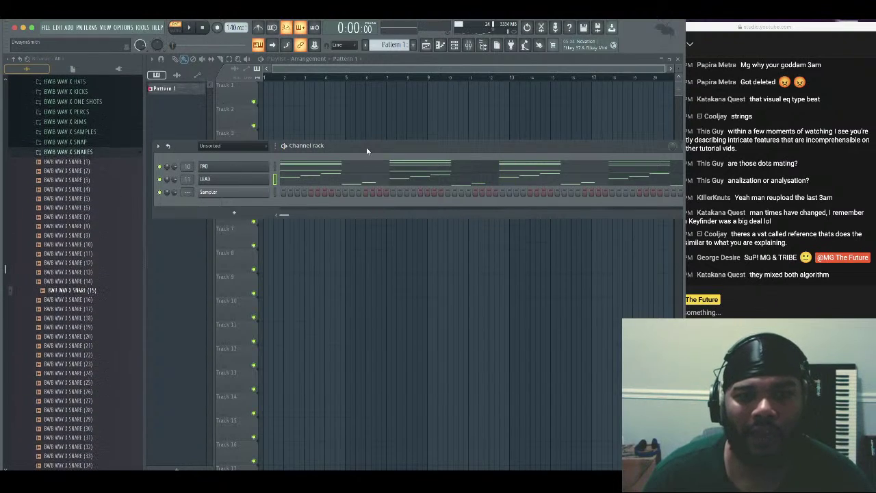
drag(369, 148, 317, 149)
scroll(117, 194, up, 2)
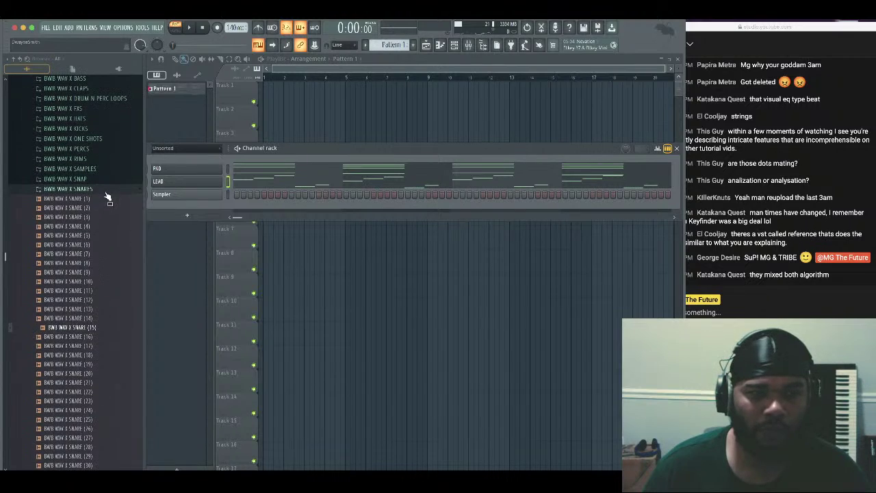
click(107, 193)
click(100, 160)
scroll(106, 232, down, 6)
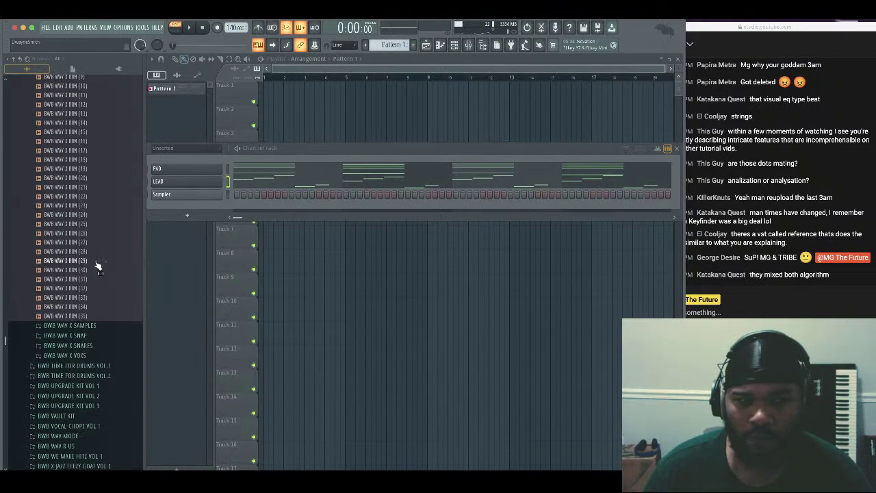
click(94, 263)
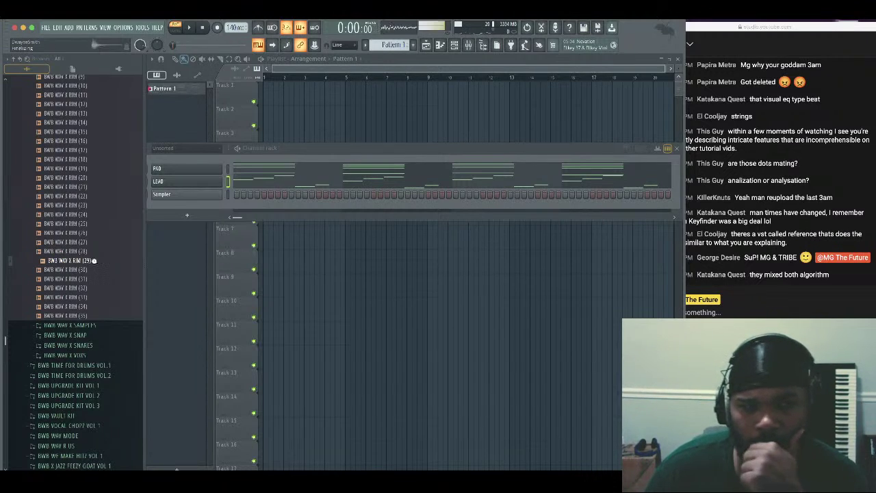
drag(95, 267, 173, 198)
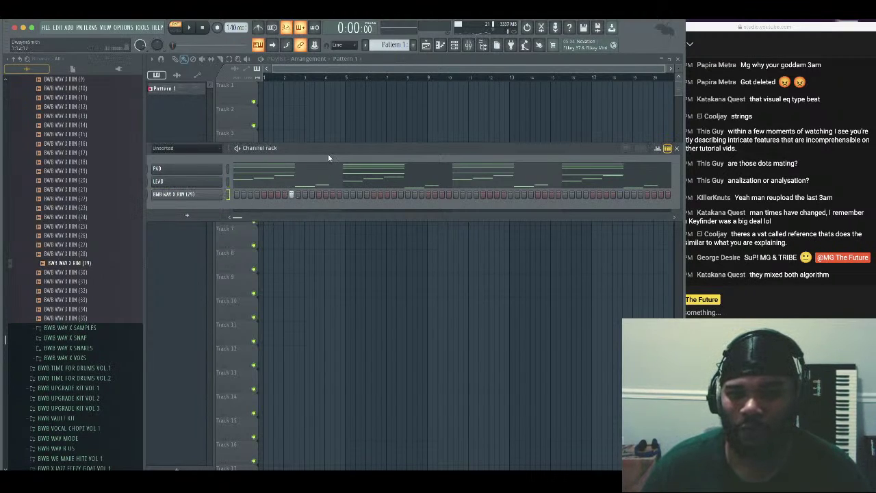
Program rim hits on step 9 of all four bars, step 15 of bars 1, 3 and 4, and step 3 of bars 2 and 4
drag(329, 158, 299, 170)
click(370, 207)
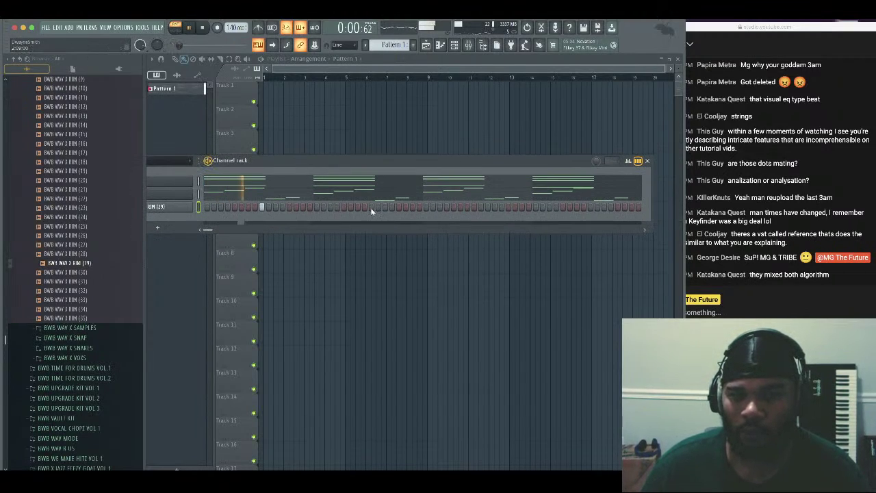
click(479, 206)
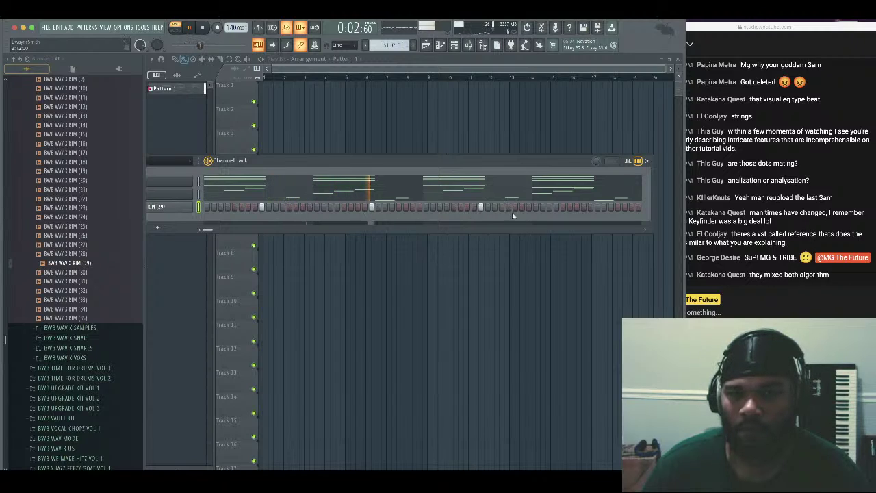
click(593, 207)
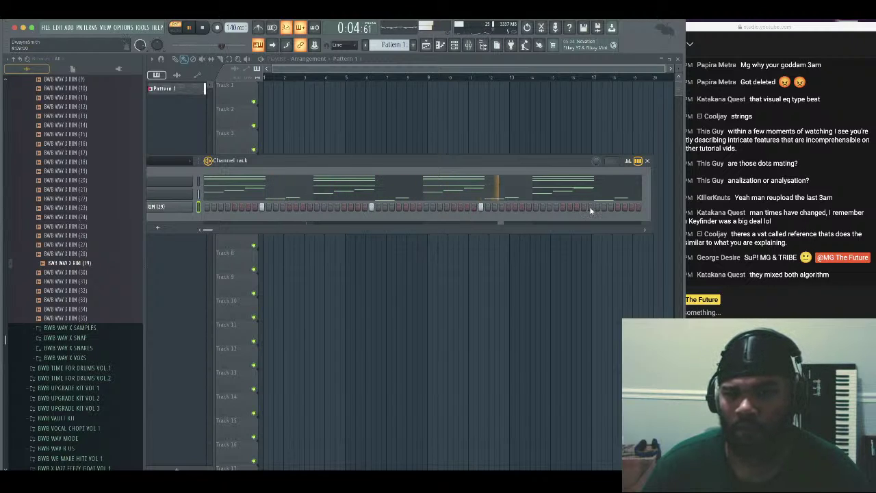
click(303, 206)
click(331, 207)
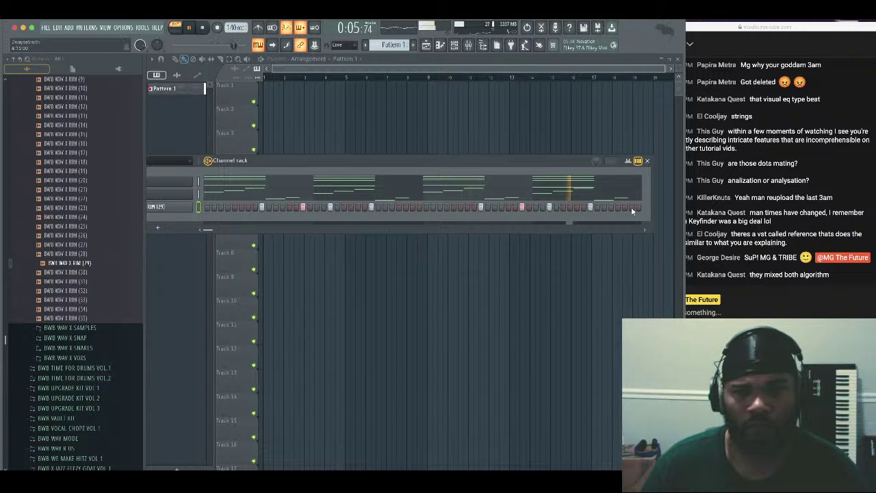
Stop playback and add BWB WAV X HAT (7) from the BWB WAV X HI HATS folder as a new channel
scroll(108, 167, up, 7)
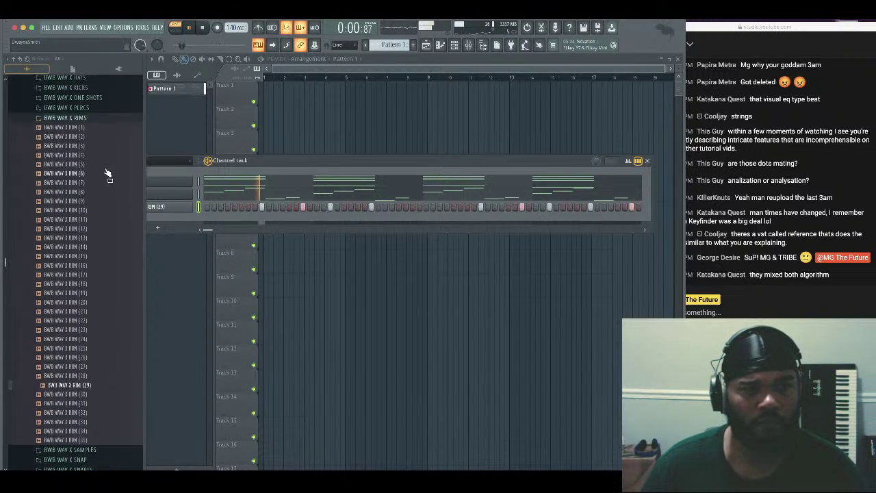
scroll(111, 172, down, 1)
key(space)
click(100, 180)
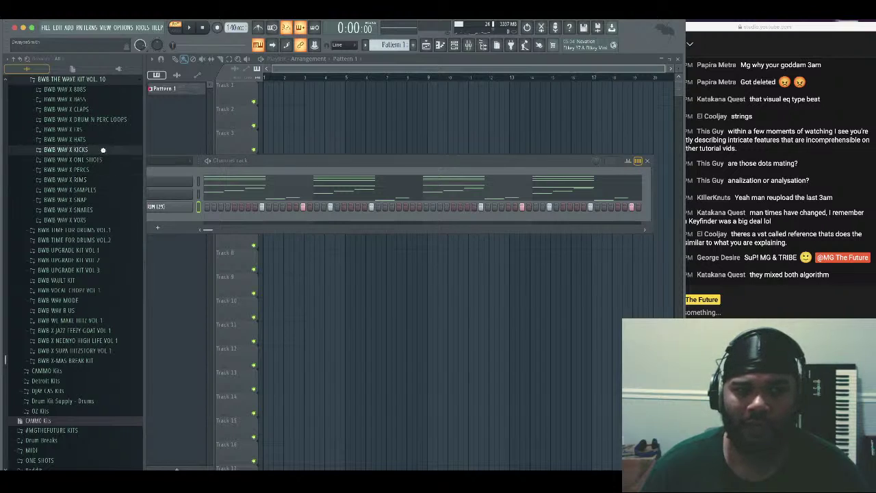
double_click(103, 150)
click(102, 140)
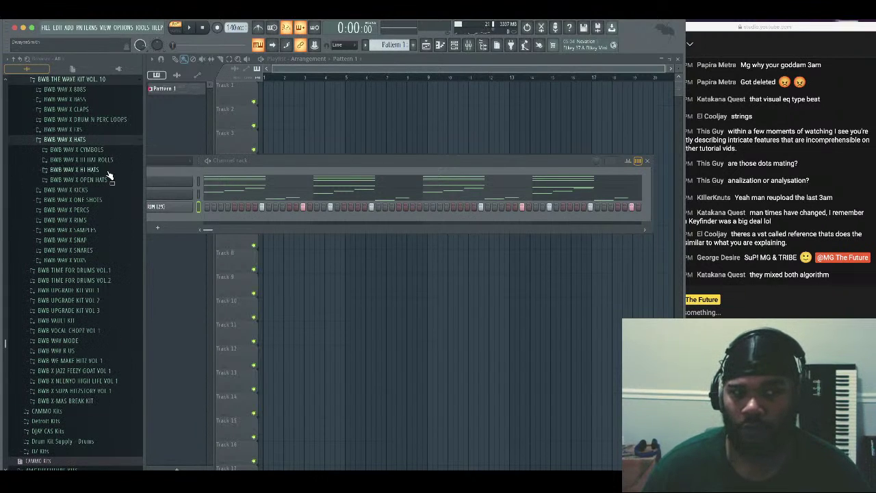
click(107, 171)
key(Down)
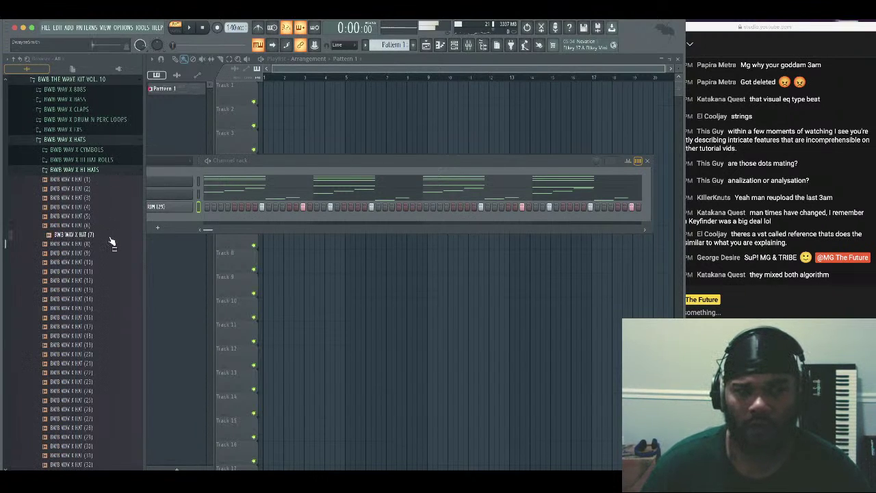
drag(162, 226, 160, 221)
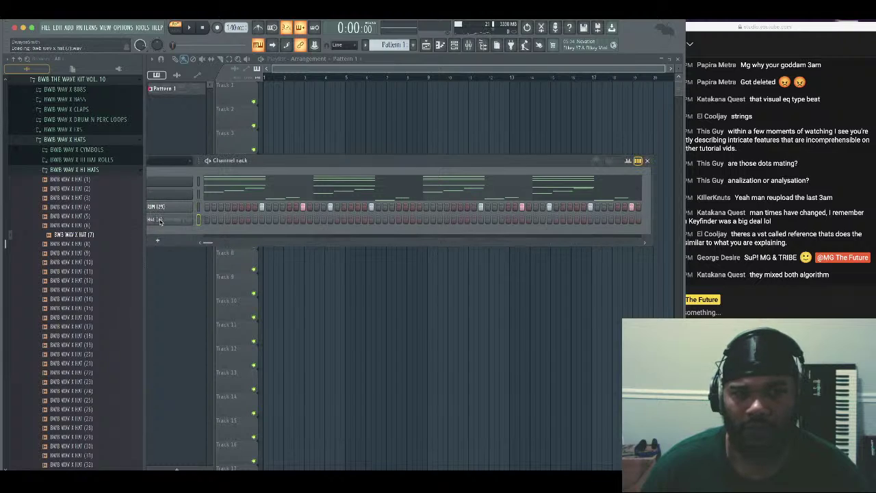
Replace the hat sample with BWB WAV X HAT (14), fill its channel on every 4 steps and play the pattern
scroll(99, 301, down, 1)
click(99, 289)
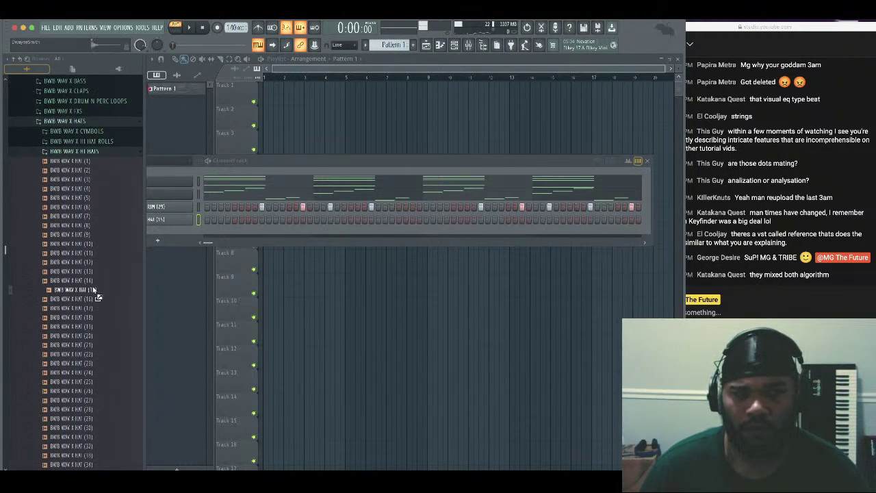
key(Up)
right_click(155, 226)
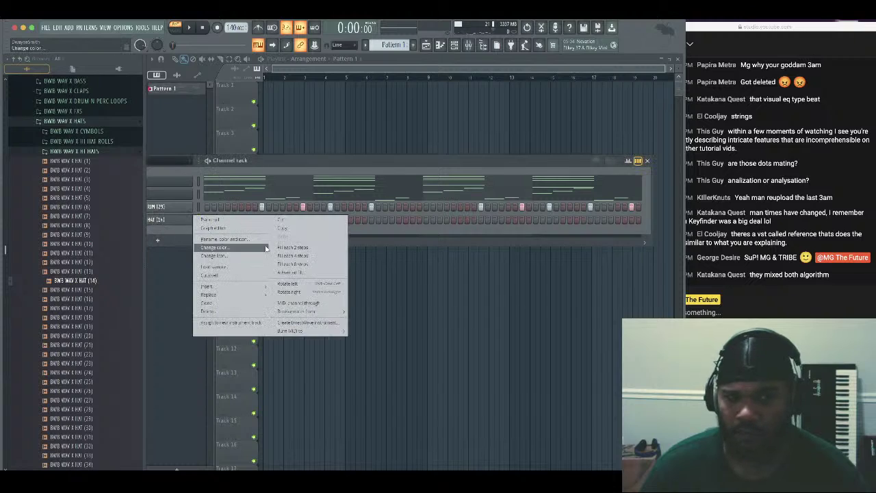
click(283, 255)
key(space)
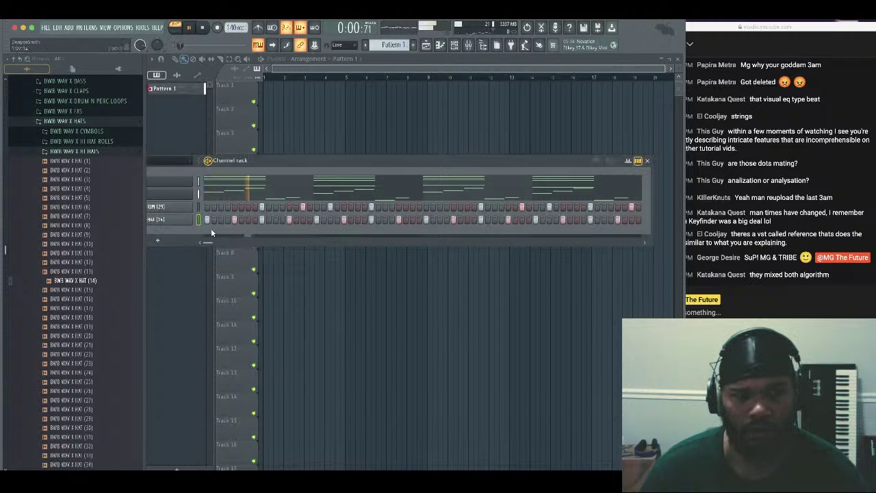
Leave the hat samples and open the BWB WAV X 808 folder inside BWB WAV X 808S
click(104, 151)
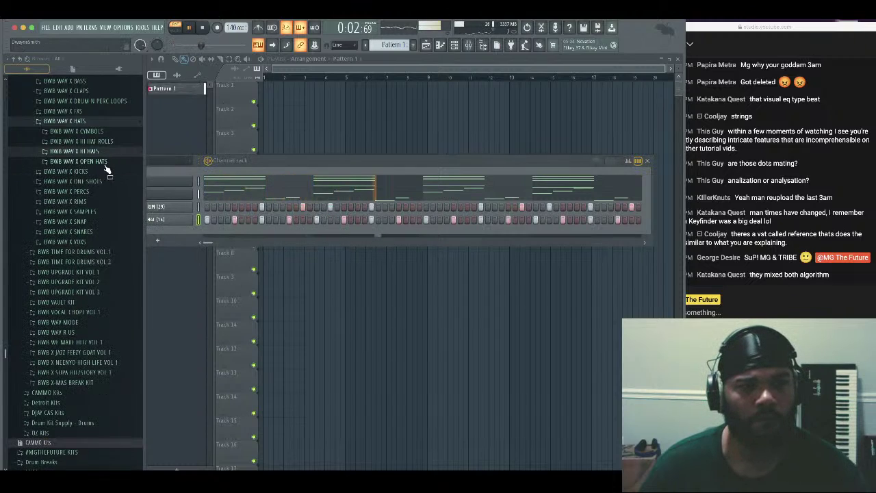
click(97, 125)
scroll(97, 136, up, 3)
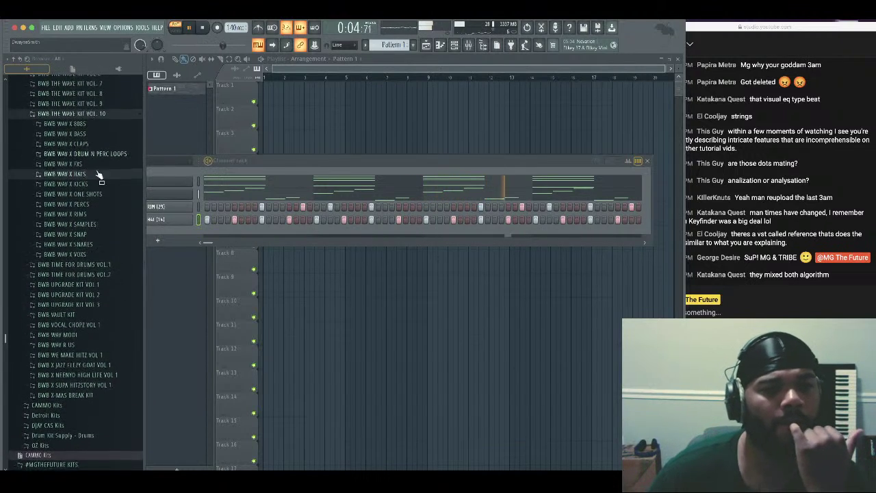
click(97, 130)
click(98, 136)
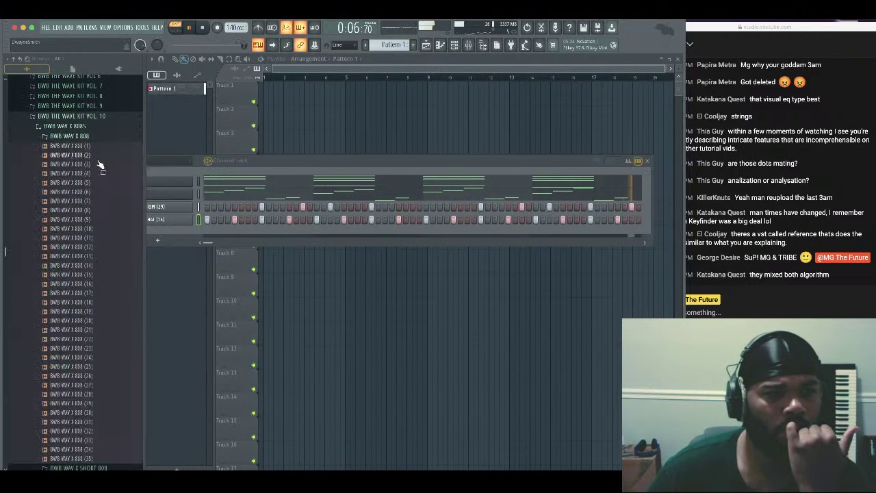
Audition several BWB WAV X 808 samples and add BWB WAV X 808 (4) as a new channel with its settings open
click(101, 165)
click(107, 283)
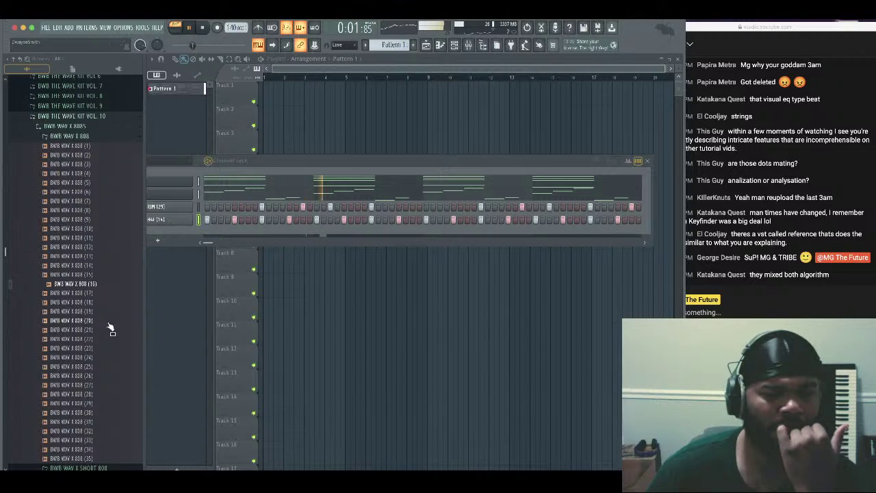
click(107, 329)
click(116, 412)
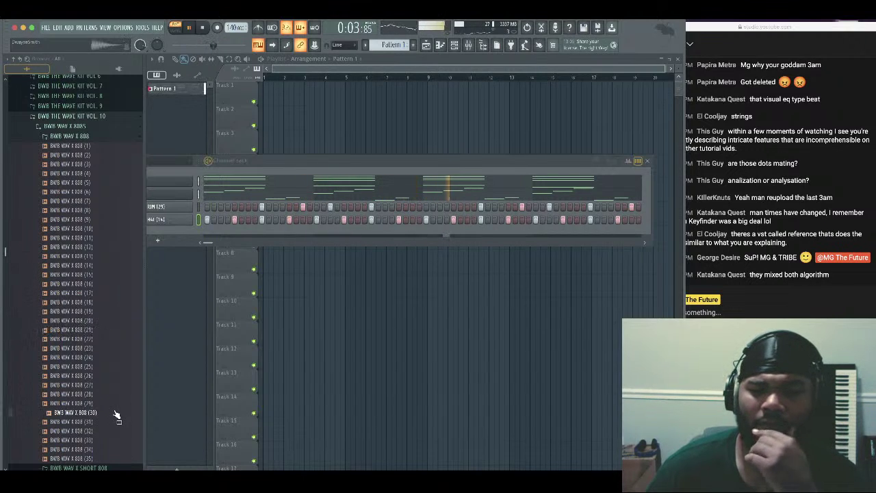
click(115, 440)
click(111, 450)
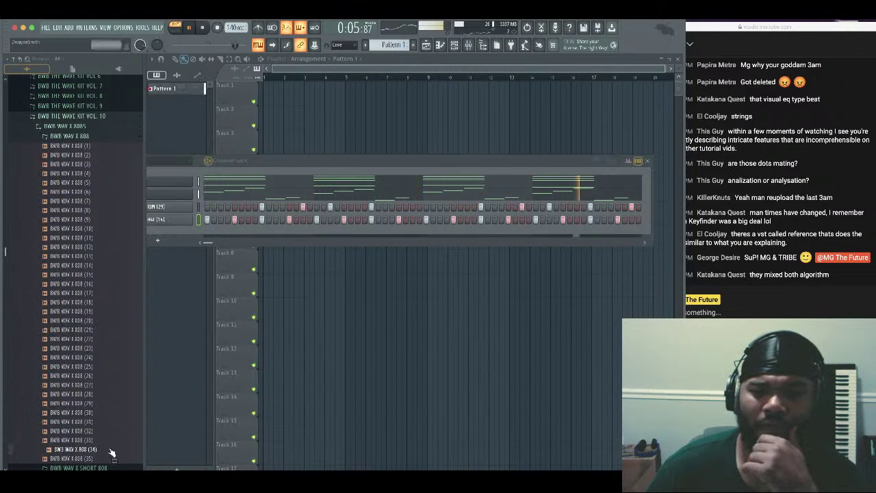
click(120, 247)
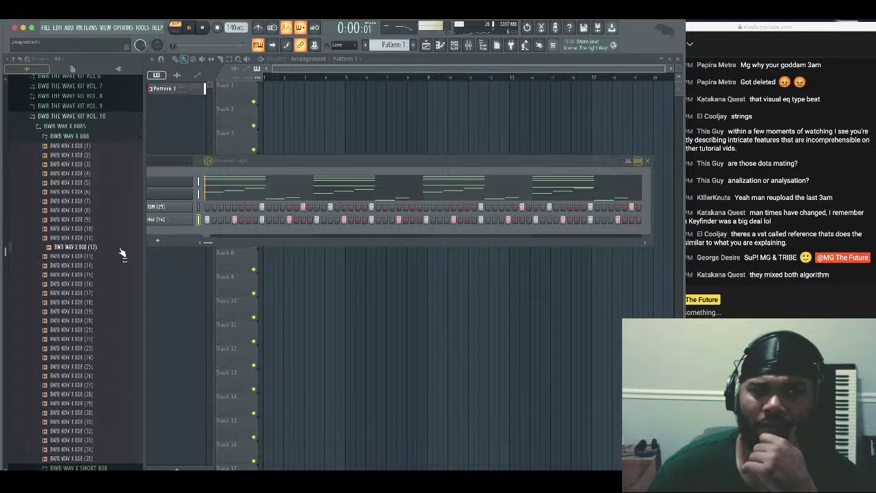
click(115, 211)
click(110, 175)
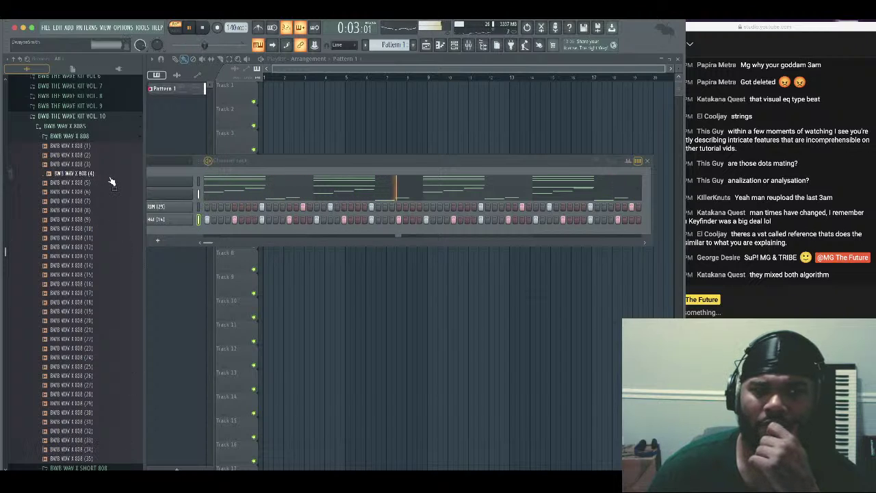
drag(111, 180, 169, 232)
click(170, 232)
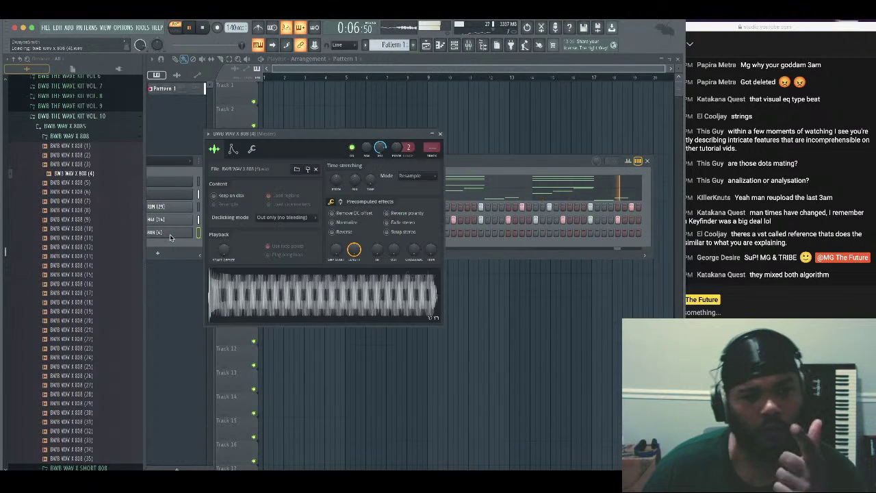
Examine the 808 sample's pitch in the Newtone pitch corrector and close it
right_click(333, 283)
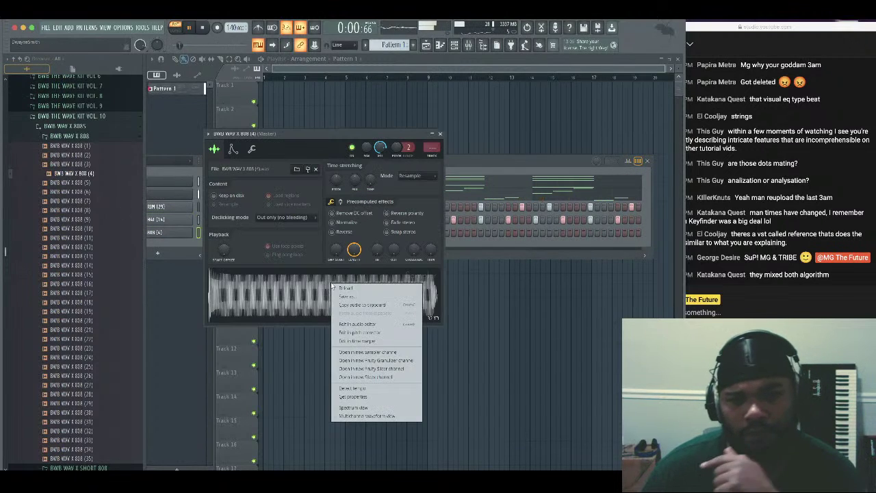
click(386, 332)
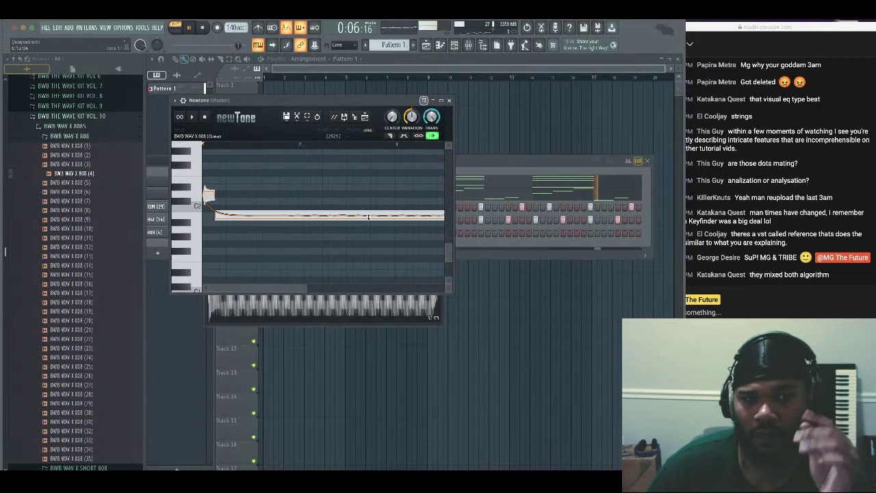
click(448, 101)
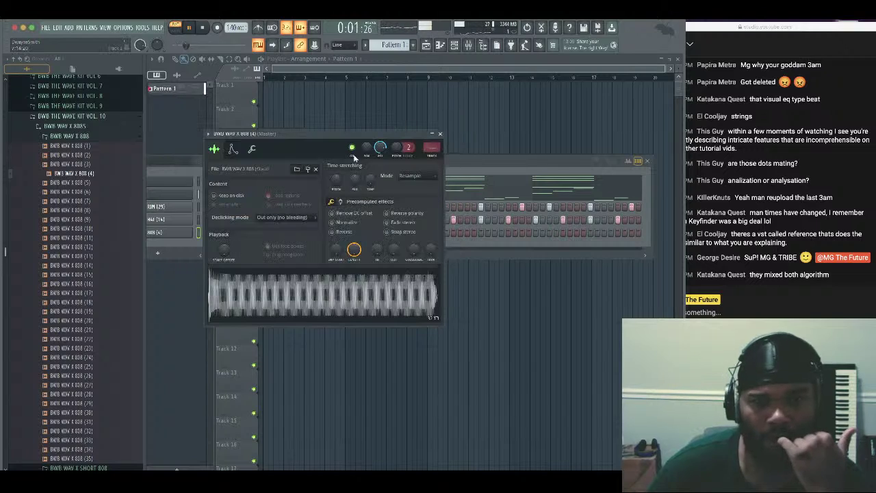
Enable the 808's volume envelope with no attack, 100% hold and 0% sustain, and set its root note to B4
click(233, 149)
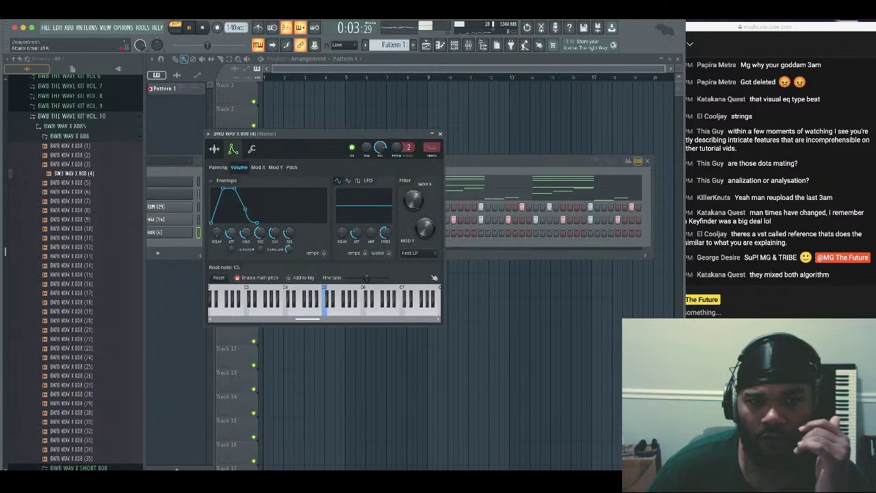
drag(231, 233, 248, 211)
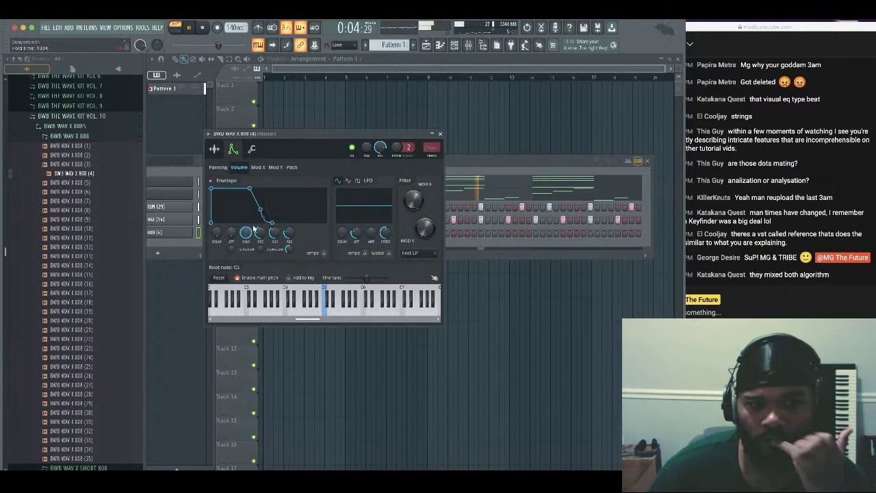
click(318, 291)
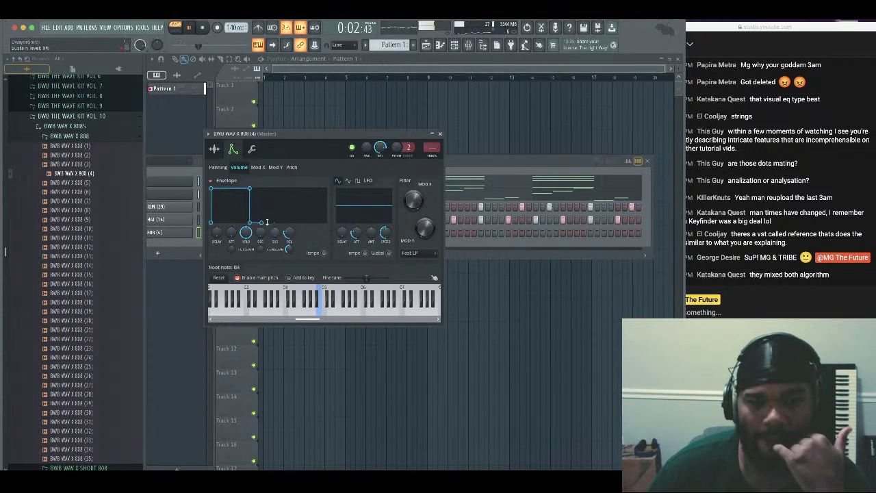
click(440, 132)
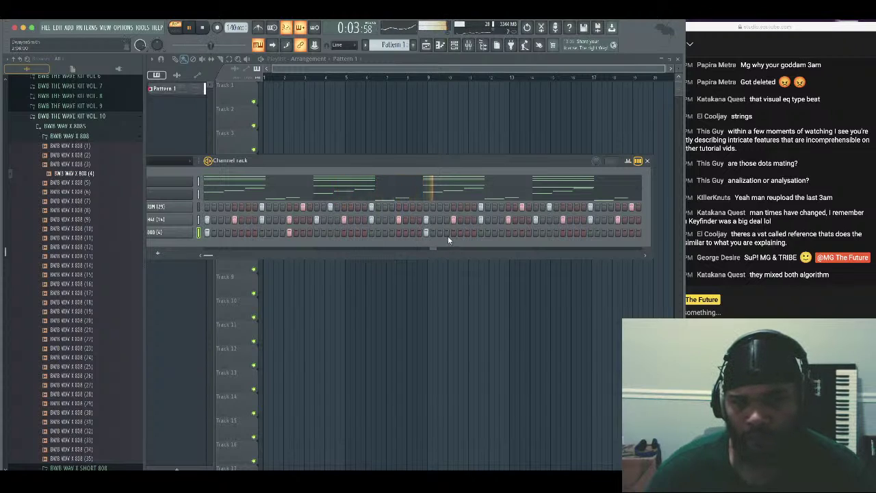
Program 808 hits on steps 1 and 13 of bar 1 and steps 1, 5 and 13 of bar 3, and stop playback
click(508, 234)
key(space)
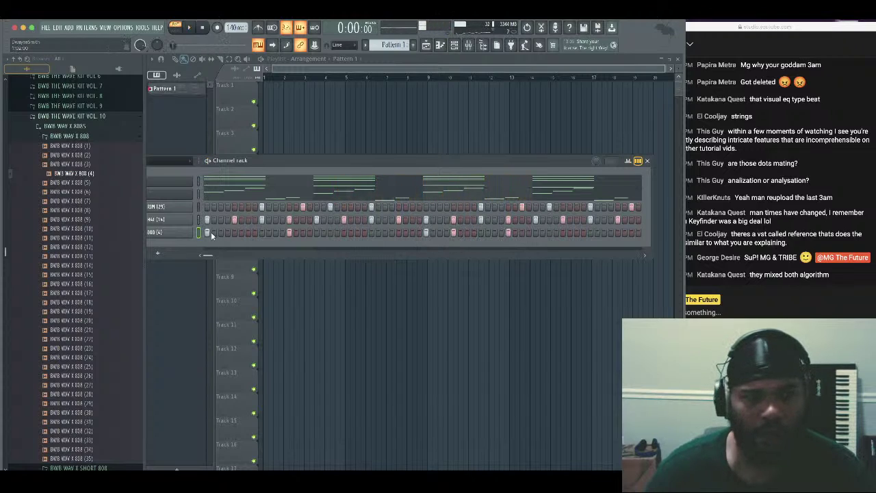
Open the 808 channel in the piano roll and move all five notes down to A4
drag(297, 164, 357, 165)
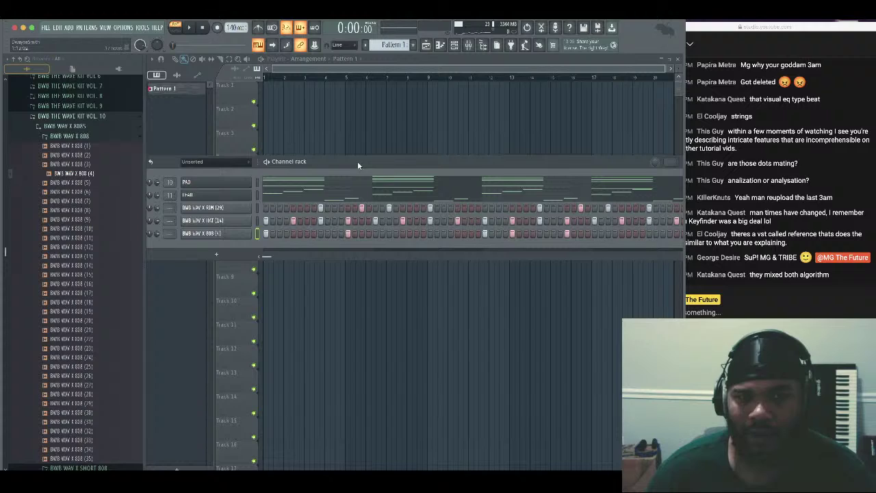
click(221, 233)
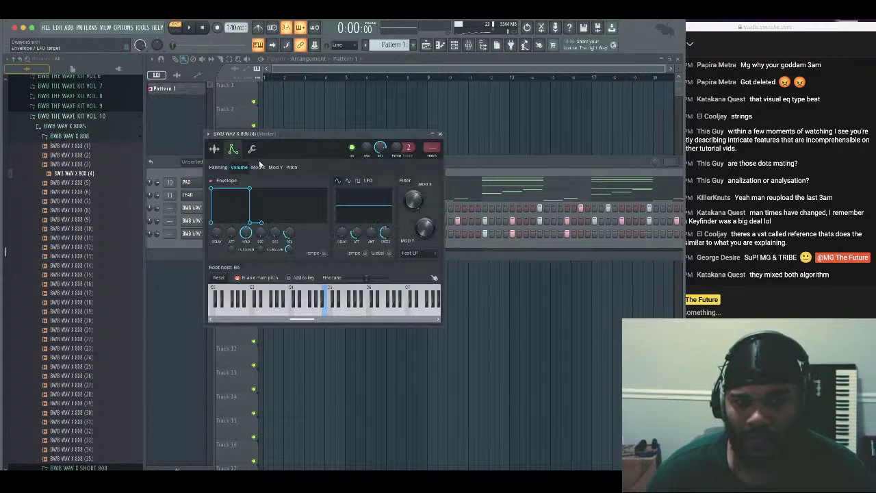
click(438, 136)
right_click(247, 234)
click(264, 238)
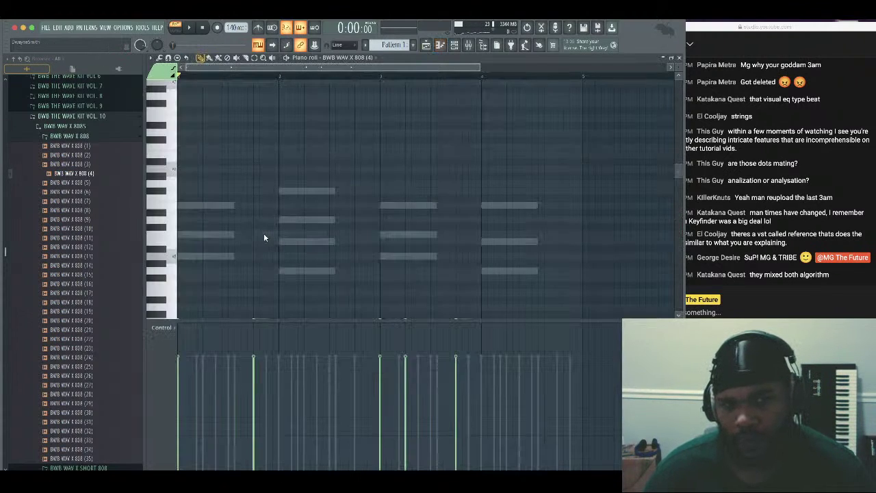
scroll(264, 238, down, 3)
drag(491, 234, 177, 290)
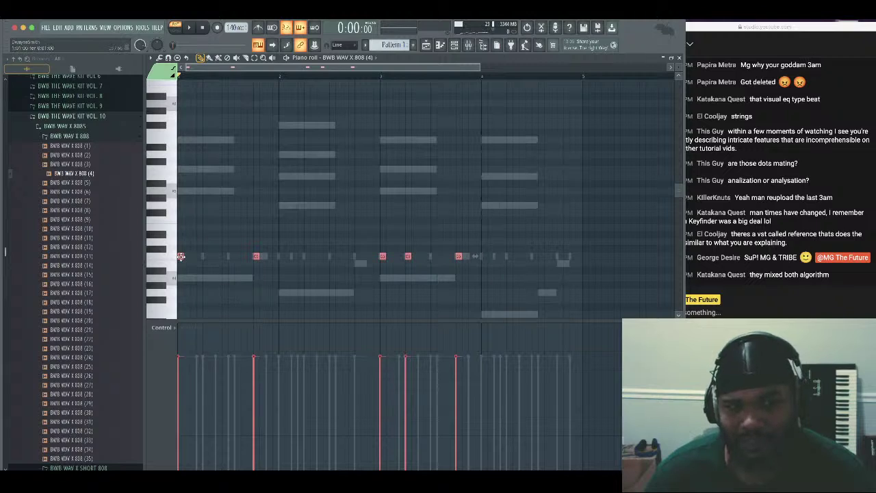
scroll(253, 248, down, 1)
right_click(323, 231)
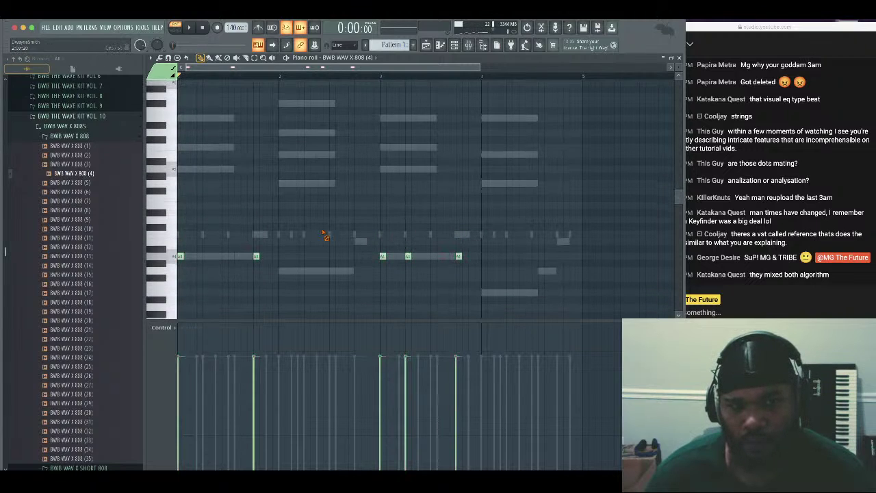
Raise the second 808 note of bar 1 to C6
scroll(484, 243, down, 2)
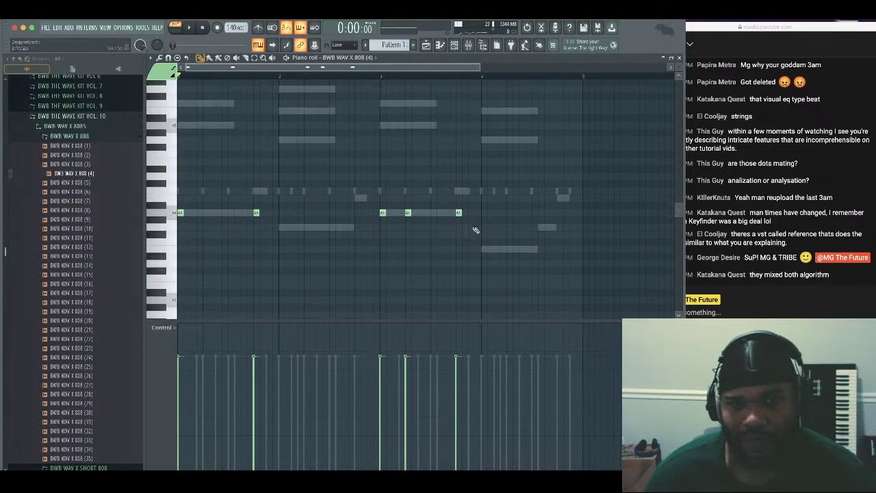
scroll(372, 223, up, 2)
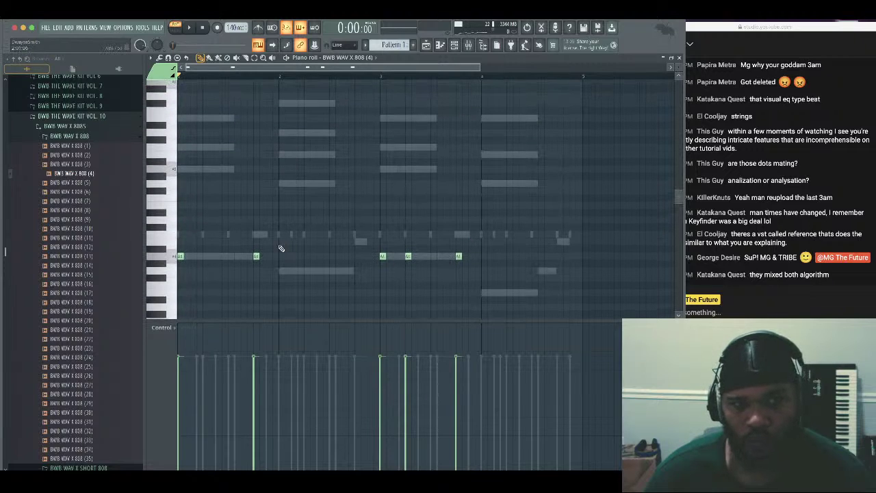
drag(269, 256, 251, 268)
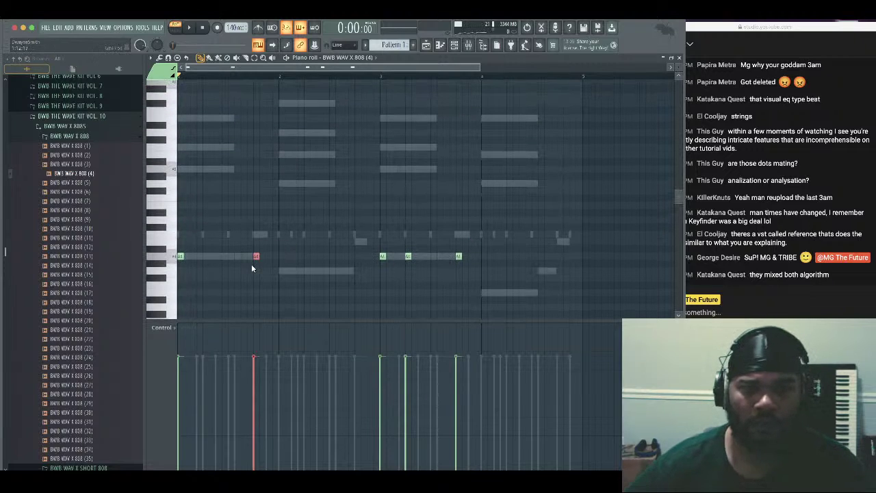
key(ctrl+Up)
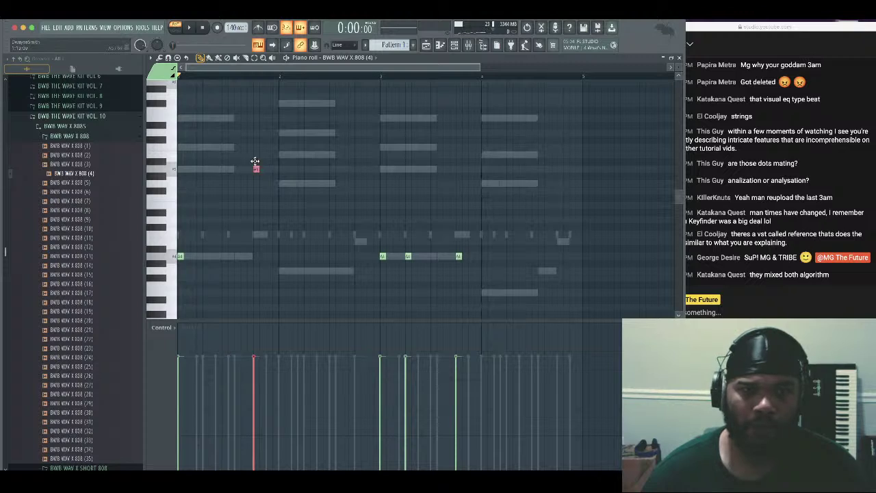
key(space)
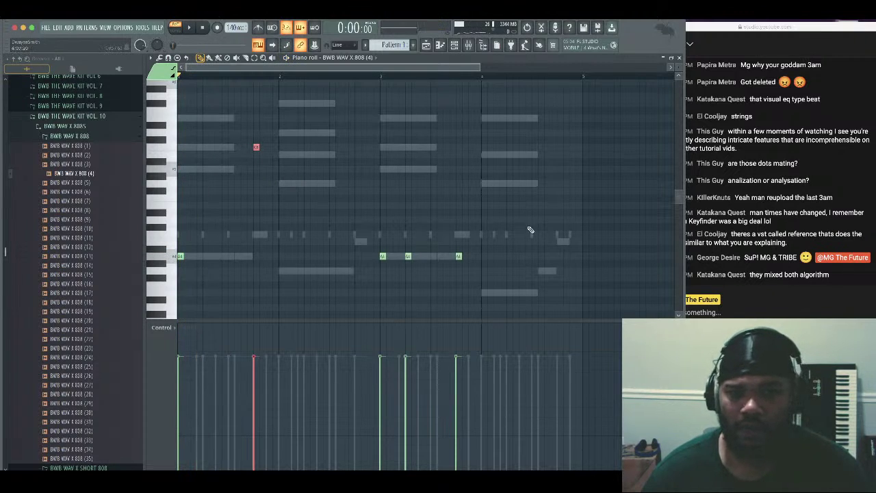
Transpose the four remaining A4 808 notes up one octave to A5 and play the pattern
drag(530, 229, 168, 292)
key(ctrl+Up)
key(space)
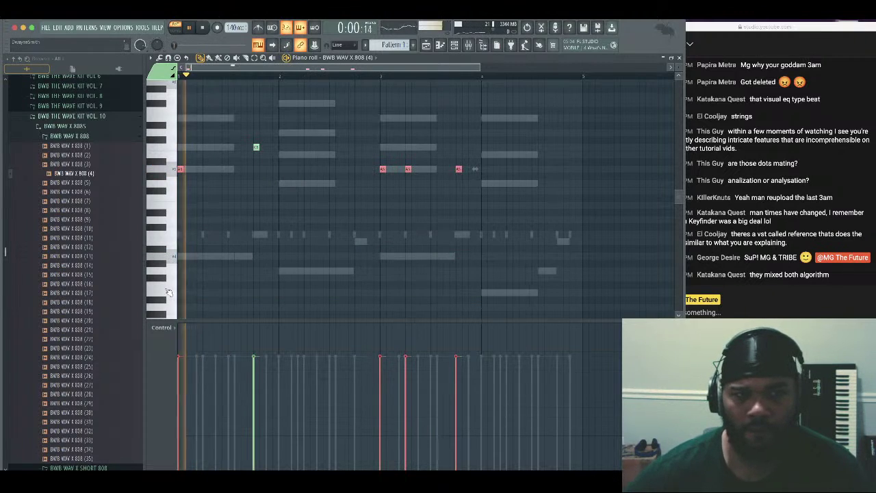
Lengthen the selected 808 notes to about two beats, trim the C note to end at bar 2, and audition the pattern
key(space)
key(space)
scroll(348, 216, up, 1)
scroll(347, 216, up, 1)
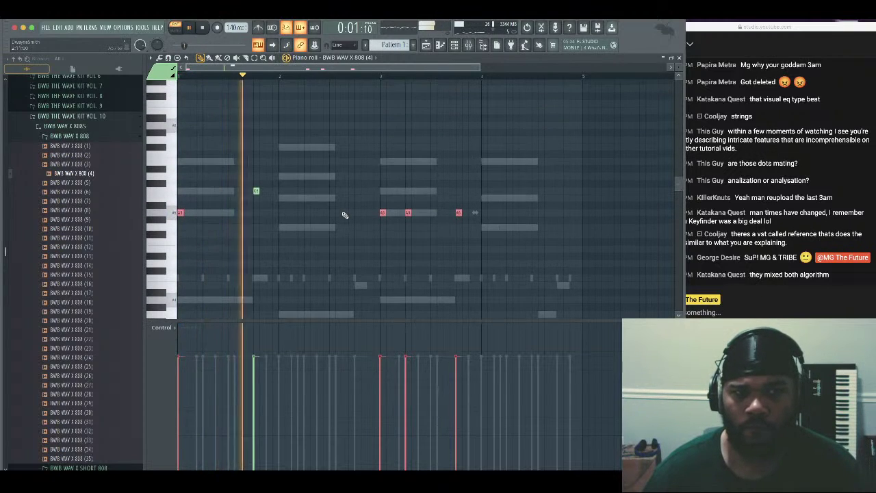
key(space)
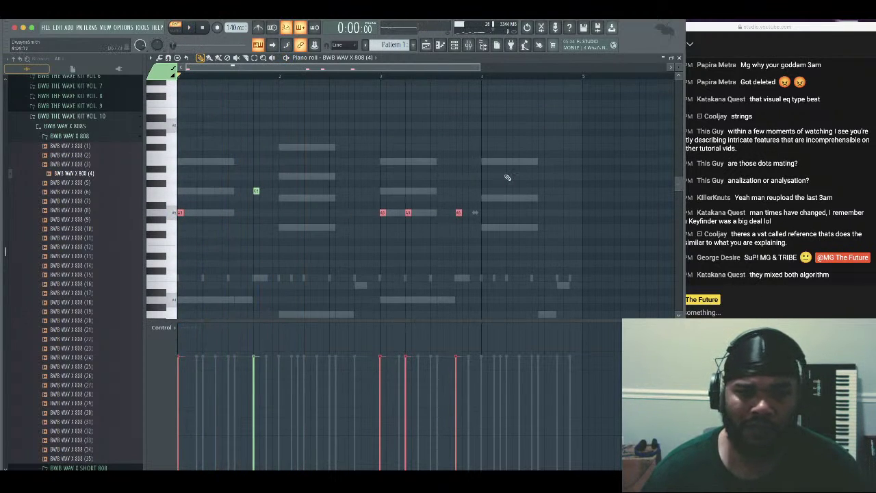
drag(507, 178, 228, 214)
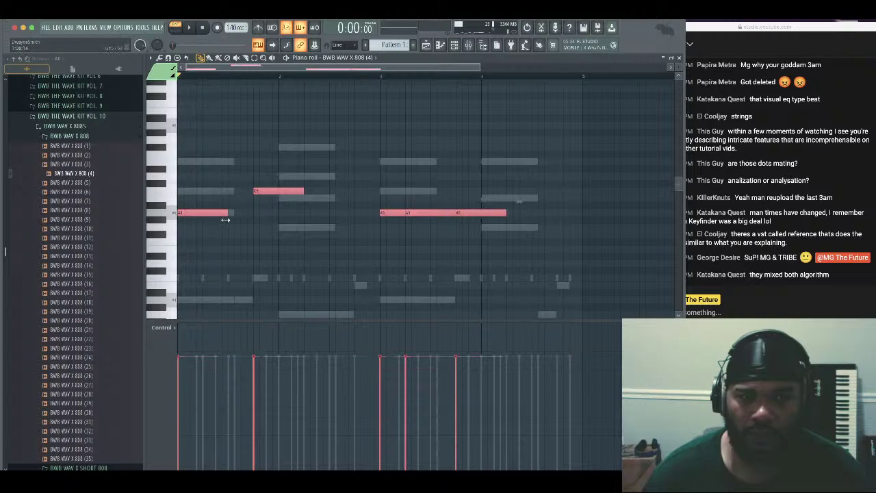
key(space)
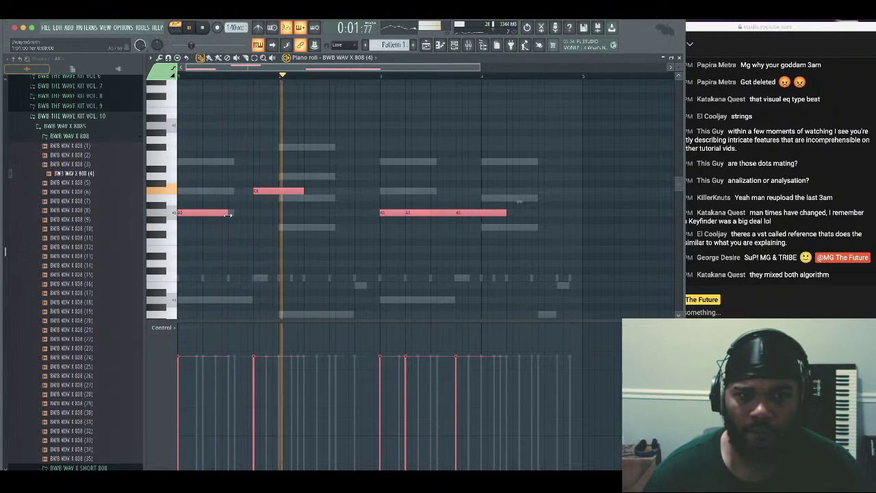
key(space)
click(307, 230)
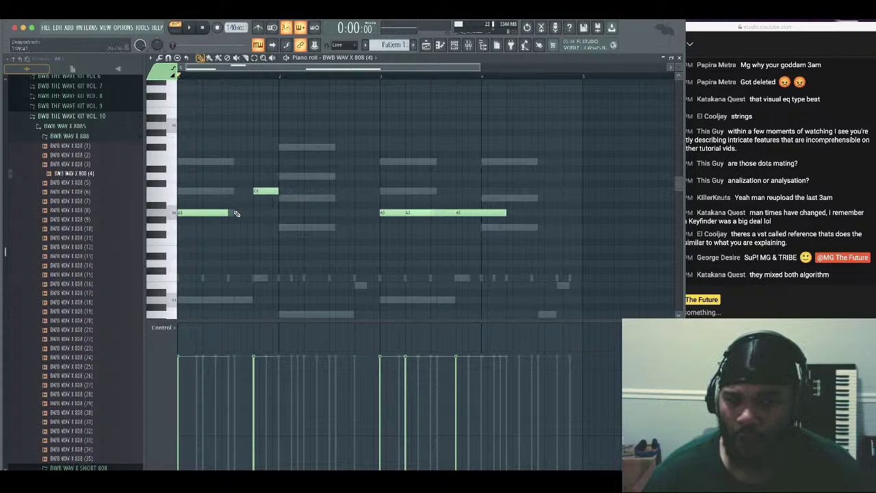
Add a one-beat G note at beat 3 of bar 2 in the 808 part and play the pattern
scroll(277, 213, down, 2)
click(333, 184)
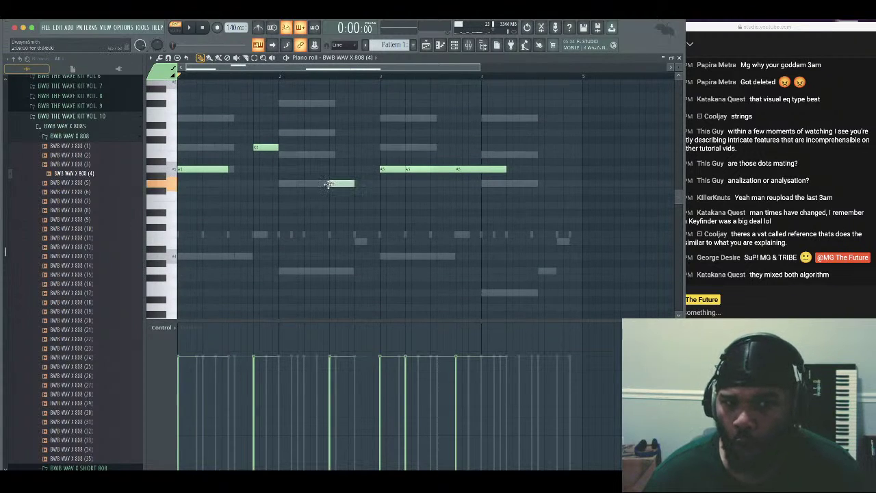
key(space)
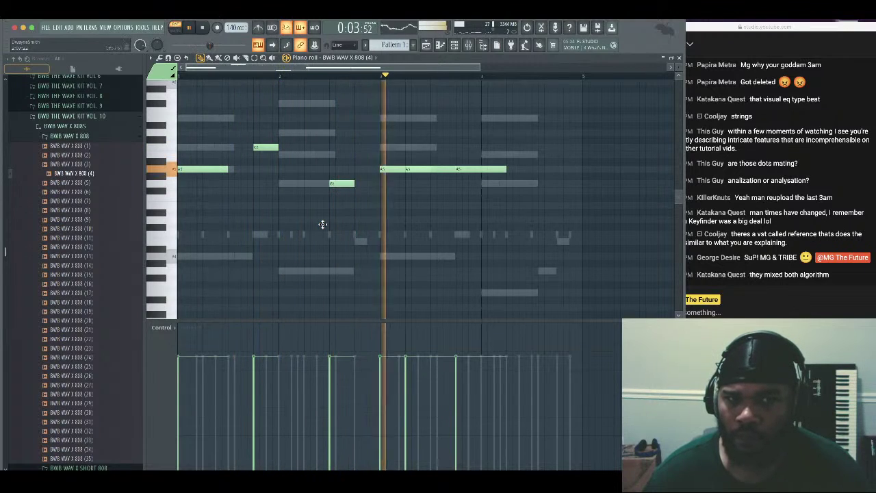
key(space)
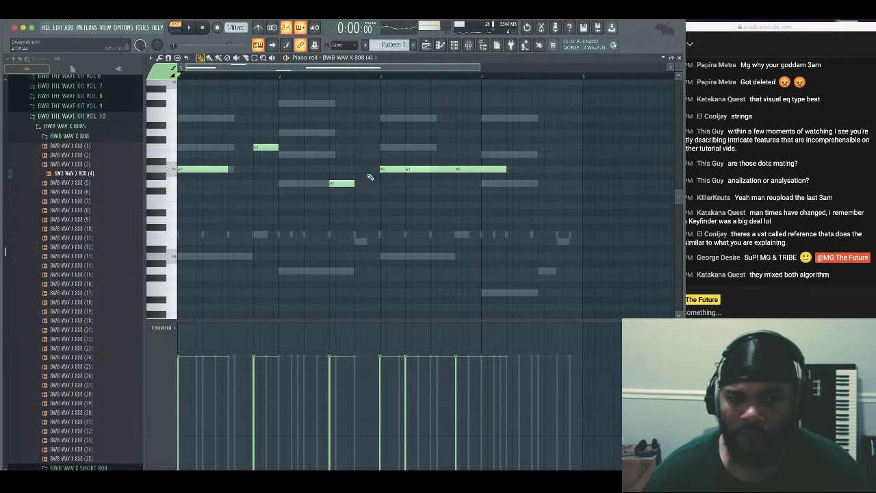
Delete the A and G notes from the 808 part
right_click(479, 169)
right_click(430, 169)
right_click(331, 183)
right_click(218, 169)
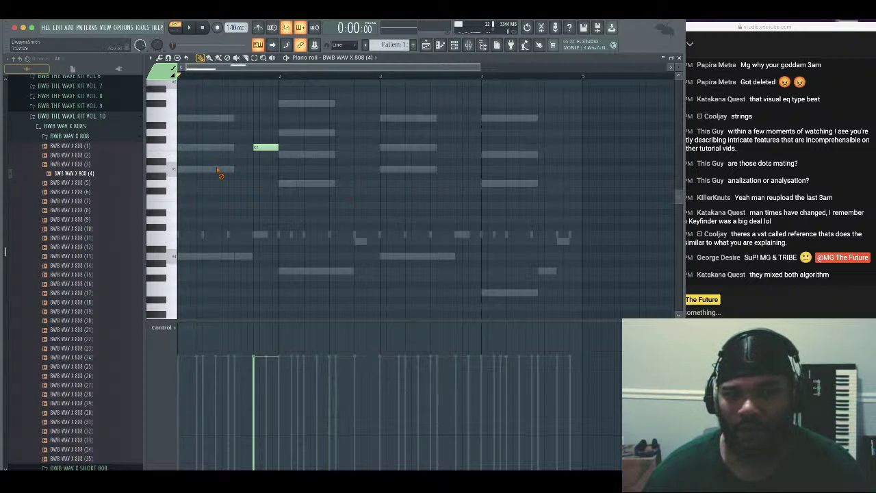
Close the 808 piano roll and start a new empty project
click(679, 58)
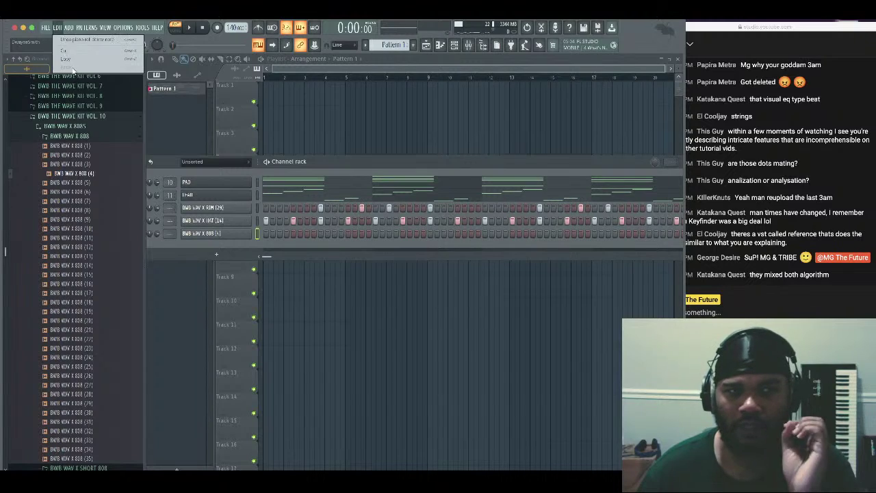
click(46, 27)
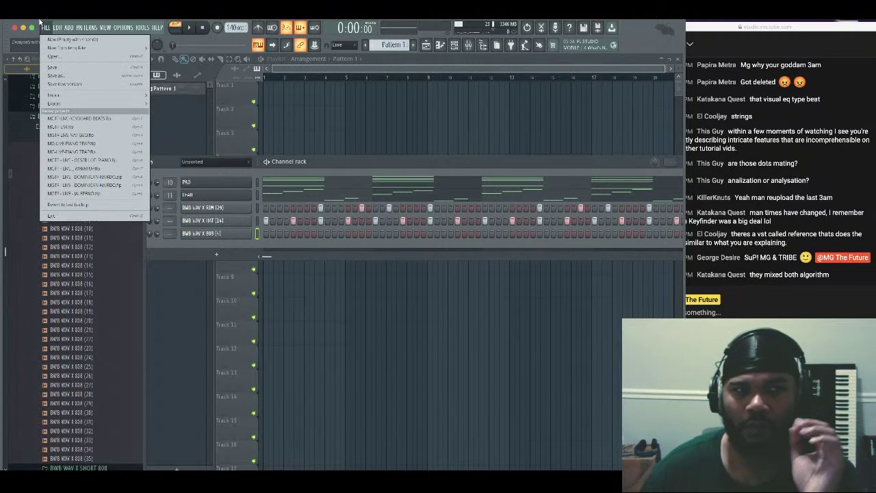
click(68, 39)
click(451, 275)
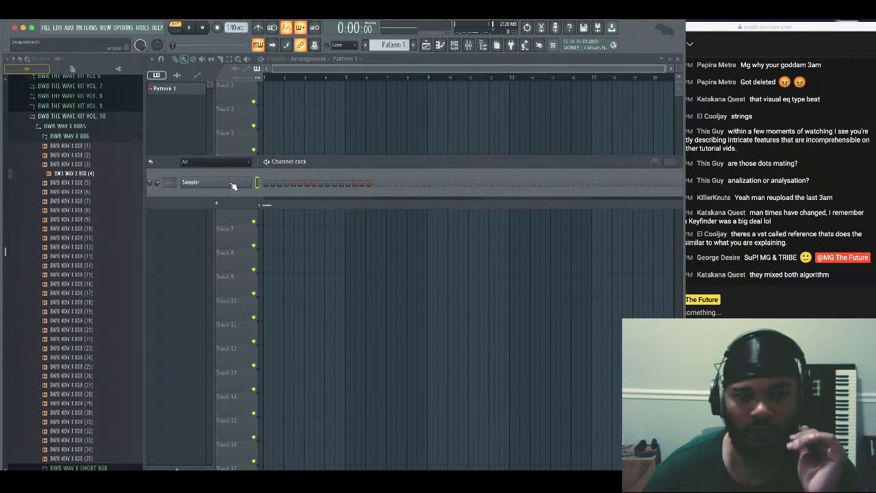
Insert the Play instrument as a new channel
right_click(232, 185)
mouse_move(274, 250)
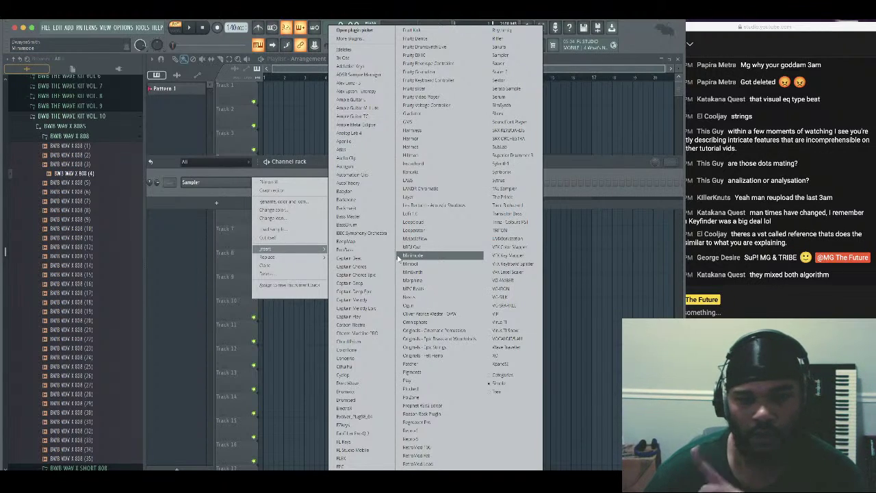
click(425, 382)
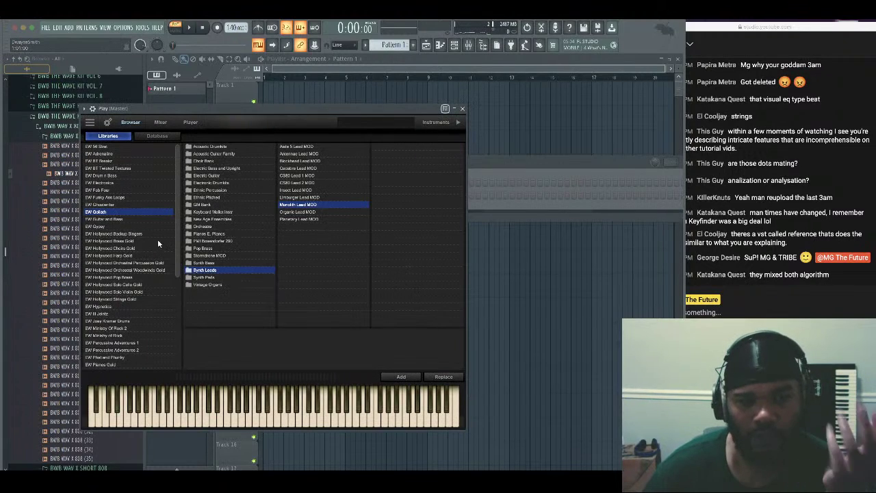
Load Koto Live 2 from the EW Ra library's Far East plucked Koto folder and close the instrument window
scroll(157, 239, down, 5)
click(125, 277)
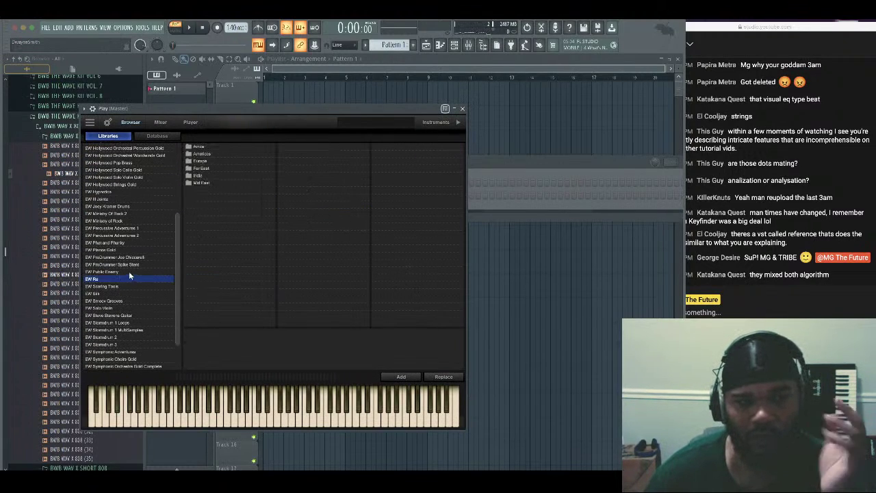
click(225, 167)
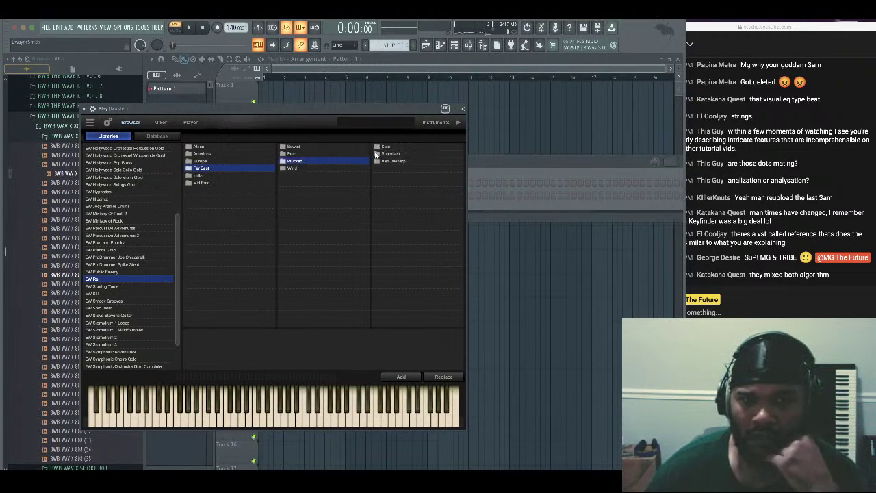
click(386, 148)
click(387, 168)
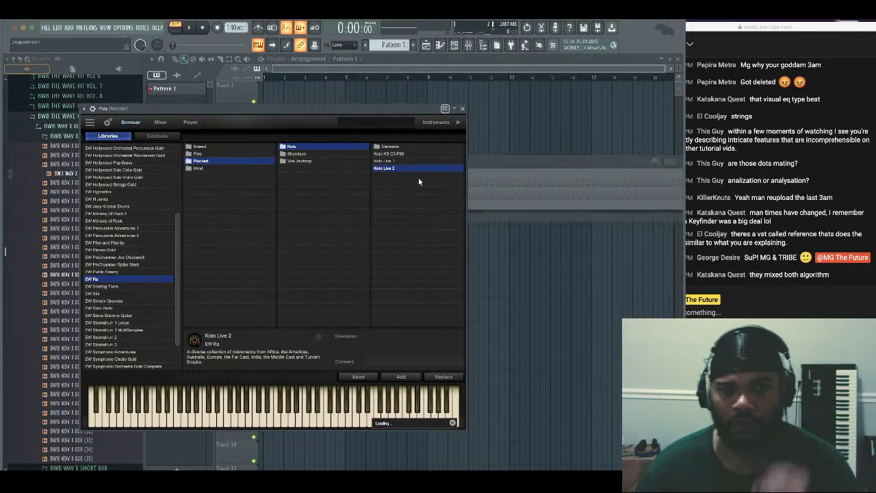
click(463, 109)
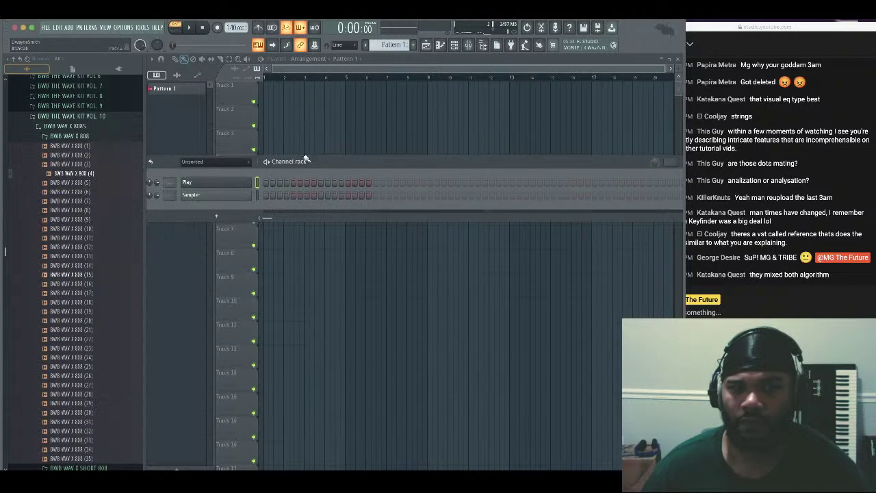
In the Play channel's piano roll, place an A4, C5, E5 and B5 chord 11 steps long at the start of bar 1
right_click(255, 183)
click(280, 185)
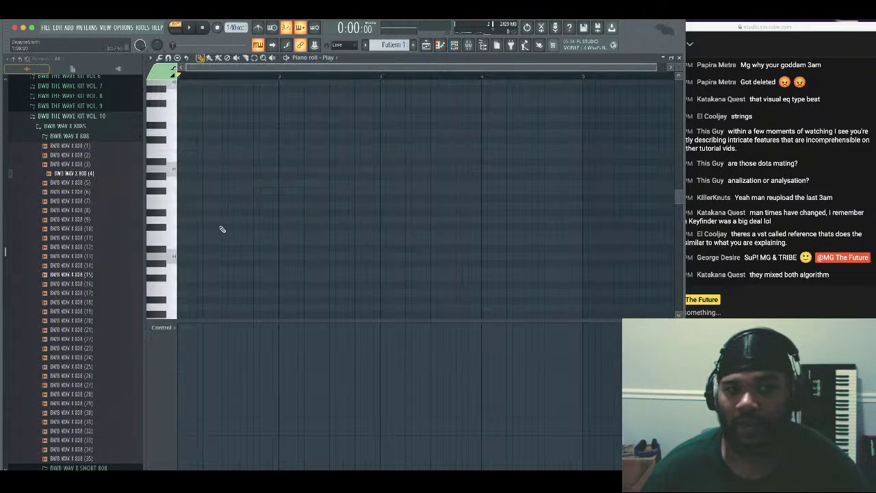
click(185, 257)
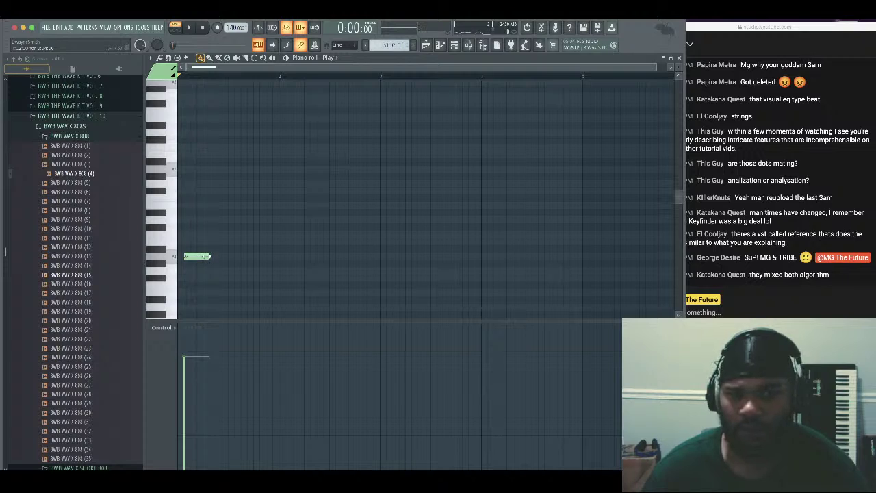
drag(244, 256, 185, 181)
scroll(216, 253, down, 1)
click(197, 213)
click(193, 185)
click(193, 162)
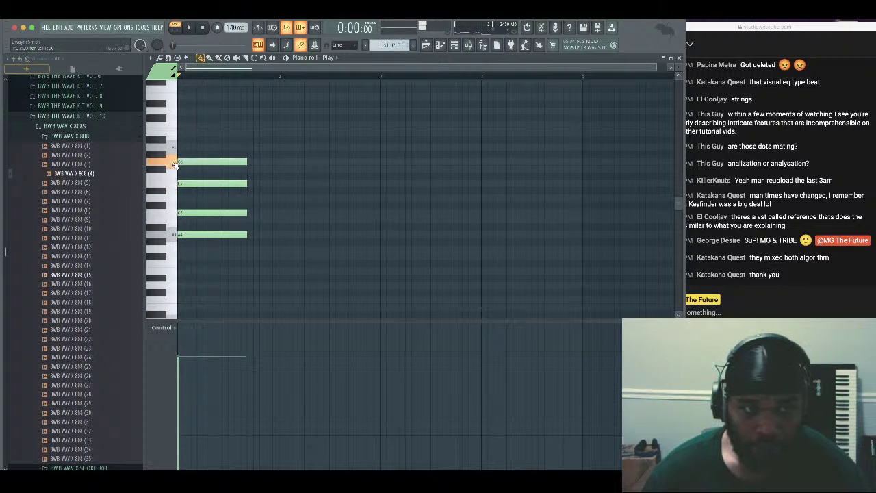
click(193, 134)
drag(193, 134, 185, 133)
right_click(200, 160)
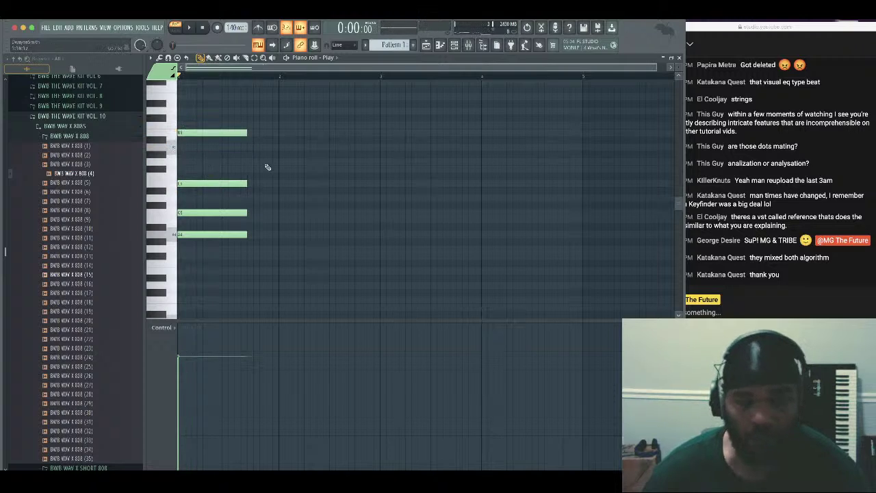
Add a G4, B4, D5 and F#5 chord 11 steps long at the start of bar 2
scroll(270, 198, down, 2)
click(279, 227)
scroll(288, 230, up, 2)
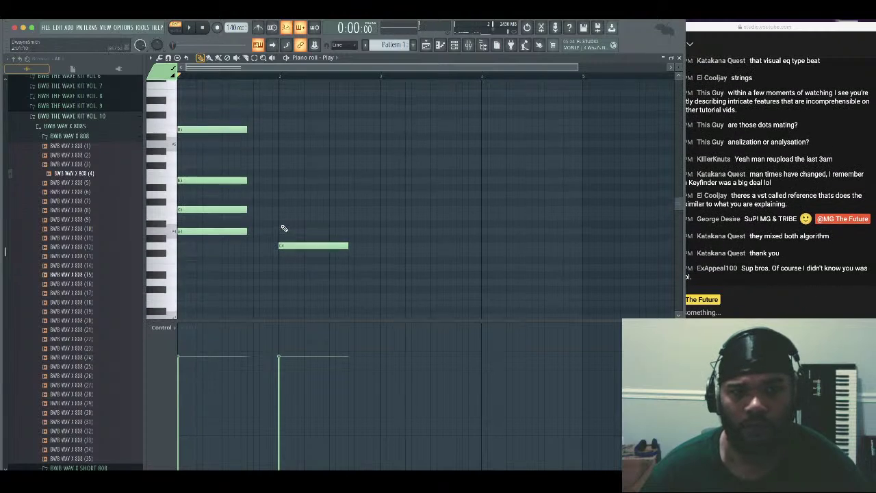
click(283, 219)
click(279, 198)
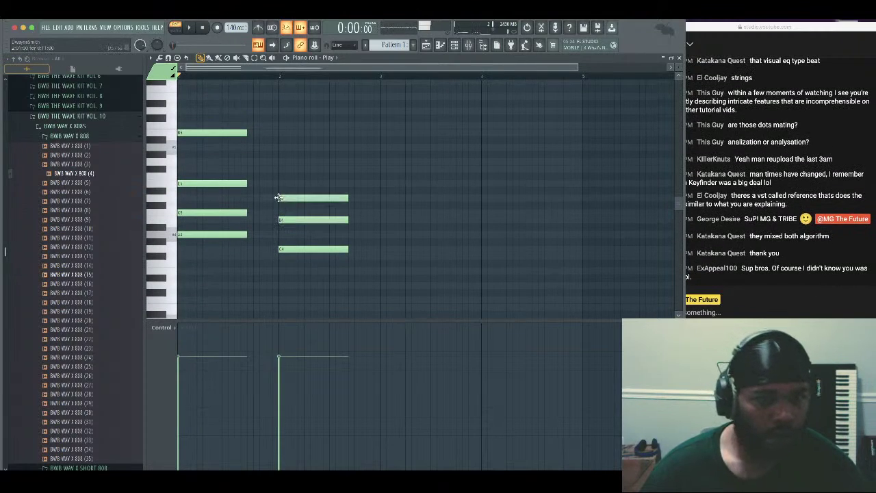
click(280, 170)
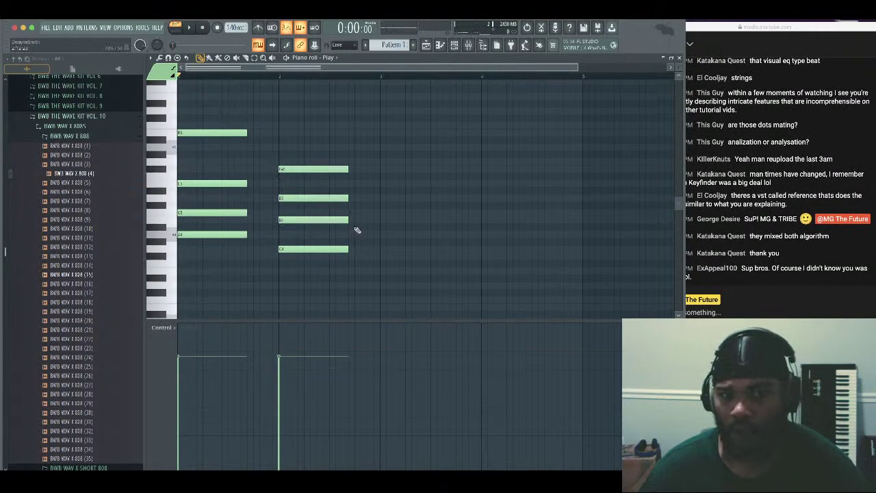
Add a one-beat D5, F#5 and A5 chord on beat 4 of bar 2 and play back the progression
click(357, 199)
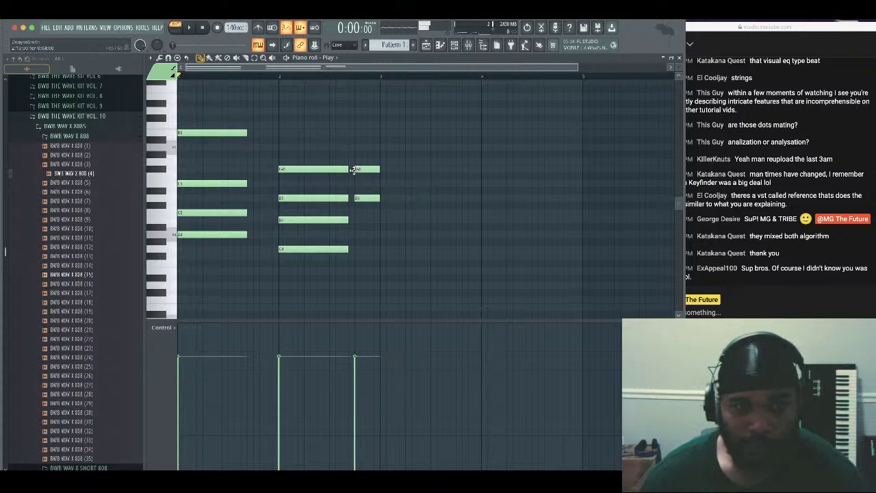
key(space)
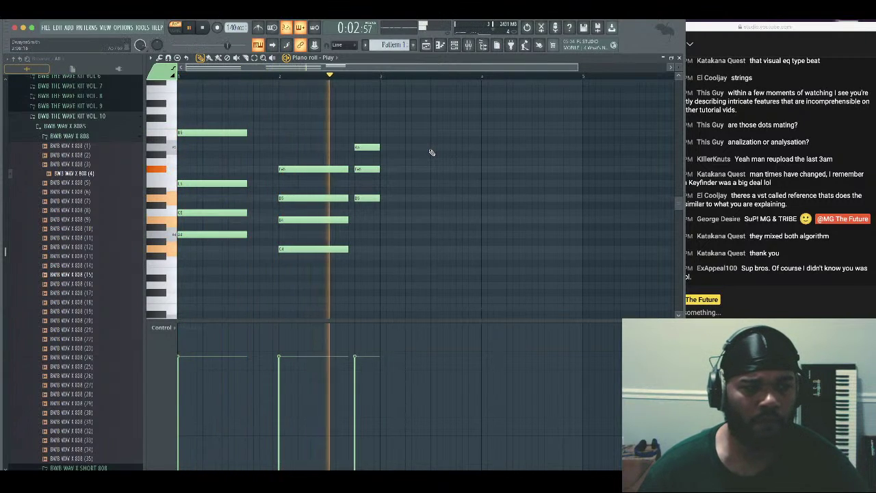
scroll(426, 156, up, 3)
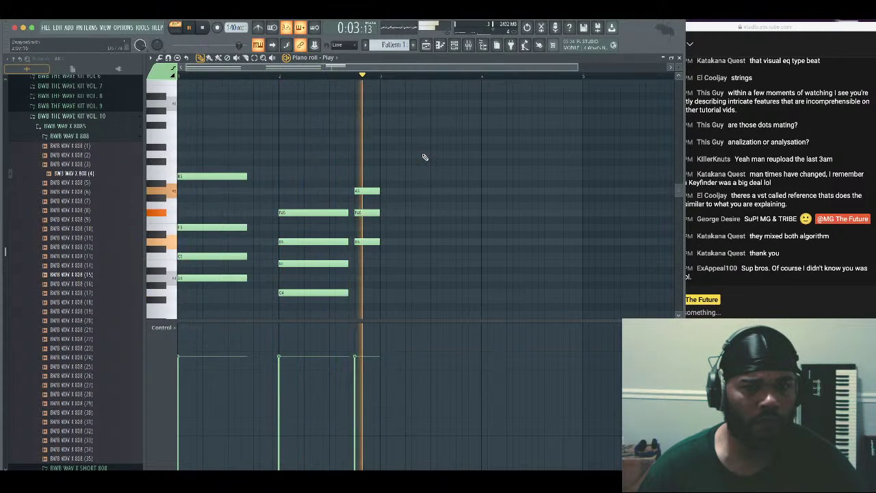
key(space)
Shorten the first chord of bar 2 to two beats and move the one-beat chord to beat 3
scroll(340, 148, down, 1)
scroll(340, 148, down, 3)
drag(328, 132, 352, 149)
click(351, 131)
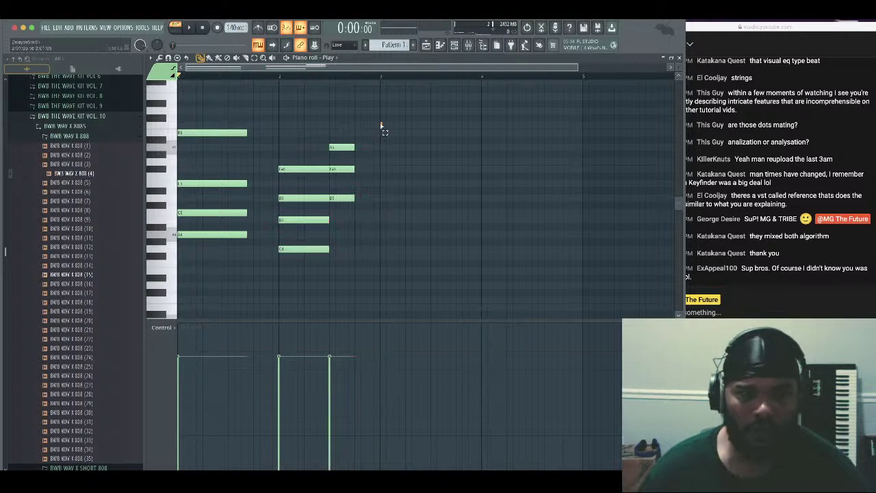
Strum all the chord notes with increased start time and velocity strength, listening to playback, and deselect them
drag(381, 126, 180, 277)
key(space)
click(162, 59)
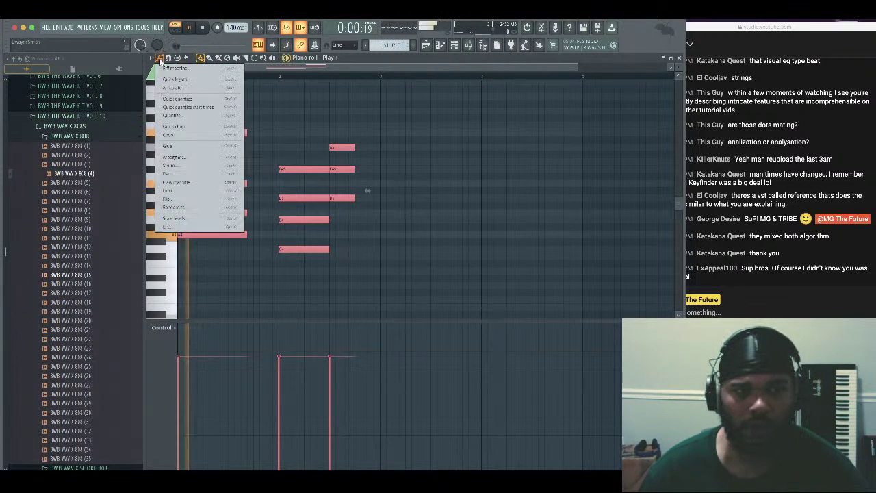
click(179, 165)
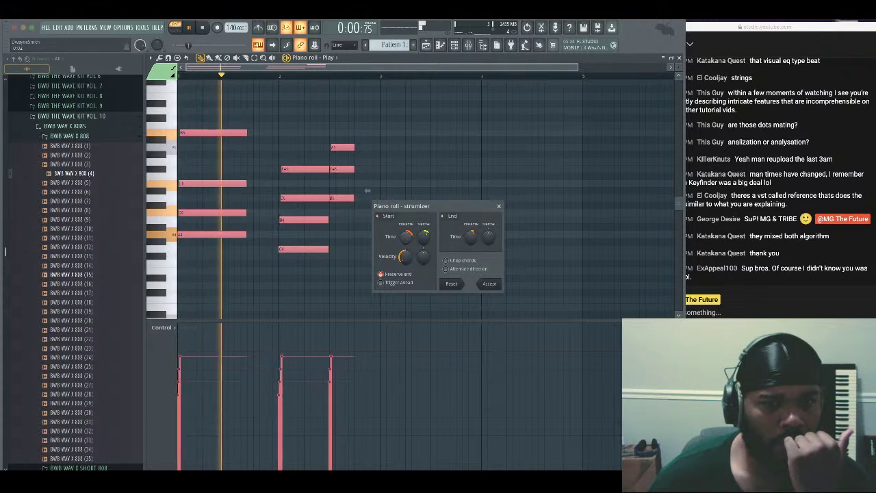
drag(401, 240, 406, 239)
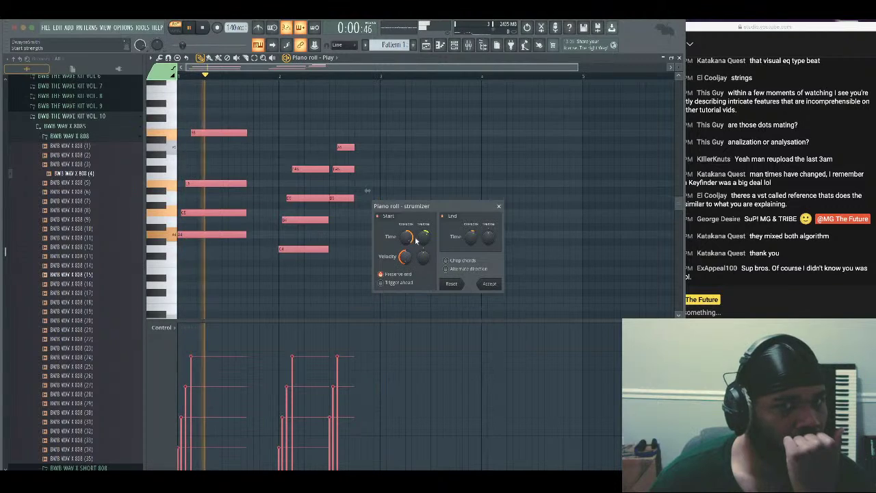
click(489, 282)
super+click(428, 182)
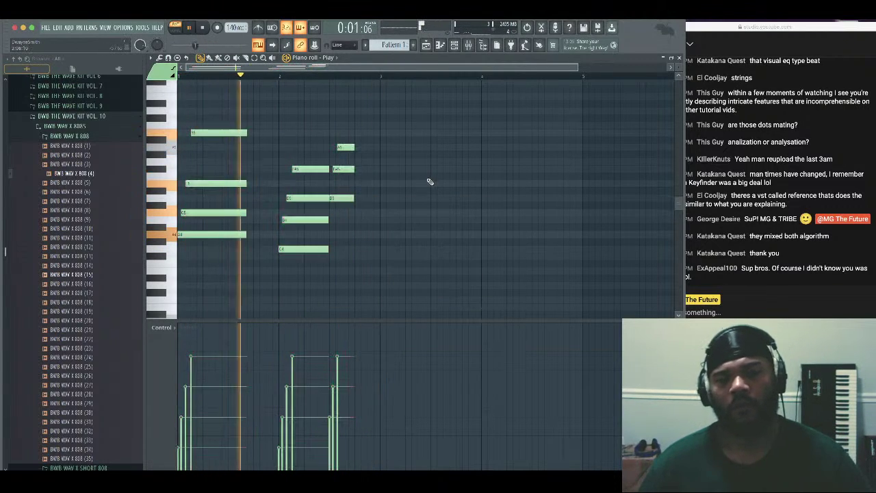
Copy the strummed one-beat chord to beat 4 of bar 2, raised two semitones to E5, G#5 and B5, and play it
key(space)
mouse_move(391, 123)
mouse_down()
mouse_move(342, 213)
mouse_move(369, 178)
mouse_up()
key(space)
super+click(419, 196)
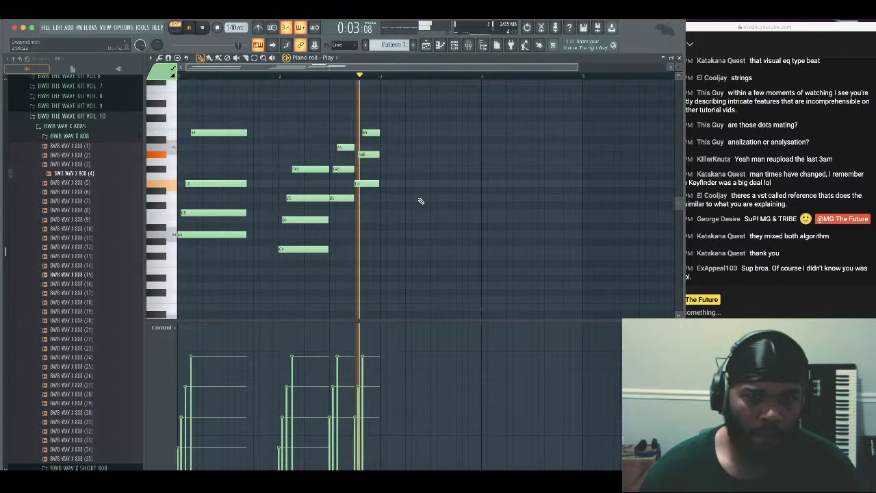
key(space)
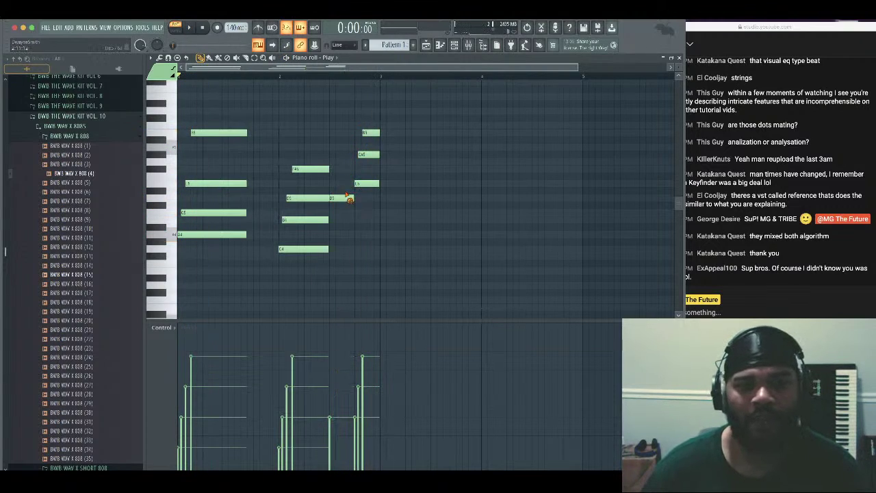
Move the E5, G#5 and B5 chord to beat 3 of bar 2 and play back the progression
drag(426, 107, 347, 185)
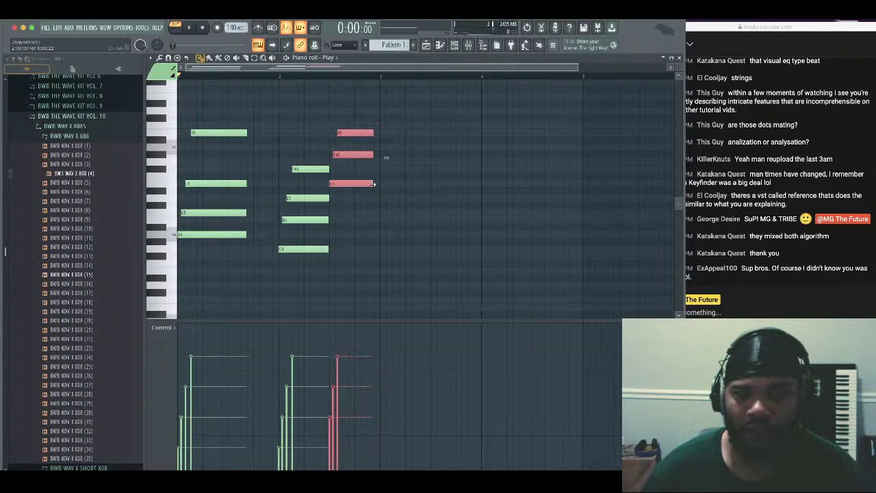
scroll(408, 186, up, 1)
key(space)
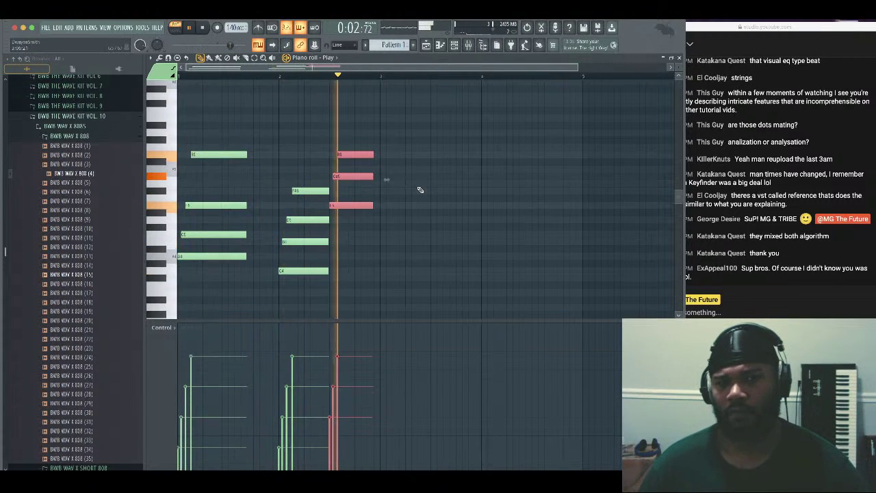
key(space)
Try the selected three-note chord at beat 4 of bar 1 and play it back
drag(401, 133, 286, 205)
key(space)
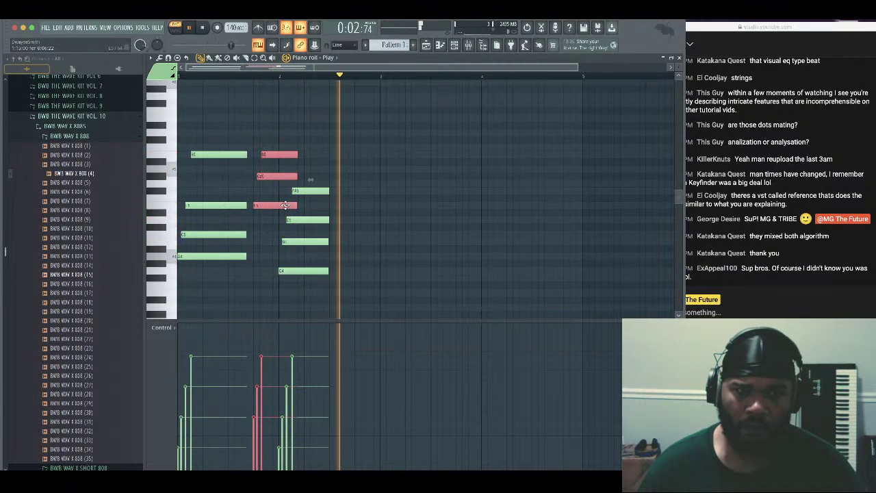
key(space)
Delete the three notes of the chord at beat 4 of bar 1 and play back the two main chords
right_click(276, 156)
right_click(276, 176)
right_click(271, 205)
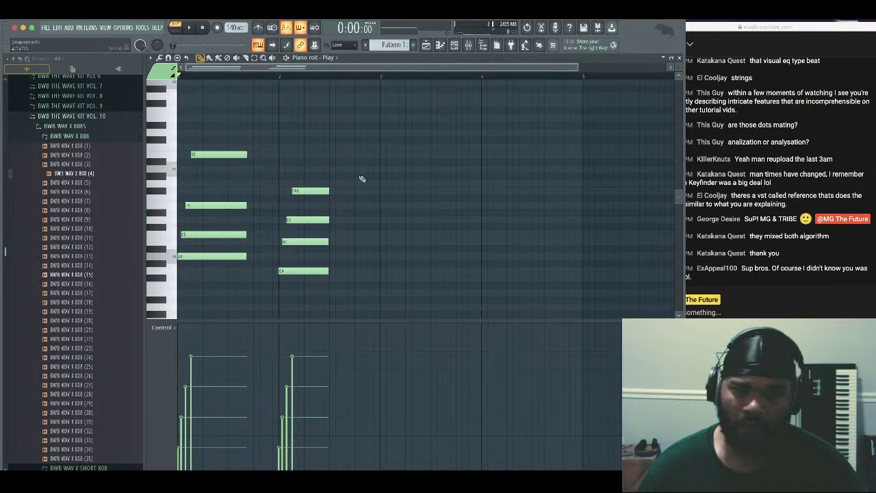
key(space)
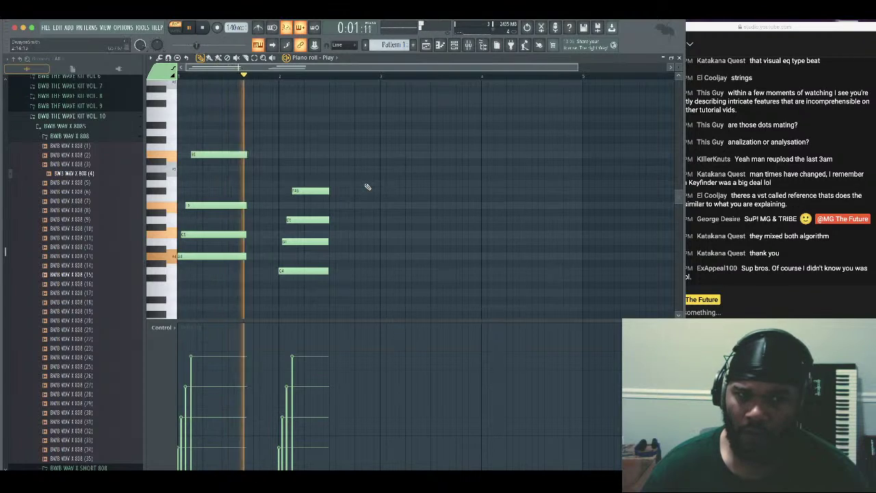
key(space)
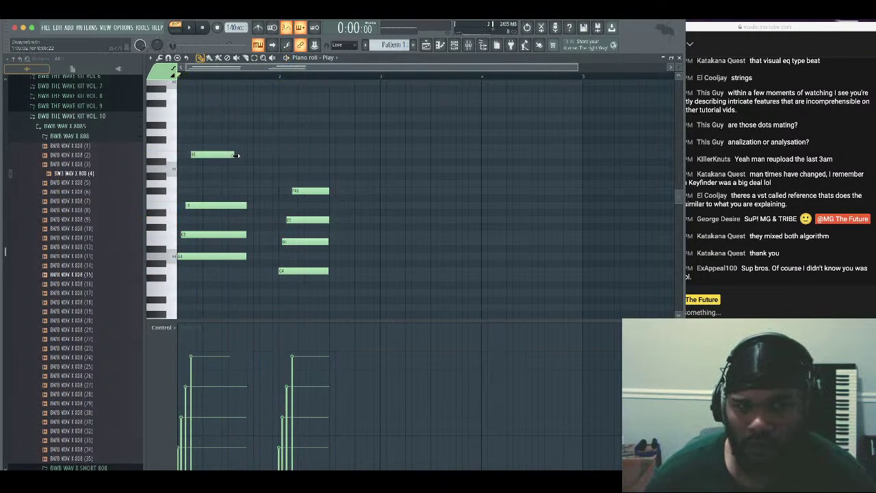
Shorten the B5 note in bar 1, add half-beat A5, G5 and A5 melody notes up to bar 2, and play back
click(233, 168)
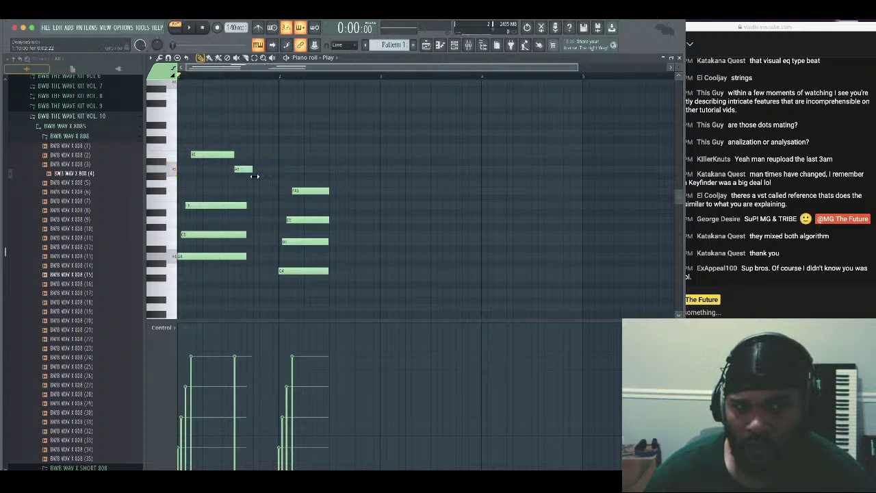
drag(243, 171, 247, 171)
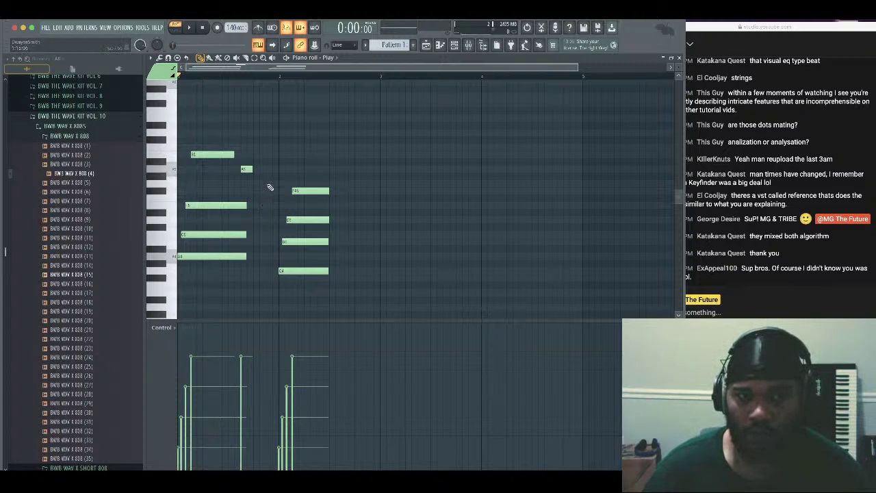
click(267, 171)
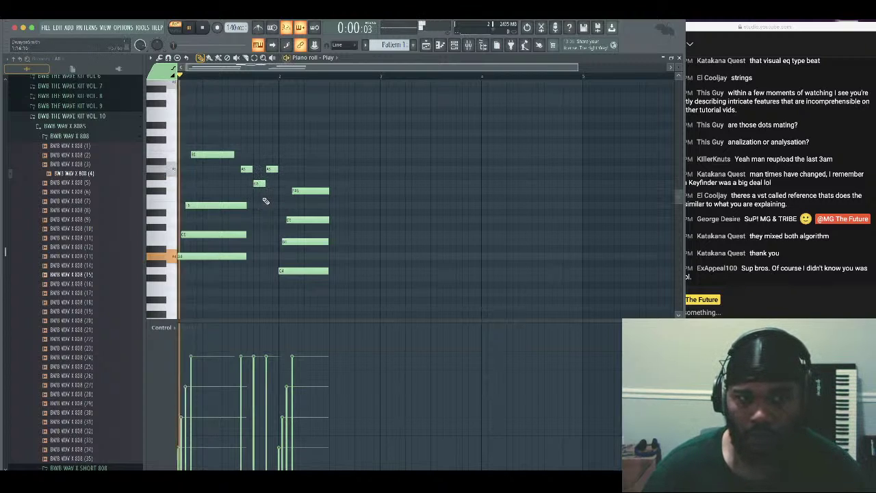
key(space)
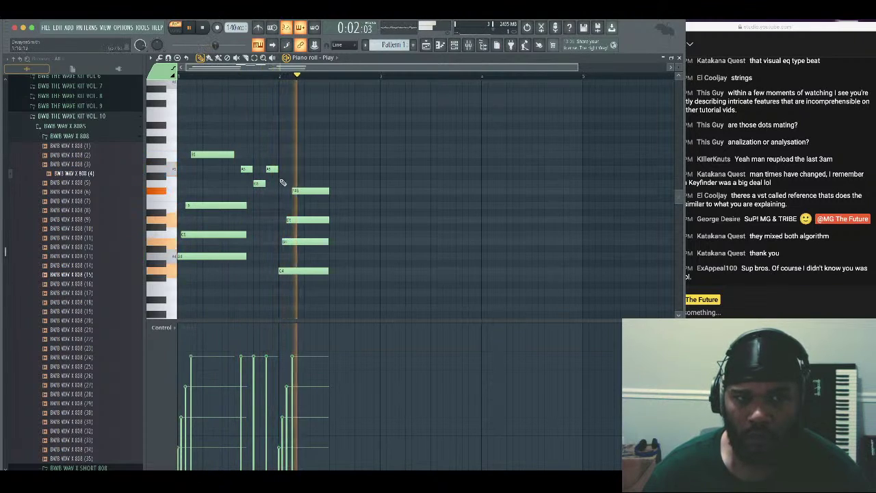
key(space)
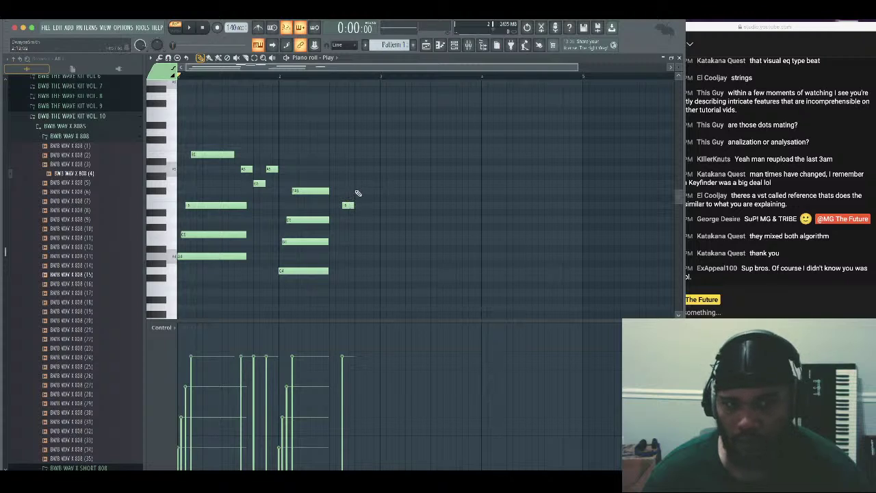
Add half-beat D5 and F#5 melody notes after the bar 2 chord, adjusting them during playback
click(356, 193)
key(space)
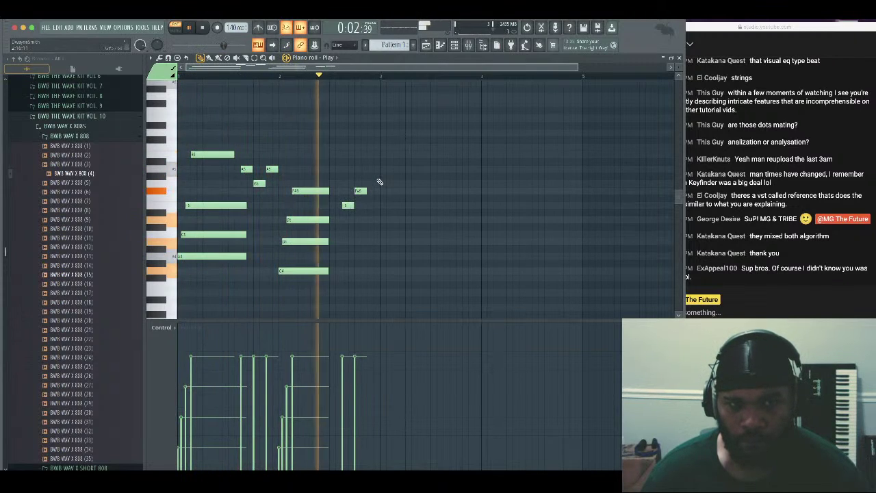
drag(359, 207, 360, 220)
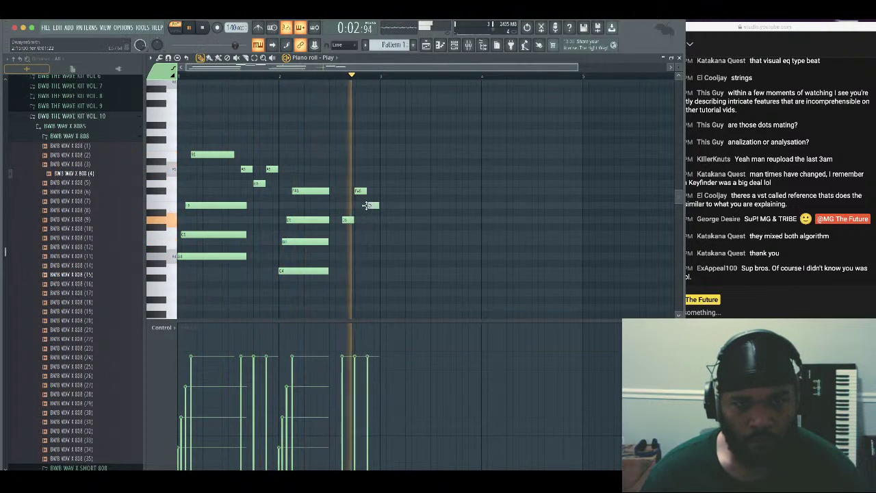
click(371, 205)
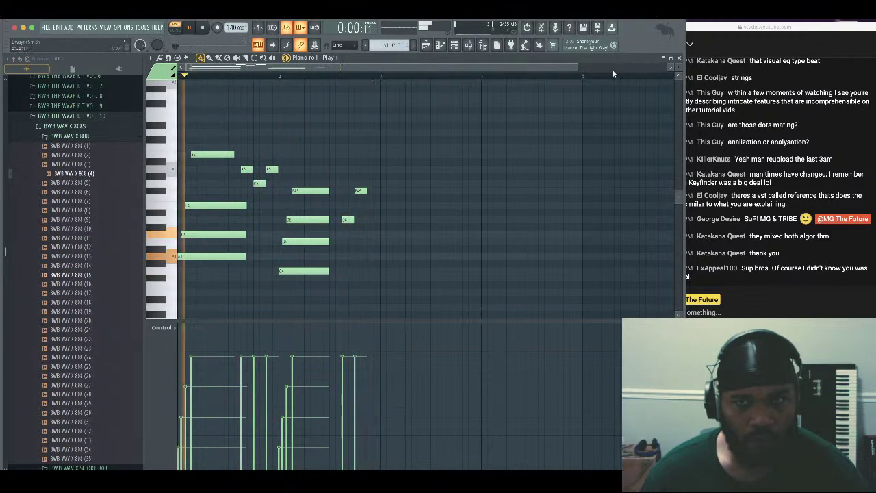
Stop playback and clone the Play channel in the channel rack
key(F7)
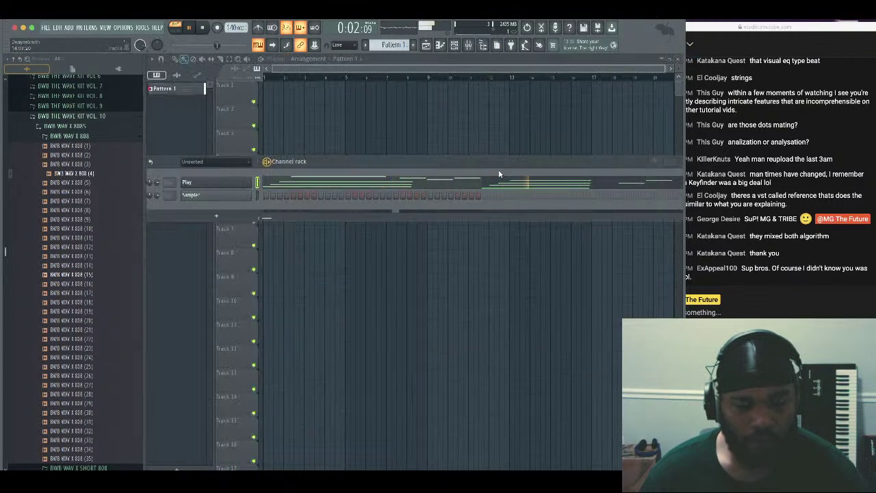
key(space)
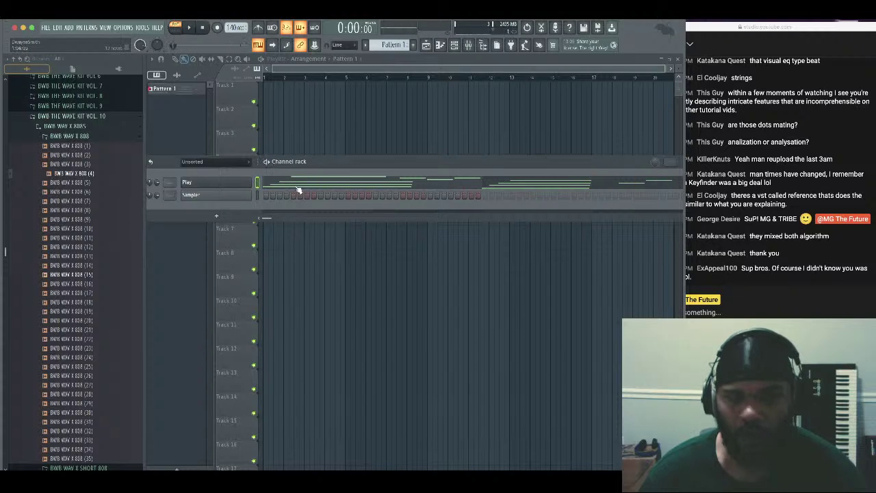
right_click(218, 189)
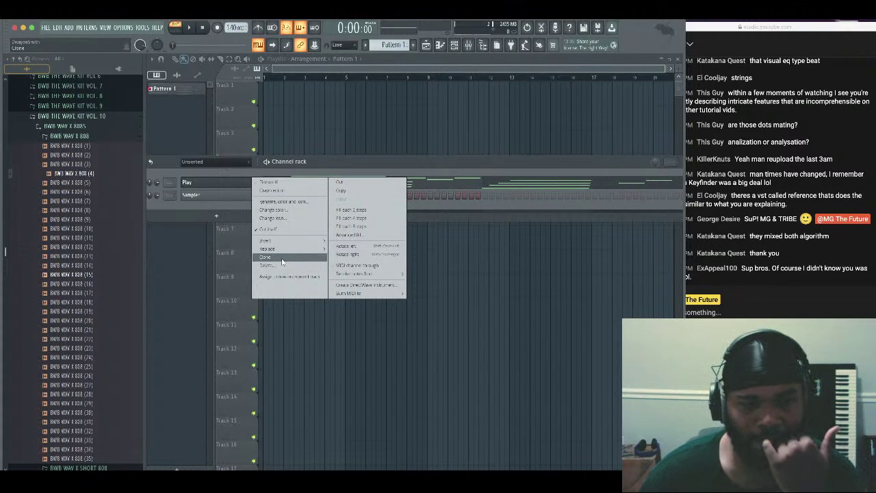
click(282, 257)
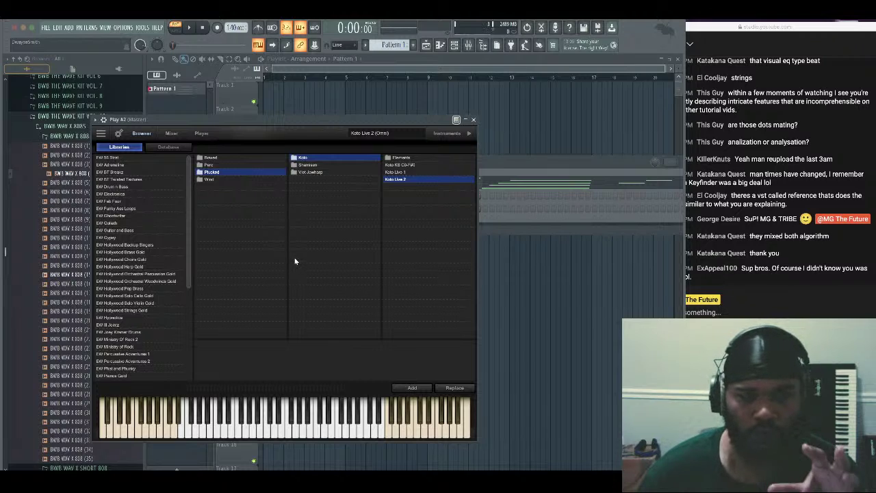
Load the Cello from the Orchestra folder of EW Goliath into Play #2 and close the instrument window
click(131, 223)
click(230, 238)
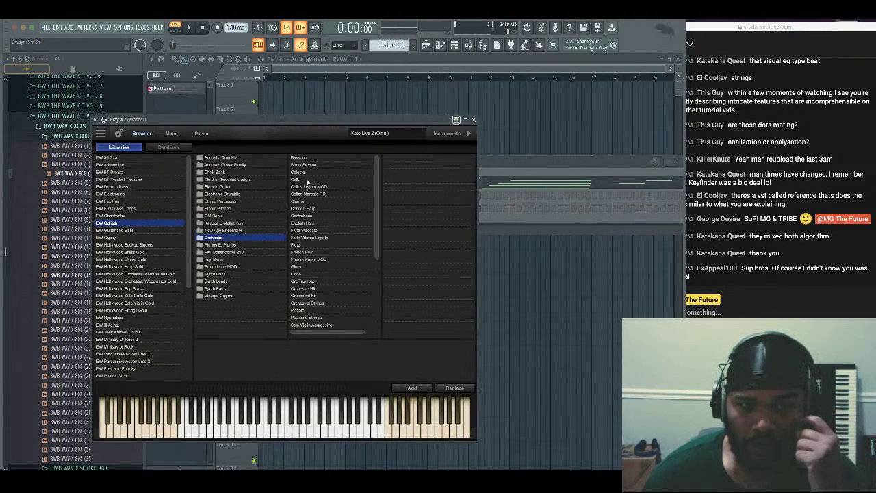
double_click(307, 180)
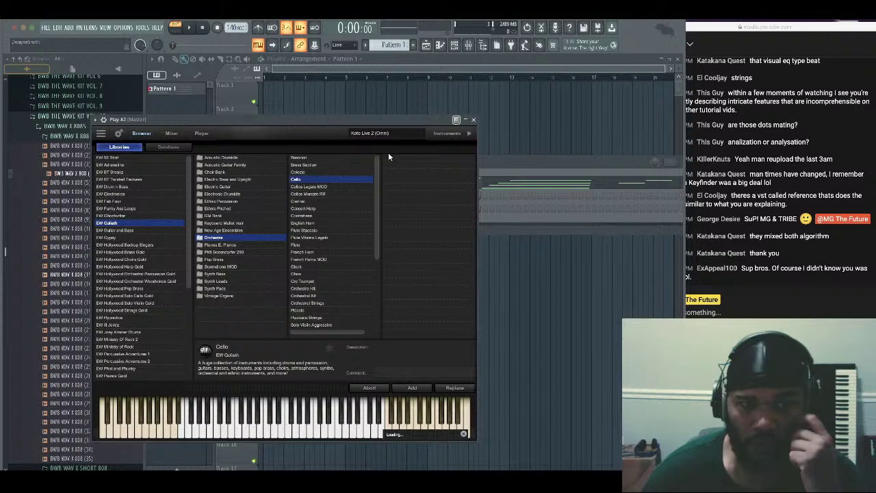
click(474, 121)
In the Play #2 piano roll, place a two-beat A4, C5 and E5 chord at the start of bar 1
right_click(251, 197)
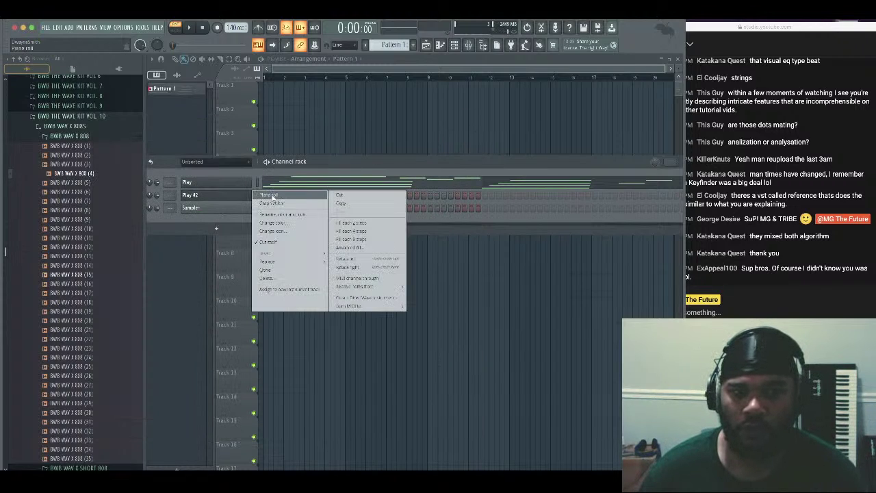
click(264, 200)
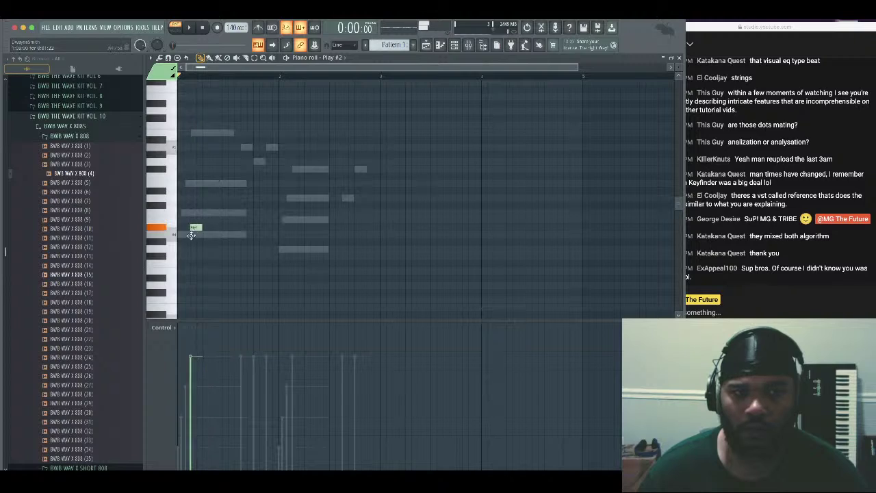
click(186, 235)
drag(192, 235, 187, 184)
click(206, 214)
right_click(210, 221)
click(202, 190)
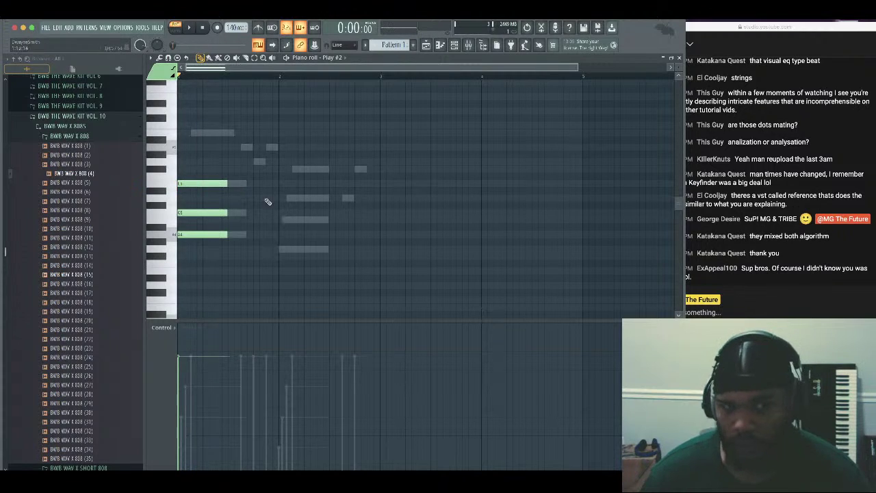
Place a two-beat G4, B4, D5 and F#5 chord at the start of bar 2 and add B5 to the bar 1 chord
click(281, 250)
click(279, 220)
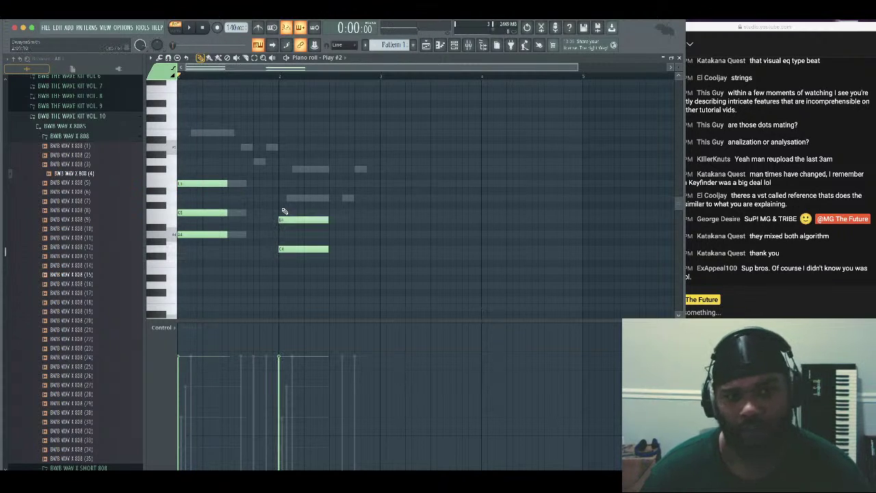
click(280, 199)
click(280, 175)
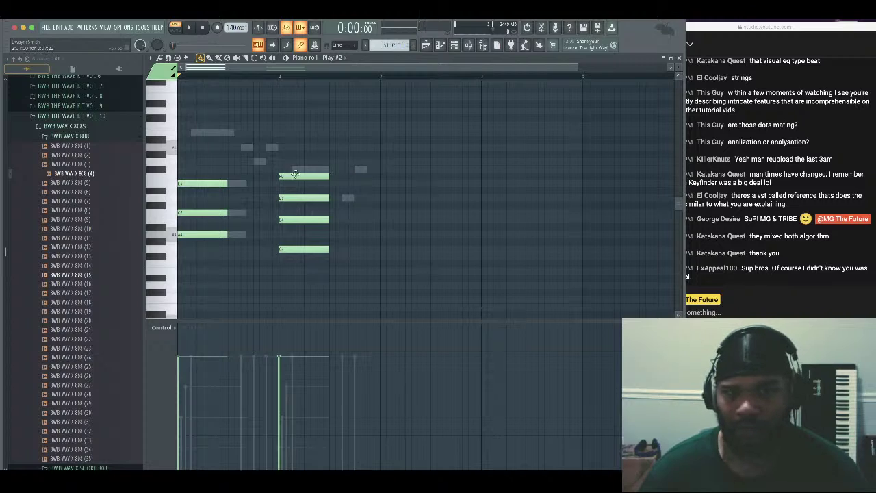
drag(295, 173, 295, 163)
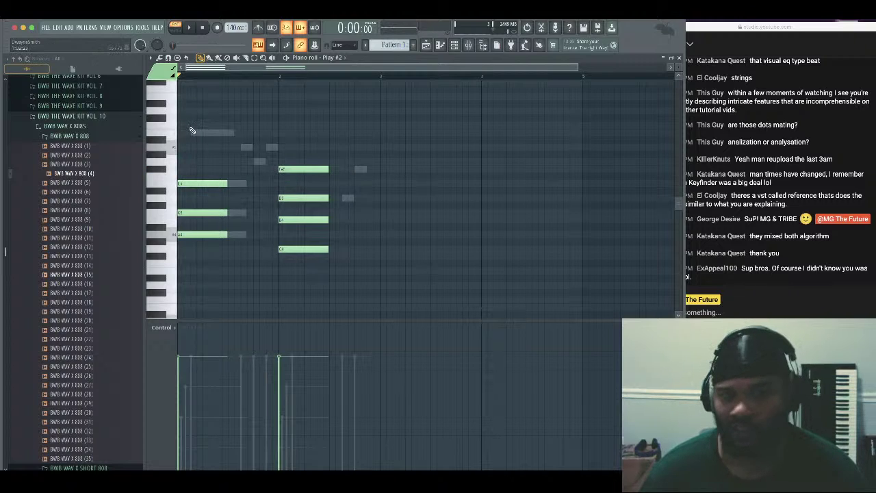
click(192, 131)
drag(206, 132, 187, 132)
Transpose both cello chords down one octave and play them with the koto
drag(333, 115, 149, 259)
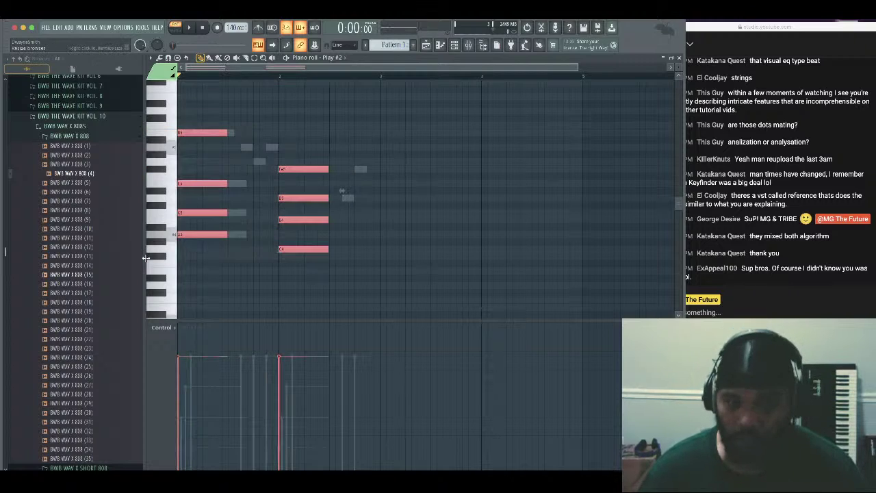
key(ctrl+Down)
key(space)
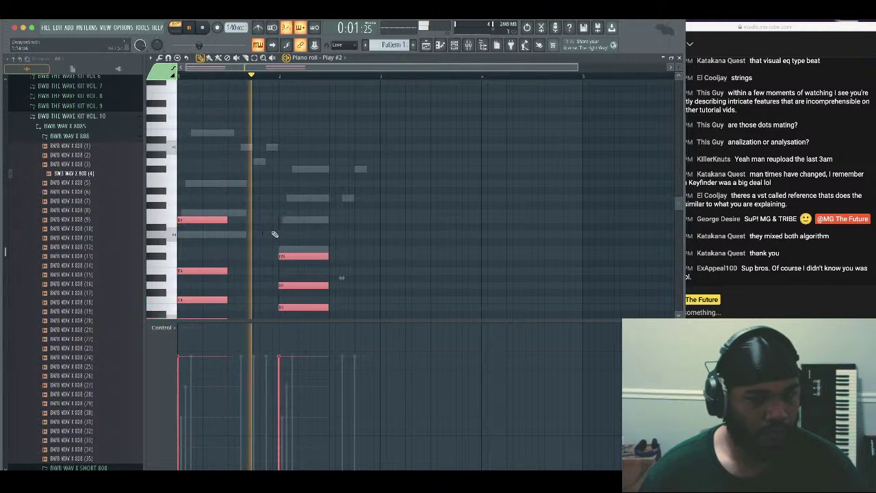
scroll(293, 212, down, 4)
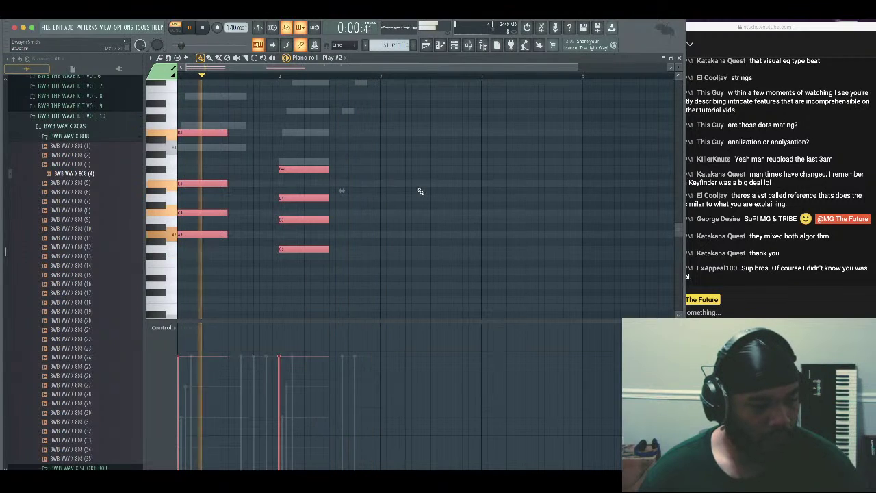
key(space)
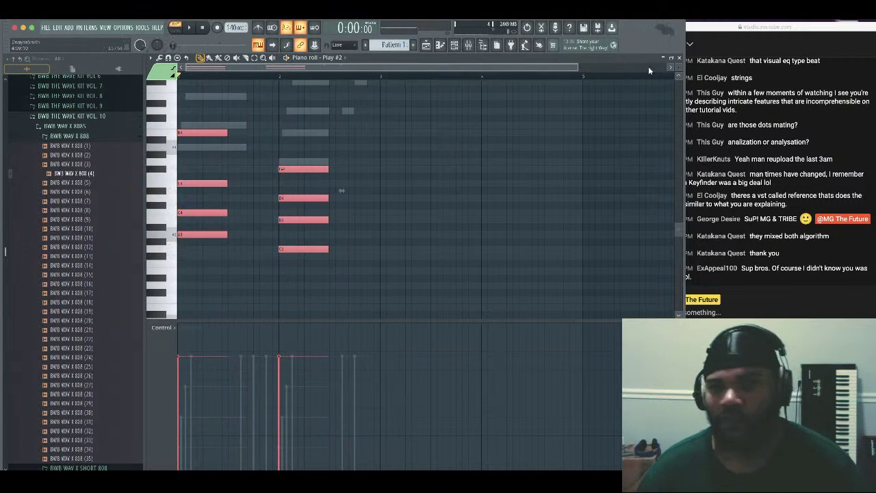
Clone the Play #2 channel, look through the new instrument's library list, and close its window
click(679, 58)
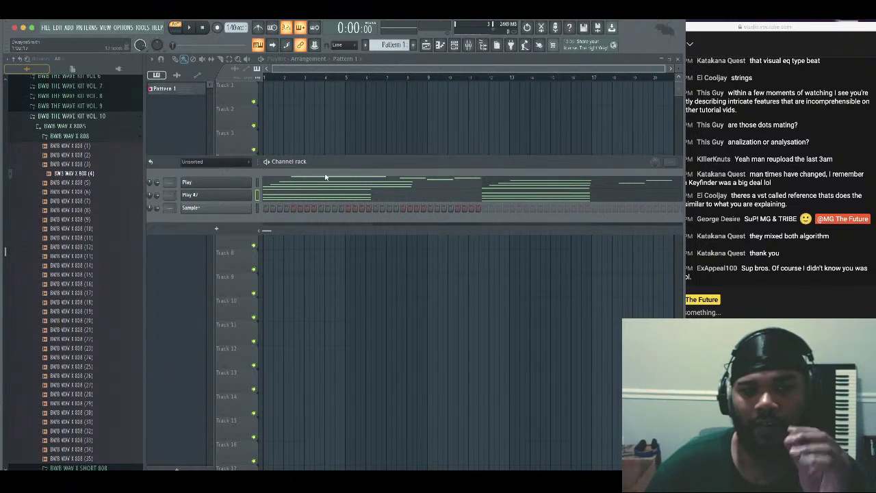
right_click(220, 197)
click(290, 271)
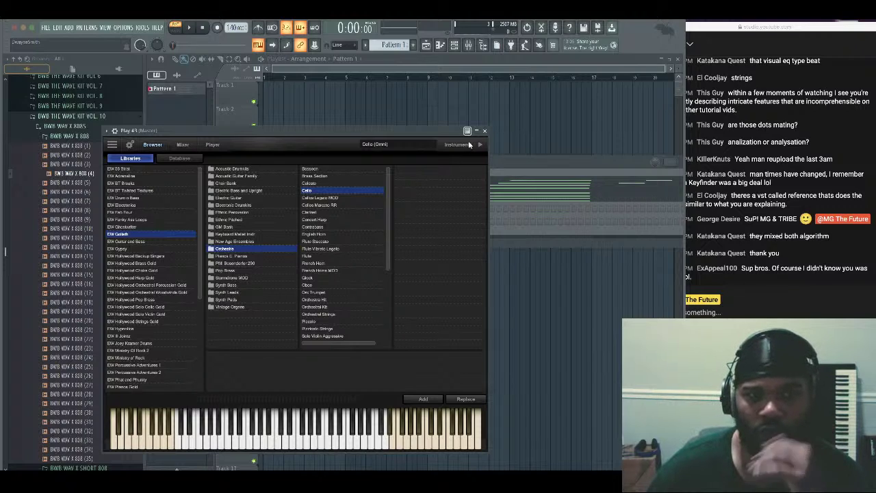
scroll(189, 227, down, 5)
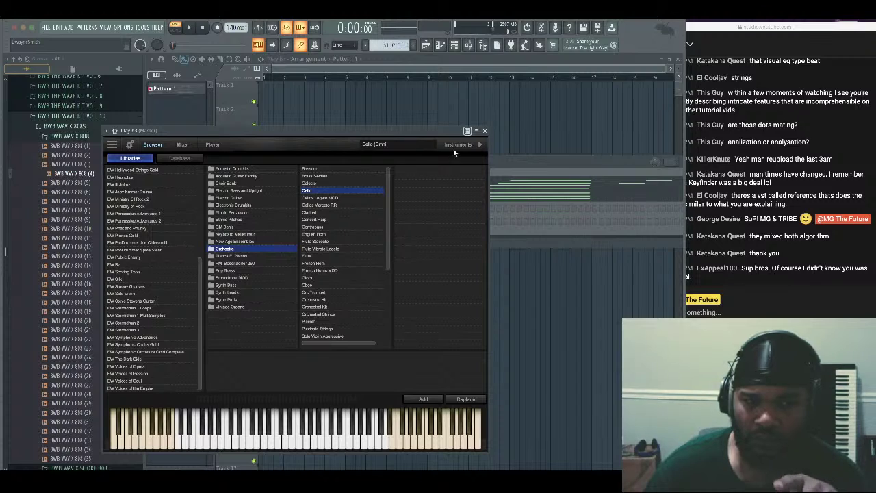
click(484, 130)
Delete the Play #3 channel, clone Play #2 again, and close the new instrument's window
right_click(239, 206)
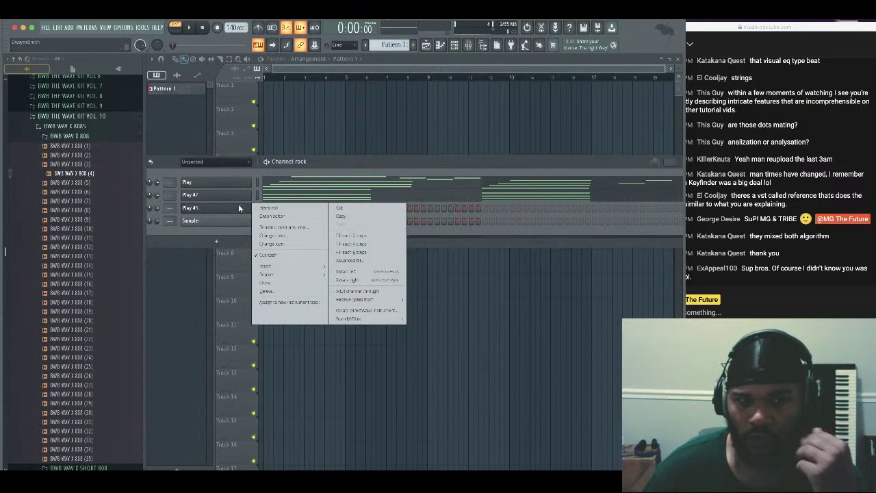
click(307, 291)
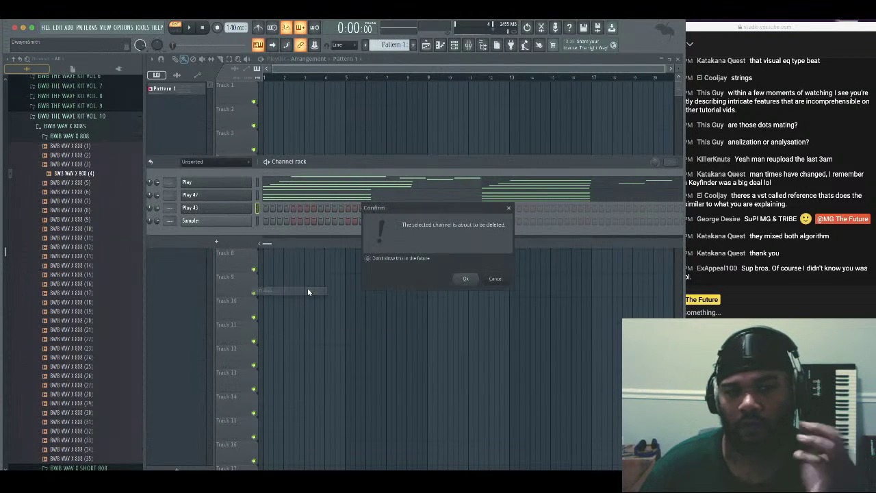
click(465, 280)
right_click(232, 199)
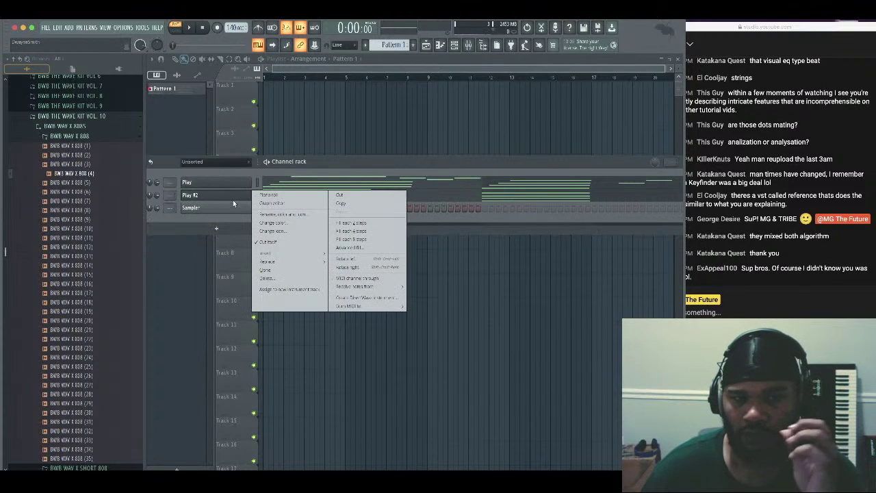
click(286, 272)
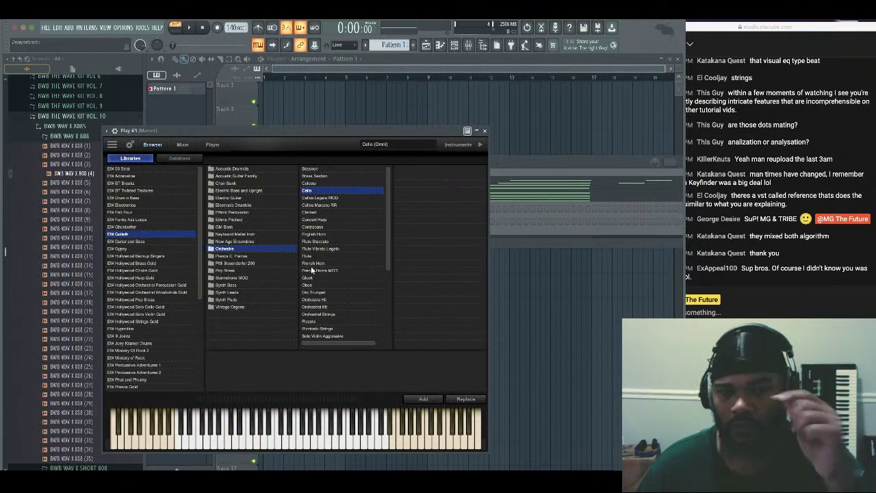
click(484, 131)
Insert an ElectraX instrument channel below Play #2
right_click(243, 207)
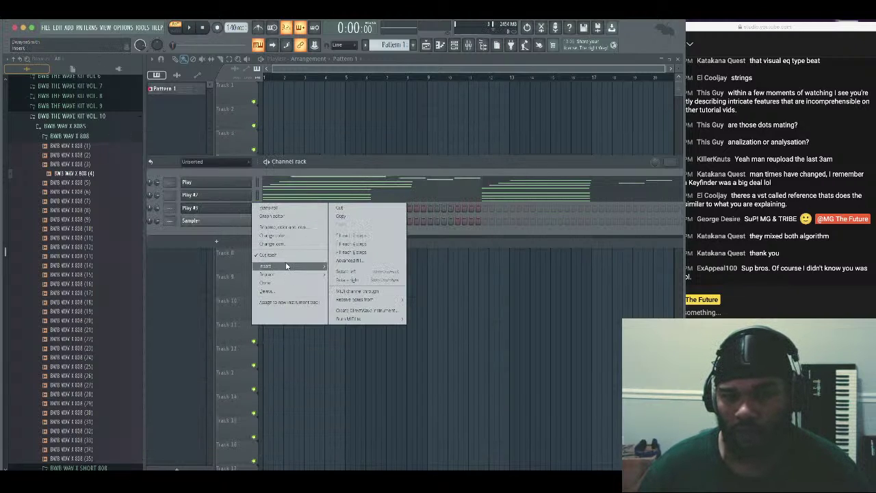
mouse_move(284, 266)
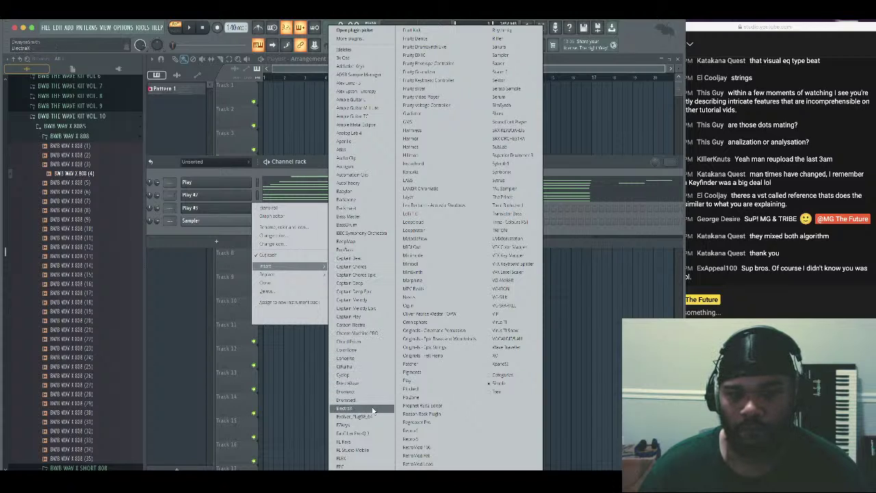
click(373, 408)
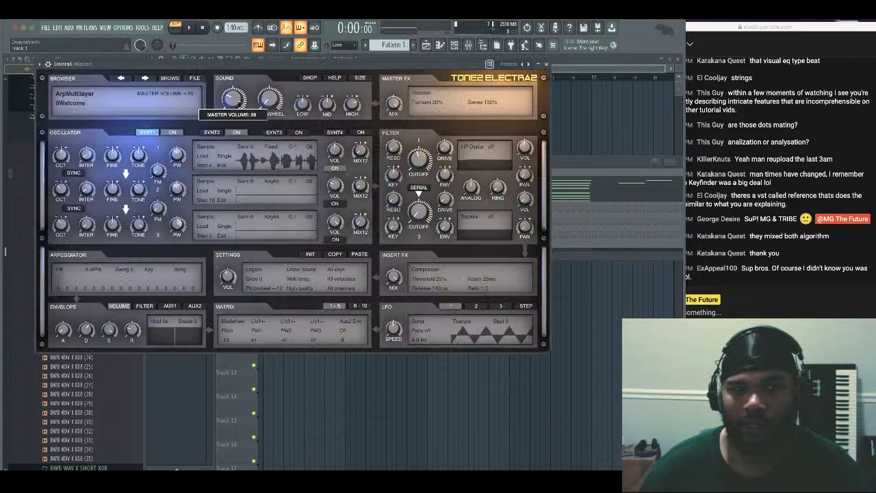
Load the PAD - PND patch from the XP2 - Aventador bank in ElectraX and close its window
click(172, 78)
scroll(120, 124, down, 15)
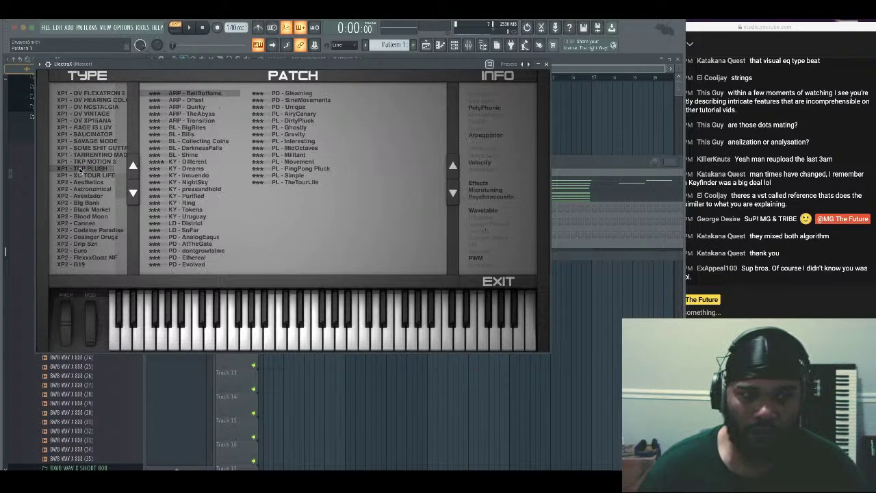
click(92, 167)
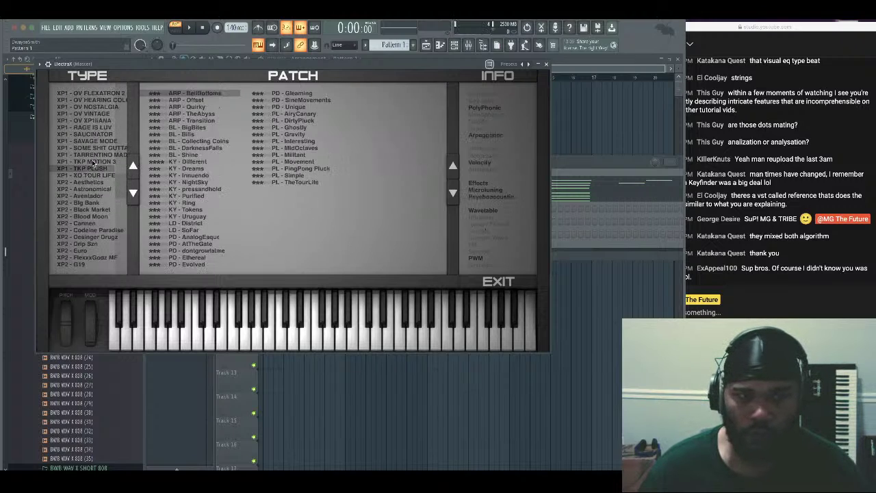
click(93, 197)
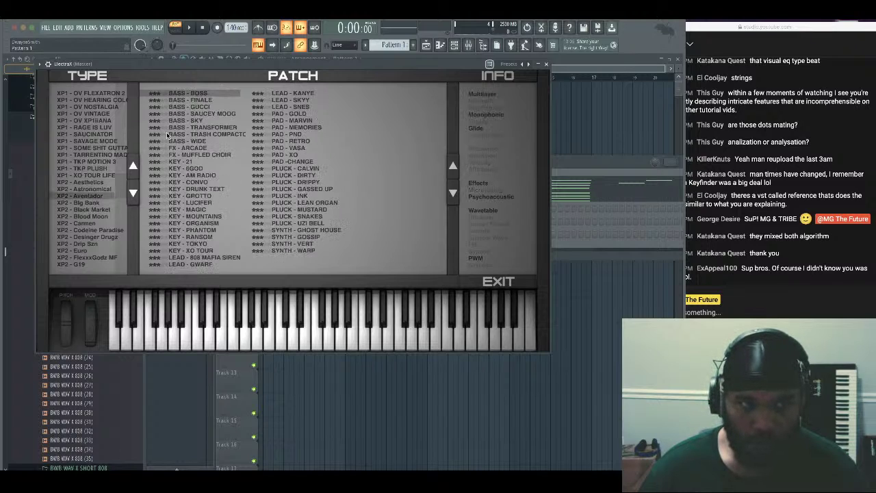
click(288, 135)
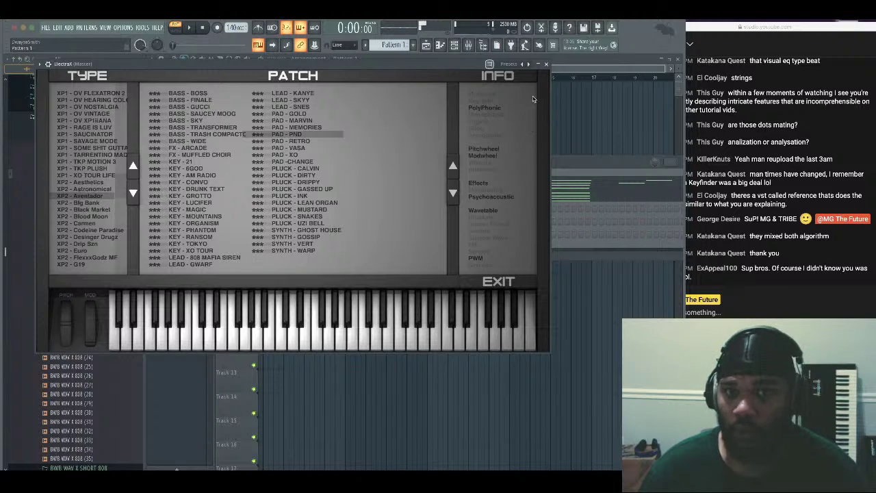
click(546, 65)
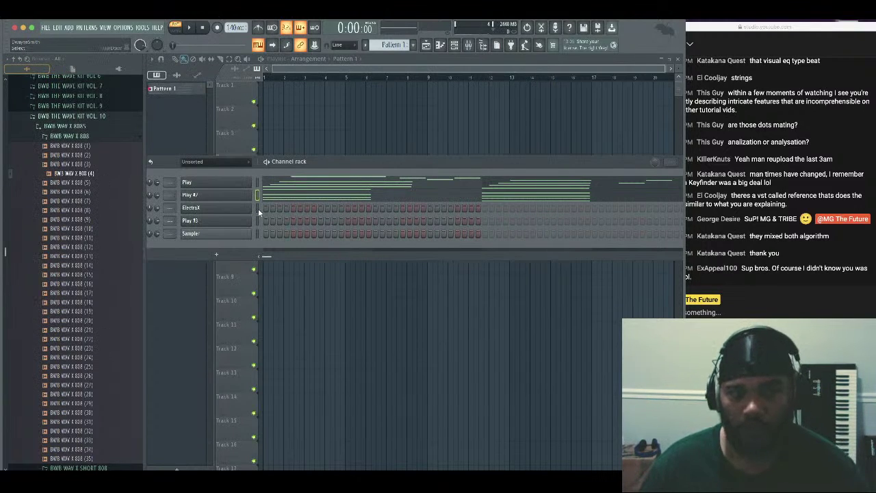
Copy the Play #2 chords into the ElectraX channel, play the pattern, and open the ElectraX piano roll
key(space)
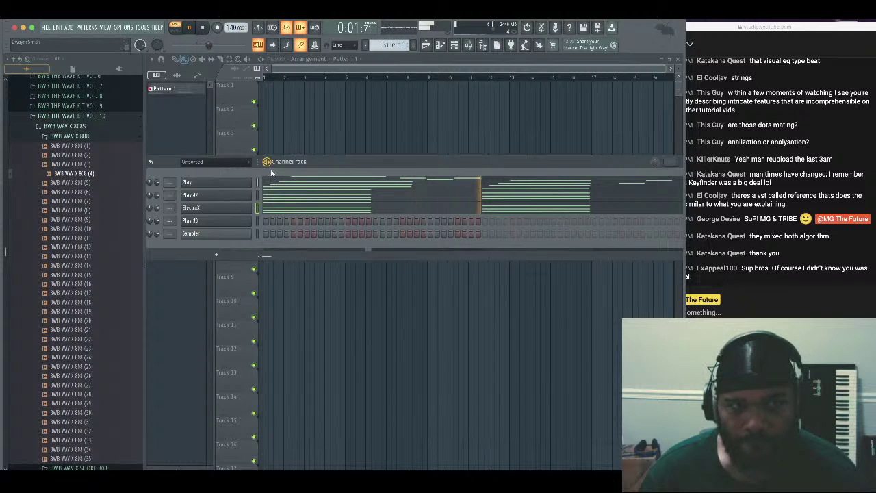
key(space)
click(388, 210)
scroll(352, 183, up, 1)
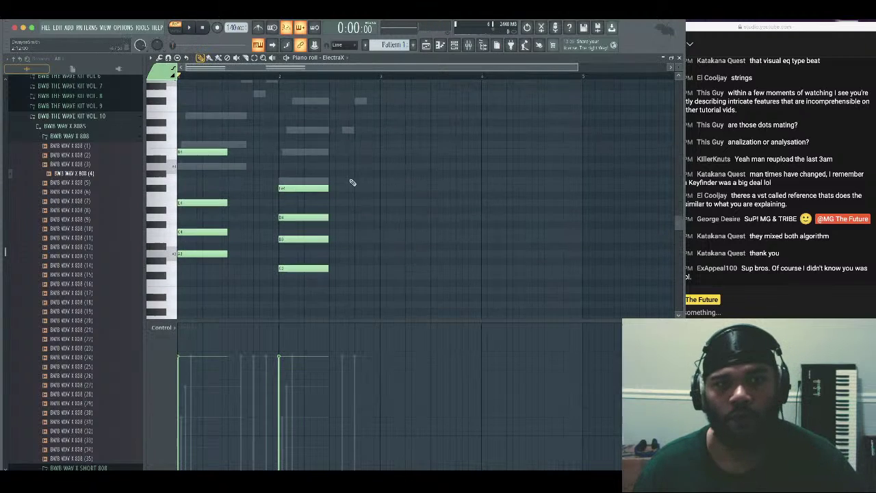
Select both ElectraX chords, lengthen them to three beats, transpose them up one octave and play them
drag(370, 129, 253, 265)
key(ctrl+Up)
key(space)
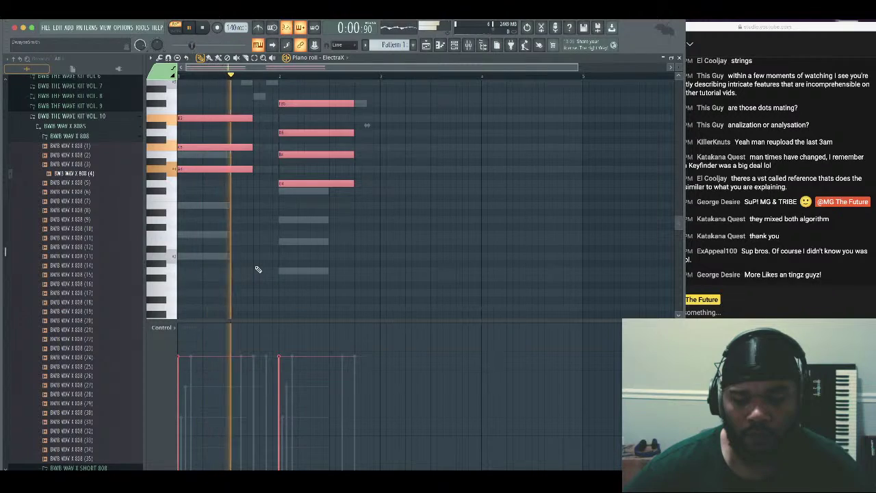
key(space)
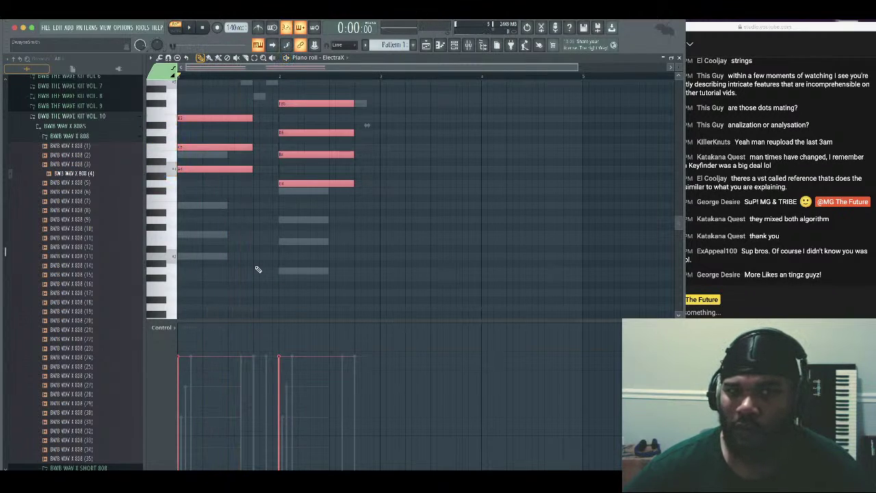
Try both chords two octaves lower with playback, and settle them one octave above that position
key(ctrl+Down)
key(ctrl+Down)
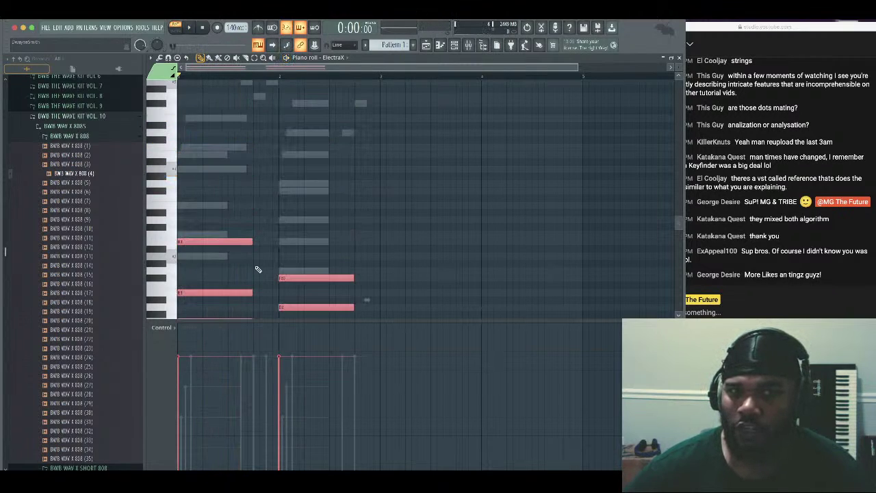
key(space)
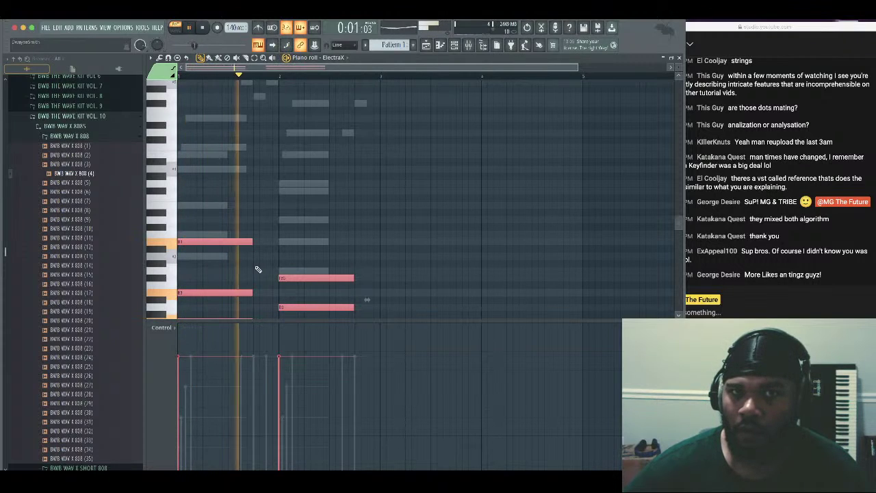
key(space)
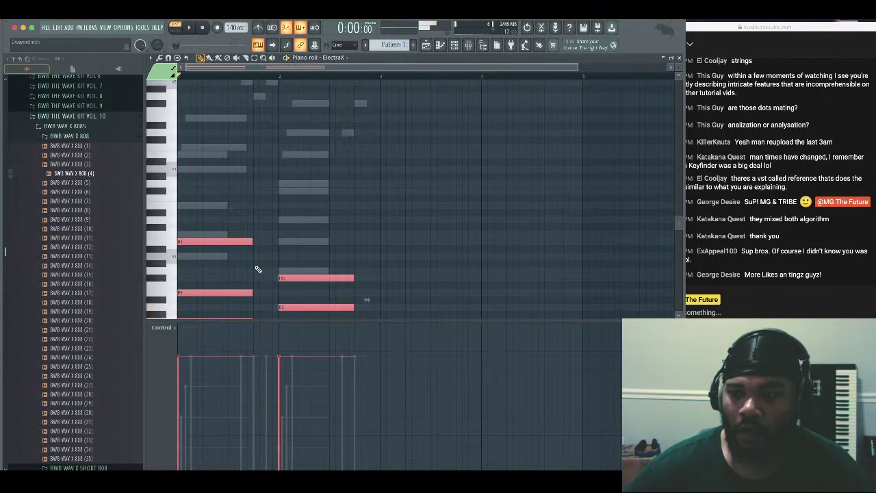
key(ctrl+Down)
key(ctrl+Up)
key(ctrl+Up)
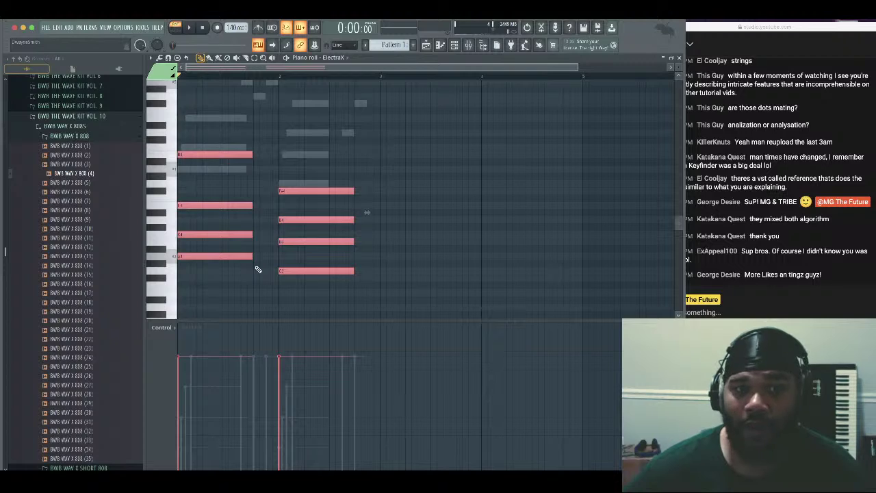
Try the B4 note of the bar 1 chord one octave lower, restore its pitch, and play both versions
ctrl+click(306, 159)
drag(283, 137, 221, 156)
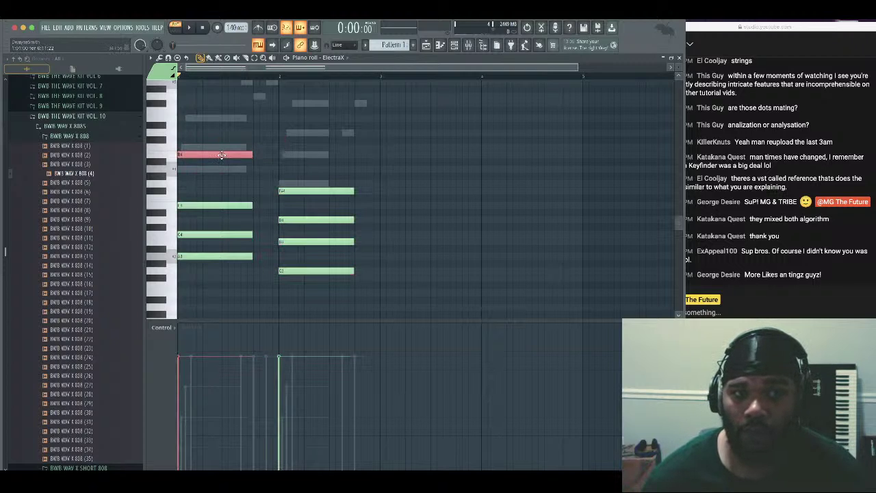
key(ctrl+Down)
key(space)
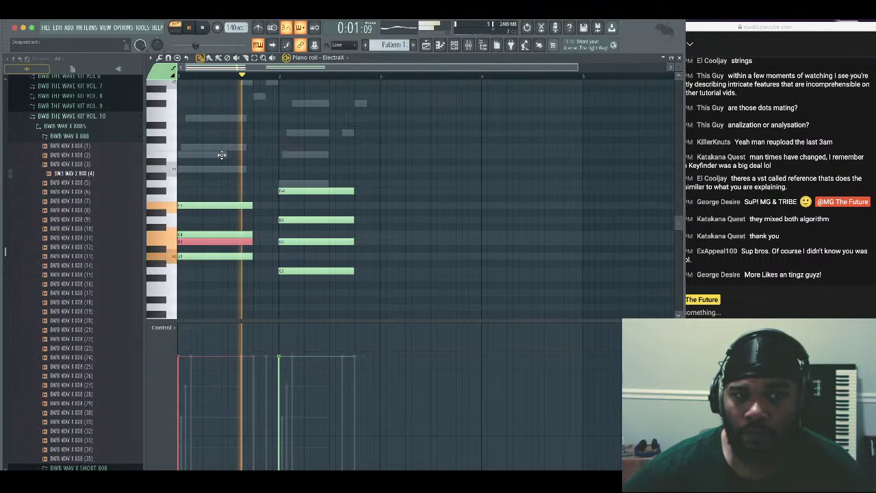
key(space)
key(ctrl+Up)
key(space)
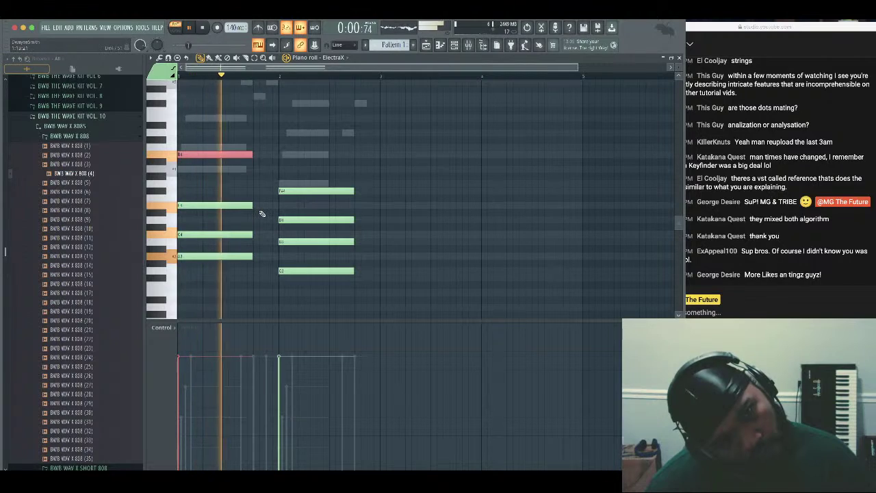
key(space)
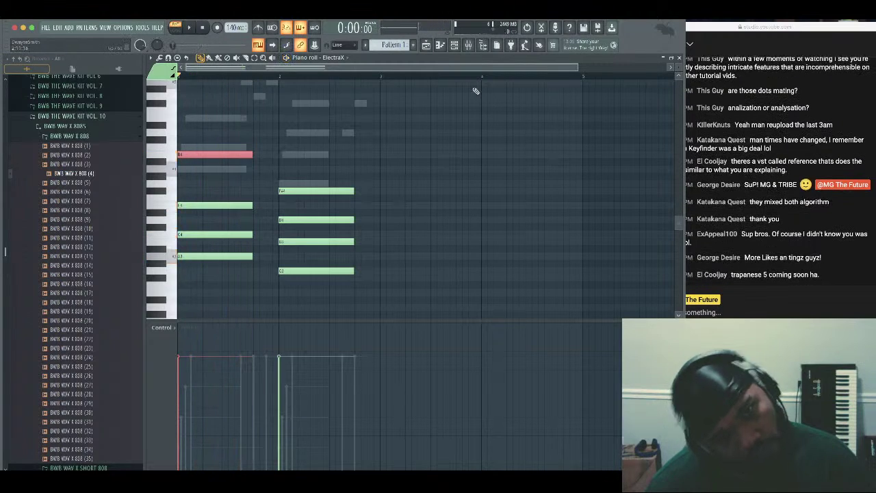
Audition the Aventador patches PAD - MARVIN, PAD - GOLD and PAD -CHANGE in ElectraX while the pattern plays
click(453, 45)
click(234, 208)
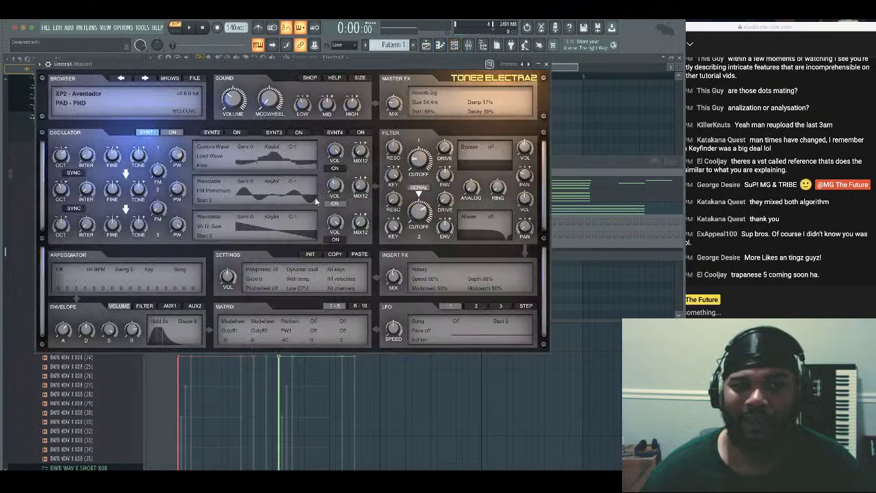
click(169, 80)
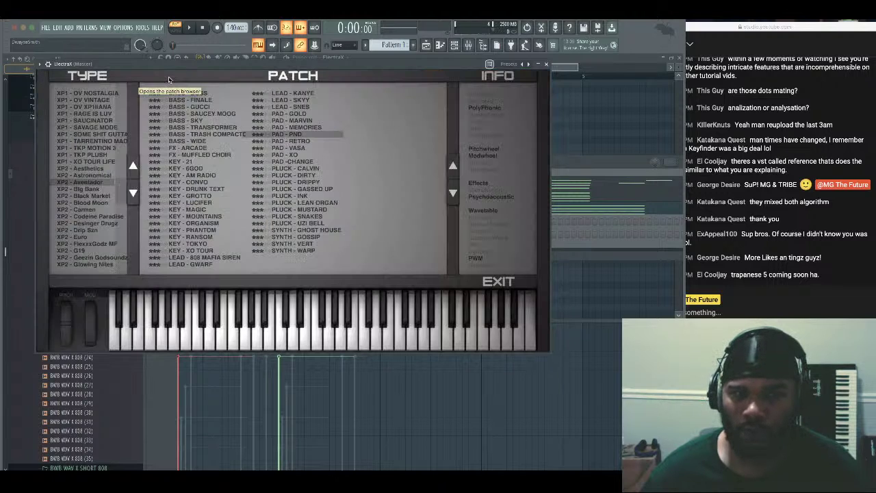
click(299, 121)
key(space)
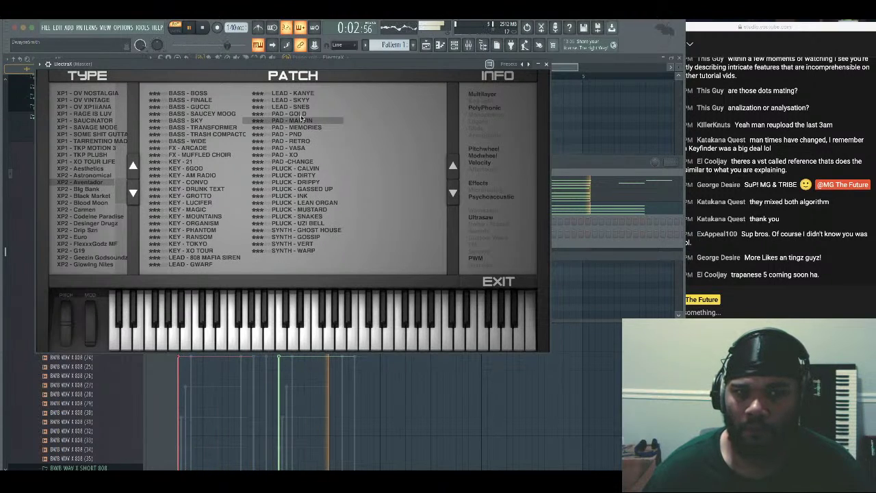
click(300, 115)
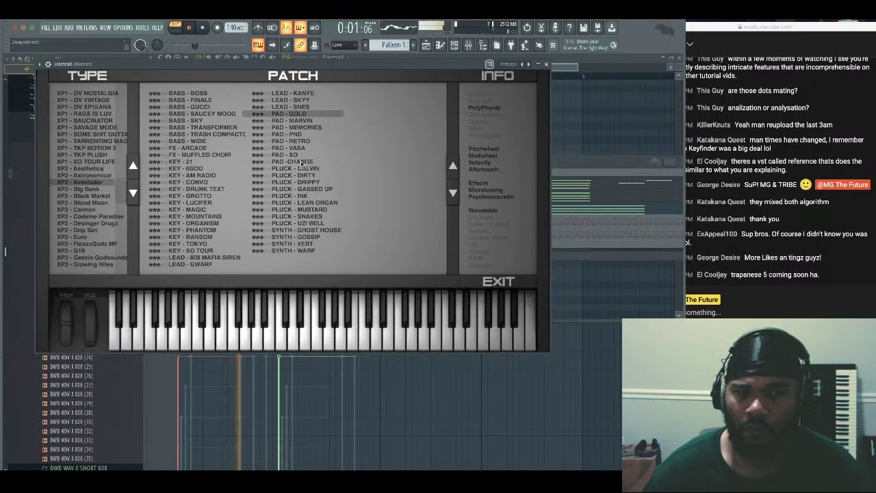
click(304, 162)
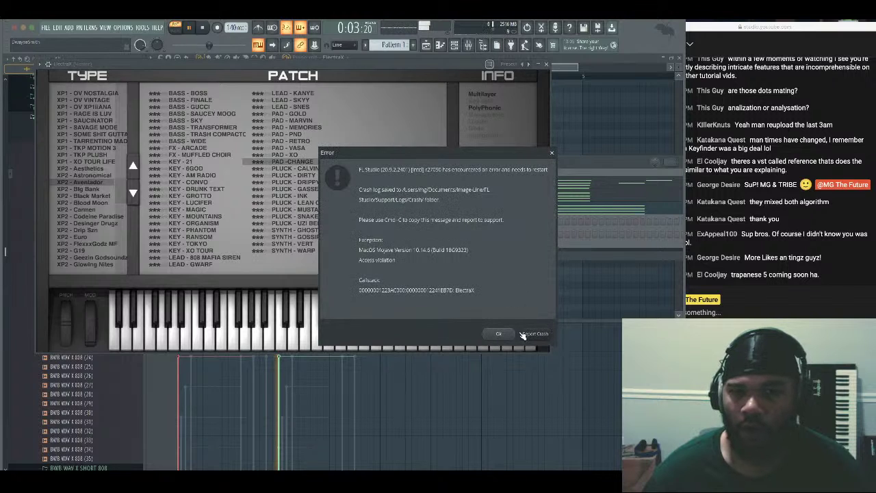
Dismiss the crash error and ignore the unexpected-quit notice without reopening the program
click(499, 334)
click(432, 218)
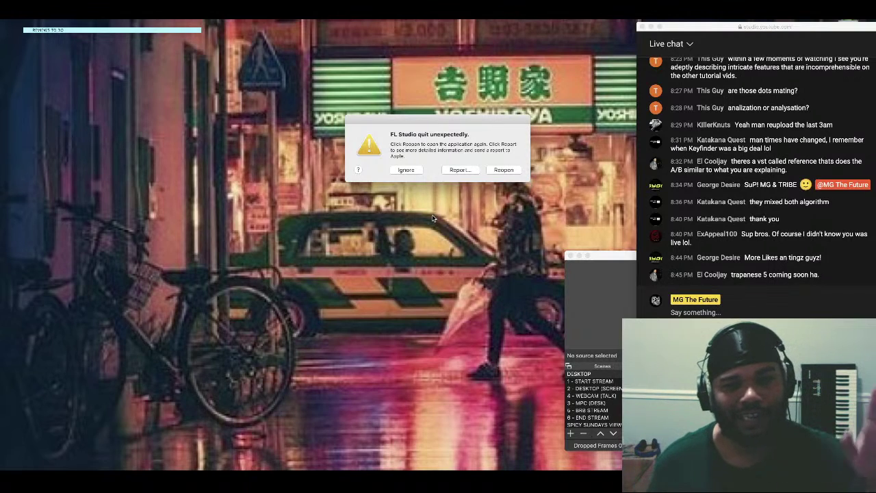
click(406, 171)
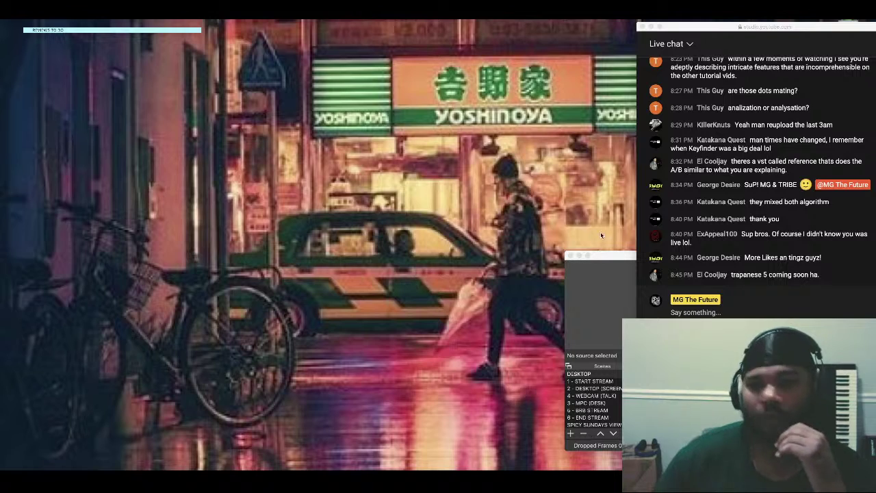
scroll(834, 215, up, 10)
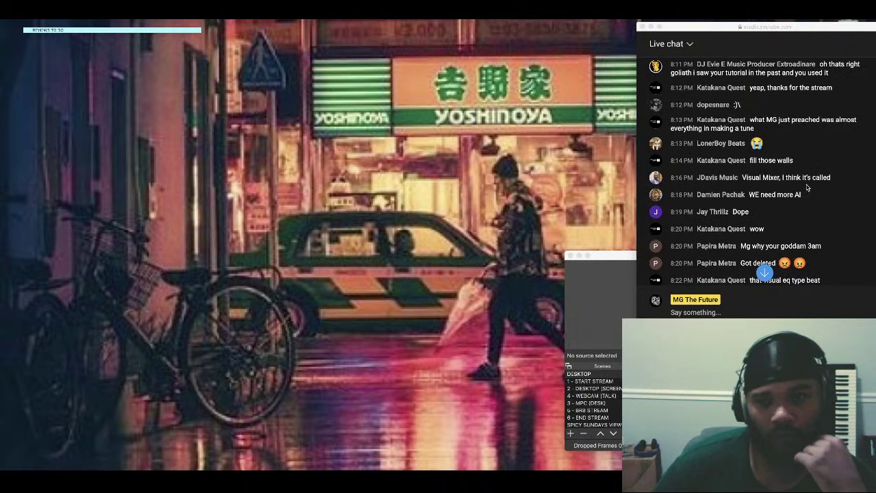
scroll(812, 175, up, 1)
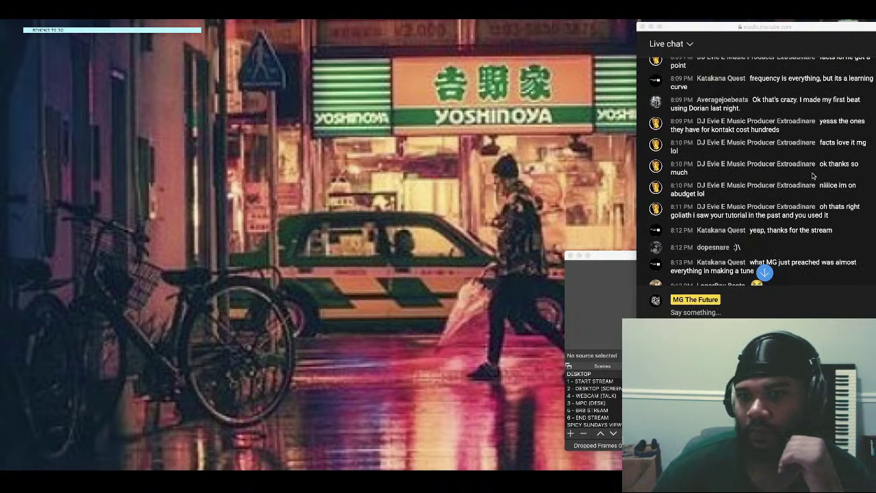
scroll(812, 176, down, 4)
scroll(813, 175, up, 3)
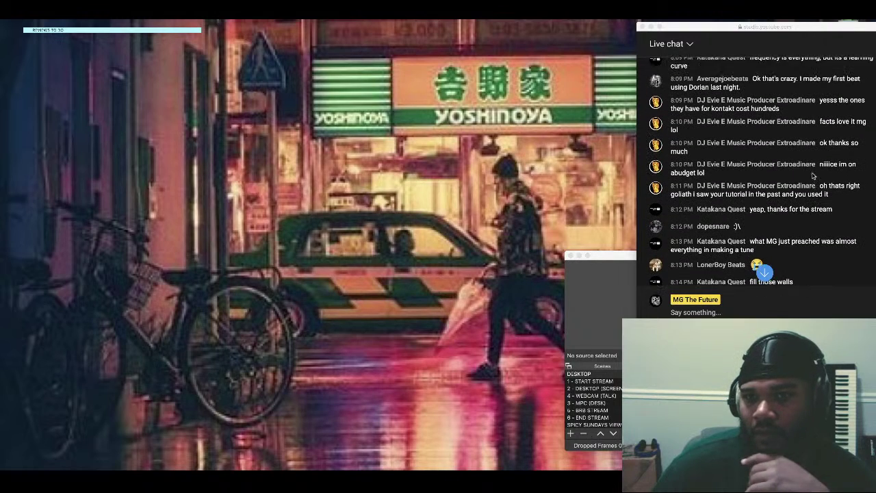
scroll(813, 176, up, 2)
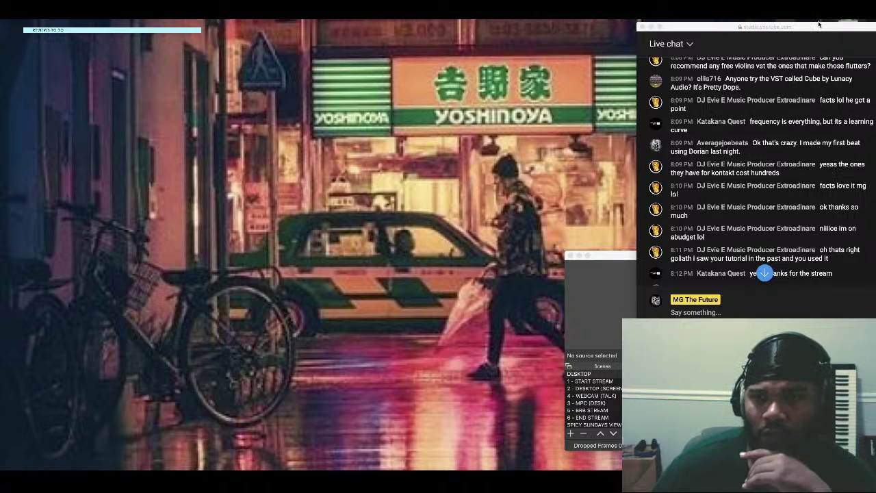
Bring the live chat window fully into view and read the viewers' messages through to the newest ones
drag(819, 24, 799, 21)
scroll(758, 111, down, 3)
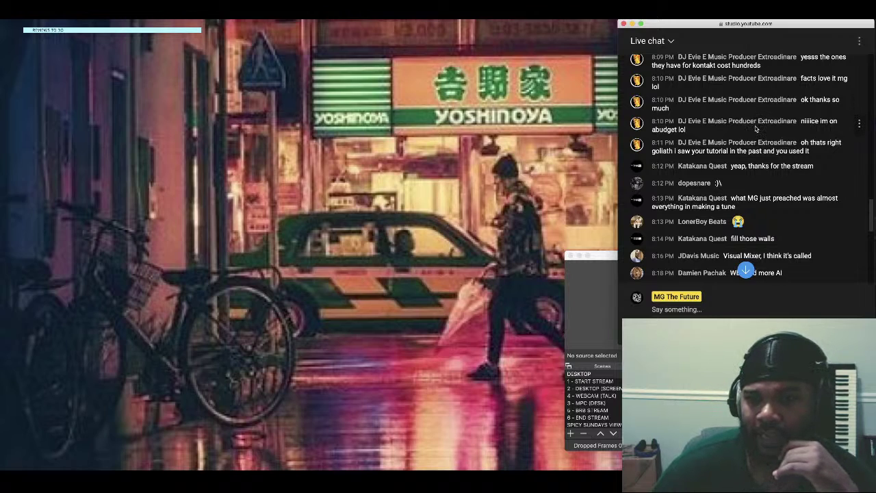
scroll(754, 129, down, 1)
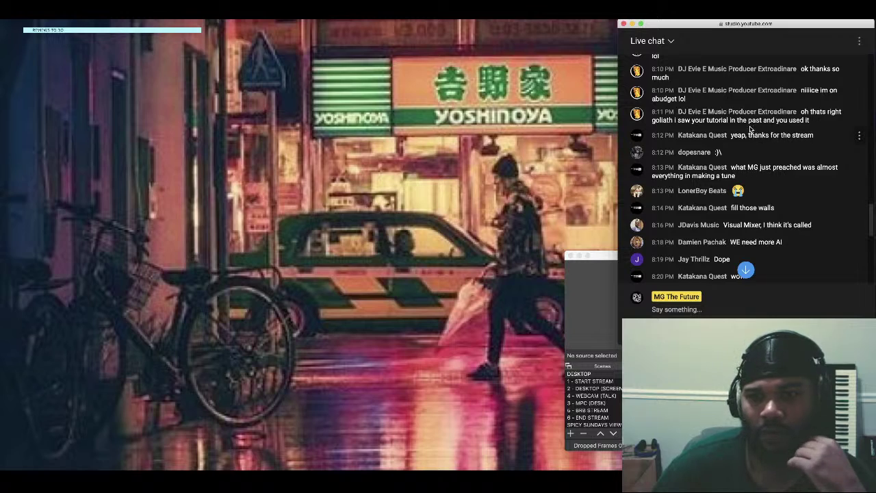
scroll(750, 128, down, 1)
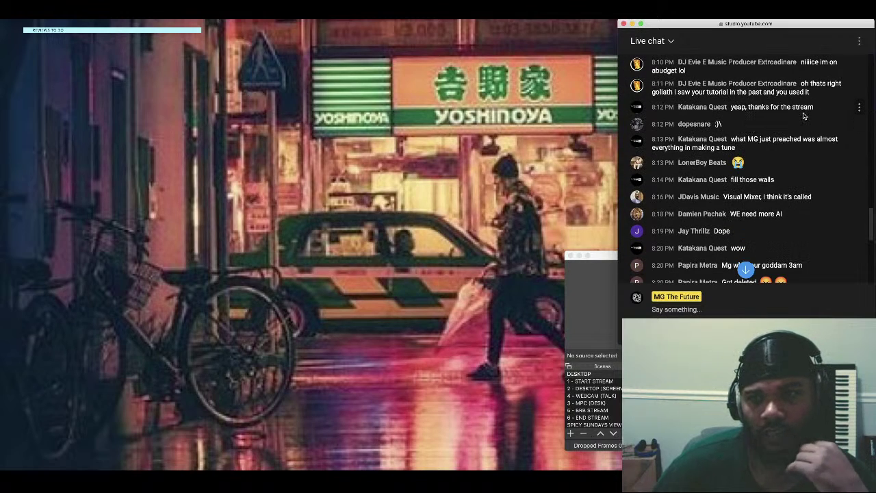
scroll(797, 117, down, 1)
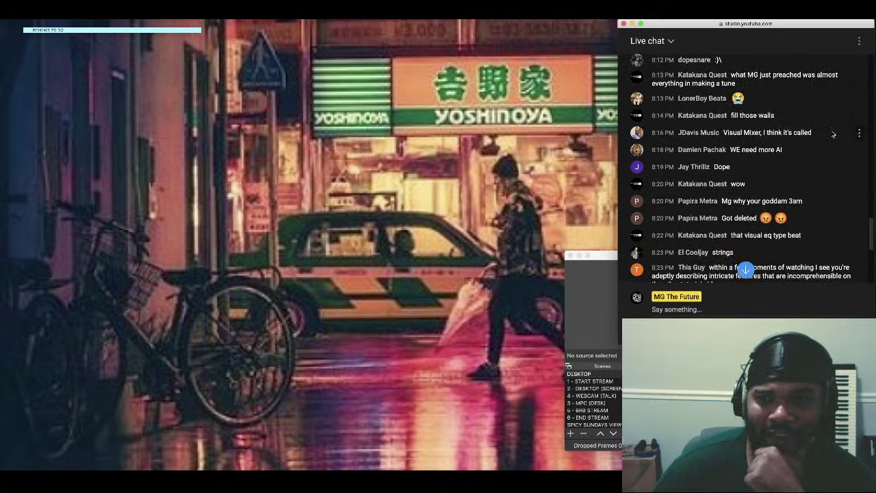
scroll(833, 135, down, 3)
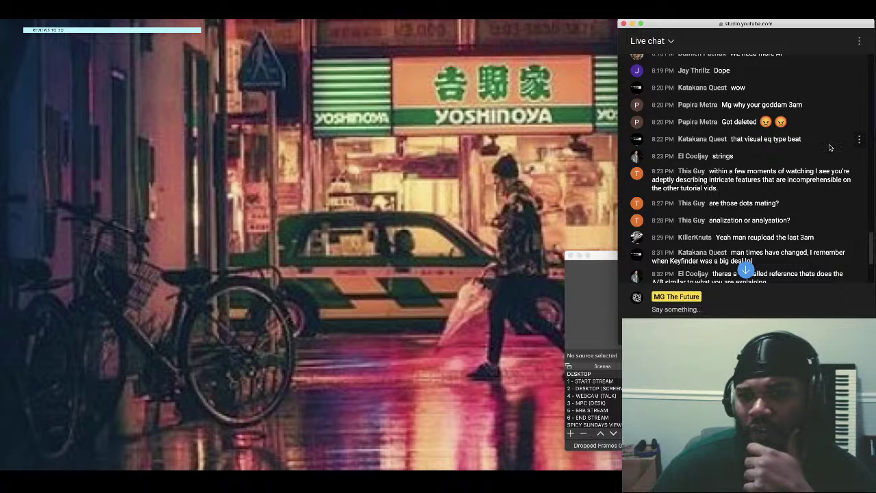
scroll(829, 143, down, 5)
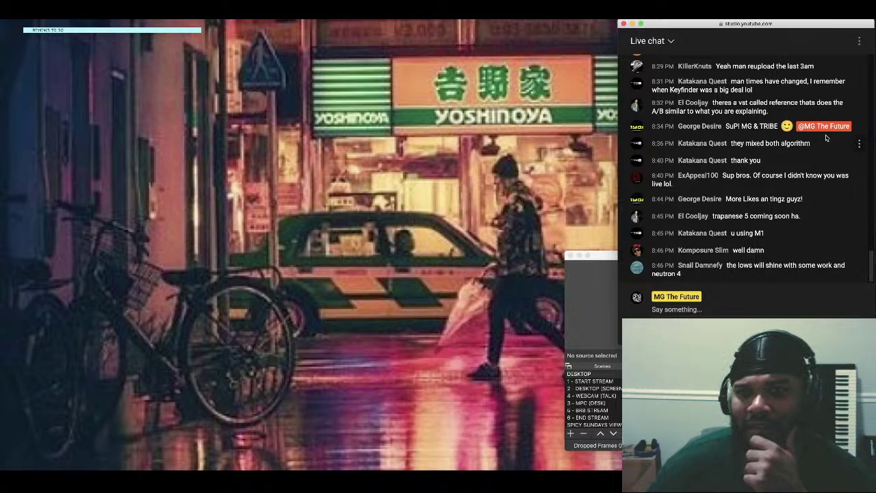
scroll(821, 130, up, 1)
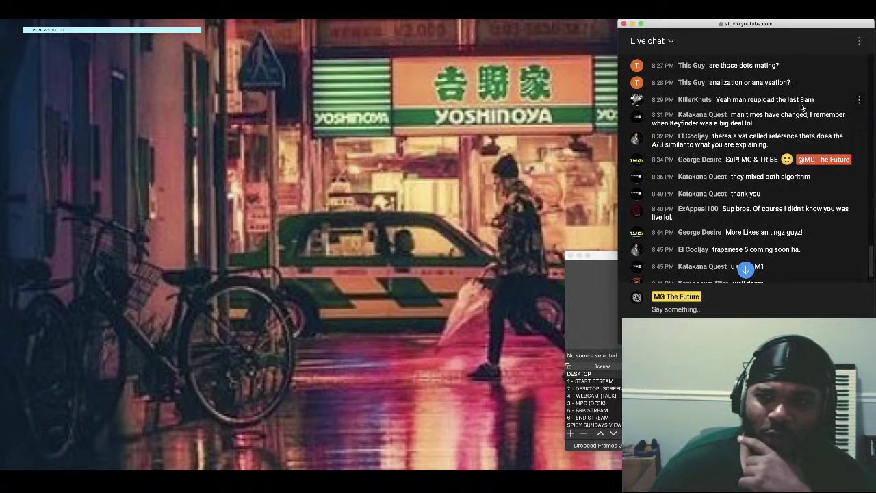
scroll(803, 113, up, 2)
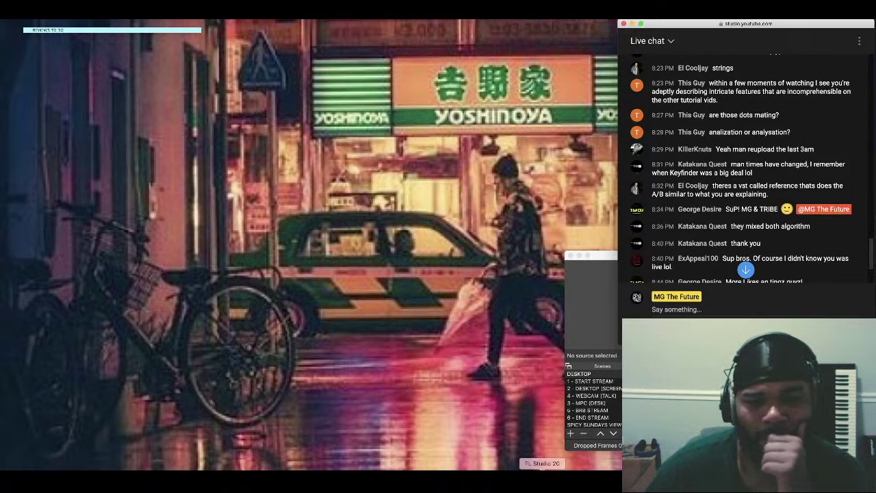
Relaunch FL Studio 20, shift the live chat window aside and move the channel rack lower over the playlist
click(541, 479)
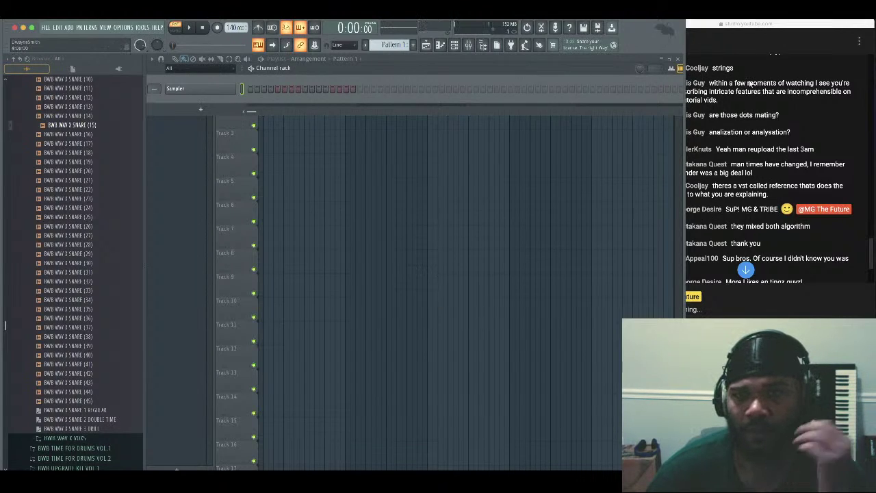
click(714, 24)
drag(714, 23, 736, 23)
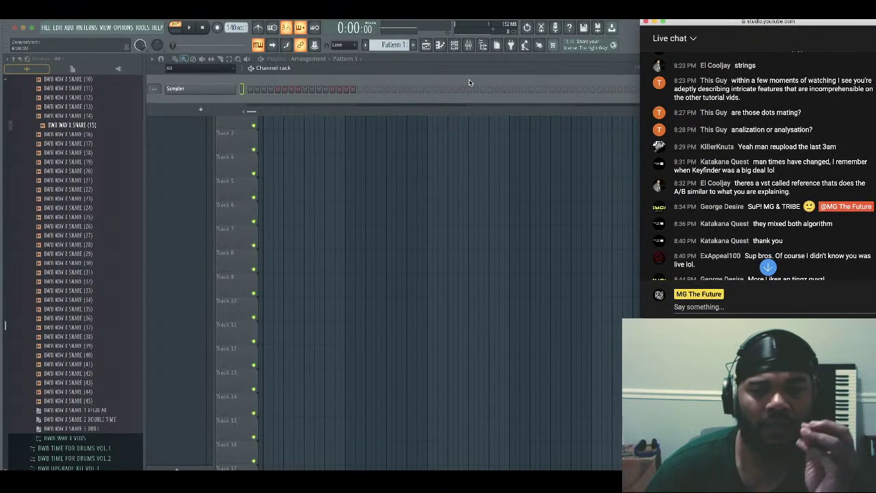
drag(467, 69, 426, 119)
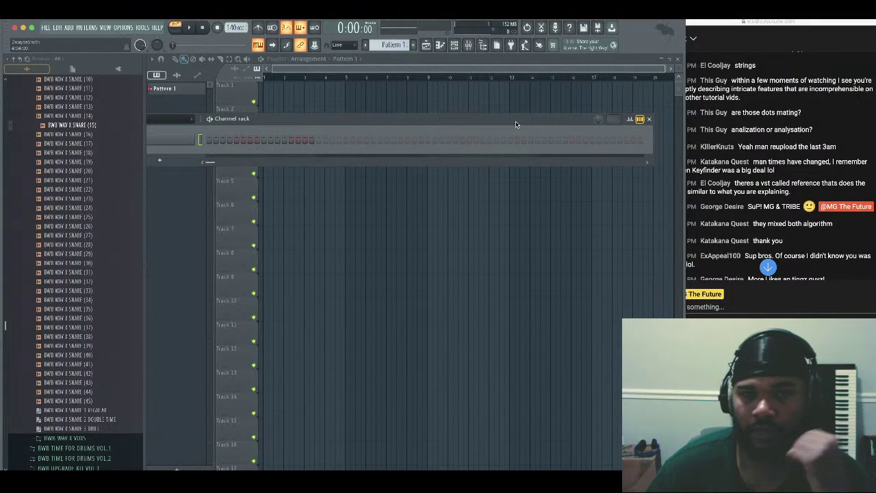
drag(510, 125, 534, 129)
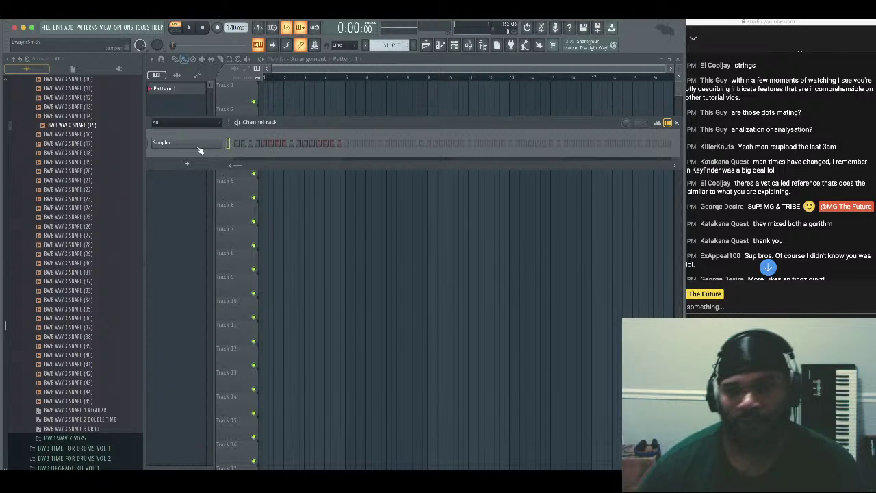
Reread the earlier and newest live chat messages, and move the chat window back aside
click(761, 178)
scroll(761, 183, down, 2)
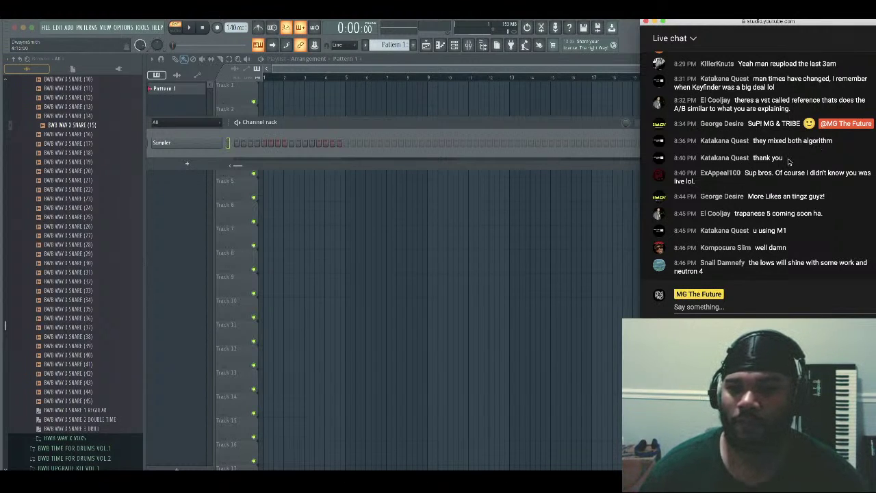
scroll(787, 164, up, 3)
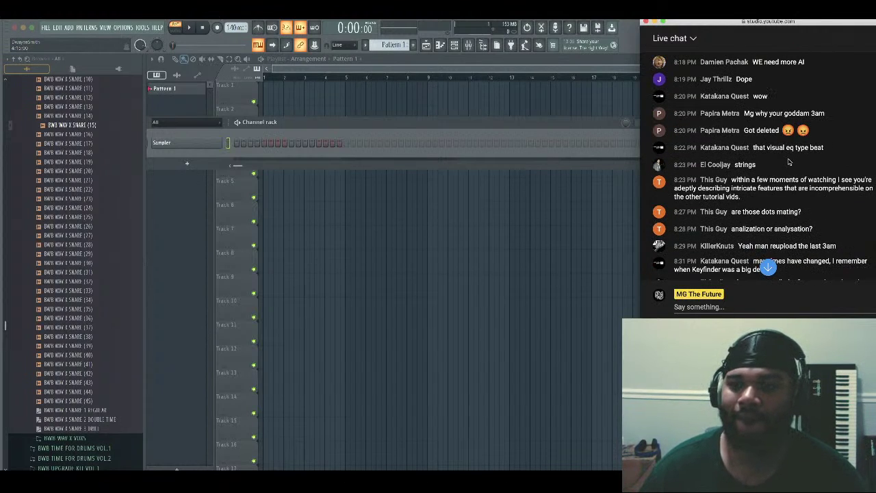
scroll(788, 162, up, 2)
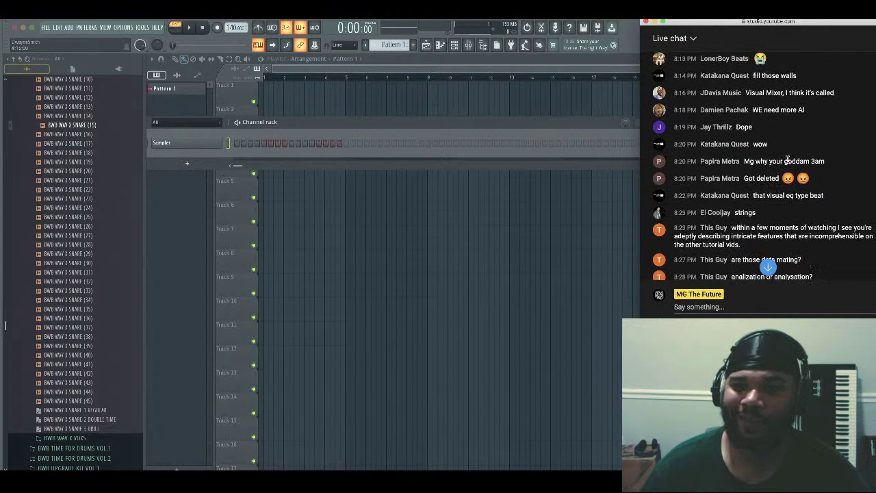
scroll(788, 162, down, 1)
scroll(787, 163, down, 3)
drag(839, 23, 815, 23)
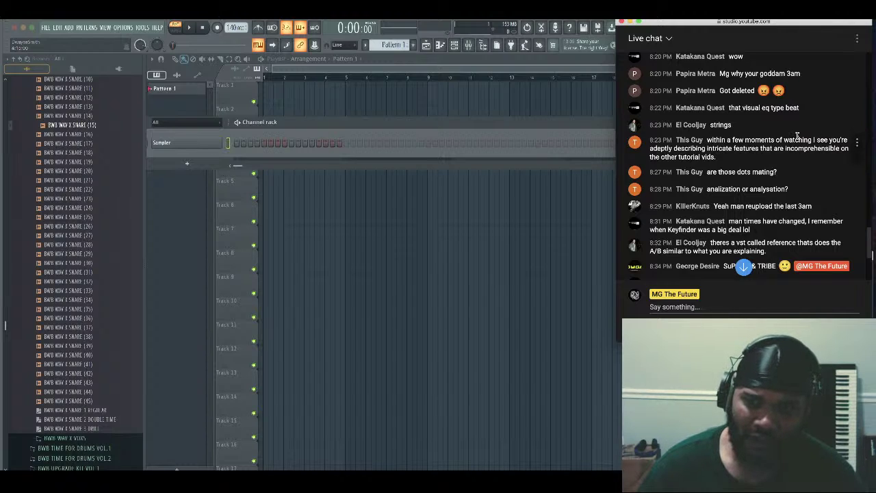
scroll(796, 137, down, 3)
scroll(797, 134, down, 2)
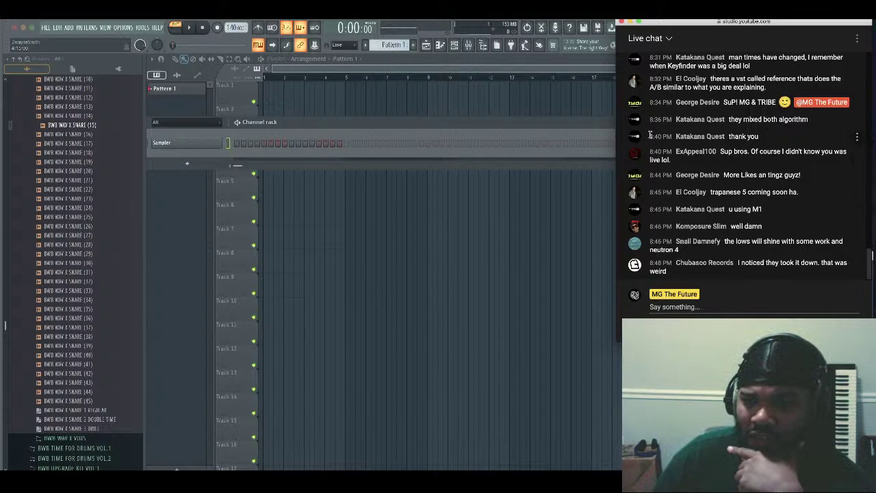
drag(779, 23, 805, 23)
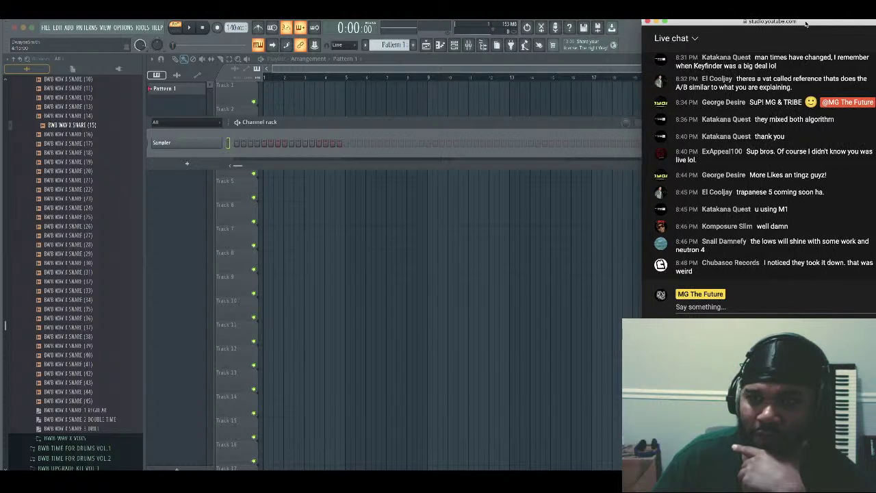
Insert an ElectraX instrument channel next to the Sampler in the channel rack
click(185, 143)
click(386, 99)
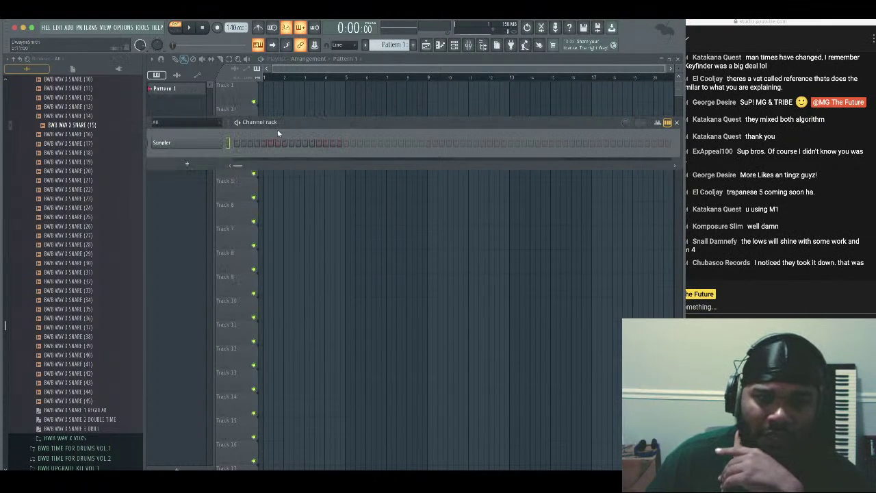
right_click(200, 148)
mouse_move(265, 211)
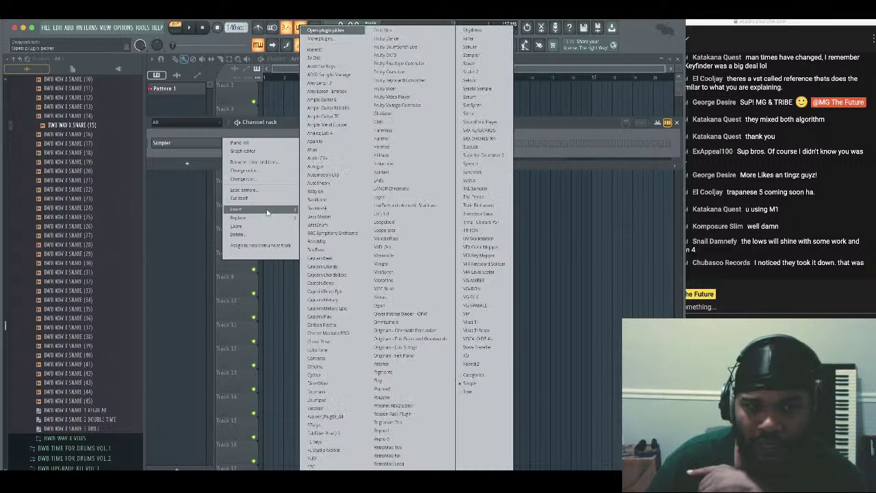
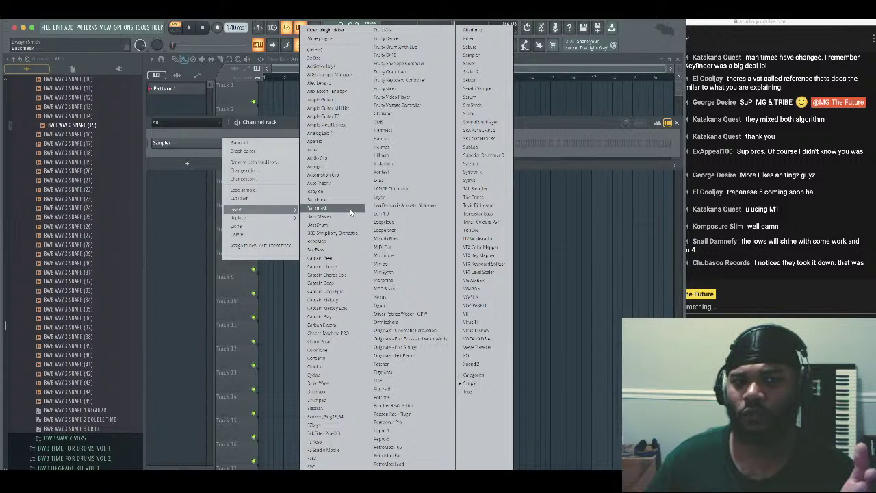
click(341, 408)
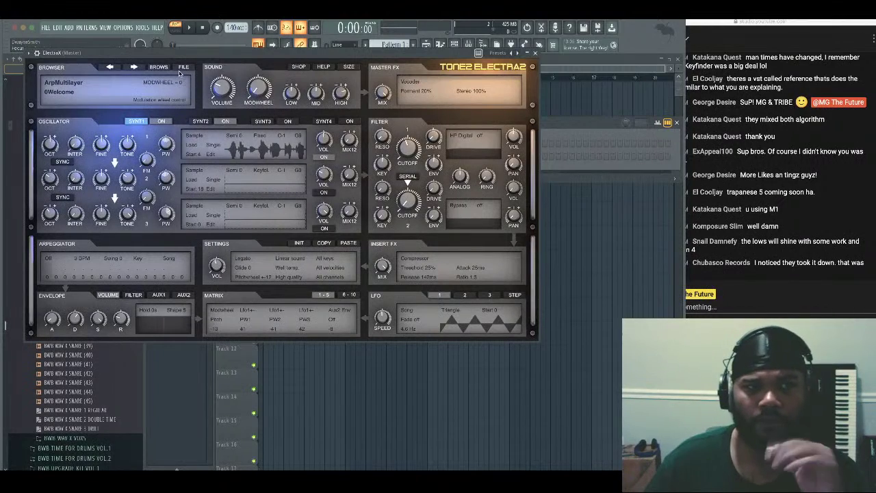
Load the Pad 40 Noah patch from the XP1 - TKP MOTION 3 bank in ElectraX and close the plugin window
click(171, 71)
scroll(105, 85, down, 10)
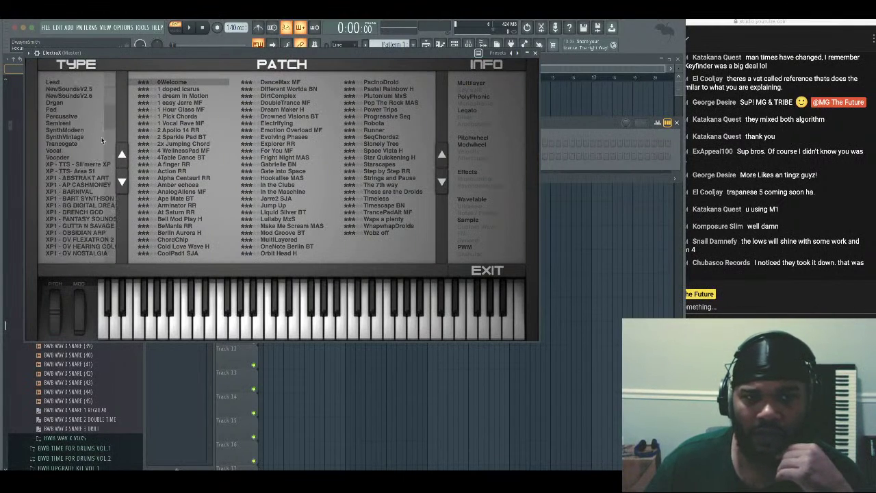
click(79, 185)
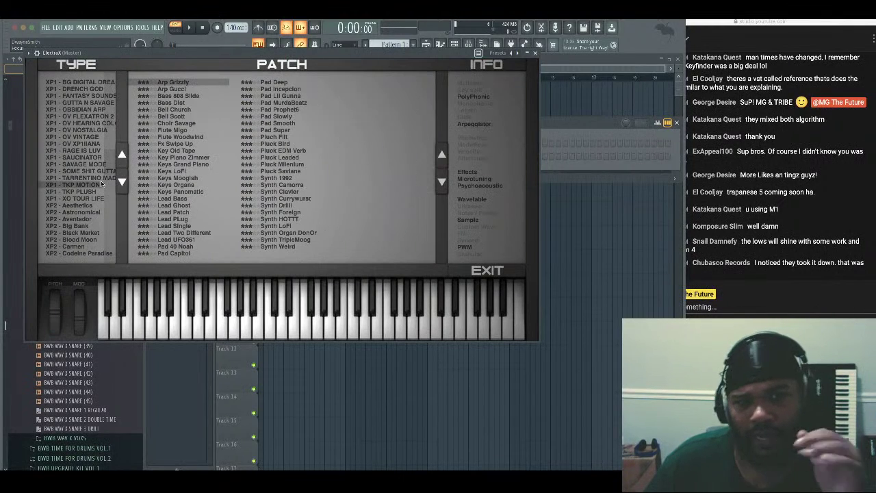
click(180, 247)
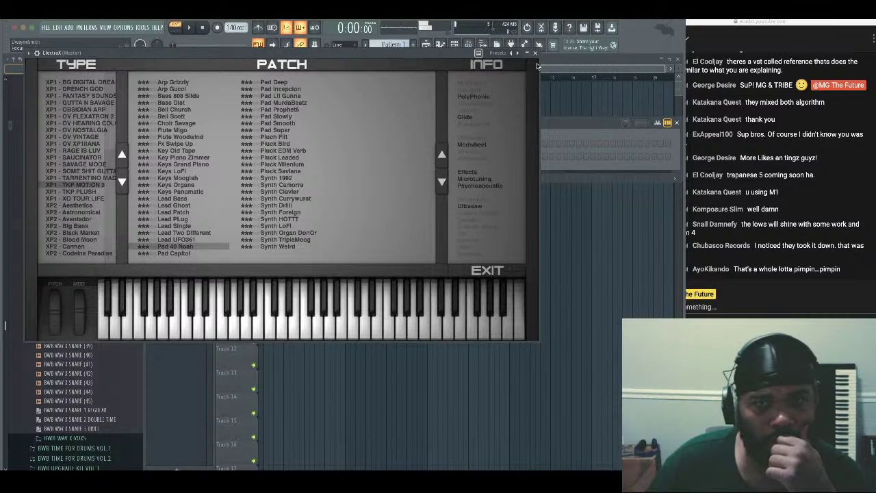
click(538, 55)
Open the ElectraX channel's piano roll and place half-bar notes B4 and A4 in the two halves of bar 1
right_click(203, 149)
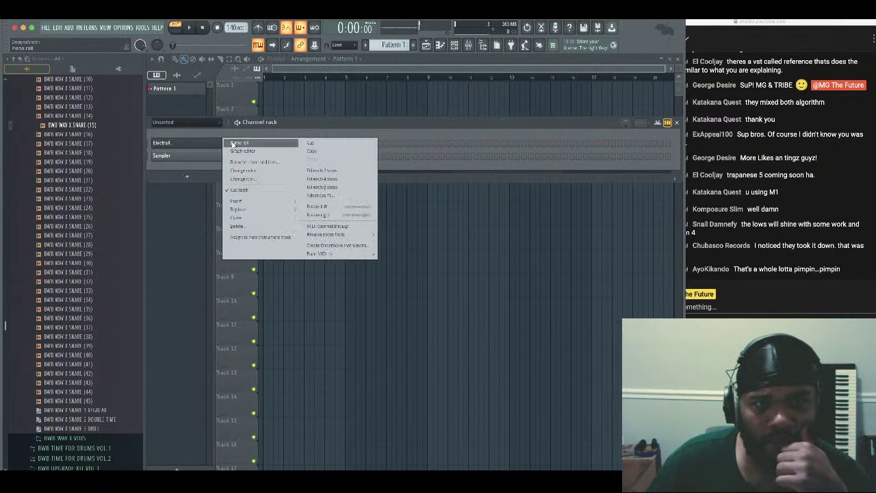
click(240, 144)
click(186, 176)
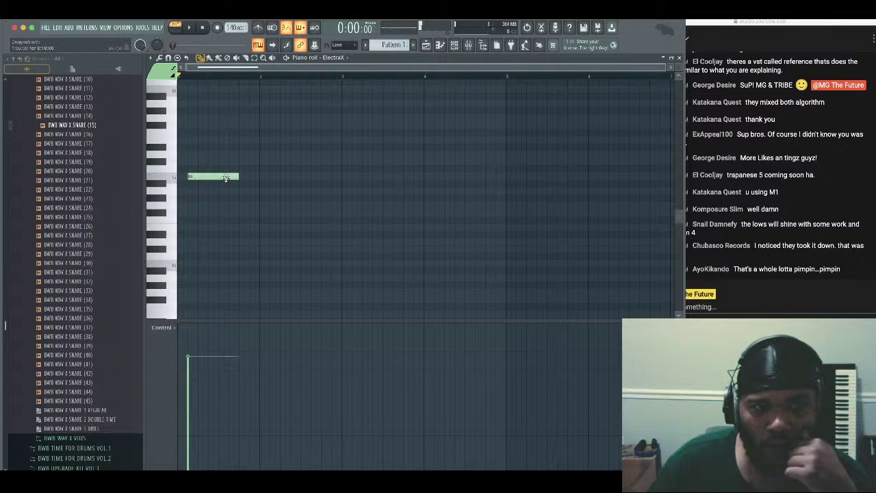
drag(226, 178, 206, 179)
scroll(252, 193, up, 3)
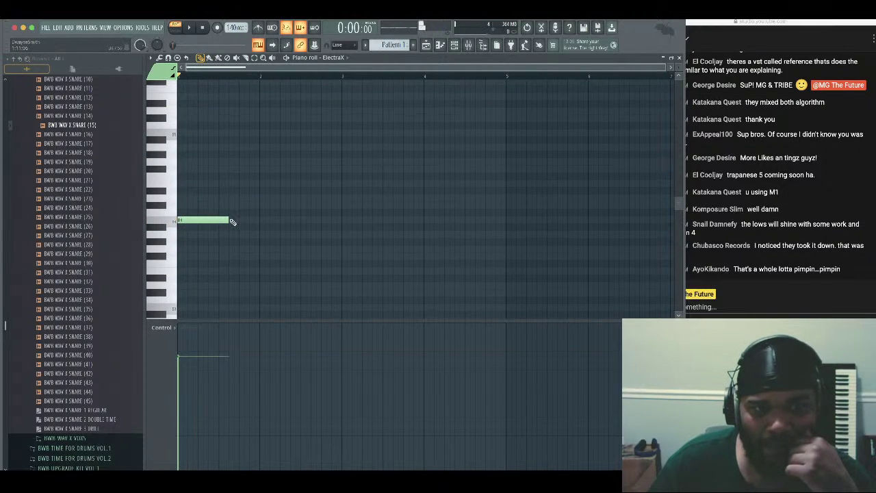
click(232, 222)
right_click(238, 221)
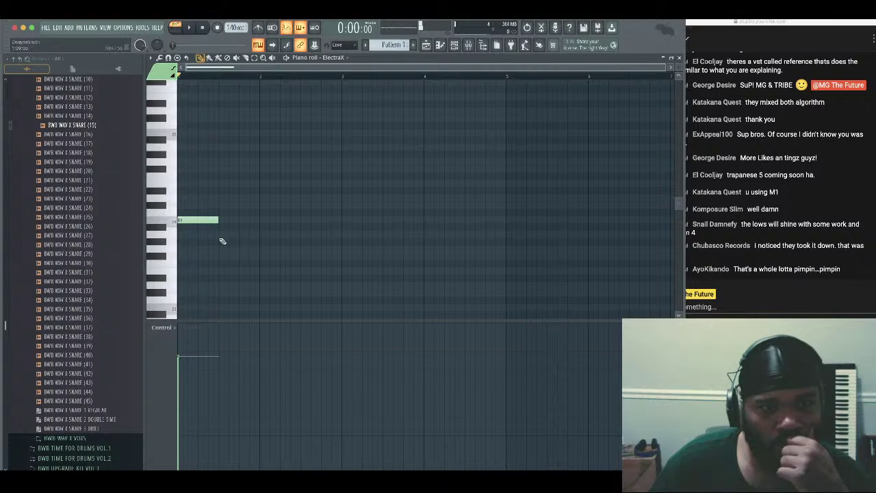
click(226, 234)
Start playback and add half-bar notes F#4 and D5 in the first and second halves of bar 2
click(189, 28)
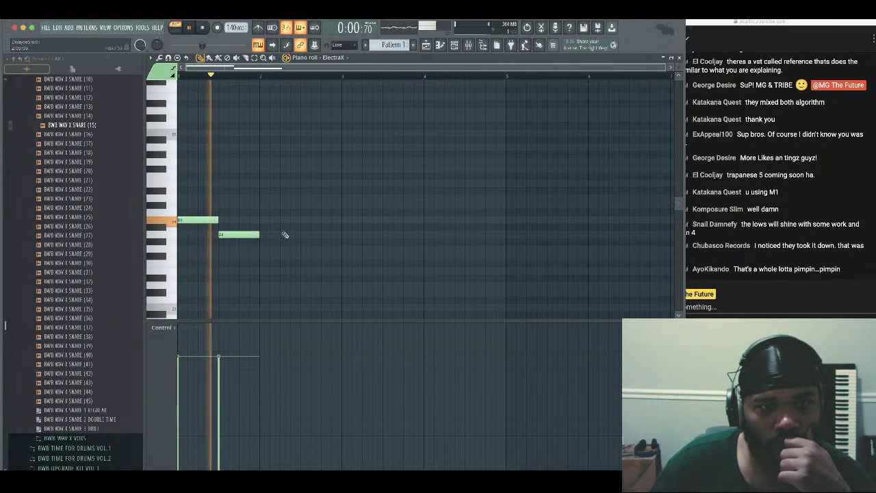
click(262, 251)
right_click(262, 250)
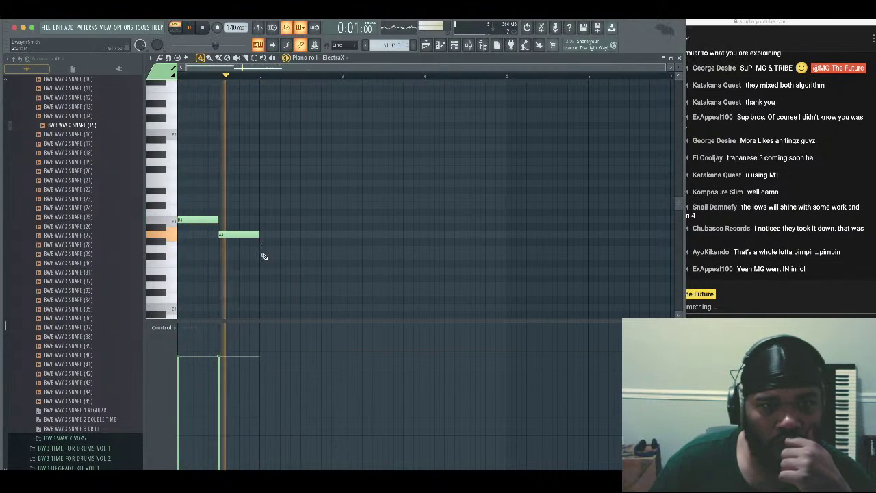
click(267, 256)
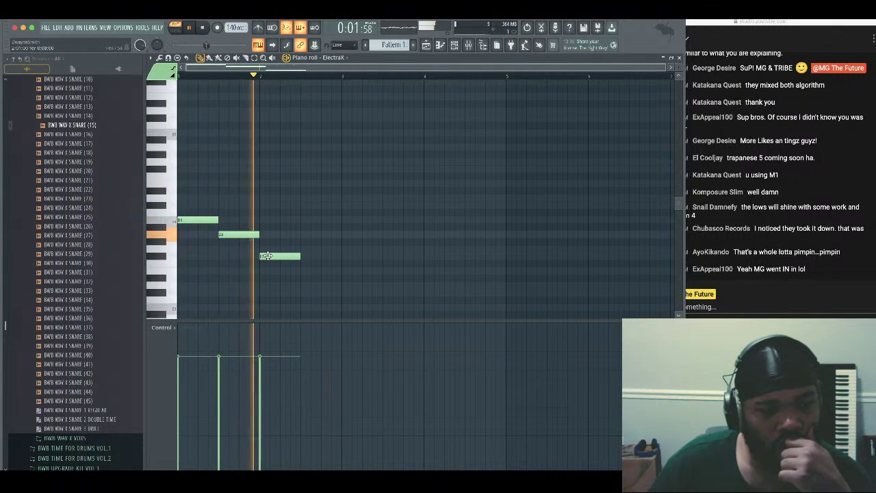
click(313, 220)
drag(315, 219, 303, 198)
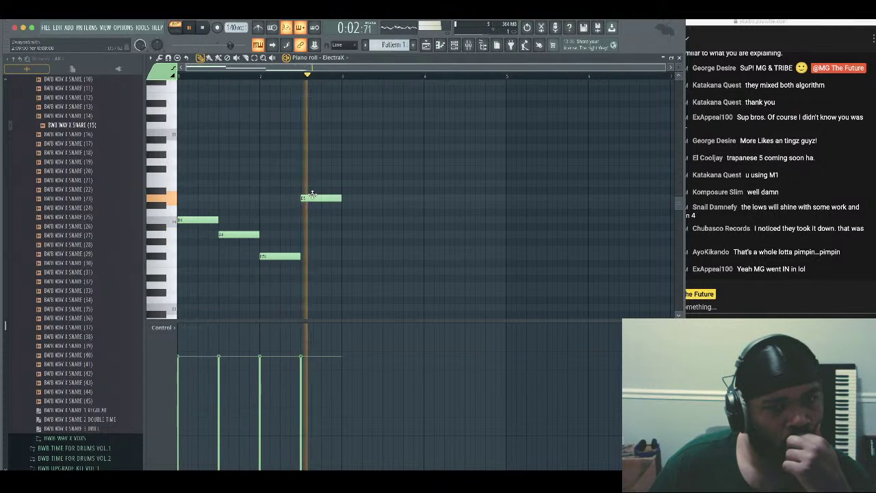
Stack half-bar notes D5 and F#5 above the B4 note at the start of bar 1
click(182, 198)
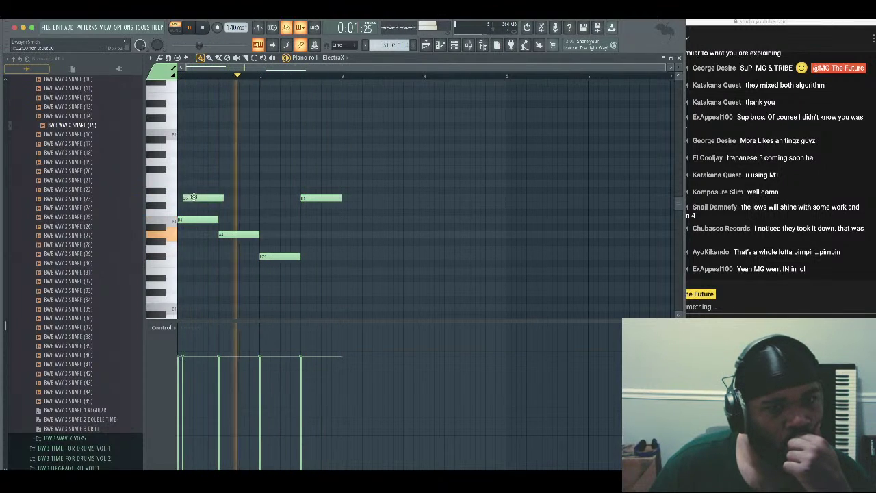
click(183, 169)
drag(183, 169, 179, 169)
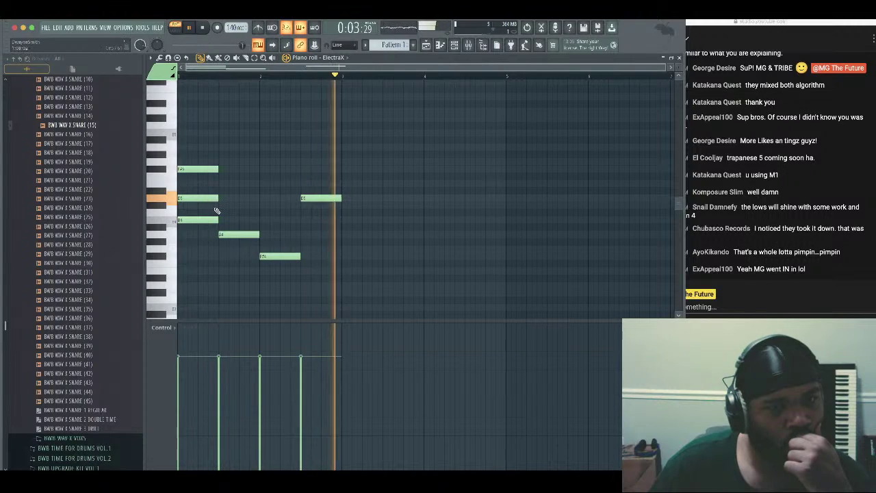
Complete the chords with half-bar notes: C#5 and E5 above A4, A4 and C#5 above F#4, and B4 and G4 below D5
click(219, 206)
click(219, 184)
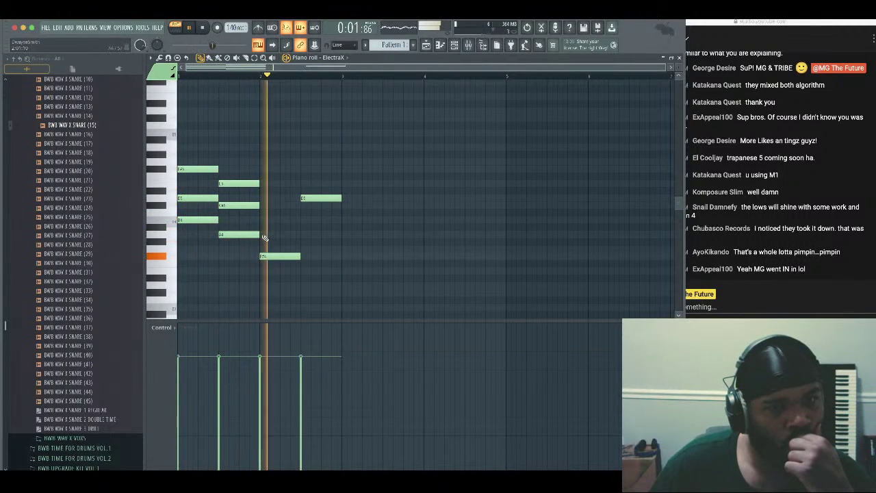
click(264, 233)
click(264, 205)
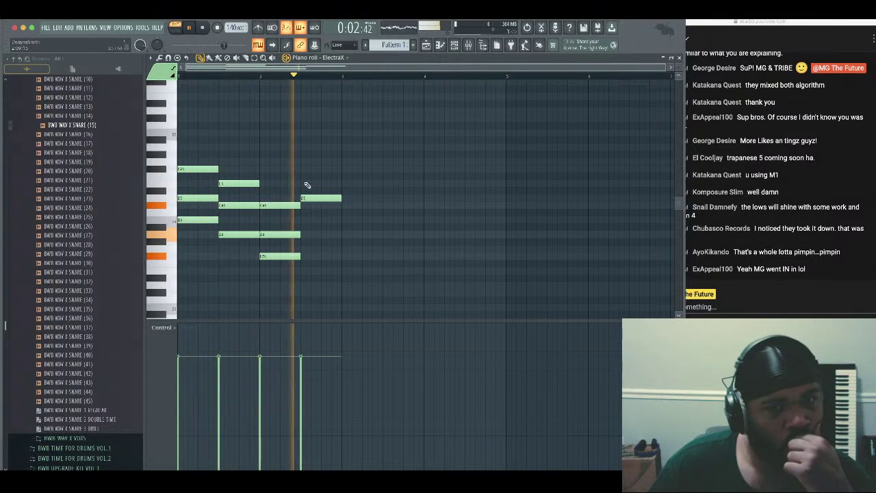
click(306, 219)
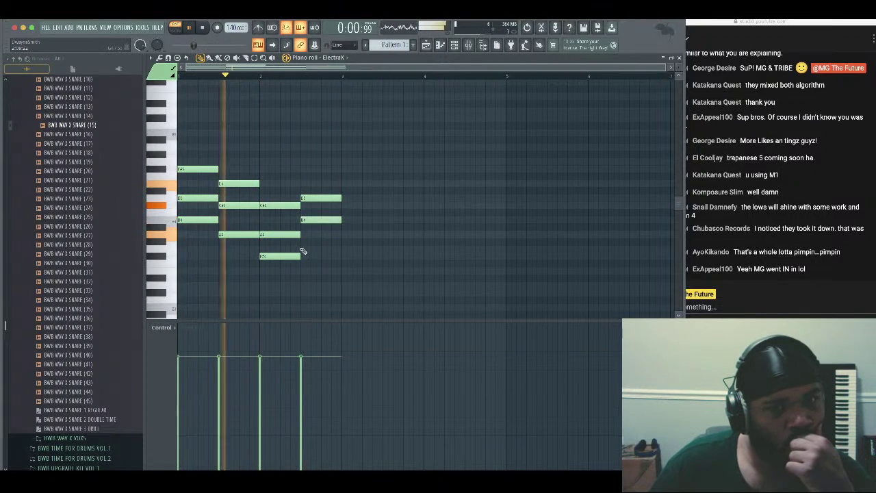
click(307, 249)
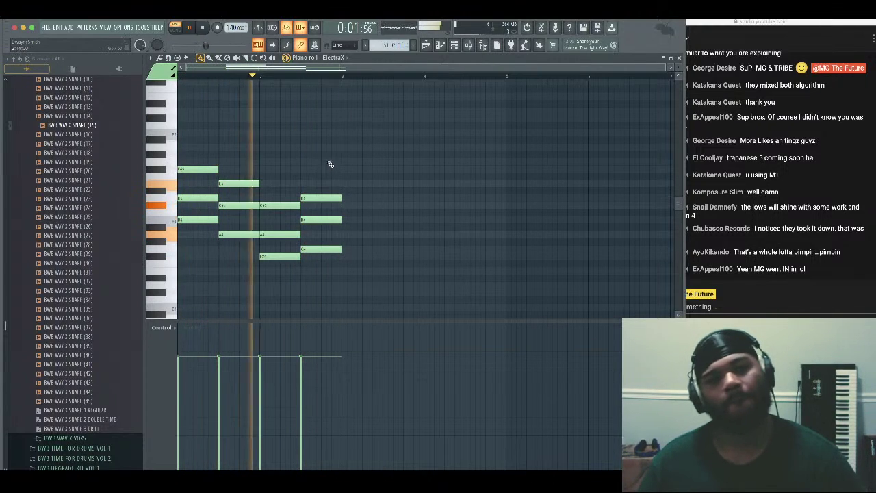
Select the lowest note of all four chords and duplicate them one octave down as bass notes B3, A3, F#3 and G3
drag(364, 243, 317, 266)
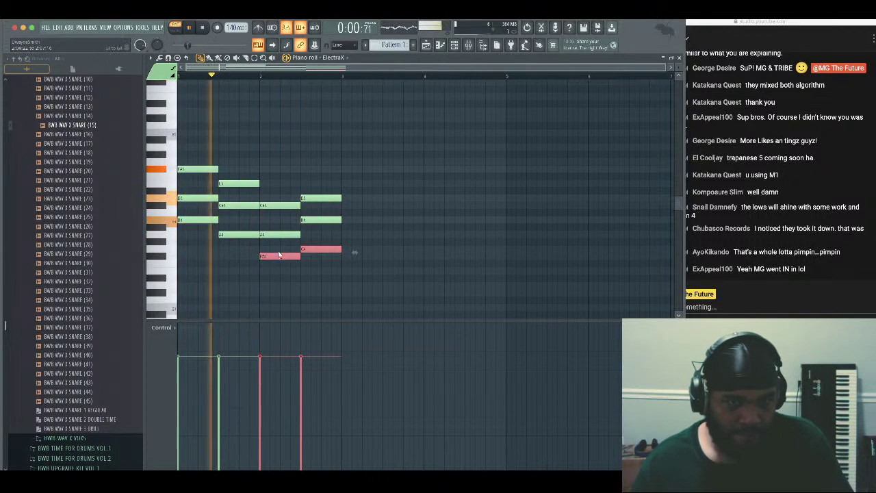
drag(294, 273, 186, 258)
drag(193, 210, 189, 309)
scroll(198, 258, down, 5)
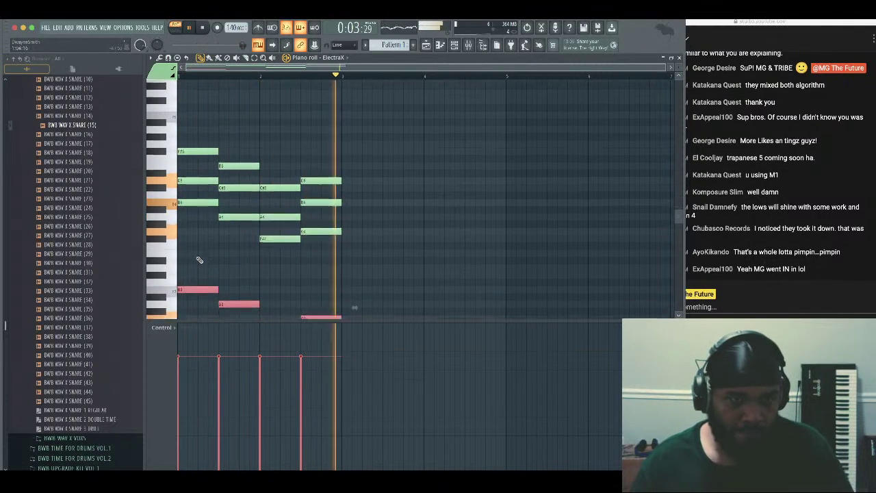
scroll(255, 227, down, 1)
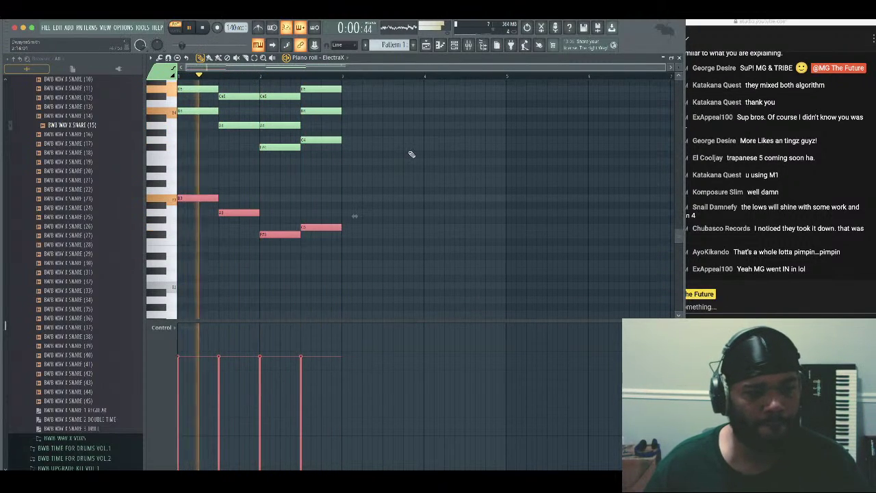
scroll(411, 154, up, 2)
scroll(411, 154, up, 3)
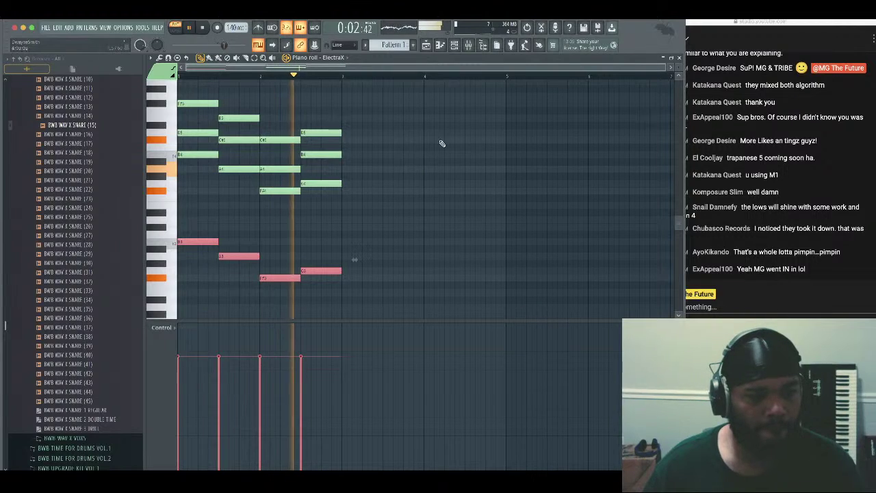
scroll(475, 126, up, 2)
right_click(475, 128)
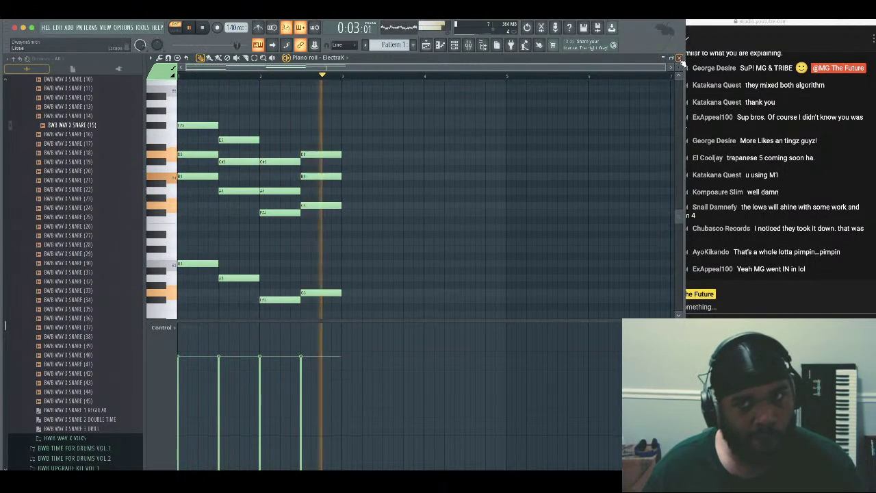
Clone the ElectraX channel and load the Pluch Fill patch from the XP1 - TKP MOTION 3 bank in the clone
click(679, 58)
right_click(204, 146)
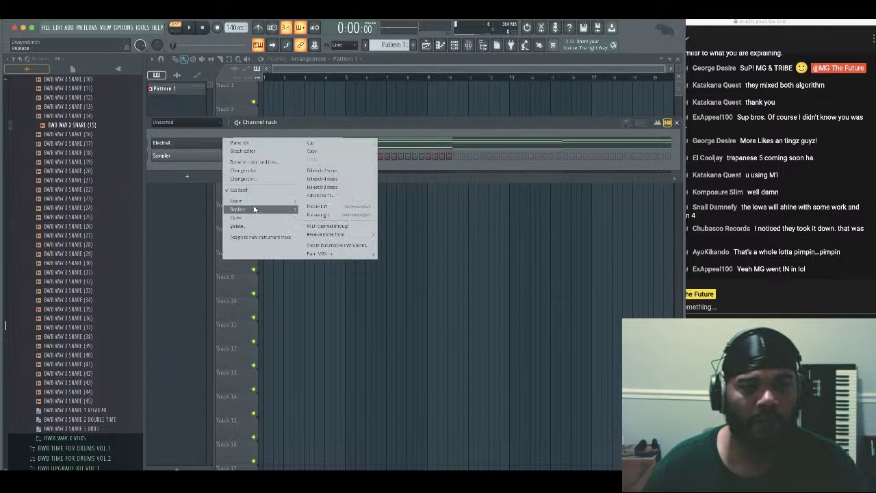
click(255, 220)
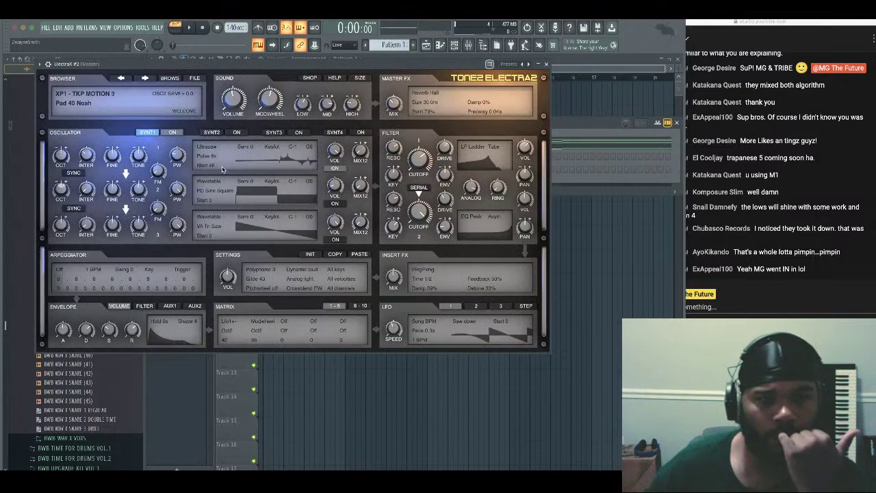
click(171, 78)
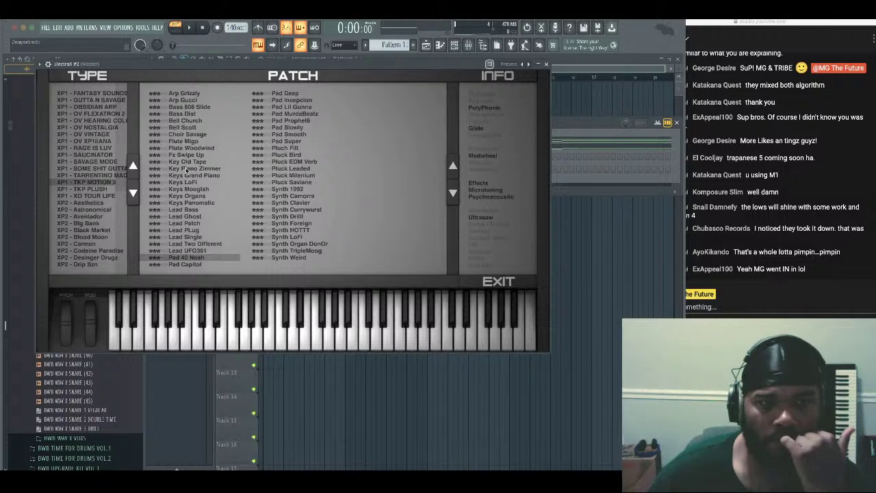
click(293, 149)
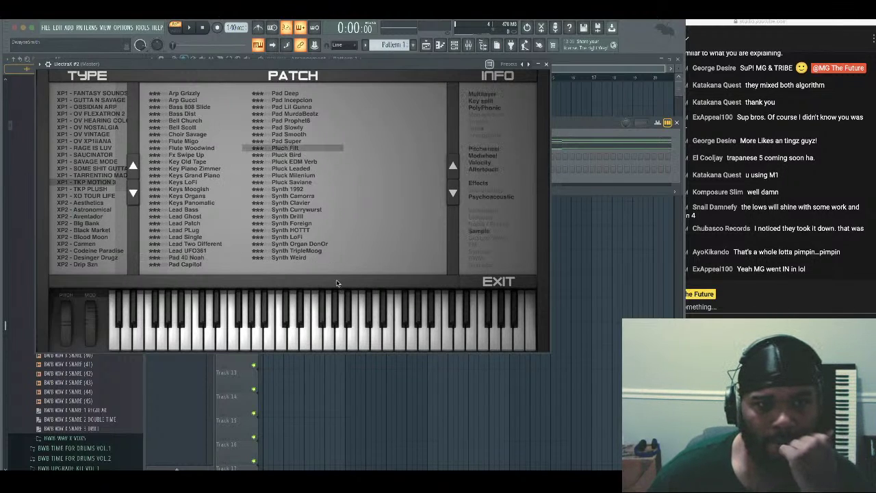
click(544, 65)
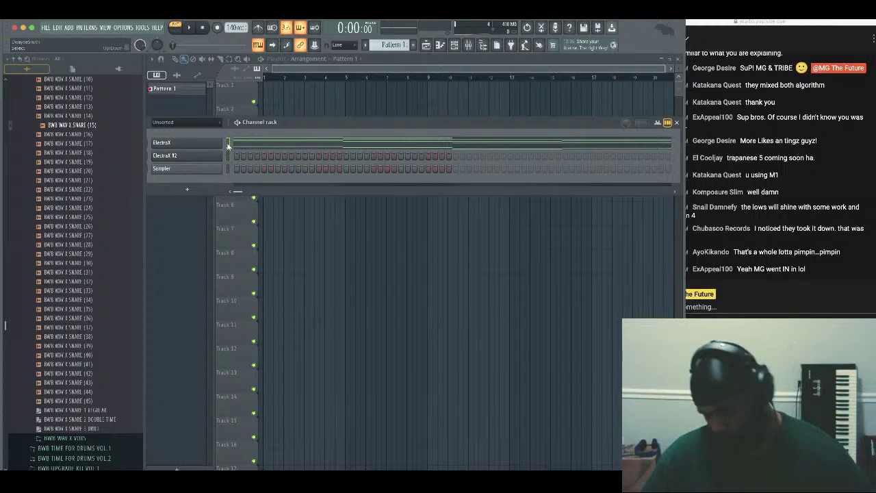
Paste the chord progression into the ElectraX #2 channel and start playback
key(super+v)
key(space)
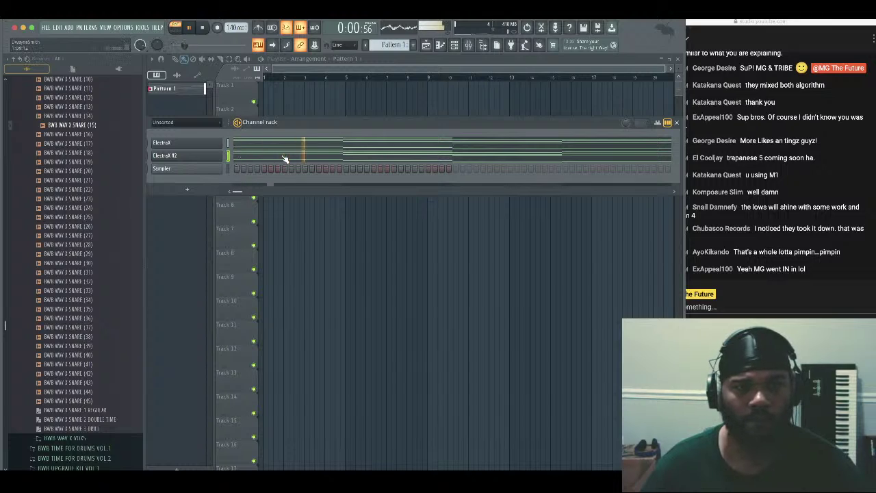
Audition the pluck and synth patches of the XP1 - TKP MOTION 3 bank in ElectraX #2, from Pluck Bird through Synth LoFi
click(201, 159)
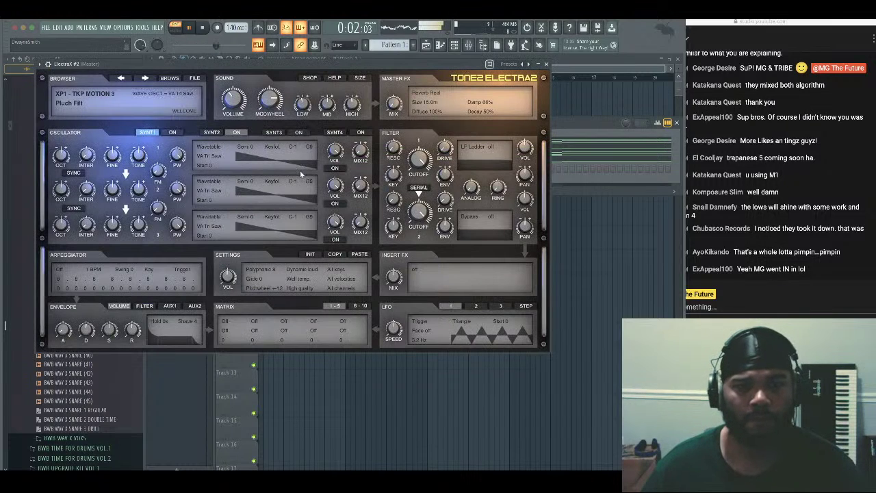
click(171, 81)
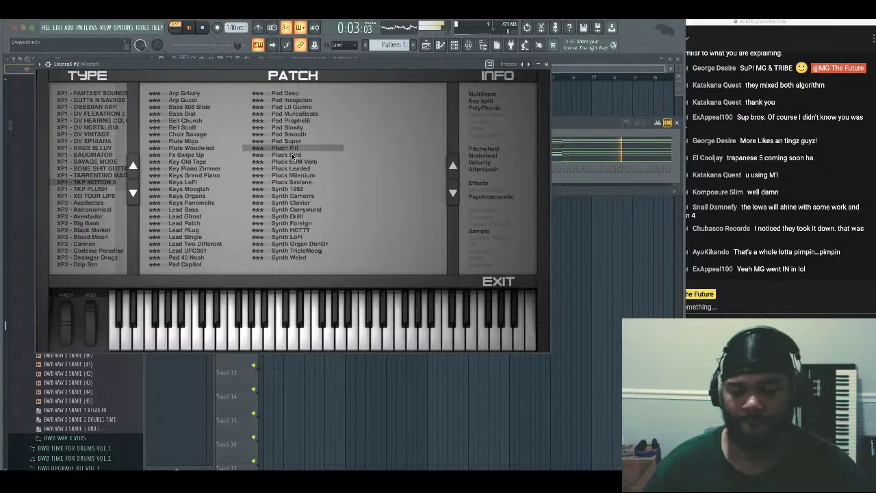
click(292, 156)
click(294, 163)
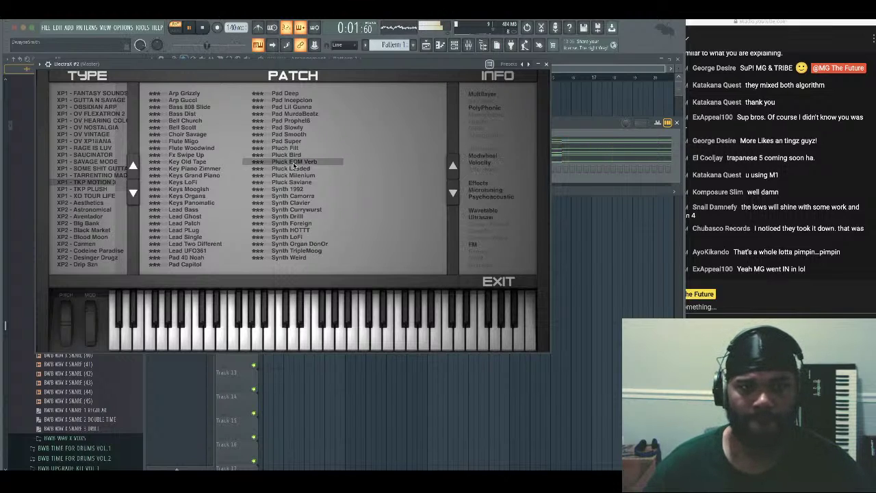
click(299, 169)
click(304, 177)
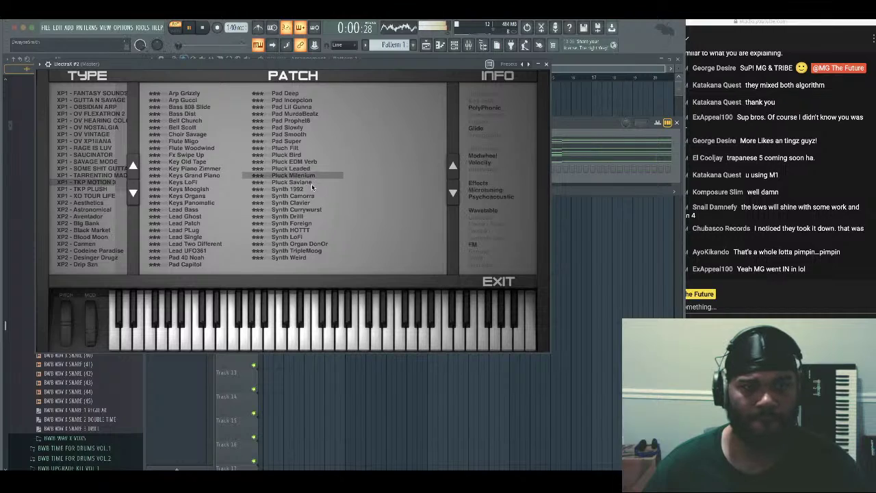
click(308, 184)
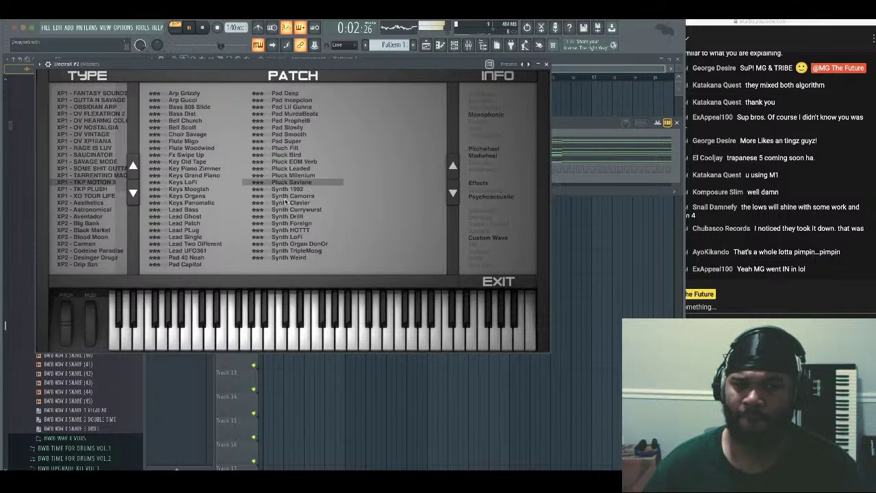
click(301, 190)
click(299, 203)
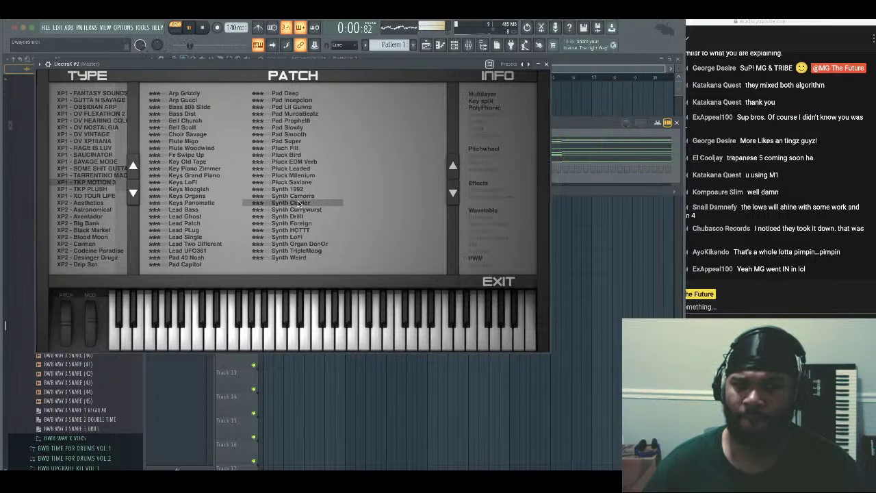
click(300, 218)
click(299, 230)
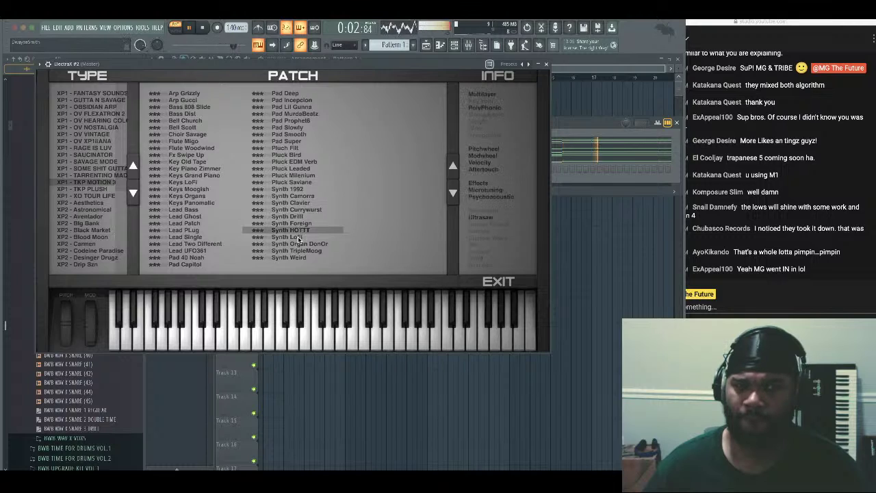
click(295, 237)
Audition the bell and keys patches of the same bank, from Bell Church through Keys Moogish
click(193, 121)
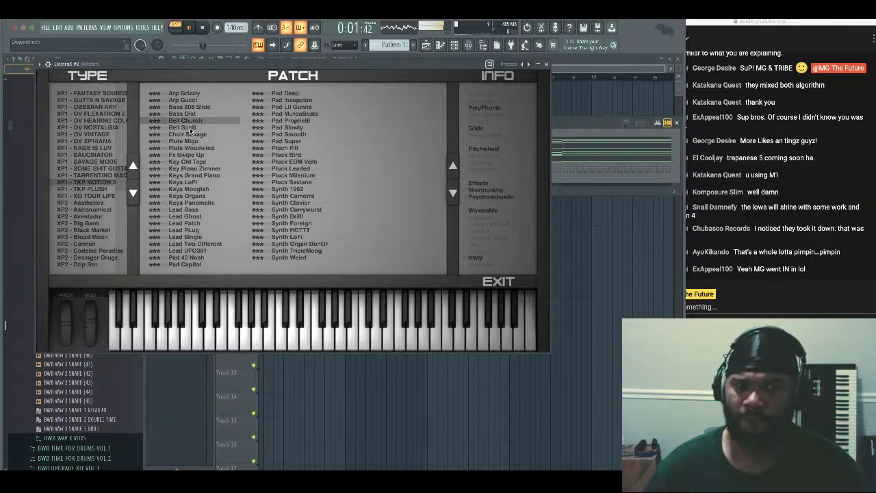
click(189, 128)
click(197, 161)
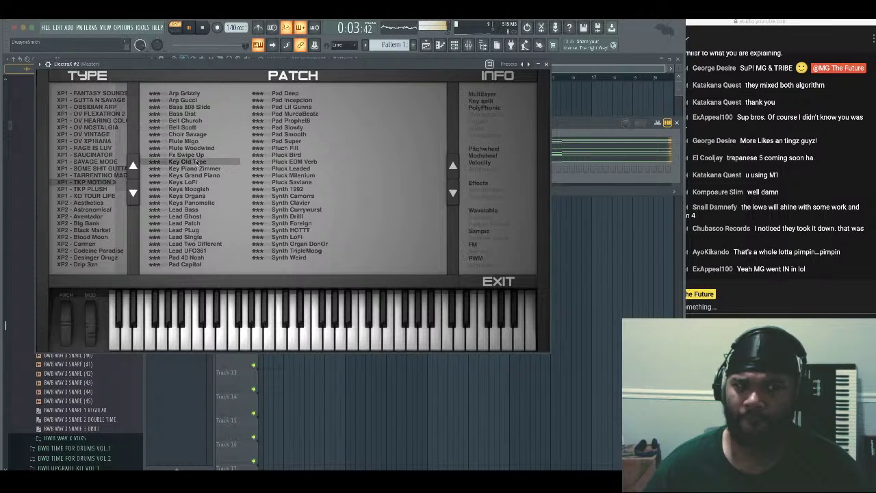
click(214, 177)
click(186, 184)
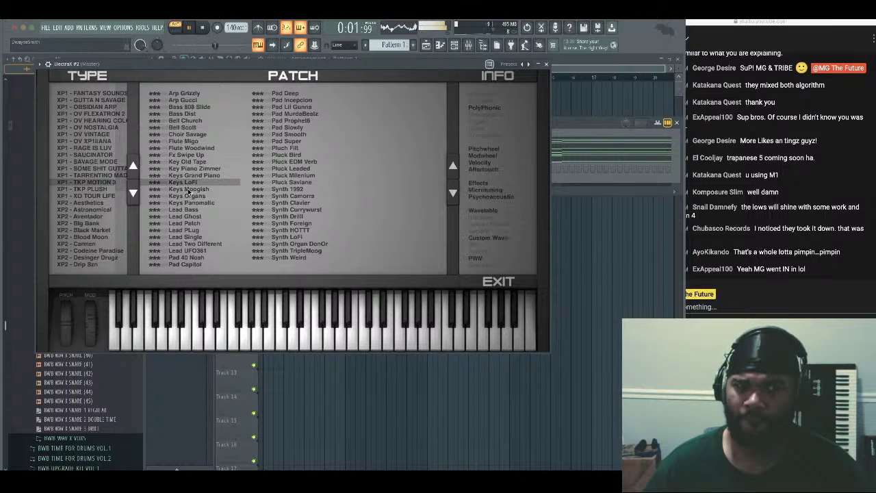
click(189, 189)
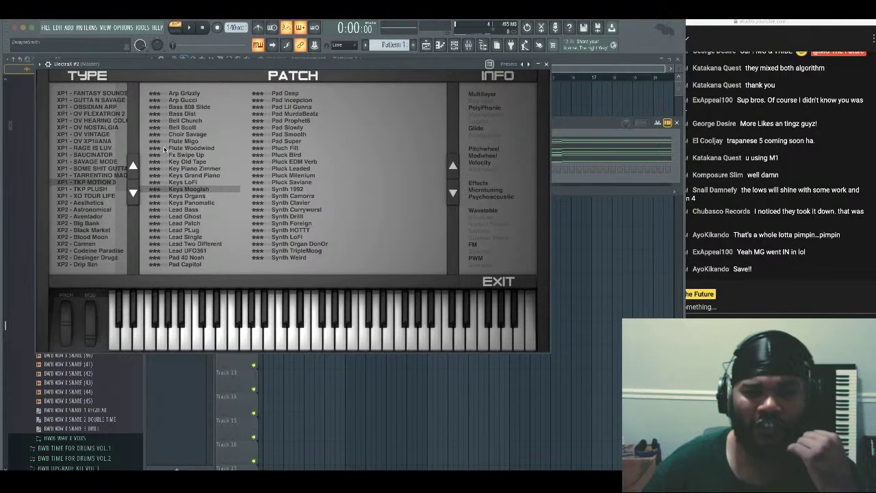
Compare pluck patches from the XP2 - Drip Szn bank against the playing loop and load PLUCK Dunked in ElectraX #2
scroll(122, 176, down, 3)
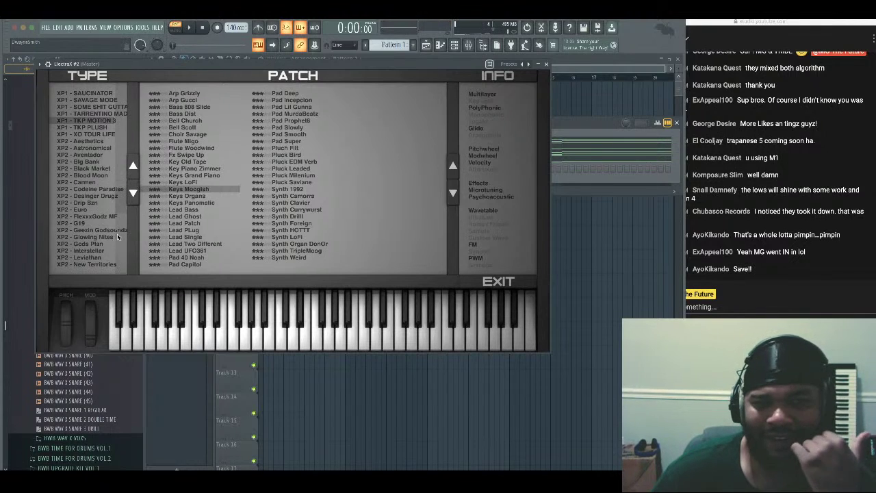
click(94, 204)
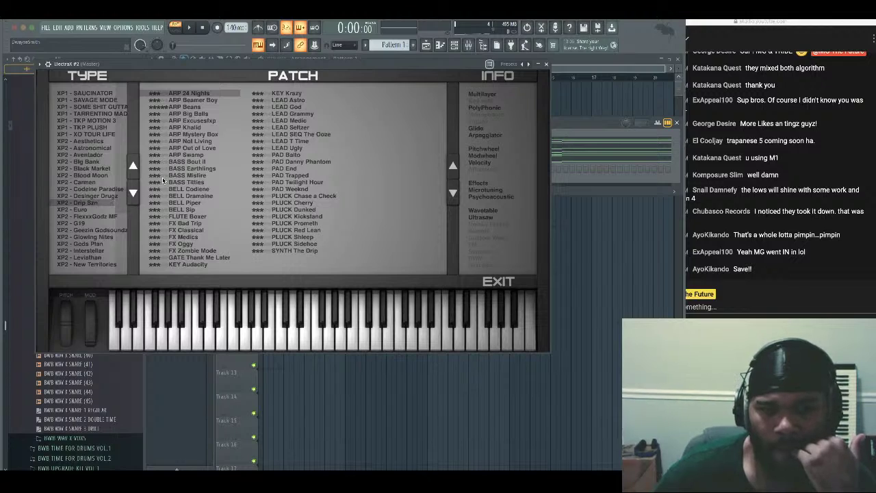
click(278, 197)
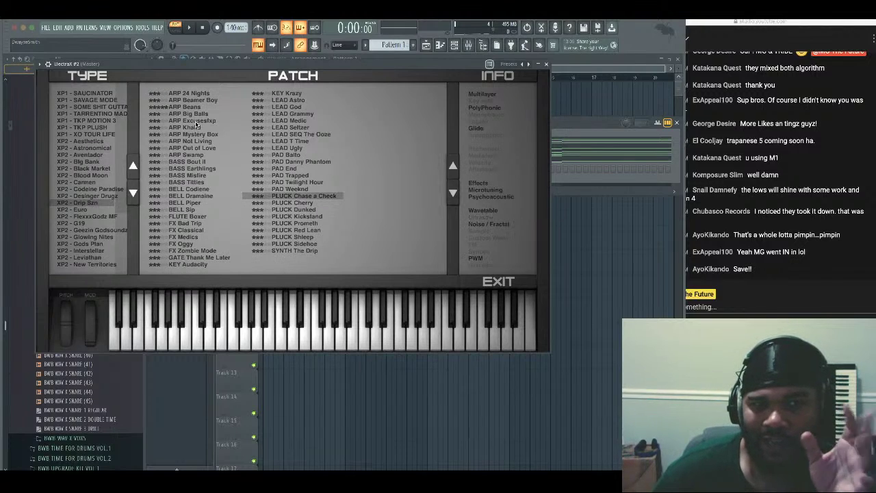
click(190, 28)
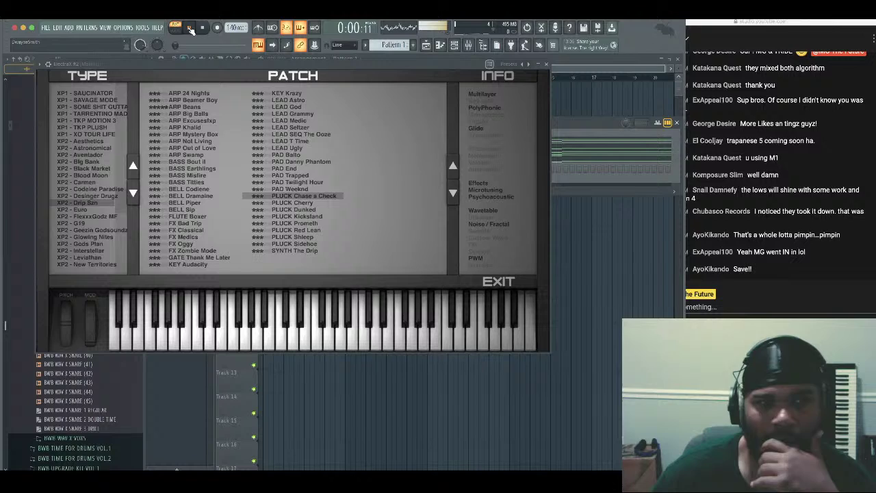
click(311, 204)
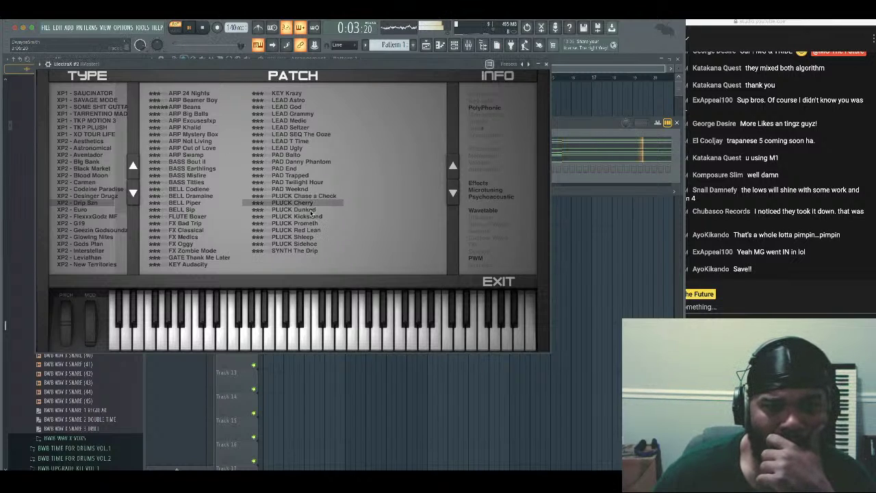
click(310, 210)
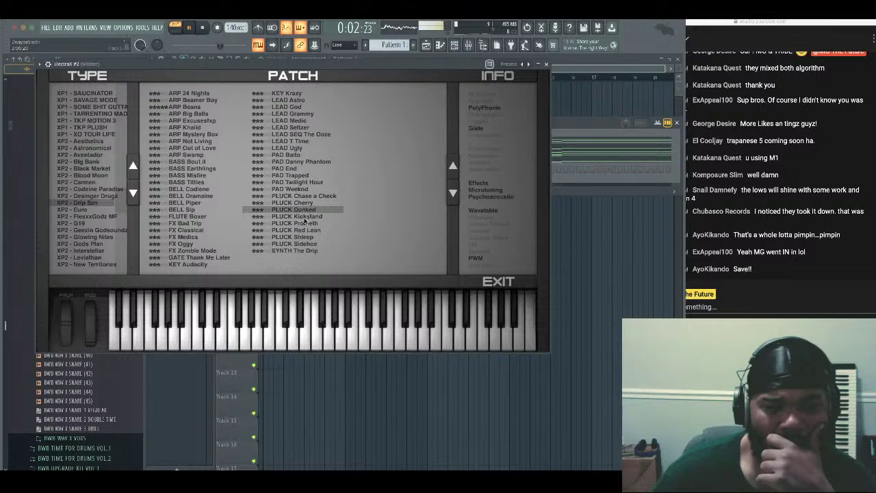
click(307, 216)
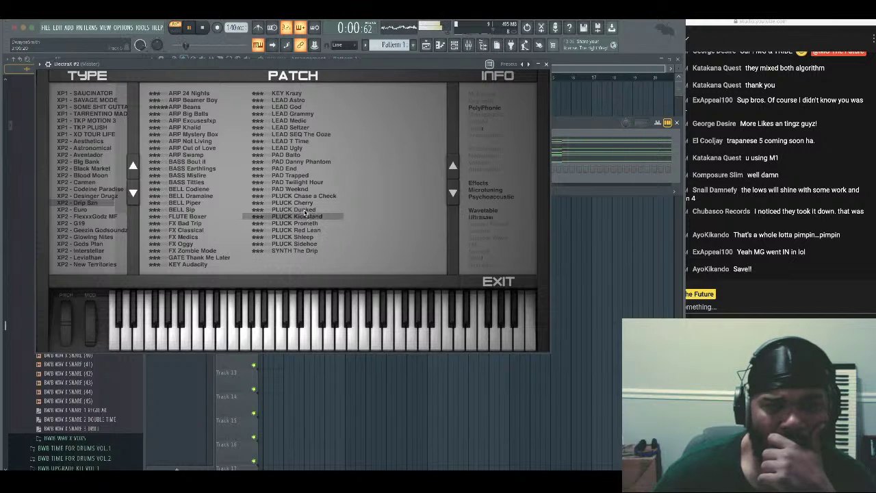
click(305, 210)
click(547, 65)
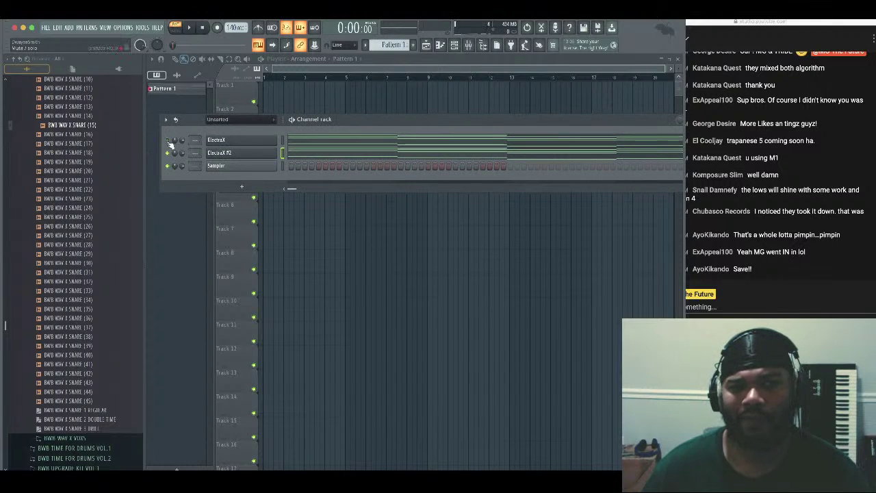
Transpose the ElectraX #2 chords up one octave in the piano roll and play the loop
key(space)
click(287, 152)
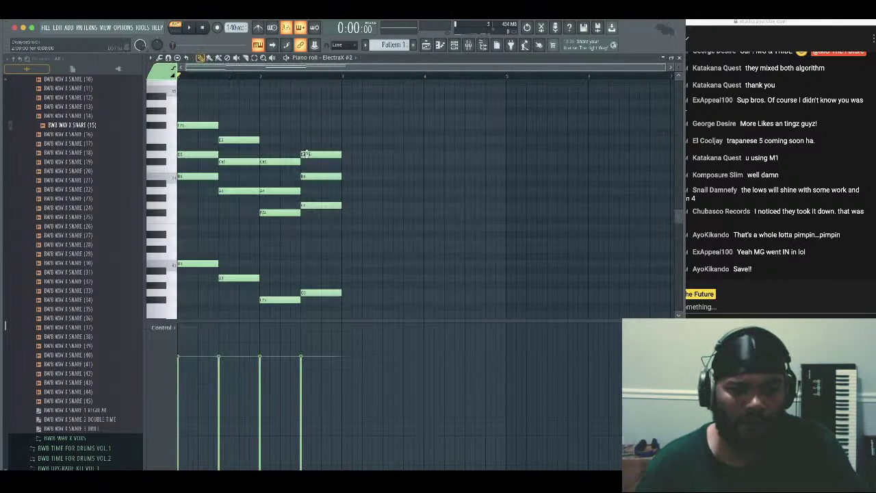
key(space)
key(super+Up)
key(space)
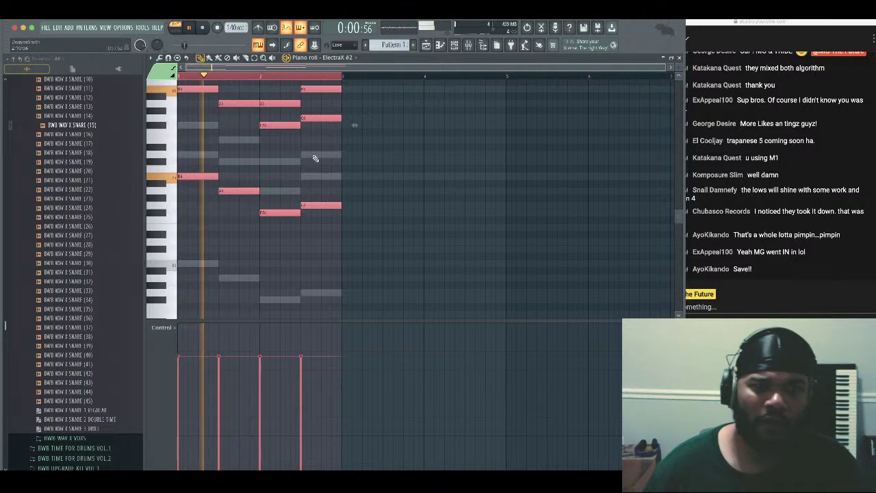
key(space)
key(space)
Arpeggiate the ElectraX #2 chords with the Normal pattern, a Flip range of 2 and Chord sync, and close the piano roll
click(159, 58)
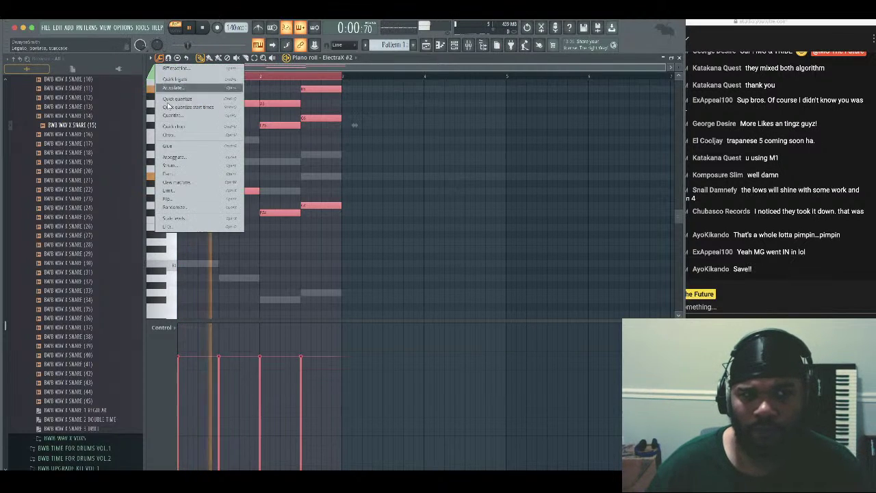
click(182, 156)
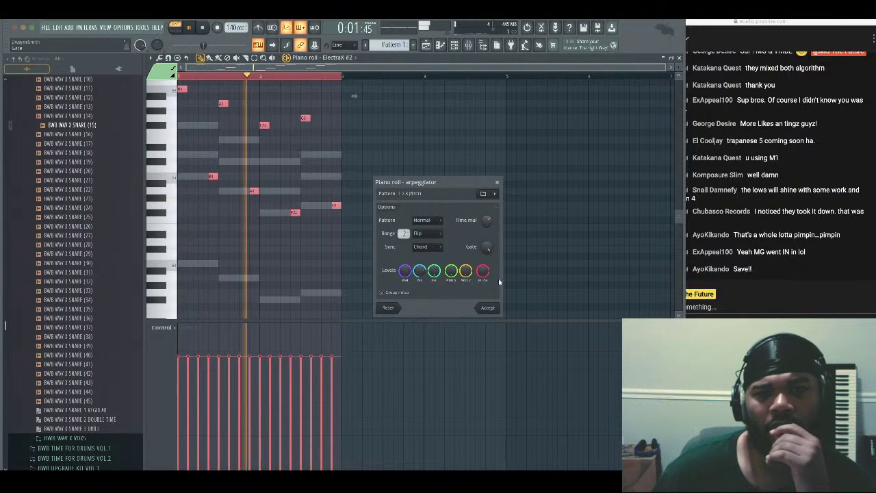
click(487, 307)
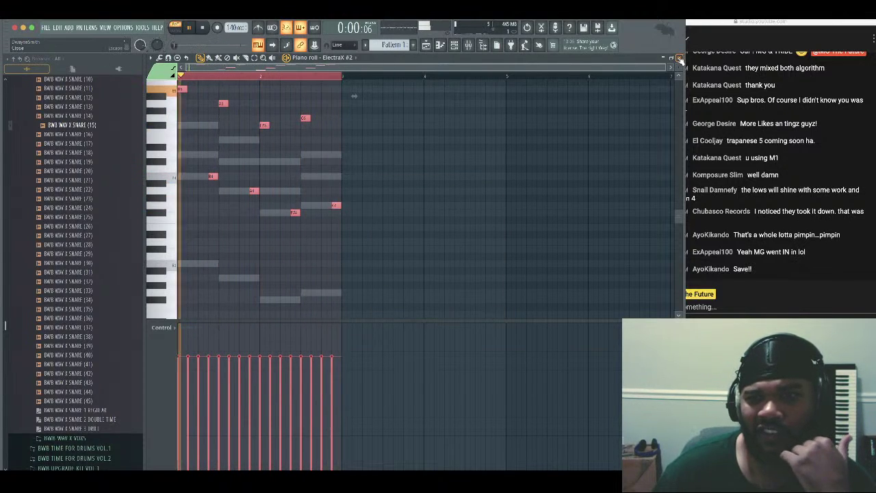
click(679, 59)
Audition PLUCK Kickstand from the XP2 - Drip Szn bank in ElectraX #2 against the arpeggiated loop, then stop playback
click(254, 155)
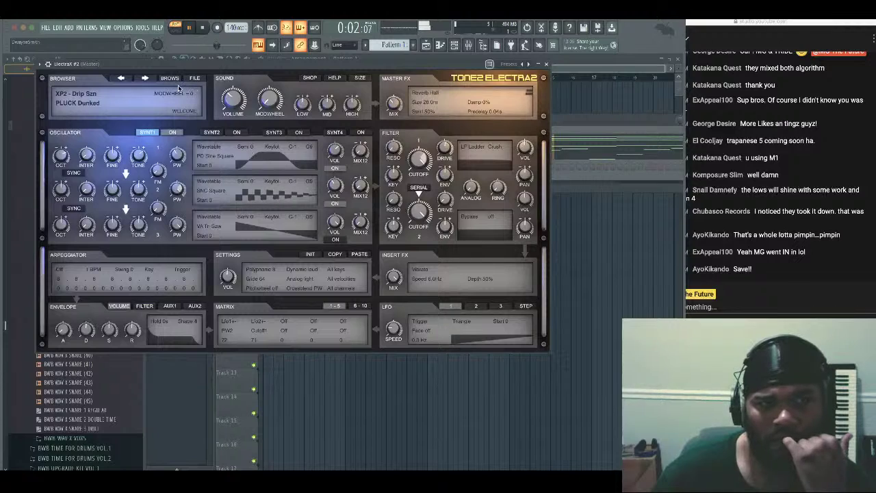
drag(187, 67, 268, 148)
click(228, 162)
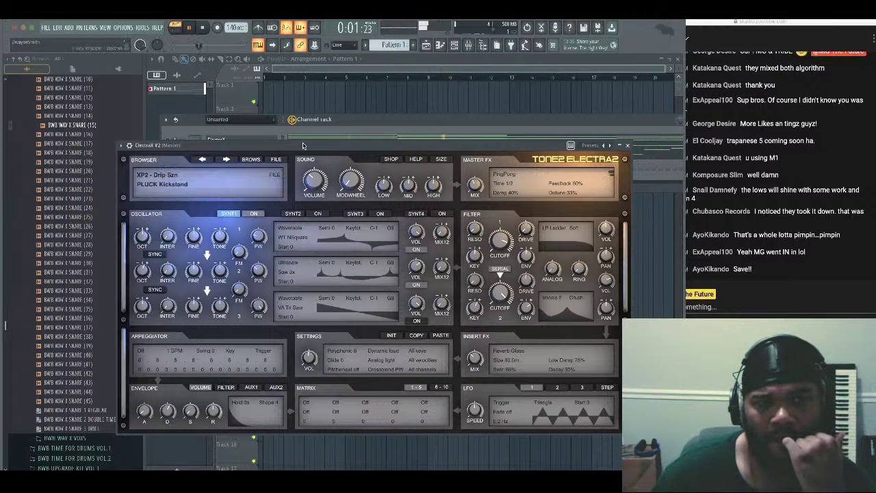
click(203, 28)
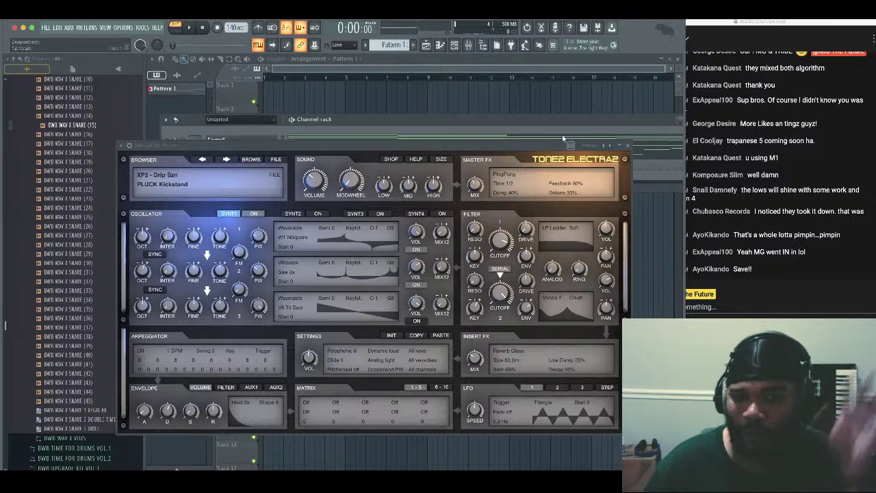
click(627, 146)
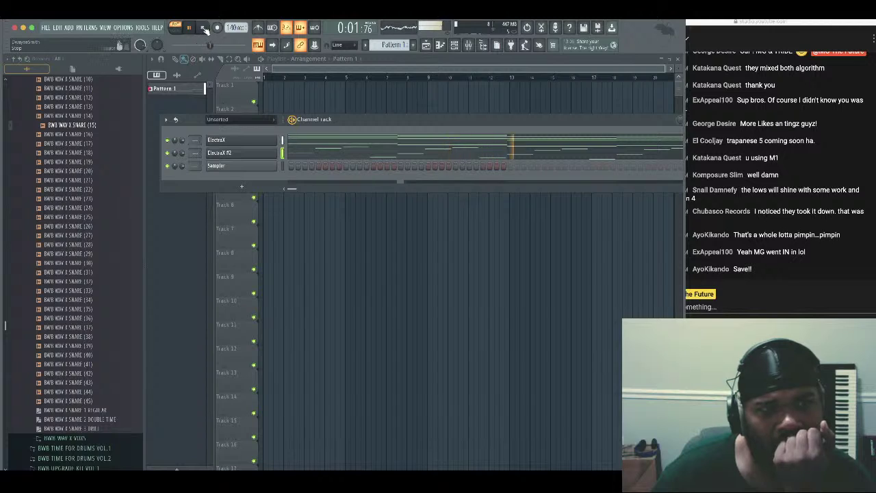
click(204, 28)
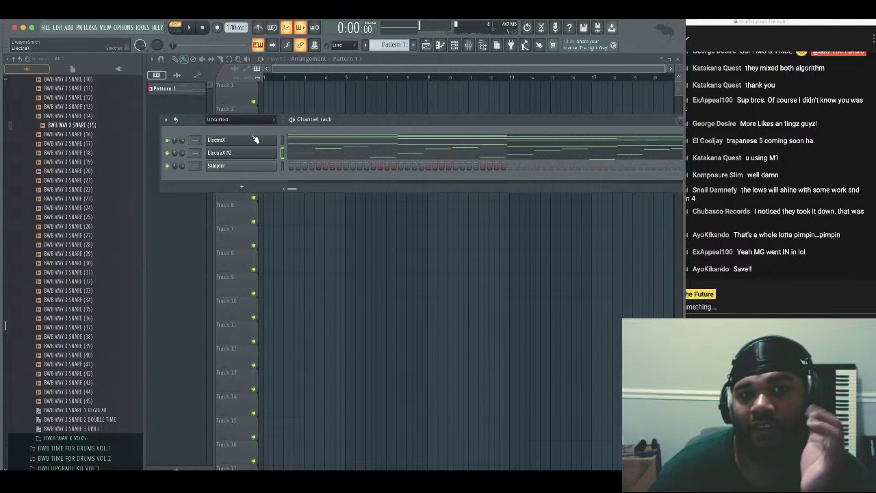
click(207, 28)
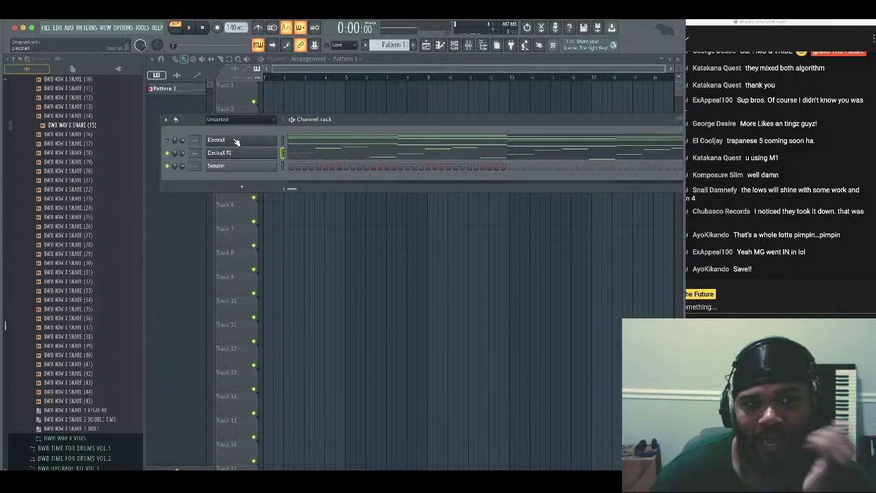
Audition the Soft EPiano, So Icy, Atari and Wobbly Rhodes key patches of the XP2 - Shawdi P Lit bank in ElectraX #2
click(228, 153)
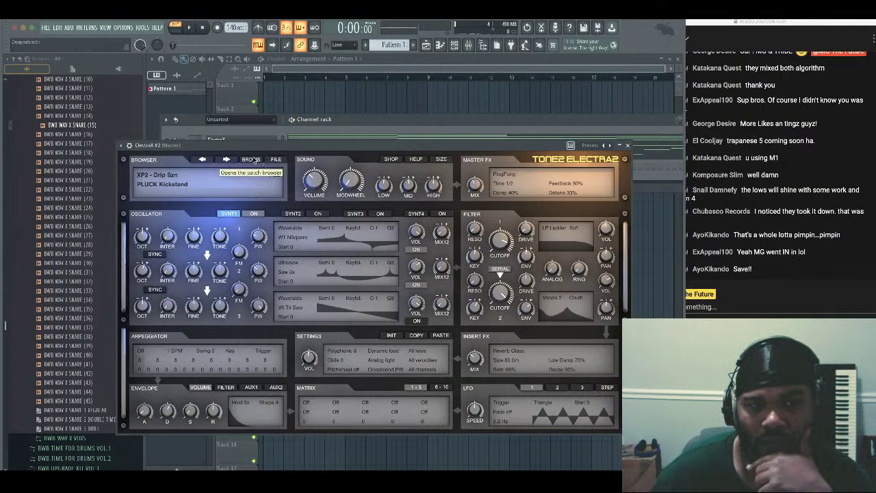
click(252, 160)
scroll(202, 310, down, 4)
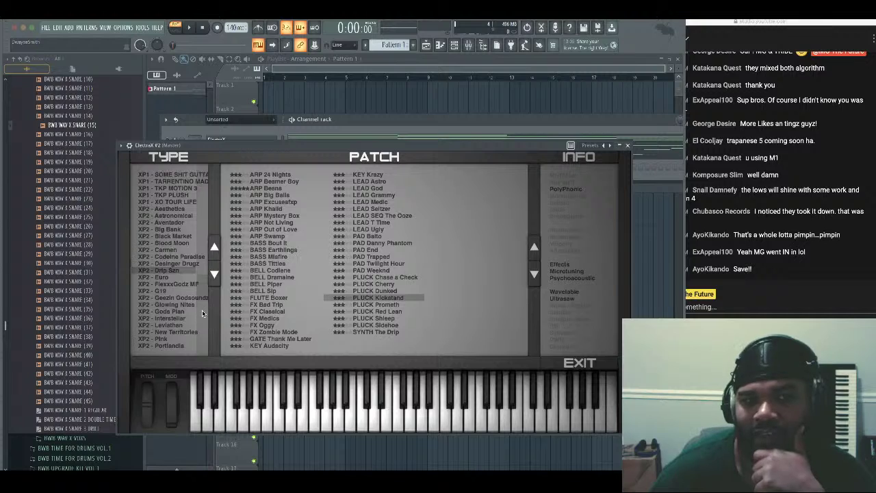
click(174, 298)
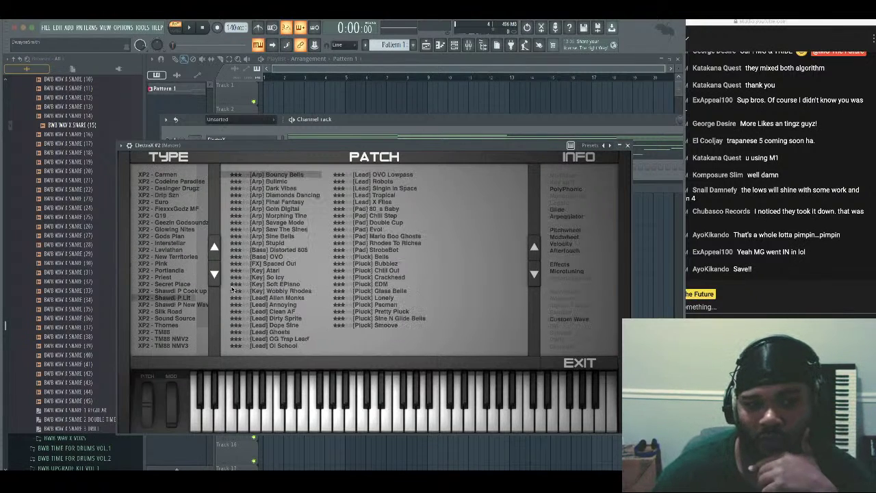
click(280, 286)
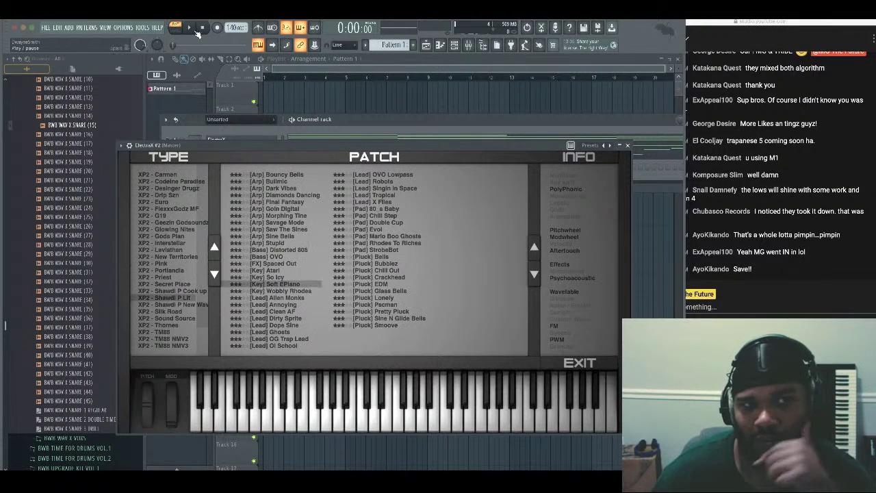
key(space)
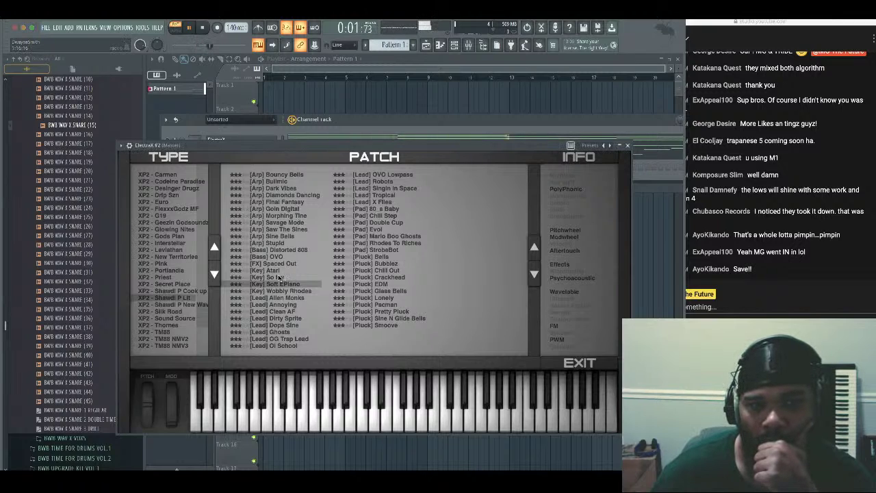
click(279, 277)
click(273, 271)
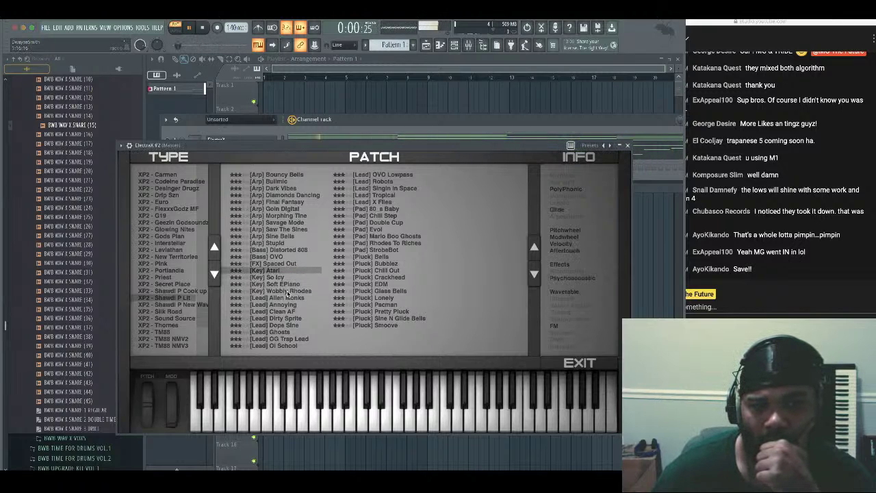
click(284, 291)
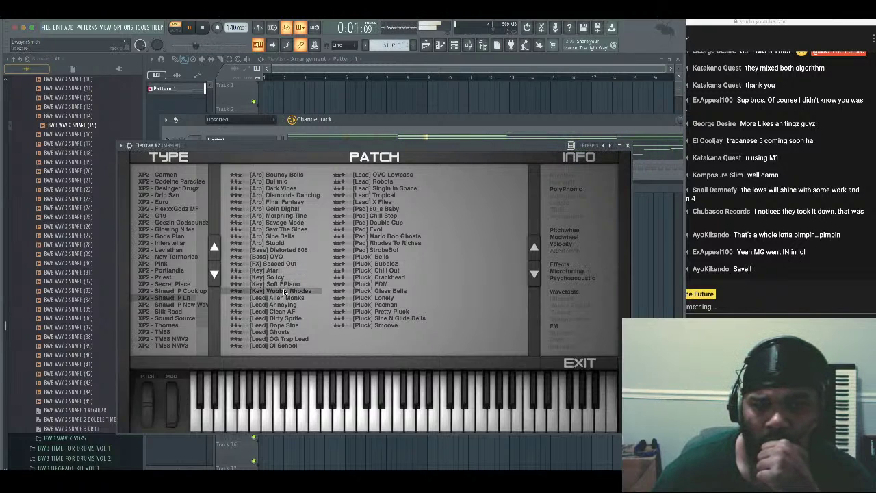
Compare the DIMONDS and DELAY keys from the XP2 - Thornes bank and load KEYS - BLOW in ElectraX #2
click(182, 325)
click(285, 232)
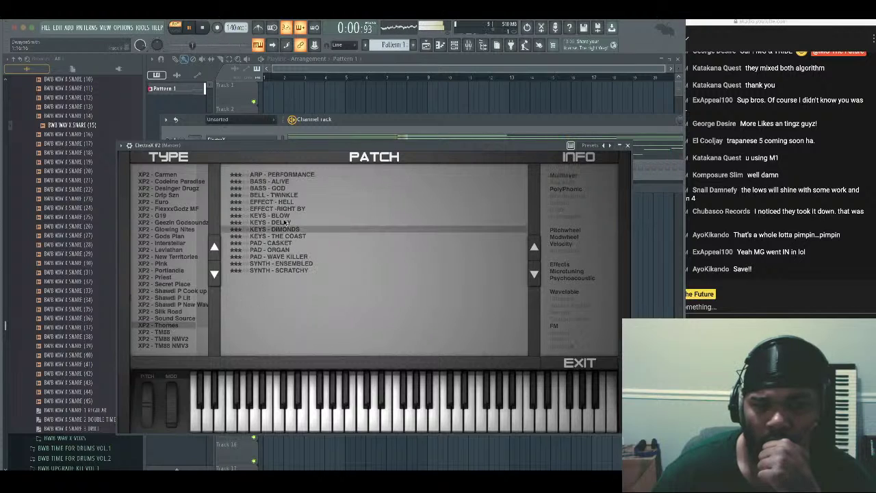
click(281, 221)
click(276, 216)
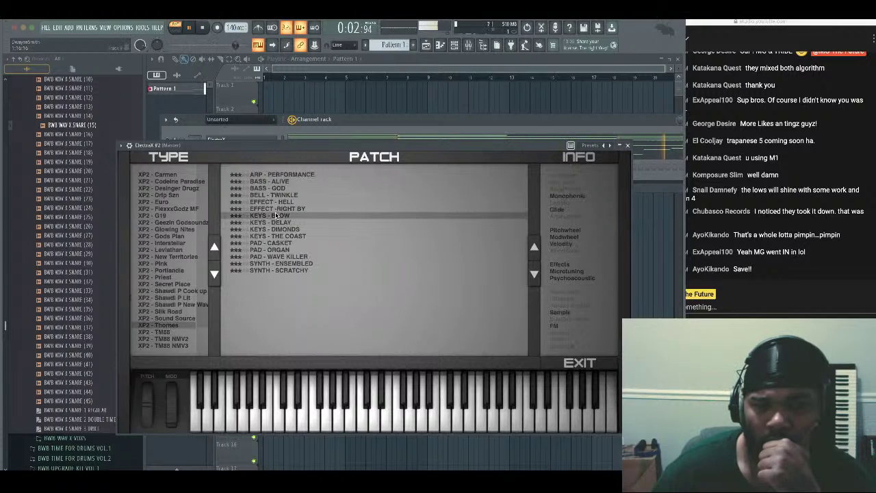
click(627, 145)
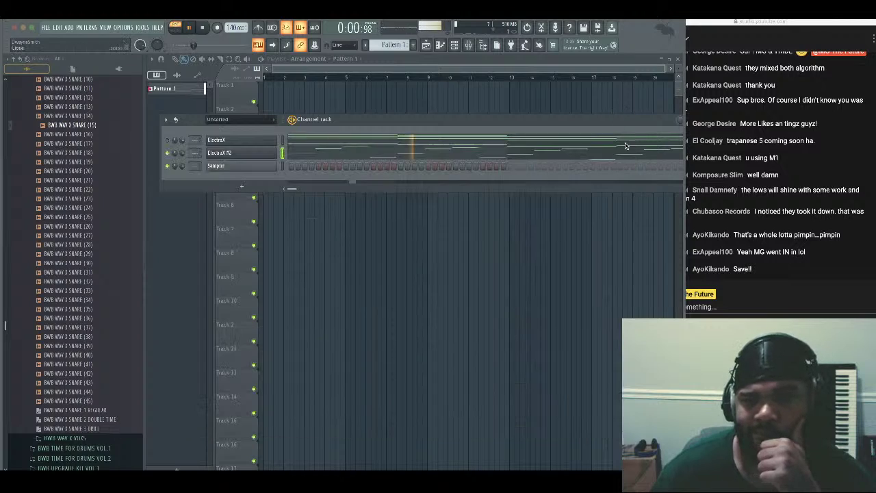
Transpose all arpeggiated ElectraX #2 notes down two octaves and listen to the loop
click(435, 153)
key(super+a)
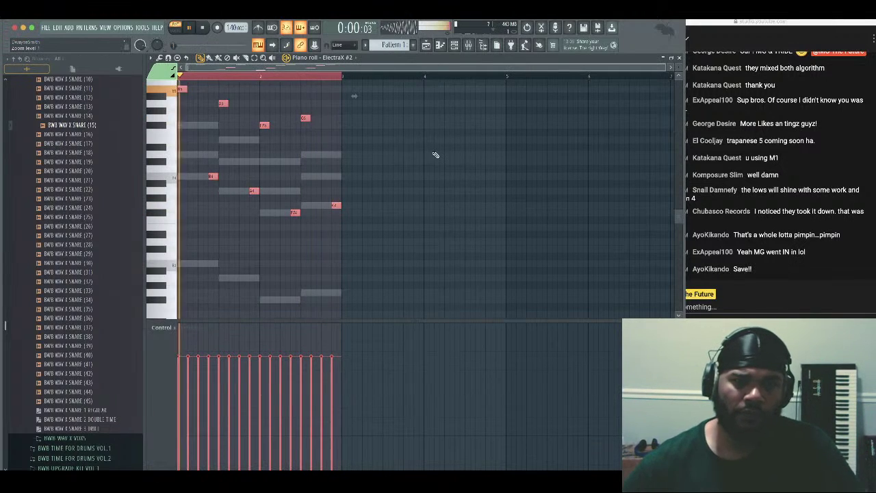
key(super+Down)
key(super+Down)
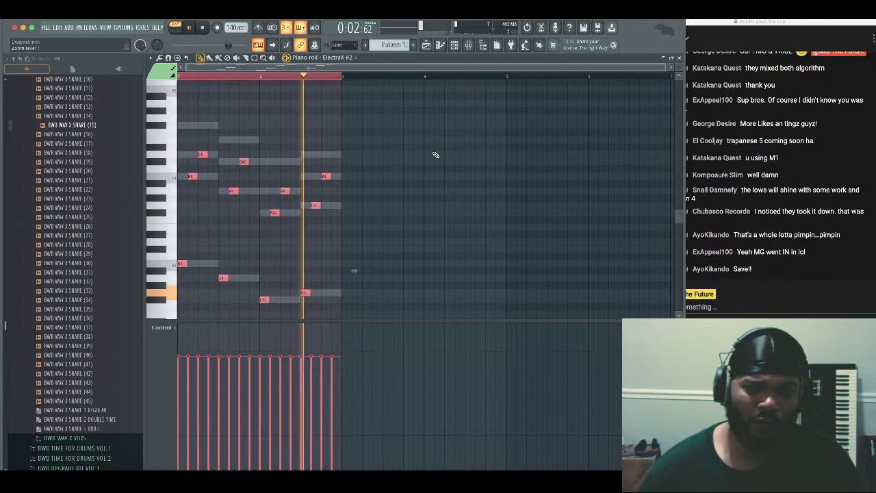
key(space)
Randomize the velocities of the ElectraX #2 notes with bipolar variation and close the piano roll
click(160, 59)
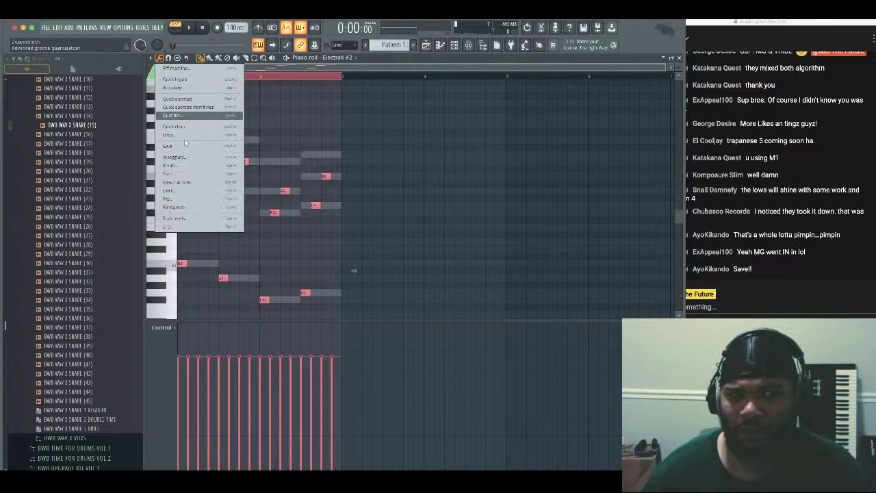
click(182, 208)
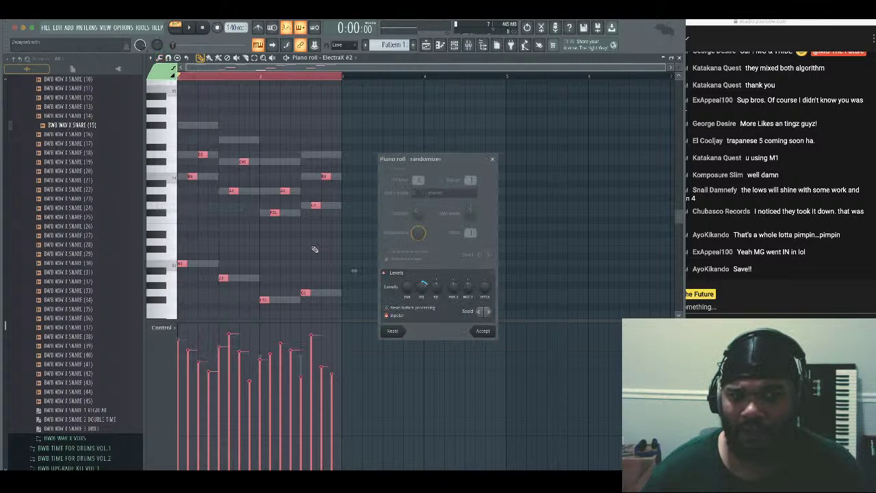
key(space)
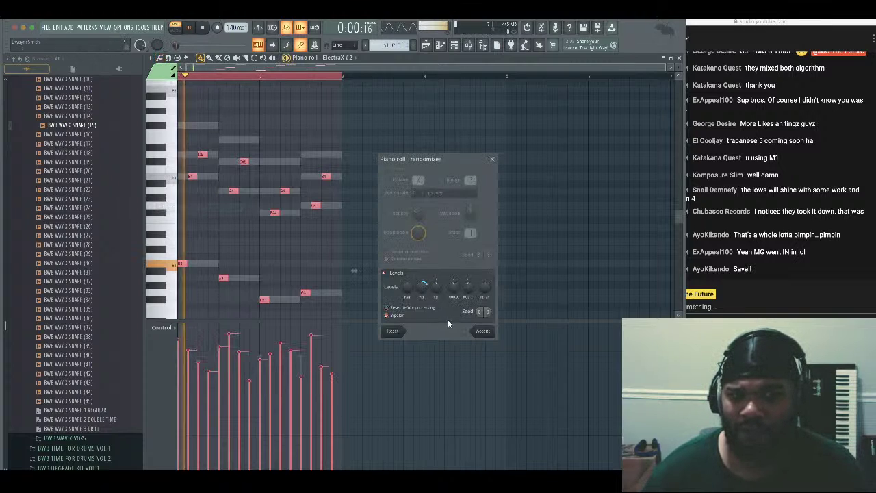
click(483, 331)
click(680, 59)
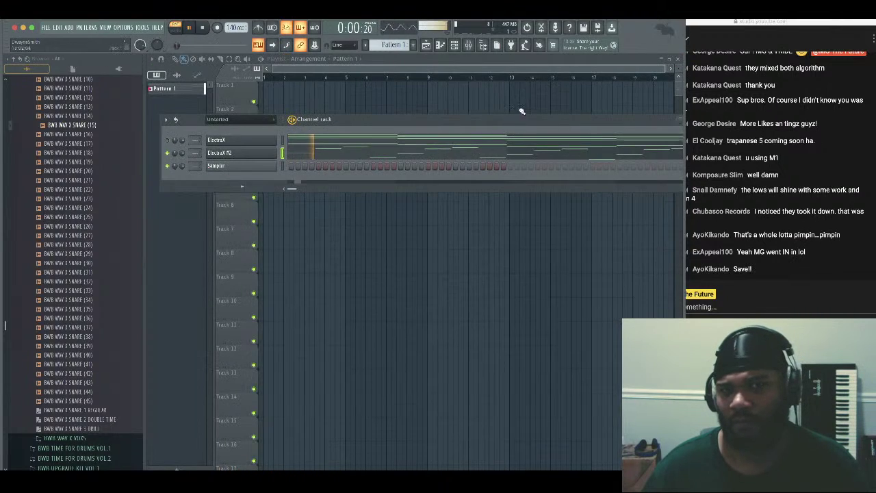
Audition samples in the 808s From Popular Songs folder and load 808 -JpegMafia - Puffy 808 2 - Cm into the Sampler channel
drag(402, 129, 359, 169)
scroll(107, 204, up, 5)
scroll(106, 195, up, 10)
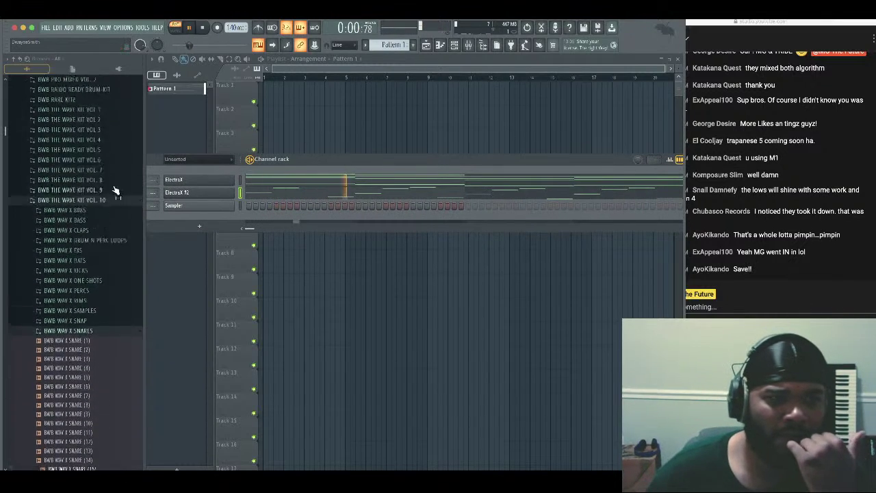
click(103, 180)
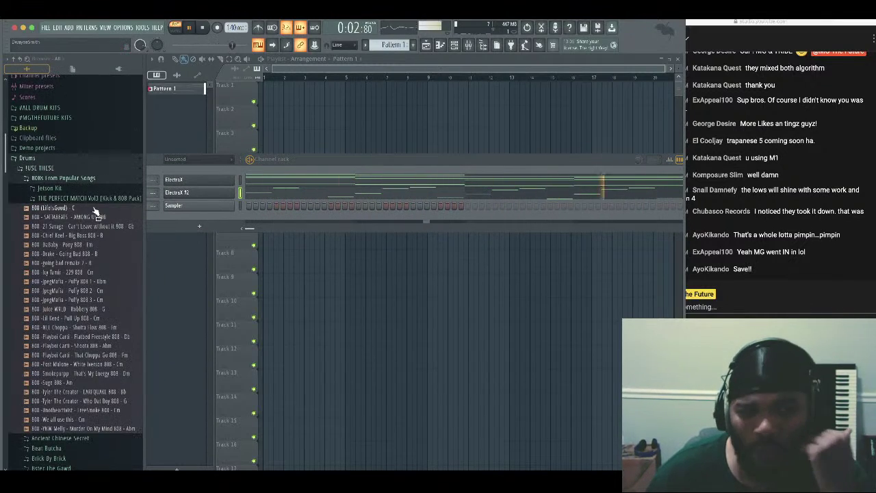
click(89, 273)
click(108, 291)
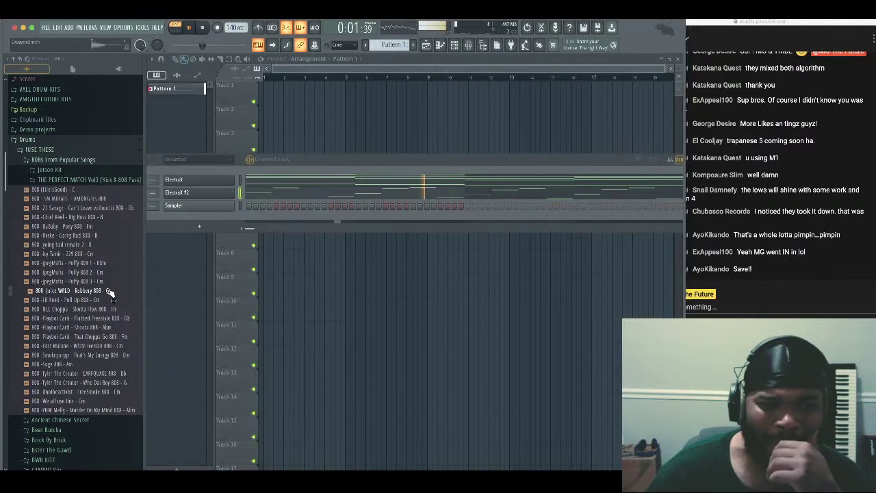
click(112, 275)
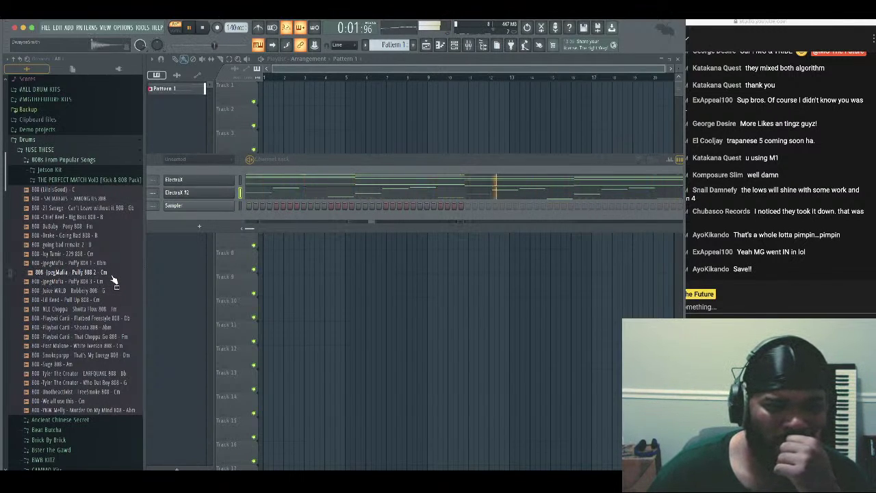
drag(113, 281, 197, 209)
key(space)
Add You & Tomorrow Duo Snare from the MG SOUNDS 2022 folder as a new channel below the 808
click(86, 161)
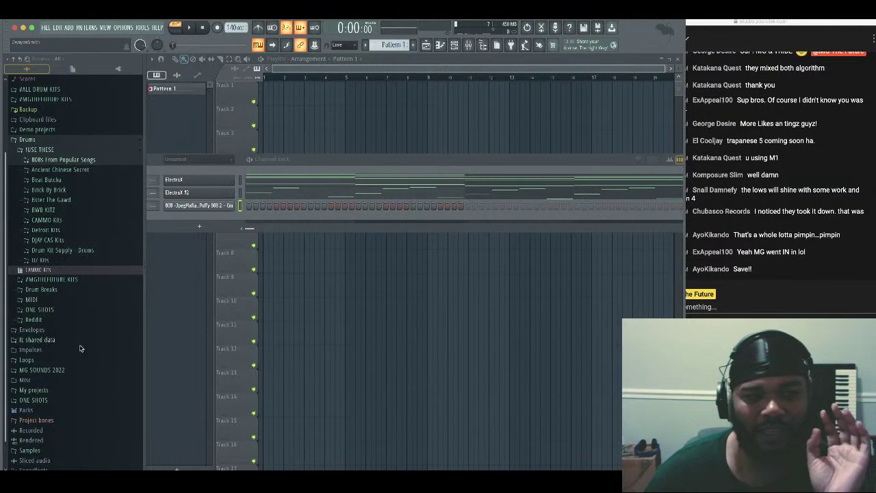
click(72, 370)
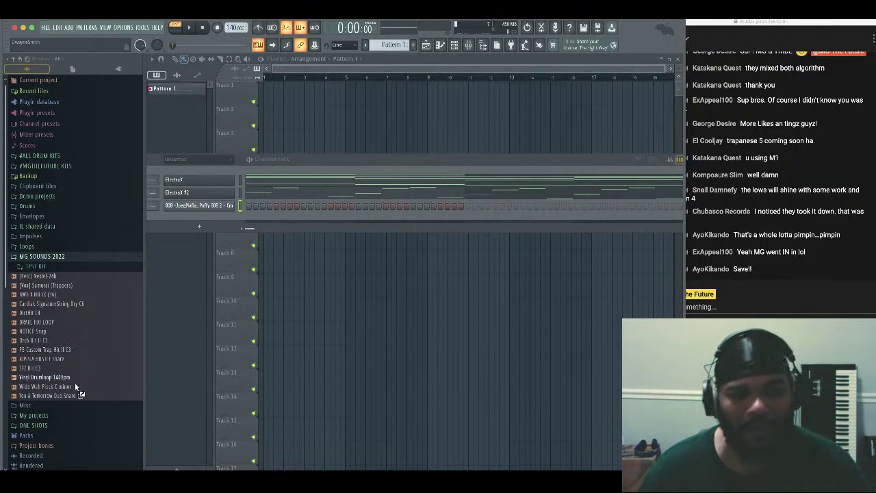
drag(81, 395, 190, 227)
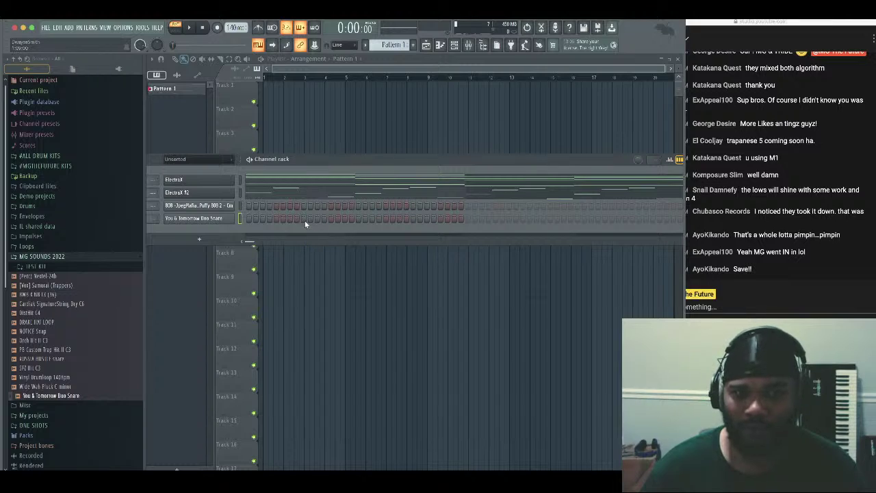
Place snare hits on steps 9, 25, 41 and 57 of the pattern and start playback
click(522, 218)
click(631, 219)
key(space)
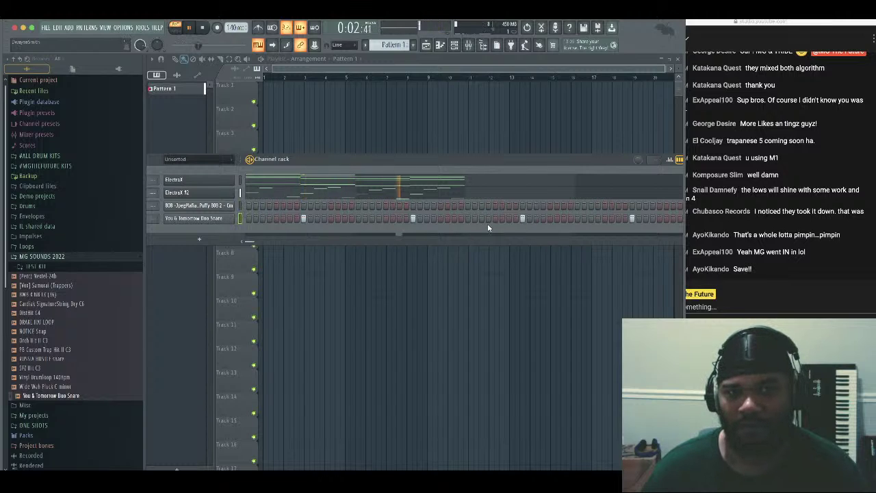
Turn on channel loop mode for the channel rack and reposition the rack over the playlist
drag(495, 159, 538, 195)
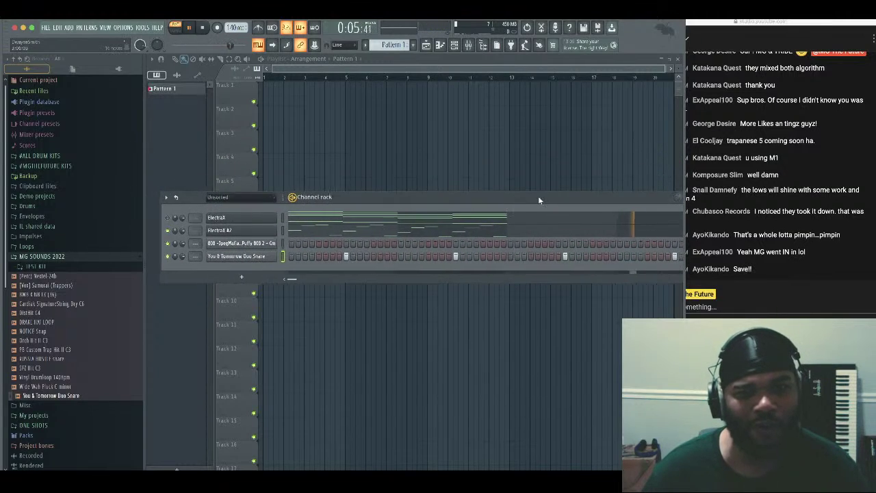
click(177, 199)
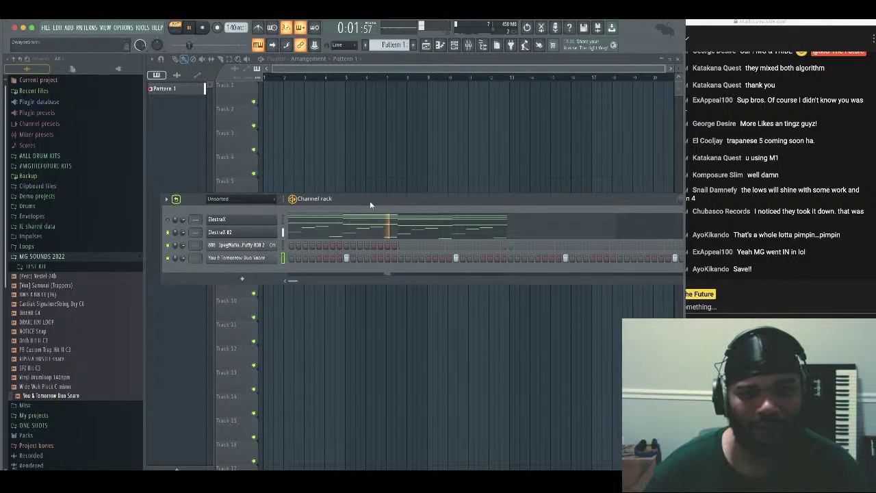
drag(371, 204, 365, 170)
Duplicate the ElectraX #2 arpeggio notes from bars 1–2 into bars 3–4 and close the piano roll
click(337, 202)
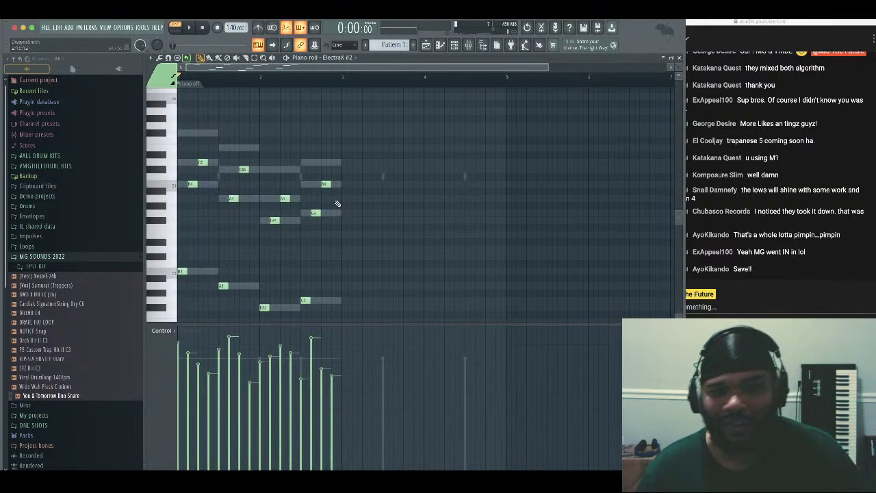
key(space)
drag(380, 130, 178, 301)
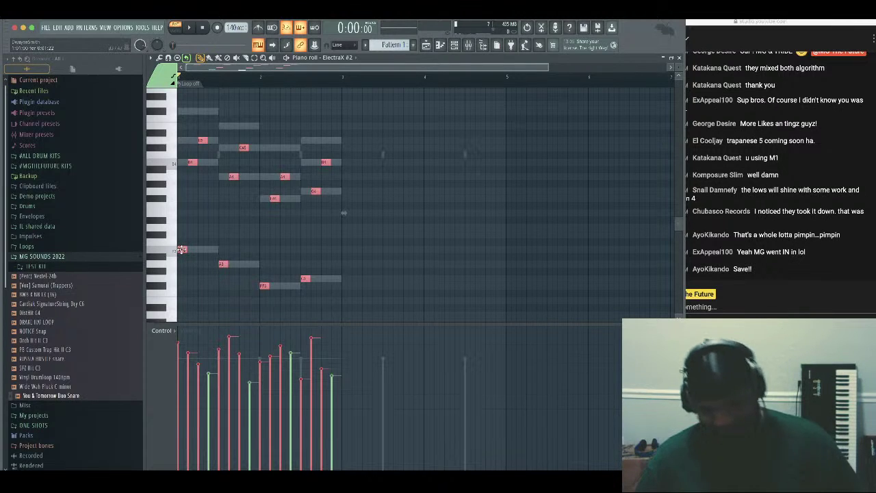
drag(181, 250, 347, 251)
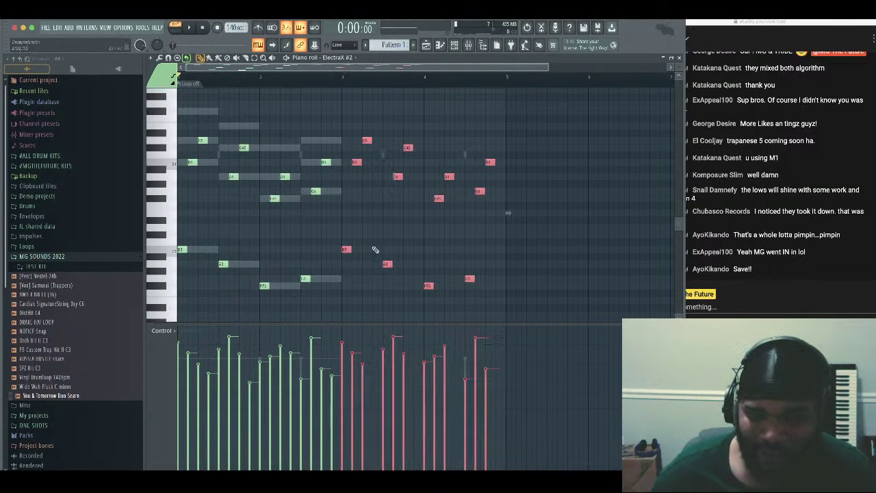
click(575, 156)
click(678, 58)
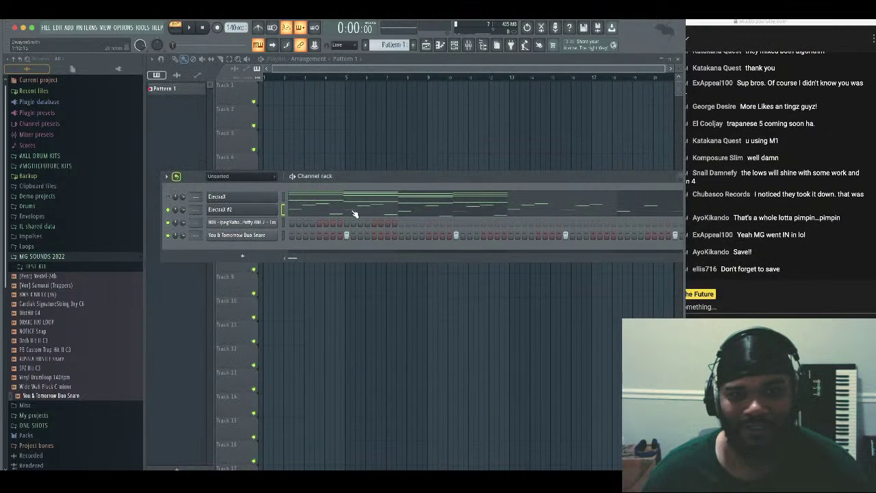
Duplicate the ElectraX chords from bars 1–2 into bars 3–4
click(329, 201)
drag(376, 110, 189, 307)
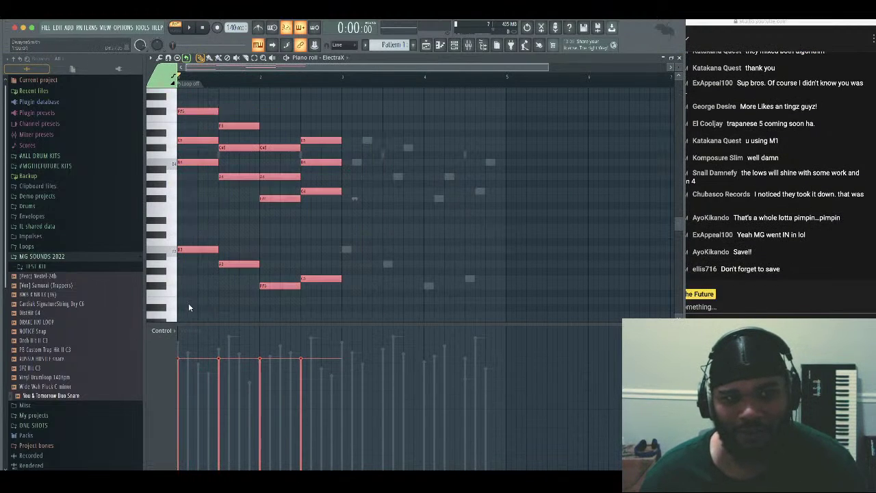
drag(194, 250, 354, 242)
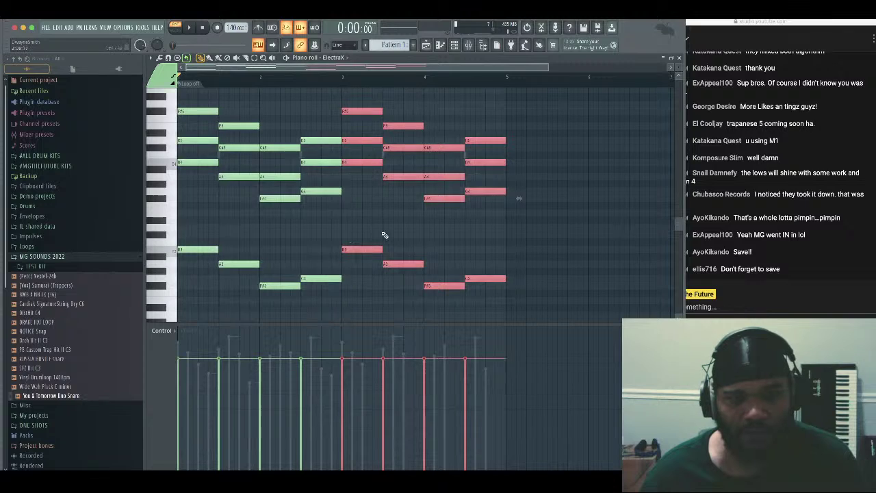
click(384, 234)
Lower the top notes of the first, second and fourth chords in bars 3–4 by an octave and close the piano roll
scroll(313, 230, up, 2)
scroll(438, 217, down, 2)
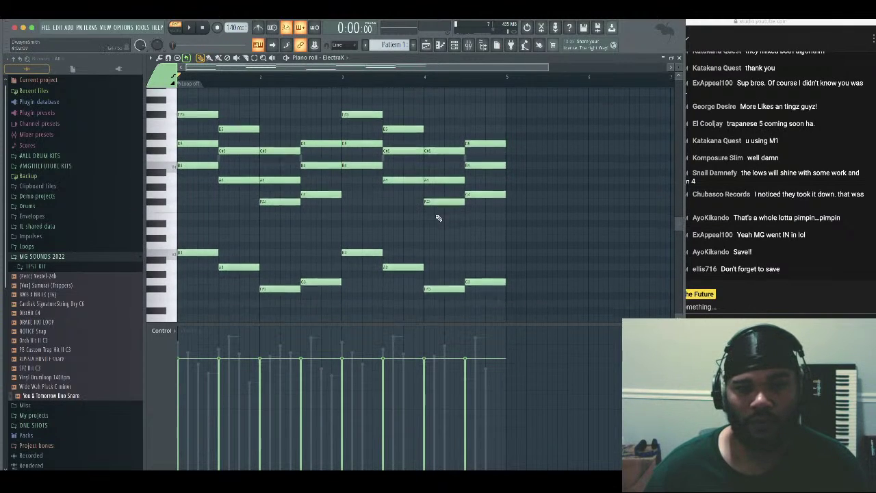
scroll(408, 209, up, 2)
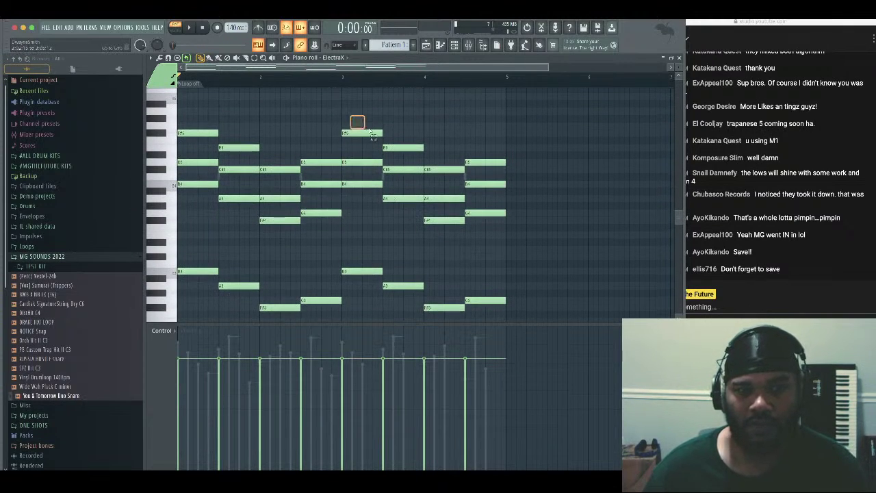
click(371, 135)
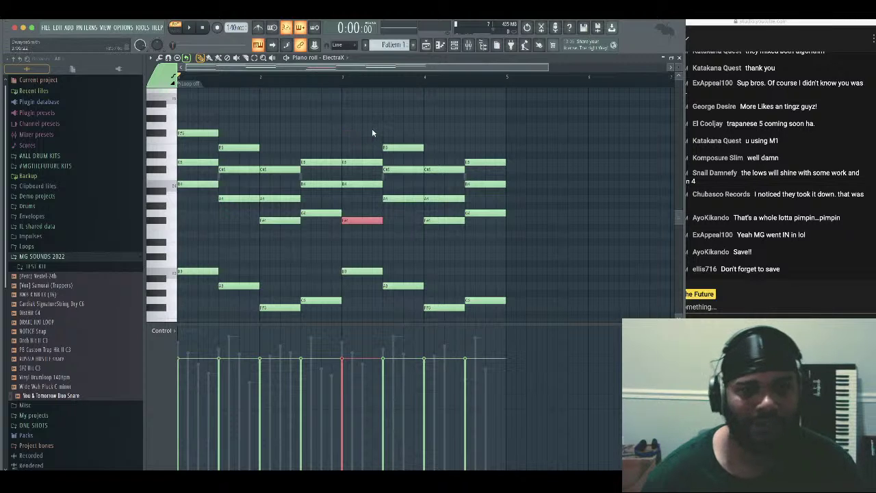
drag(401, 117, 418, 145)
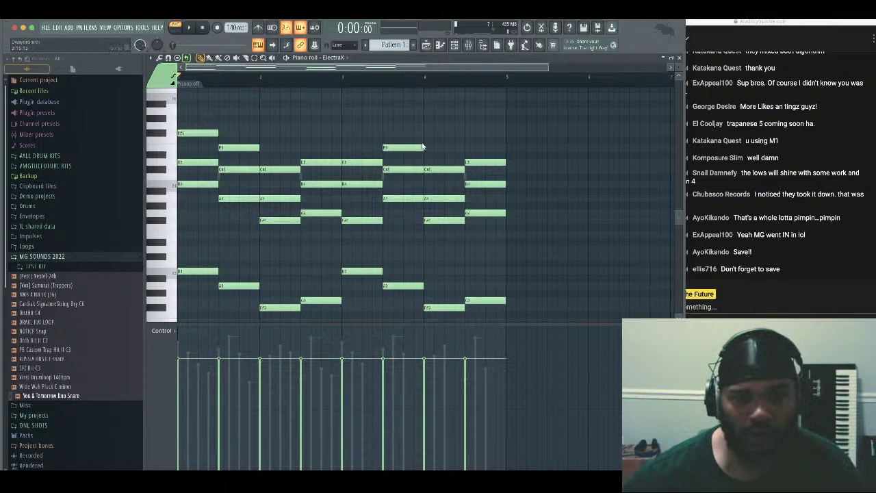
key(ctrl+Down)
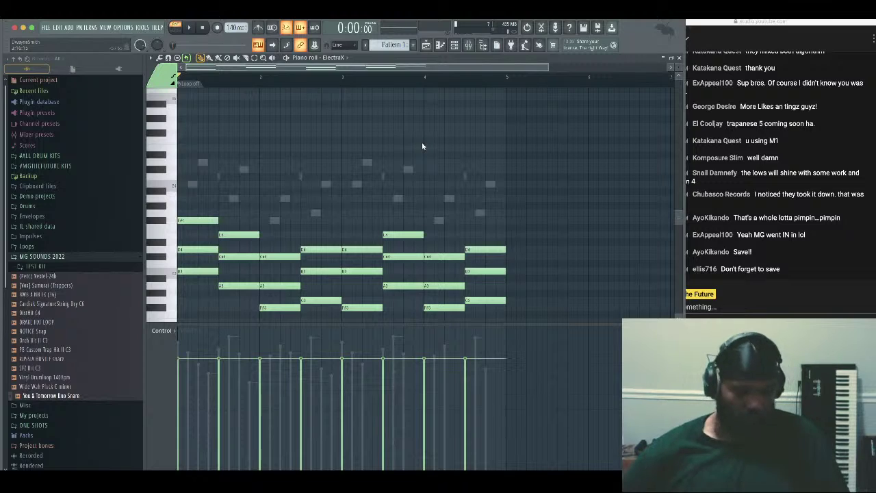
key(ctrl+Up)
drag(439, 123, 410, 144)
key(ctrl+d)
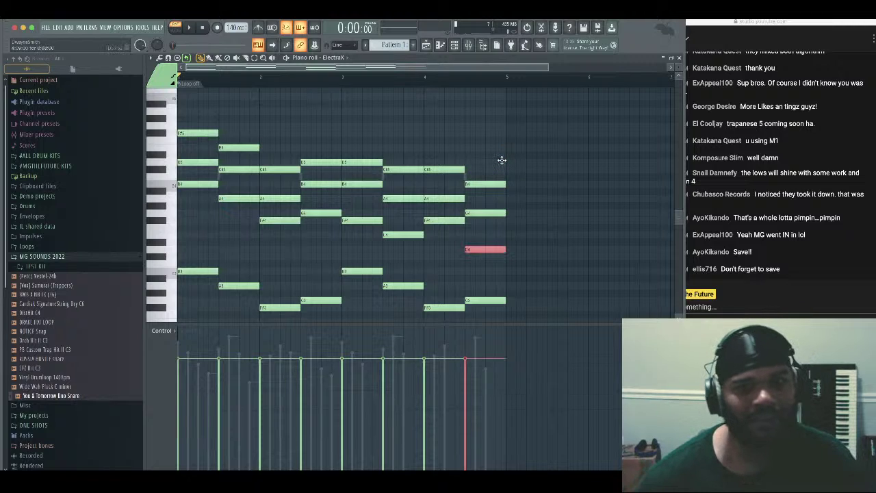
key(ctrl+d)
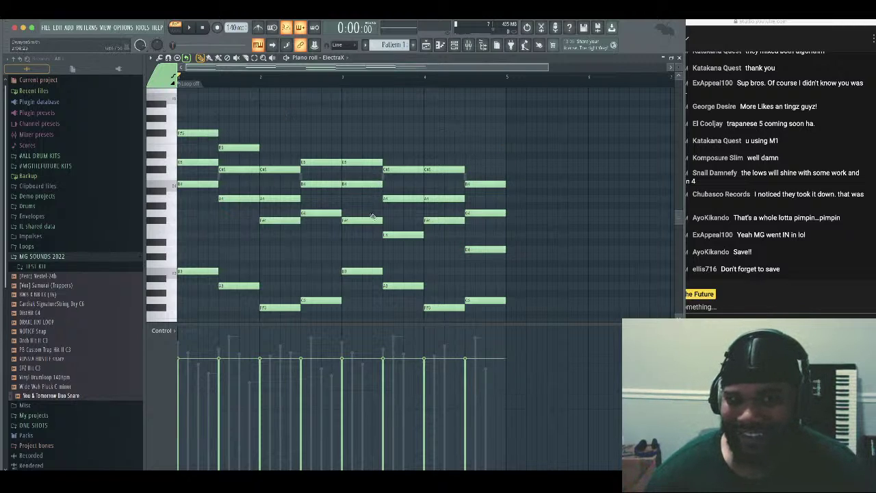
scroll(372, 217, down, 2)
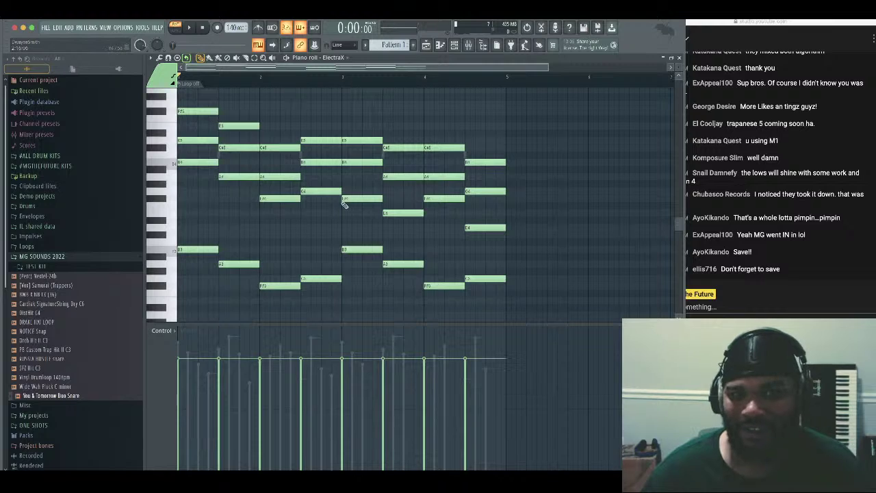
click(680, 58)
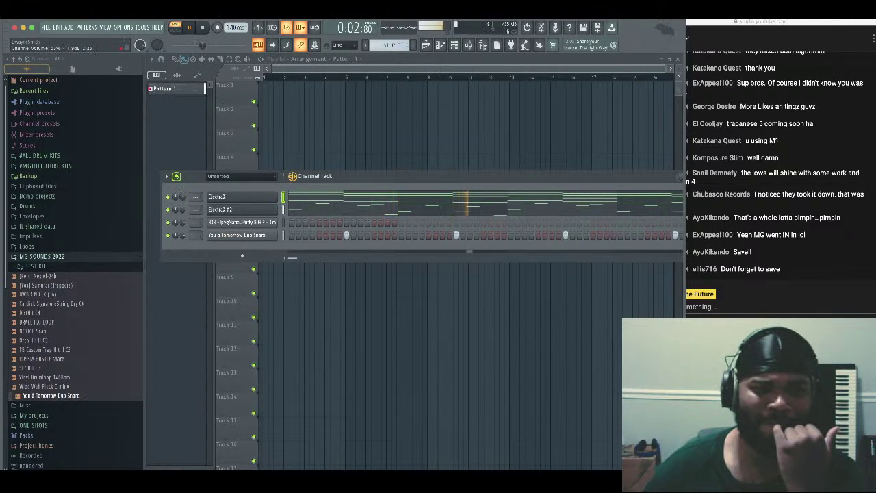
Inspect the ElectraX patch browser and check which preset ElectraX #2 uses, closing both plugin windows
click(233, 197)
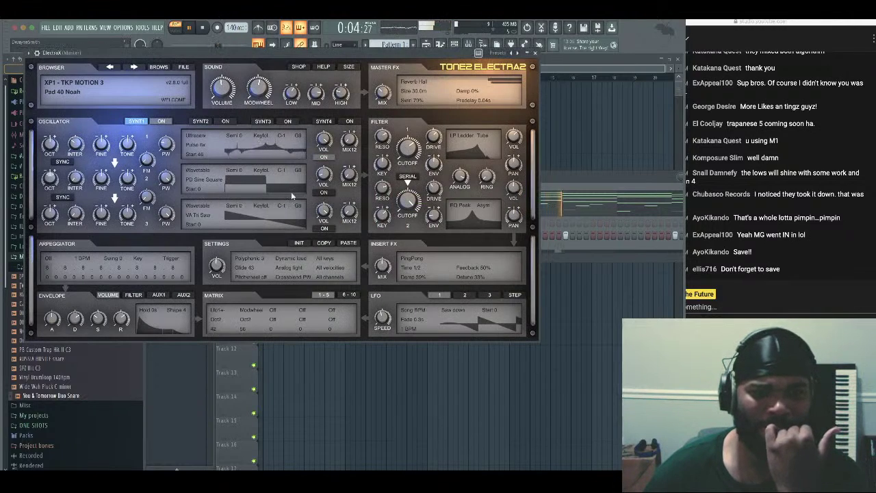
click(158, 66)
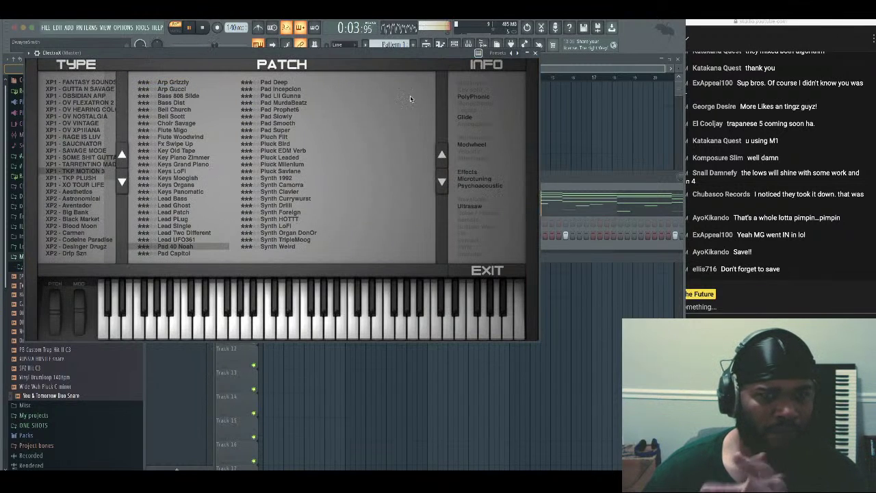
key(space)
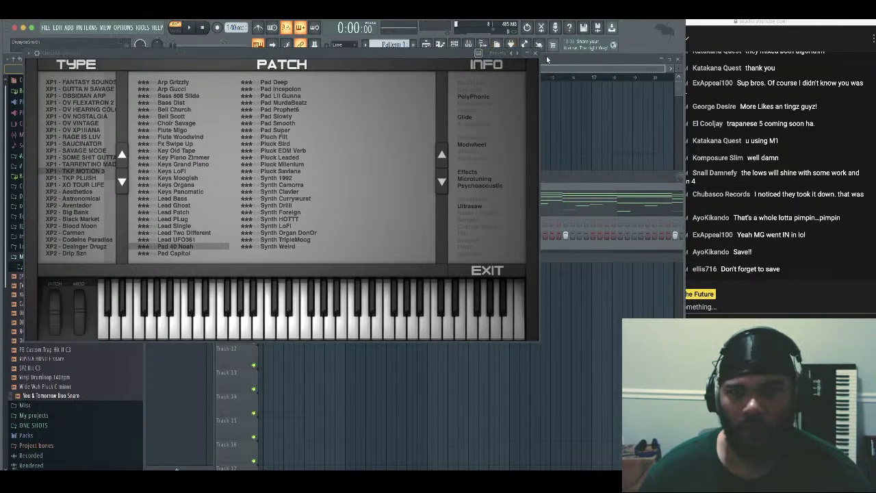
click(537, 54)
click(243, 211)
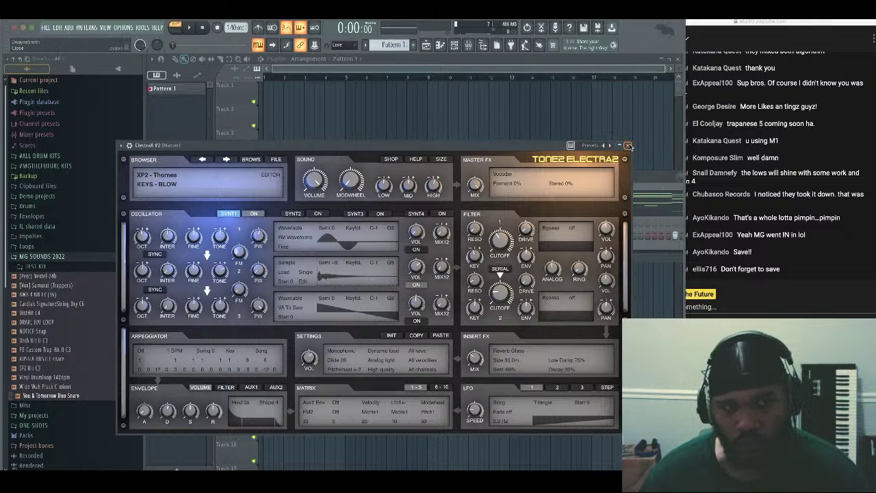
click(627, 145)
Load KEYS - BLOW from the XP2 - Thornes bank into ElectraX and move its window below the channel rack
click(243, 197)
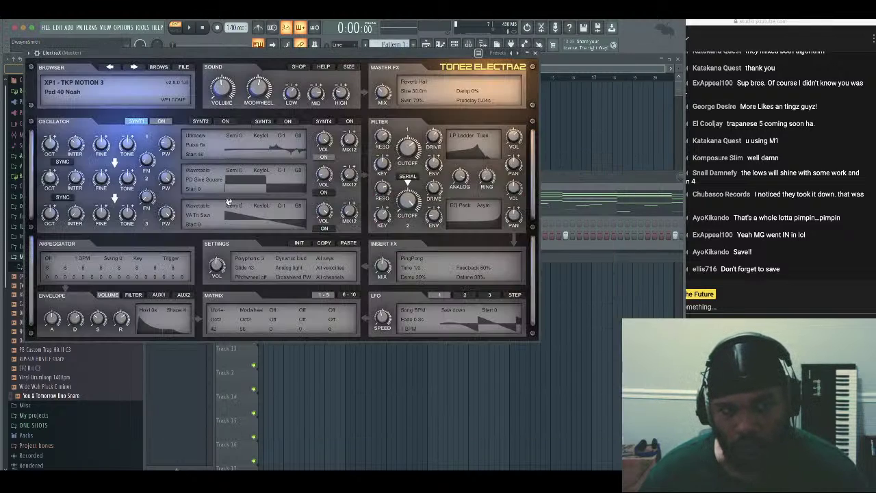
click(159, 67)
scroll(111, 166, down, 7)
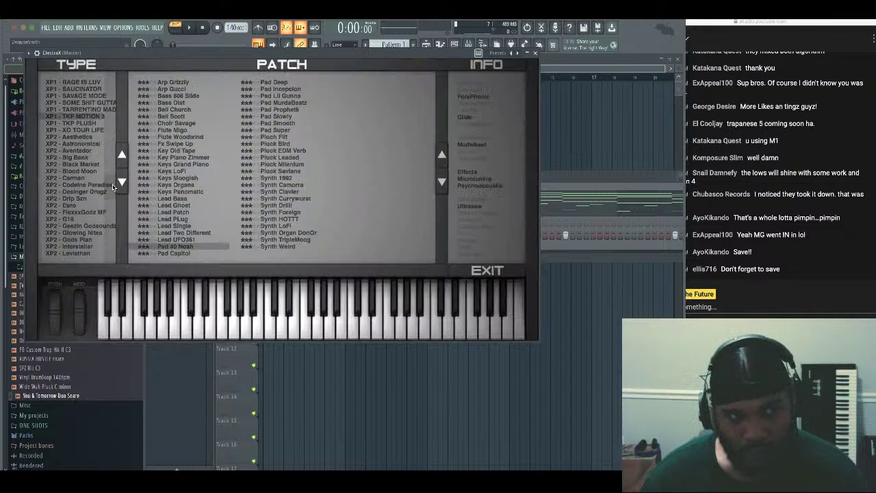
scroll(115, 223, down, 1)
click(89, 226)
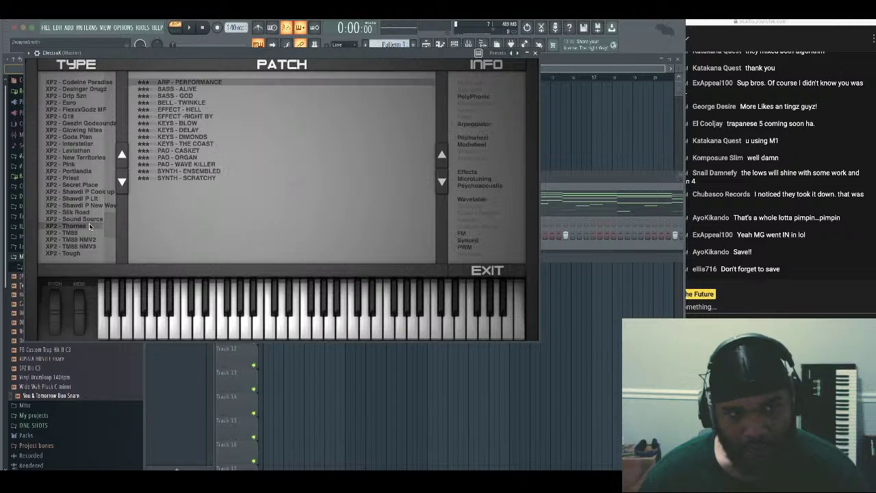
click(191, 124)
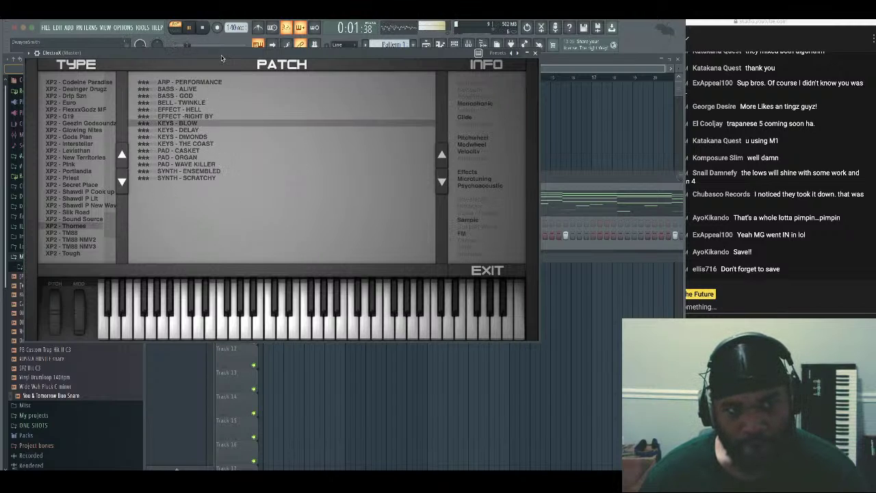
drag(221, 58, 318, 258)
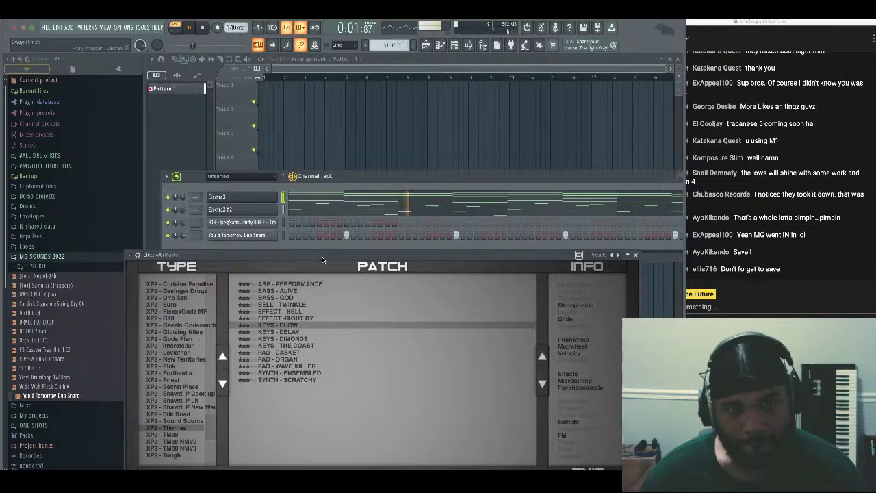
Audition PAD - CASKET, PAD - ORGAN and PAD - WAVE KILLER on ElectraX against the playing pattern
key(space)
click(279, 350)
key(space)
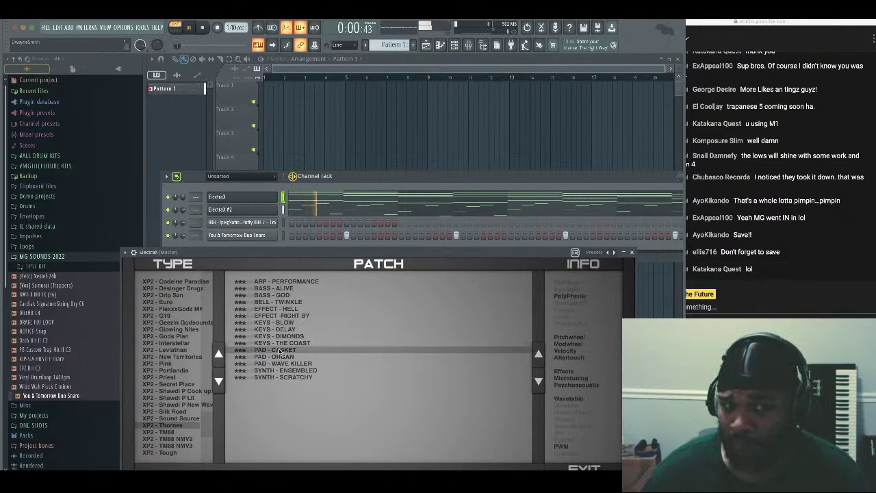
click(282, 357)
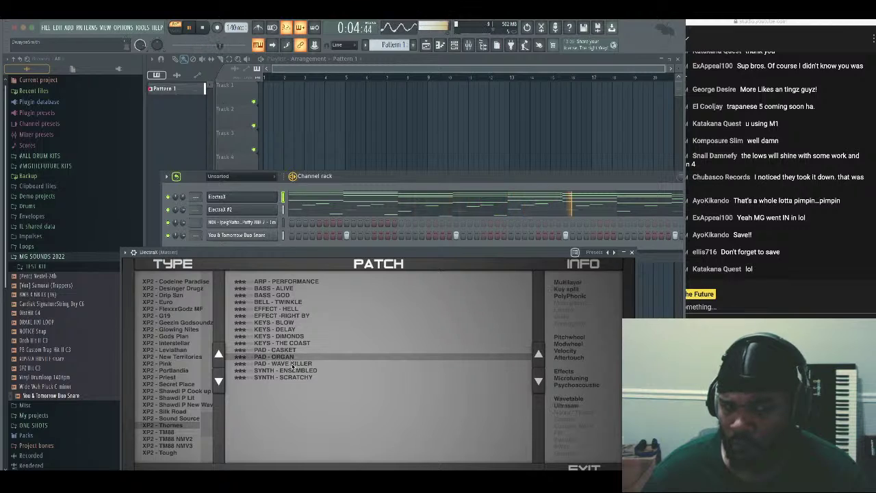
click(291, 364)
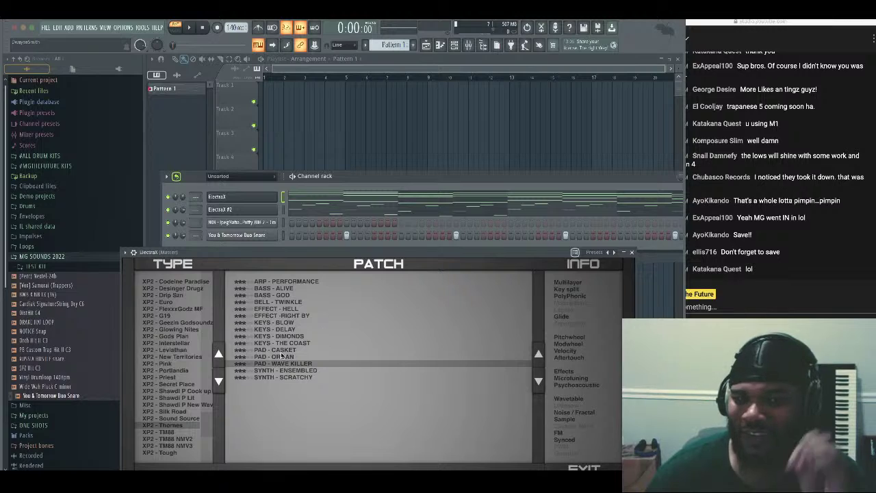
Audition TM88 Arp Complex and TM88 Arp Thugger from the XP2 - TM88 NMV2 bank on ElectraX during playback
click(175, 432)
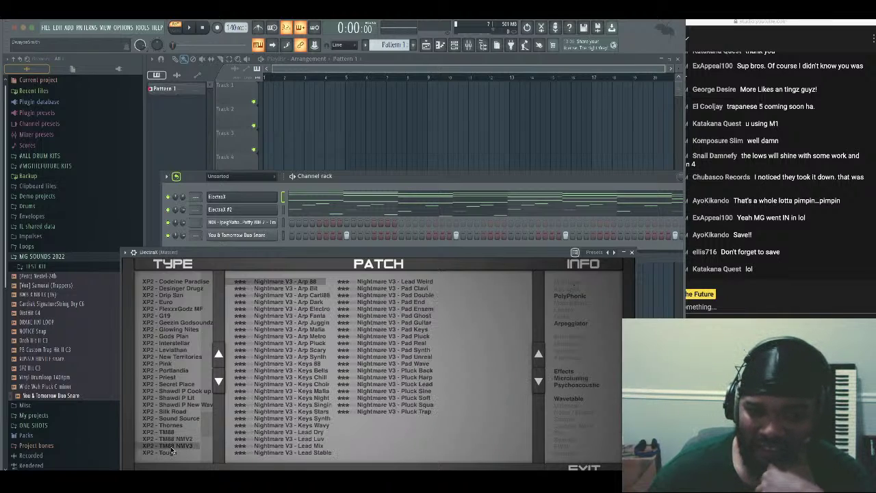
click(286, 324)
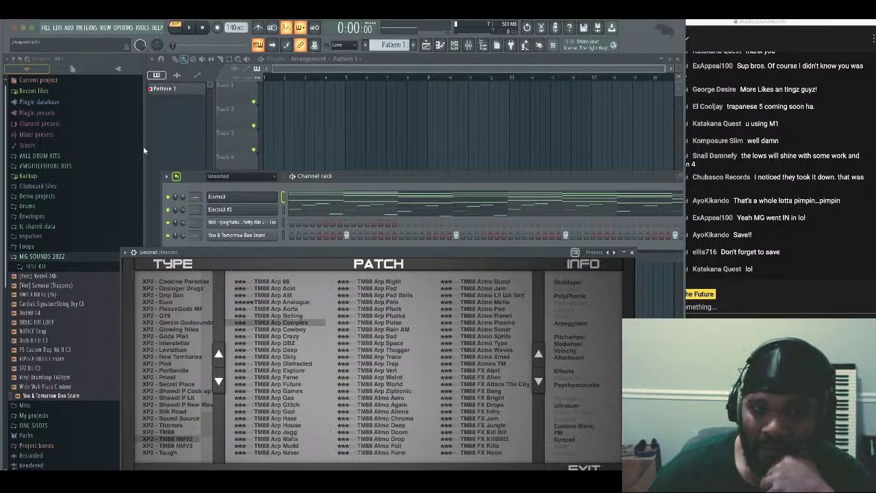
click(189, 28)
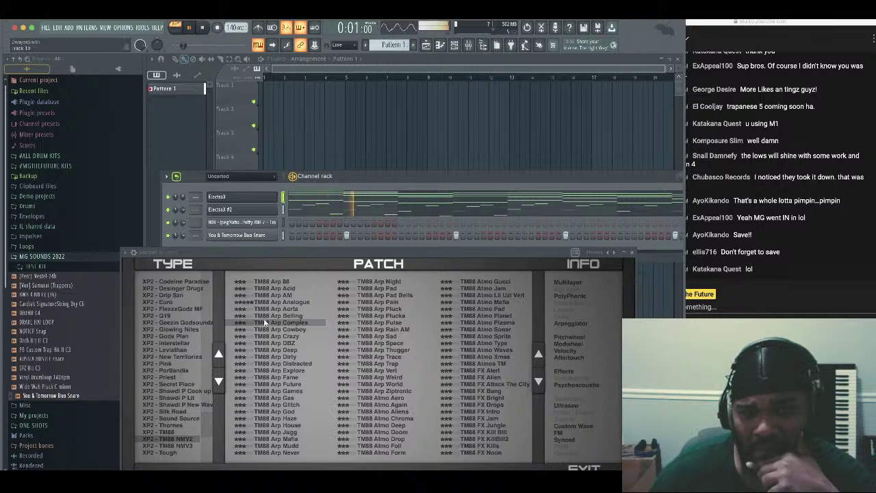
click(324, 210)
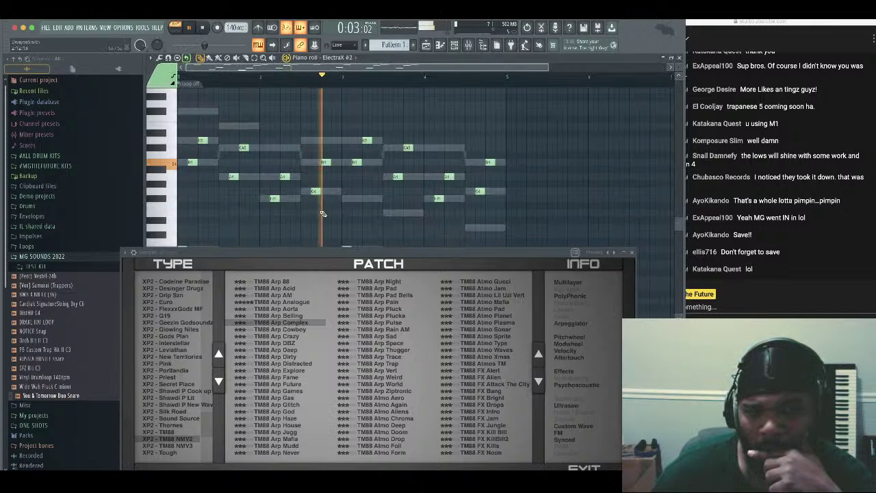
drag(317, 254, 328, 163)
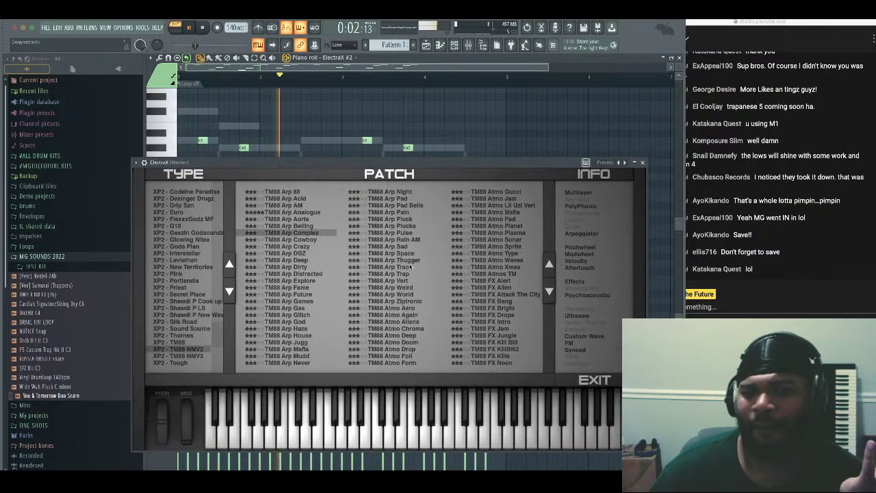
click(403, 261)
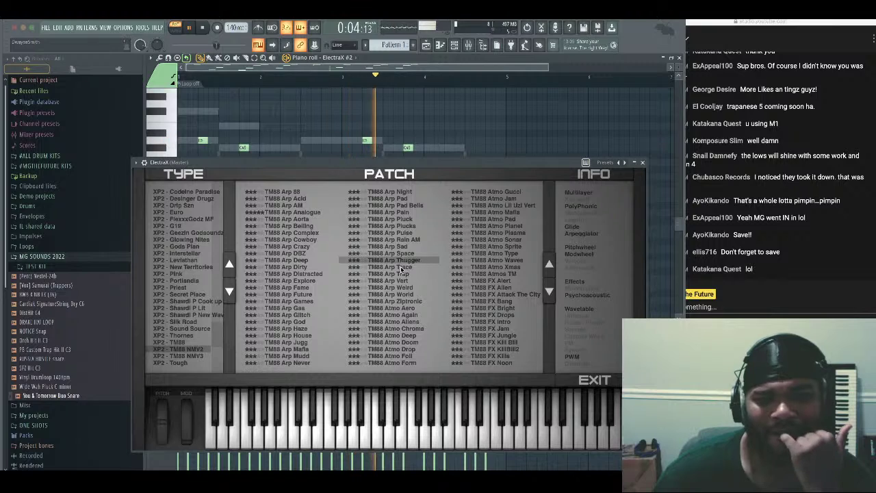
Audition TM88 Arp Trace, Arp Vert and Arp World, load TM88 Arp God into ElectraX, and close the plugin and piano roll windows
click(403, 267)
click(404, 280)
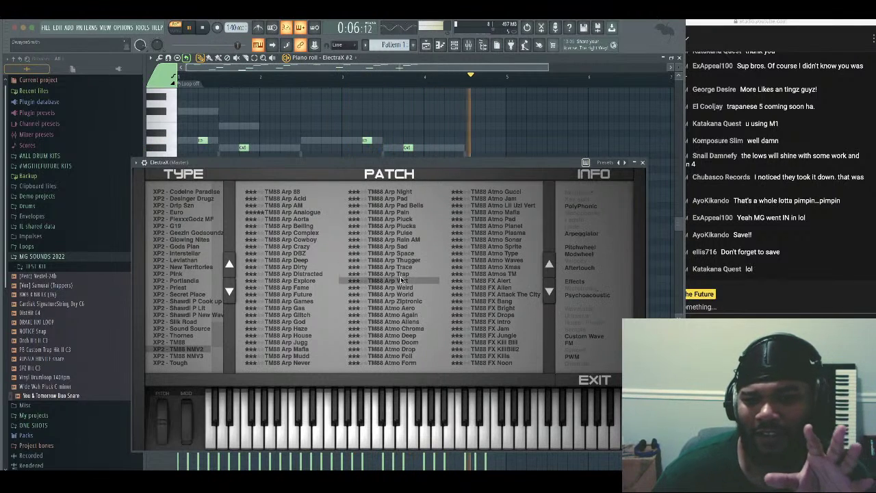
click(394, 294)
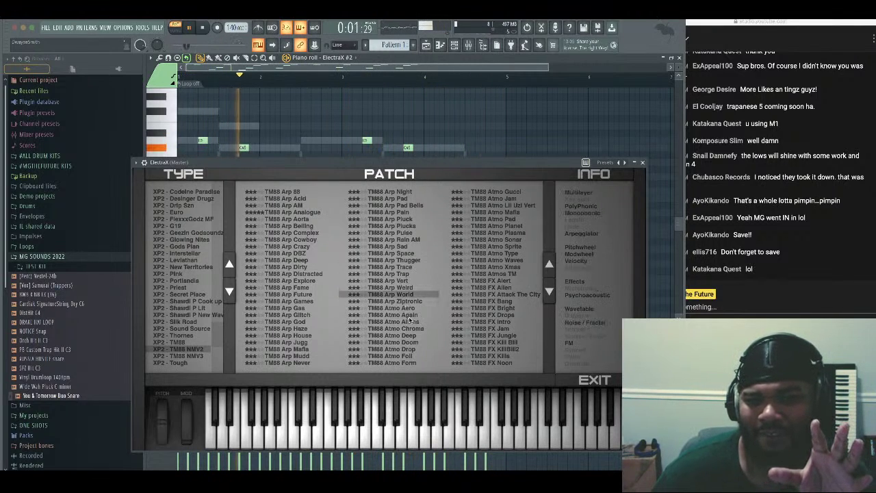
click(352, 315)
click(282, 323)
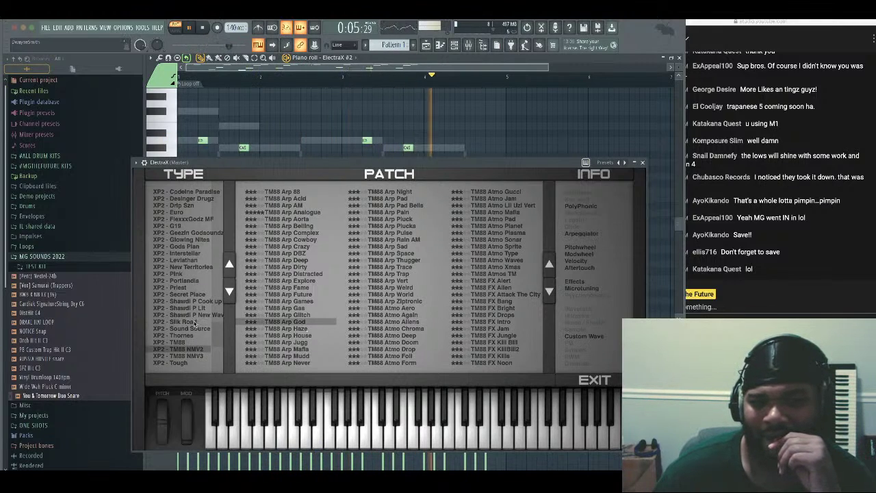
click(644, 163)
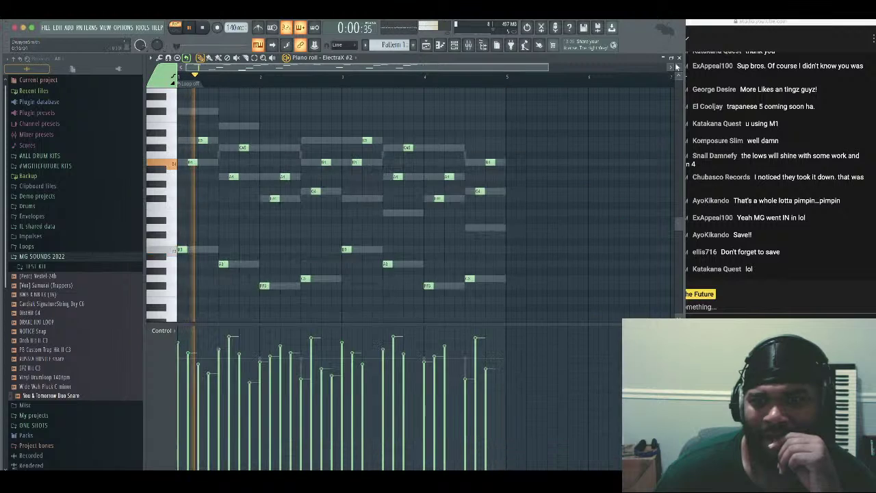
click(678, 58)
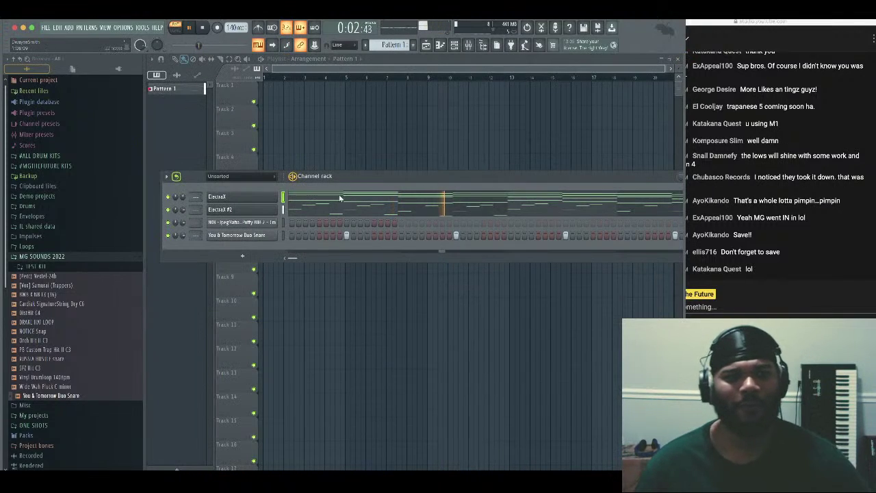
Stop playback and rename the ElectraX channel BELLISH and the ElectraX #2 channel ARP
key(space)
right_click(243, 197)
click(295, 216)
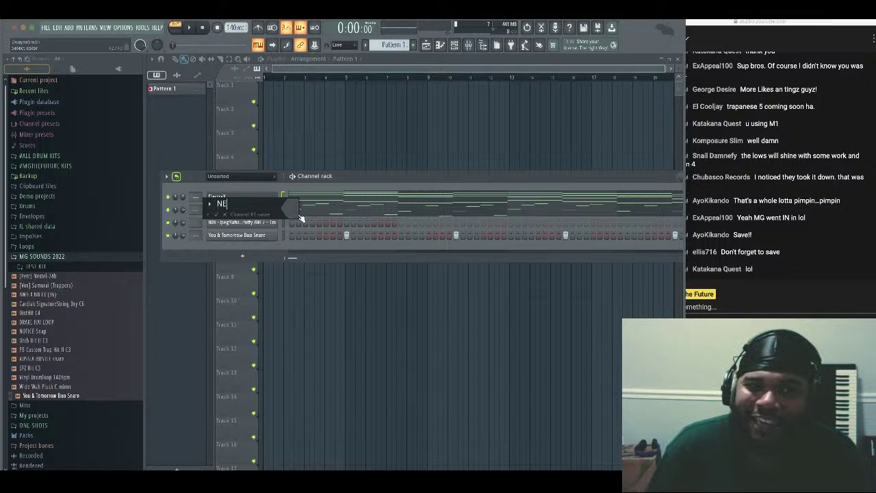
text(BELLISH)
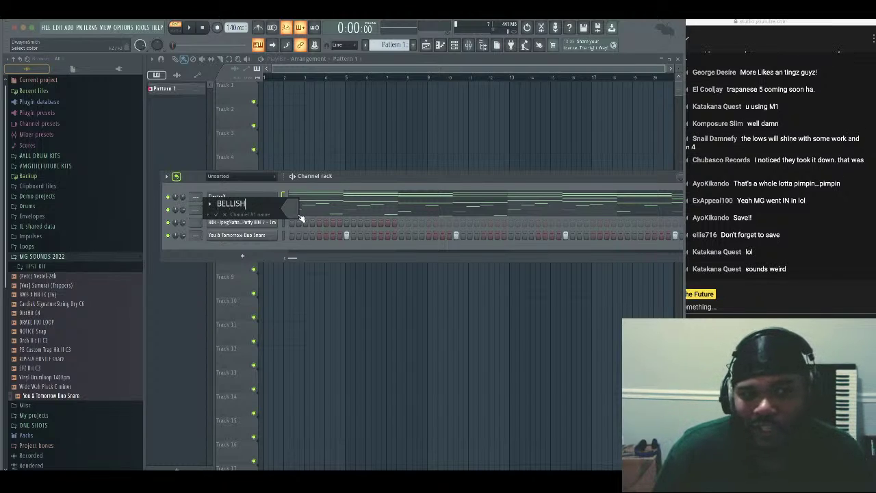
key(Return)
right_click(271, 208)
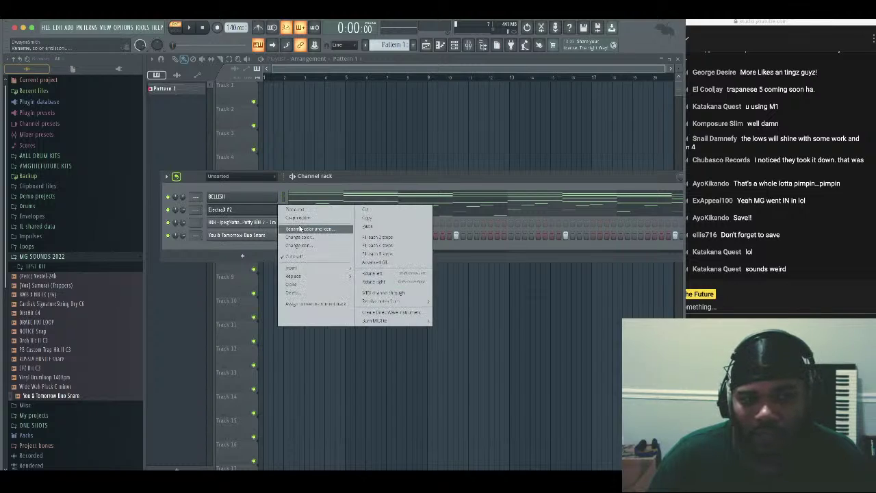
click(305, 227)
text(ARO)
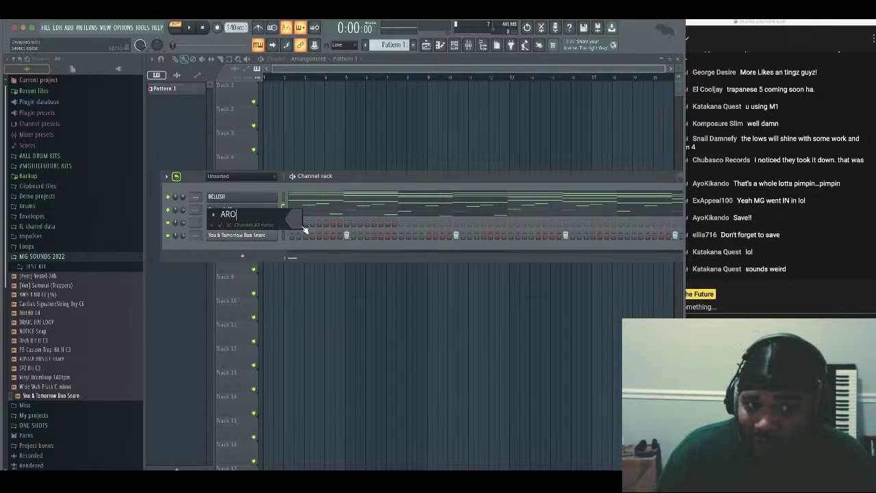
key(Return)
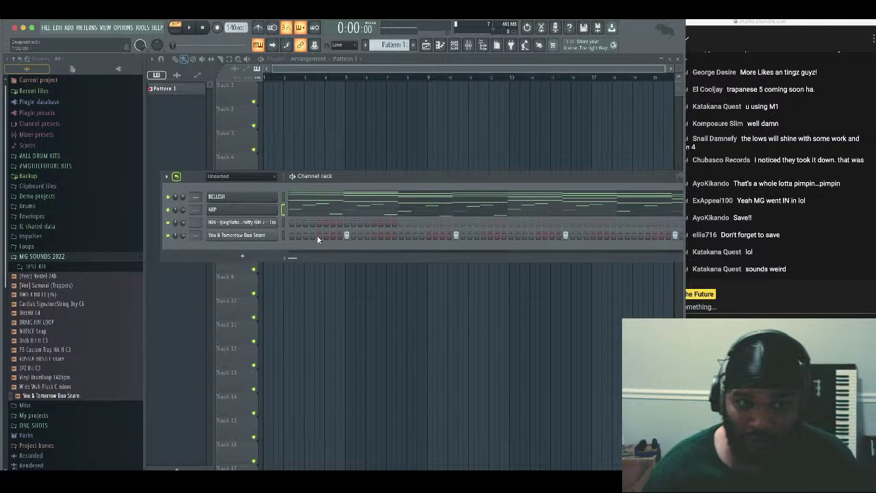
Route the BELLISH and ARP channels to consecutive mixer tracks starting at insert 10
click(468, 45)
right_click(376, 109)
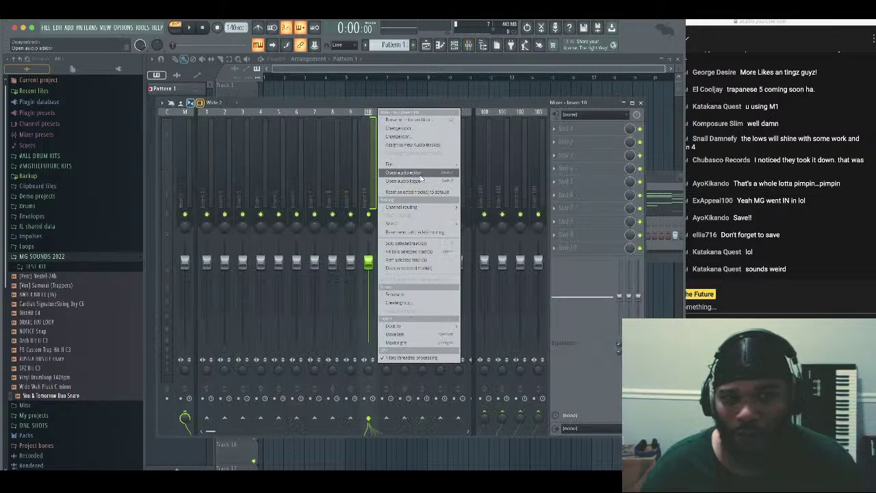
mouse_move(455, 208)
click(486, 215)
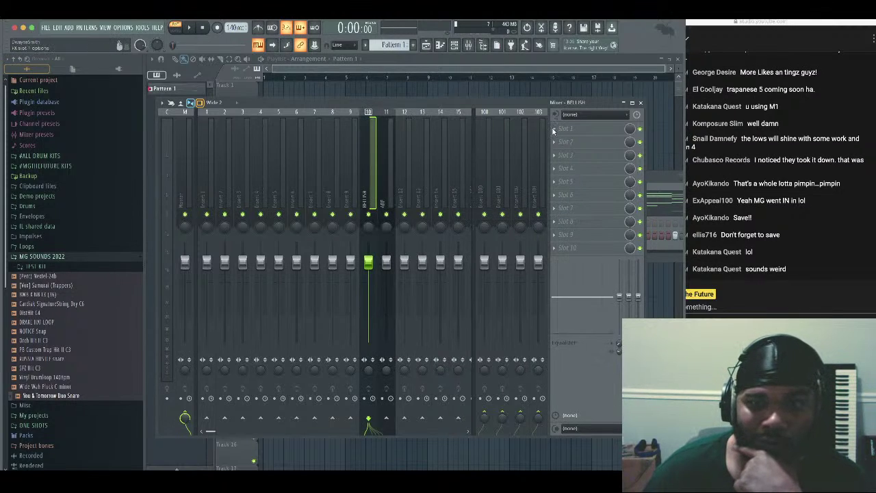
Load Neutron 4 into the first effect slot of the BELLISH mixer track and run its assistant while the pattern plays
click(554, 129)
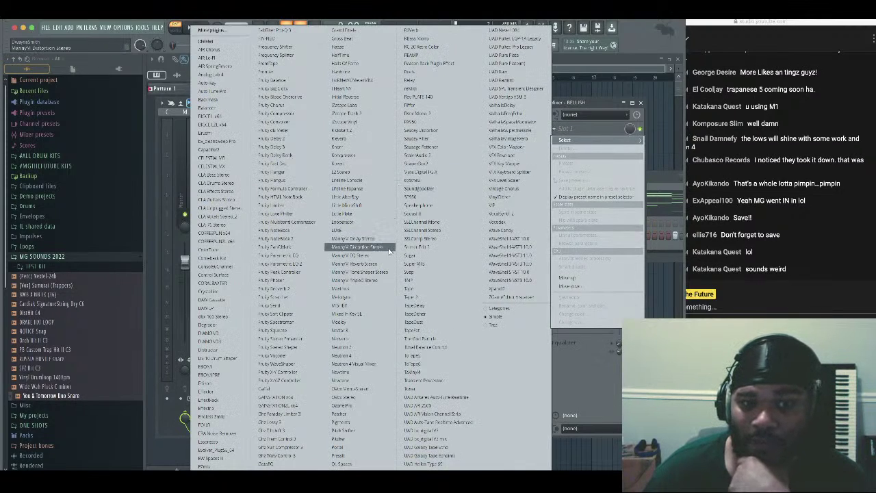
click(363, 355)
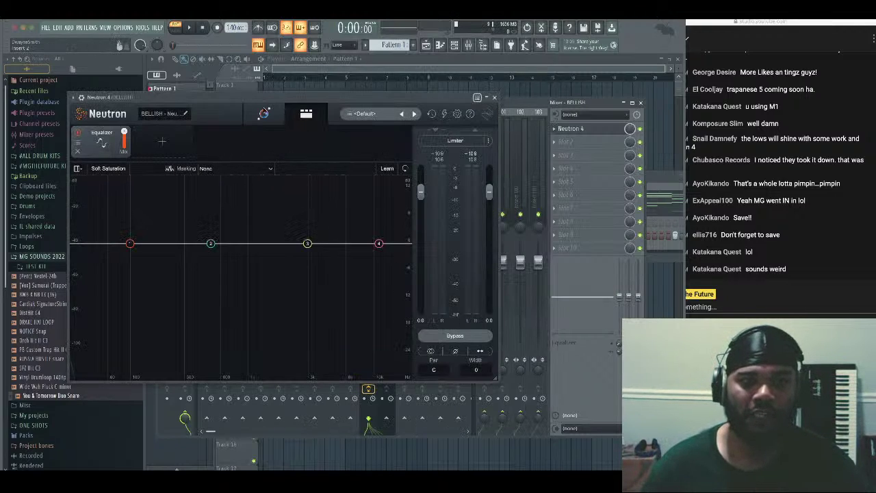
drag(333, 93, 440, 115)
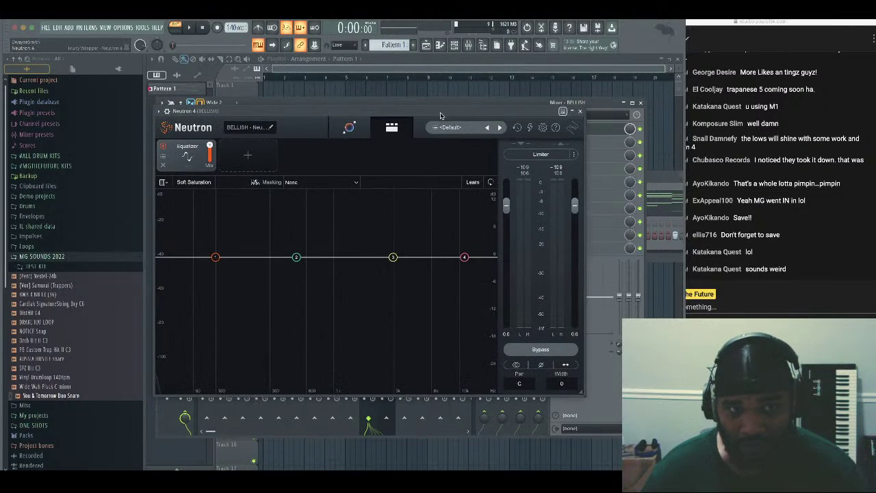
click(342, 133)
key(space)
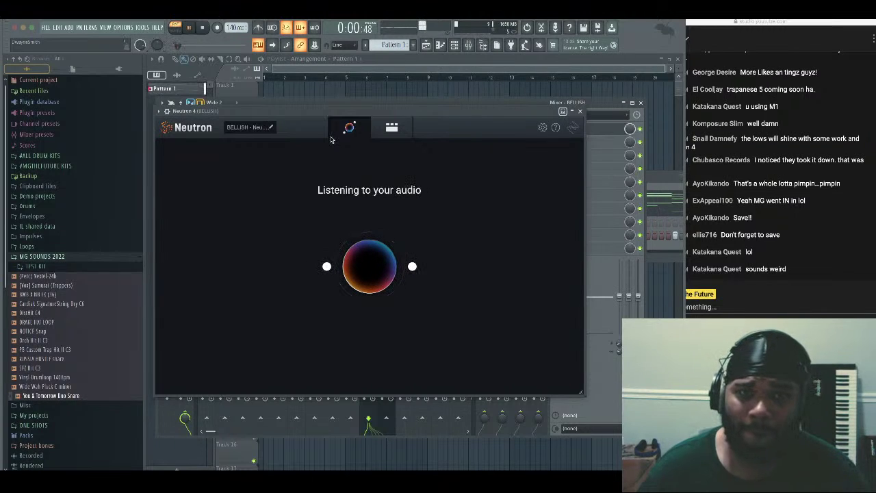
click(786, 166)
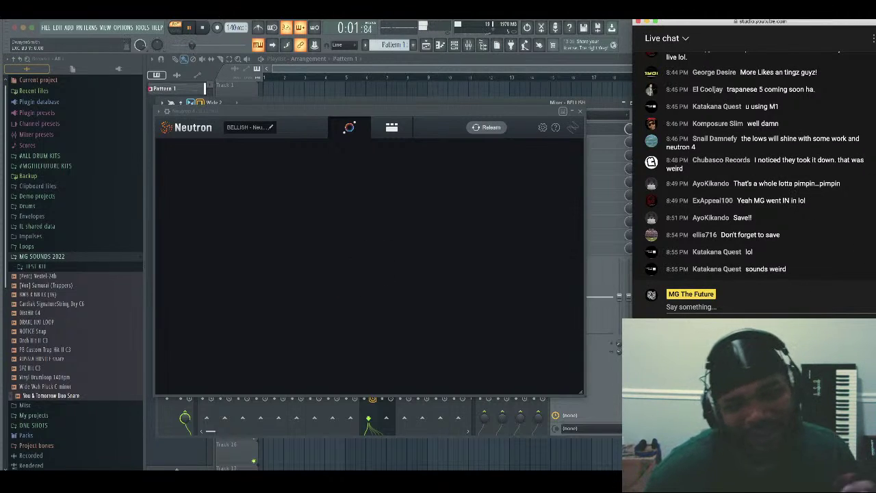
key(super+Tab)
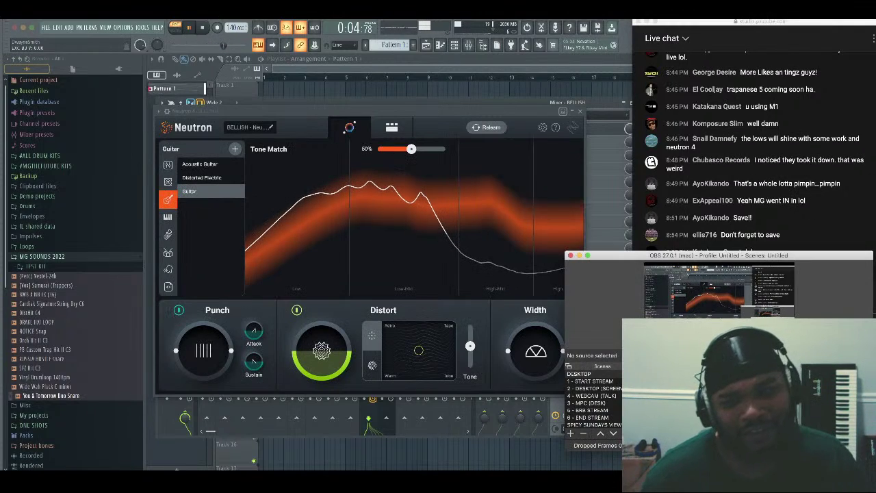
key(super+Tab)
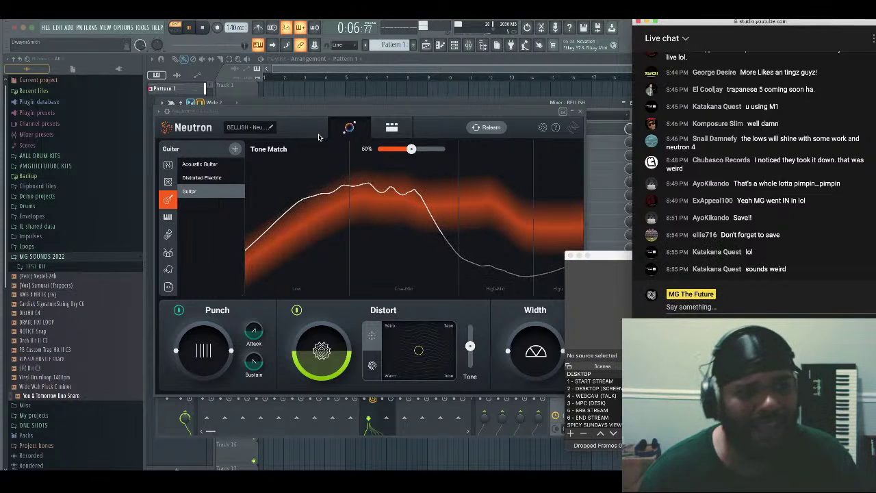
Save the project as MGTF-LIVE-1000 ISLANDS in a new folder named 06 June 2022 inside Catalog (2022)
click(46, 27)
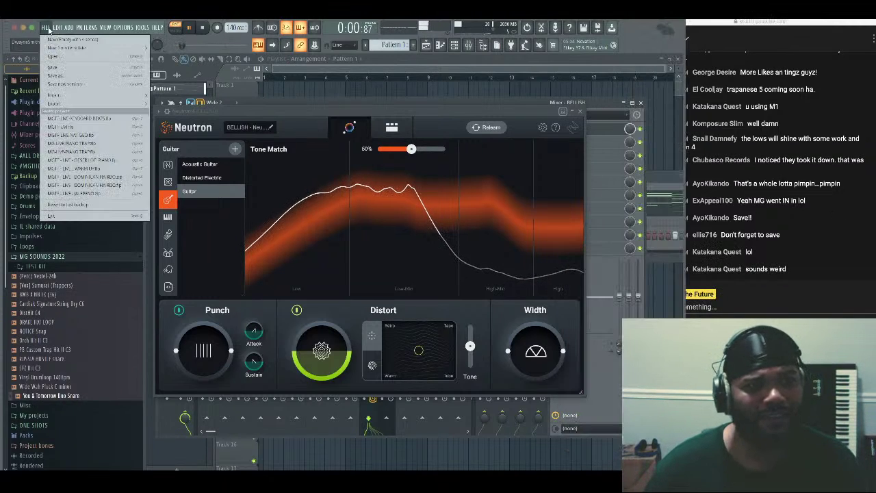
click(76, 78)
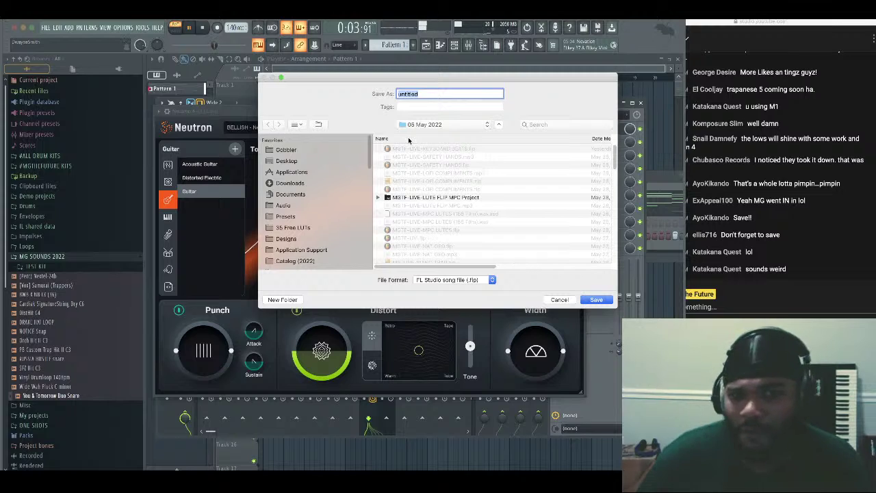
click(425, 124)
click(431, 134)
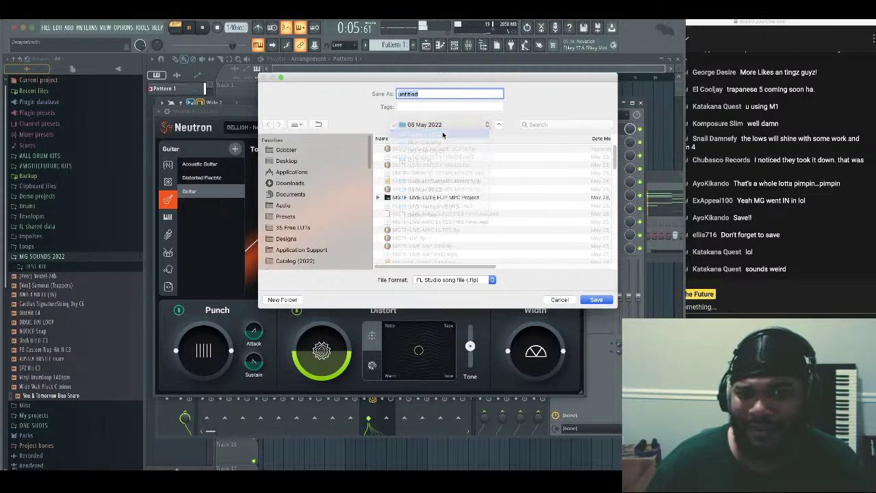
click(301, 300)
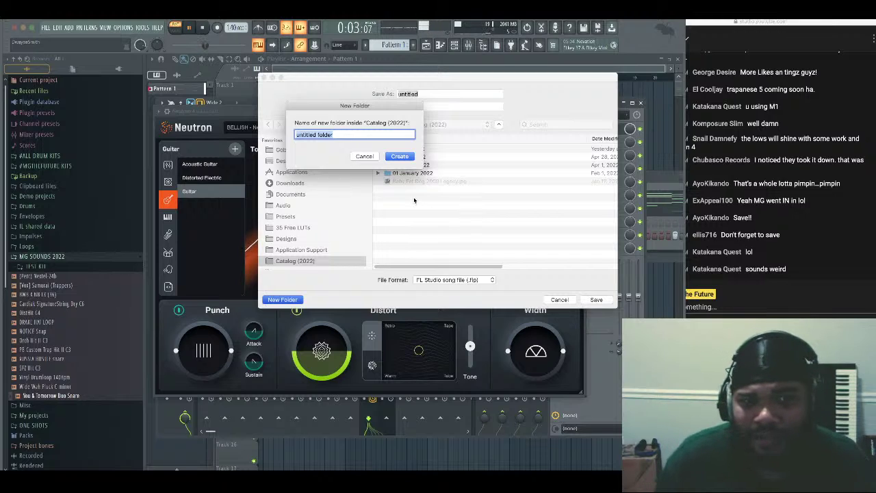
text(08)
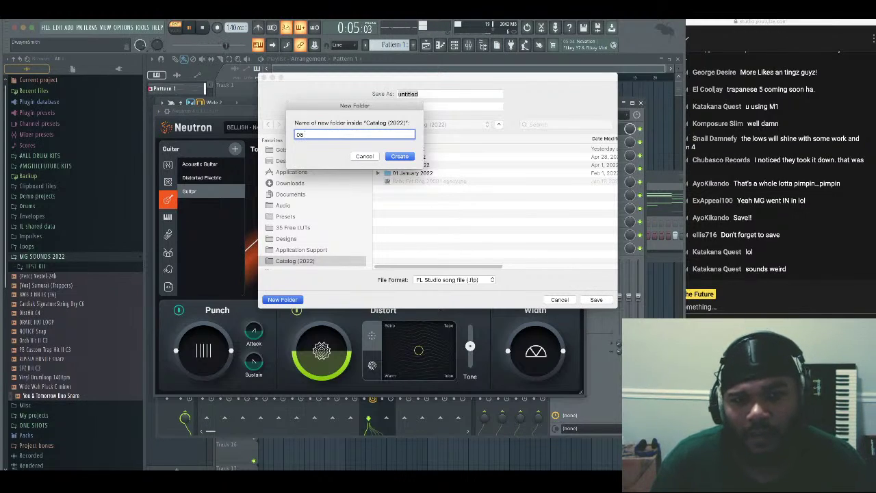
text( JU)
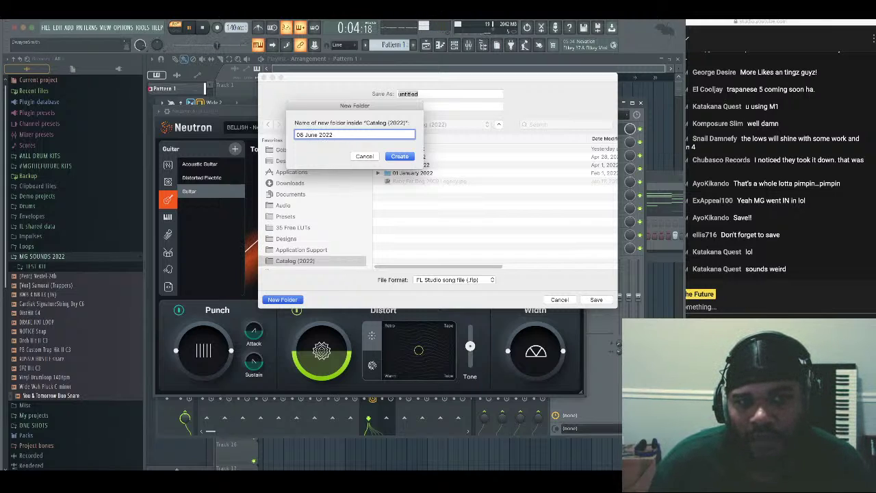
key(Return)
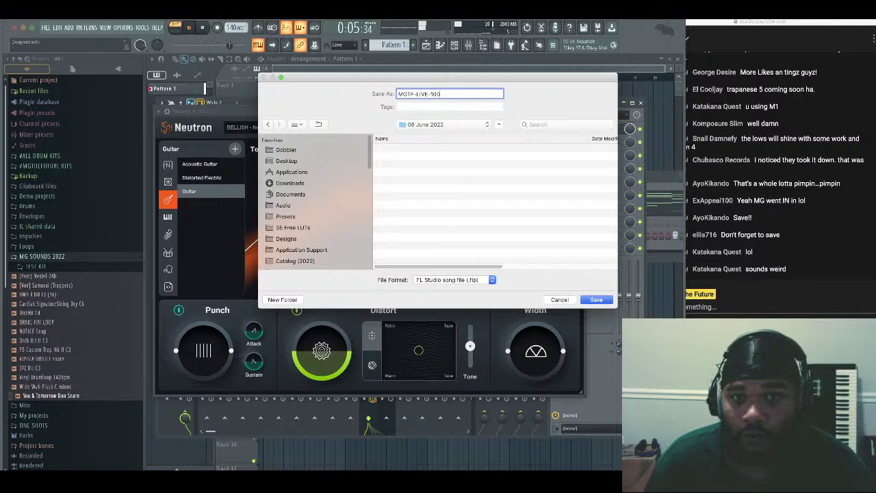
text(ISIANDS)
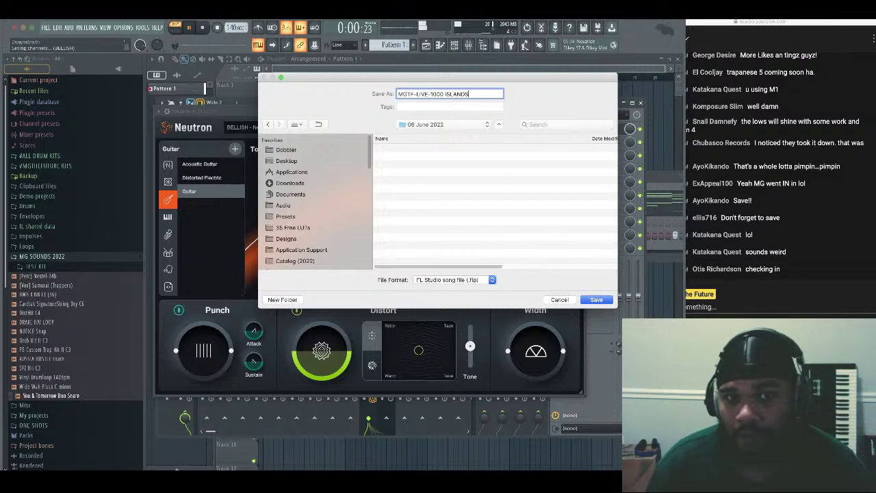
key(Return)
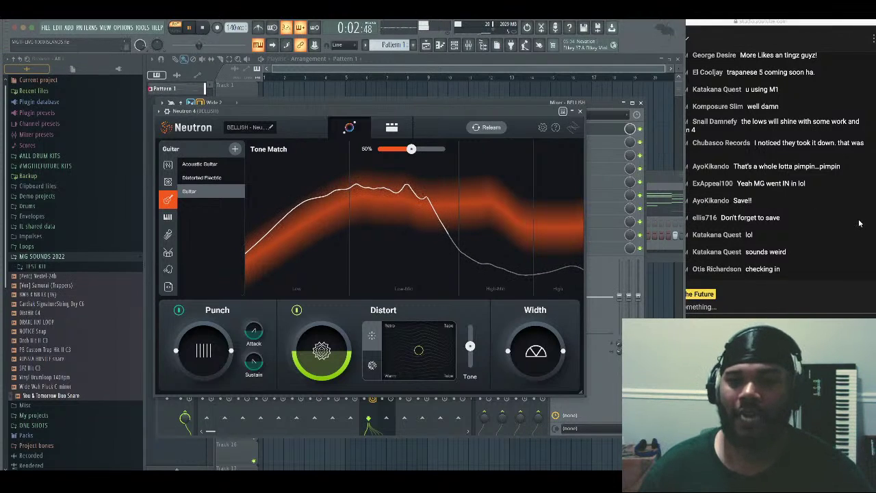
Shift the live chat window aside and set Neutron's Tone Match to the custom "157 - Sorry Not Sor..." target at 87%
click(774, 26)
drag(774, 26, 792, 23)
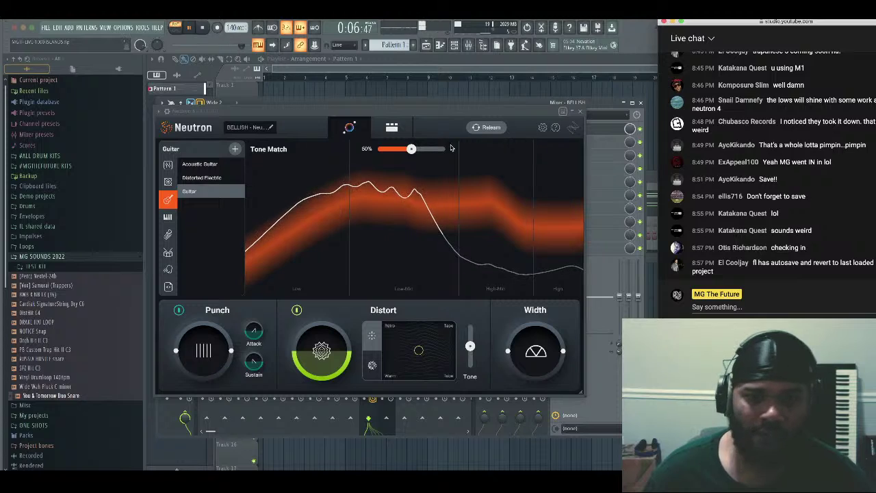
click(167, 286)
click(212, 205)
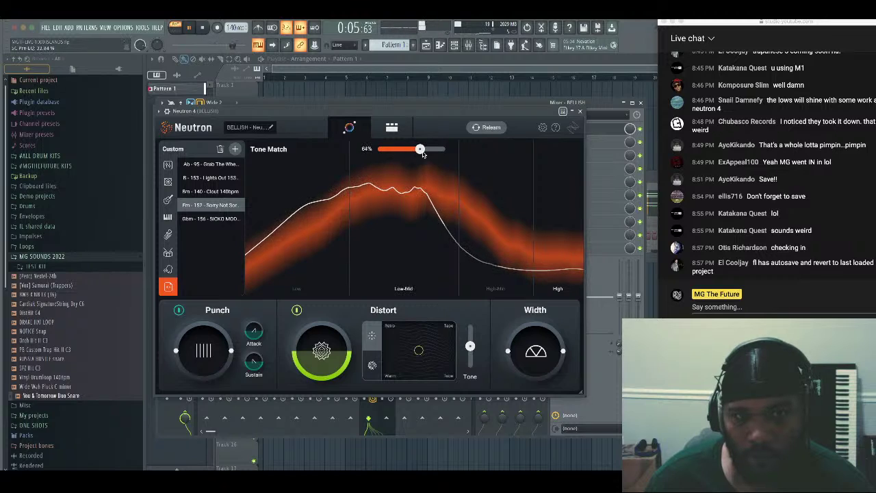
drag(422, 154, 431, 154)
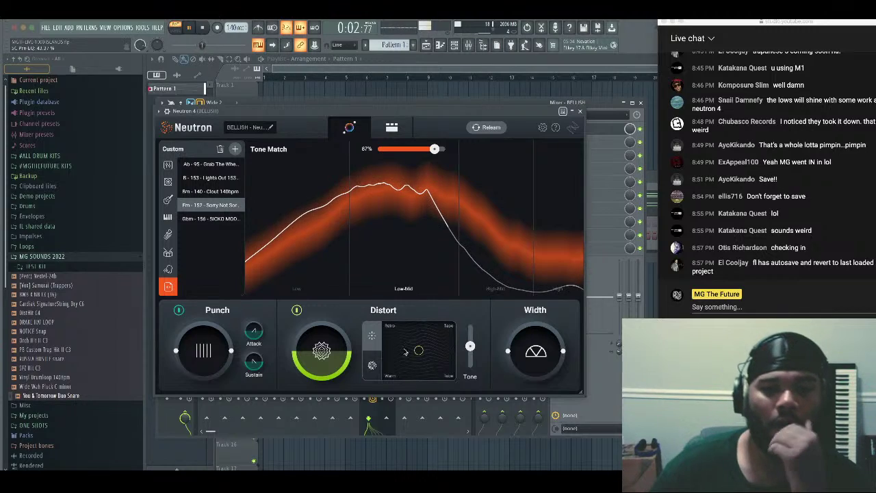
Shape Neutron's Distort module with tone at 61, the character point nudged toward Retro and drive at about half, and increase the Width
mouse_move(477, 345)
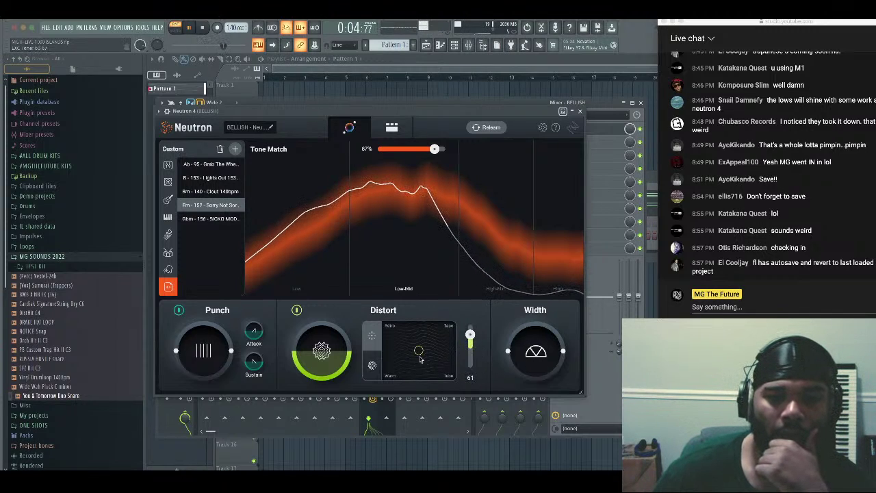
drag(420, 359, 438, 346)
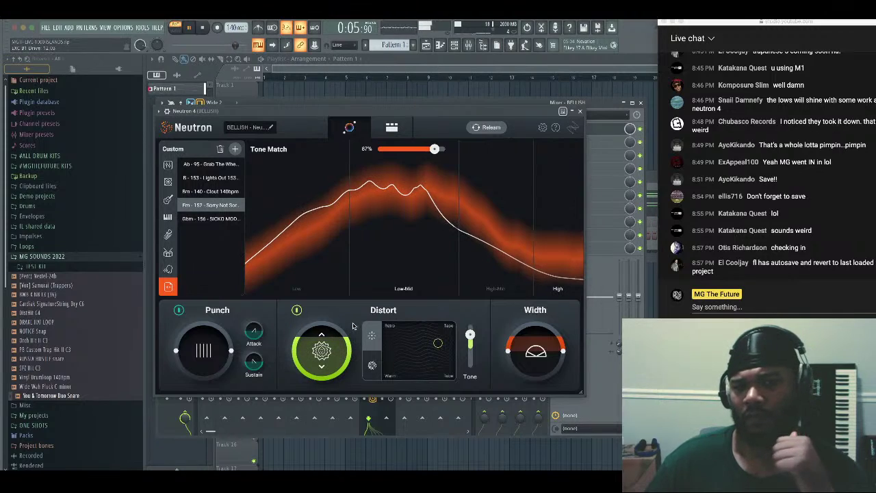
mouse_move(414, 364)
mouse_down()
mouse_move(404, 346)
mouse_move(436, 337)
mouse_move(435, 359)
mouse_move(431, 340)
mouse_move(414, 348)
mouse_up()
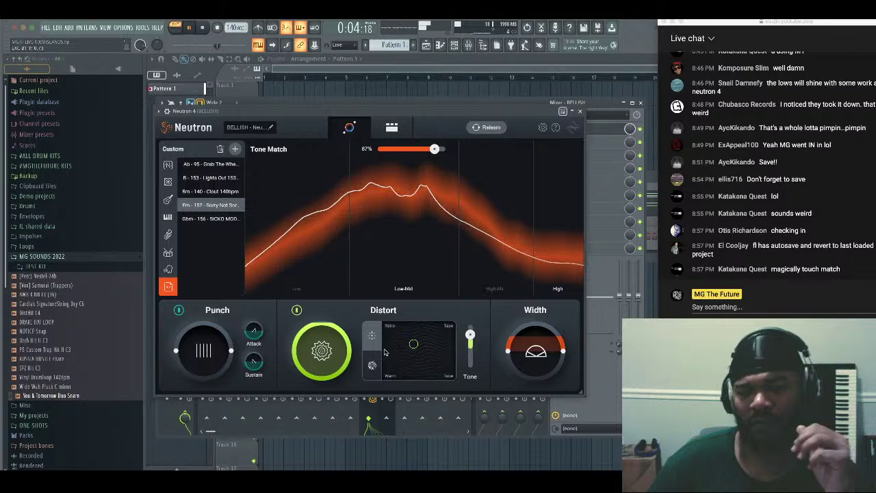
mouse_move(335, 336)
mouse_down()
mouse_move(348, 424)
mouse_move(342, 342)
mouse_up()
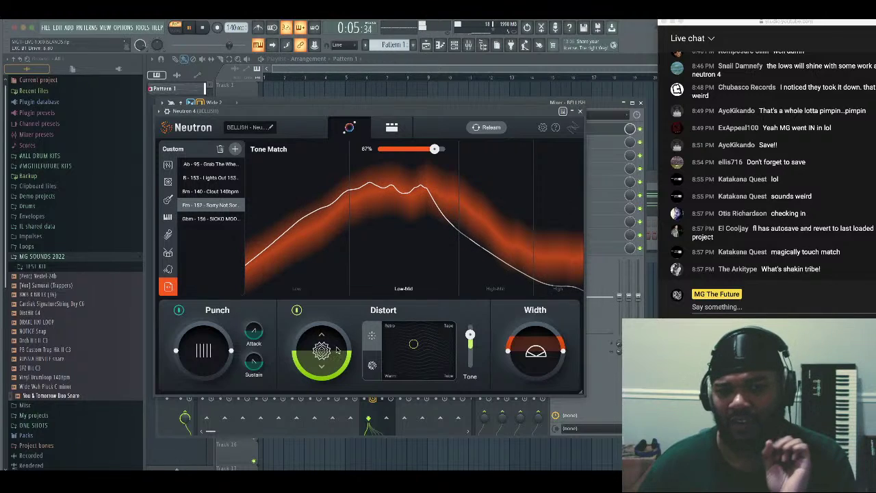
Fine-tune the Distort drive on the BELLISH track, then close Neutron and stop playback
drag(340, 354, 344, 311)
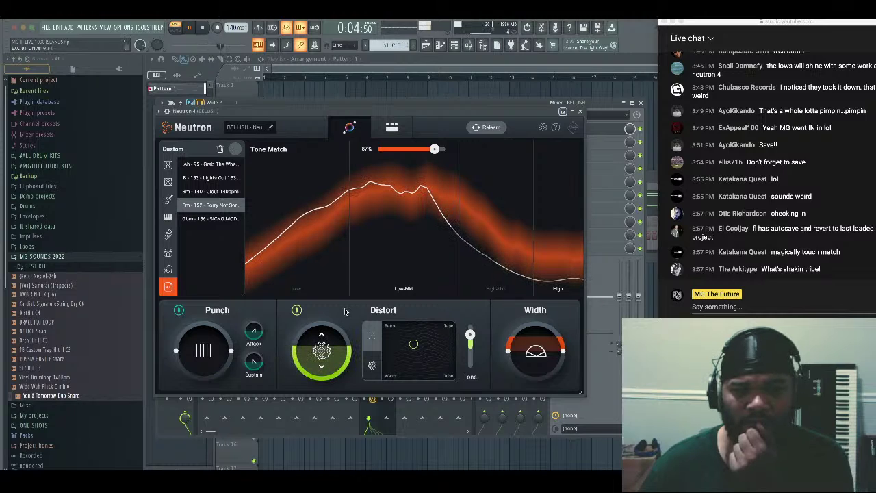
click(580, 111)
key(space)
Load Neutron 4 into the first effect slot of the ARP mixer track and run its assistant while the pattern plays
click(387, 197)
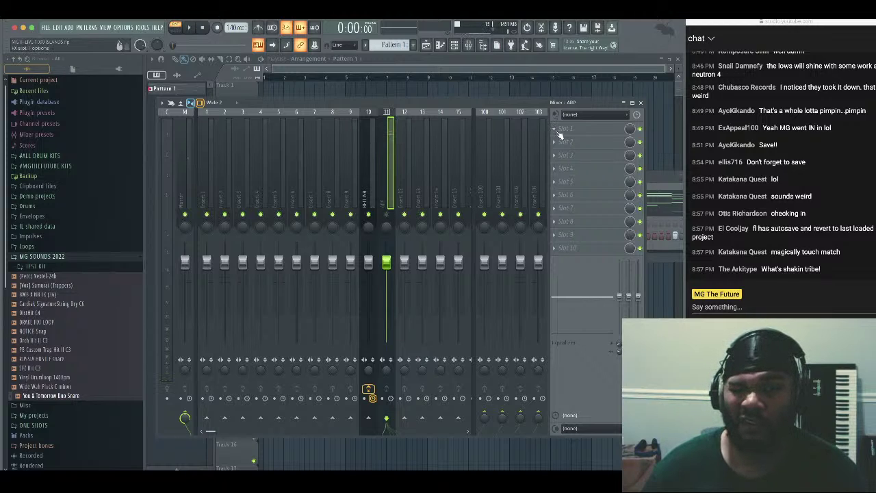
click(560, 135)
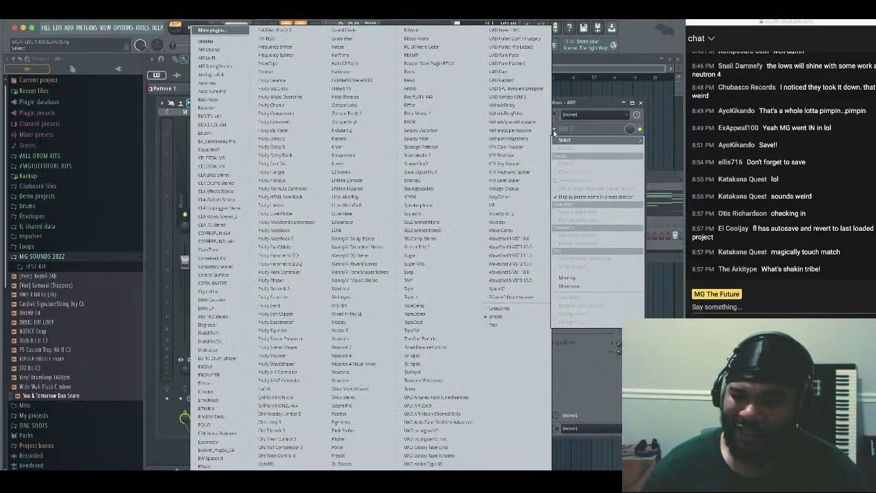
click(360, 354)
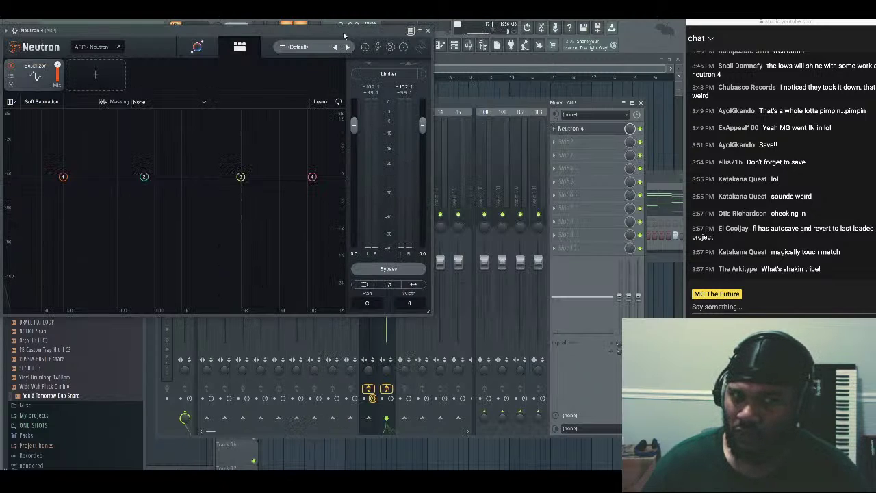
drag(343, 35, 447, 255)
click(390, 216)
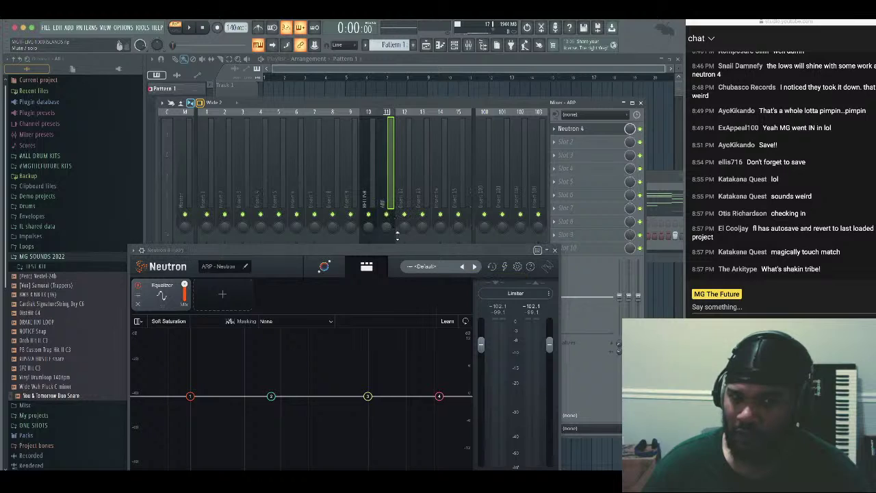
click(325, 267)
drag(338, 252, 371, 159)
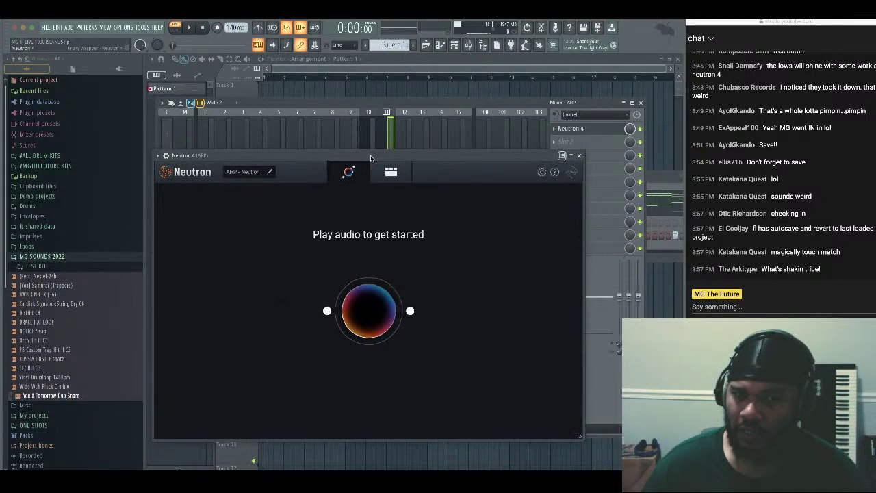
key(space)
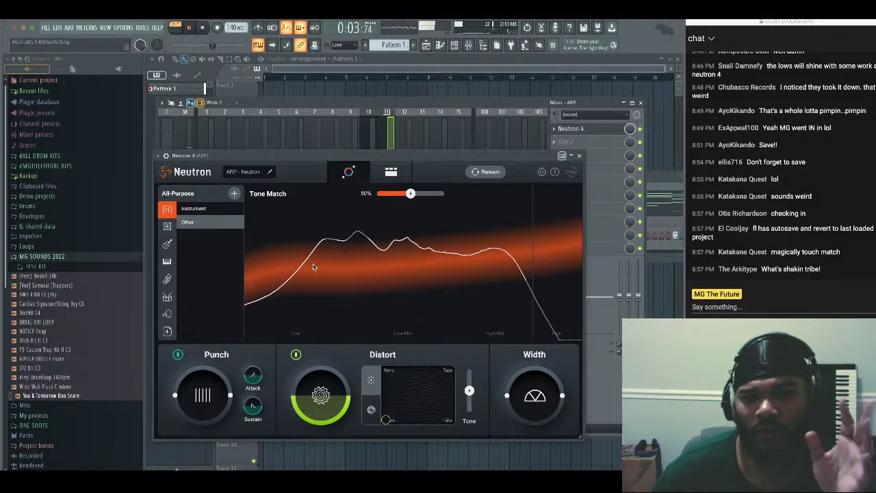
Set the ARP track's Tone Match to the custom "Ab - 95 - Grab The Whe..." target at 89%, then close Neutron and the mixer
click(167, 330)
click(212, 249)
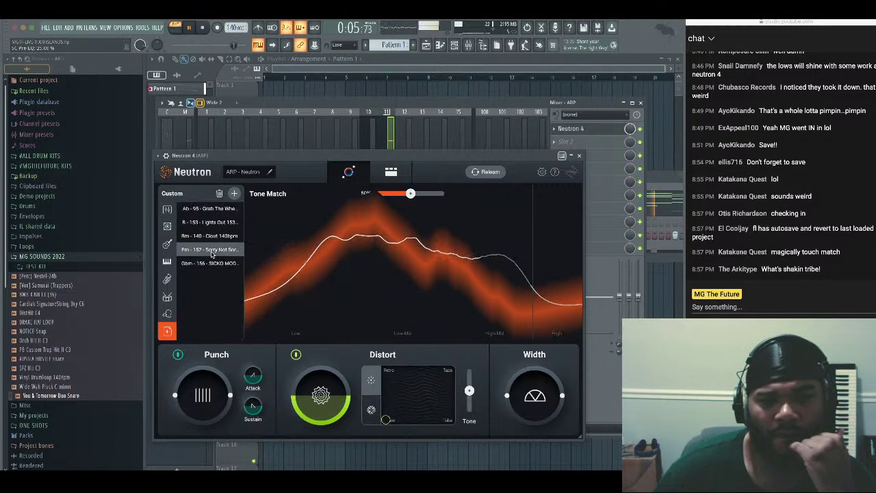
drag(410, 193, 435, 194)
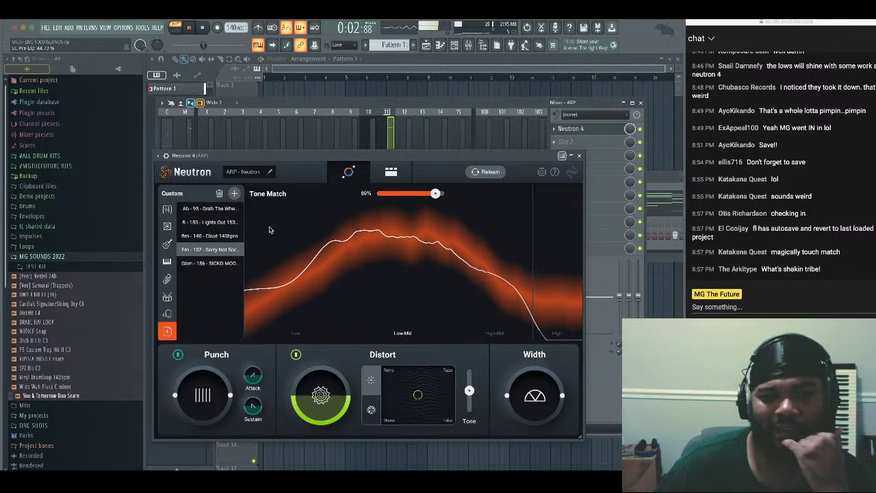
click(209, 208)
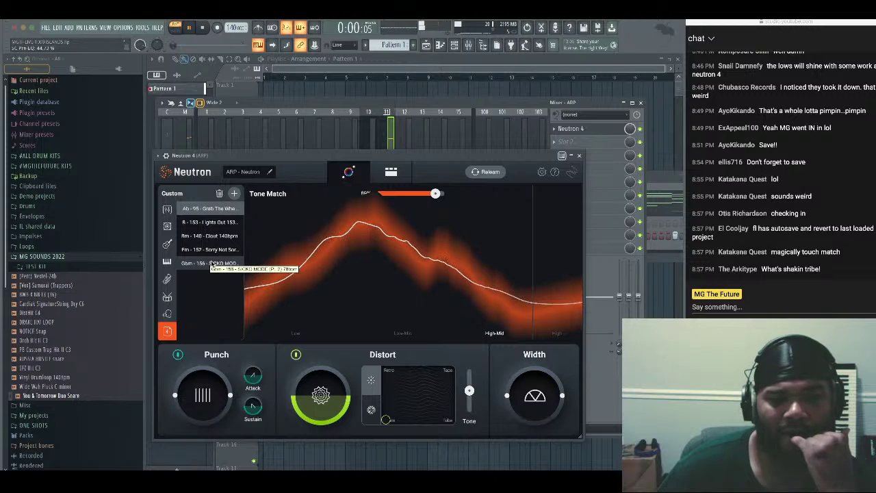
click(579, 156)
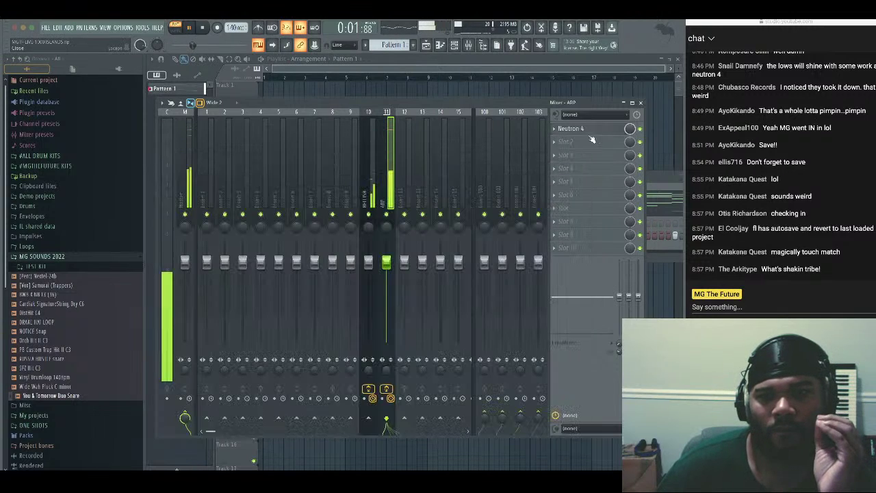
click(641, 104)
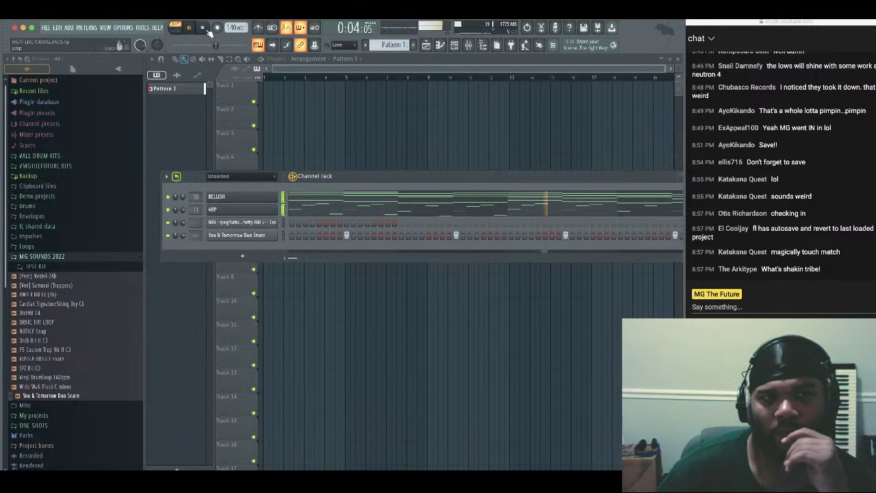
key(space)
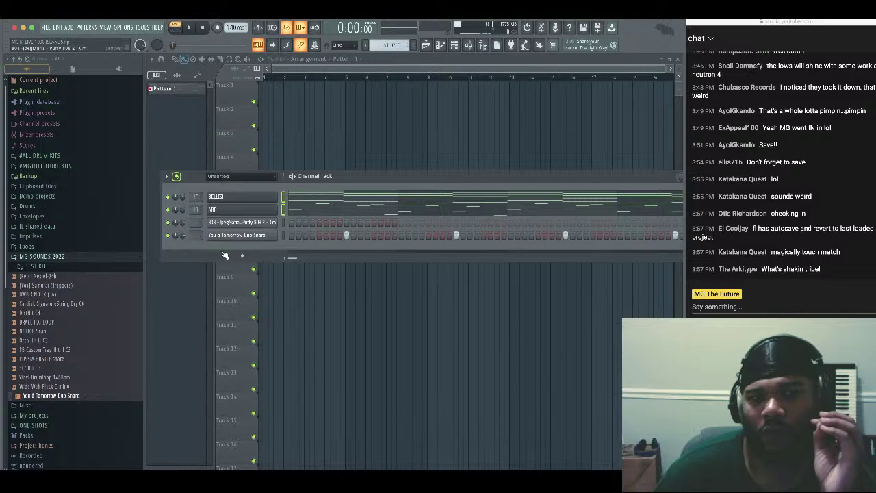
Review the ARP notes in the piano roll and audition BELLISH and ARP in turn with the snare muted
click(297, 213)
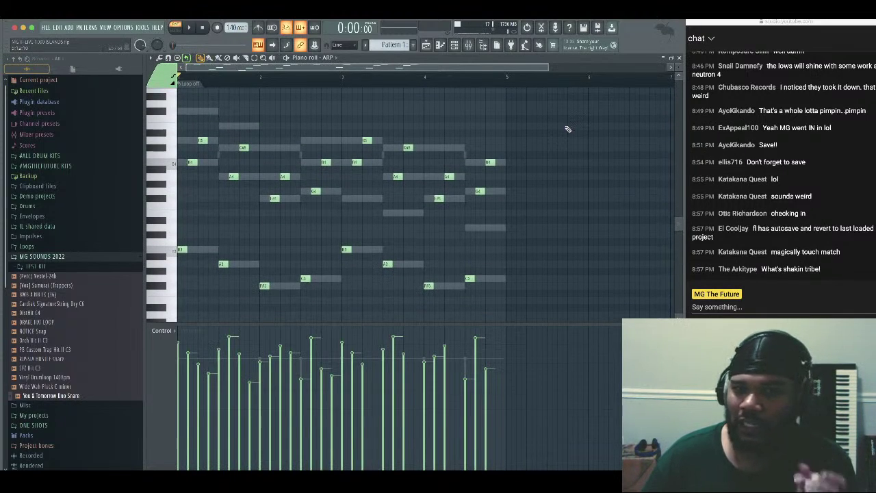
click(678, 60)
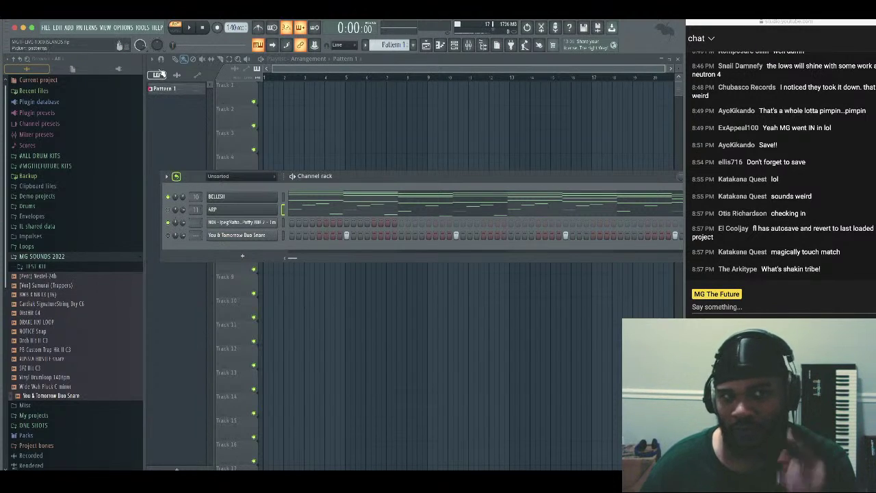
key(space)
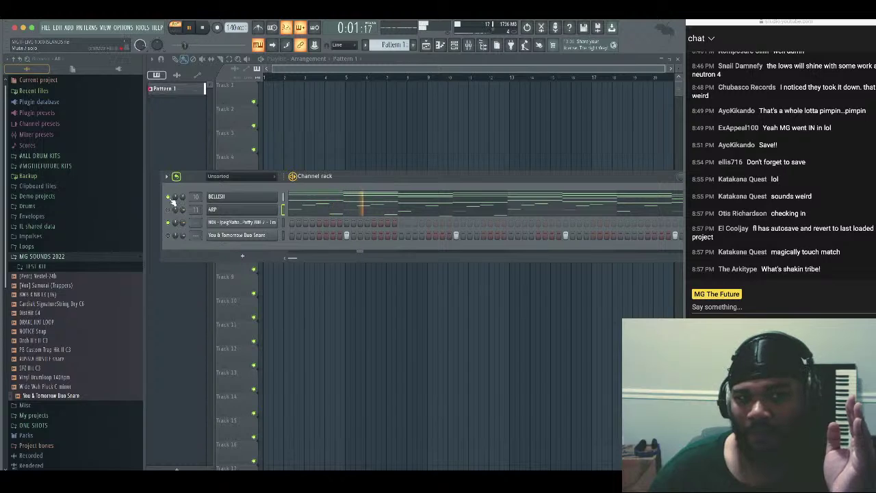
click(202, 30)
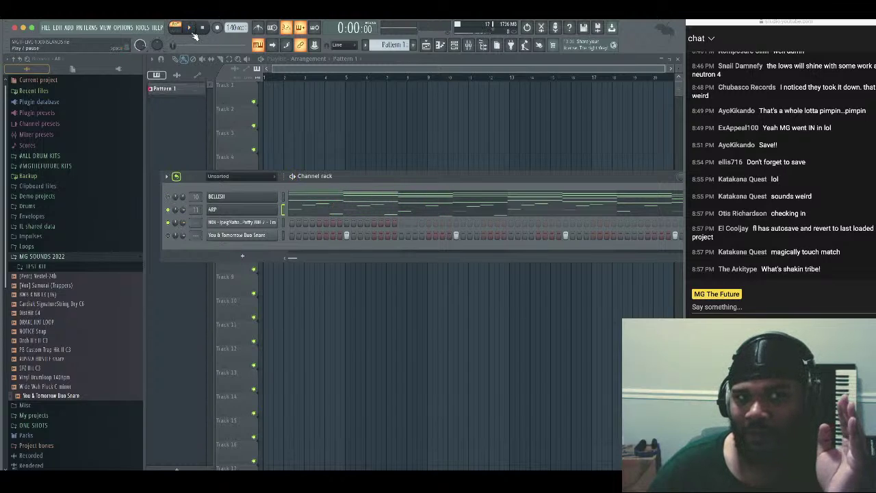
click(190, 29)
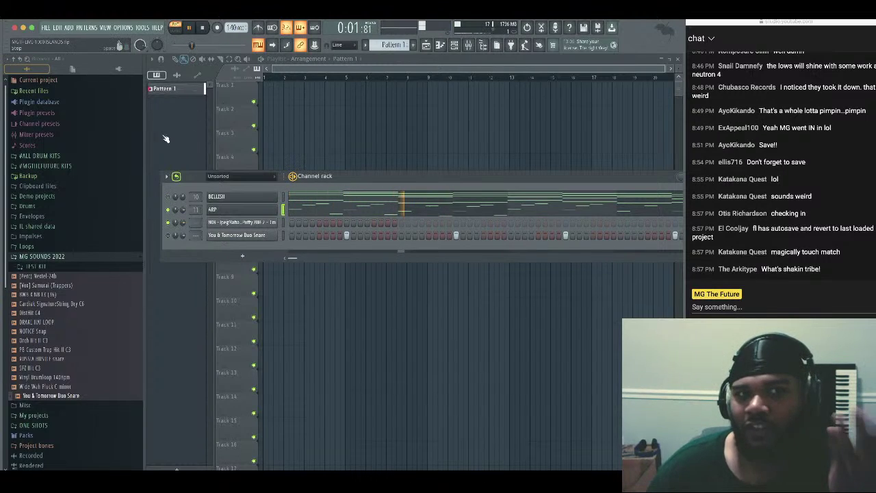
key(space)
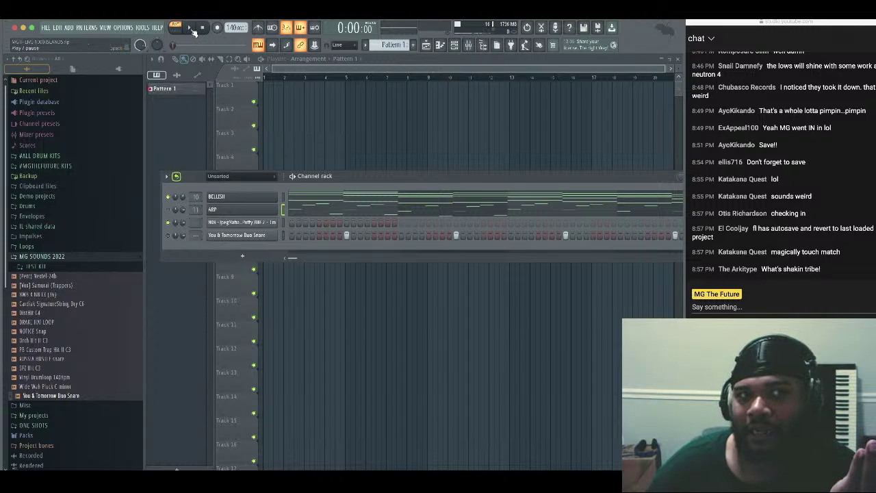
click(192, 29)
key(space)
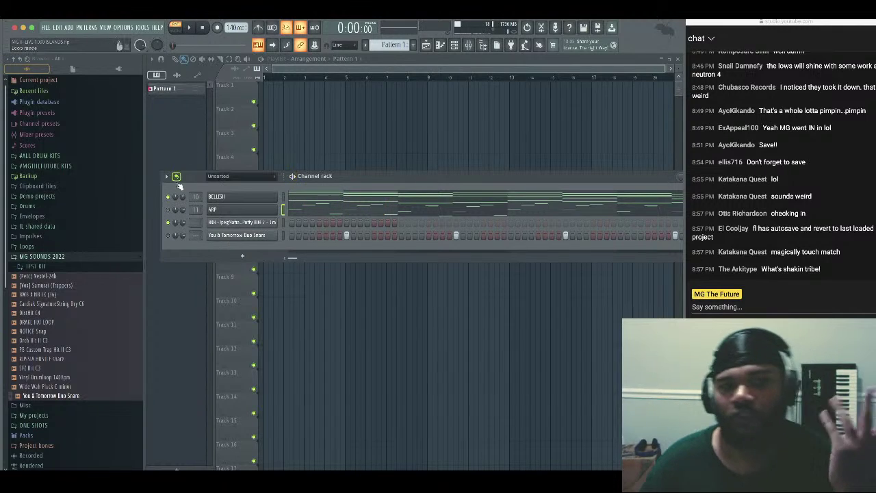
Clone the BELLISH channel and route the copy to mixer track 9
right_click(273, 195)
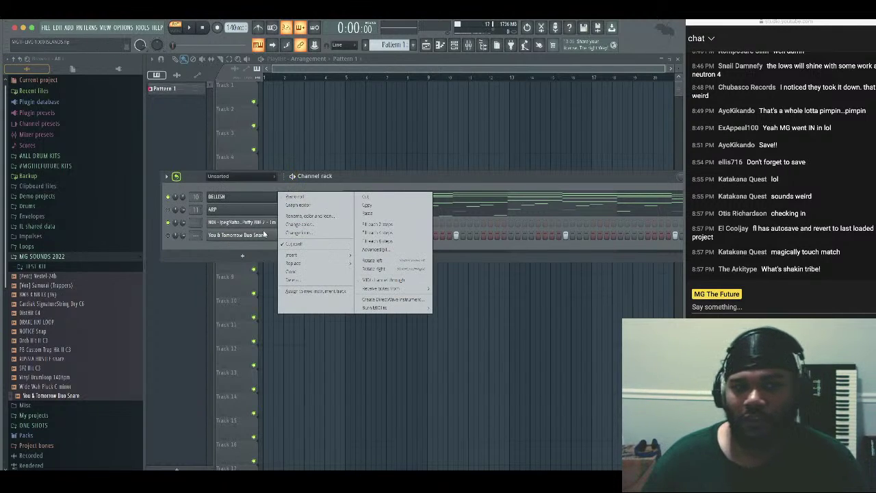
click(289, 272)
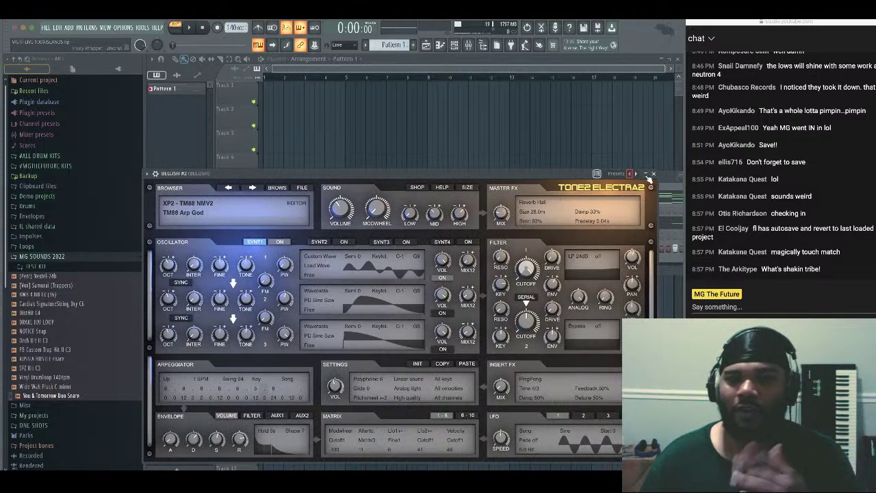
click(653, 173)
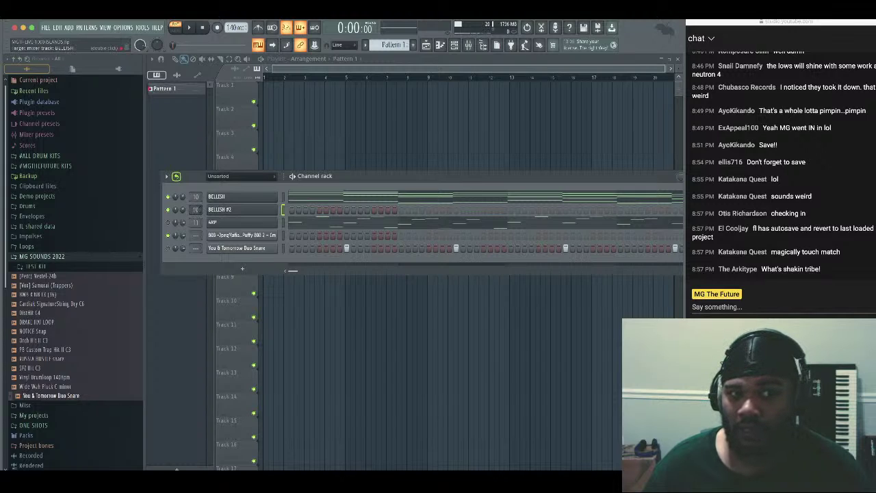
Load the PLUCK - BeachFront patch from XP2 - TRAP 88 in BELLISH #2, copy the BELLISH chords into it and play the pattern
click(261, 211)
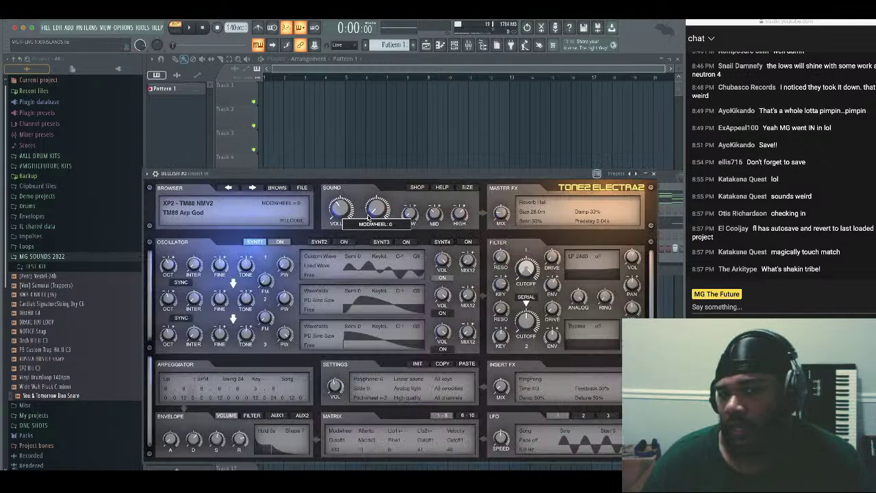
click(294, 204)
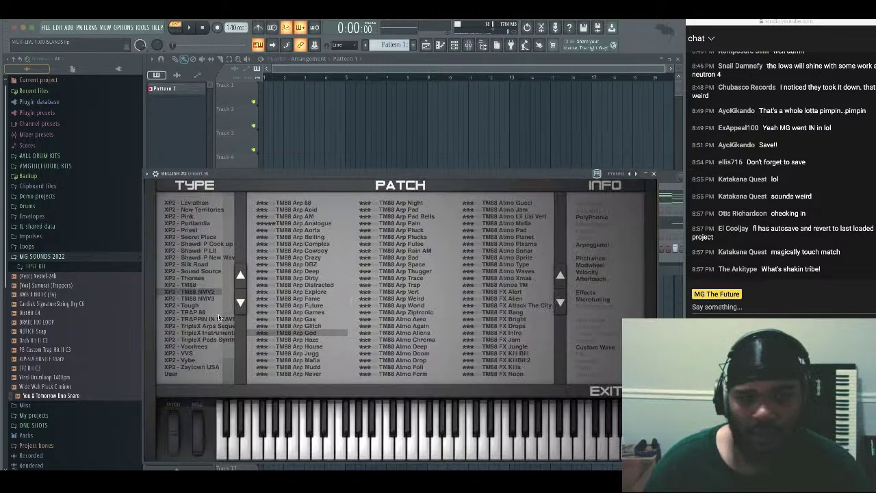
click(196, 313)
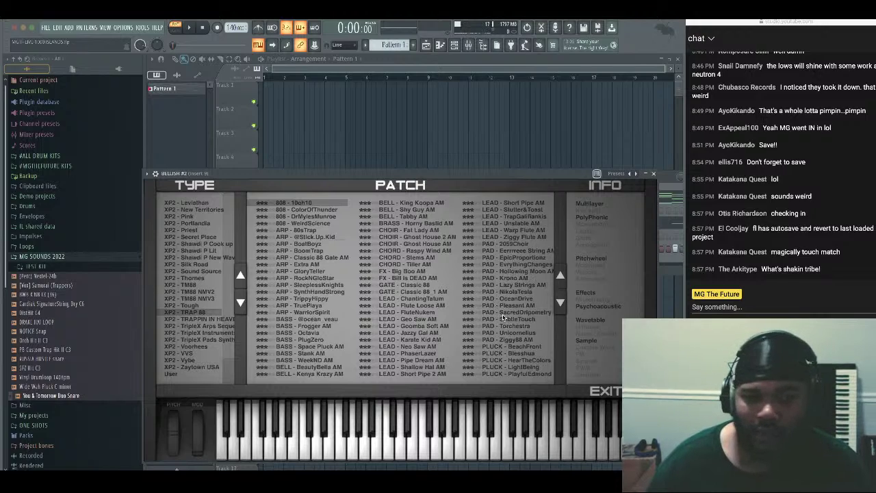
click(520, 347)
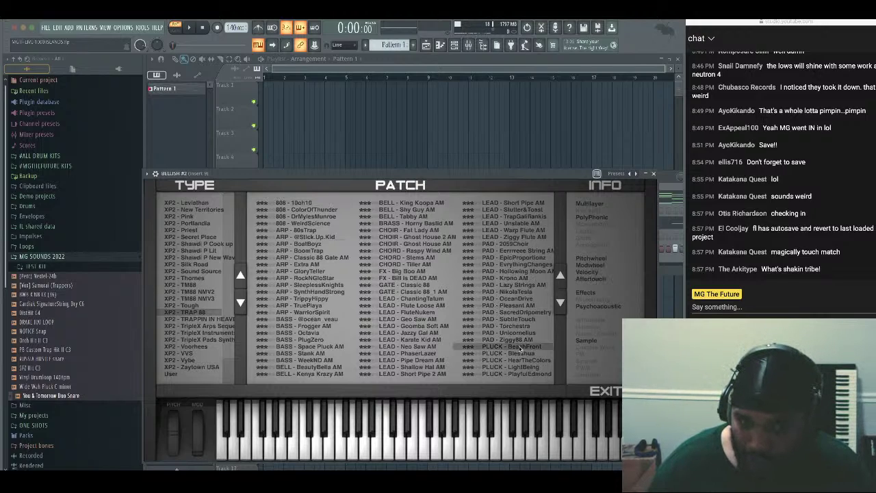
click(653, 174)
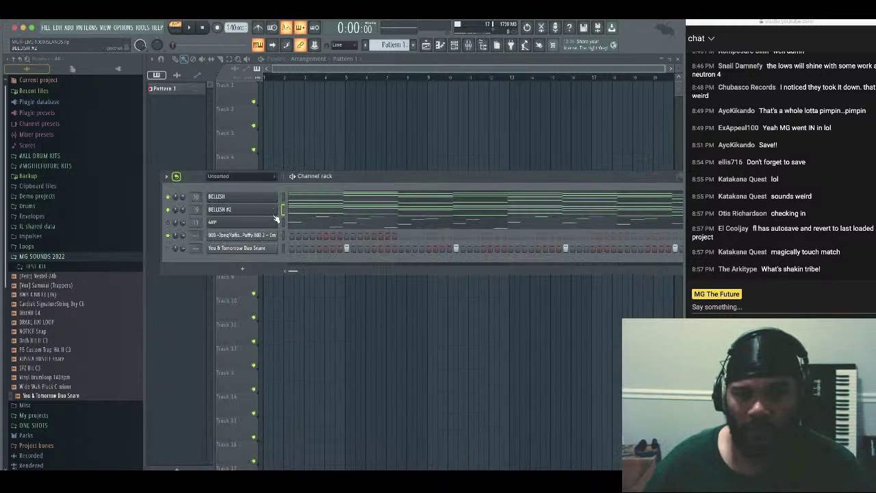
key(space)
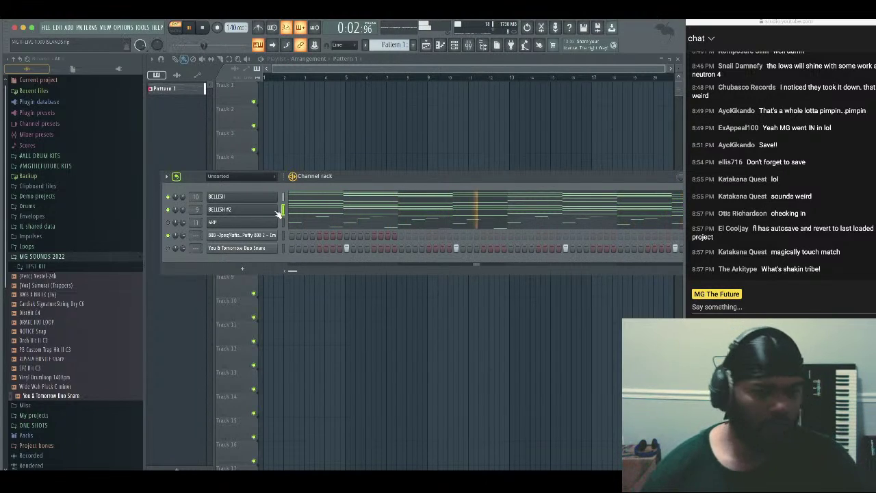
Apply the piano roll chopper to the BELLISH #2 chords and adjust its time multiplier while the pattern plays
click(290, 209)
key(space)
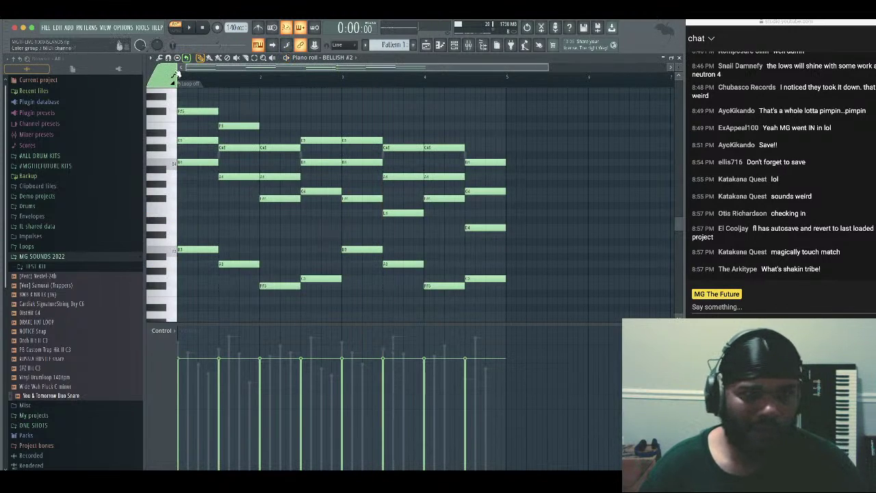
click(154, 59)
click(161, 59)
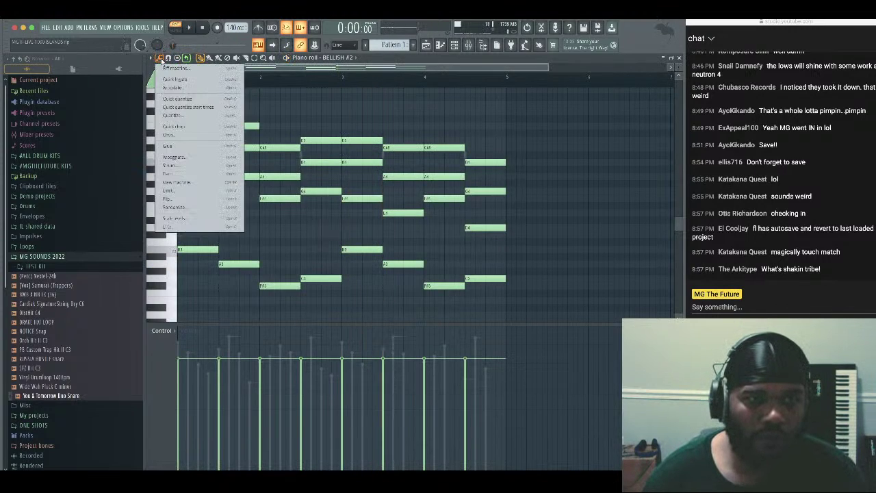
click(196, 135)
key(space)
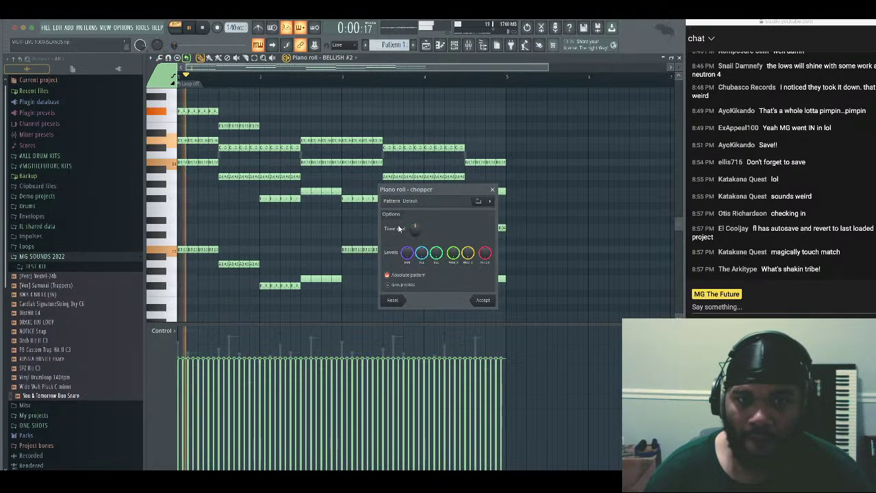
mouse_move(413, 228)
mouse_down()
mouse_move(414, 245)
mouse_move(414, 224)
mouse_up()
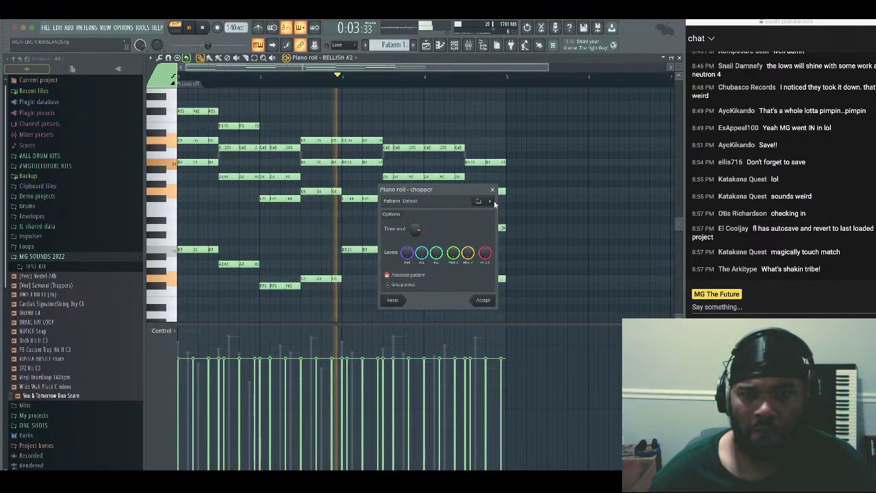
Chop the BELLISH #2 chords with the Trance 4 pattern, adjusting the time multiplier and levels, and close the piano roll
click(494, 200)
click(502, 210)
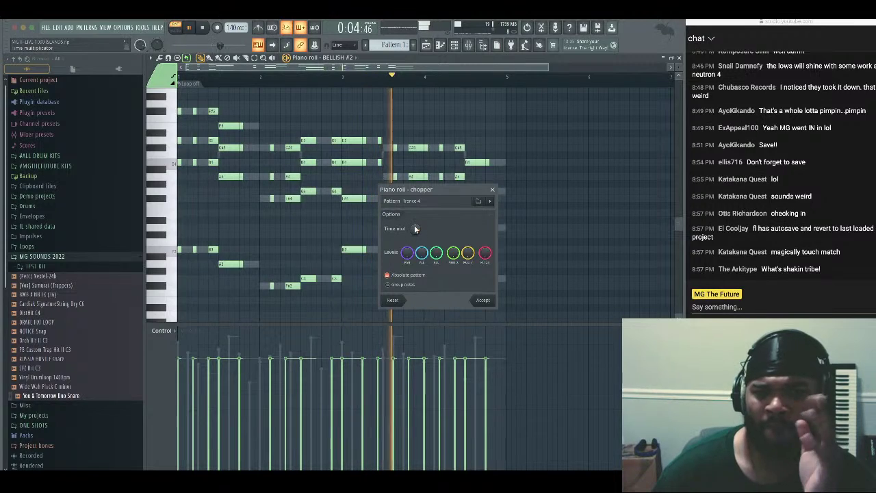
drag(414, 226, 414, 210)
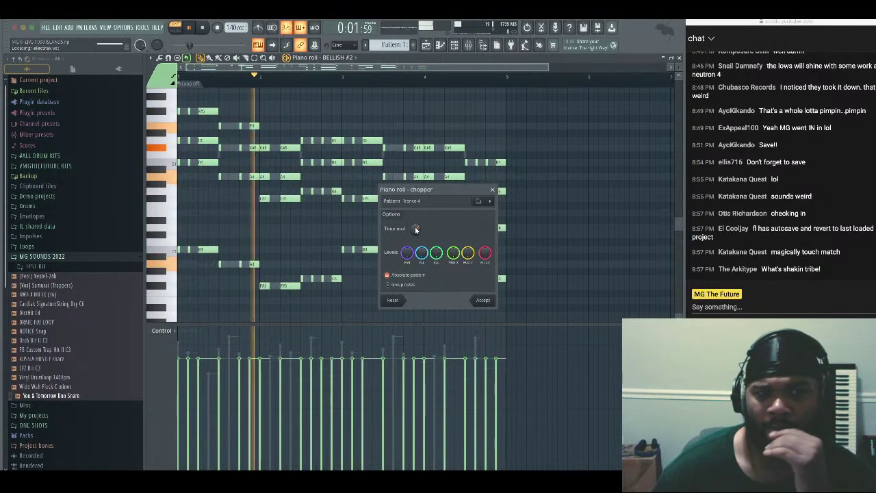
drag(414, 228, 415, 237)
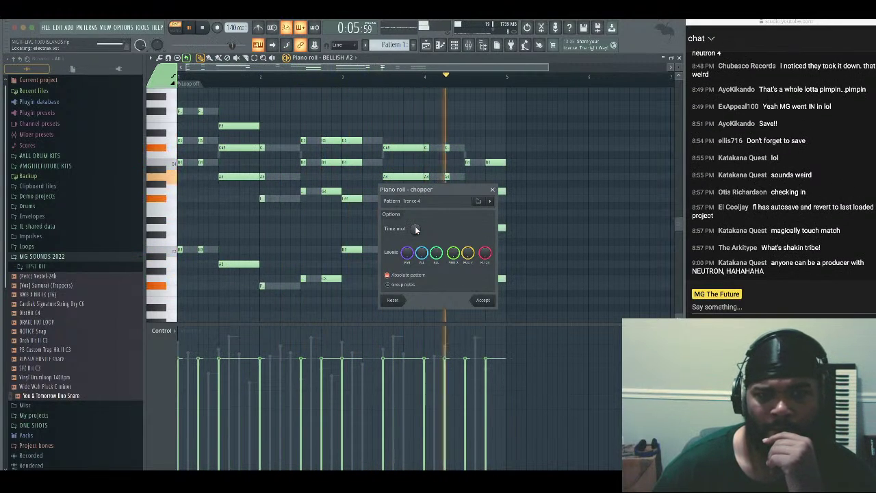
drag(414, 229, 415, 217)
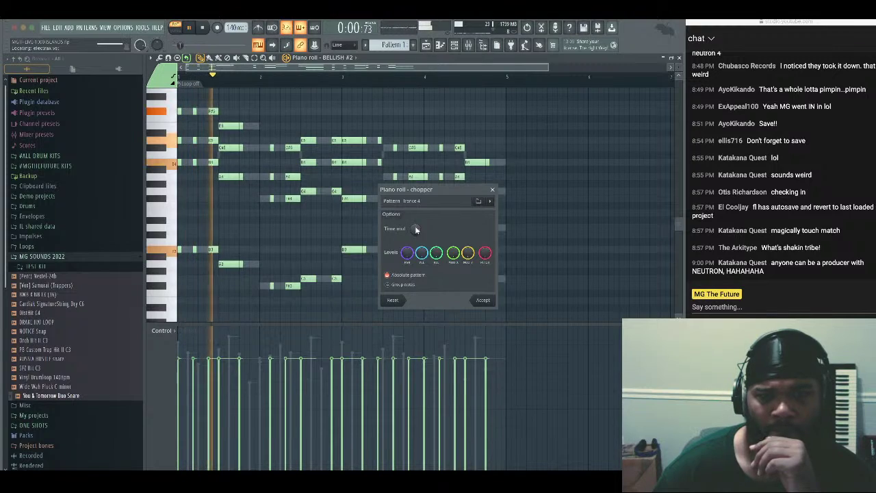
drag(435, 253, 422, 233)
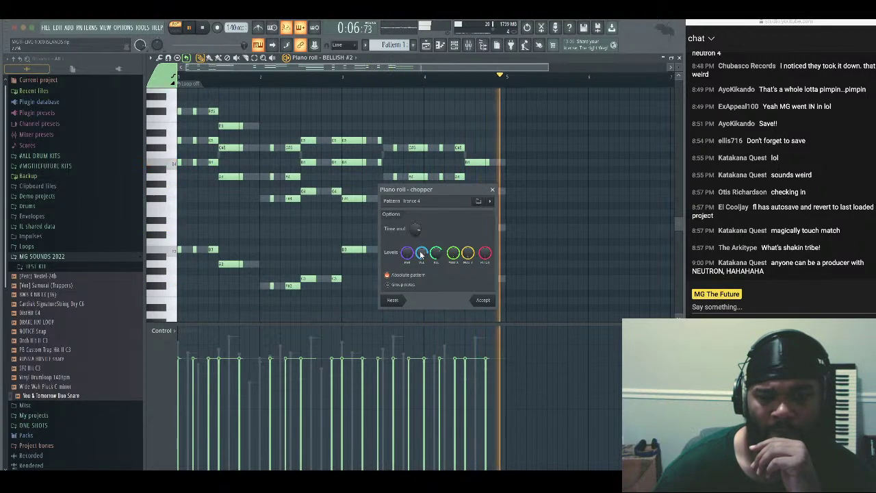
click(483, 300)
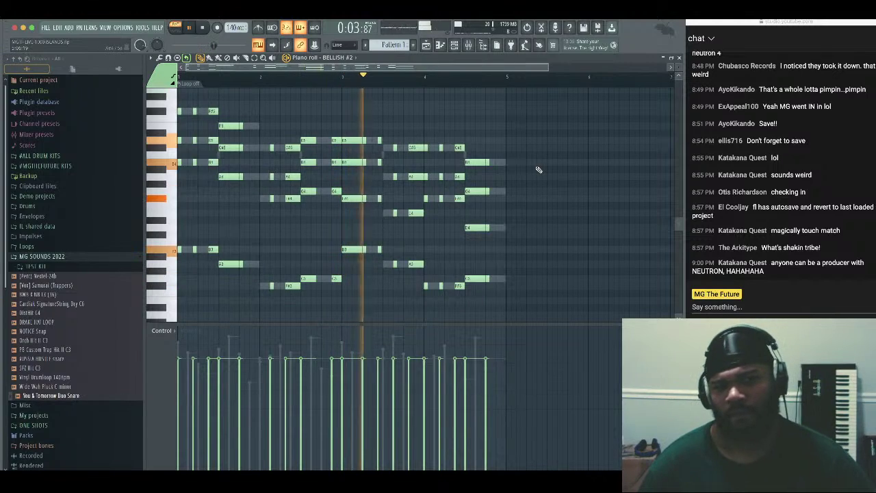
key(space)
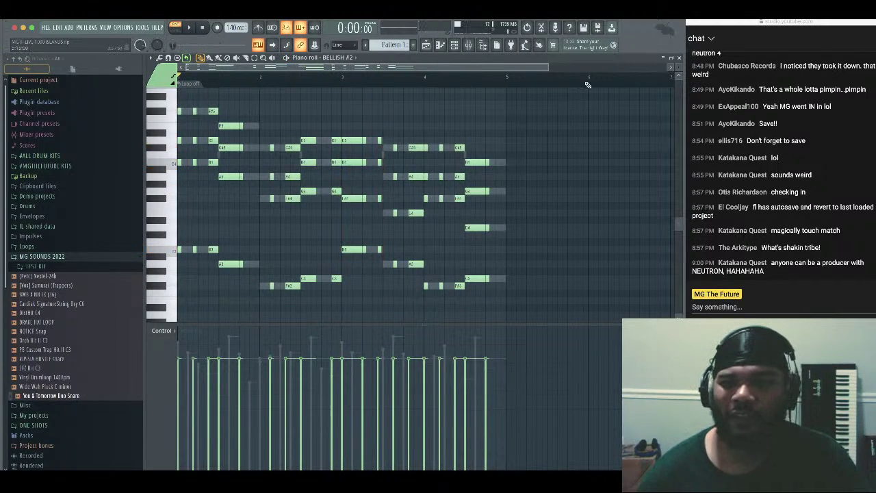
click(678, 58)
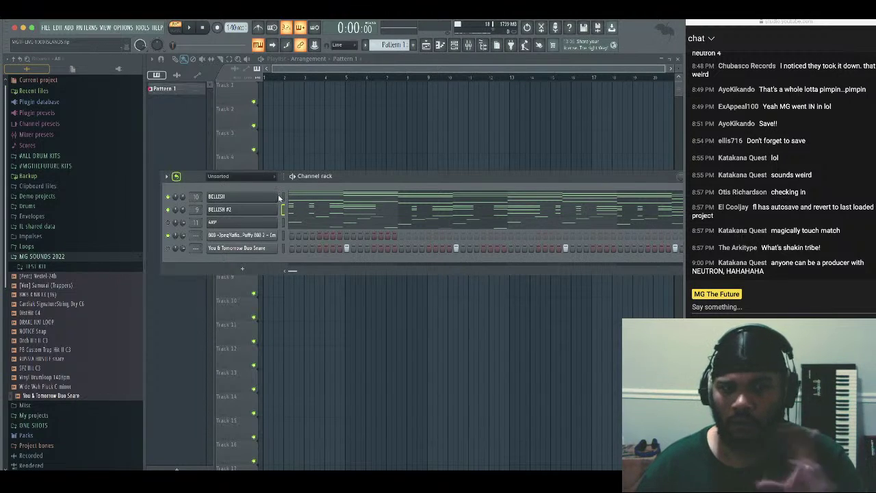
Rename the BELLISH #2 channel to PLUCK and route it to mixer track 9 so the track takes its name
right_click(248, 208)
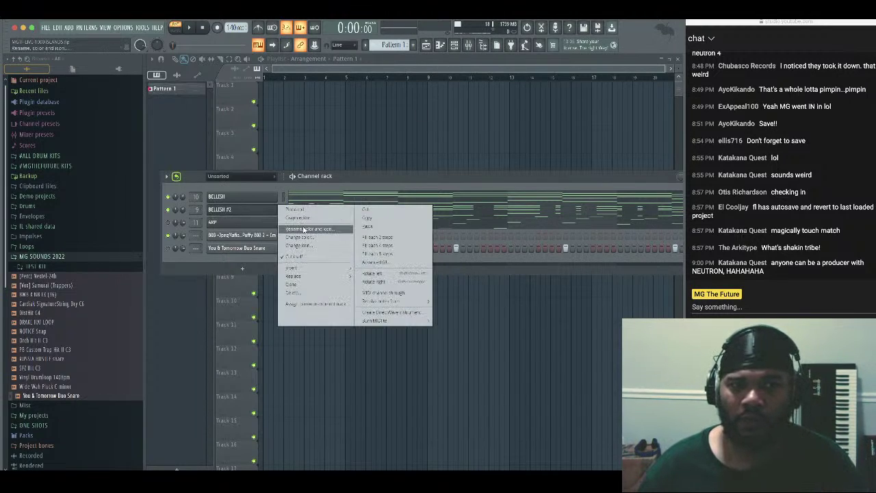
click(303, 229)
text(PLUCK)
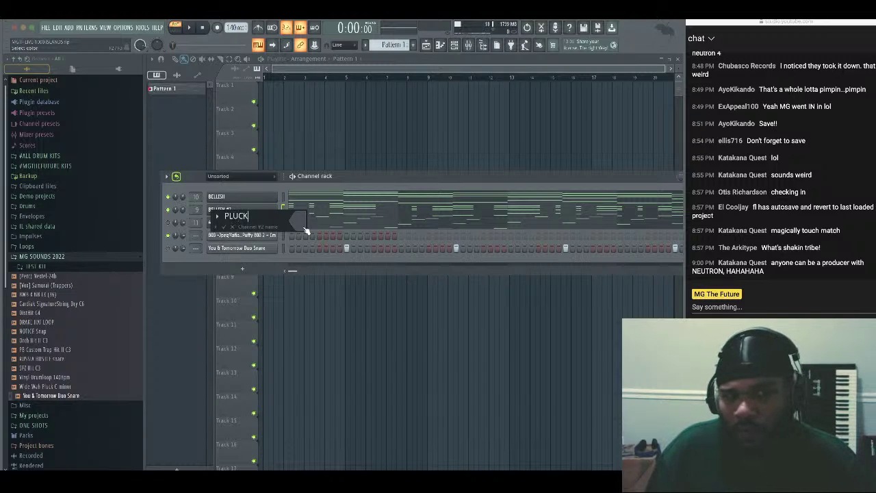
key(Return)
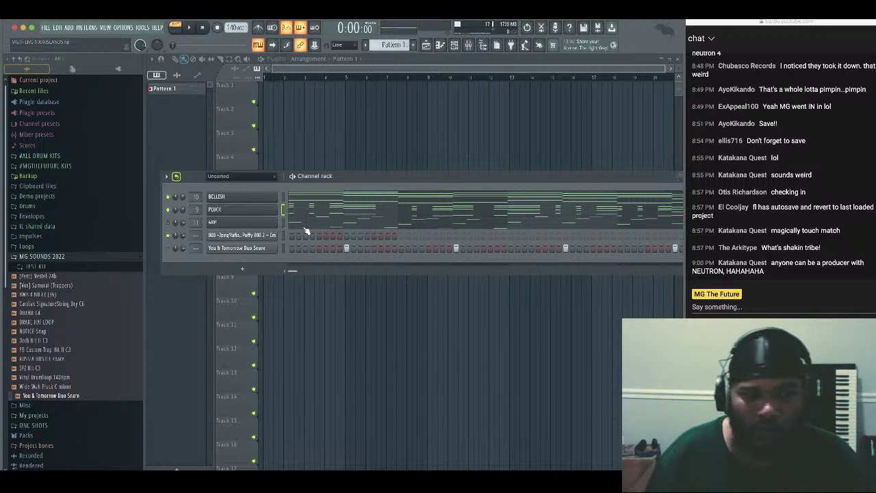
click(470, 45)
right_click(356, 205)
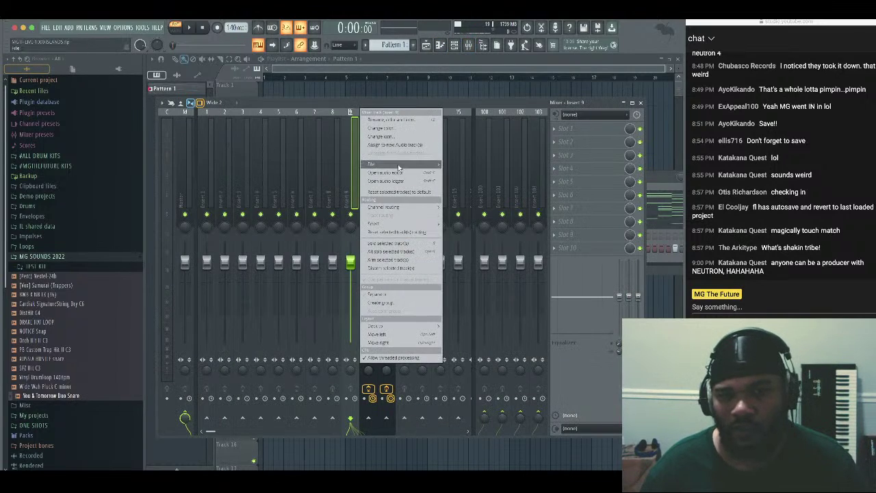
mouse_move(403, 207)
click(452, 207)
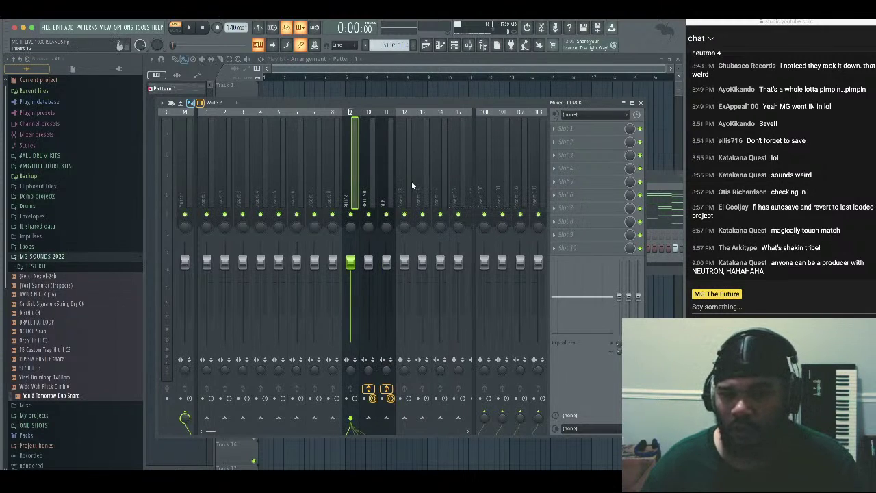
Load Neutron 4 in slot 1 of the PLUCK mixer track and run its assistant while the pattern plays
click(560, 137)
mouse_move(564, 139)
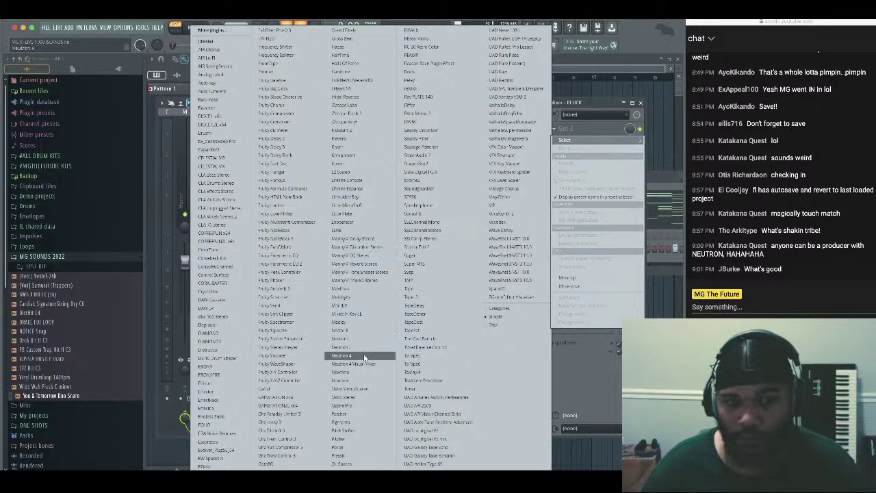
click(370, 355)
key(space)
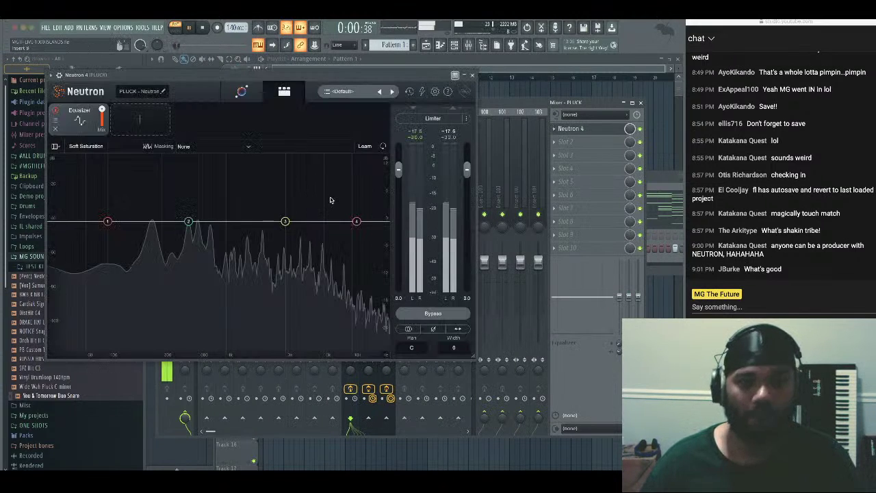
click(241, 91)
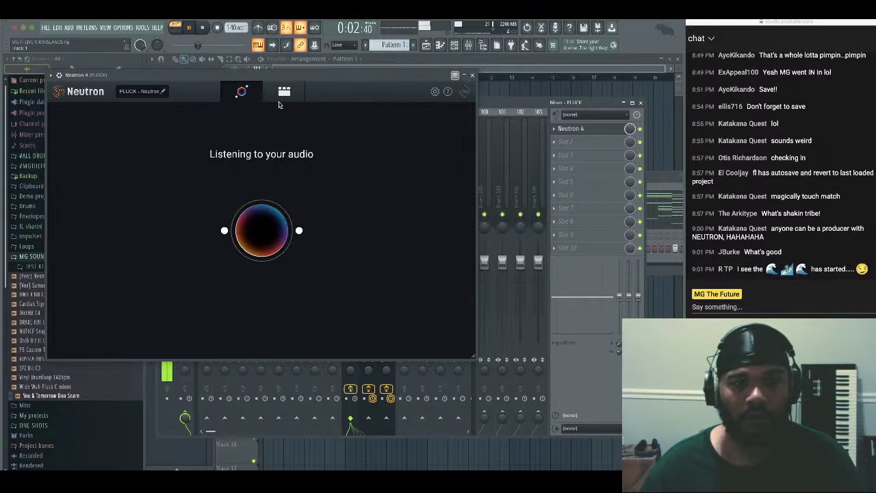
drag(318, 77, 413, 120)
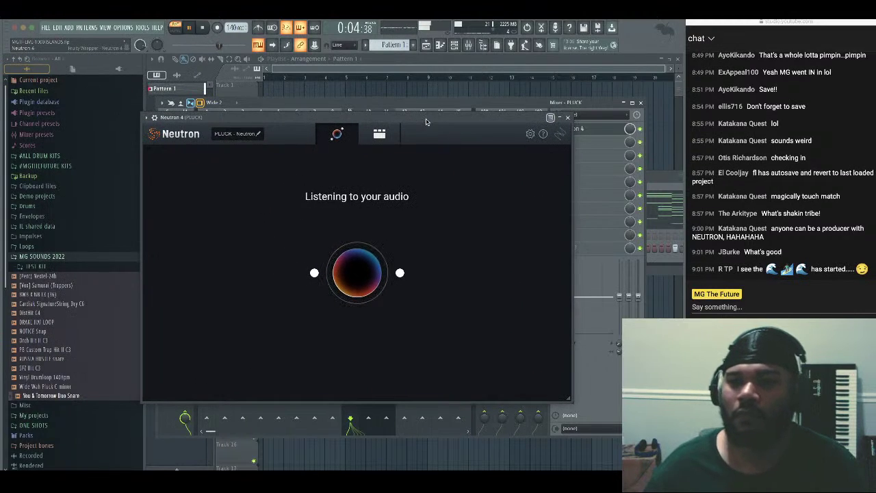
click(826, 208)
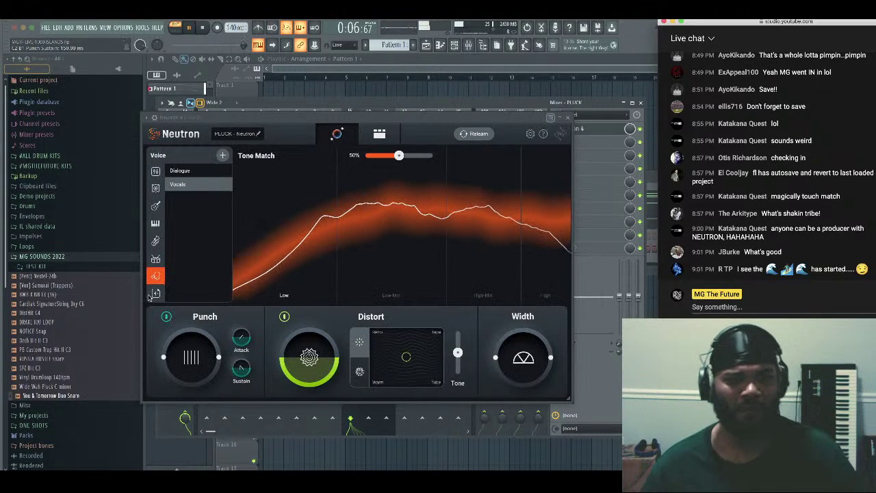
Choose the custom Ab - 95 tone target, narrow the pluck's width and shape its distortion with the Distort tone at 52
click(155, 293)
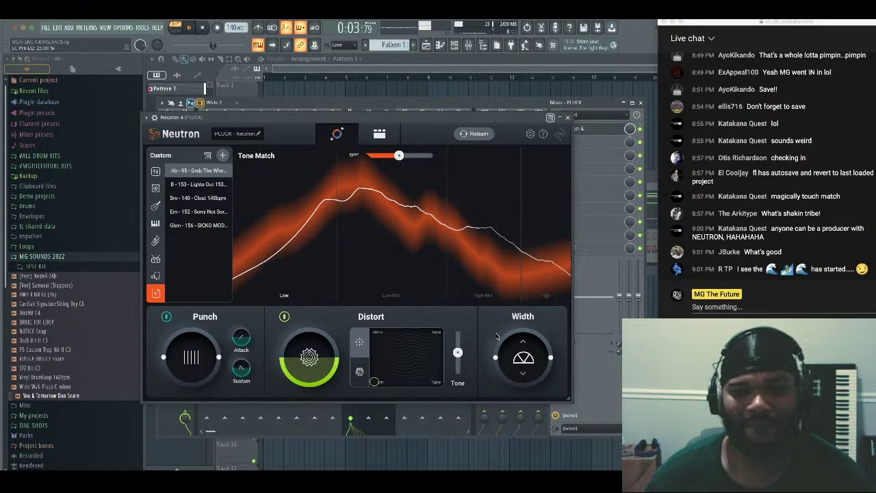
drag(497, 357, 499, 378)
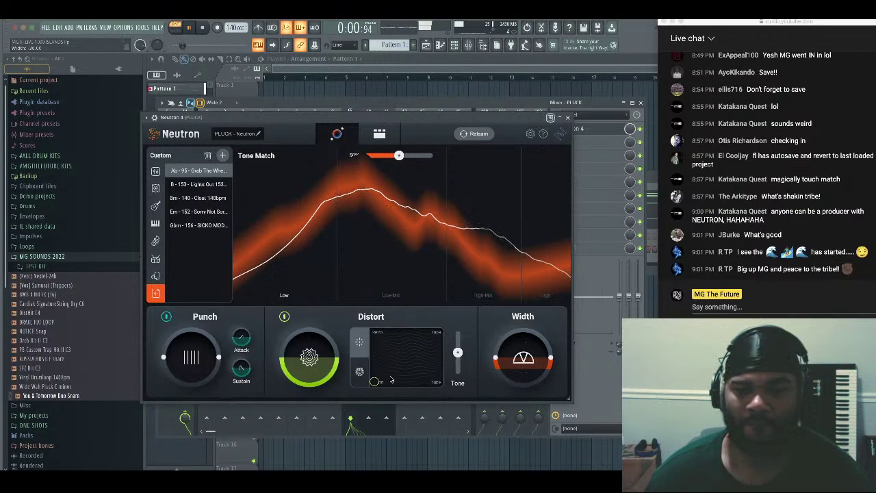
drag(456, 353, 456, 348)
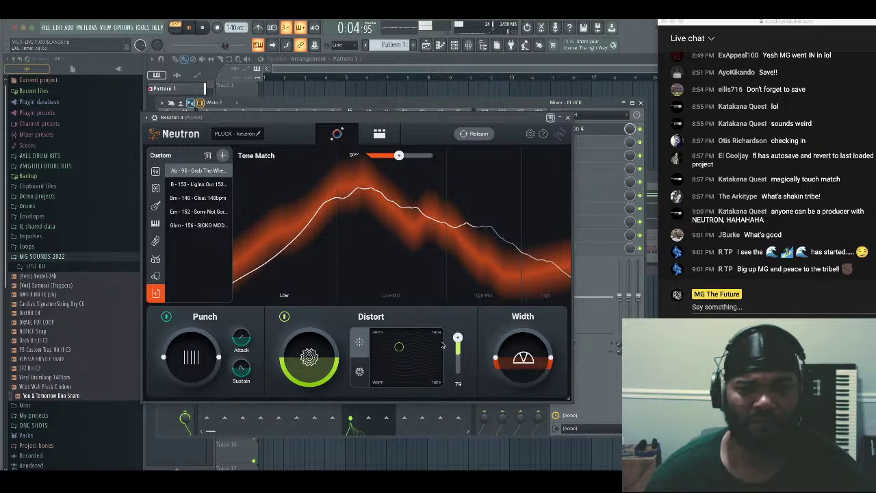
drag(413, 348, 421, 347)
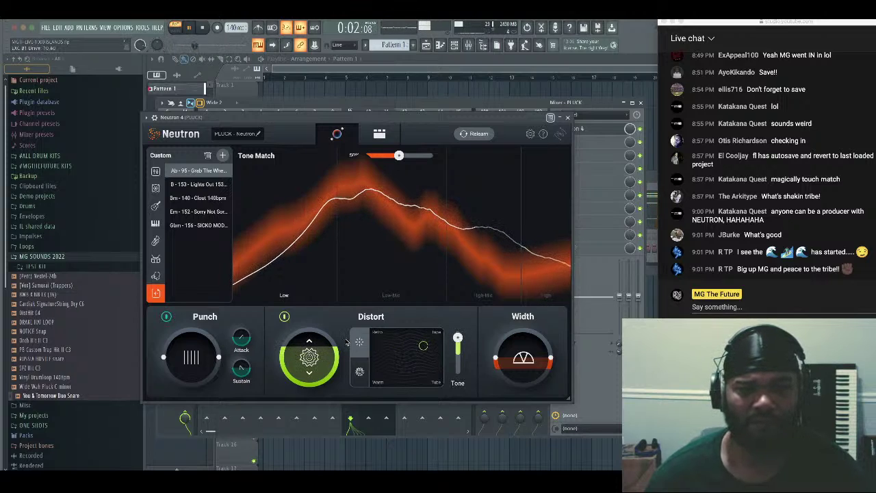
drag(455, 343, 461, 347)
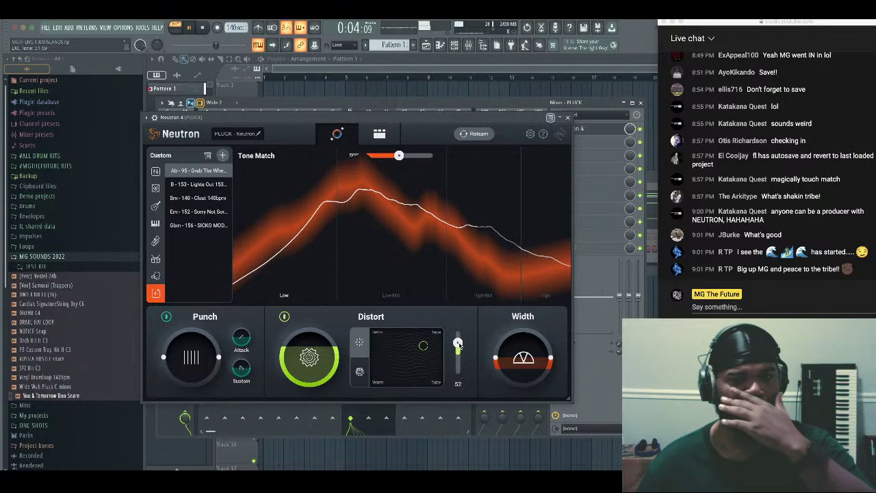
drag(335, 352, 333, 377)
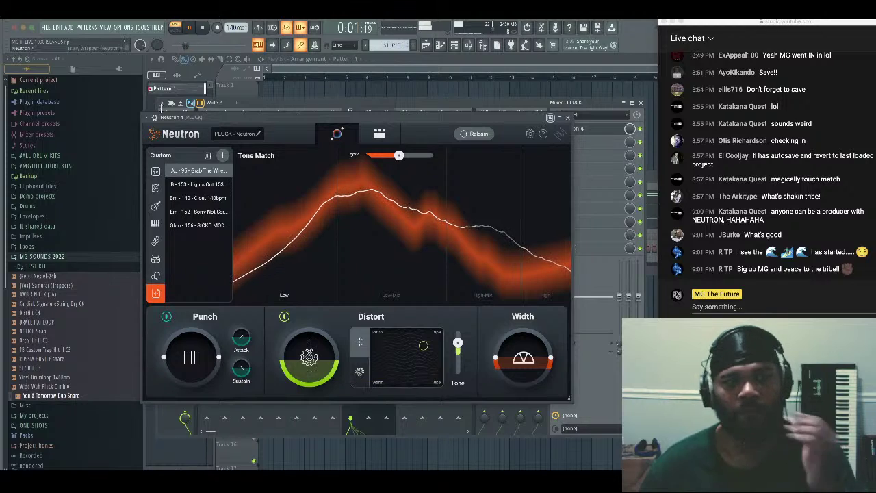
click(203, 29)
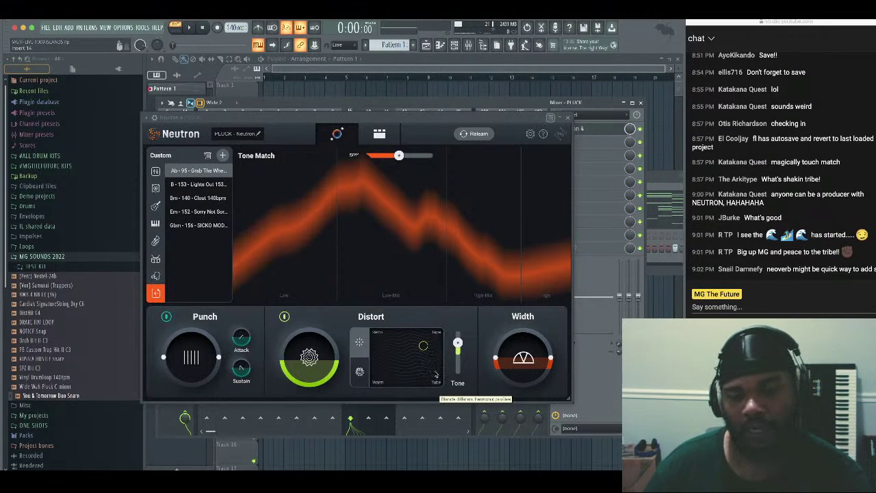
Refine the pluck's distortion amount and blend during playback, readjust its narrowed width, and close Neutron 4 and the mixer
drag(425, 346, 423, 355)
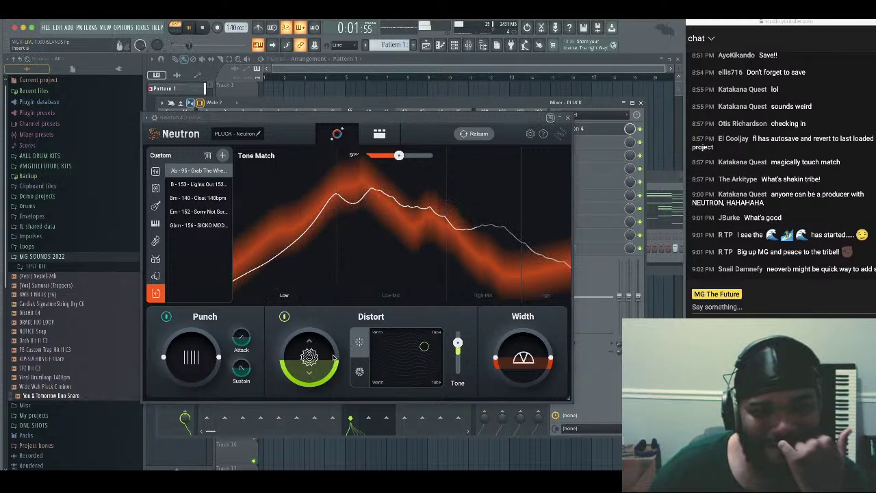
drag(333, 357, 336, 334)
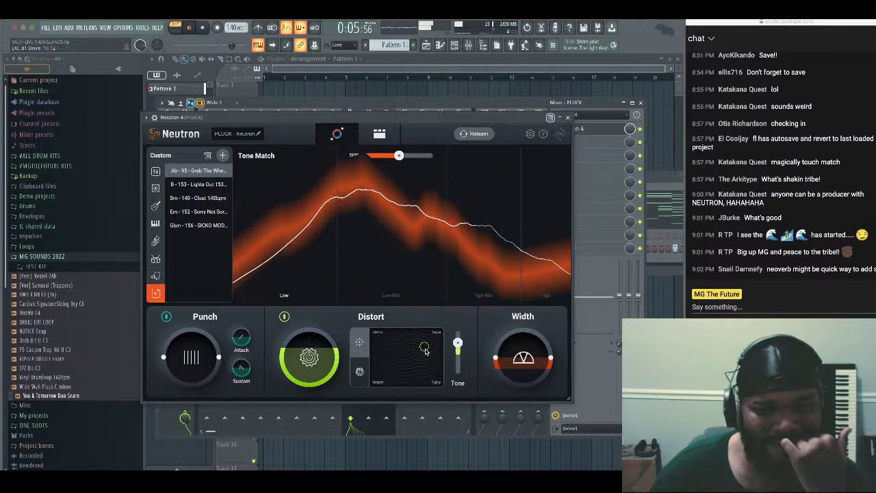
drag(425, 350, 424, 353)
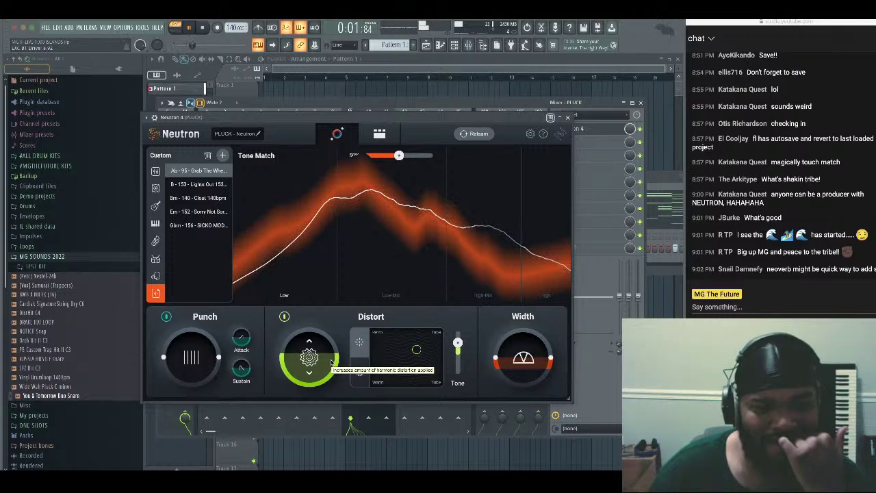
drag(522, 368, 517, 412)
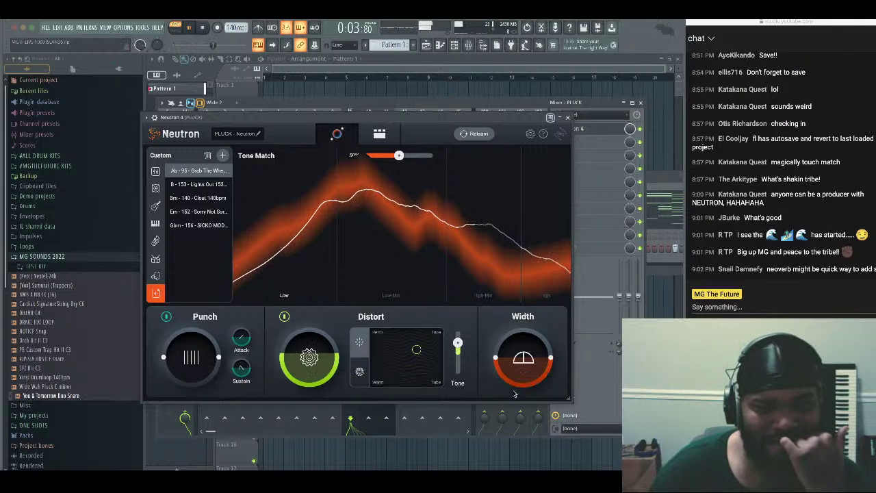
drag(525, 382, 526, 346)
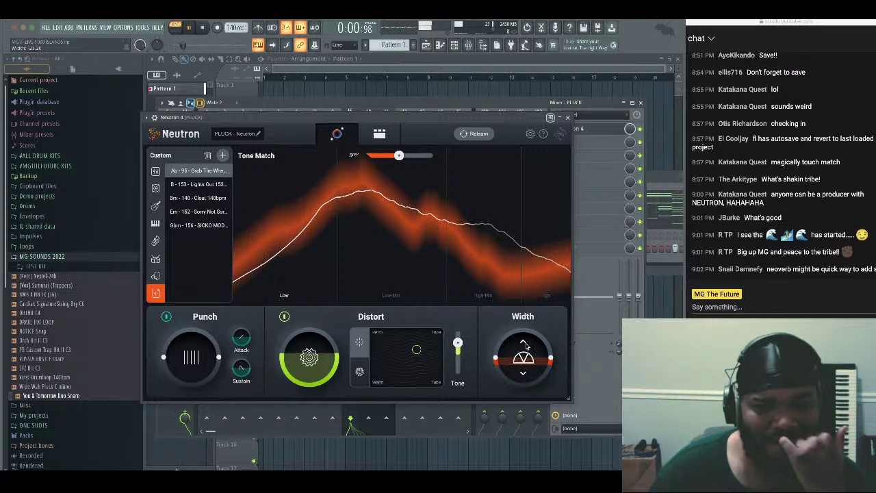
click(568, 118)
key(space)
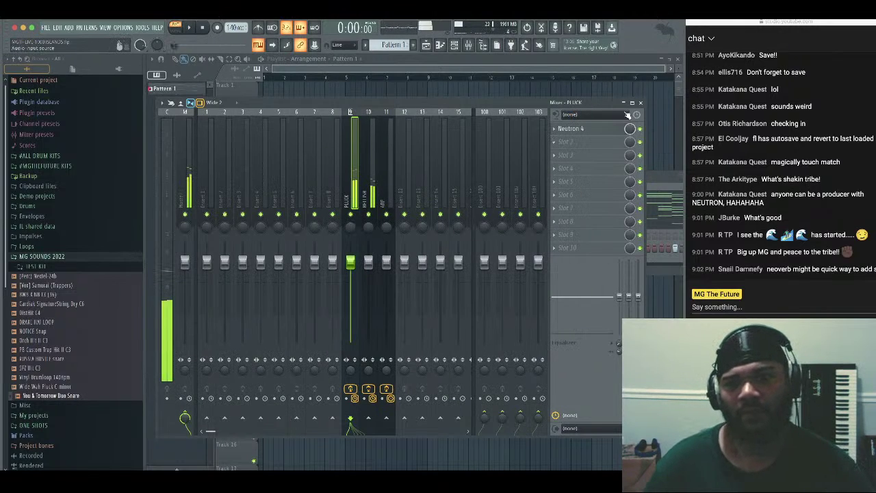
click(641, 103)
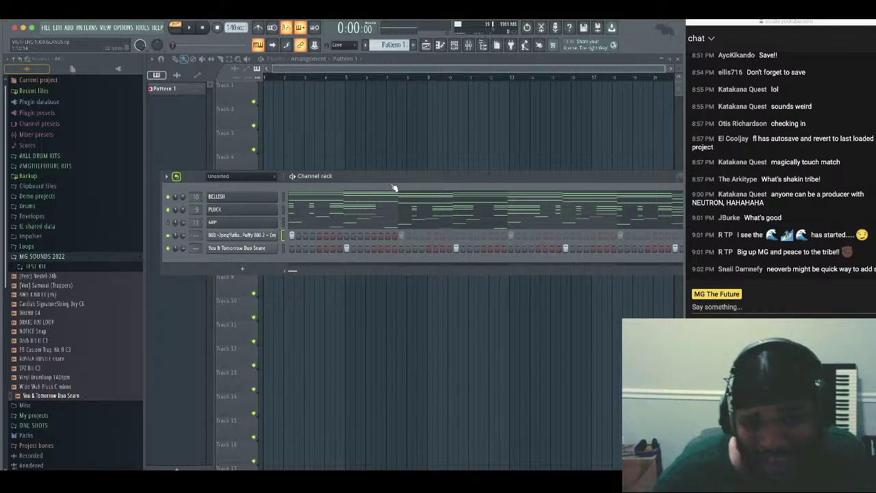
Place 808 hits on steps 1, 13 and 33 of the channel rack and play the pattern
drag(395, 177, 339, 159)
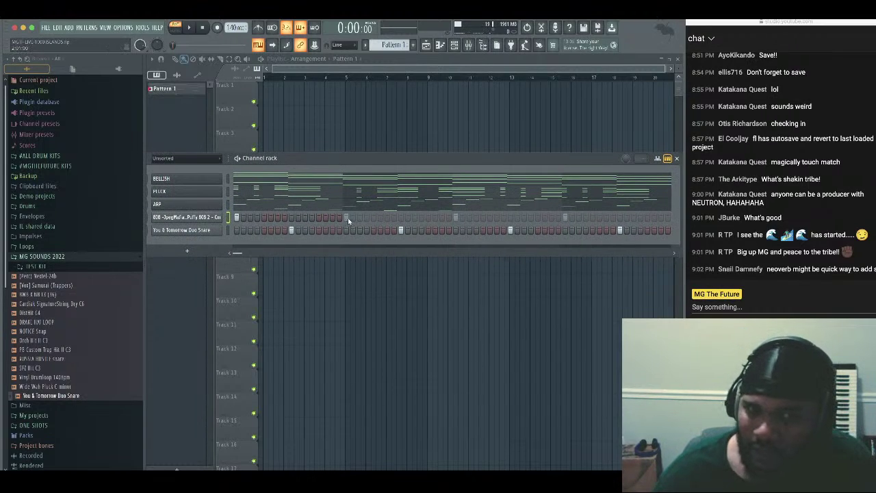
click(454, 219)
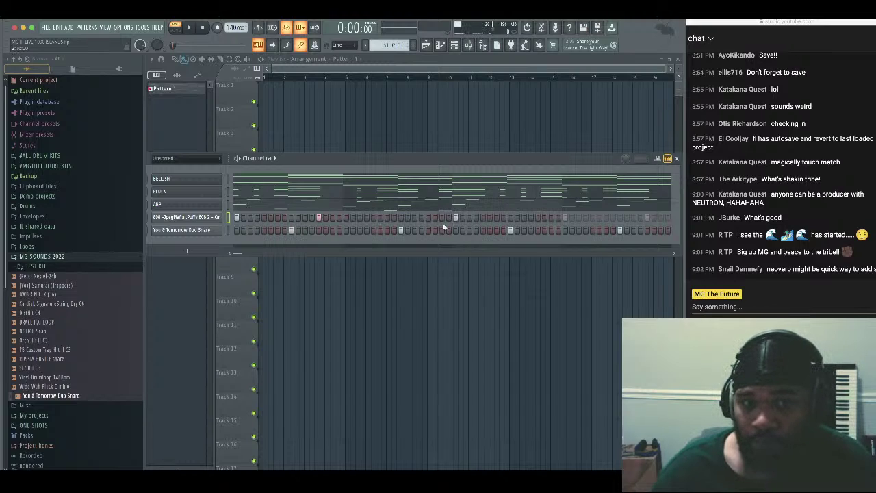
key(space)
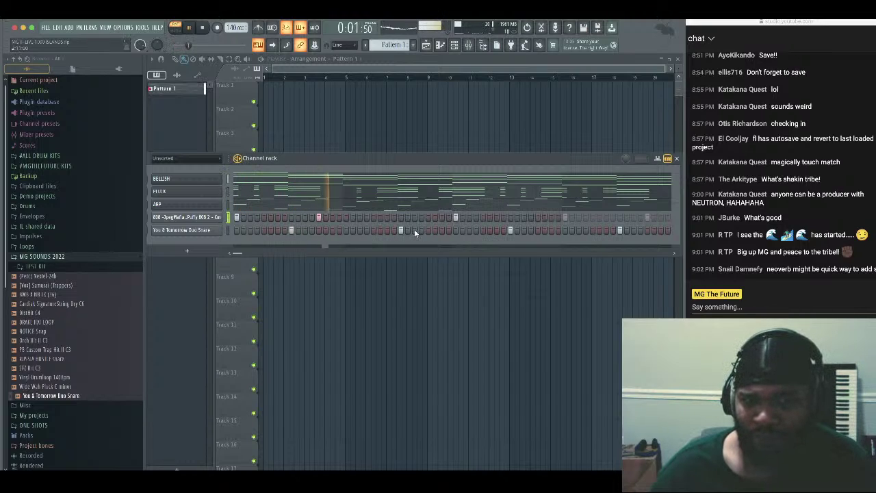
Add 808 hits on steps 39, 45, 57 and 61 of the channel rack, auditioning the pattern
click(498, 218)
click(538, 218)
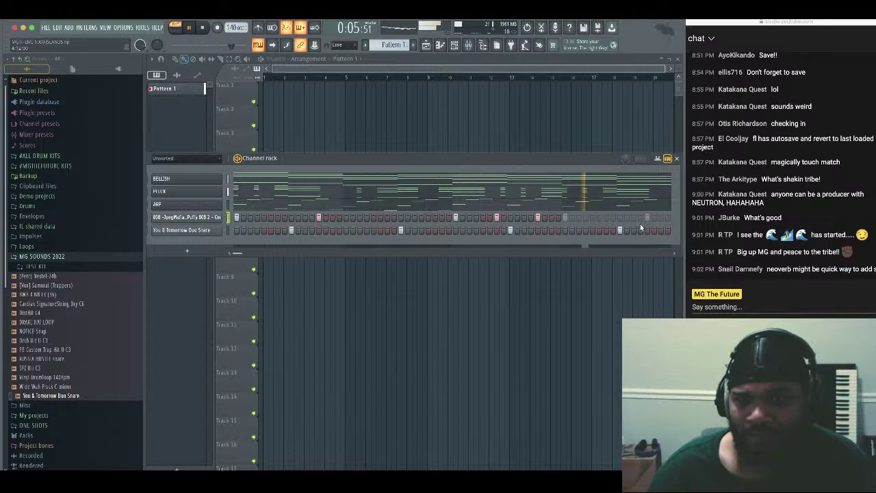
key(space)
click(619, 217)
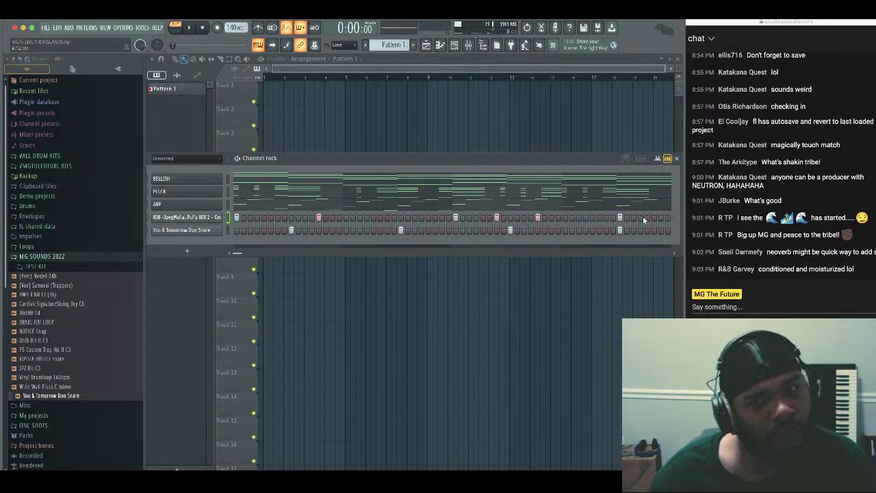
Move the 808 notes in the piano roll onto the lowest chord notes, following the ghost-note roots through all four bars
right_click(218, 217)
click(268, 218)
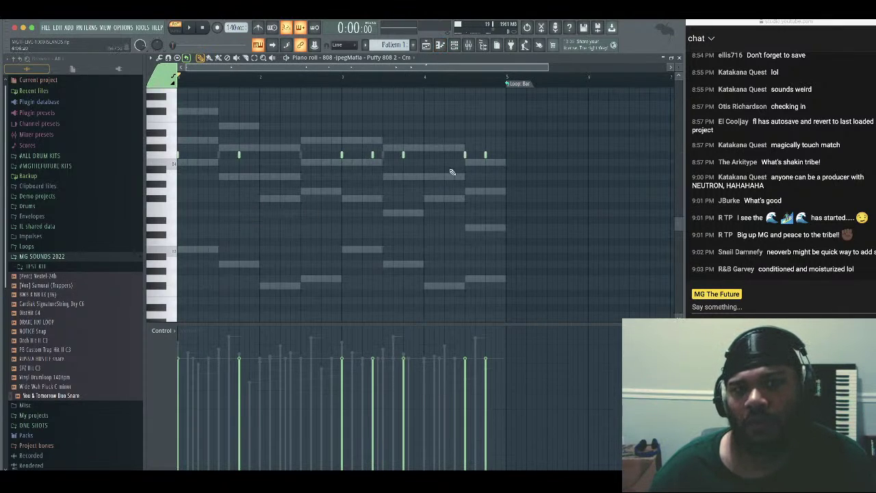
drag(501, 147, 182, 185)
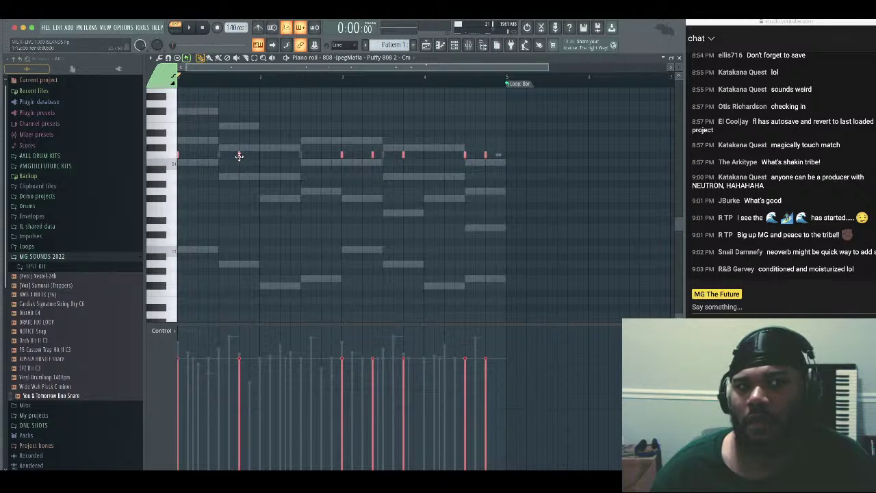
drag(239, 157, 238, 264)
right_click(250, 225)
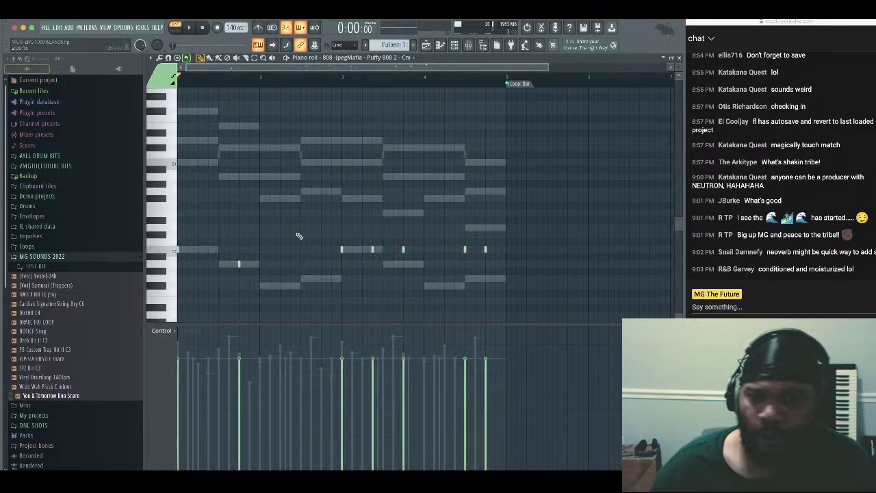
click(404, 249)
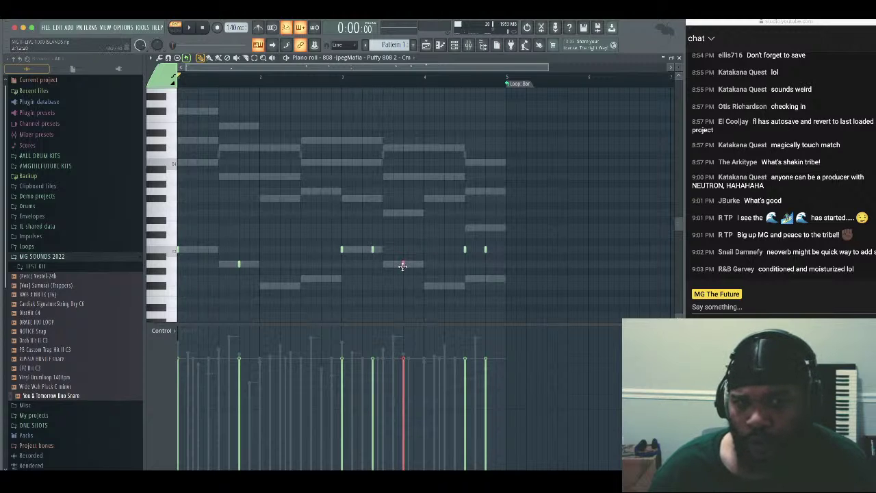
drag(503, 239, 466, 284)
Raise all 808 notes by one octave, play the pattern and clear the note selection
drag(501, 210, 175, 319)
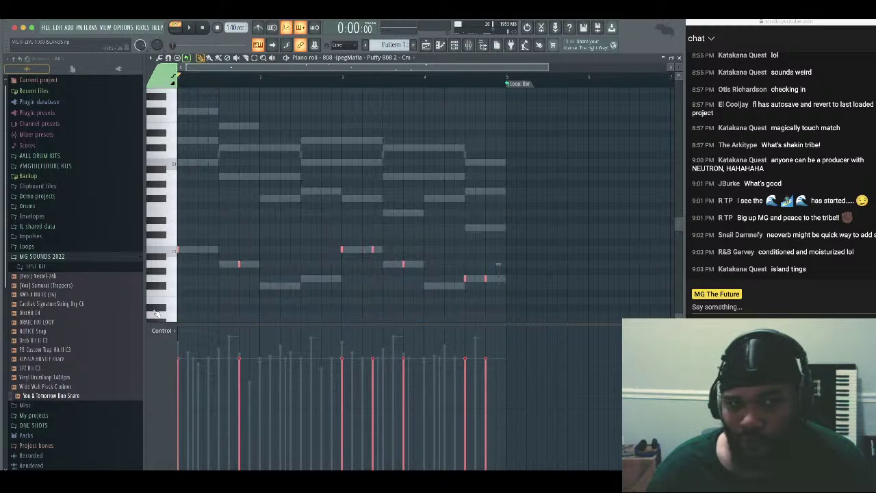
key(space)
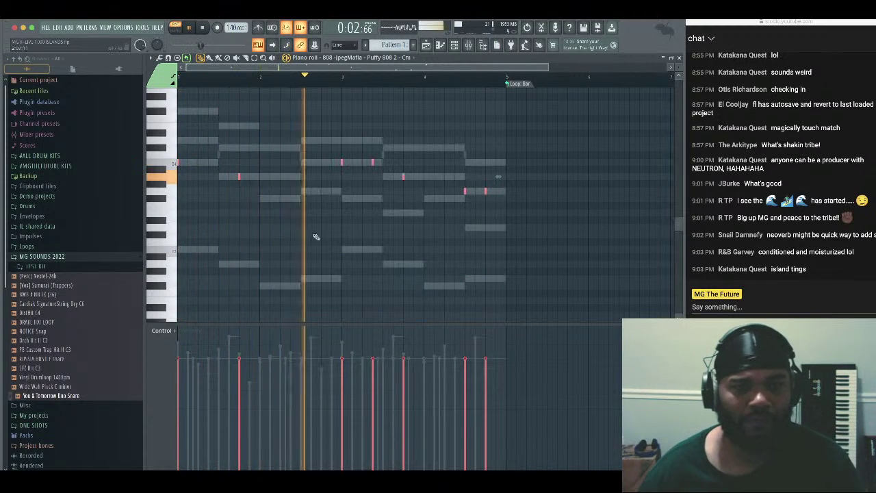
super+click(377, 230)
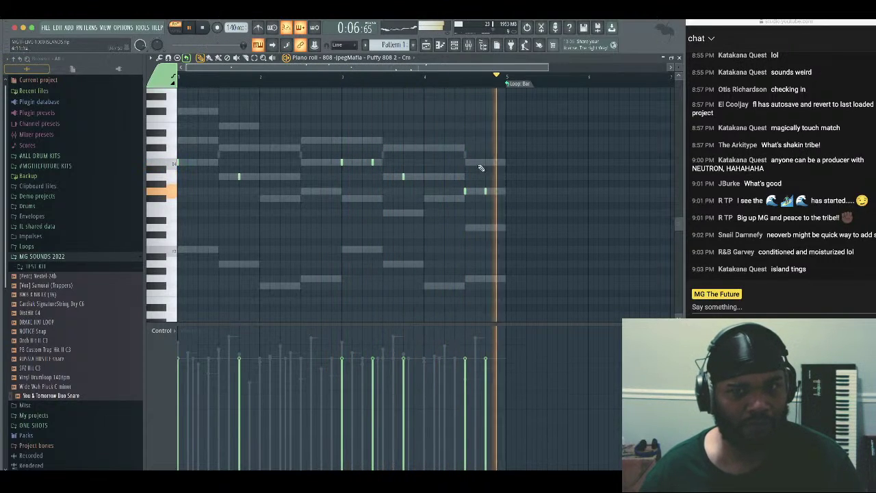
Raise the 808 note on step 57 by an octave and add a note on step 59 at the opening note's pitch
drag(470, 167, 458, 207)
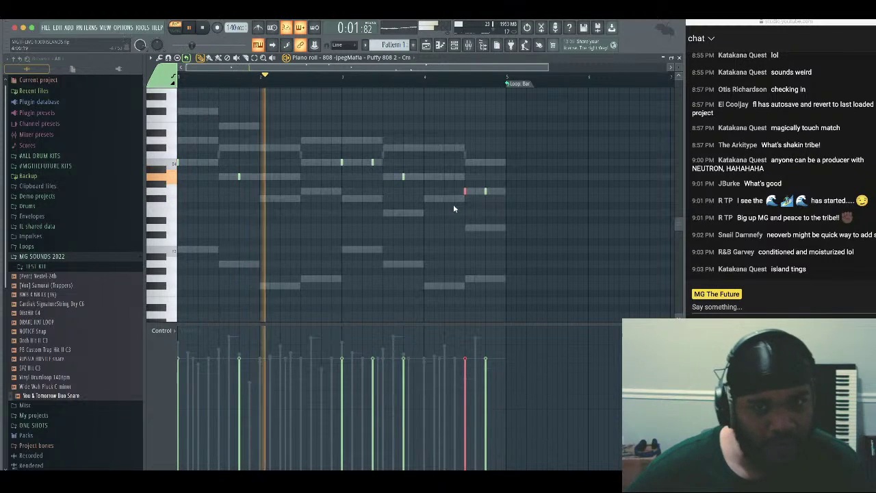
key(super+Up)
click(475, 163)
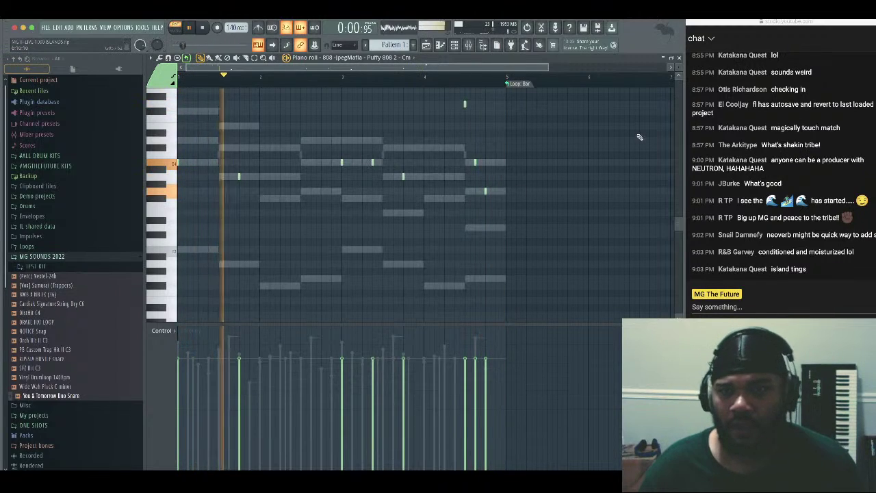
Stop playback, raise every 808 note's velocity to maximum and close the piano roll
key(space)
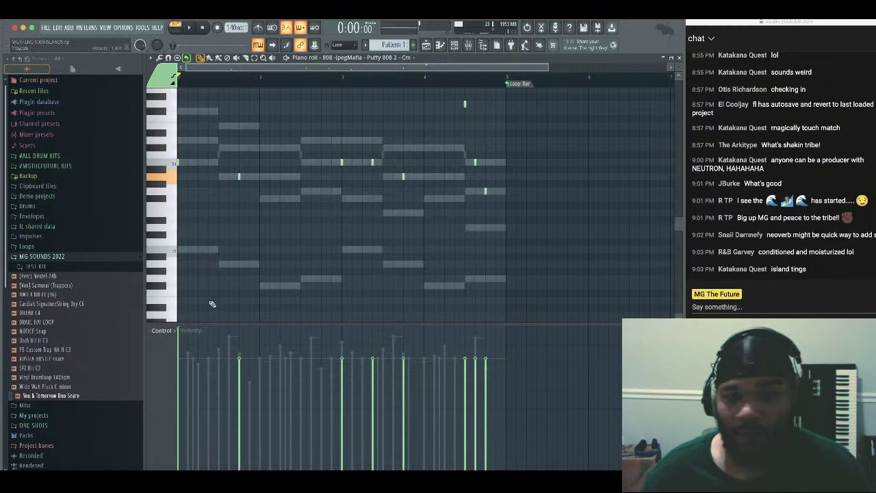
drag(212, 304, 288, 282)
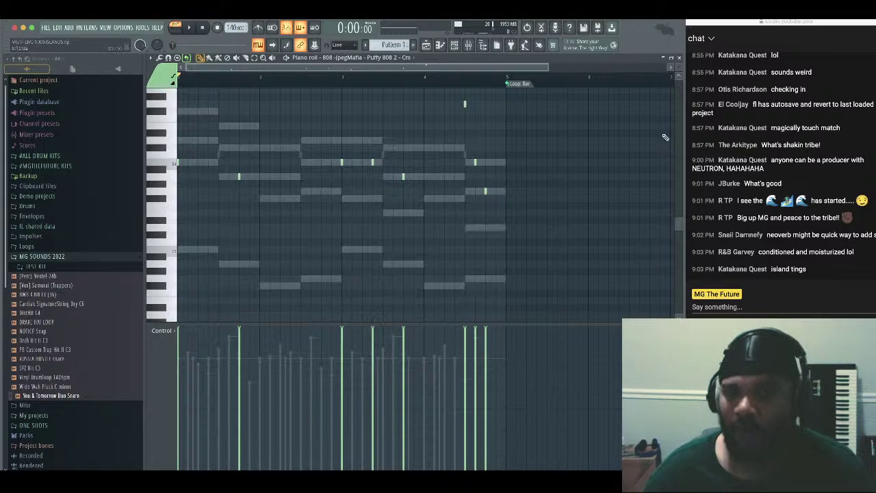
click(678, 59)
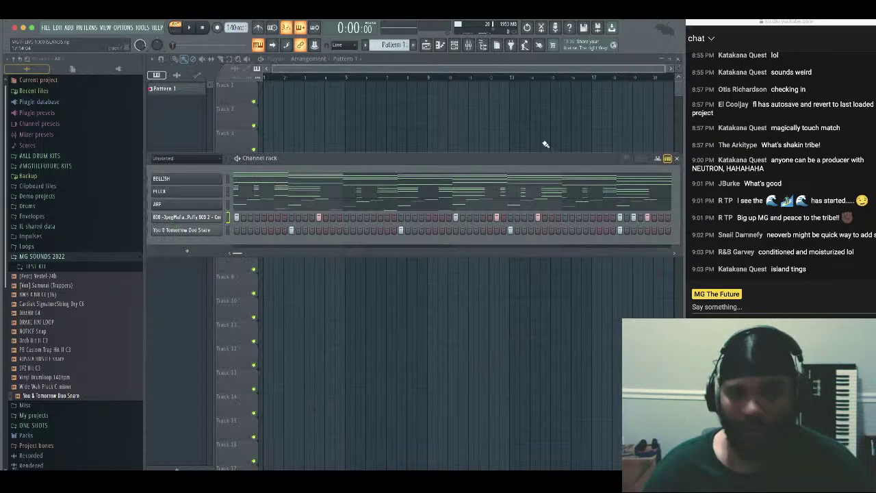
Browse the Drums library through BWB KITZ and BWB THE WAVE KIT VOL. 8 to the BWB WAV 8 HI HATS folder
click(76, 257)
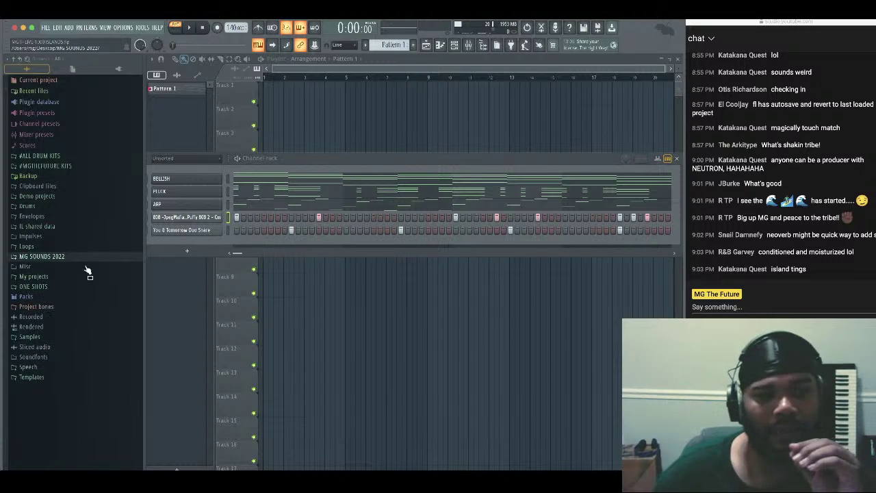
click(59, 206)
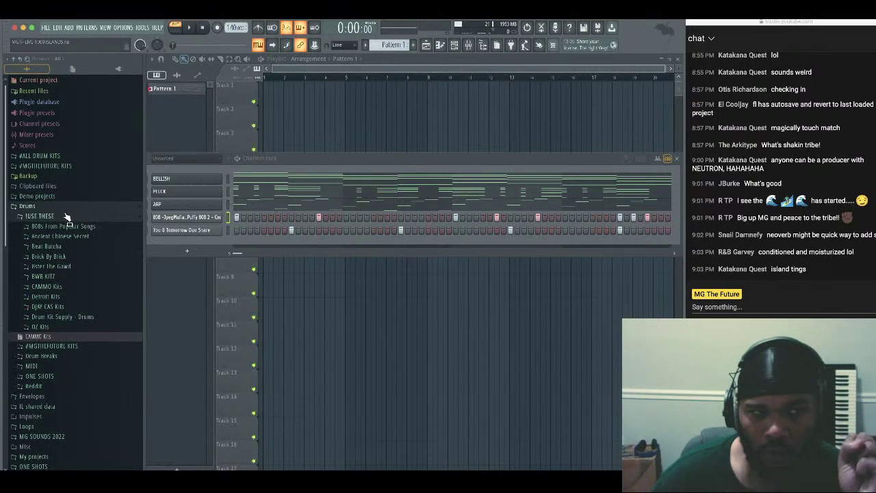
click(76, 281)
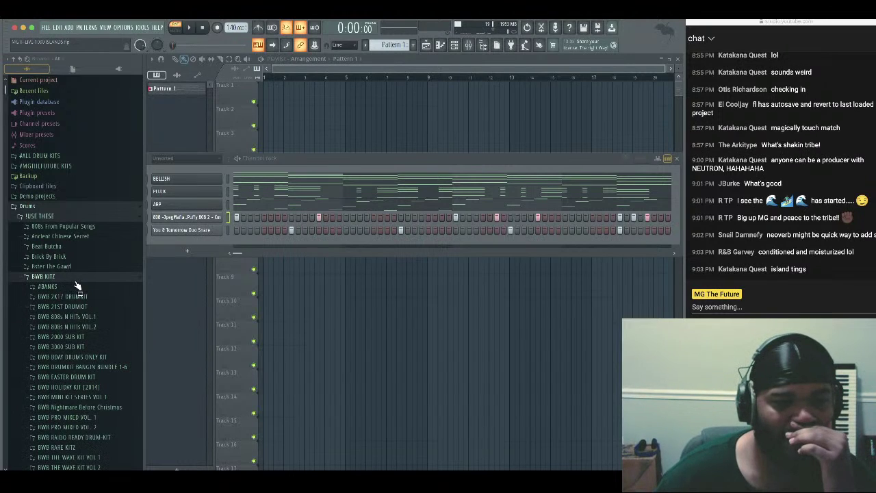
scroll(99, 326, down, 7)
click(97, 327)
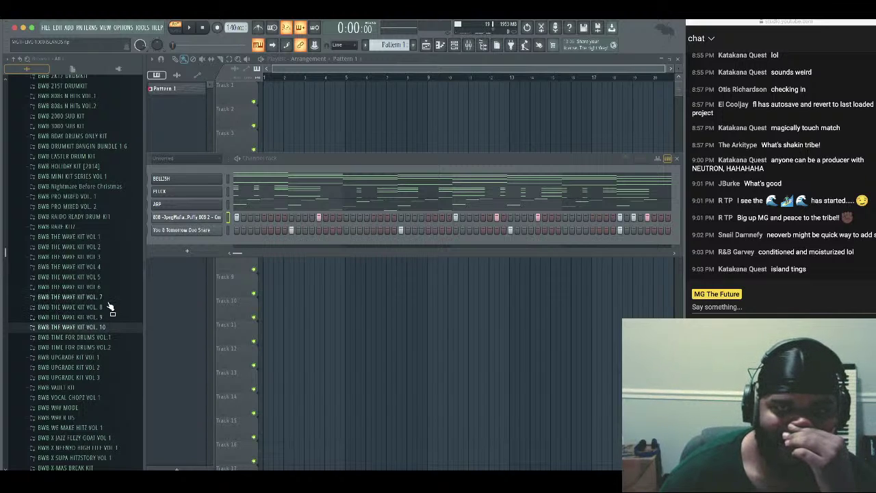
click(108, 308)
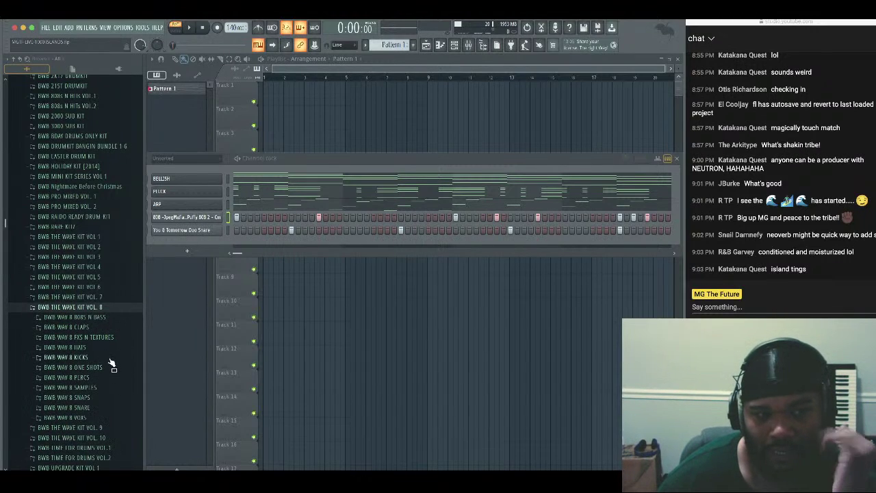
click(110, 347)
click(115, 370)
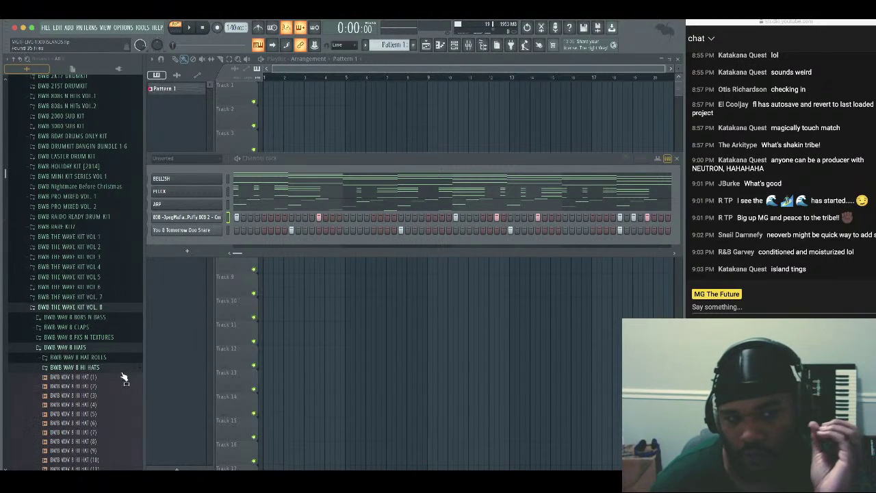
Audition several hi-hats from the folder and add BWB WAV 8 HI HAT (16) as a new channel below the snare
scroll(120, 372, down, 3)
click(100, 324)
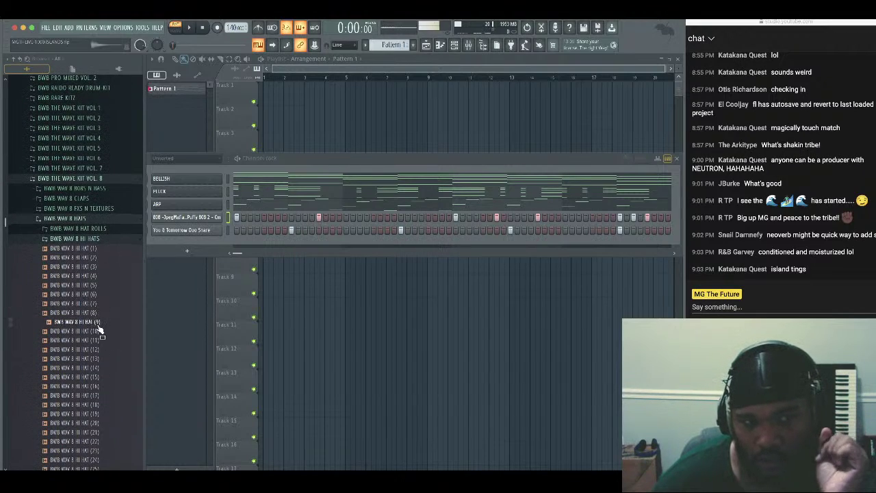
click(99, 342)
click(103, 387)
click(104, 405)
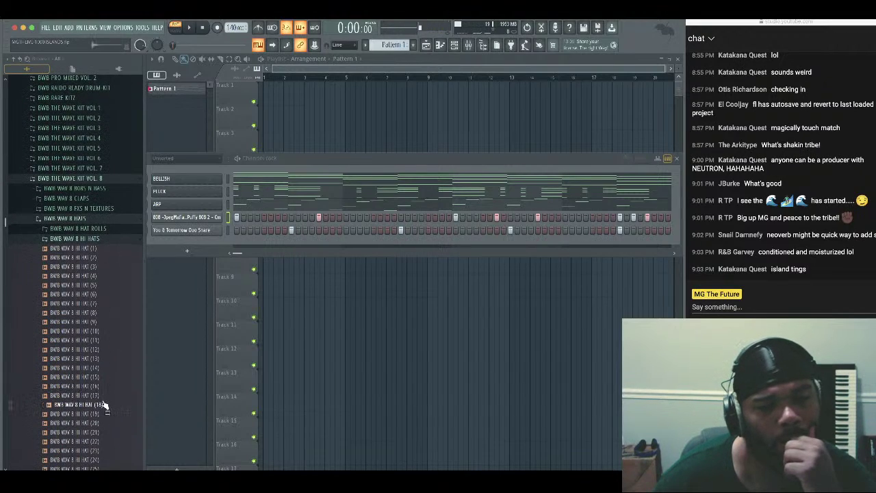
click(98, 396)
click(94, 387)
drag(94, 387, 195, 247)
Fill the hi-hat channel on every 2 steps and briefly play the pattern
right_click(194, 247)
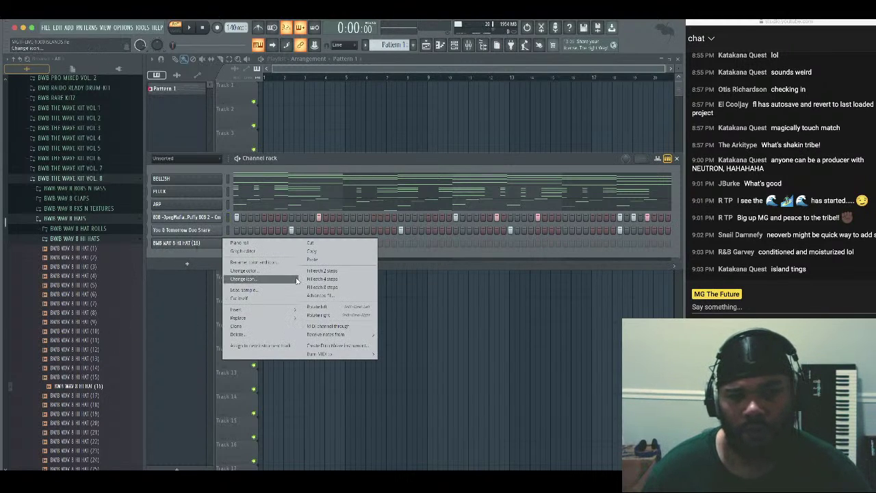
click(313, 272)
key(space)
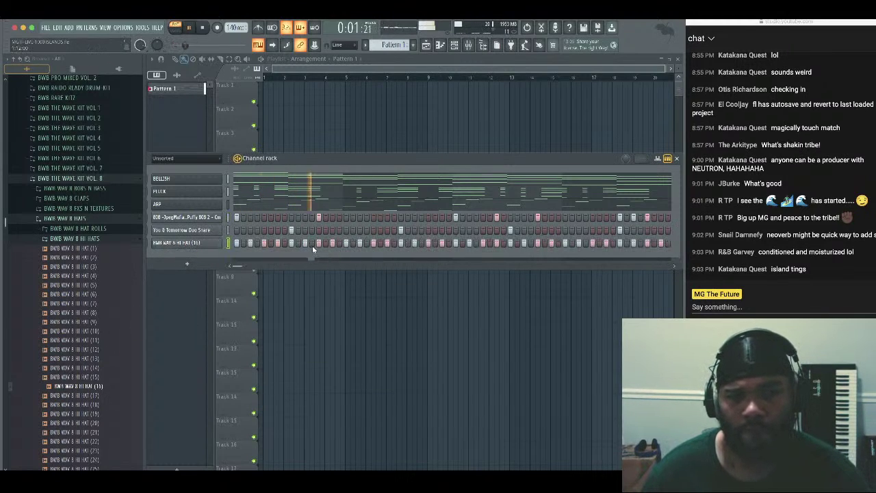
key(space)
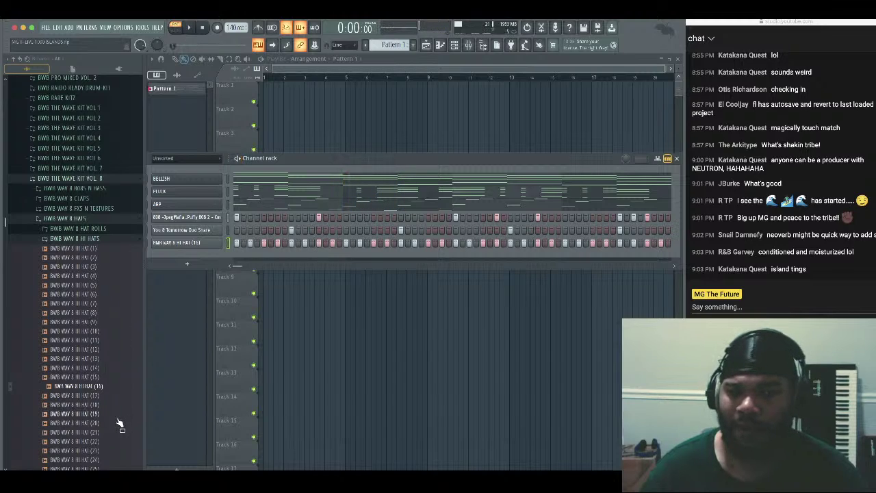
Replace the hi-hat sample with BWB WAV 8 HI HAT (21), view its volume envelope settings, and play the pattern
click(110, 435)
drag(112, 438, 195, 243)
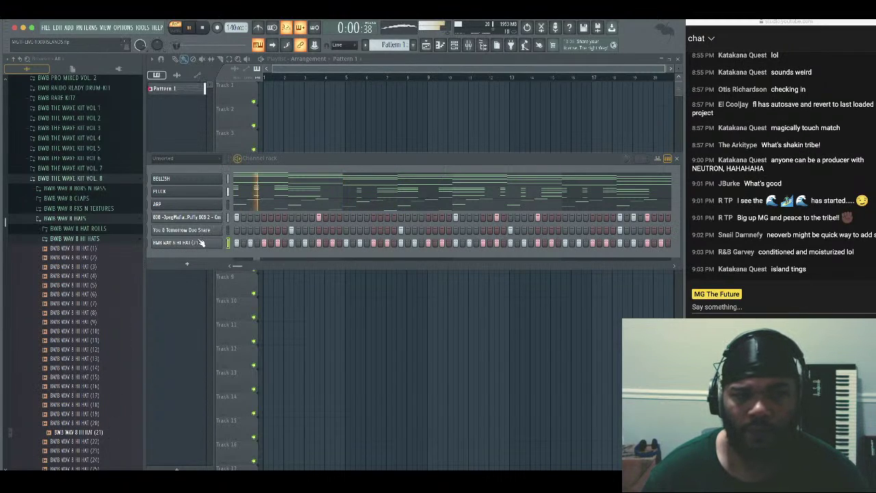
click(198, 244)
click(262, 160)
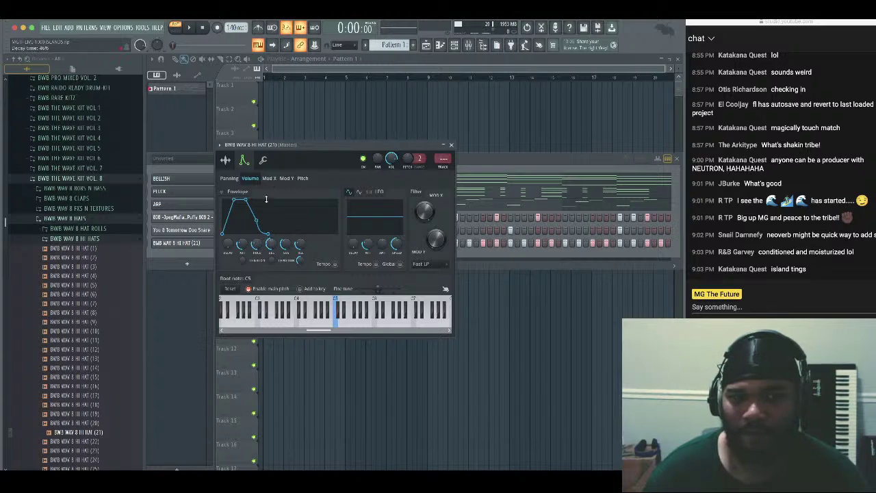
click(232, 264)
key(space)
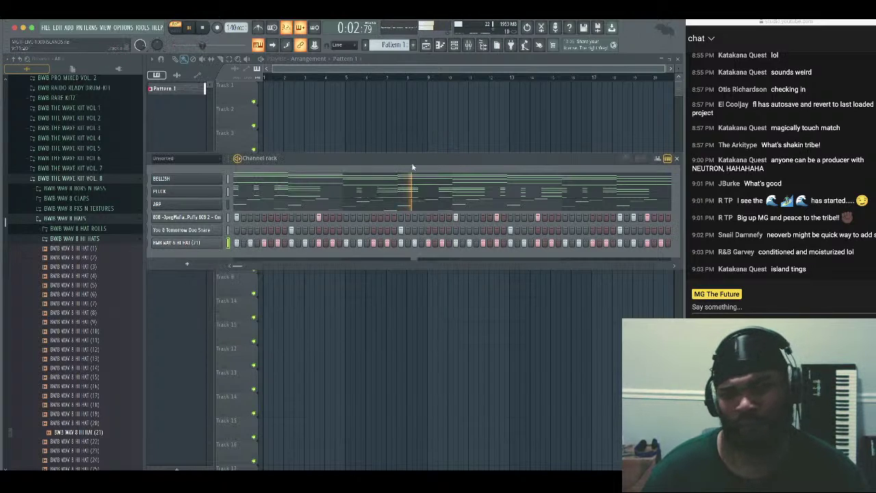
Stop playback, open the BWB WAV 8 HI HAT (21) channel in the piano roll and set the snap to 1/3 step
click(451, 144)
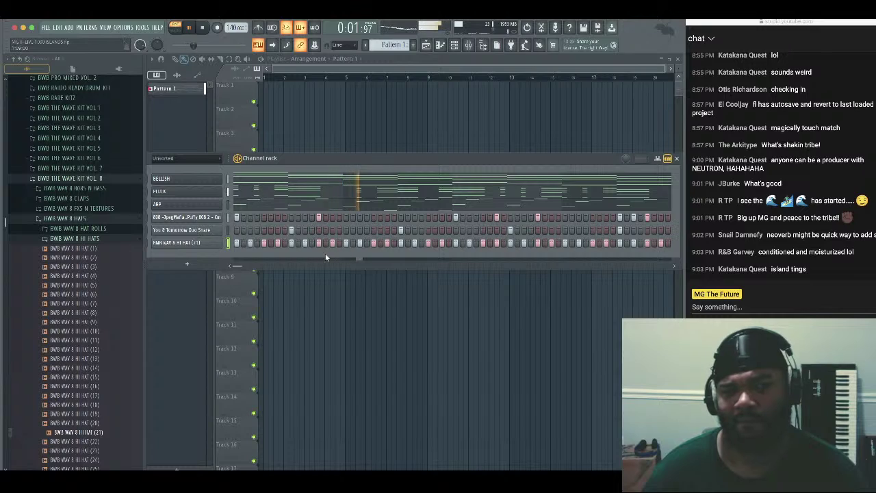
key(space)
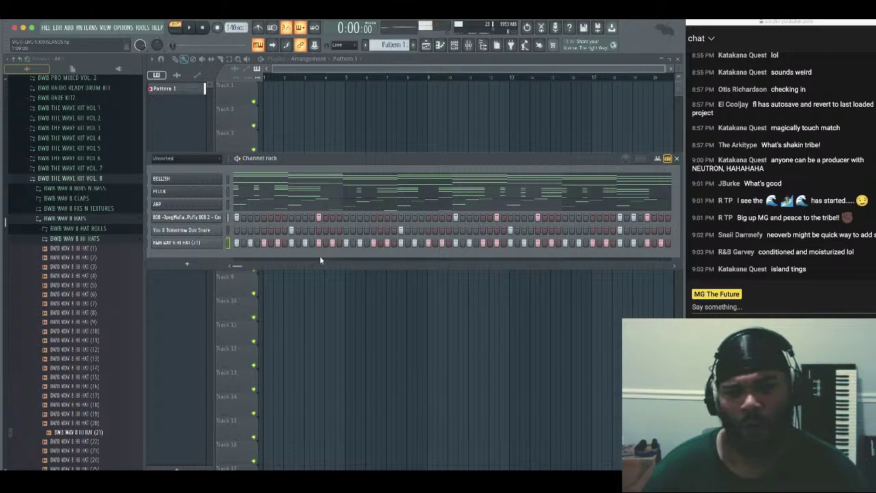
right_click(204, 243)
click(240, 243)
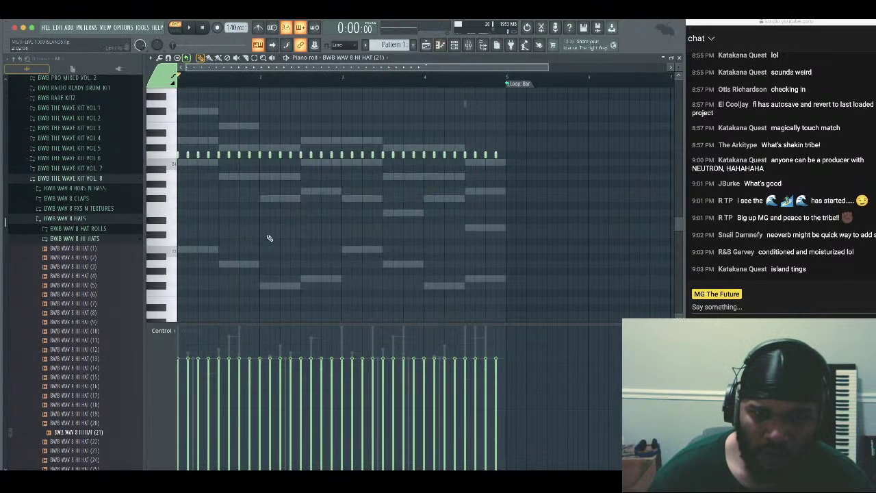
scroll(451, 148, up, 3)
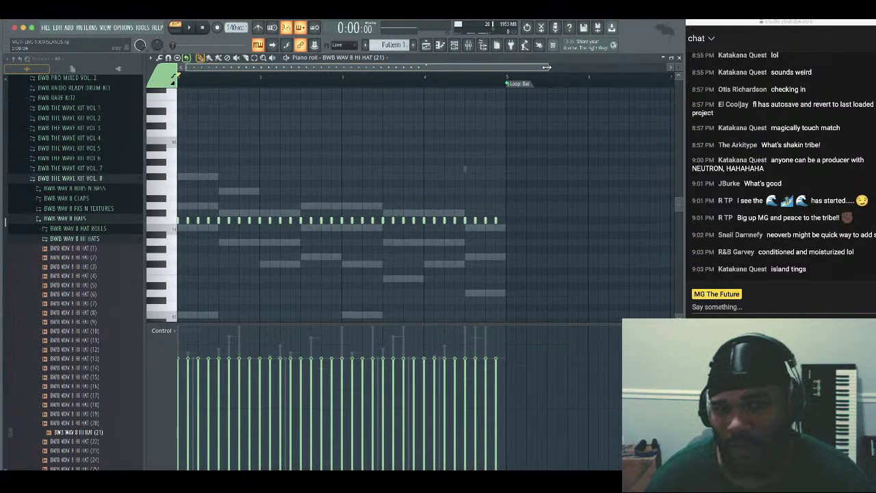
drag(546, 67, 426, 67)
click(338, 44)
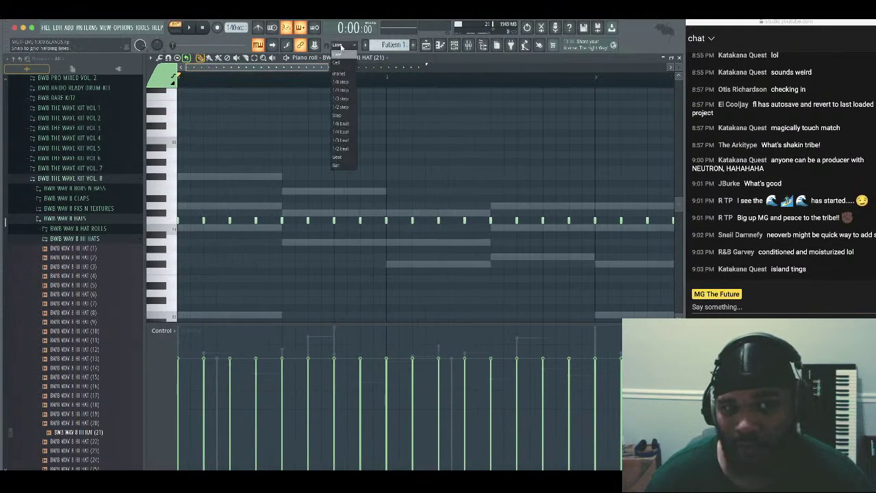
click(341, 98)
scroll(371, 131, up, 2)
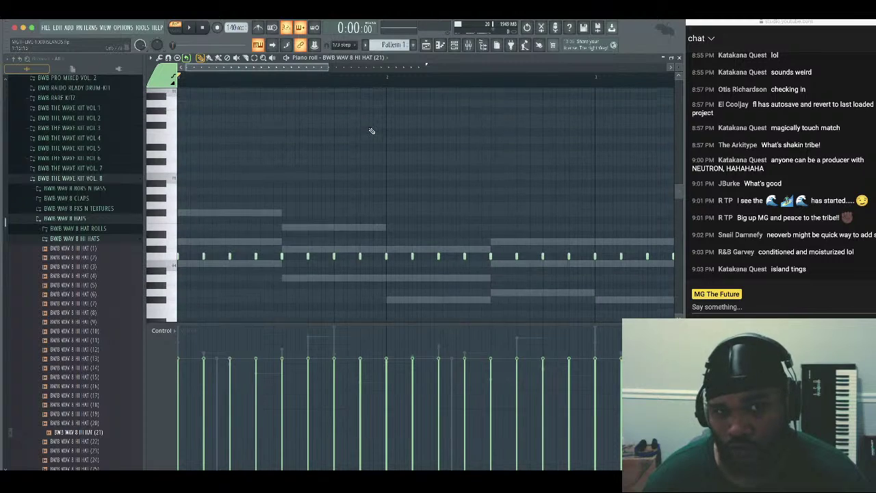
scroll(372, 131, down, 1)
Add an extra hi-hat hit one third of a step after the step 5 hat in bar 1, at a lower velocity
key(space)
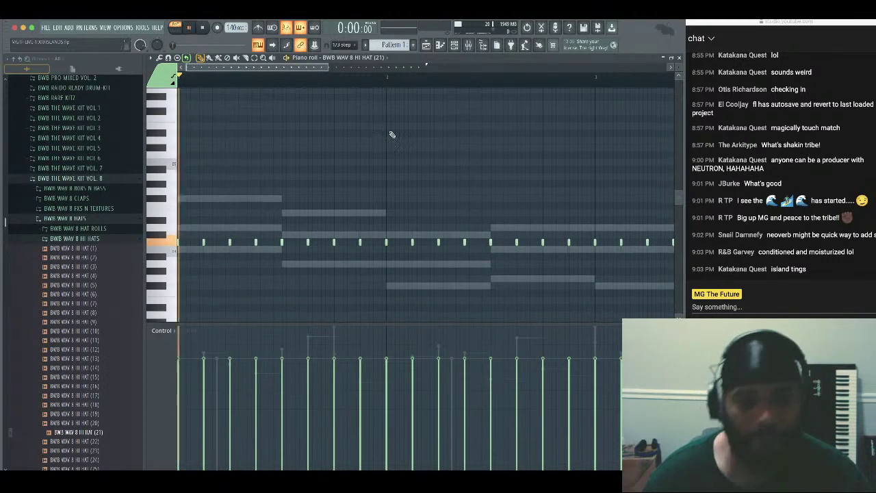
key(space)
key(space)
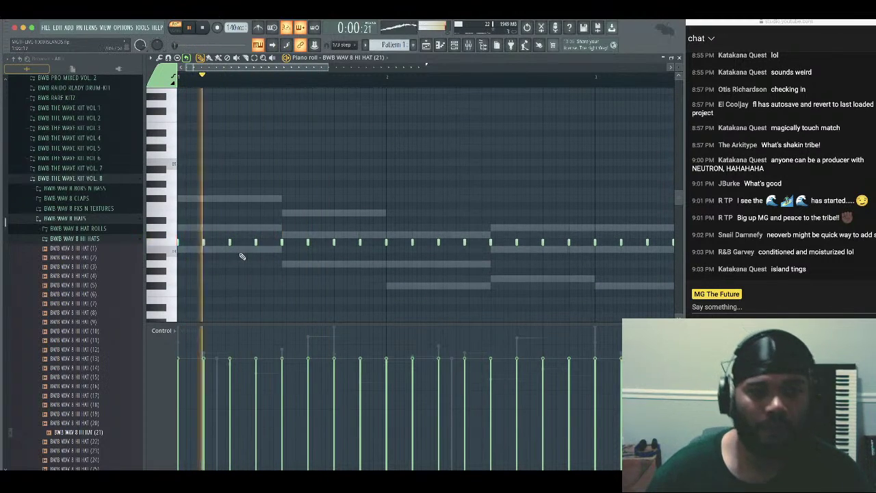
key(space)
click(232, 243)
key(space)
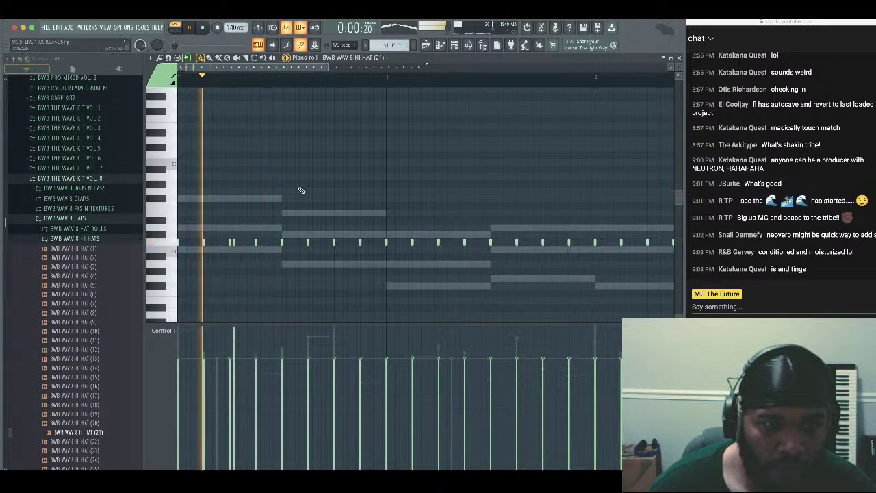
key(space)
drag(325, 70, 254, 70)
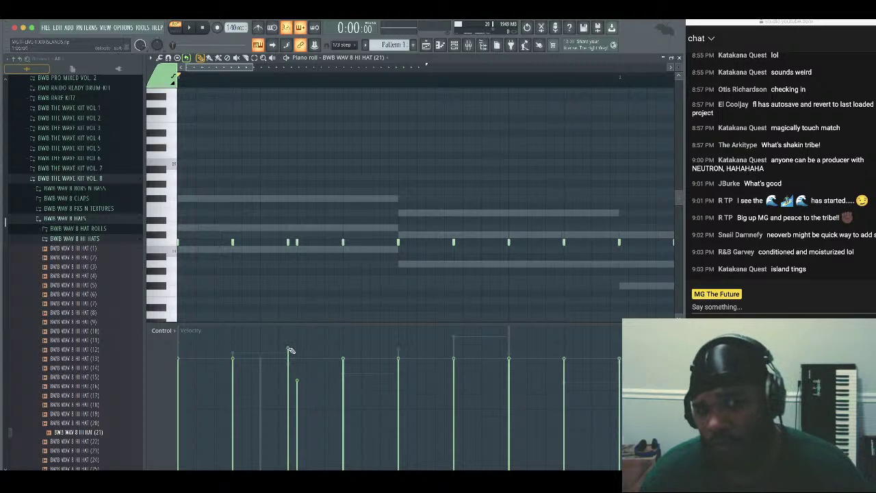
key(space)
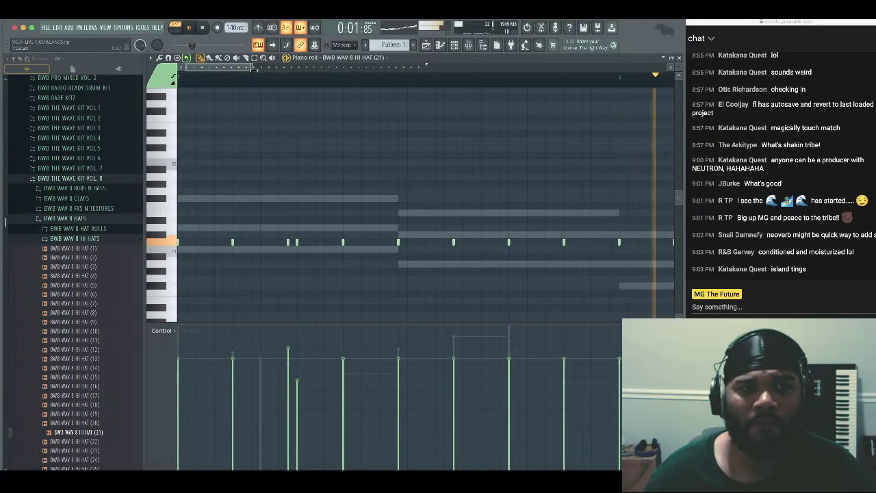
drag(253, 69, 325, 69)
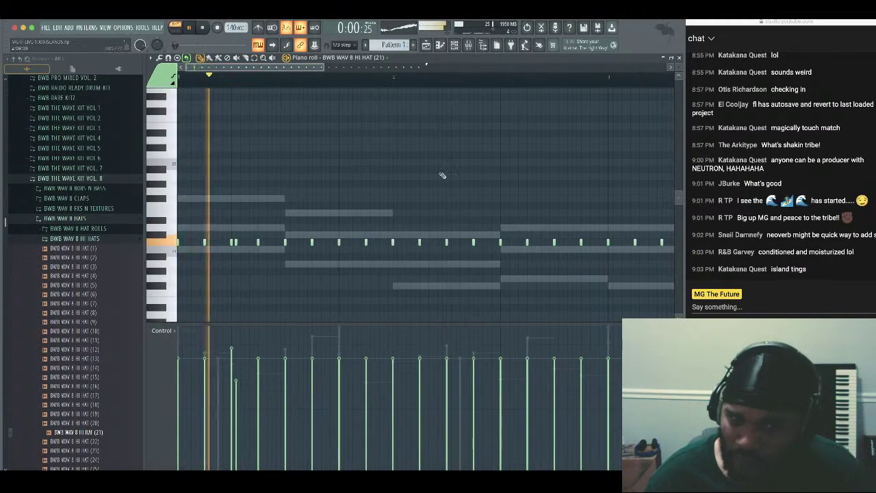
Add two 1/3-step hi-hat hits after the step 7 hat in bar 2 and taper their velocities downward
click(477, 242)
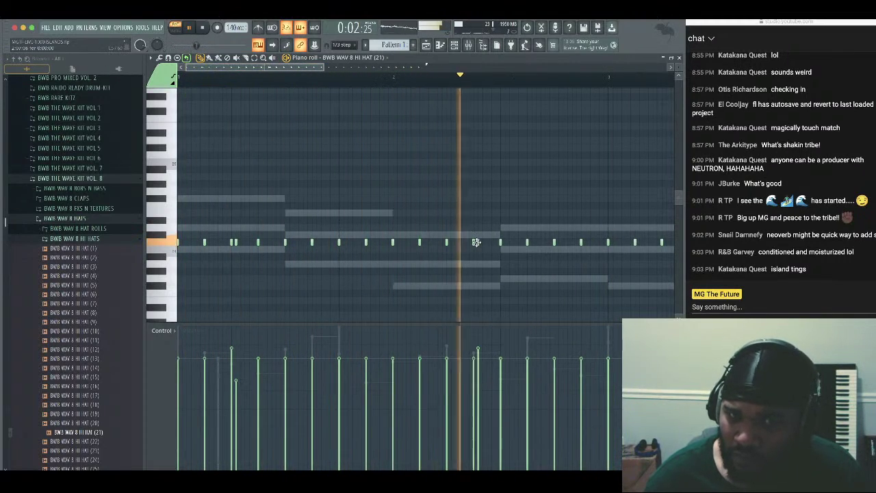
click(482, 242)
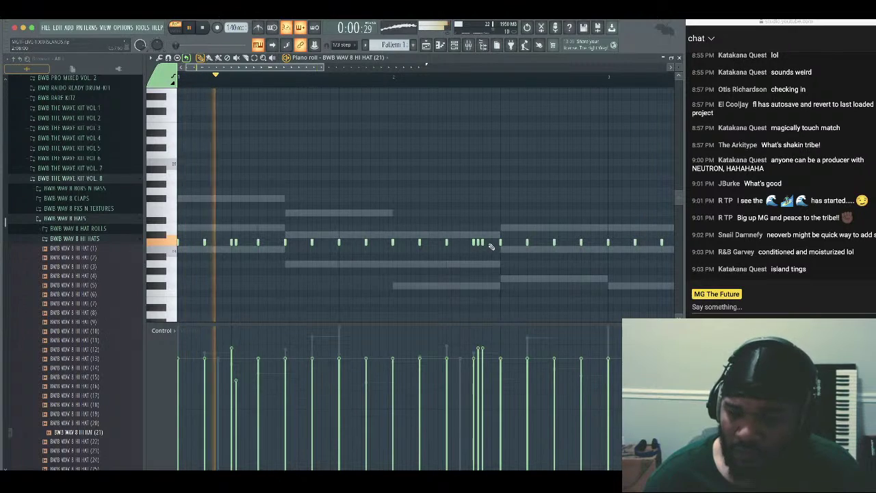
drag(478, 360, 482, 378)
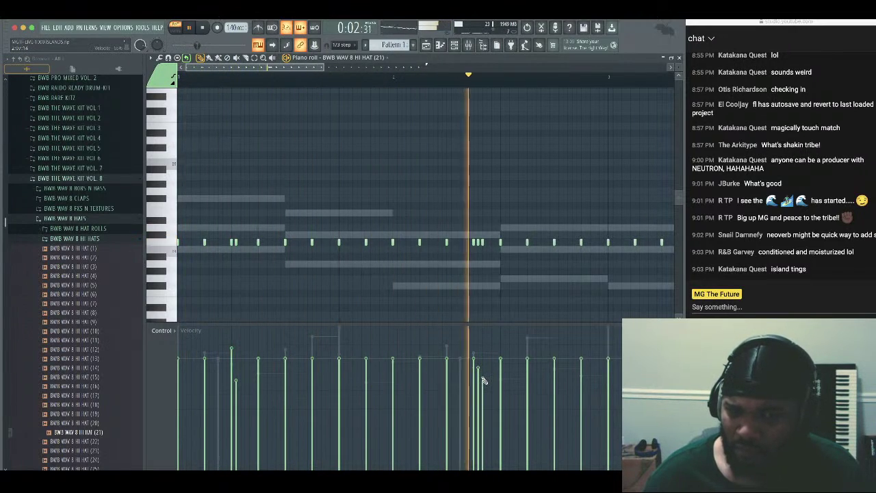
Add four 1/3-step hi-hat hits after the step 13 hat in bar 2, with velocities falling progressively
click(561, 244)
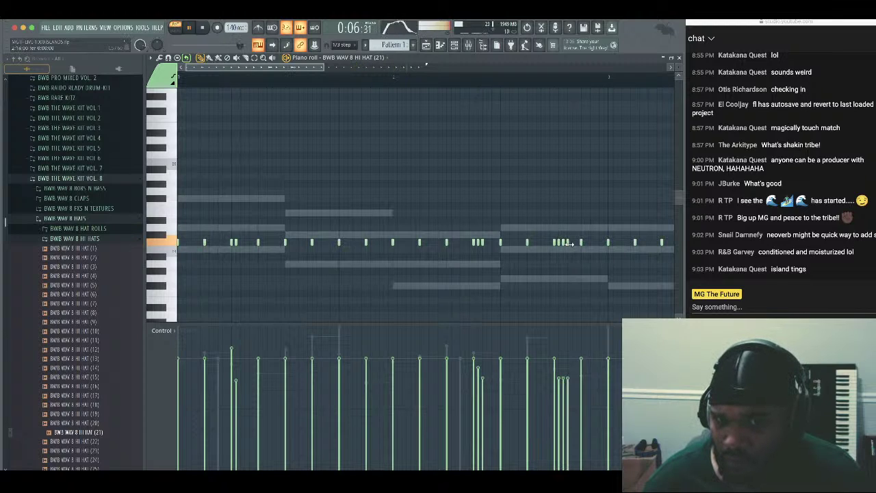
click(572, 243)
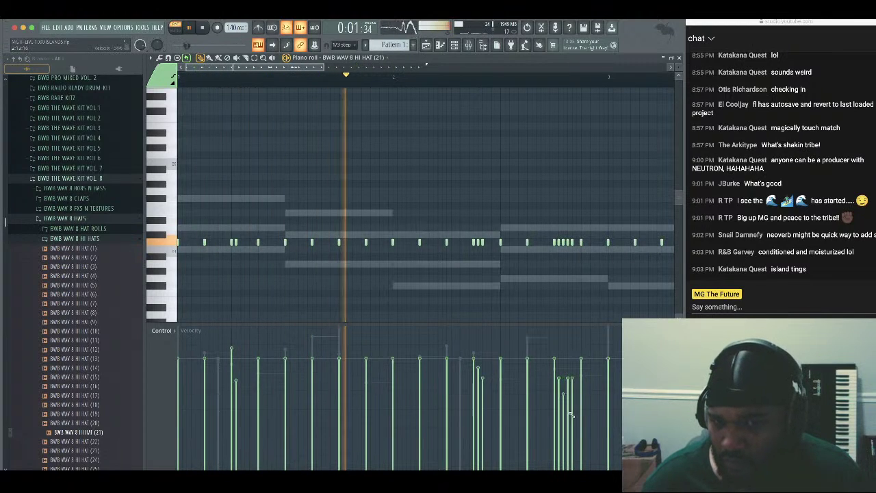
drag(570, 414, 573, 445)
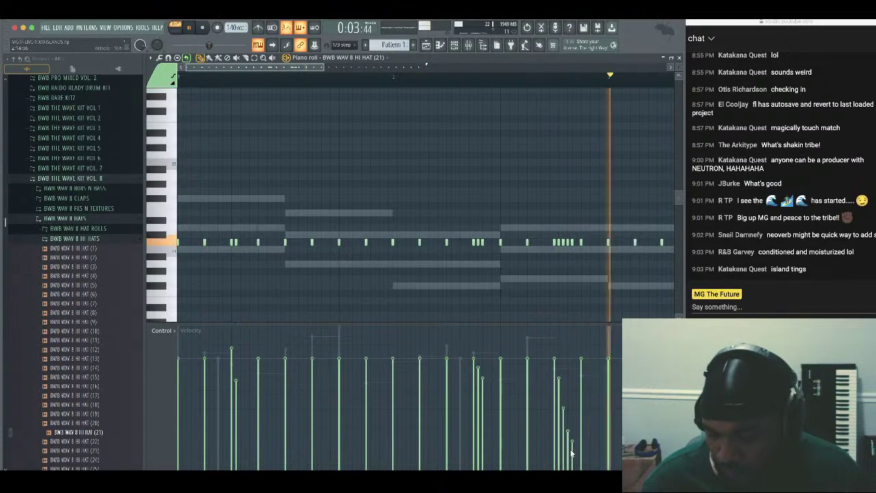
Add four hi-hat hits with falling velocities after step 15 of bar 2, plus a single hit on step 2 of bar 3
click(594, 243)
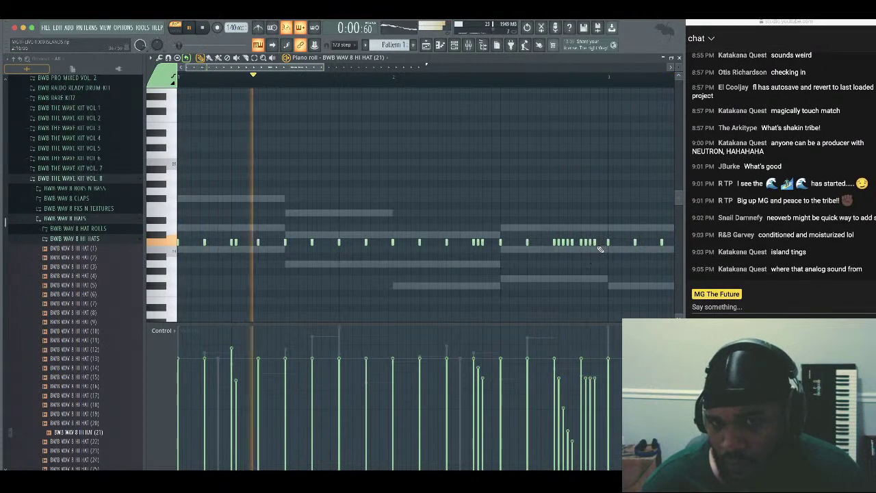
drag(590, 385, 600, 425)
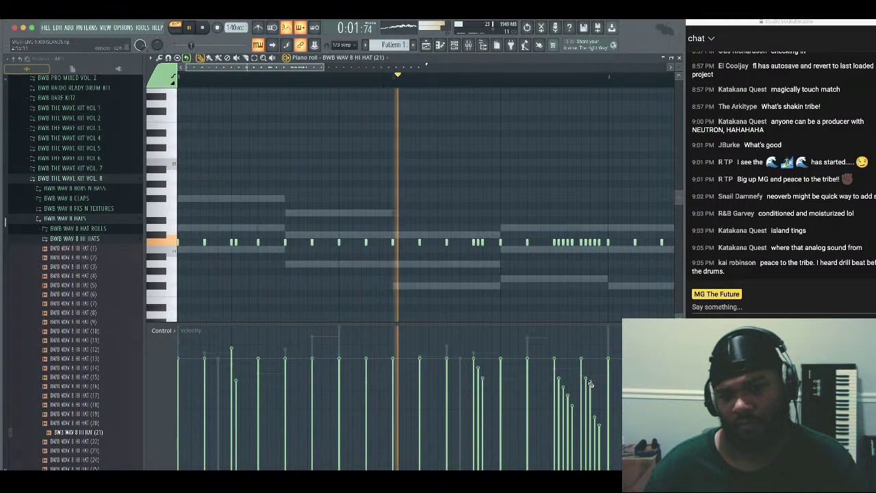
click(623, 243)
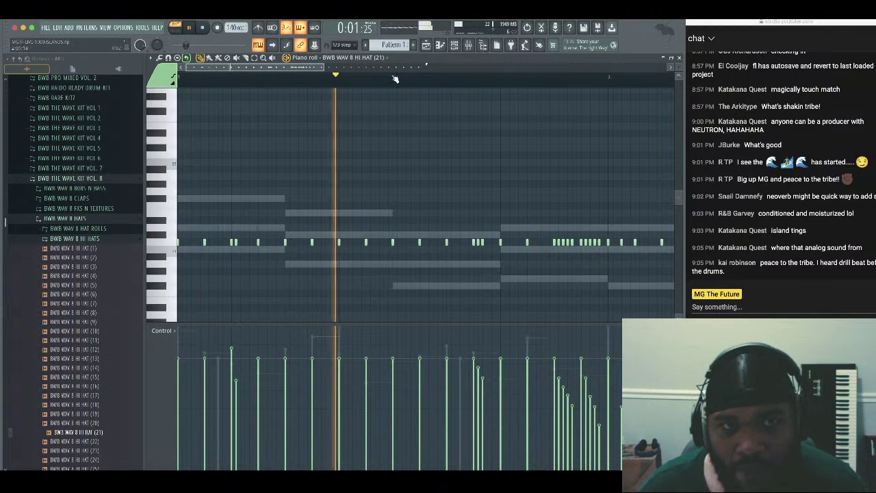
Restart playback and add a lower-velocity hi-hat hit one third of a step after the step 11 hat in bar 3
drag(319, 68, 419, 69)
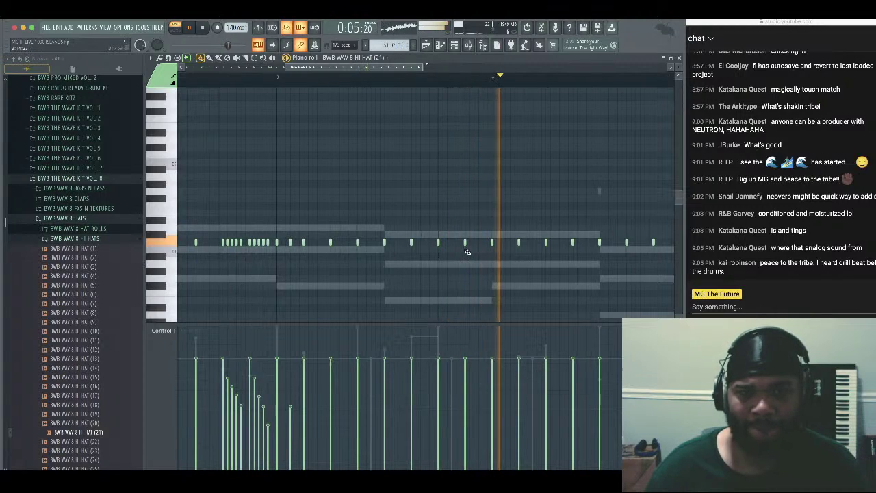
key(space)
key(space)
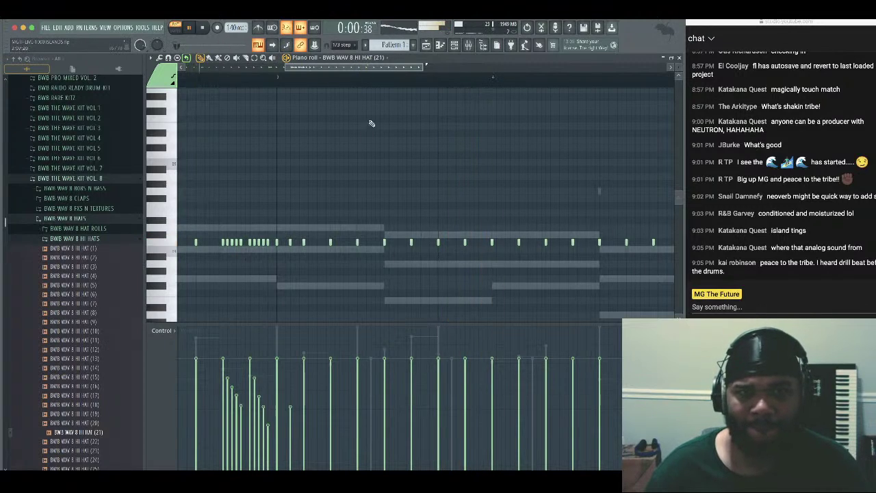
click(416, 242)
click(416, 377)
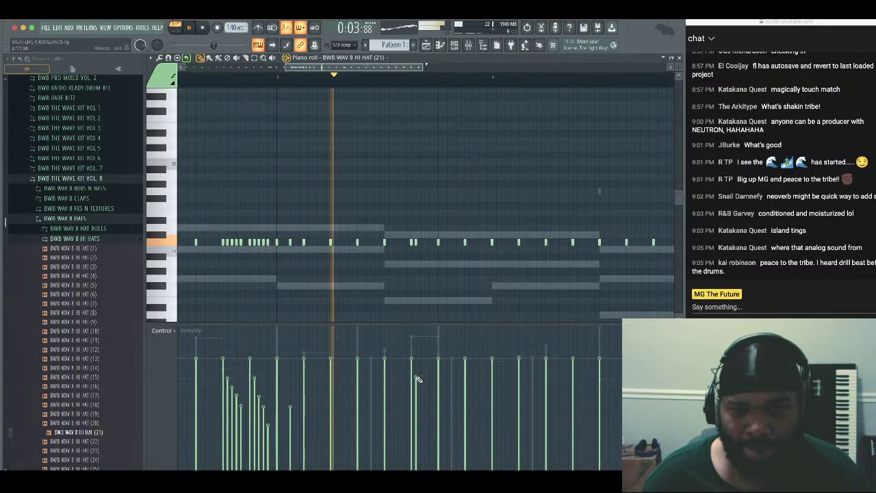
Add one softer hi-hat hit after step 3 of bar 4 and two softer hits after step 7
click(522, 242)
drag(352, 69, 374, 71)
click(473, 242)
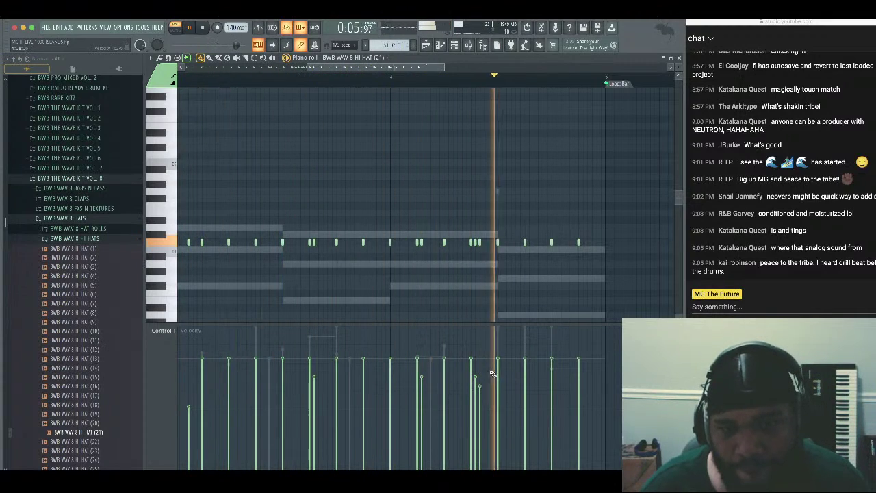
In bar 4, add two softer 1/3-step hi-hat hits after each of steps 9 and 11, and one after each of steps 13 and 15
click(501, 242)
click(506, 243)
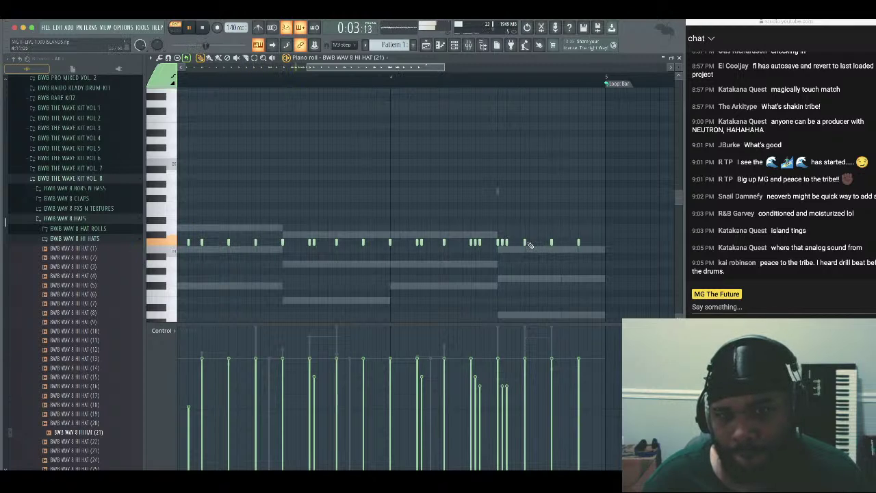
click(529, 243)
click(533, 243)
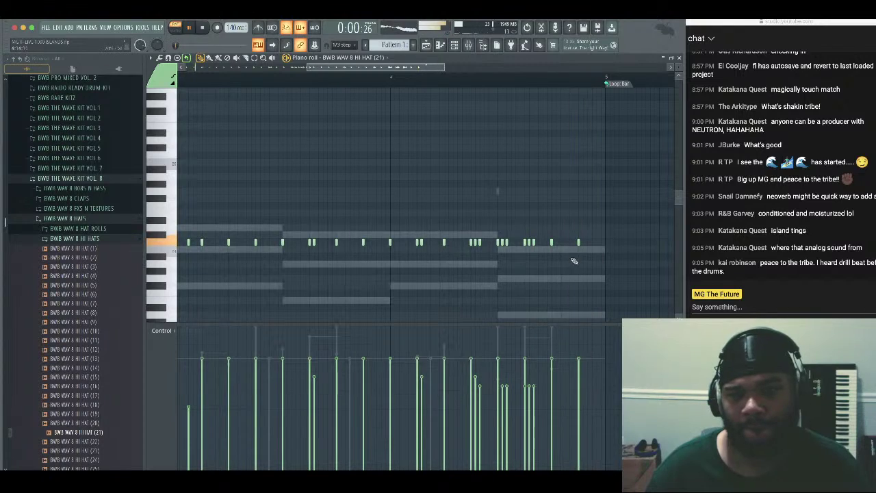
click(555, 242)
click(582, 242)
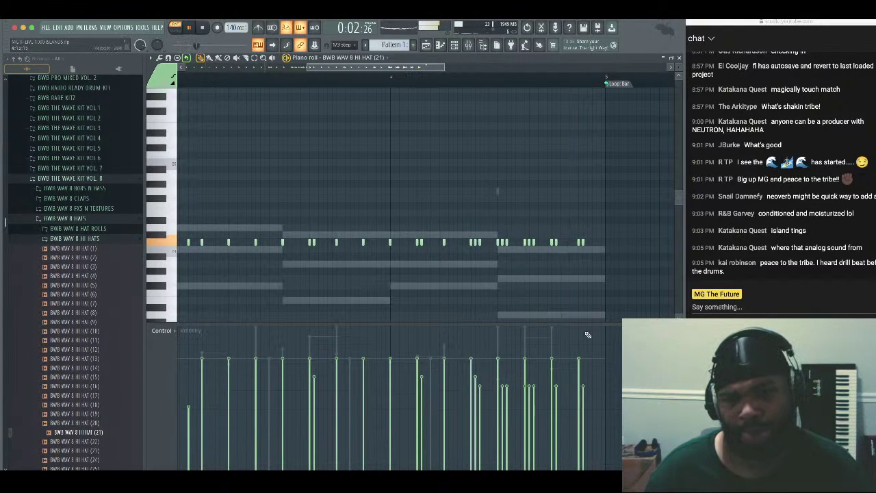
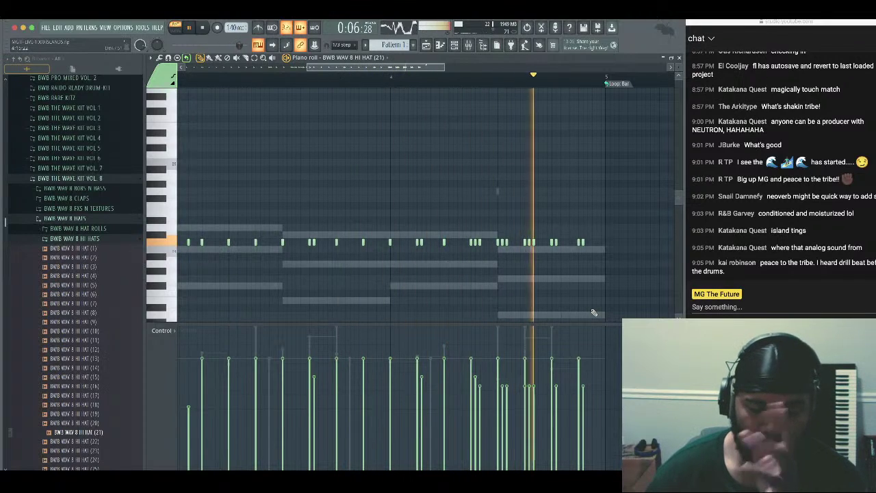
Close the hi-hat piano roll, stop playback and audition samples from the BWB WAV 8 OPEN HATS folder
click(678, 57)
click(113, 238)
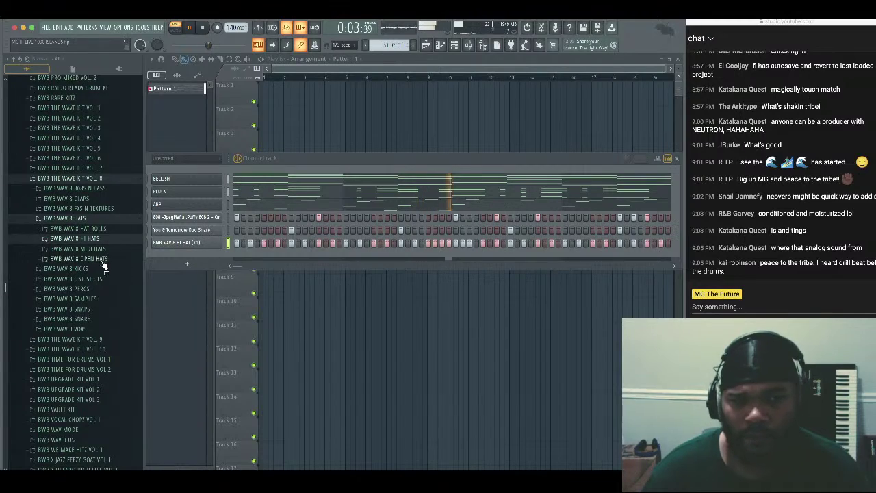
click(112, 258)
key(space)
click(104, 288)
click(99, 306)
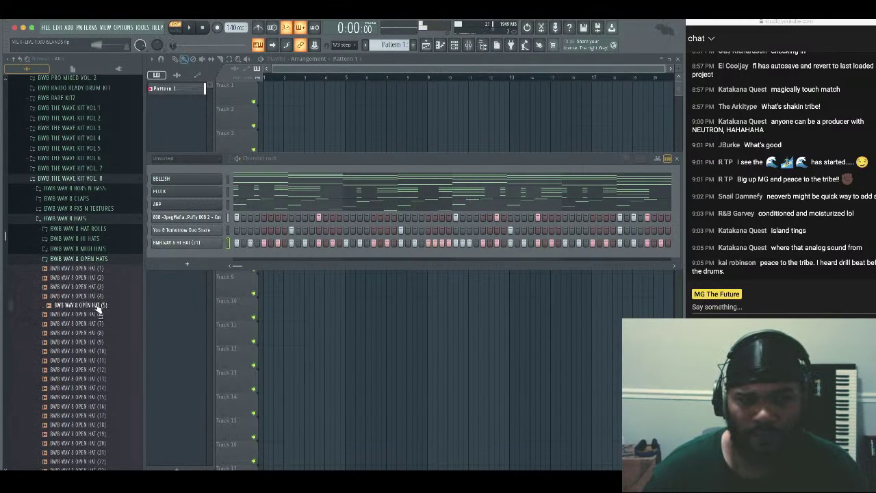
click(101, 279)
click(102, 288)
Add BWB WAV 8 OPEN HAT (3) as a new channel, place a hit on step 5 and play the pattern
drag(194, 260, 199, 257)
click(264, 255)
key(space)
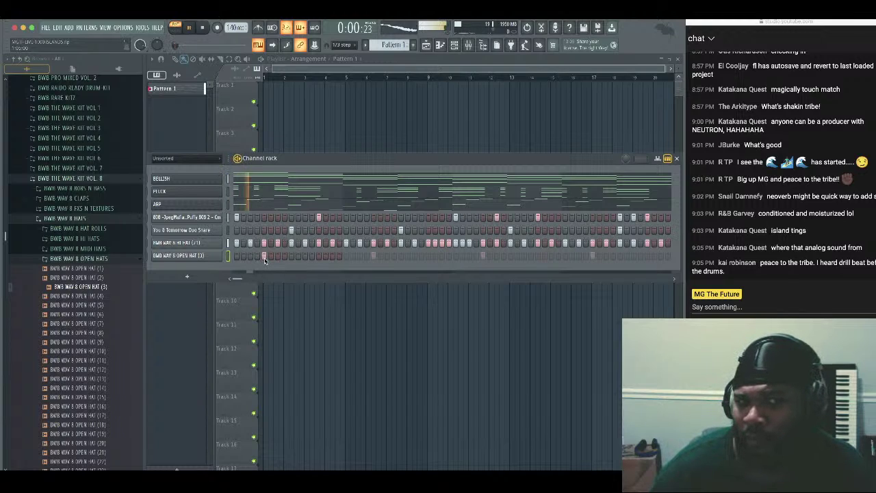
Move the channel rack to reach the mixing knobs, lower the open hat channel's volume and move the rack back
drag(308, 168, 340, 165)
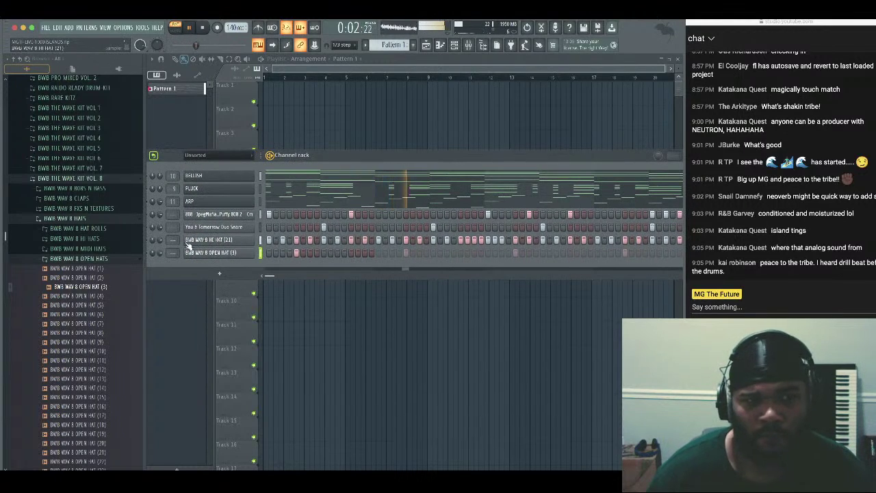
drag(160, 254, 160, 273)
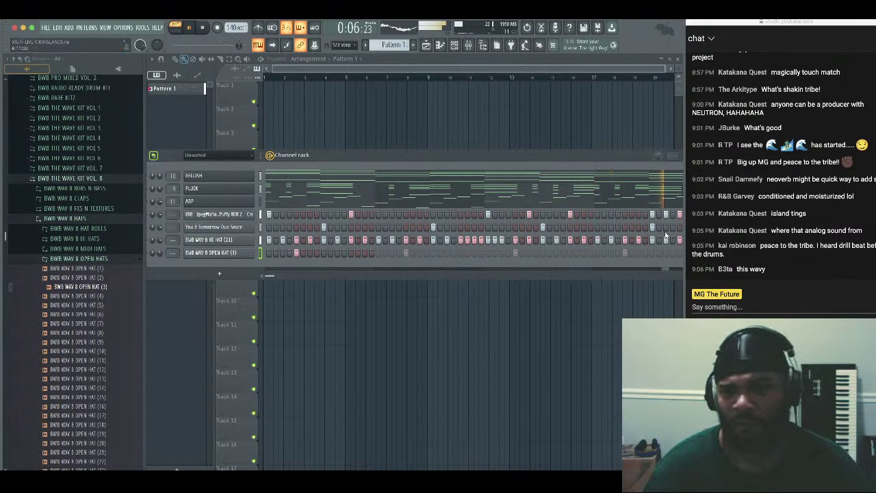
drag(432, 161, 394, 156)
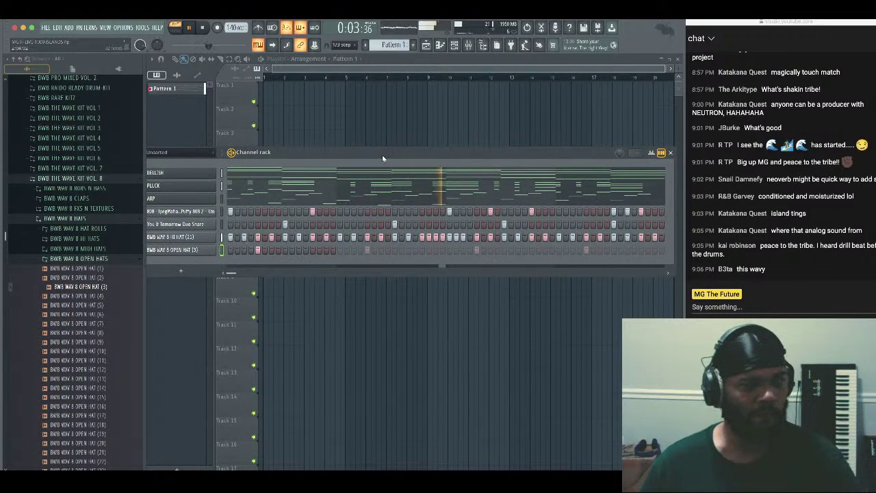
Stop playback, close the hats folders and add BWB WAV 8 VOX (6) from the BWB WAV 8 VOXS folder as a new channel
key(space)
click(96, 258)
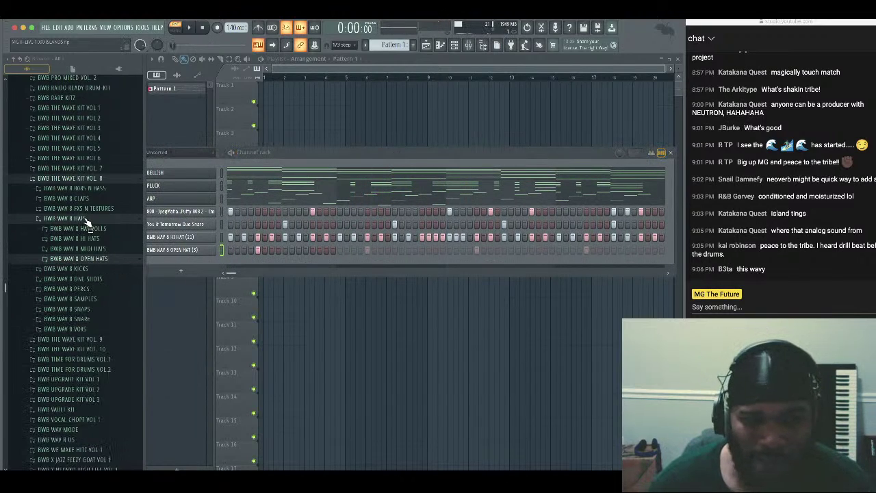
click(86, 219)
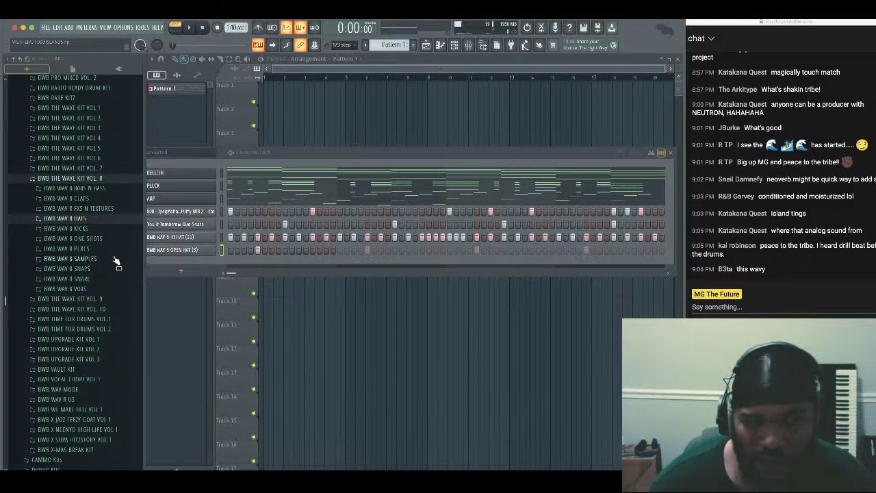
click(103, 288)
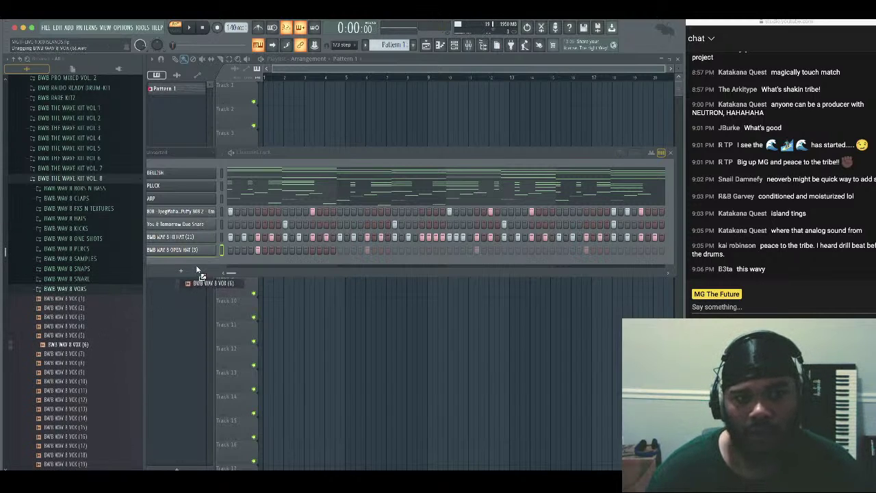
drag(196, 269, 194, 271)
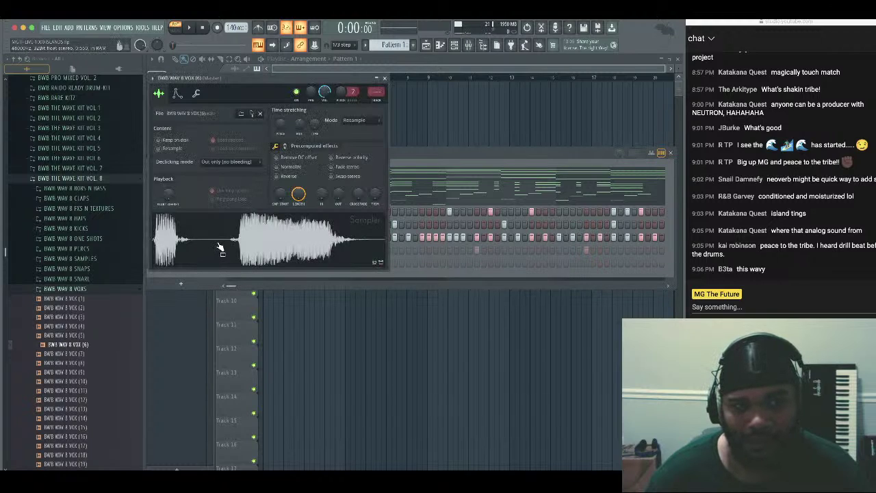
Inspect the pitch of the BWB WAV 8 VOX (6) sample in Newtone and close Newtone and the channel settings
right_click(220, 248)
click(252, 291)
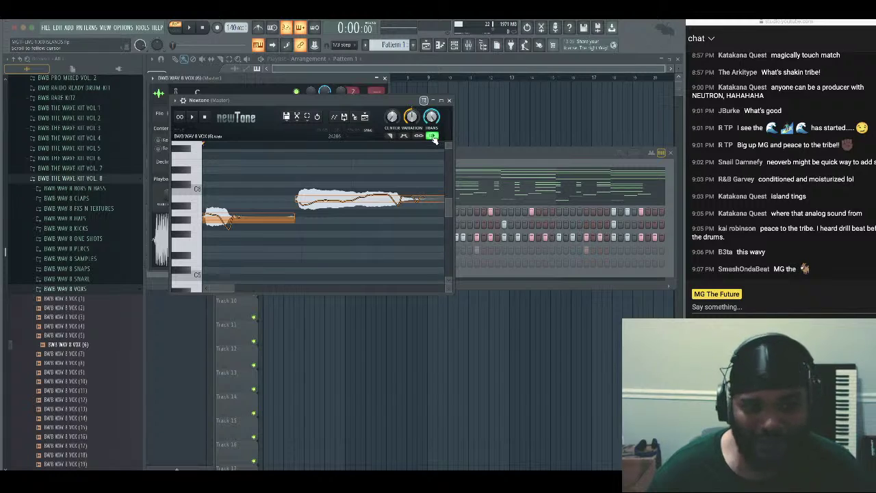
click(449, 100)
click(384, 79)
Try the vox hit on step 9 while the pattern plays, move it to step 3 and listen again
key(space)
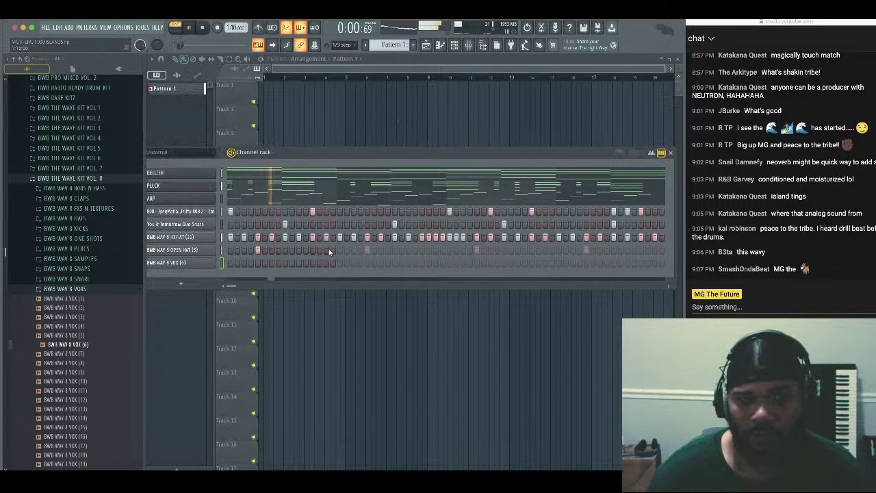
right_click(314, 263)
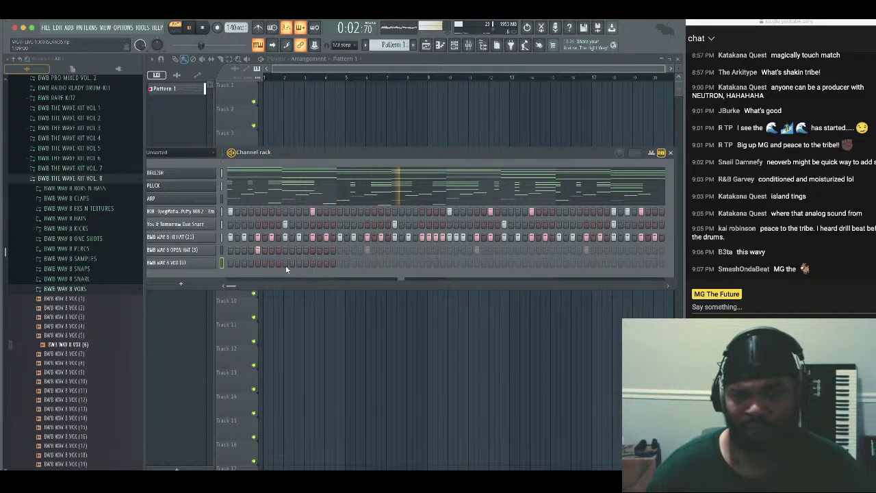
click(285, 264)
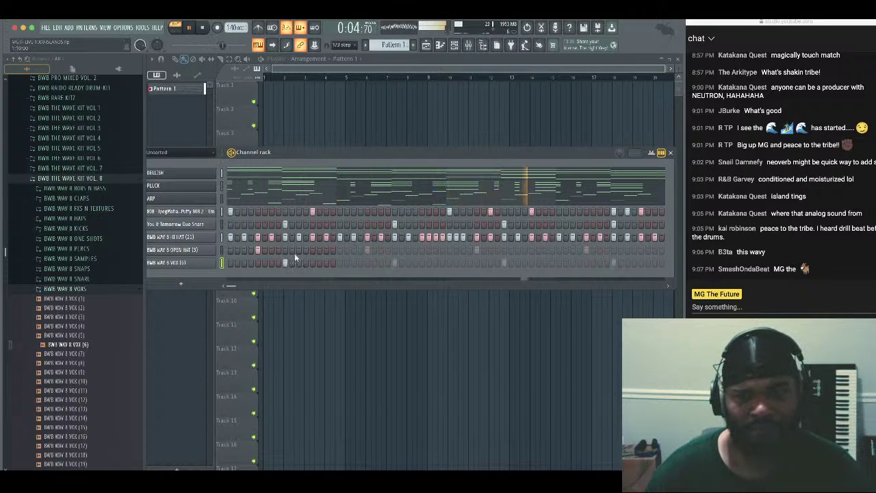
key(space)
click(231, 264)
key(space)
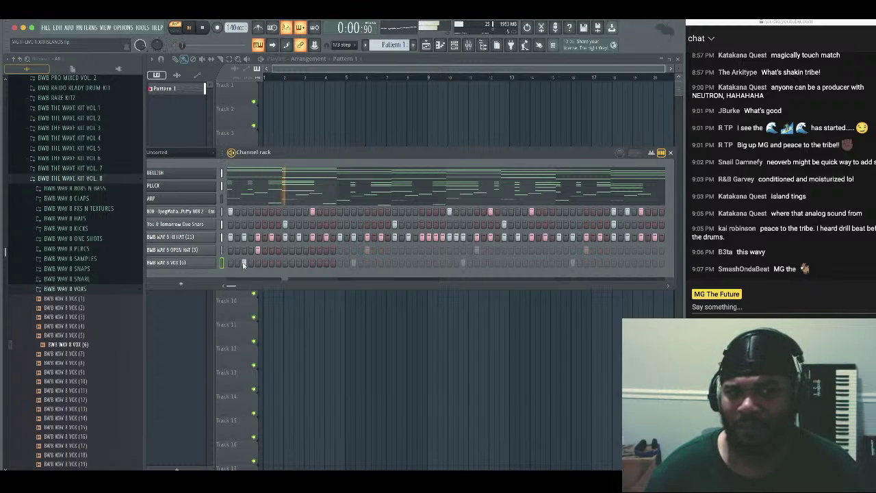
key(space)
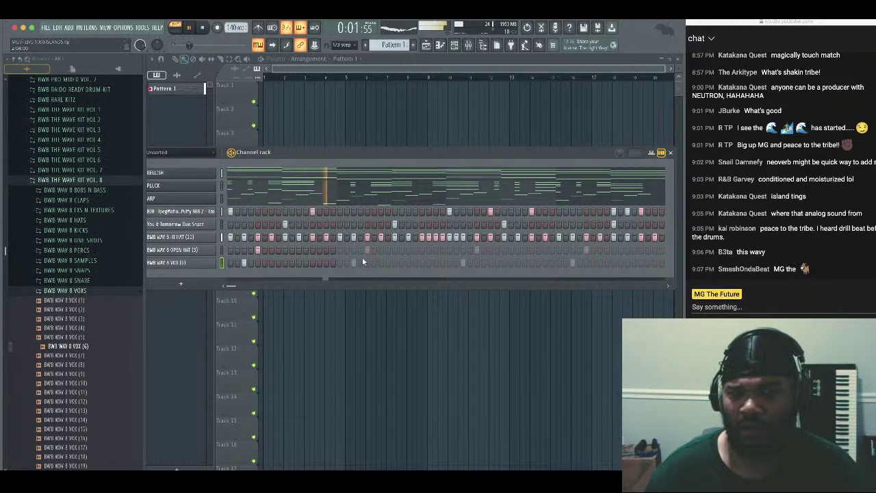
Rearrange the repeating vox hits so they fall on step 3 of bars 1 and 3 only, checking against playback
drag(419, 152, 446, 137)
key(space)
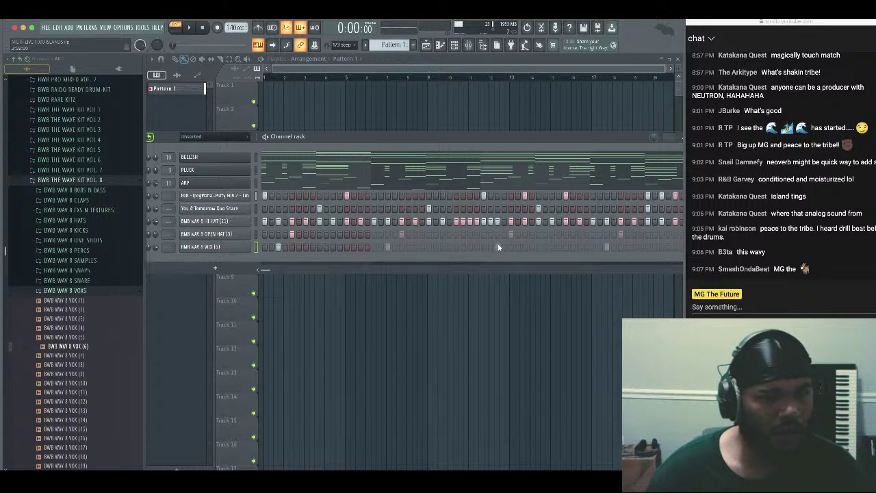
click(559, 247)
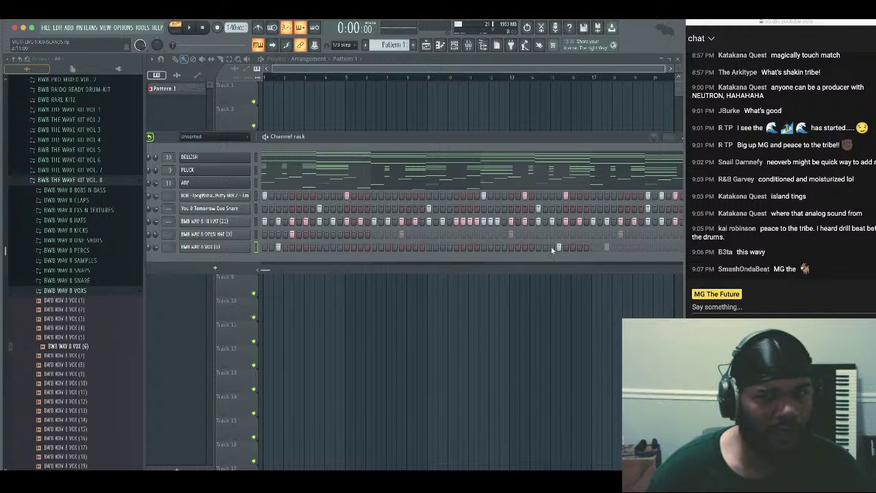
right_click(559, 248)
click(606, 247)
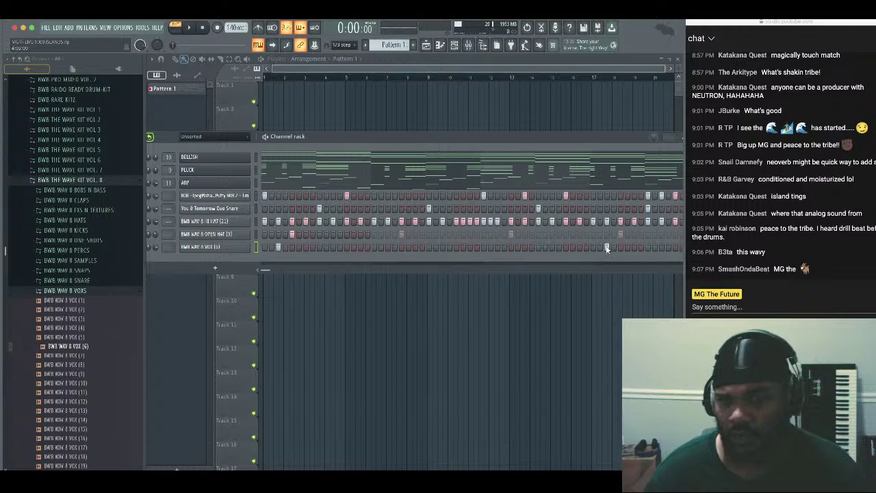
key(space)
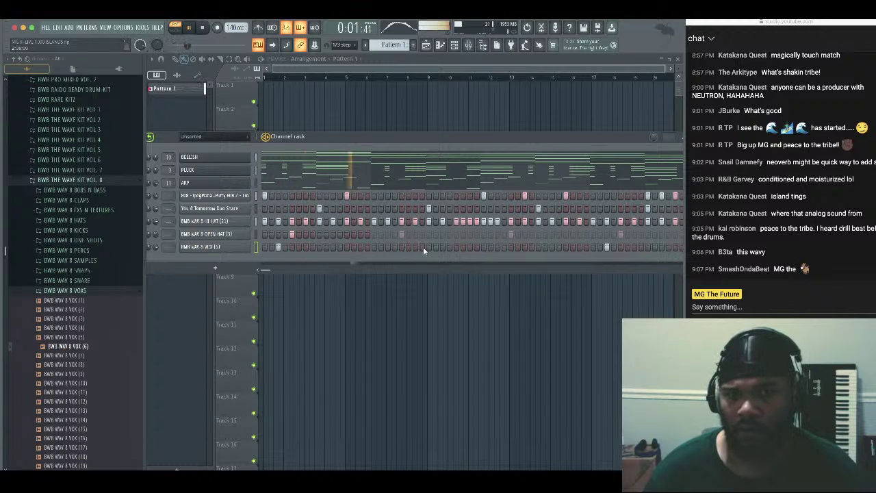
click(497, 247)
right_click(607, 247)
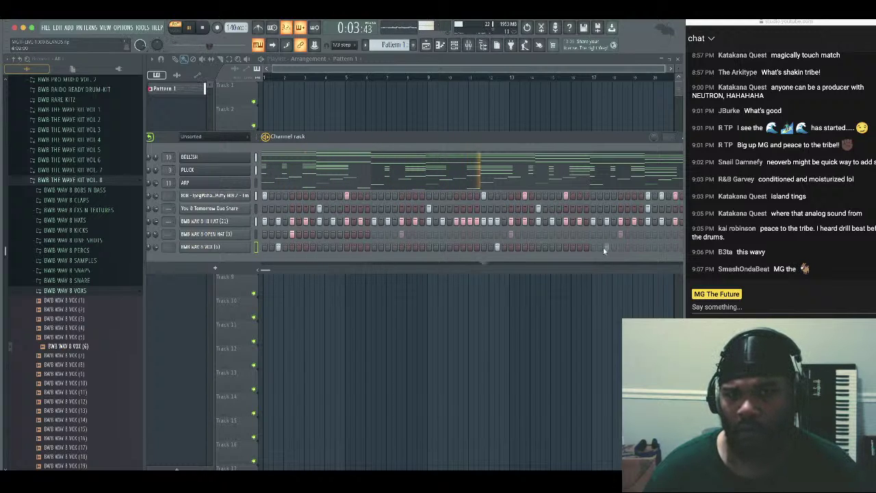
key(space)
Move the channel rack to reach the mixing knobs and lower the vox channel's volume to about 24% during playback
drag(381, 138, 412, 141)
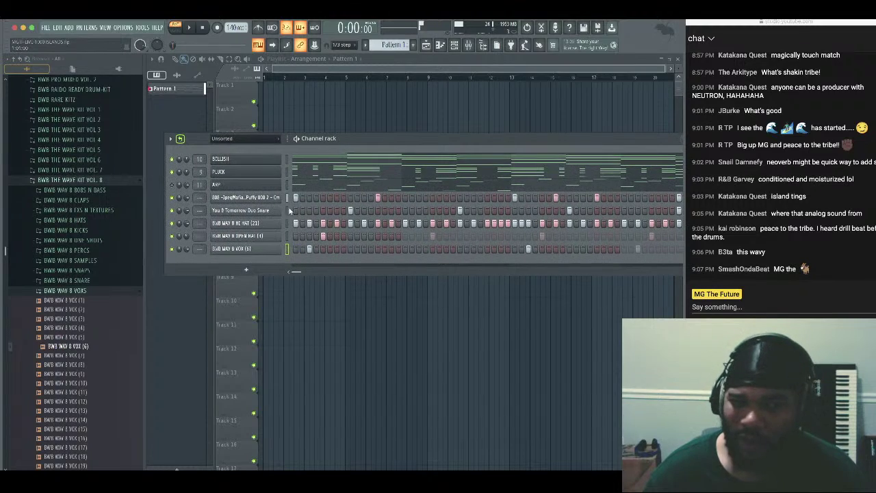
key(space)
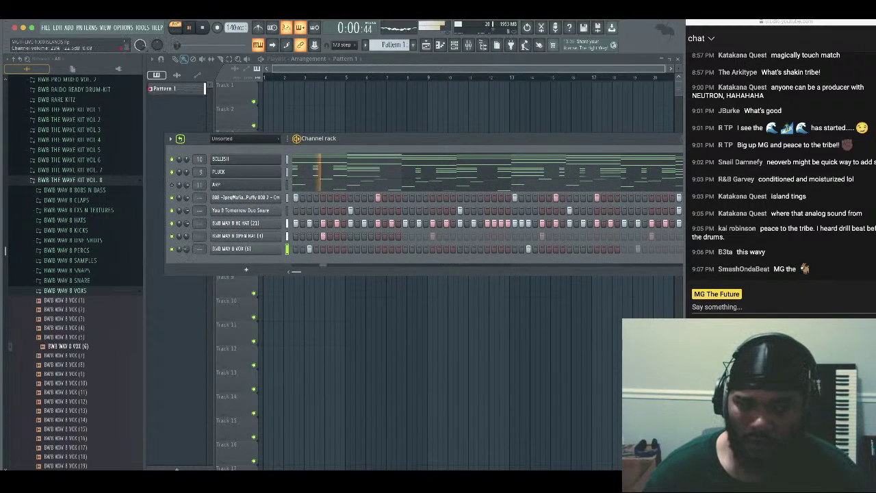
key(space)
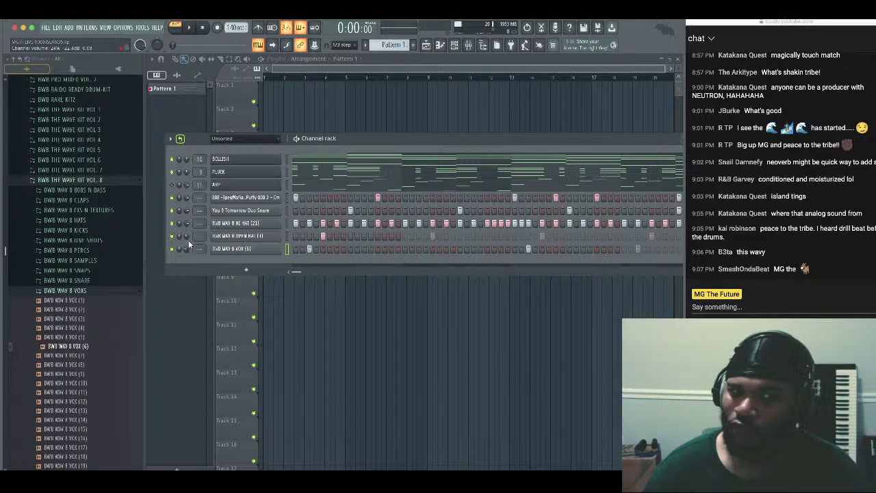
Audition rim samples in the BWB WAV 8 RIM folder and add BWB WAV 8 RIM (13) as a channel below the snare
click(111, 292)
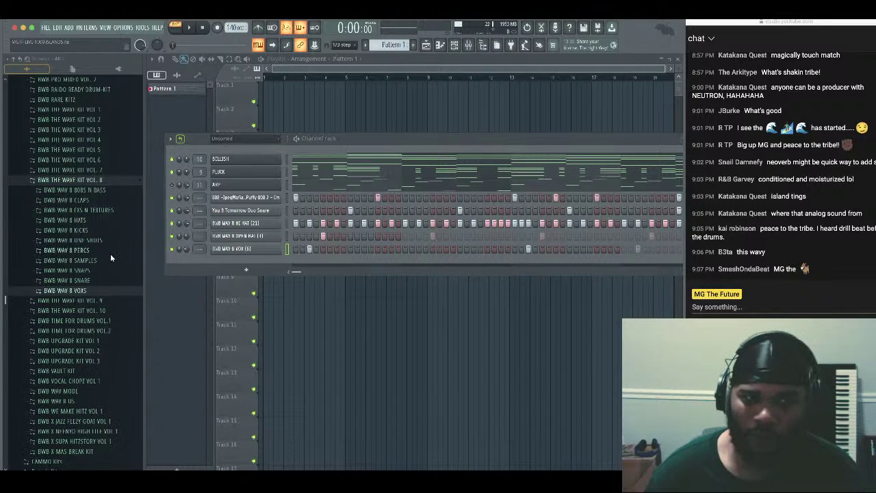
click(110, 252)
click(113, 278)
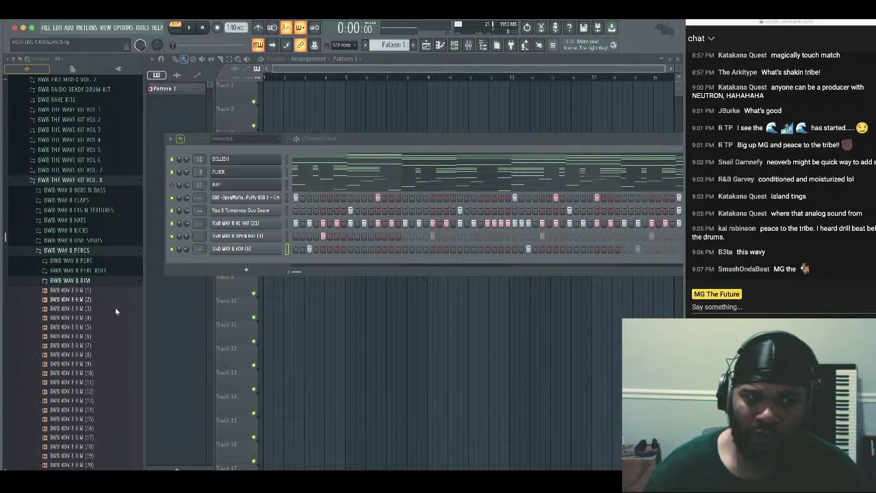
click(110, 309)
click(100, 401)
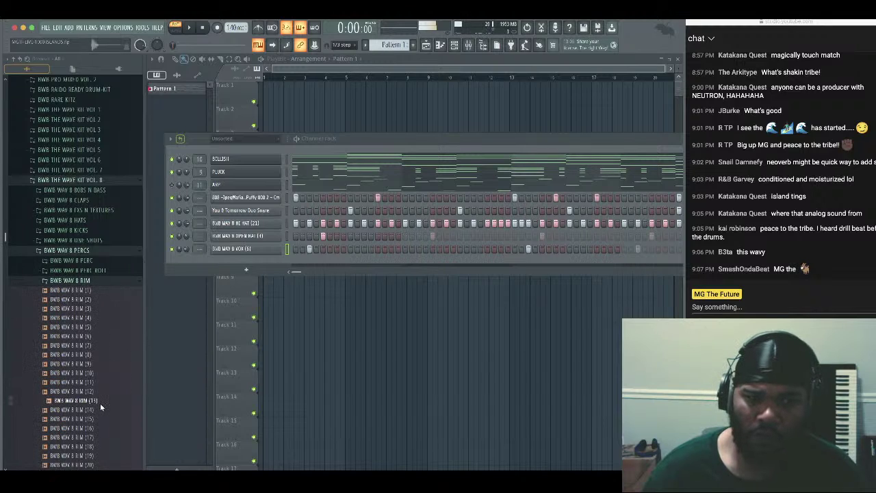
scroll(117, 358, down, 1)
drag(103, 380, 277, 217)
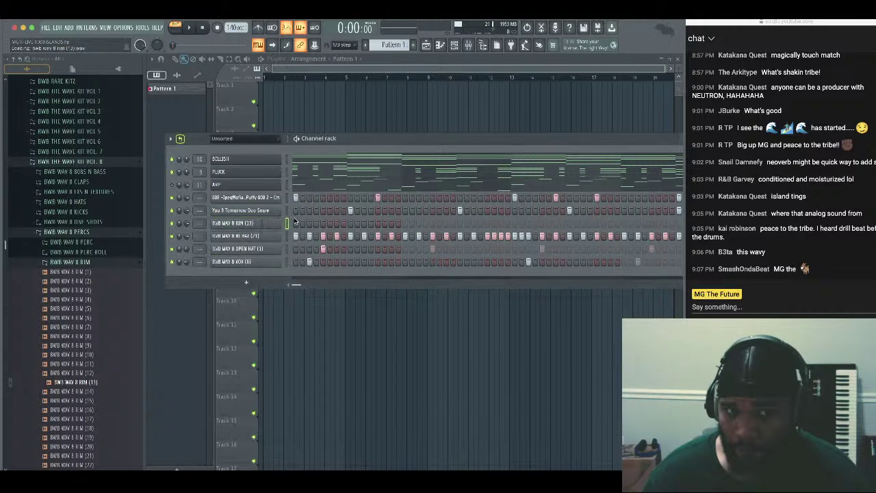
Place rim hits on step 3 of every bar, step 7 of bars 2 and 4, and step 15 of bar 3, then shift the rack back
click(310, 223)
key(space)
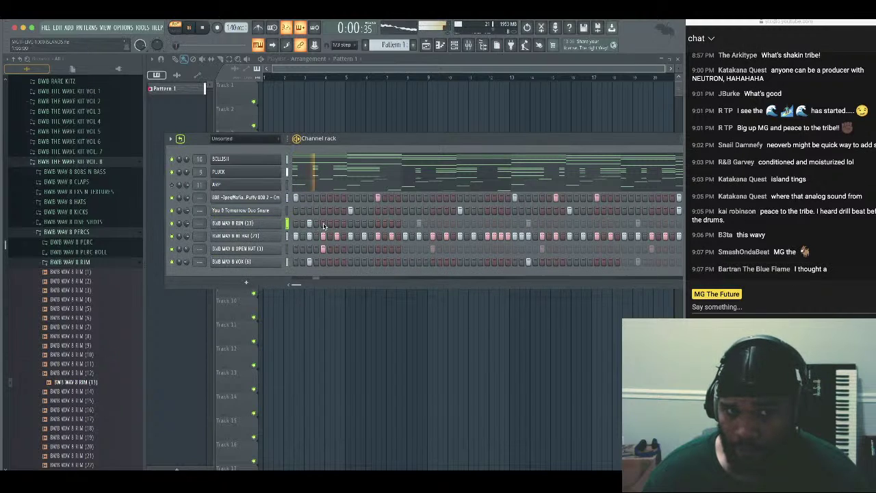
click(419, 224)
click(447, 223)
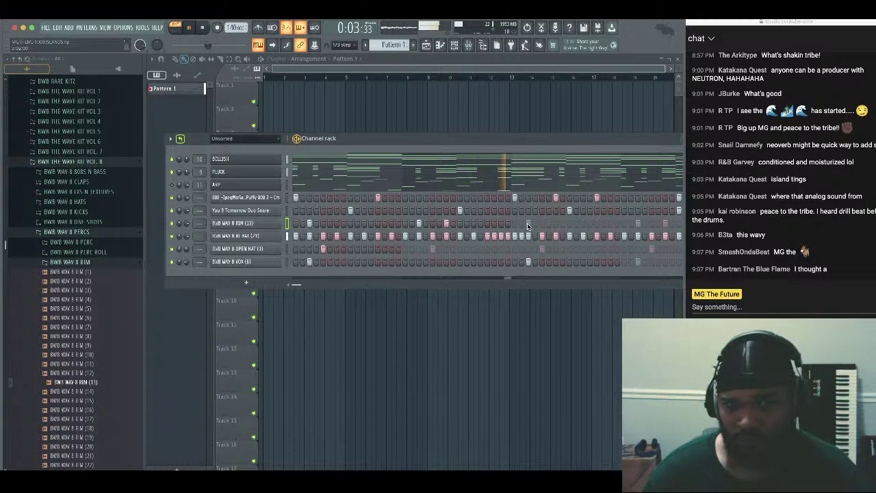
click(611, 224)
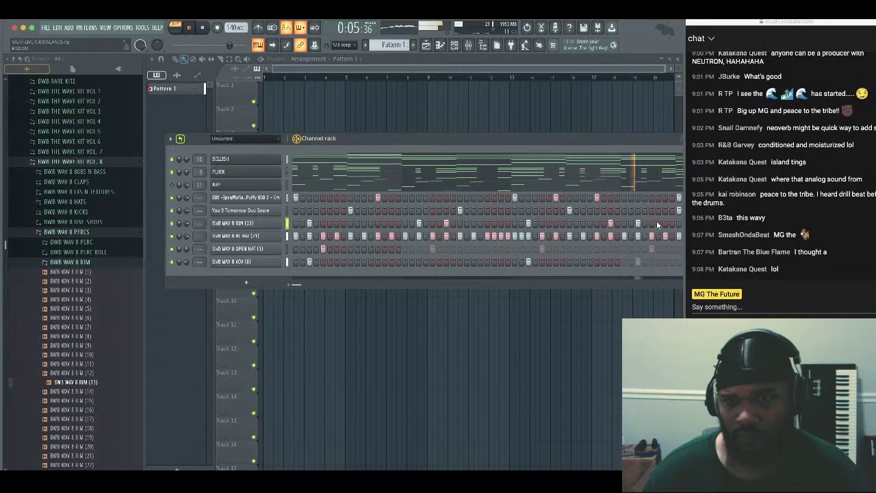
drag(572, 143, 522, 147)
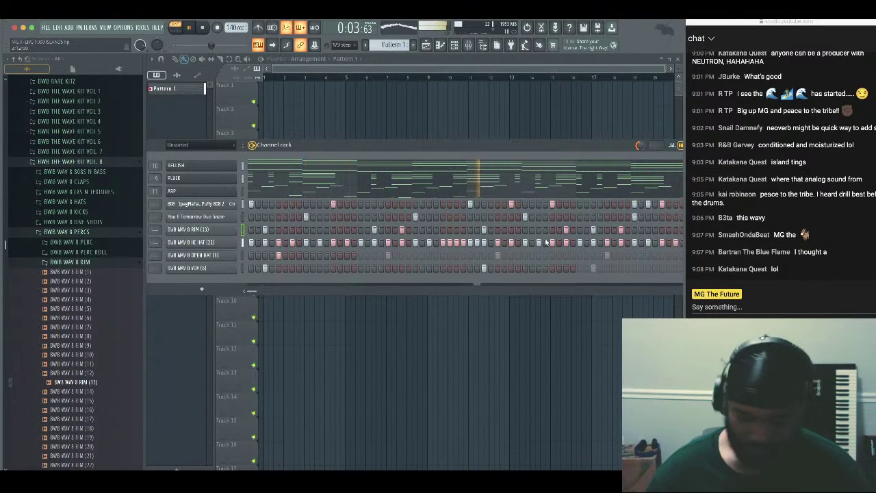
Give the hi-hat channel a slight time shift of 0:01 while the pattern plays and close its settings
click(225, 243)
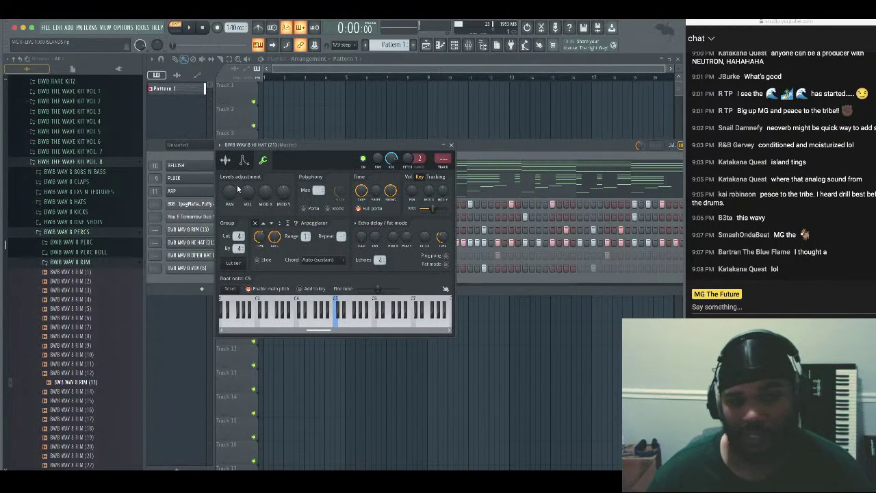
key(space)
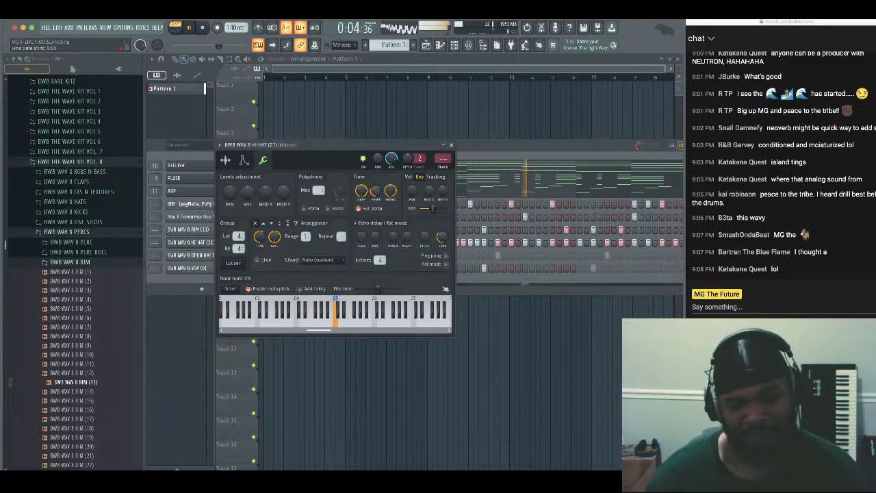
click(452, 145)
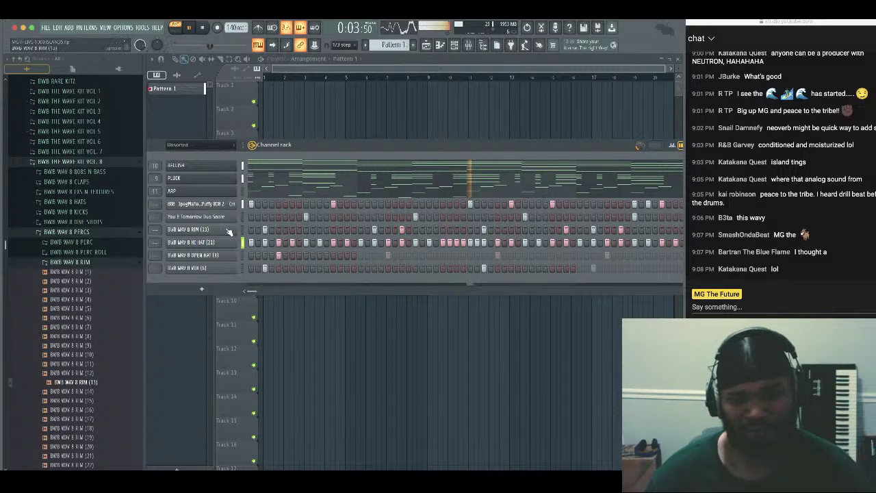
Add an extra snare hit on step 15 of bar 2, listen to the pattern and stop playback
click(593, 218)
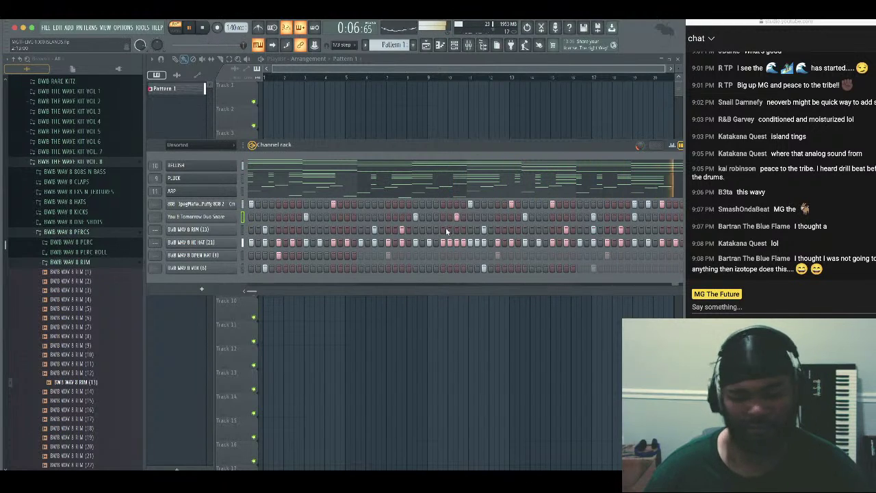
key(space)
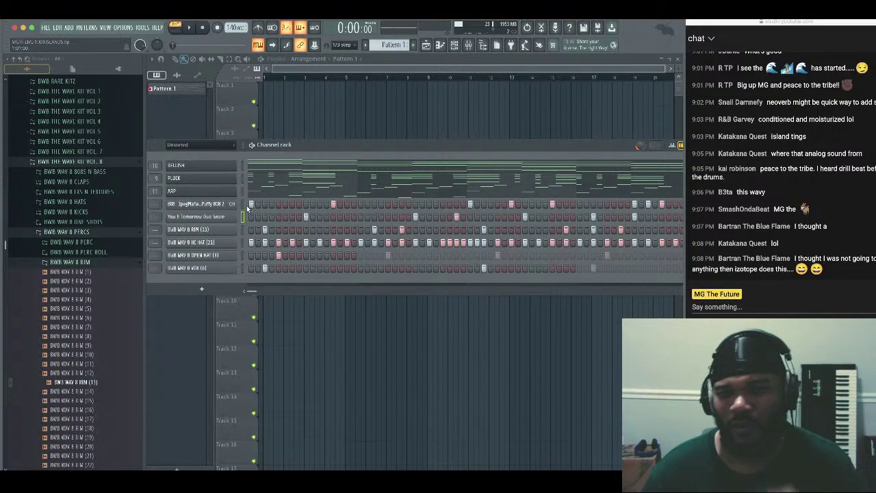
Select the BWB WAV 8 HI HAT (21) channel and move it up two places, directly below the 808
click(243, 204)
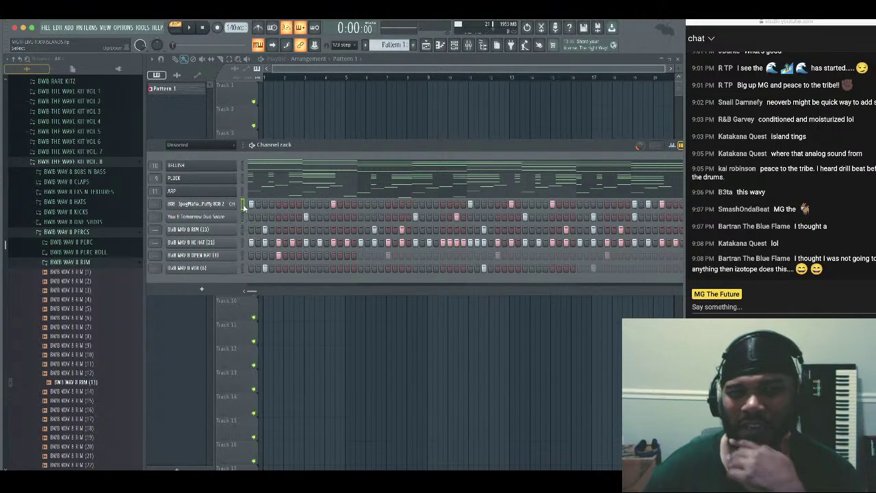
click(243, 242)
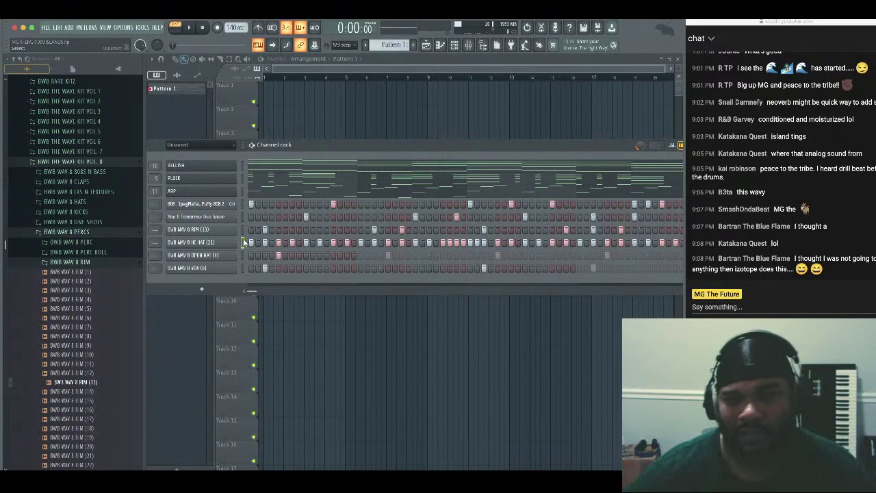
key(alt+Up)
key(alt+Up)
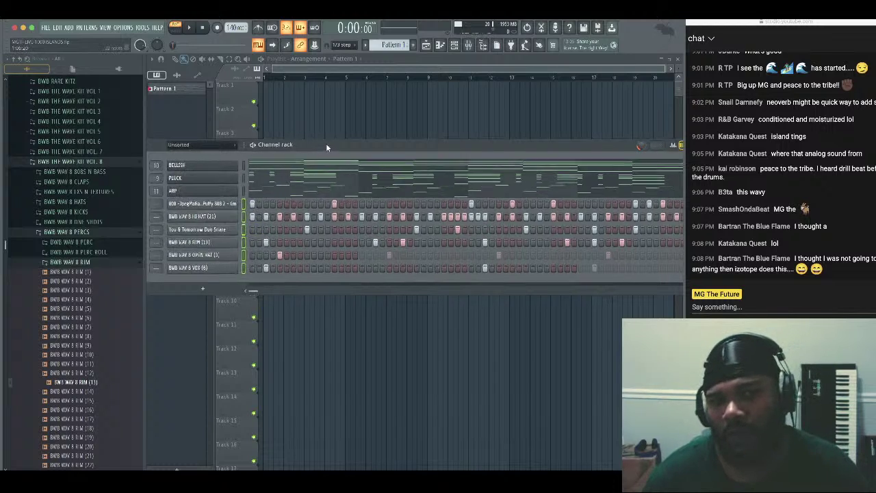
Color the selected drum channels, 808 down to VOX, with a gradient from deep violet-blue to muted rose
drag(326, 144, 368, 144)
click(170, 146)
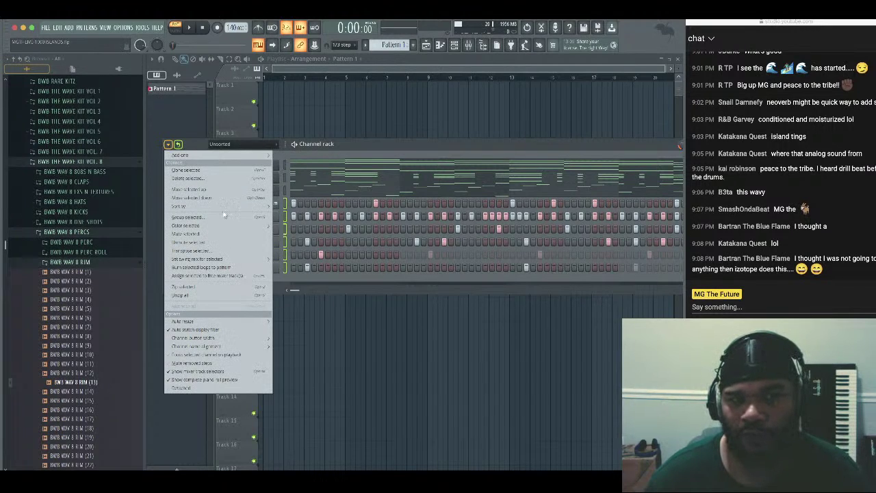
mouse_move(219, 225)
click(303, 225)
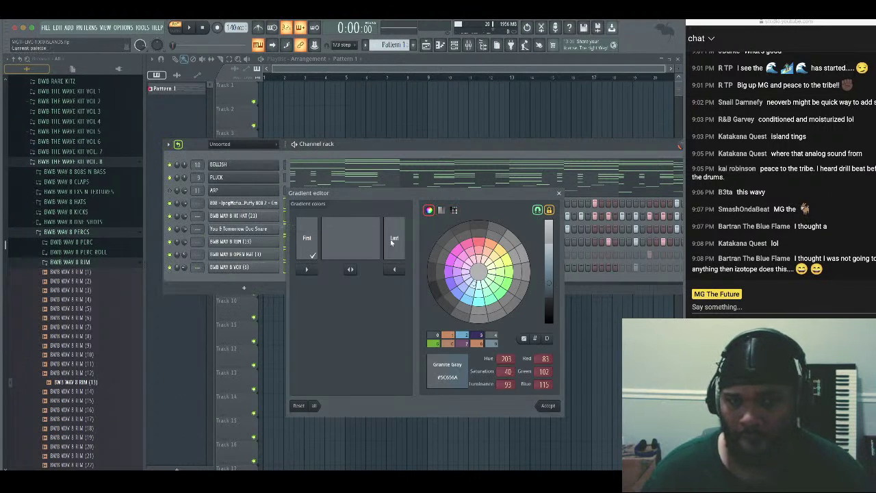
click(431, 277)
click(395, 241)
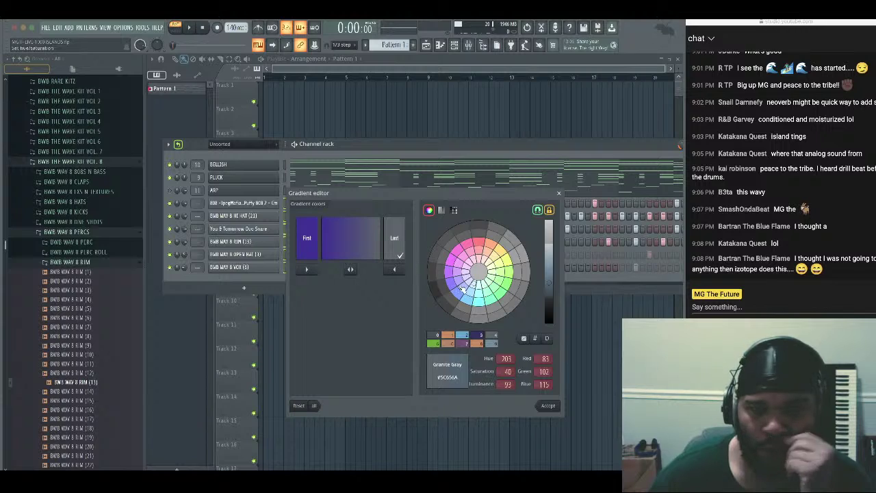
click(479, 266)
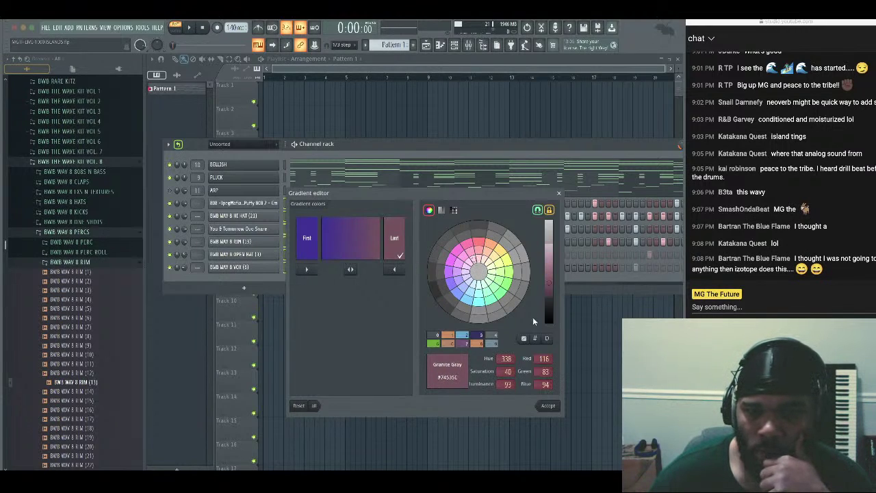
click(548, 405)
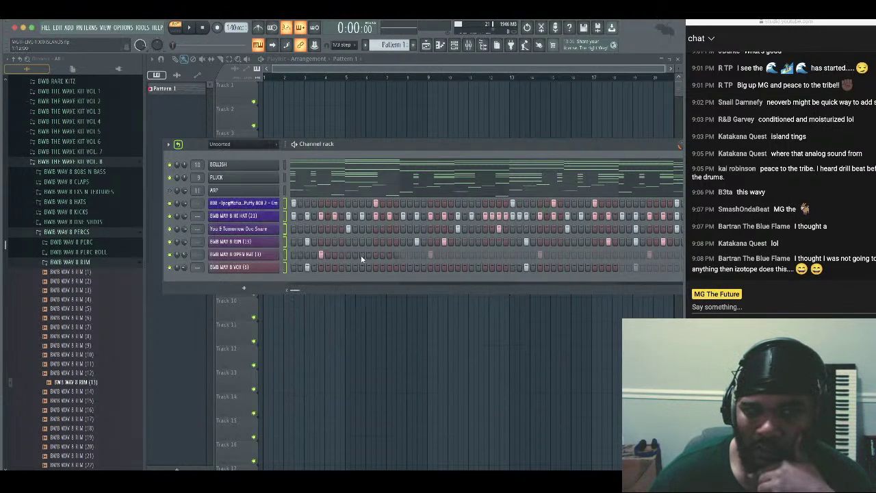
Route the selected drum channels to consecutive mixer tracks starting from Insert 1
click(454, 46)
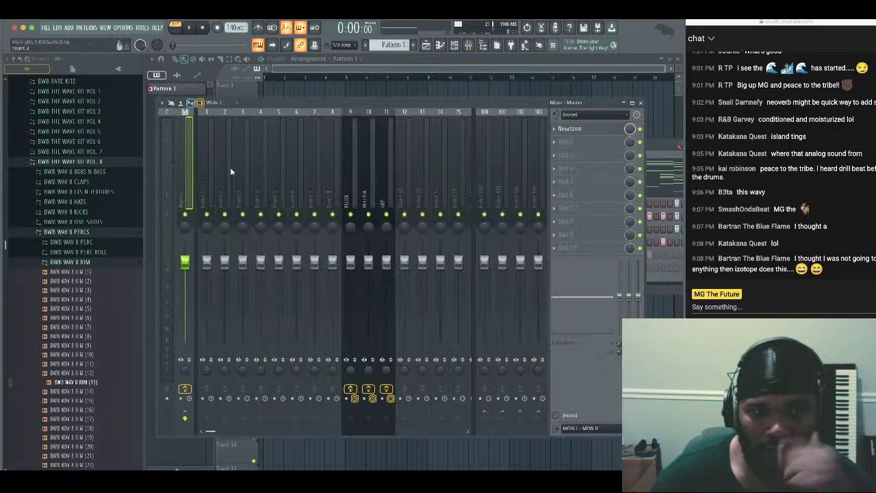
right_click(216, 111)
mouse_move(262, 208)
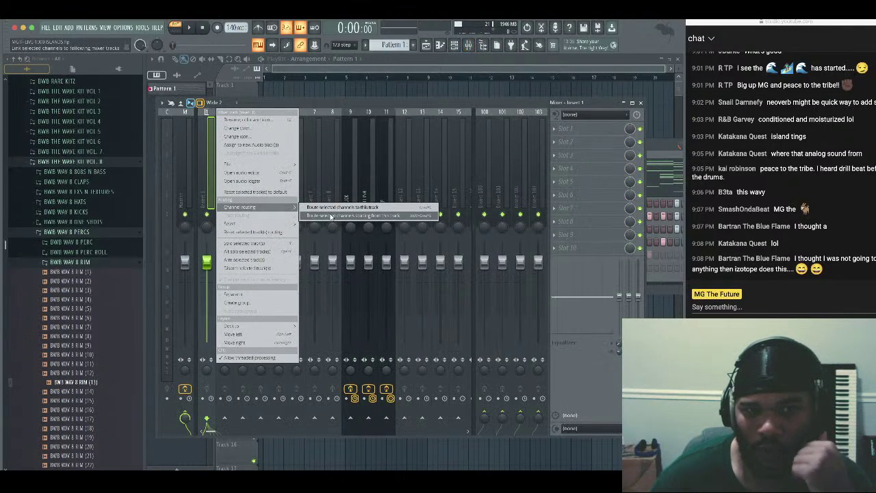
click(325, 216)
Load Neutron 4 in the first effect slot of the 808 mixer track and run its assistant on the playing pattern
click(194, 27)
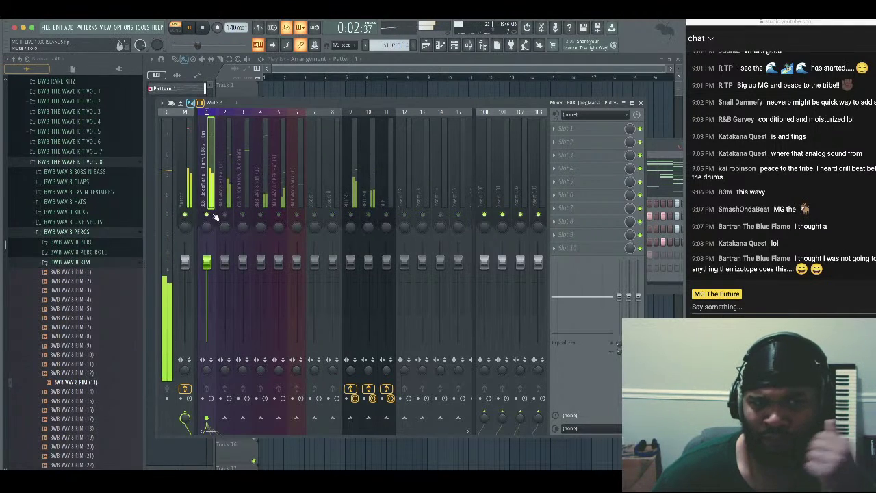
click(558, 128)
mouse_move(564, 139)
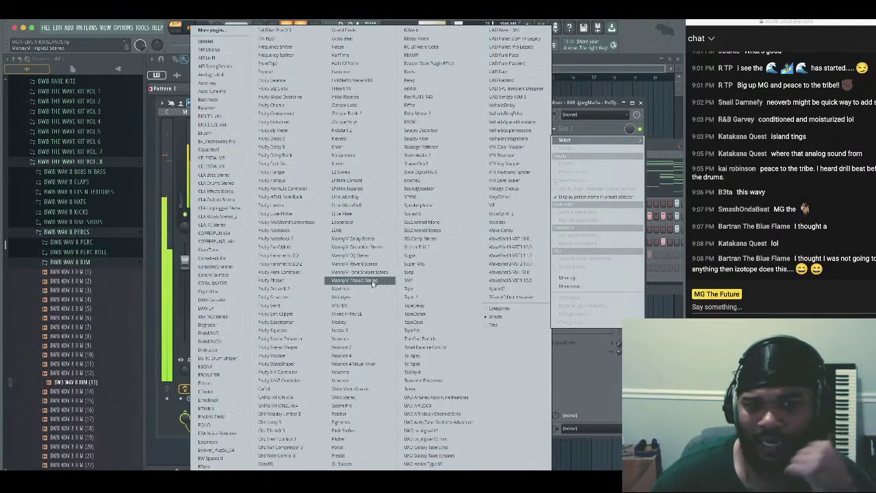
click(346, 354)
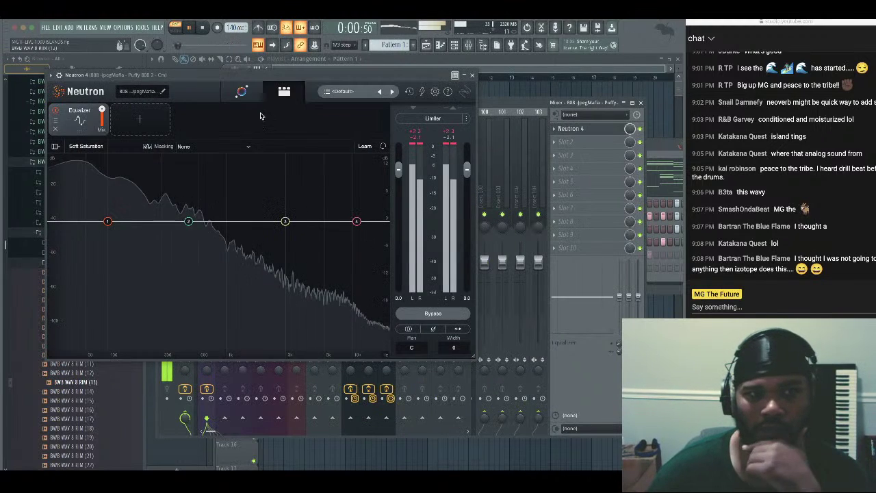
click(241, 91)
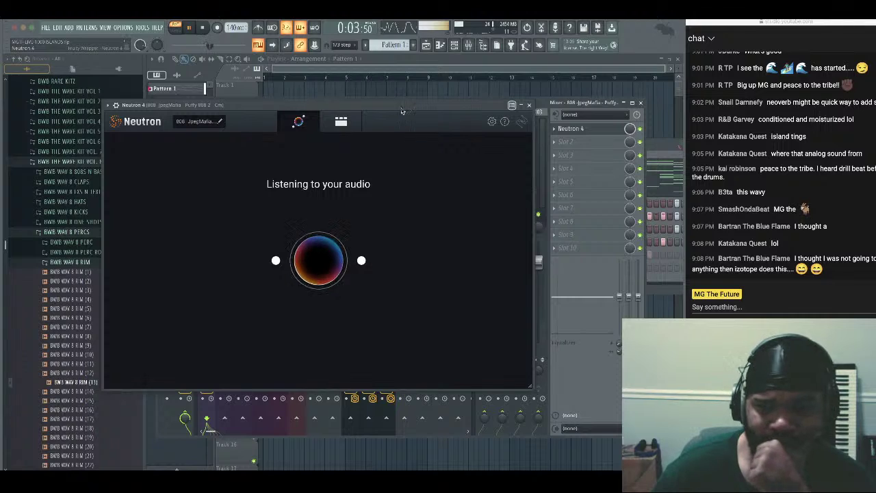
click(794, 173)
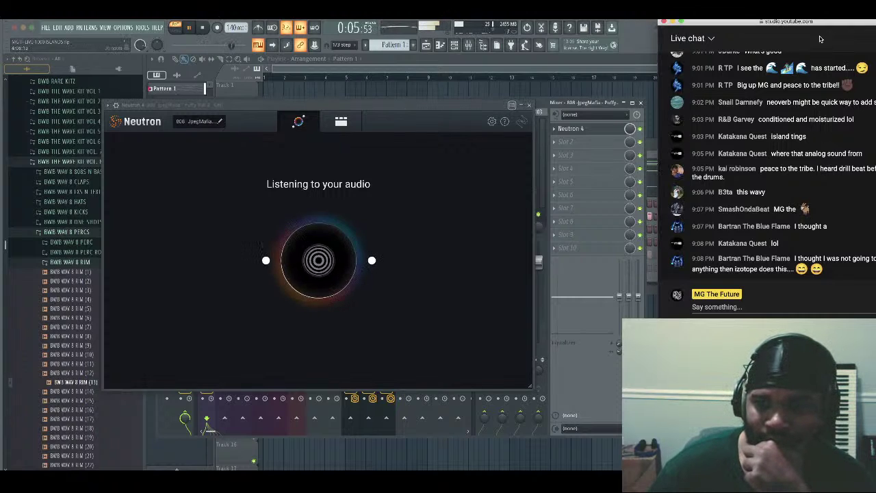
drag(813, 25, 787, 22)
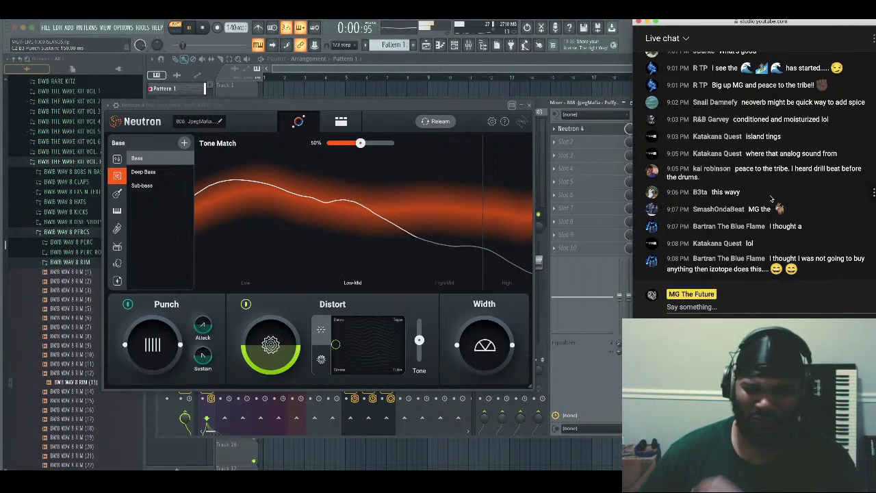
Narrow the 808's stereo width to about -72 and raise its punch in Neutron's assistant, audition the pattern and close the plugin
drag(496, 343, 510, 423)
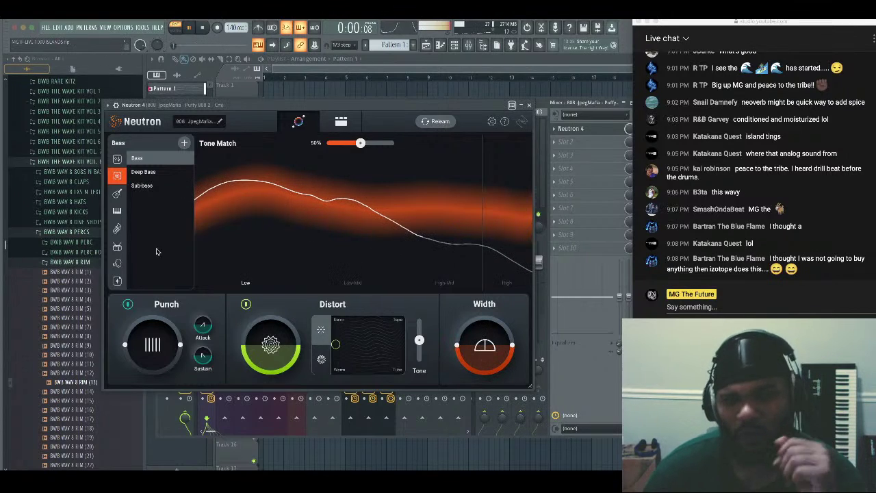
click(205, 30)
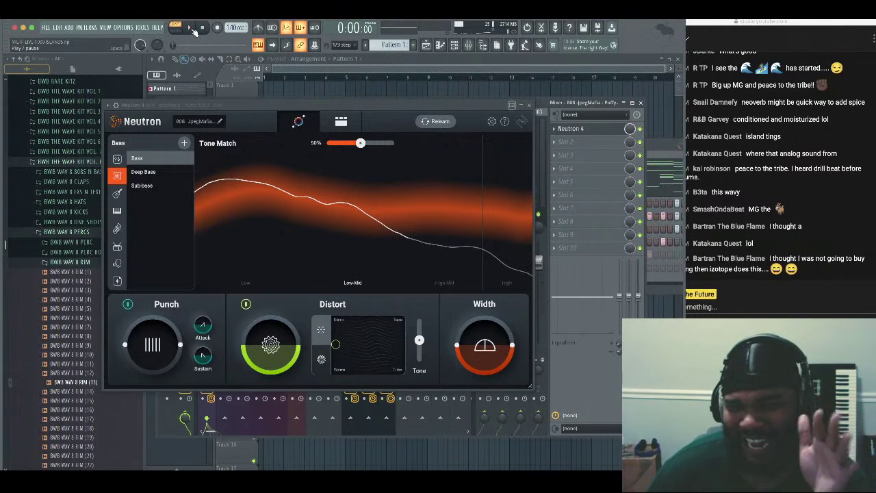
click(193, 29)
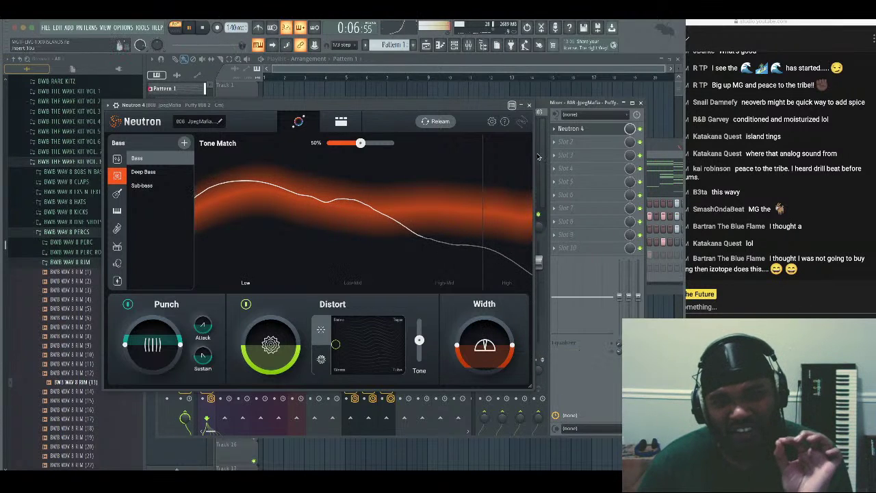
click(529, 105)
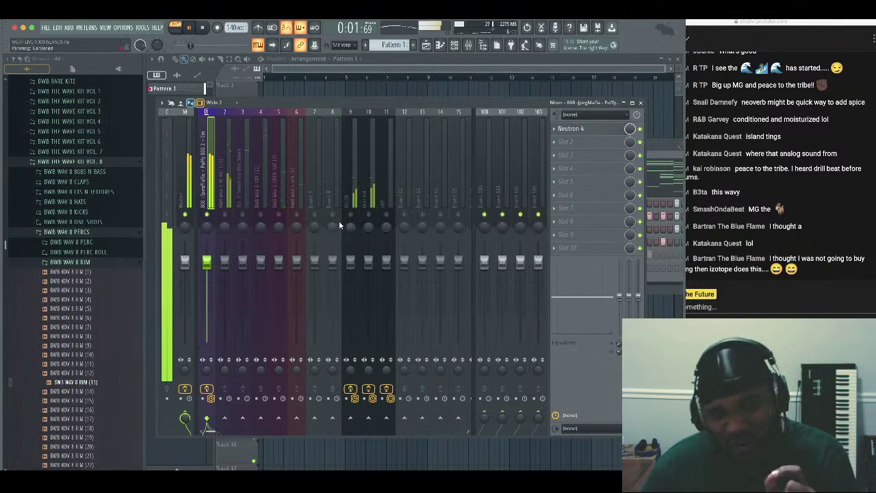
Reopen Neutron on the 808 track and examine the low and middle bands of Compressor 2 in the detailed view
click(570, 128)
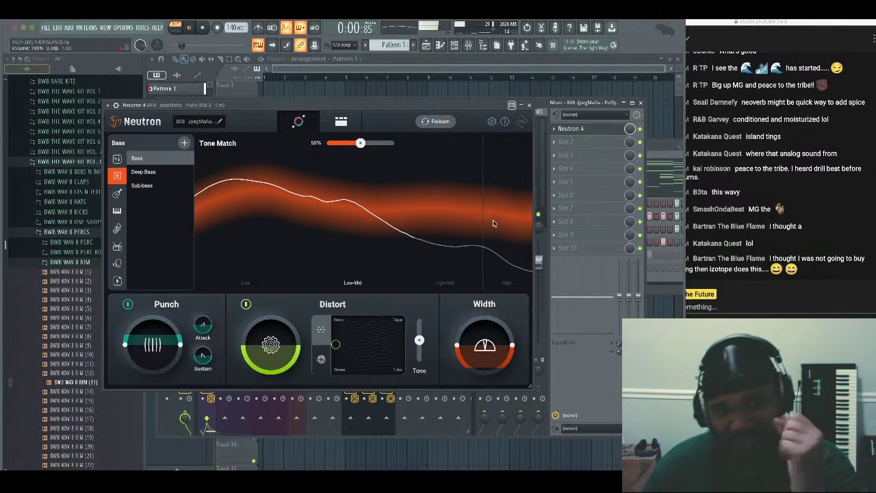
click(342, 122)
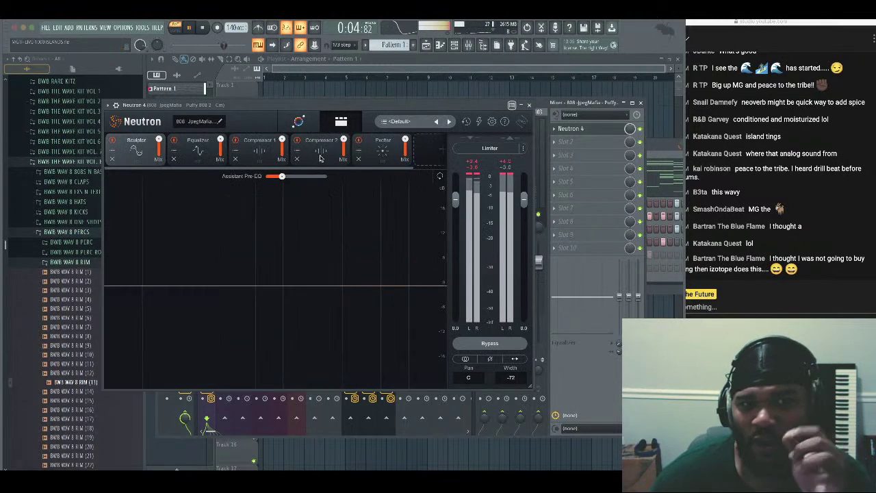
click(320, 157)
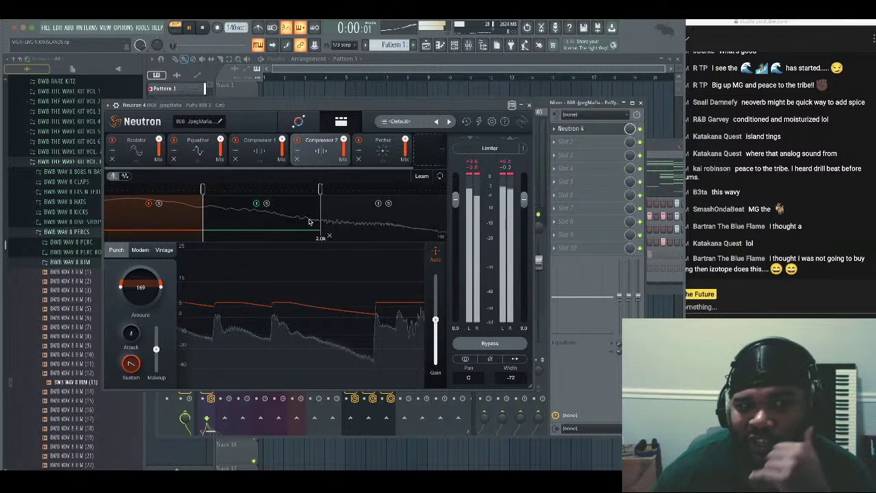
click(265, 227)
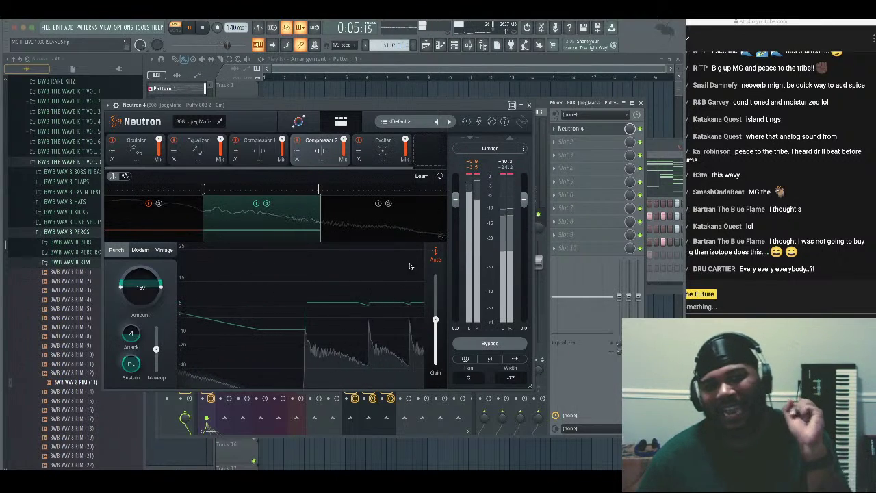
Lower Neutron's input gain on the 808 track to about -13.6 dB while the pattern plays
drag(461, 201, 461, 237)
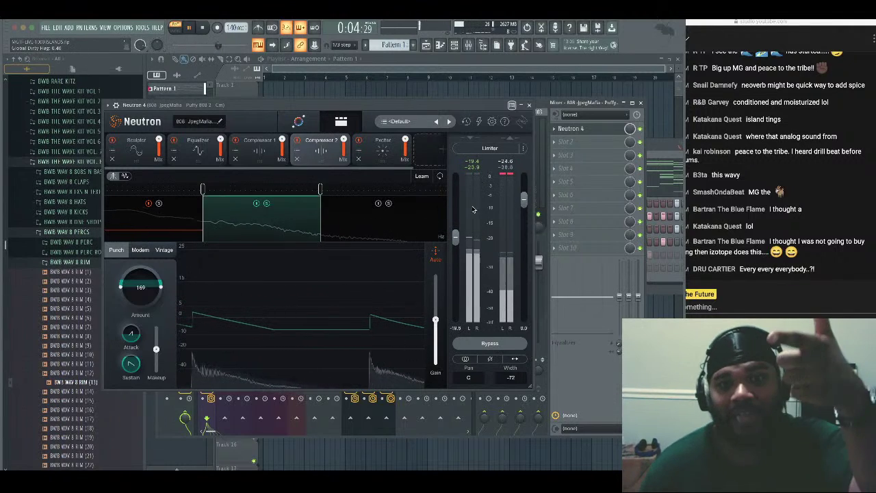
drag(454, 242, 453, 236)
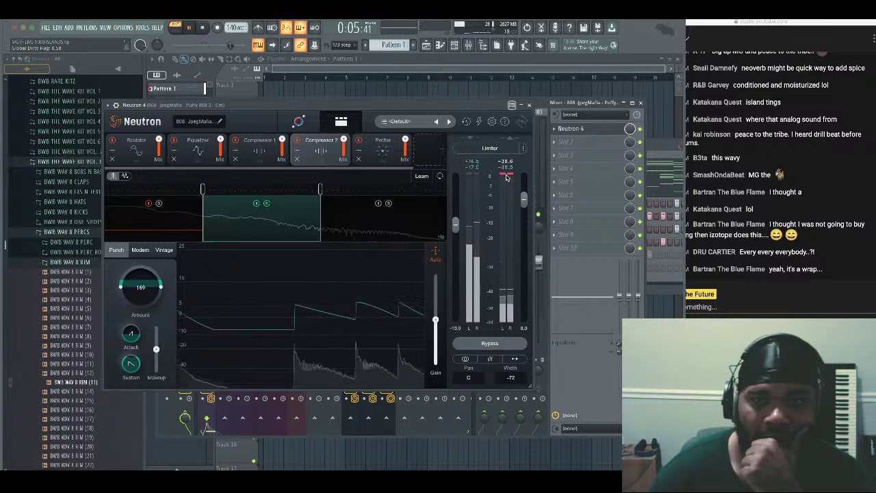
click(529, 105)
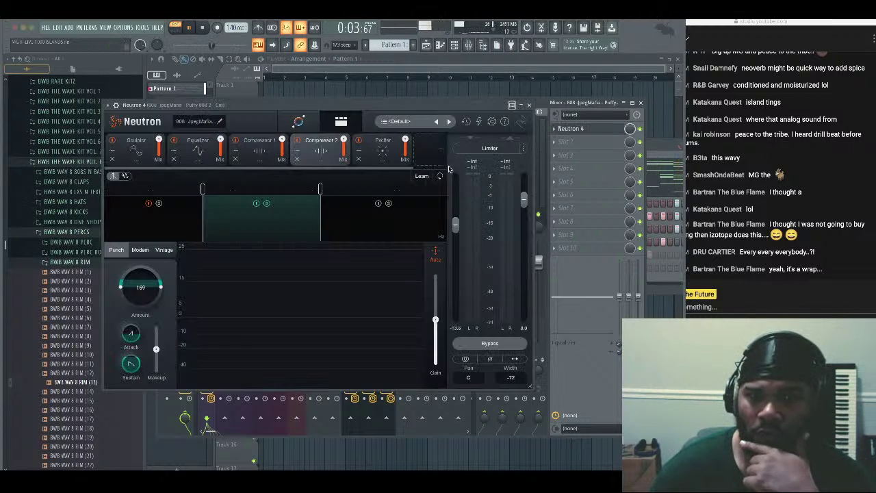
Raise Neutron's output gain to 10 dB on the 808, enable the limiter and lower its ceiling
drag(404, 109, 520, 109)
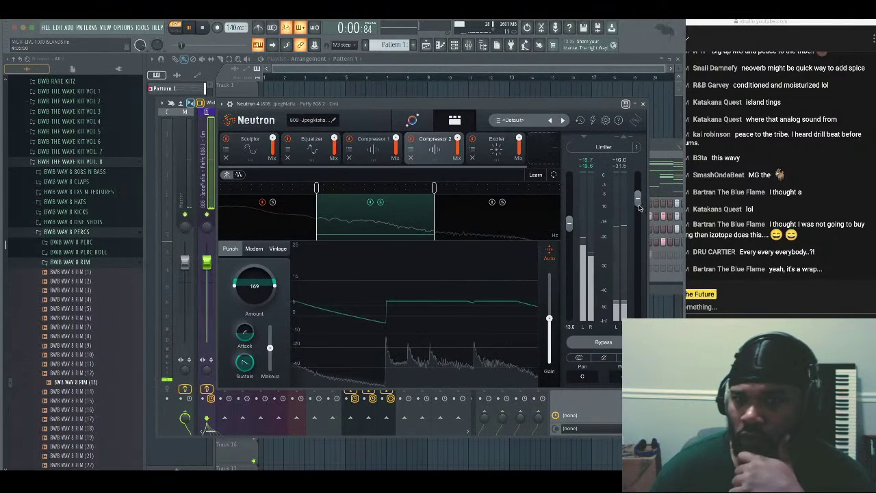
drag(640, 206, 641, 186)
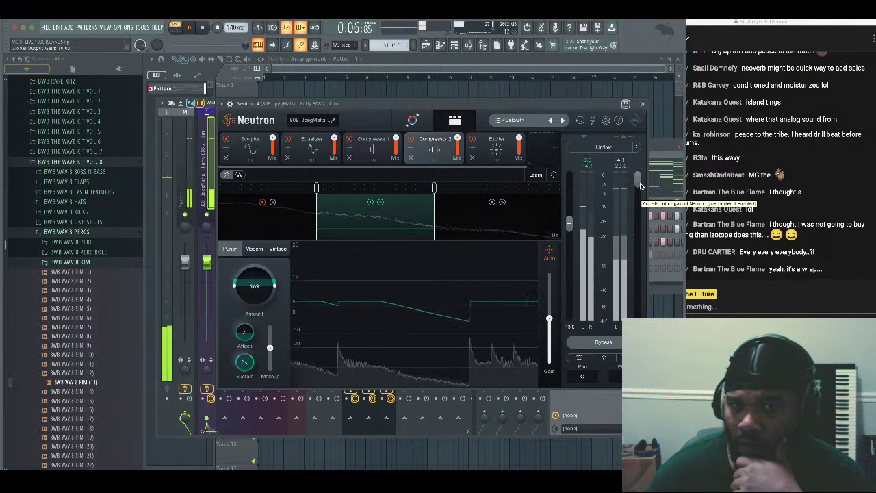
click(603, 149)
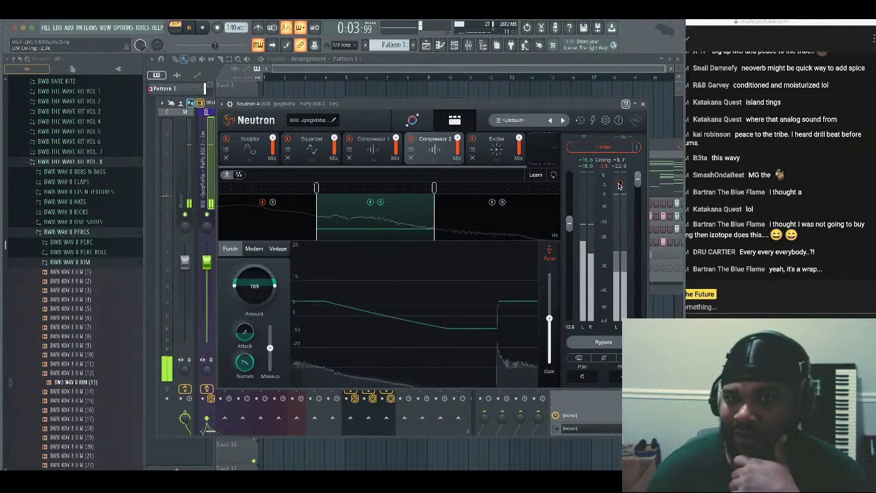
drag(618, 177, 618, 195)
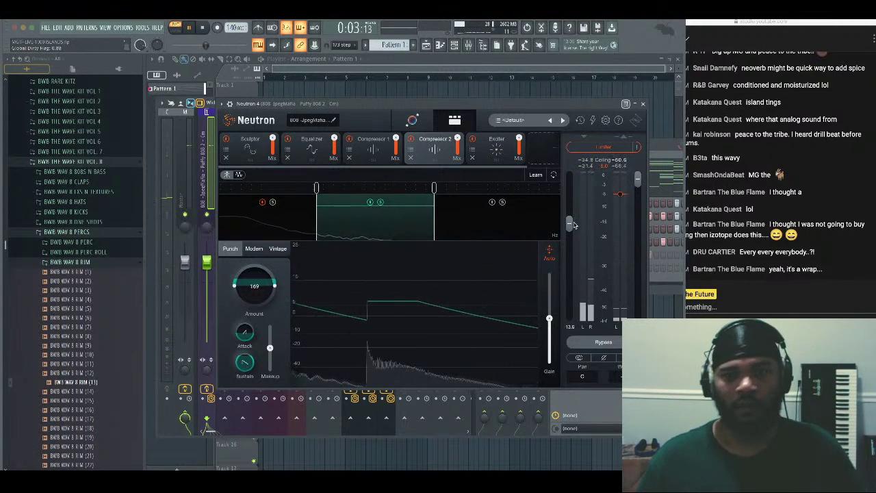
Fine-tune the punch sustain and amount in Neutron's assistant view, setting the amount to about 135, and close the plugin
click(411, 120)
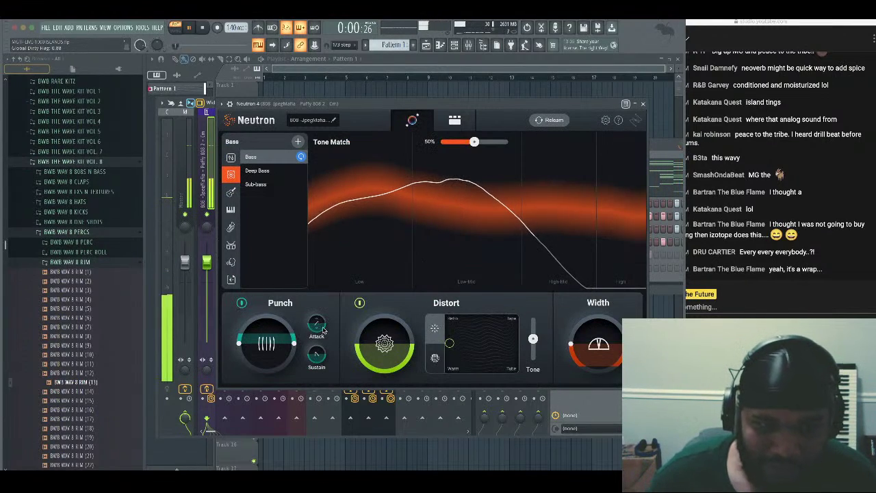
drag(323, 354, 327, 349)
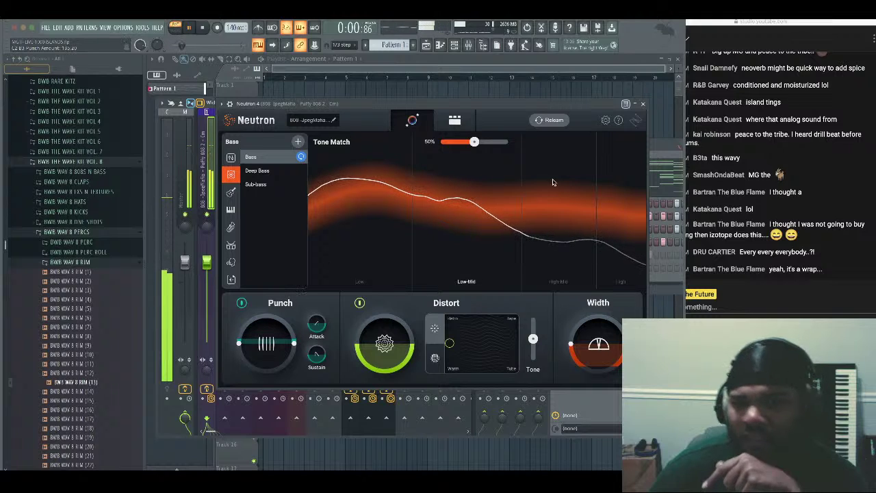
click(642, 103)
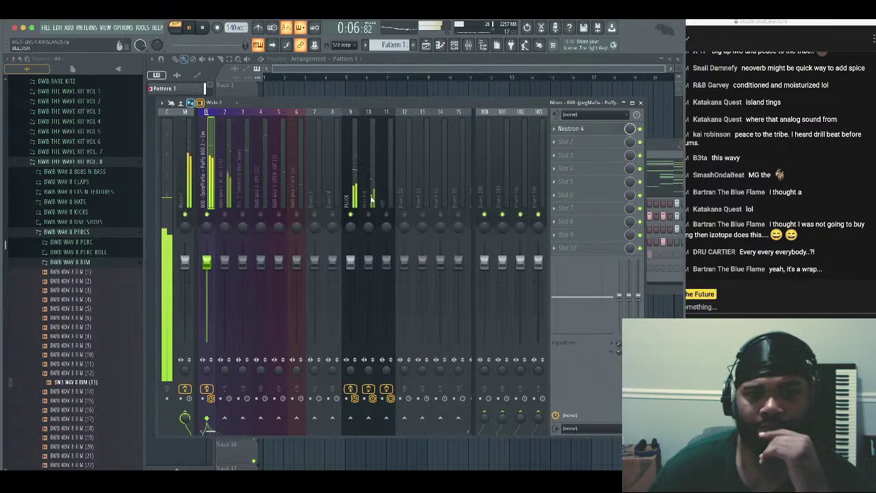
Stop playback, select the PLUCK and BELLISH mixer tracks together and route both only to insert 12
click(369, 215)
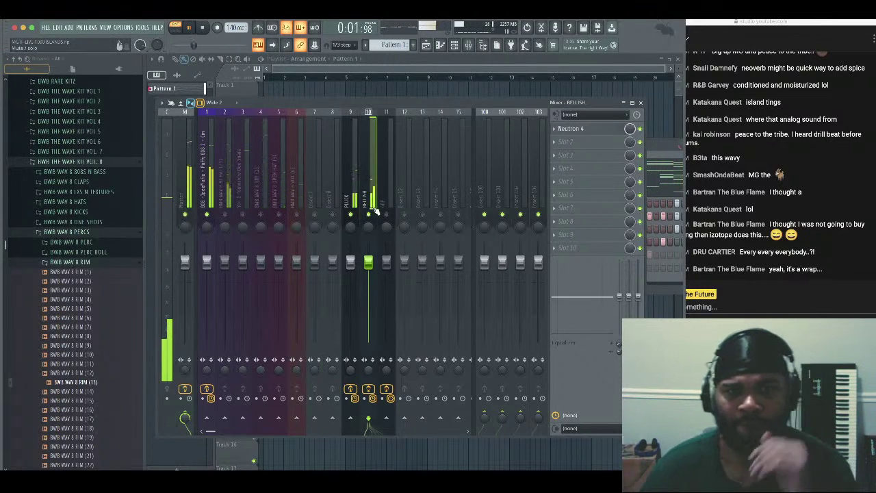
drag(209, 432, 219, 432)
key(space)
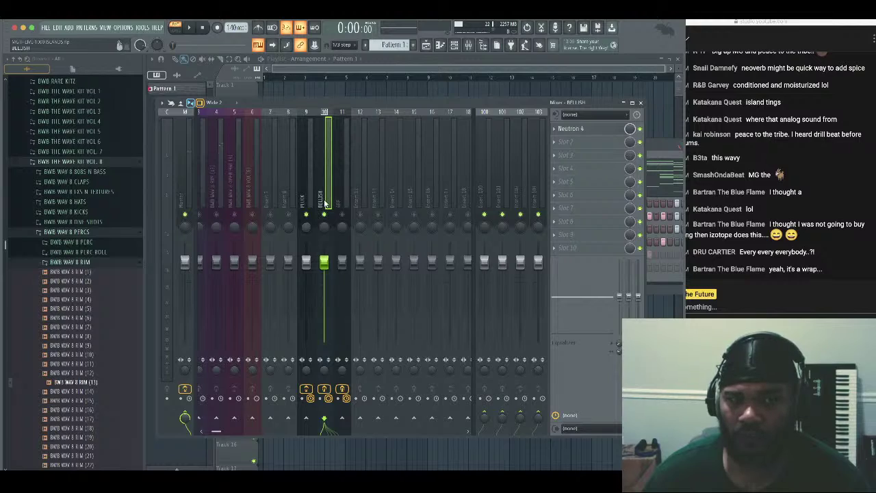
click(306, 202)
click(325, 201)
click(313, 199)
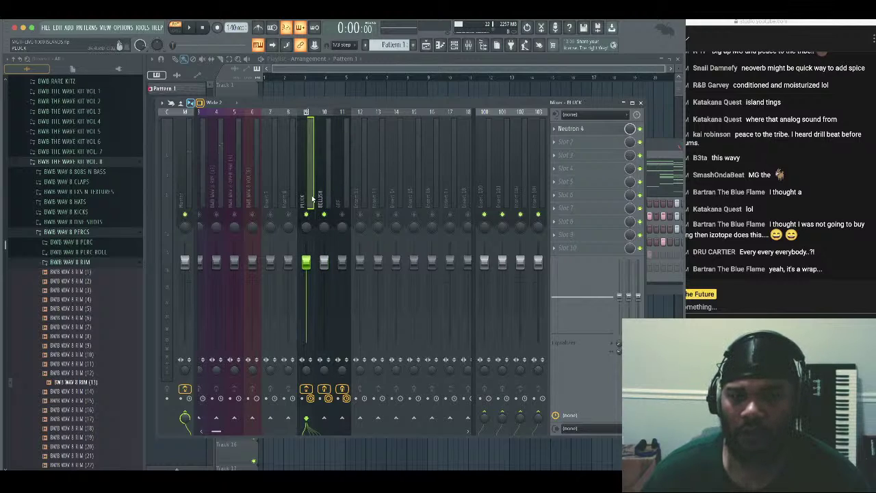
ctrl+click(324, 200)
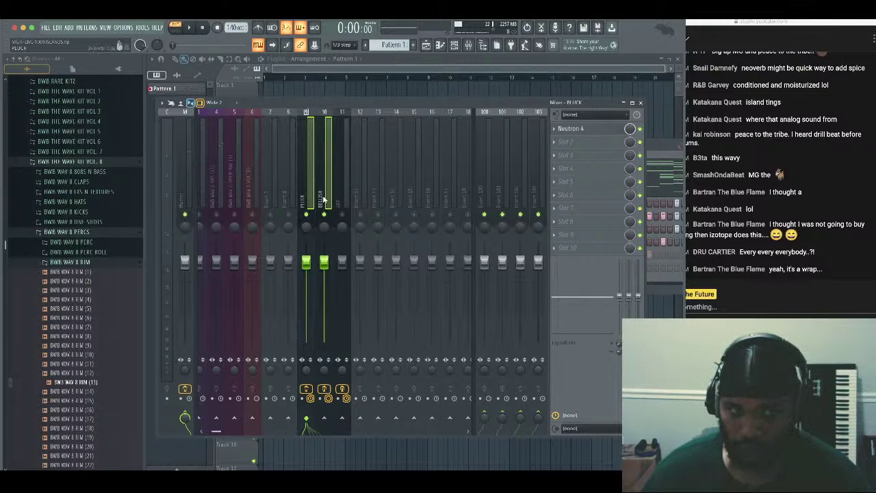
click(359, 415)
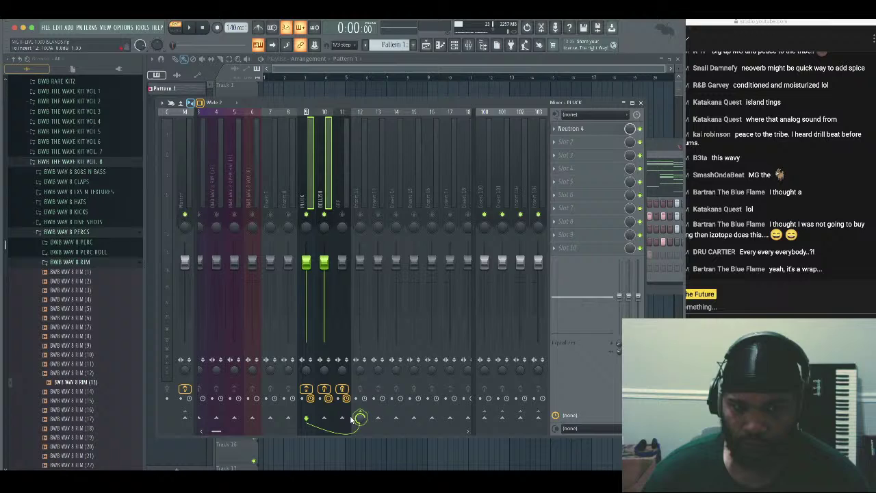
Rename mixer insert 12 to KEYS BUS and color it red
right_click(363, 196)
click(407, 124)
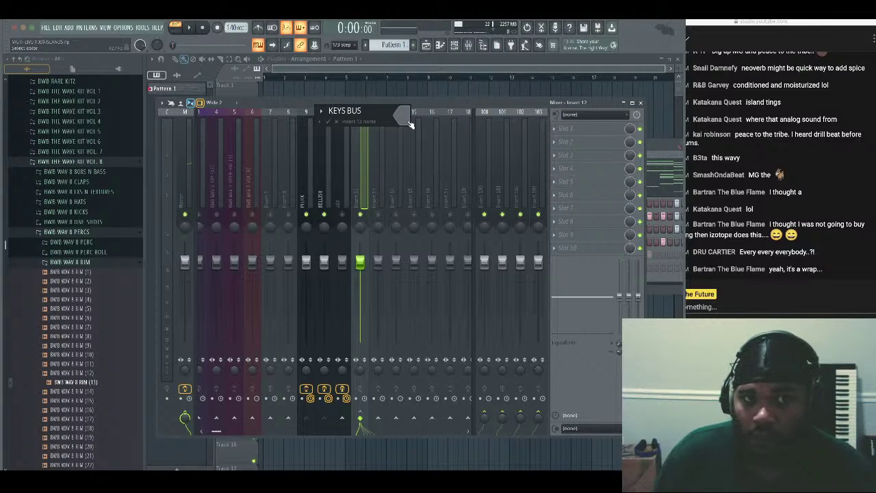
click(408, 123)
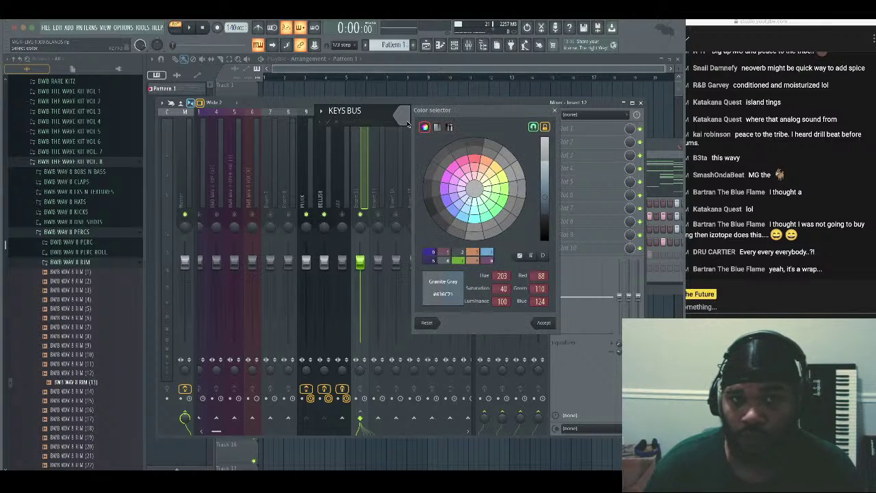
click(477, 161)
click(540, 323)
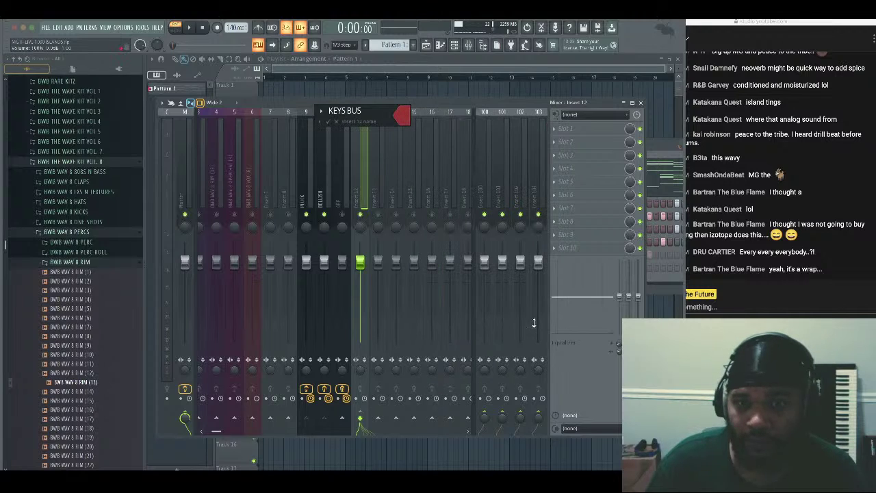
key(Return)
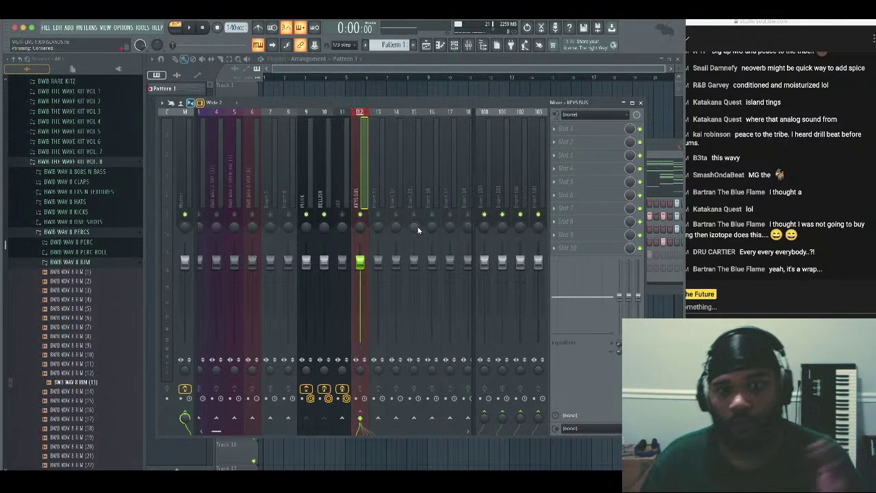
Load Neutron 4 on the KEYS BUS track and run its assistant while the pattern plays
click(554, 129)
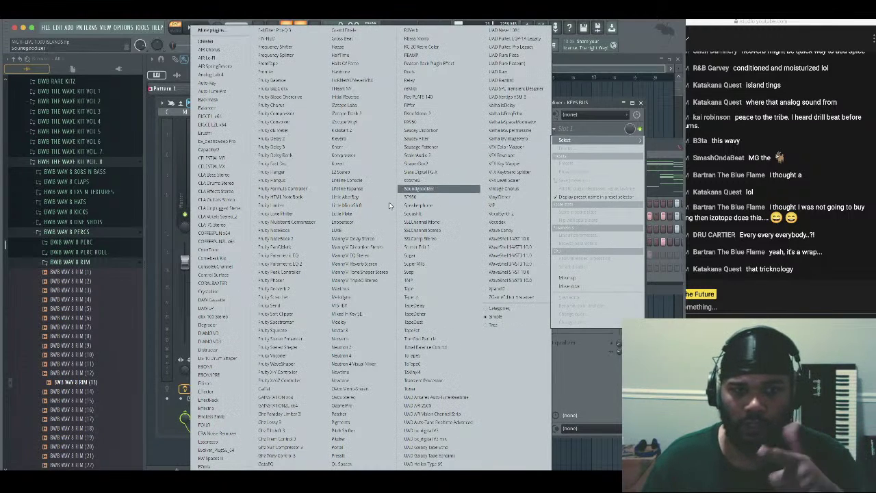
click(341, 356)
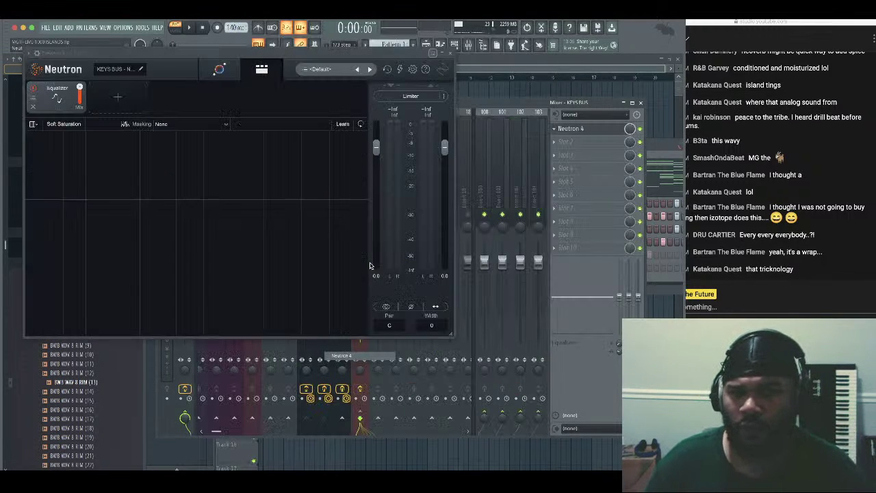
drag(191, 56, 309, 121)
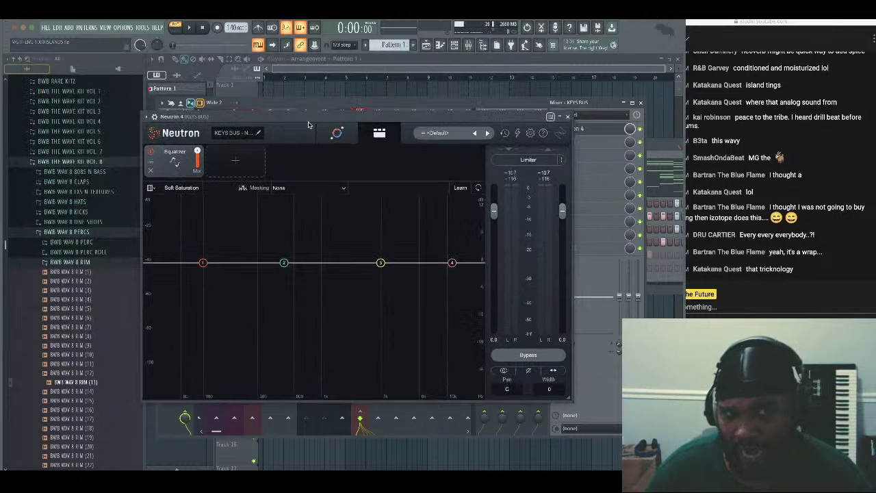
key(space)
click(336, 135)
click(761, 268)
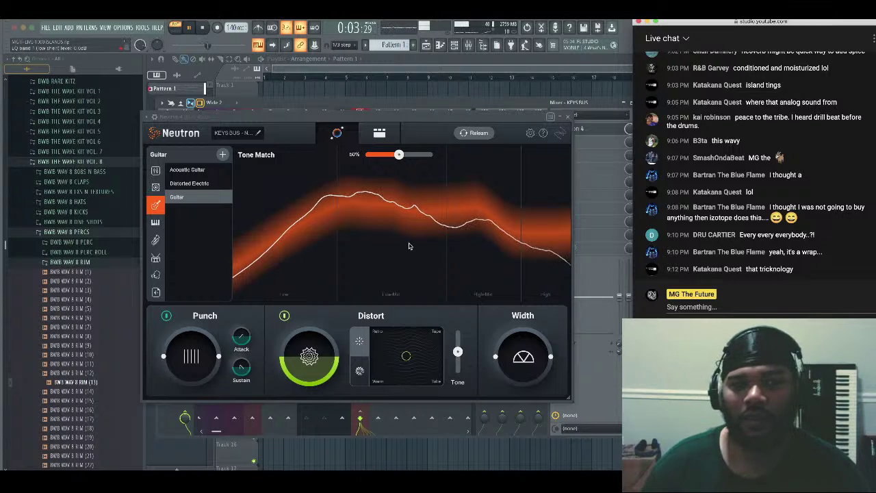
Show the KEYS BUS equalizer in Neutron's detailed view and set its masking comparison to the 808 track
click(379, 132)
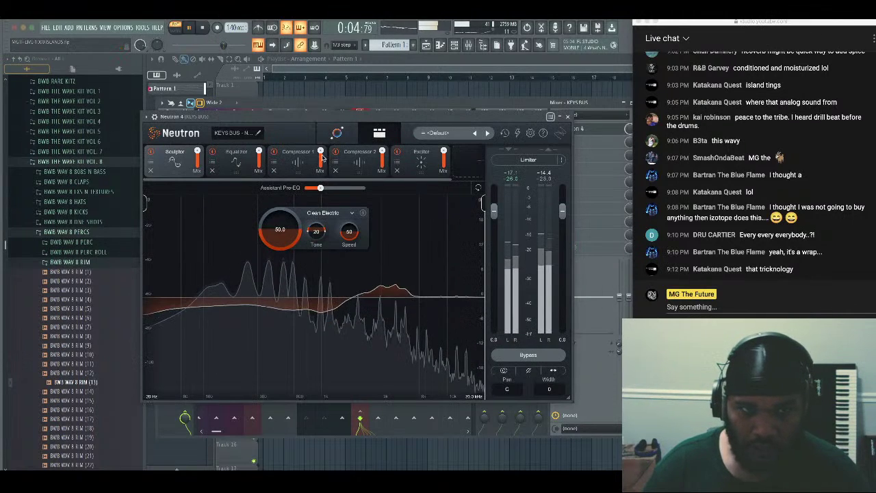
click(241, 170)
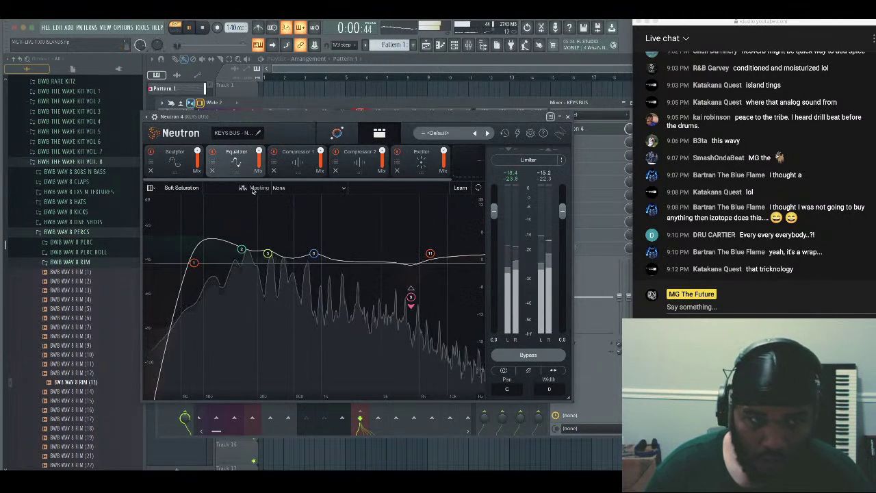
click(252, 189)
click(317, 215)
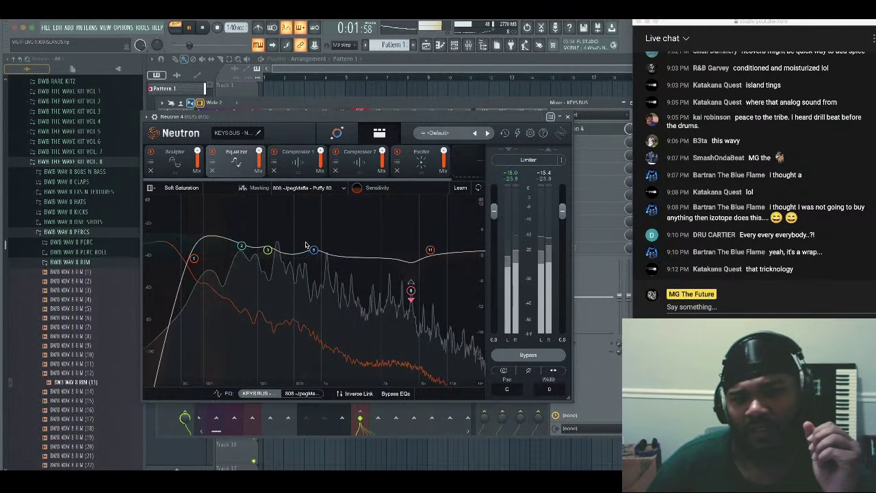
Cut the KEYS BUS EQ to about -1.4 dB at 240 Hz, -2.2 dB at 369 Hz and -2.5 dB at 840 Hz, and close Neutron
drag(312, 249, 313, 279)
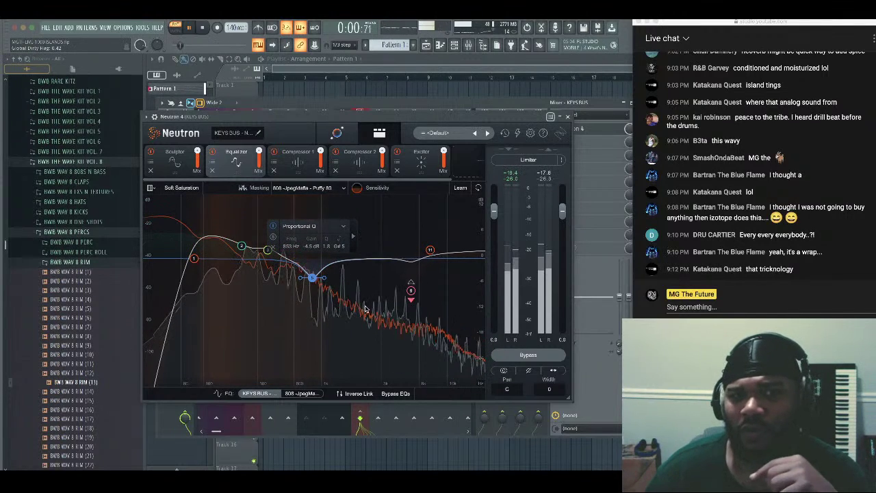
drag(242, 247, 226, 275)
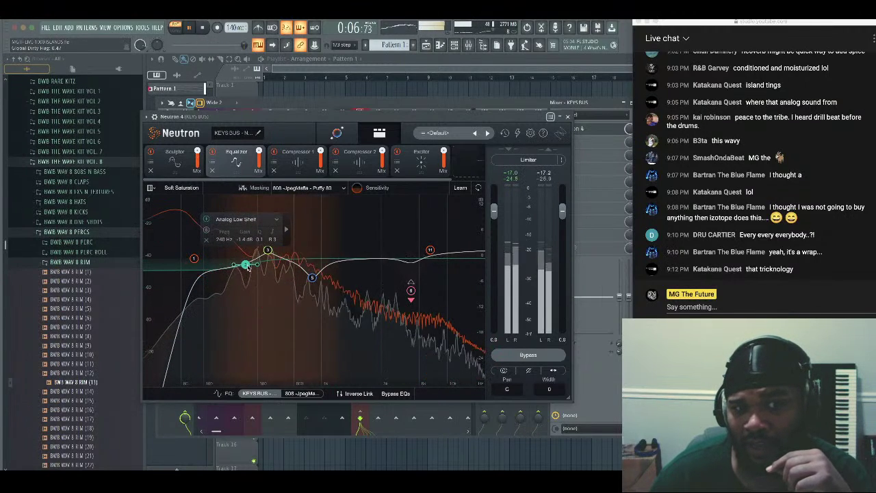
drag(274, 255, 271, 268)
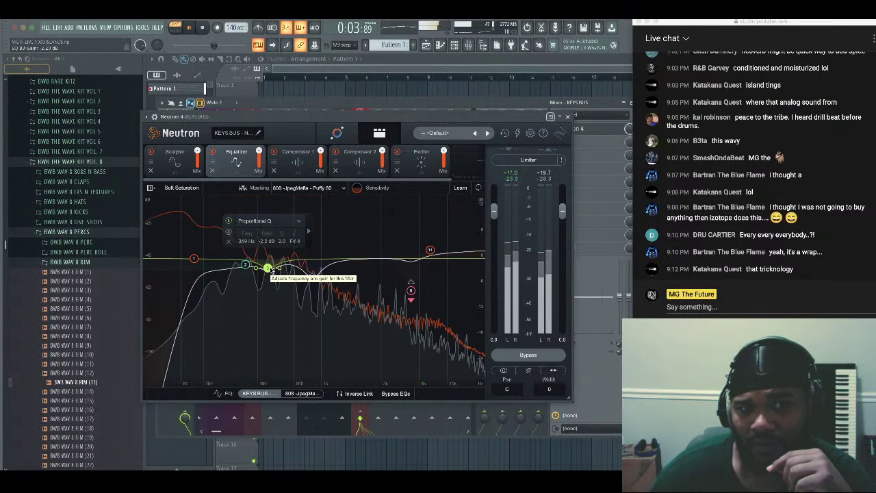
drag(312, 277, 312, 269)
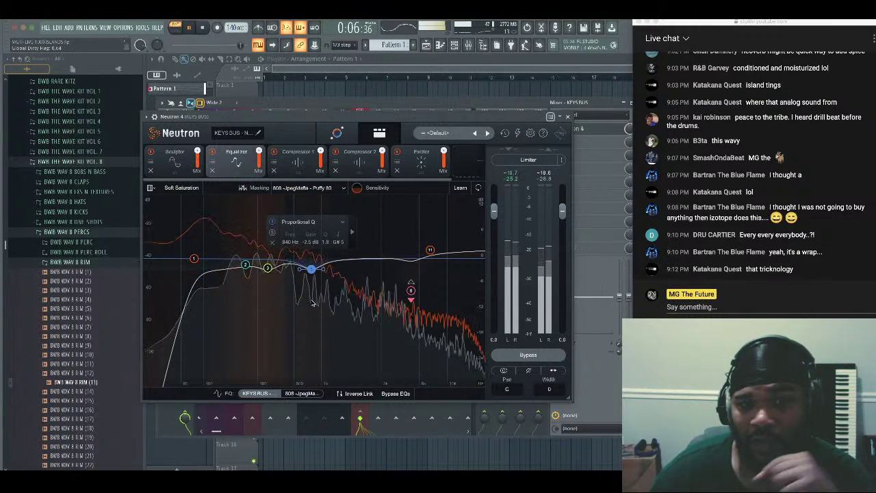
click(568, 117)
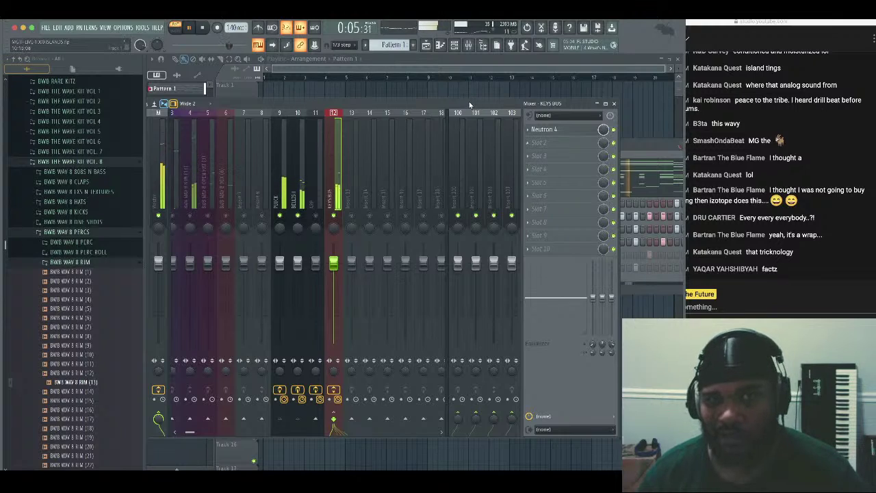
Load Neutron 4 on the BWB WAV 8 HI HAT (21) mixer track and run its assistant
drag(470, 104, 551, 108)
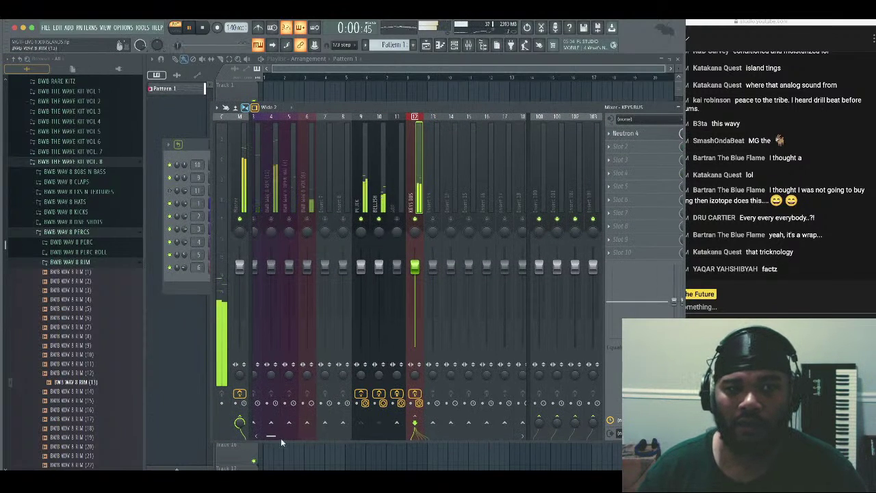
drag(271, 436, 254, 438)
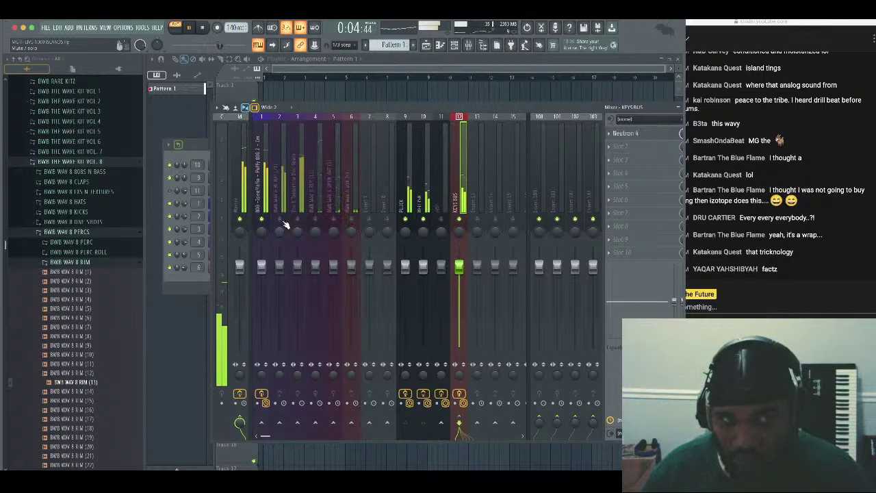
click(283, 218)
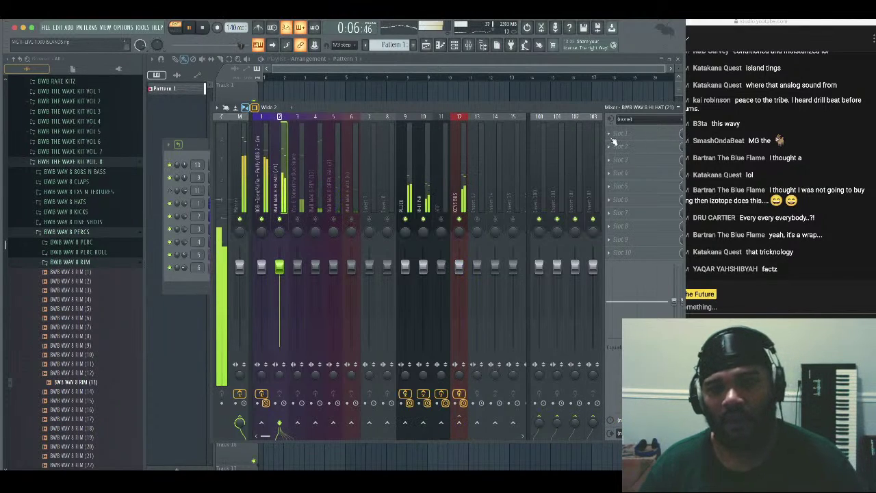
click(613, 140)
mouse_move(618, 144)
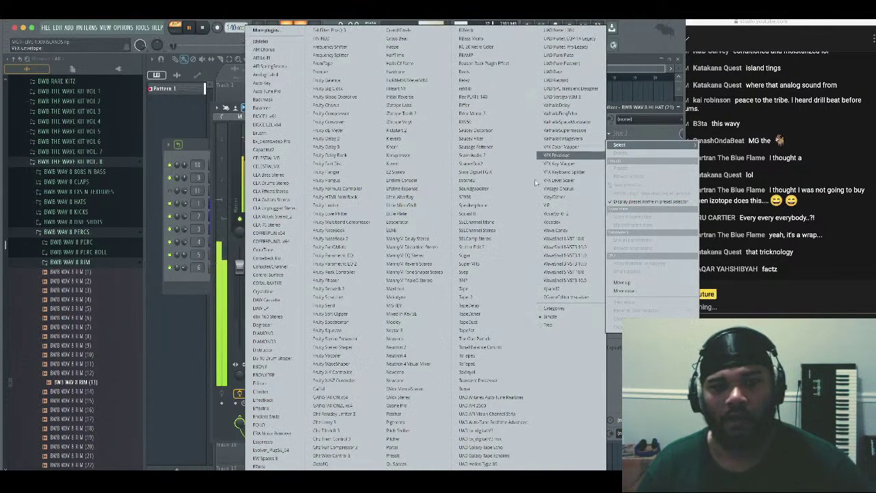
click(426, 355)
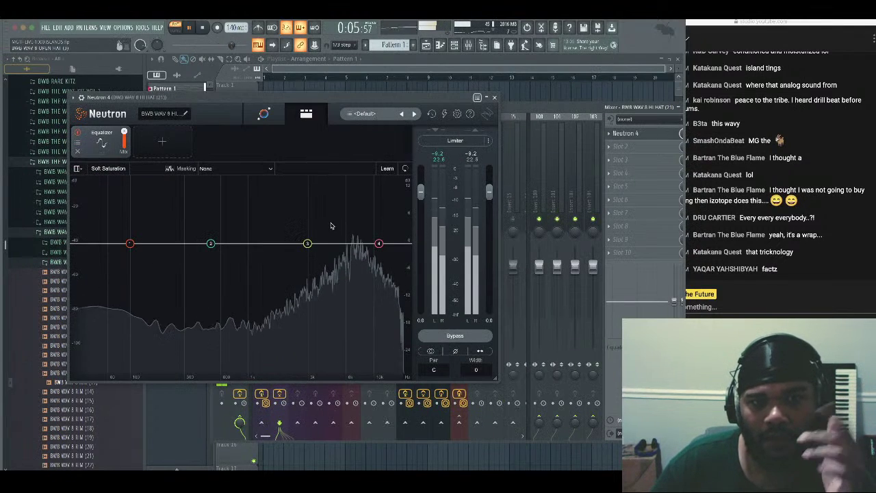
click(264, 115)
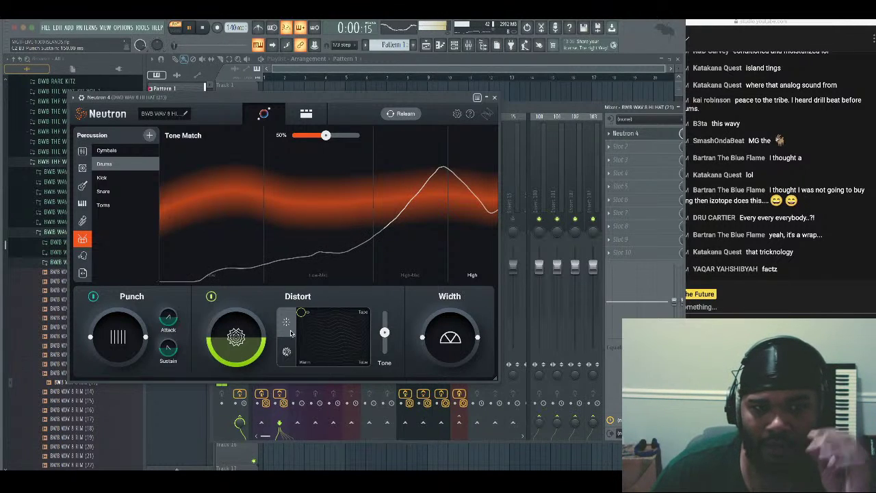
Shape the hi-hat's distortion in the assistant view with a tone of 58, a near-central harmonic blend and the amount at about half
drag(385, 331, 384, 312)
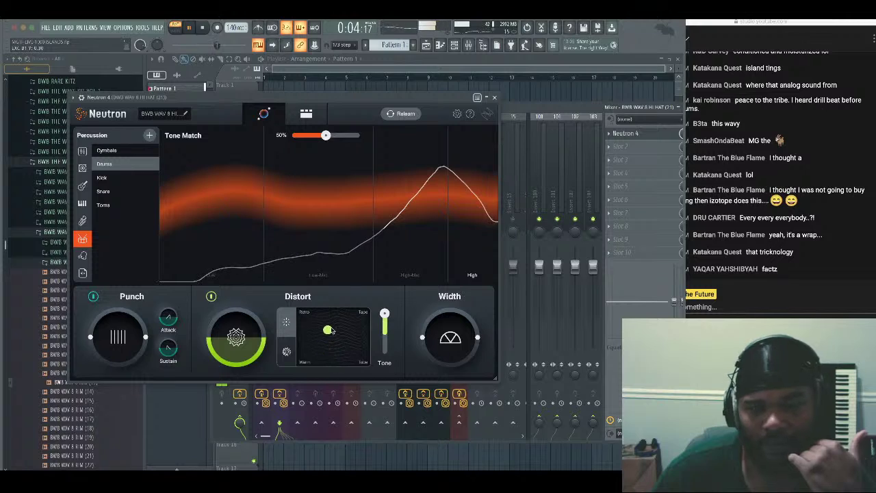
drag(261, 345, 266, 263)
drag(341, 338, 340, 335)
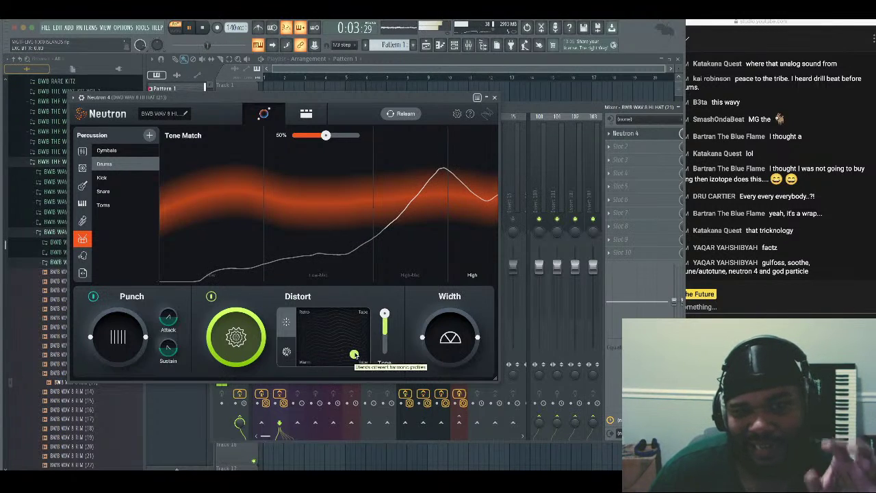
drag(355, 356, 351, 315)
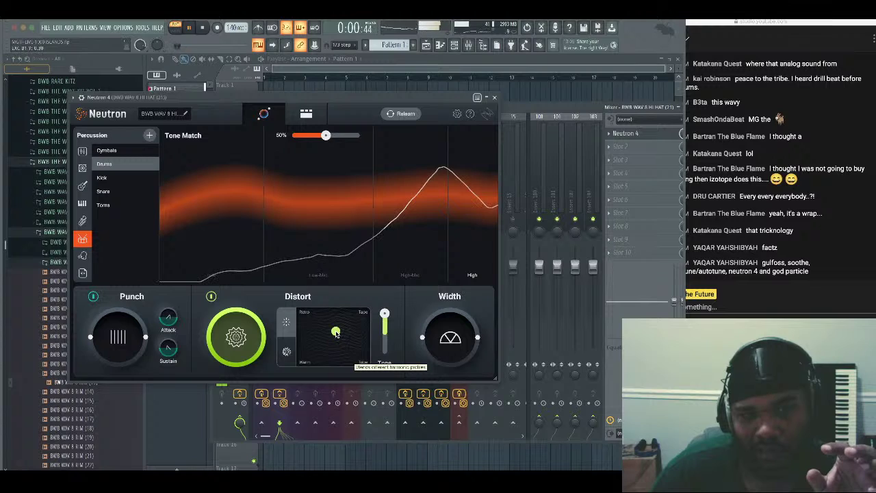
drag(385, 314, 387, 325)
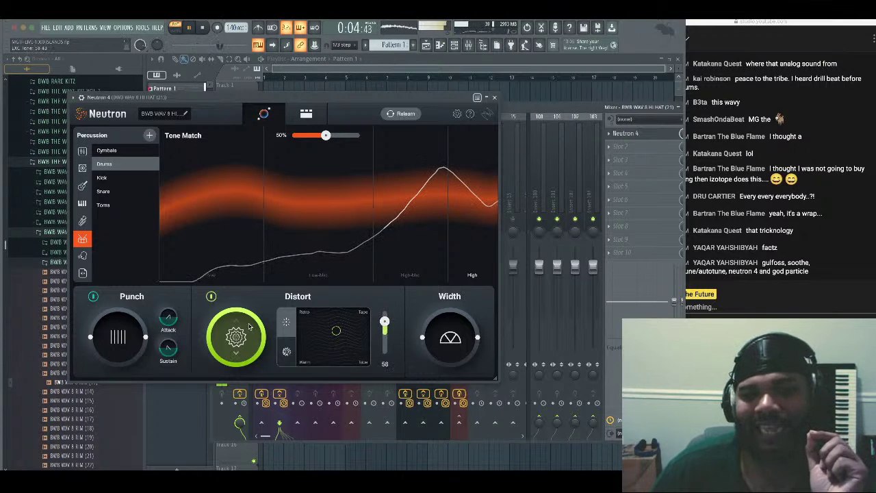
drag(249, 327, 264, 378)
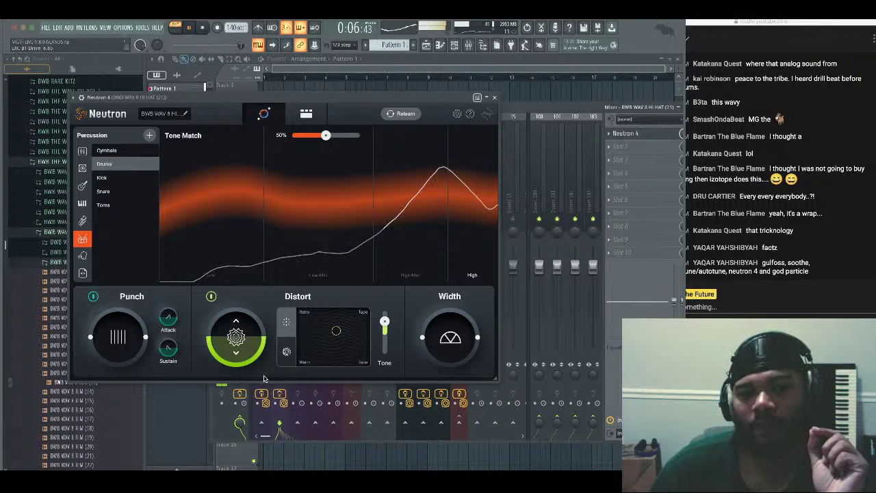
Enable Neutron's limiter on the hi-hat in the detailed view, lower its ceiling to about -14.9 dB and close the plugin
click(306, 113)
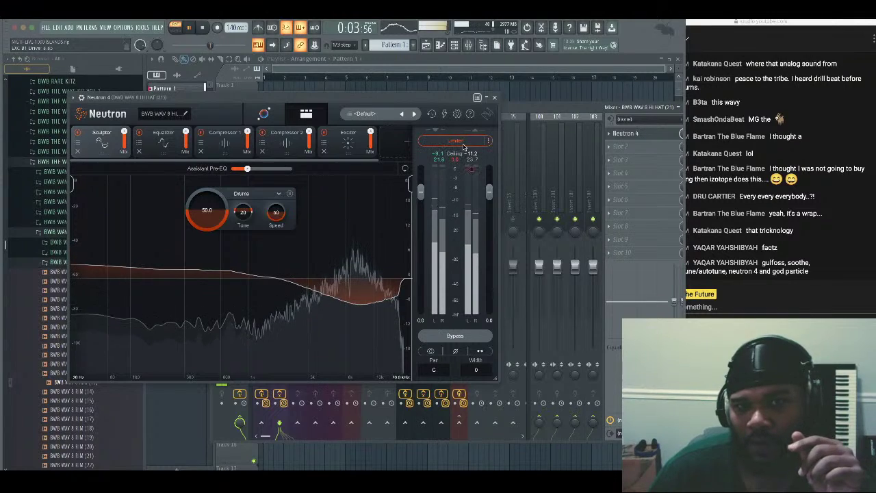
drag(471, 219, 471, 216)
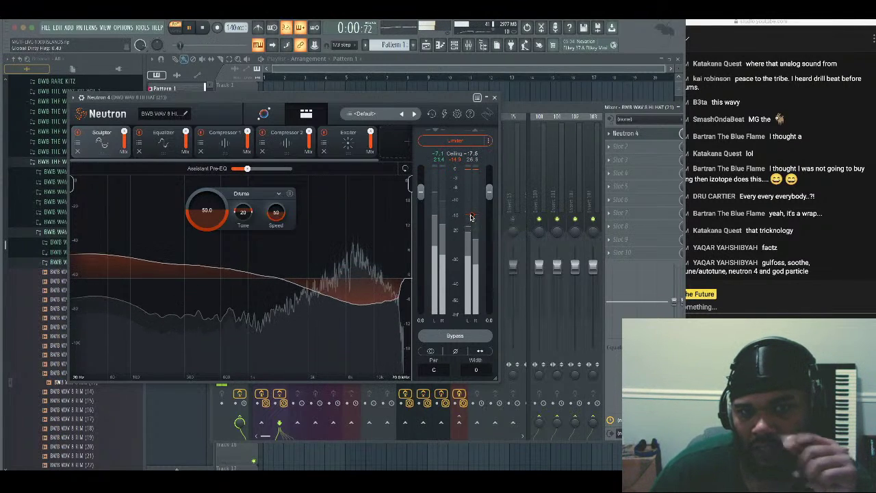
click(494, 98)
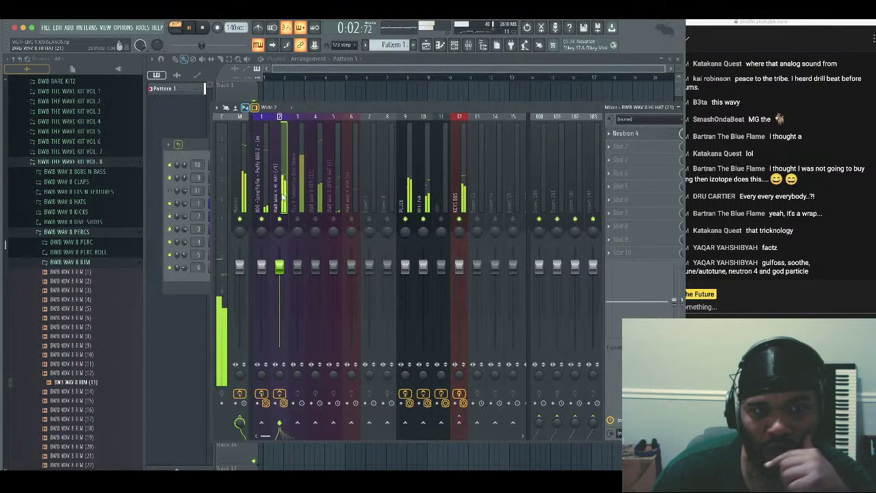
Load Neutron 4 on the You & Tomorrow Duo Snare mixer track and run its assistant
click(268, 204)
click(283, 202)
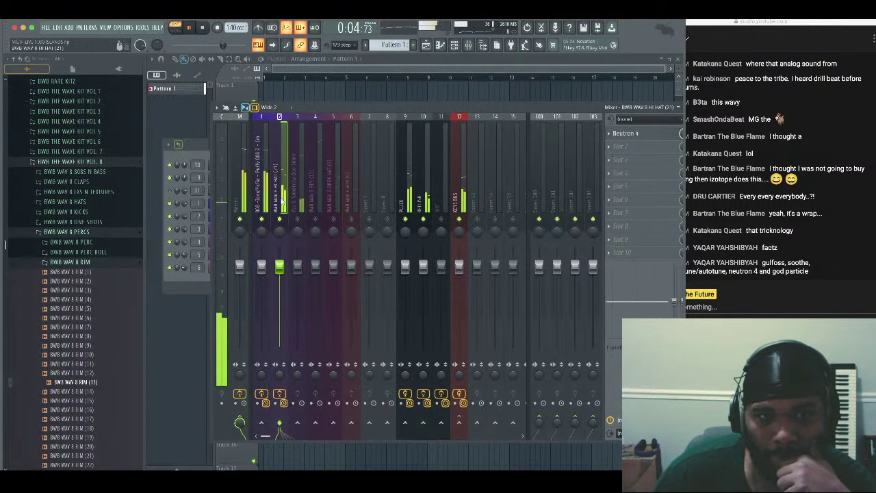
click(298, 207)
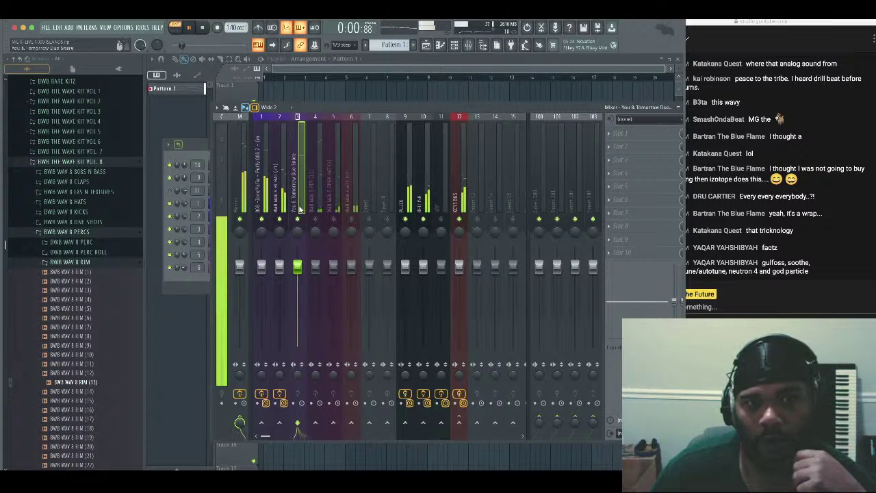
click(614, 134)
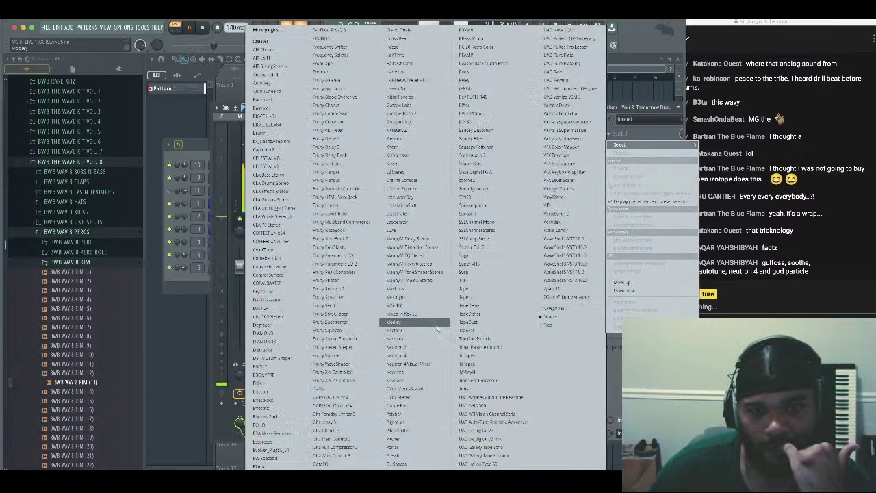
click(425, 355)
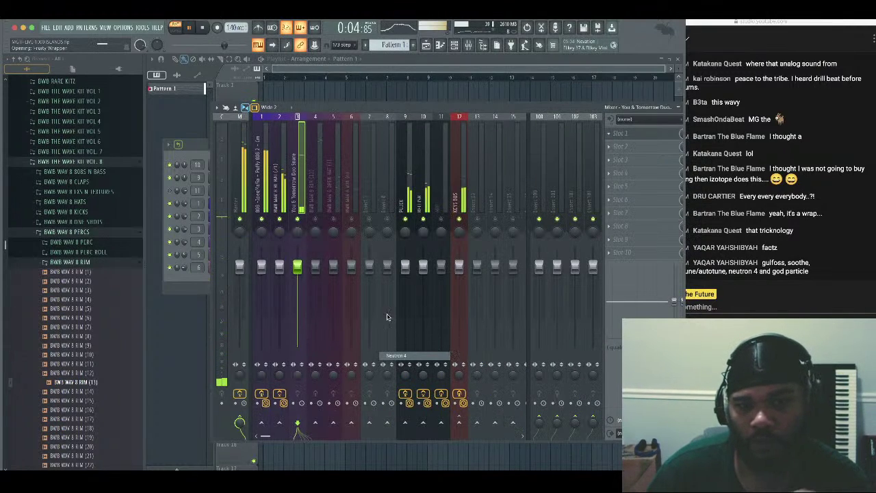
click(197, 47)
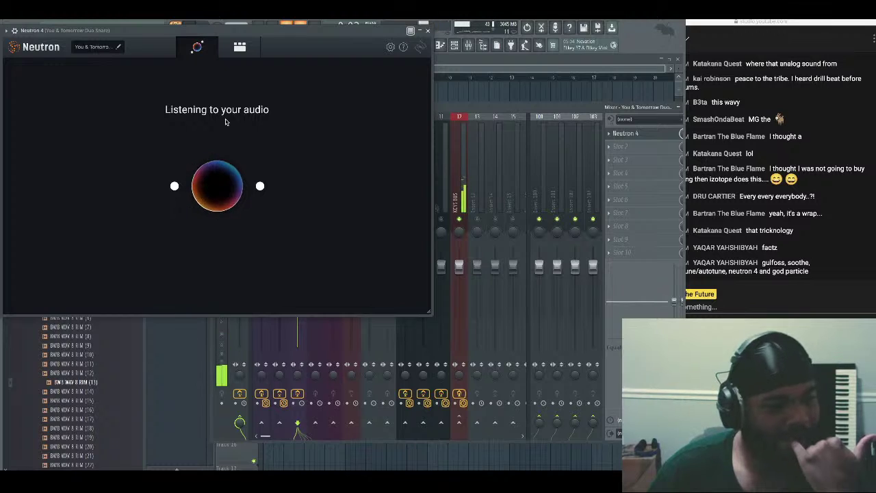
click(770, 215)
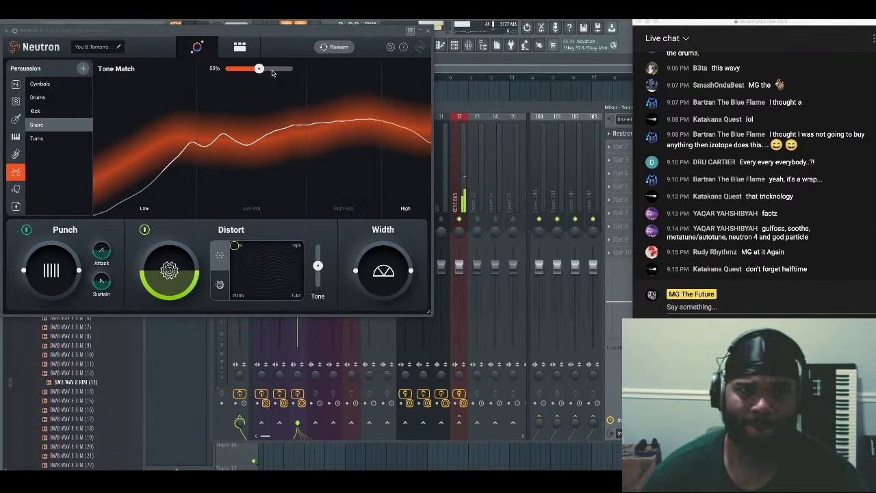
Try the snare's Tone Match between 50% and 100%, and leave it at about 63%
drag(272, 72, 290, 71)
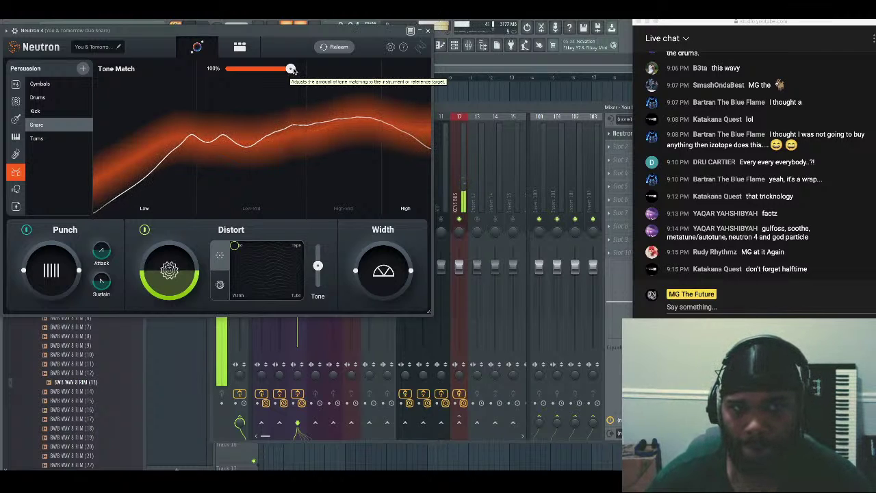
drag(290, 69, 260, 73)
drag(269, 31, 315, 95)
drag(308, 133, 317, 135)
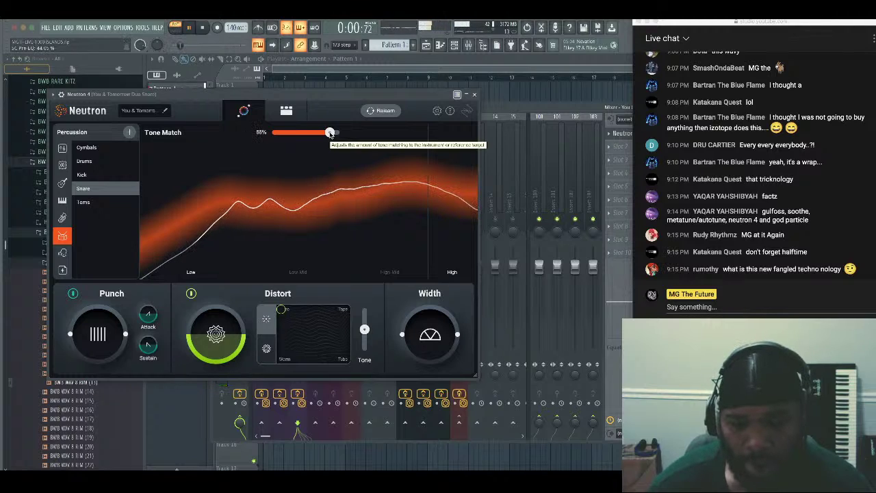
drag(330, 134, 318, 136)
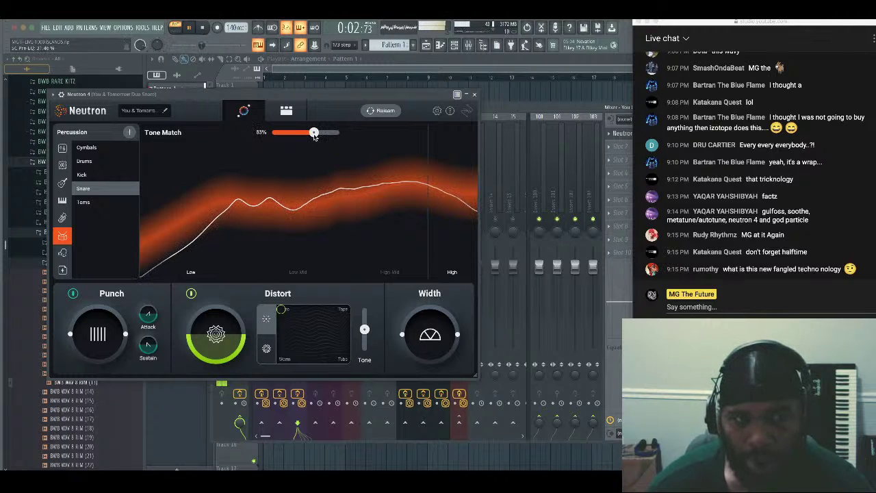
Raise the snare's Punch amount slightly and audition long and short Sustain settings, ending on a short one
drag(113, 335, 156, 310)
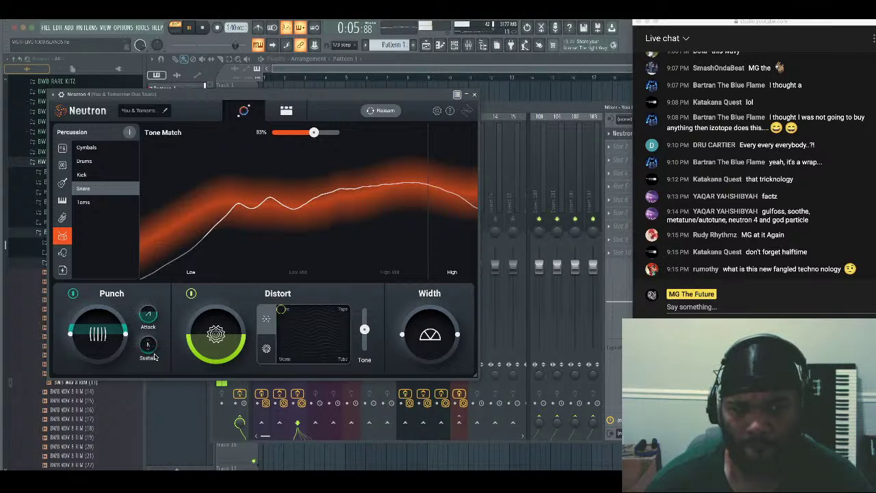
click(203, 28)
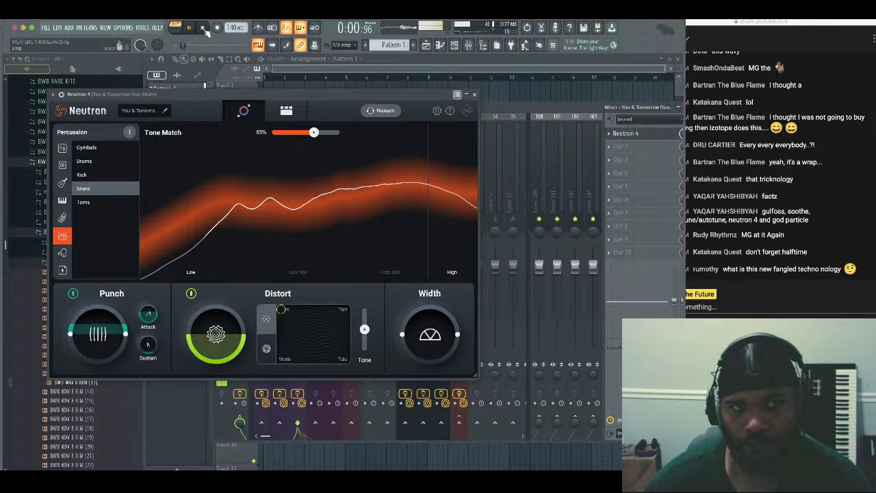
drag(156, 347, 176, 280)
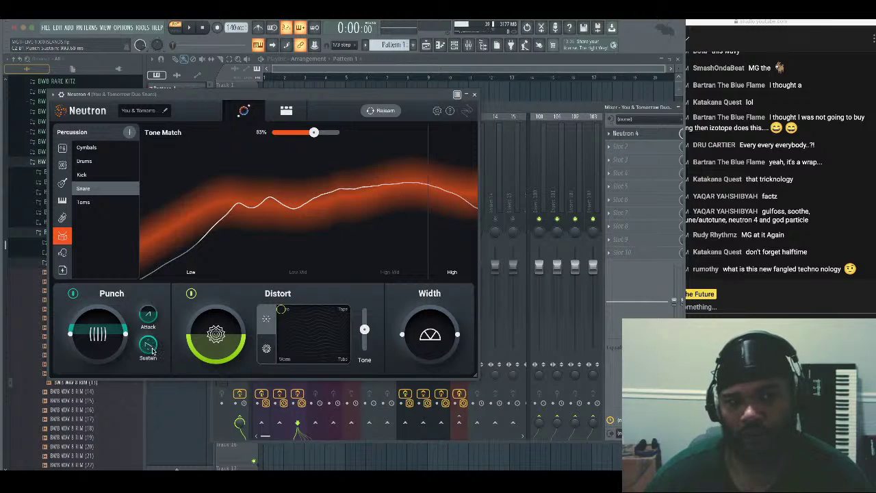
key(space)
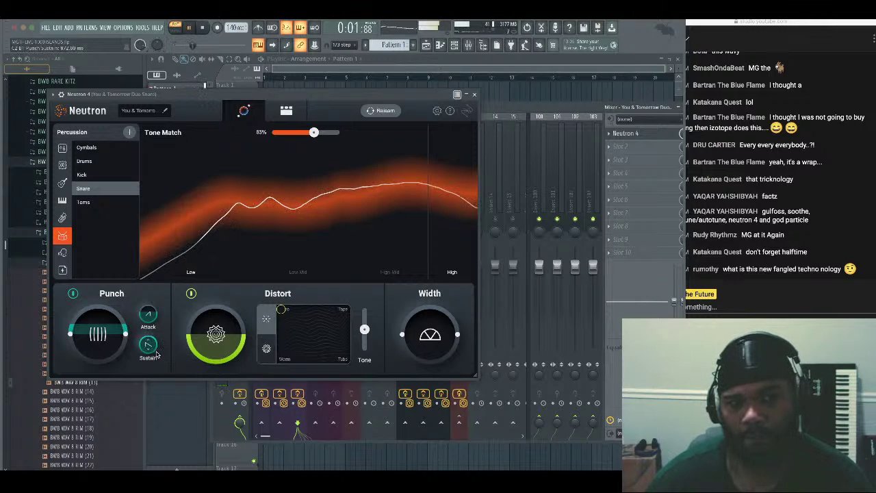
drag(156, 351, 156, 368)
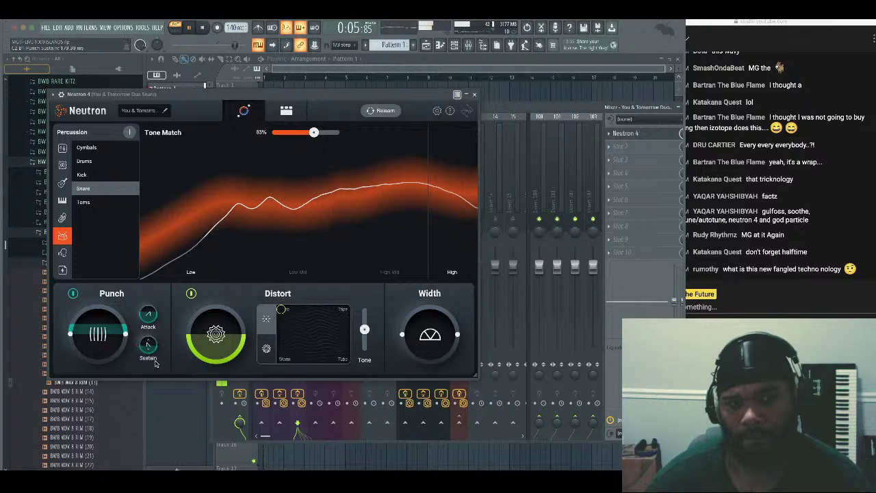
key(space)
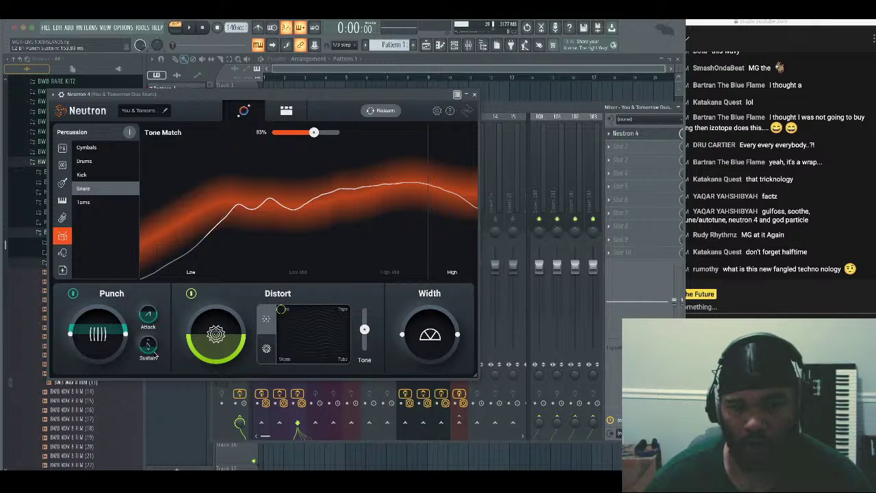
drag(155, 354, 153, 353)
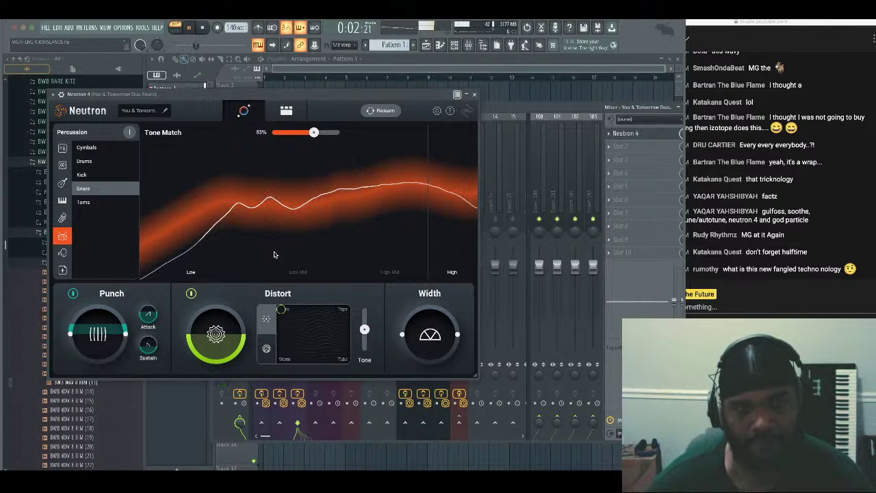
Reduce the snare's Tone Match to 39%, enable the limiter with its ceiling at about -8.8 dB, and close Neutron
drag(313, 137, 299, 139)
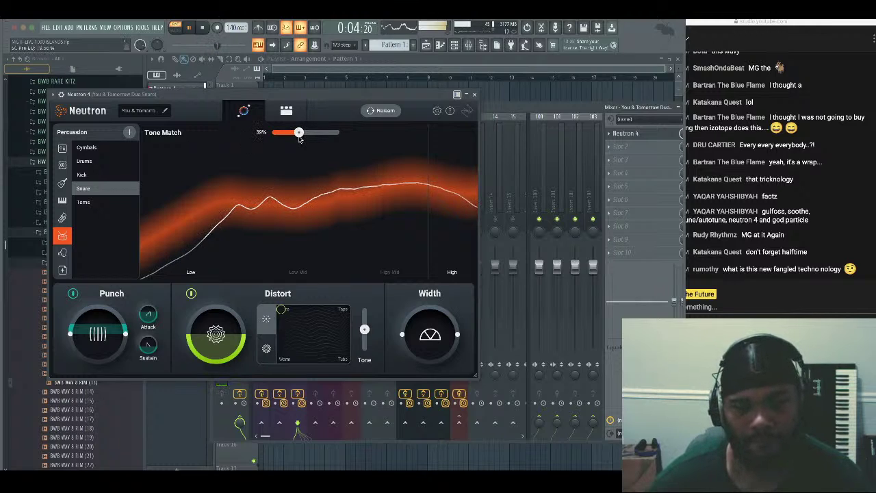
click(475, 96)
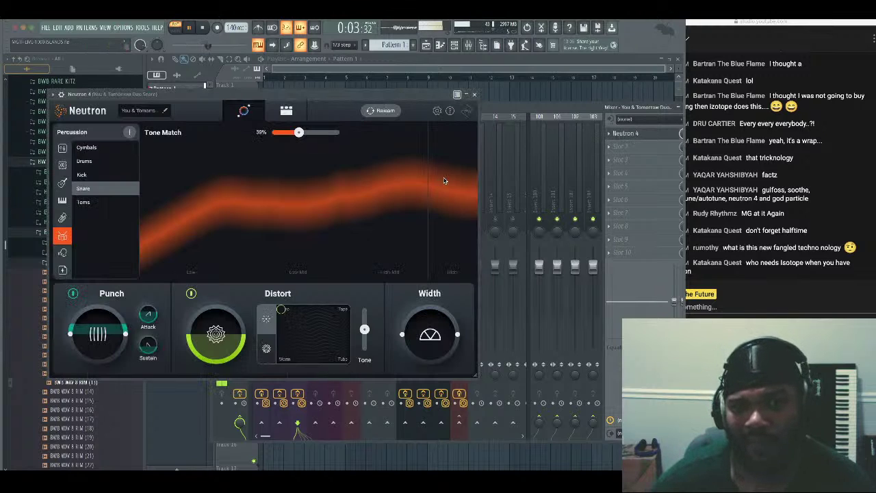
click(286, 111)
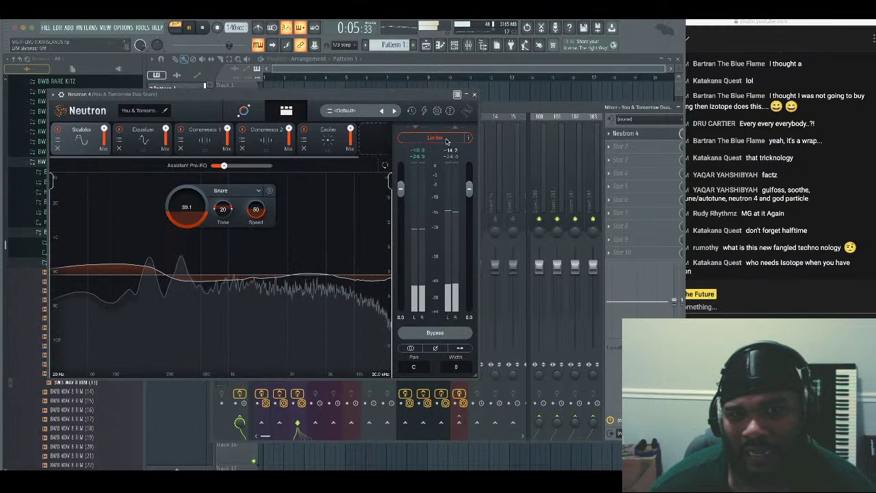
drag(452, 177, 452, 193)
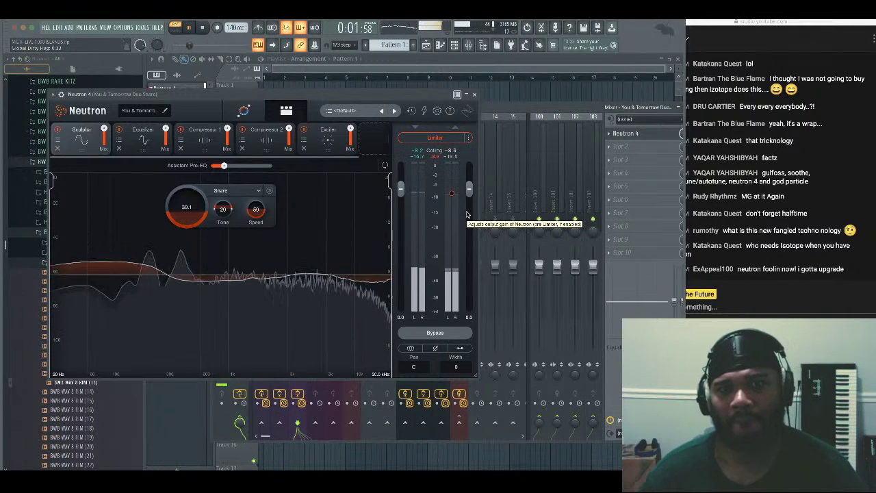
click(473, 94)
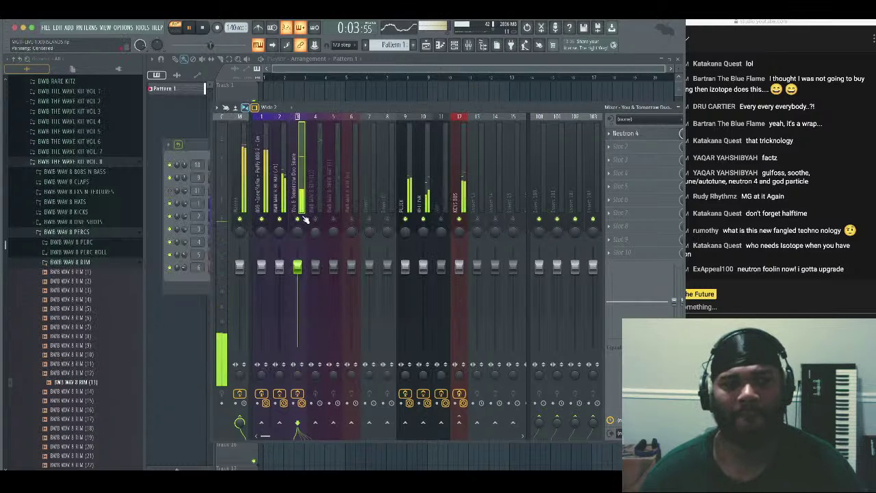
Lower the BWB WAV 8 RIM (13) track to about -6.7 dB and the open hat track to about -3 dB
click(317, 205)
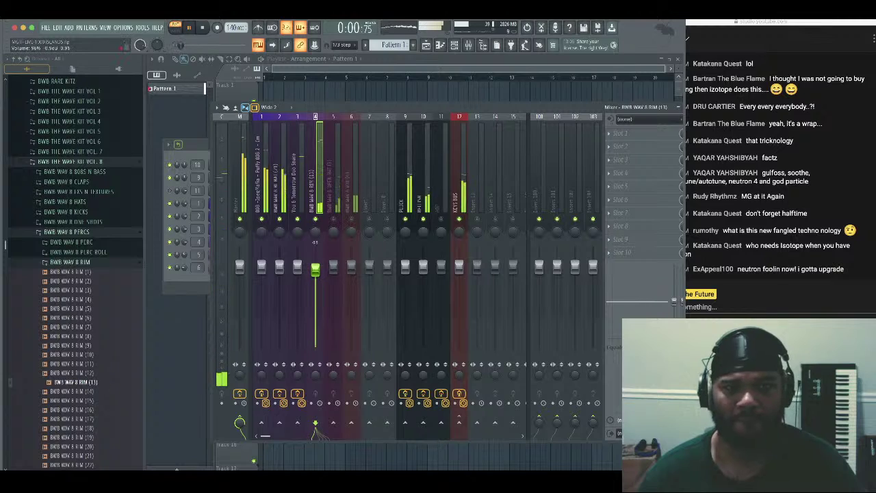
drag(314, 265, 315, 289)
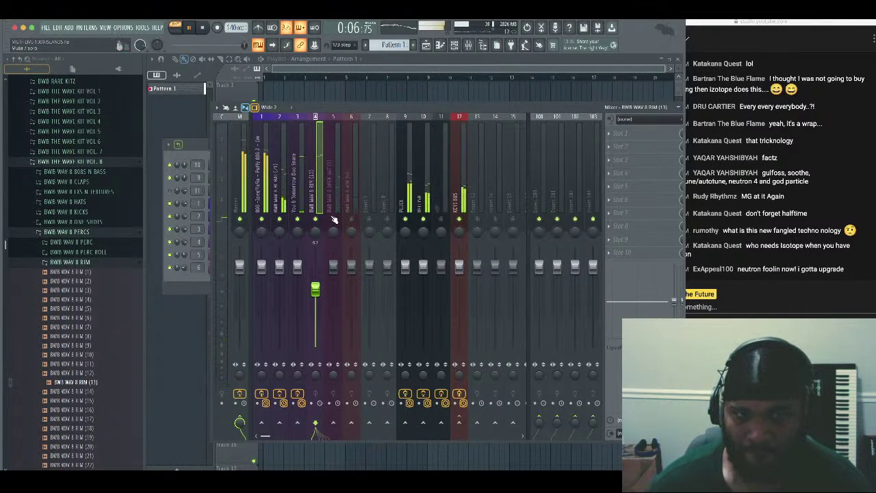
drag(333, 266, 334, 277)
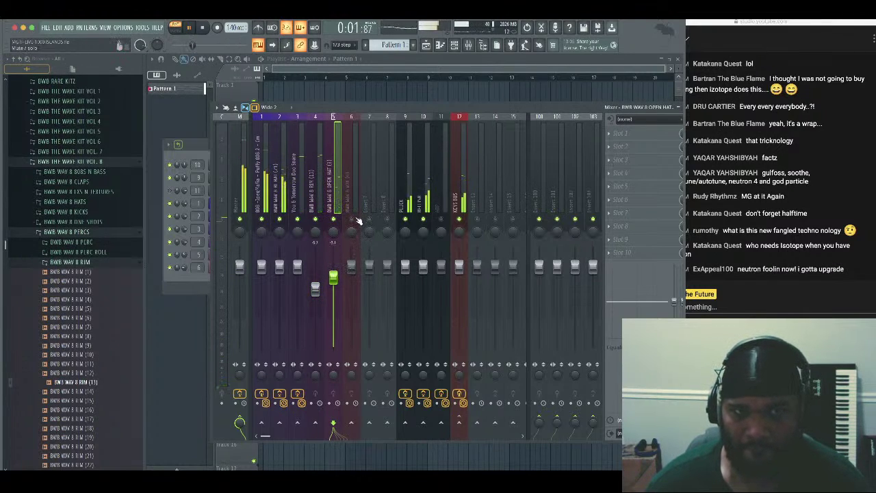
Pan the BWB WAV 8 VOX (6) track slightly left, lower it to about -6.6 dB and stop playback
drag(351, 231, 351, 231)
drag(351, 265, 351, 298)
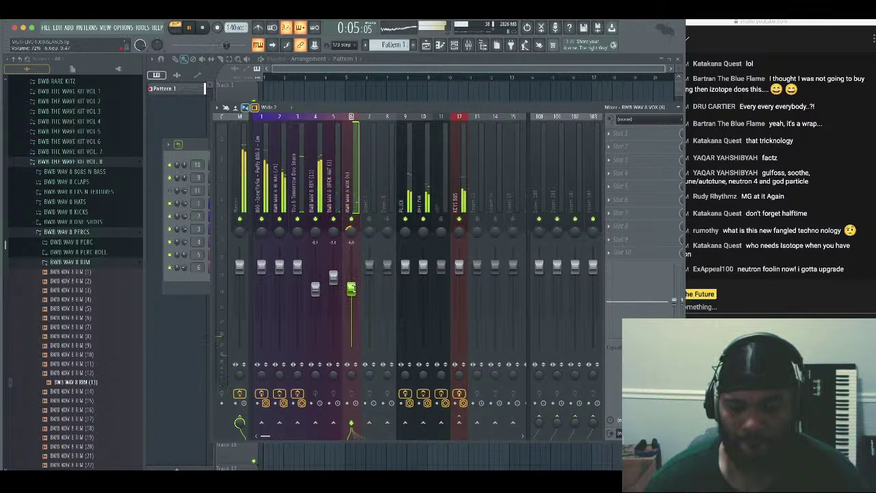
key(space)
Reopen Neutron 4 on the 808 track and raise its Punch amount in the assistant view
click(262, 188)
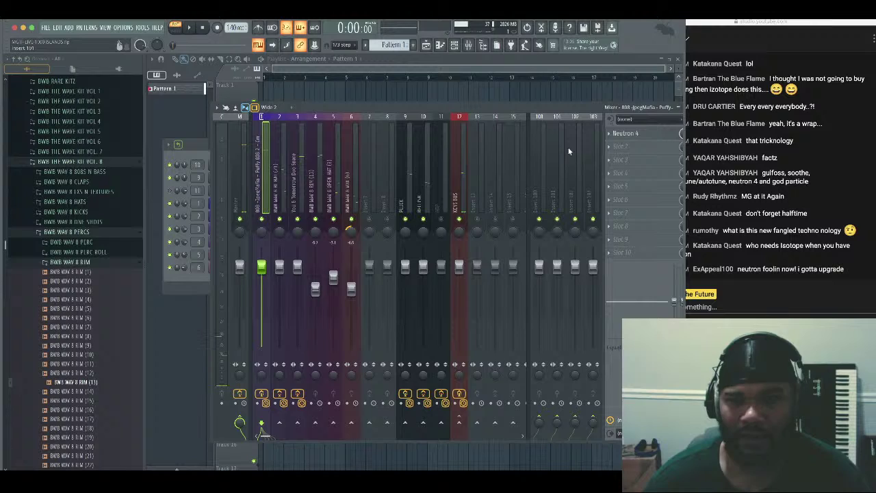
click(625, 133)
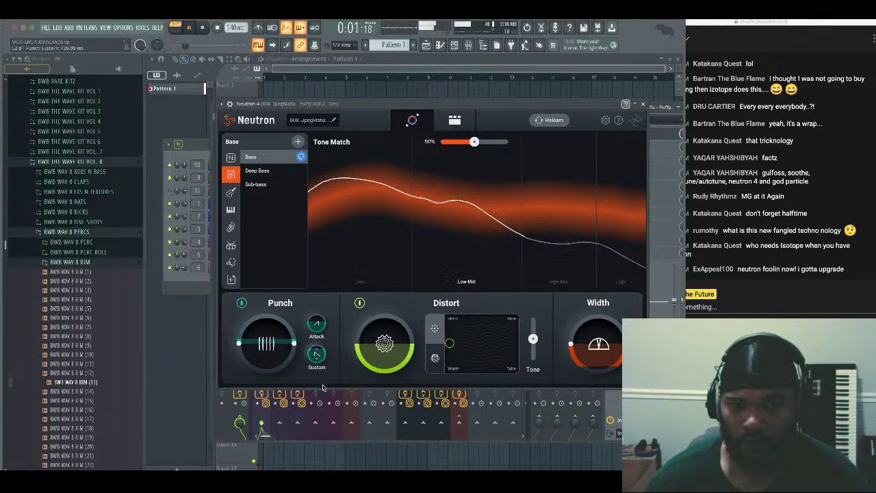
drag(293, 336, 296, 314)
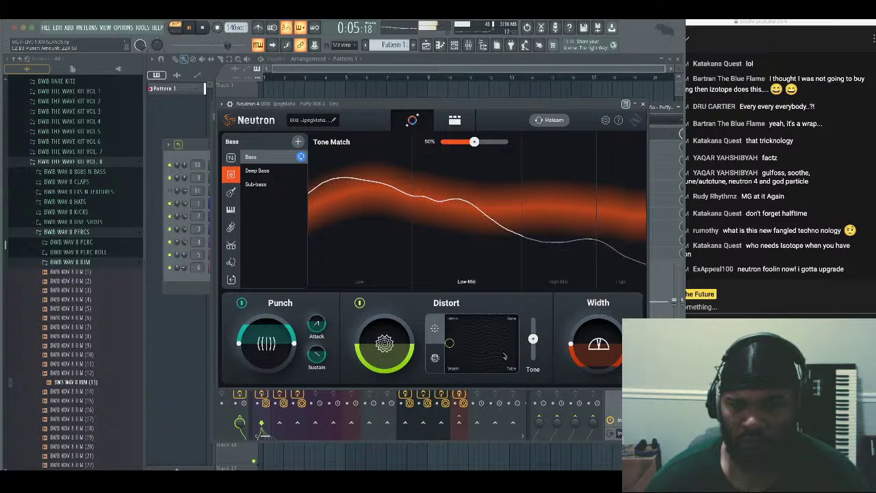
Switch the 808's distortion to Trash mode and place its blend left of centre, slightly towards Overdrive
drag(532, 340, 533, 330)
drag(449, 343, 492, 350)
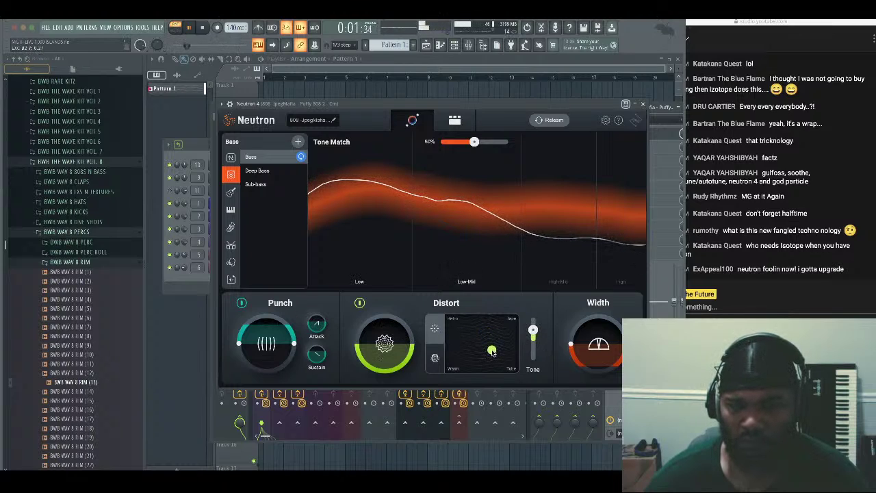
click(435, 357)
drag(492, 349, 462, 345)
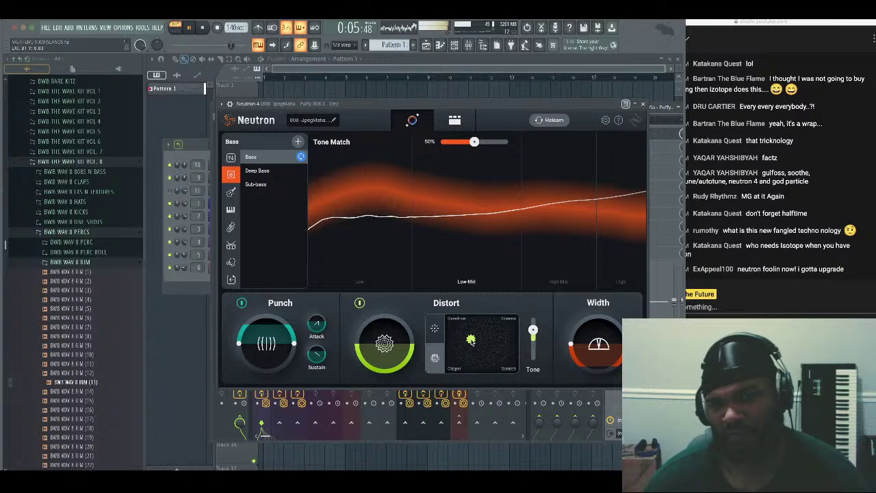
Set the 808's distortion tone to -45 and reduce the distortion amount to about a fifth
mouse_move(536, 337)
mouse_down()
mouse_move(535, 367)
mouse_move(535, 334)
mouse_move(541, 349)
mouse_up()
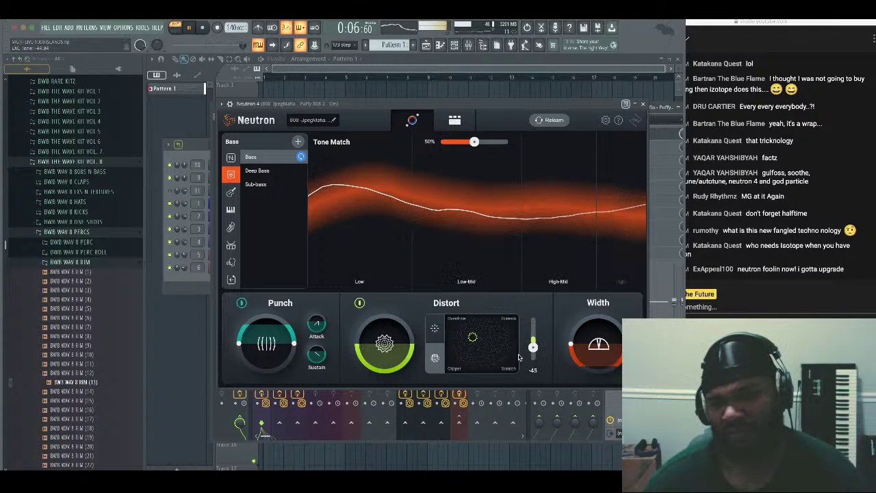
drag(413, 348, 405, 418)
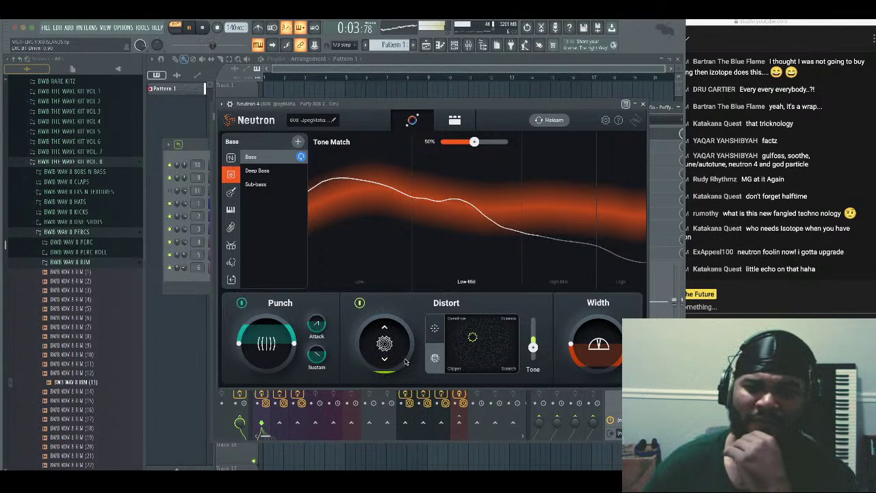
drag(405, 370, 407, 357)
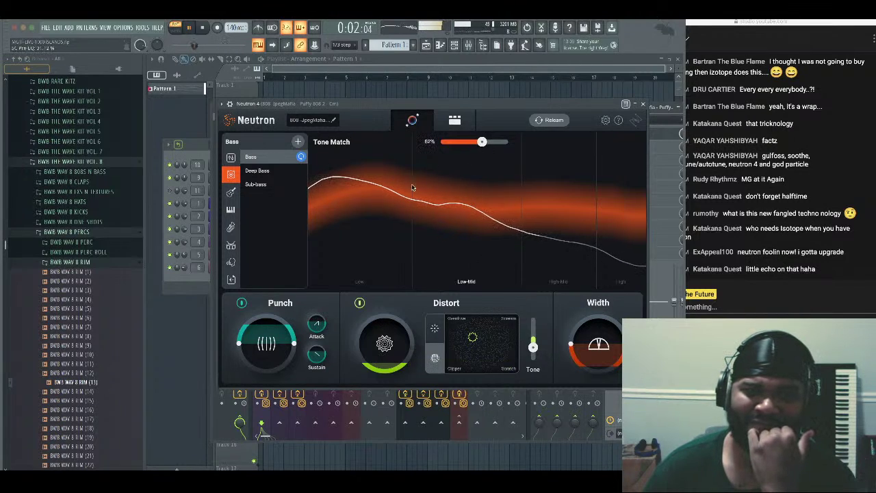
Change the 808's tone target to Sub-bass and lower Tone Match to 19%
click(258, 184)
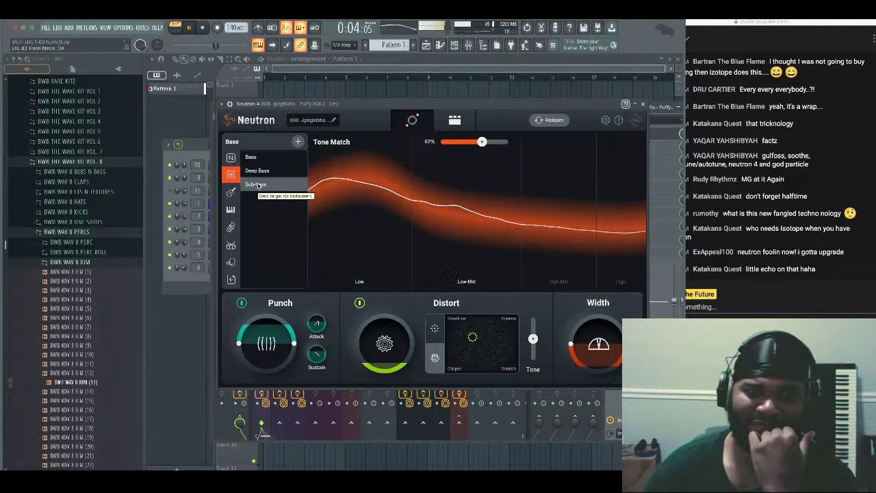
drag(482, 142, 453, 142)
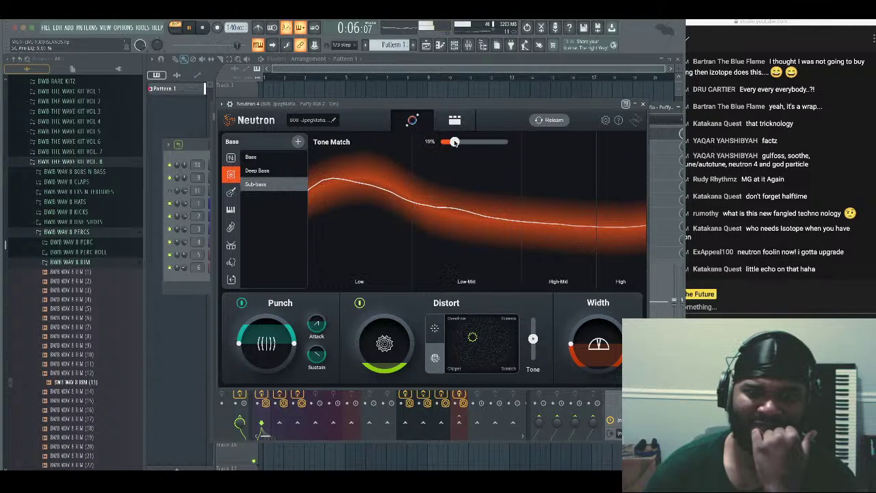
Lower the 808's distortion tone slightly, raise its Tone Match to 20%, and close Neutron 4
drag(533, 339, 533, 344)
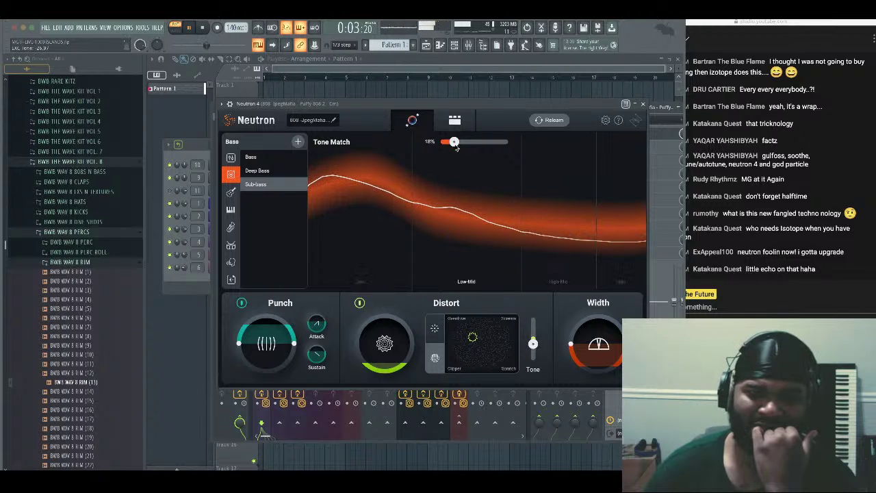
mouse_move(453, 141)
mouse_down()
mouse_move(476, 142)
mouse_move(456, 145)
mouse_up()
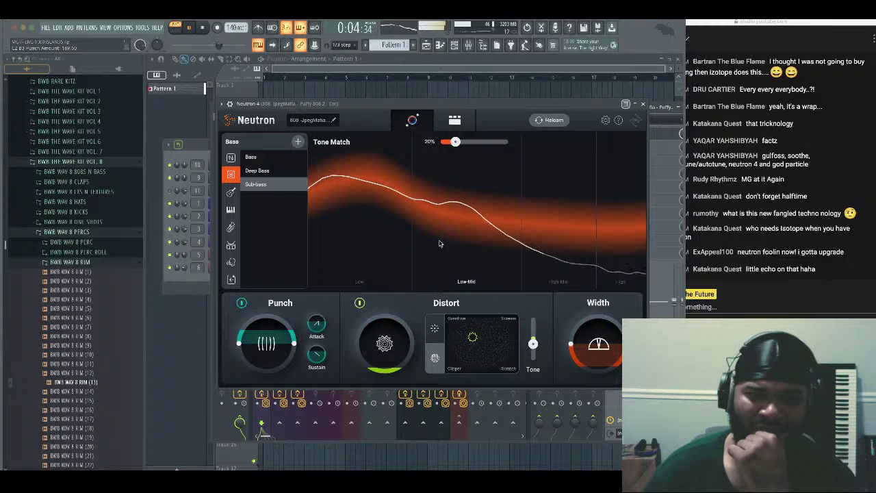
click(642, 106)
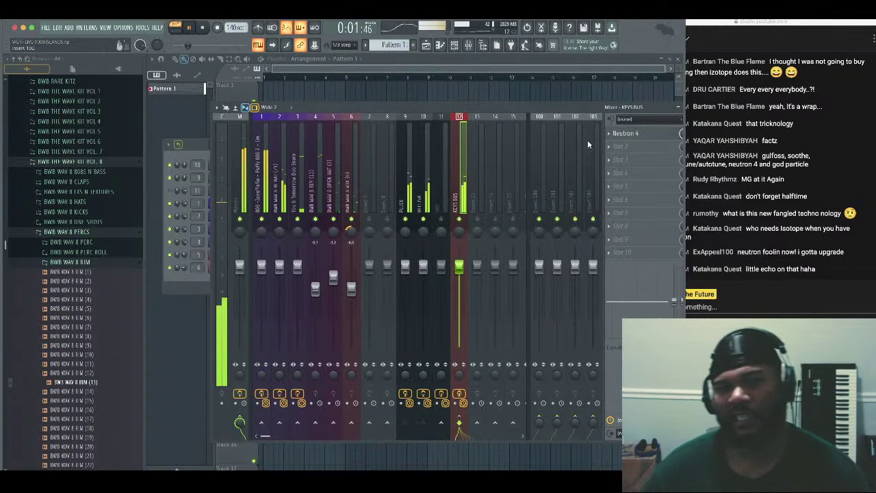
Move Neutron 4 down to the second effect slot of the KEYS BUS and reposition the mixer window
click(609, 133)
click(622, 291)
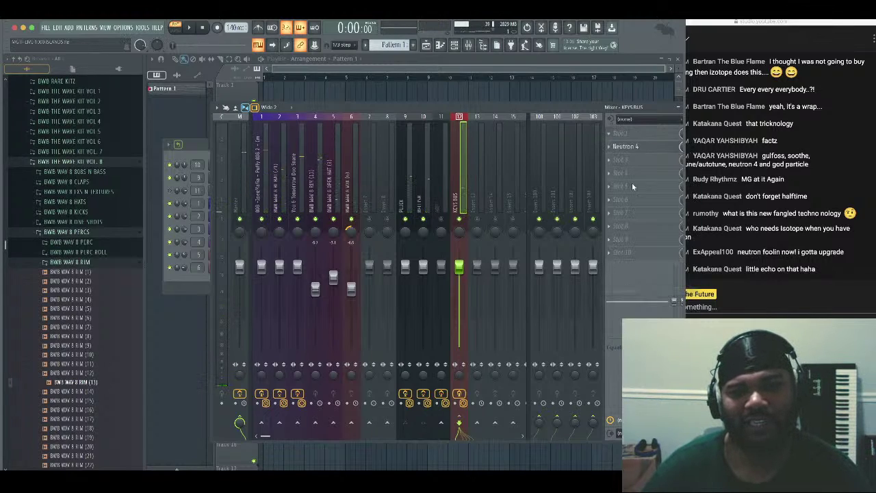
click(620, 133)
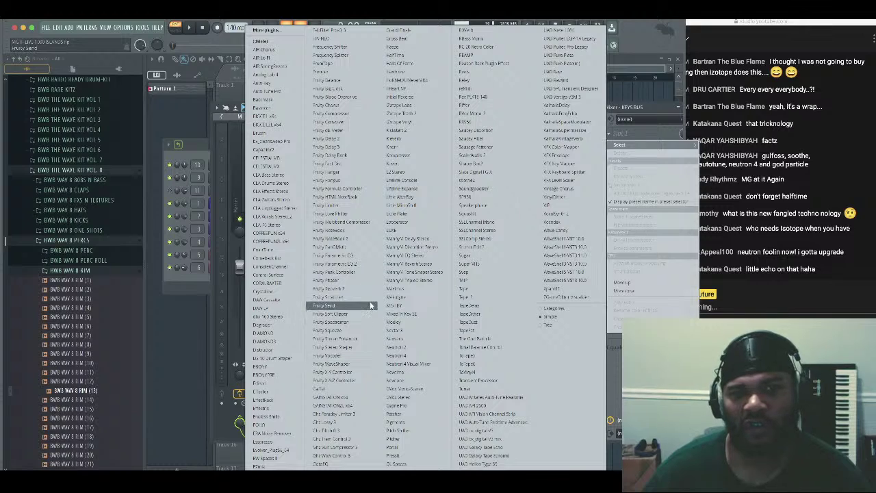
click(197, 276)
drag(564, 105, 522, 116)
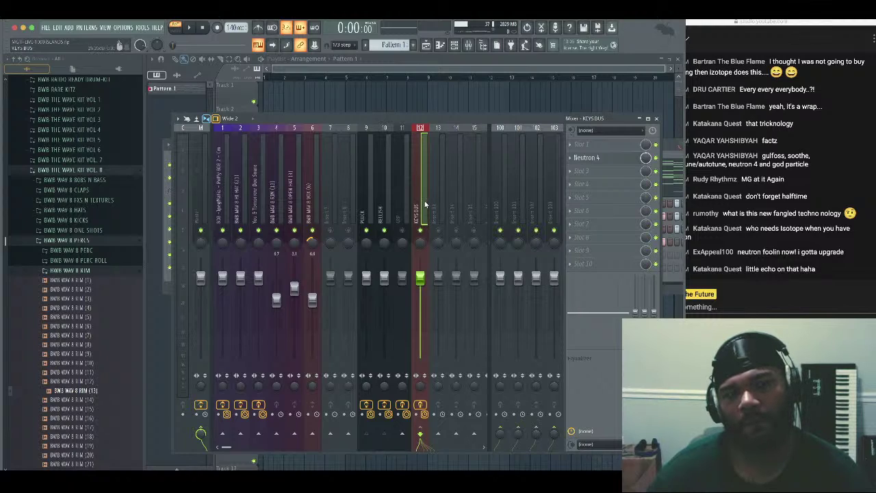
Open the equalizer in the 808 track's Neutron 4 and set its masking source to the You & Tomorrow Duo Snare
click(220, 214)
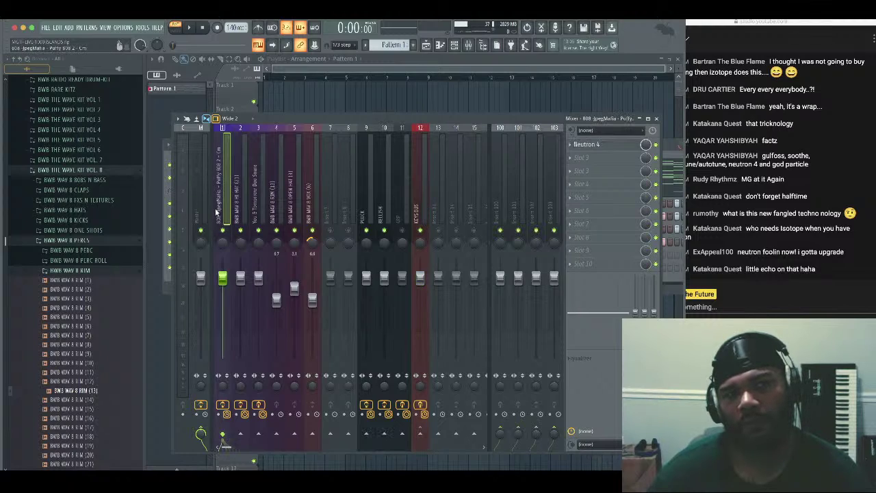
click(583, 144)
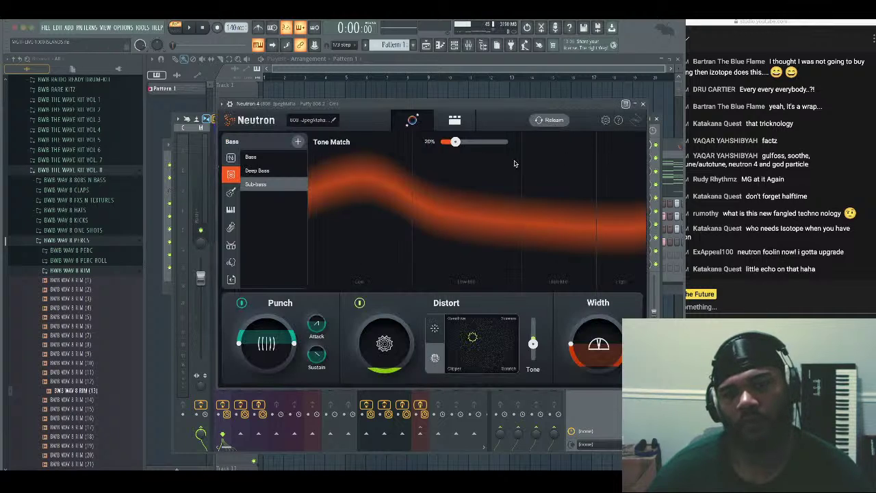
click(455, 120)
click(315, 154)
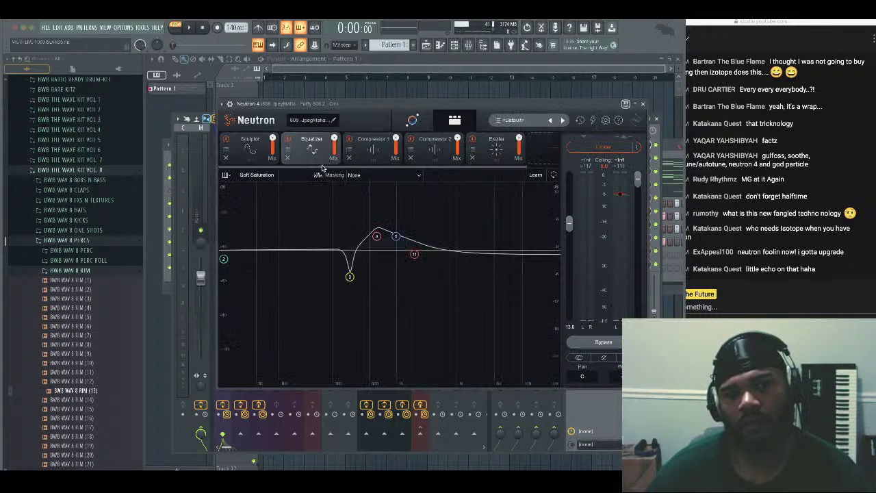
click(383, 175)
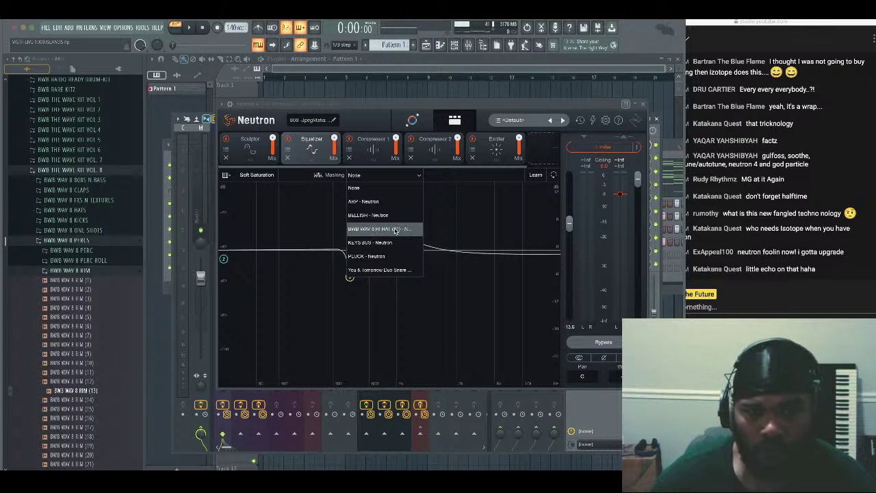
click(394, 271)
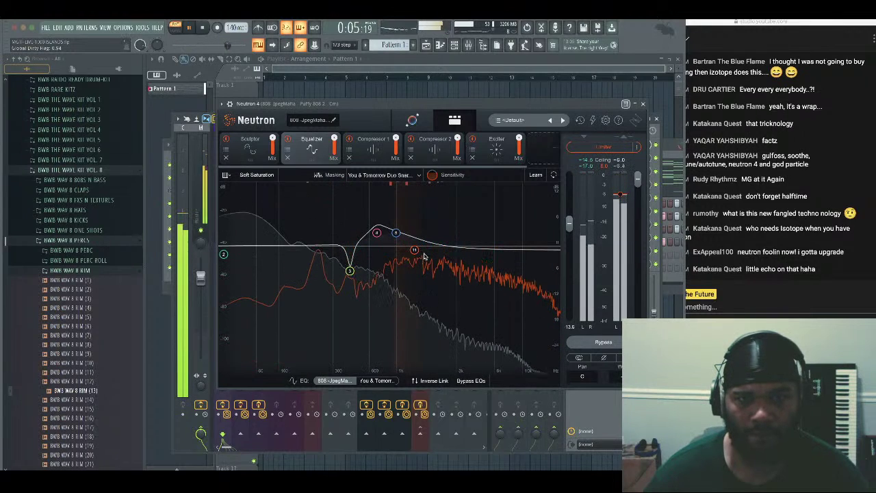
Add two Proportional Q cuts to the 808's EQ: -4.0 dB at 249 Hz and -2.9 dB at about 1.3 kHz
drag(433, 246, 431, 259)
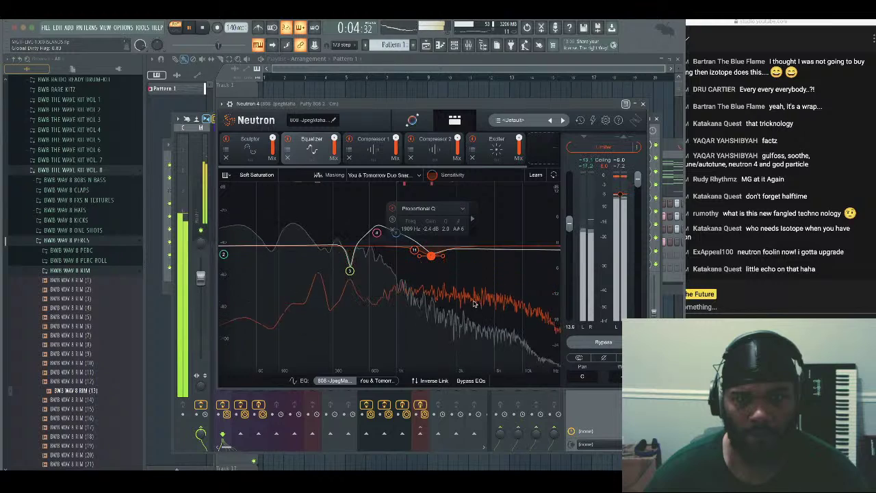
click(323, 246)
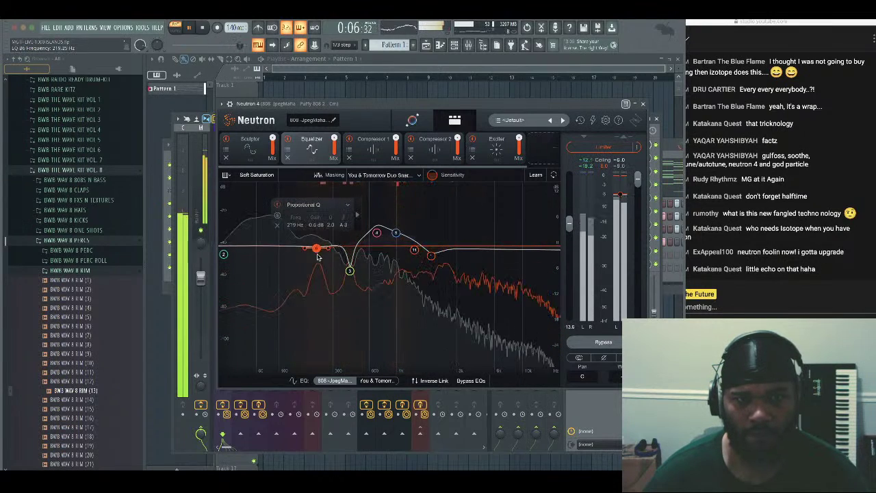
drag(319, 261, 323, 266)
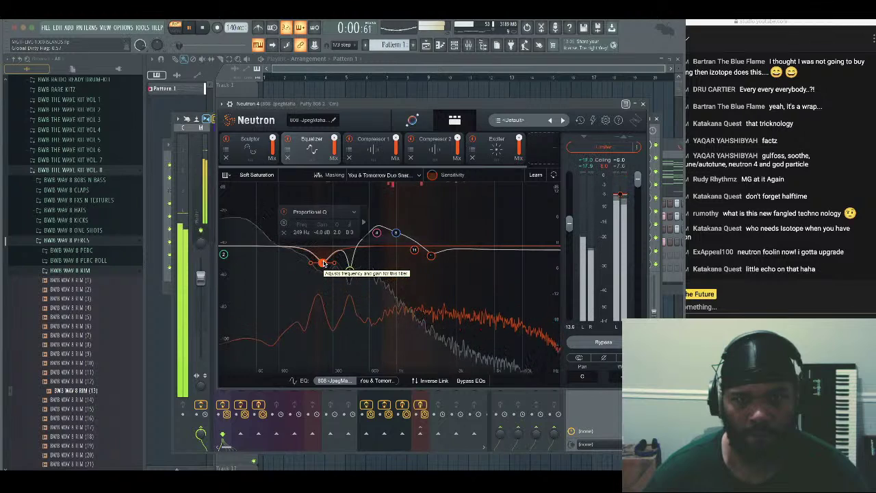
drag(430, 257, 419, 258)
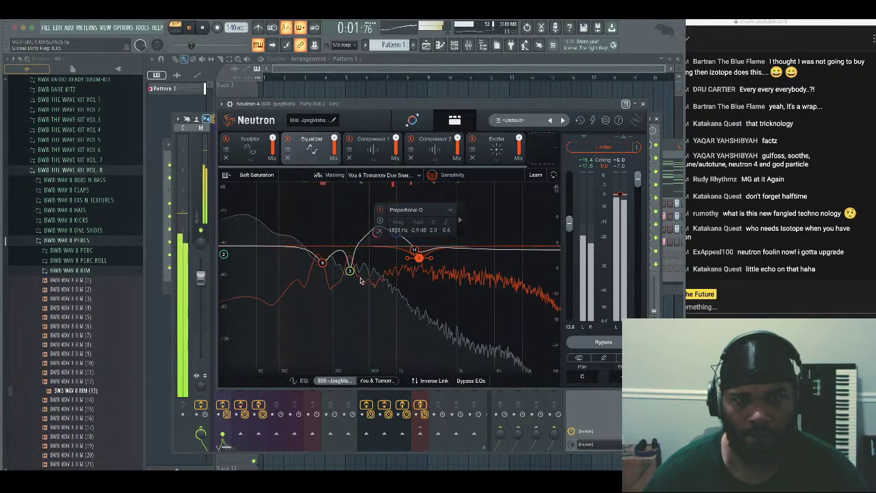
Deepen the 808's 249 Hz cut to -6.8 dB, stop playback and close its Neutron 4
click(323, 264)
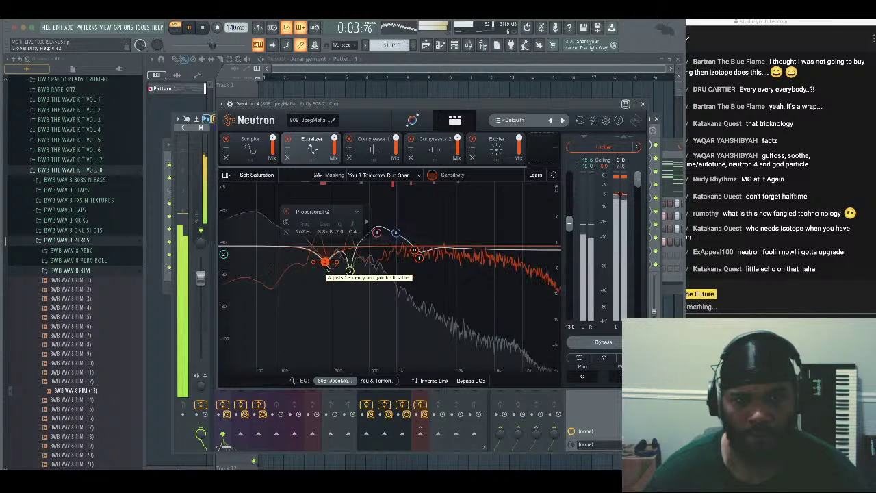
drag(324, 272, 325, 279)
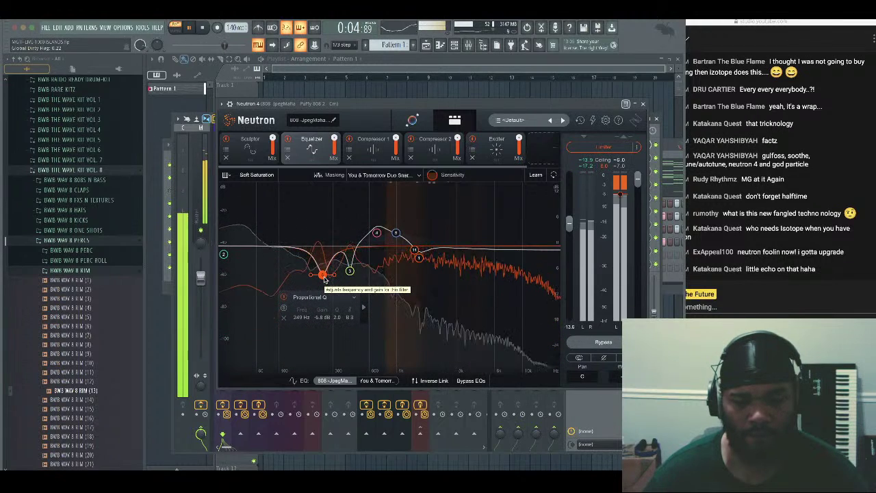
key(space)
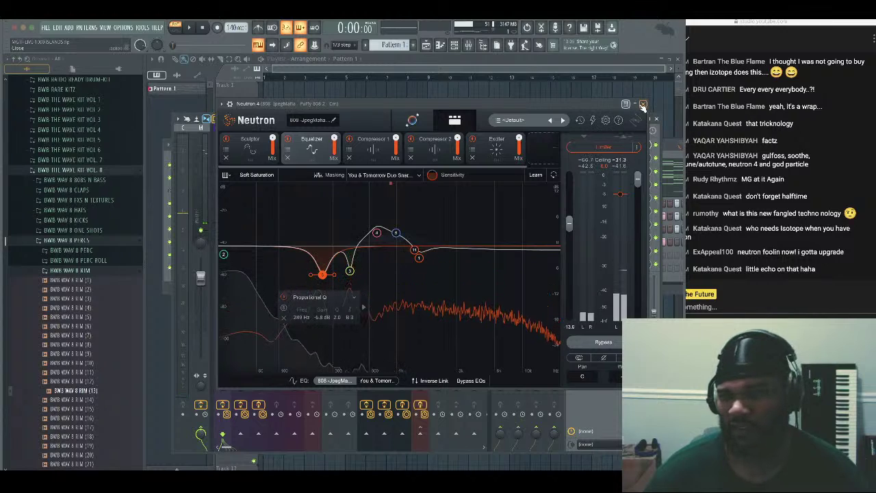
click(642, 105)
Set the KEYS BUS Neutron masking source to the You & Tomorrow Duo Snare and add a -9.4 dB EQ cut at 1145 Hz
click(416, 183)
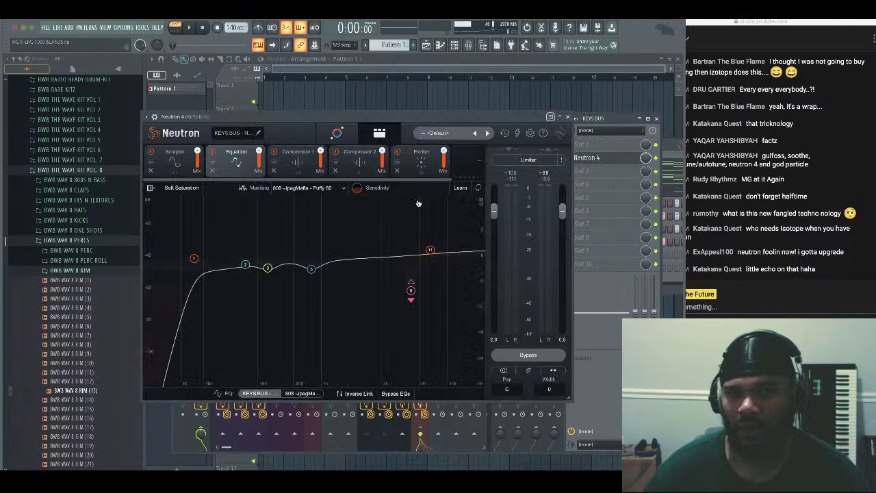
click(318, 188)
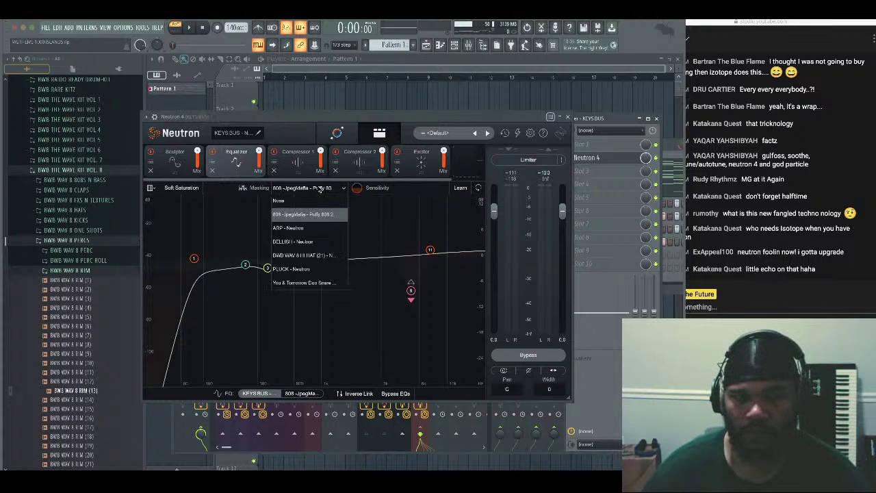
click(323, 283)
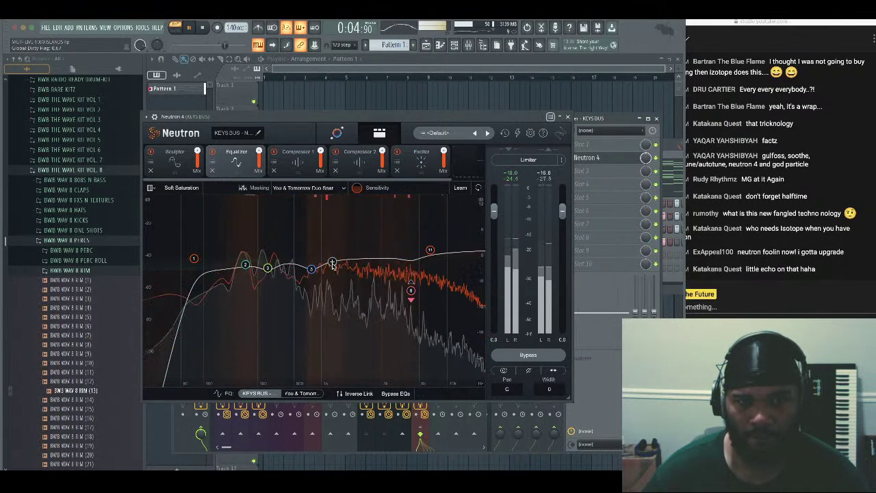
drag(332, 267, 334, 282)
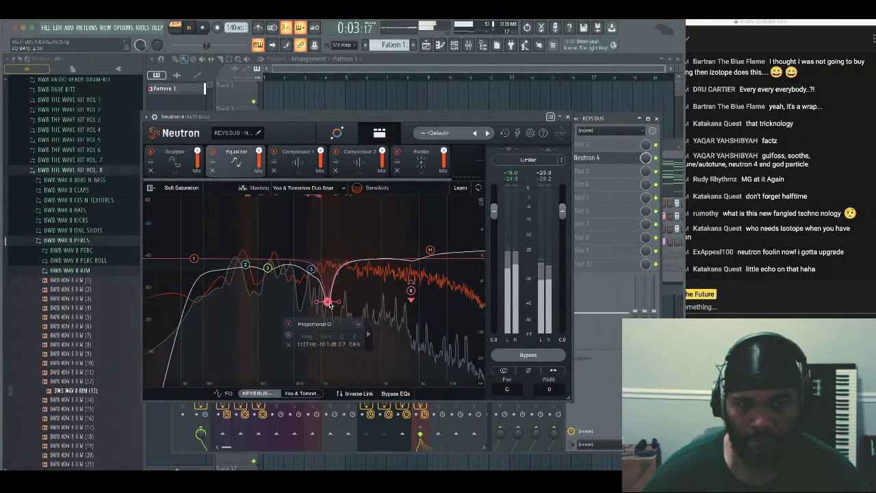
drag(329, 305, 330, 302)
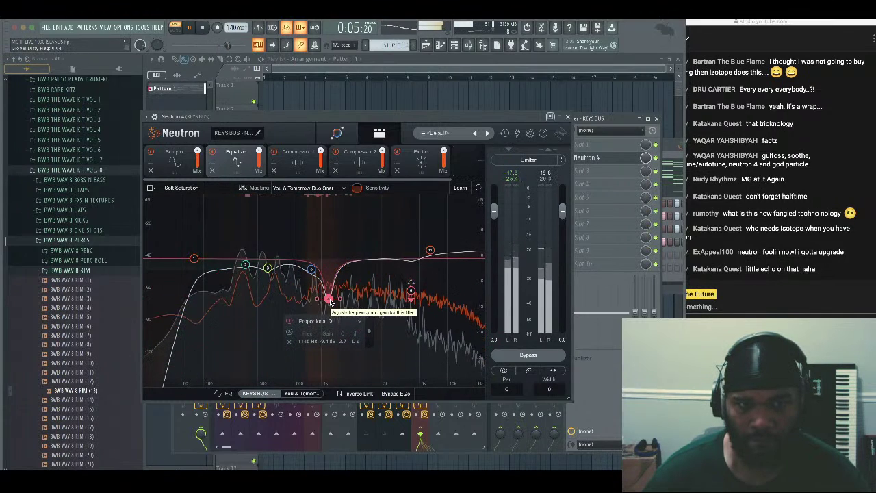
Move the KEYS BUS's third EQ band to about 421 Hz with a -2.9 dB cut, then stop playback
click(250, 269)
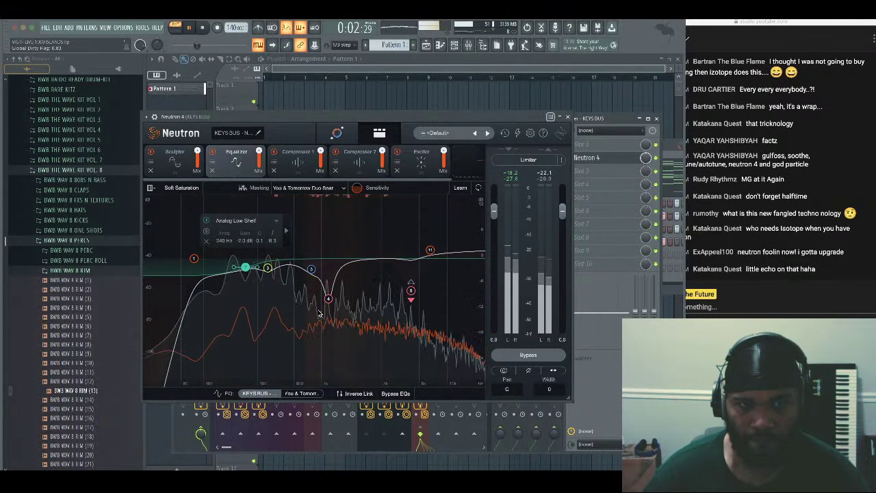
click(269, 267)
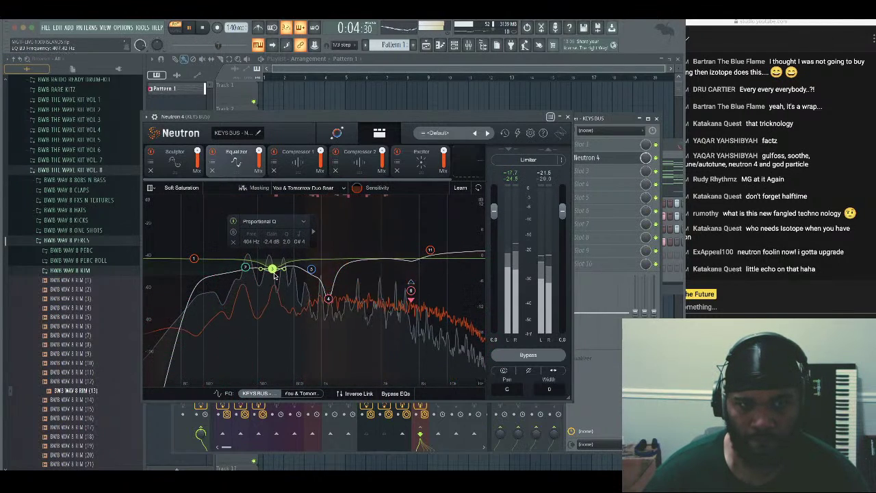
drag(275, 275, 277, 277)
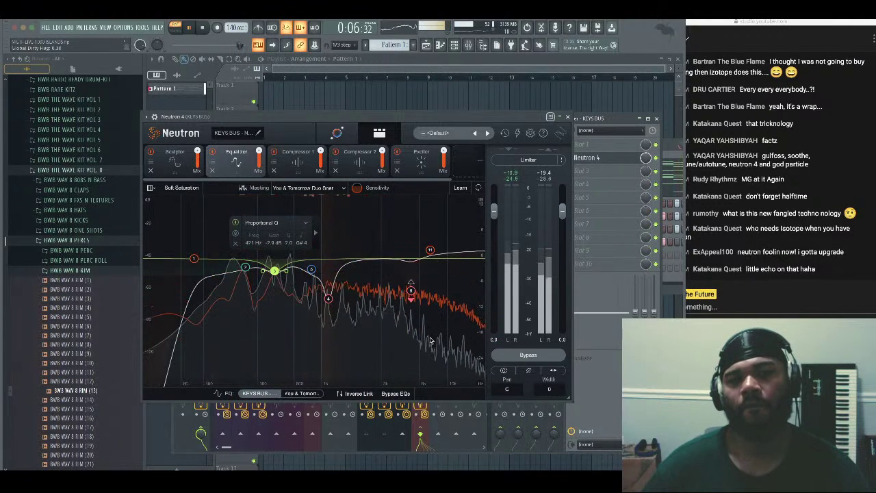
key(space)
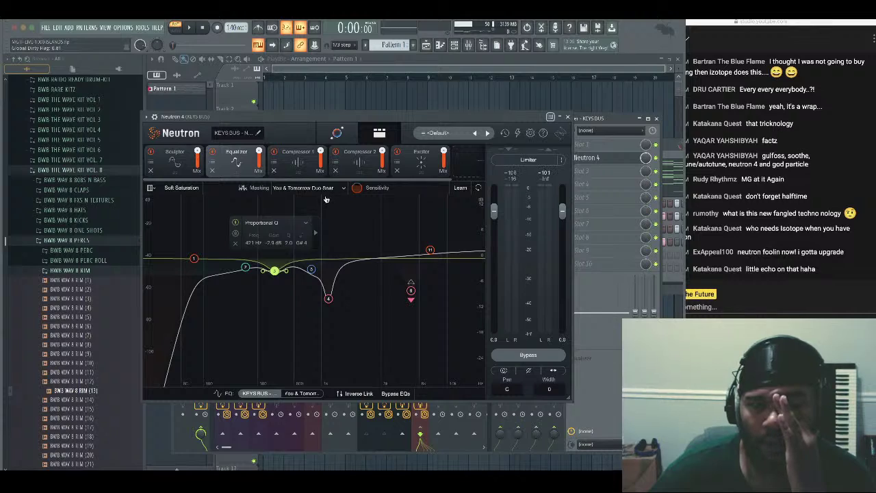
Ease the KEYS BUS's 1145 Hz cut to -8.0 dB, resume playback and close its Neutron 4
click(328, 300)
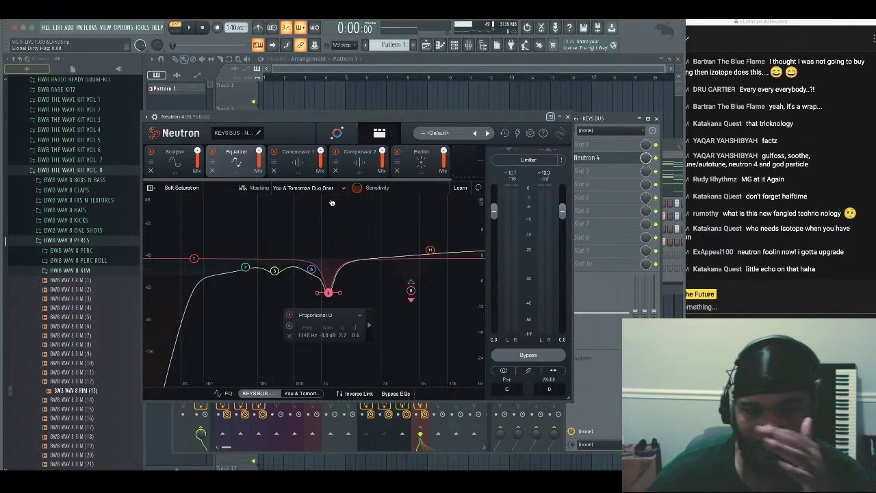
click(190, 28)
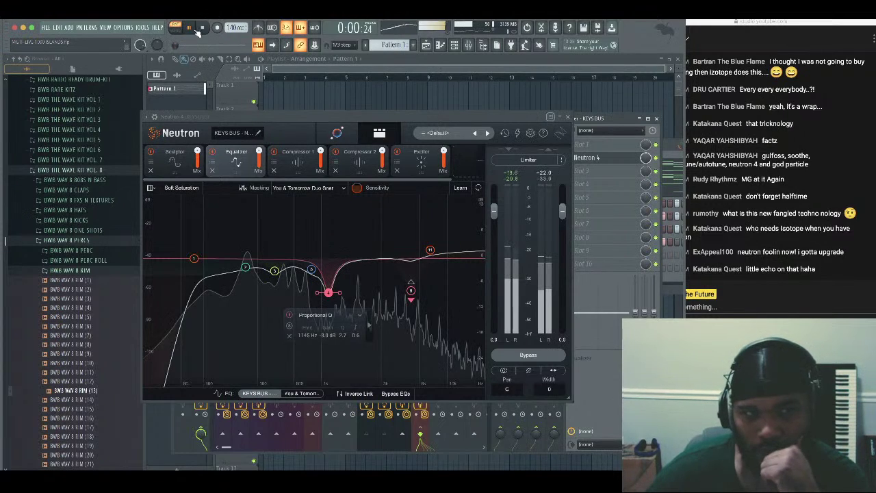
click(568, 117)
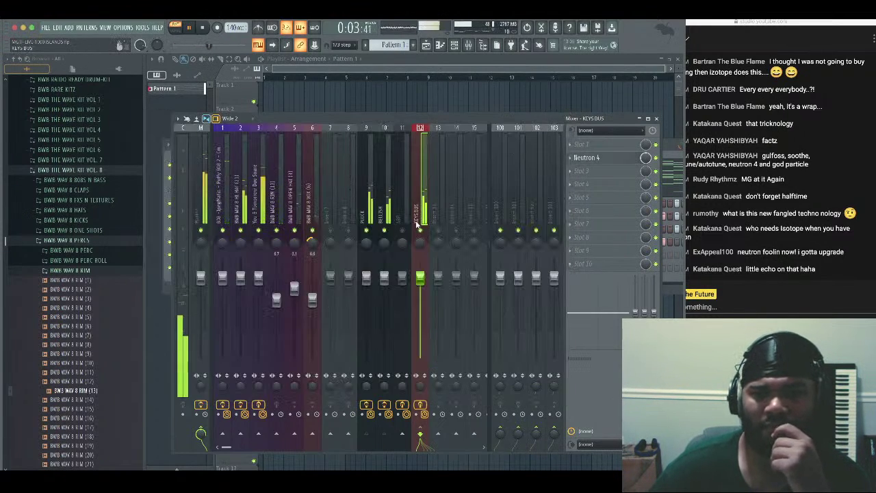
Insert HalfTime in the first effect slot of the KEYS BUS and set its loop length to 1 bar
click(581, 144)
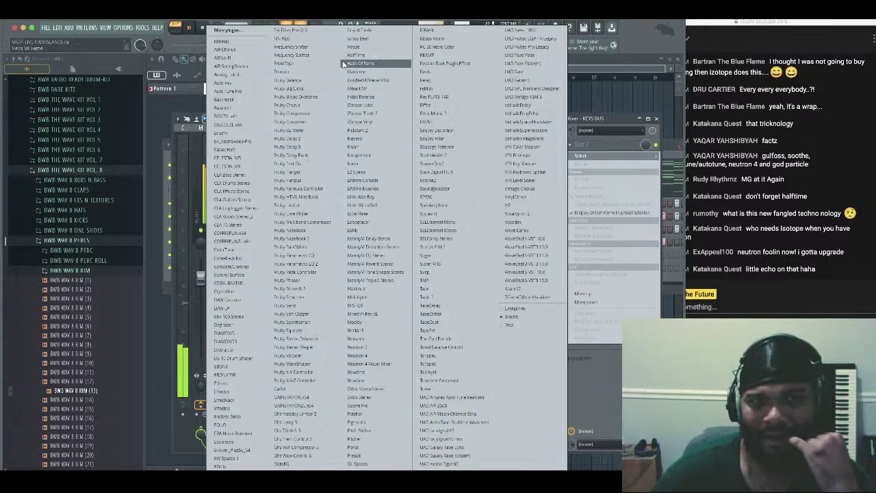
click(375, 57)
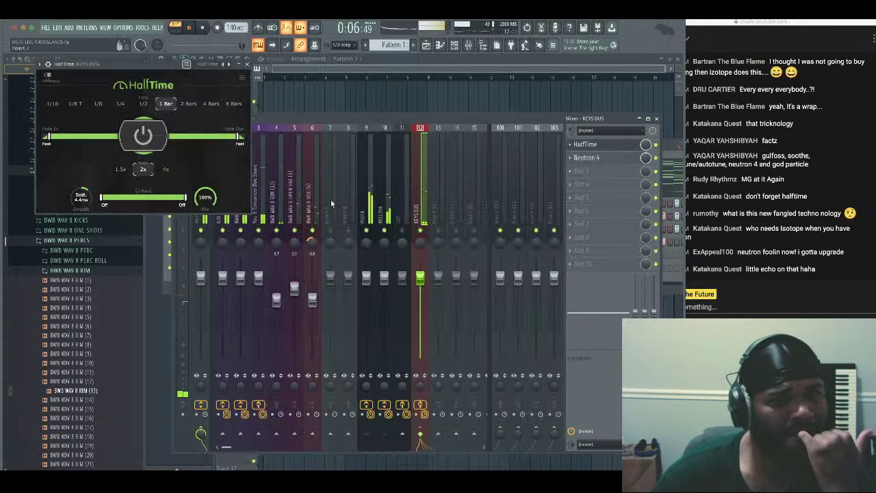
drag(146, 64, 362, 158)
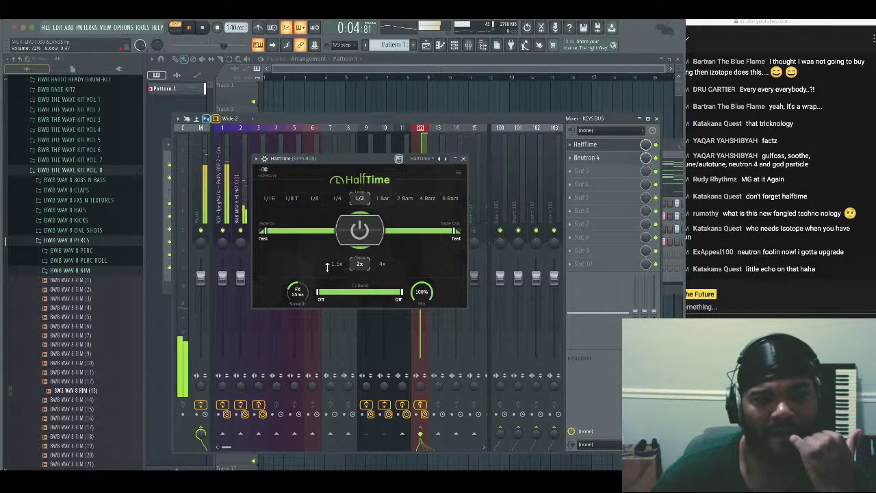
click(383, 197)
Reduce HalfTime's mix to 60% and raise the lower limit of its band to 172 Hz
drag(422, 294, 422, 310)
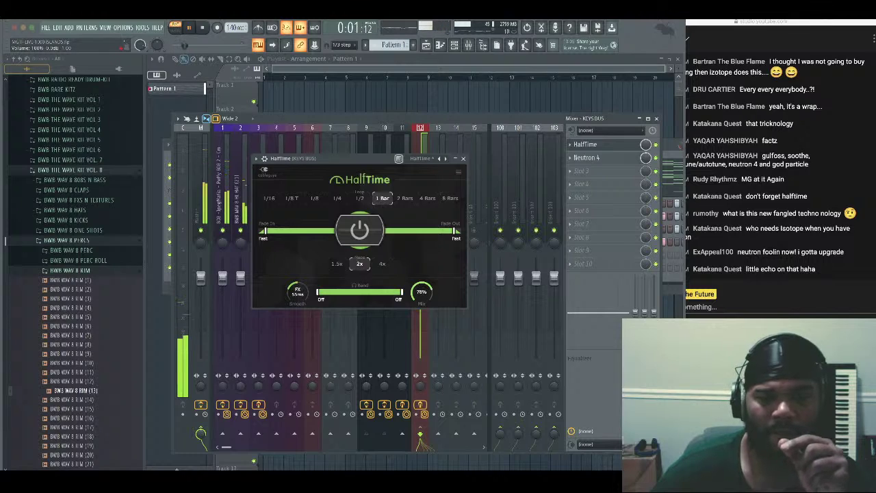
right_click(421, 316)
click(421, 295)
drag(421, 294, 422, 291)
drag(318, 292, 342, 292)
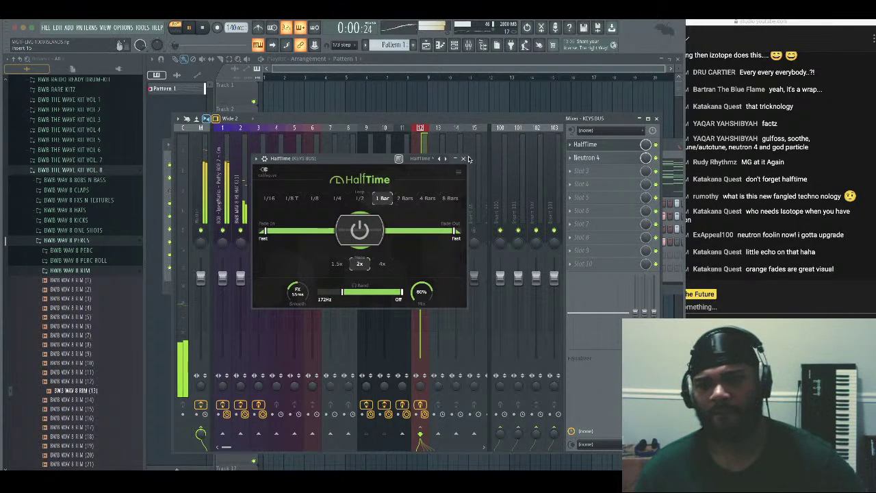
Close HalfTime and the mixer, and clone the PLUCK channel in the channel rack
click(463, 158)
click(656, 118)
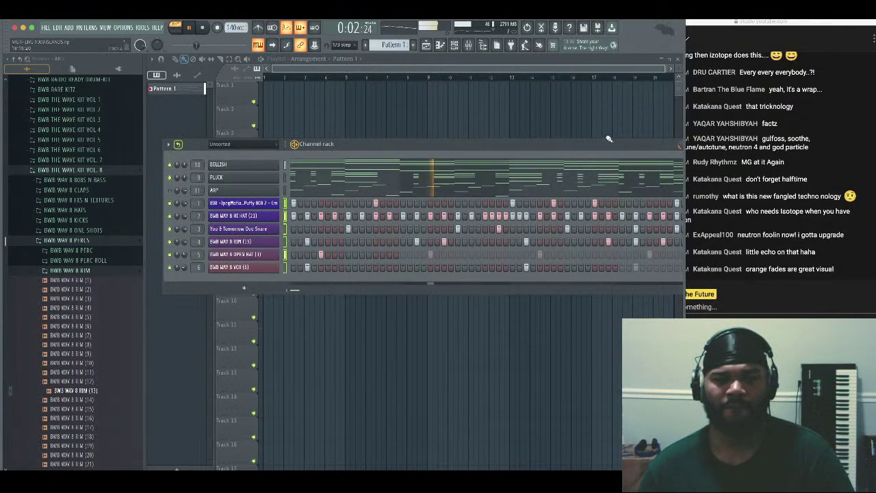
right_click(254, 178)
click(318, 251)
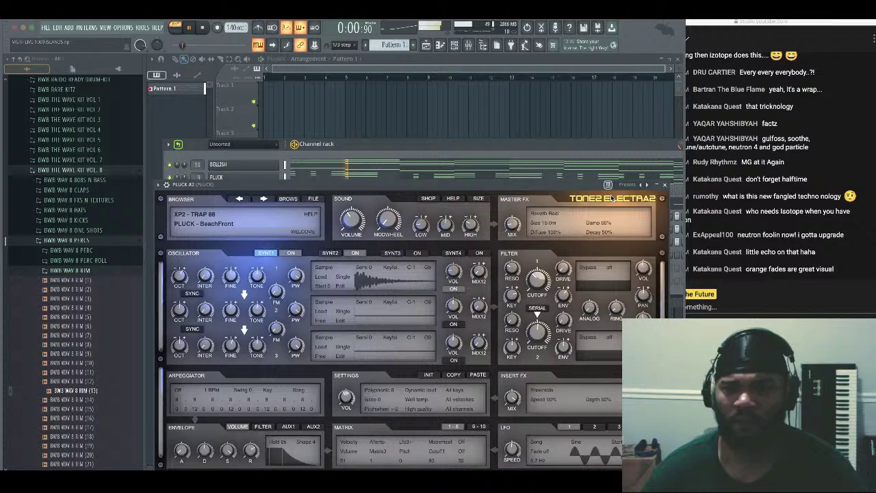
click(664, 185)
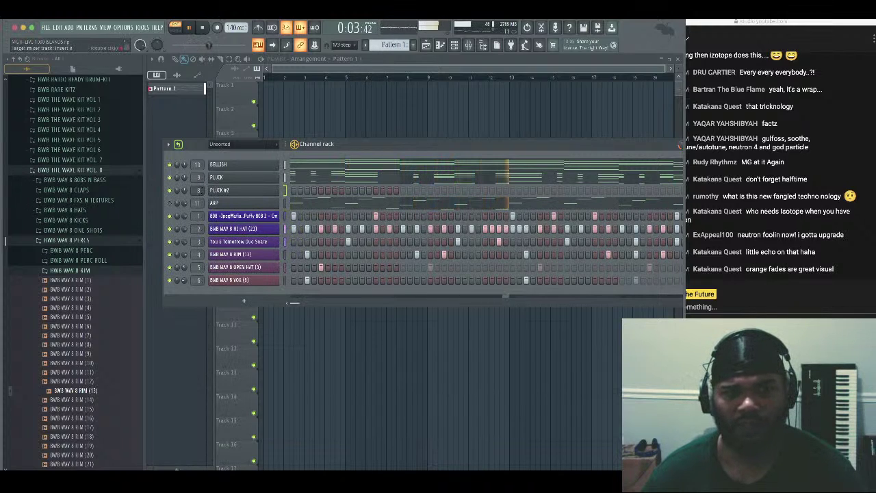
Audition the TRAP 88 patch LEAD - ChantingTatum in the PLUCK #2 channel's synth
click(247, 190)
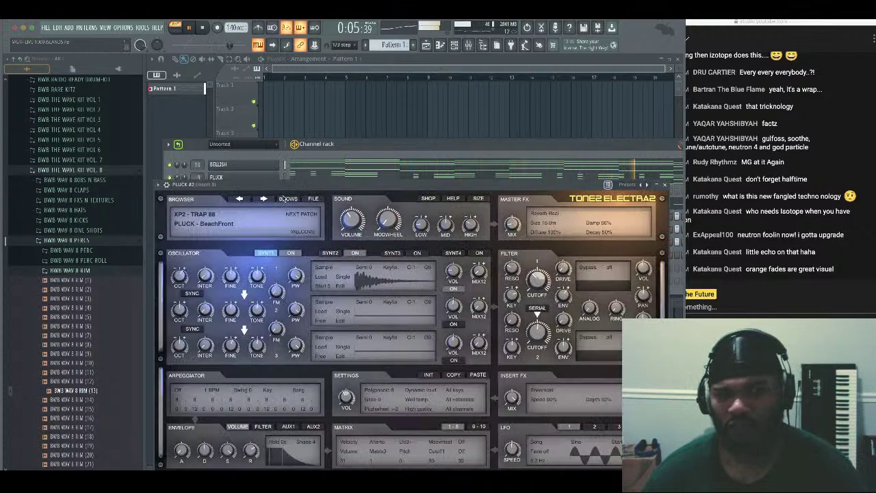
click(288, 199)
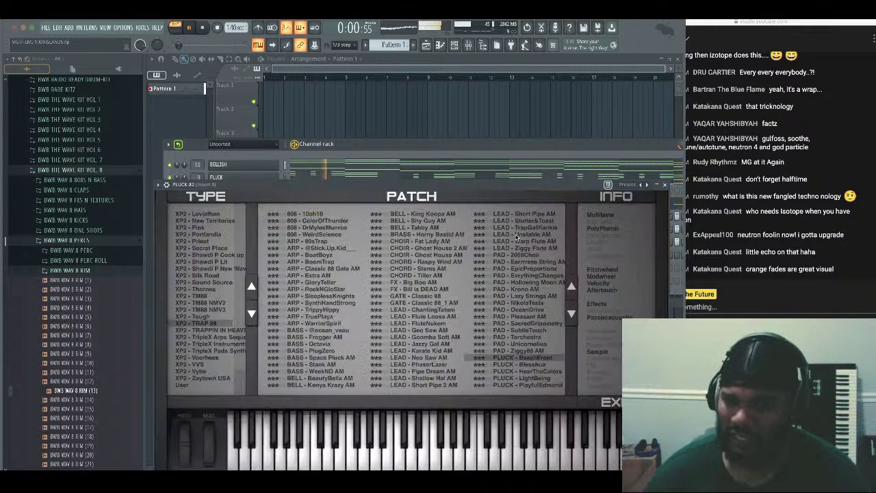
click(424, 310)
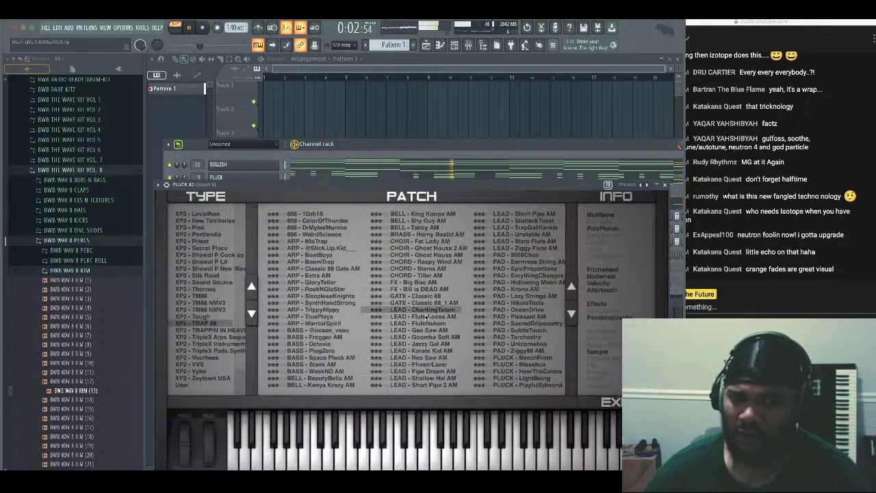
click(493, 463)
click(493, 463)
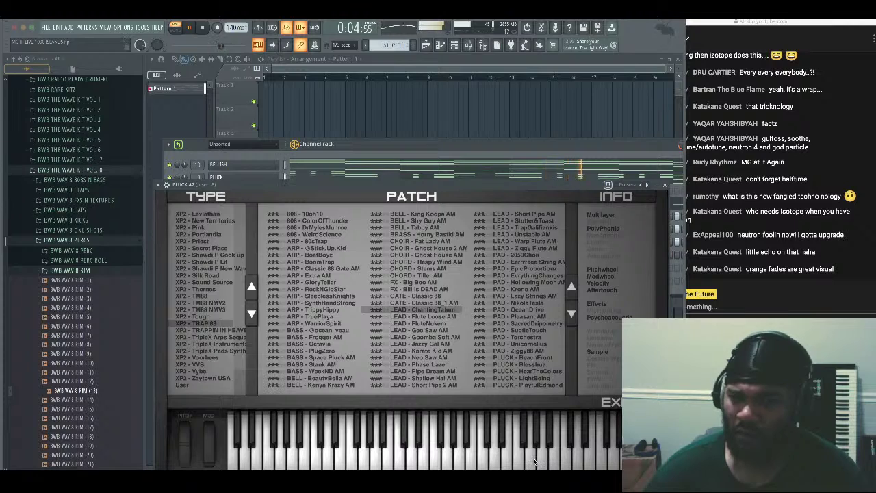
click(493, 463)
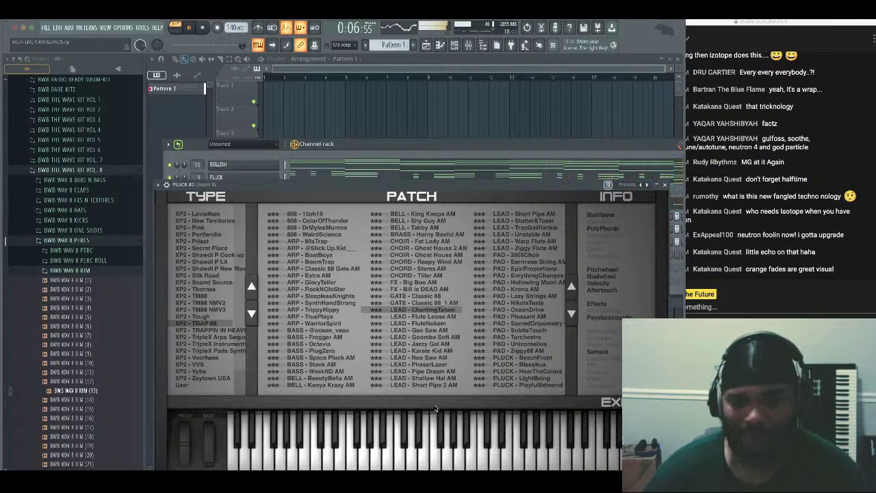
Try the LEAD - Flute Loose AM patch on PLUCK #2 and check its mixer insert
click(425, 317)
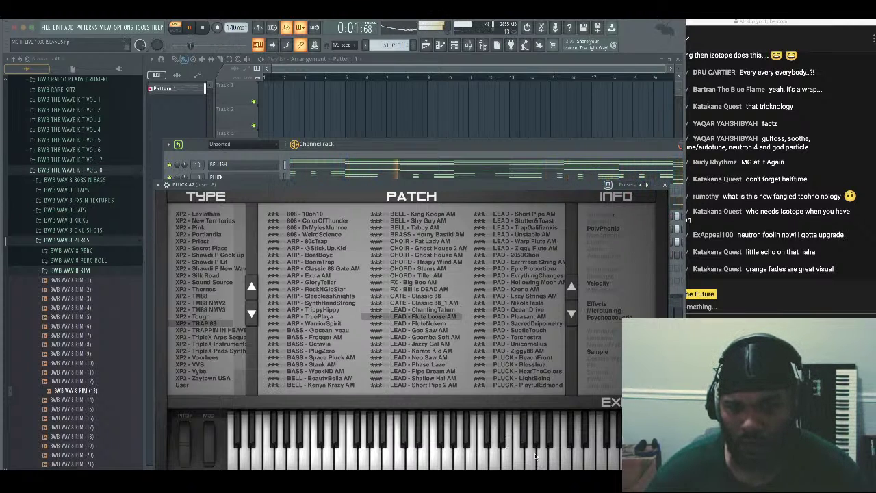
click(666, 186)
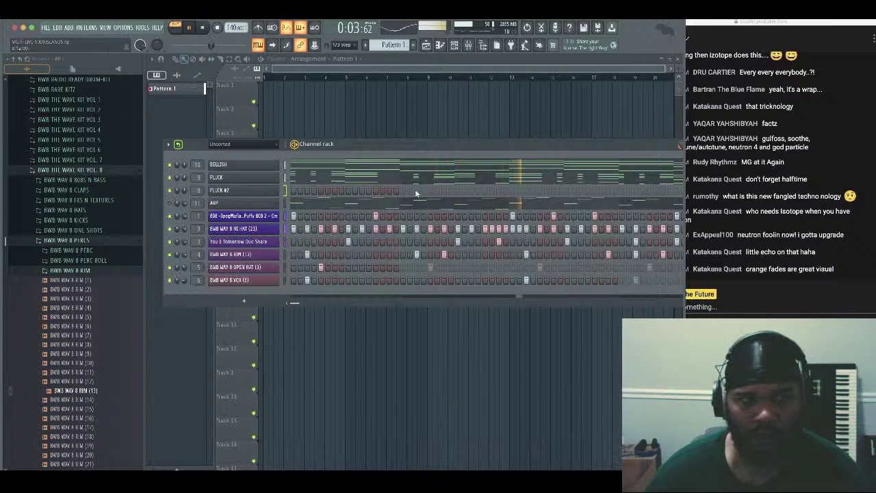
click(468, 46)
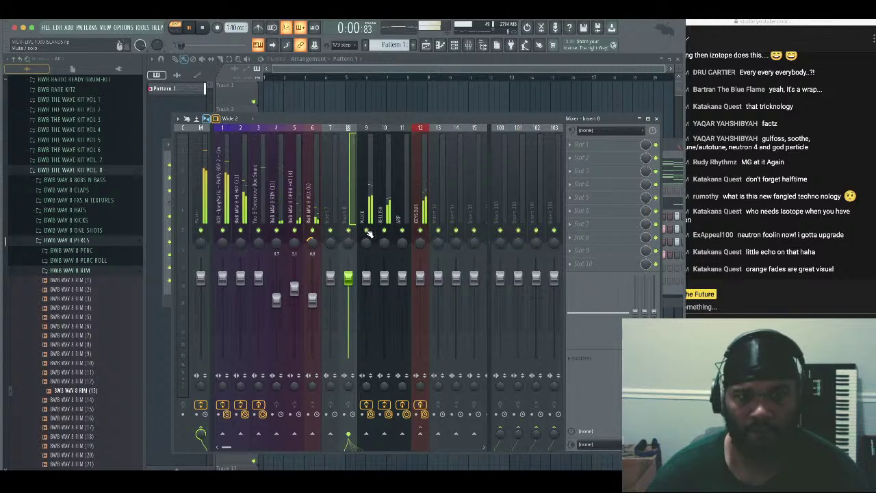
click(657, 120)
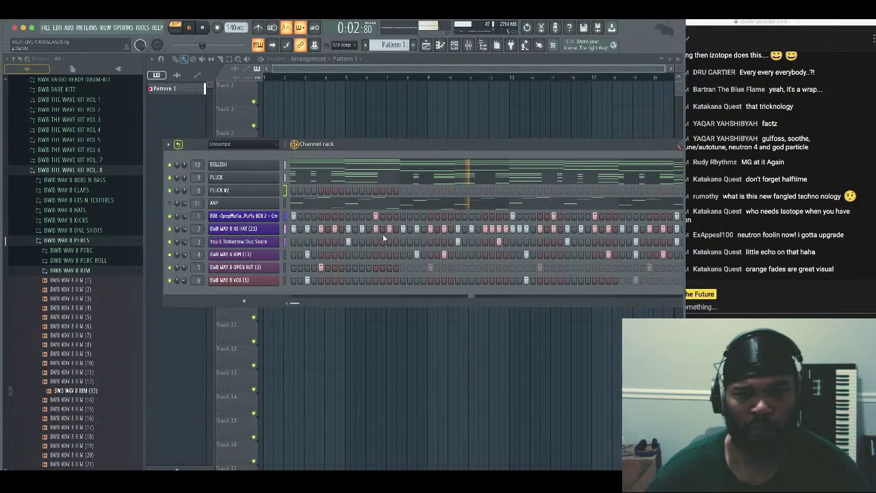
Audition LEAD - Geo Saw AM, load LEAD - FluteNukem on PLUCK #2 and stop playback
click(236, 190)
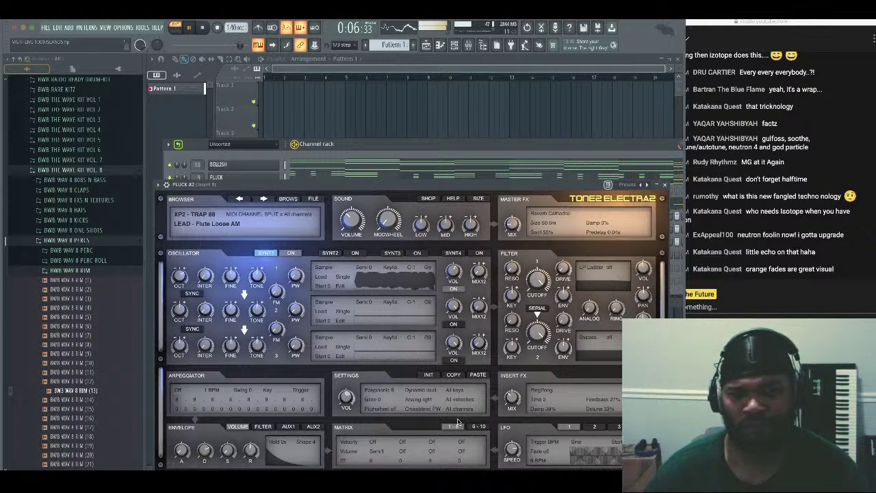
click(288, 199)
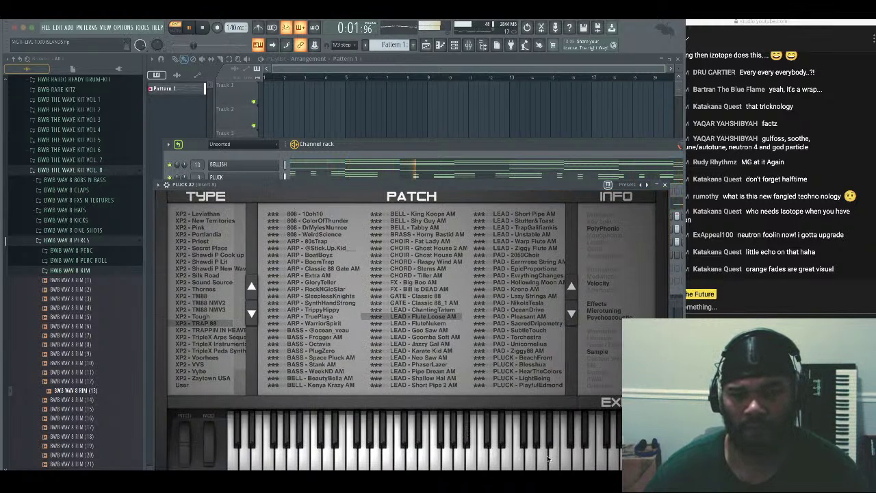
click(439, 331)
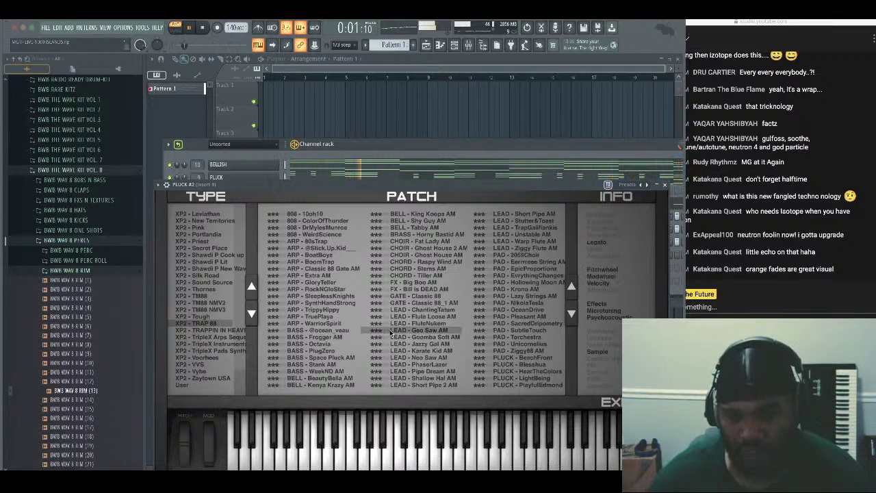
click(420, 325)
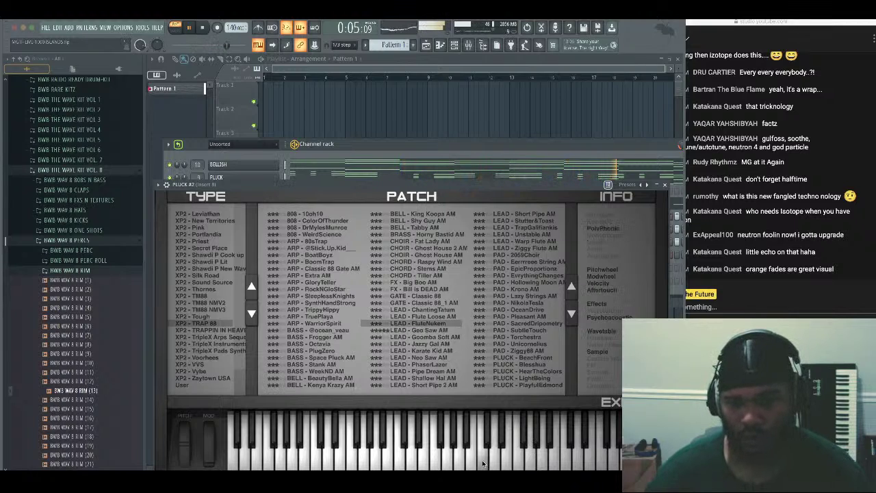
key(space)
click(664, 185)
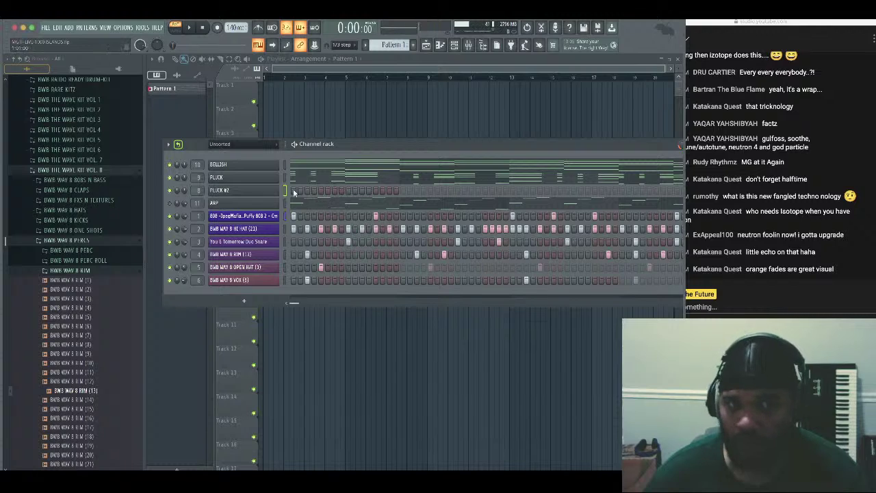
Open the piano roll of PLUCK #2 and set the snap to Line
right_click(294, 192)
click(311, 208)
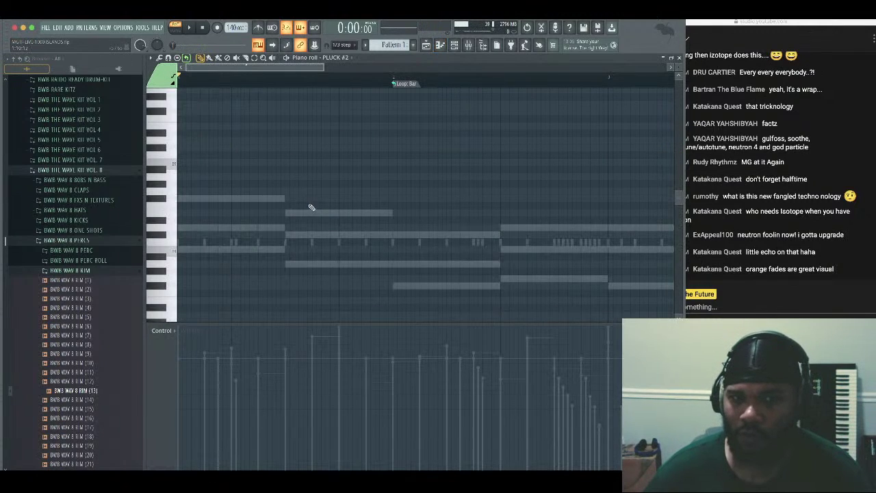
scroll(311, 208, down, 4)
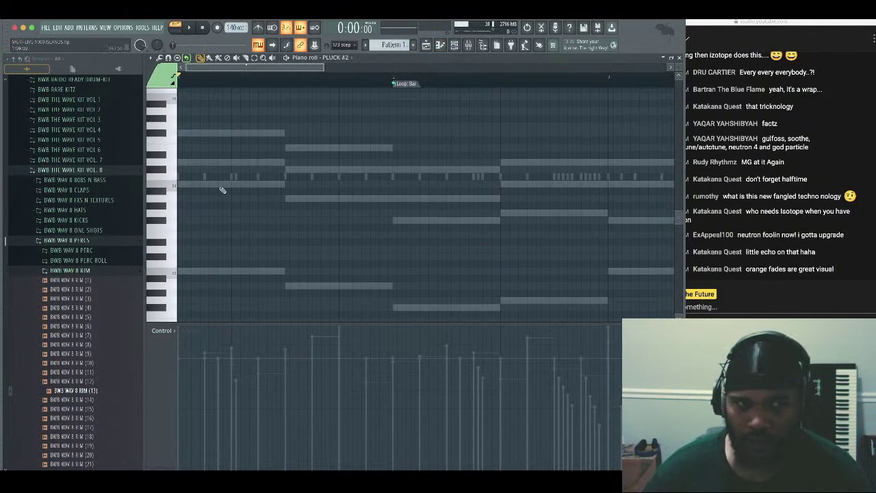
click(346, 46)
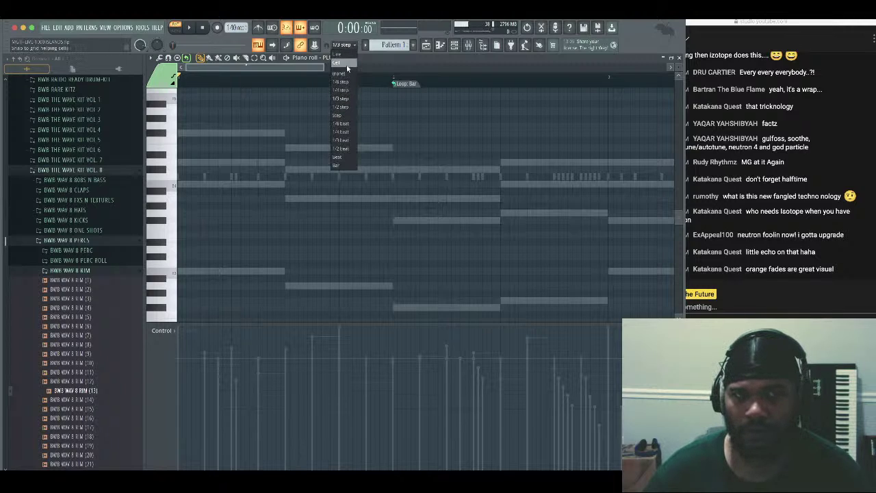
click(348, 62)
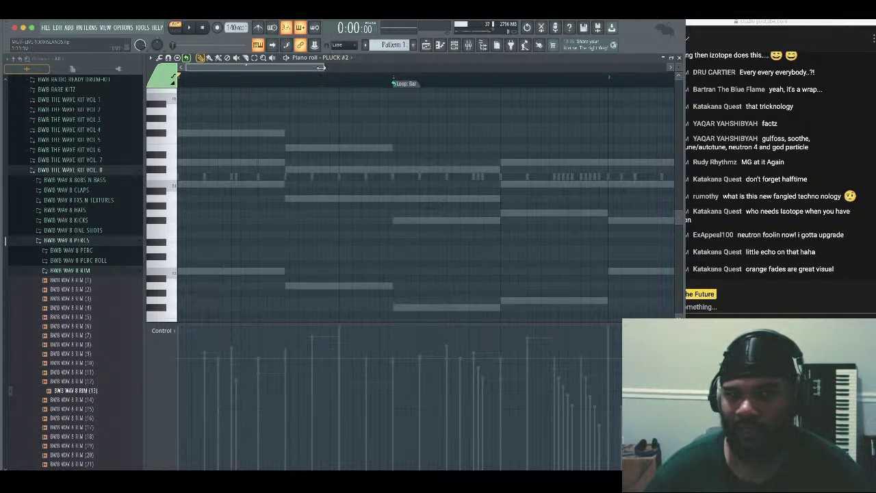
Add one-beat notes during playback: B4 and A4 on beats 2 and 4 of bar 1, and F#4 on beat 2 of bar 2
drag(320, 67, 361, 186)
key(space)
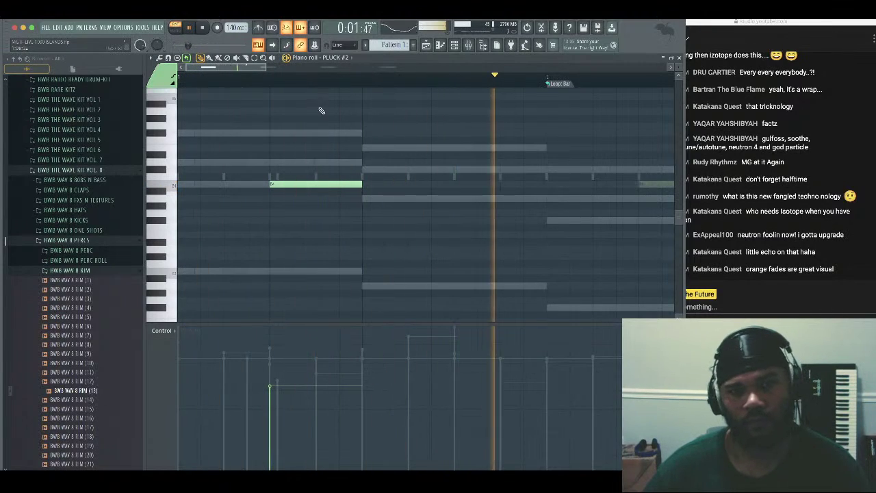
drag(265, 67, 361, 76)
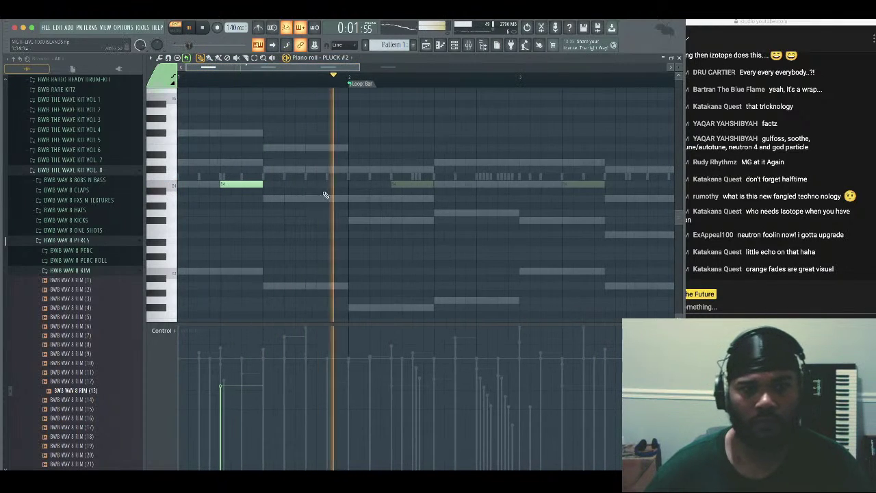
click(310, 199)
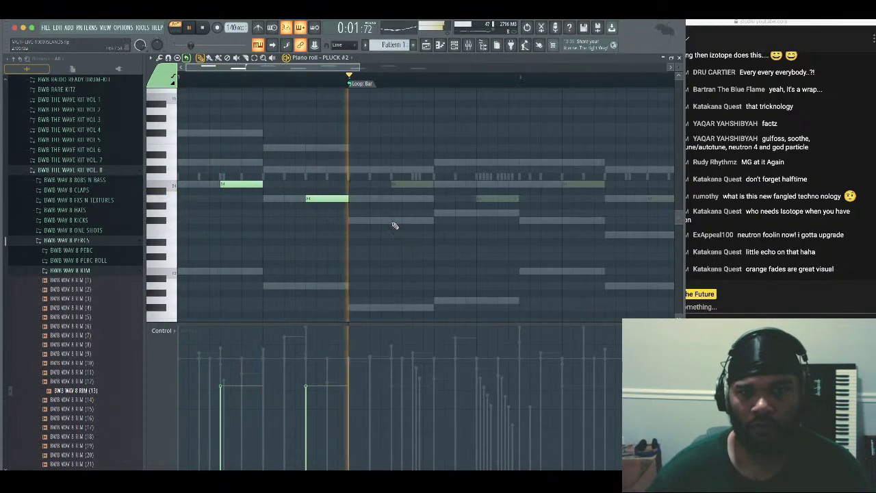
click(396, 220)
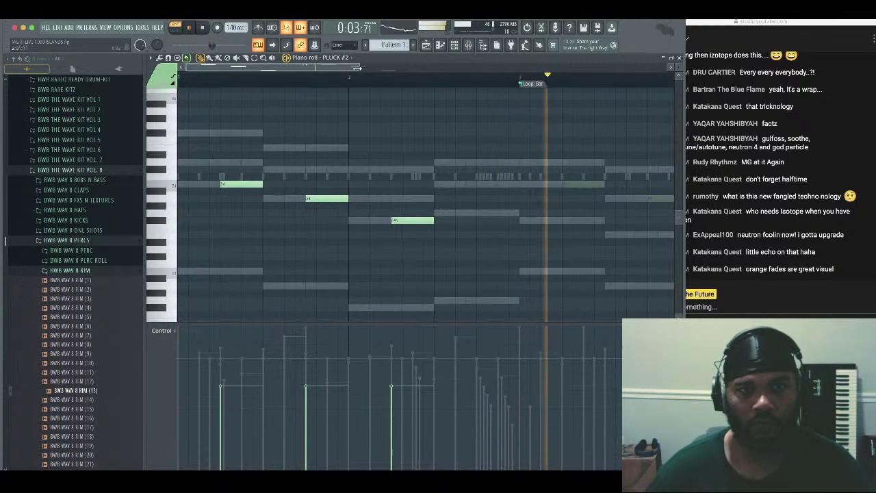
Place two half-beat notes on beat 4 of bar 4: B4 followed by C#5
drag(359, 67, 493, 70)
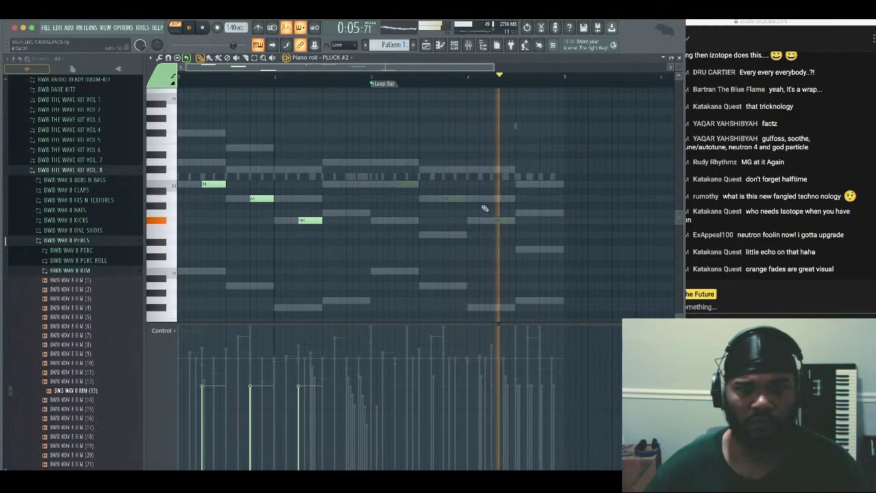
click(541, 184)
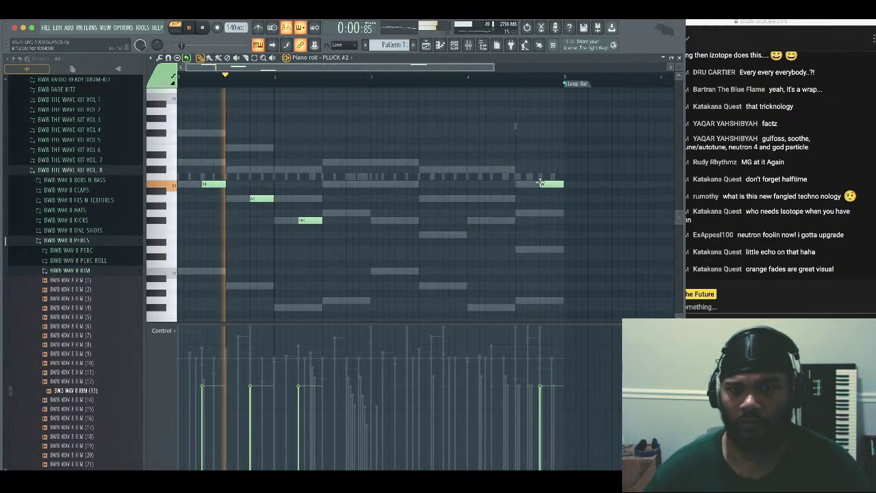
drag(562, 185, 539, 189)
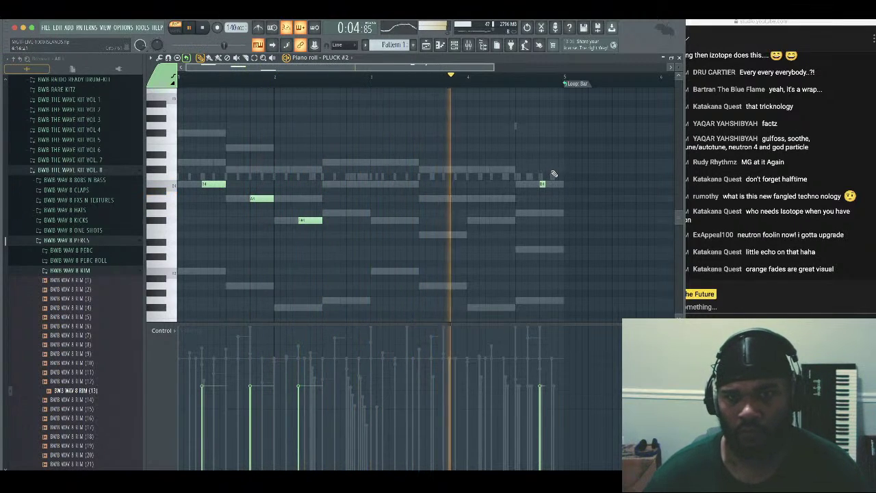
click(553, 169)
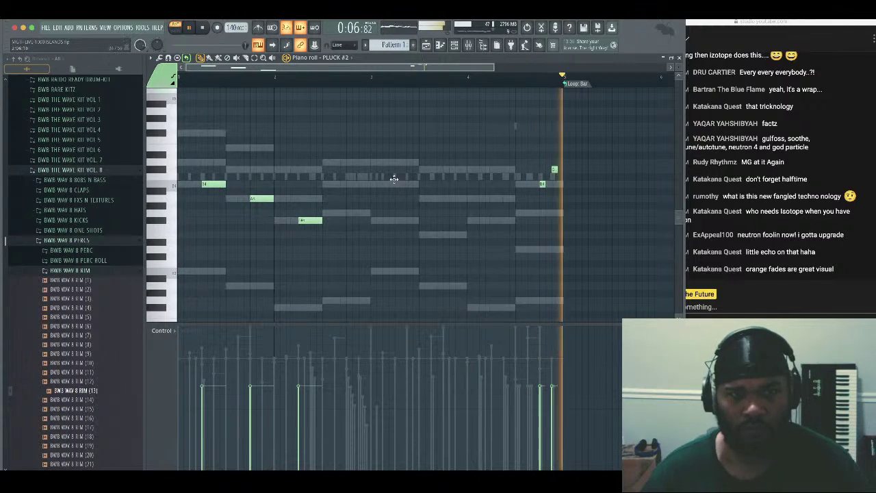
Duplicate the B4, A4 and F#4 notes of bars 1 and 2 into bars 3 and 4
drag(386, 143, 215, 270)
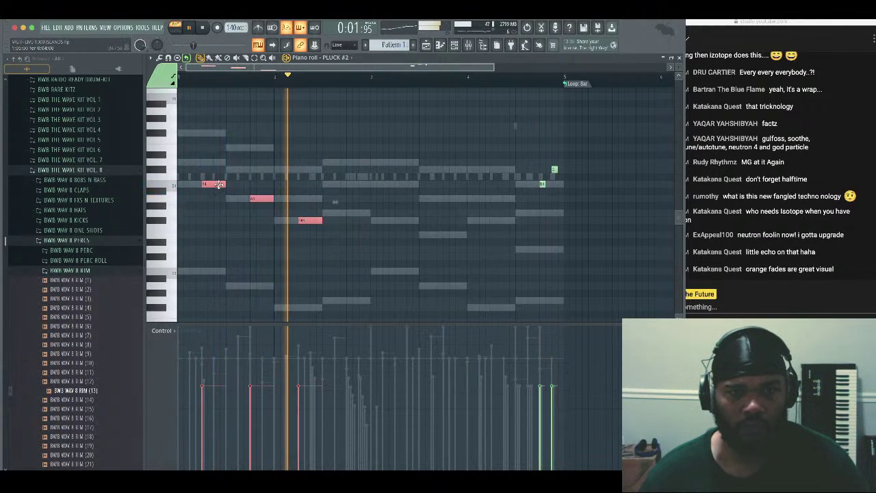
key(ctrl+b)
ctrl+click(420, 154)
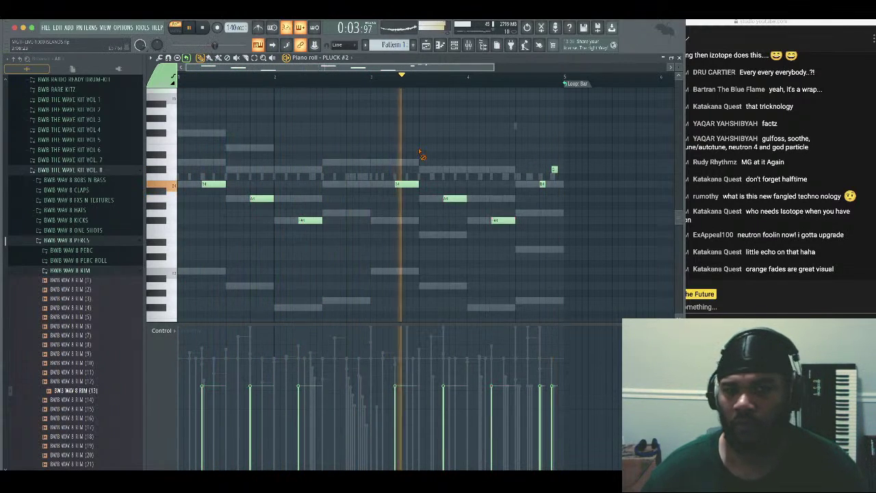
Add B4 followed by D5 on beat 4 of bar 2, each shortened to half a beat
scroll(425, 147, up, 2)
scroll(411, 157, up, 2)
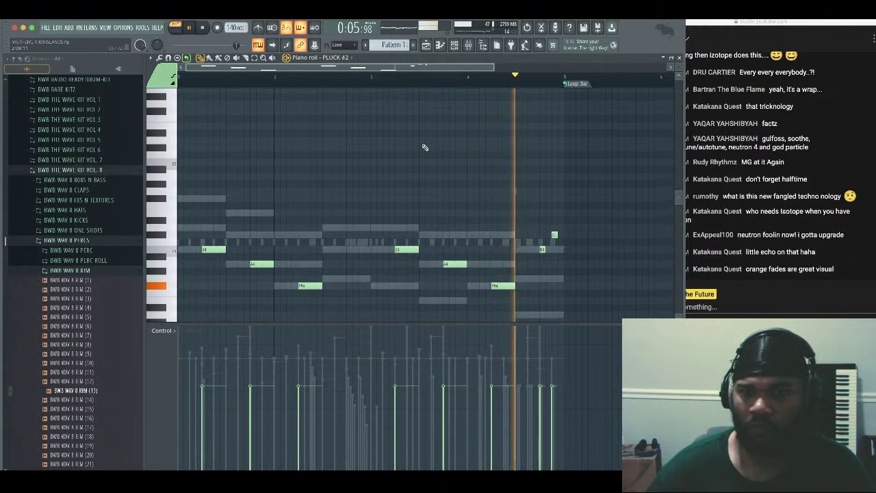
click(349, 251)
click(359, 228)
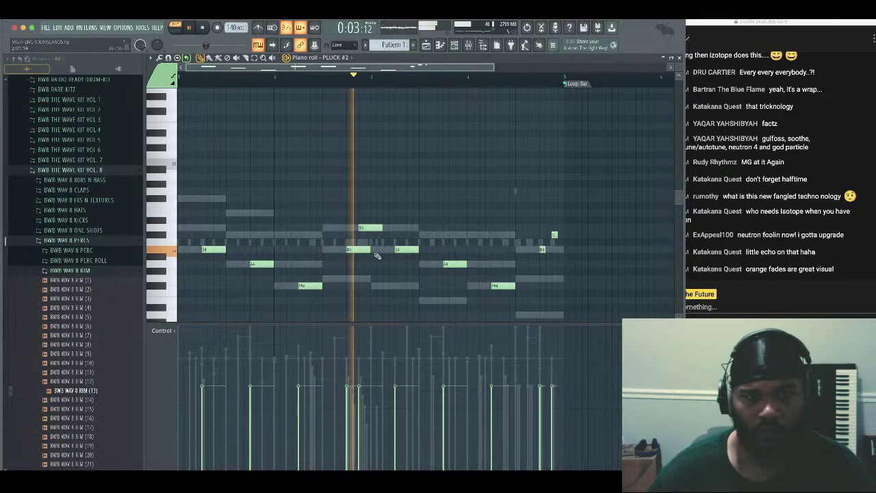
mouse_move(368, 250)
mouse_down()
mouse_move(347, 253)
mouse_move(367, 233)
mouse_up()
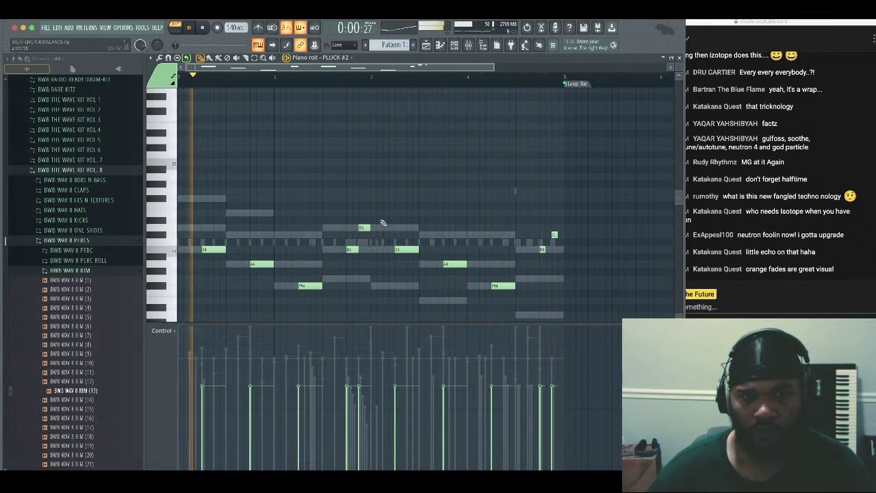
scroll(393, 241, down, 3)
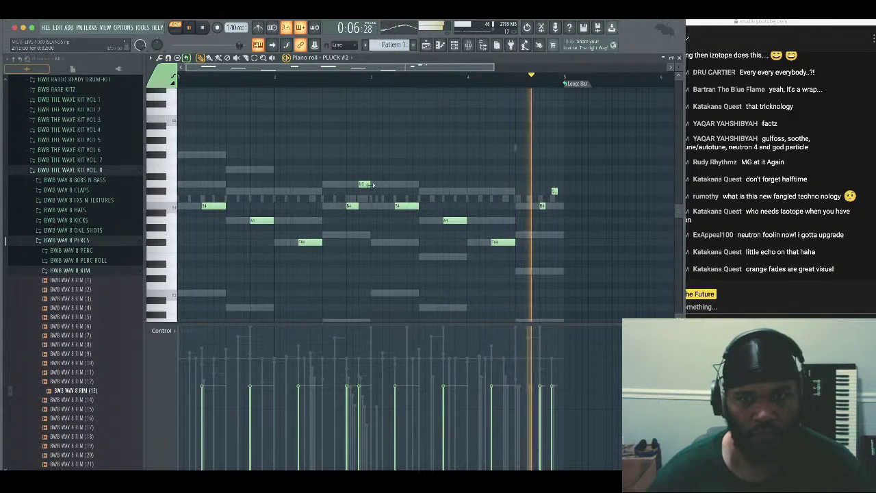
On beat 4 of bar 2, remove the D5, move the B4 down to G4, and add a half-beat B4 after it
right_click(368, 184)
drag(353, 206, 351, 234)
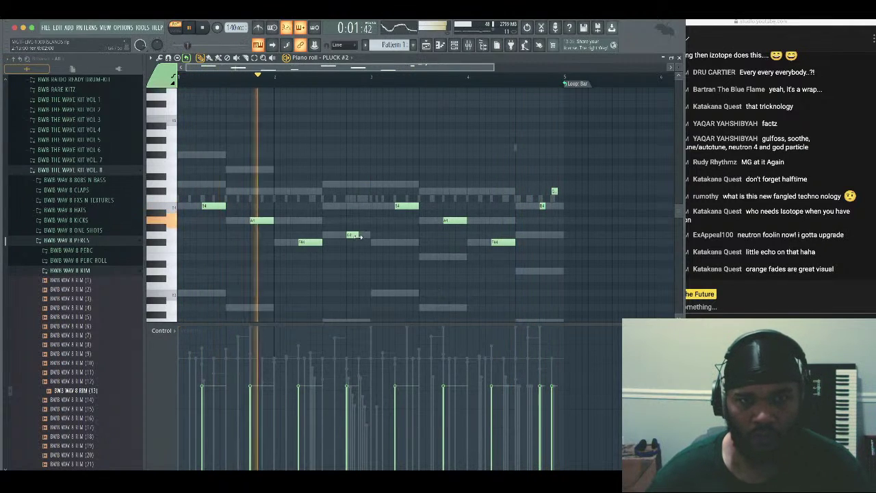
click(361, 206)
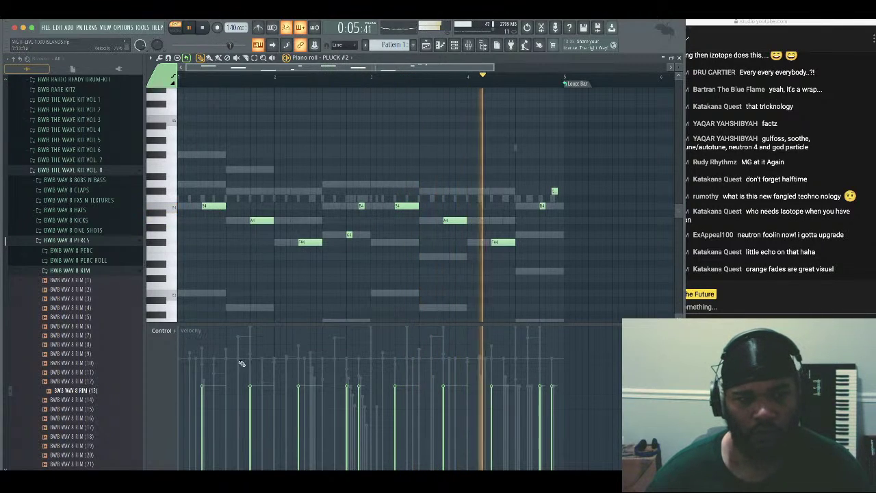
click(160, 58)
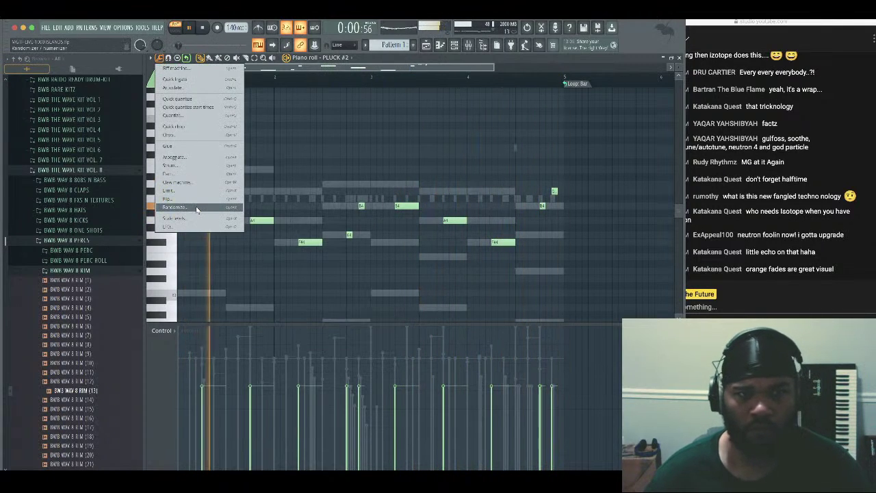
click(199, 220)
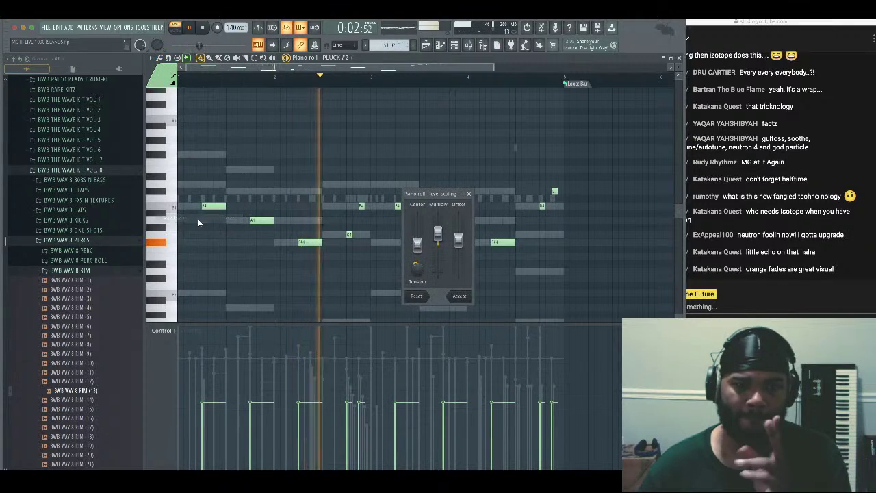
click(469, 195)
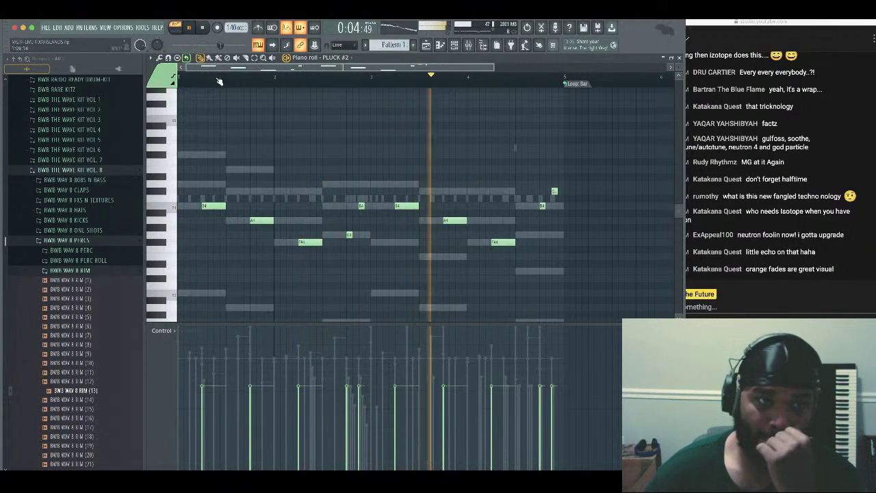
Randomize the PLUCK #2 note velocities with a different seed, accept the result and close the piano roll
click(159, 57)
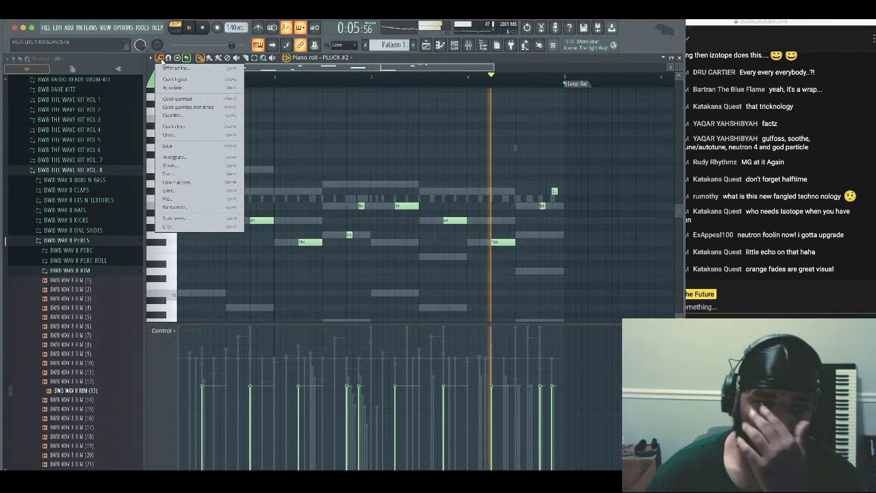
click(216, 207)
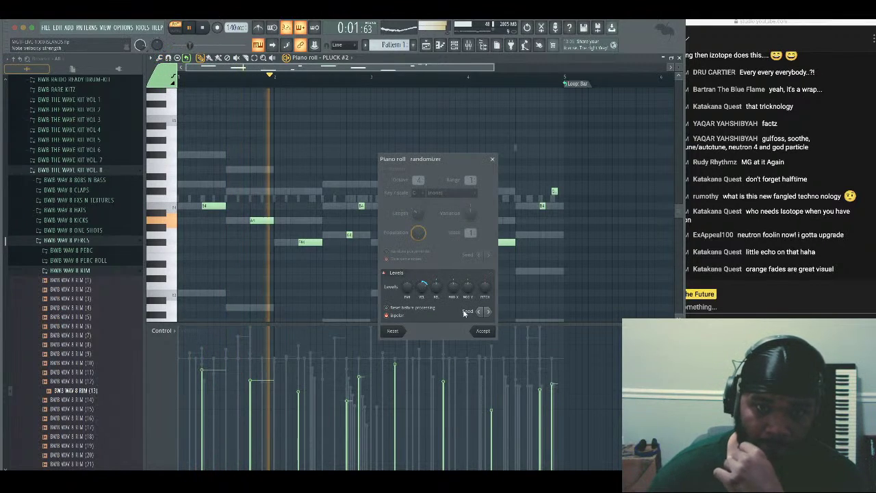
click(488, 311)
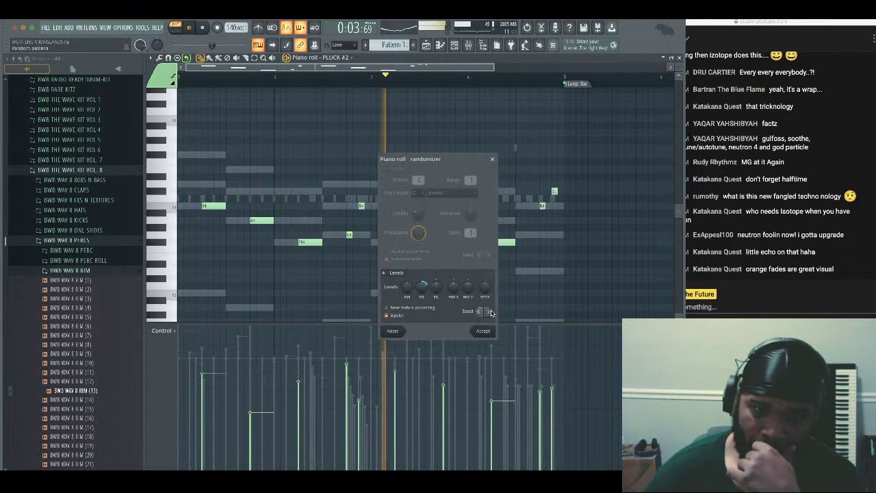
click(483, 330)
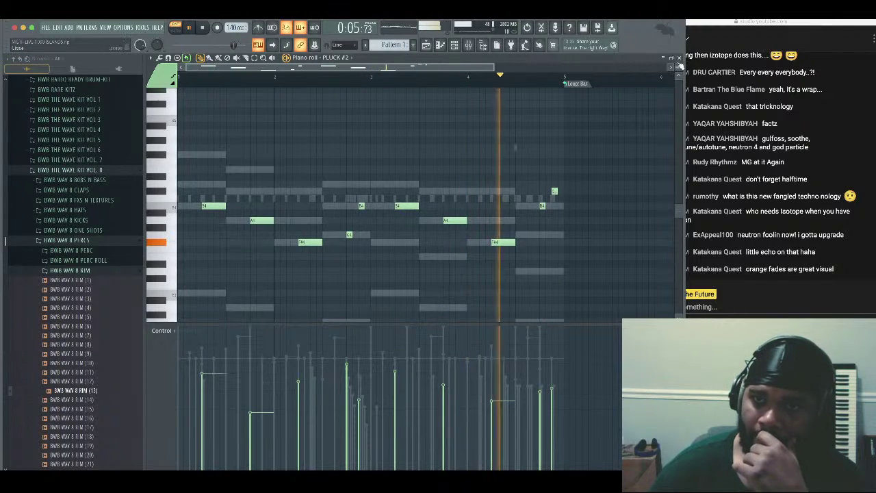
click(678, 59)
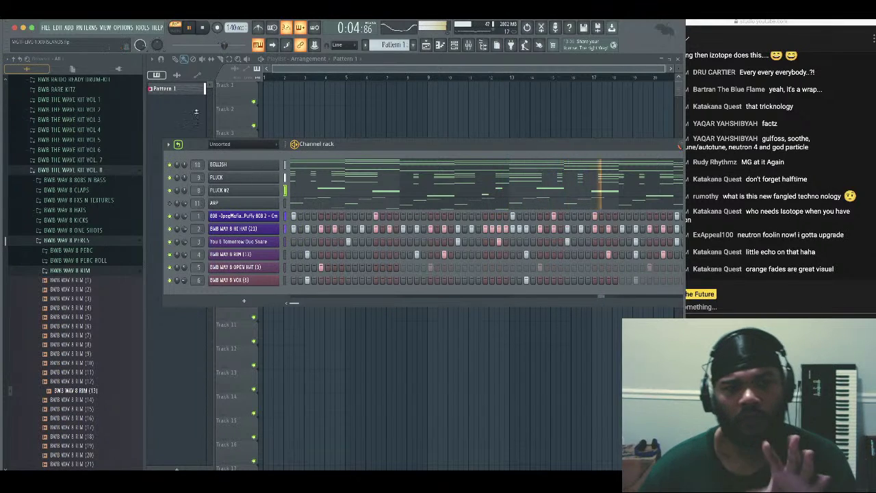
Stop playback and rename the PLUCK #2 channel to FLUTE
key(space)
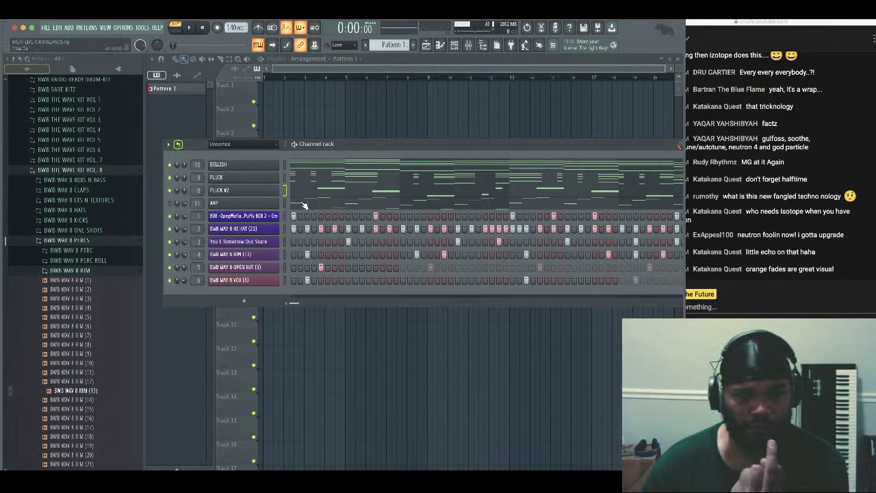
right_click(246, 189)
click(297, 208)
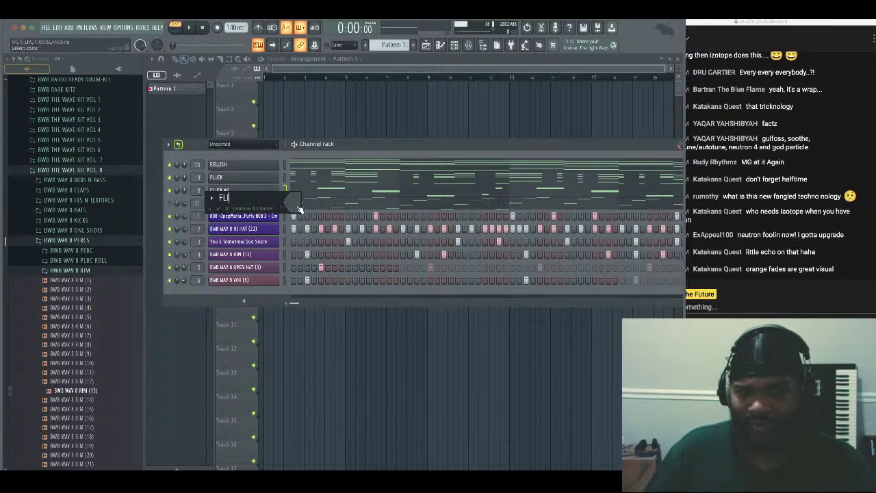
key(Return)
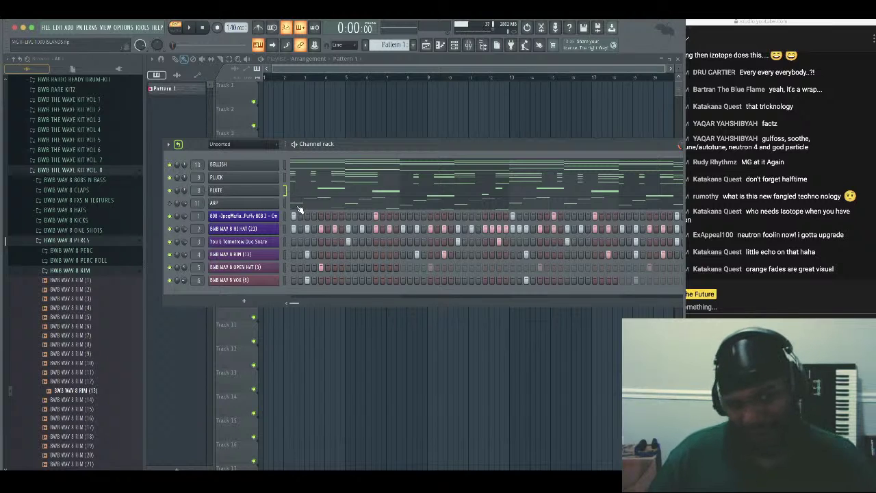
Link the FLUTE channel to mixer insert 8
click(467, 46)
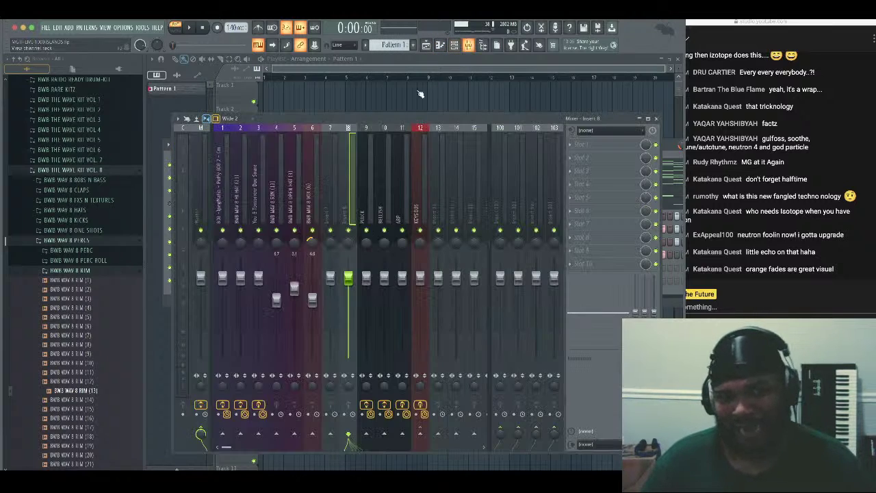
right_click(348, 203)
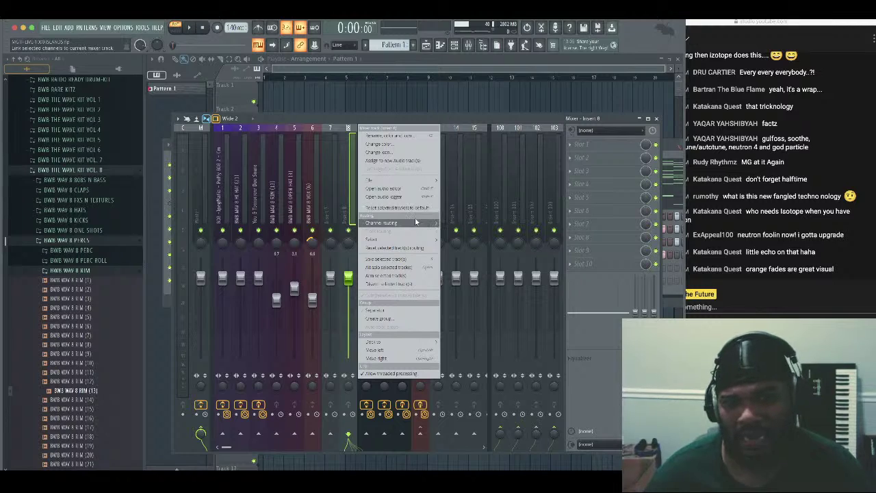
mouse_move(425, 223)
click(460, 224)
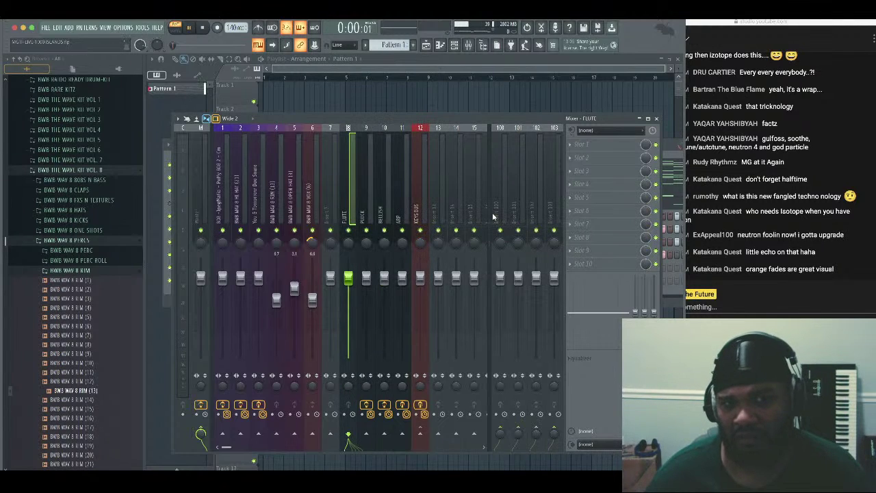
Start playback and load EffectRack into the first effect slot of the FLUTE mixer track
key(space)
click(570, 145)
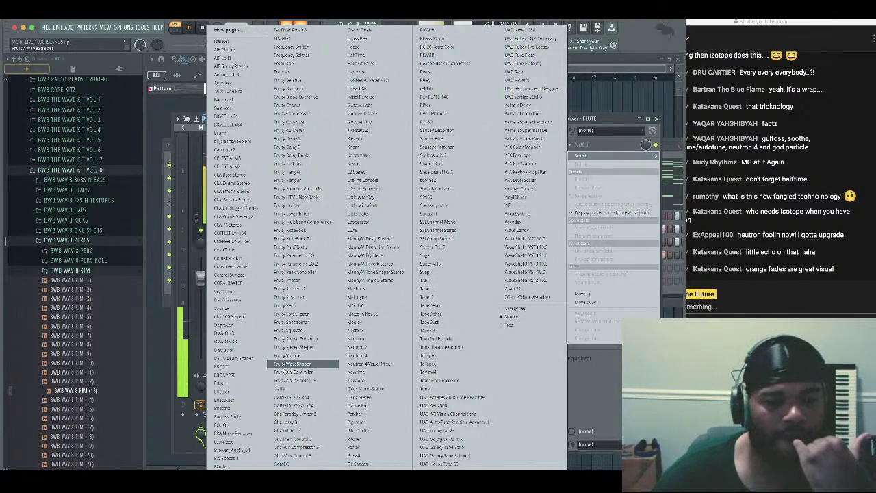
click(247, 402)
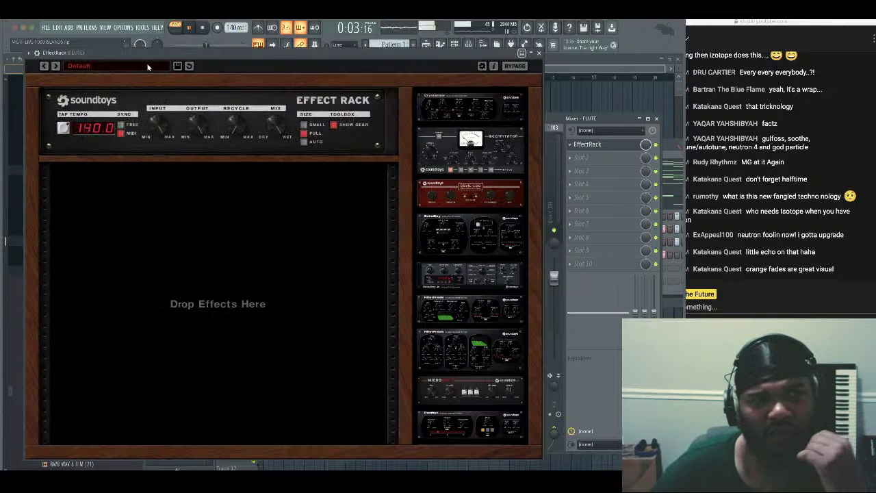
Audition the Fiori Melody user presets in EffectRack, settle on Fiori - Echosis and close the plugin
click(148, 66)
mouse_move(146, 151)
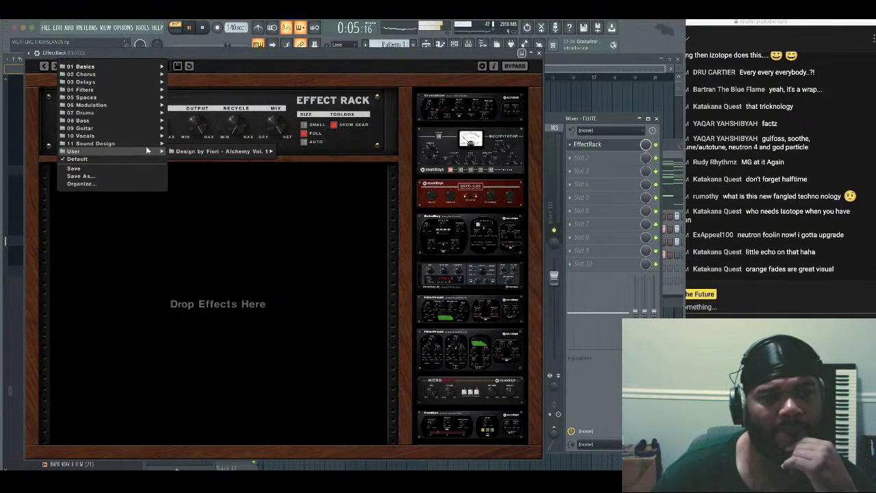
mouse_move(214, 153)
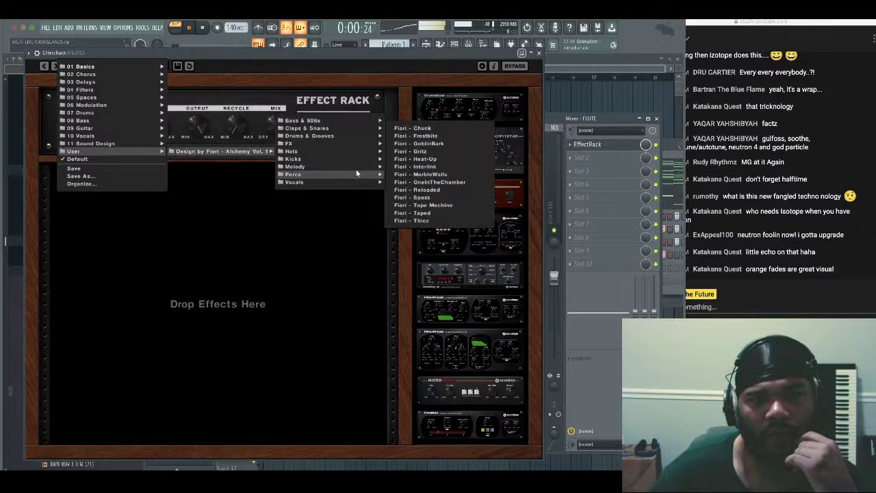
mouse_move(351, 166)
click(420, 161)
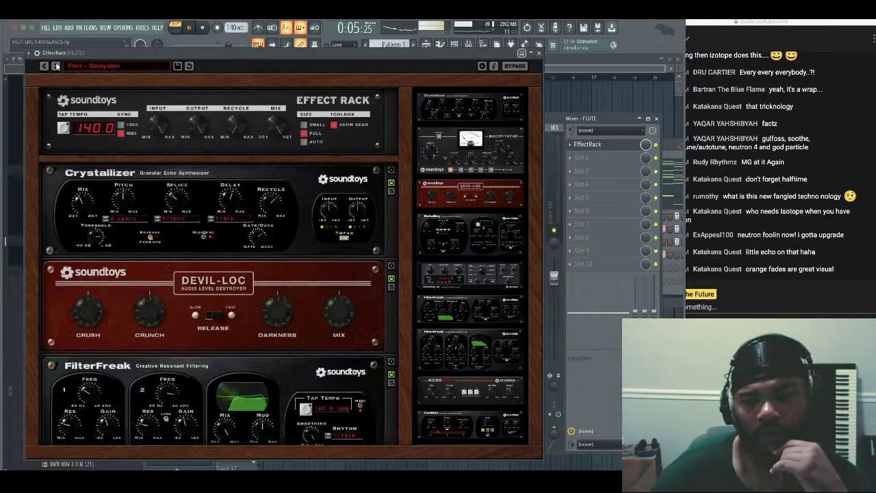
click(56, 66)
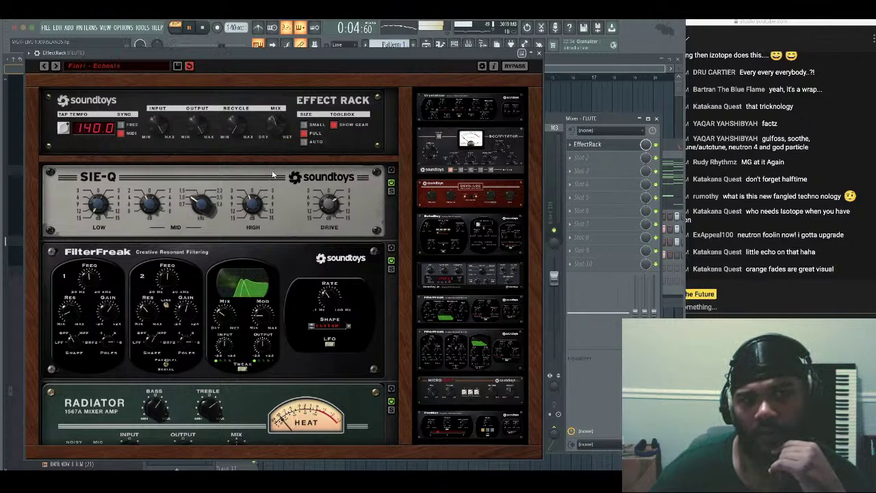
click(539, 53)
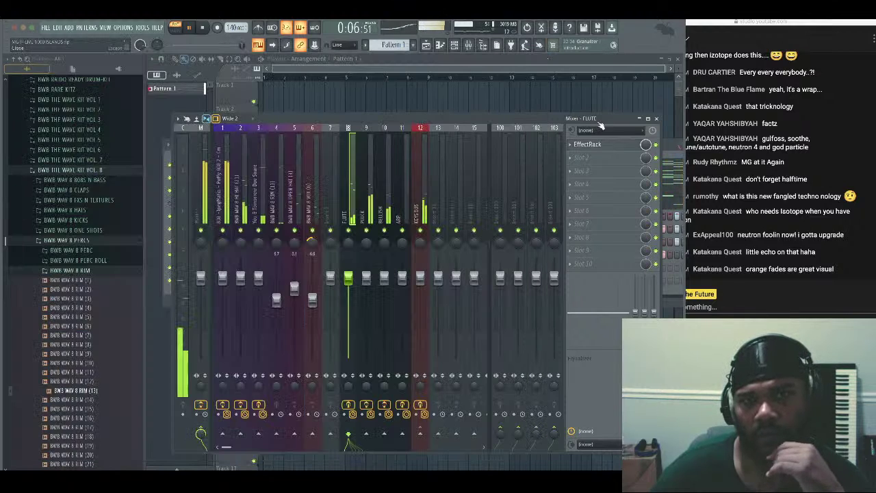
Load Neutron 4 into the second effect slot of the FLUTE track and have its assistant analyse the flute
click(581, 157)
mouse_move(581, 169)
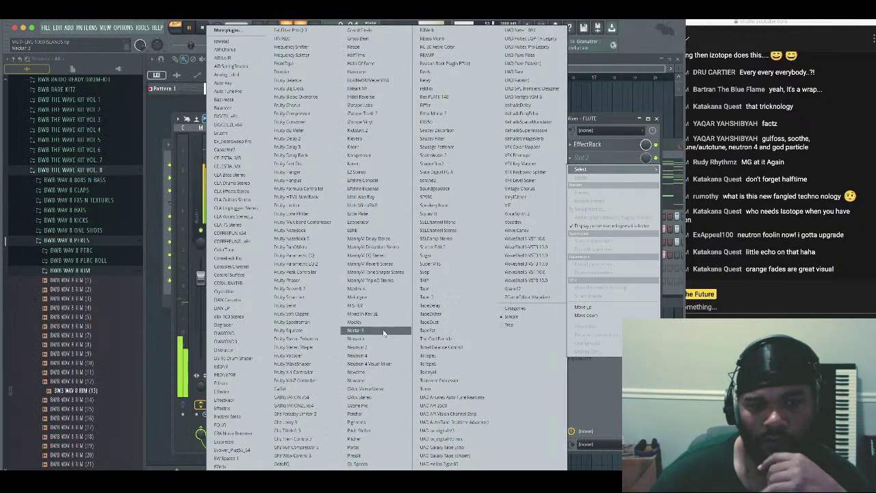
click(375, 356)
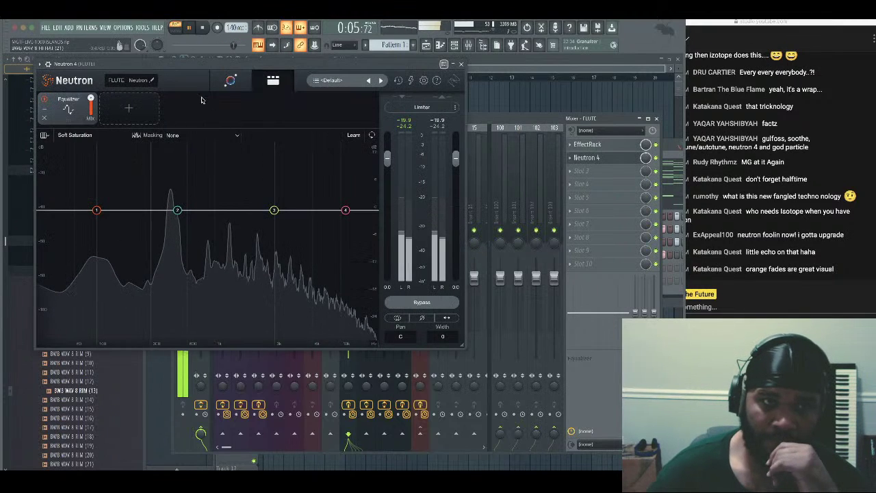
click(231, 80)
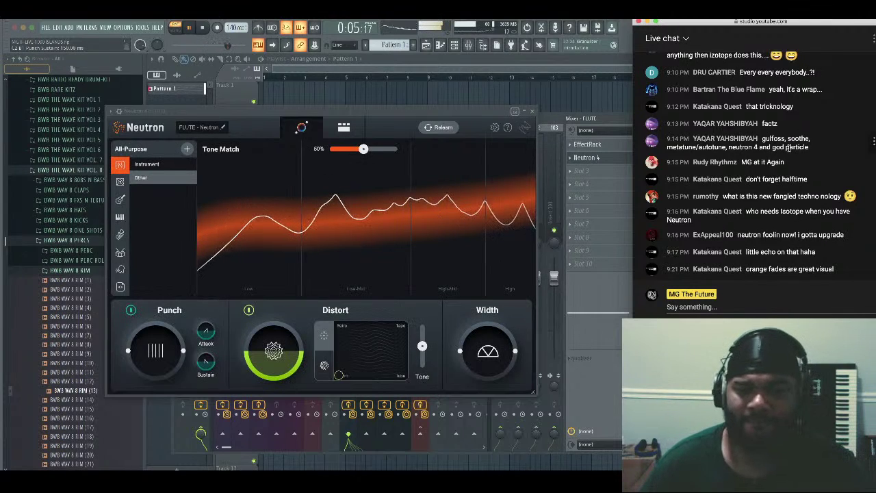
Raise Neutron's Distort tone to 36, shift its character toward Tape, narrow the Width, and close the plugin
drag(422, 346, 421, 328)
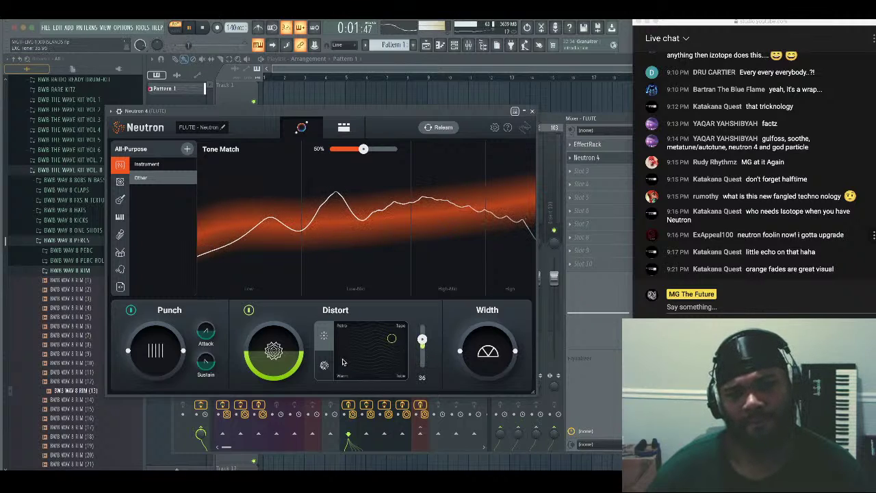
drag(300, 370, 300, 375)
drag(490, 358, 495, 466)
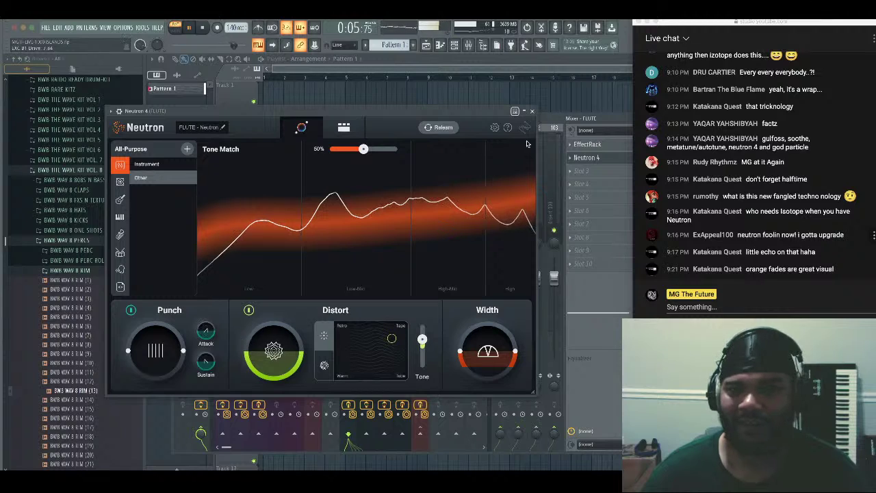
click(532, 111)
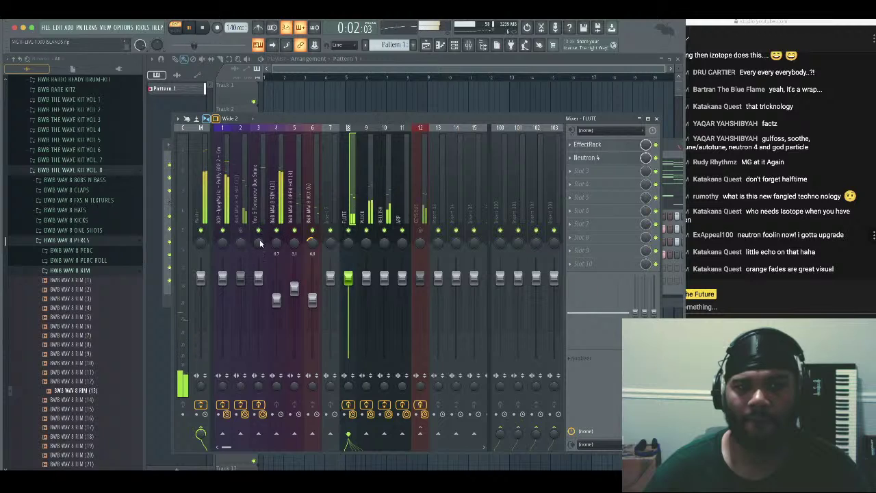
Lower the BWB WAV 8 HI HAT (21) mixer track to -2.9 dB and close the mixer
click(245, 219)
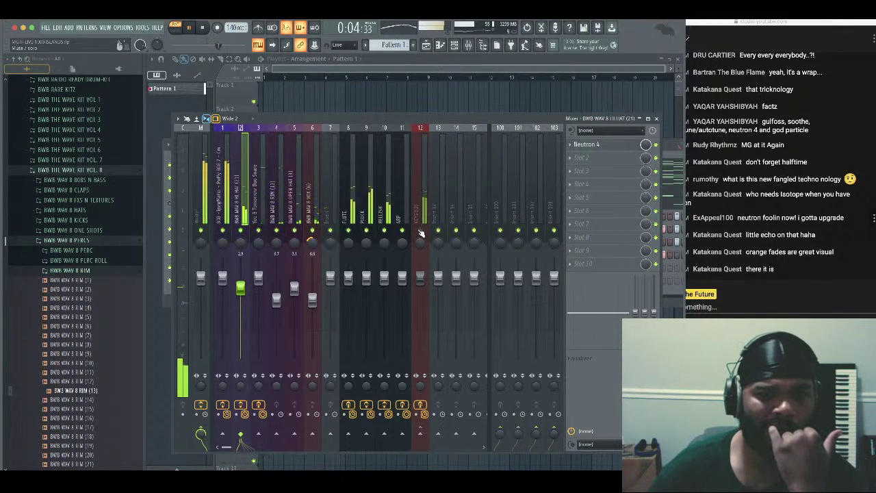
click(656, 119)
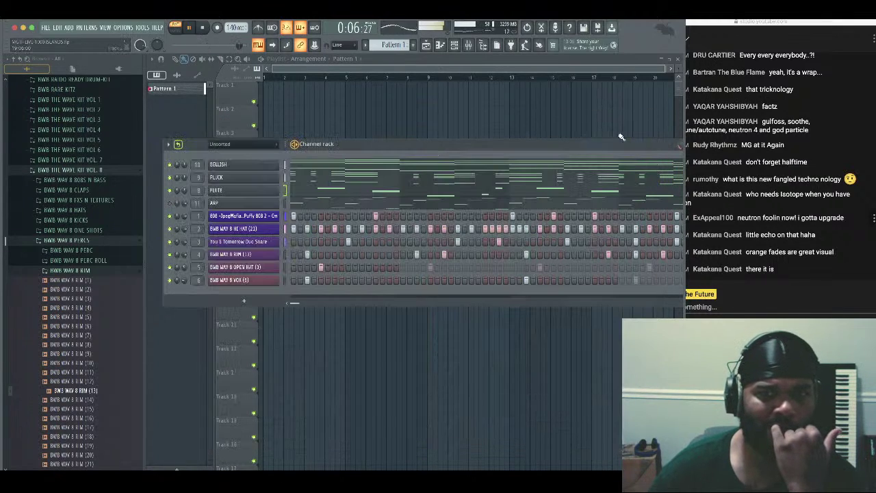
Transpose all the FLUTE notes up one octave and bring the mixer back up
click(334, 191)
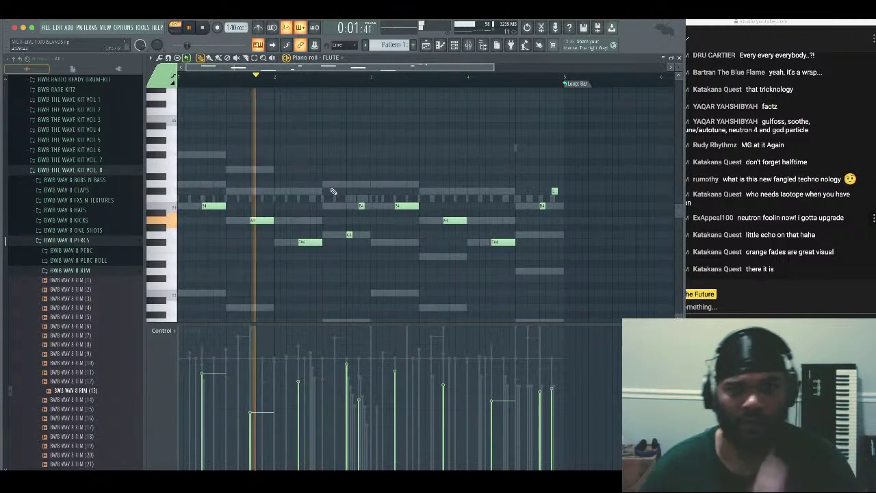
key(ctrl+a)
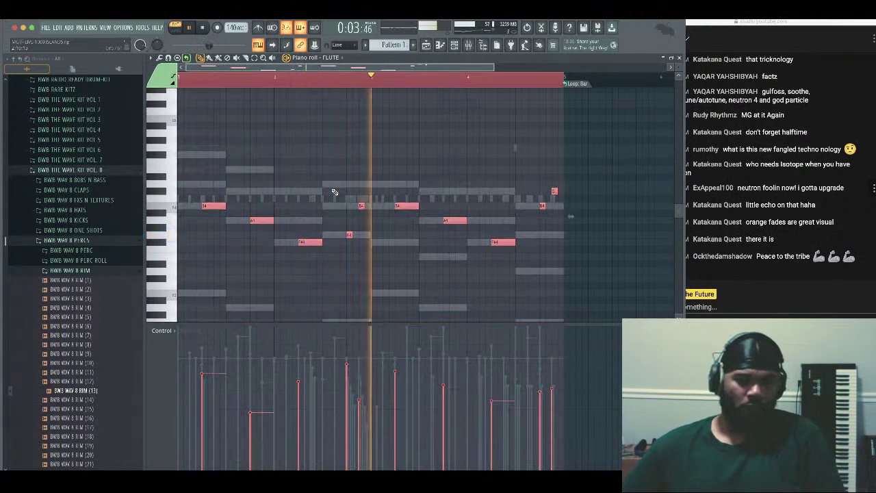
key(ctrl+Up)
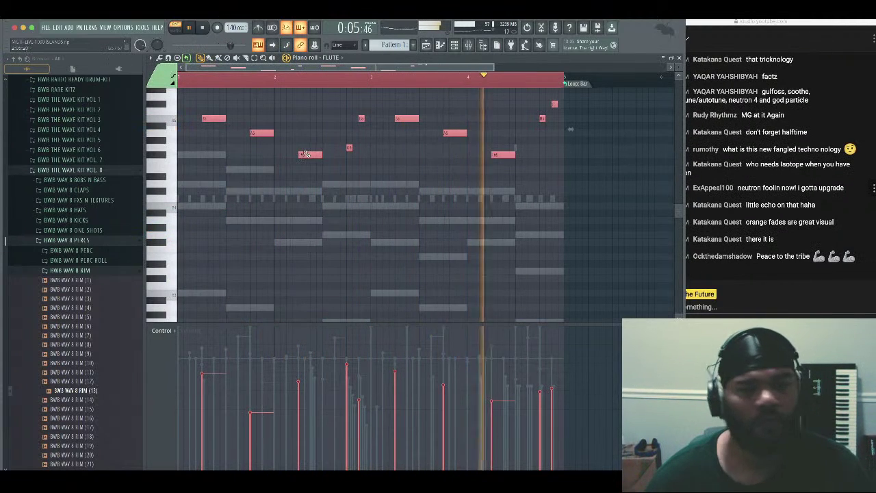
key(F9)
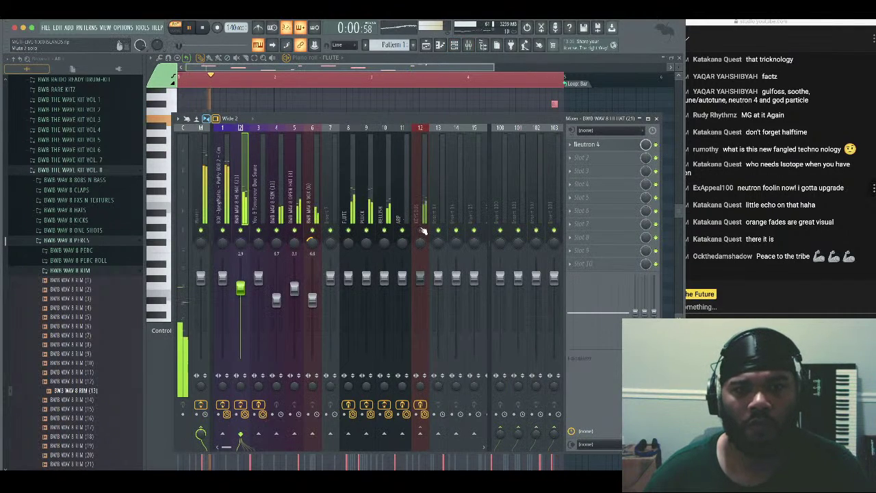
Enable the Limiter in the FLUTE track's Neutron 4, set its ceiling to -20 dB, and close the plugin
click(349, 205)
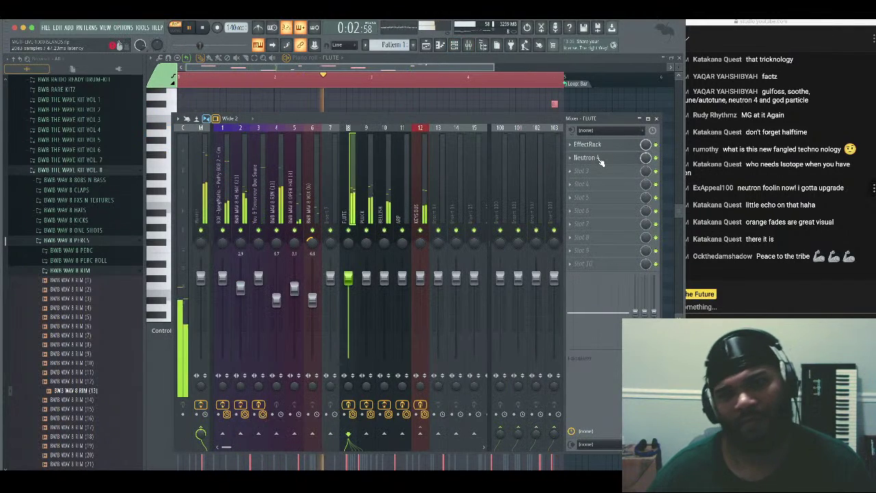
click(587, 157)
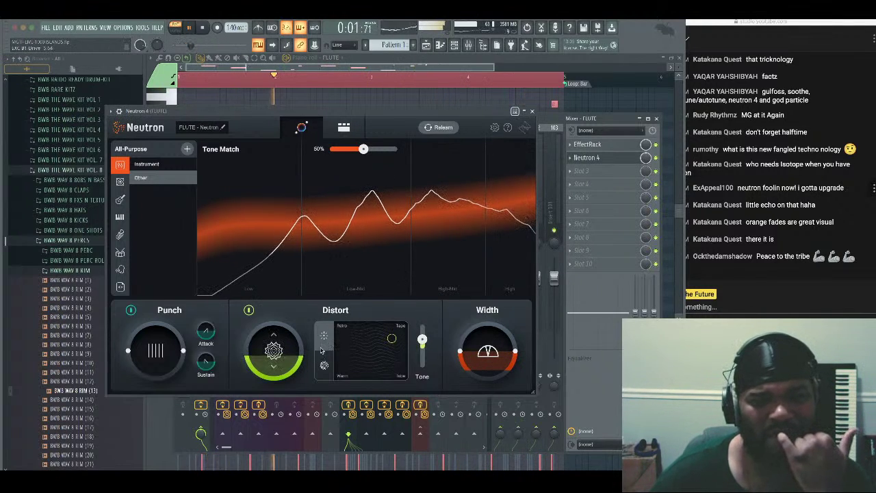
click(343, 128)
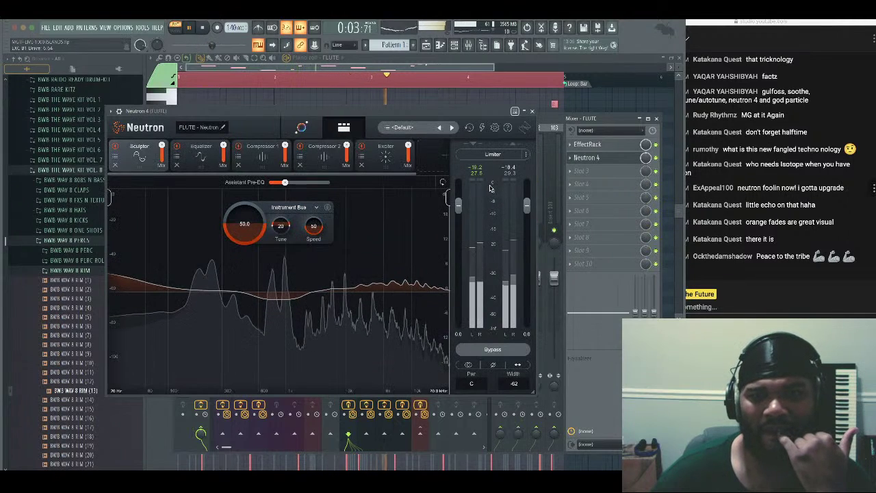
drag(509, 188, 500, 261)
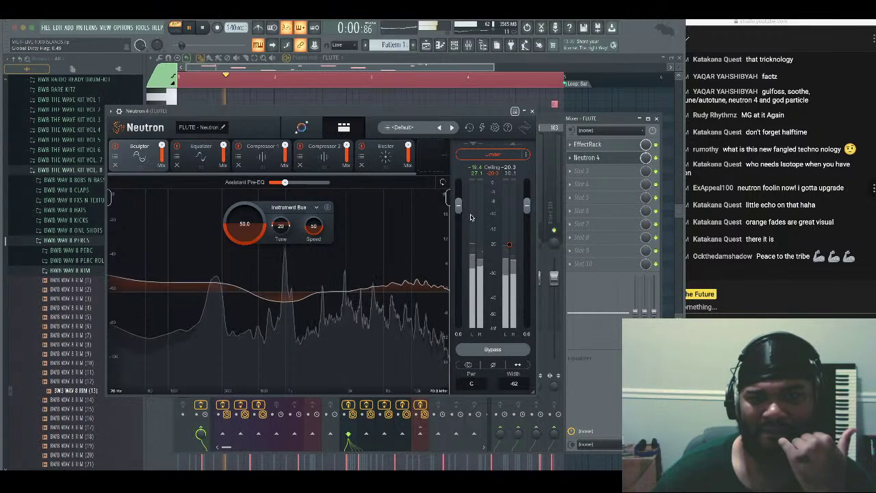
click(532, 111)
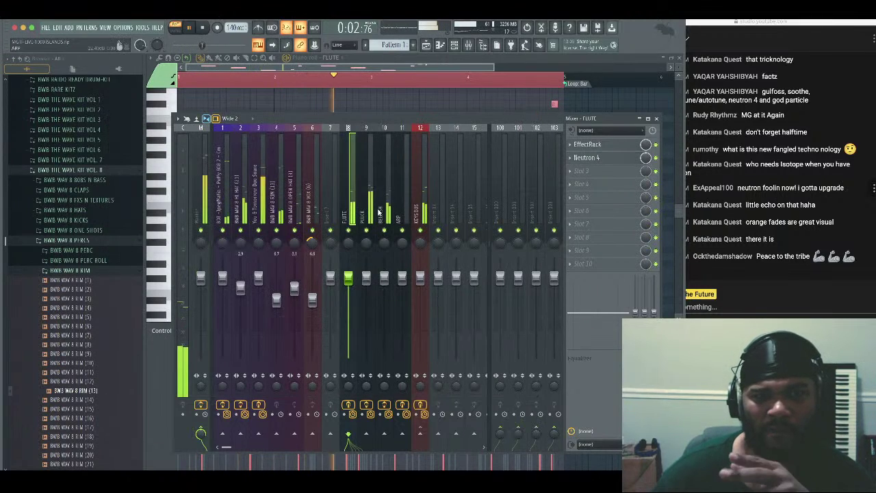
Fine-tune Width and Distort in the flute's Neutron 4 with the Distort tone at -38, and lower the FLUTE fader to -8.8 dB
drag(348, 282, 348, 298)
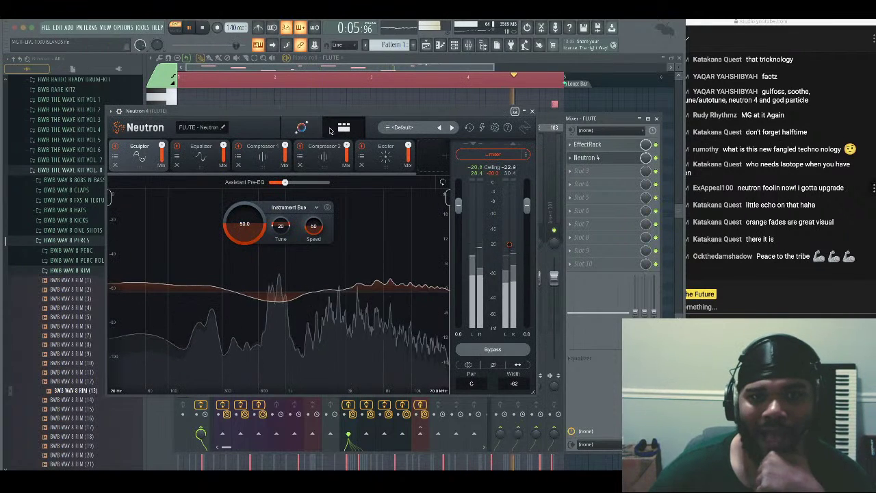
click(301, 128)
drag(468, 361, 465, 380)
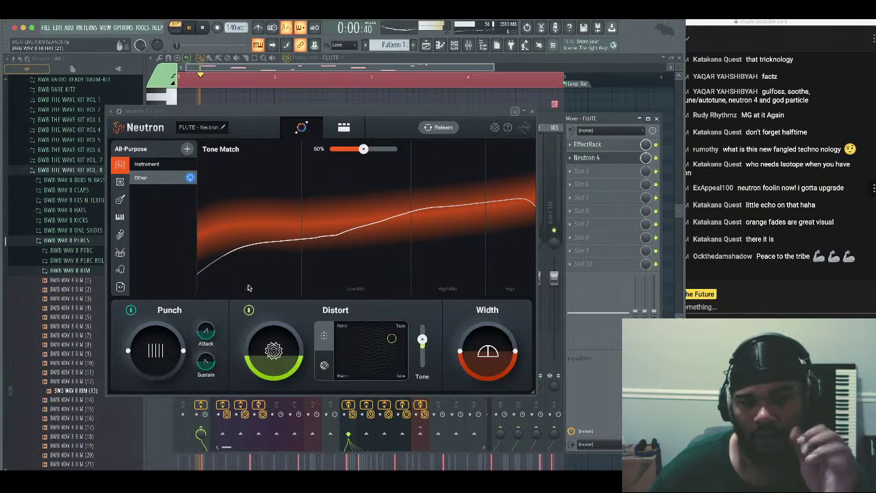
drag(491, 376, 497, 370)
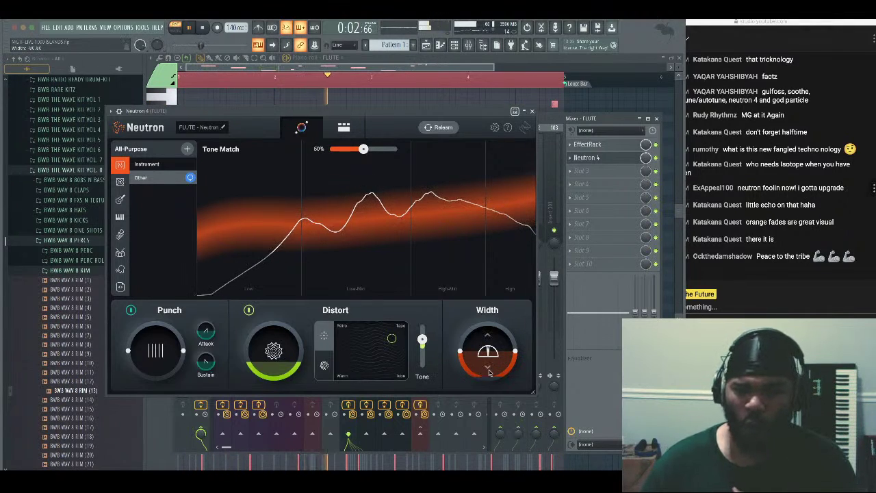
drag(498, 361, 502, 362)
drag(276, 360, 275, 350)
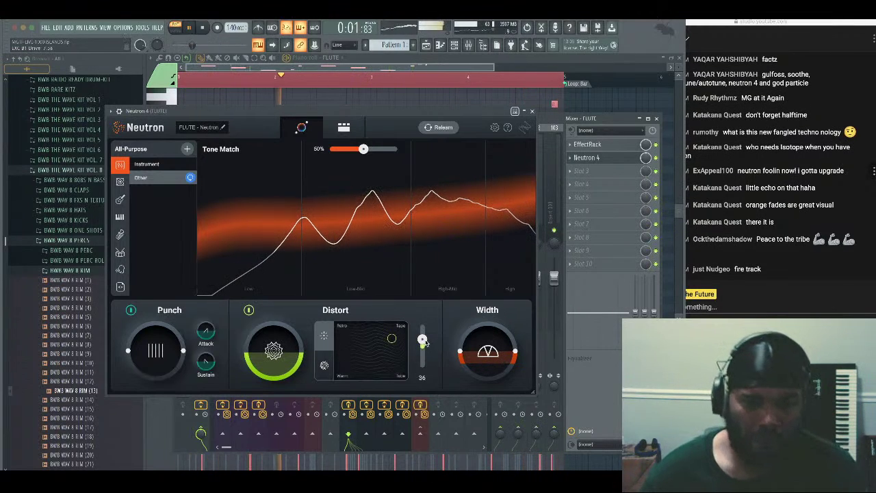
drag(425, 342, 425, 355)
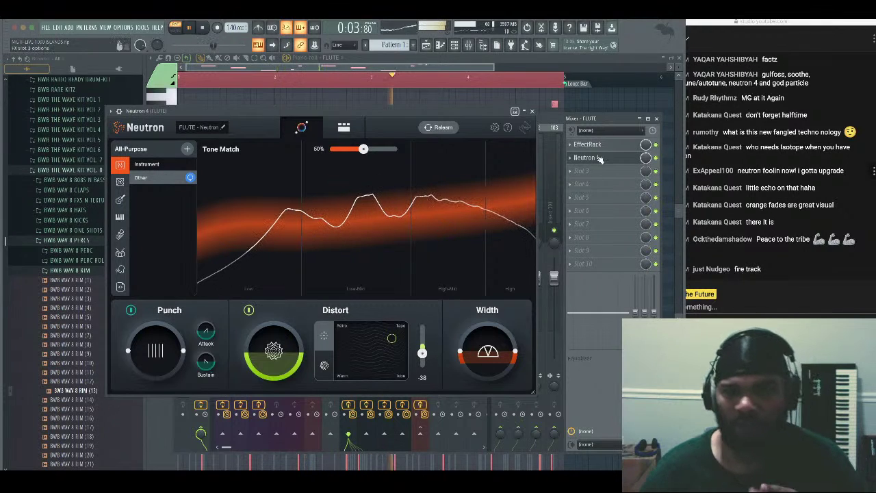
click(531, 111)
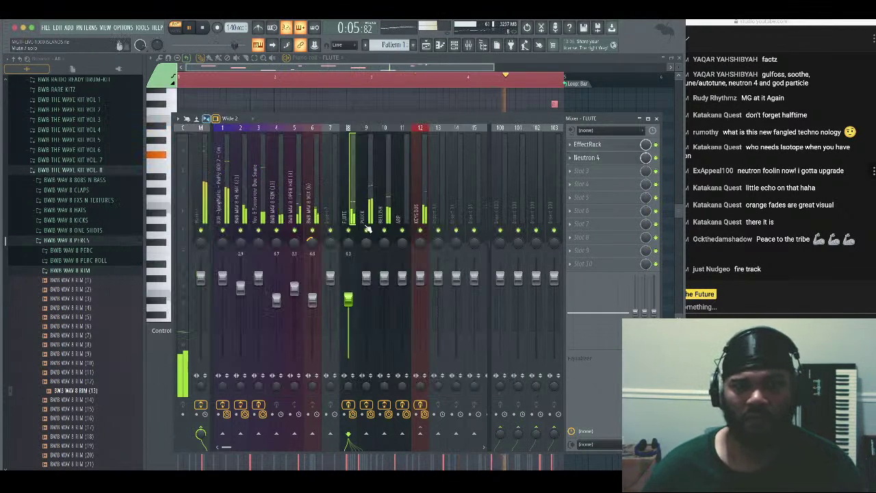
drag(349, 299, 349, 307)
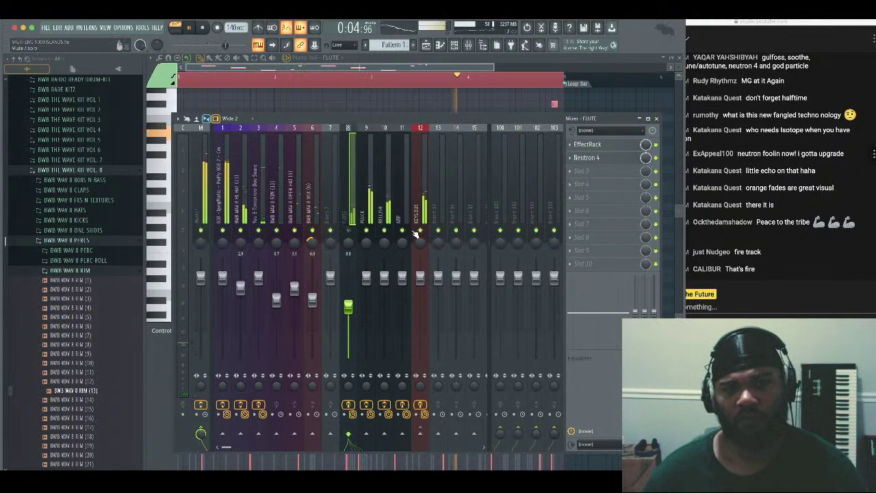
Set the KEYS BUS Neutron 4 tone match to the custom target "Bm - 140 - Clout 140bpm" at 100%
click(420, 205)
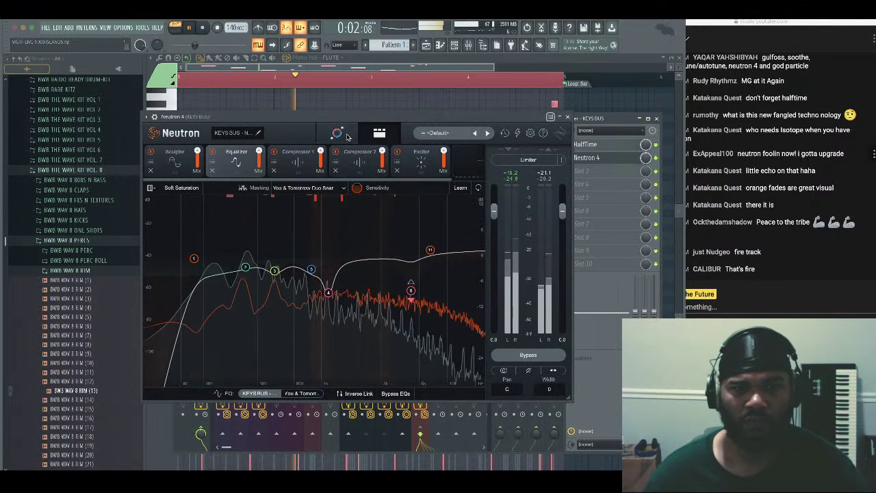
click(347, 136)
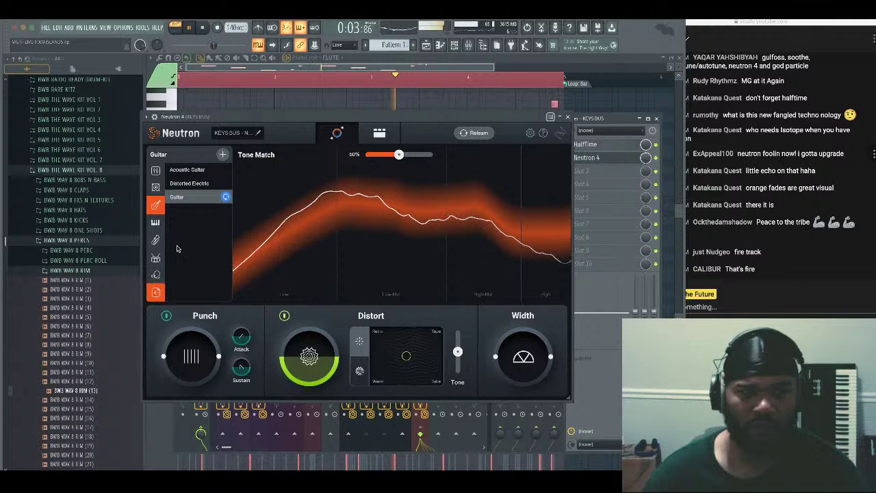
click(198, 200)
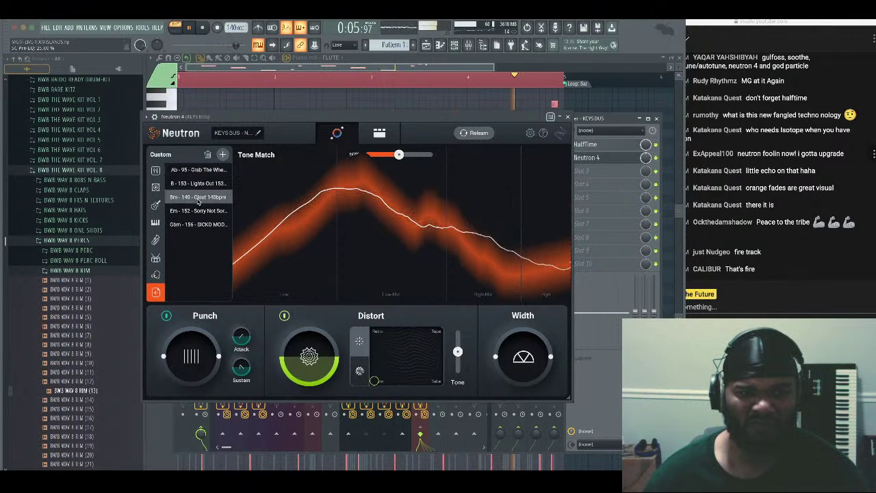
drag(399, 154, 430, 154)
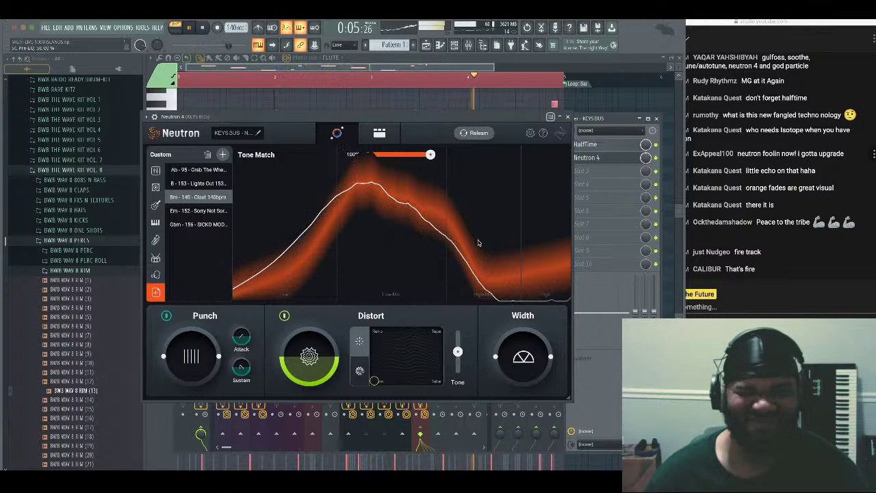
Narrow the KEYS BUS Width to about -22, raise the Distort tone to 36, and close the plugin
drag(507, 359, 507, 381)
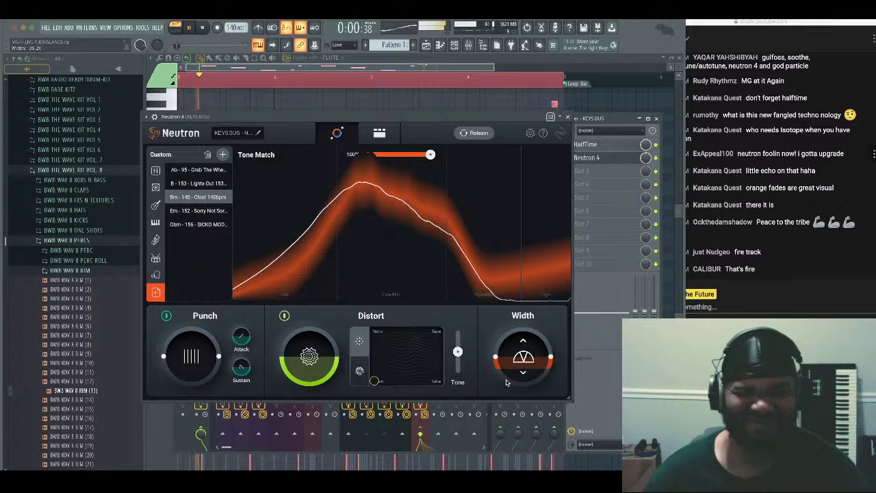
drag(462, 353, 458, 344)
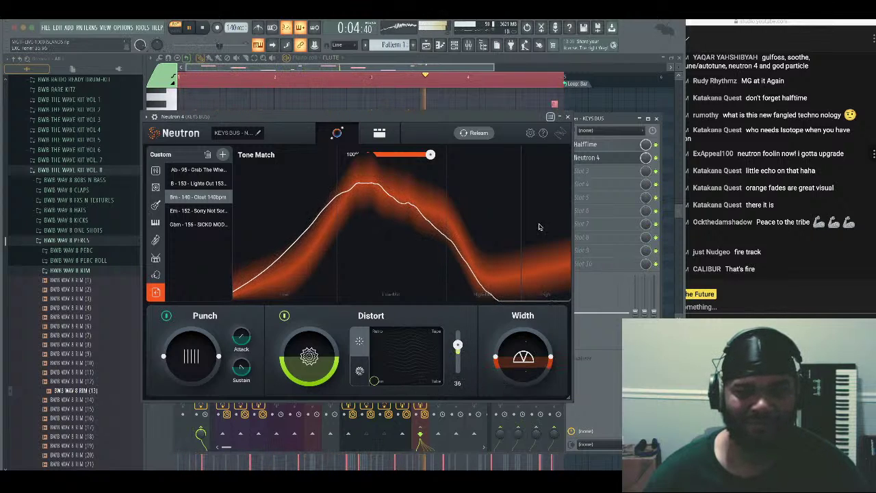
click(566, 117)
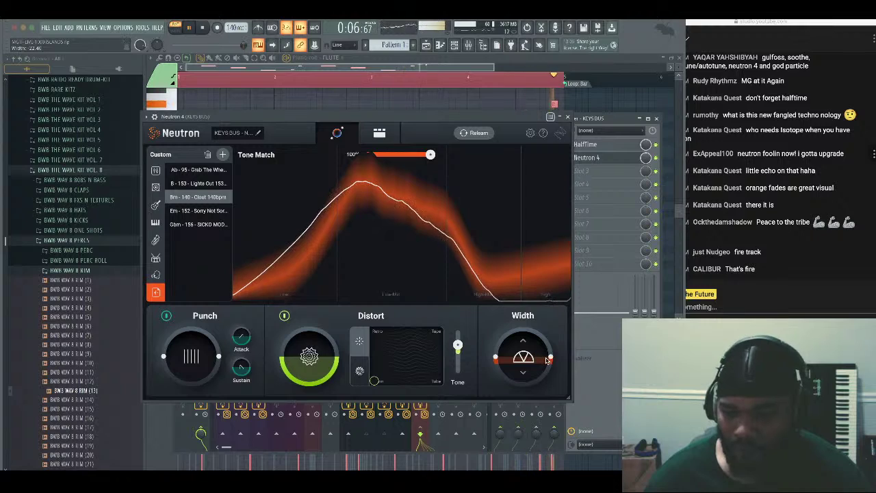
click(567, 117)
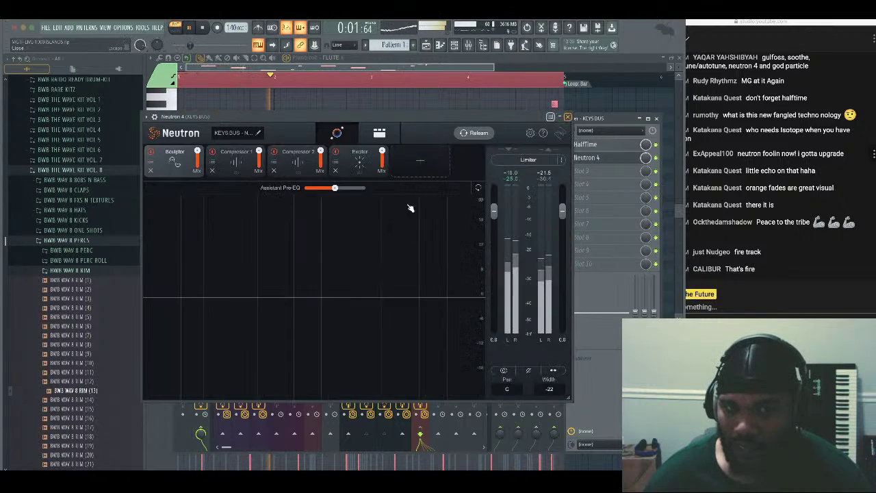
Reduce the Distort amount in the FLUTE track's Neutron 4 and close the plugin
click(354, 209)
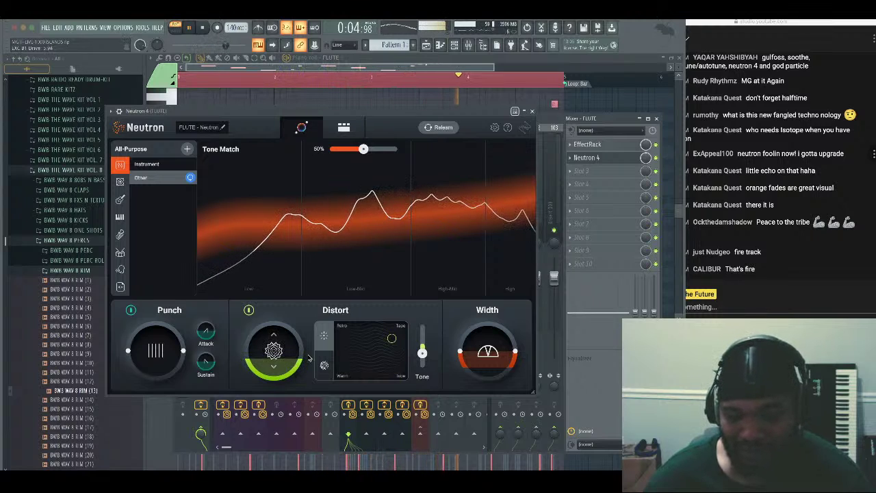
click(532, 112)
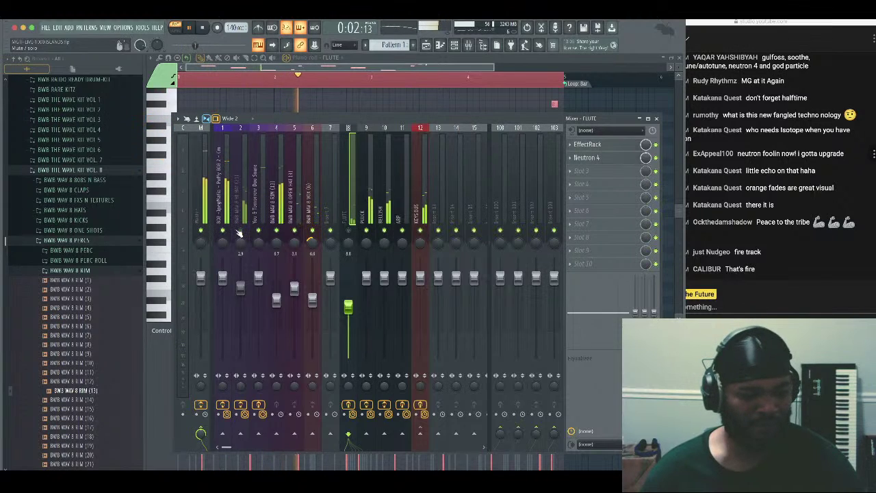
Add a -20 dB Limiter ceiling and 2.3 dB input gain in the KEYS BUS Neutron 4, and lower the bus fader to -1.0 dB
click(422, 210)
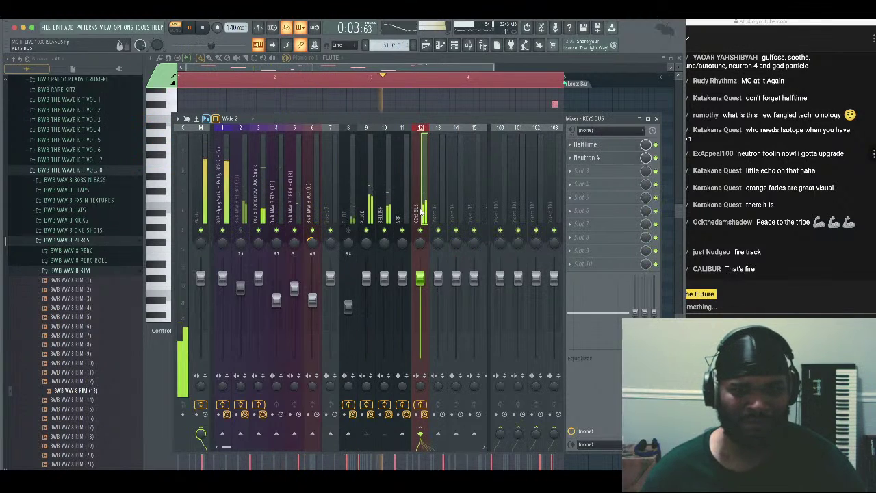
click(587, 157)
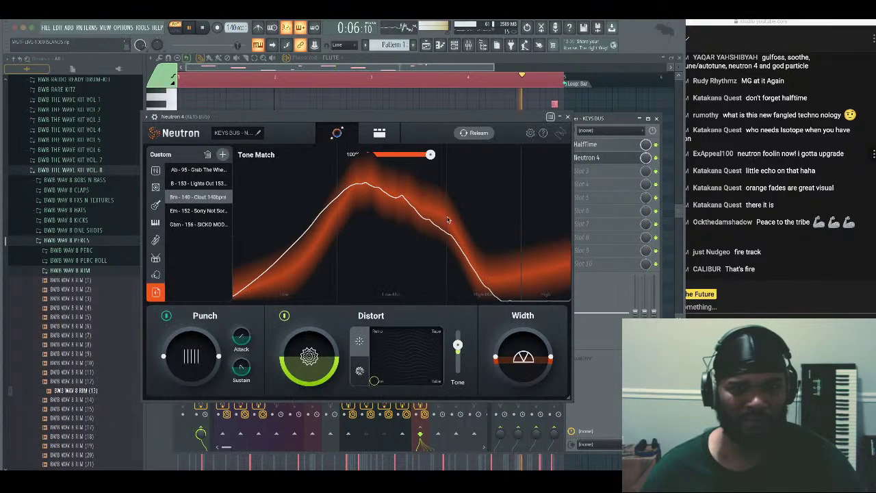
click(379, 137)
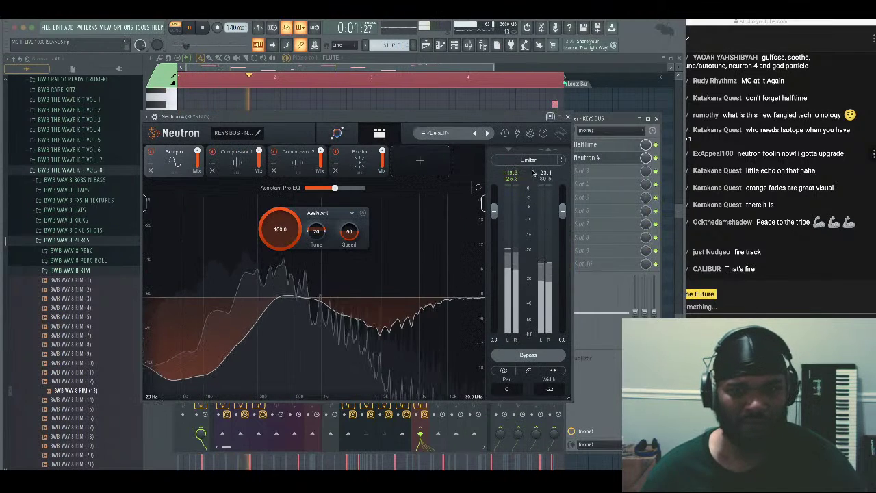
drag(542, 189, 544, 251)
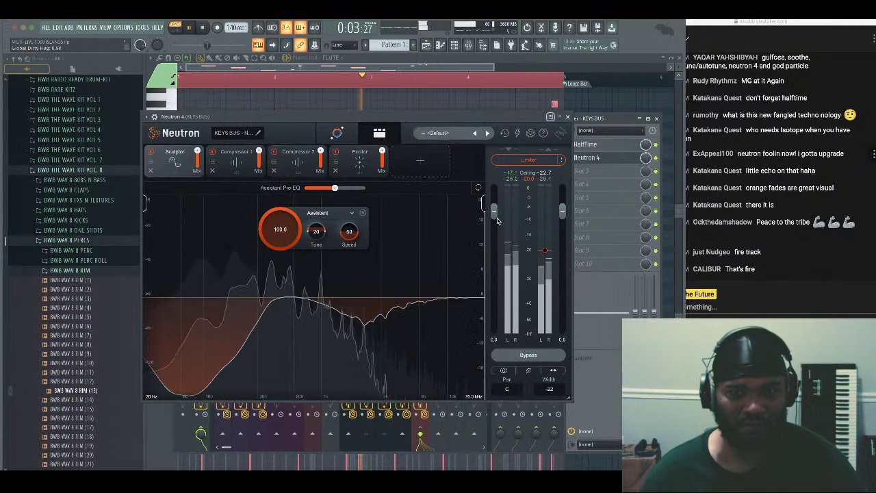
drag(497, 218, 496, 213)
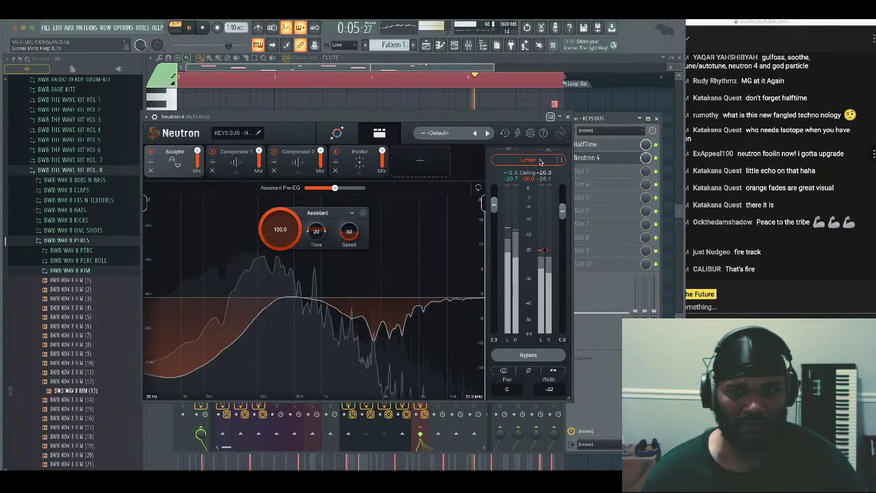
click(566, 125)
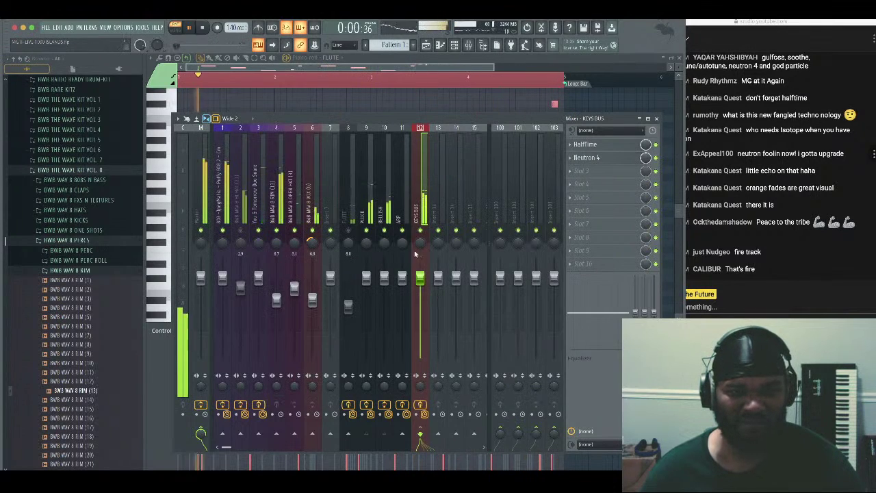
drag(420, 278, 420, 284)
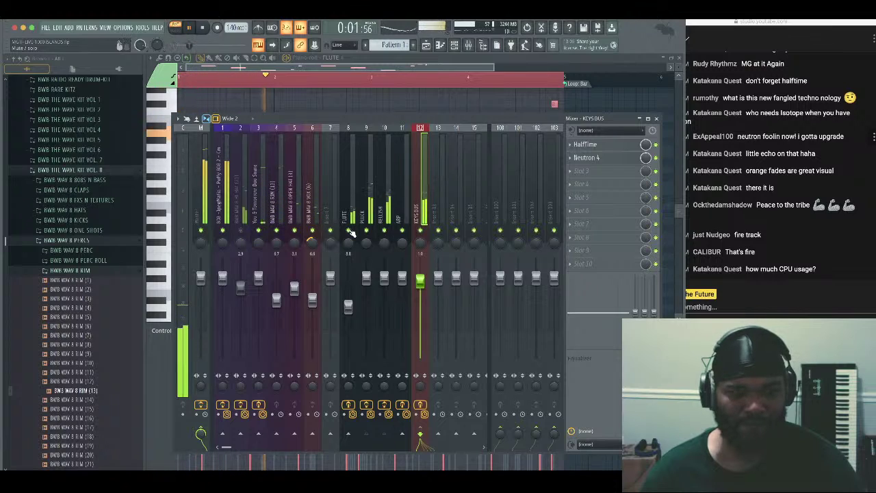
Delete Newtone from the Master track's first effect slot and briefly solo the FLUTE track
click(202, 193)
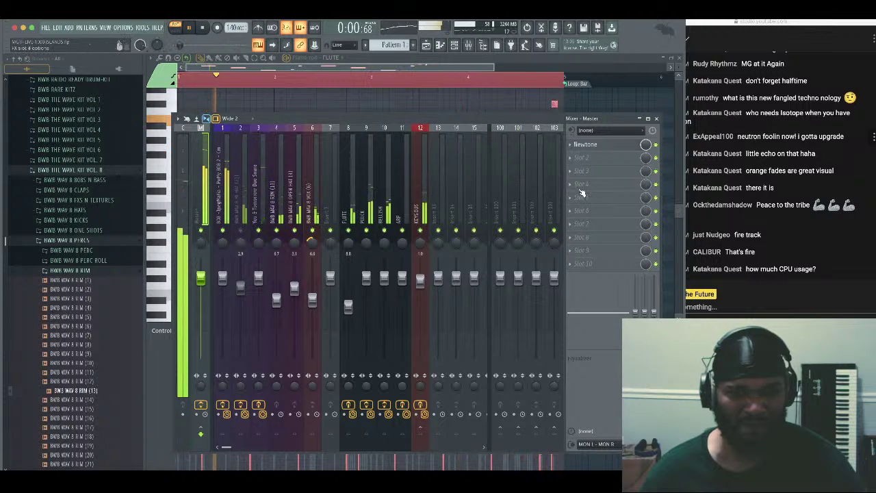
right_click(581, 145)
click(582, 161)
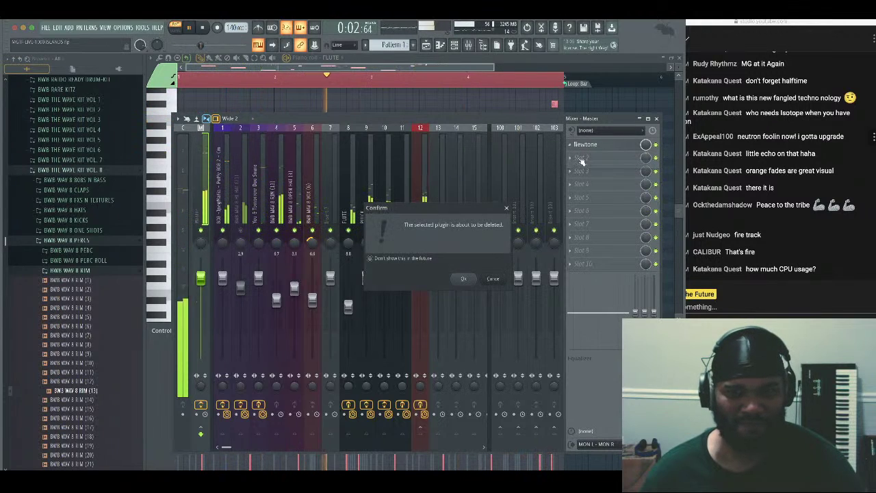
click(463, 278)
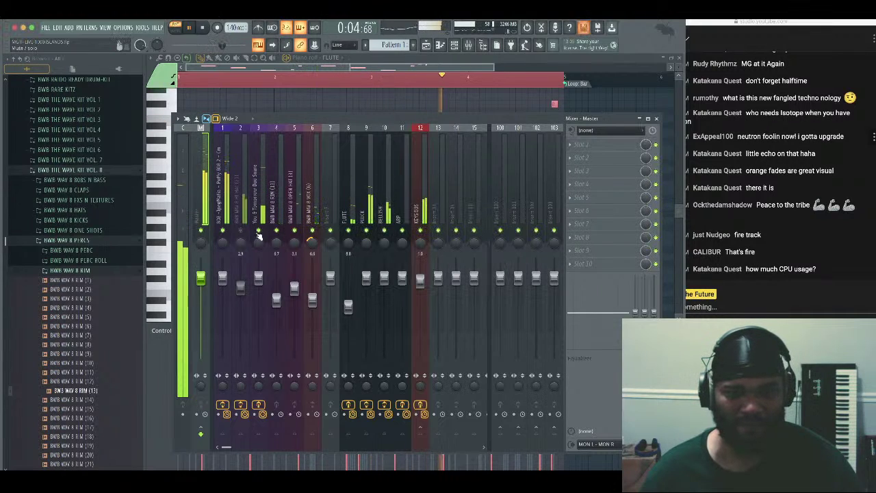
click(351, 233)
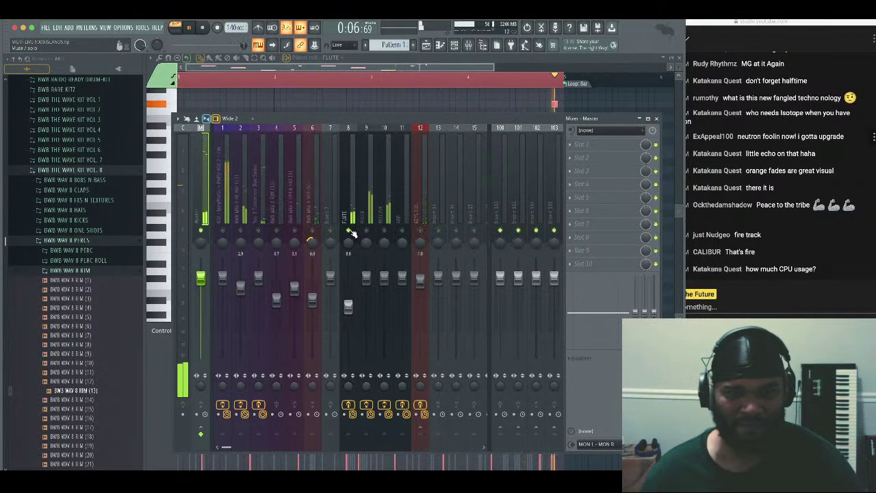
right_click(350, 232)
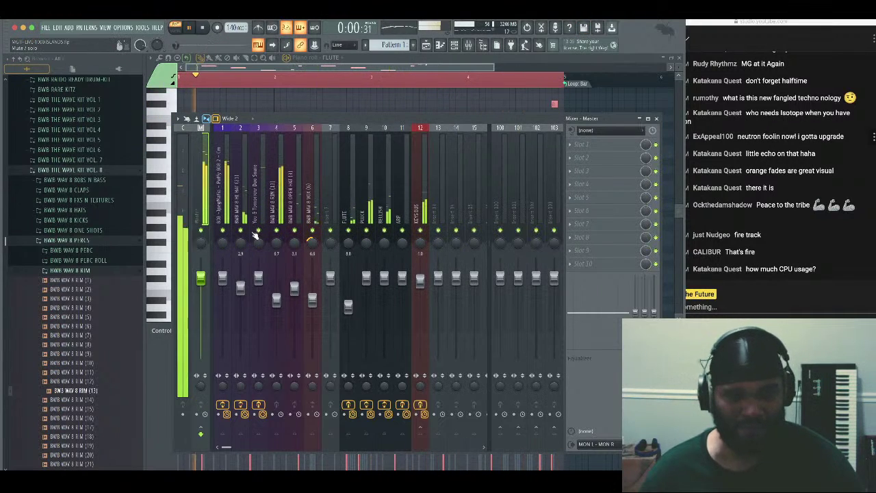
Load Ozone Pro into the Master track's first effect slot and dismiss its Master Assistant
click(575, 146)
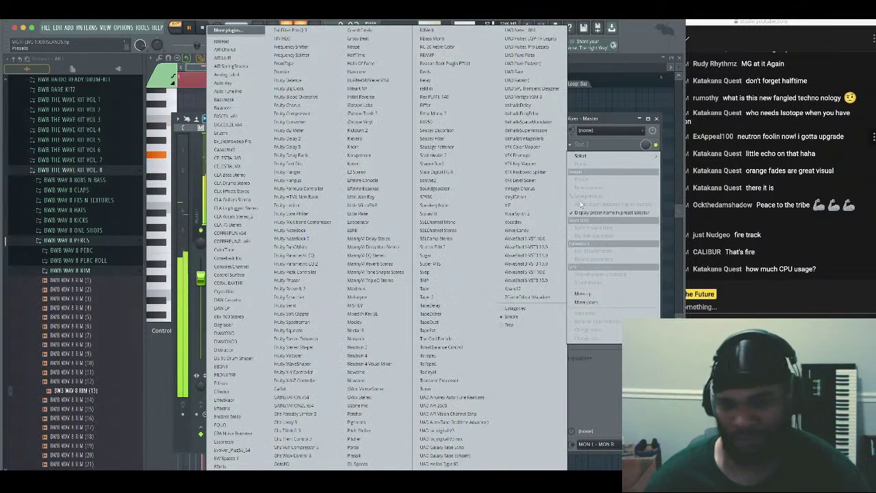
click(371, 406)
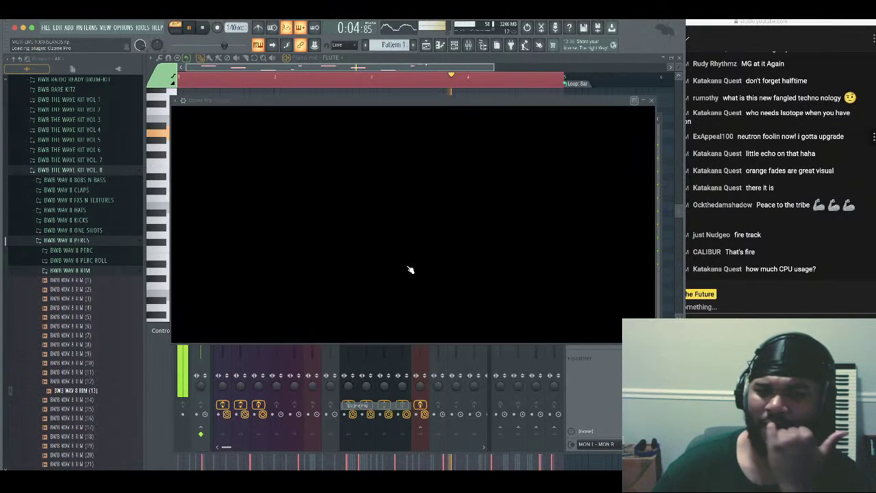
click(421, 117)
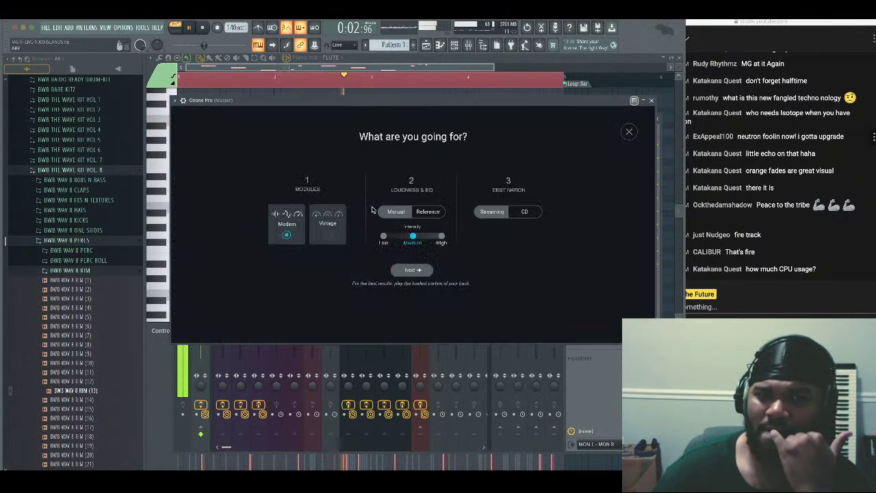
click(629, 131)
Load the Jaycen Joshua Mixbus preset from the MG folder in Ozone Pro
click(466, 116)
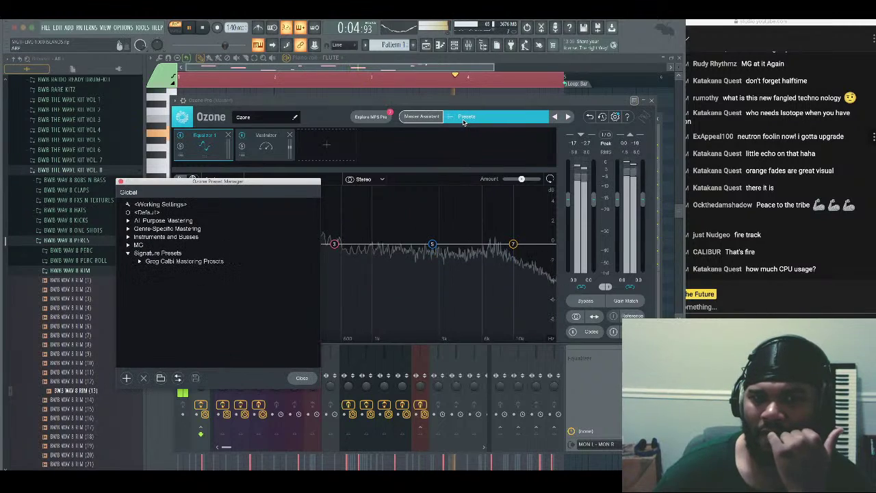
double_click(139, 244)
click(140, 252)
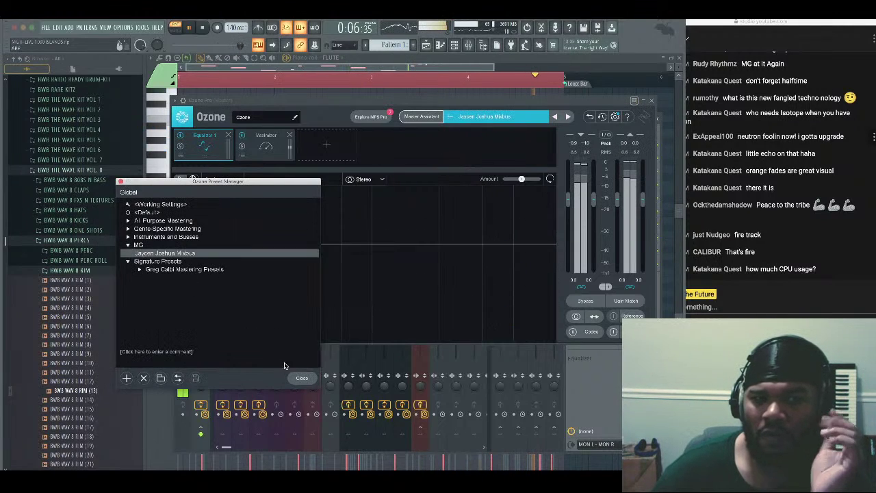
click(301, 378)
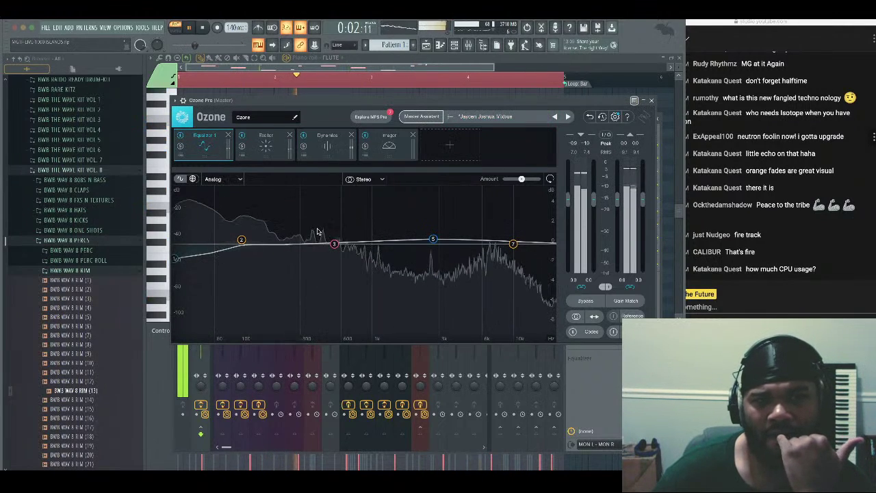
Compare Ozone's Exciter bypassed and enabled, and reduce its active bands' Mix to 17.6%, 17.6% and 20.9%
click(241, 139)
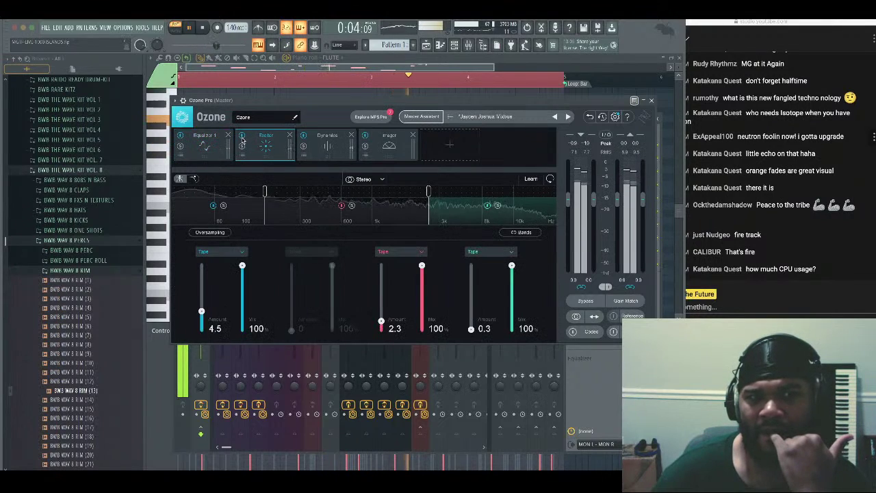
click(242, 136)
click(242, 136)
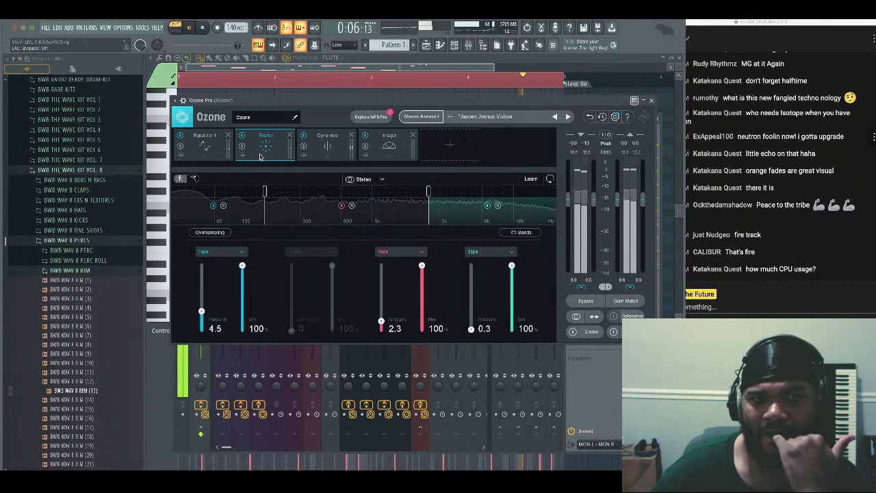
drag(242, 266, 243, 321)
drag(422, 278, 423, 319)
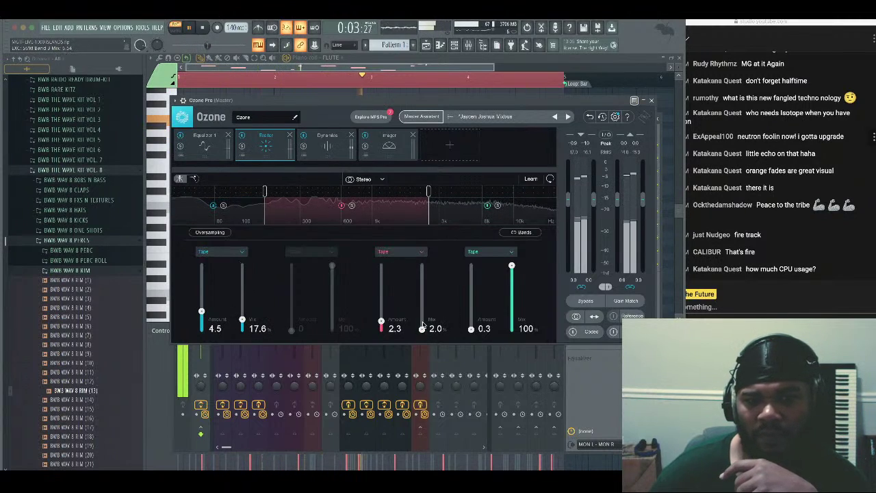
drag(512, 265, 512, 317)
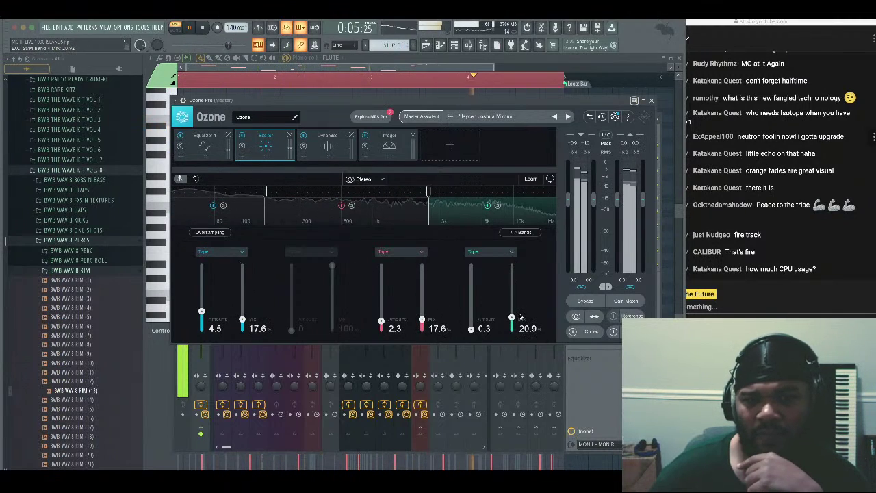
Raise Ozone's Dynamics compressor thresholds to about -15, -21.9 and -20.2 dB for bands 1 to 3, close Ozone and stop playback
click(327, 147)
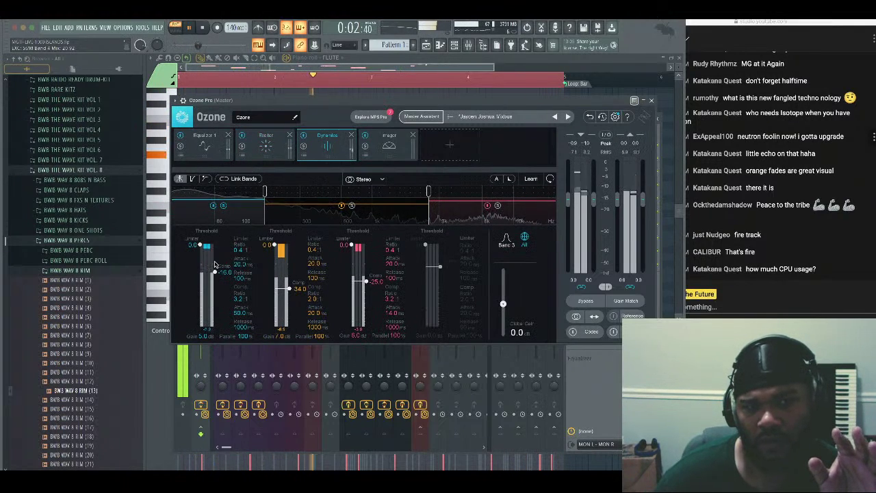
drag(212, 272, 212, 272)
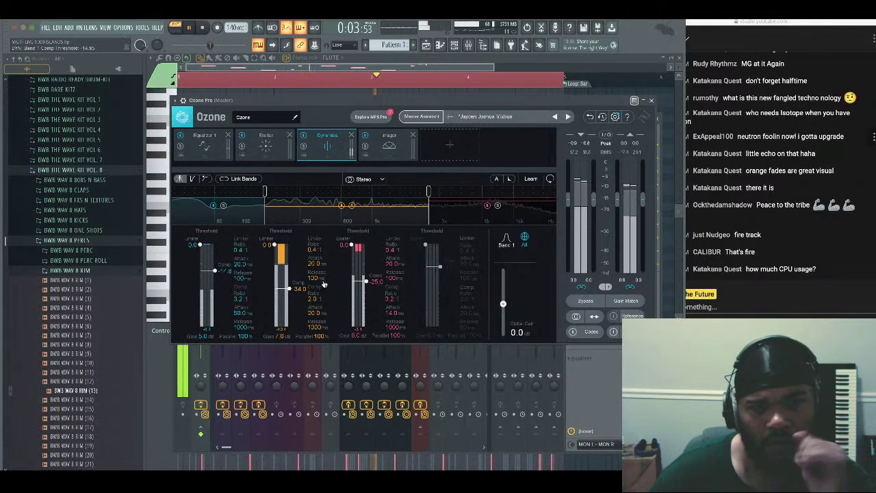
drag(294, 287, 297, 283)
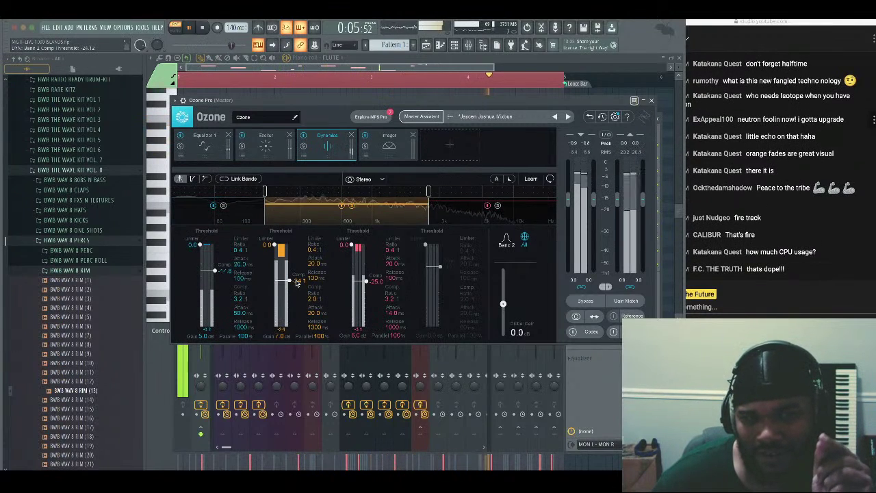
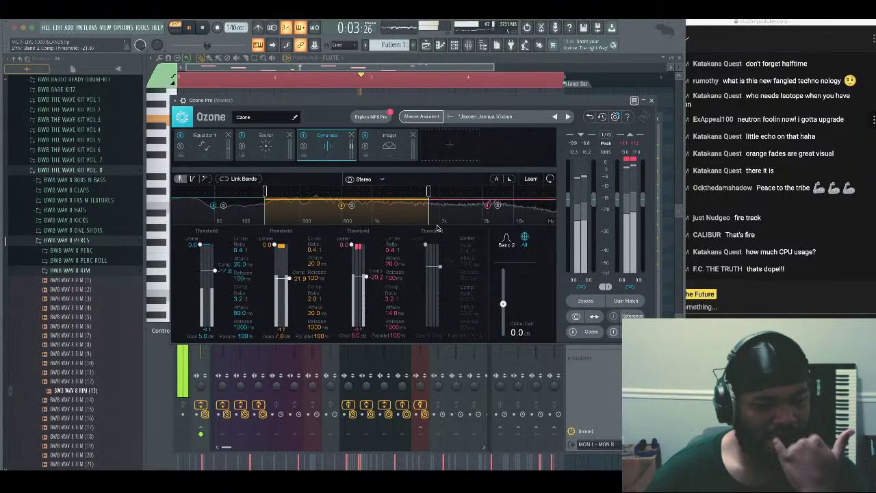
click(651, 101)
key(space)
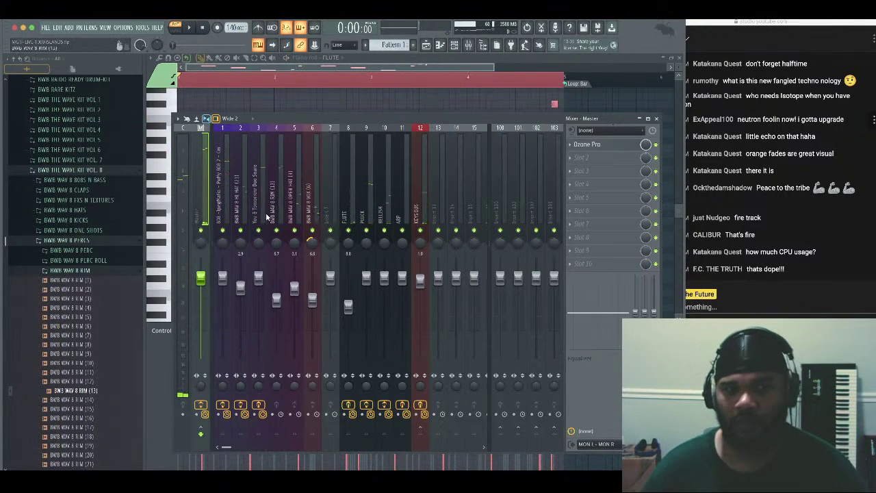
Check the effect slots of the 808, hi-hat and snare tracks, and compare the KEYS BUS with Neutron 4 bypassed and enabled
click(223, 215)
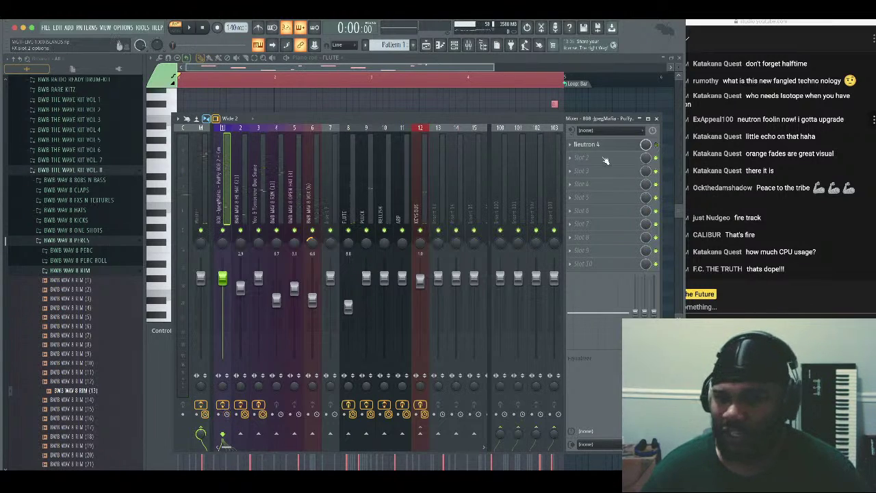
click(237, 218)
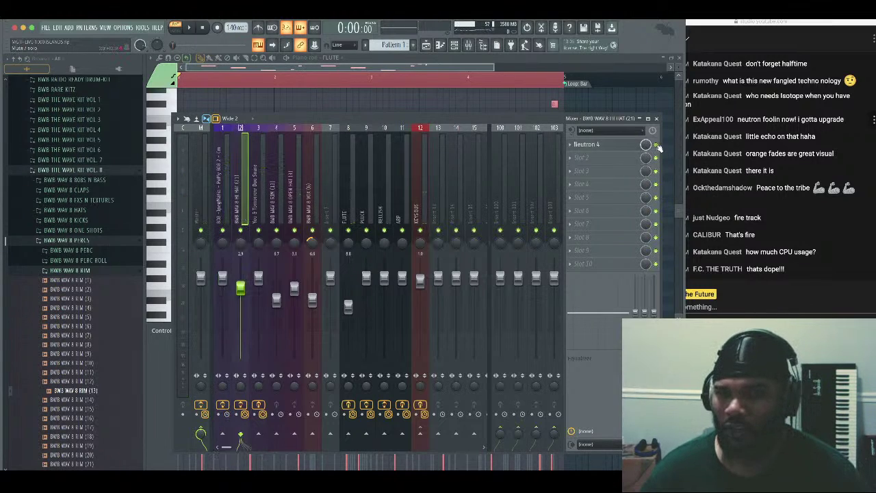
click(260, 216)
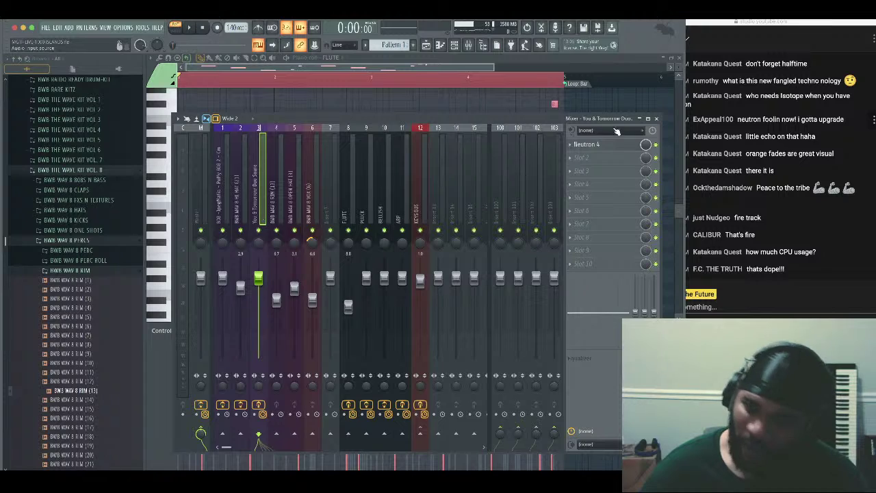
click(420, 197)
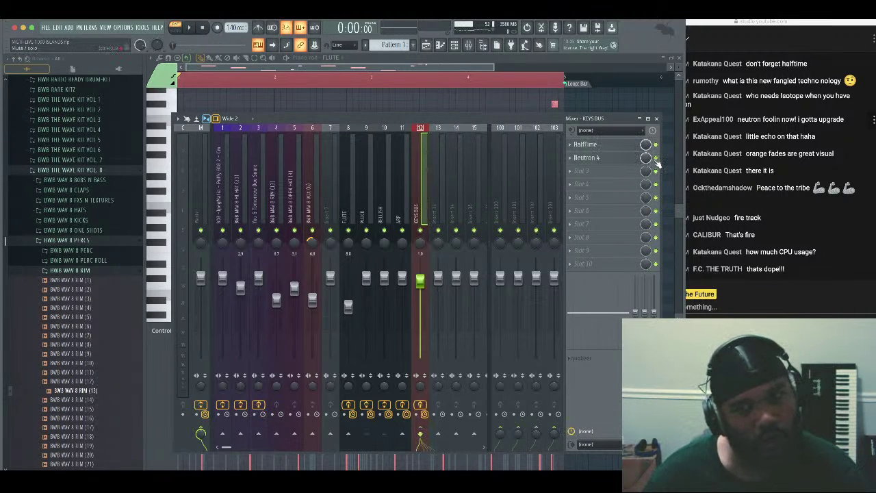
click(655, 158)
key(space)
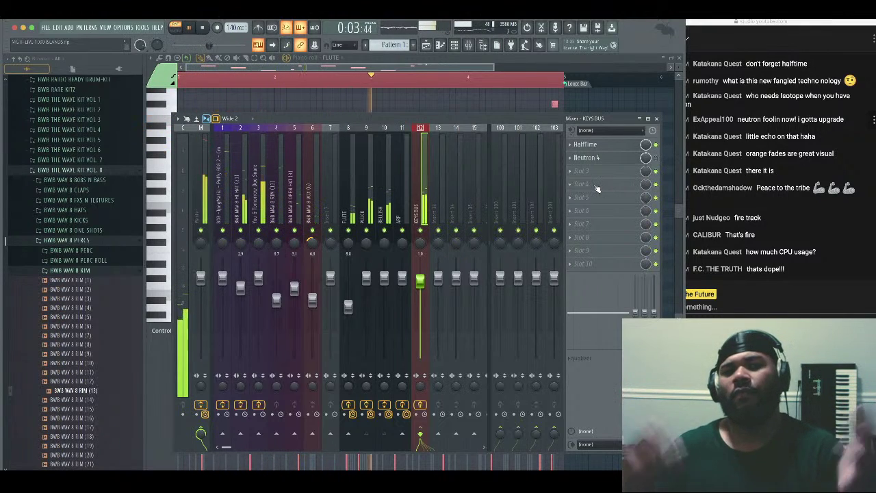
click(657, 158)
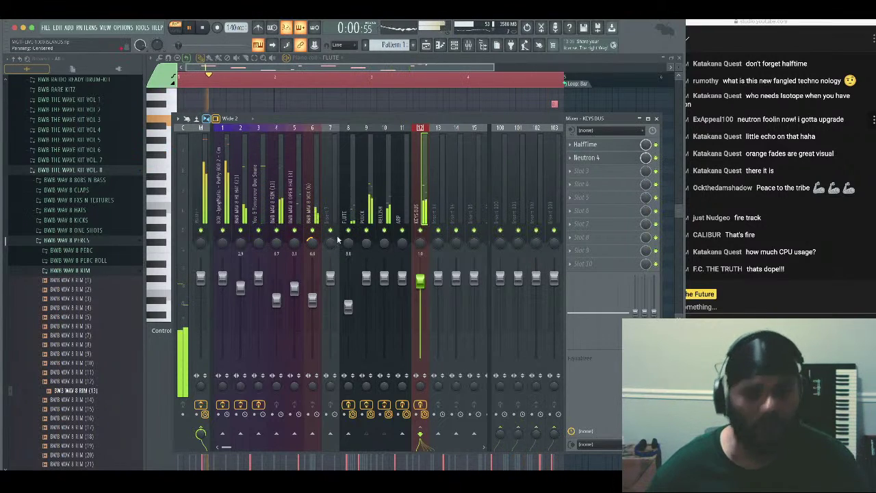
Check the FLUTE and rim tracks, and audition the snare and hi-hat with Neutron 4 bypassed
click(347, 204)
click(275, 212)
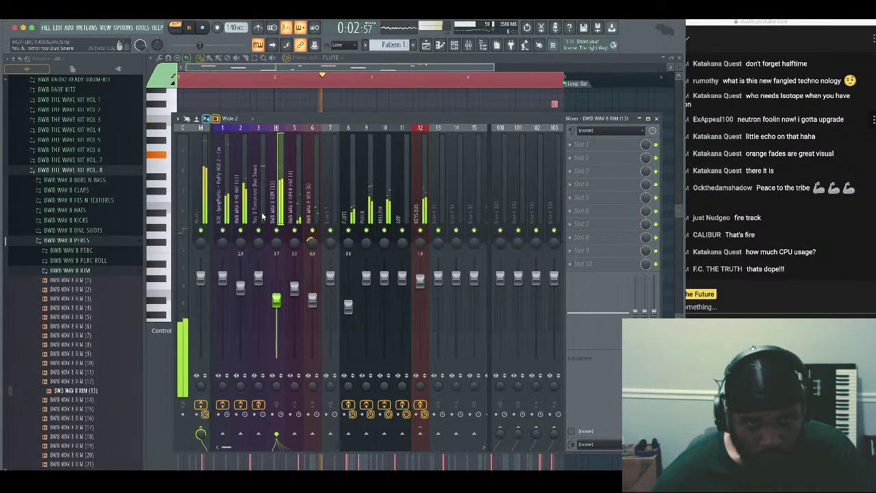
click(249, 220)
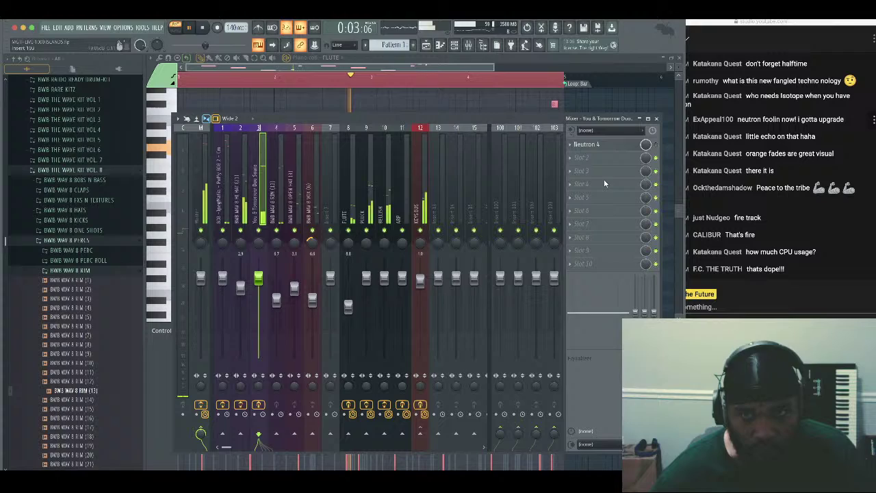
click(239, 219)
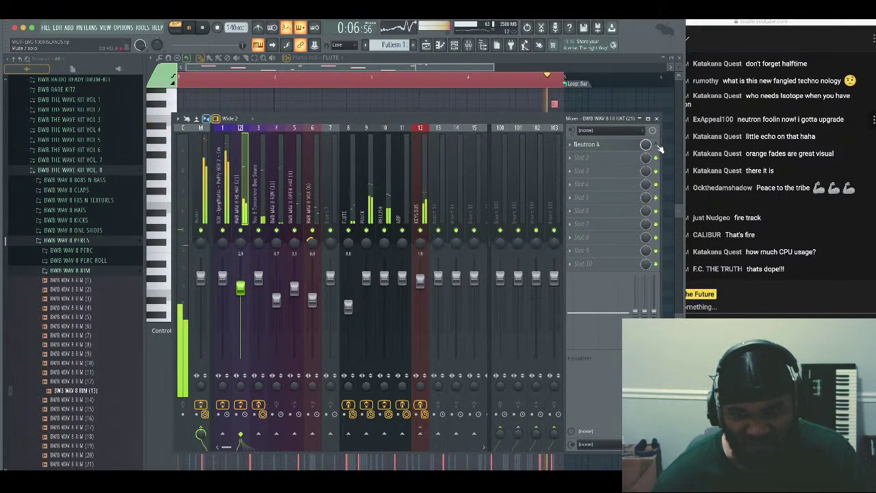
Inspect the Equalizer curve and Tone Match view of the 808 track's Neutron 4, and close the plugin
click(223, 213)
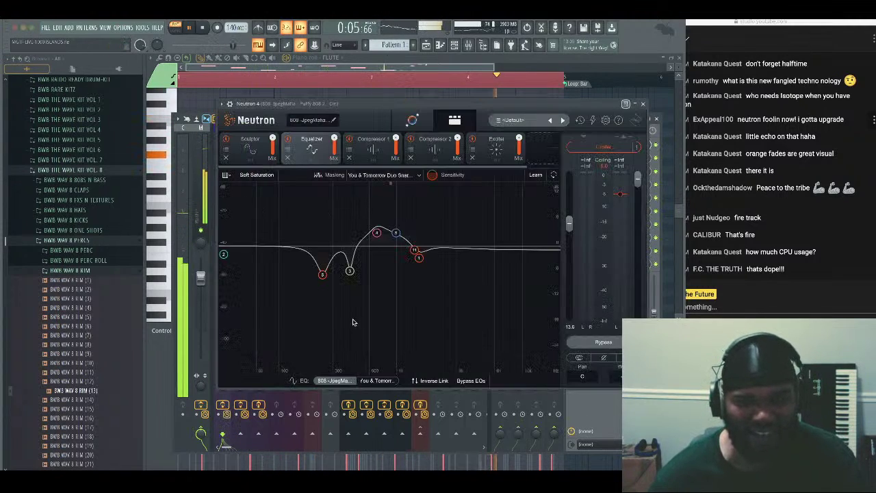
click(412, 120)
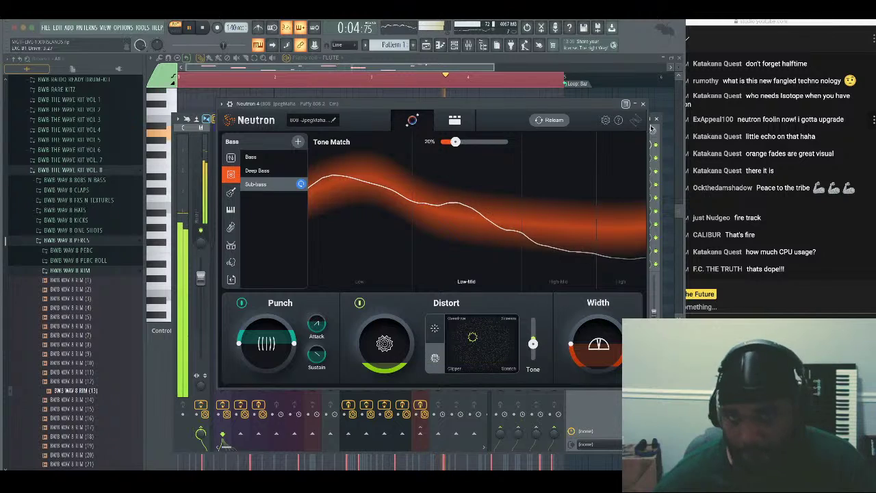
click(644, 104)
key(space)
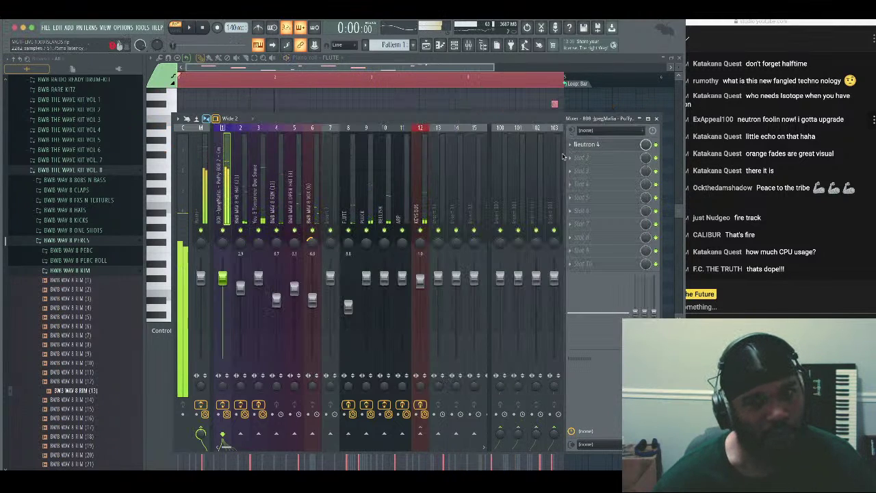
Raise the Limiter ceiling to -3.1 dB in the 808 track's Neutron 4 and audition it
click(577, 146)
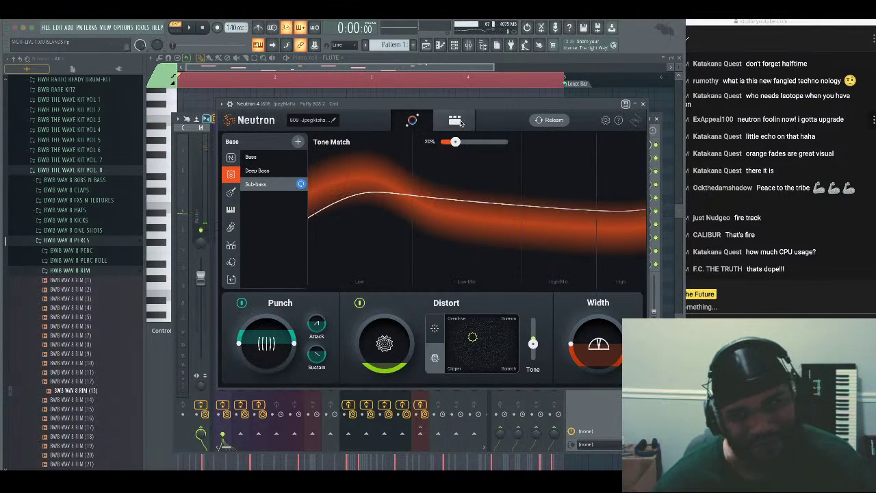
key(space)
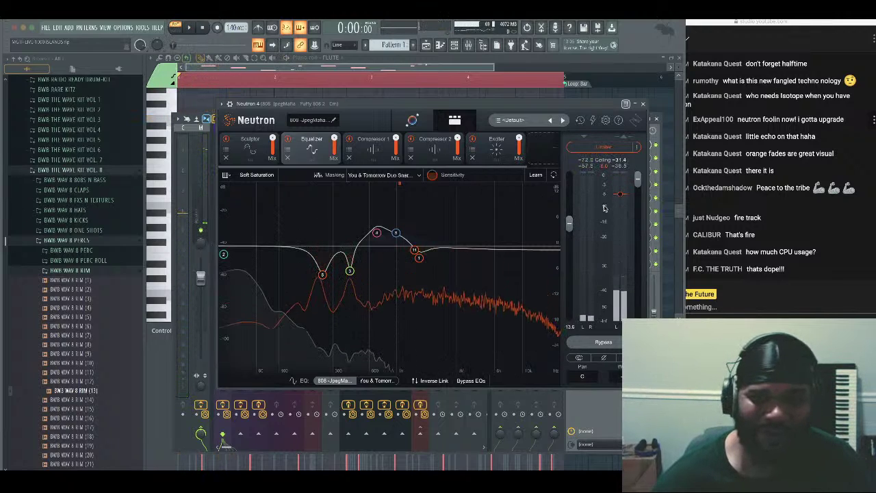
drag(620, 193, 621, 190)
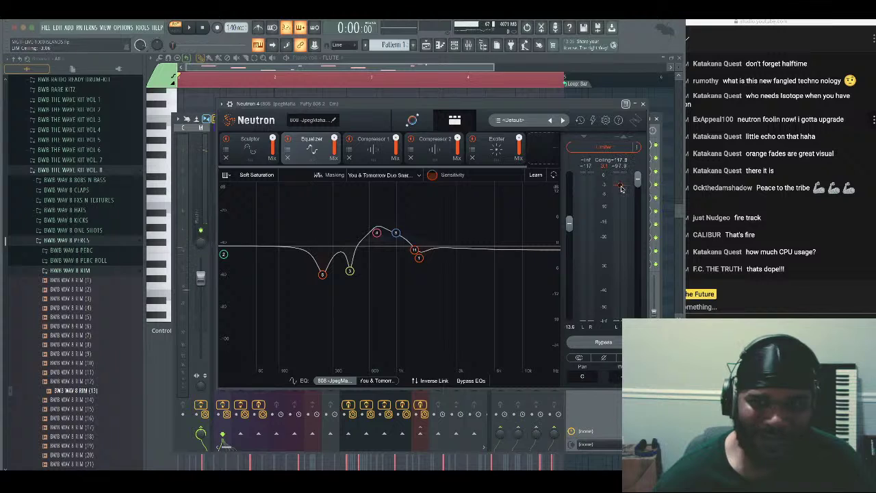
key(space)
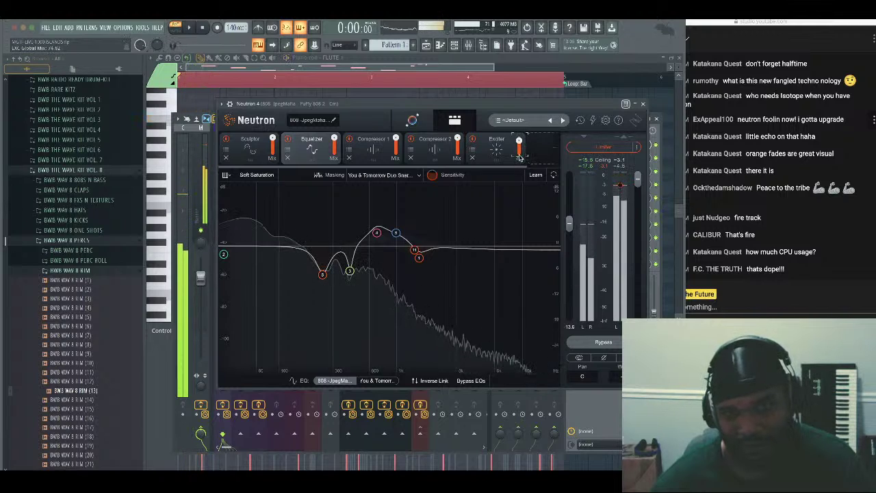
Lower the Exciter mix in the 808 track's Neutron 4, and close the plugin, the mixer and the piano roll
drag(518, 157, 516, 198)
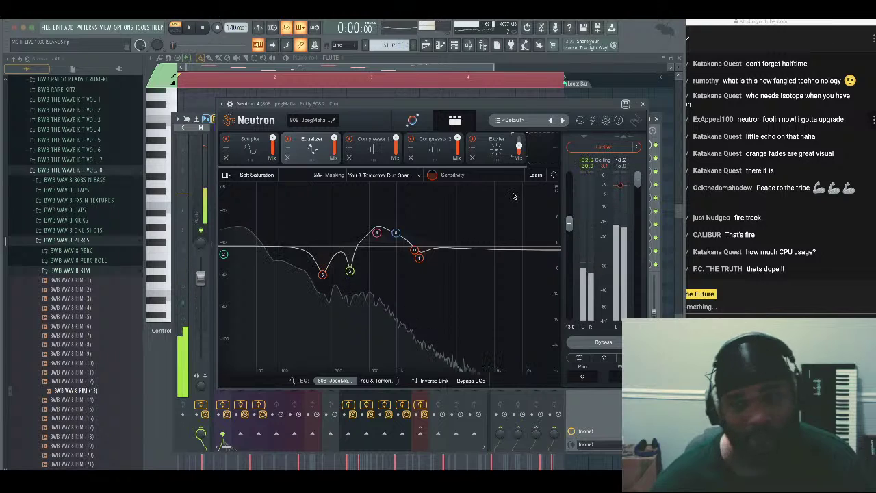
key(space)
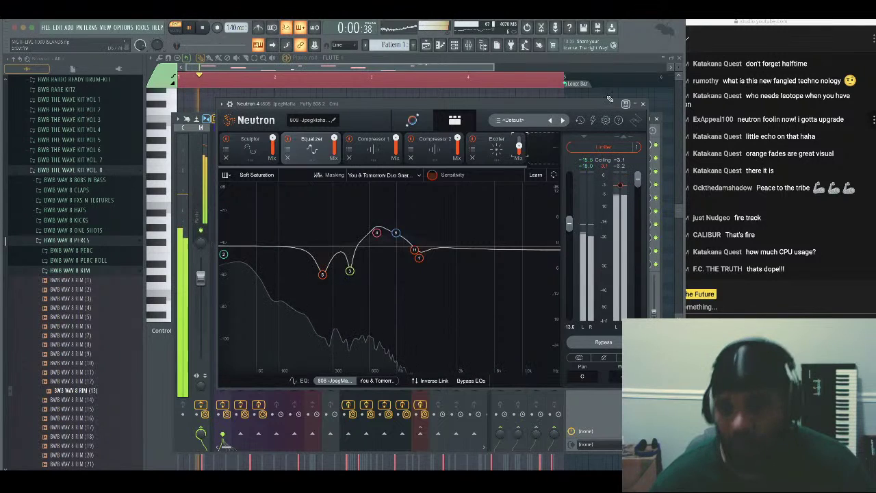
click(644, 104)
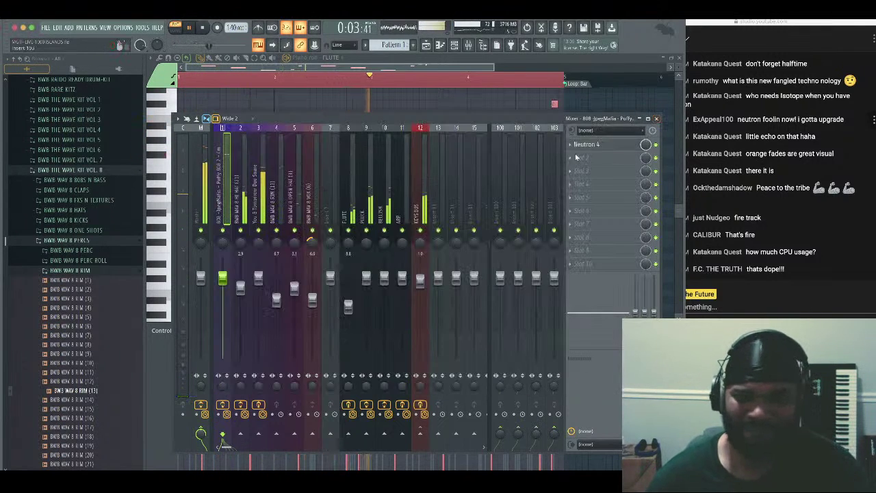
click(656, 118)
click(678, 58)
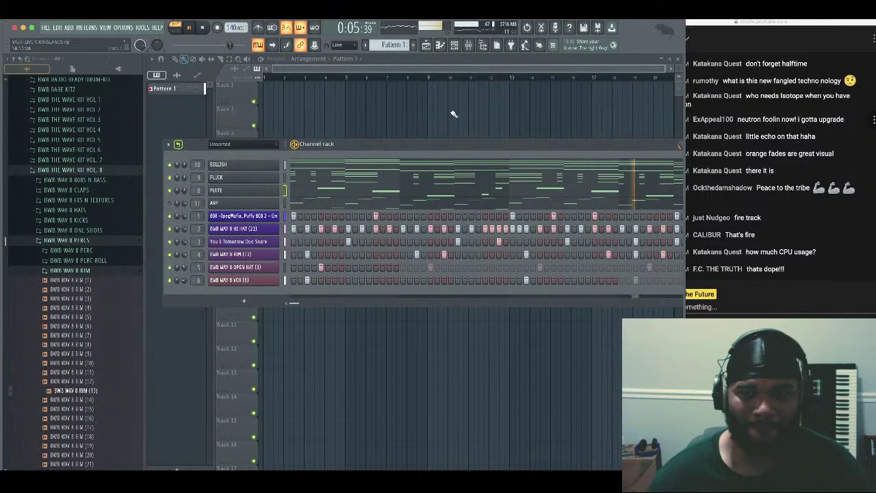
Save the current project, stop playback and start a new empty project
click(46, 28)
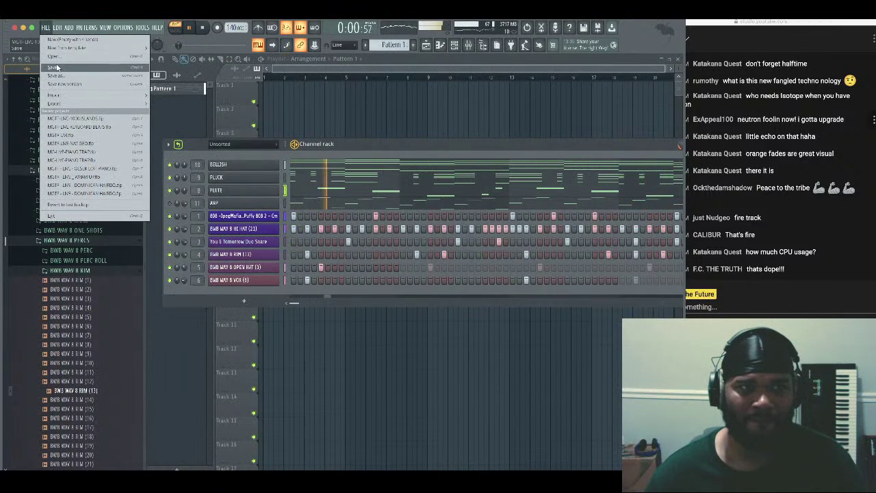
click(57, 67)
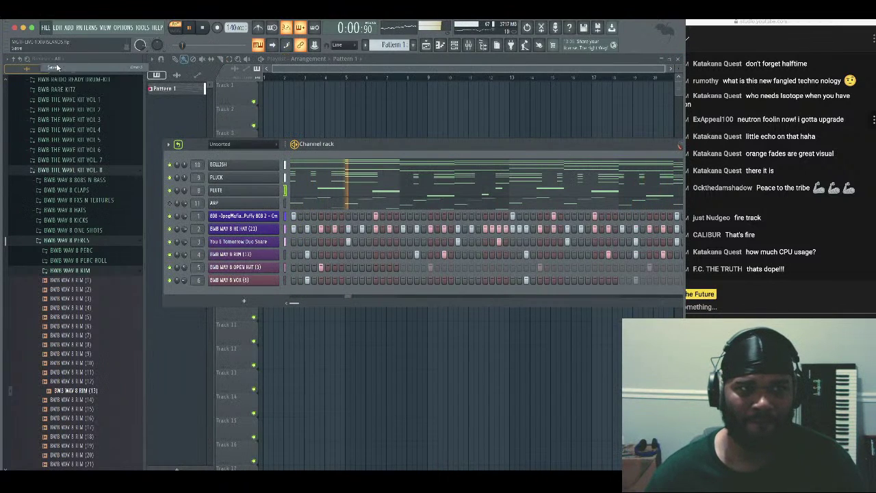
click(203, 28)
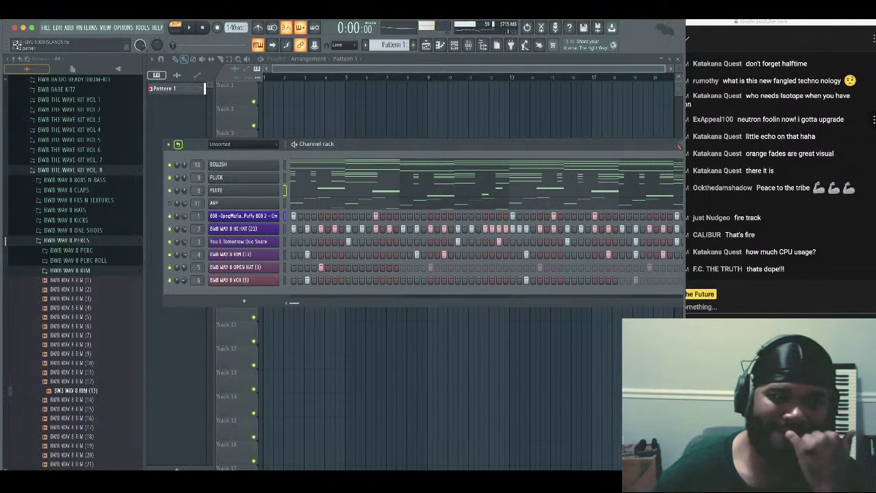
click(46, 28)
click(50, 39)
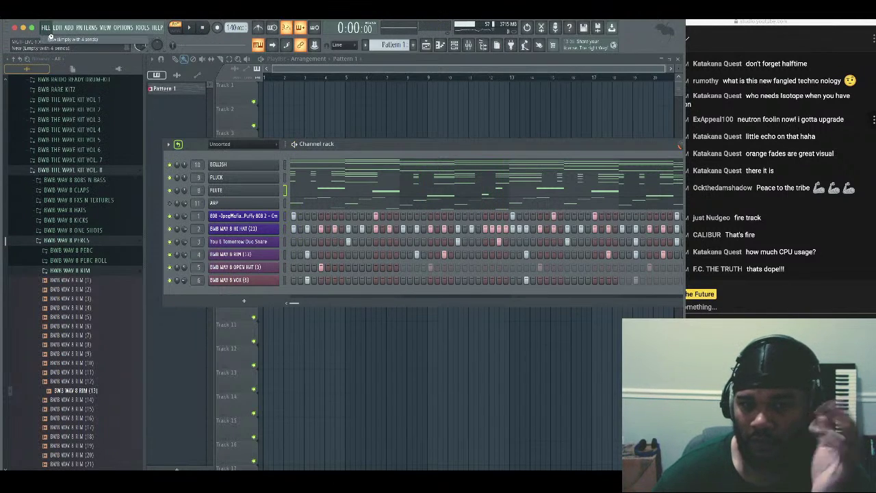
click(837, 249)
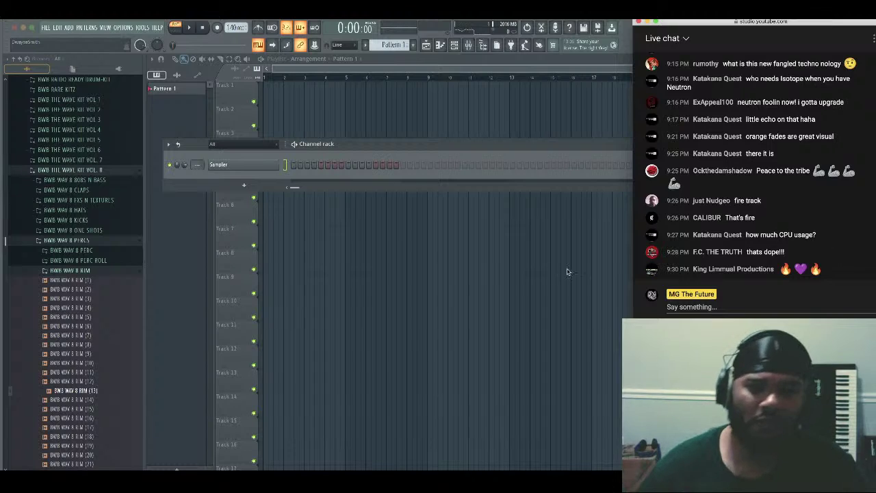
Insert the Play instrument as a new channel in the channel rack
right_click(260, 167)
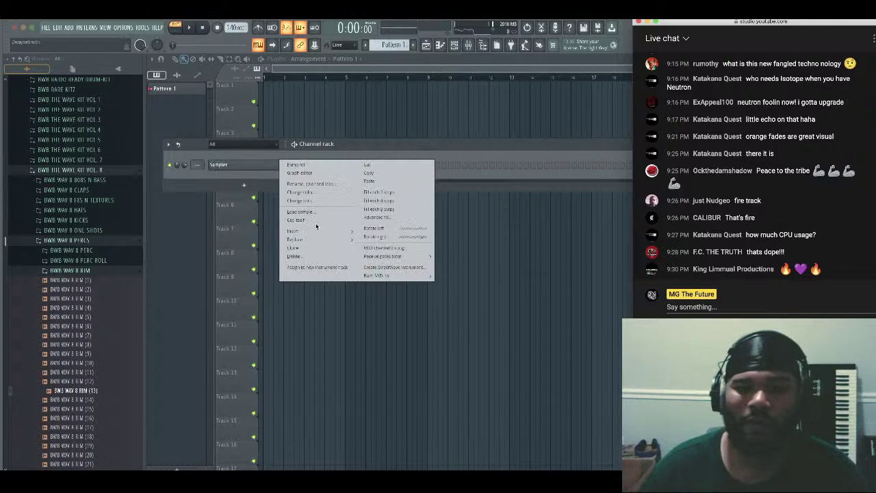
mouse_move(318, 230)
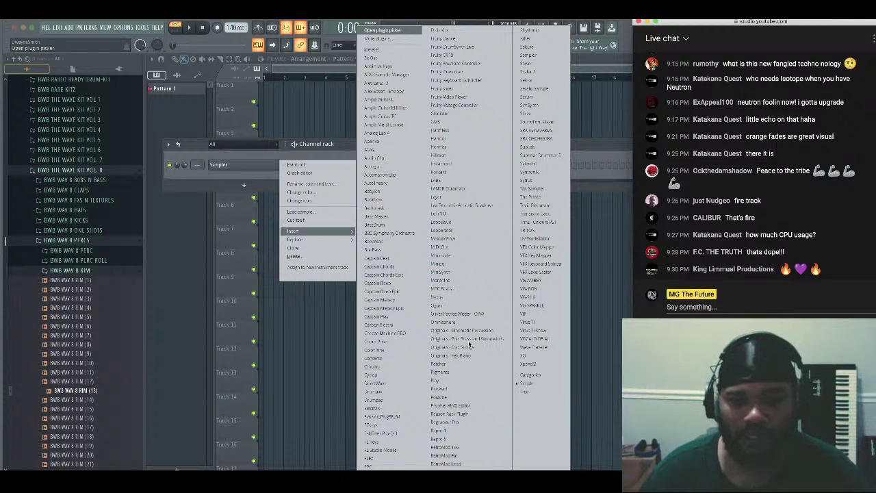
click(432, 379)
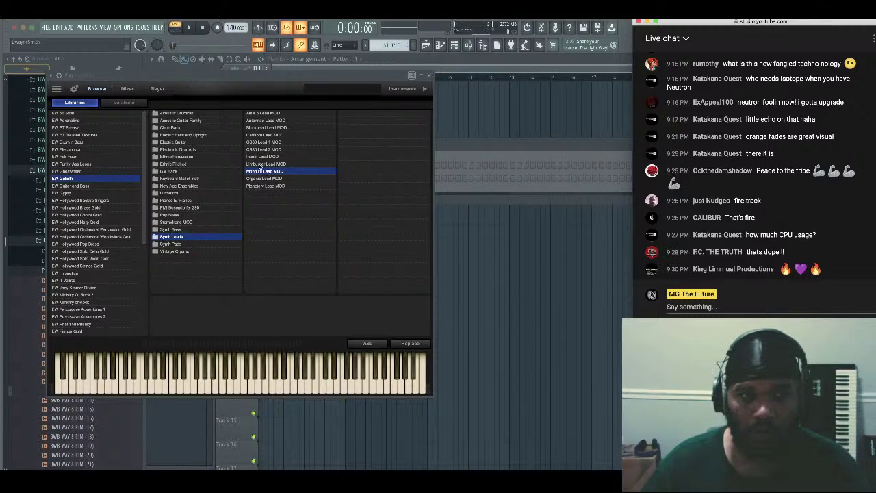
Load Koto Live 1 from the EW Ra library's Far East, Plucked, Koto folder into Play, and close the plugin window
scroll(102, 226, down, 6)
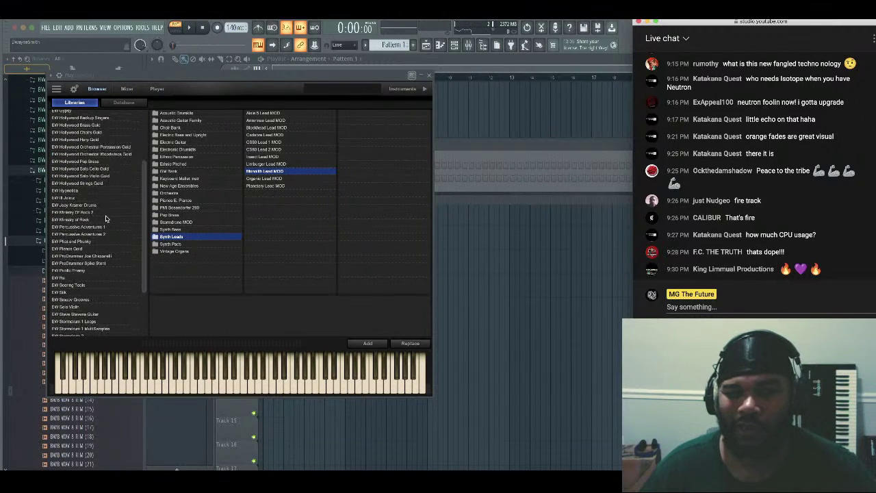
scroll(84, 246, down, 1)
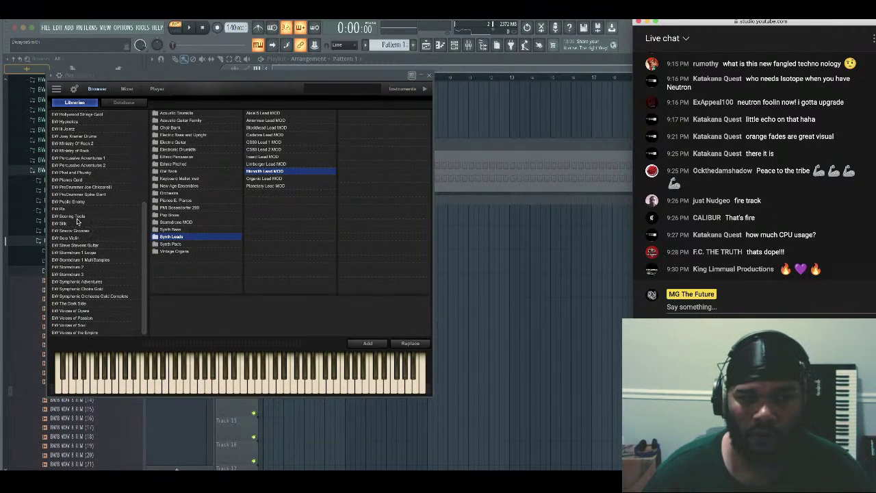
click(66, 209)
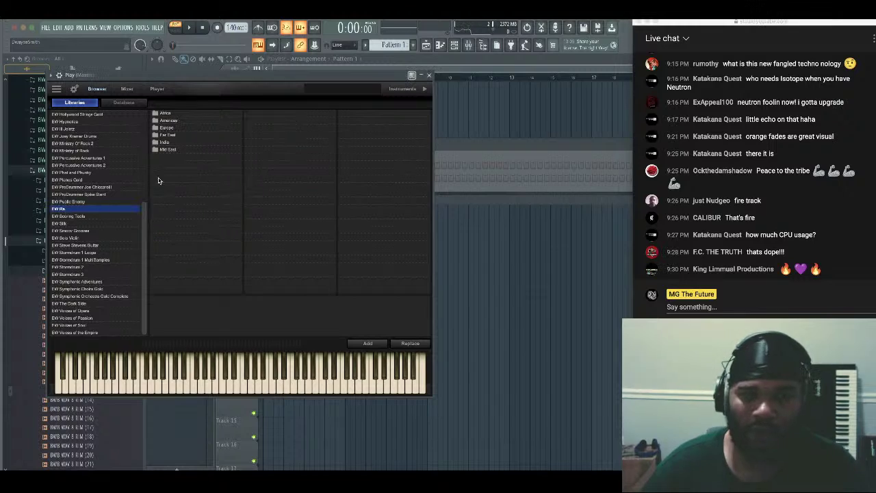
click(179, 135)
click(269, 128)
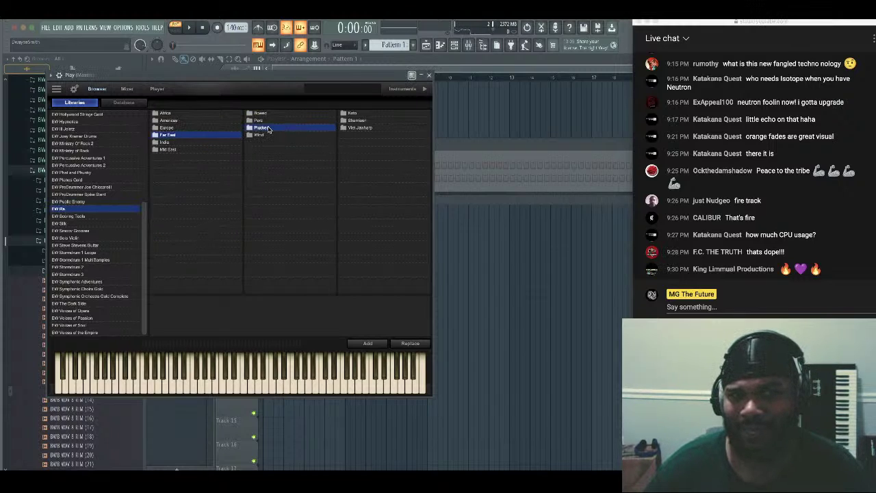
click(351, 113)
double_click(351, 127)
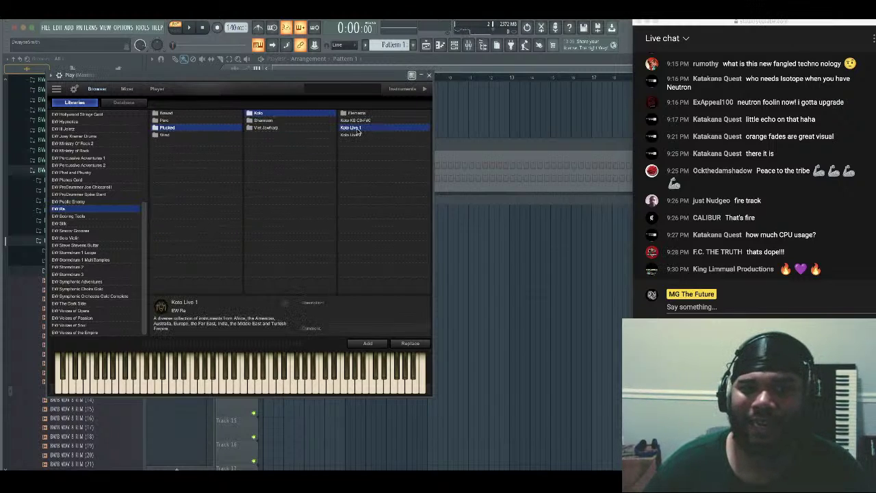
click(429, 76)
Open the Play channel's piano roll and set the scale highlighting root note to C#
right_click(276, 160)
click(299, 168)
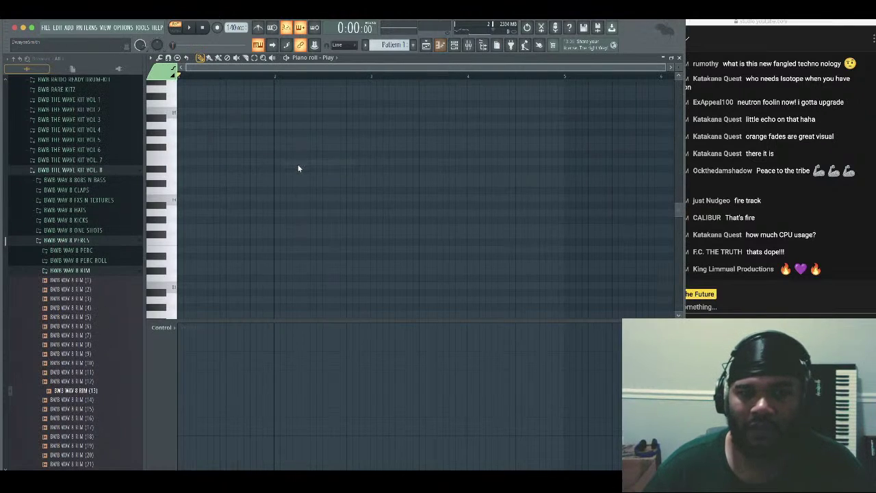
click(151, 58)
mouse_move(166, 140)
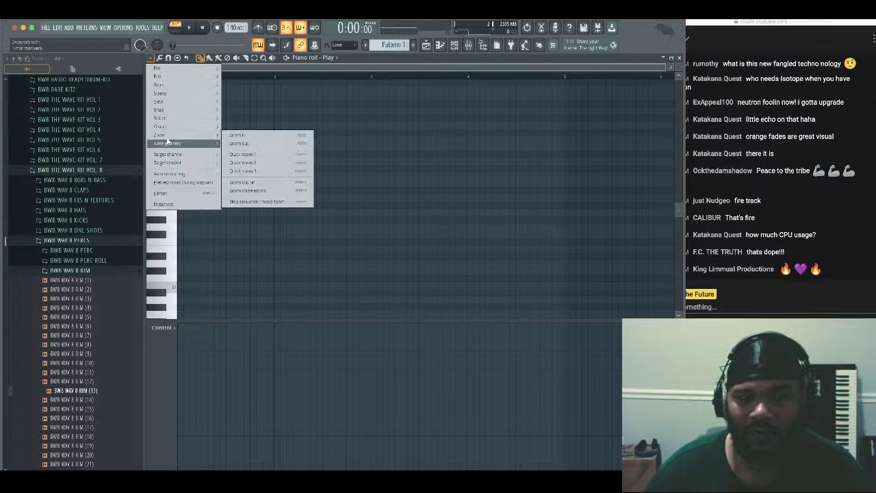
mouse_move(198, 103)
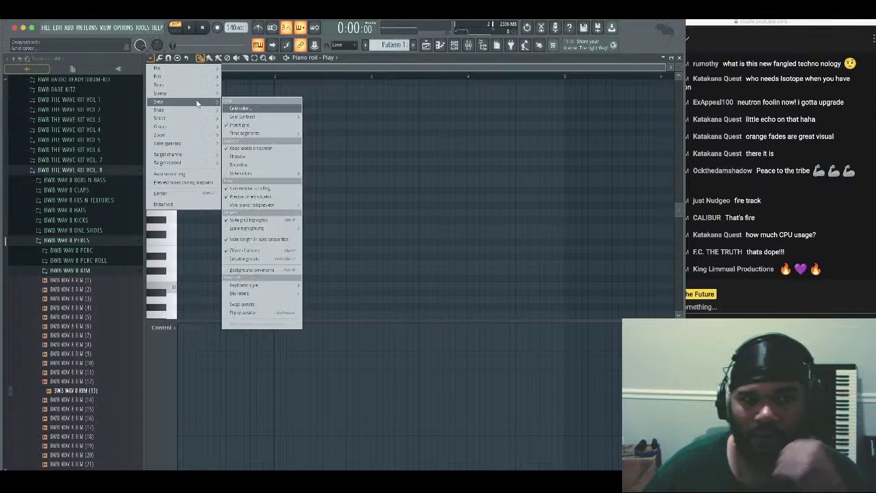
mouse_move(263, 228)
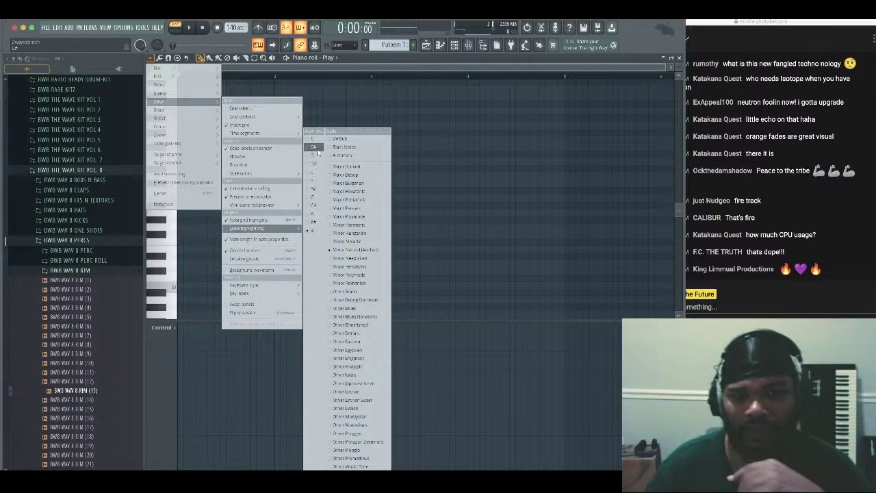
click(424, 191)
Place a C# note at the start of bar 1, adjust its velocity and audition the koto phrase
click(198, 184)
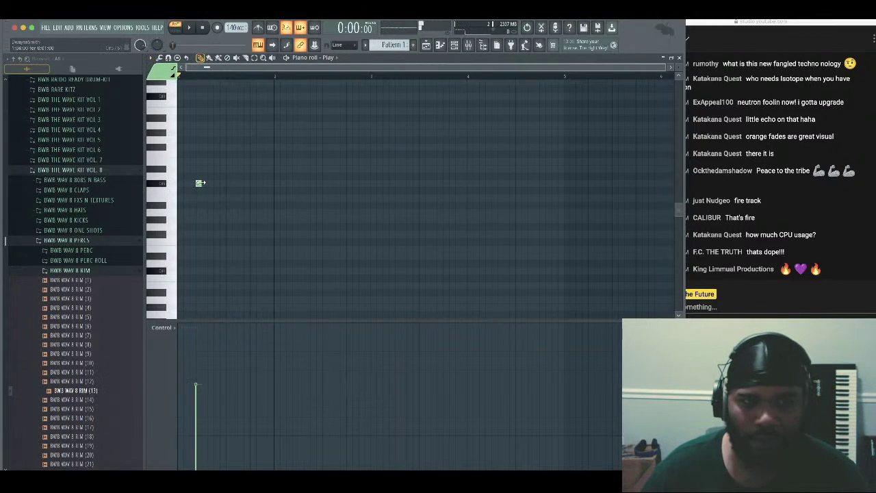
drag(209, 184, 191, 183)
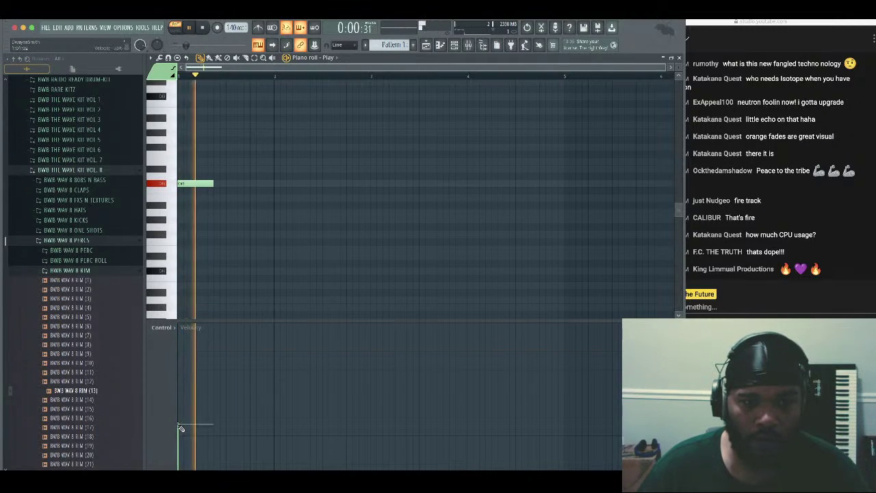
mouse_move(181, 432)
mouse_down()
mouse_move(183, 352)
mouse_move(180, 426)
mouse_up()
key(space)
drag(181, 436, 182, 411)
key(space)
key(space)
key(space)
key(space)
key(space)
key(space)
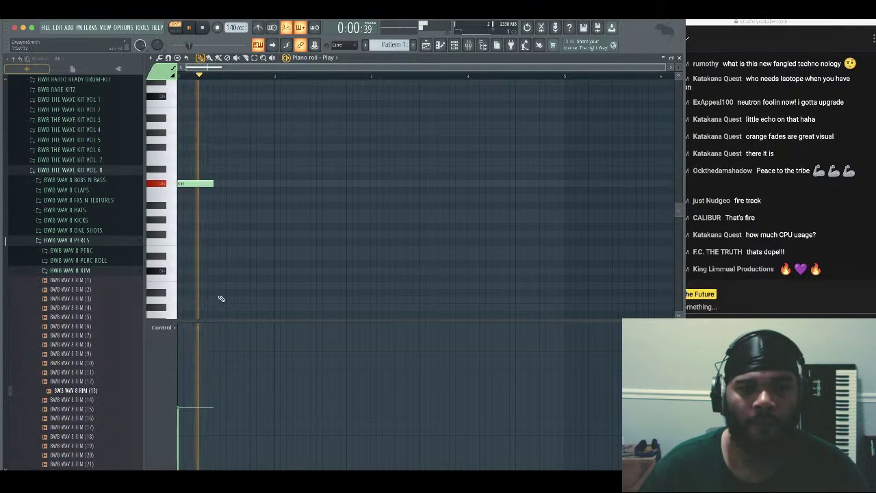
Set the tempo to 160 BPM, stack half-bar F and G# notes above the C# note, audition them and close the piano roll
scroll(216, 288, up, 1)
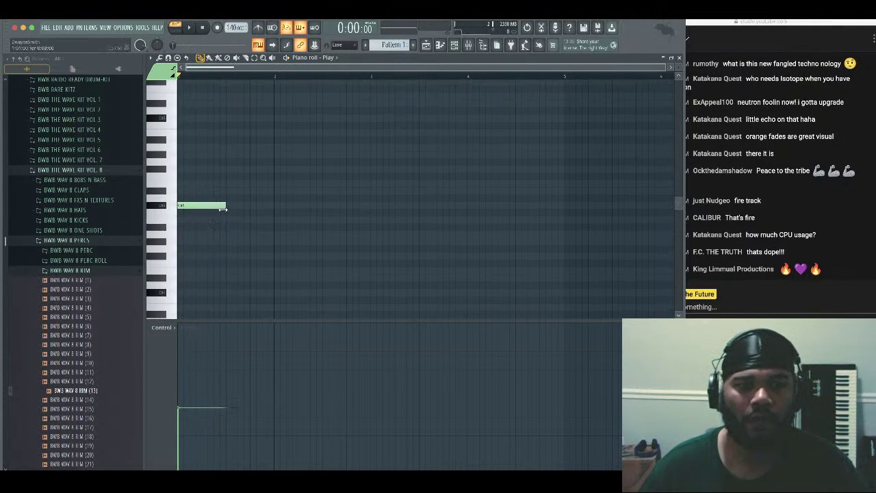
scroll(226, 215, up, 2)
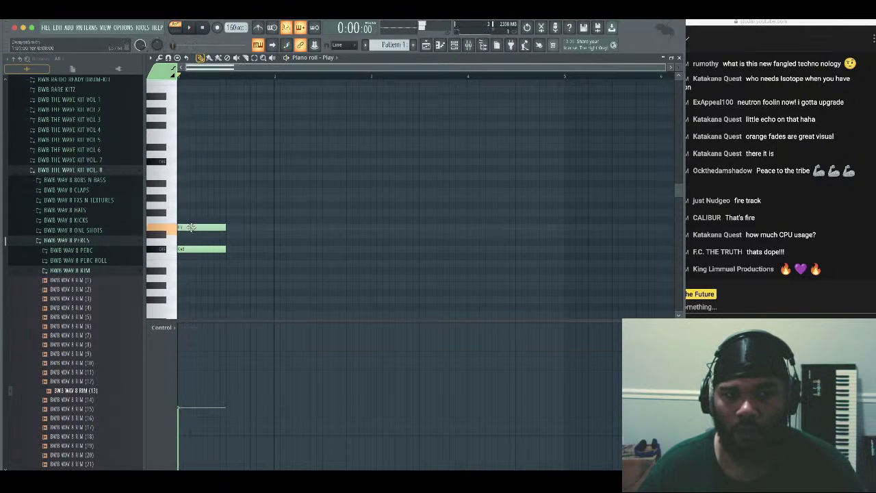
click(193, 197)
key(space)
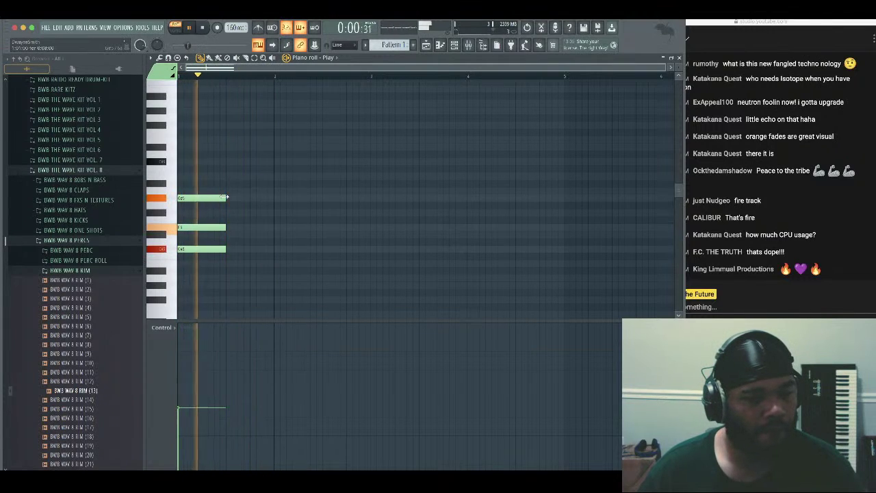
key(space)
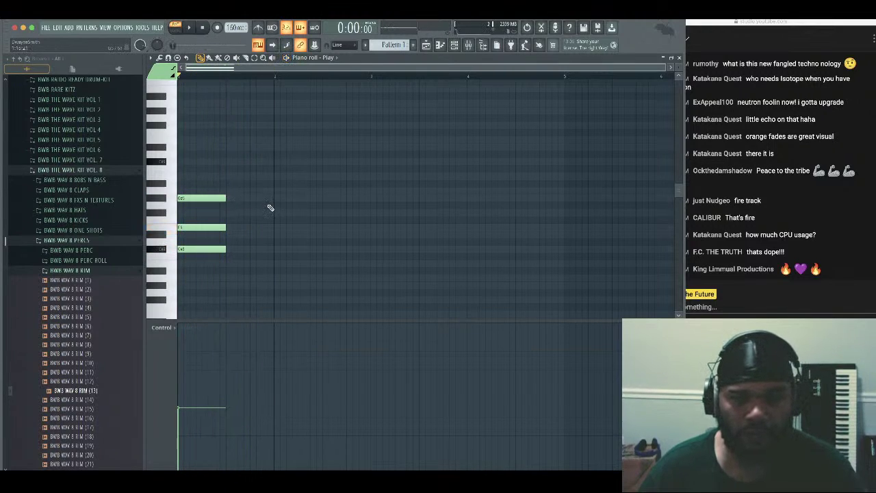
click(681, 58)
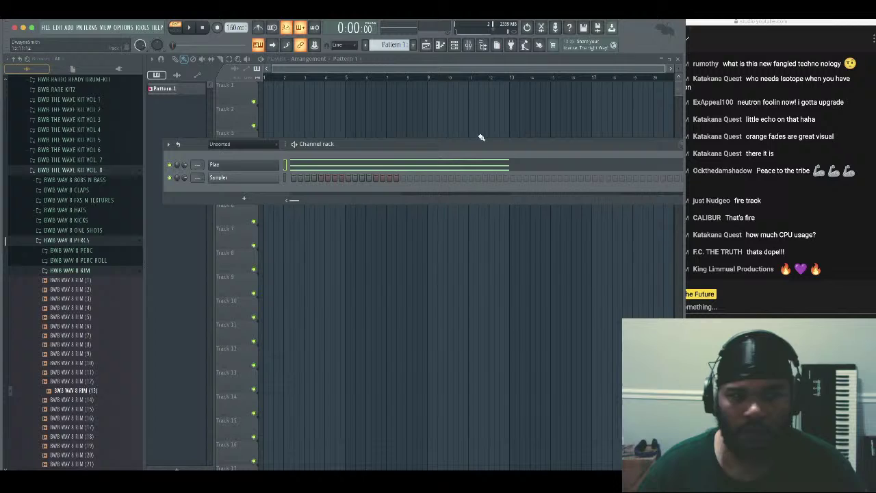
Load You & Tomorrow Duo Snare from MG SOUNDS 2022 onto the Sampler channel and reposition the channel rack
click(90, 171)
scroll(82, 250, down, 5)
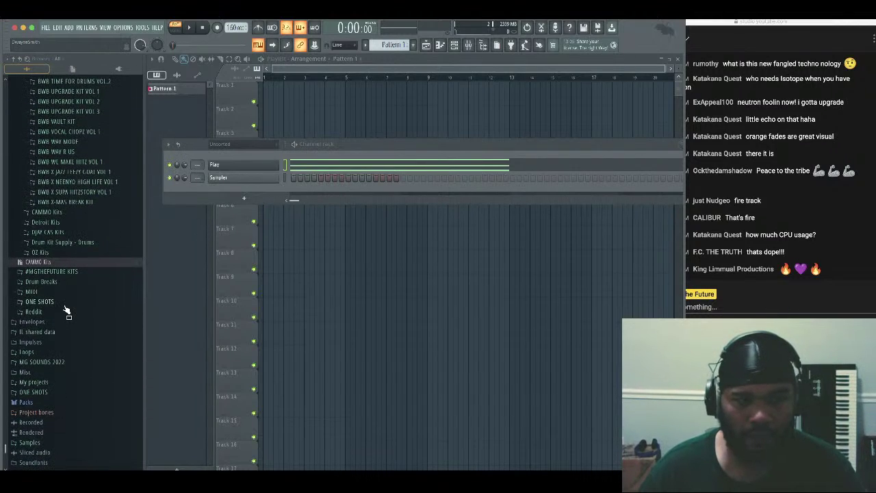
click(79, 362)
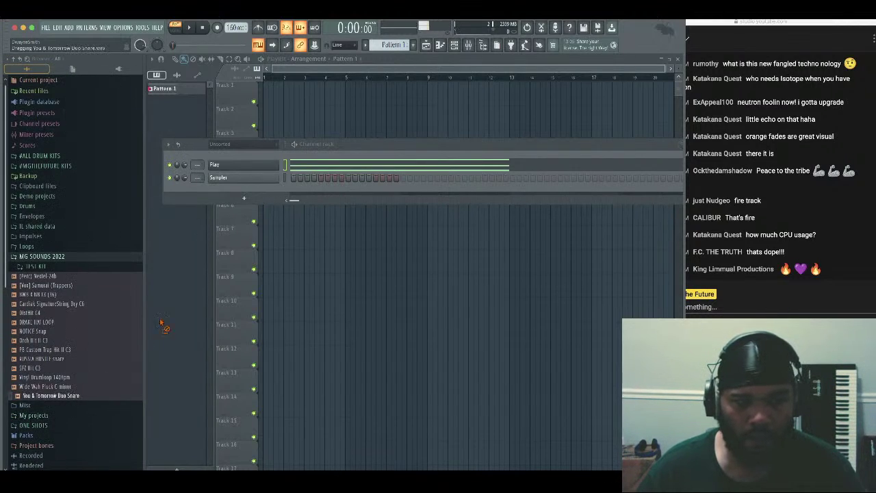
drag(251, 187, 258, 182)
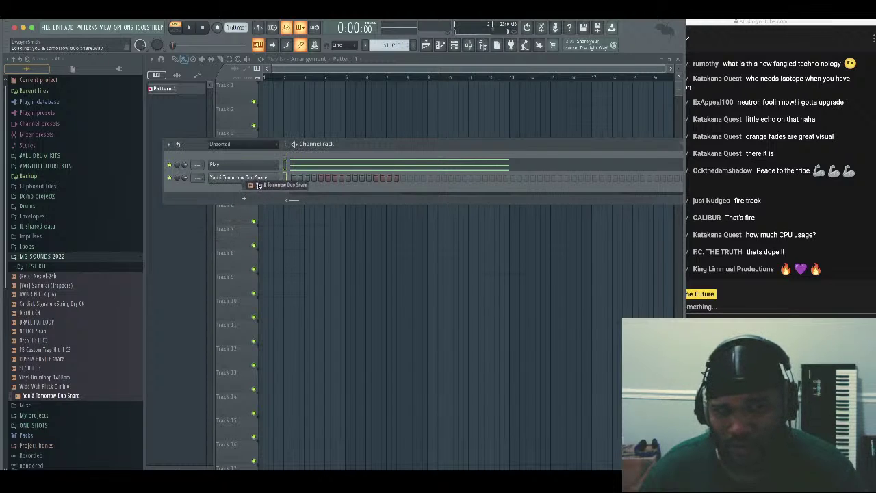
drag(376, 146, 288, 167)
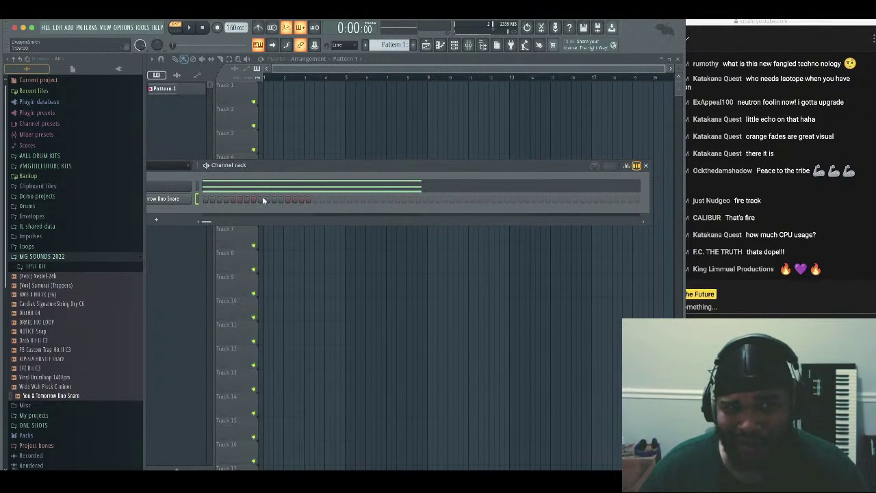
Place You & Tomorrow Duo Snare hits on steps 9, 25, 41 and 57, and bring the channel names into view
click(370, 200)
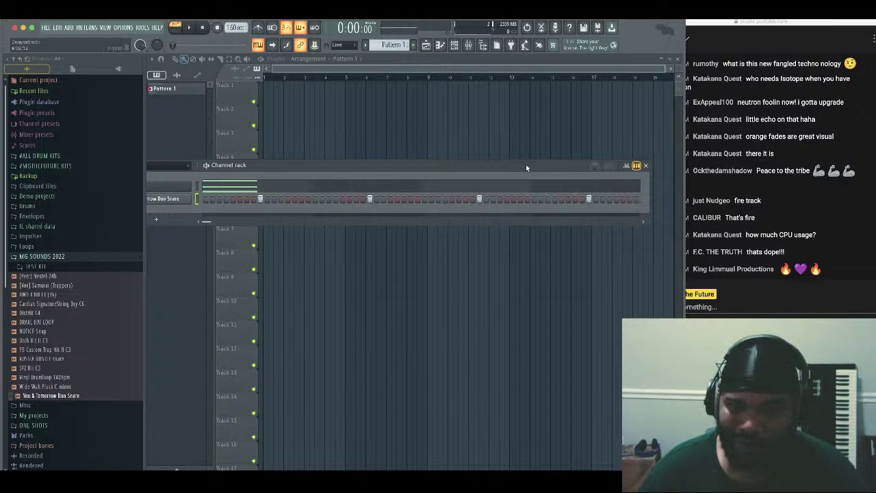
drag(526, 164, 555, 174)
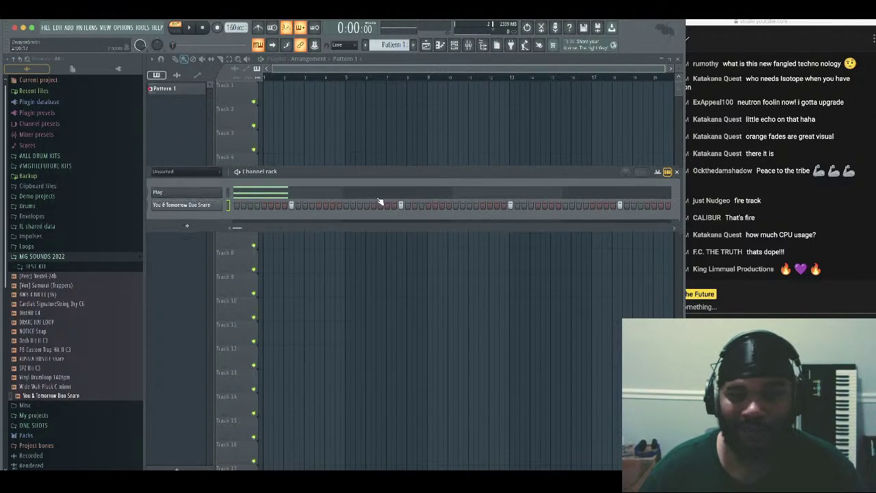
Open the Play channel's notes in the piano roll and play back the opening chord
click(346, 195)
scroll(344, 201, down, 3)
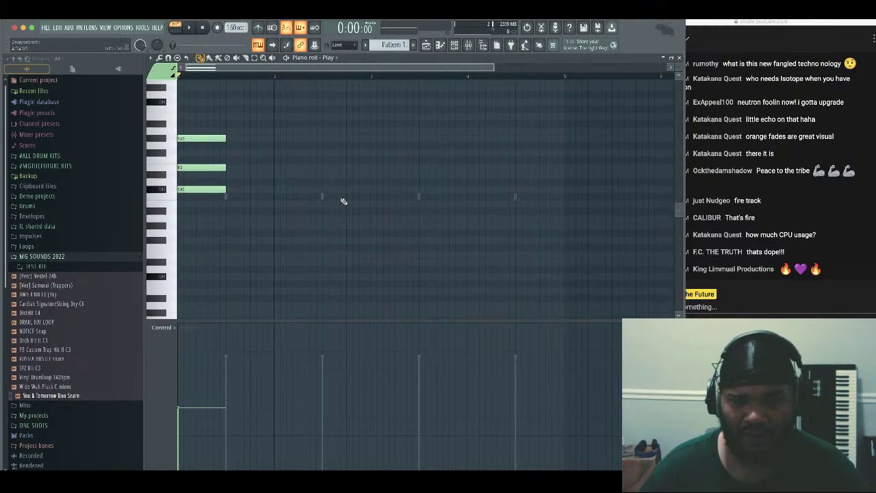
key(space)
key(space)
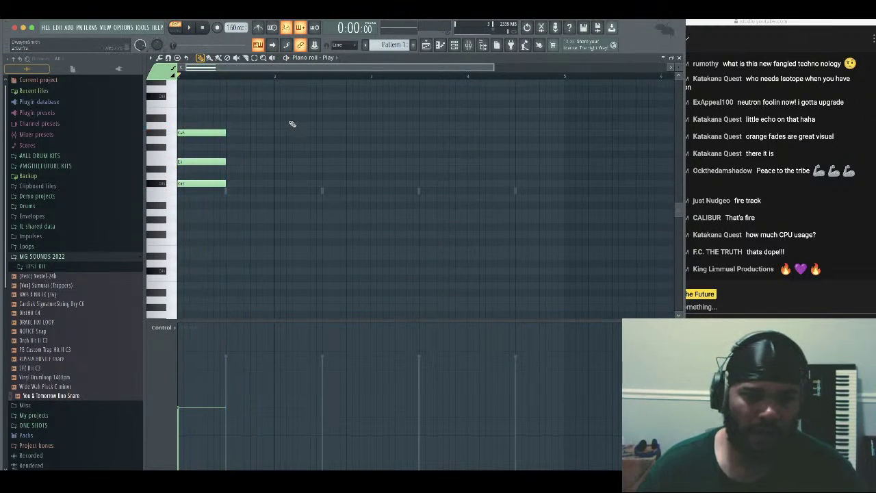
scroll(309, 159, up, 1)
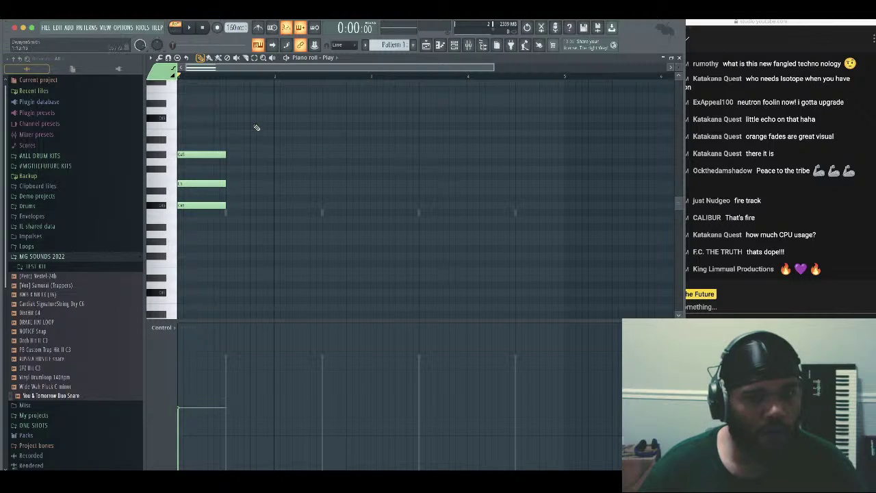
Try a lower, revoiced copy of the opening chord in the second half of bar 1, audition it, and remove it
drag(256, 127, 208, 236)
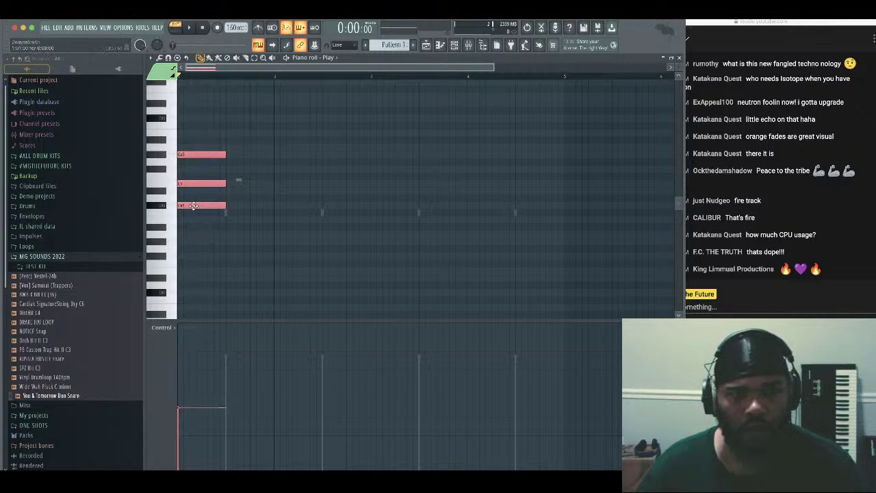
shift+drag(194, 205, 241, 220)
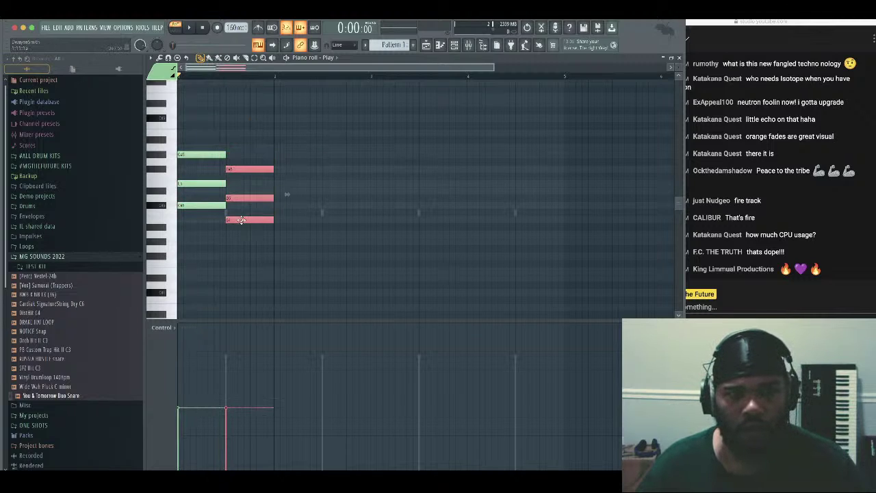
click(327, 201)
drag(260, 191, 260, 190)
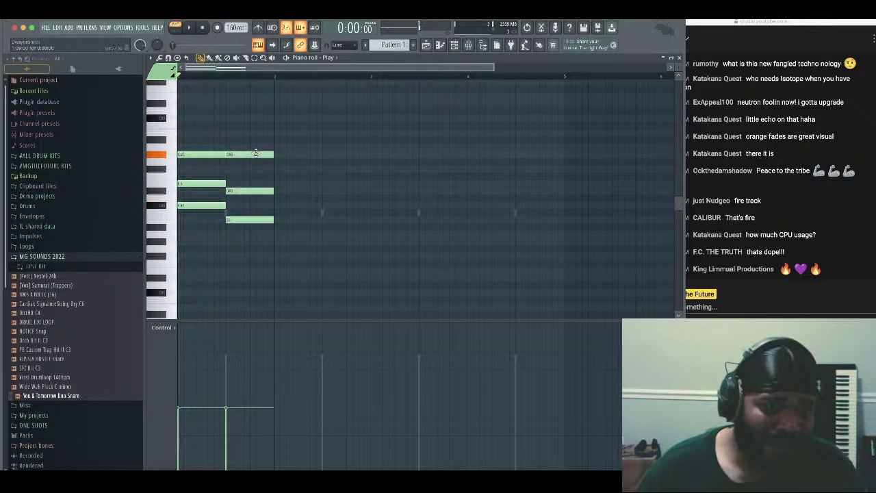
drag(255, 152, 255, 168)
key(space)
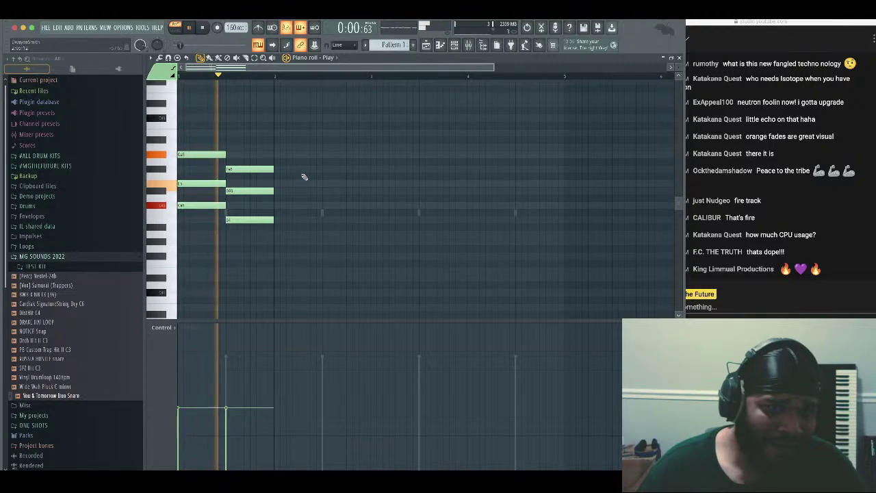
key(space)
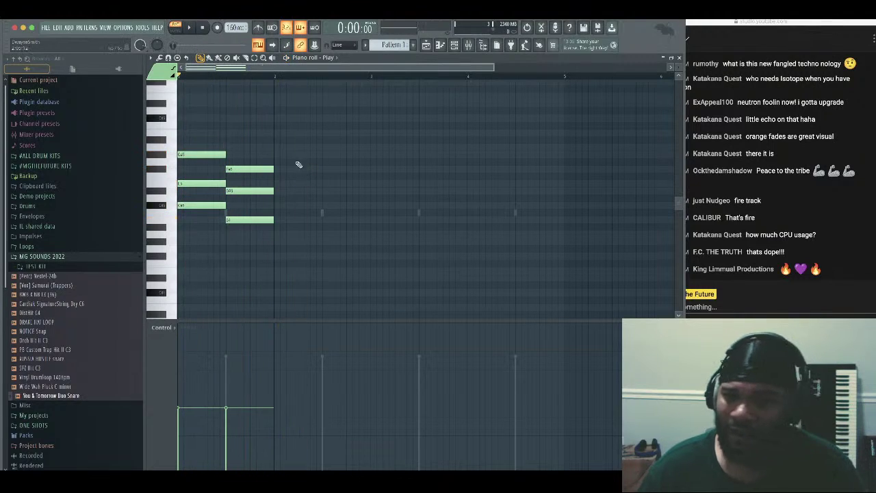
scroll(292, 148, up, 2)
right_click(253, 191)
right_click(255, 213)
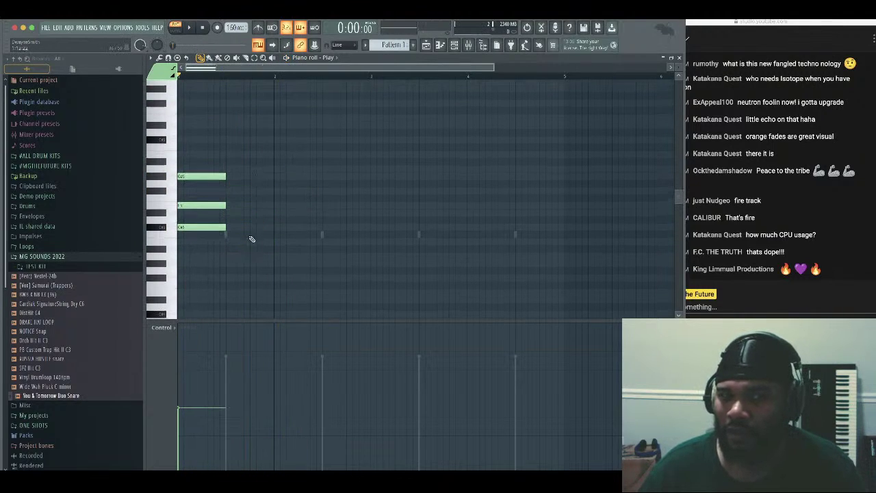
Add a second chord of F#4, A4 and C#5 in the second half of bar 1 and play it back
scroll(248, 225, down, 4)
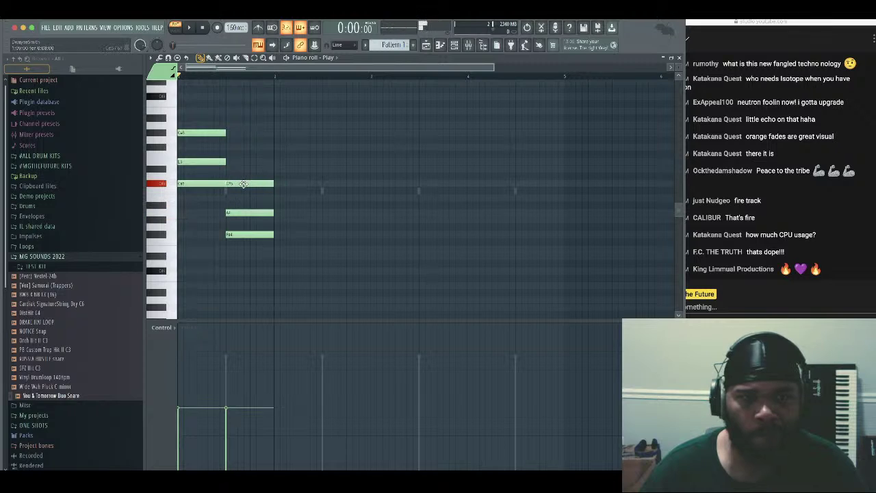
key(space)
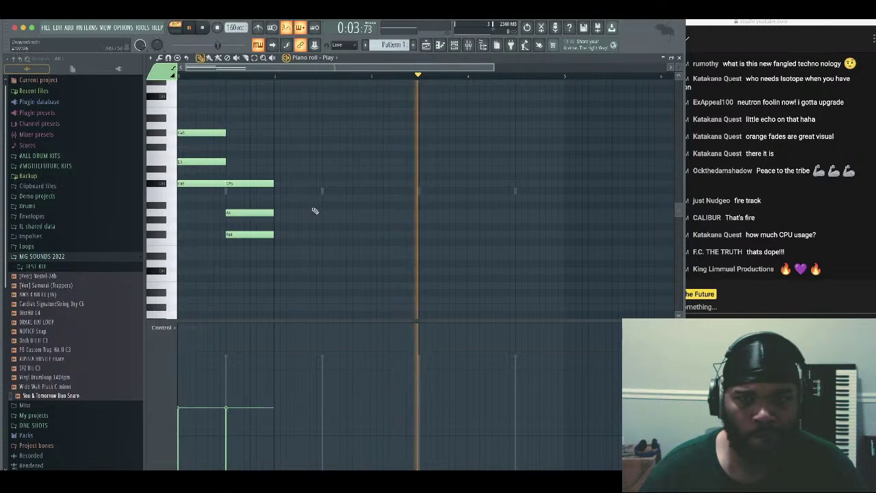
key(space)
Duplicate both bar 1 chords to the start of bar 3 and play back the progression
drag(337, 114, 208, 256)
drag(206, 164, 397, 174)
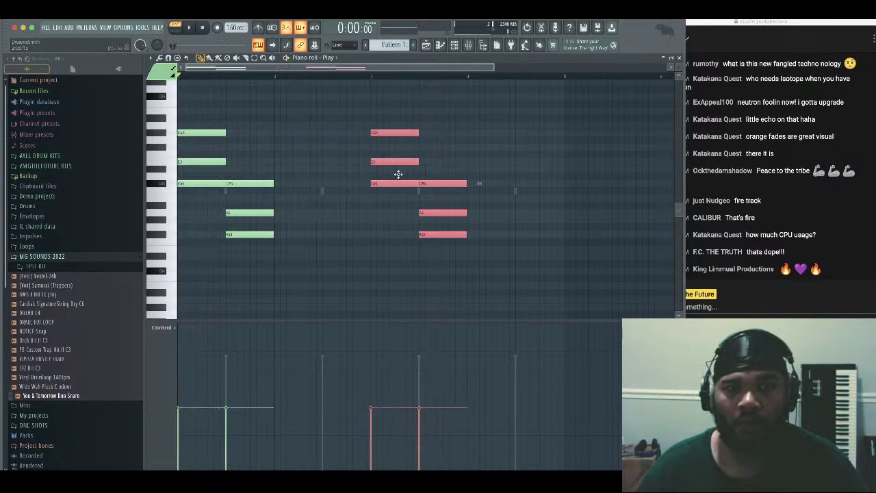
key(space)
click(369, 235)
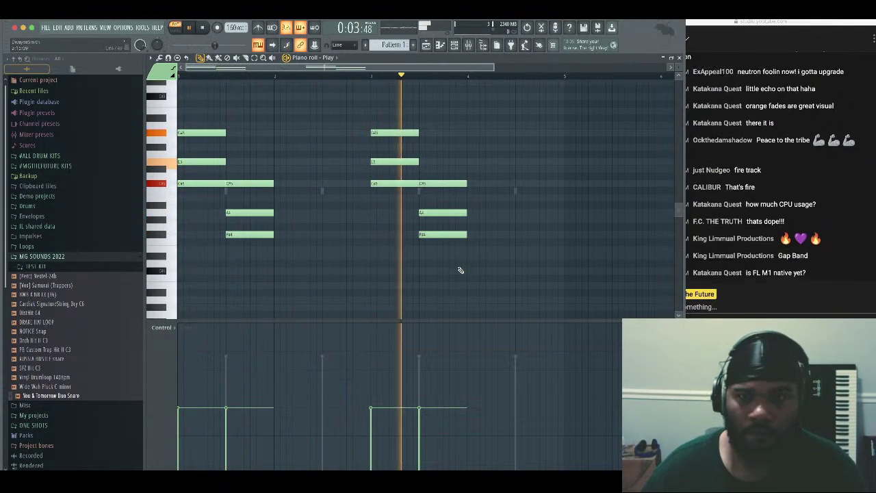
key(space)
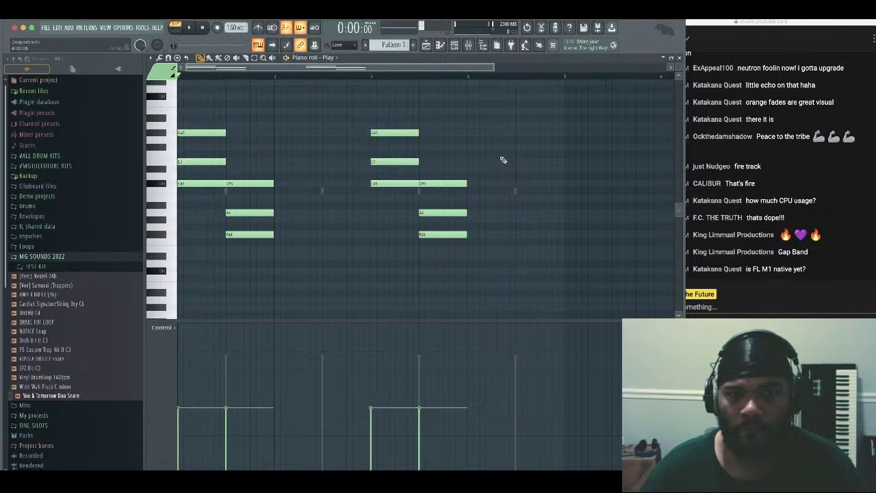
Add a chord of G#4, B4 and D#5 in the second half of bar 4 and start playback to check it
drag(502, 152, 548, 217)
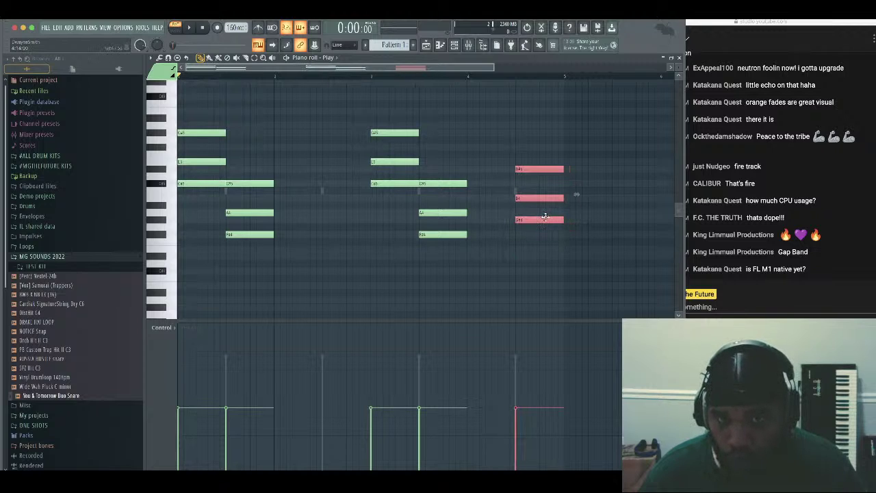
click(497, 215)
key(space)
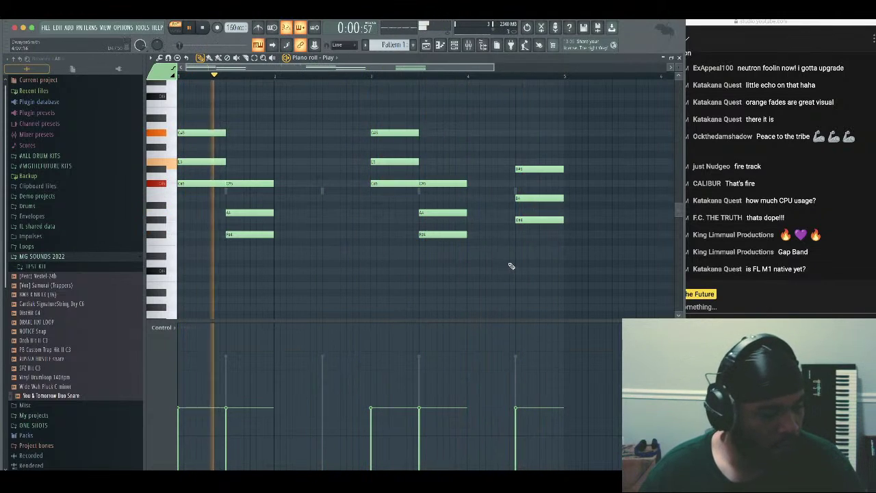
key(space)
Strum all the chords with the Strumizer, using a reduced start time strength
drag(565, 101, 184, 313)
click(159, 57)
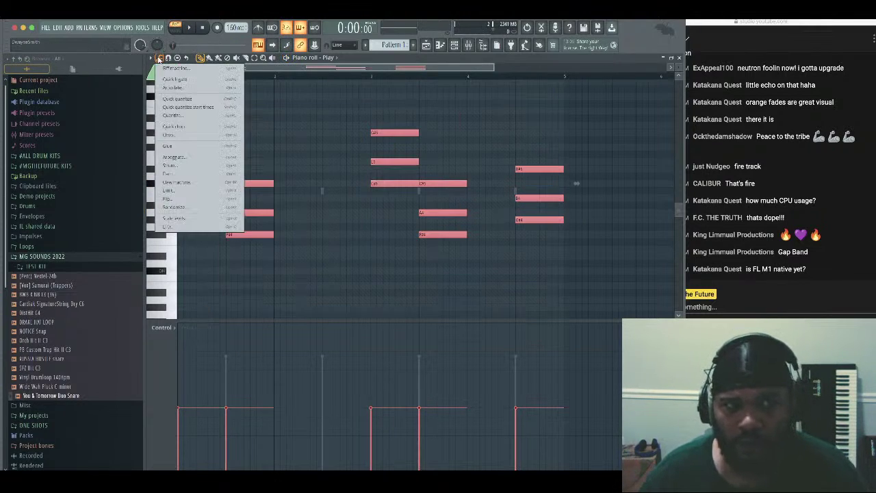
click(195, 166)
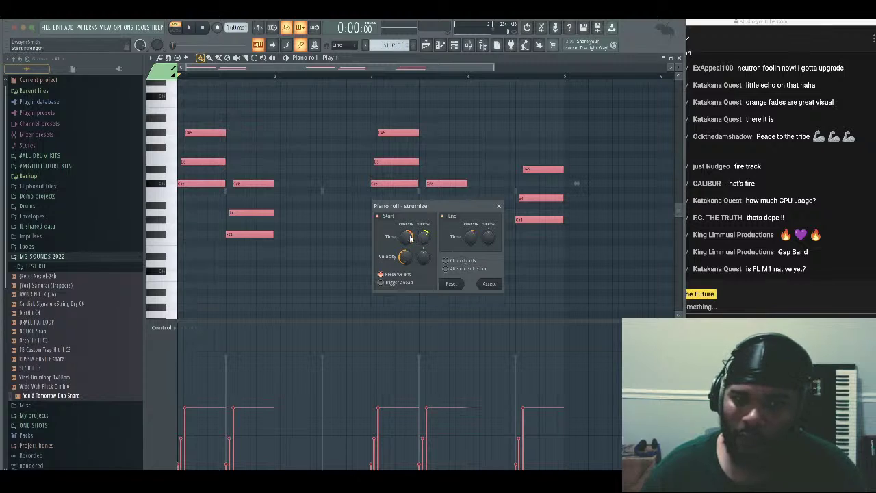
drag(410, 238, 409, 242)
key(space)
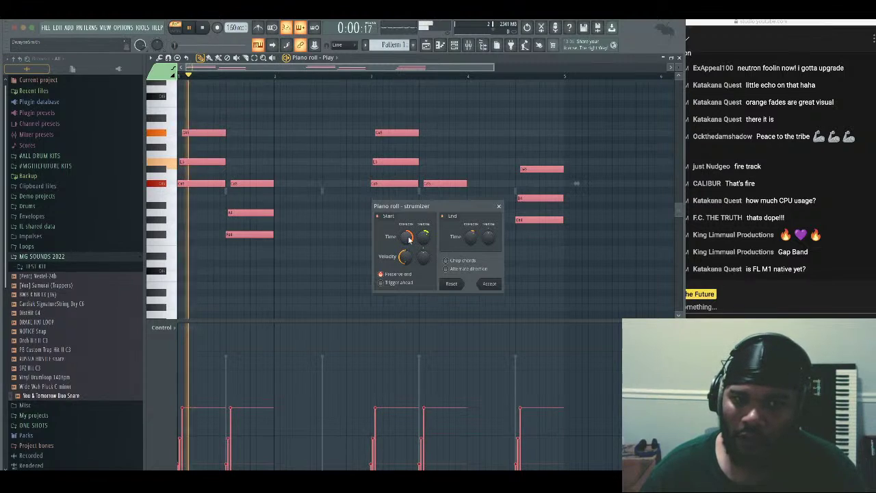
click(489, 285)
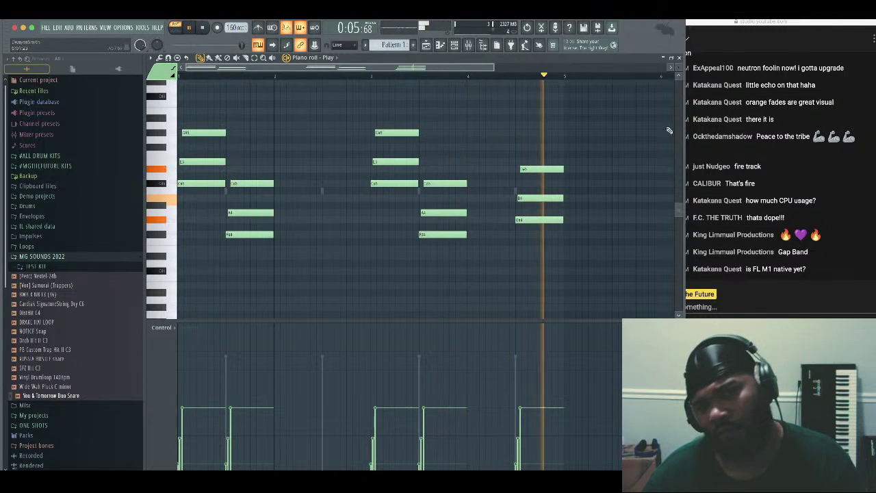
Close the piano roll, stop playback and reposition the channel rack
click(678, 58)
key(space)
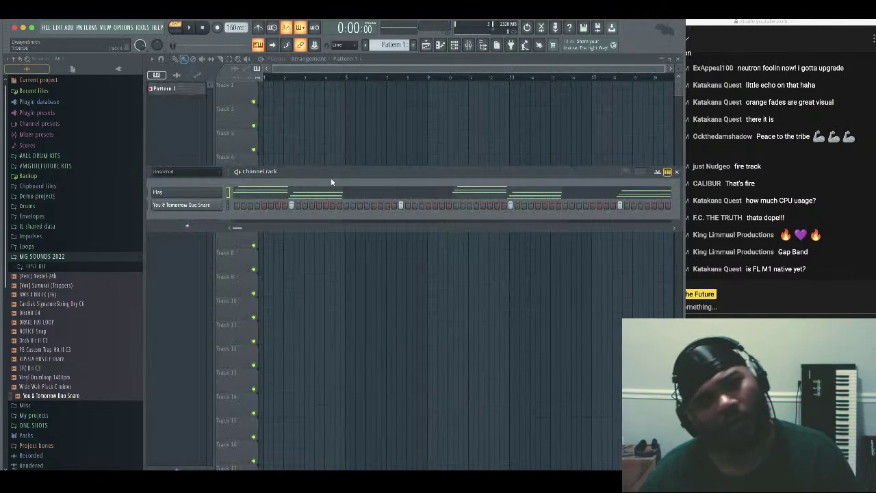
drag(352, 174, 373, 171)
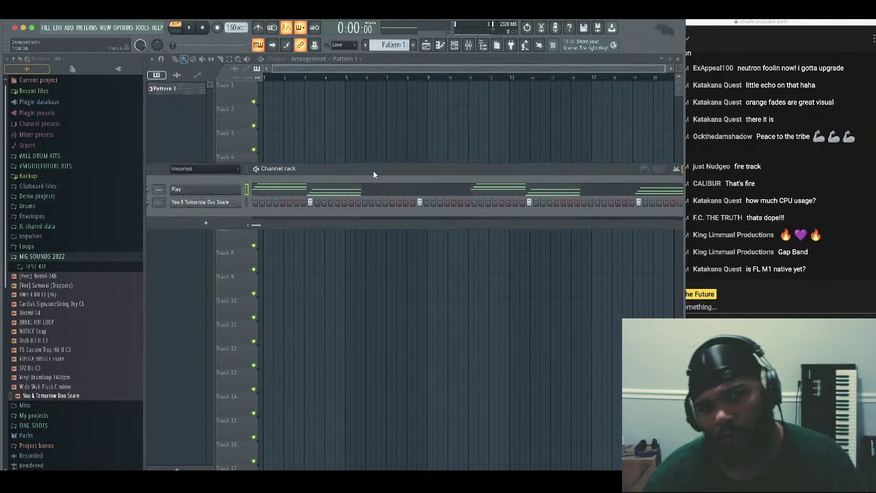
Duplicate the F#-A-C# chords of bars 1 and 3 one octave higher, extending the copies to beat 4 of bars 2 and 4
click(293, 194)
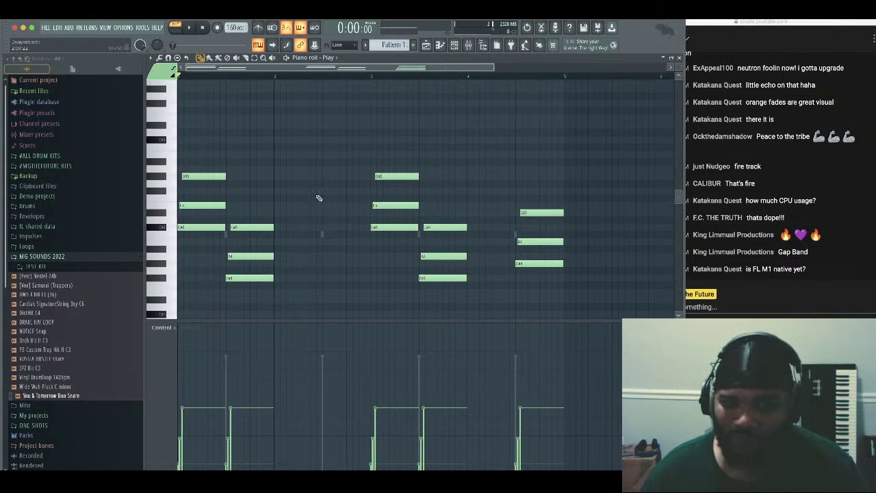
drag(319, 198, 248, 293)
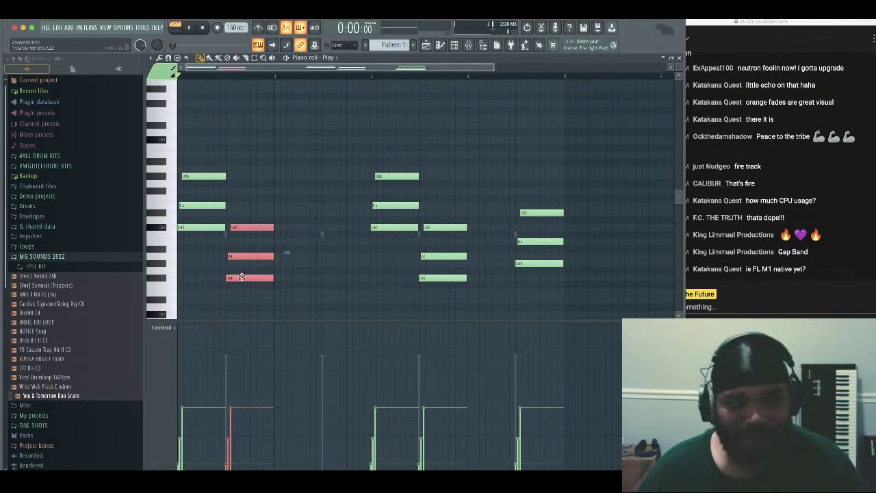
drag(241, 277, 244, 184)
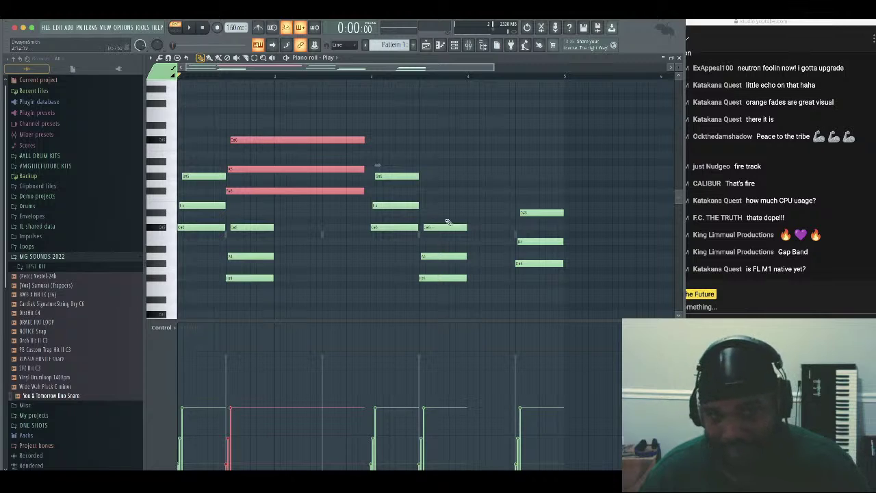
drag(479, 195, 439, 194)
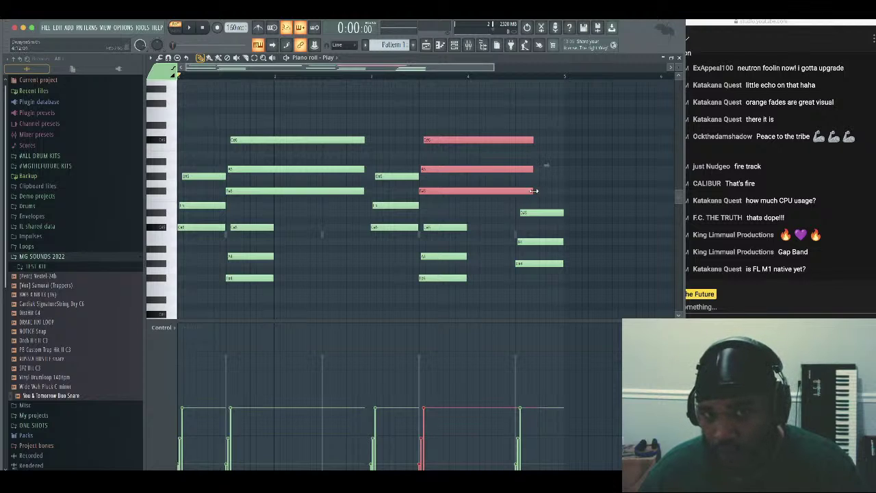
drag(352, 108, 357, 200)
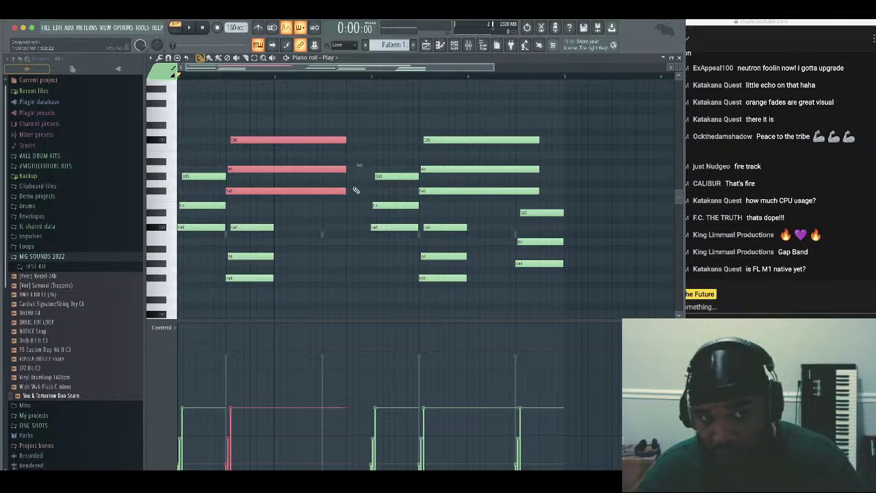
Arpeggiate the two long upper chords with the Flip pattern, range 2 in Flip mode and Chord sync, and close the piano roll
drag(486, 101, 488, 201)
key(space)
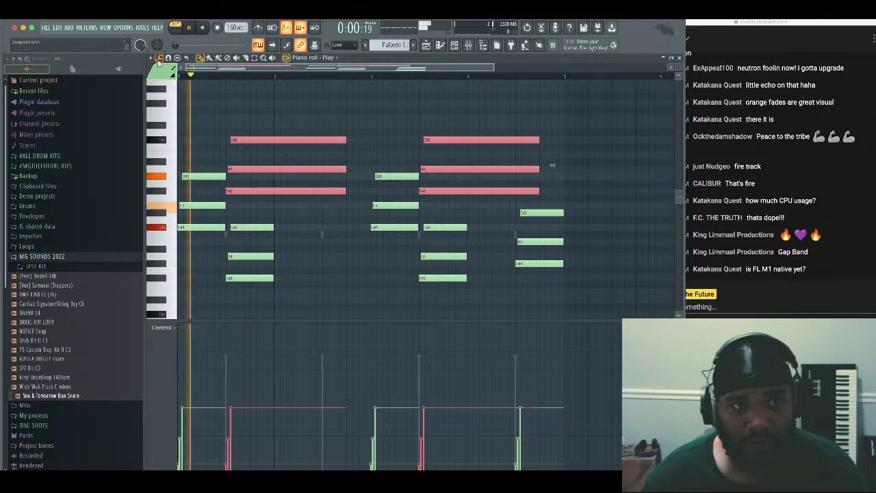
click(159, 58)
click(174, 158)
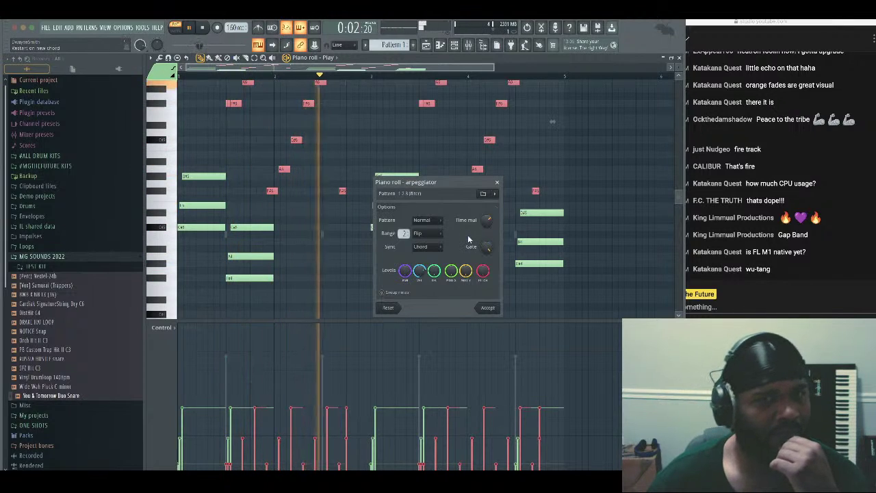
click(424, 220)
click(425, 237)
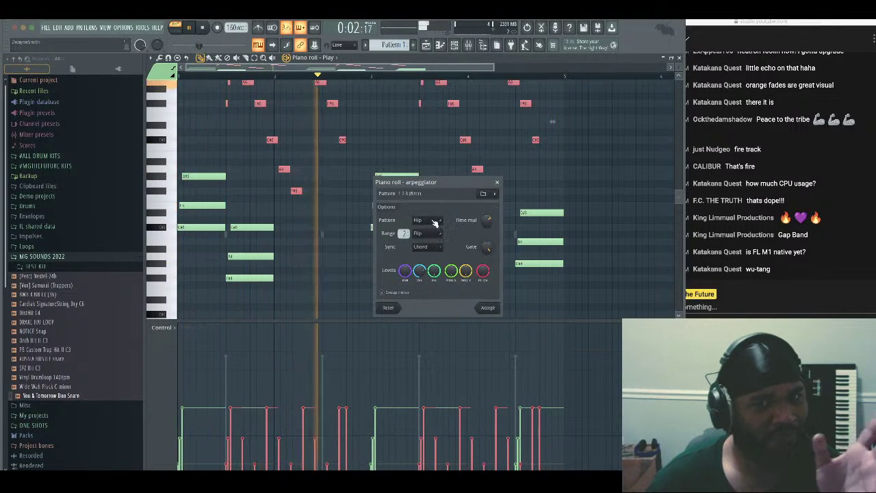
click(428, 220)
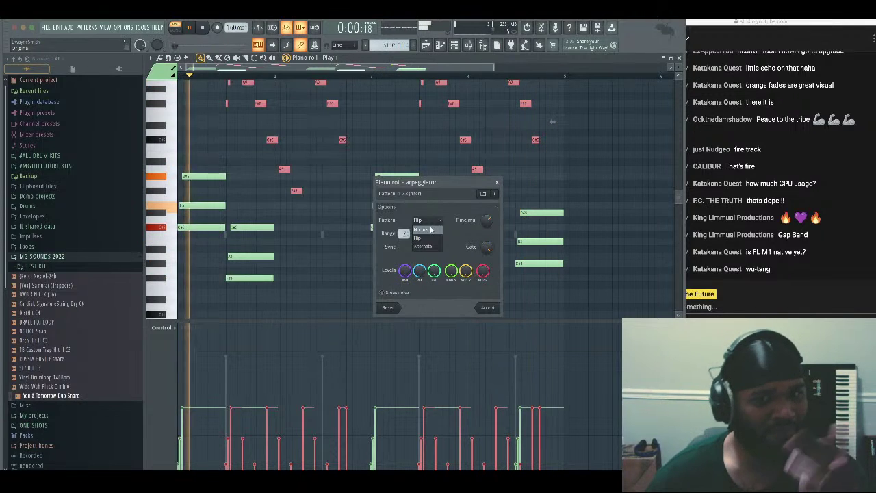
click(445, 203)
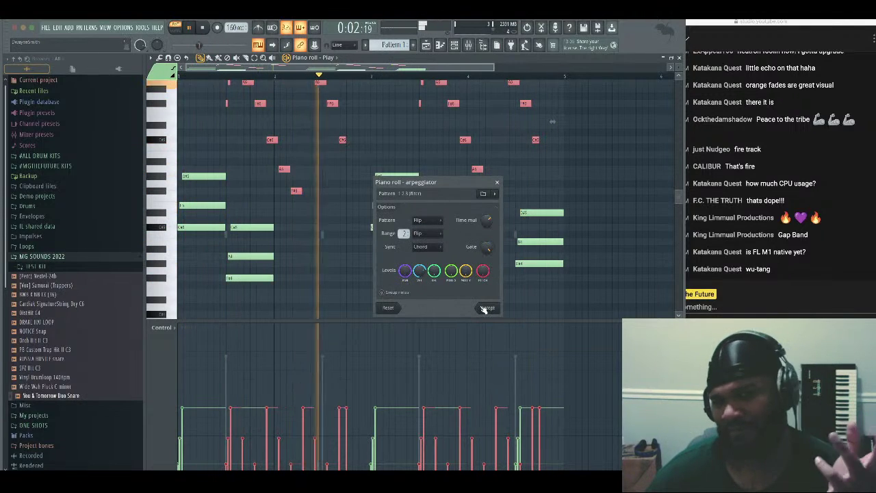
click(486, 308)
click(678, 63)
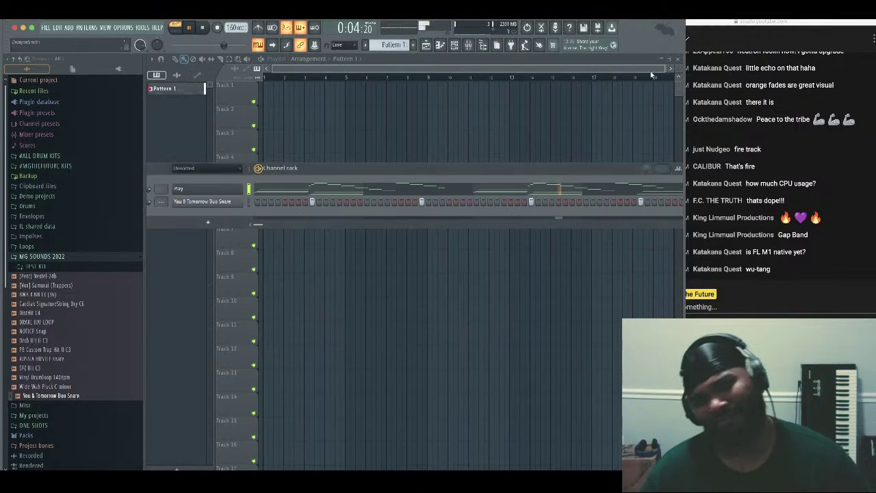
Open the mixer, stop playback and route the Play channel to mixer track 10
click(469, 46)
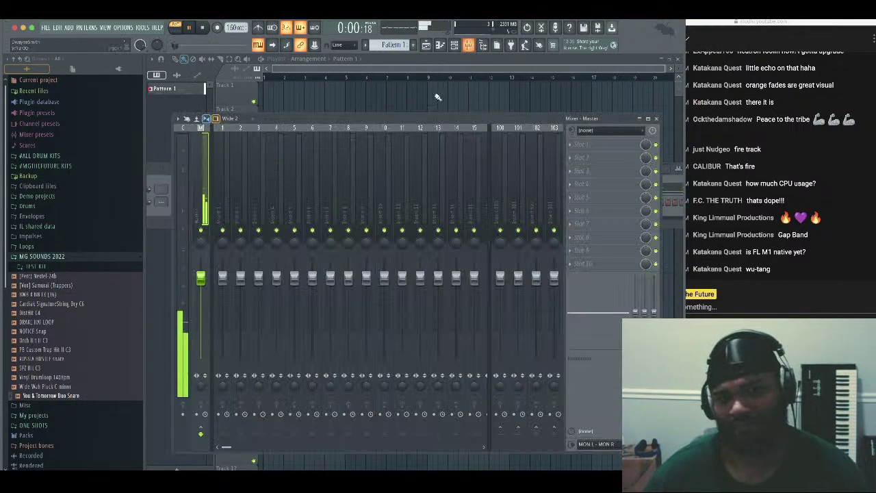
key(space)
right_click(389, 203)
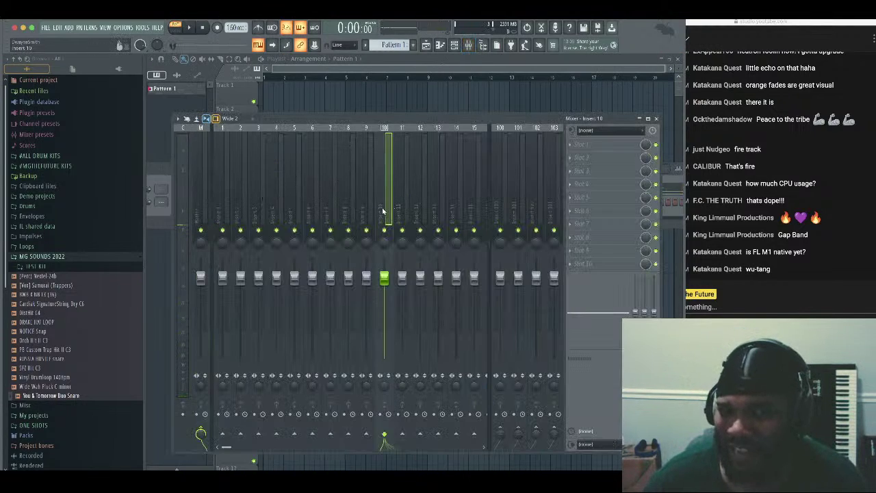
click(497, 222)
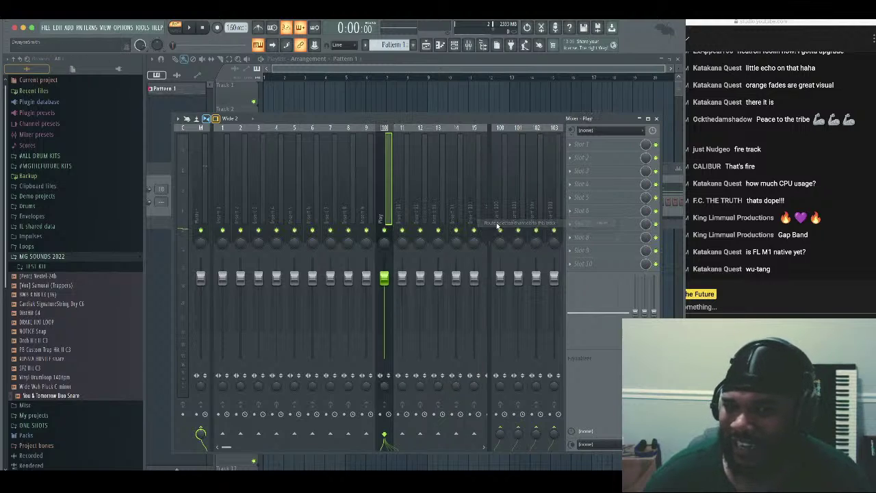
Load Backmask in the Play track's first effect slot, with beat size 1/4 dotted and the random trigger type
click(576, 145)
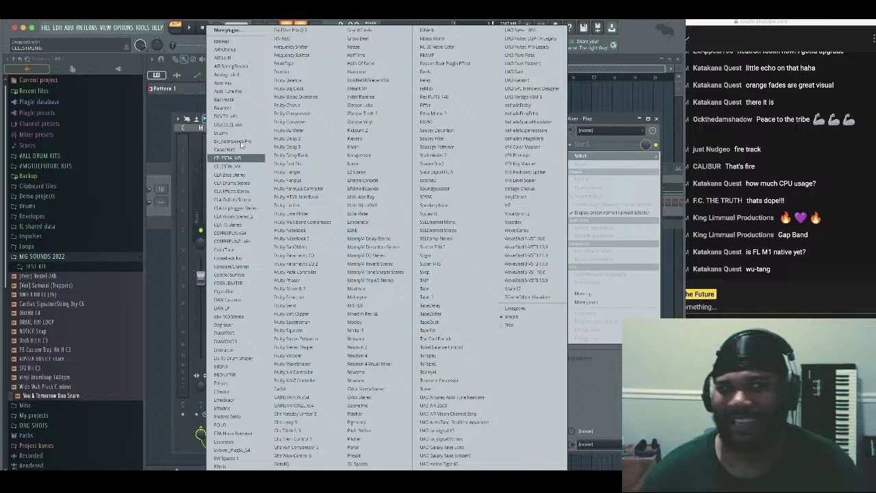
click(225, 100)
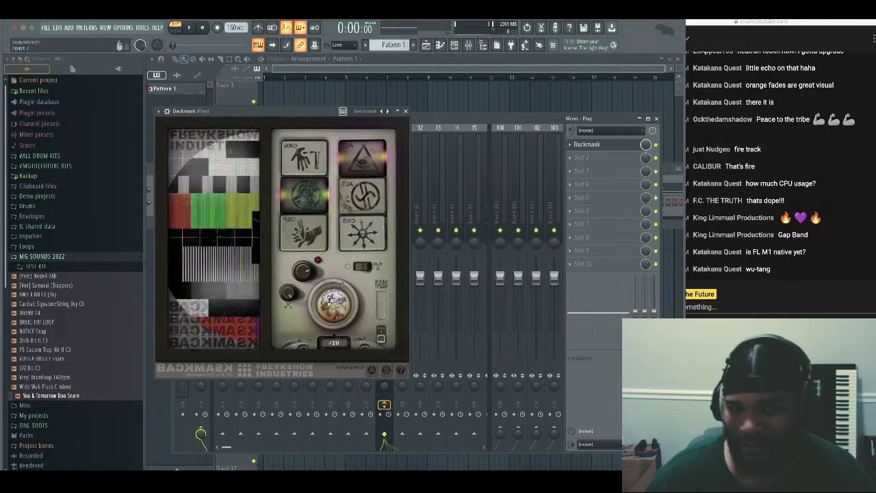
drag(327, 300, 327, 295)
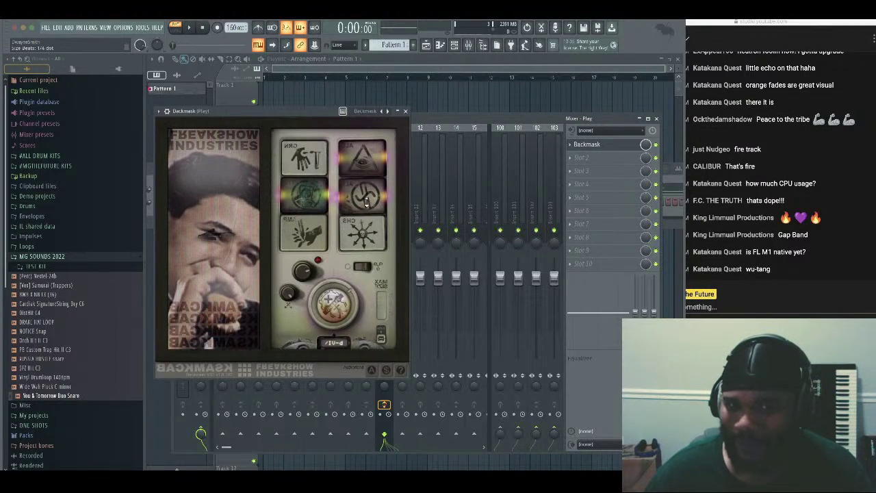
key(space)
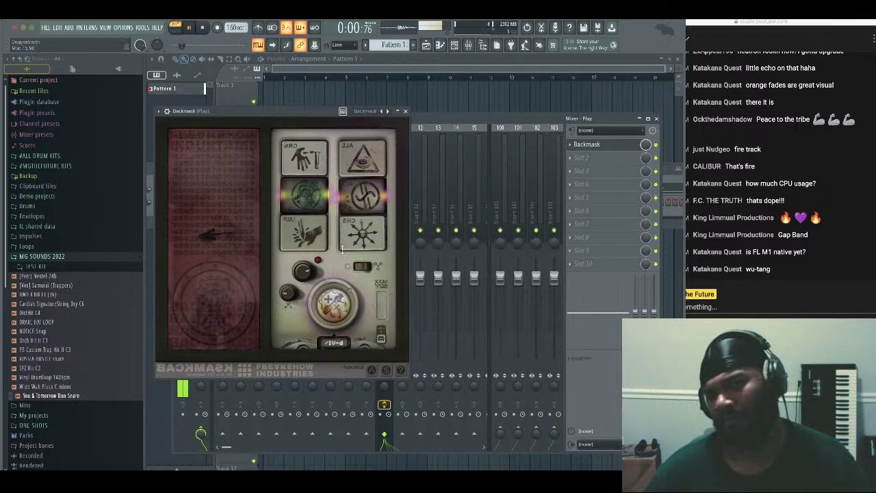
click(364, 224)
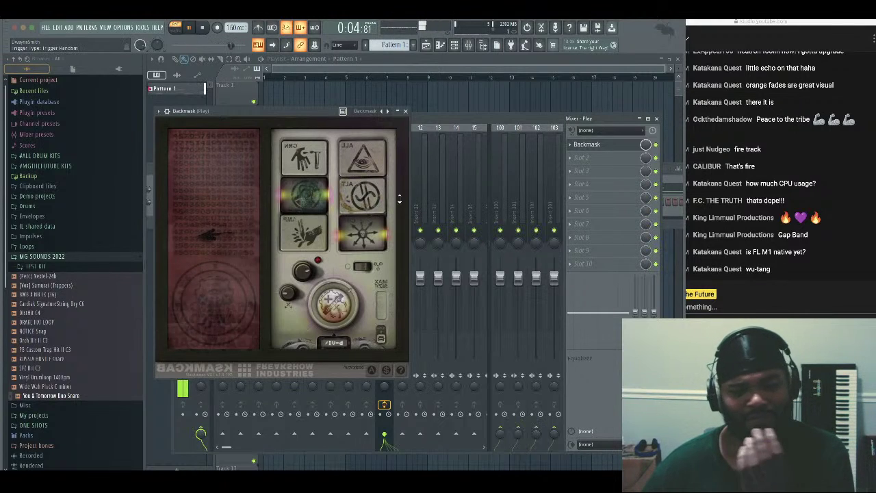
Add HalfTime in slot 2 with a 1/4 loop, 61 ms sustain smoothing, 50% mix and a 217 Hz low band limit
click(581, 158)
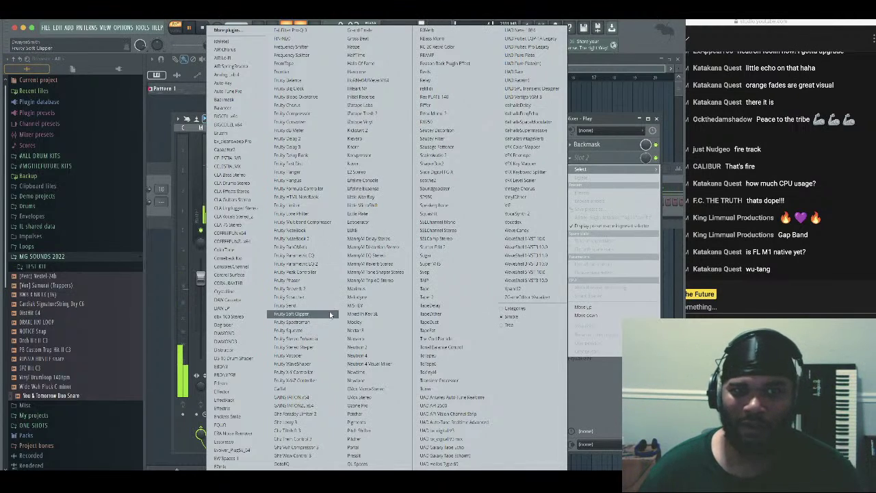
click(359, 55)
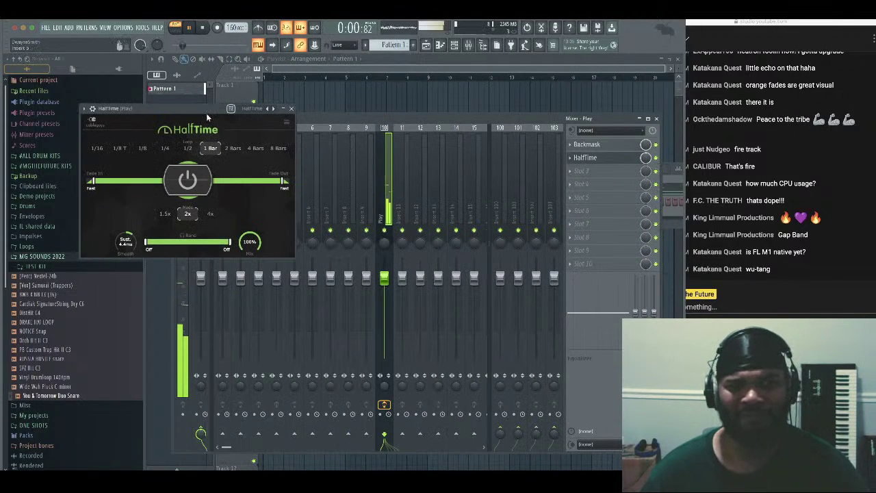
drag(208, 109, 330, 161)
click(315, 200)
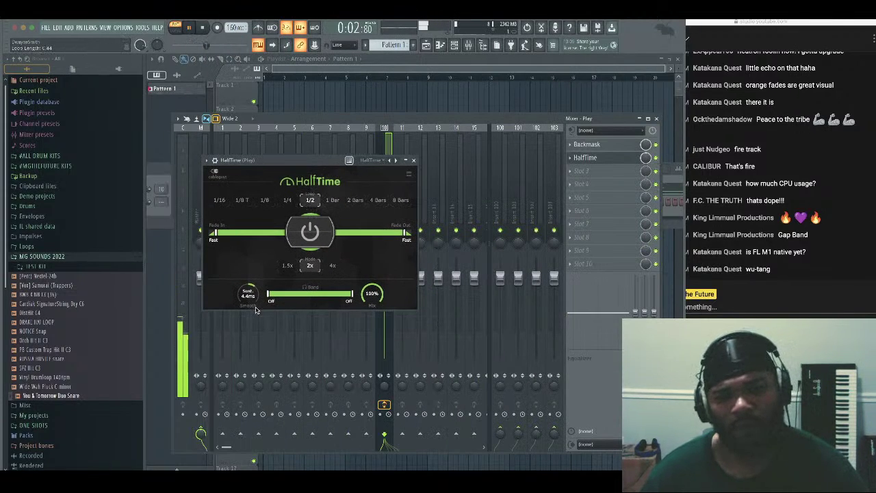
drag(247, 295, 248, 286)
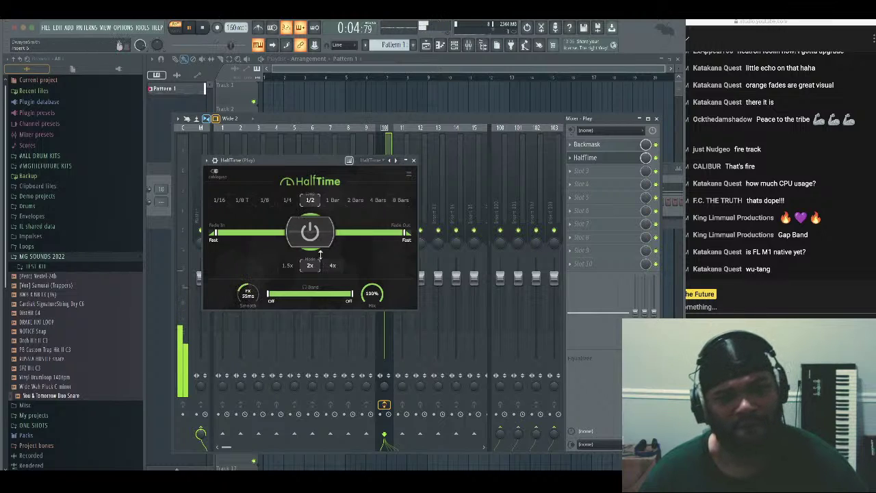
click(287, 200)
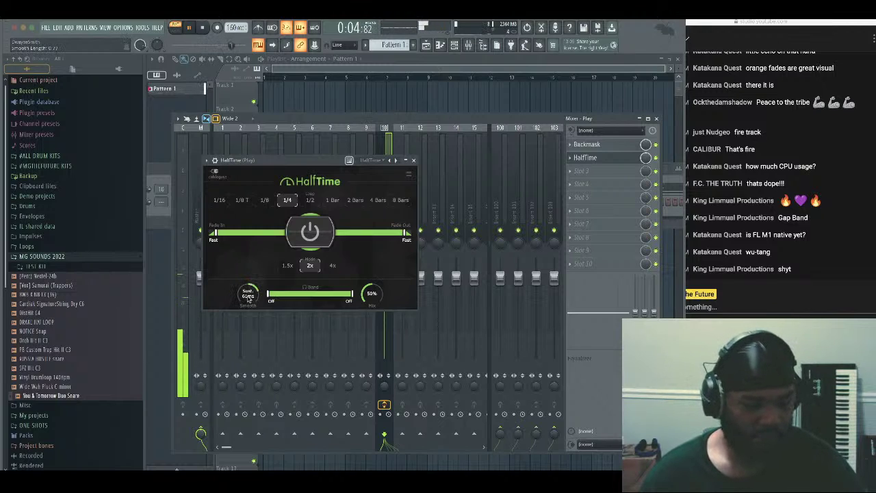
drag(284, 301, 311, 295)
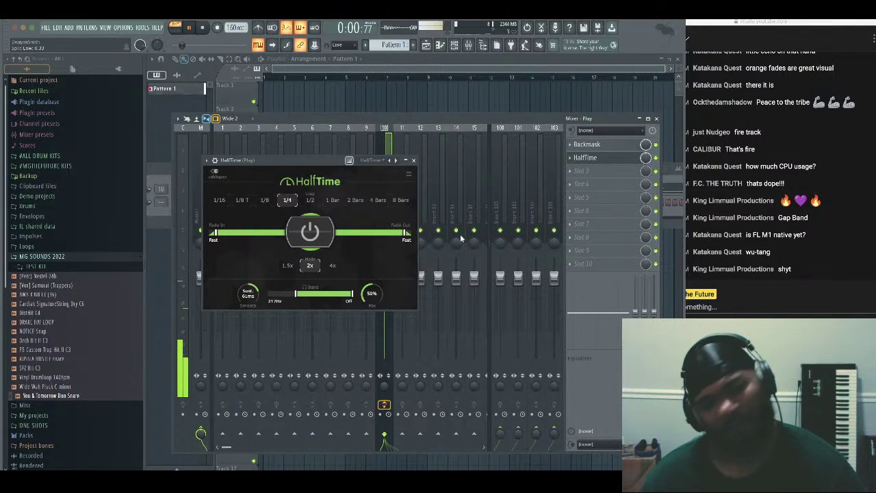
click(414, 160)
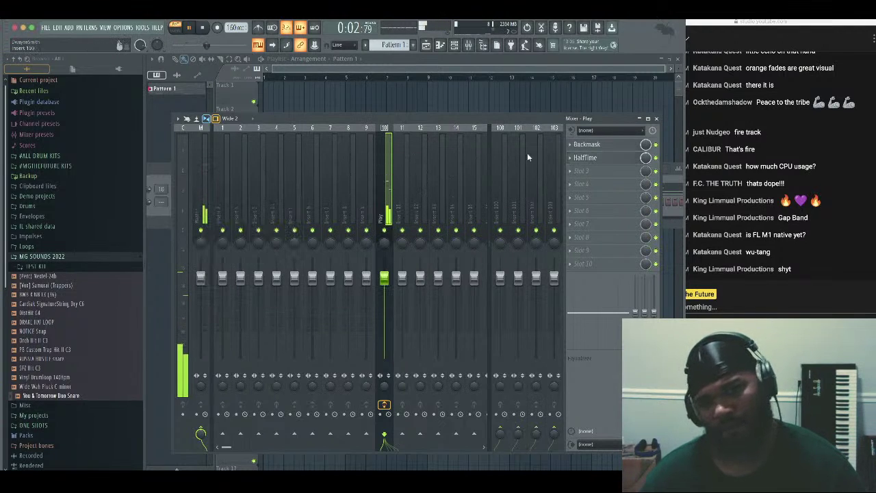
Add Neutron 4 in slot 3 of the Play track and have its assistant analyze the playing audio
click(582, 171)
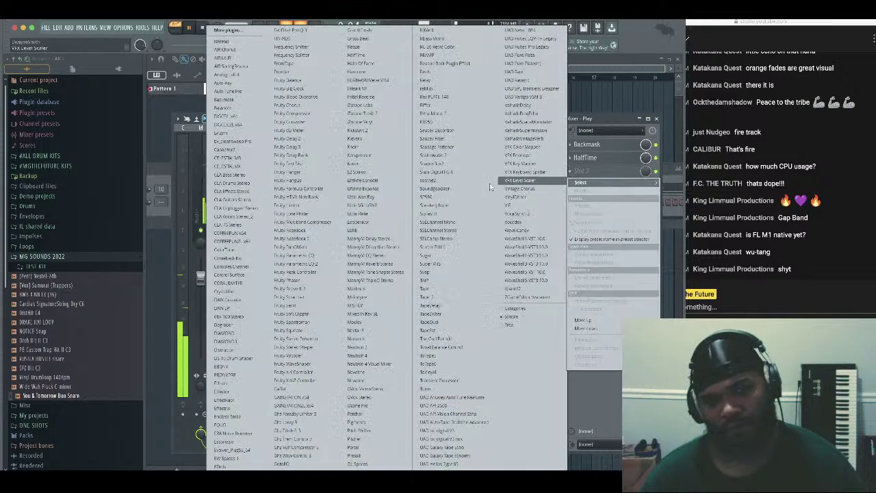
click(376, 355)
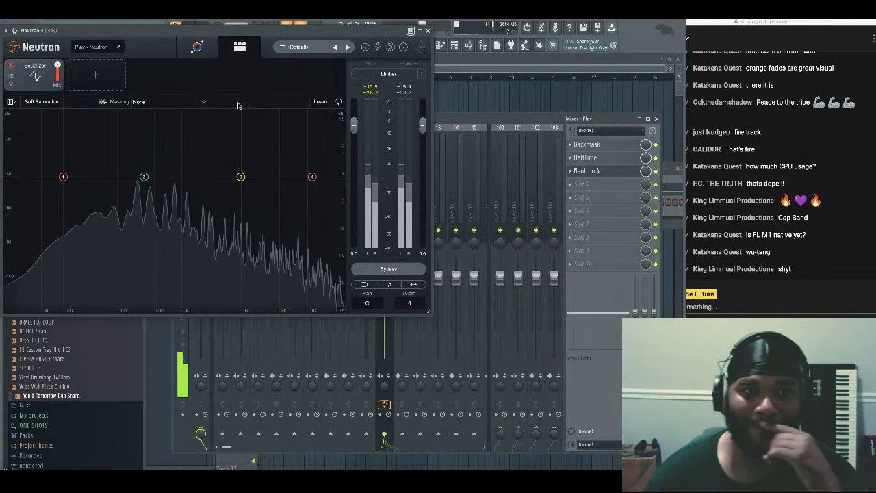
click(197, 46)
drag(221, 31, 392, 90)
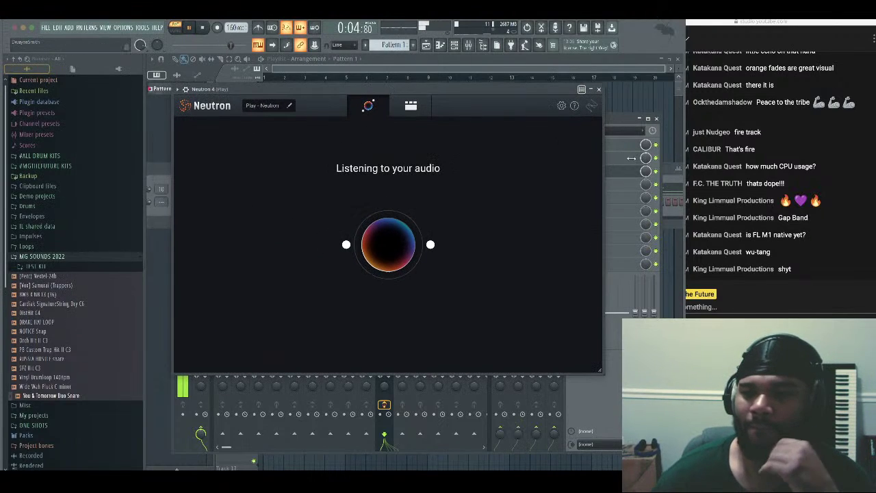
click(776, 214)
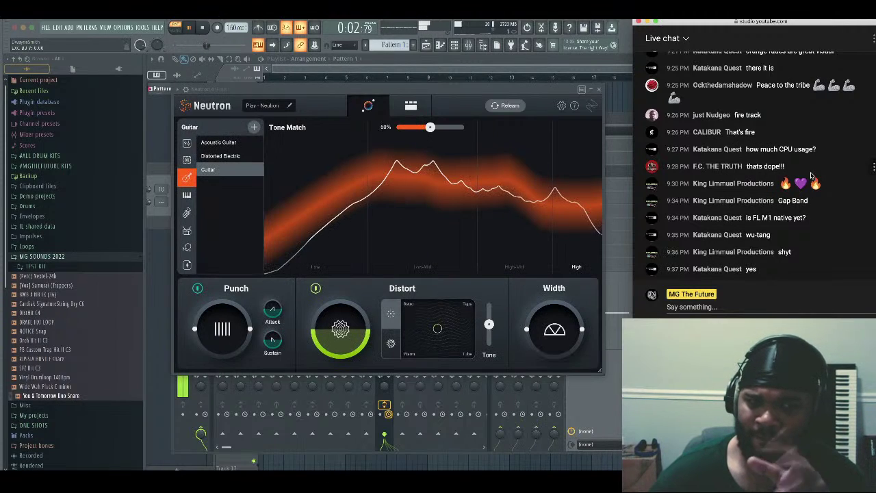
Set Neutron's Tone Match to the custom target Em - 152 - Sorry Not Sorry at 100% and close the plugin
click(189, 264)
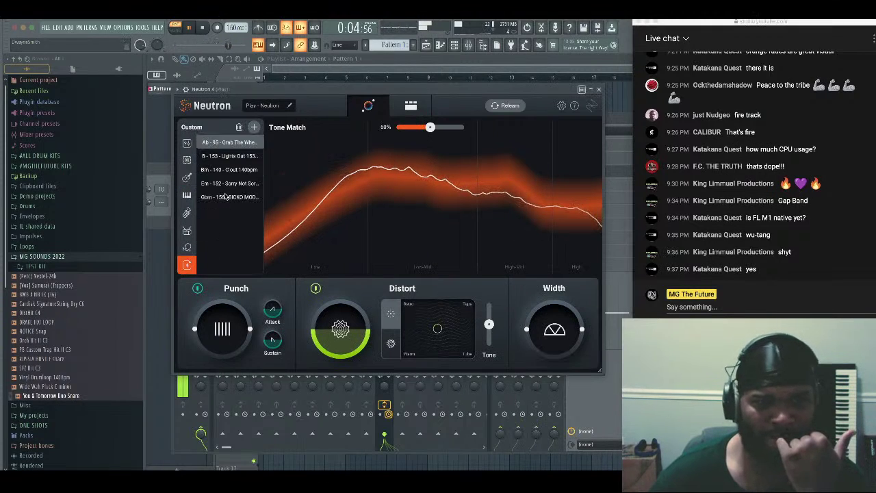
click(232, 184)
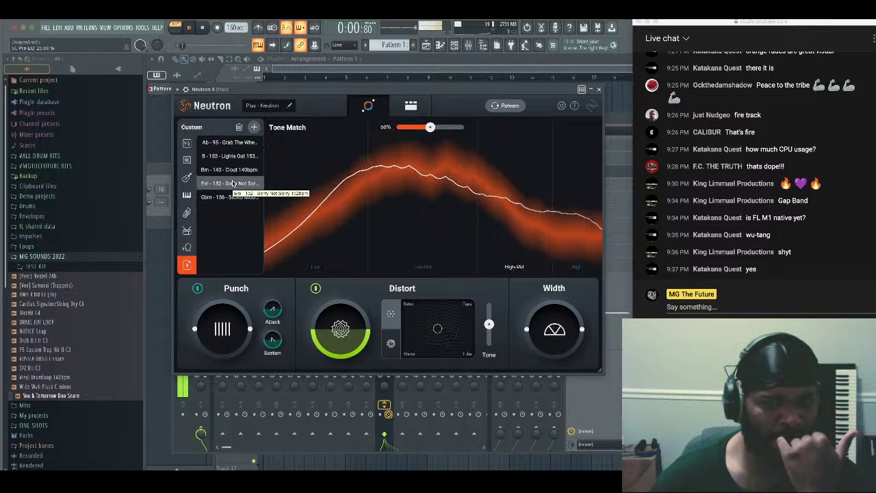
drag(430, 127, 462, 128)
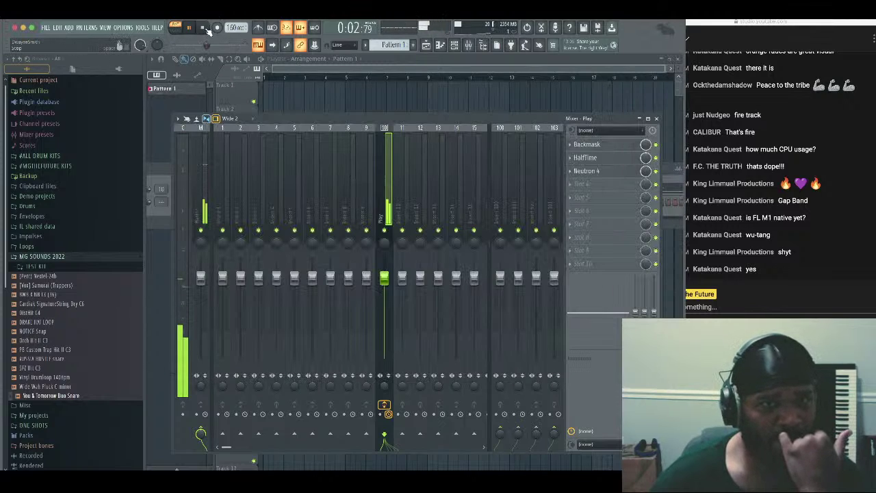
Add RC-20 Retro Color in slot 4 and choose the user preset Fiori - Savage
key(space)
click(572, 190)
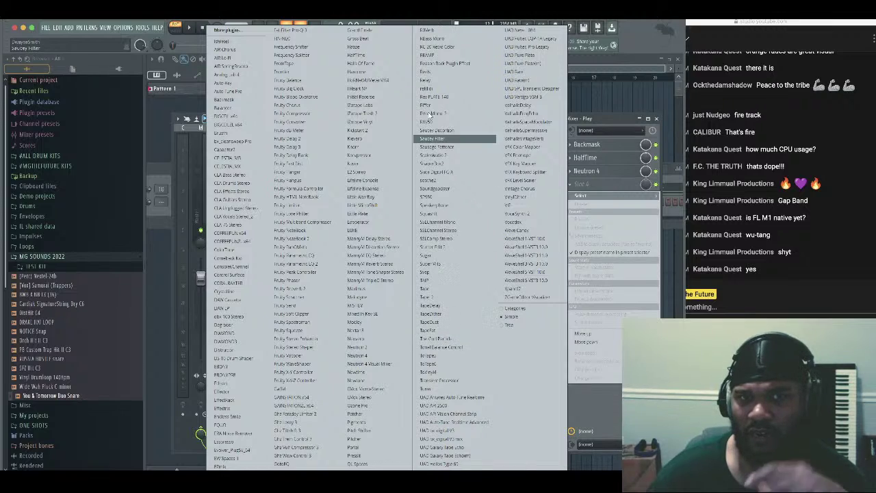
click(467, 48)
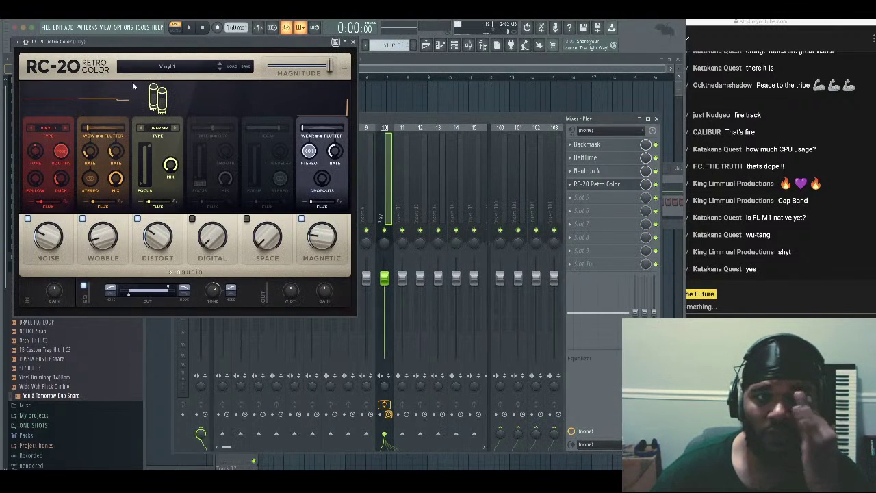
click(145, 64)
click(38, 113)
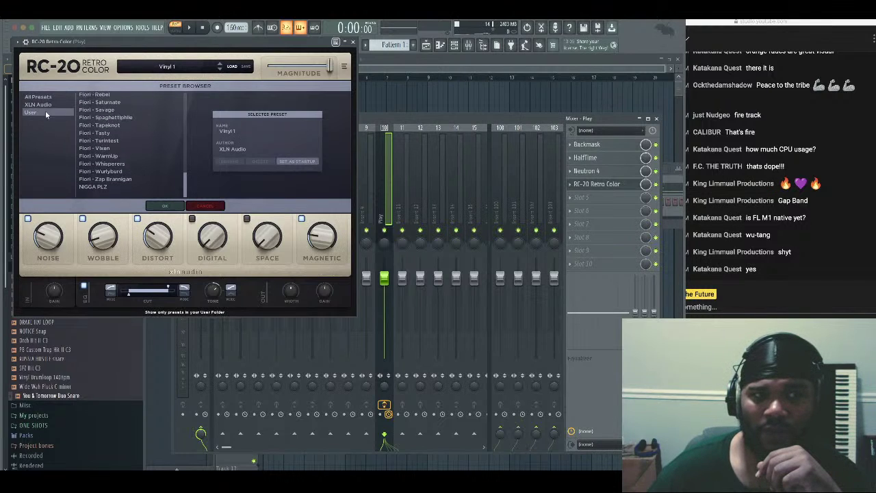
click(125, 116)
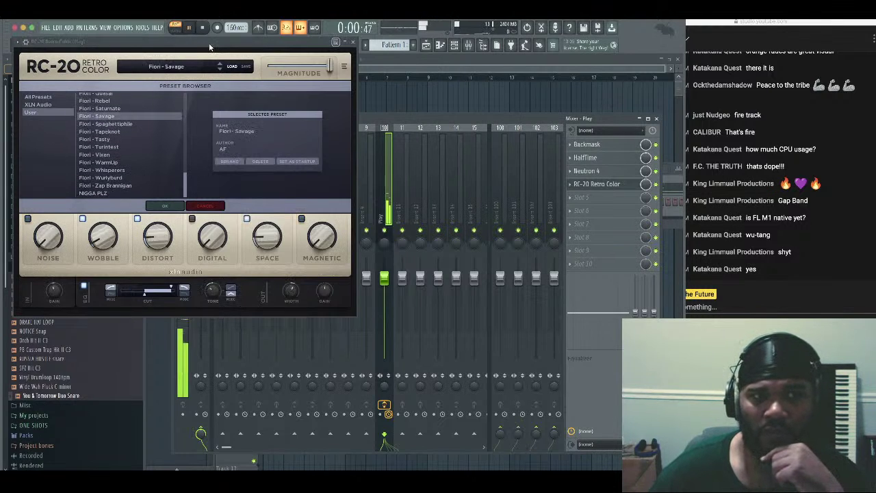
drag(209, 47, 361, 152)
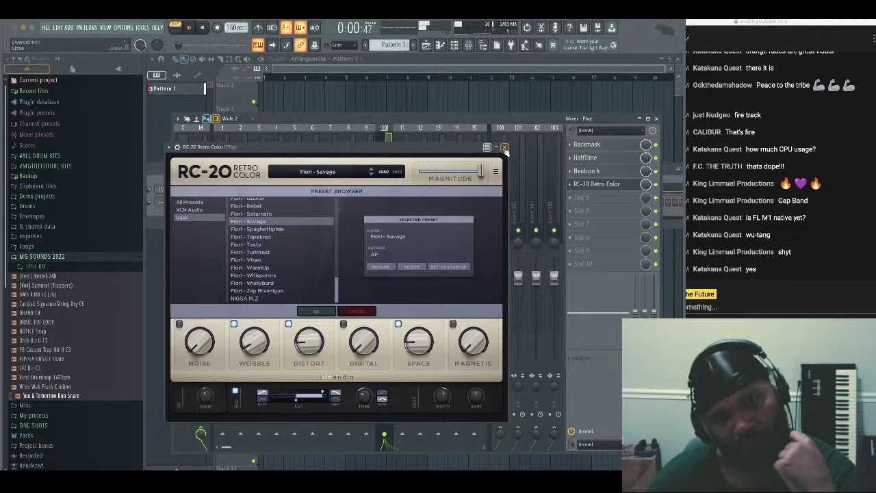
Close RC-20 Retro Color and move it above Neutron 4 in the effect chain
click(505, 147)
click(569, 183)
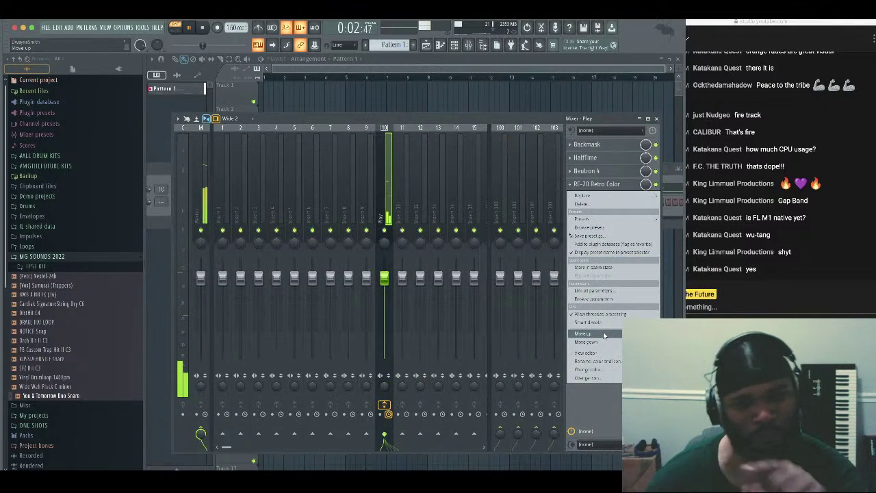
click(602, 333)
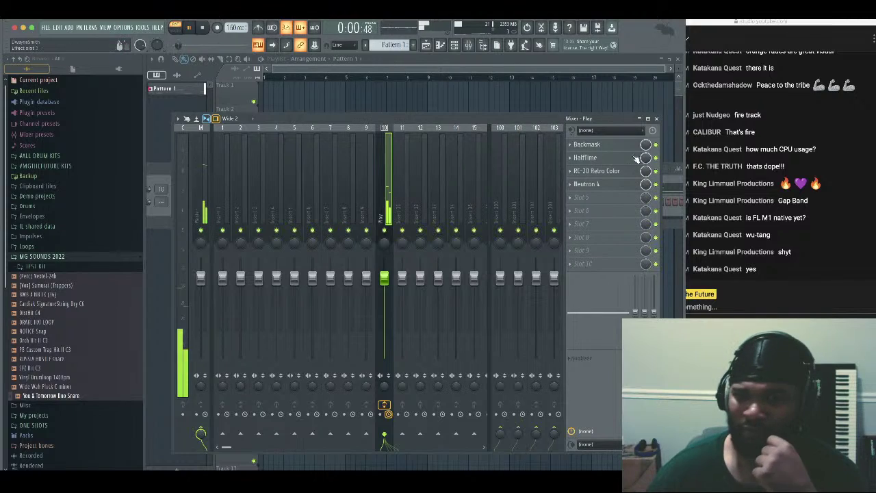
Audition the custom Tone Match targets in Neutron 4, settling on Bm - 140 - Clout 140bpm at 83%
click(598, 189)
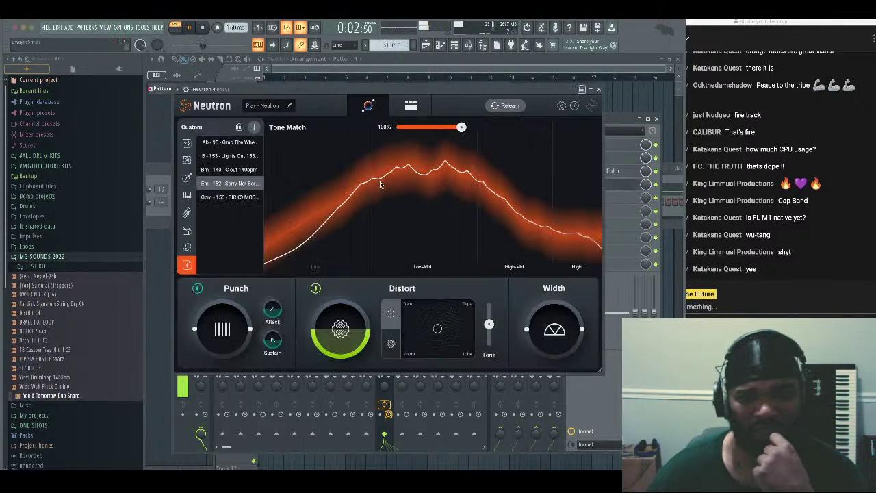
click(236, 197)
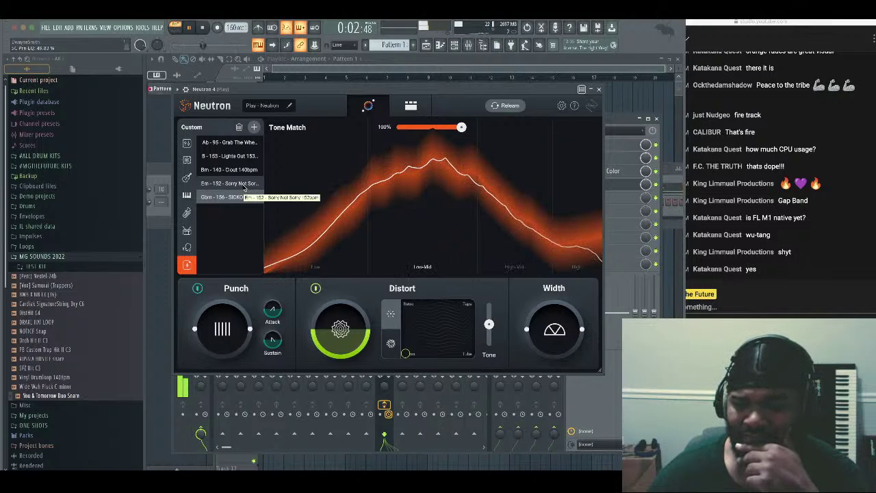
click(242, 144)
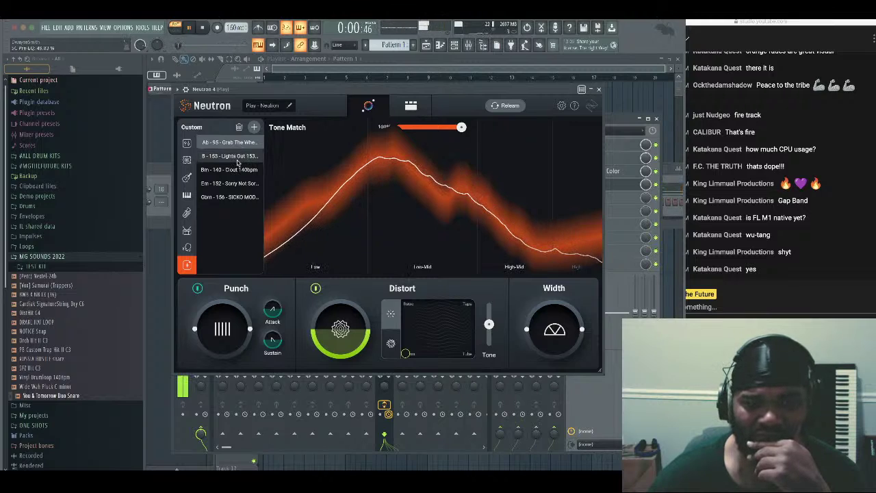
click(238, 162)
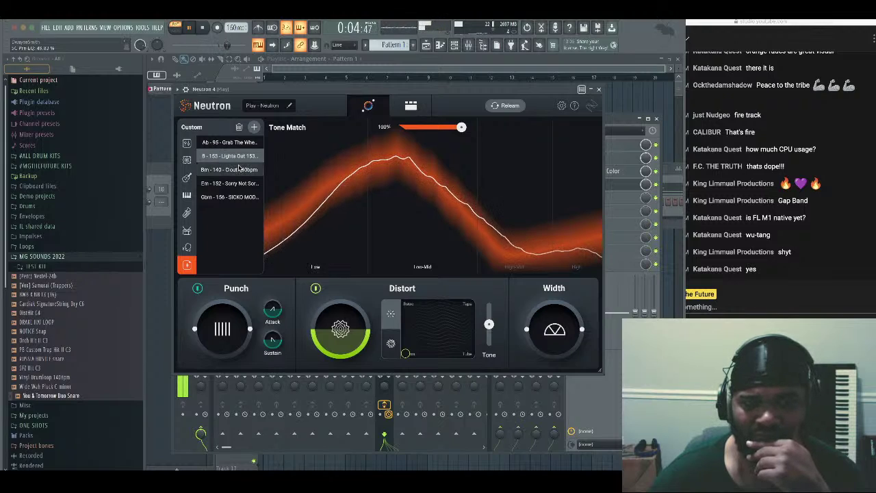
click(240, 169)
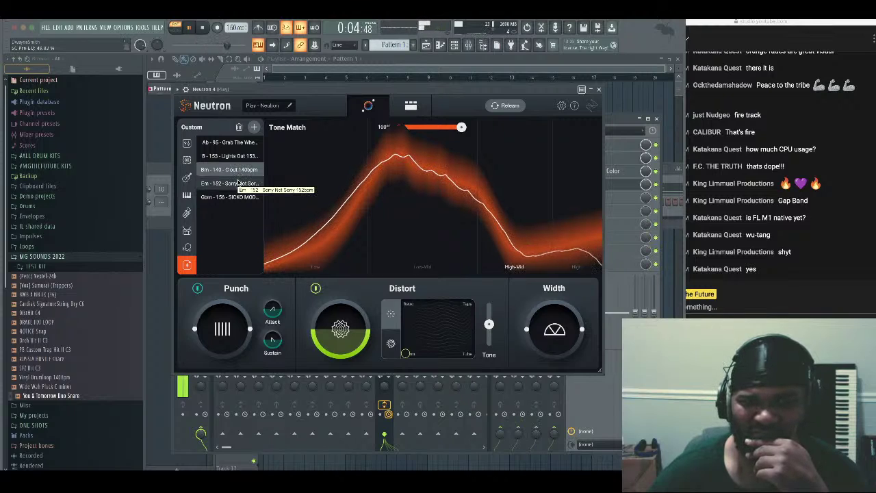
drag(461, 127, 452, 129)
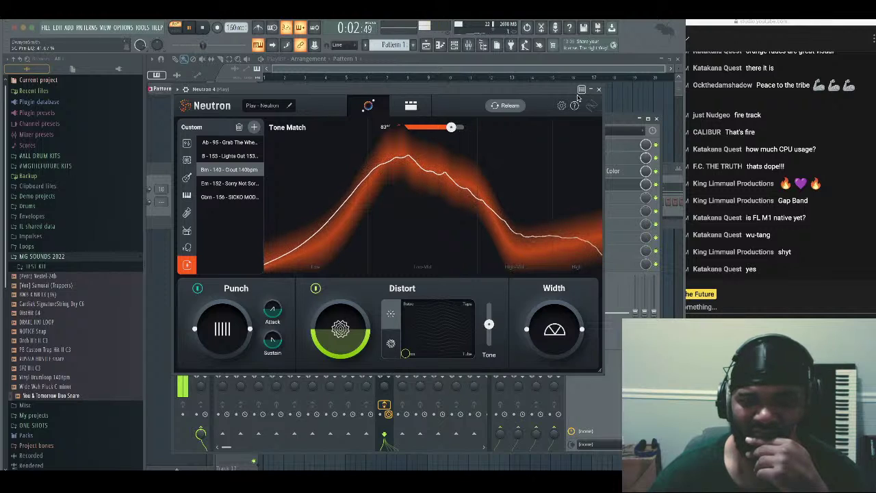
Close Neutron 4 and the mixer, and clone the Play channel
click(599, 89)
click(655, 118)
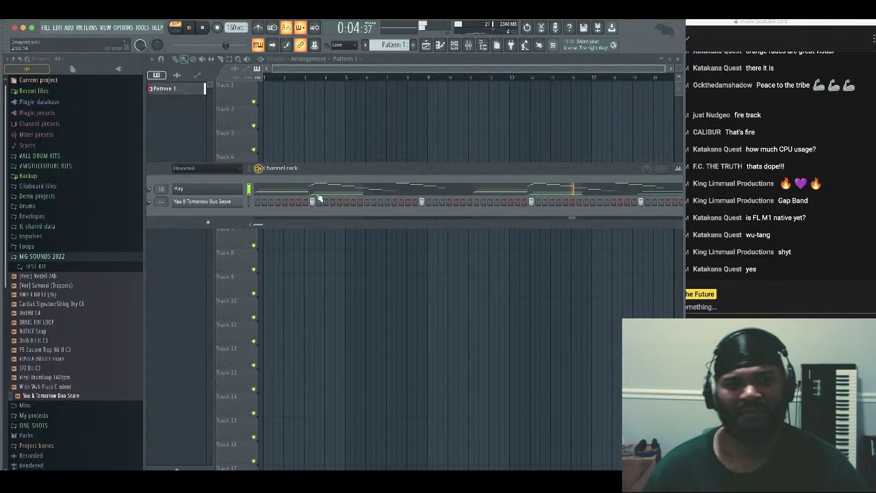
right_click(240, 188)
click(276, 265)
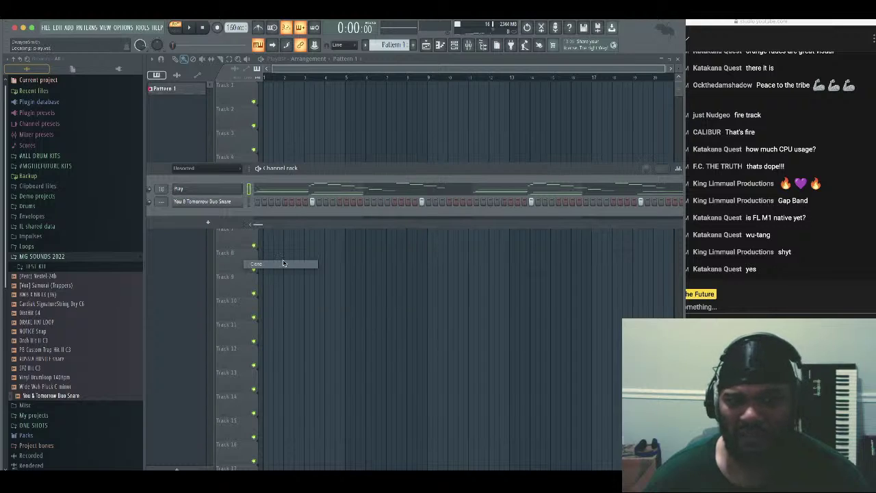
Load the Dizi Live 1 instrument from the Far East wind library into the cloned Play channel and close the plugin
click(181, 147)
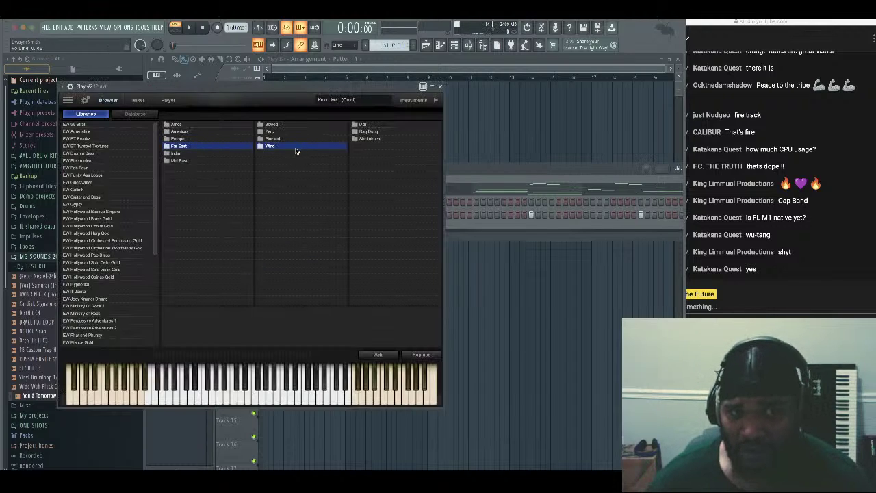
click(367, 127)
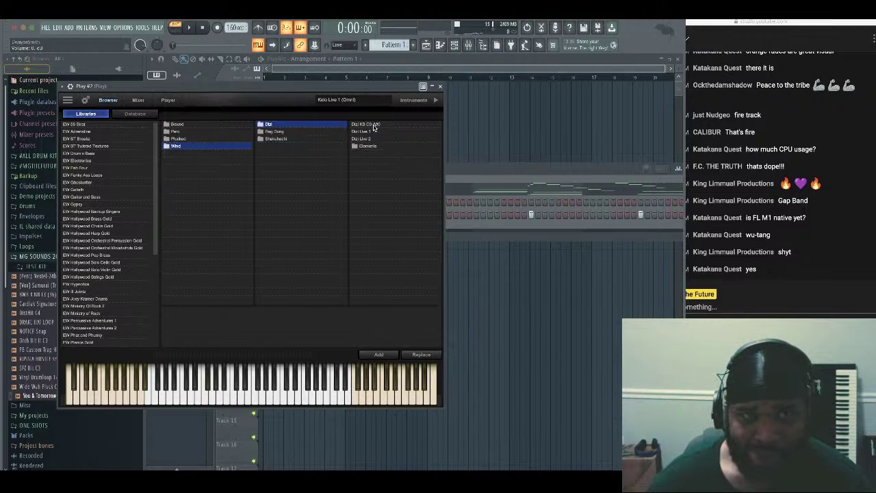
click(373, 132)
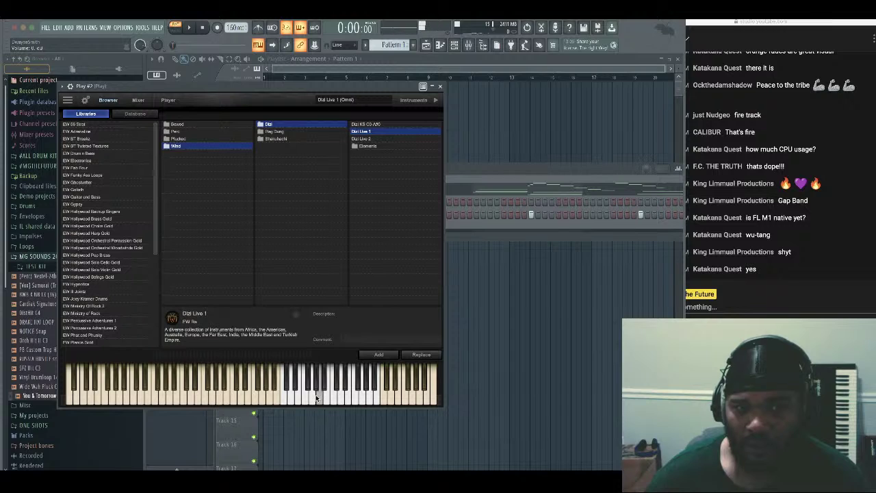
click(441, 87)
Open the cloned channel's piano roll and add a half-bar G# at the start of bar 1, raised one octave
right_click(230, 204)
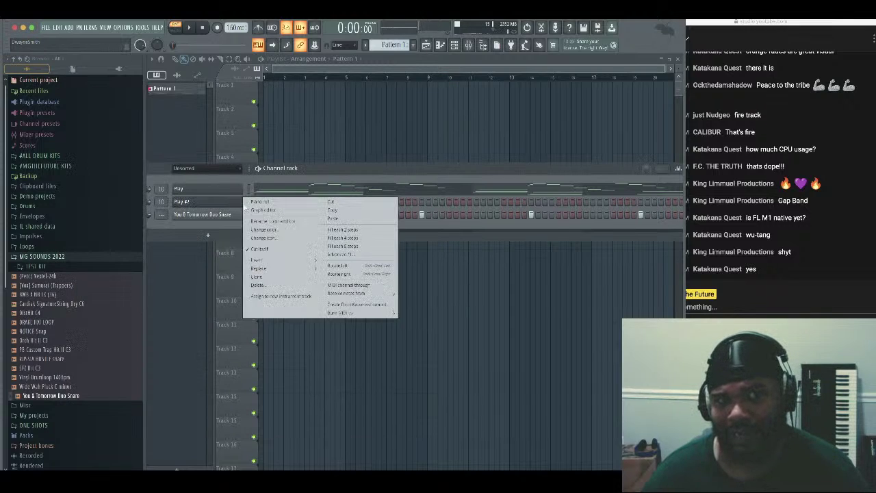
click(263, 201)
scroll(163, 132, up, 3)
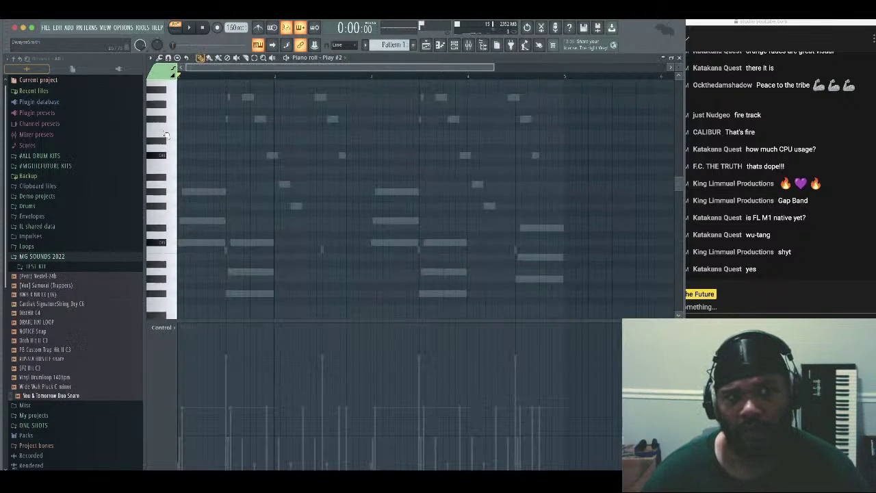
scroll(170, 143, up, 3)
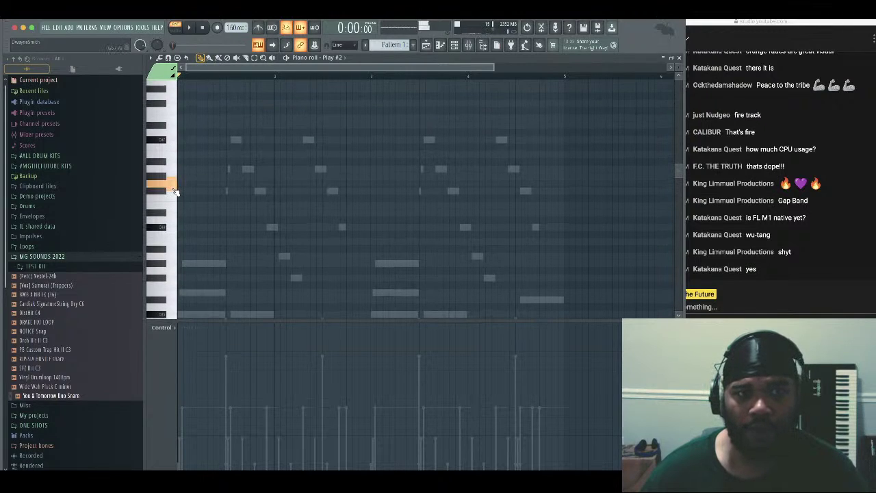
click(191, 192)
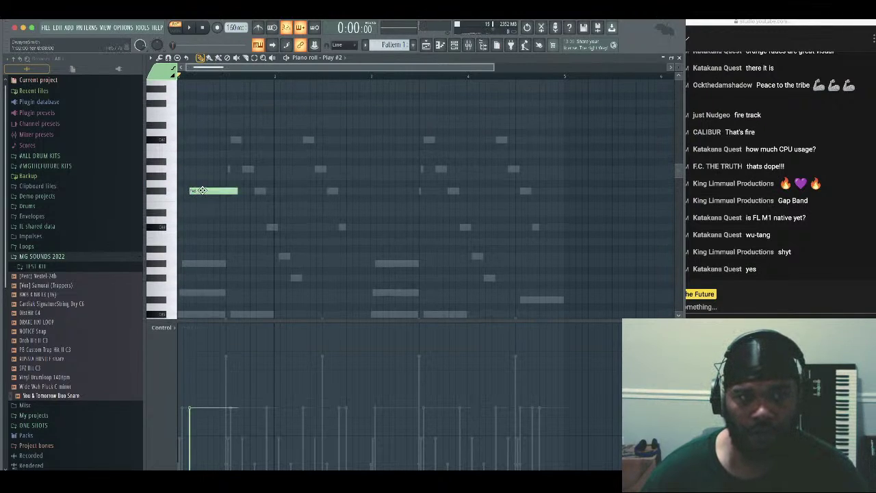
drag(201, 190, 186, 262)
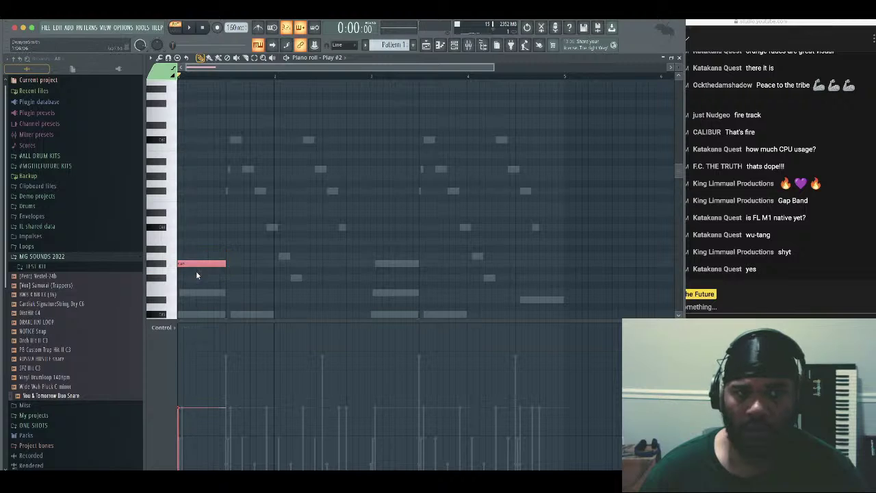
key(super+Up)
key(space)
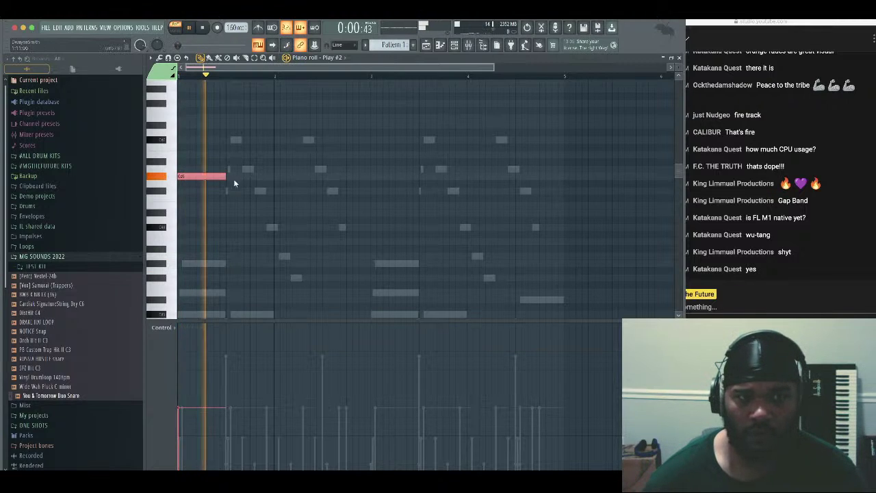
key(space)
Add a half-bar F# note in the second half of bar 1 and play back the phrase
click(227, 190)
key(space)
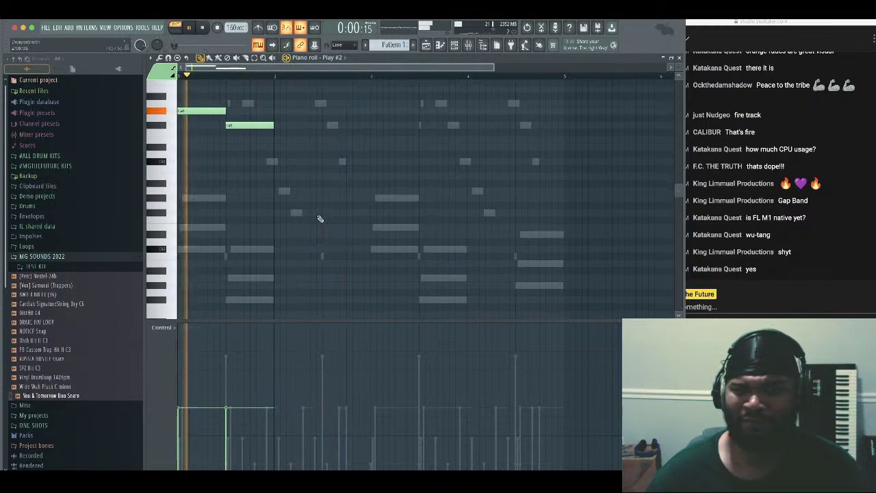
scroll(319, 212, down, 4)
key(space)
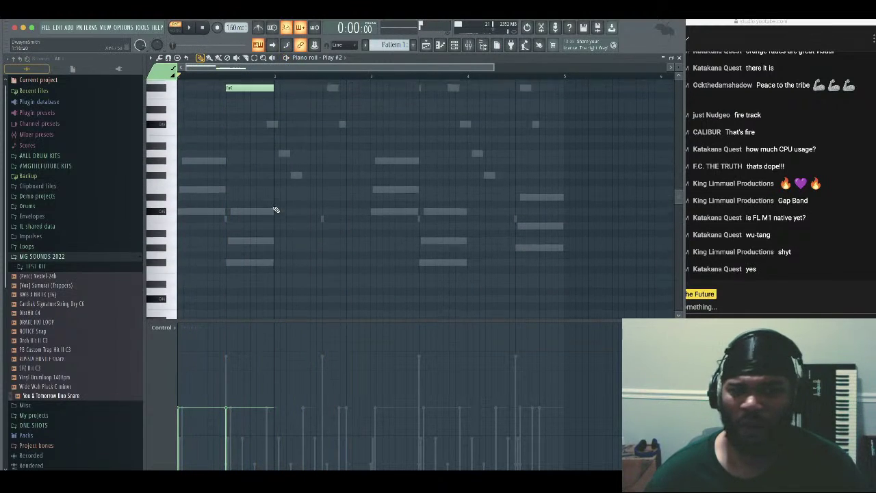
Try a C# note at the start of bar 2, raised an octave, followed by a short descending C#, A, F# run
scroll(288, 222, up, 1)
click(288, 227)
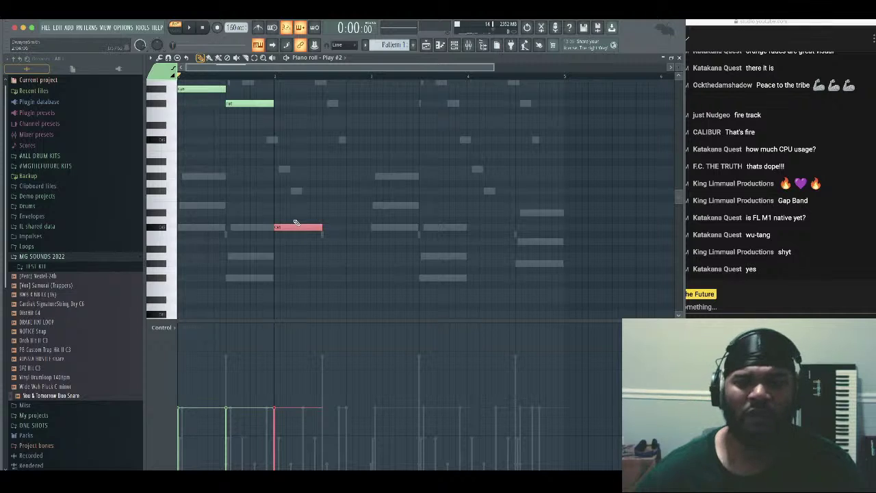
key(ctrl+Up)
scroll(295, 222, up, 5)
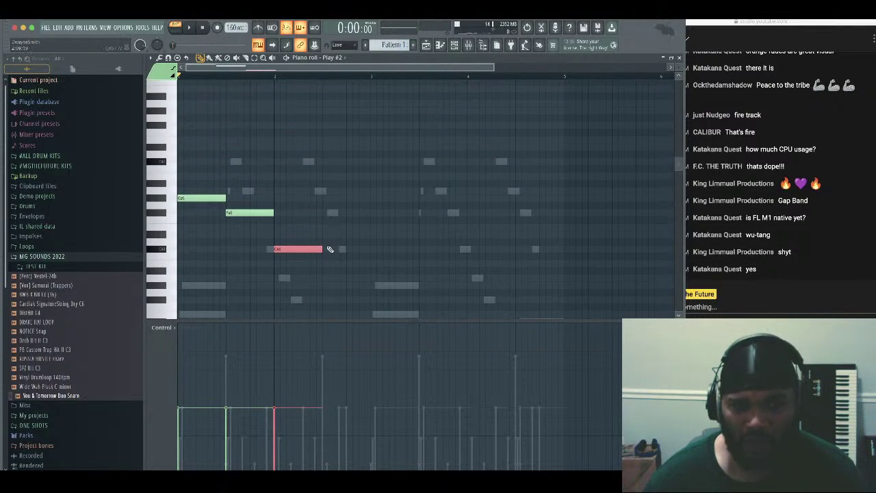
click(299, 163)
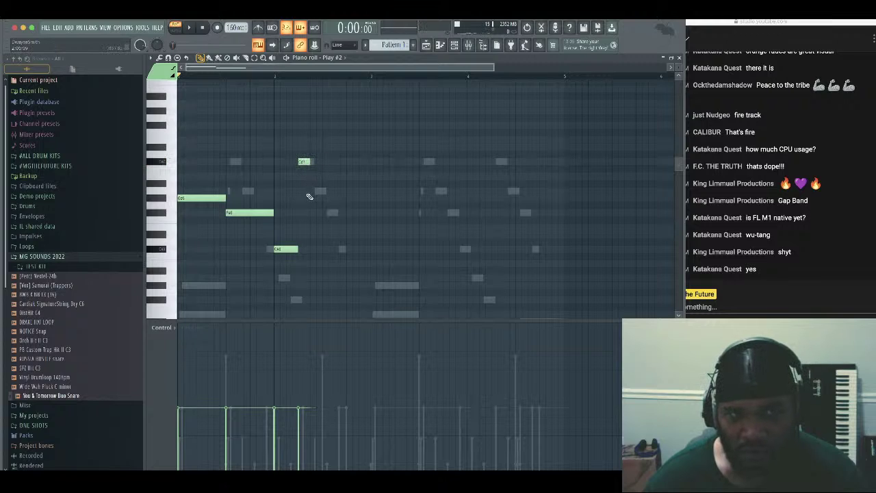
click(313, 193)
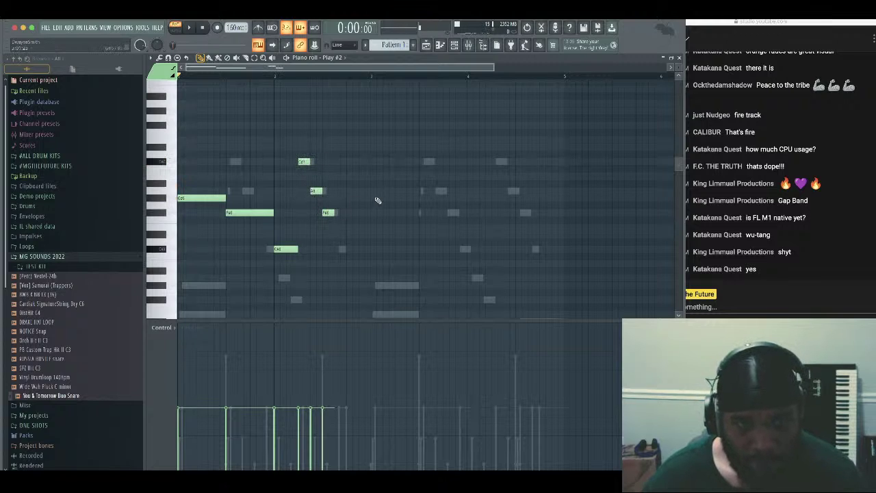
Shift the short descending C#, A, F# run in bar 2 one grid step earlier
scroll(370, 202, down, 4)
scroll(362, 201, up, 2)
drag(358, 109, 297, 196)
drag(299, 118, 290, 119)
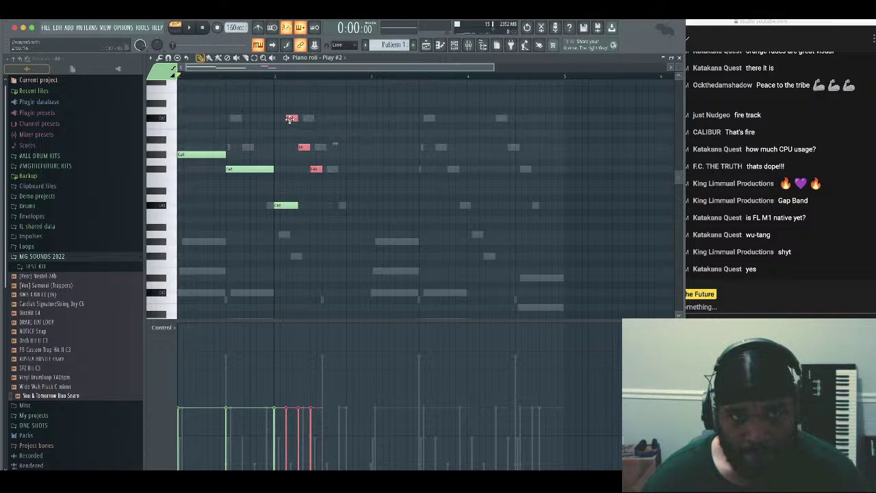
Duplicate the four-note figure into the second half of bar 2 and audition the melody
drag(356, 101, 281, 210)
key(ctrl+b)
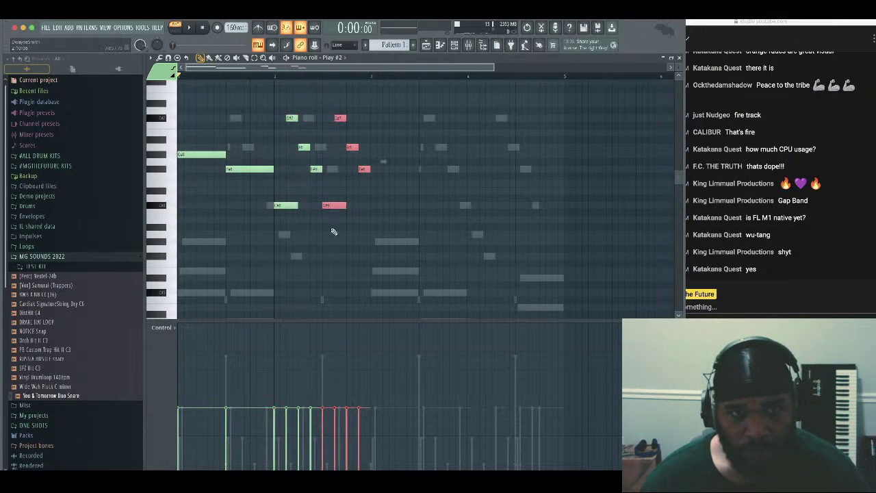
click(333, 231)
key(space)
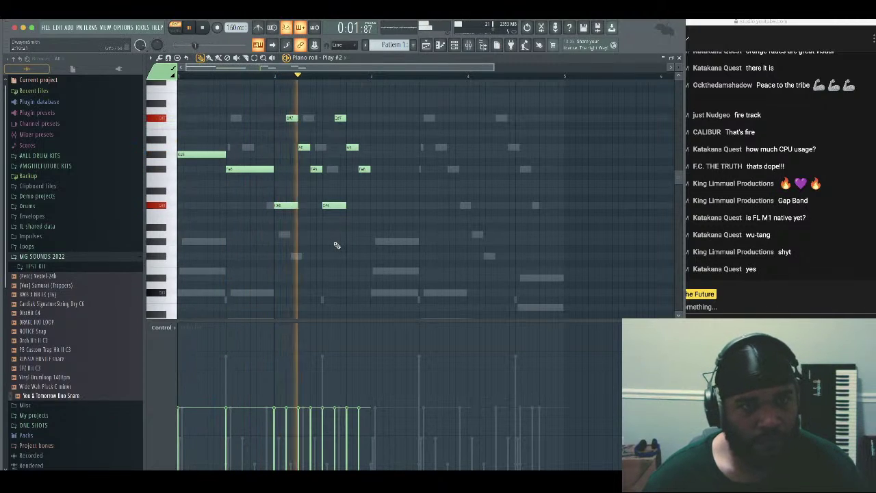
key(space)
key(space)
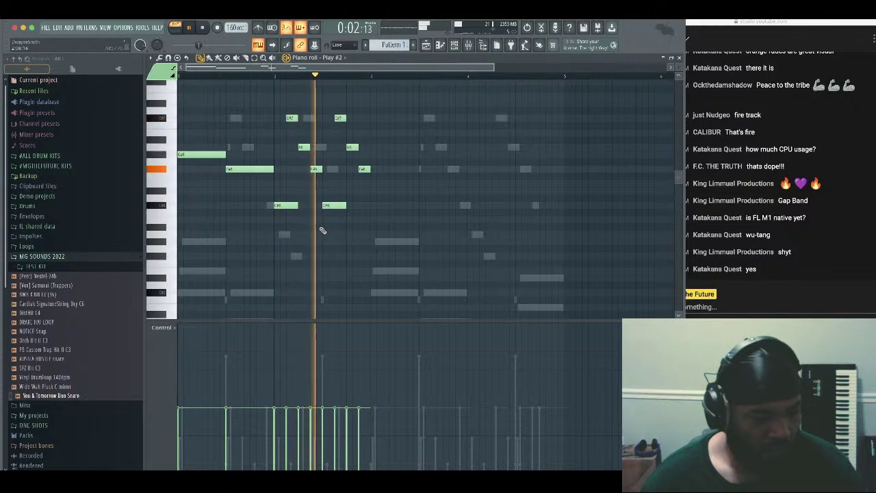
key(space)
key(space)
key(space)
Delete all the melody notes in bar 2
right_click(292, 119)
right_click(304, 148)
right_click(315, 169)
right_click(340, 118)
right_click(351, 147)
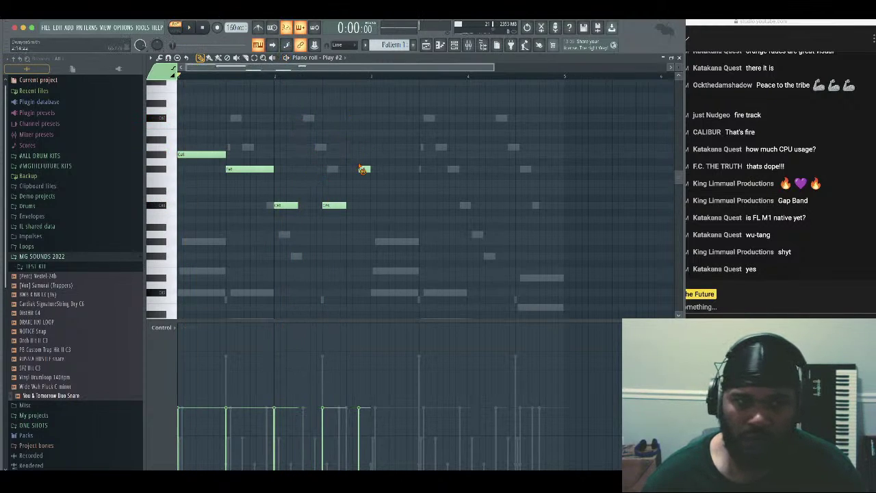
right_click(286, 206)
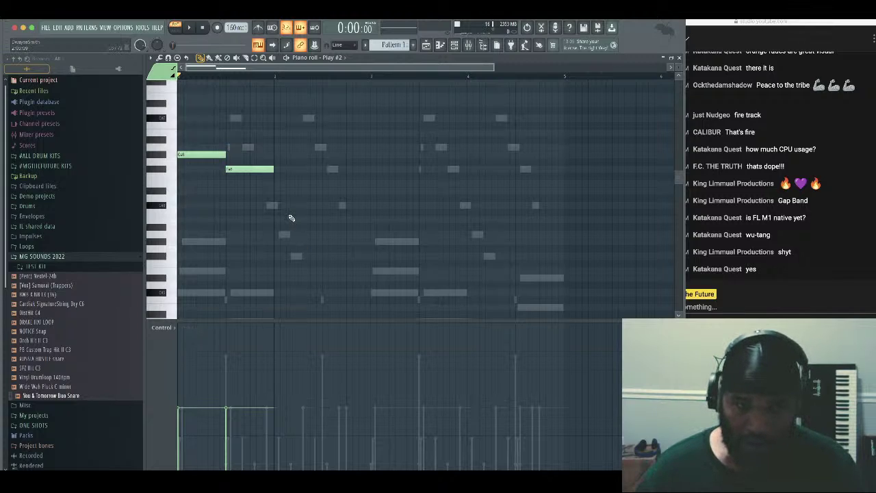
Add a short E note on beat 1 of bar 2 and a short A on beat 2, auditioning the phrase
click(277, 184)
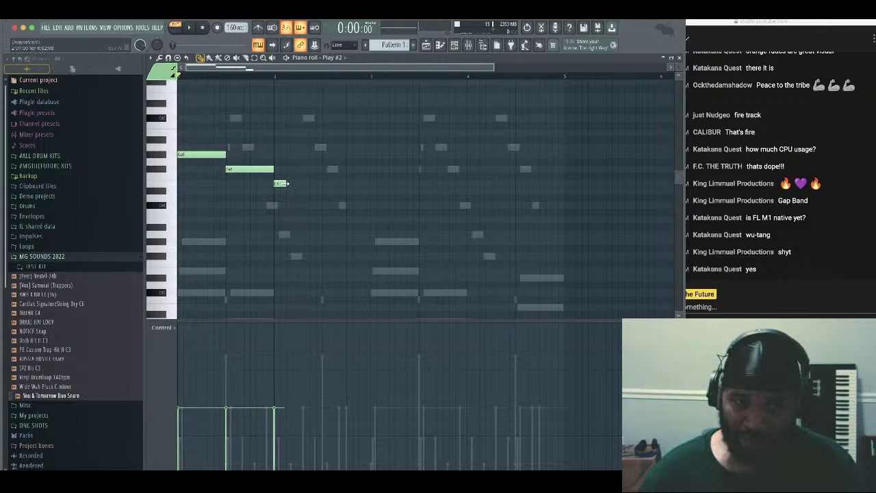
key(space)
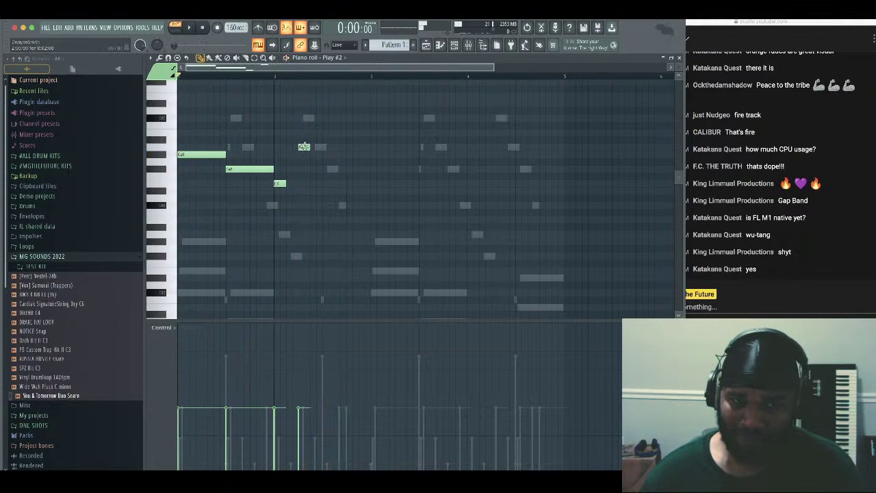
key(space)
key(space)
click(304, 147)
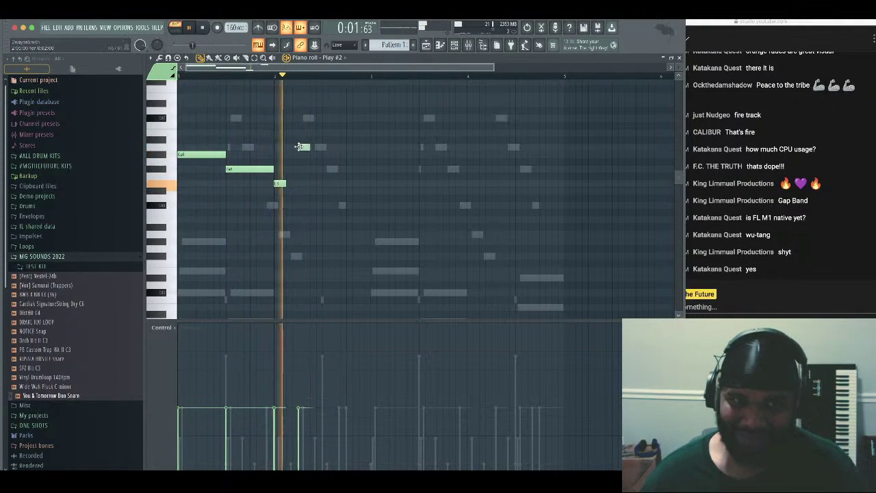
key(space)
key(space)
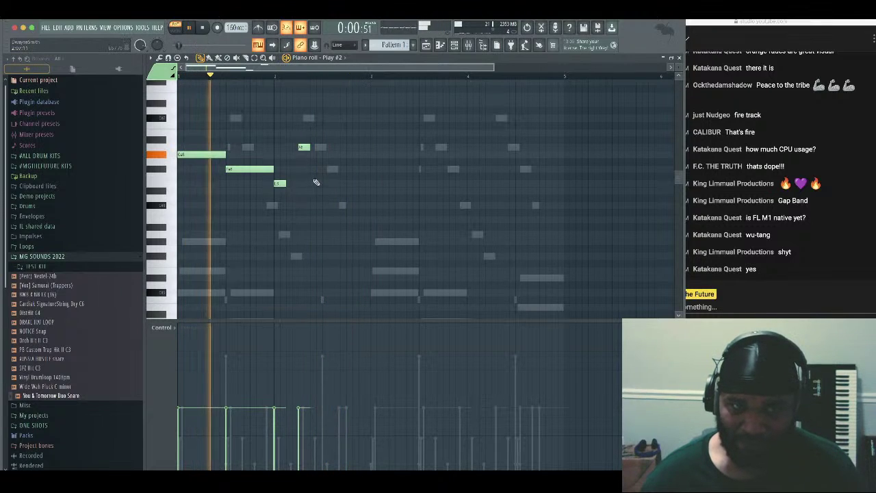
Add a short F# on beat 3 of bar 2 and, after trying D#, a short E on beat 4
click(322, 169)
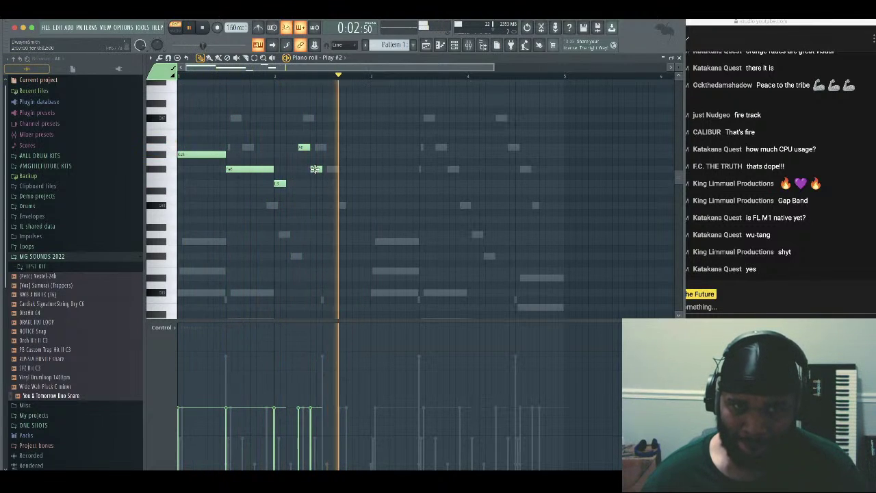
key(space)
key(space)
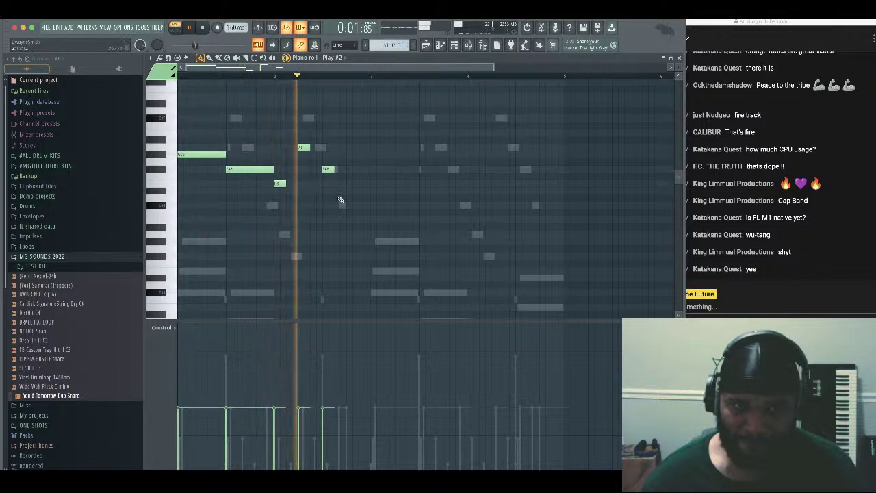
click(350, 192)
key(space)
key(space)
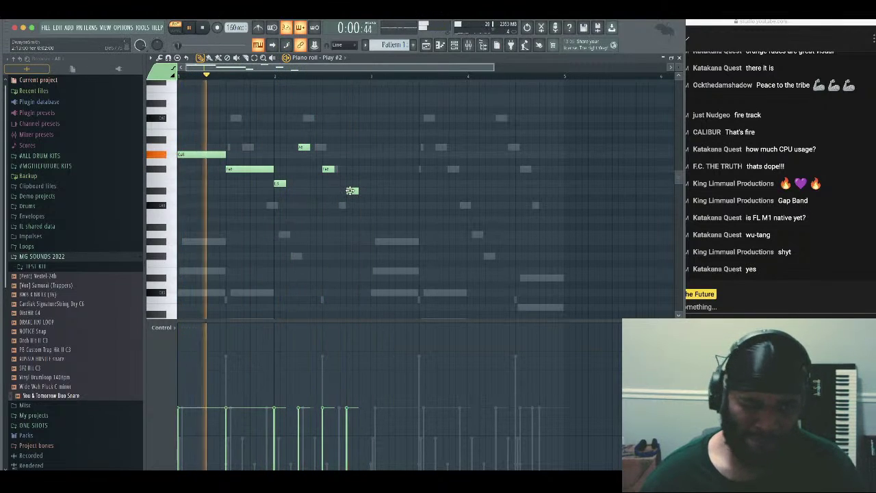
right_click(351, 192)
click(350, 184)
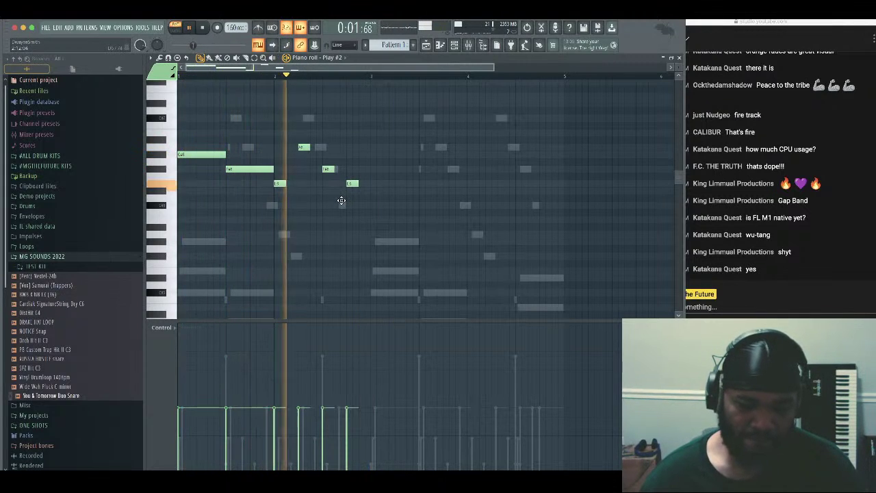
Change the last three notes of bar 2 to F#, E and F# while playing back the phrase
key(space)
key(space)
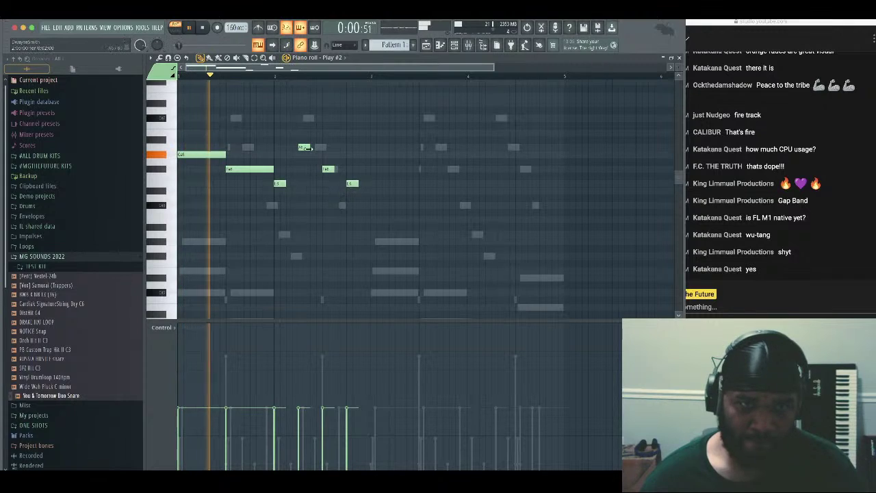
drag(305, 148, 352, 169)
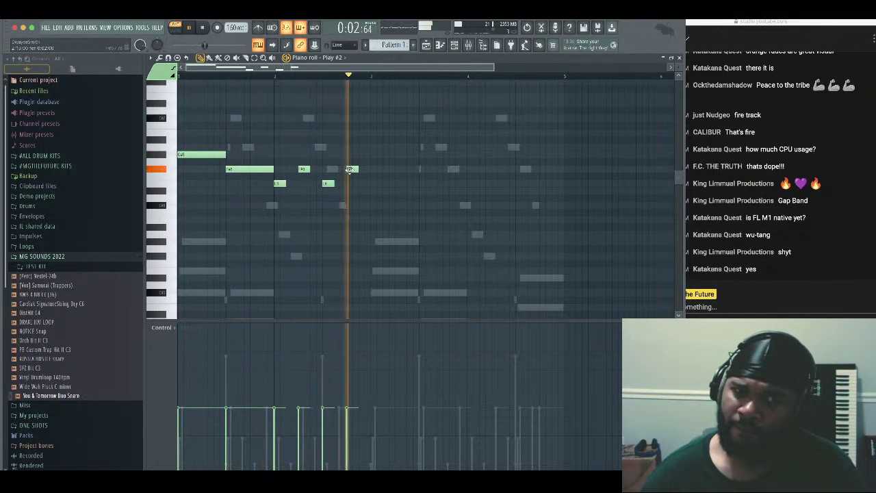
key(space)
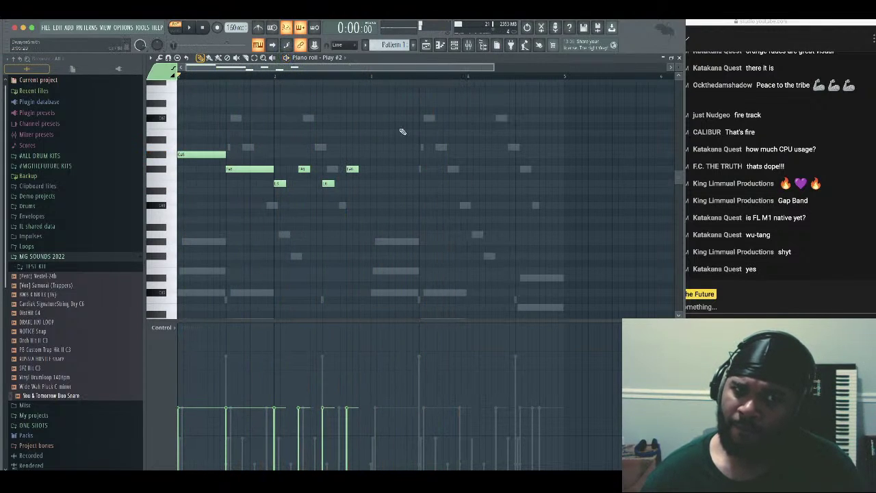
Copy the whole two-bar melody into bars 3 and 4
drag(400, 129, 202, 223)
drag(195, 155, 389, 158)
click(465, 140)
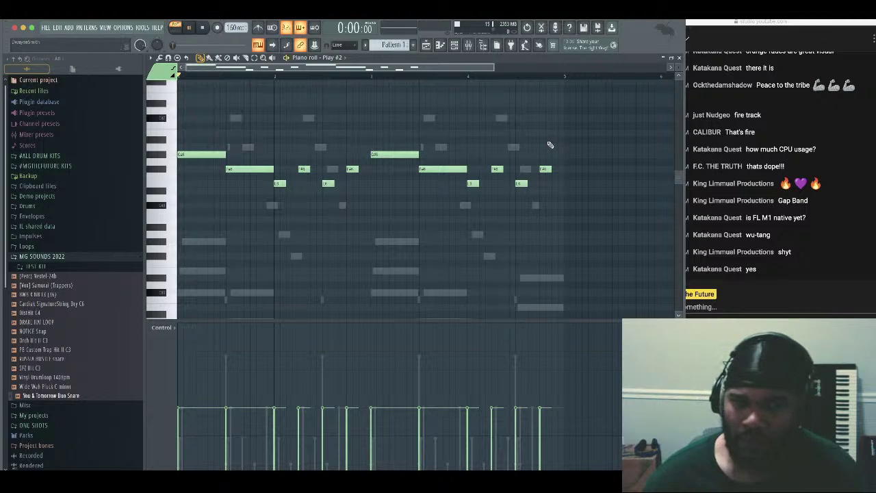
Replace the final F# of bar 4 with a short D#, raised an octave into the melody's range, while the pattern plays
key(space)
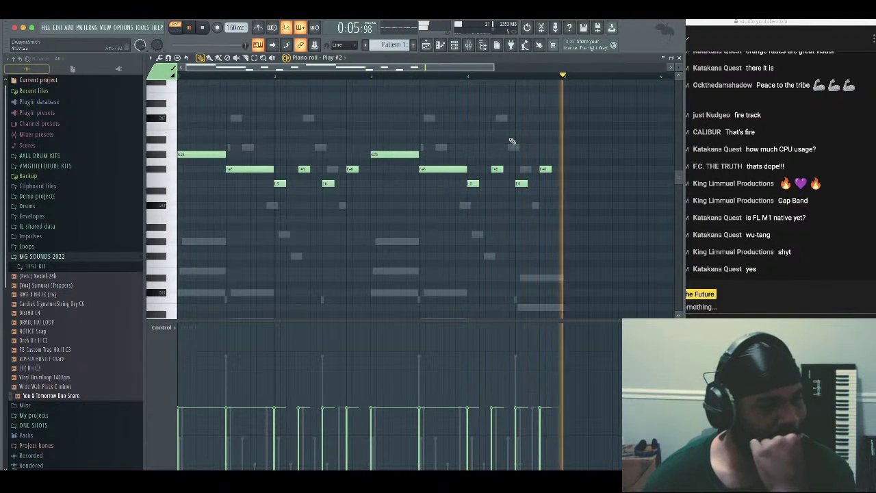
scroll(522, 140, down, 5)
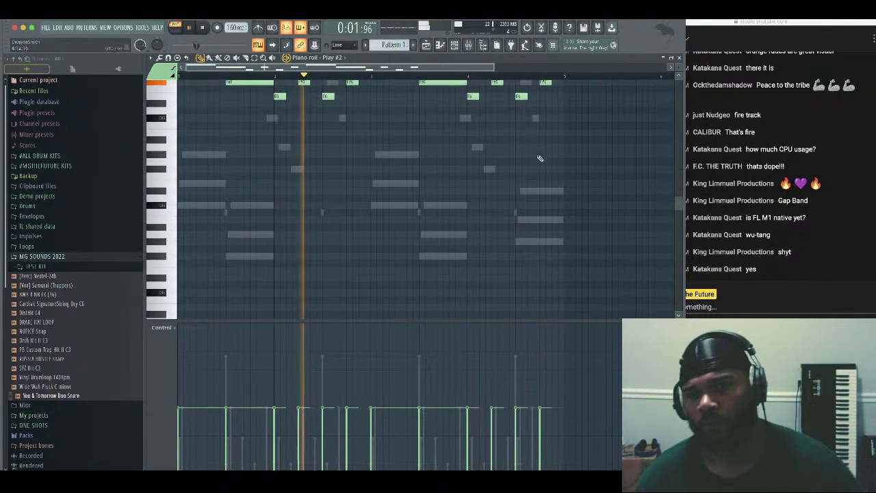
click(547, 189)
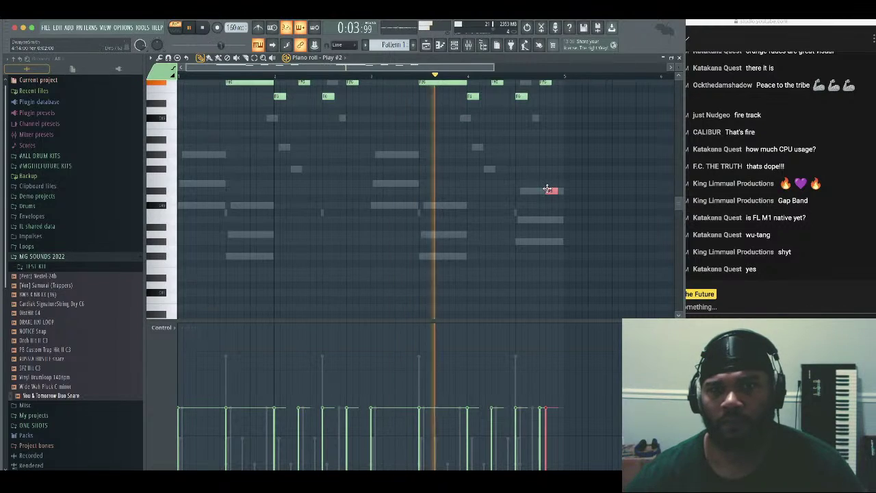
drag(548, 189, 549, 102)
scroll(577, 141, up, 6)
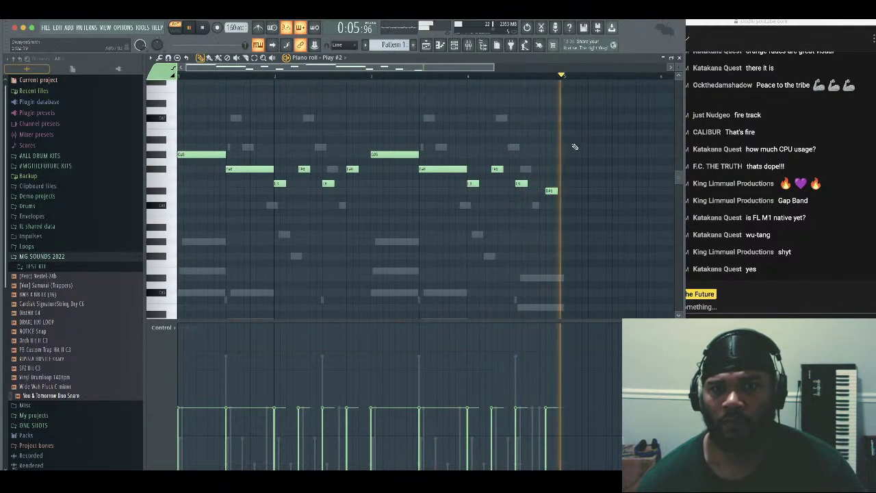
Delete the short E on beat 3 of bar 4 and move the D# earlier onto beat 4
scroll(575, 146, down, 2)
click(521, 161)
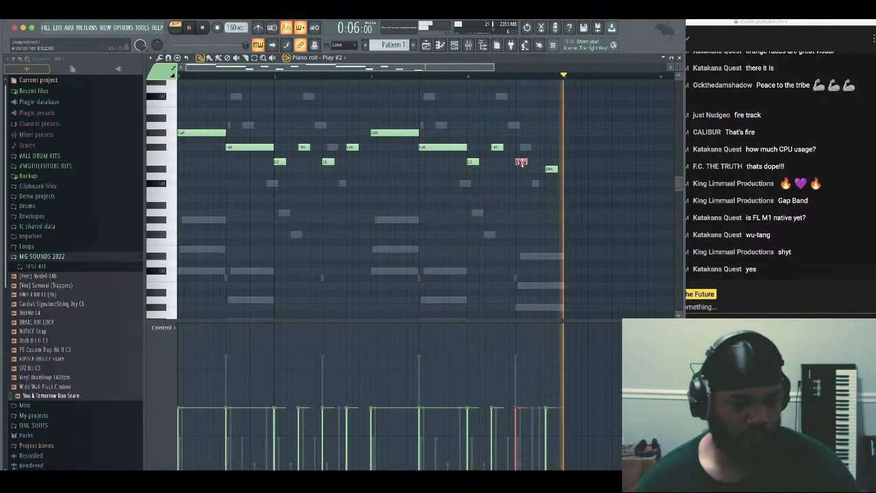
right_click(521, 162)
scroll(536, 229, down, 2)
drag(551, 127, 545, 126)
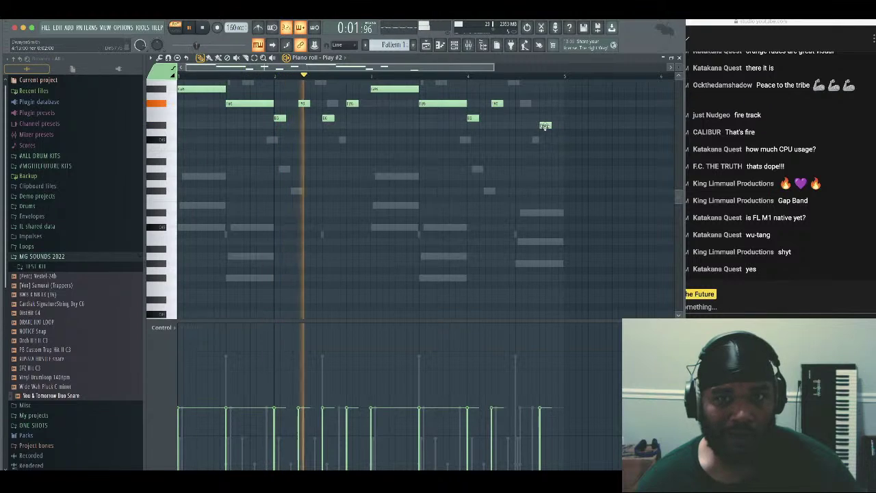
Add a short G# on beat 3 of bar 4, raise it two octaves, and audition the phrase
click(520, 262)
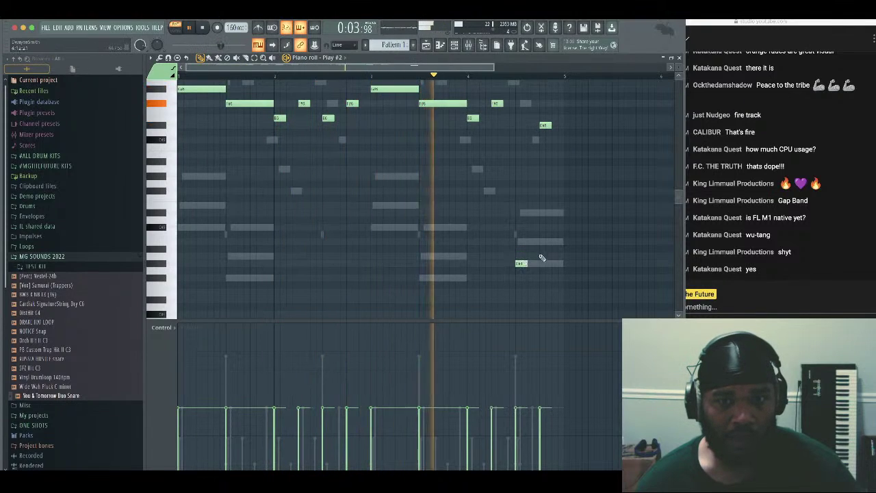
drag(540, 256, 529, 260)
key(ctrl+Up)
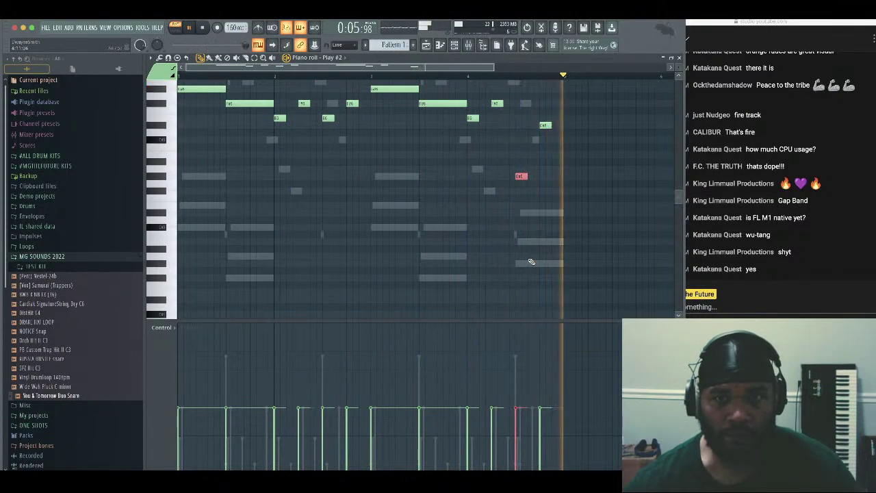
key(ctrl+Up)
scroll(524, 202, up, 2)
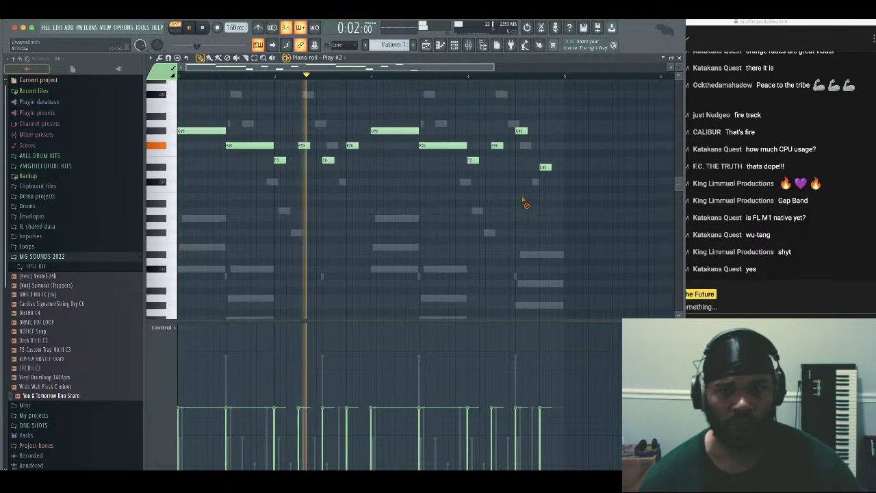
scroll(527, 199, up, 4)
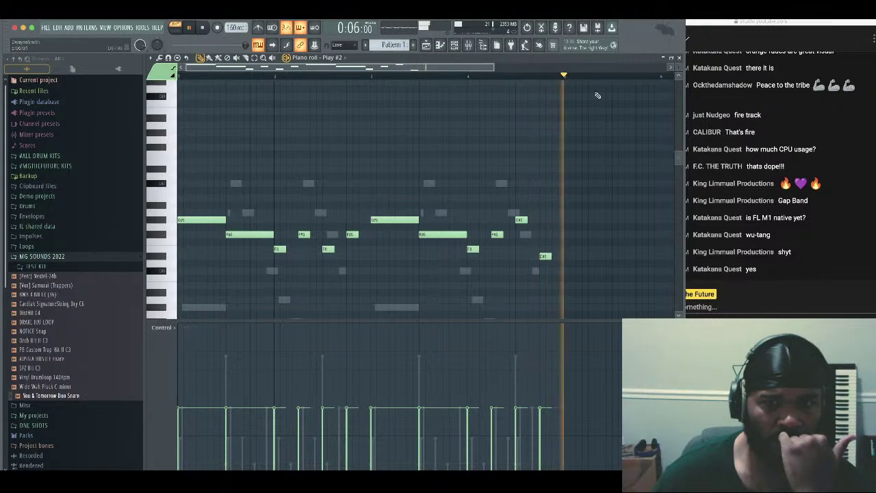
Lower the G# on beat 3 of bar 4 by one octave, then stop playback and close the piano roll
scroll(528, 162, down, 3)
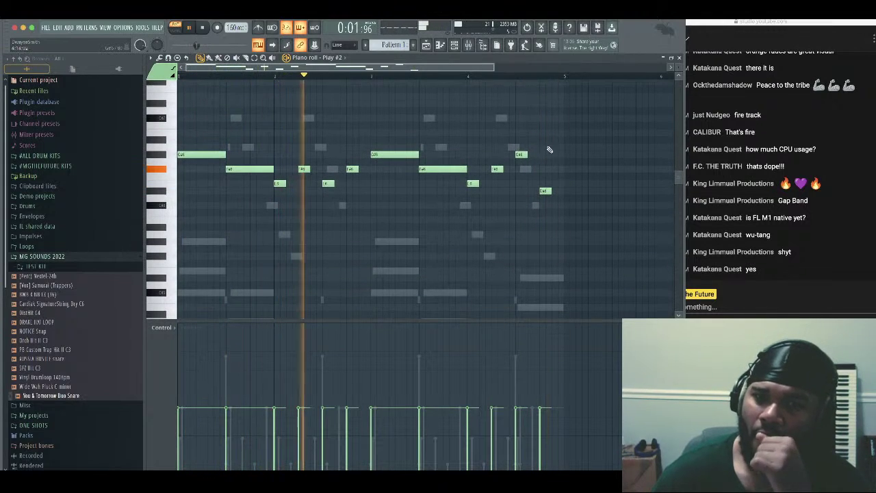
drag(545, 144, 520, 165)
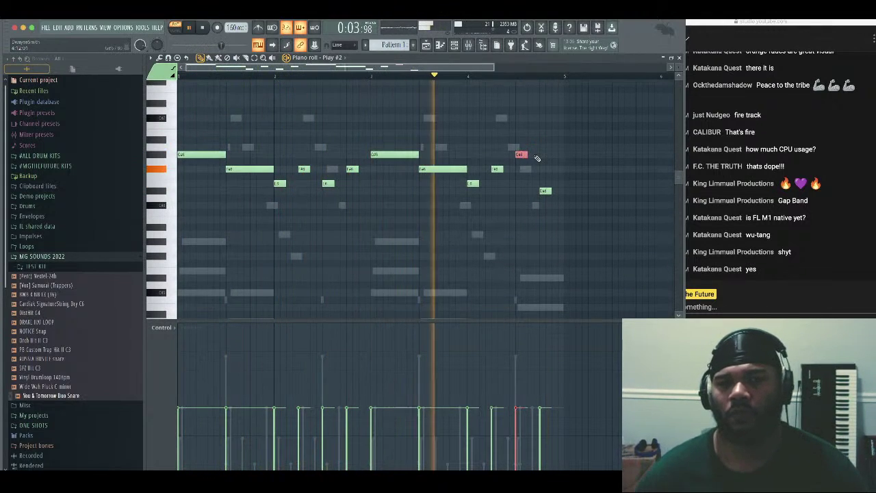
key(super+Down)
super+click(556, 141)
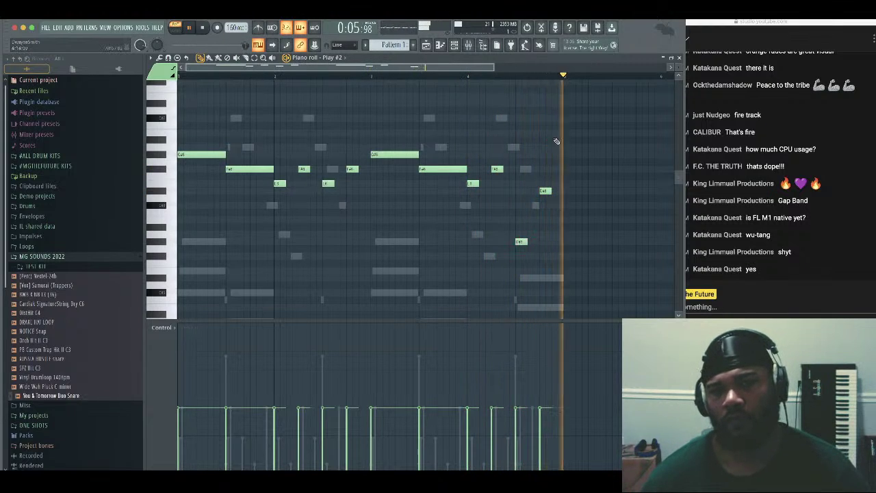
click(678, 58)
key(space)
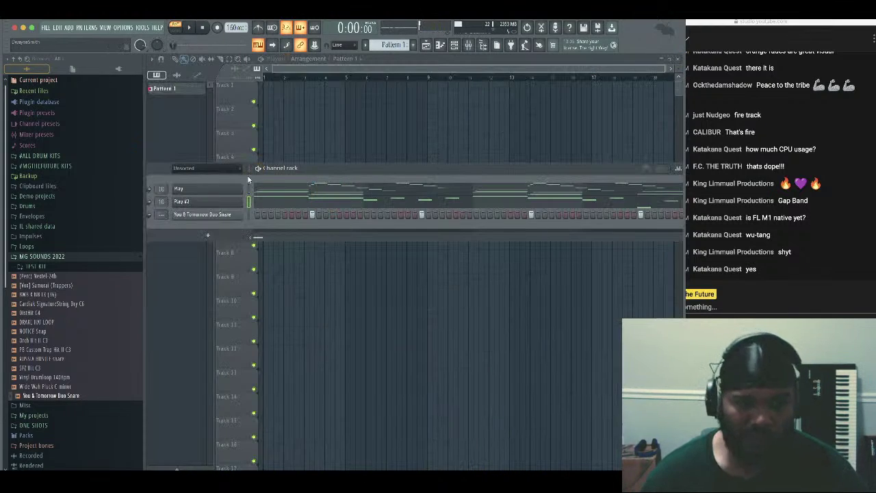
Move the channel rack aside and open the Neutron 4 effect on the Play mixer track
drag(276, 170, 335, 170)
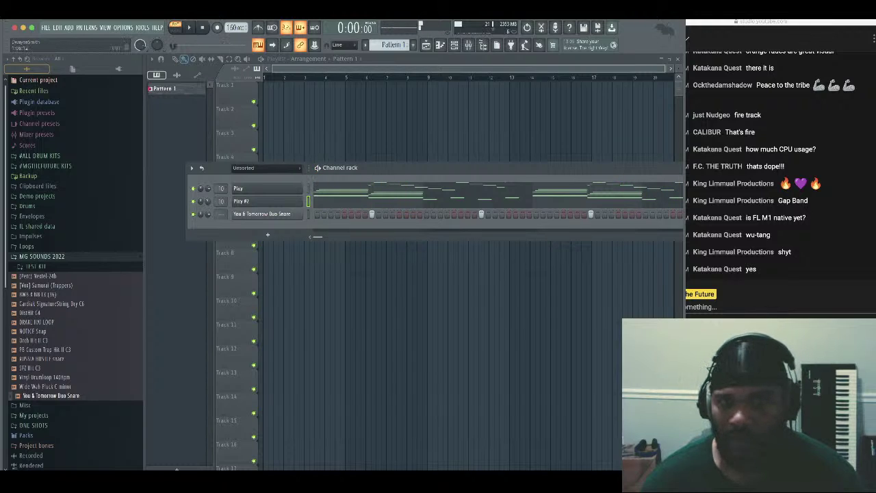
click(468, 45)
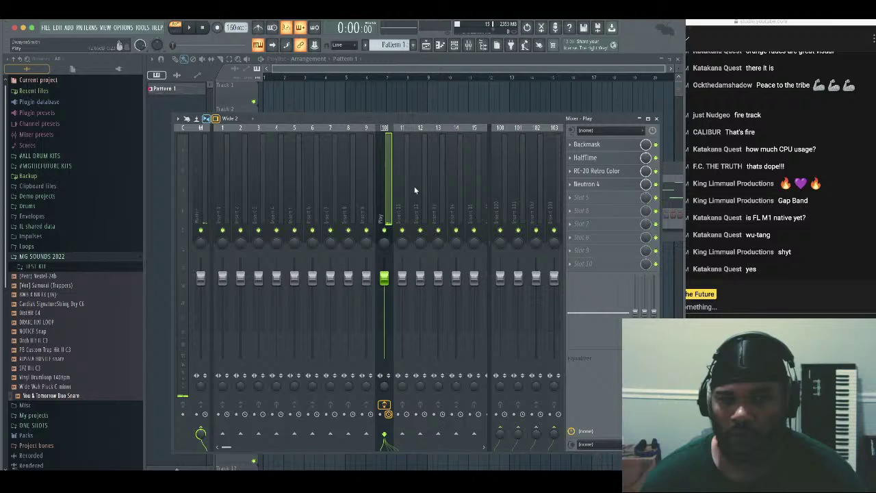
click(589, 185)
drag(533, 342, 567, 382)
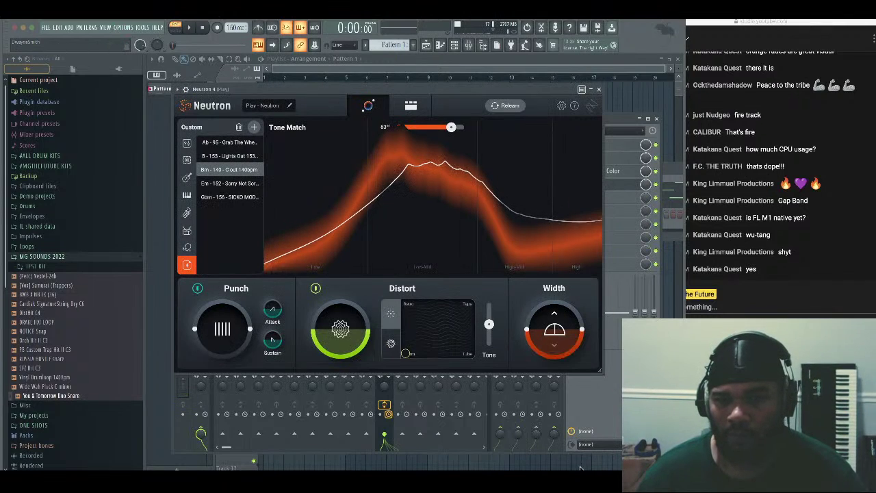
Reduce Neutron 4's Width while the pattern plays, then close the plugin and mixer and reposition the channel rack
key(space)
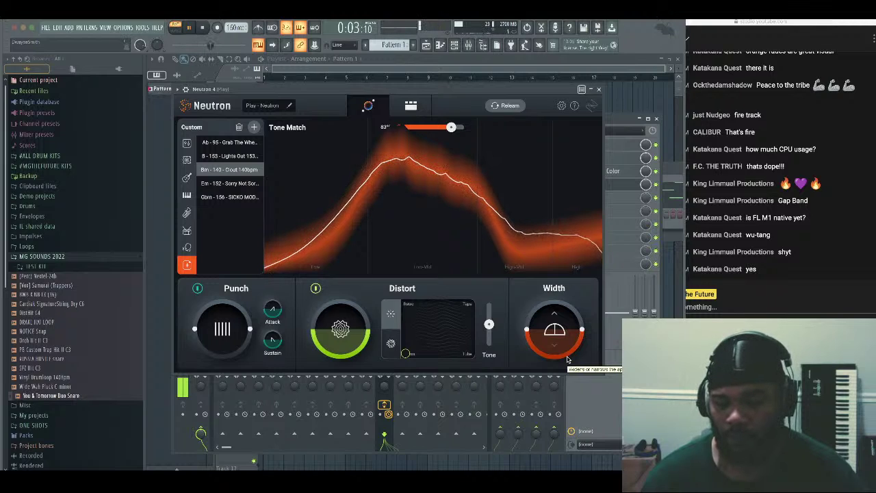
key(space)
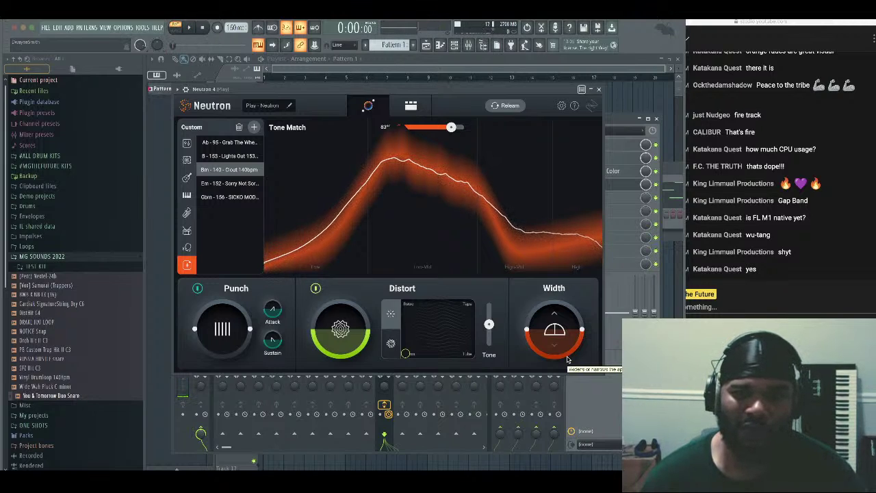
key(space)
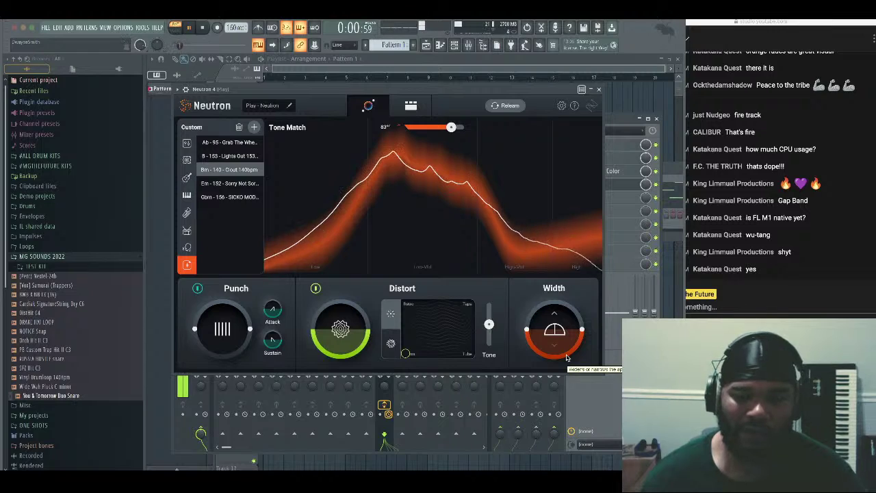
drag(567, 356, 577, 342)
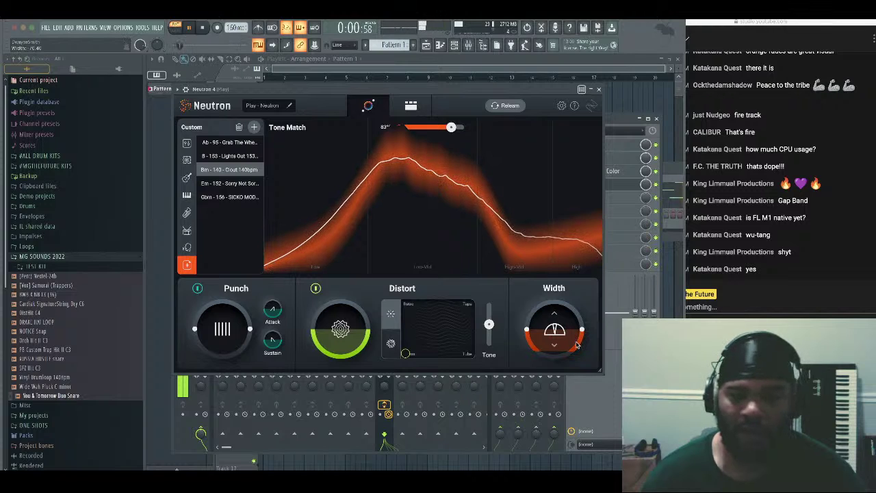
click(599, 90)
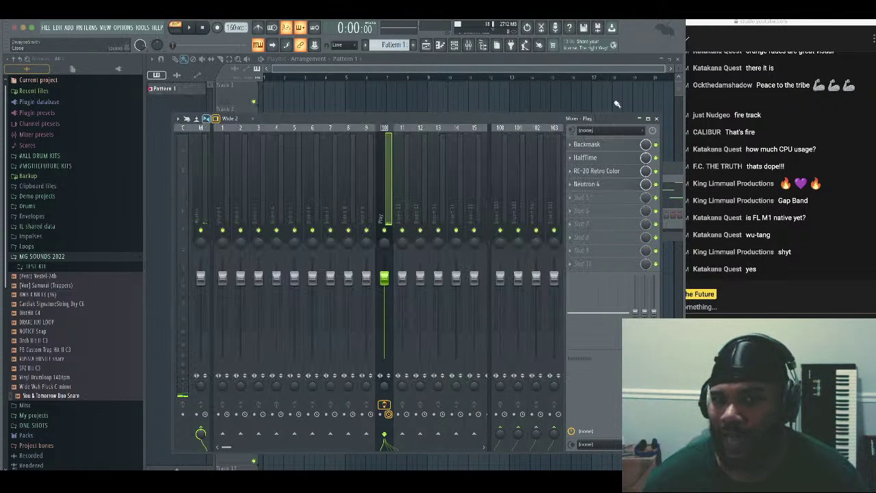
click(657, 120)
drag(586, 167, 505, 136)
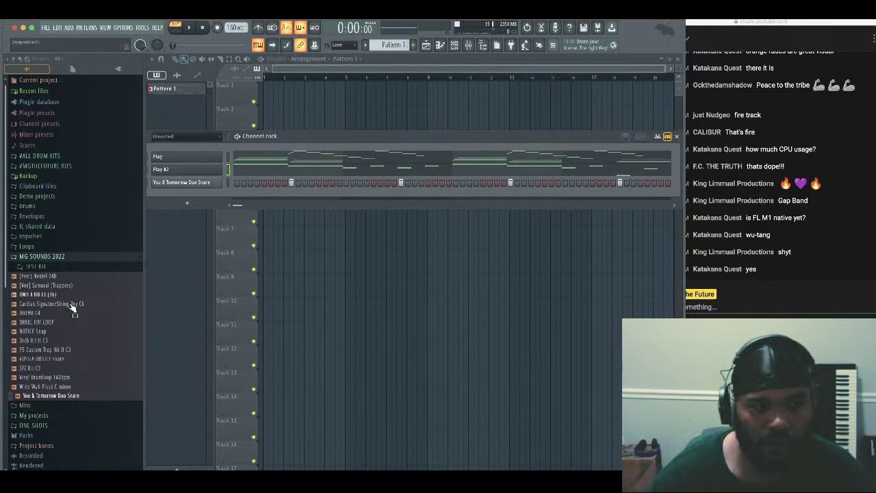
Collapse the MG SOUNDS 2022 folder and check the contents of #MGTHEFUTURE KITS and #ALL DRUM KITS
click(87, 258)
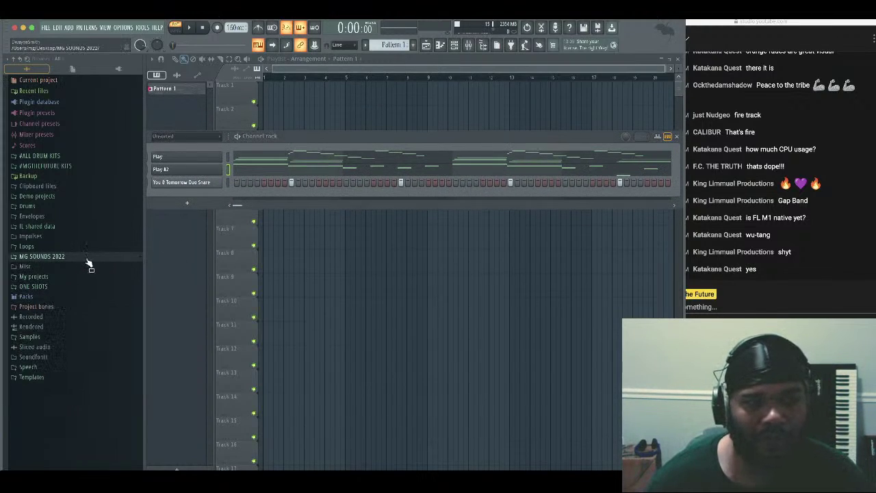
click(94, 167)
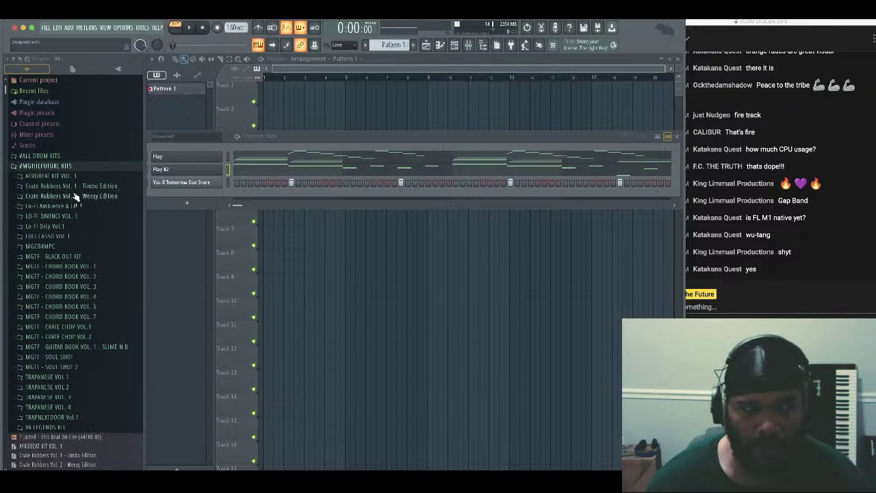
click(71, 166)
click(70, 156)
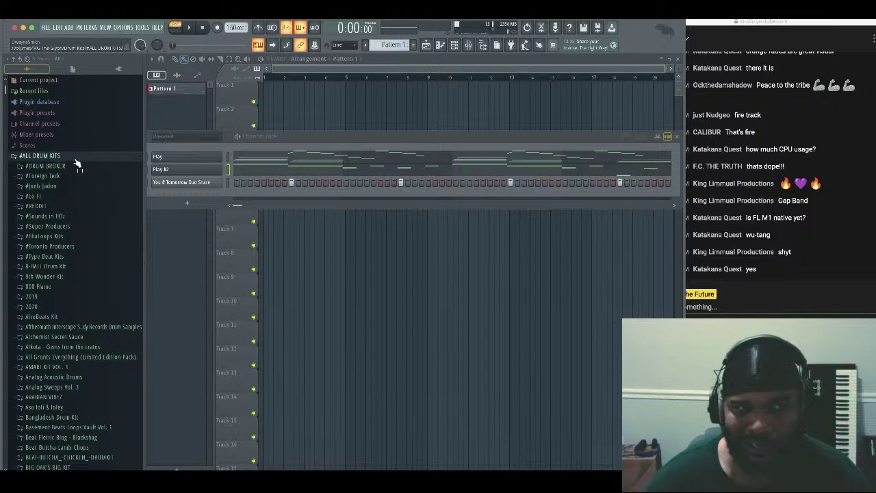
click(75, 158)
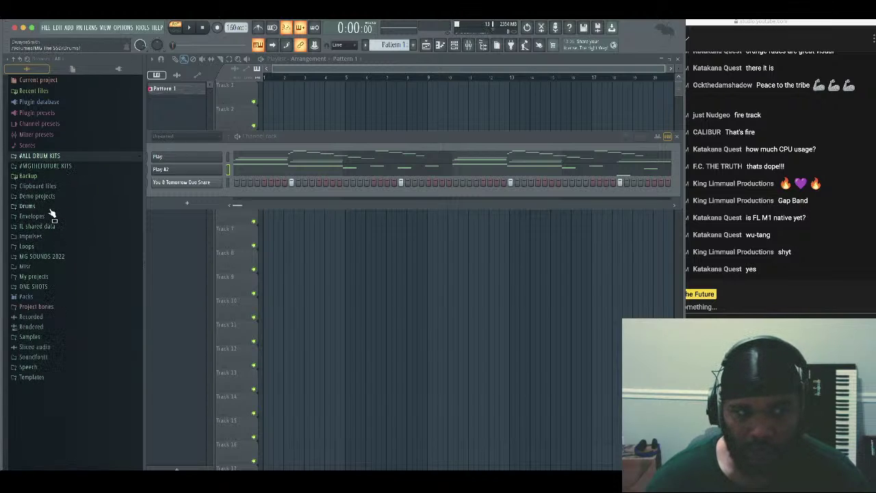
Browse the Drums folder to !USE THESE, Brick By Brick, White and expand its Percussion samples
click(50, 208)
click(43, 276)
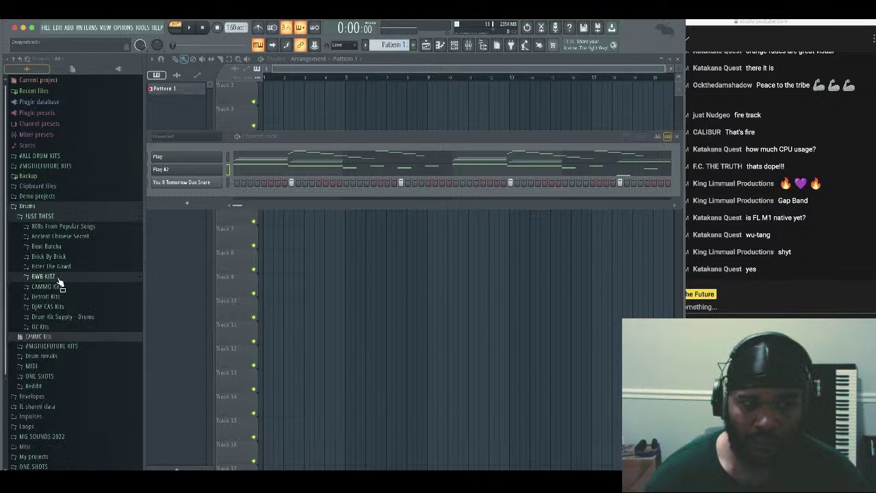
click(77, 258)
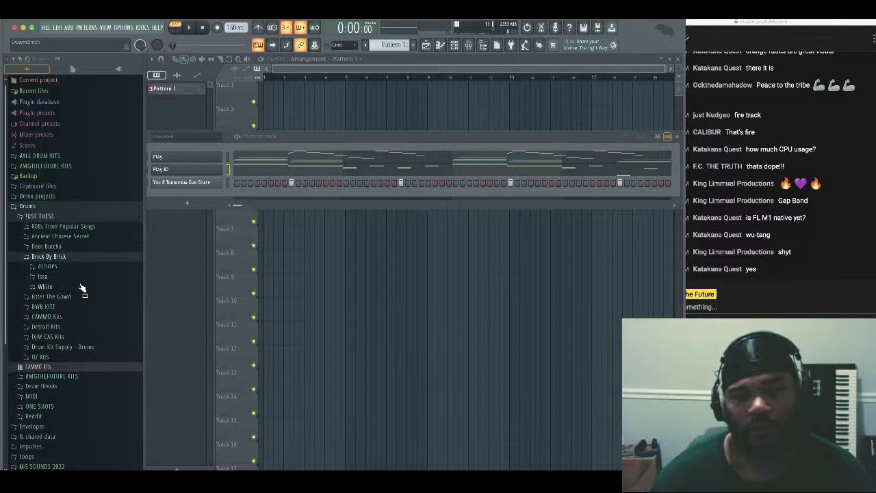
click(82, 288)
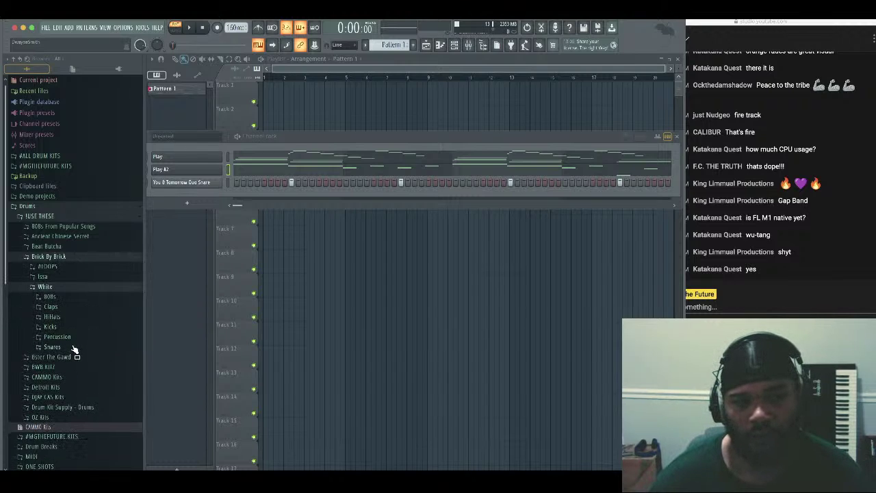
click(77, 339)
Audition BricksDaMane Percussion 1 against the pattern, then stop playback
scroll(89, 370, down, 3)
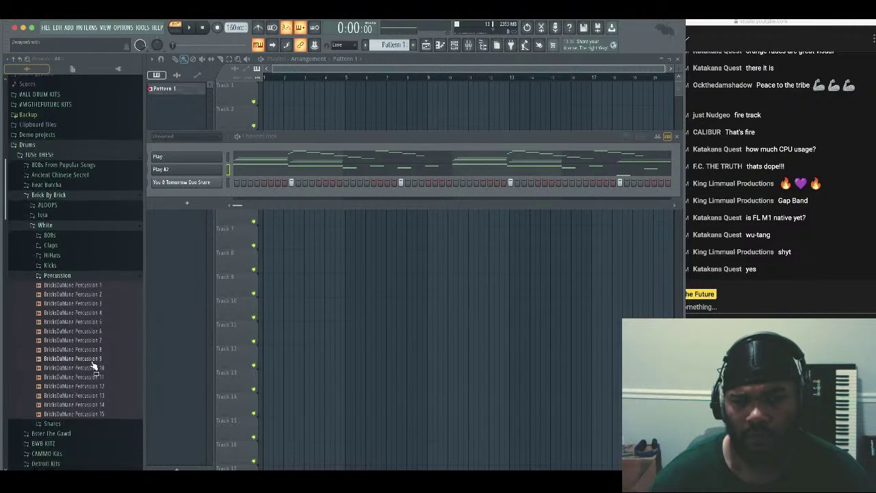
click(81, 273)
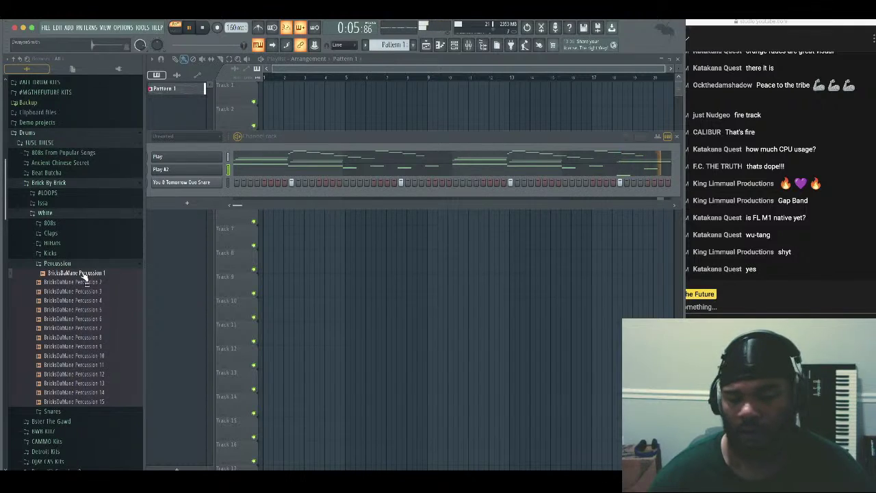
key(space)
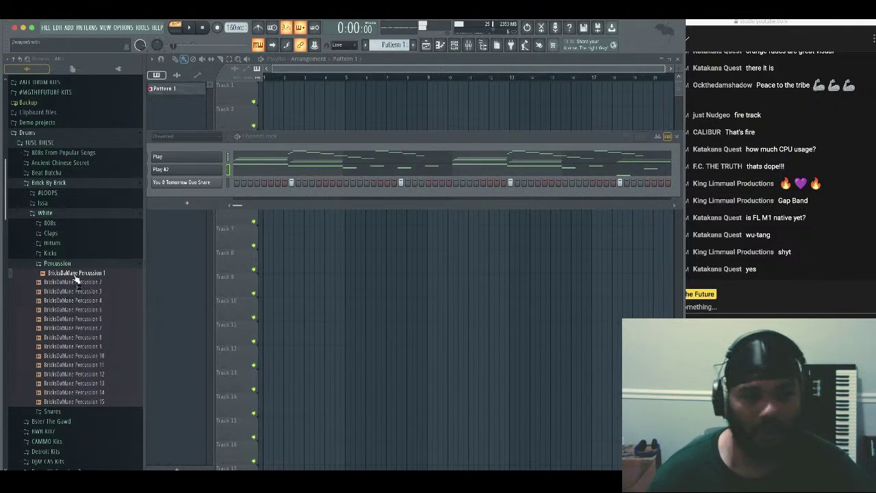
Switch from the White kit's Percussion folder to its Snares folder and audition the BricksDaMane snares against the pattern
click(75, 264)
click(79, 275)
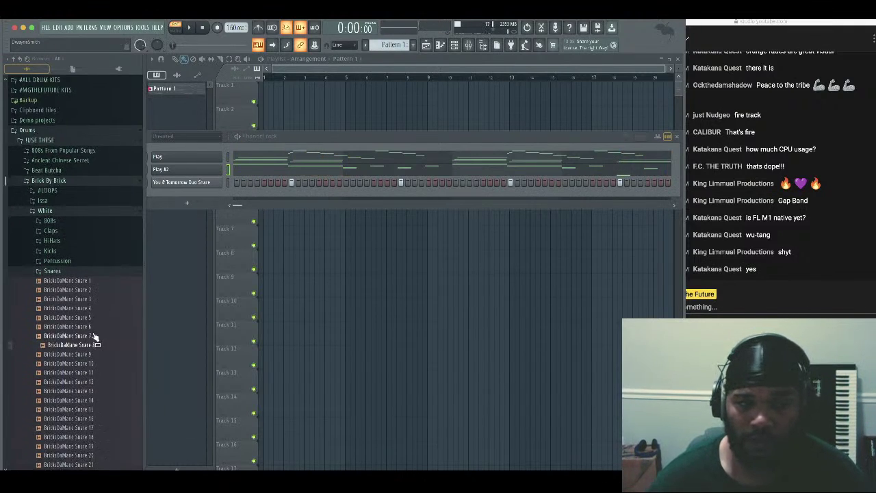
scroll(88, 349, down, 3)
key(space)
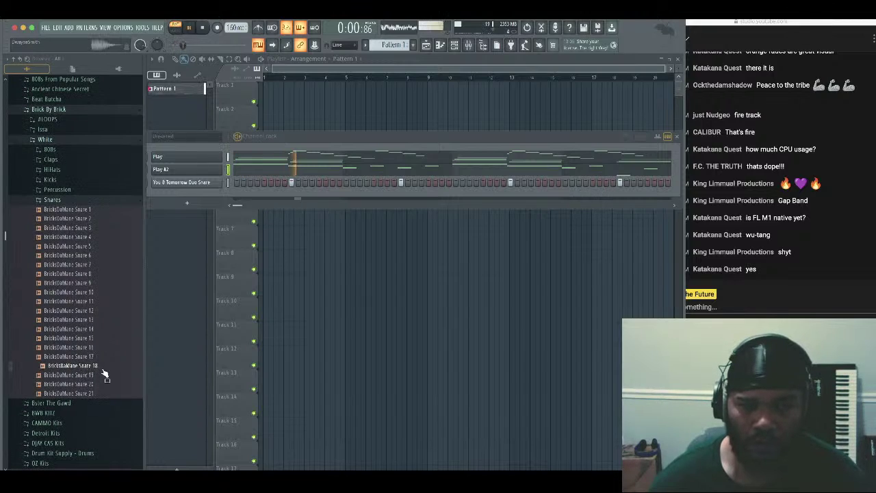
click(103, 384)
click(106, 394)
key(space)
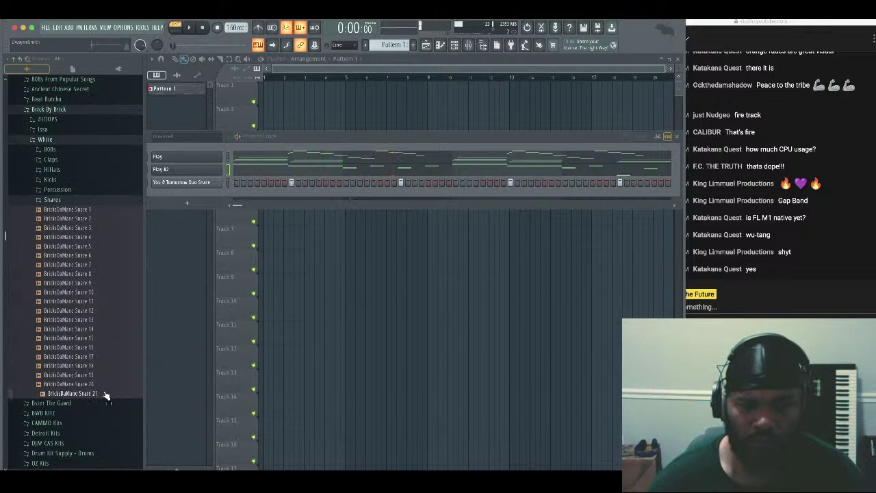
Add BricksDaMane Snare 20 to the channel rack as a new channel below the existing snare
click(98, 385)
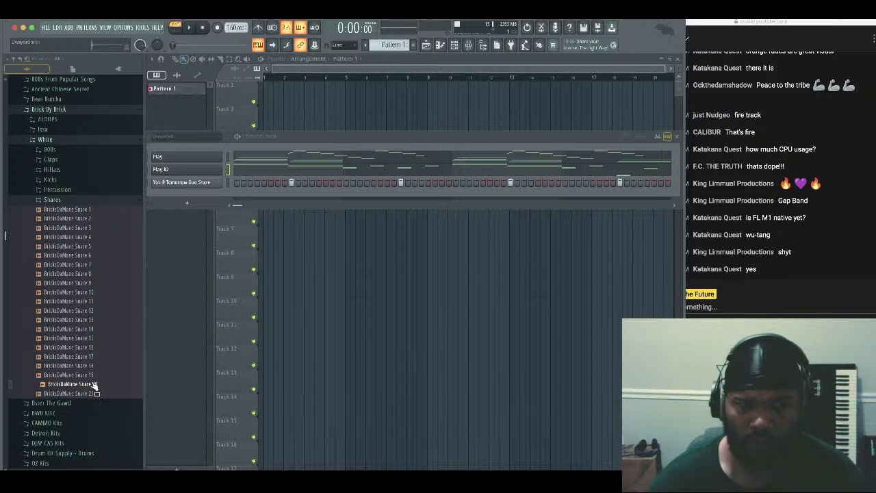
drag(94, 383, 184, 197)
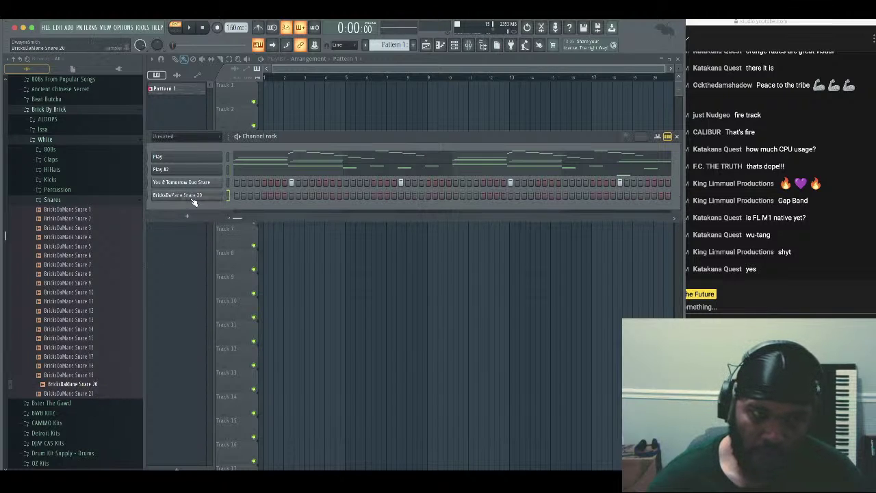
click(254, 162)
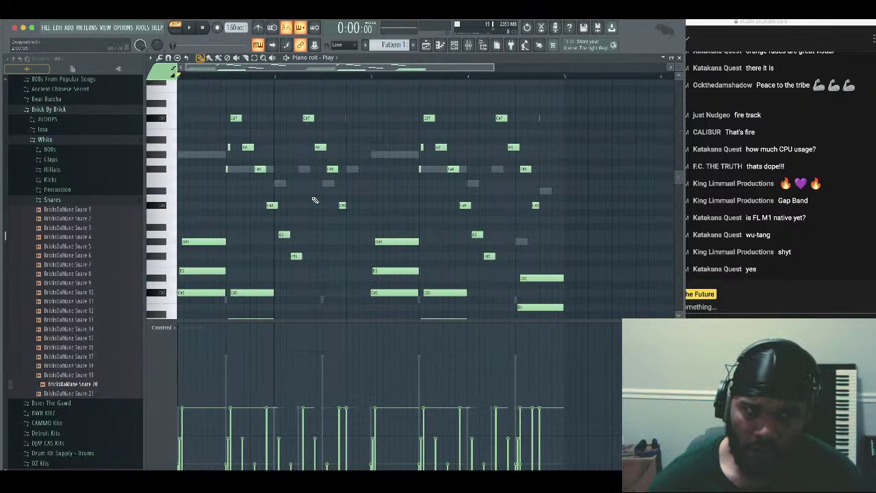
click(680, 59)
Open the BricksDaMane Snare 20 sample in Newtone to check its pitch, and close it again
click(178, 195)
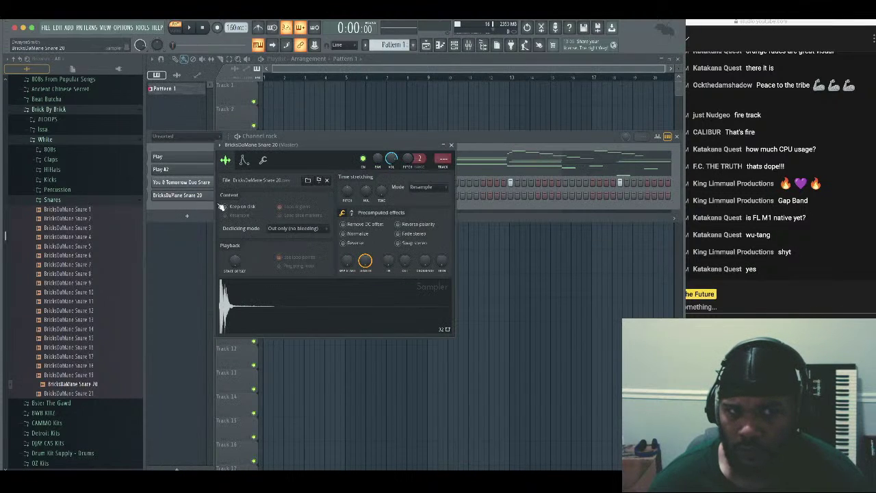
right_click(304, 299)
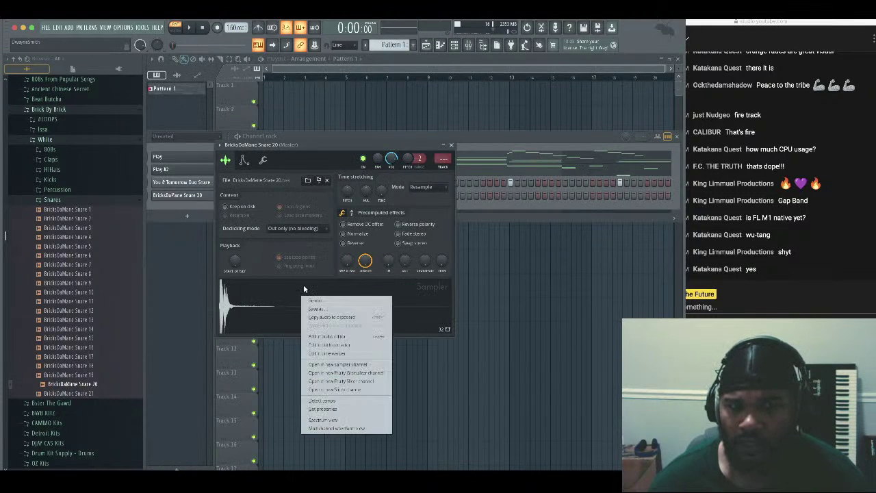
click(368, 345)
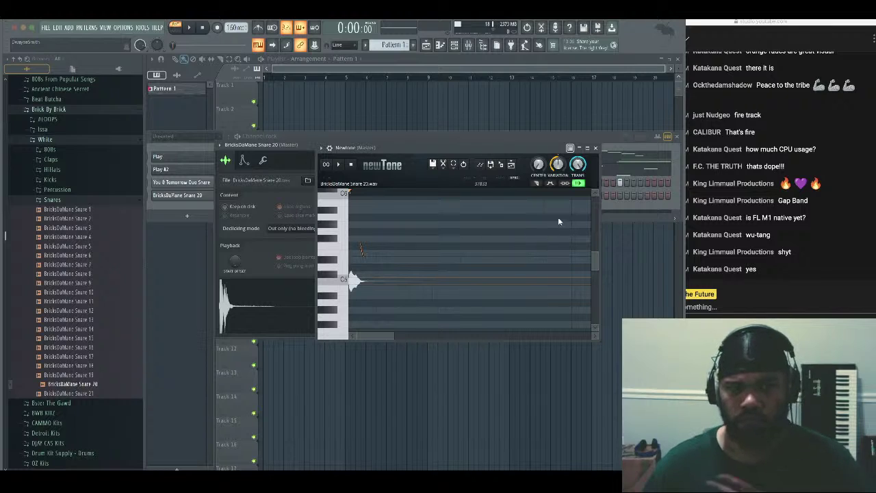
click(595, 148)
Set the time stretching mode of BricksDaMane Snare 20 to Stretch Pro and close its channel settings
click(424, 187)
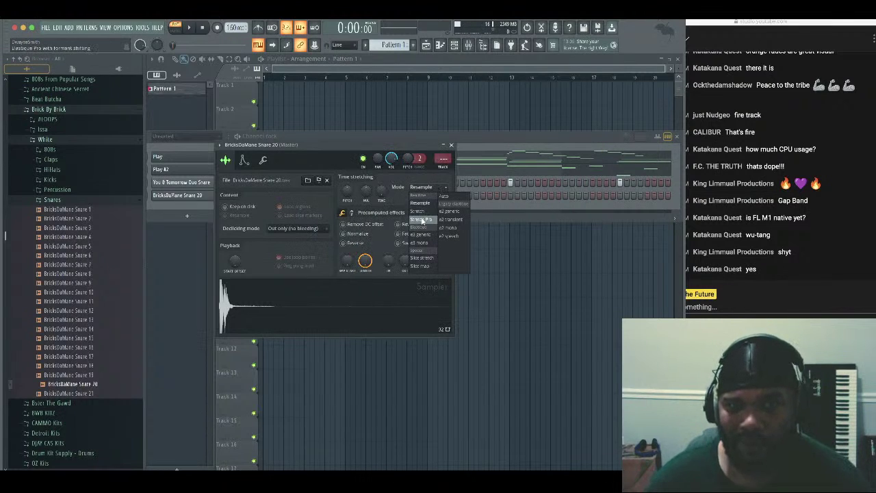
click(423, 219)
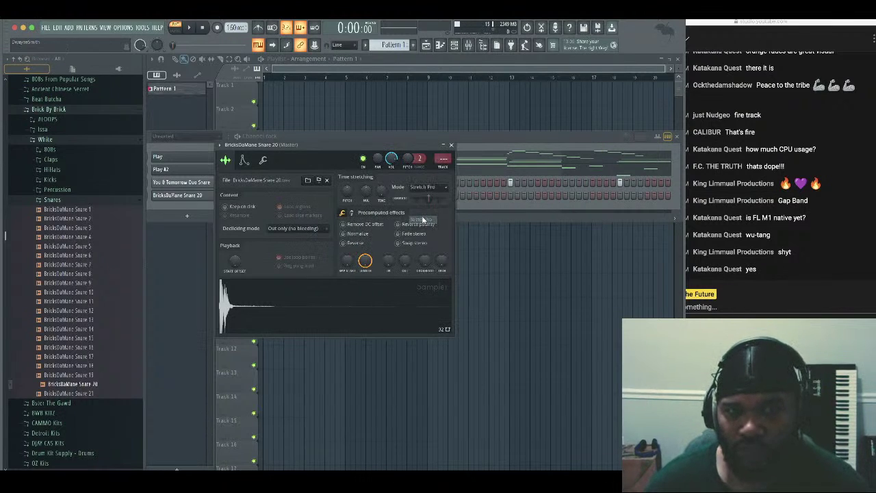
click(451, 145)
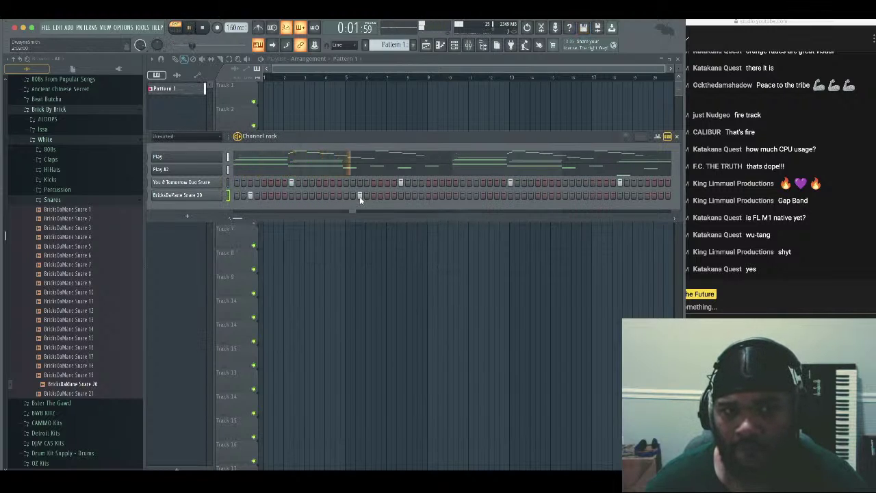
Stop playback and move the live chat window and channel rack so the channel controls are accessible
key(space)
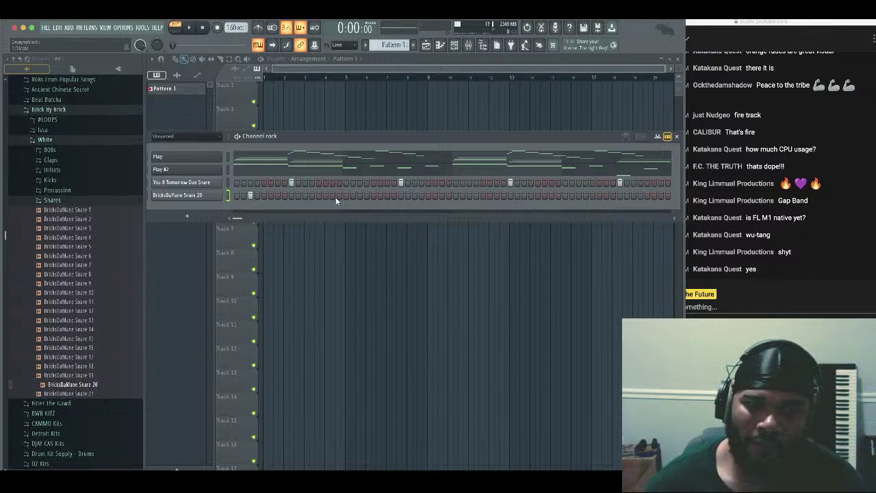
click(756, 247)
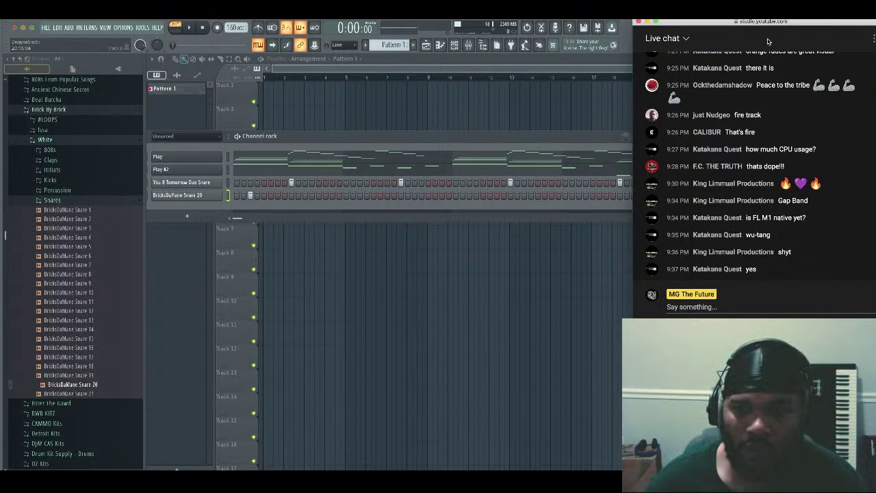
drag(766, 23, 784, 23)
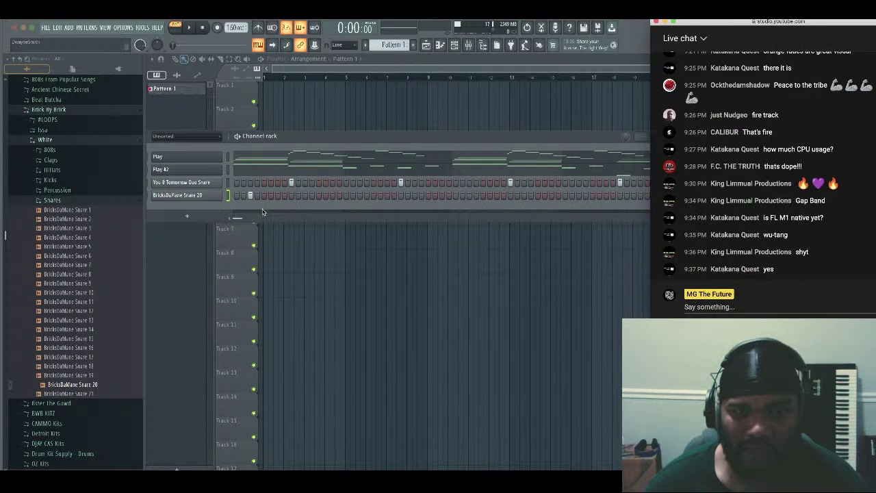
click(352, 141)
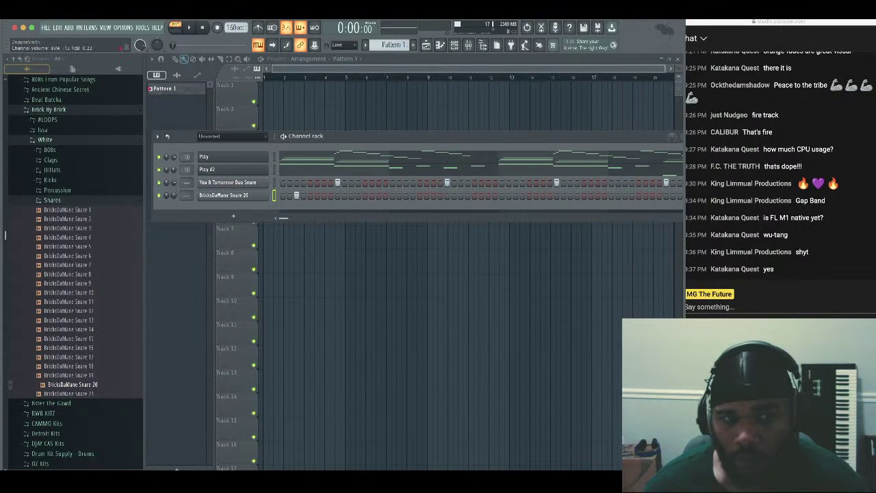
Play the pattern, add BricksDaMane Snare 20 hits on steps 15, 19, 47 and 51, and reposition the channel rack
key(space)
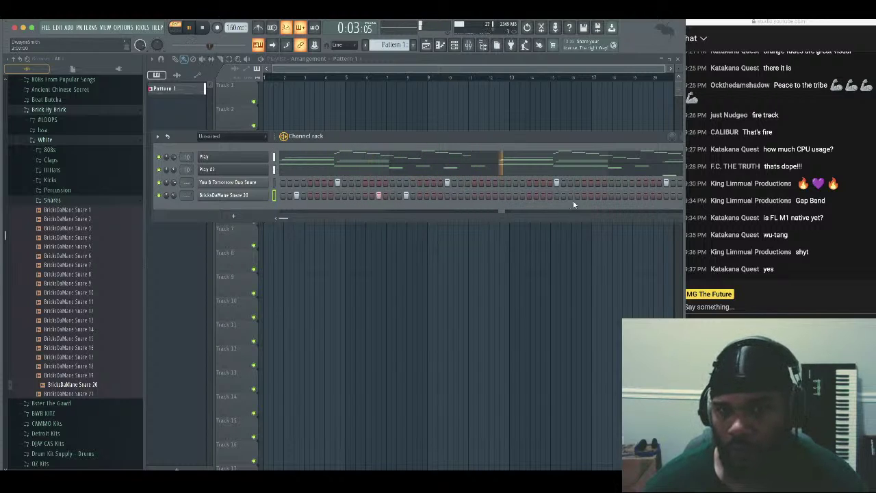
click(598, 196)
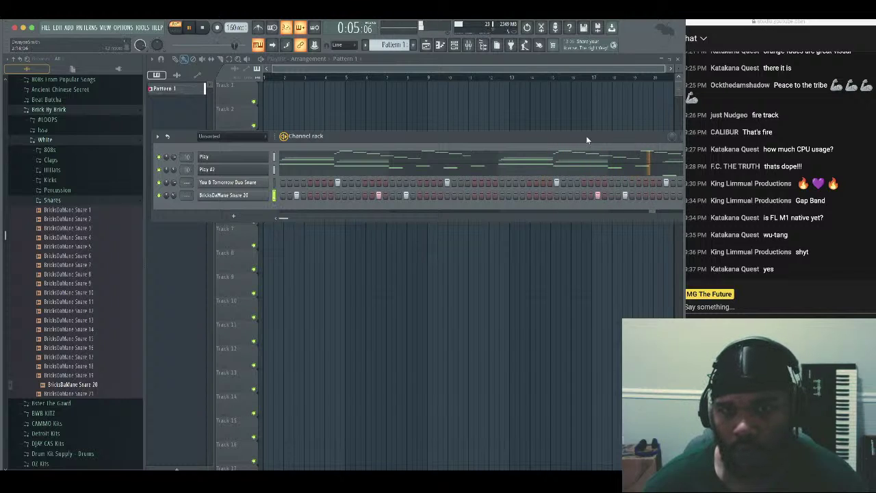
drag(586, 135, 549, 120)
drag(355, 120, 388, 121)
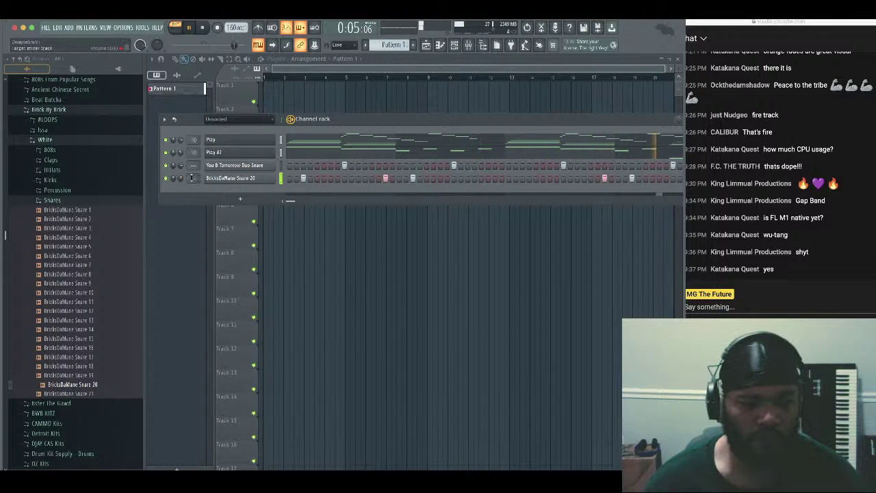
Stop playback, switch from the Snares folder to the White kit's 808s folder and audition BricksDaMane 808s 5, 4 and 3
click(18, 201)
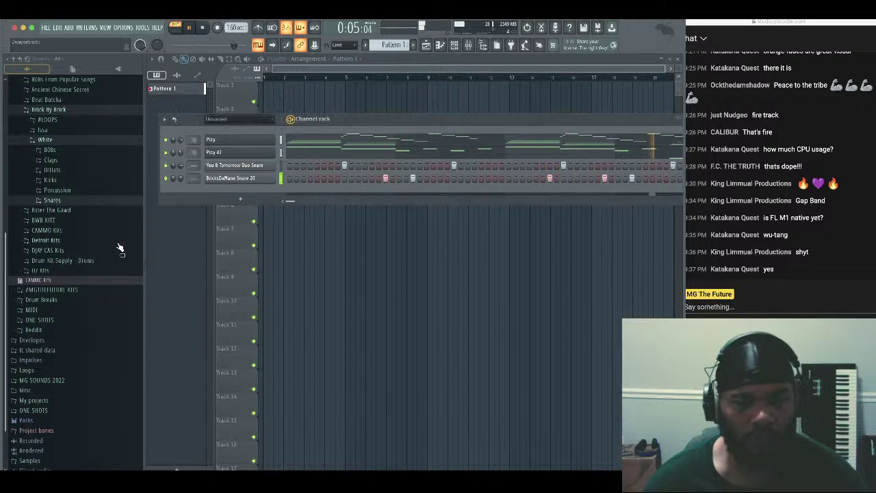
key(space)
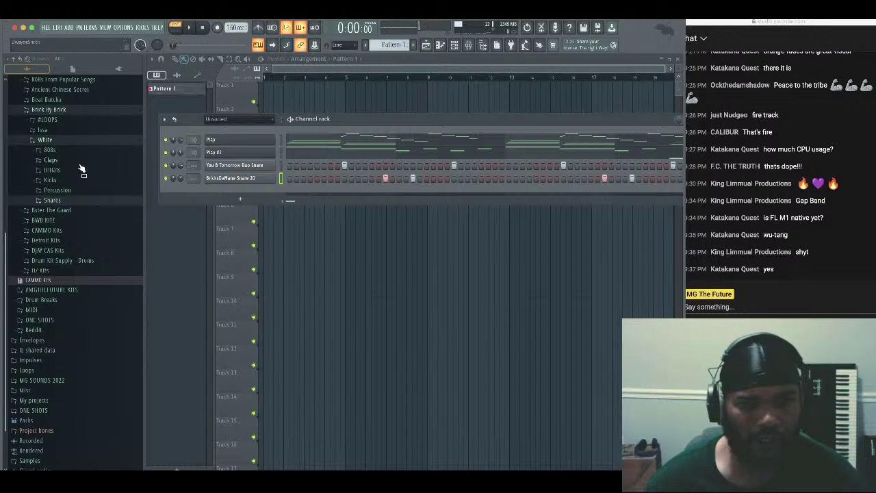
scroll(84, 183, up, 2)
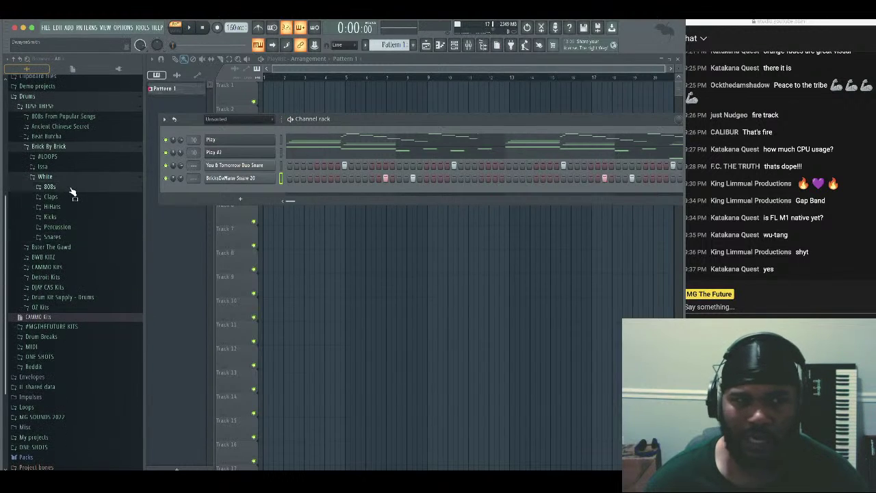
click(71, 187)
click(117, 234)
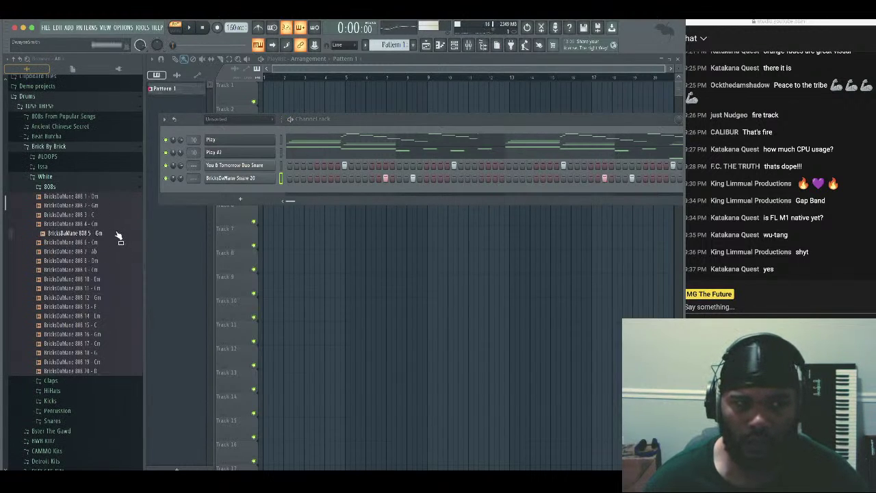
click(113, 225)
click(120, 216)
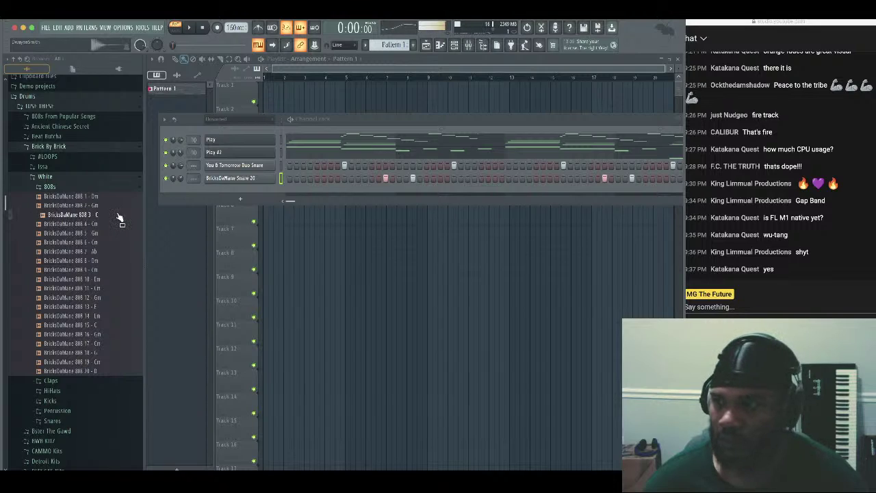
Add BricksDaMane 808 3 - C as a new channel and look through its sample, envelope and miscellaneous settings
drag(120, 218, 208, 188)
drag(218, 189, 212, 190)
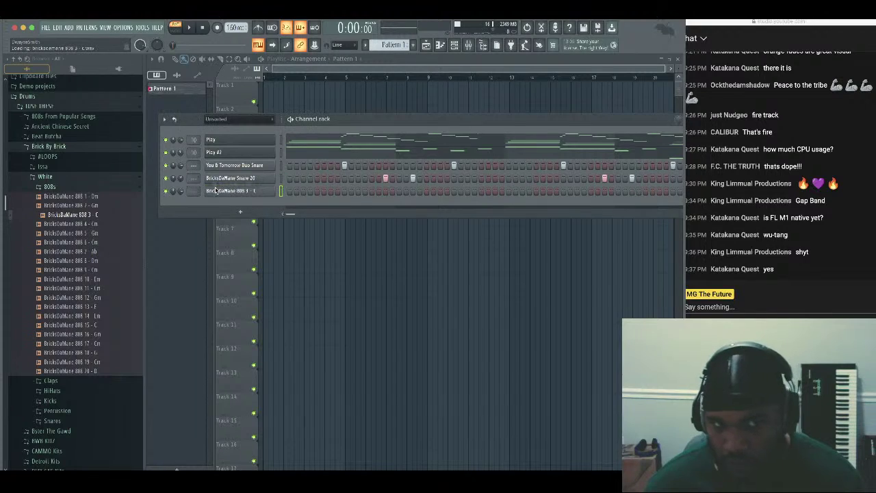
click(273, 171)
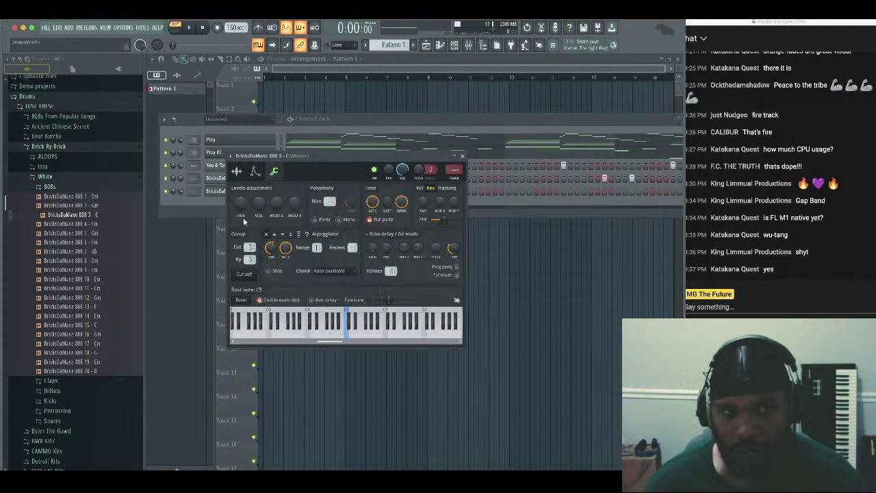
click(237, 172)
click(255, 172)
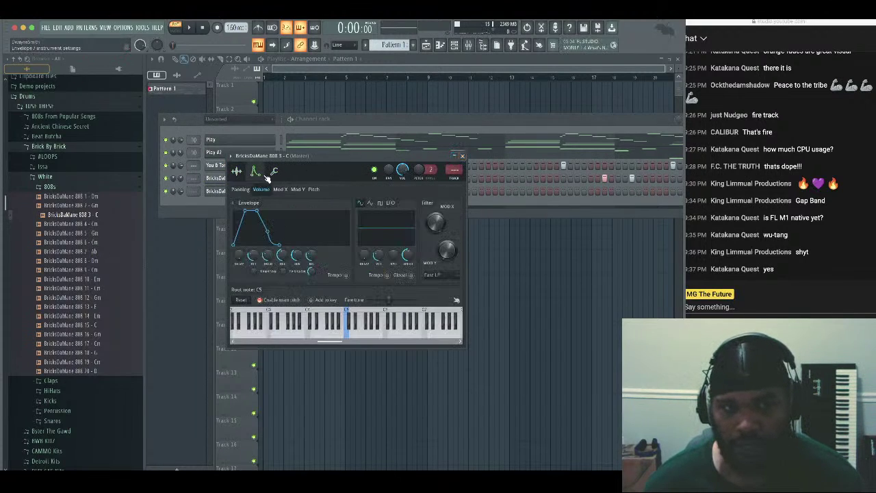
click(274, 172)
click(462, 156)
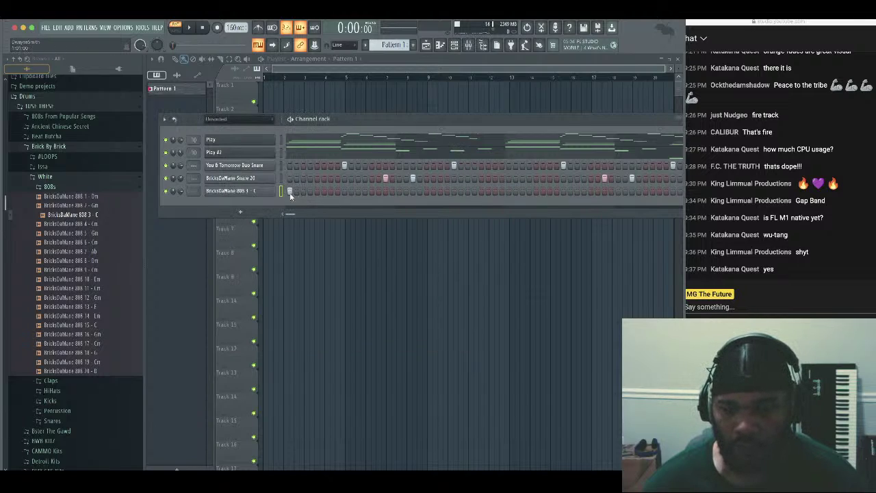
Play the pattern and program BricksDaMane 808 3 hits on steps 1, 13, 21, 33, 45, 53 and 61, shifting the rack as needed
key(space)
click(371, 191)
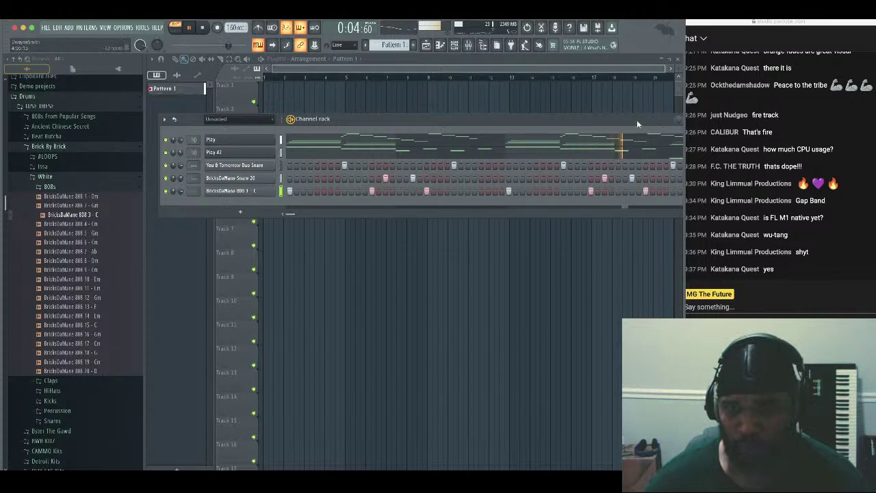
drag(636, 119, 558, 121)
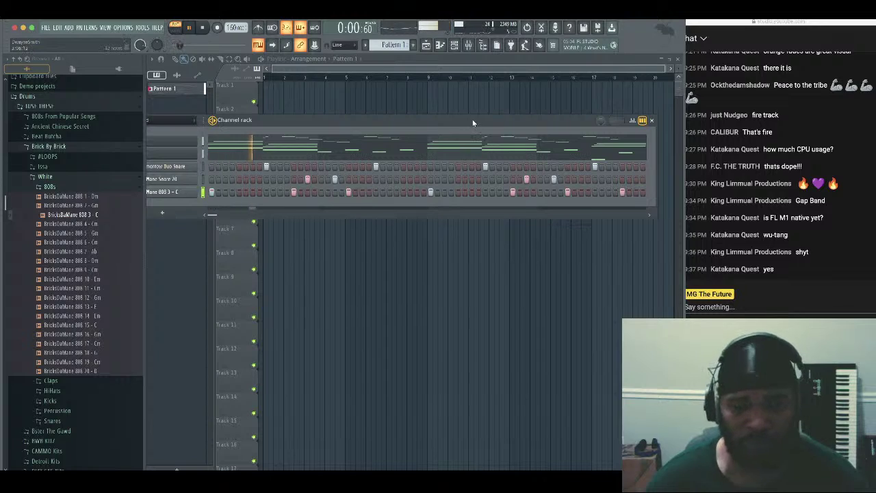
drag(473, 123, 510, 121)
Set the root note of BricksDaMane 808 3 to C#5, close its settings and move the channel rack aside
click(209, 193)
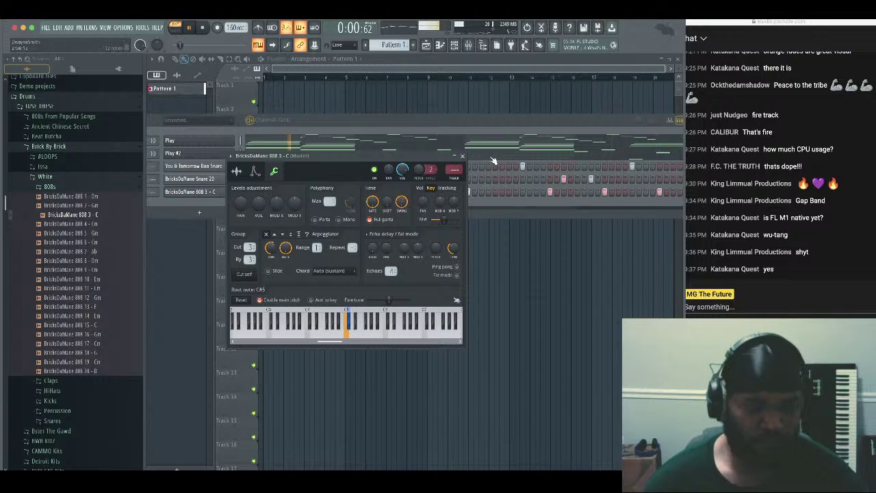
click(463, 156)
drag(493, 126, 422, 121)
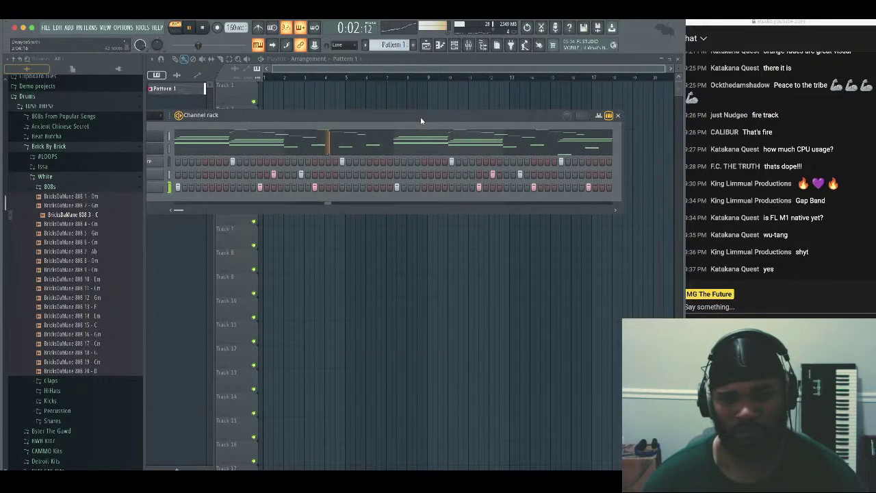
Raise the note pitch of the last 808 hit in the graph editor, then hide the editor
click(599, 116)
click(188, 291)
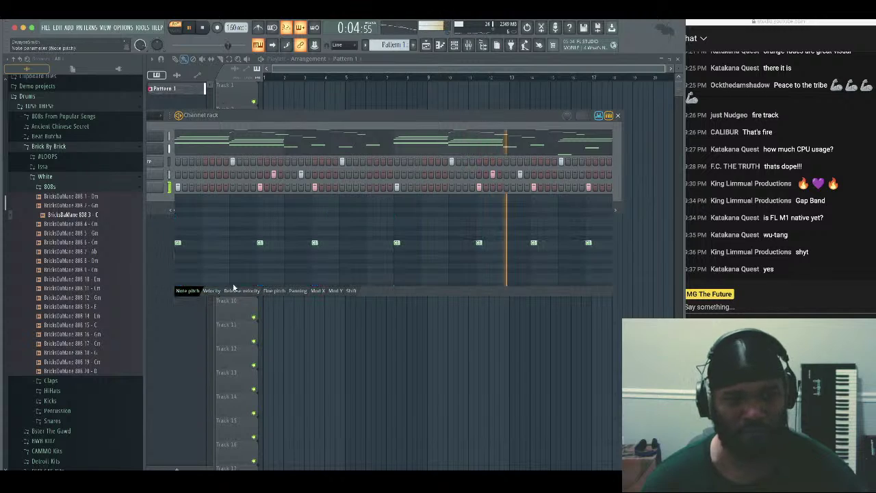
click(588, 224)
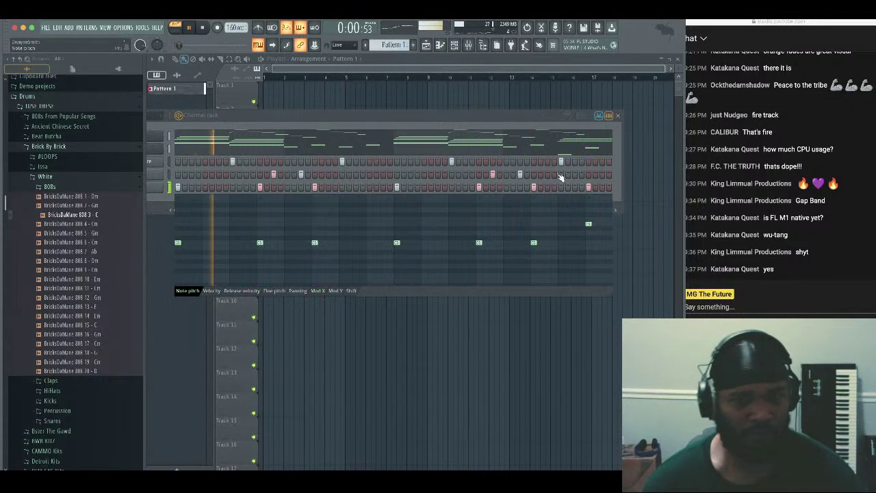
click(598, 116)
Reposition the channel rack and collapse the White kit's 808s folder
drag(510, 116, 577, 133)
click(71, 187)
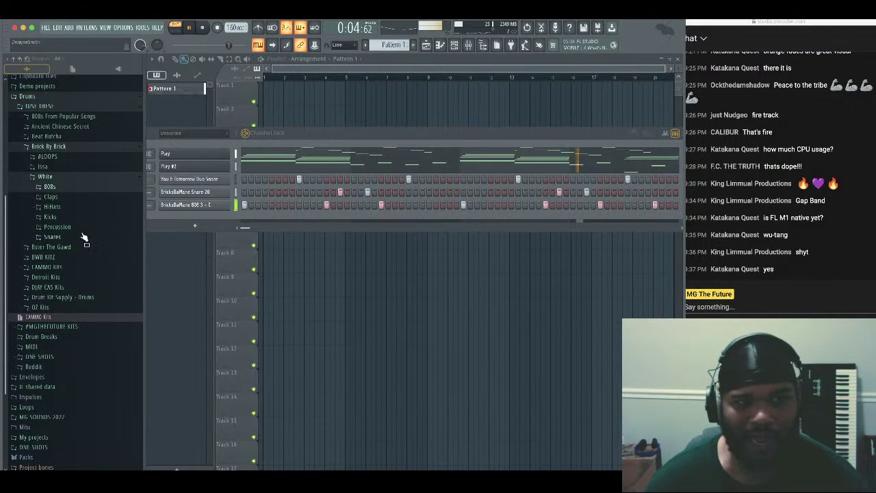
Audition the White kit's claps and add BricksDaMane Clap 10 as a channel with hits on steps 9 and 57
key(space)
click(87, 196)
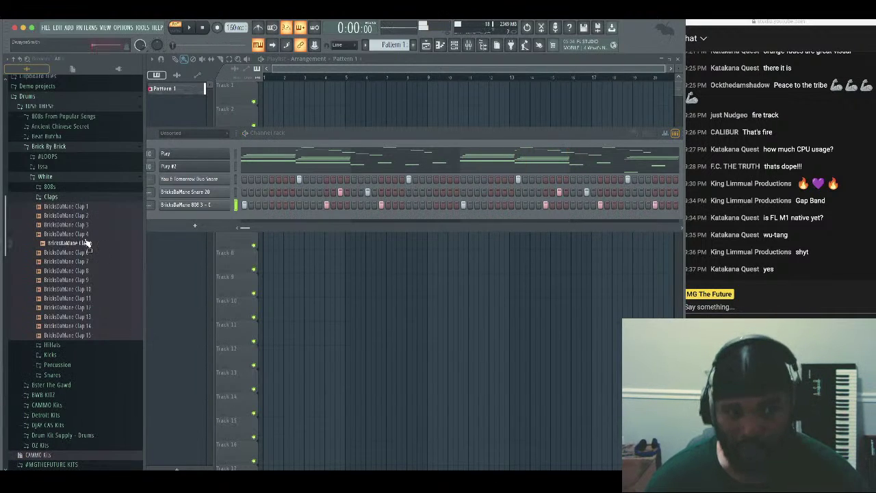
click(109, 291)
click(101, 309)
click(109, 299)
click(104, 291)
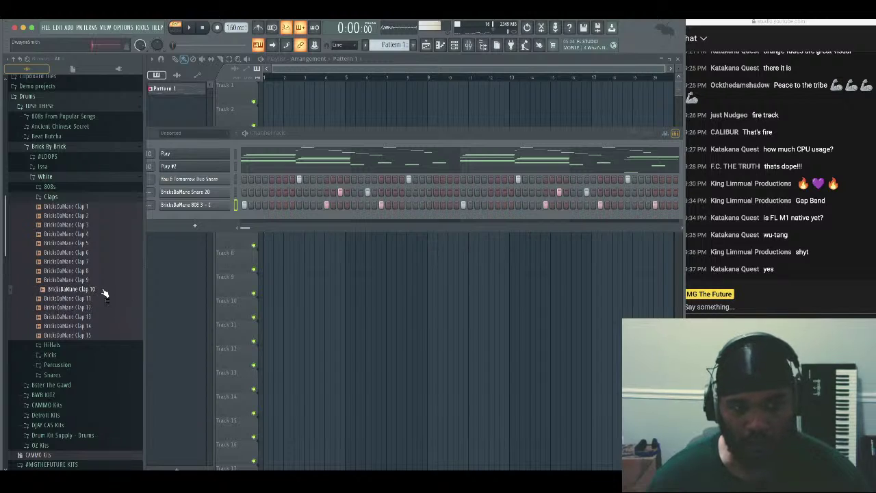
drag(209, 216, 212, 218)
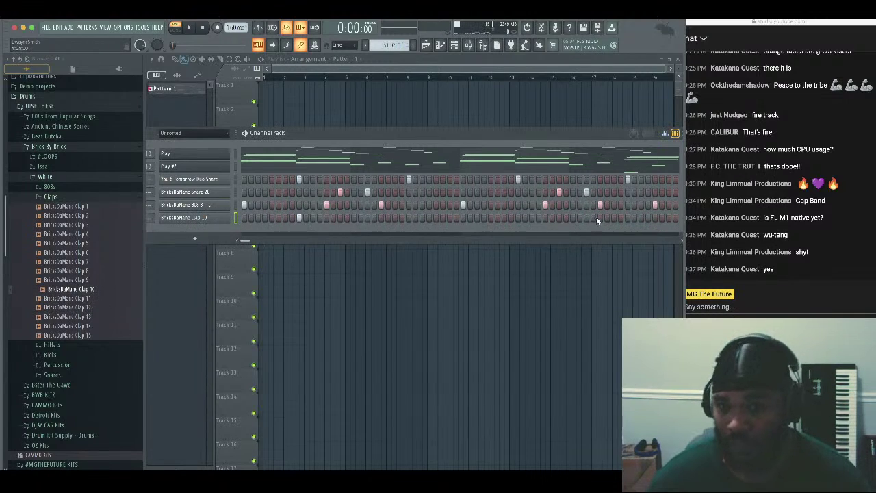
drag(317, 134, 340, 139)
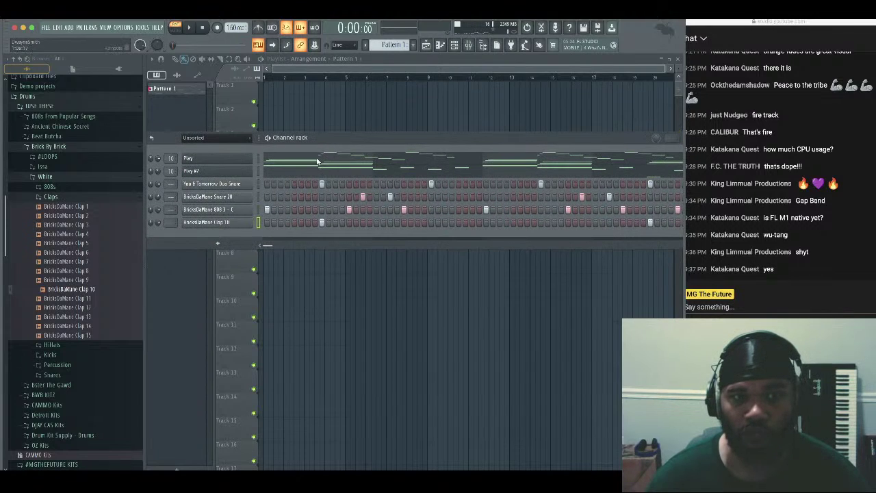
Route BricksDaMane Clap 10 to mixer Insert 4, load Fruity Reeverb 2 in its first effect slot and preview the pattern
click(468, 46)
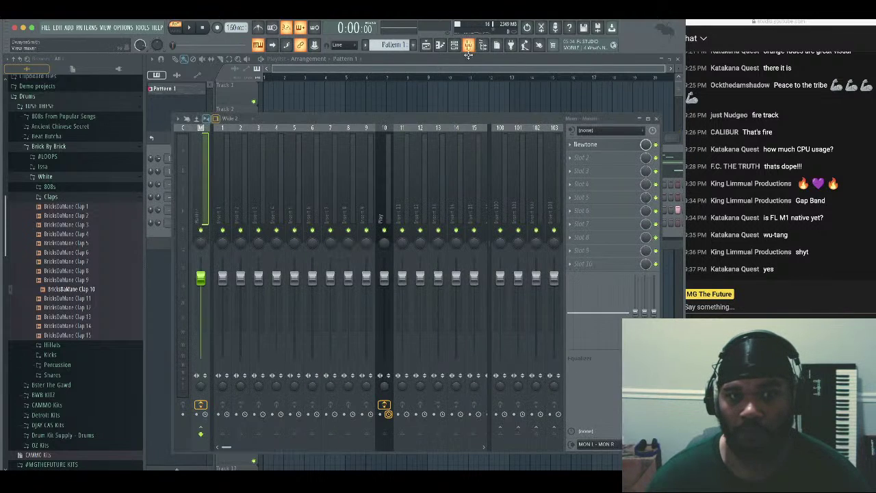
right_click(284, 204)
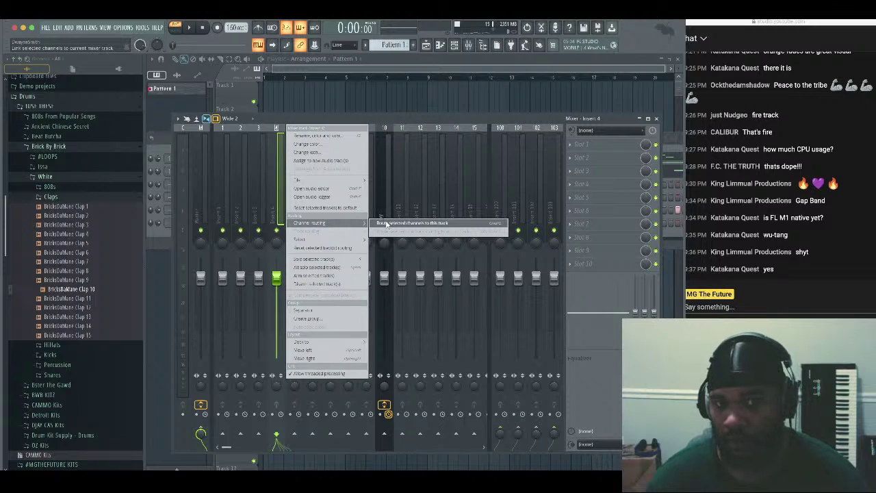
click(386, 223)
click(575, 143)
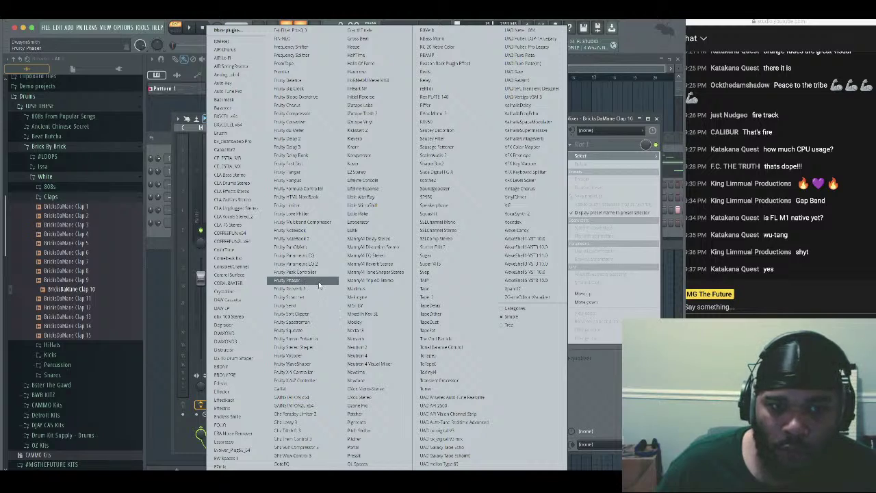
click(315, 288)
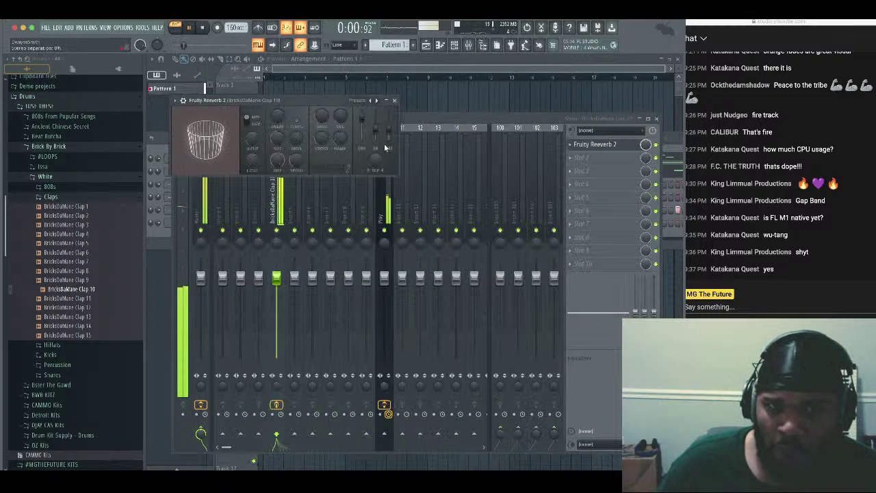
key(space)
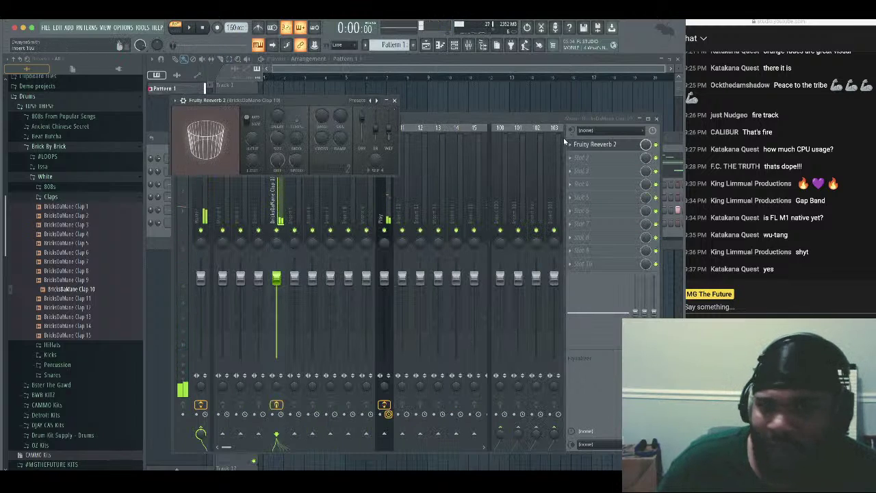
click(657, 119)
Check Clap 10's sampler settings, then adjust its reverb's low cut and set the high cut to 11.2 kHz during playback
click(231, 223)
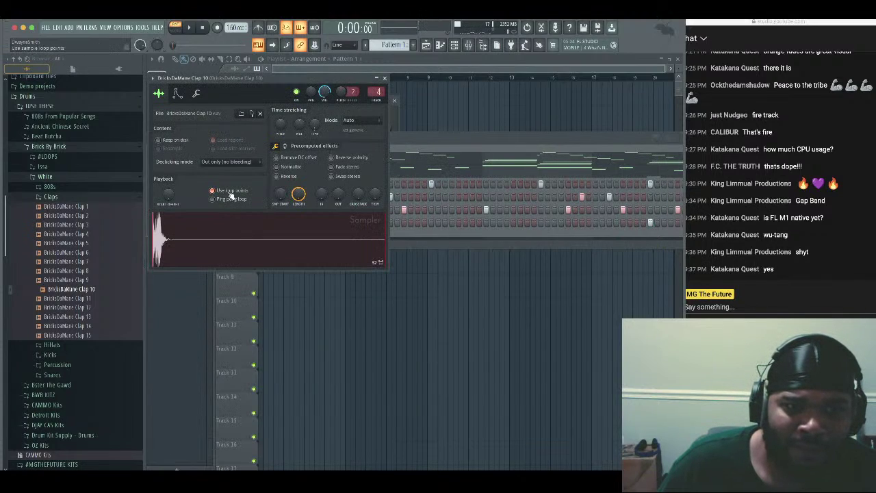
click(384, 79)
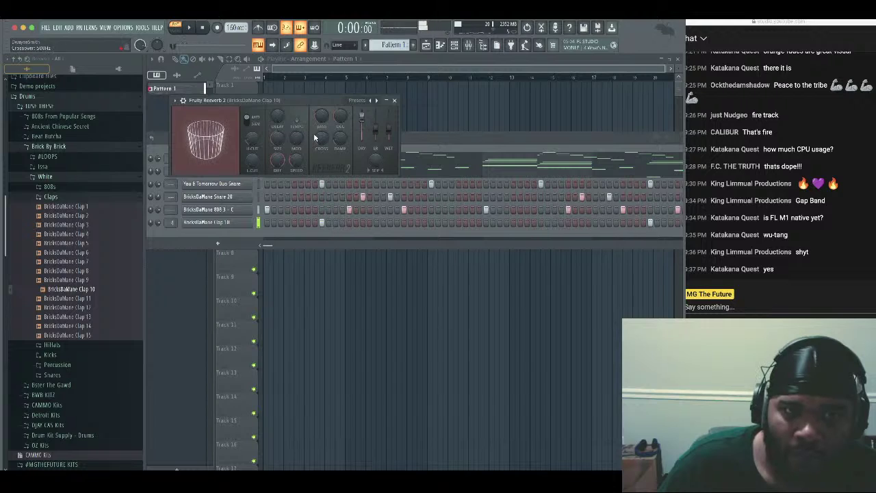
key(space)
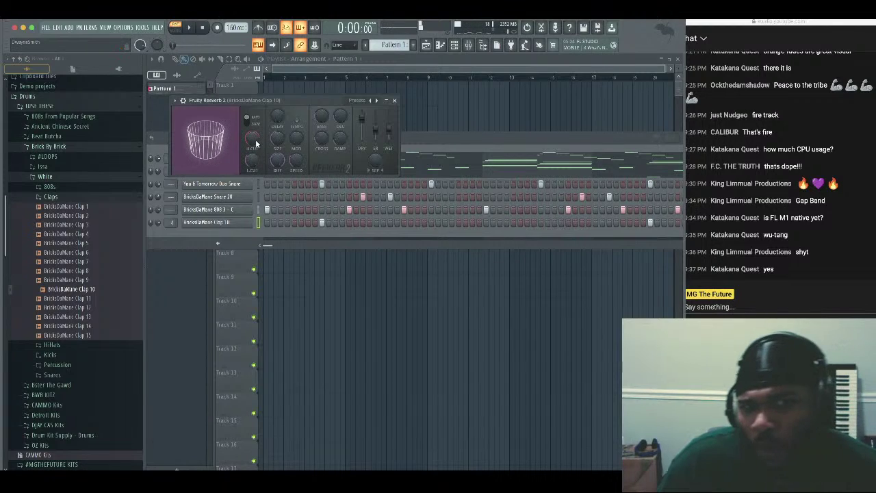
key(space)
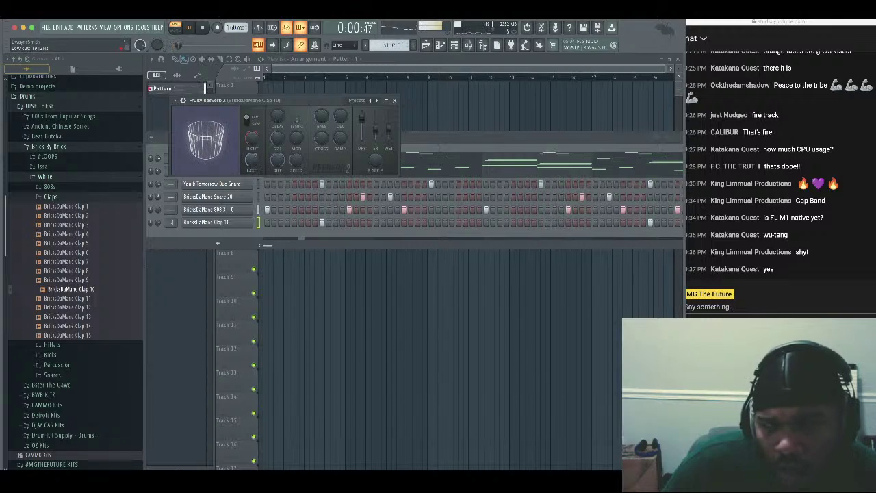
drag(252, 161, 252, 162)
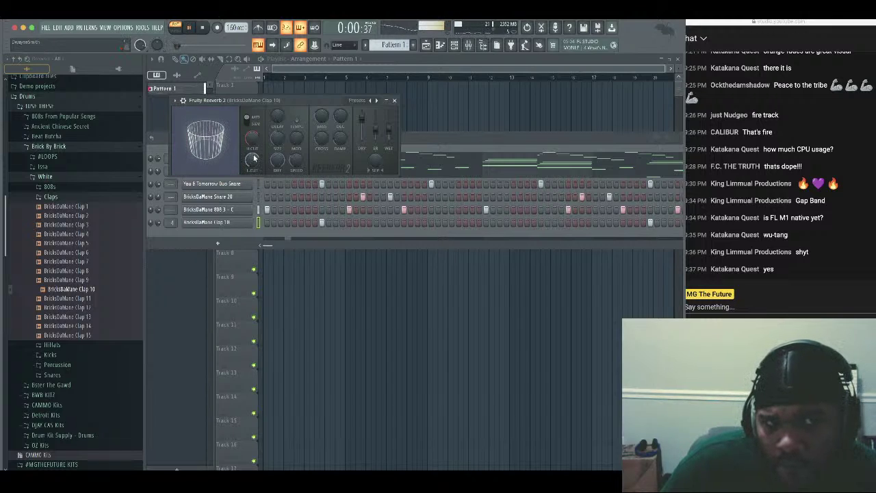
key(space)
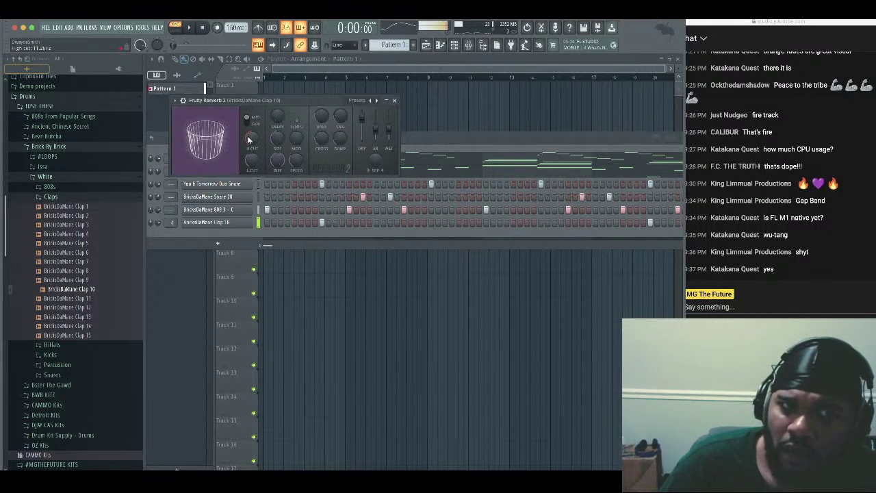
Set the clap reverb's tempo-based predelay to 1:40 and raise its wet level while the pattern plays, then close the reverb
key(space)
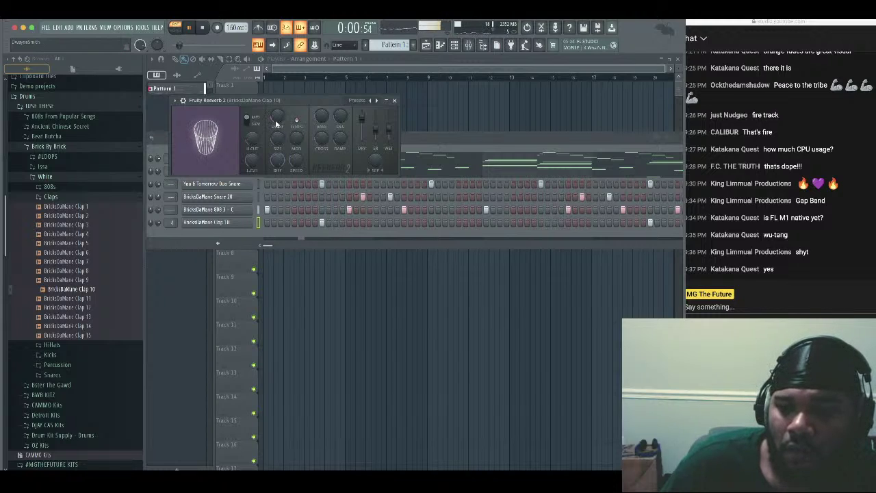
key(space)
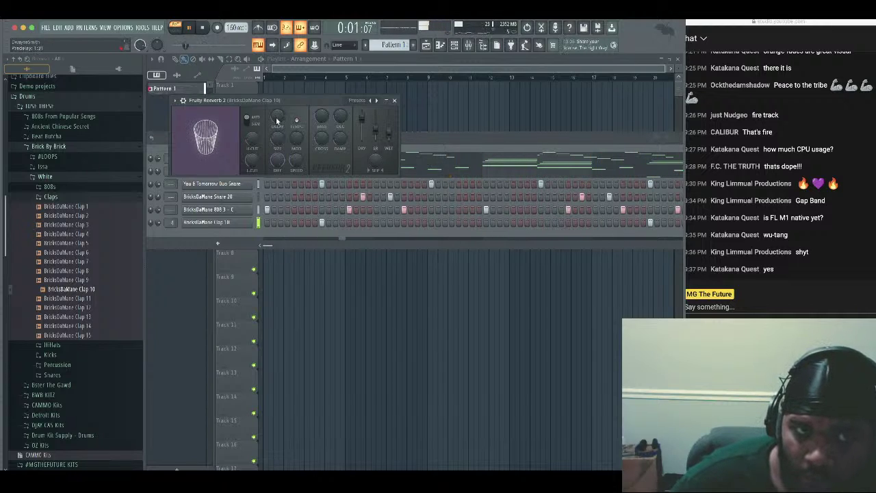
drag(277, 121, 277, 115)
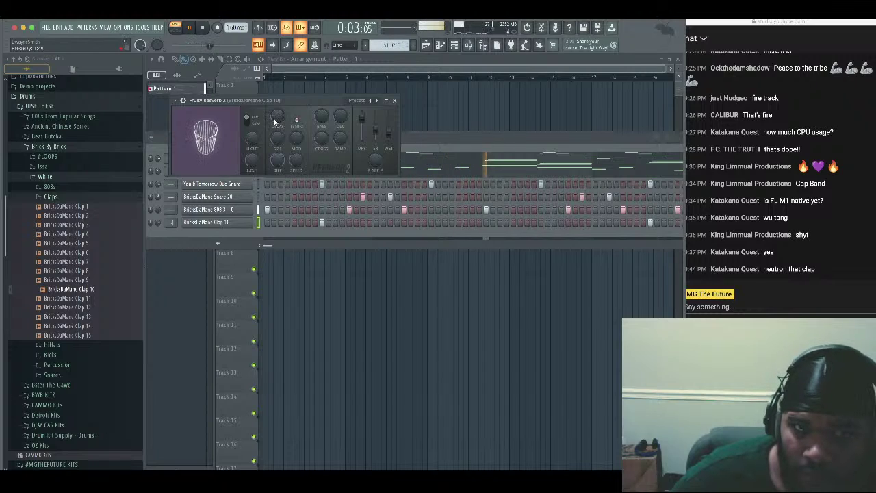
drag(388, 133, 389, 127)
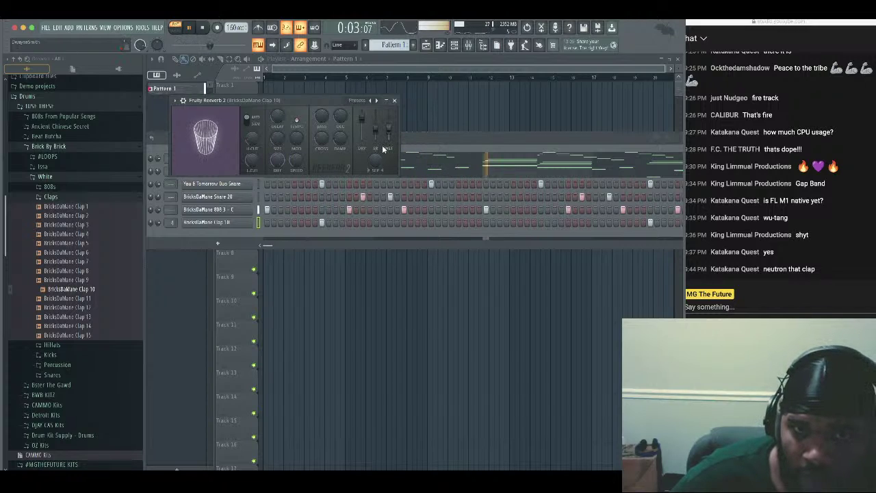
click(394, 100)
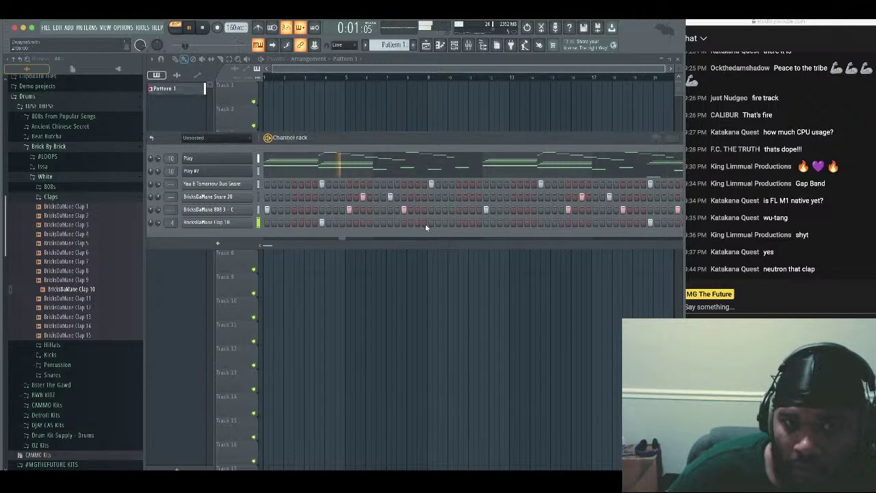
Add a Clap 10 hit on step 41 and remove the one on step 57, then reposition the channel rack and stop playback
click(541, 223)
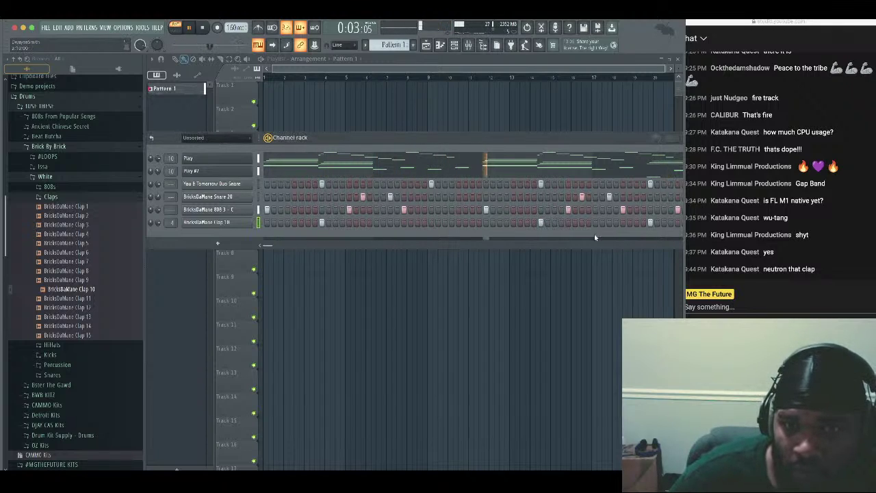
click(651, 221)
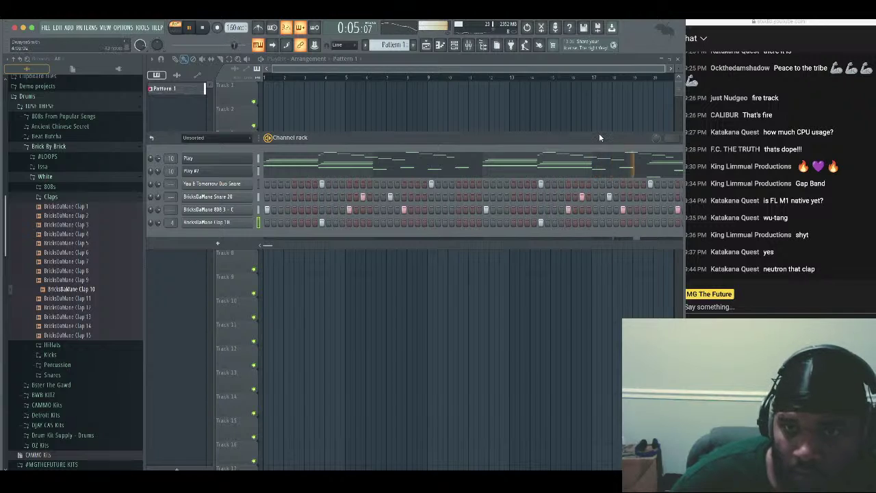
mouse_move(599, 138)
mouse_down()
mouse_move(587, 121)
mouse_move(606, 125)
mouse_up()
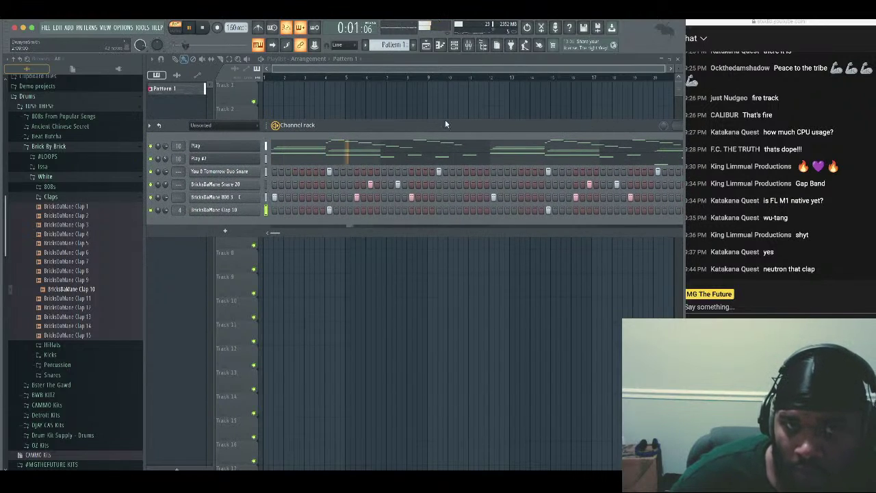
key(space)
Load Neutron 4 in the clap track's second effect slot and start its assistant listening to the playing pattern
click(468, 46)
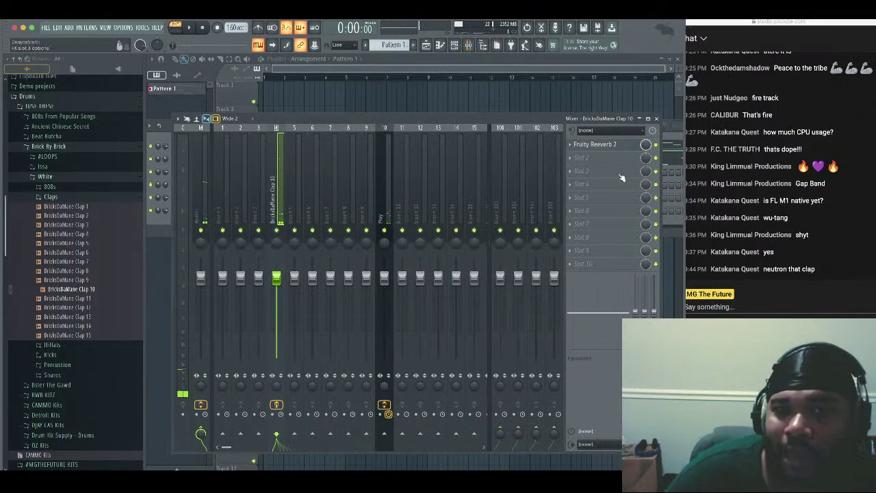
click(572, 162)
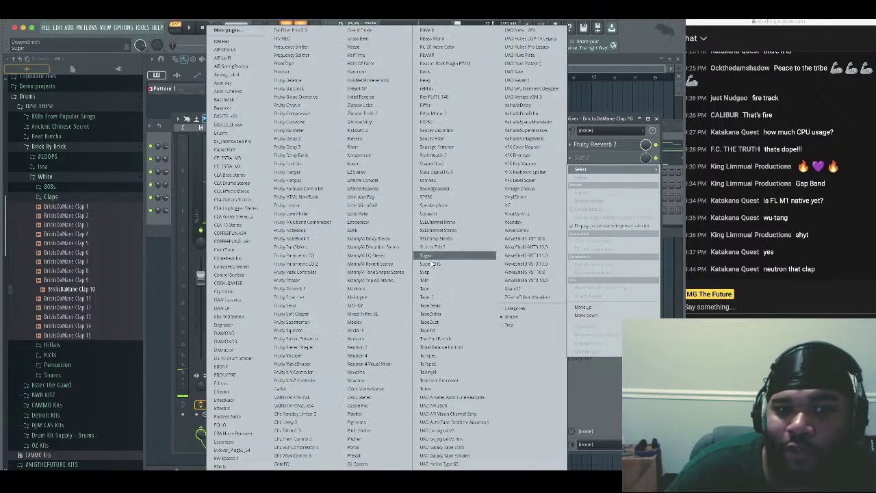
click(392, 356)
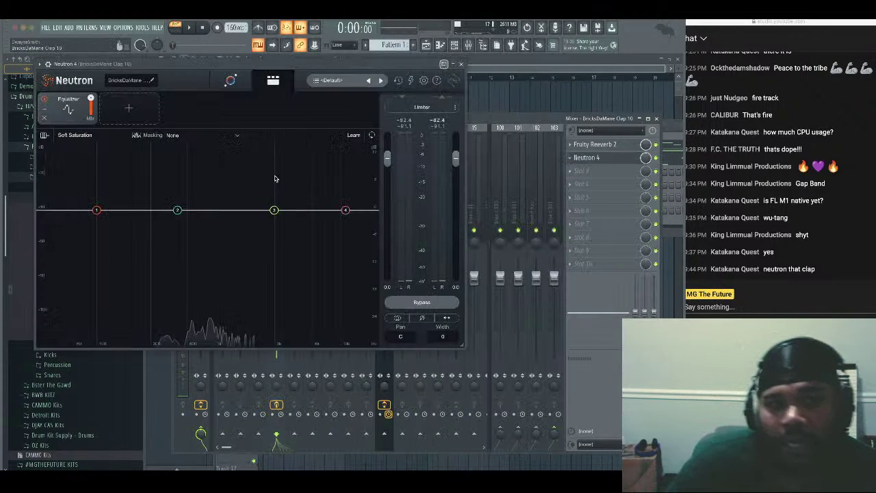
click(230, 82)
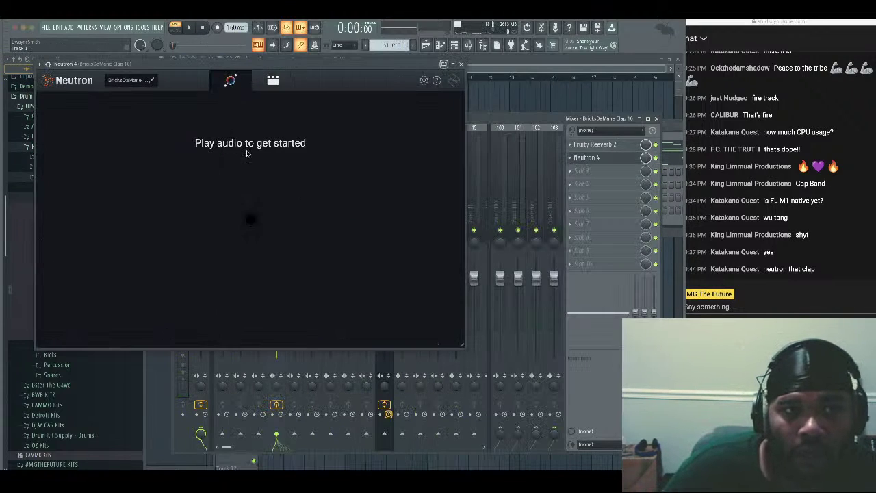
click(832, 210)
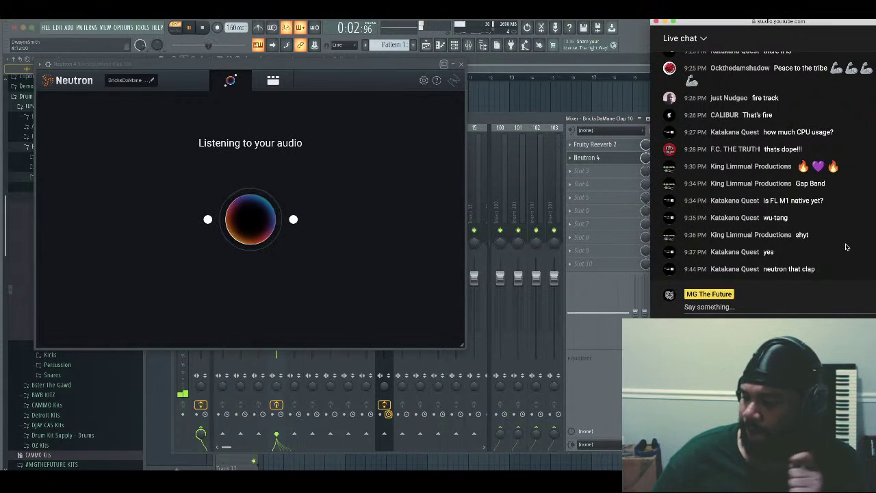
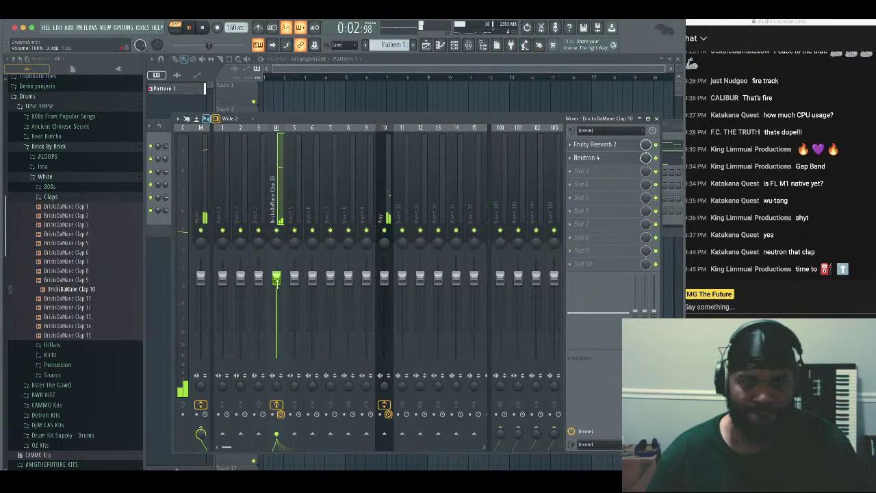
Lower the volume of the BricksDaMane Clap 10 mixer track, stop playback and close the mixer
drag(277, 282, 276, 313)
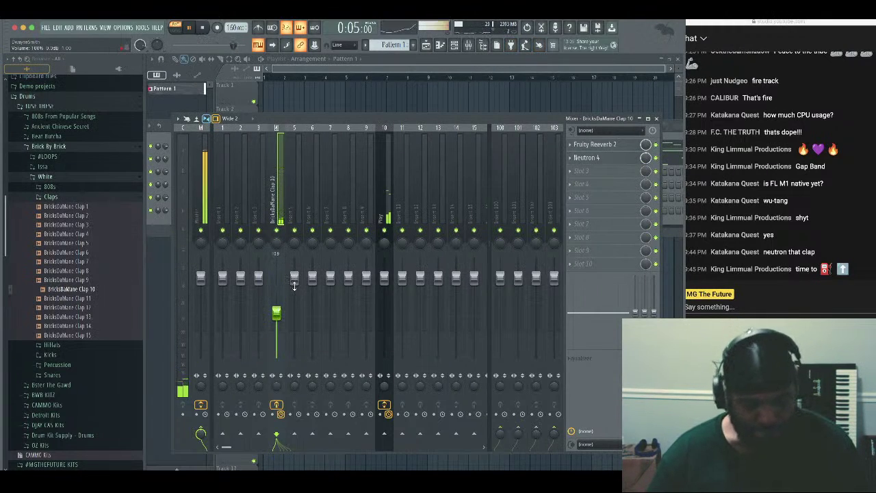
key(space)
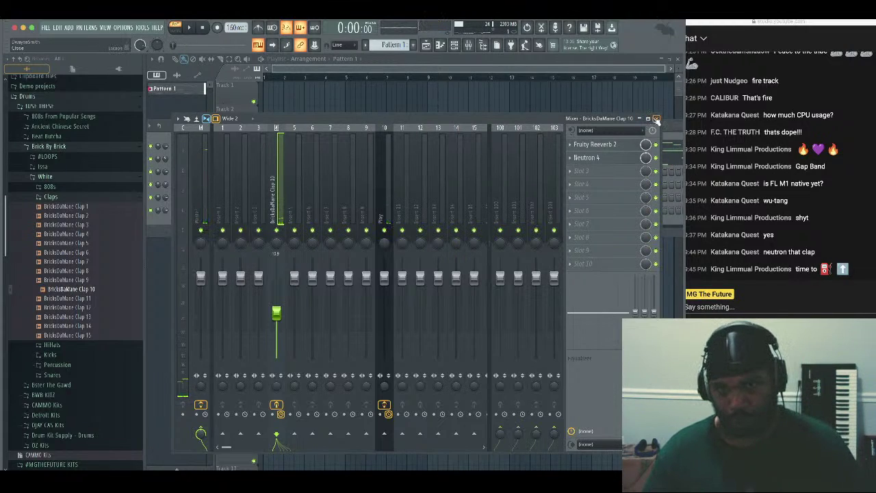
click(656, 119)
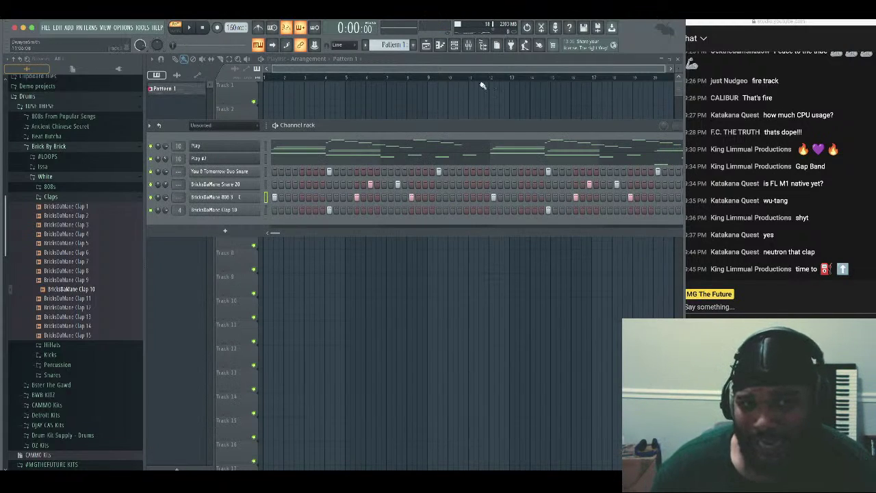
Route the BricksDaMane 808 3 channel to mixer track 1
click(468, 44)
right_click(218, 214)
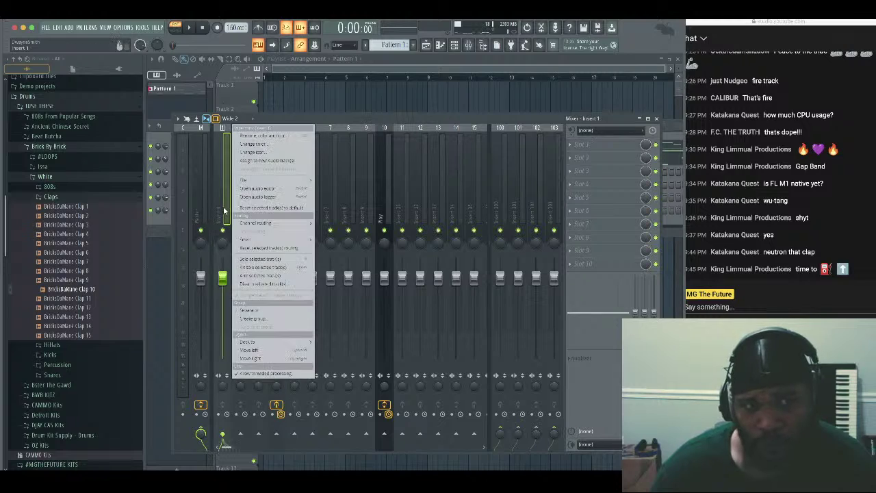
mouse_move(294, 222)
click(341, 221)
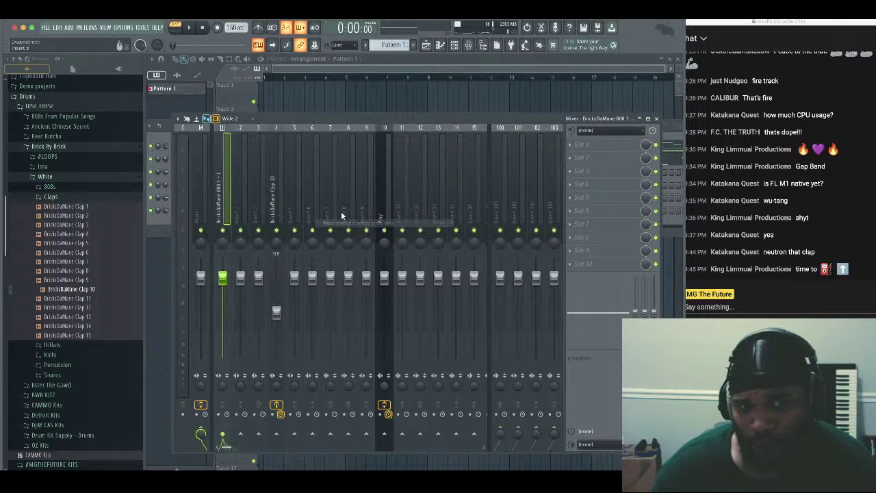
Load Neutron 4 in the 808 track's first effect slot and start its assistant listening to the playing pattern
click(572, 149)
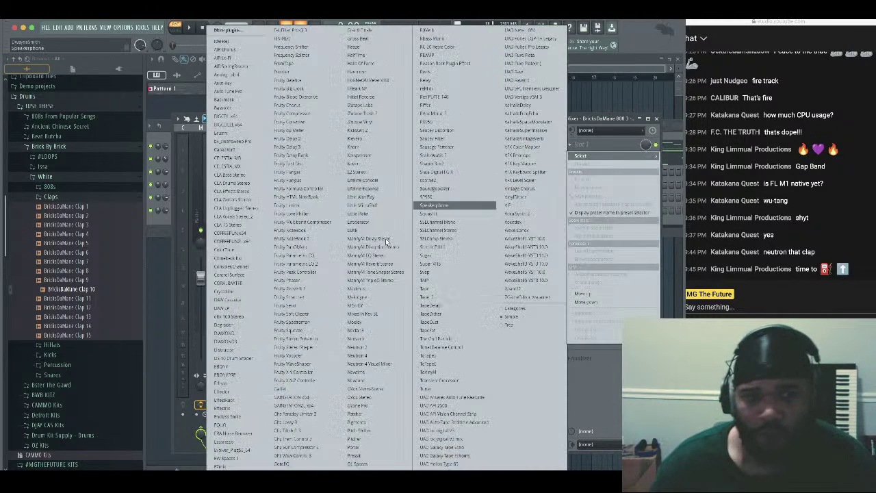
click(363, 356)
key(space)
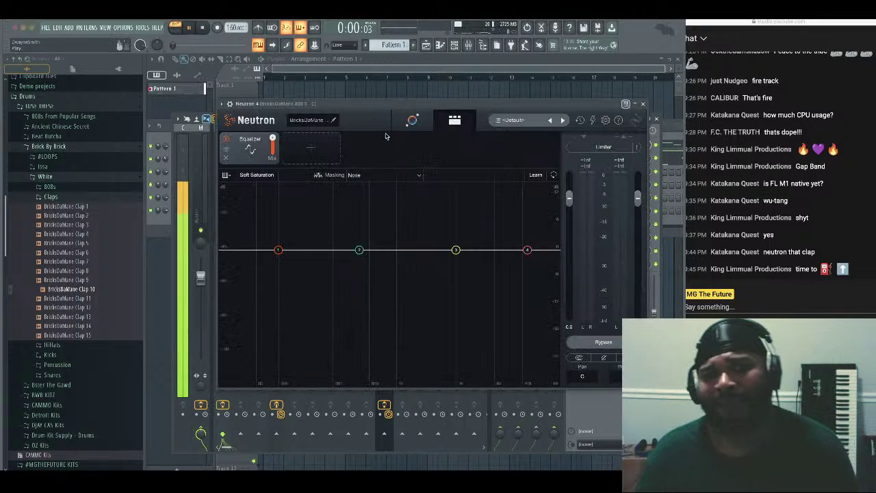
click(412, 121)
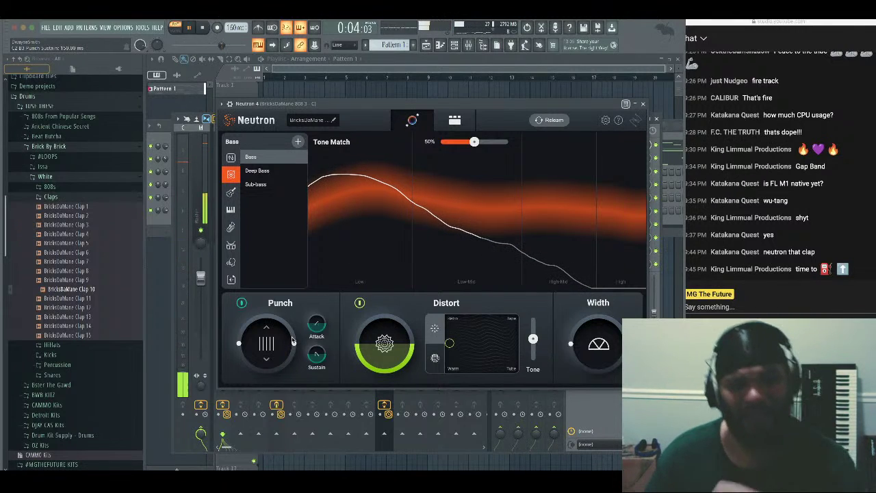
Raise the Punch and Width amounts in the 808's Neutron 4 and limit its output to a ceiling of about -2.4 dB
drag(294, 343, 292, 331)
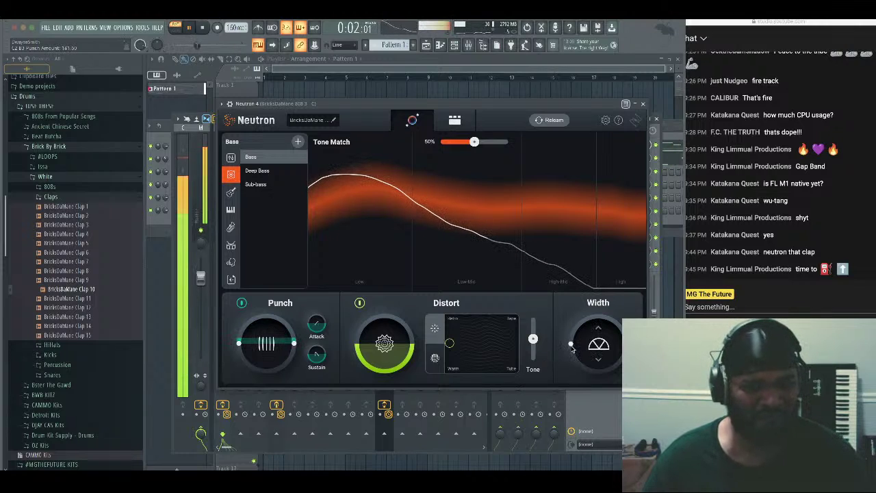
drag(571, 347, 619, 345)
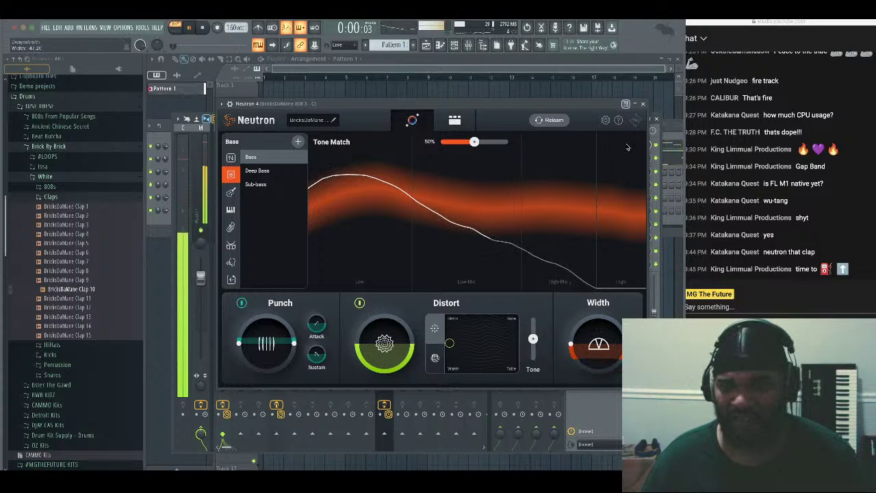
click(642, 103)
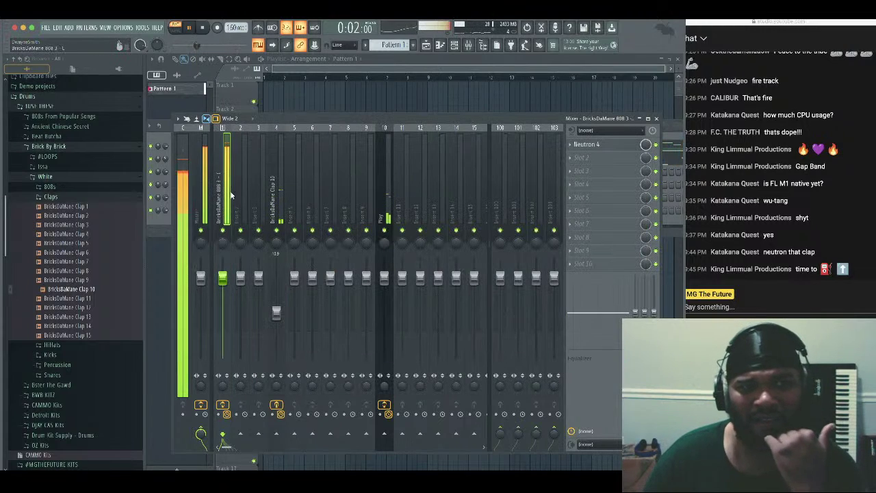
click(586, 144)
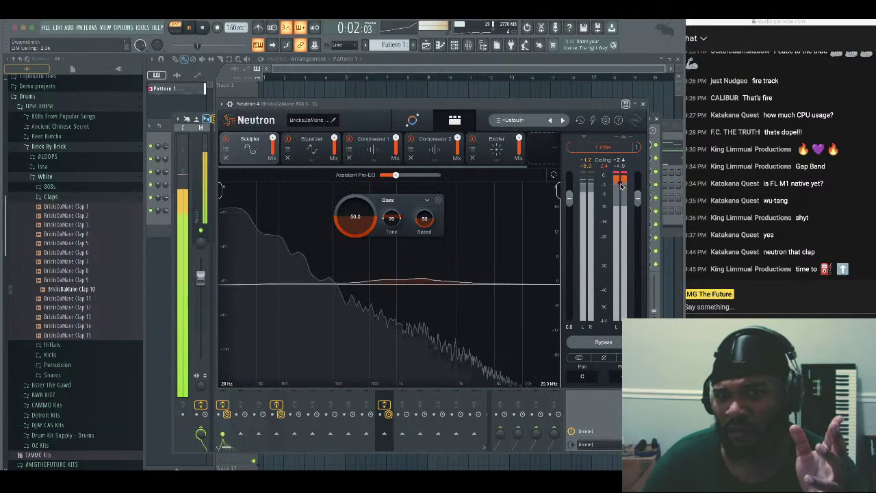
click(642, 104)
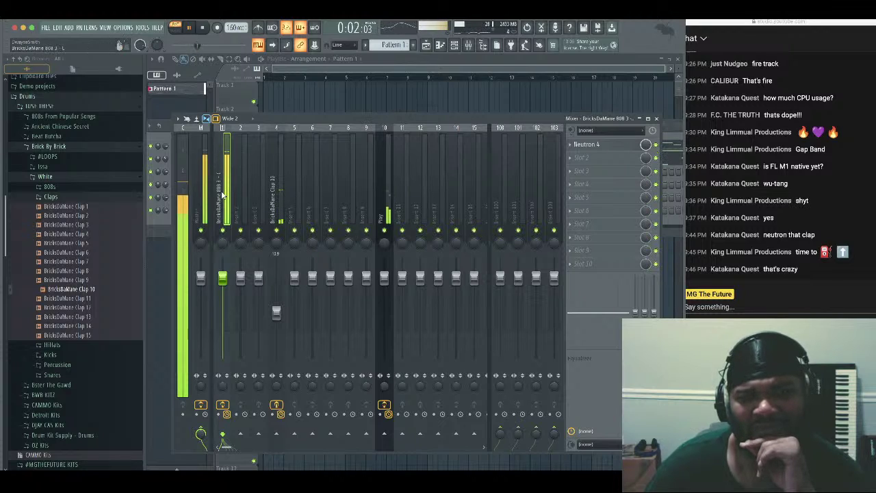
Adjust the Sculptor's Assistant Pre-EQ amount in the Play track's Neutron 4 and review its two compressors
click(280, 186)
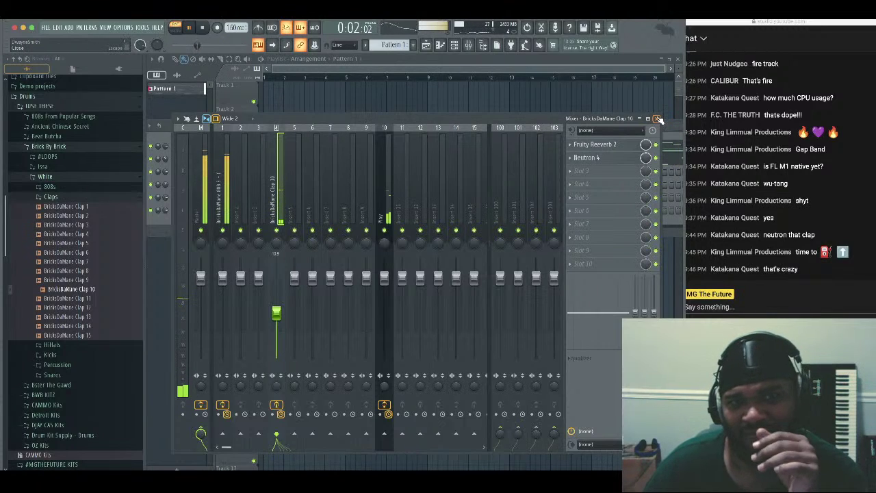
click(393, 180)
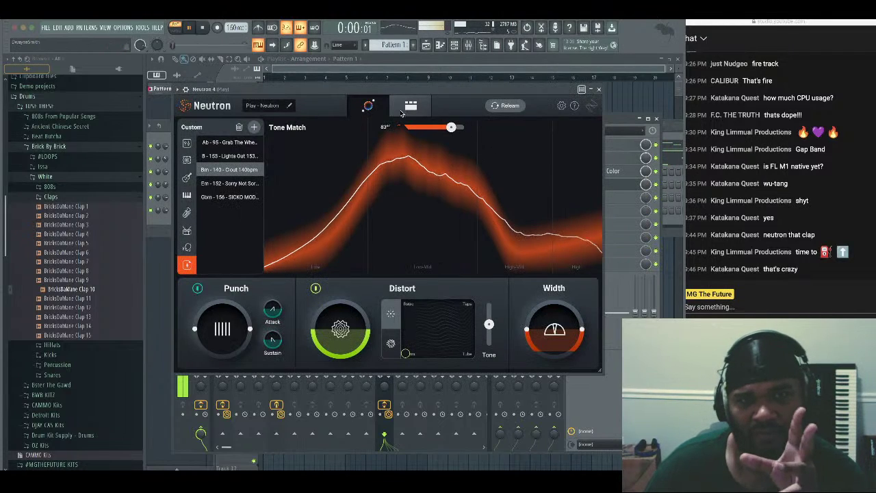
click(411, 106)
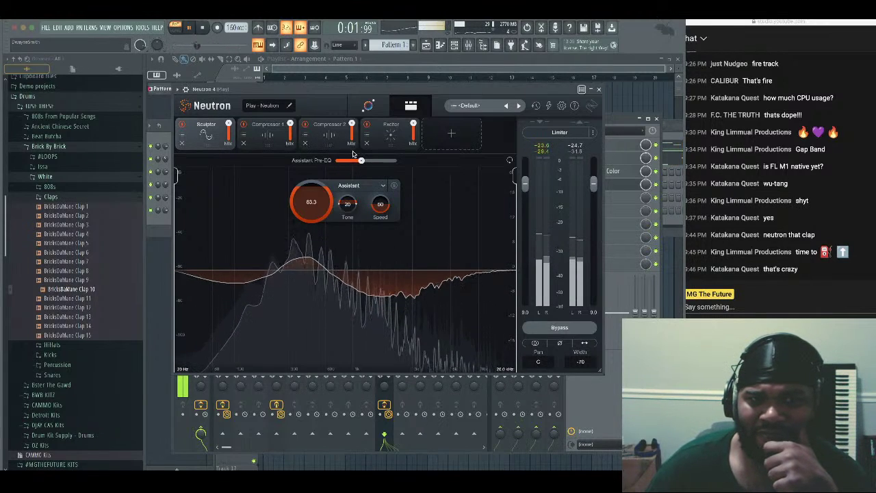
drag(366, 162, 375, 164)
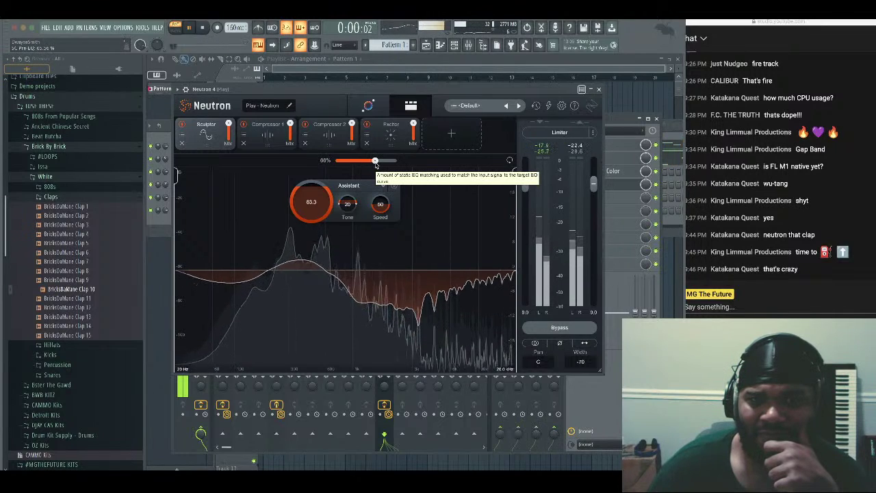
drag(375, 164, 363, 162)
click(326, 146)
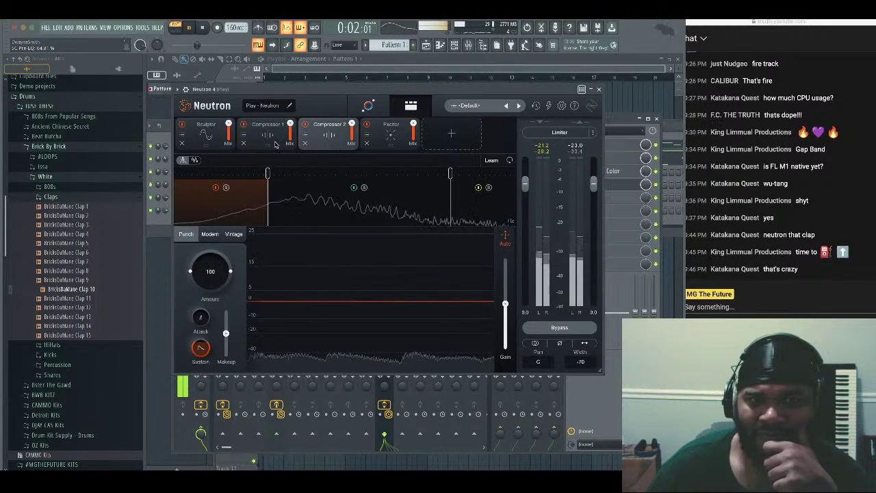
click(274, 145)
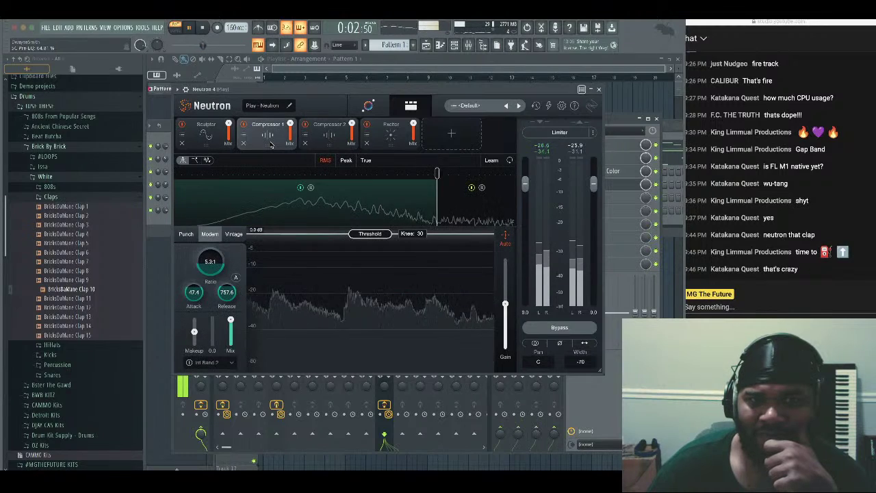
Add an Equalizer module to the Play track's Neutron 4 and set its masking source to BricksDaMane 808 3
click(451, 133)
click(448, 170)
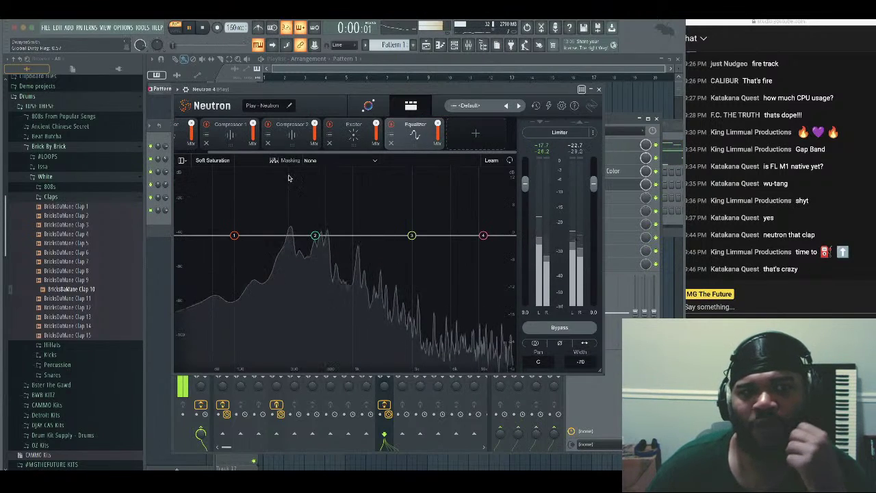
click(310, 160)
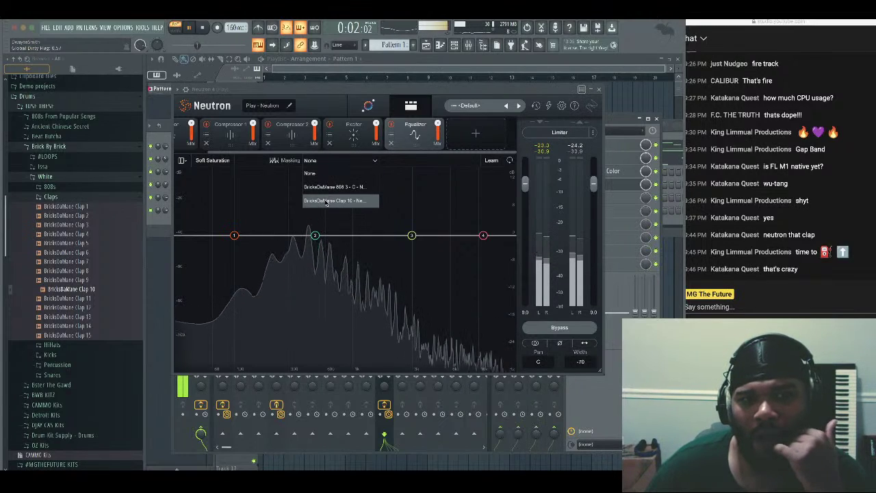
click(326, 187)
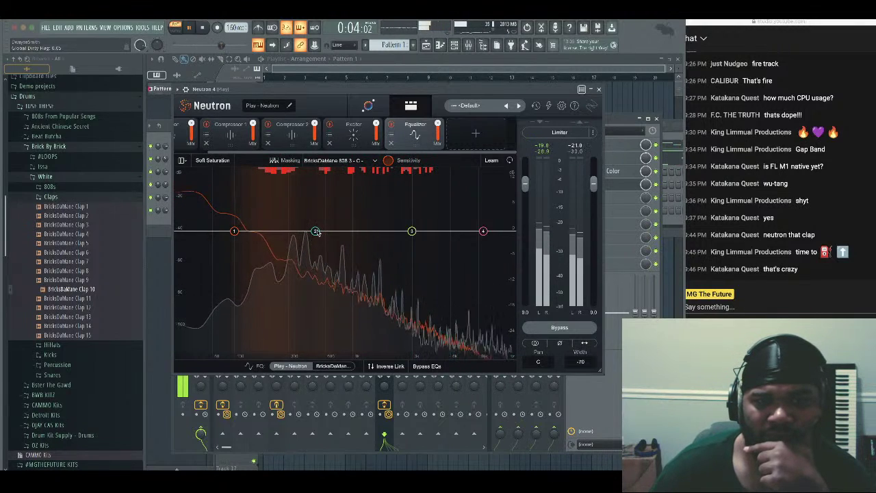
Set equalizer node 2 to a cut of about 7.3 dB at 296 Hz with a Q of 1.1
drag(316, 232, 277, 241)
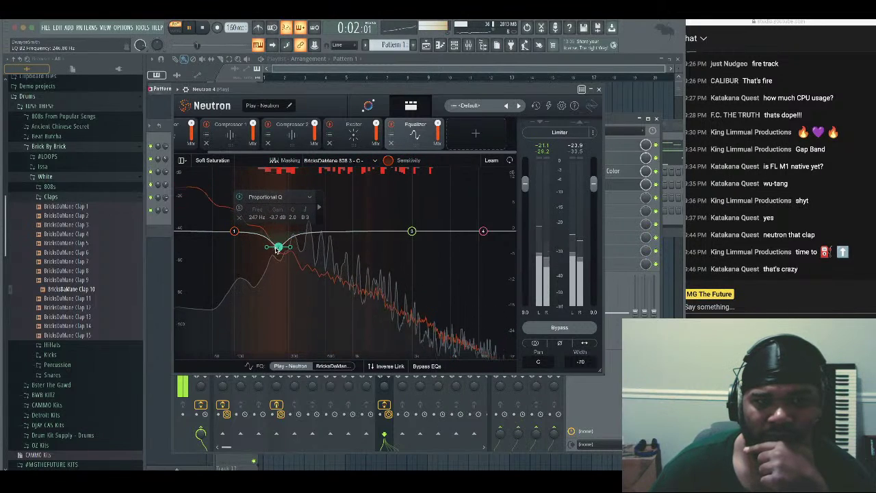
drag(279, 251, 280, 254)
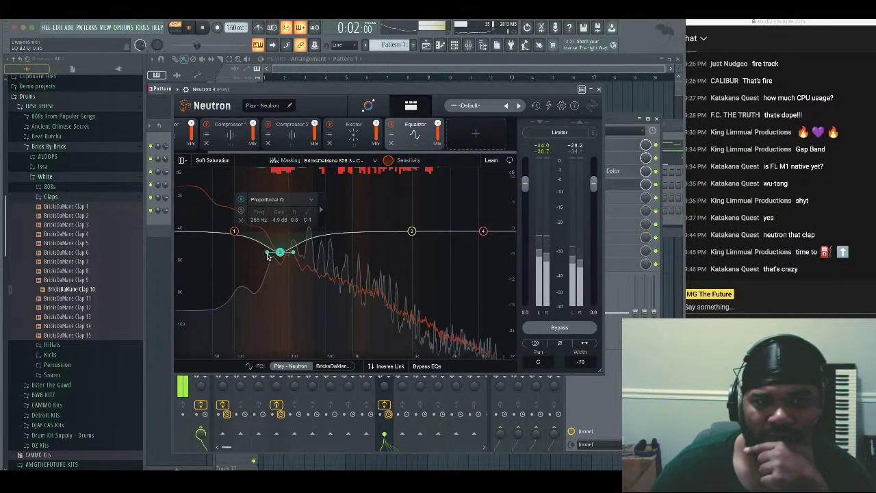
scroll(269, 256, up, 3)
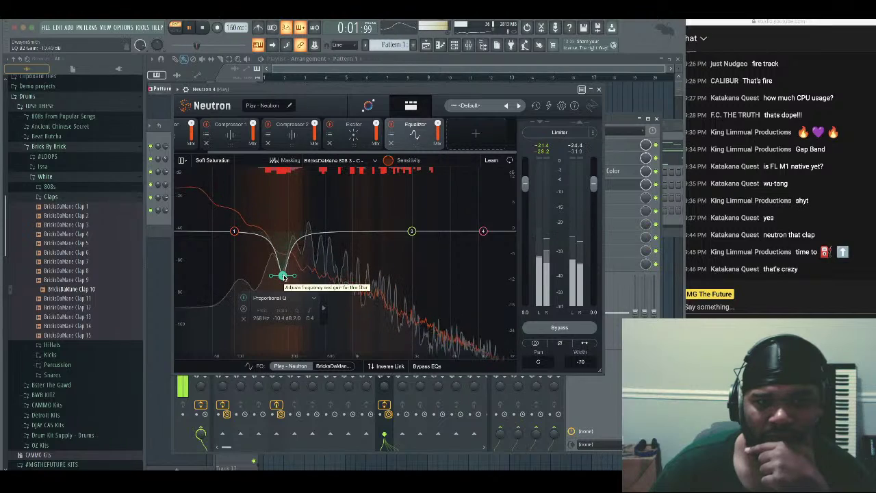
drag(284, 283, 286, 325)
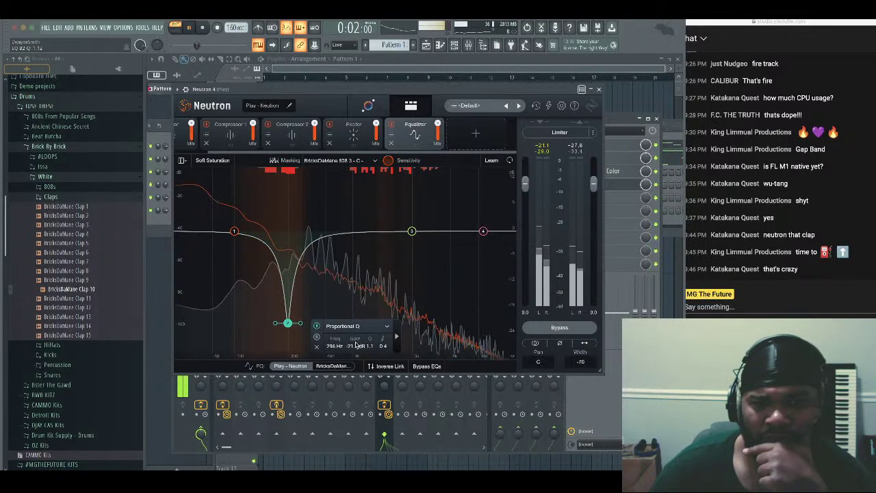
drag(355, 344, 352, 349)
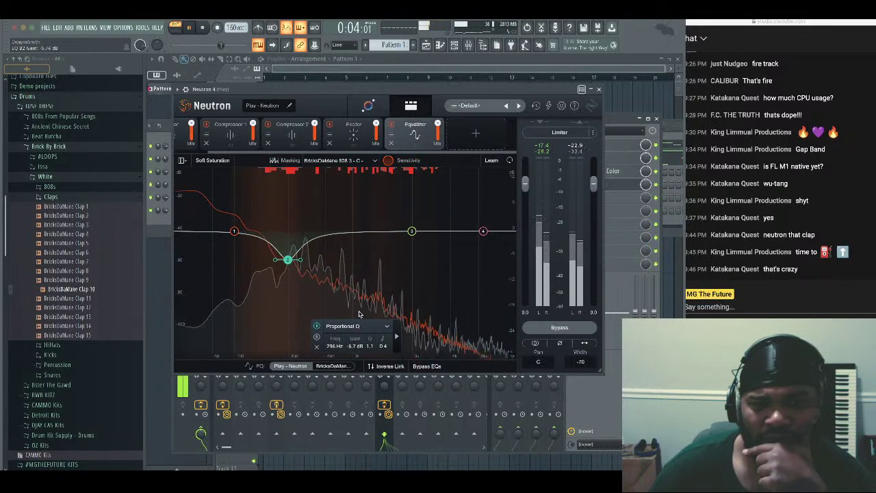
drag(361, 316, 360, 315)
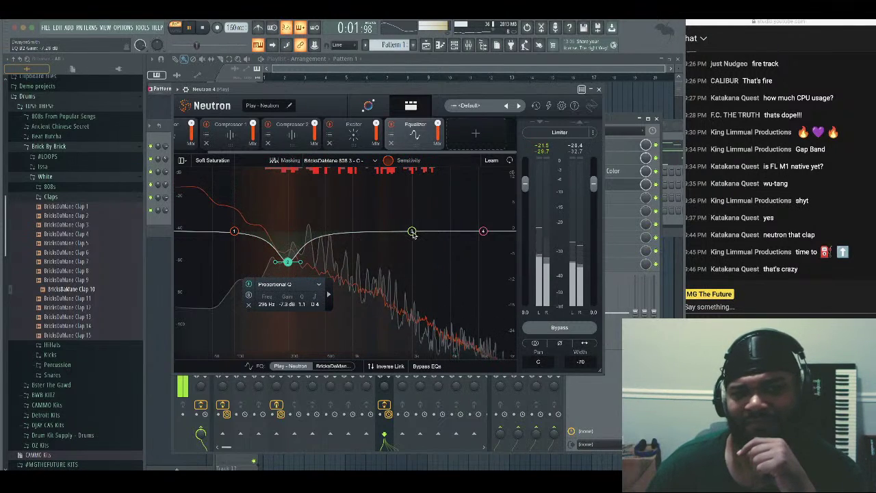
Add two equalizer cuts, about -2.7 dB at 1765 Hz and about -3.7 dB at 854 Hz
drag(377, 236, 382, 252)
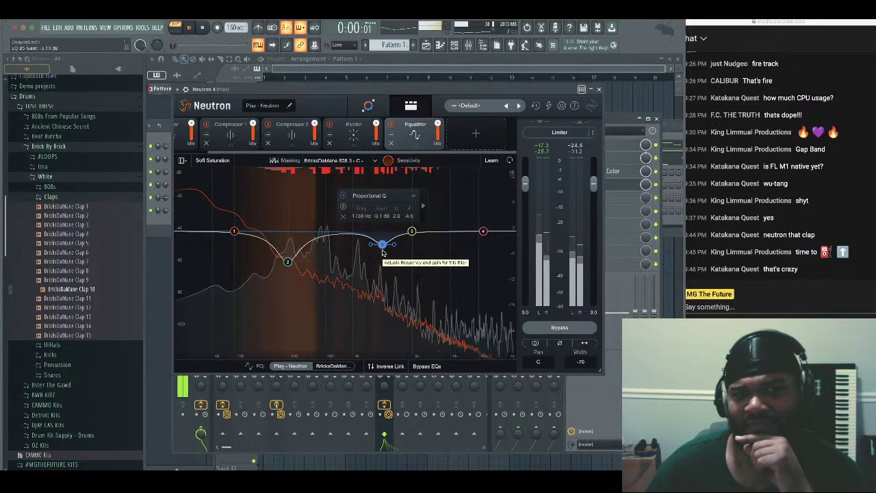
drag(383, 251, 383, 249)
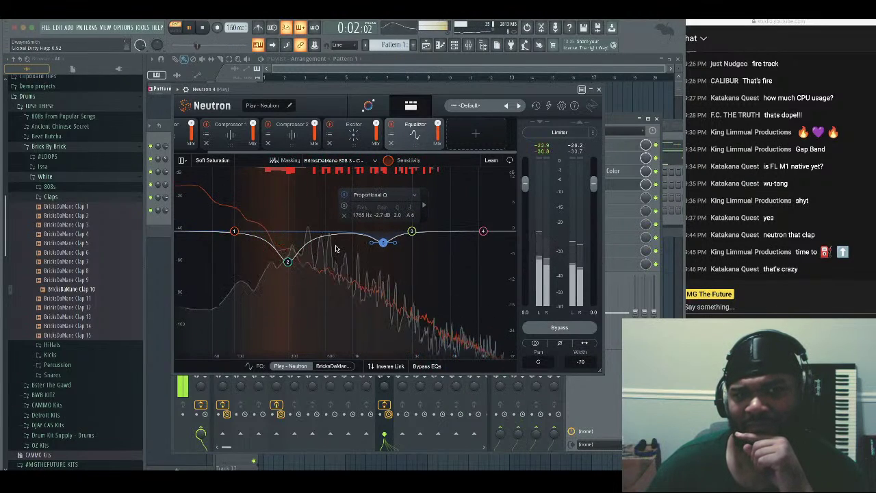
drag(331, 237, 342, 249)
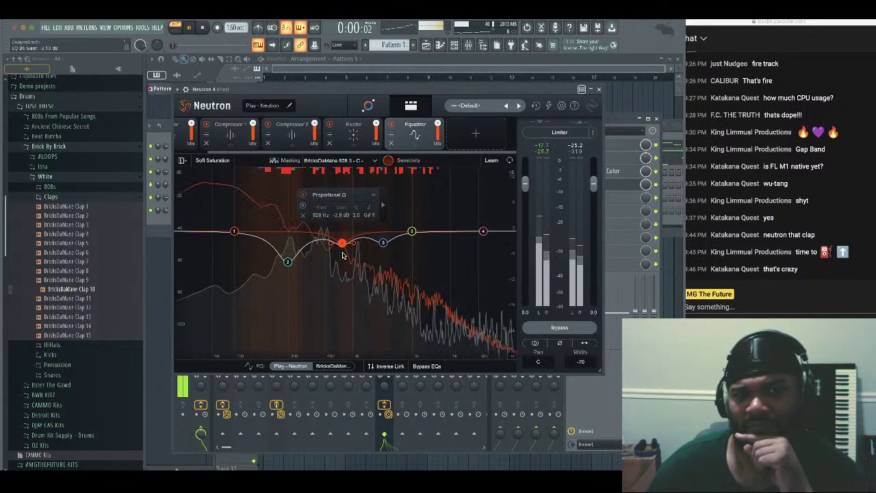
drag(343, 255, 344, 258)
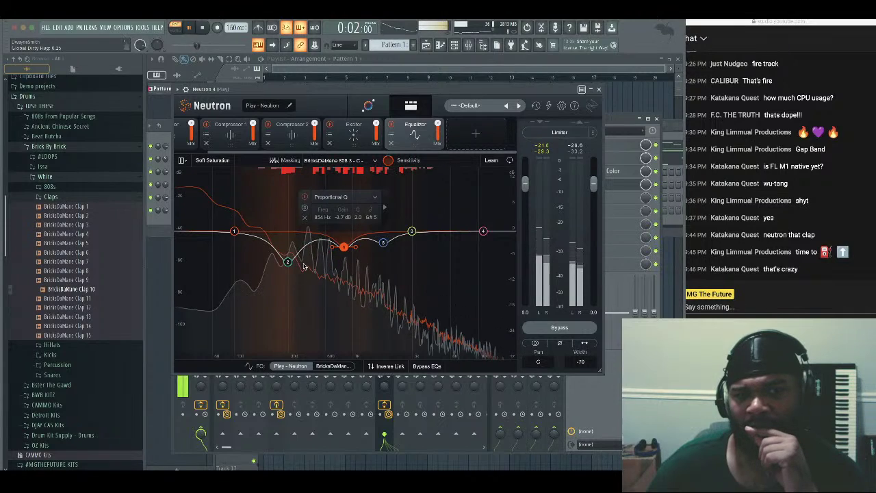
Lower the low shelf about 3 dB at 119 Hz and slightly boost the highs, then close Neutron and the mixer and stop playback
mouse_move(232, 233)
mouse_down()
mouse_move(228, 247)
mouse_move(241, 248)
mouse_up()
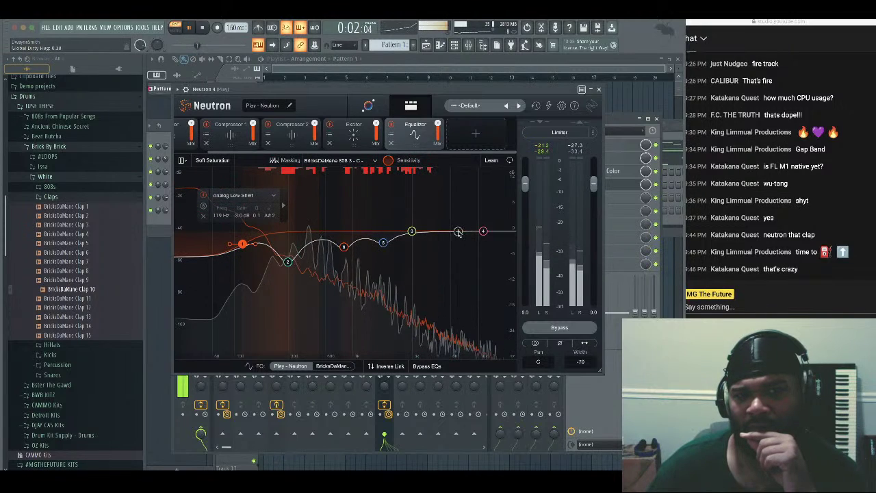
mouse_move(459, 232)
mouse_down()
mouse_move(470, 225)
mouse_move(433, 221)
mouse_move(452, 223)
mouse_up()
click(599, 89)
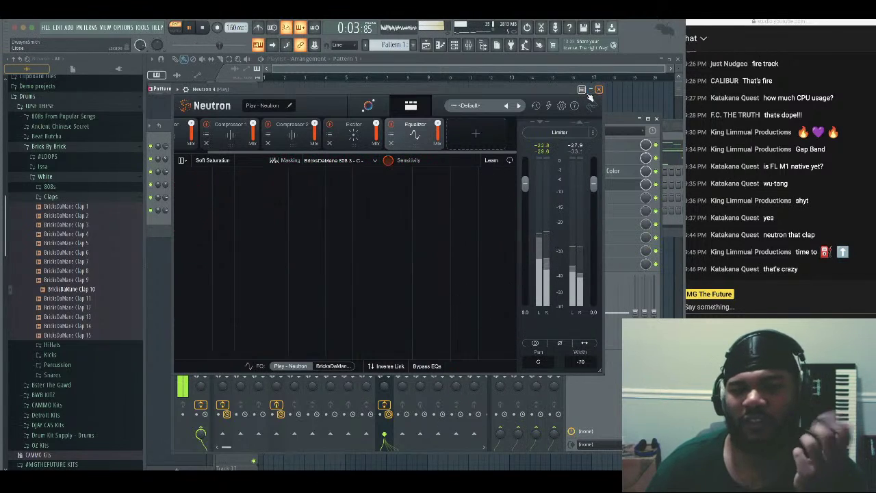
click(657, 119)
key(space)
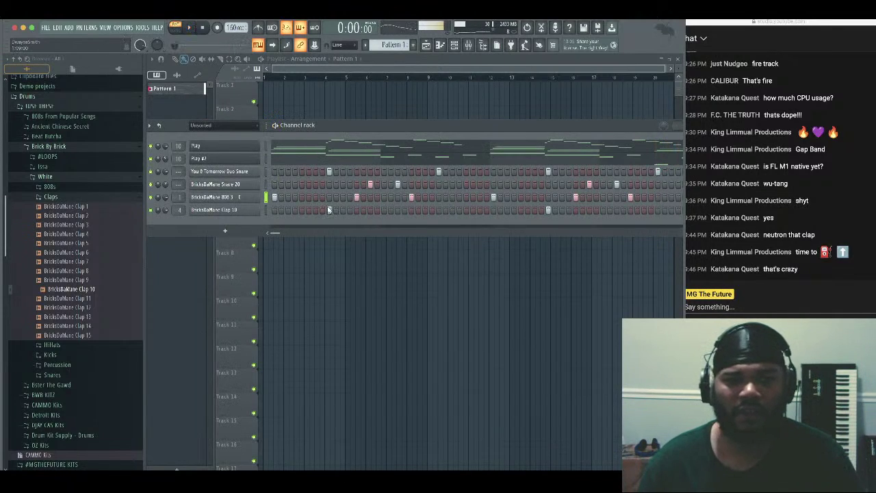
Audition closed hi-hats in the Brick By Brick White kit and add BricksDaMane HiHat 11 as a new channel
click(102, 197)
click(95, 208)
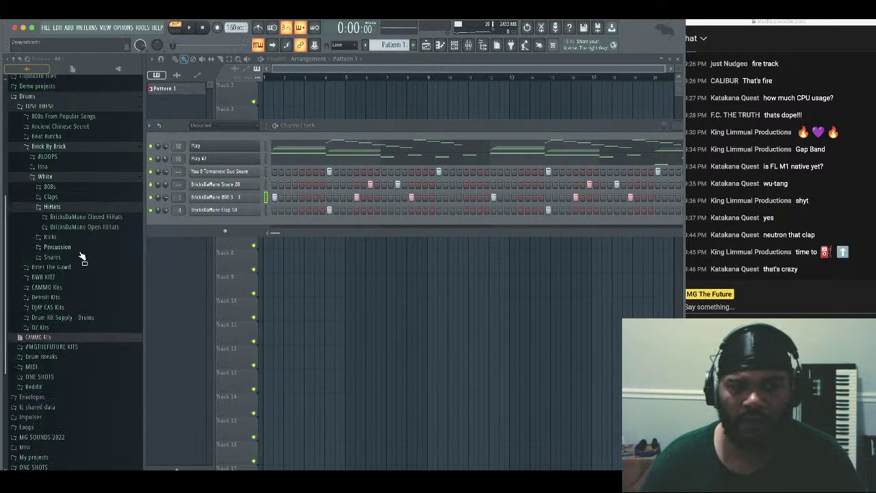
click(111, 216)
click(114, 300)
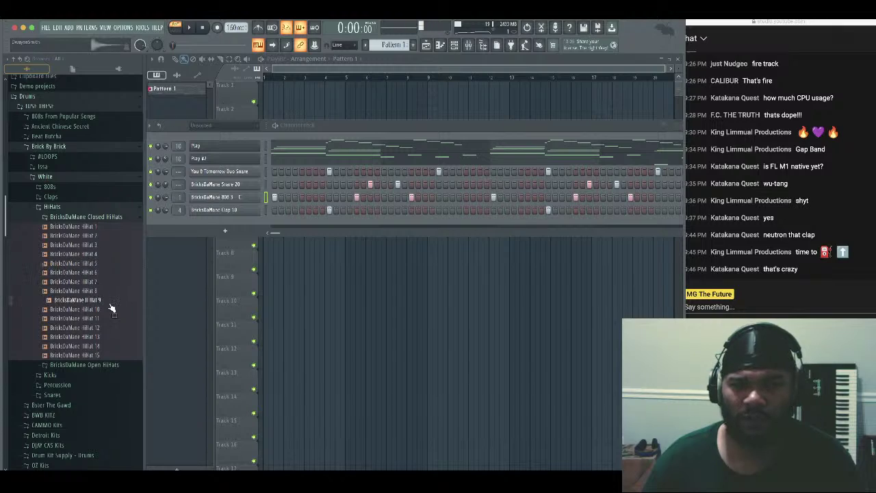
click(109, 310)
click(103, 319)
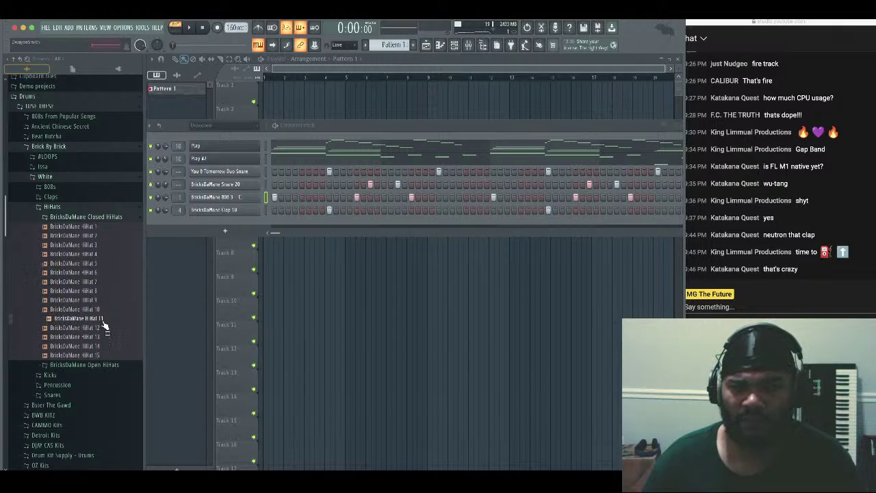
drag(104, 326, 229, 226)
Try filling the BricksDaMane HiHat 11 row with a hit every 4 steps and play the pattern
right_click(233, 222)
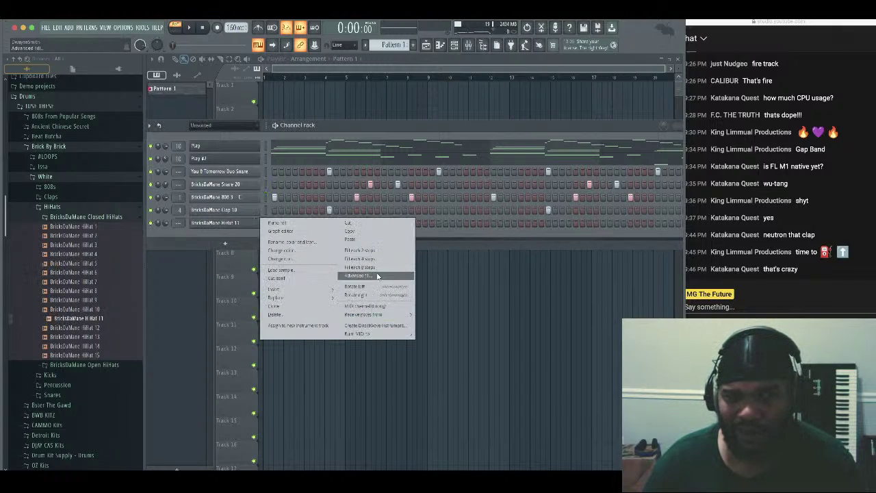
click(379, 258)
key(space)
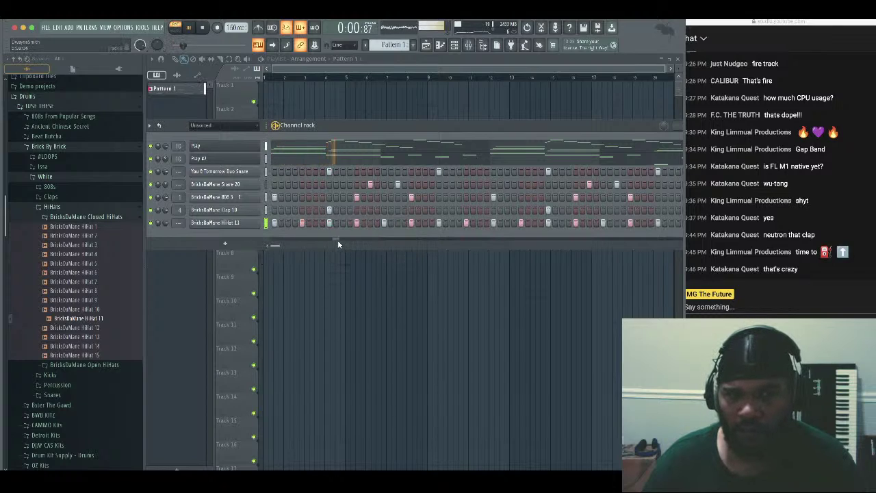
key(space)
Fill the BricksDaMane HiHat 11 row every 2 steps, add a few extra in-between hits, and play it back
right_click(229, 222)
click(377, 251)
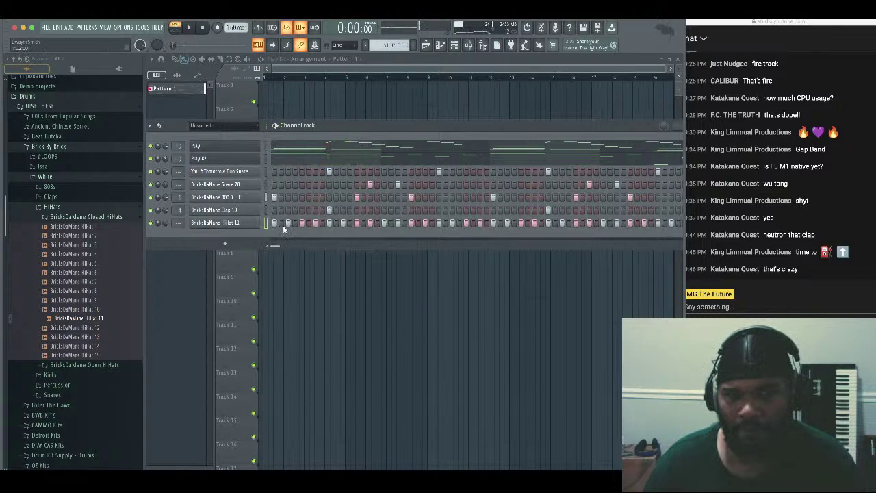
key(space)
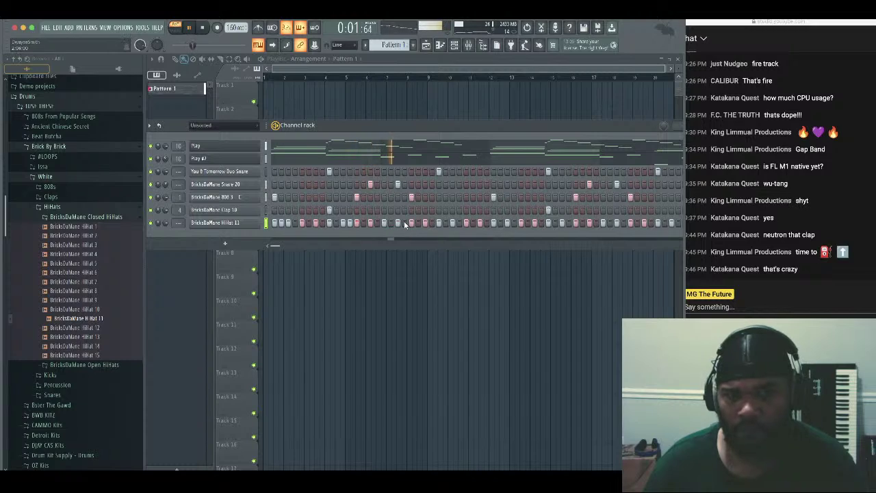
key(space)
Inspect the sampler and miscellaneous settings of the BricksDaMane HiHat 11 channel
click(232, 226)
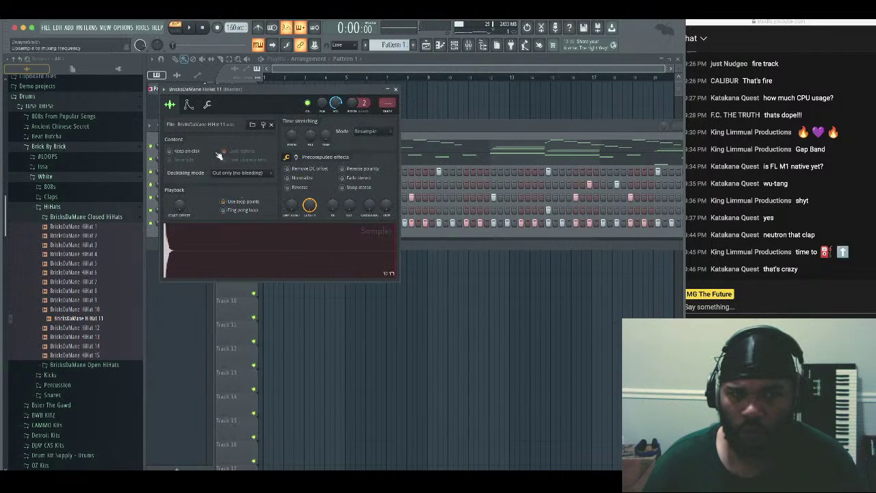
click(207, 104)
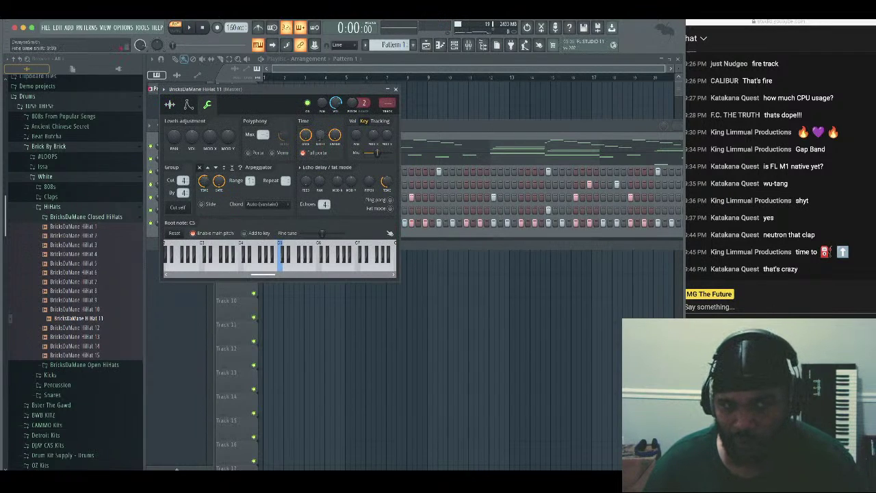
click(396, 89)
key(space)
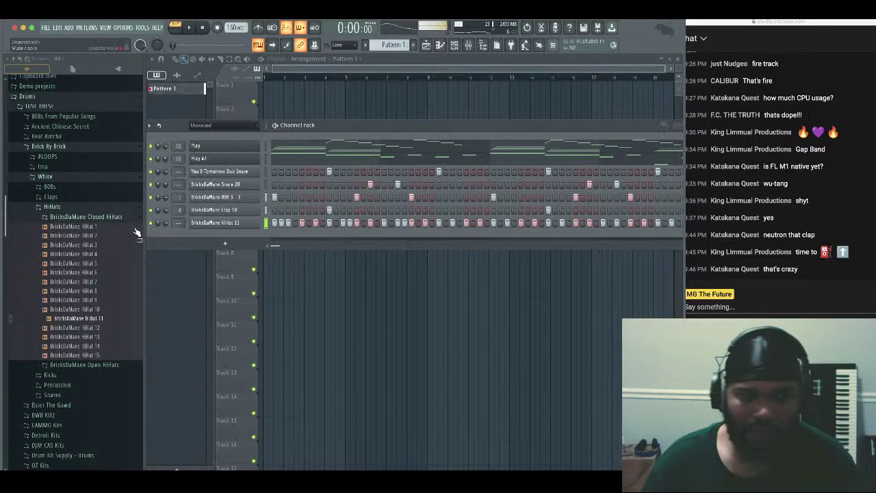
Audition the other White kit closed hi-hats, swap the hi-hat channel's sample for BricksDaMane HiHat 9, and play the pattern
click(97, 237)
click(99, 246)
click(100, 254)
click(101, 273)
click(102, 281)
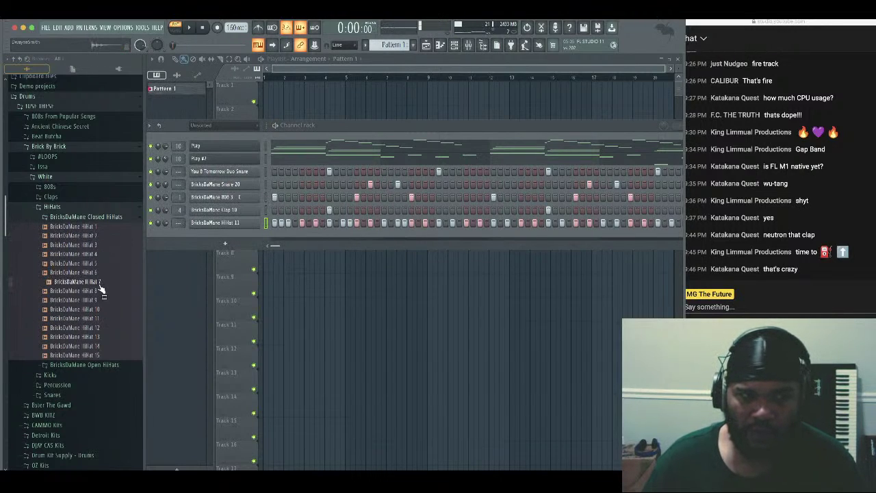
click(101, 291)
click(101, 300)
drag(102, 300, 215, 223)
key(space)
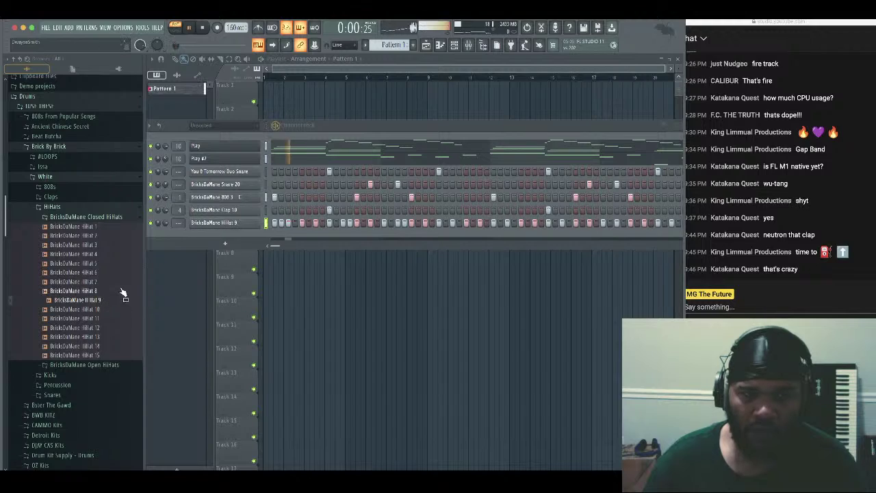
key(space)
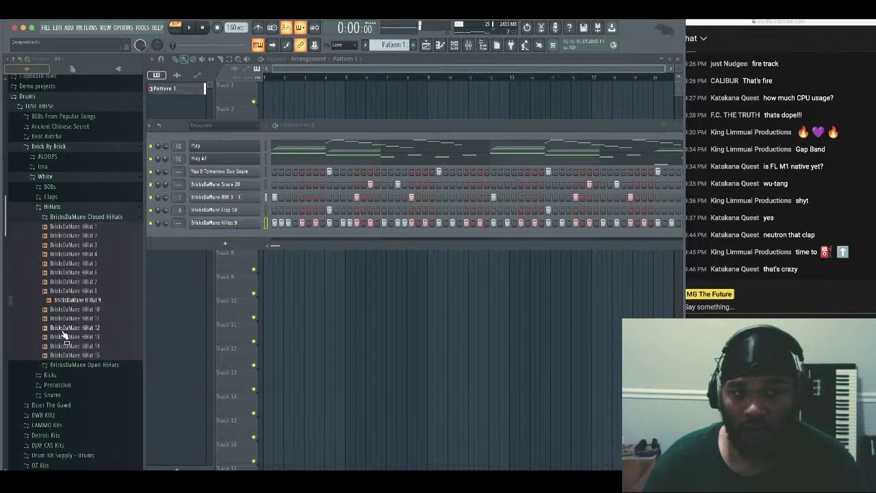
Try further closed hi-hat samples against the playing beat and set the hi-hat channel to BricksDaMane HiHat 15
click(108, 310)
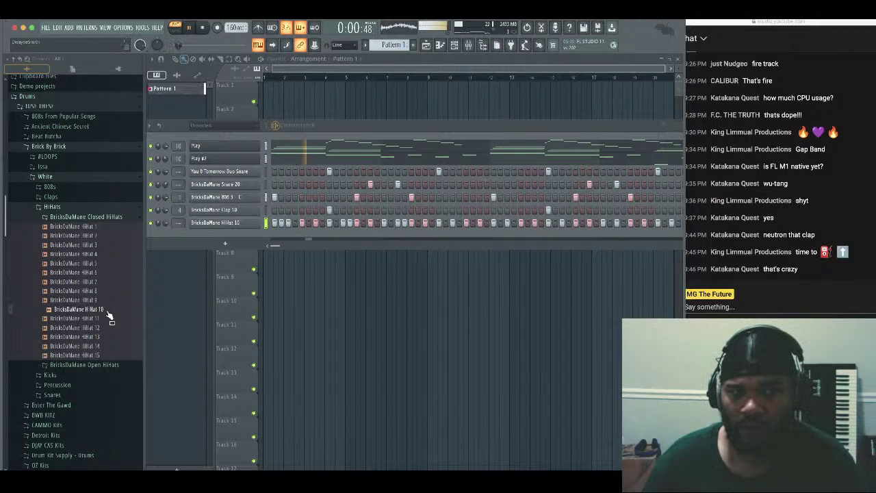
click(106, 319)
key(space)
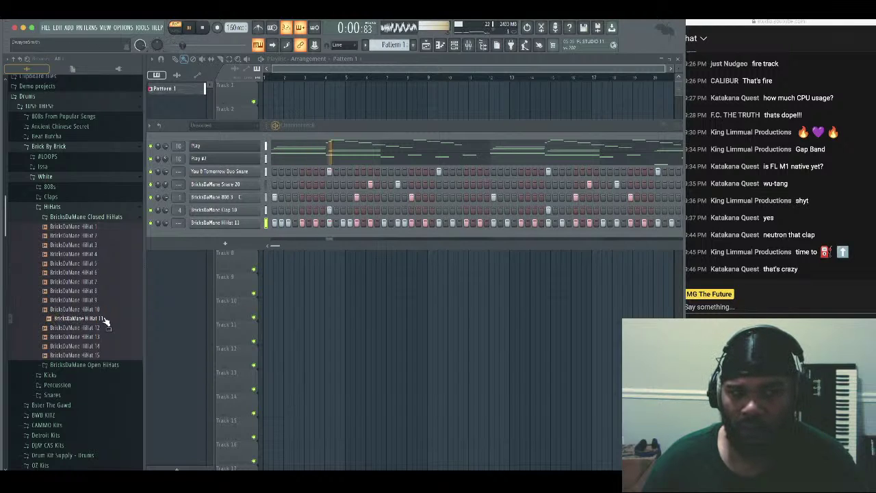
click(107, 336)
click(108, 346)
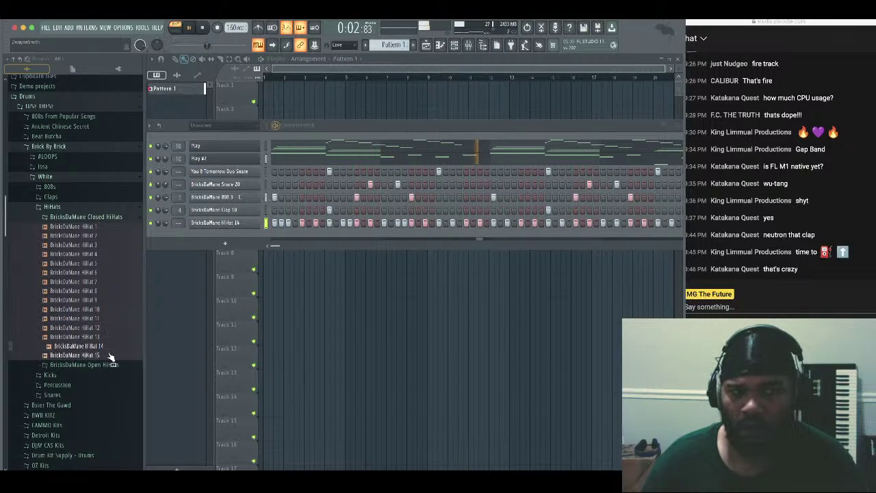
click(109, 355)
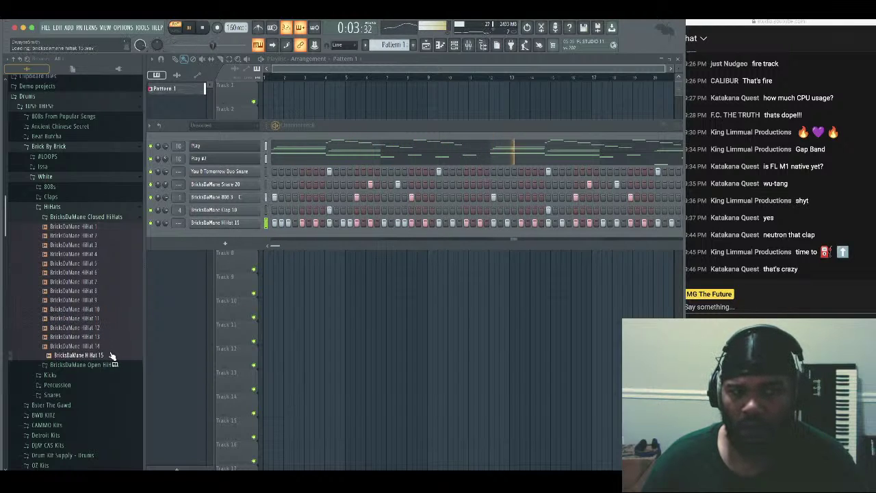
Open the Issa kit folder and add extra in-between hits to the HiHat 15 row in the second half of the pattern
click(54, 207)
click(44, 167)
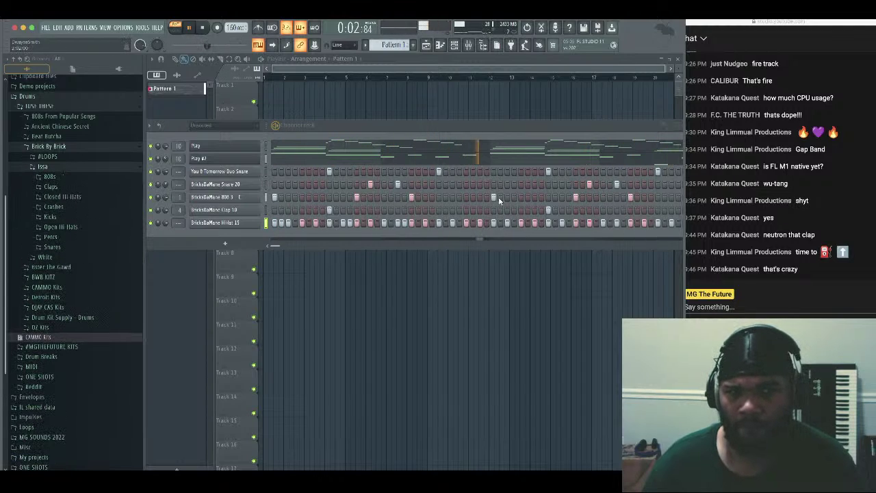
click(502, 223)
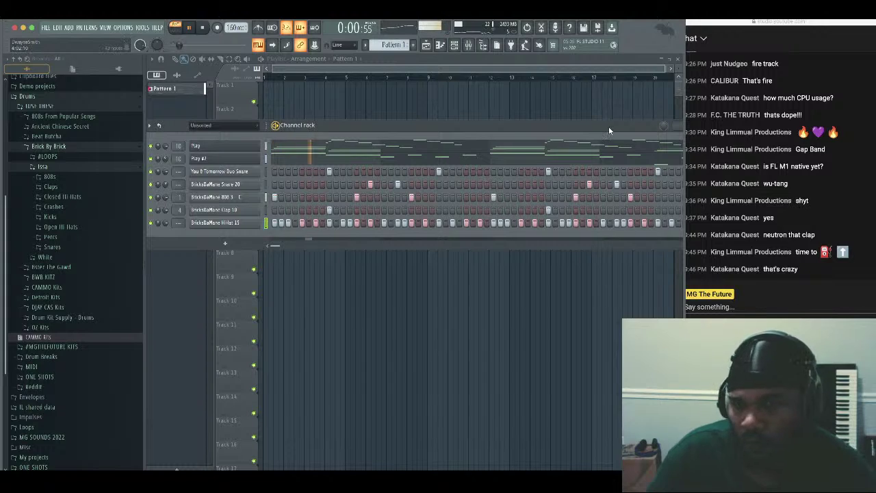
drag(608, 127, 576, 137)
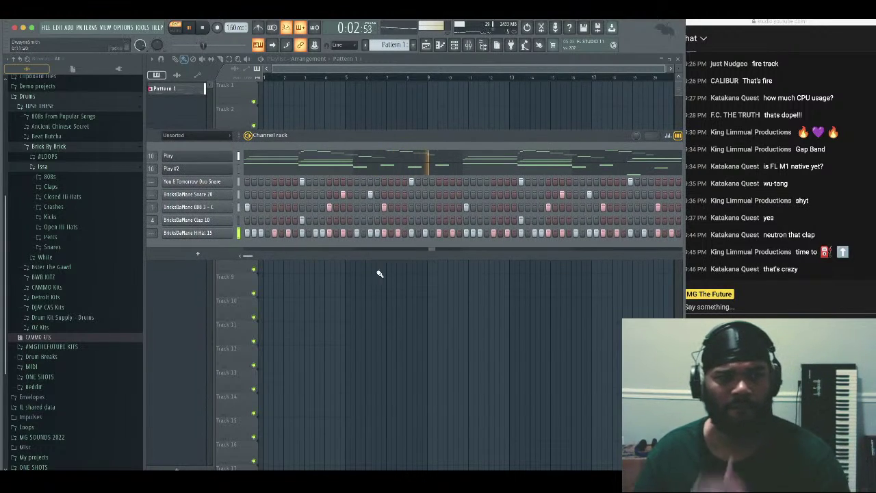
Add Bricks OHH 7 from the Issa kit's open hi-hats as a new channel with a hit on step 29, then stop playback
click(109, 227)
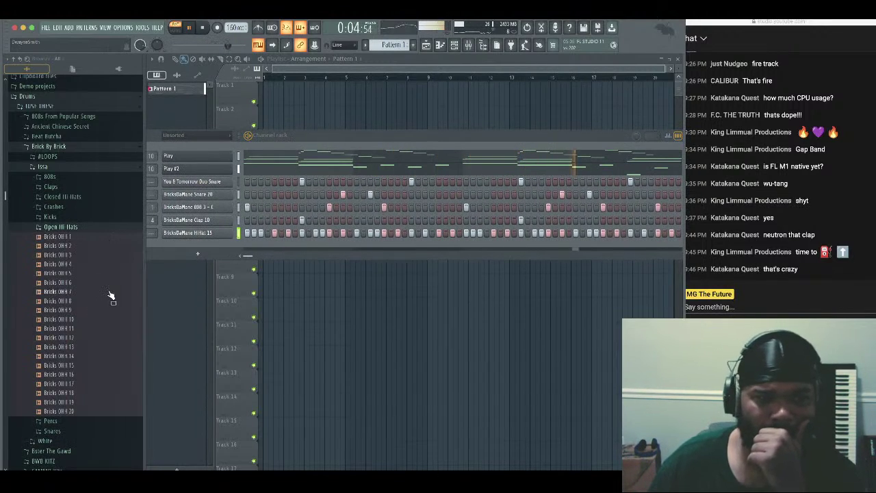
drag(112, 295, 197, 246)
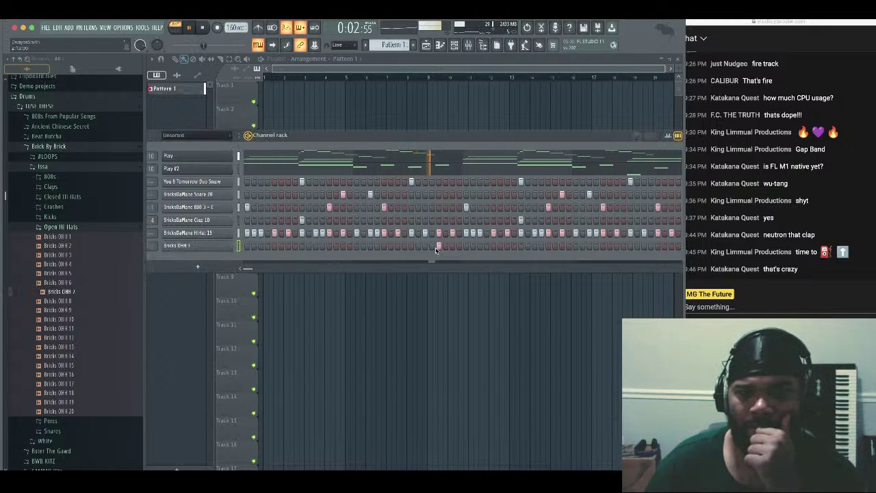
drag(553, 139, 525, 124)
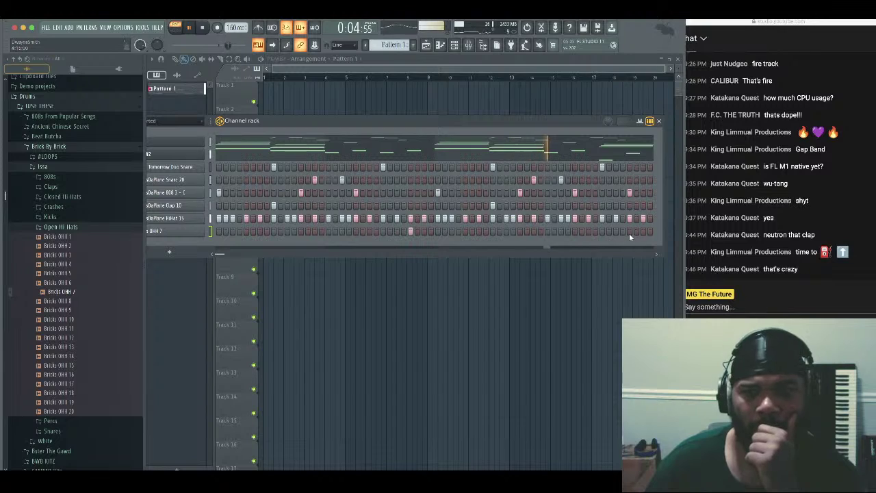
drag(546, 130, 623, 135)
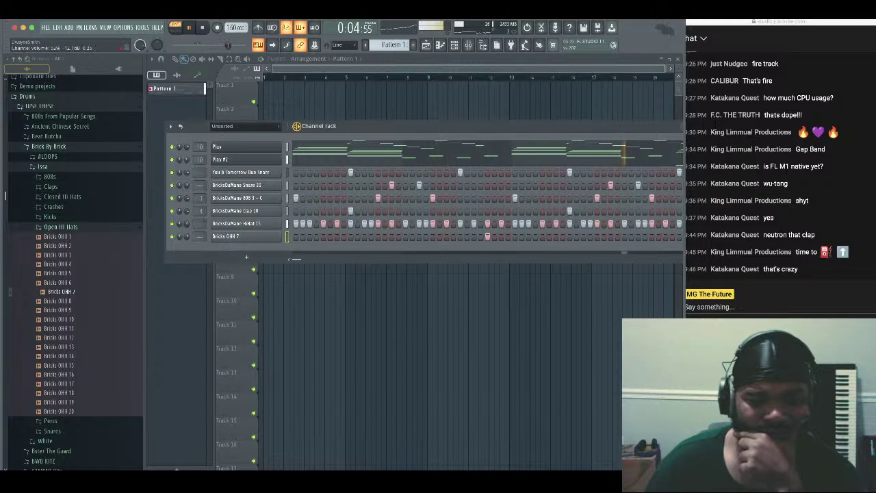
click(202, 29)
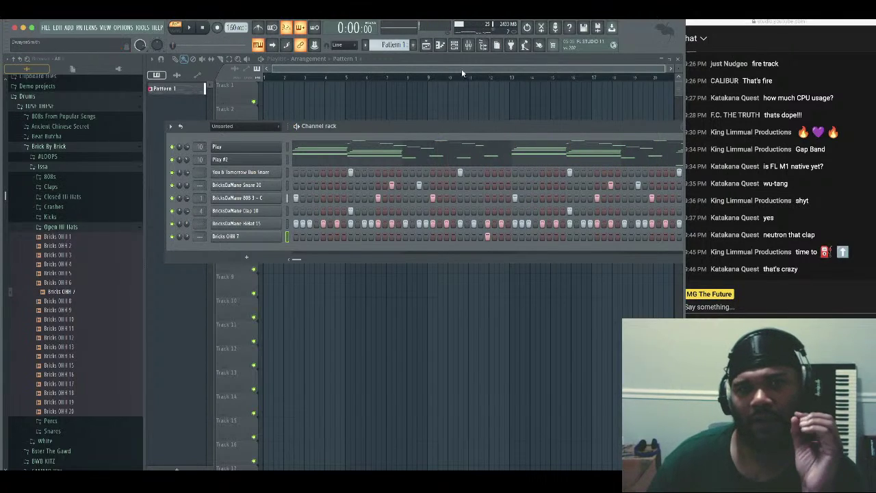
During playback, adjust the Distort amount in the Play track's Neutron 4, shift its character toward Tape, and set its Tone to 34
click(468, 45)
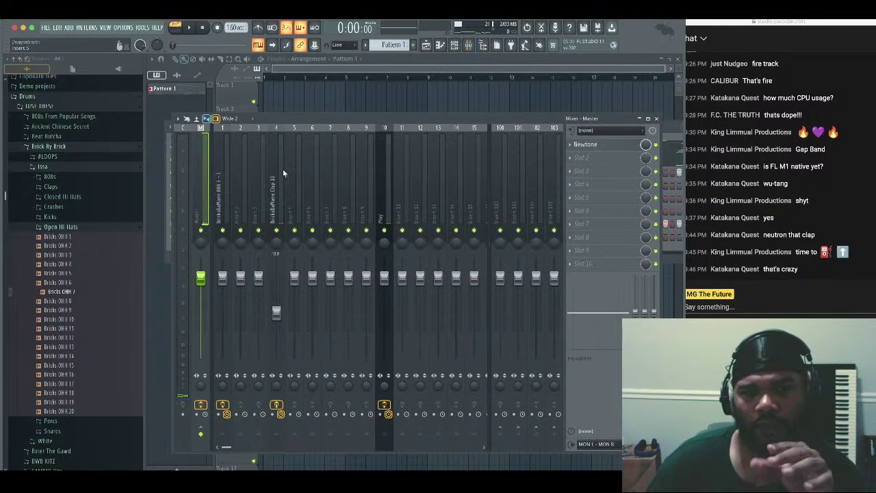
click(189, 29)
click(389, 176)
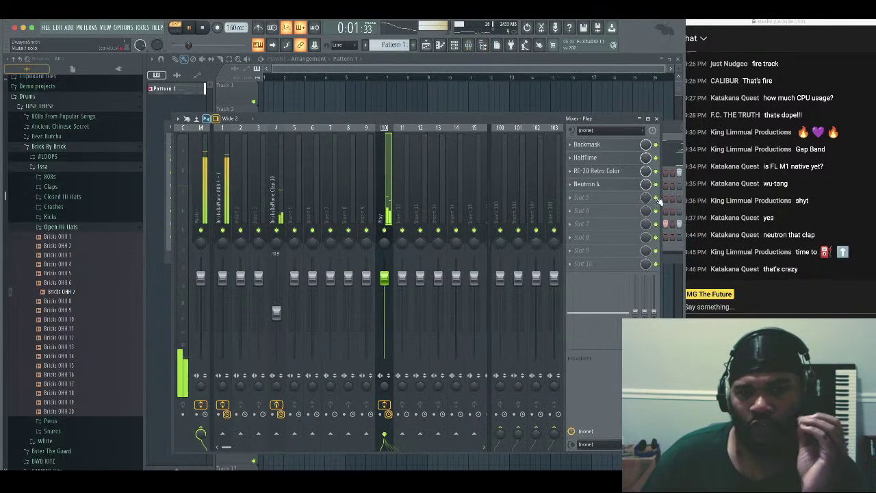
click(587, 184)
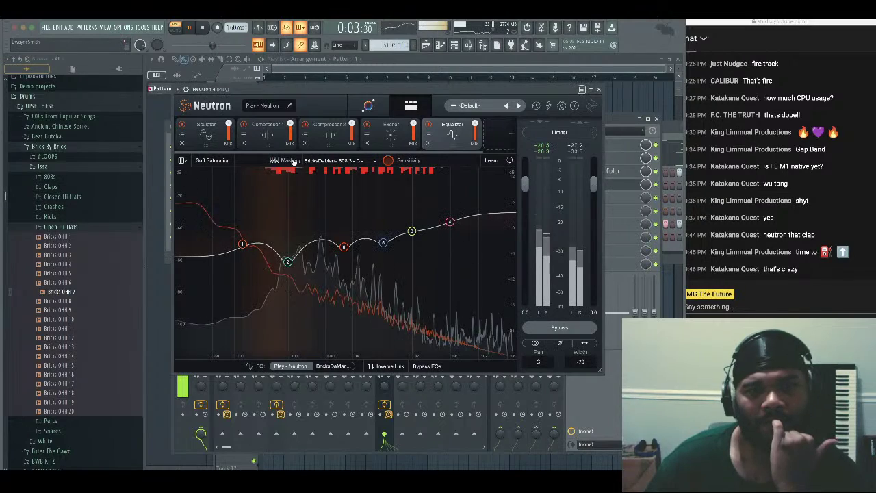
click(368, 105)
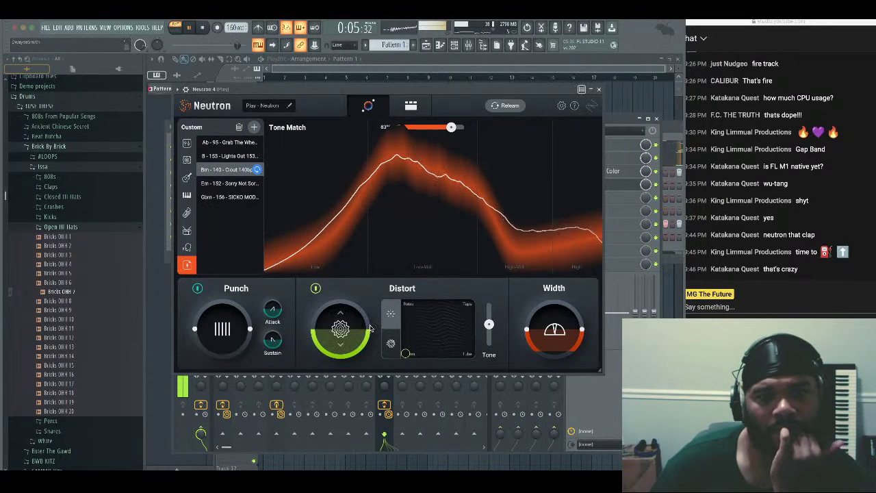
drag(488, 324, 490, 312)
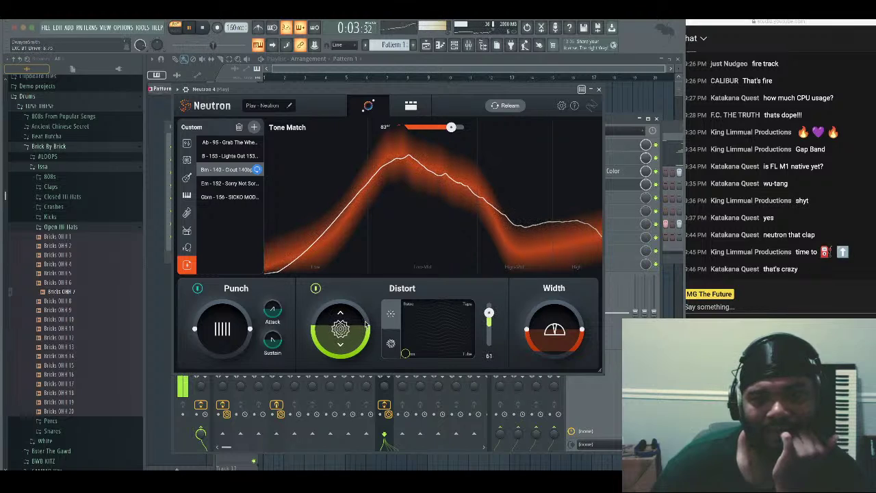
drag(405, 353, 488, 318)
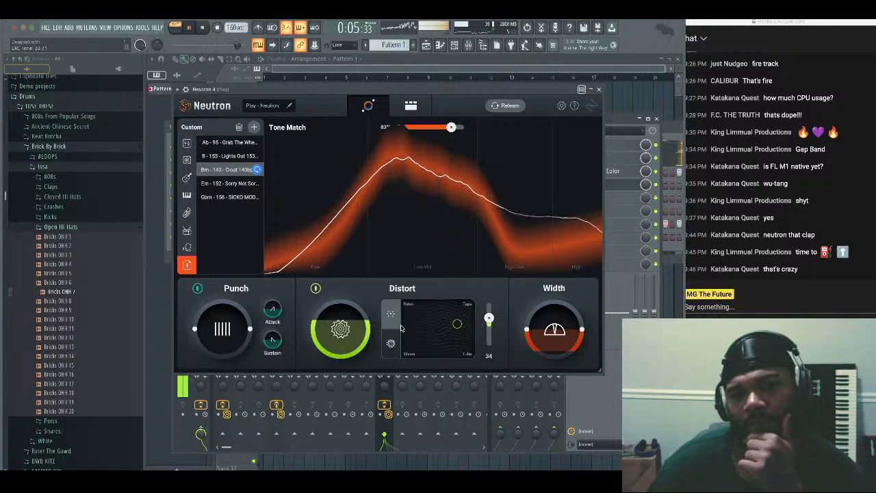
mouse_move(370, 324)
mouse_down()
mouse_move(371, 341)
mouse_move(374, 331)
mouse_up()
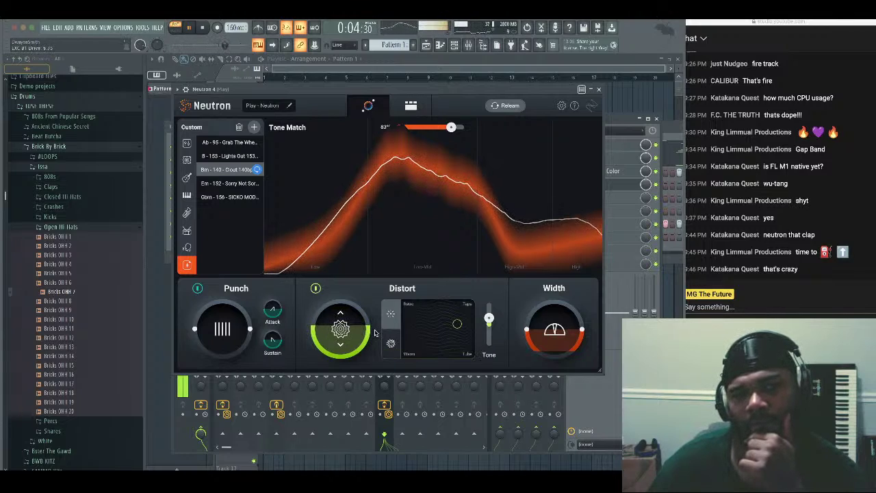
Close Neutron 4, mute the BricksDaMane 808 3 mixer track, and close the mixer
click(598, 89)
click(222, 231)
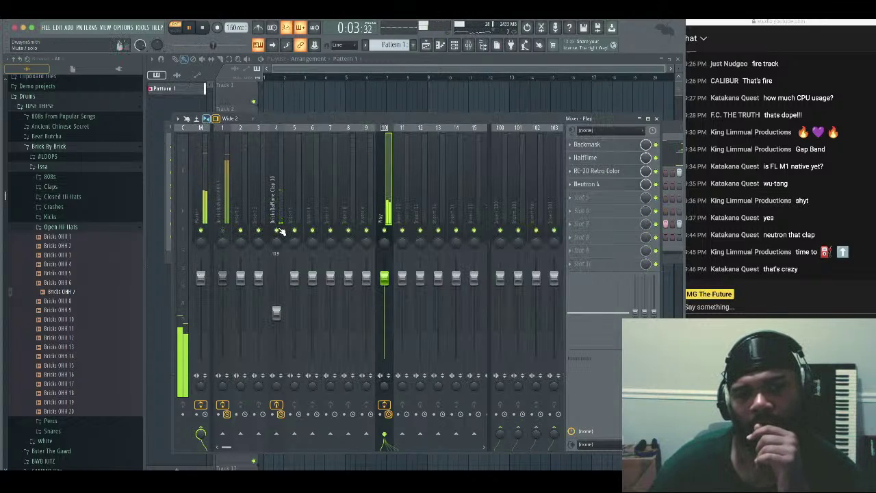
click(656, 119)
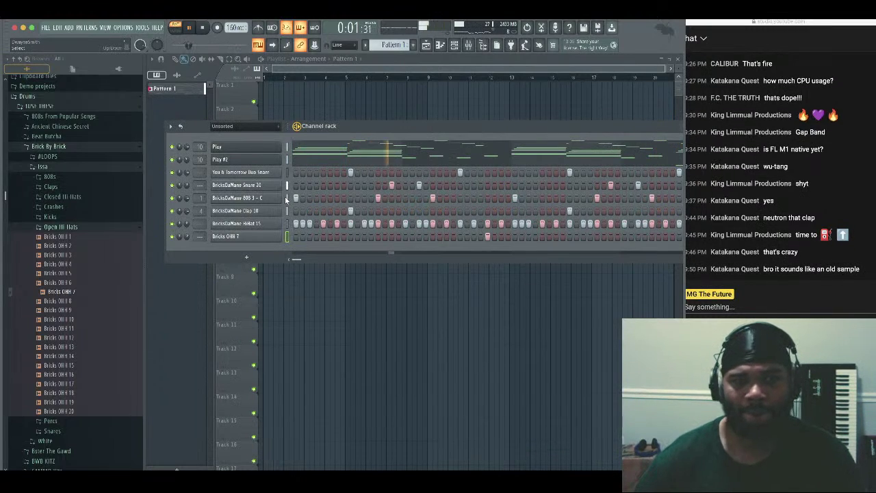
Move the Bricks OHH 7 channel up the channel rack to directly below Play #2
key(alt+Up)
key(alt+Up)
key(alt+Up)
key(alt+Up)
key(alt+Up)
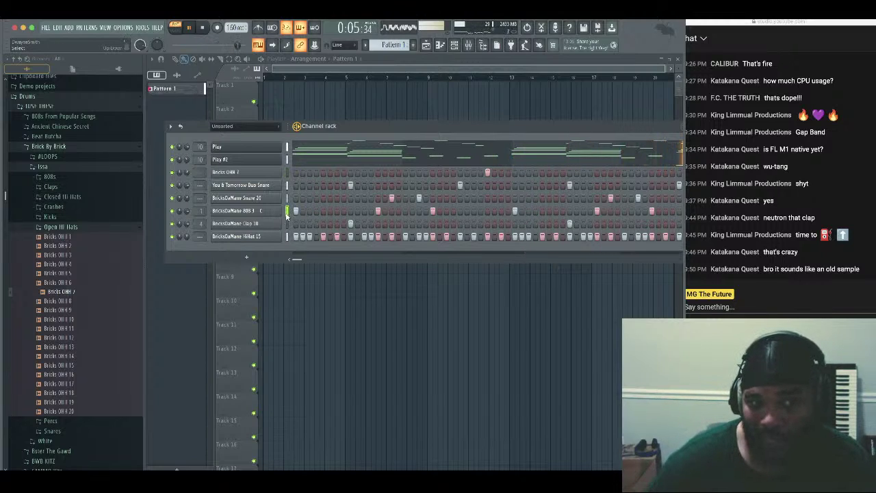
Move the BricksDaMane 808 3 channel directly below Play #2, and the clap channel above BricksDaMane Snare 20
key(alt+Up)
key(alt+Up)
key(alt+Up)
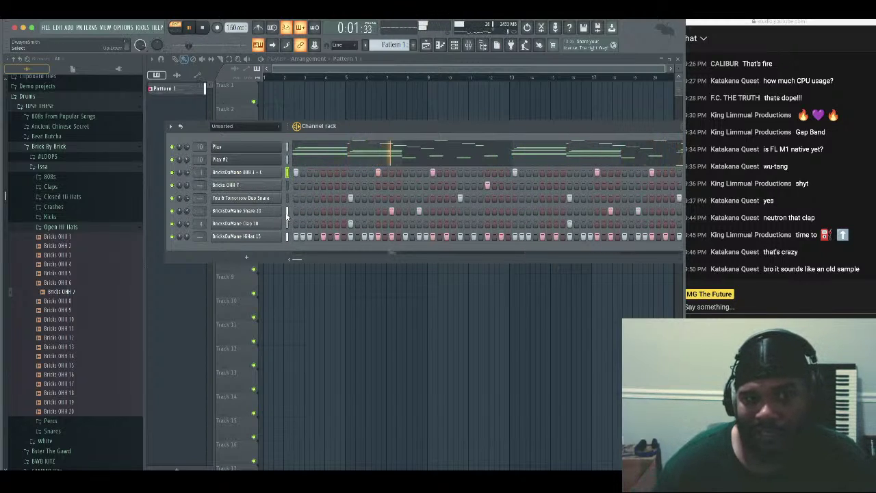
click(286, 223)
key(alt+Up)
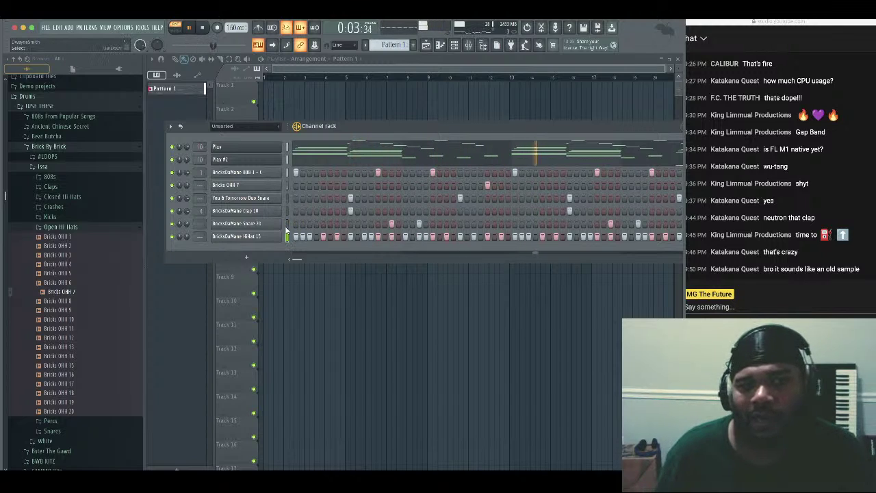
Move the BricksDaMane HiHat 15 channel directly below the 808, with Bricks OHH 7 right beneath it
key(alt+Up)
key(alt+Up)
key(alt+Up)
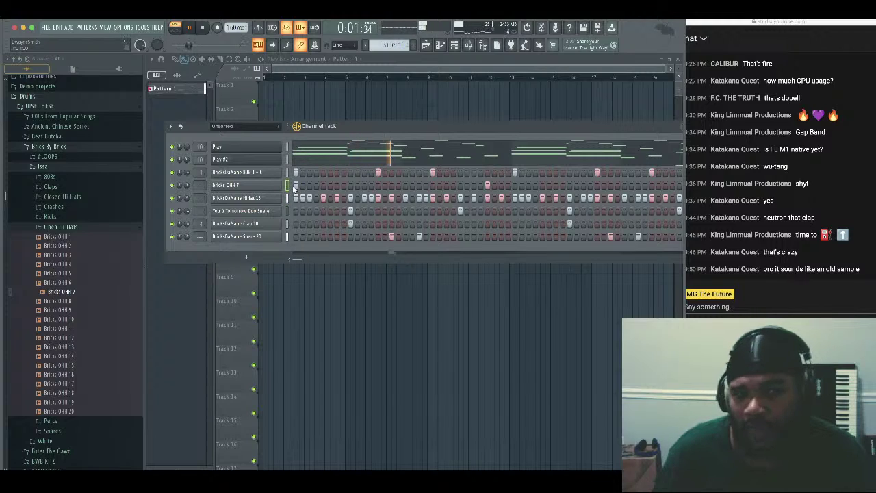
key(alt+Down)
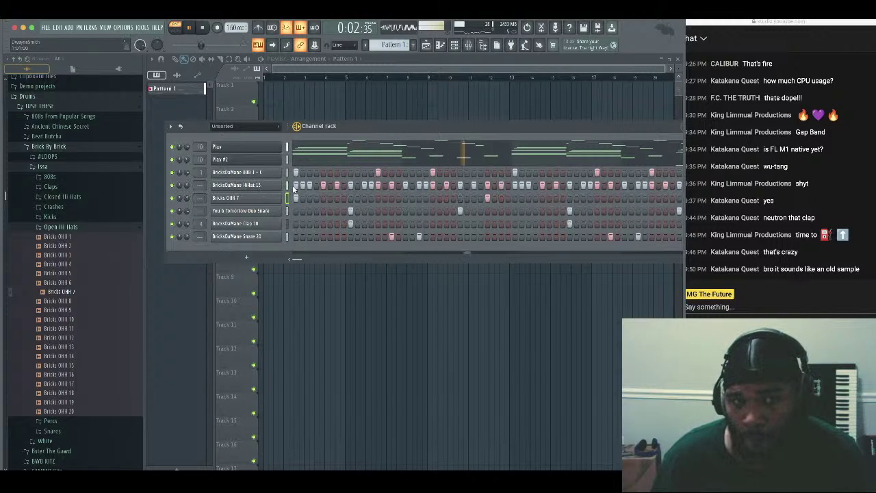
Order the remaining drum channels as You & Tomorrow Duo Snare, clap, BricksDaMane Snare 20 and Bricks OHH 7, and stop playback
click(287, 225)
key(alt+Up)
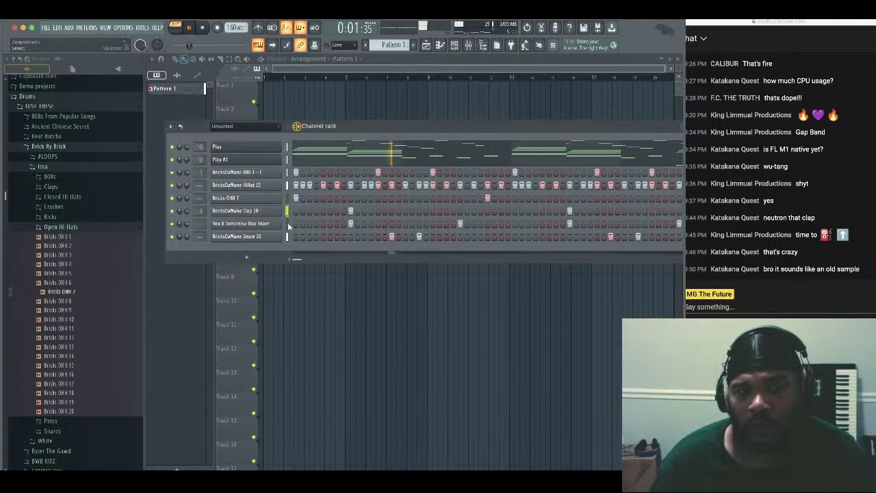
key(alt+Up)
key(alt+Up)
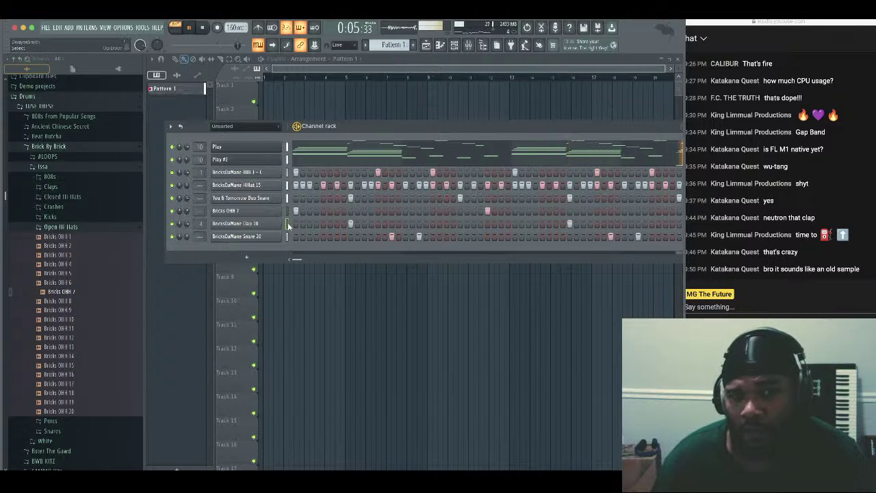
key(alt+Up)
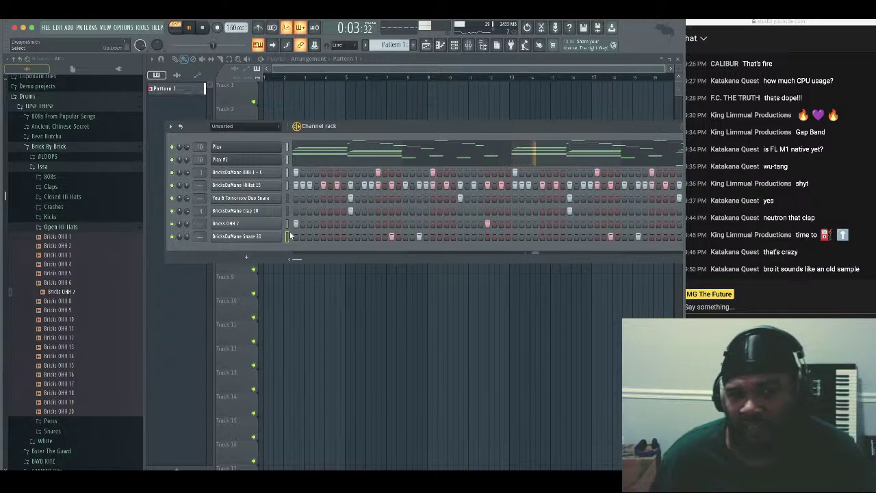
key(alt+Up)
key(space)
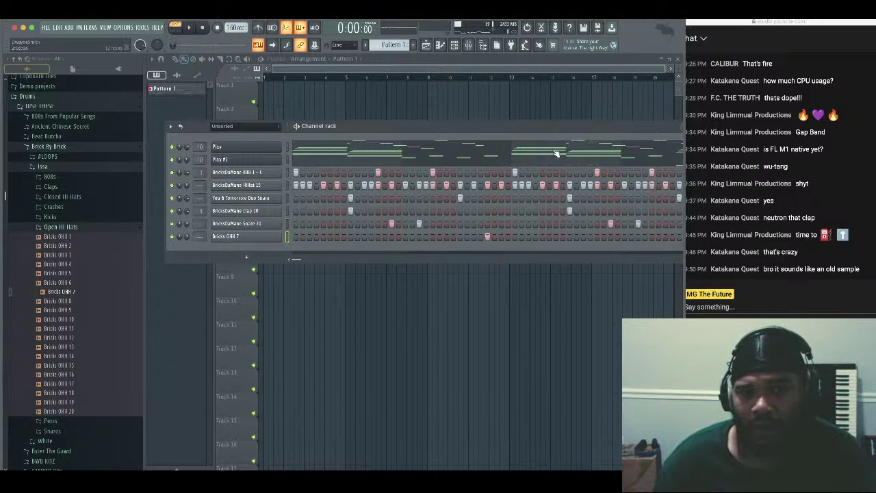
Open the mixer and colour the six selected drum channels with a gradient from red to orchid purple
mouse_move(504, 128)
mouse_down()
mouse_move(465, 123)
mouse_move(467, 132)
mouse_move(488, 127)
mouse_up()
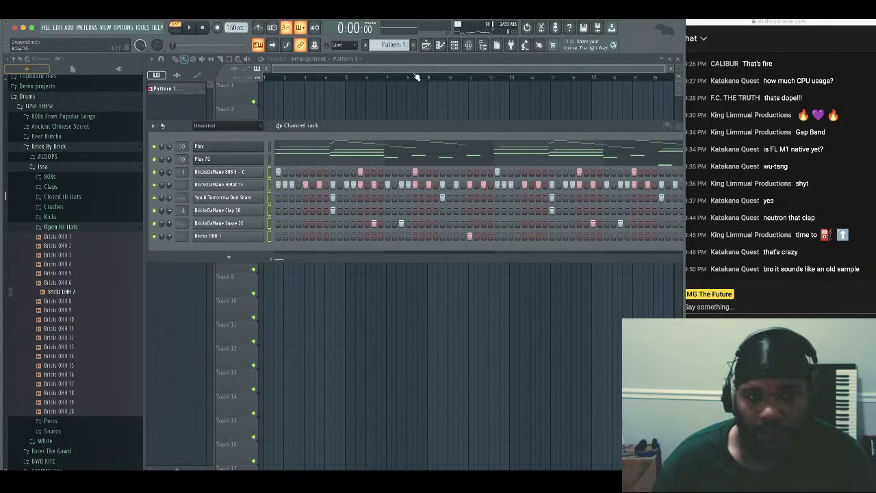
click(468, 44)
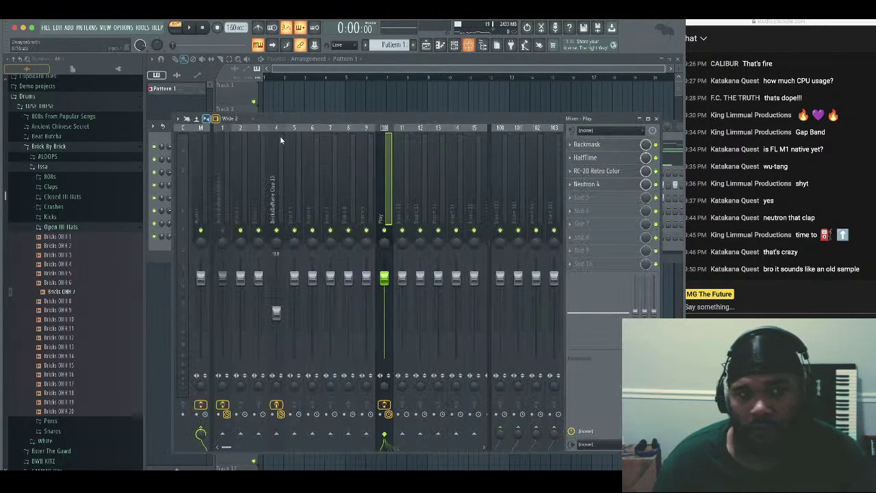
click(158, 245)
click(153, 126)
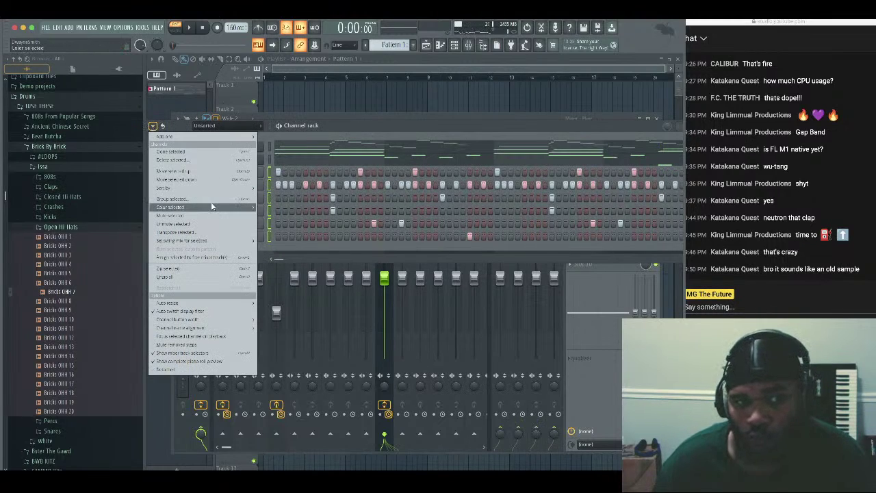
mouse_move(212, 207)
click(281, 207)
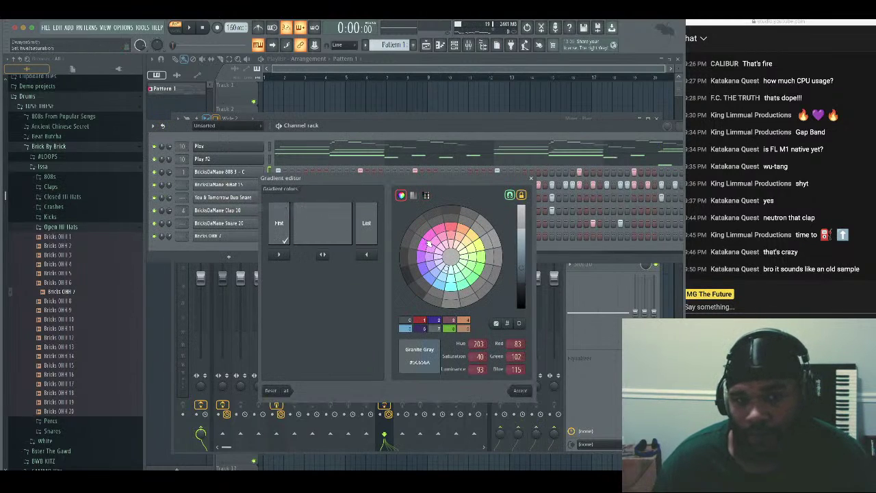
click(456, 229)
click(373, 230)
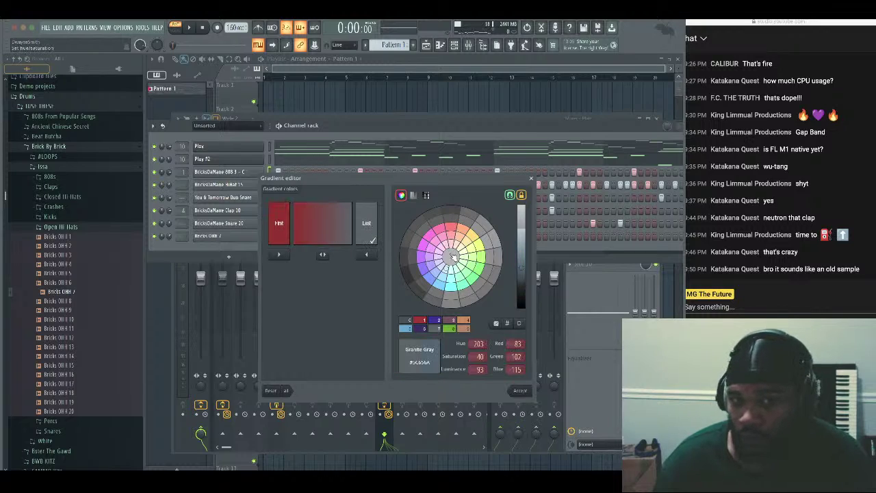
click(442, 252)
click(524, 255)
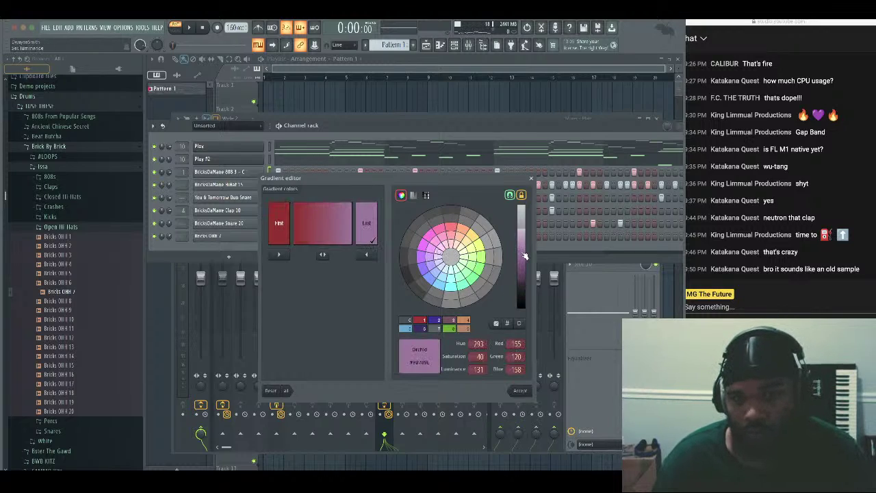
click(520, 390)
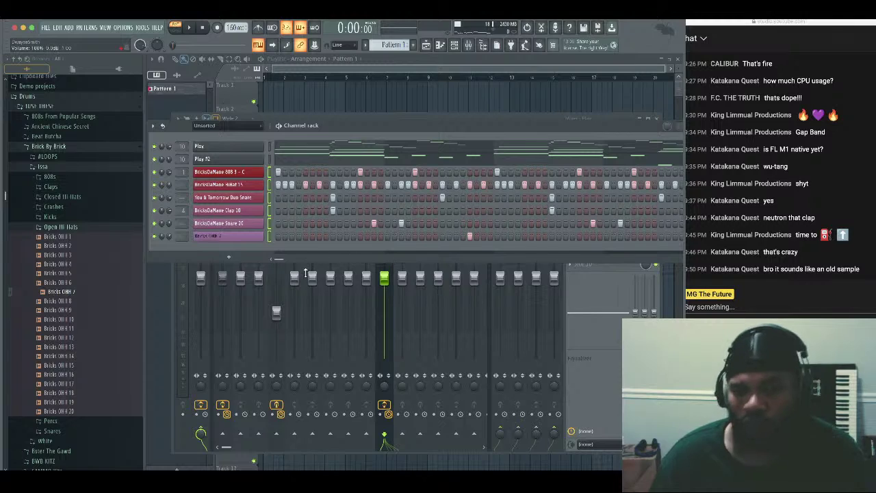
Move the channel rack clear of the mixer and route the selected drum channels to consecutive mixer tracks starting from track 1
drag(380, 121, 488, 66)
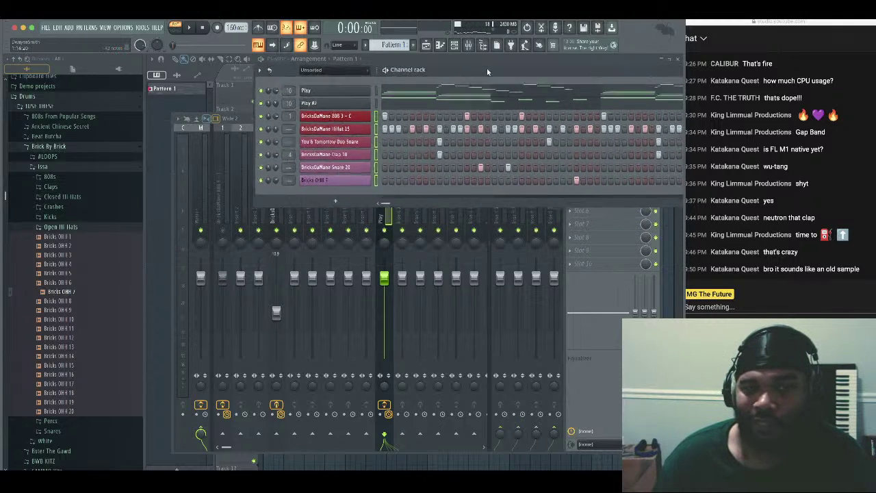
right_click(224, 215)
mouse_move(293, 224)
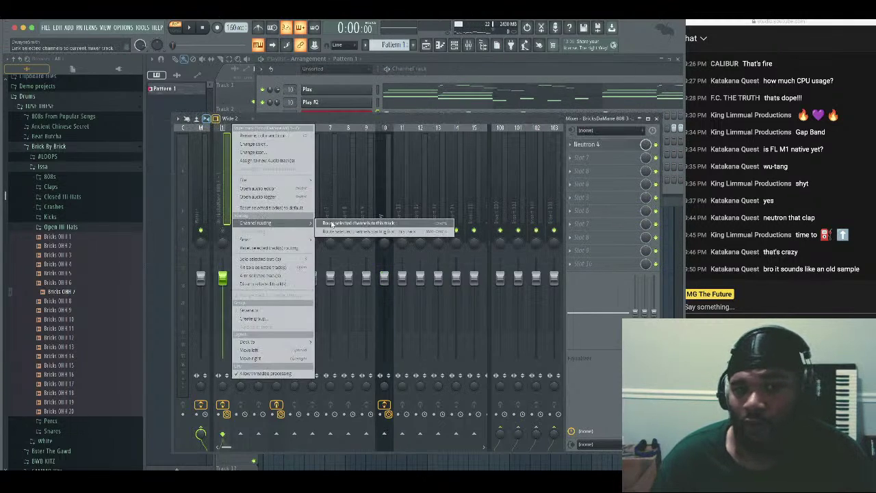
click(342, 226)
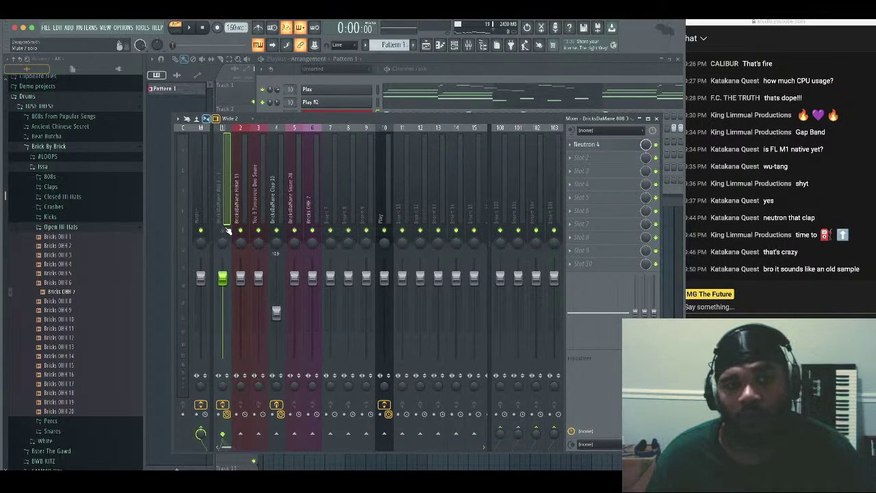
Mute drum mixer tracks 2 to 6 during playback, and lower the BricksDaMane 808 3 track's fader far down
key(space)
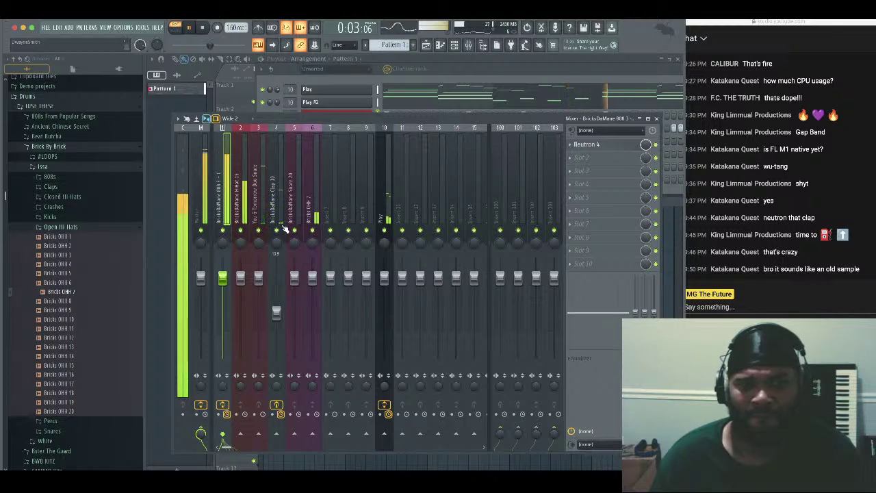
click(242, 230)
click(259, 231)
click(277, 231)
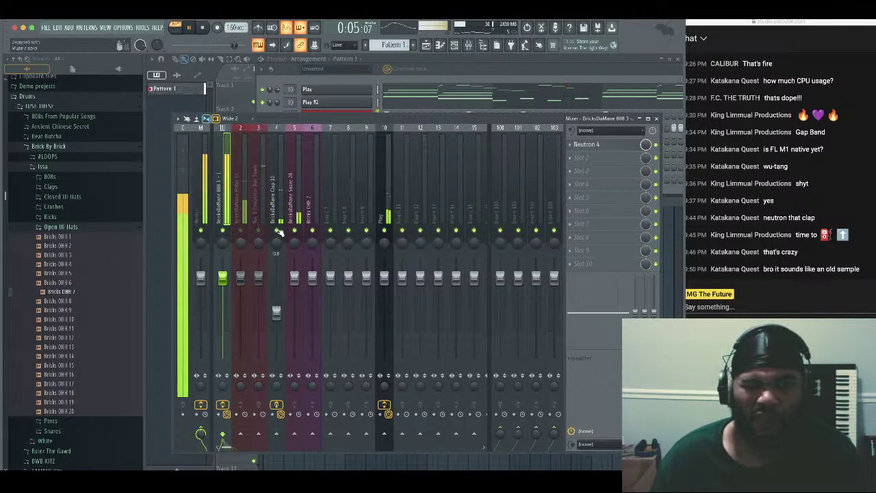
click(294, 231)
click(312, 231)
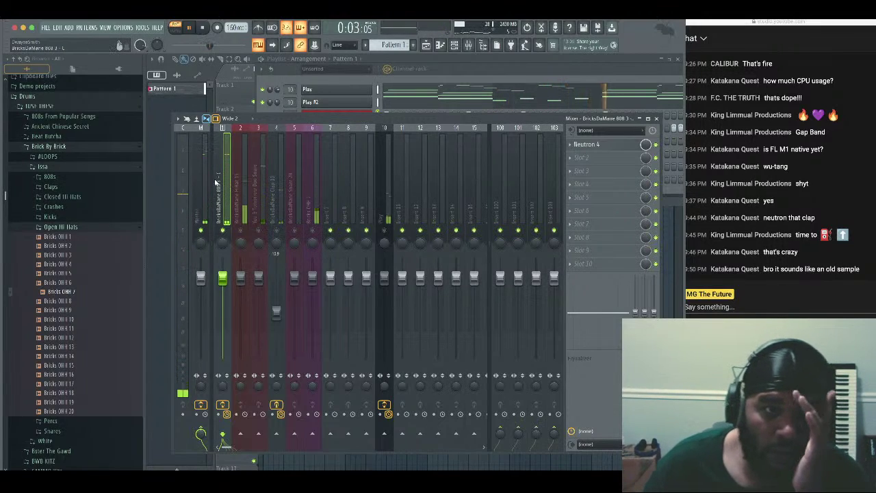
key(space)
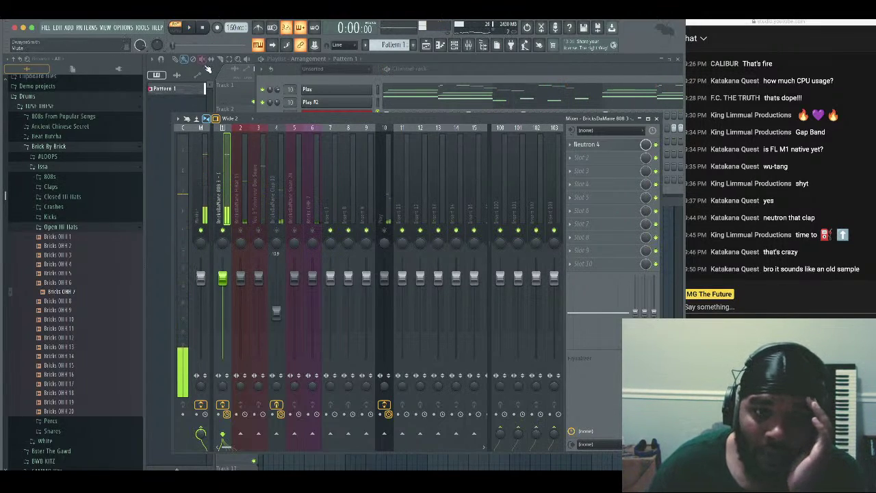
drag(222, 277, 223, 357)
key(space)
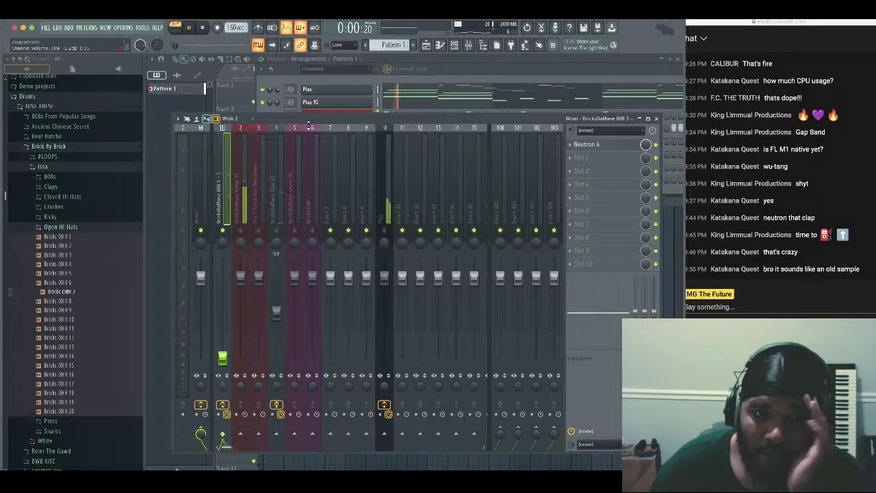
Enable the Limiter in the Play track's Neutron 4, raise the input gain to 5.5, and close the plug-in
click(384, 216)
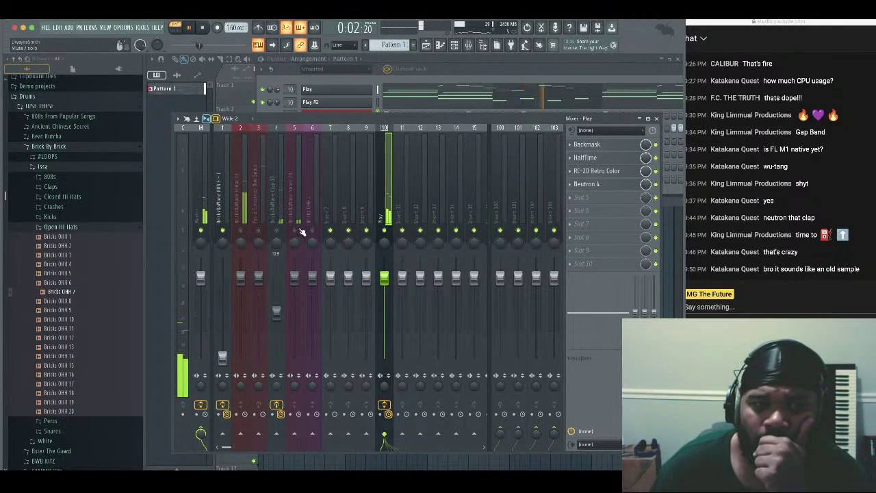
click(599, 183)
click(411, 106)
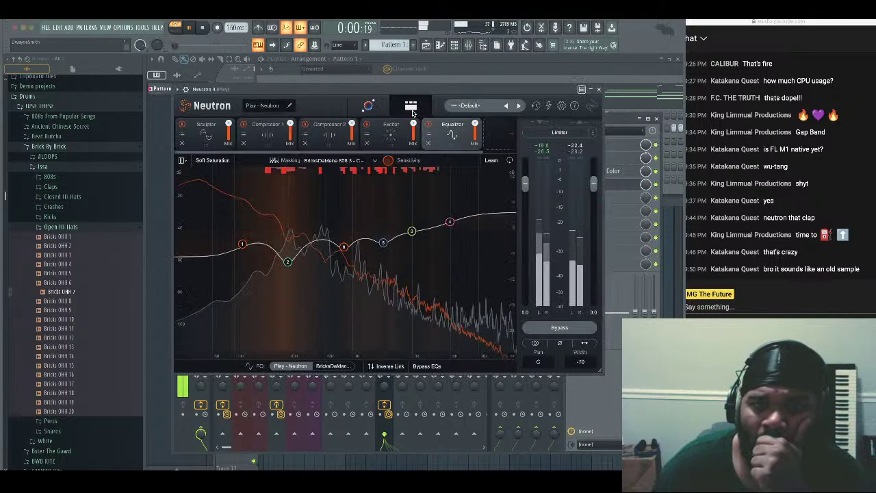
click(559, 133)
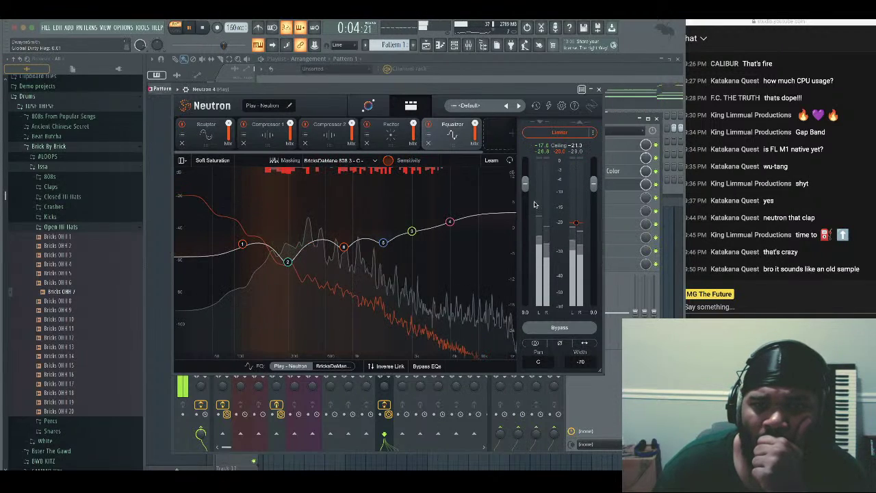
drag(527, 189, 529, 180)
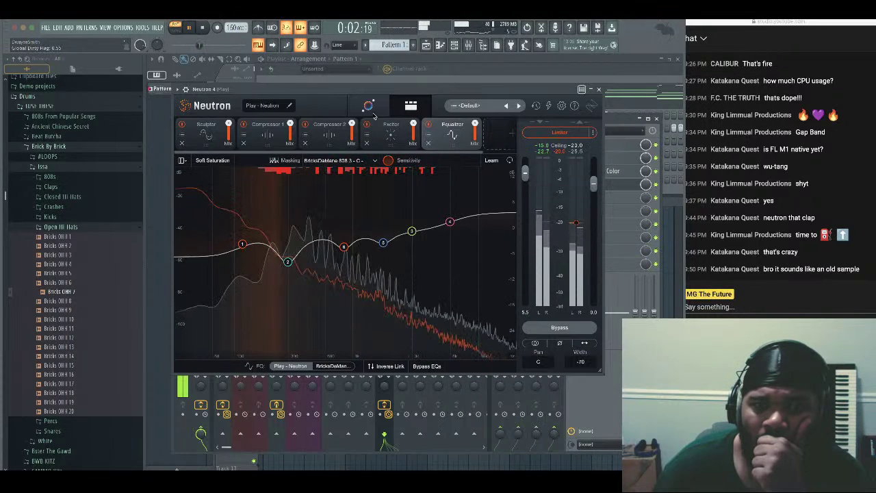
click(368, 105)
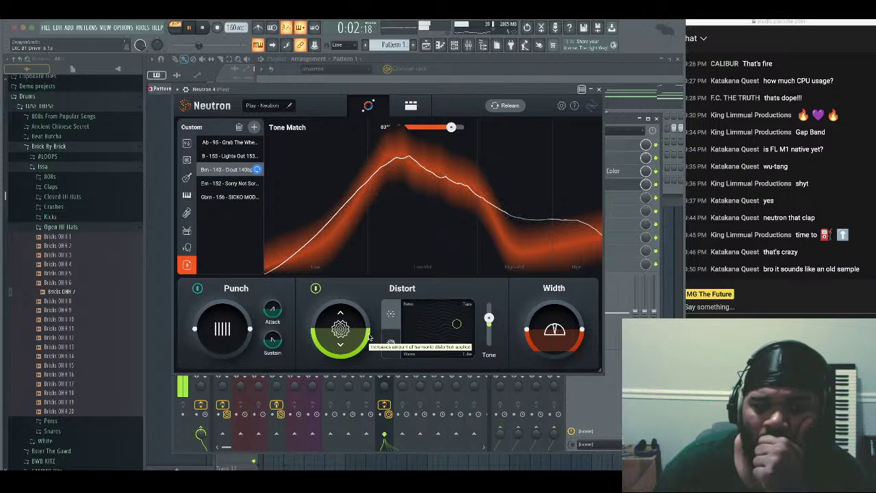
click(599, 90)
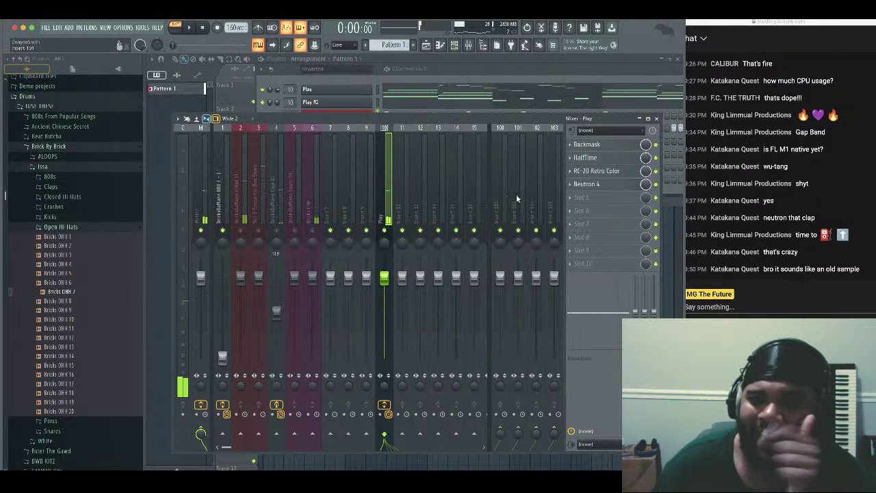
Load ToVinyl4 into slot 5 of the Play track, start playback, and place the plug-in window over the lower mixer
click(580, 197)
mouse_move(580, 208)
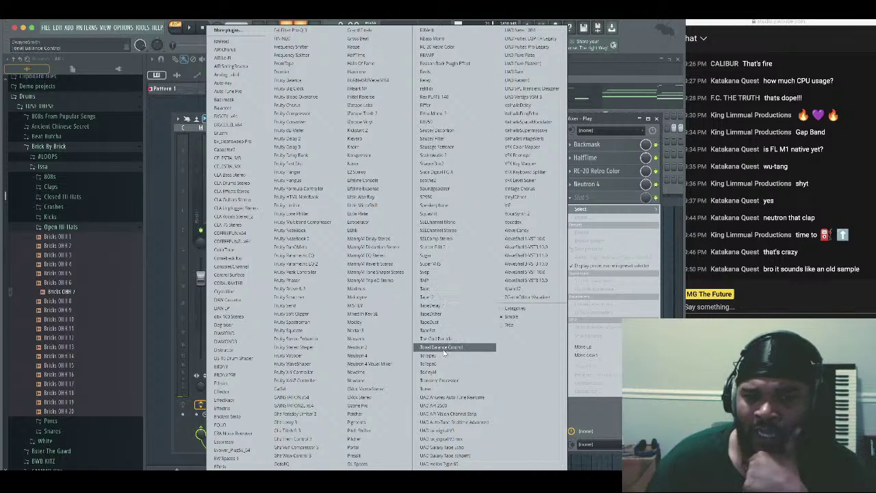
click(443, 371)
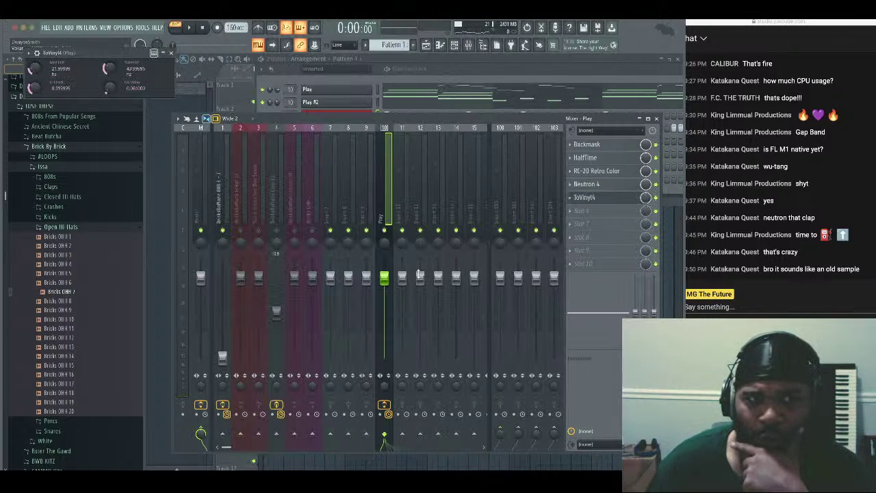
click(188, 29)
drag(106, 53, 456, 304)
Set ToVinyl4's HF Limit to about 0.038, its groove wear to about 0.83 and Mid HiP to about 40.7 Hz
drag(388, 347, 387, 295)
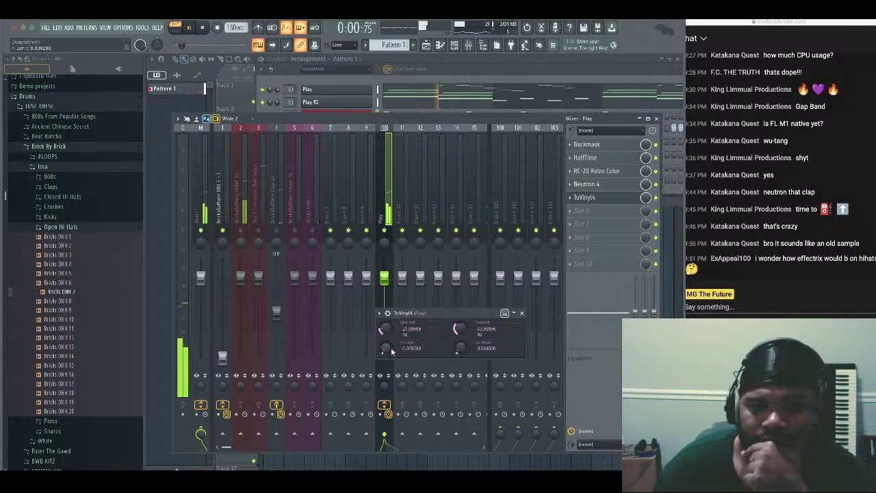
drag(461, 349, 461, 293)
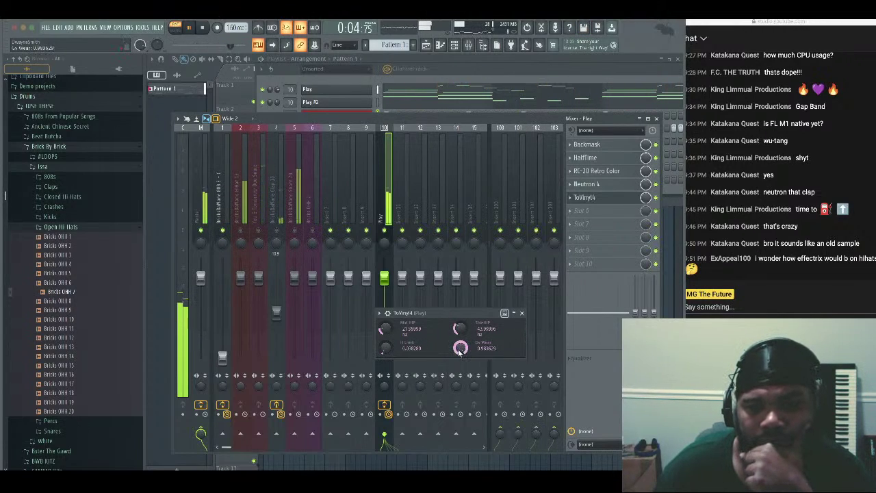
drag(459, 354, 460, 361)
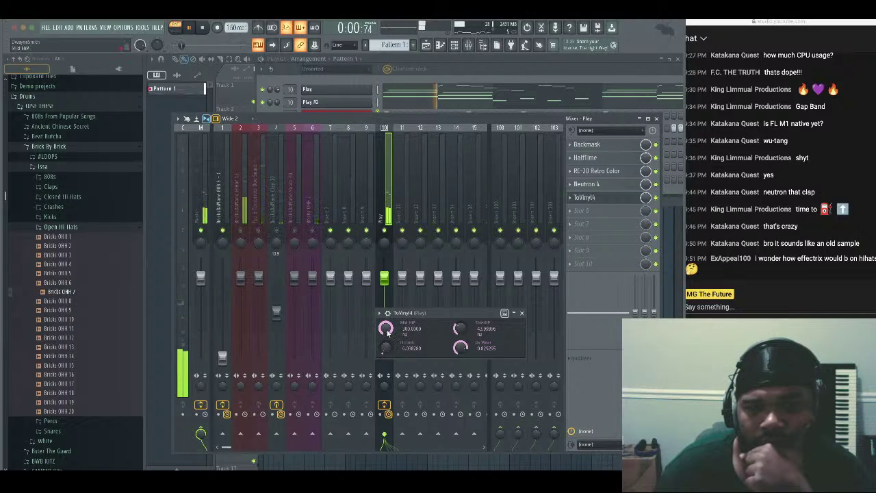
drag(388, 332, 388, 401)
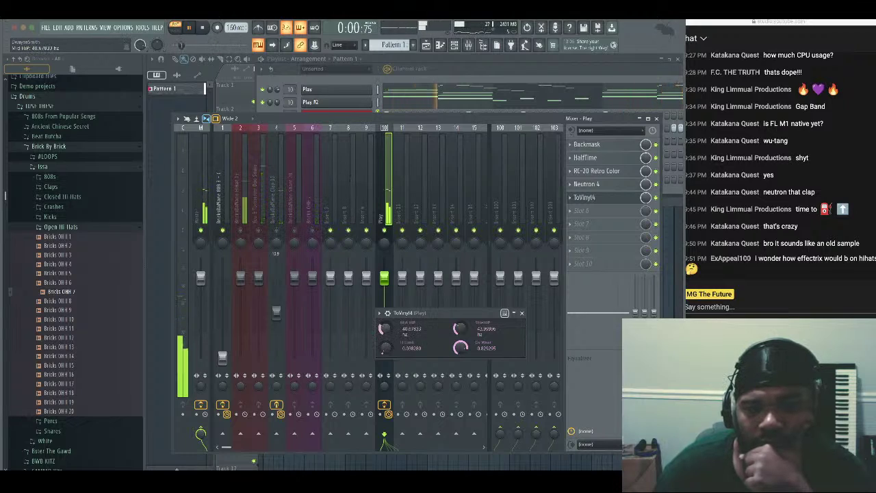
Set ToVinyl4's Side HiP to about 199.6 Hz and its HF Limit to about 0.50, and close the plug-in
drag(466, 330, 466, 272)
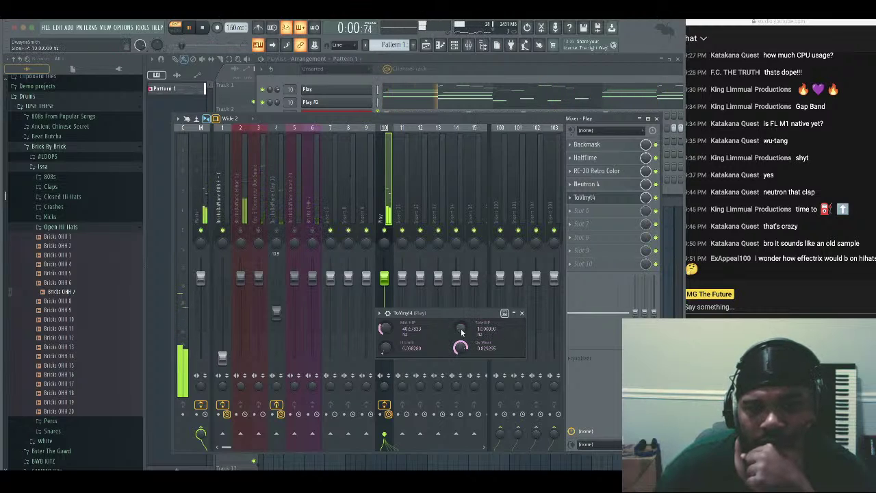
drag(462, 332, 462, 304)
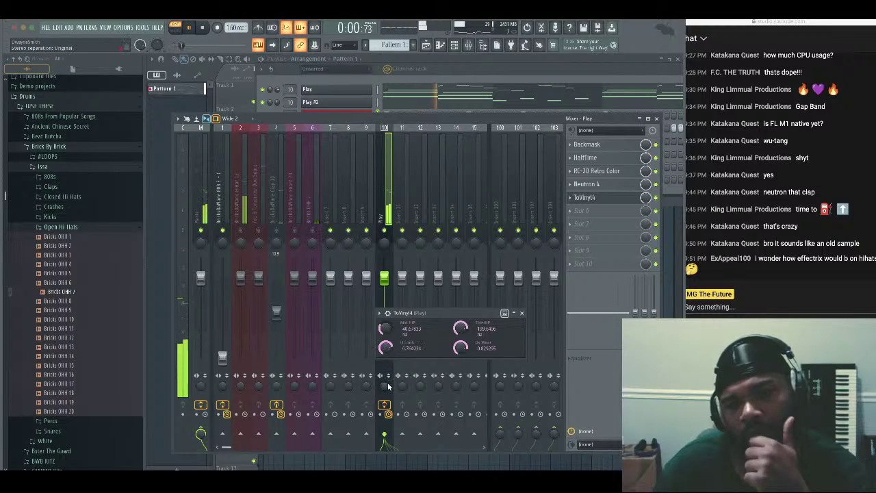
drag(386, 348, 386, 351)
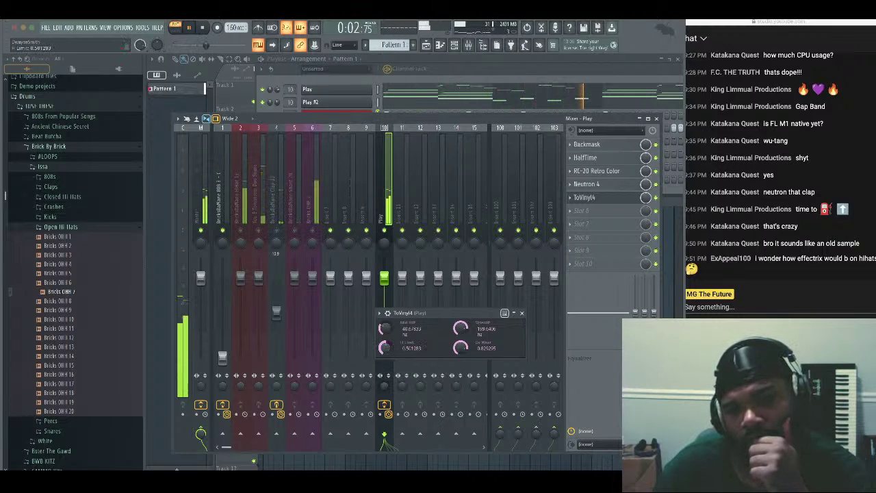
click(522, 313)
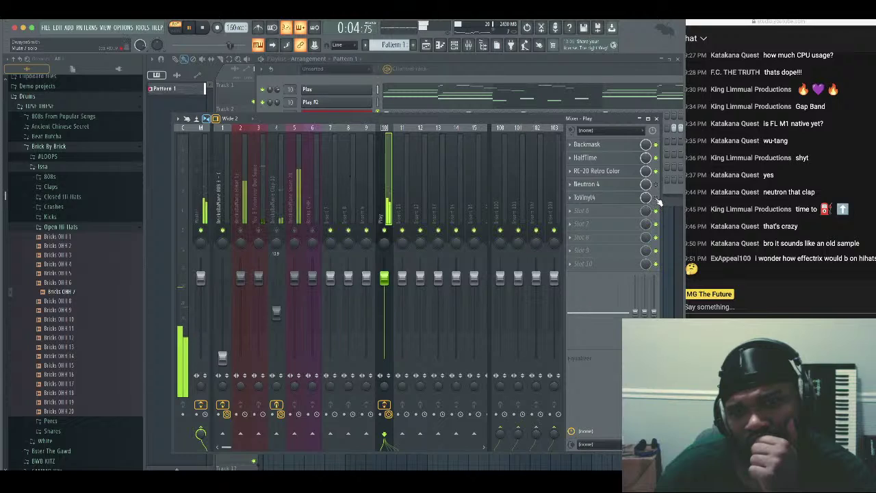
Reduce the Tone Match amount in the Play track's Neutron 4 to about 67%, and close the plug-in
click(571, 197)
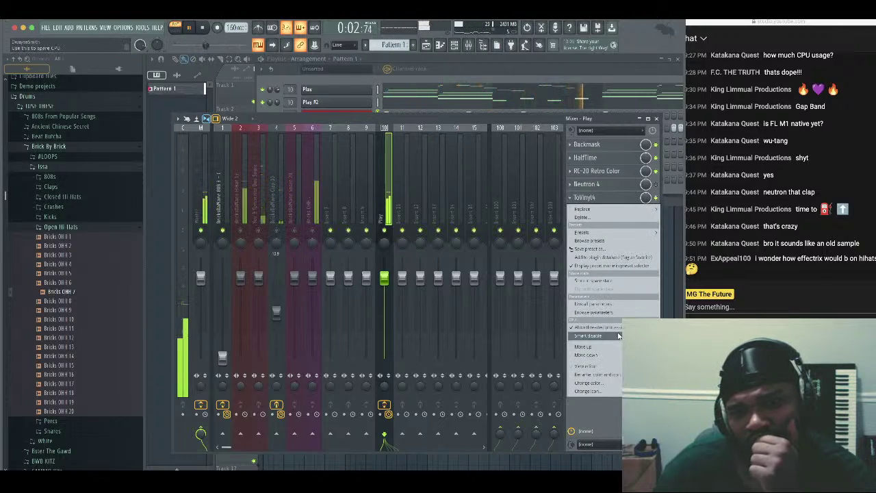
click(606, 182)
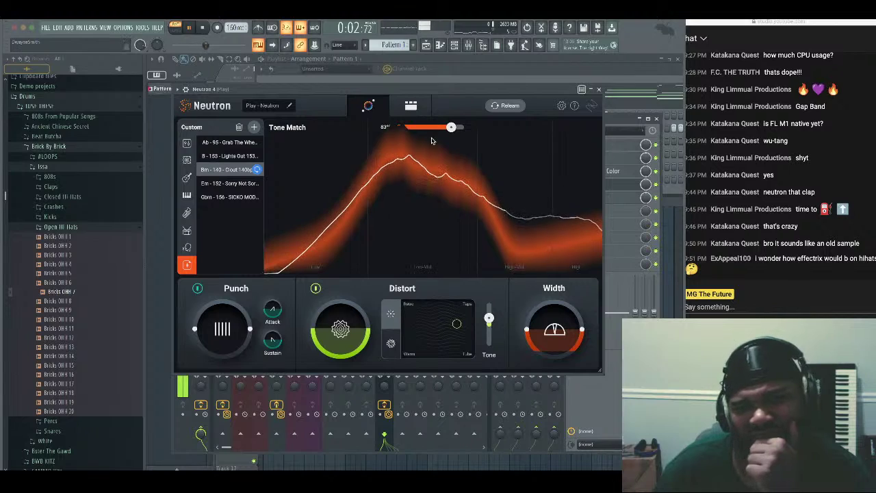
drag(451, 128, 445, 130)
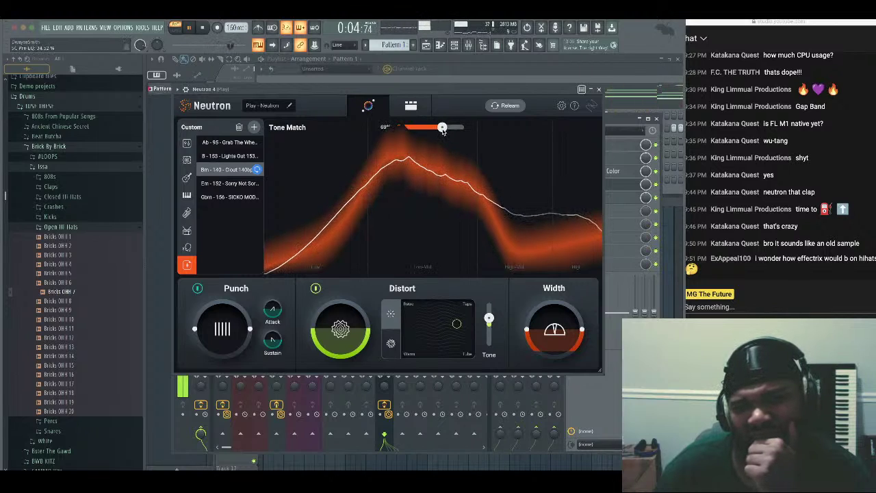
click(598, 90)
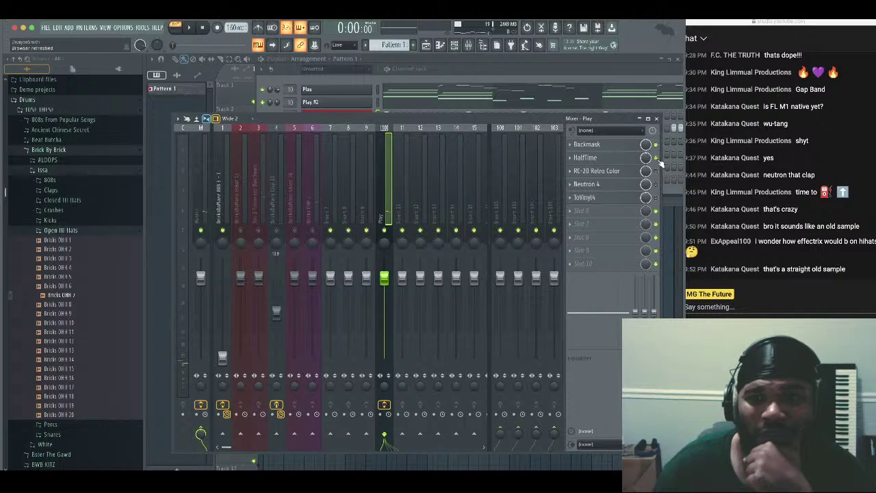
Start playback, unmute the snare on mixer track 3 and the hi-hat on track 2, and lower their faders to about -1.0 and -3.3 dB
click(193, 29)
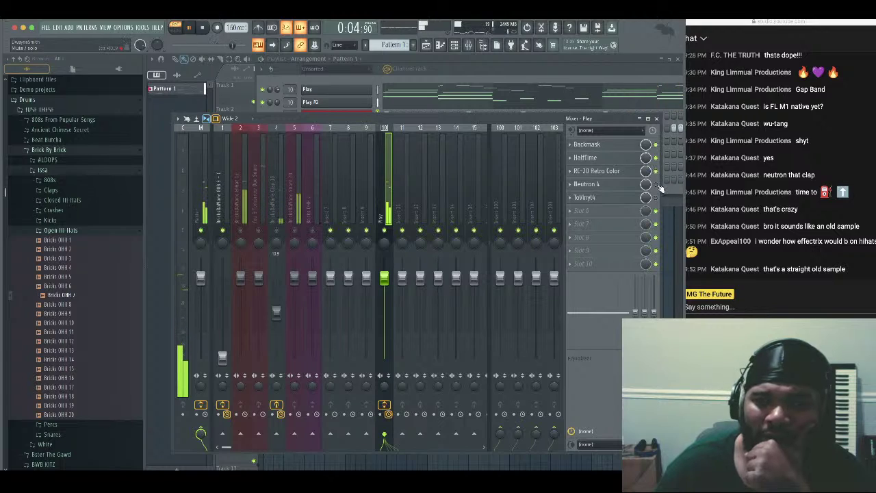
click(259, 278)
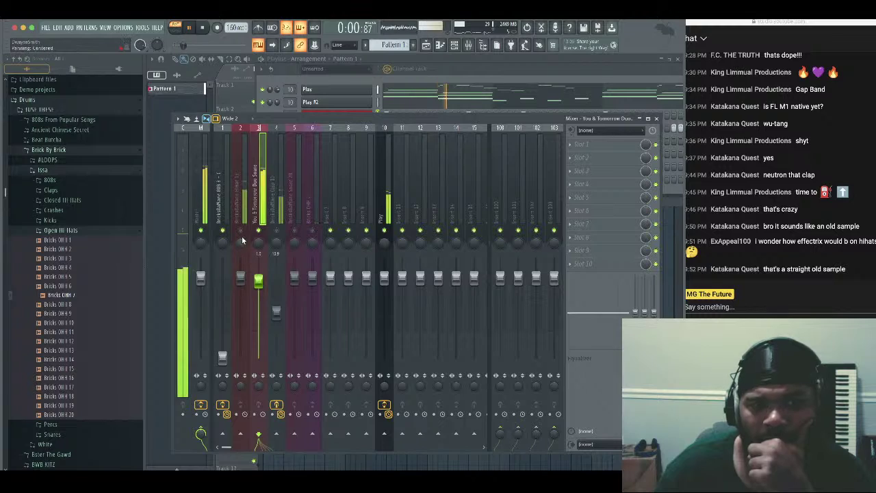
click(240, 279)
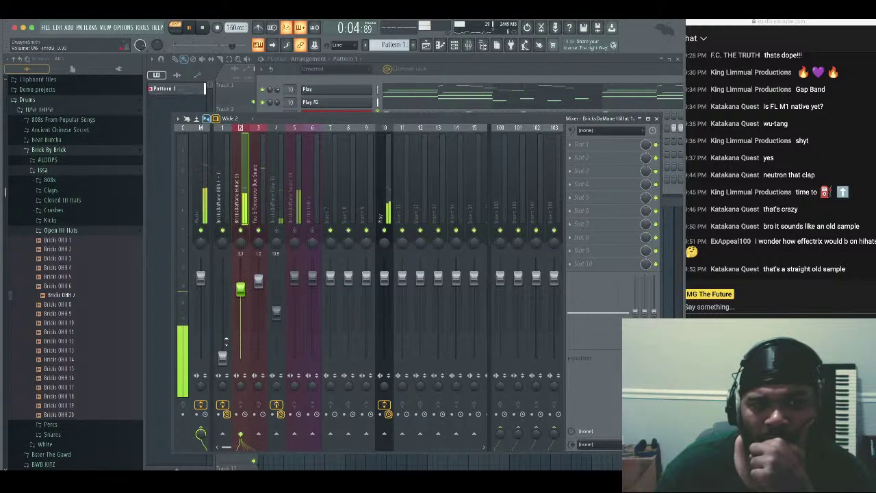
Raise the 808 fader to about -2.0 dB, unmute the clap at about -18.1 dB, and unmute the track 5 snare panned 20% right
drag(222, 355, 220, 287)
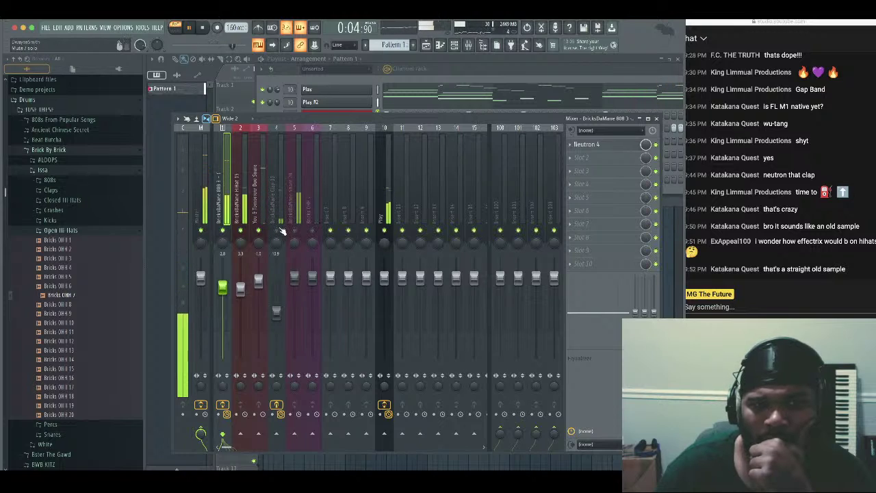
drag(275, 312, 276, 331)
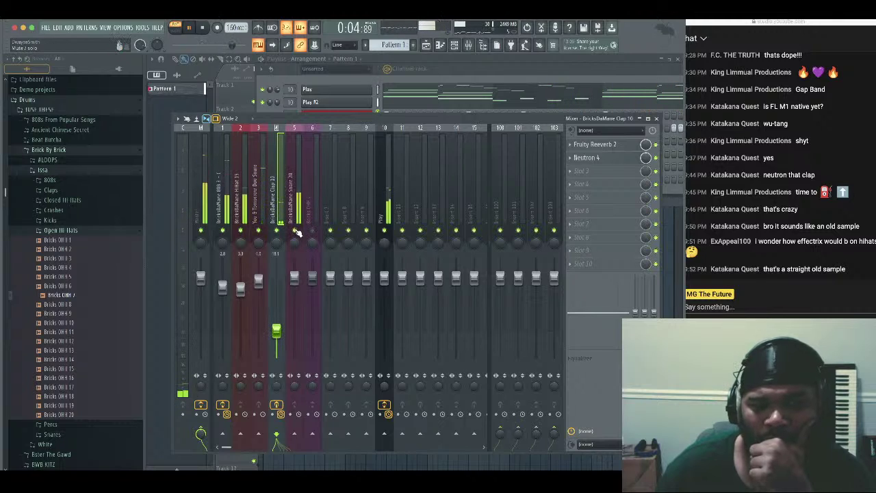
drag(294, 248, 295, 236)
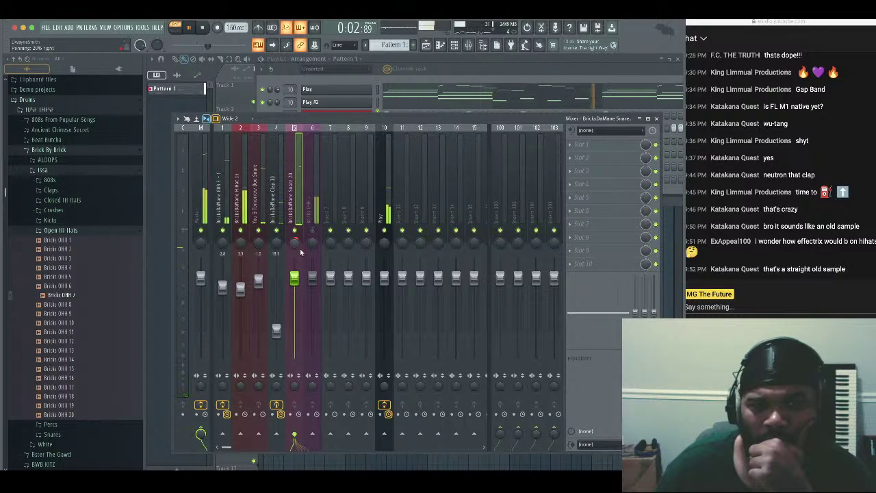
Set the Width in the Play track's Neutron 4 to about -65, and lower the Play fader to about -1.9 dB
click(388, 212)
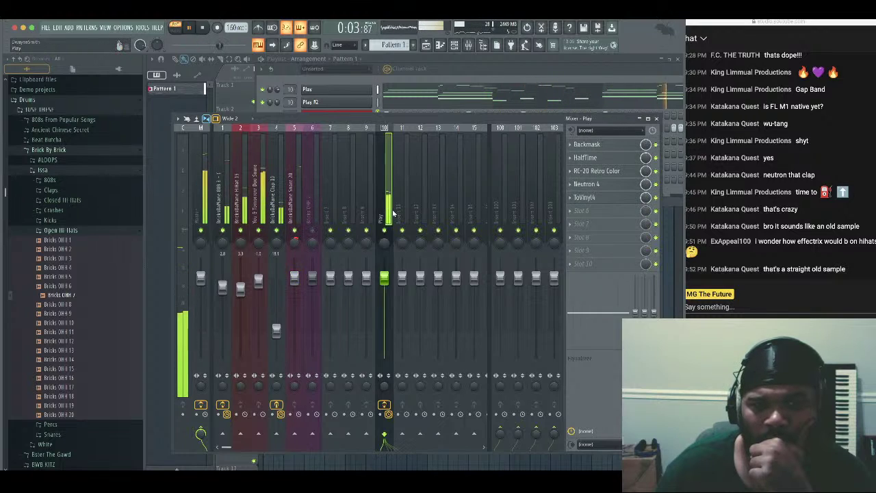
click(586, 183)
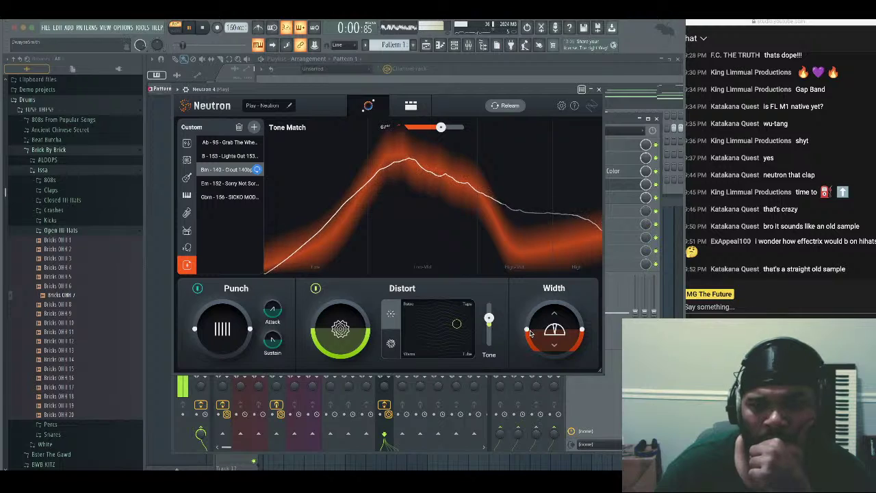
drag(529, 323, 527, 399)
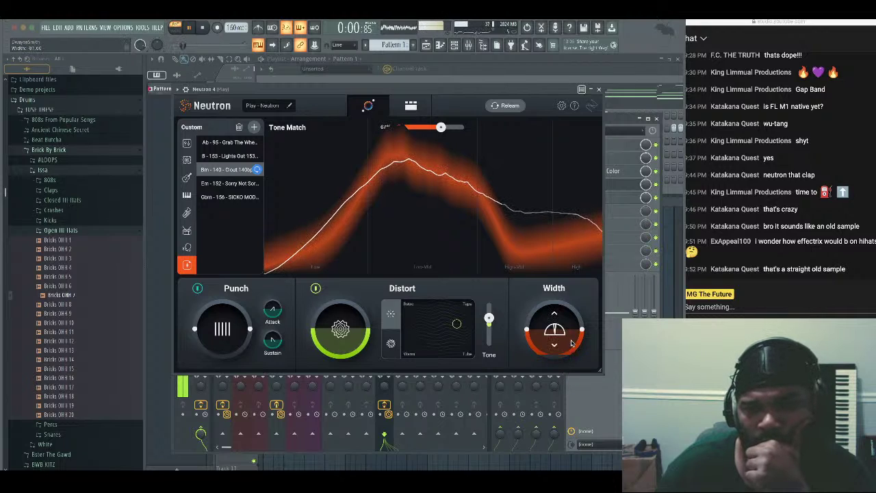
drag(573, 338, 577, 332)
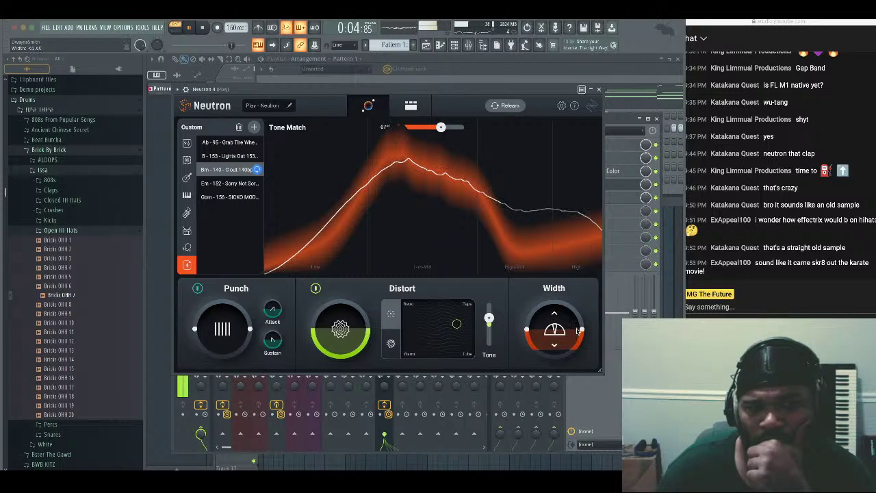
click(599, 89)
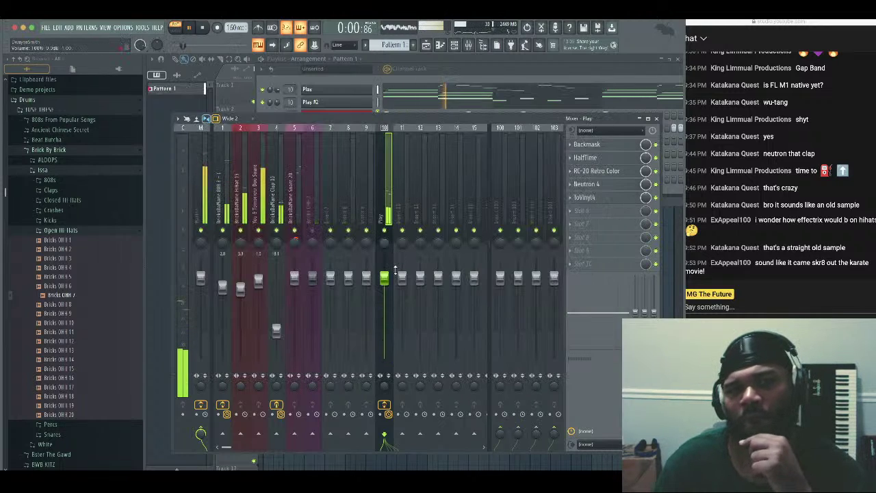
drag(385, 278, 385, 284)
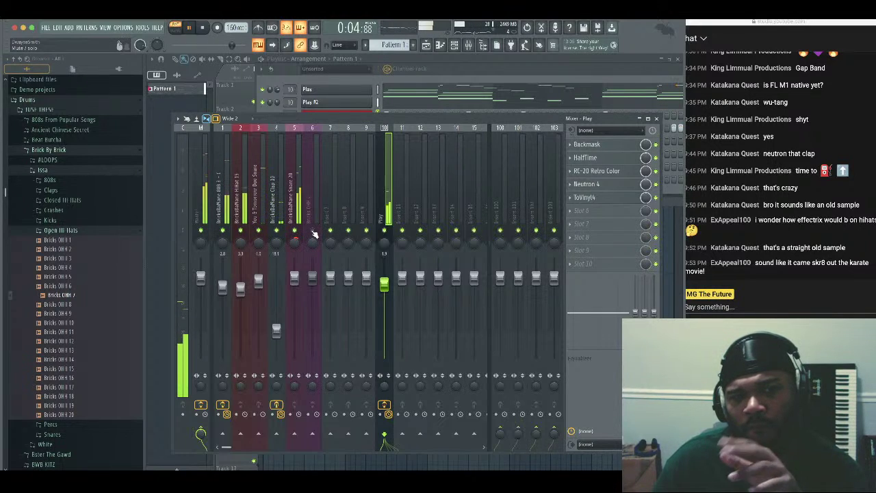
Unmute Bricks OHH 7 at about -15.3 dB panned 20% left, and lower the track 5 snare to about -0.8 dB and the hi-hat to -4.9 dB
drag(310, 277, 312, 313)
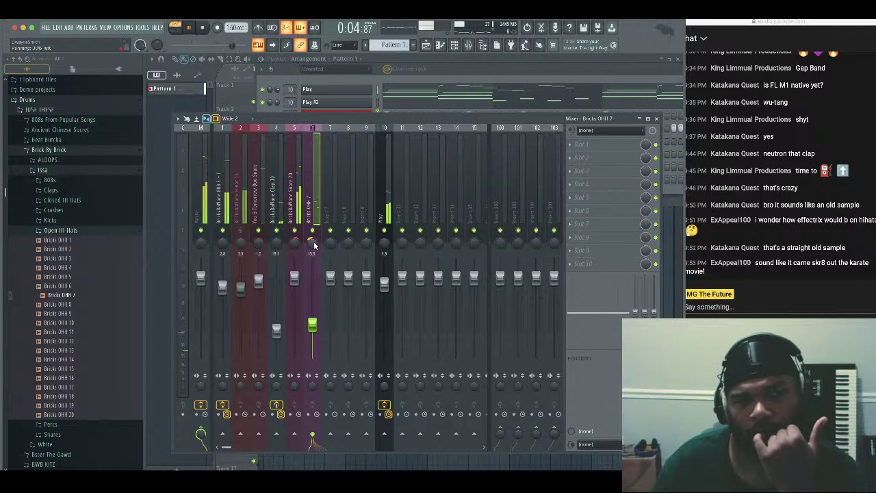
click(294, 280)
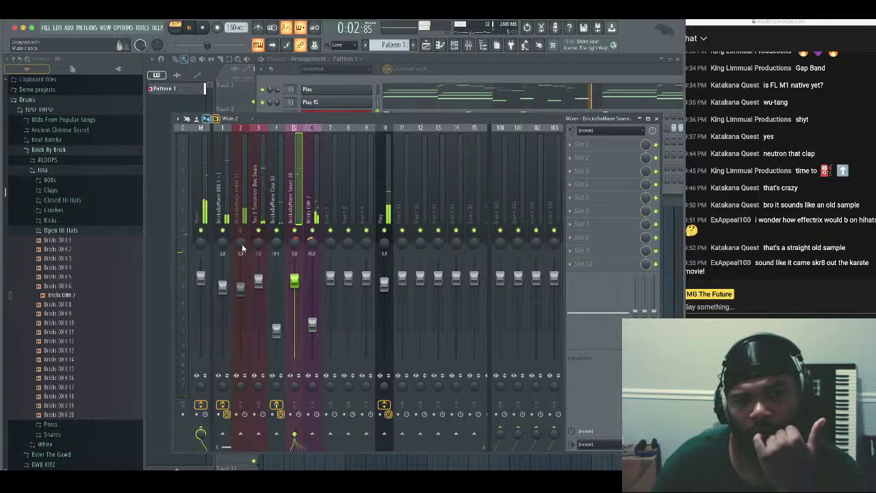
click(240, 288)
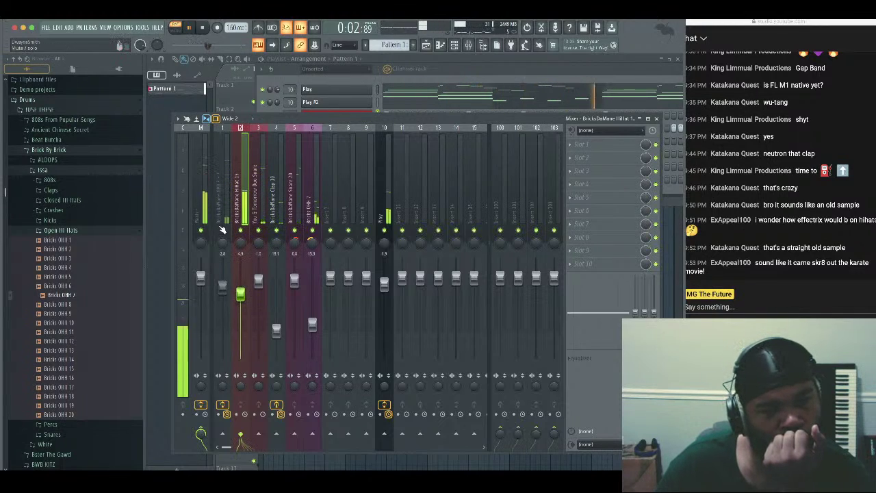
Load Effectrix into slot 6 of the Play track and draw a Reverse block across steps 29 to 32
click(377, 197)
click(573, 211)
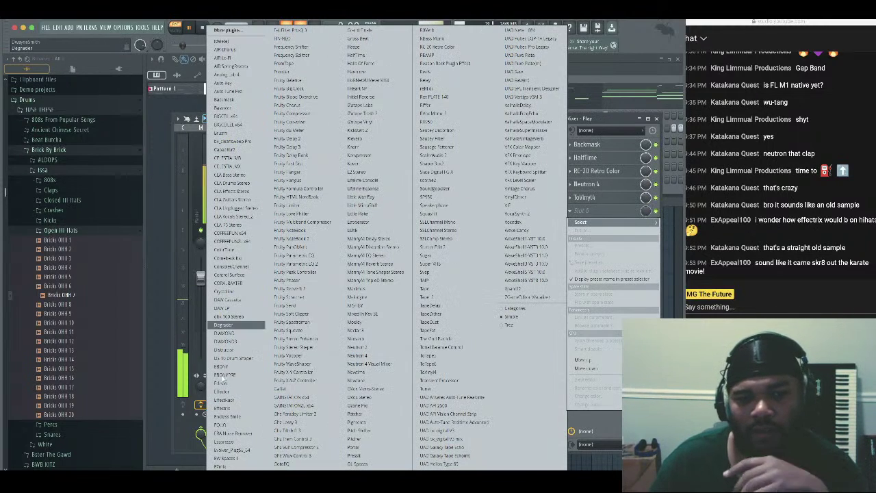
click(225, 408)
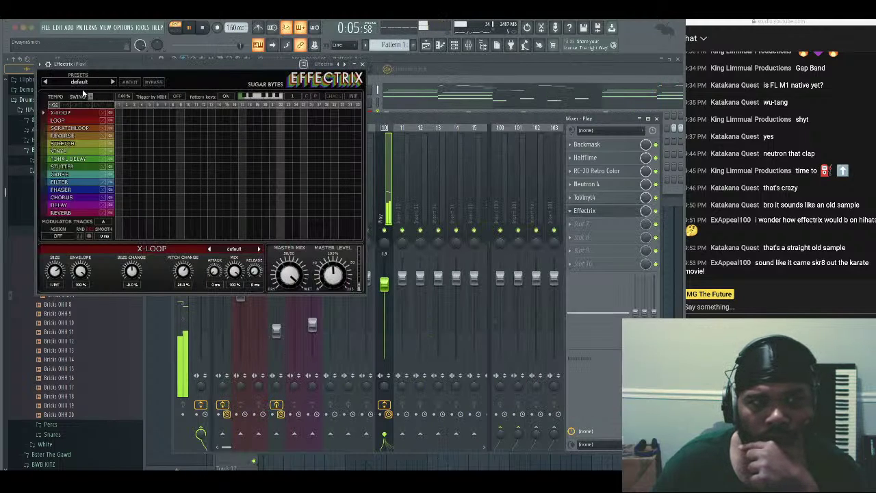
click(63, 135)
drag(333, 137, 359, 136)
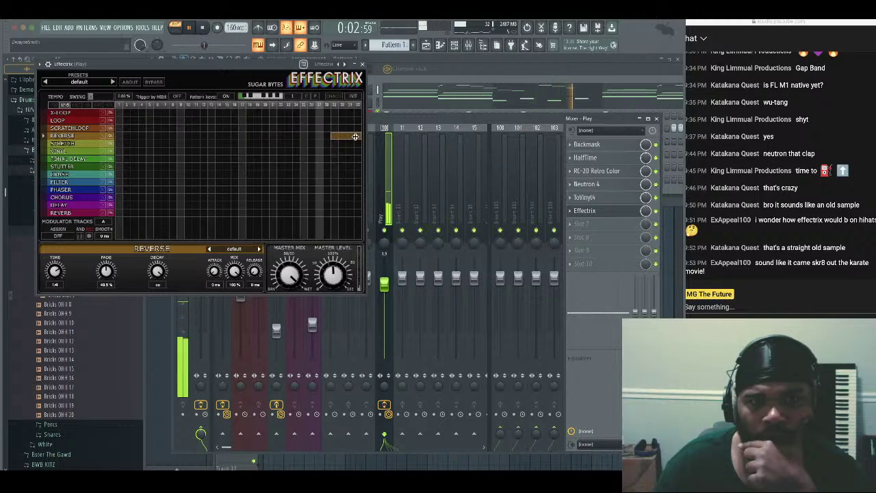
Choose the Quarter reverse preset for Reverse, draw a block on steps 13 to 15, and delete the one on steps 29 to 32
click(258, 249)
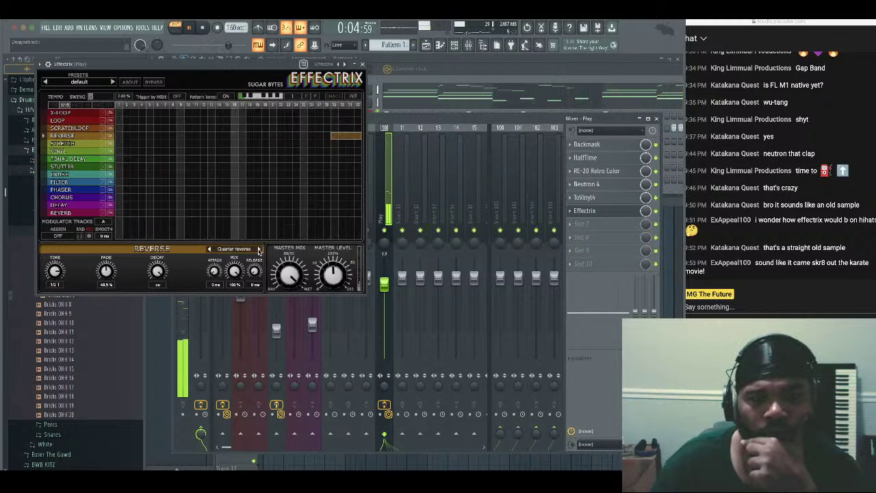
click(259, 249)
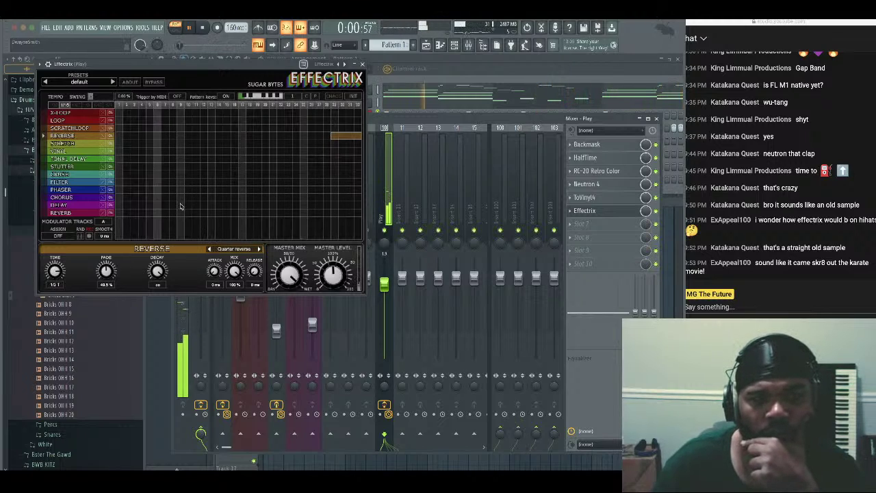
click(259, 249)
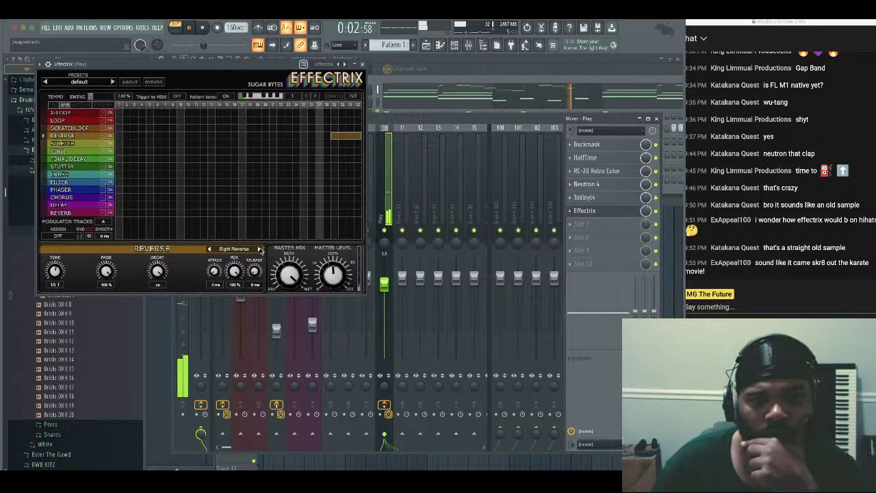
click(211, 249)
click(210, 249)
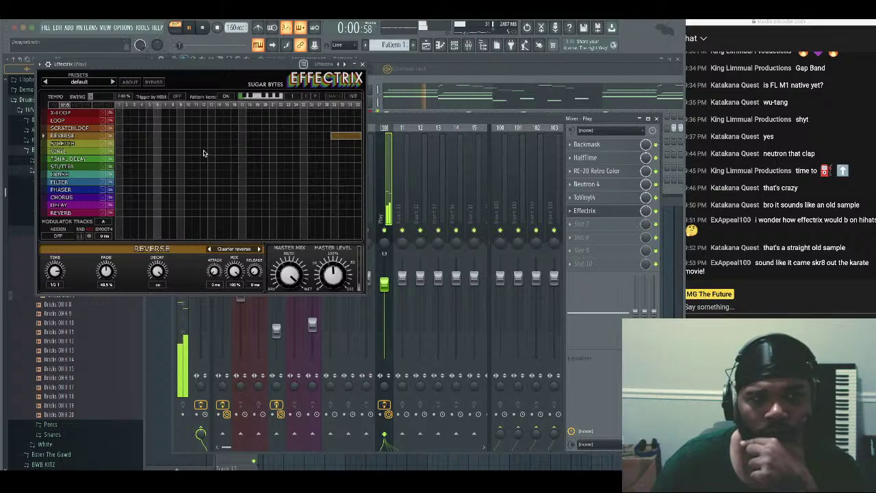
drag(210, 136, 230, 137)
right_click(345, 138)
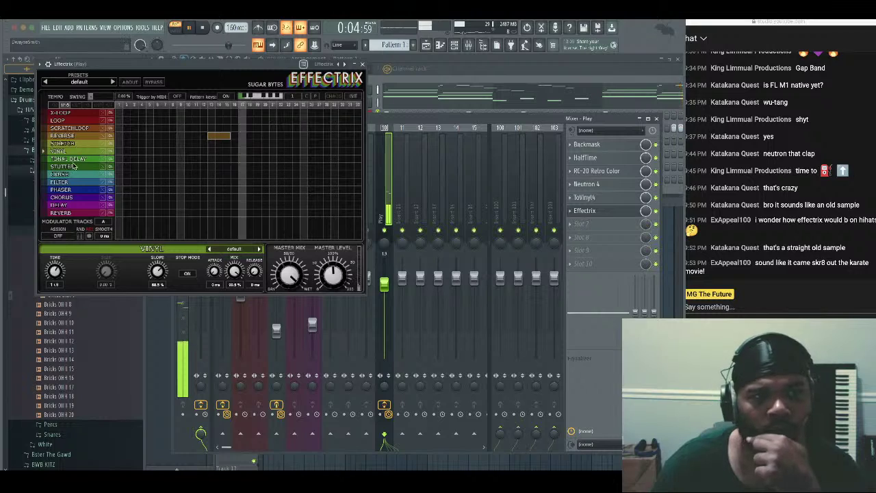
Draw Phaser blocks on steps 9 to 11 and 25 to 27 in Effectrix, and lower the Phaser mix to about 55%
click(70, 190)
drag(180, 189, 198, 190)
drag(305, 190, 317, 190)
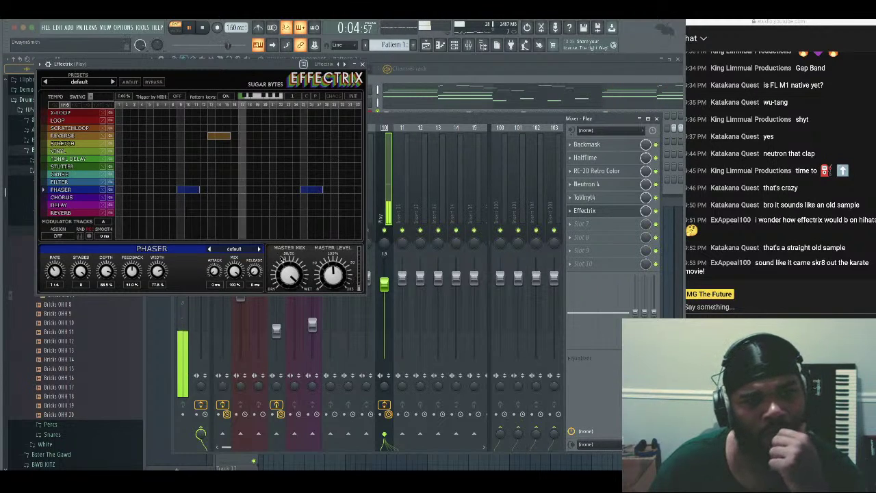
drag(234, 271, 233, 299)
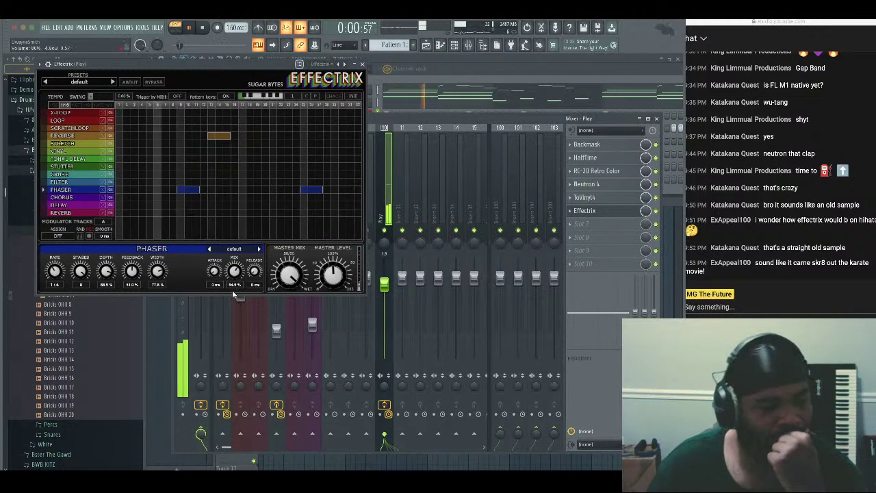
Draw a Delay block on steps 17 to 21 in Effectrix and choose the Dont Wake The Evil preset for Delay
click(82, 212)
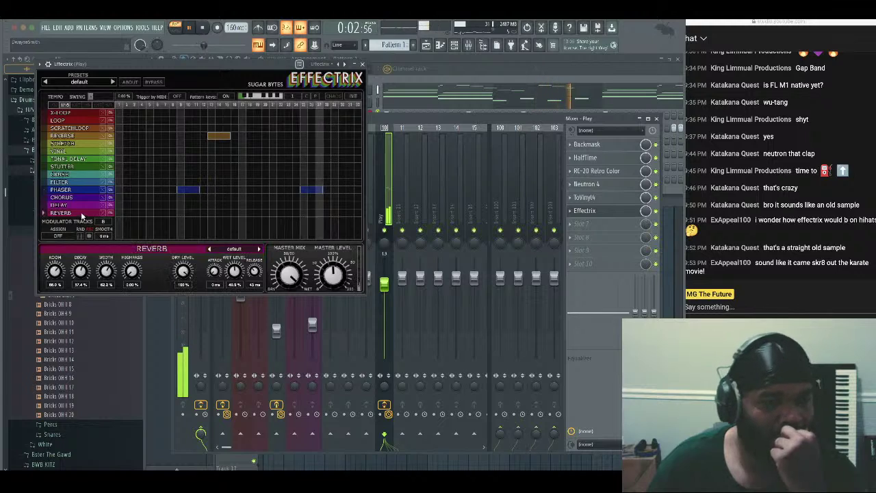
click(82, 205)
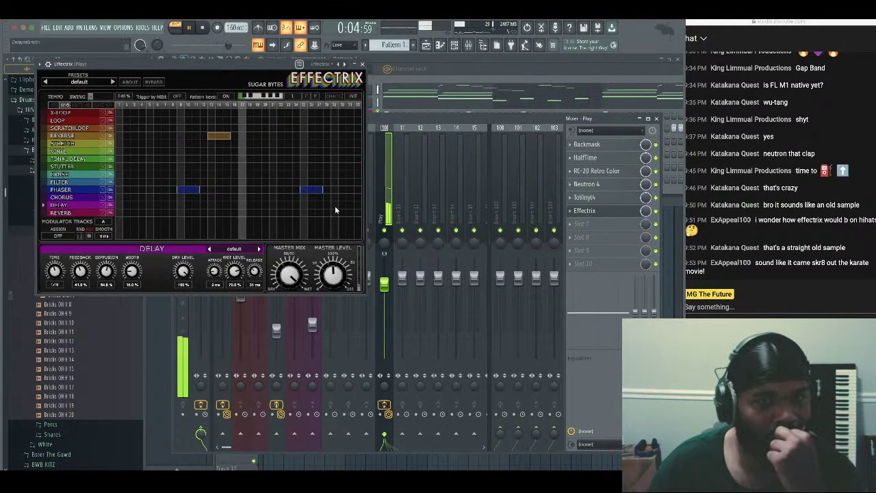
drag(334, 205, 358, 205)
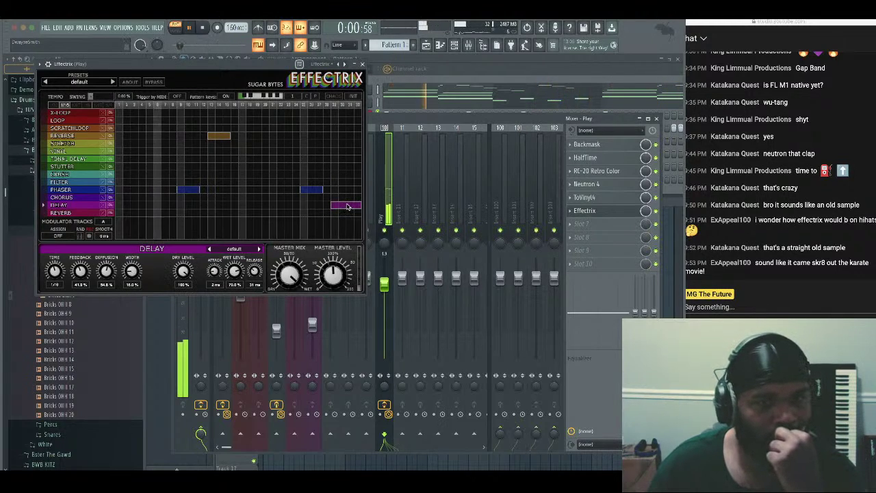
right_click(348, 205)
drag(242, 205, 277, 205)
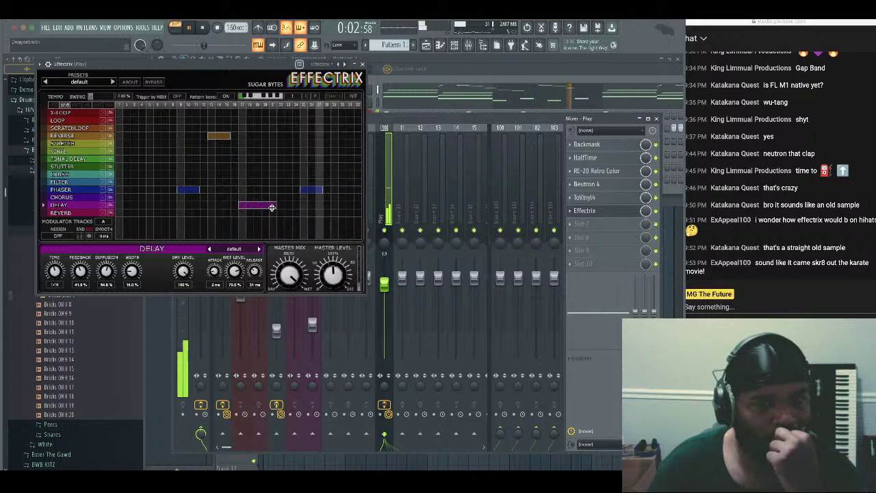
click(257, 249)
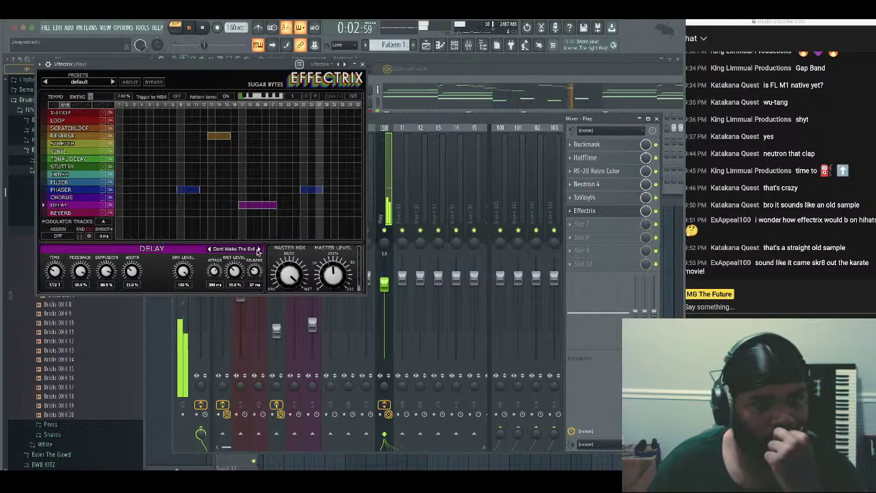
Choose the Fluffy preset for Stretch and place a Stretch block on steps 30 to 32
click(63, 143)
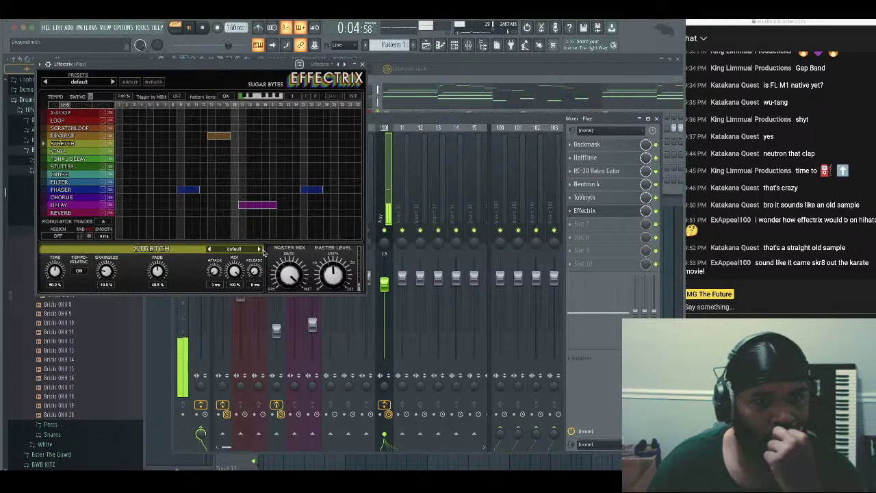
click(259, 249)
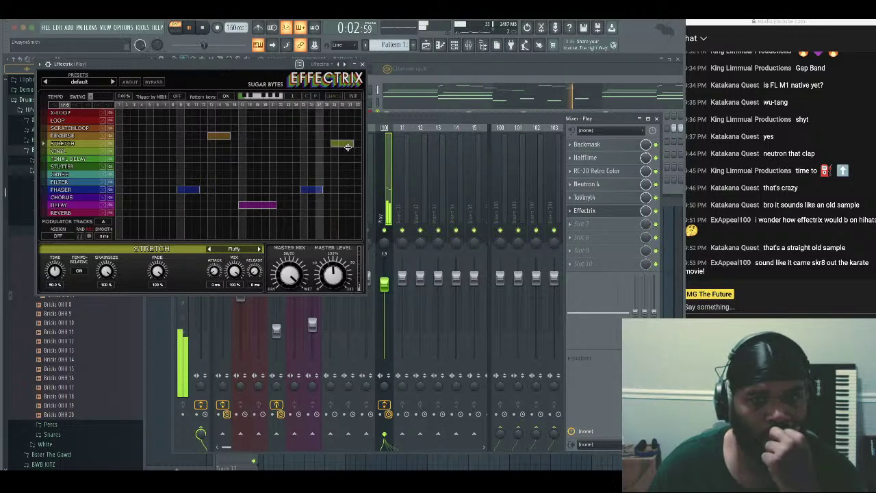
click(343, 146)
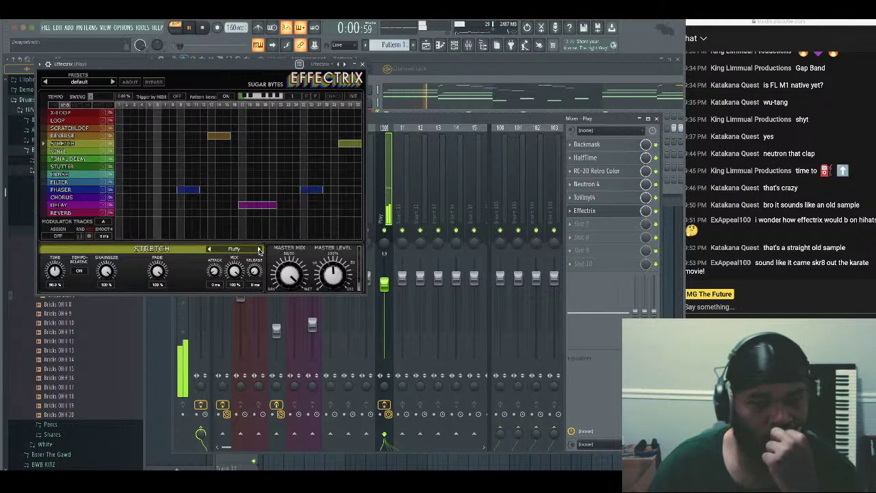
Close the Effectrix window and move Effectrix above ToVinyl4 in the Play track's effect chain
click(362, 63)
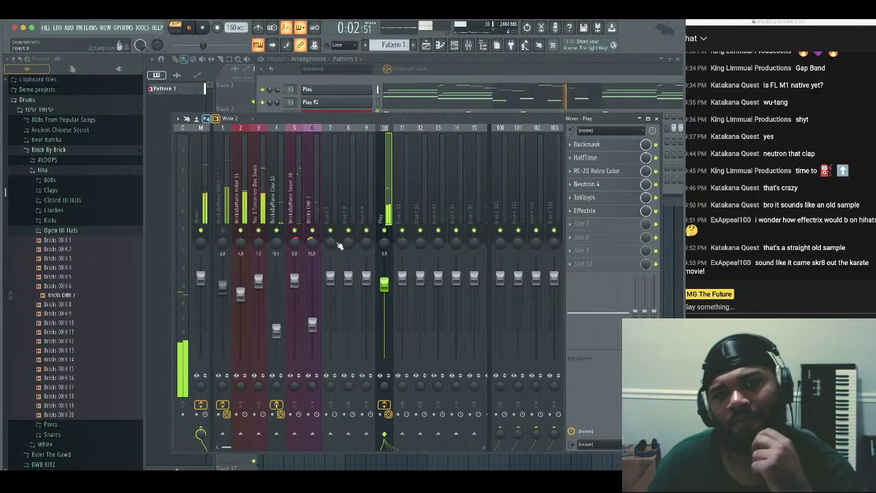
click(571, 213)
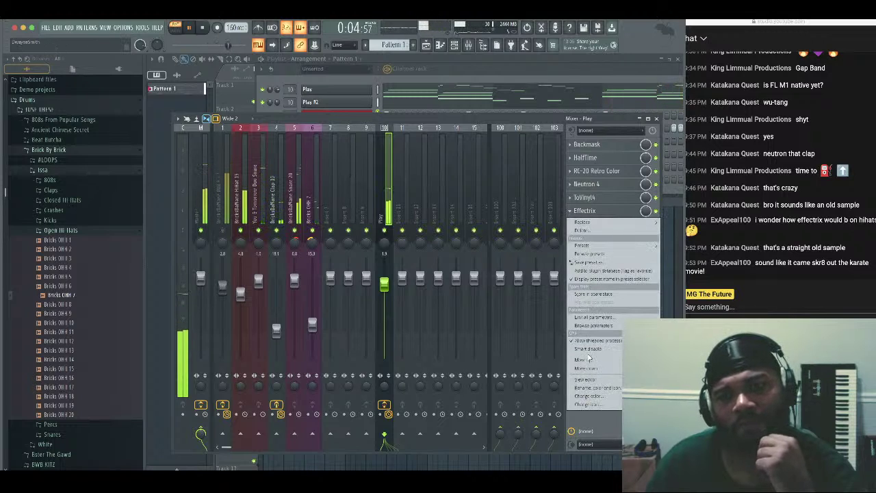
click(586, 359)
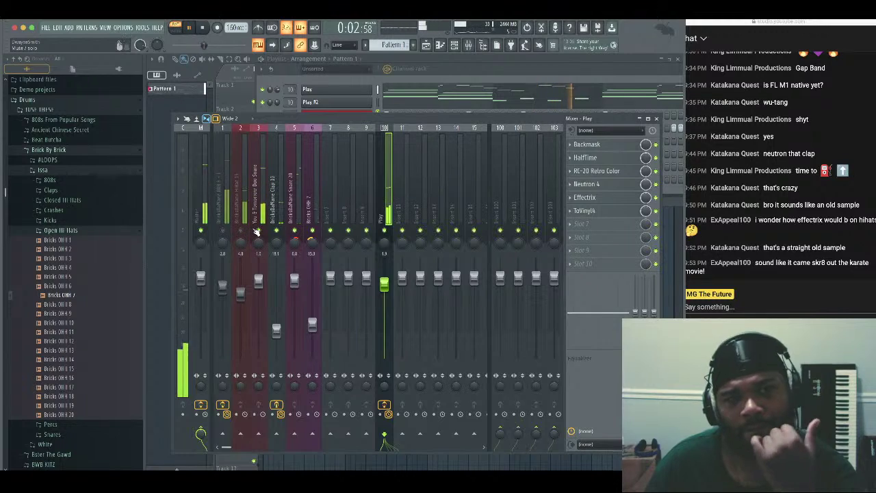
Play the beat briefly to check masking against the 808 in the Play track's Neutron 4 equalizer, and close Neutron
click(255, 198)
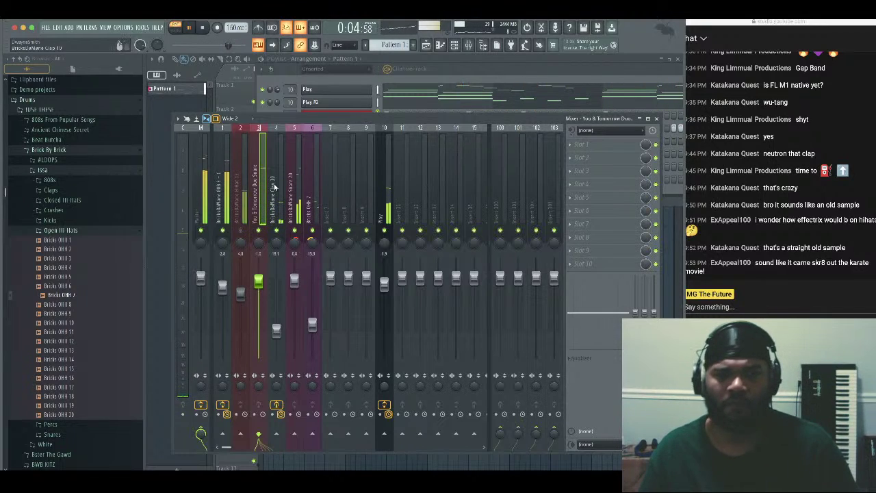
click(383, 199)
key(space)
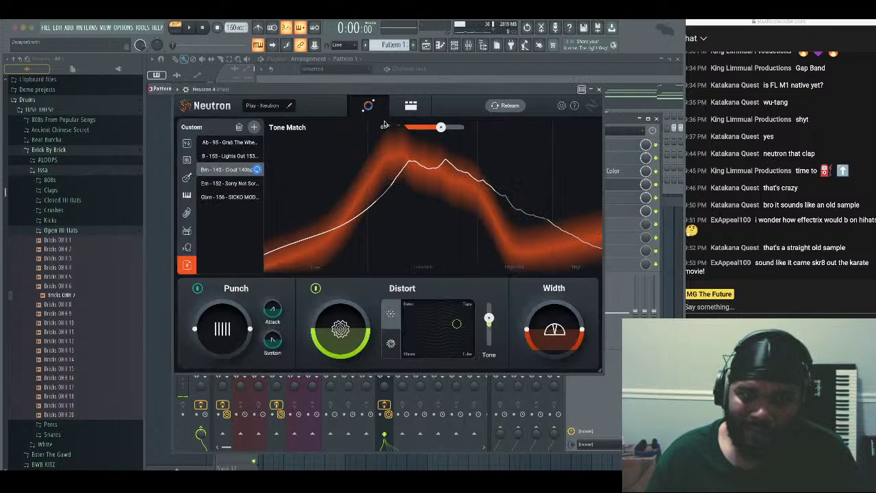
click(410, 106)
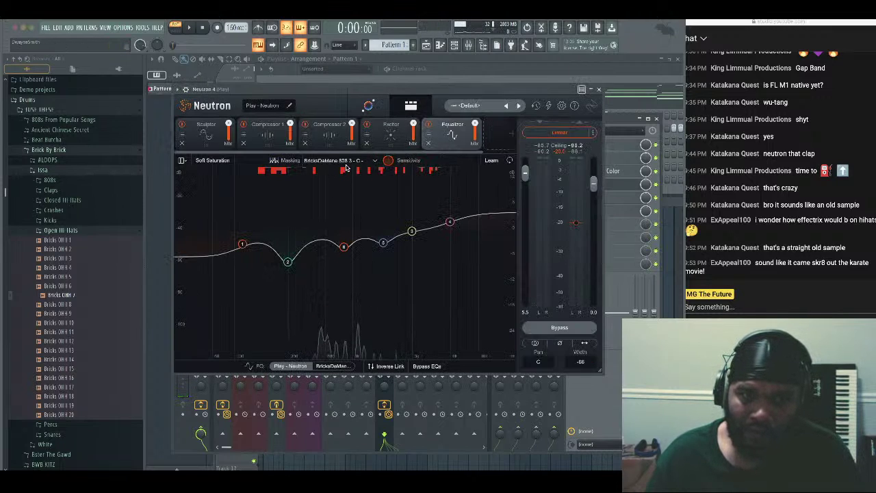
key(space)
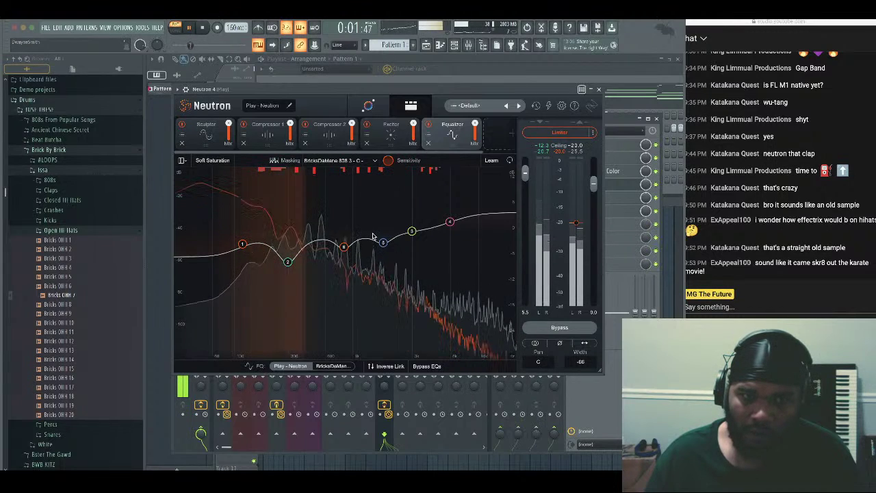
key(space)
click(599, 90)
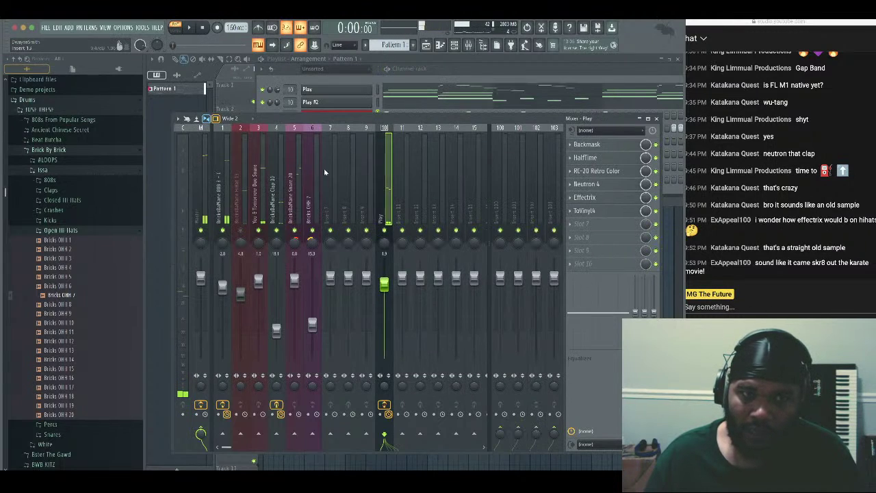
Open the equalizer in the 808 track's Neutron 4 and set its masking comparison to Play - Neutron
click(225, 193)
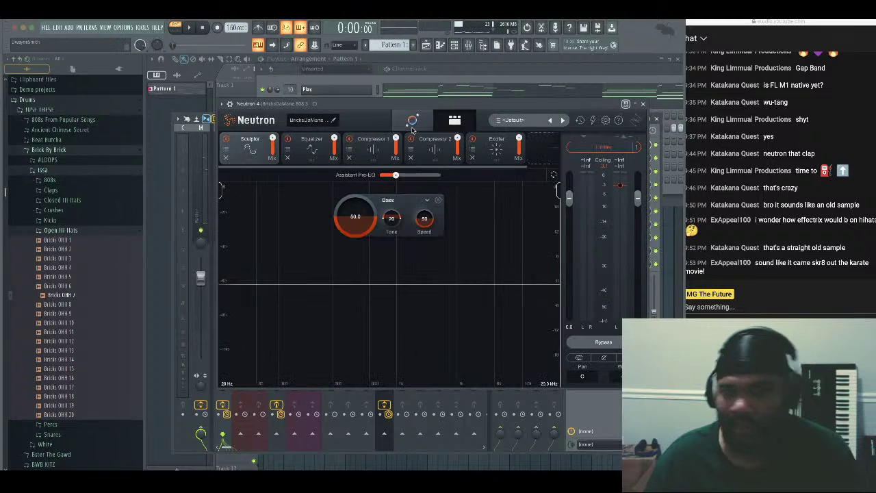
click(407, 124)
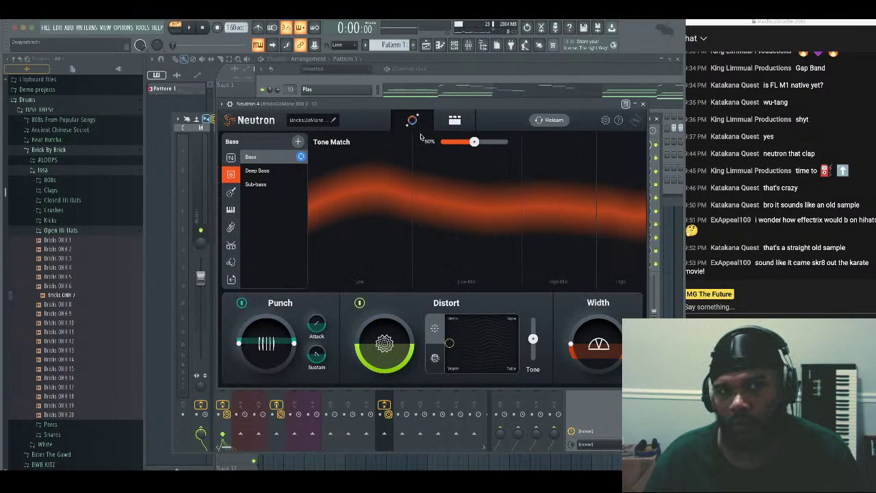
click(454, 120)
click(308, 154)
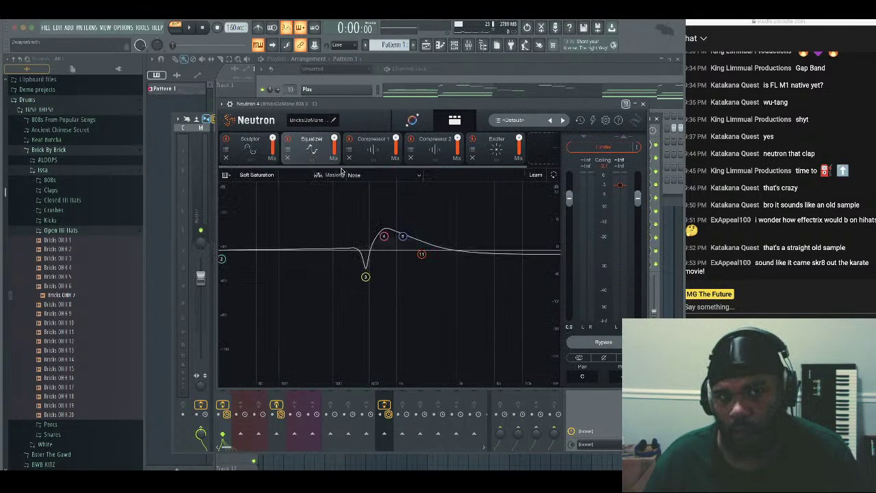
click(402, 176)
click(383, 215)
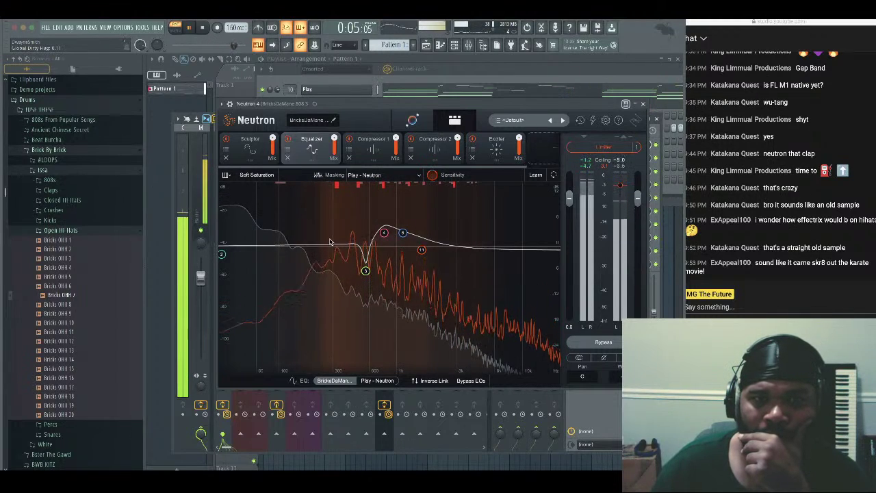
On the 808's equalizer, cut about 3.1 dB at 108 Hz and 1.2 dB at 4475 Hz, and make a deeper cut near 3 kHz
drag(280, 247, 281, 261)
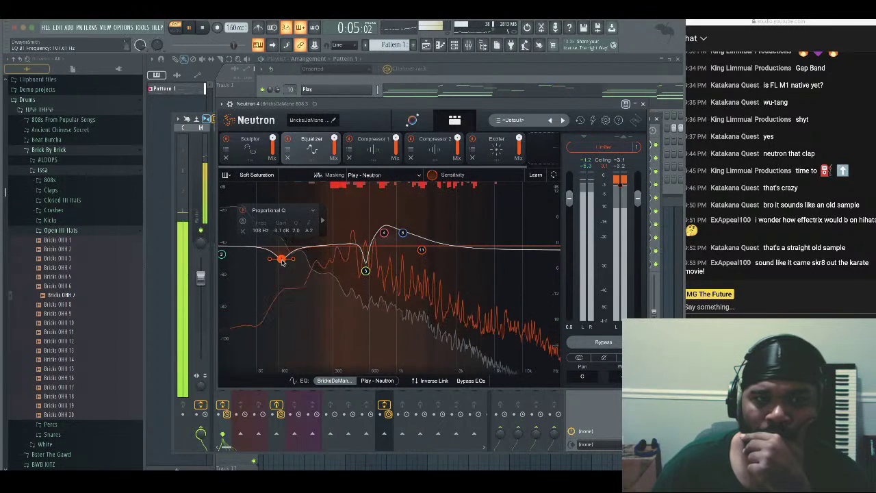
drag(438, 249, 451, 267)
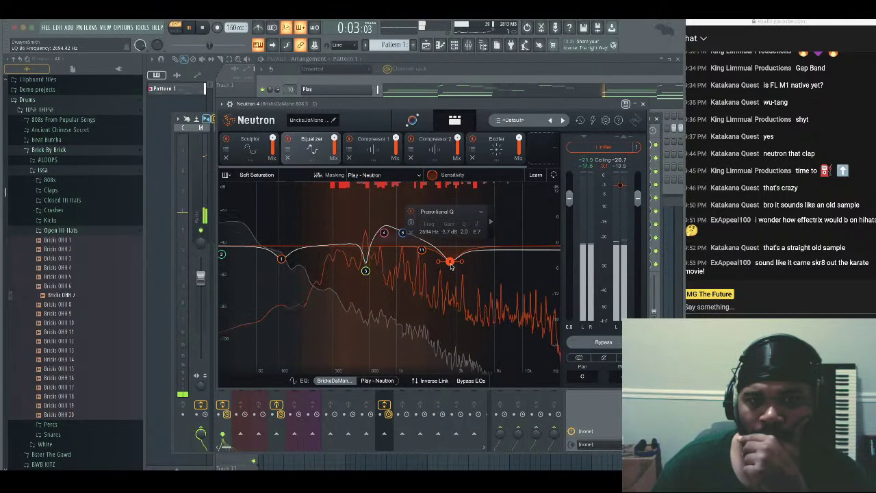
click(477, 249)
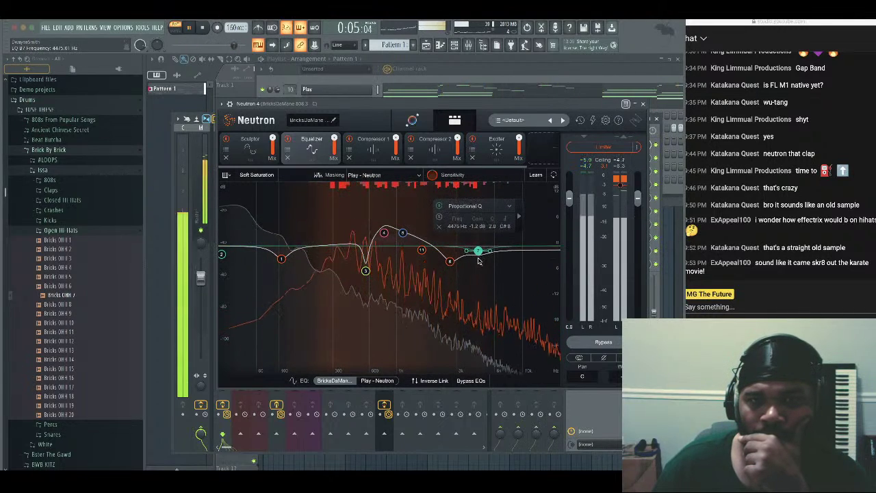
drag(449, 262, 454, 275)
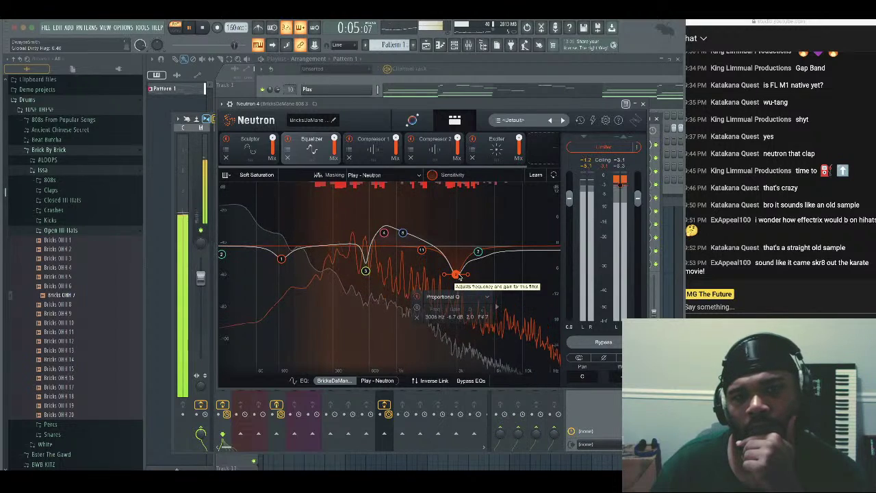
drag(453, 288, 456, 288)
Cut the 808 about 1.5 dB at 311 Hz, lower the high shelf to -3.0 dB and band 7 to -4.9 dB, and close Neutron
click(337, 250)
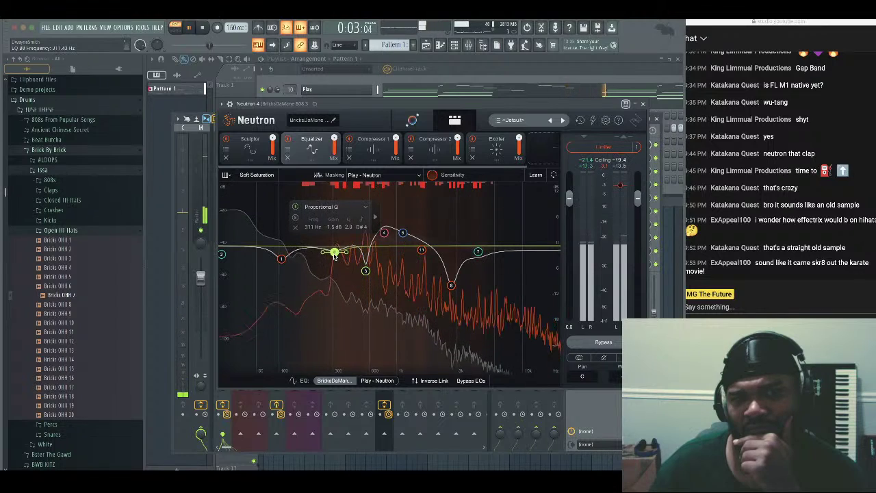
drag(423, 255, 412, 263)
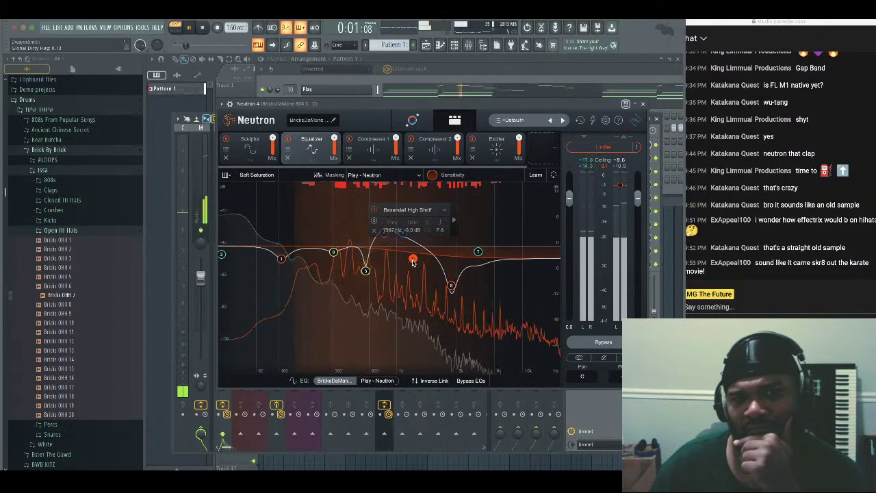
drag(479, 253, 474, 271)
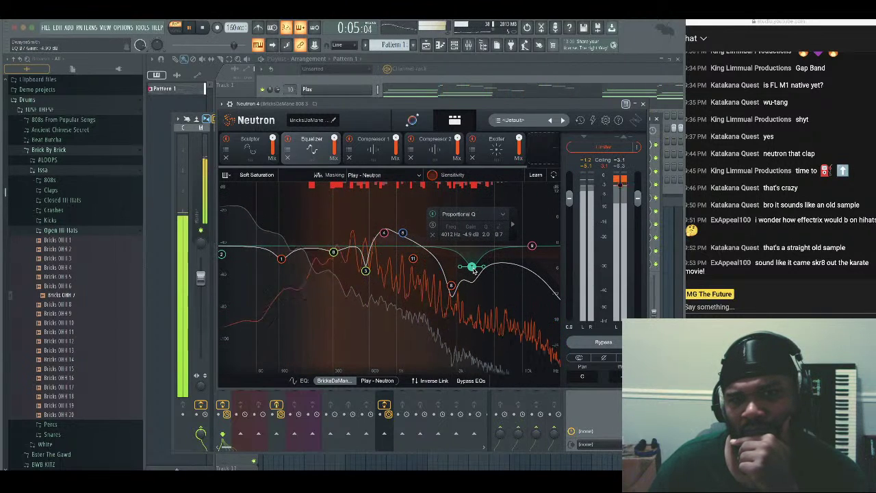
click(644, 104)
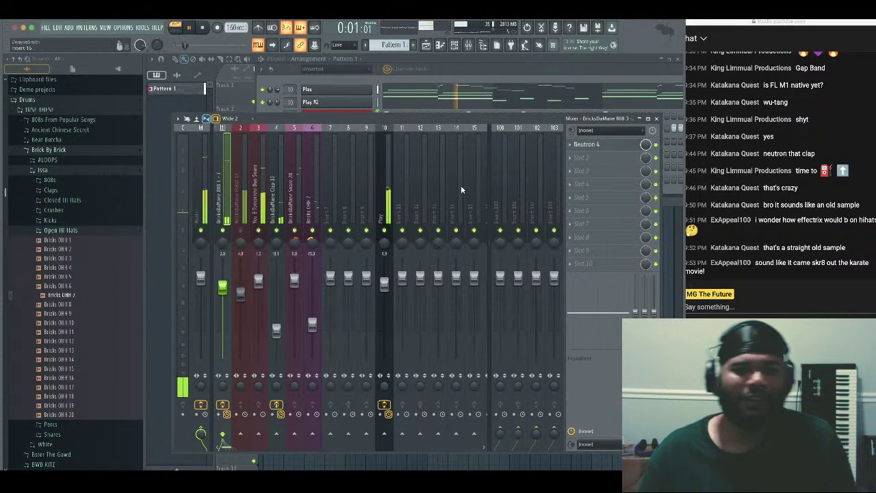
Stop playback, close the mixer, and move the channel rack over the playlist so its whole step grid is in view
key(space)
click(788, 193)
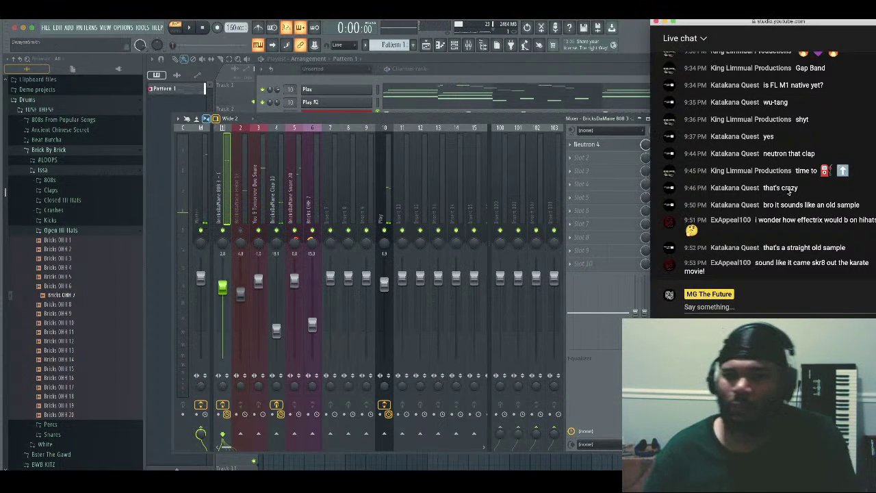
drag(529, 120, 478, 120)
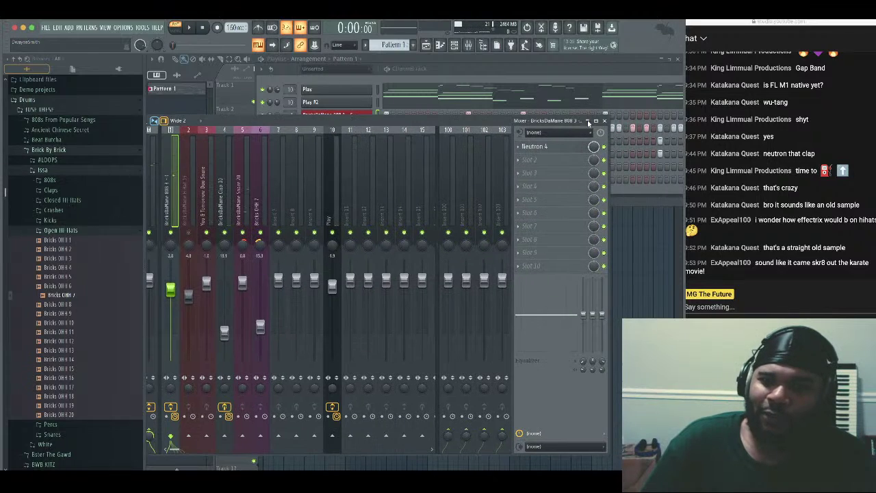
click(606, 119)
click(798, 233)
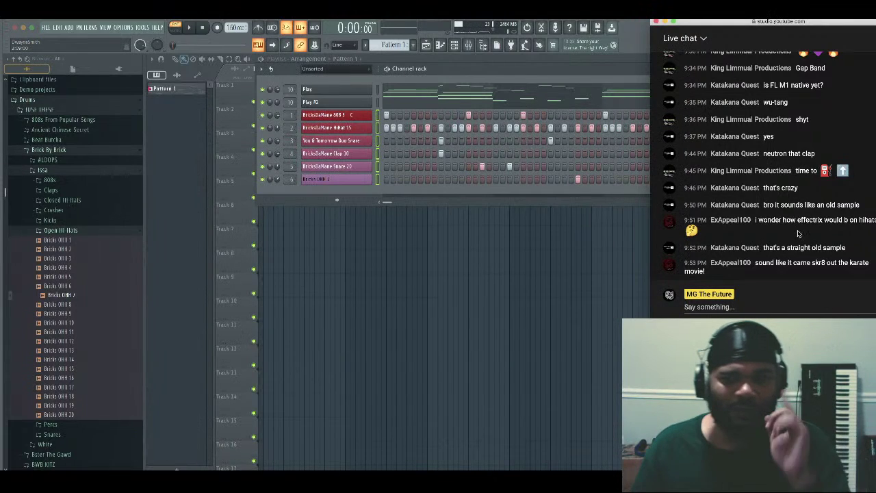
drag(565, 71, 499, 140)
drag(571, 141, 485, 135)
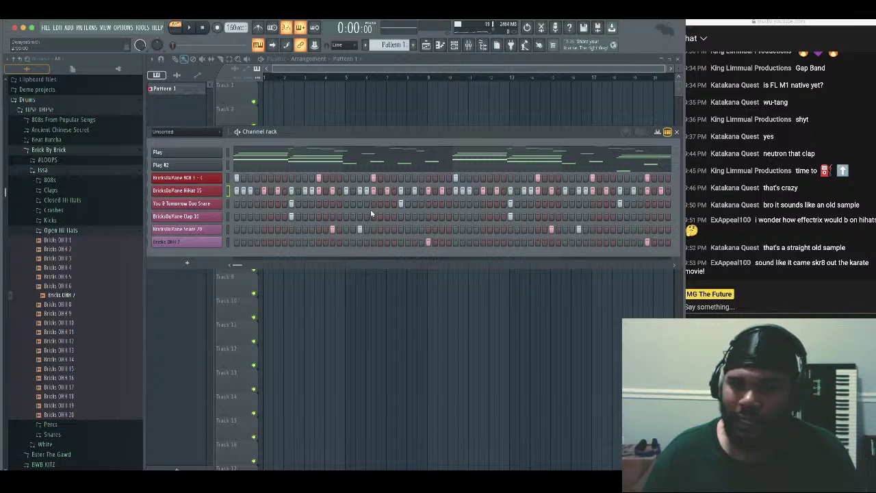
Shift the live chat window aside and reposition the channel rack in FL Studio so its mixer track numbers show
click(765, 212)
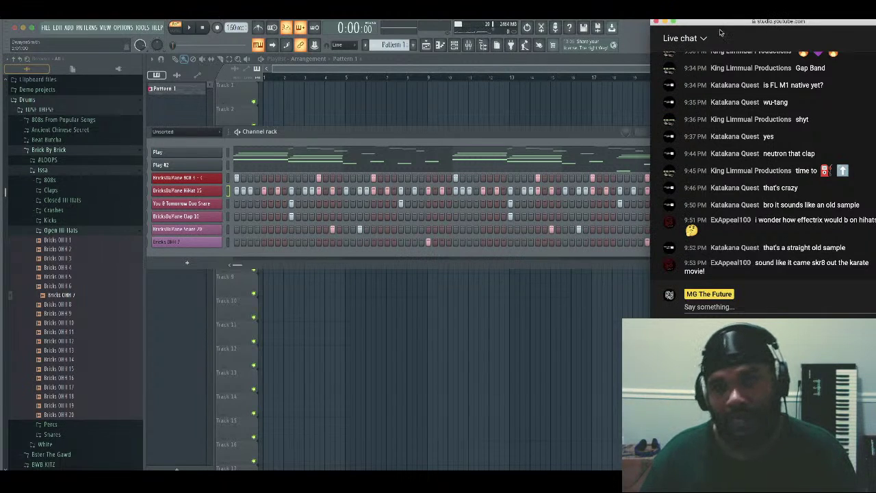
drag(724, 25, 745, 25)
click(511, 136)
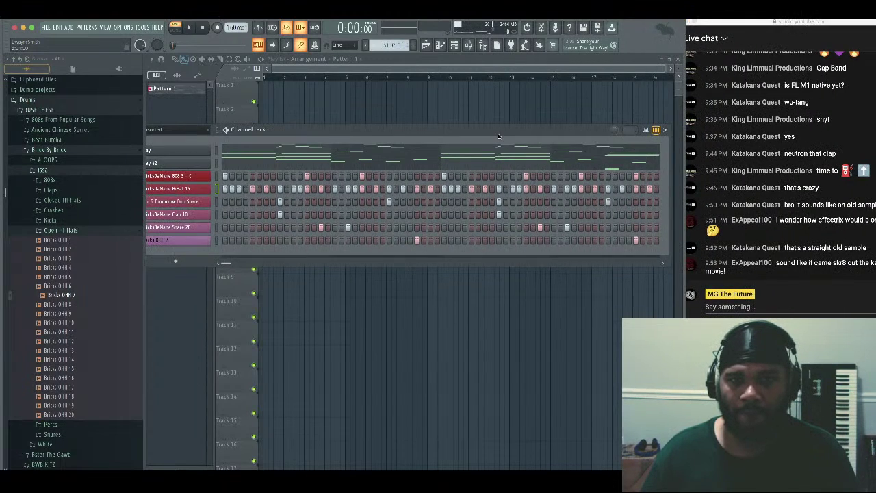
drag(497, 133, 518, 132)
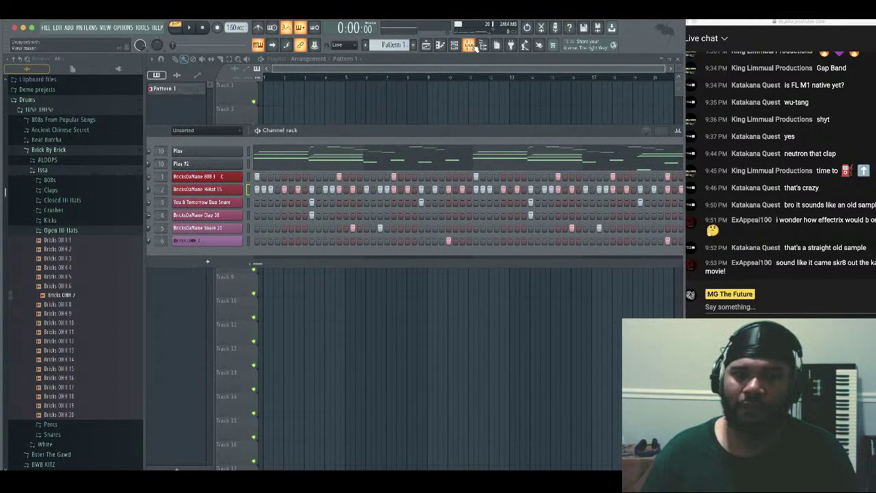
Replace the Newtone effect on the Master mixer track with soothe2
click(471, 45)
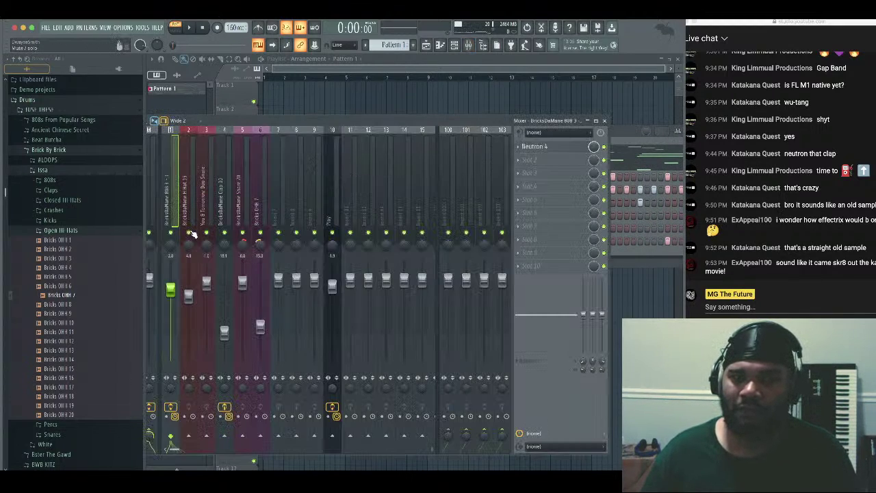
click(156, 203)
click(520, 159)
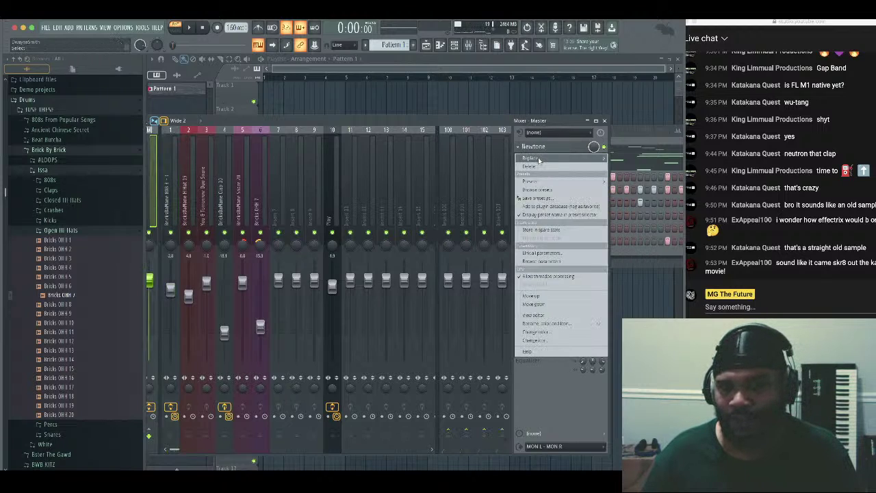
mouse_move(531, 158)
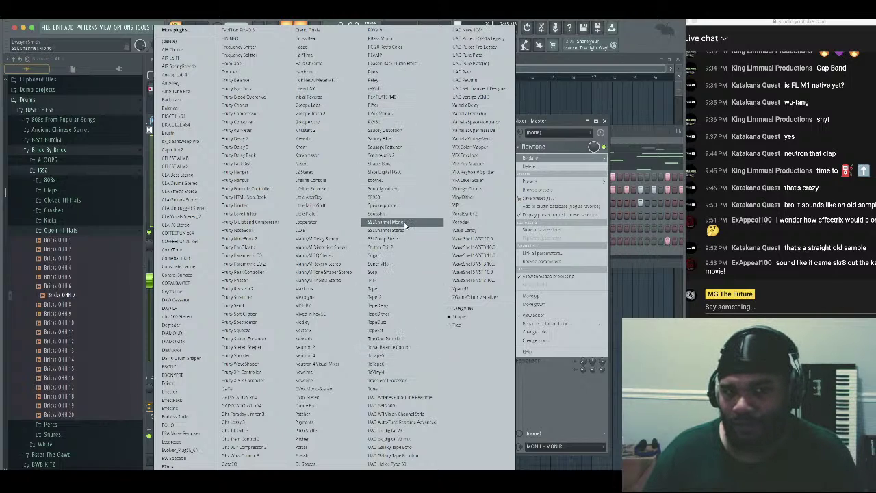
click(412, 180)
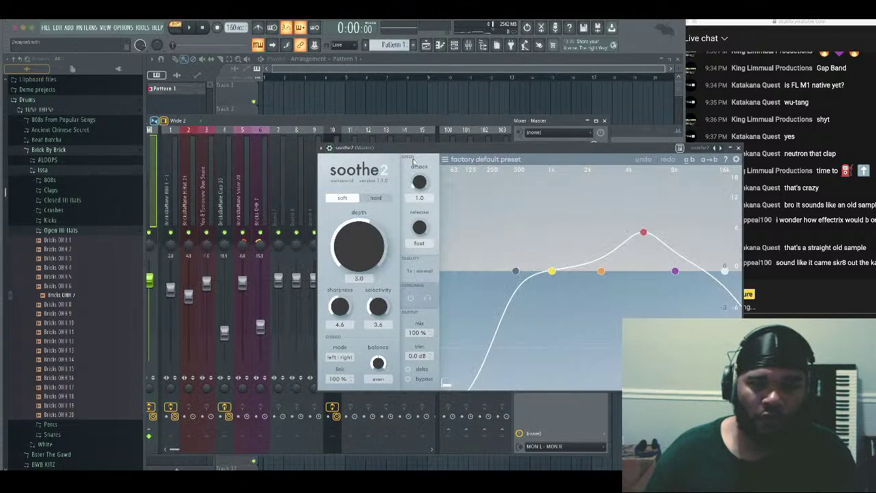
Load the Master preset "Balance to the grammy awards" in soothe2 and set its depth to about -3.6 during playback
click(442, 160)
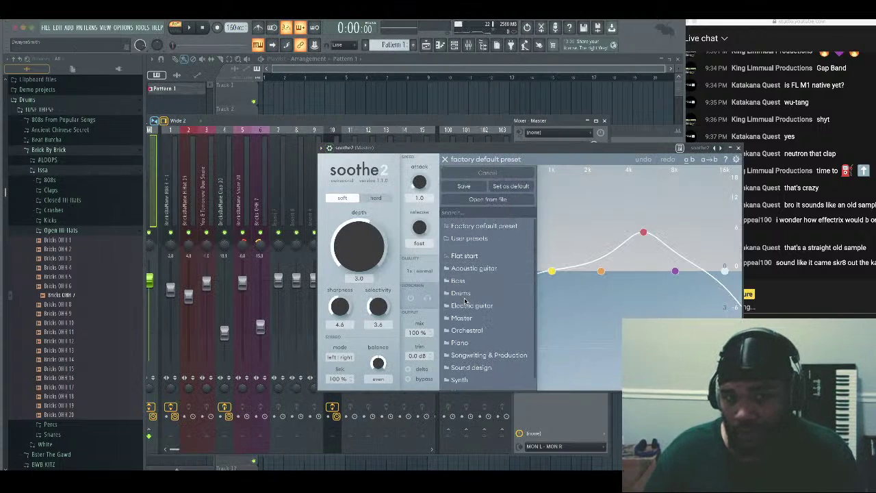
mouse_move(462, 319)
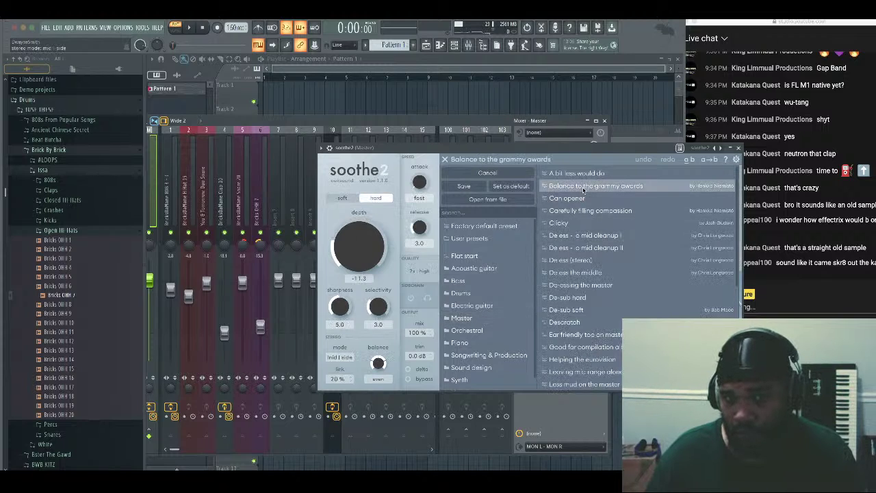
key(space)
click(444, 160)
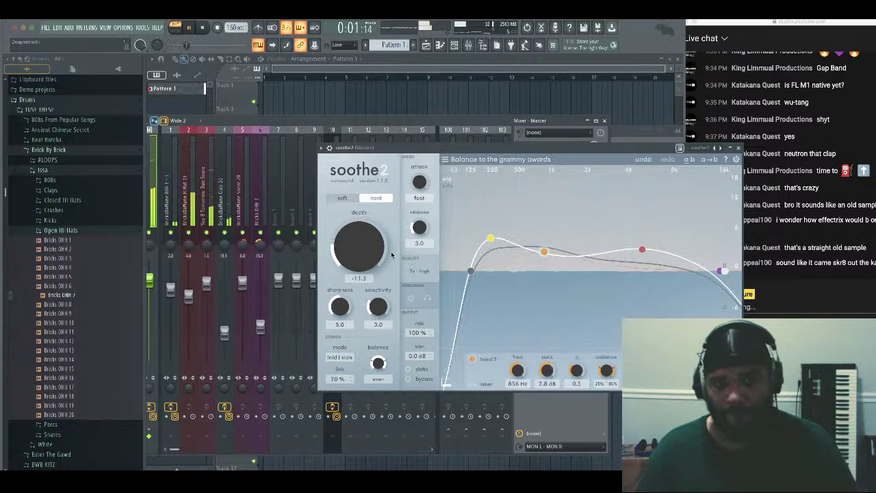
drag(364, 253, 368, 230)
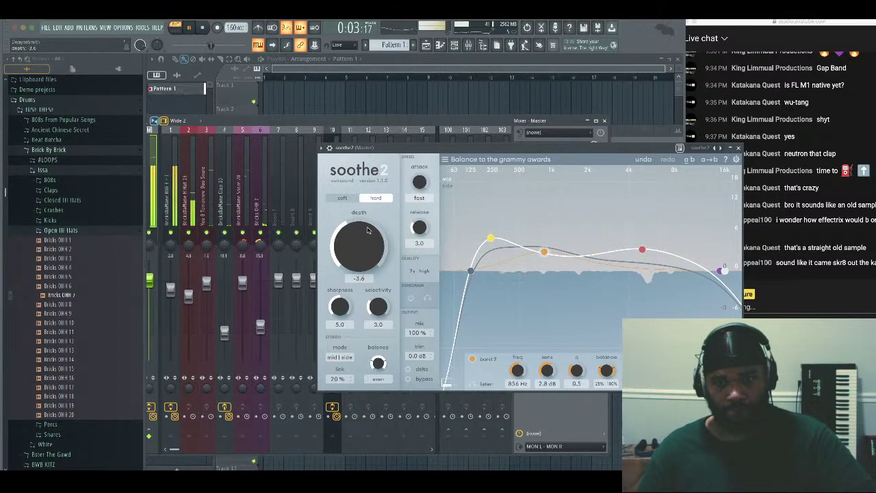
click(738, 148)
key(space)
Add Fruity soft clipper to the Master track's second slot and adjust its threshold and post gain during playback
click(522, 164)
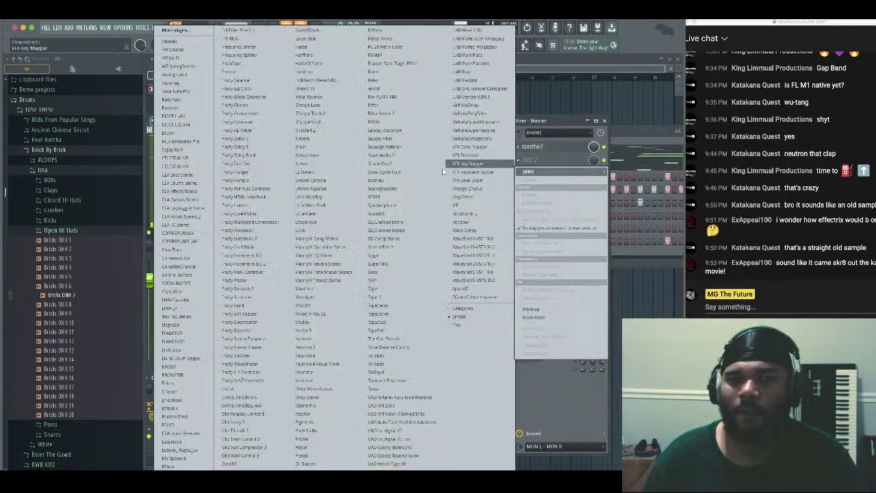
click(244, 313)
key(space)
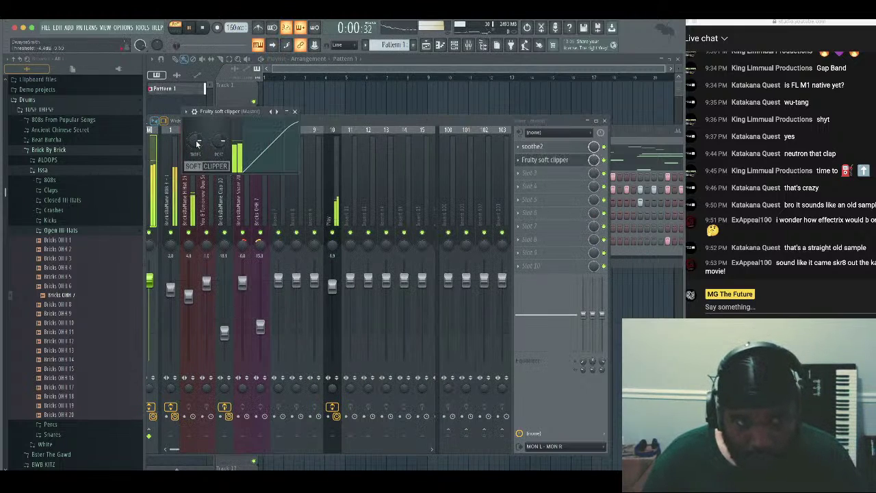
drag(195, 141, 195, 149)
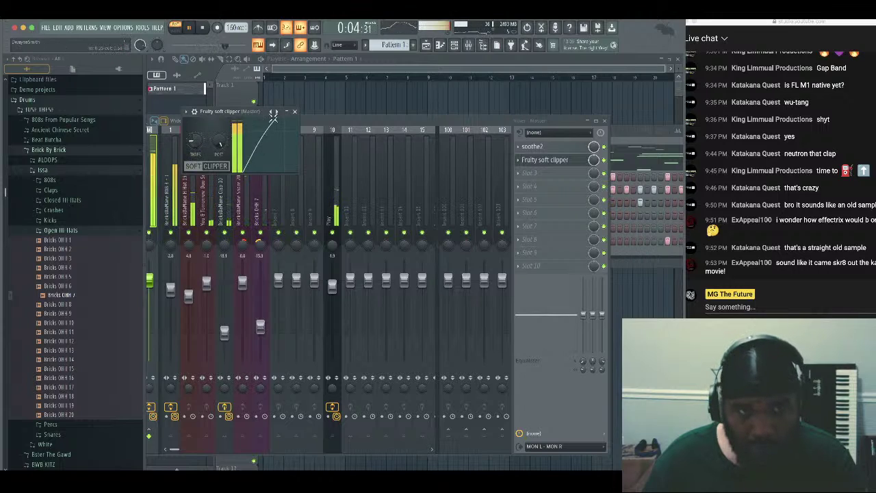
drag(195, 140, 195, 136)
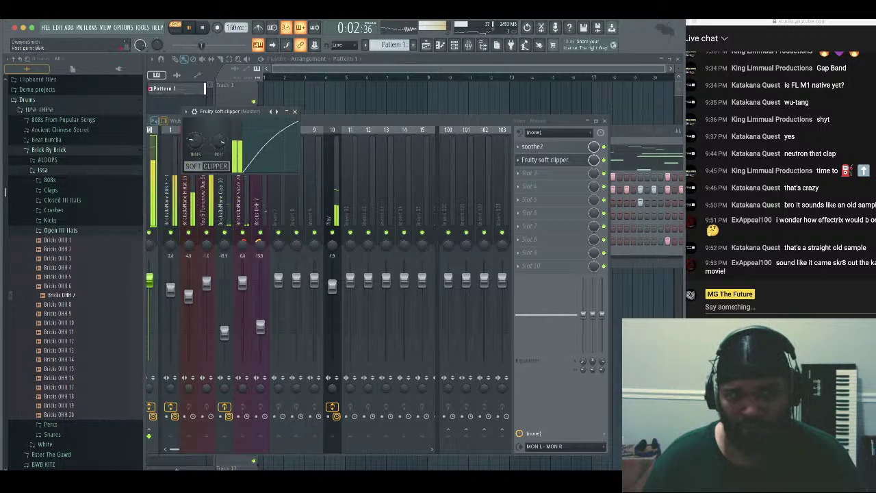
drag(219, 142, 219, 145)
click(295, 112)
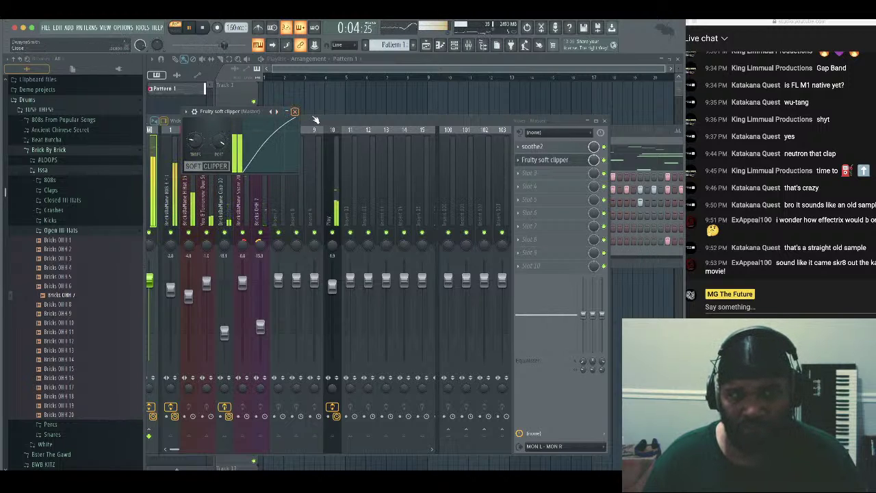
Move the mixer to expose the master meter and set the Fruity soft clipper threshold to about -19.9 dB
drag(316, 119, 389, 125)
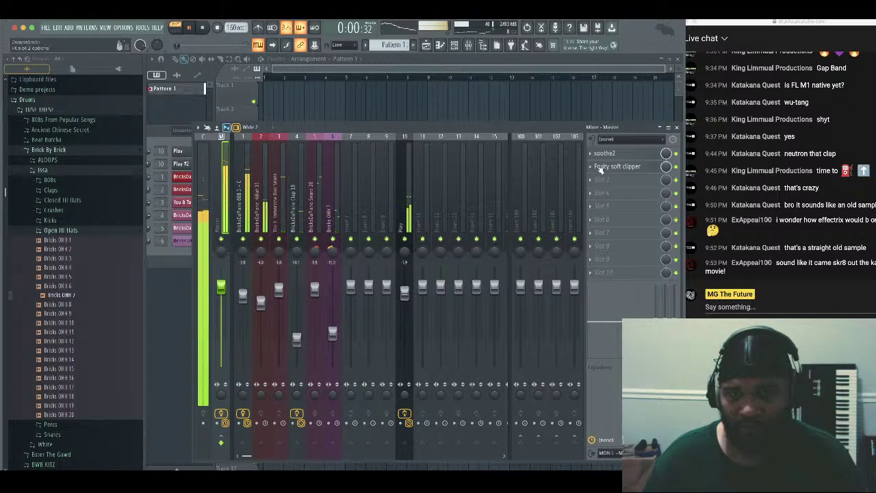
click(616, 166)
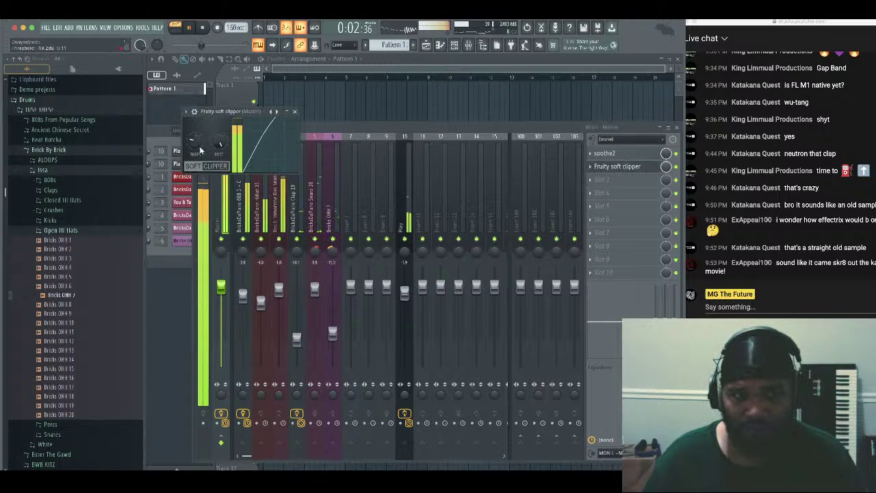
drag(196, 143, 199, 149)
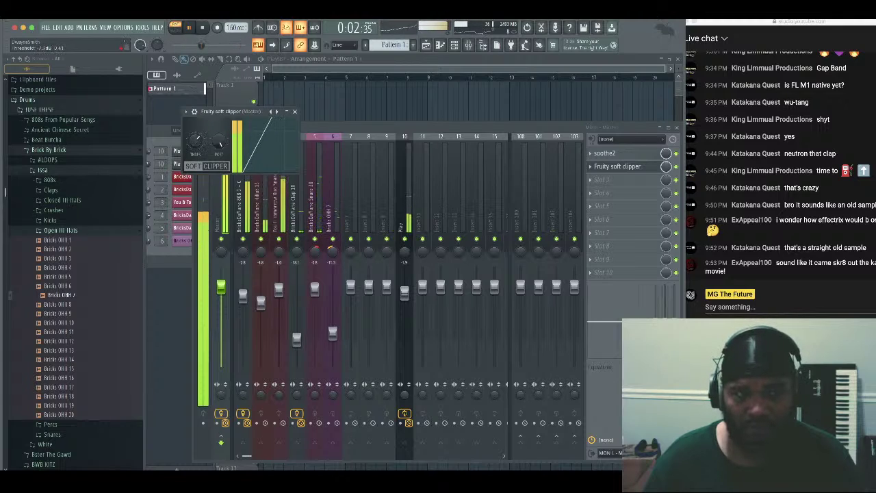
drag(196, 141, 196, 150)
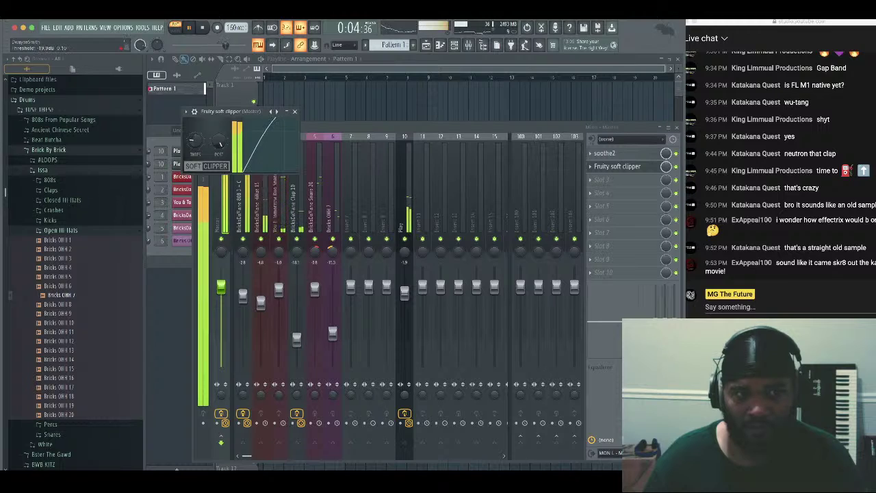
click(295, 112)
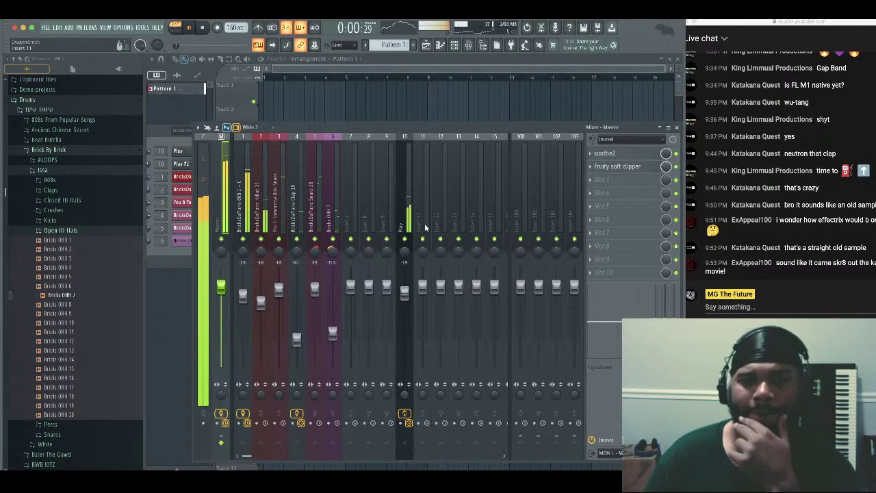
Lower the You & Tomorrow Duo Snare track to about -3.7 dB and select the 808 track with playback stopped
click(280, 240)
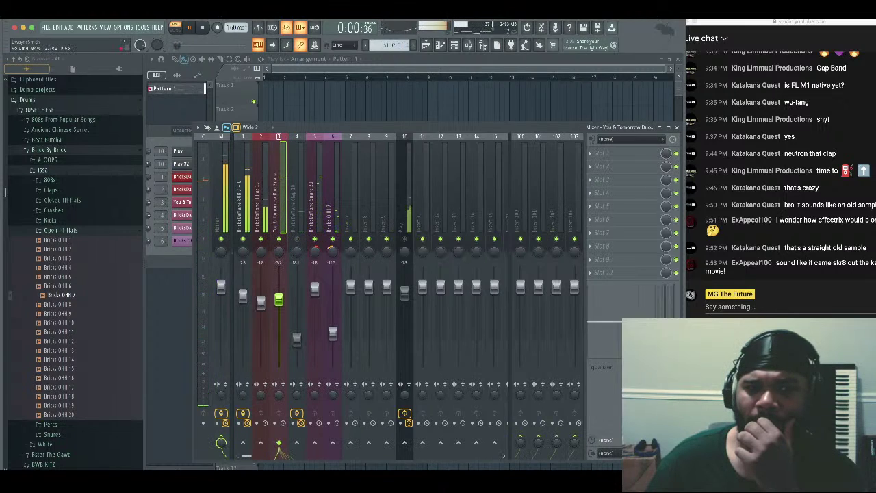
click(249, 208)
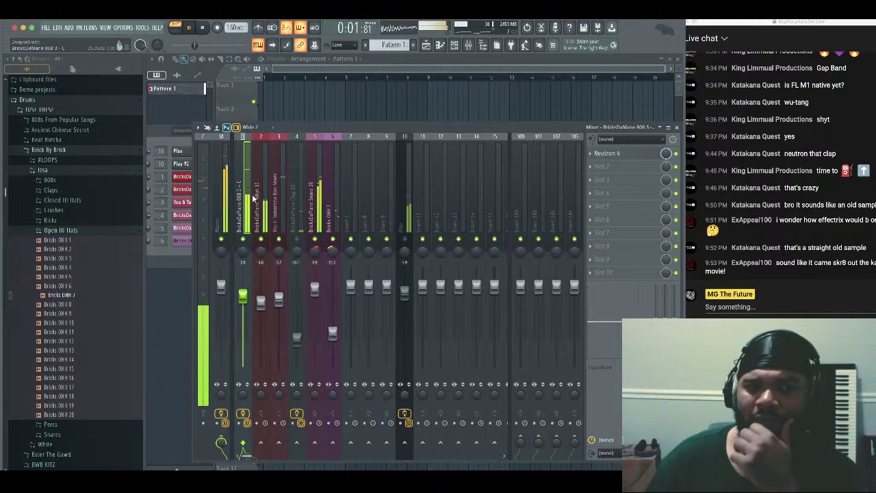
click(203, 28)
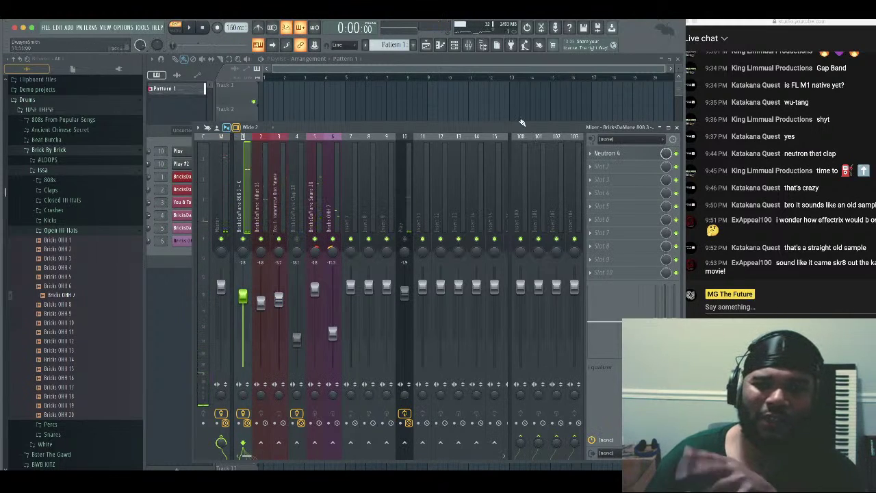
Tune Neutron 4 on the 808 track by reducing Distort, setting its Tone to -25, shifting its blend toward Tape/Tube and adjusting Width slightly
click(619, 155)
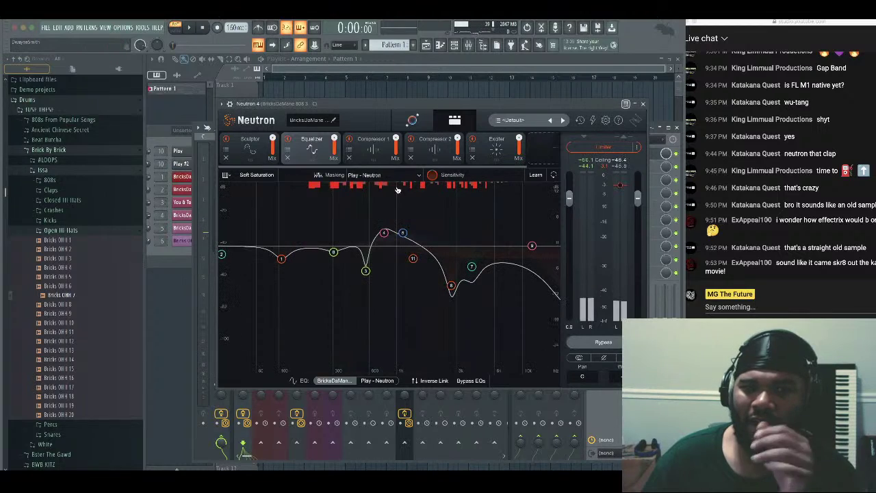
click(412, 120)
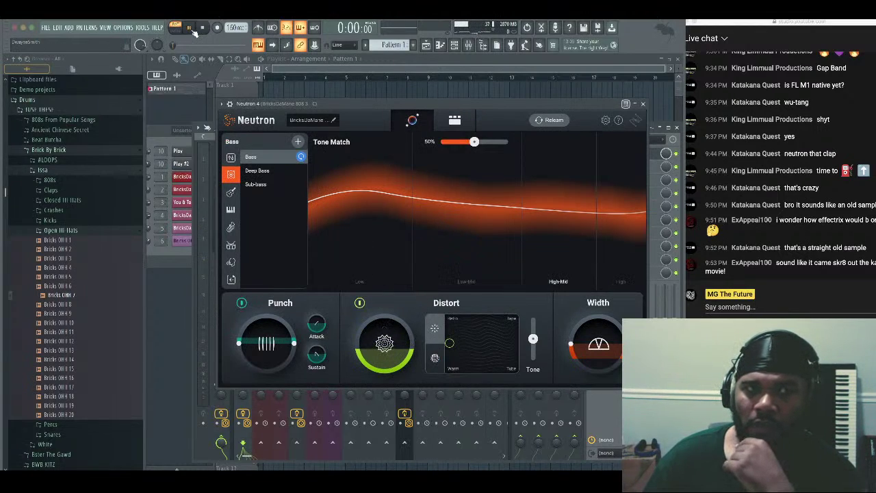
drag(403, 351, 407, 423)
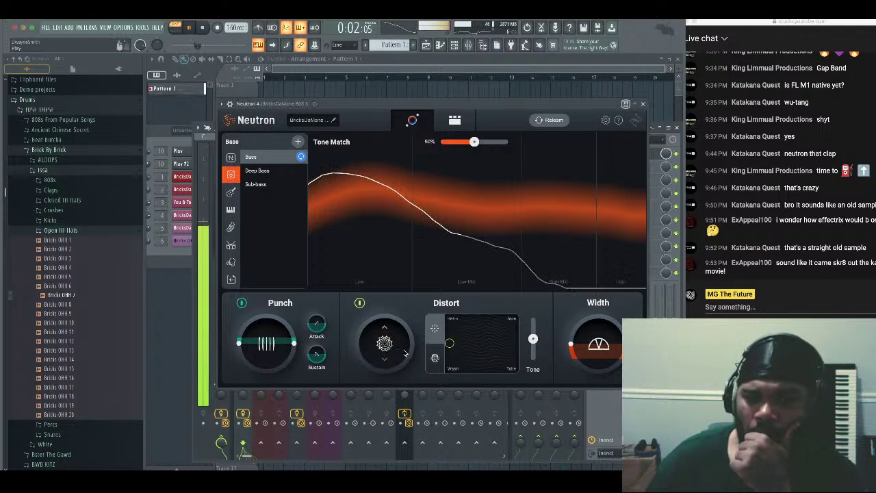
drag(405, 352, 405, 334)
mouse_move(534, 339)
mouse_down()
mouse_move(536, 354)
mouse_move(533, 343)
mouse_up()
drag(449, 343, 468, 345)
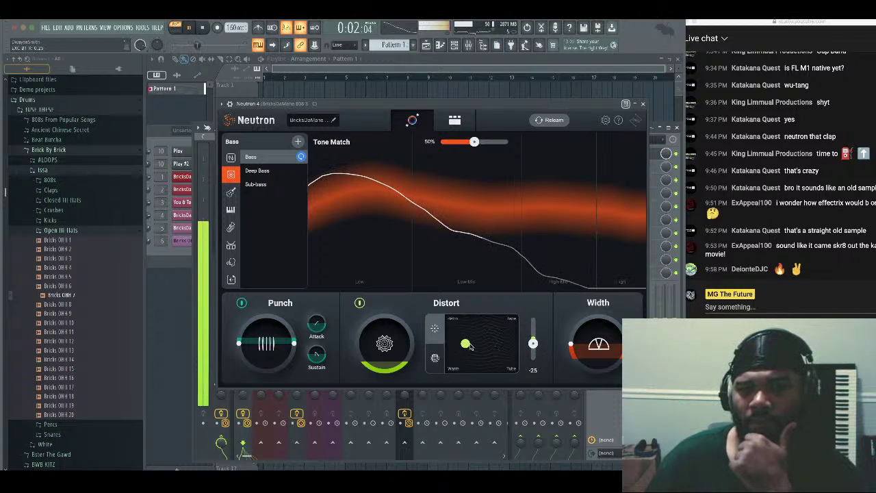
mouse_move(405, 352)
mouse_down()
mouse_move(409, 320)
mouse_move(409, 367)
mouse_up()
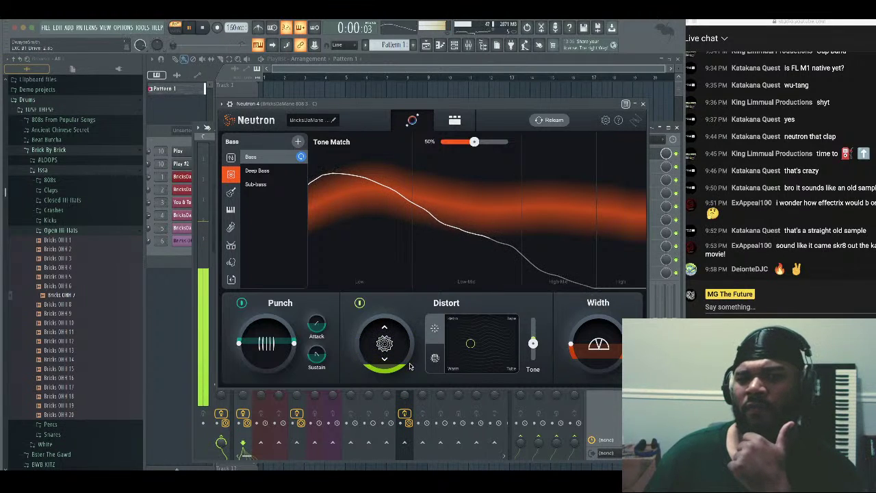
drag(583, 358, 583, 362)
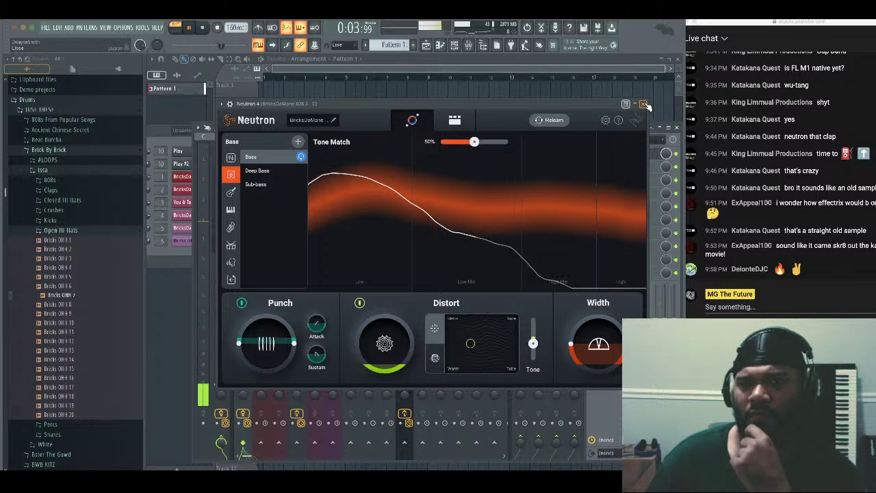
click(645, 104)
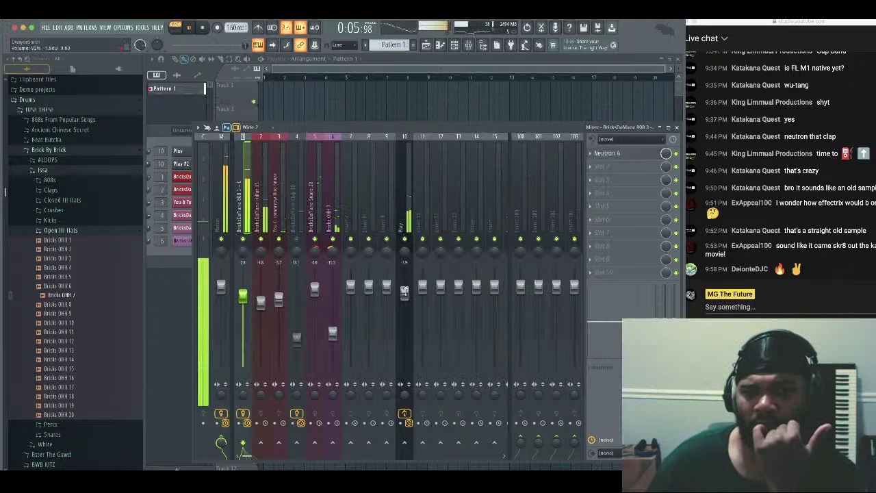
Lower the Play mixer track's volume to about -5.5 dB and stop playback
drag(404, 292, 404, 305)
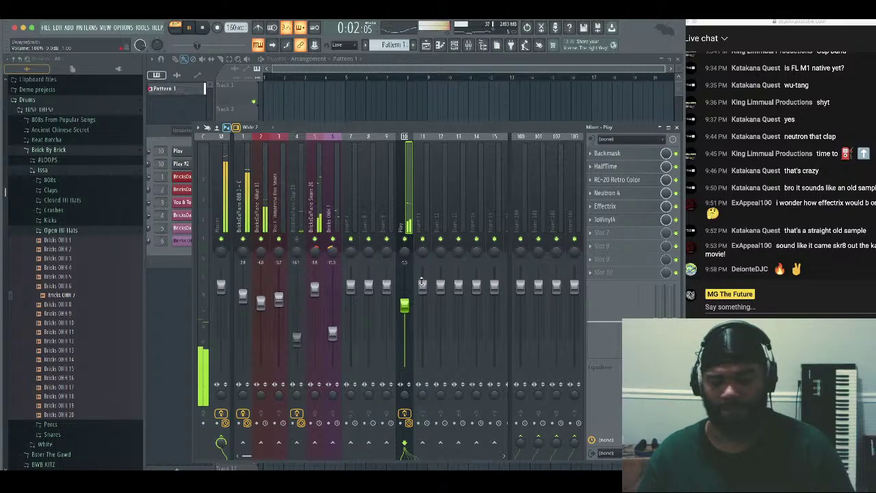
key(space)
Switch to the live chat window, move it so the messages are fully readable, and return to the FL Studio mixer
click(815, 238)
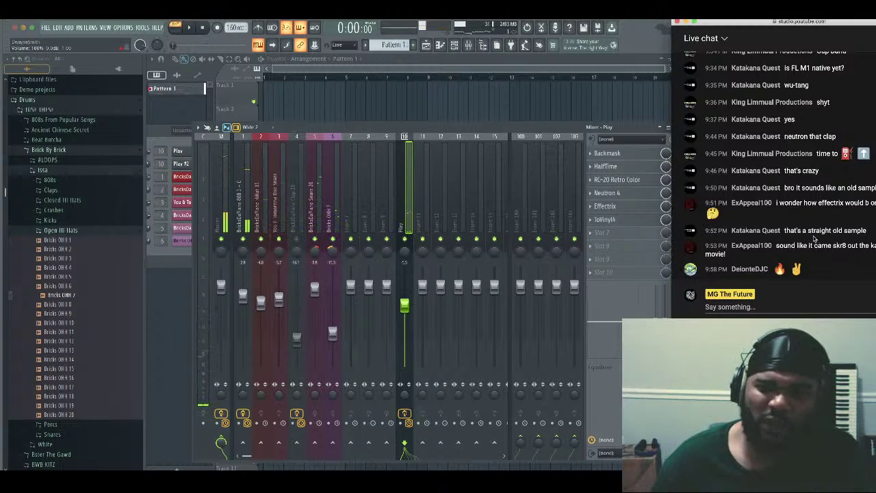
drag(801, 22, 774, 21)
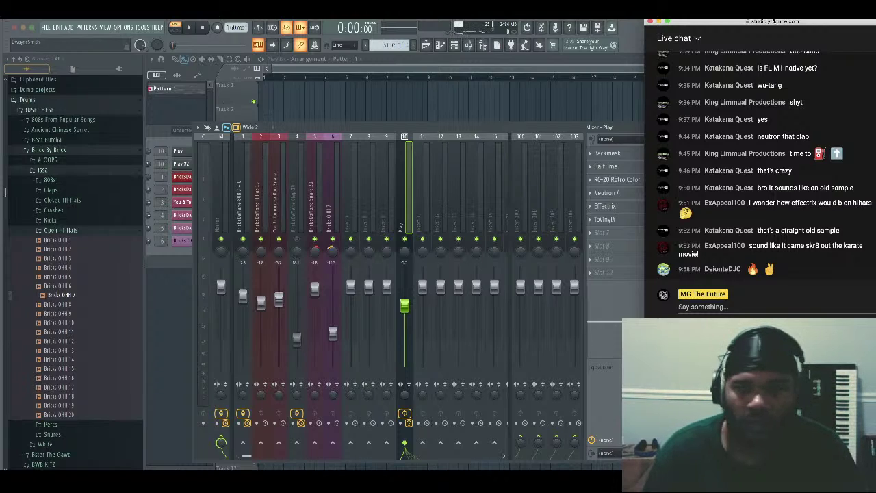
click(448, 125)
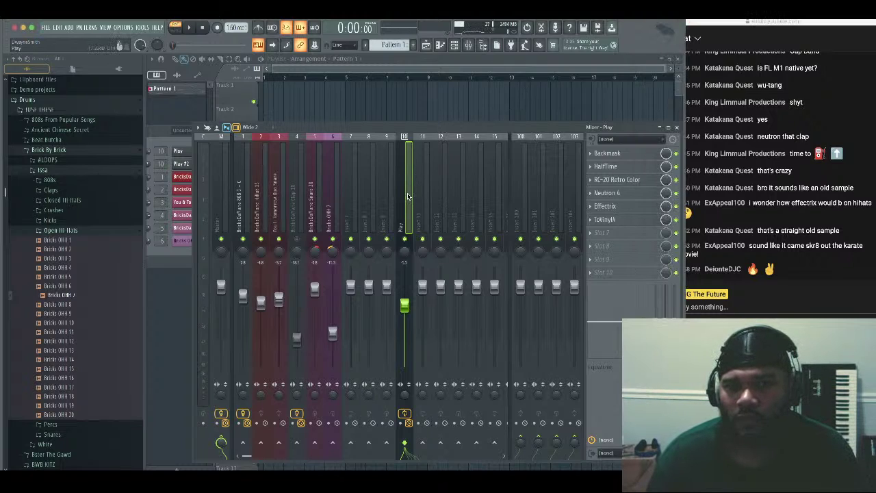
Move Effectrix and ToVinyl4 ahead of Neutron 4 in the Play track's effects chain and audition the beat
click(676, 180)
key(space)
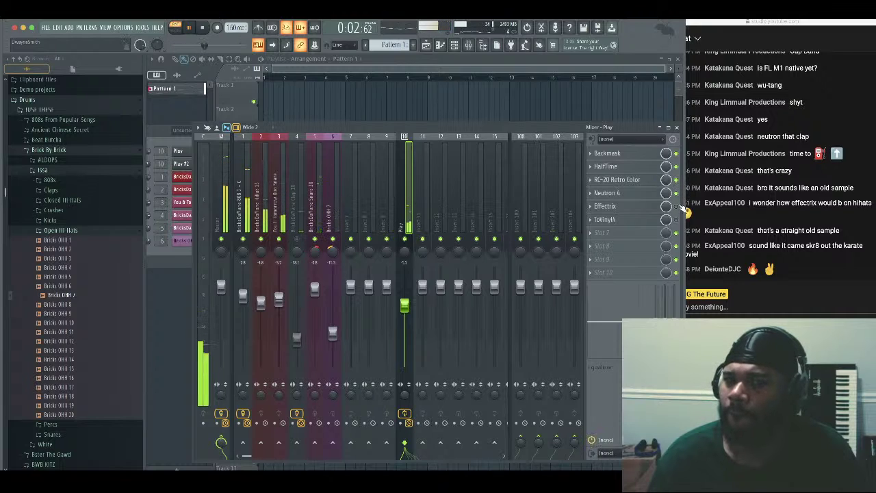
click(589, 208)
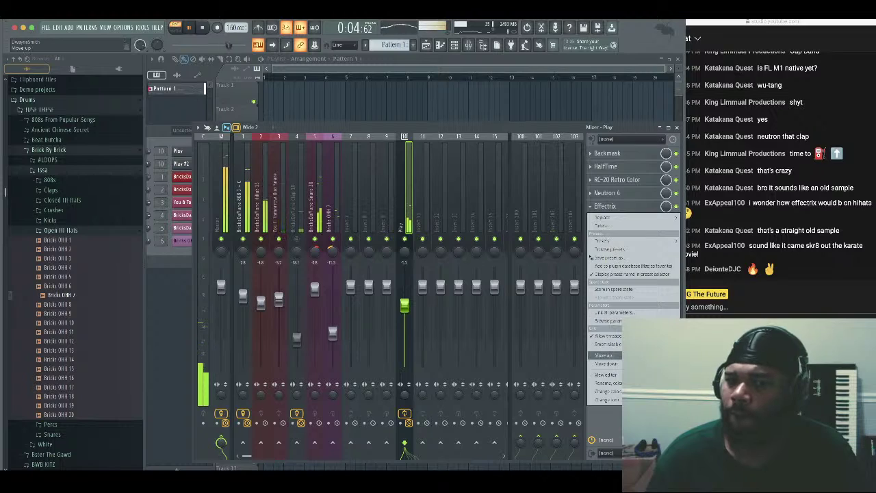
click(602, 355)
click(593, 222)
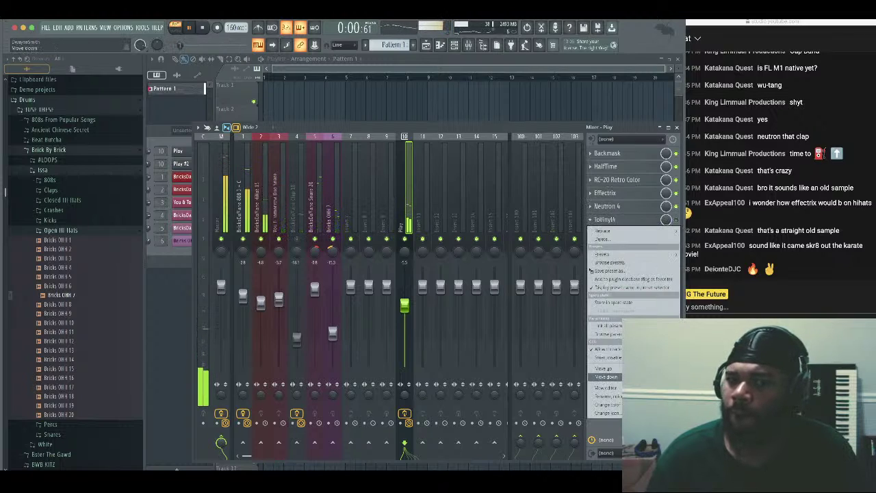
click(602, 368)
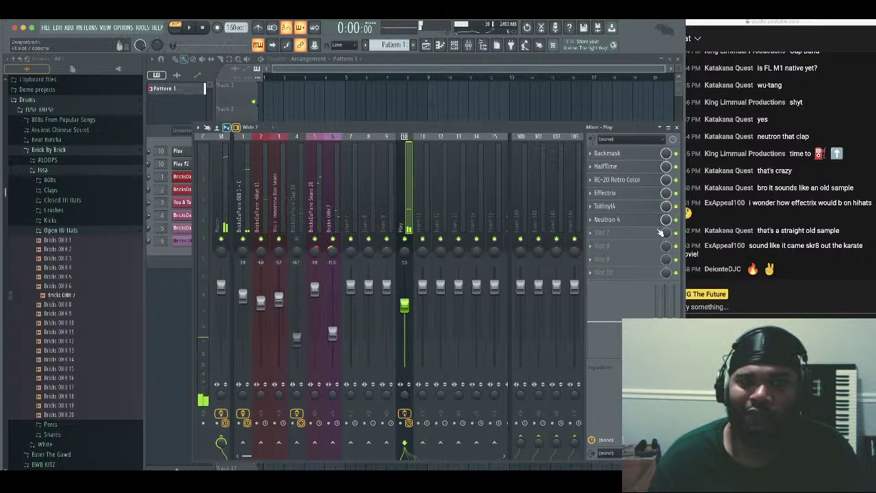
key(space)
key(space)
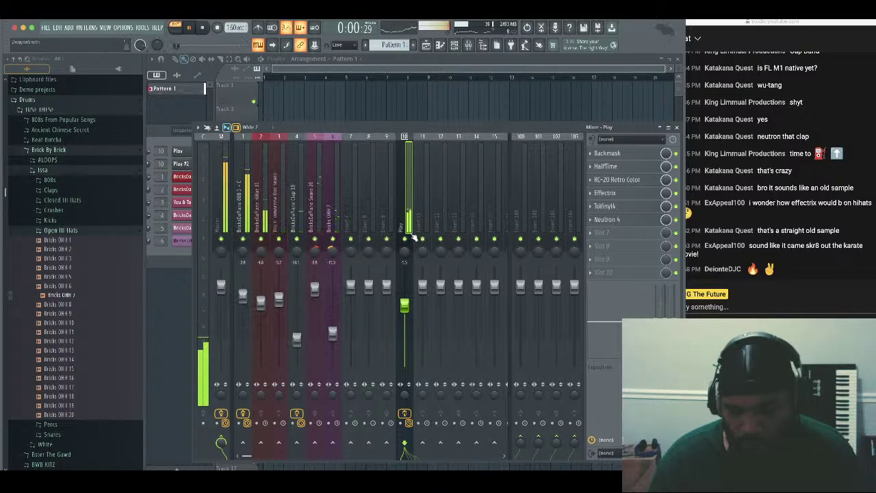
key(space)
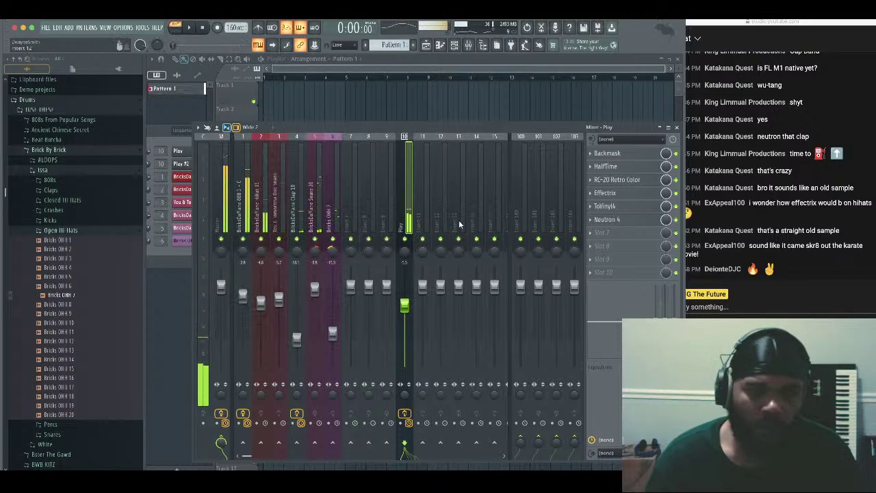
Reduce Neutron 4's Tone Match amount on the Play track to about 63%, adjust its Width during playback, and close the plugin
click(609, 232)
key(Escape)
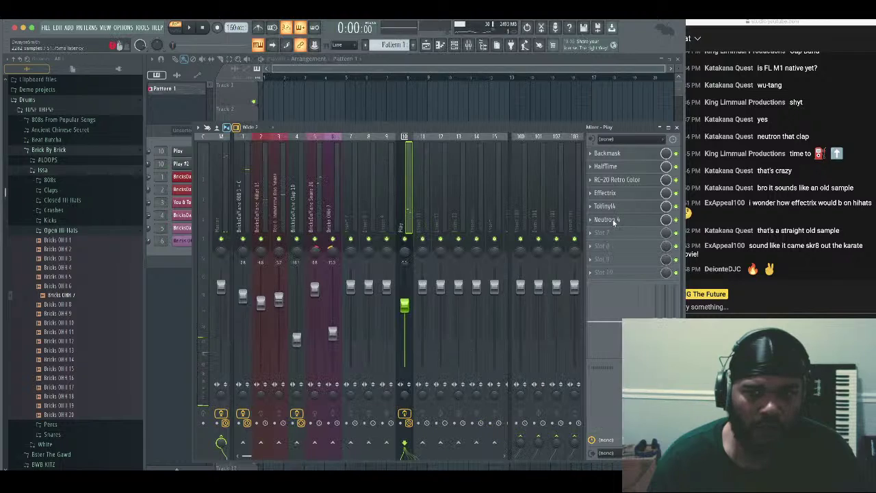
click(596, 220)
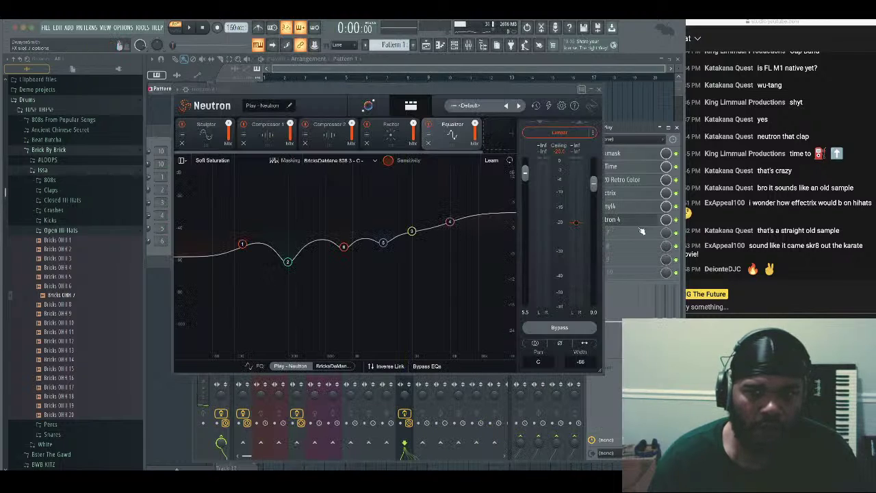
click(369, 104)
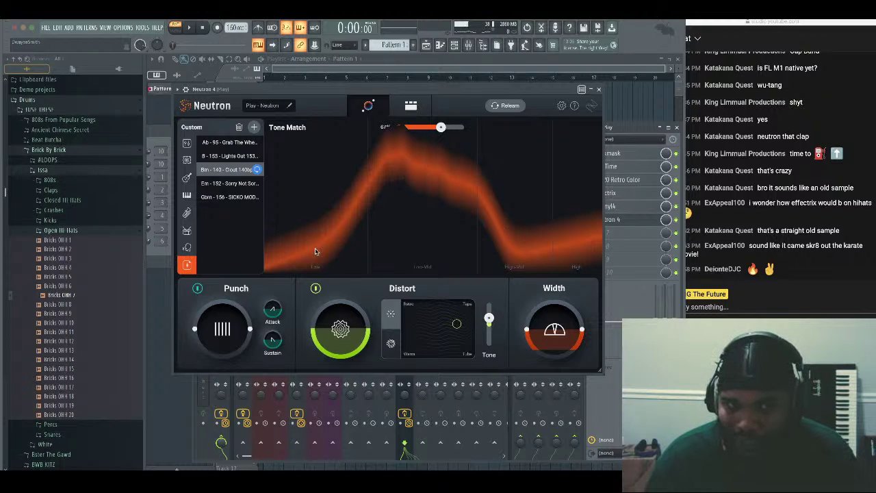
key(space)
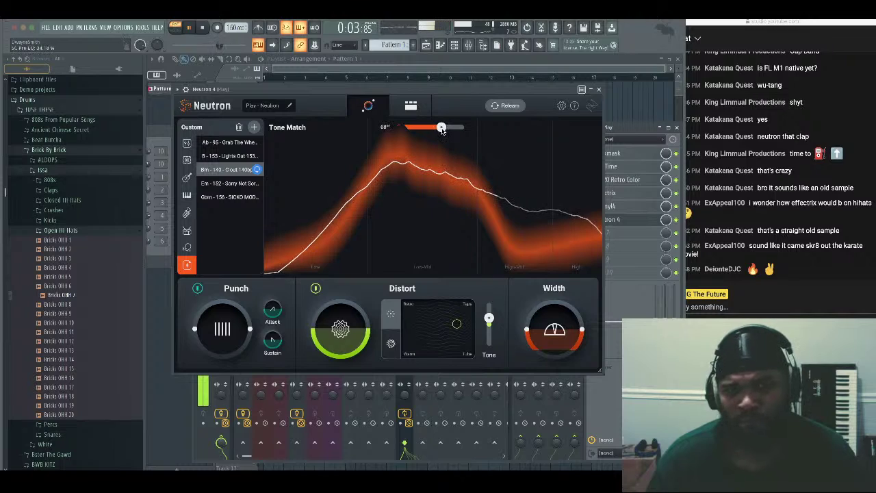
mouse_move(441, 128)
mouse_down()
mouse_move(464, 129)
mouse_move(438, 130)
mouse_up()
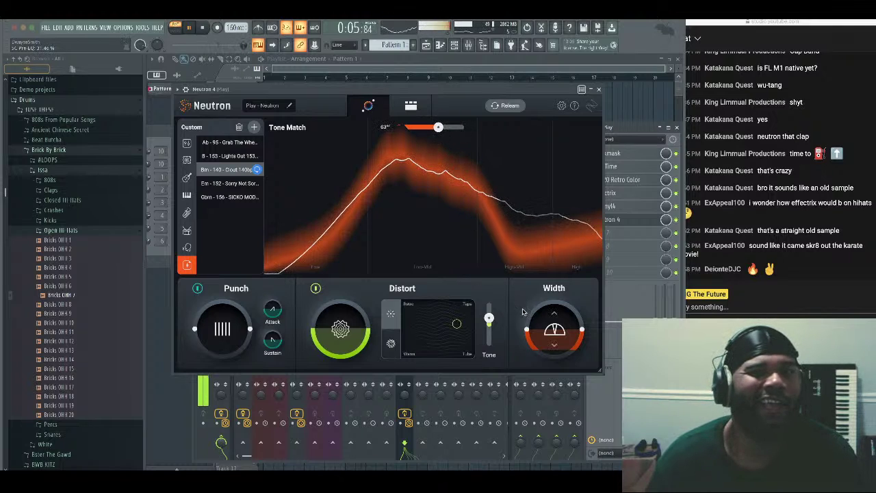
drag(525, 333, 526, 327)
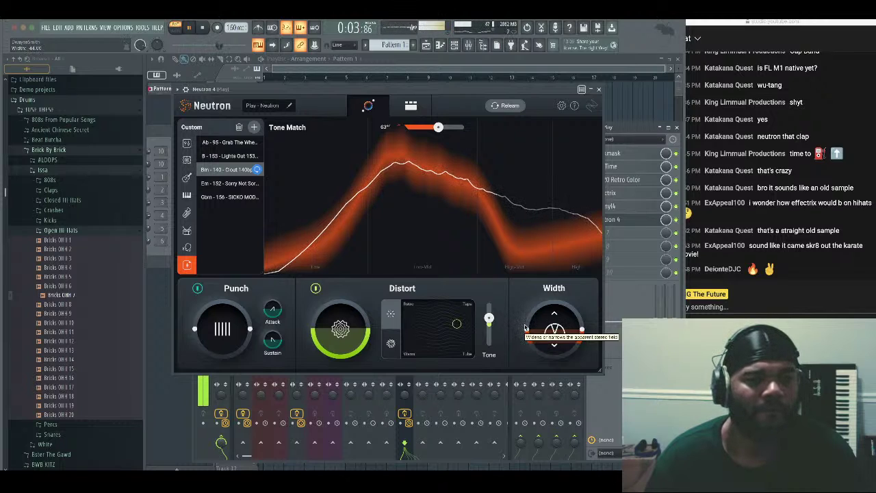
click(600, 89)
key(space)
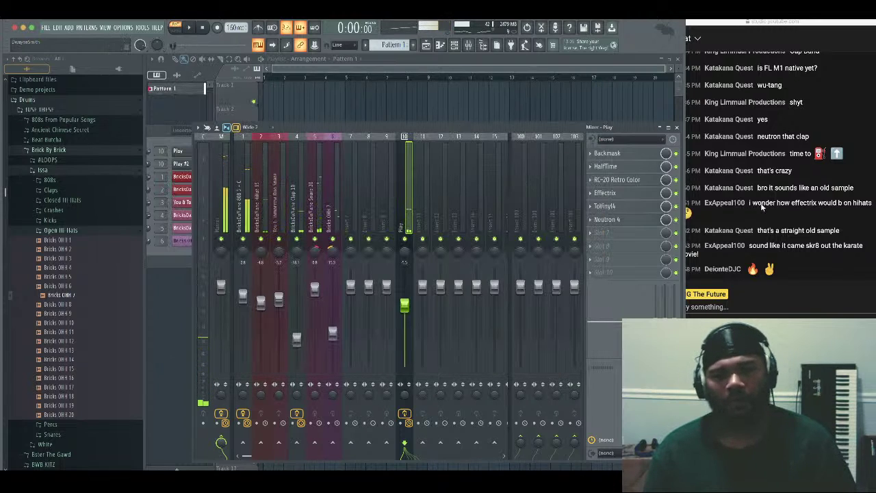
Load ToTape6 into effect slot 7 of the Play track, start playback and place its window over the mixer faders
click(761, 207)
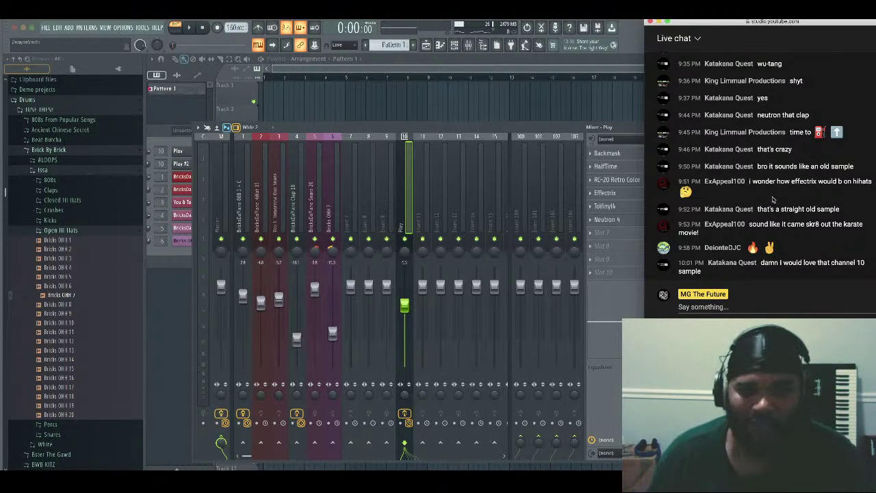
click(623, 232)
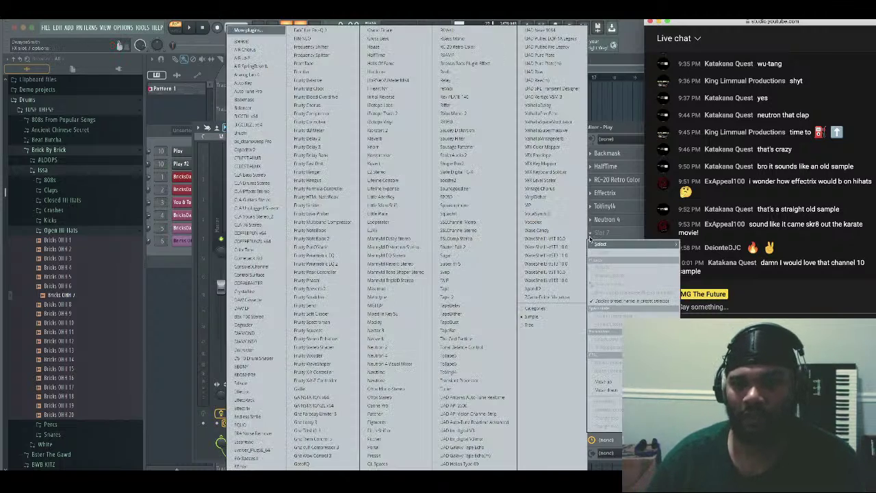
click(479, 363)
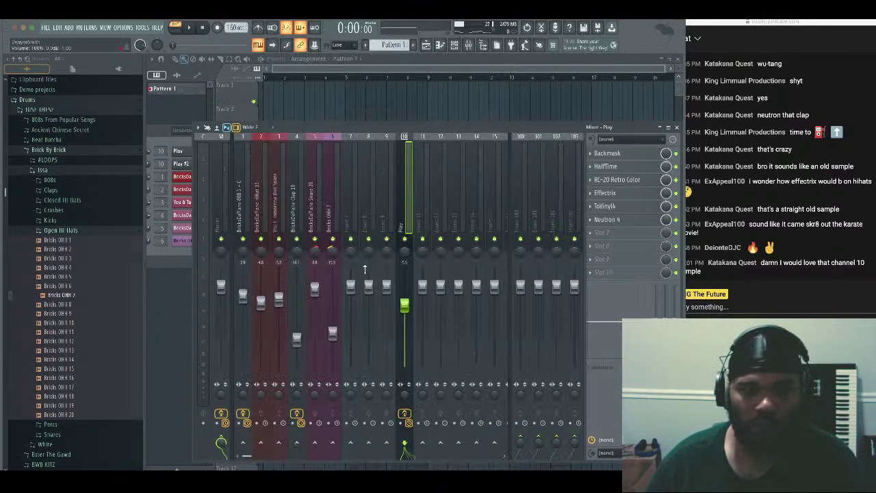
click(594, 233)
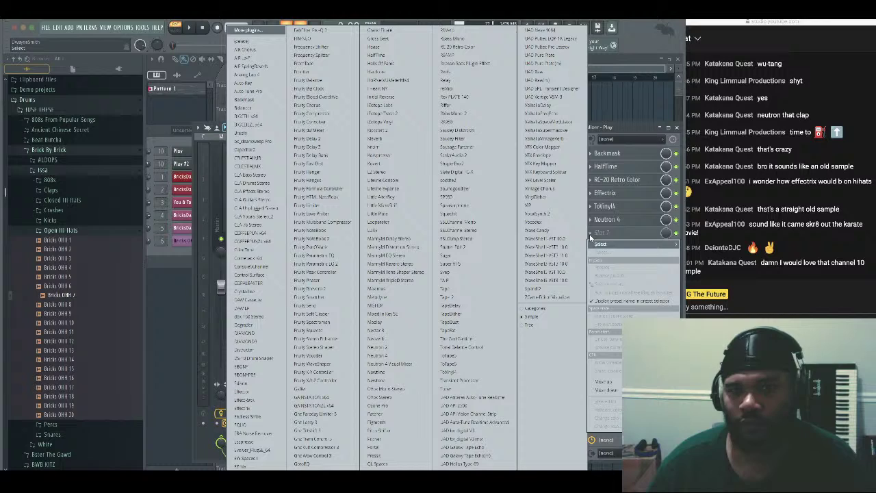
click(469, 365)
key(space)
drag(182, 75, 452, 293)
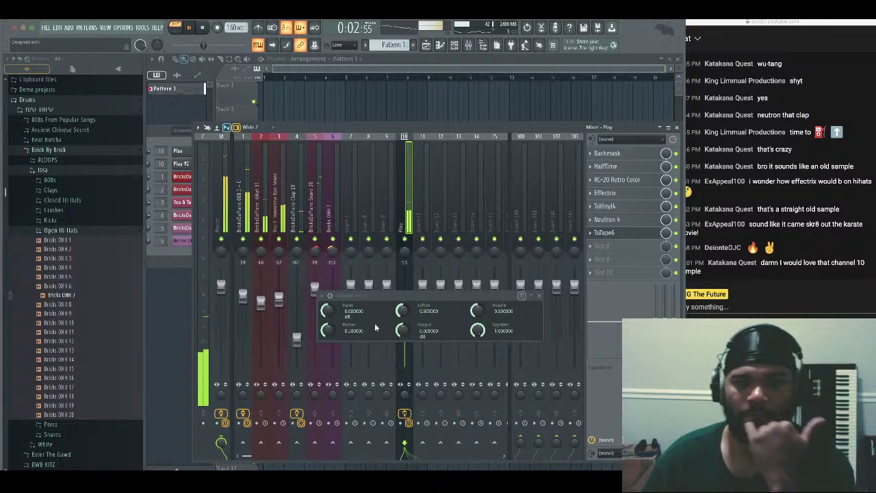
Set ToTape6's Flutter to about 0.37 and Head B to about 0.41 while the beat plays
drag(328, 331, 328, 310)
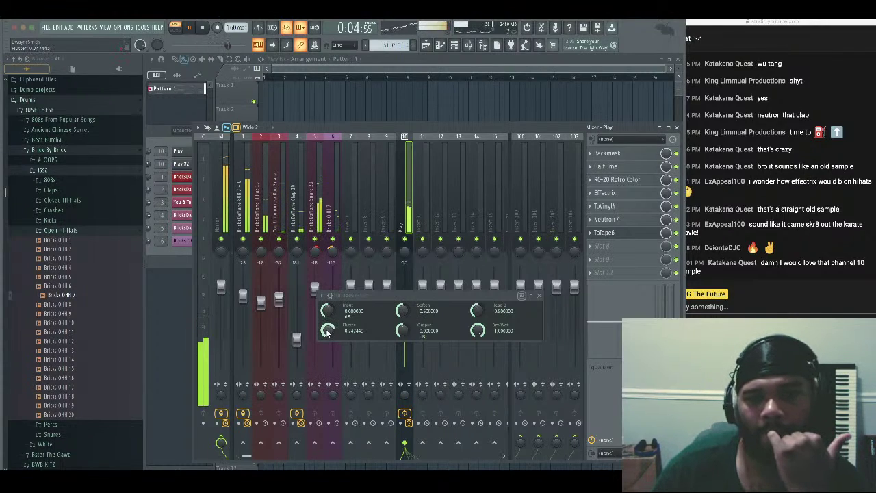
drag(327, 331, 327, 364)
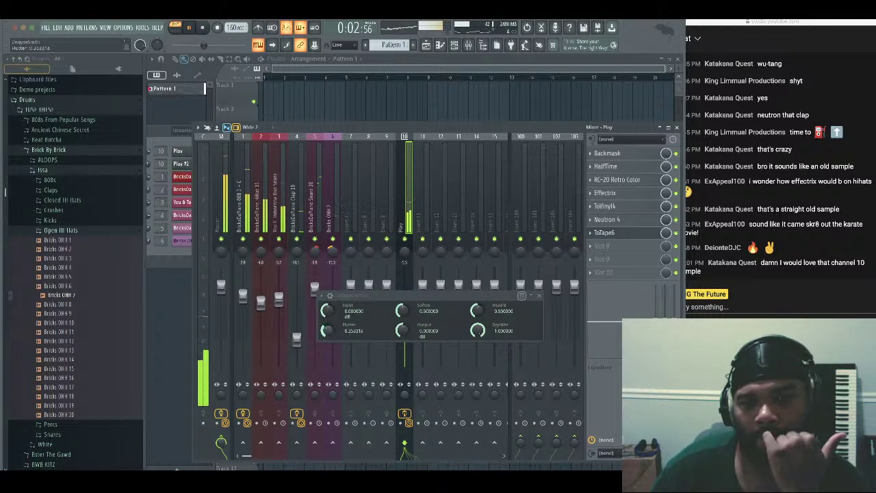
drag(477, 310, 477, 277)
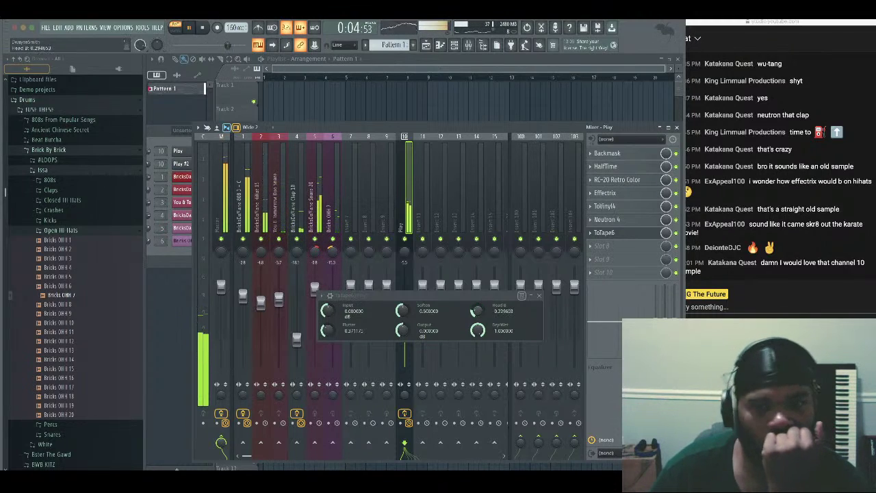
drag(480, 315, 479, 306)
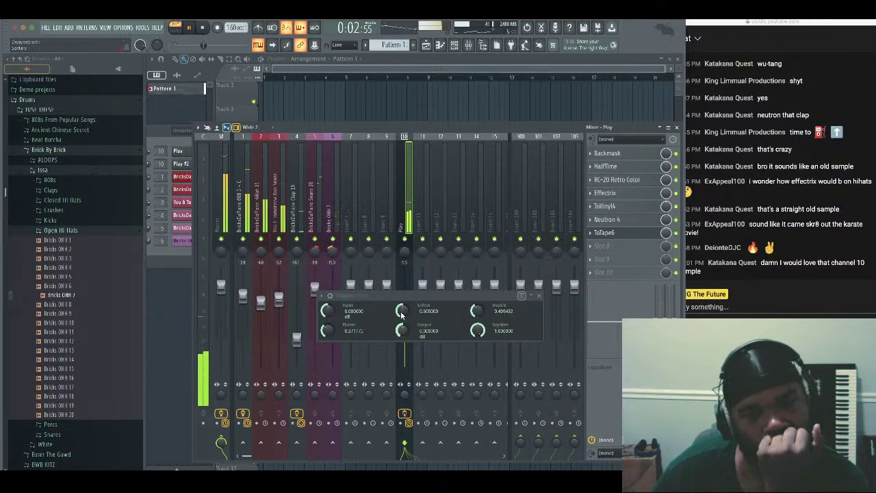
Set ToTape6's Input to about 3.5 dB and Output to about -3.5 dB, raise Soften, and set Dry/Wet to 1.0
drag(402, 316, 402, 351)
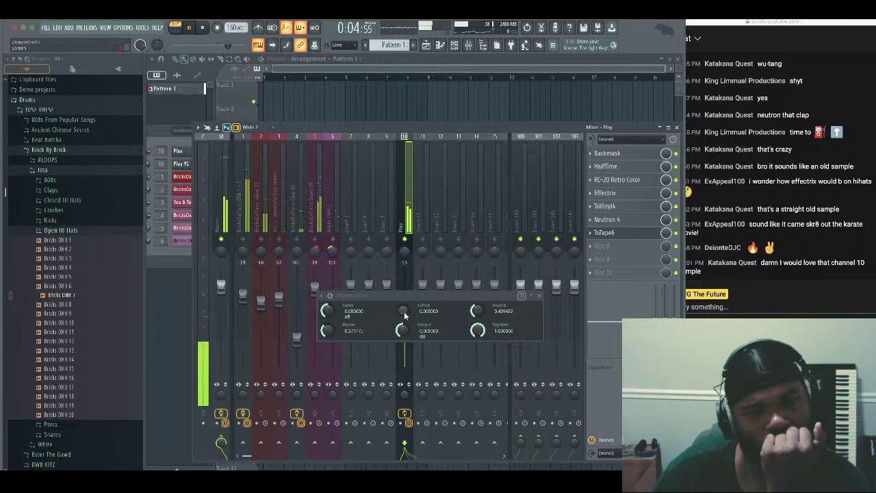
drag(327, 311, 327, 304)
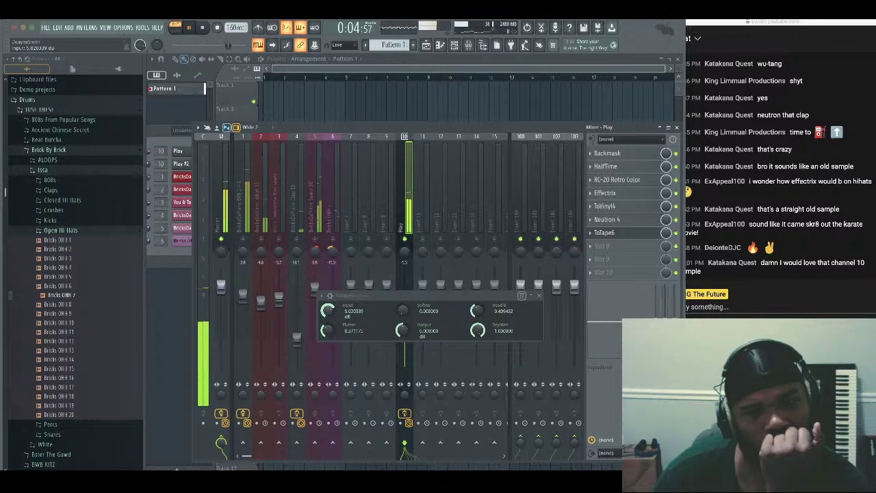
drag(328, 311, 327, 313)
drag(406, 336, 404, 313)
drag(479, 334, 479, 390)
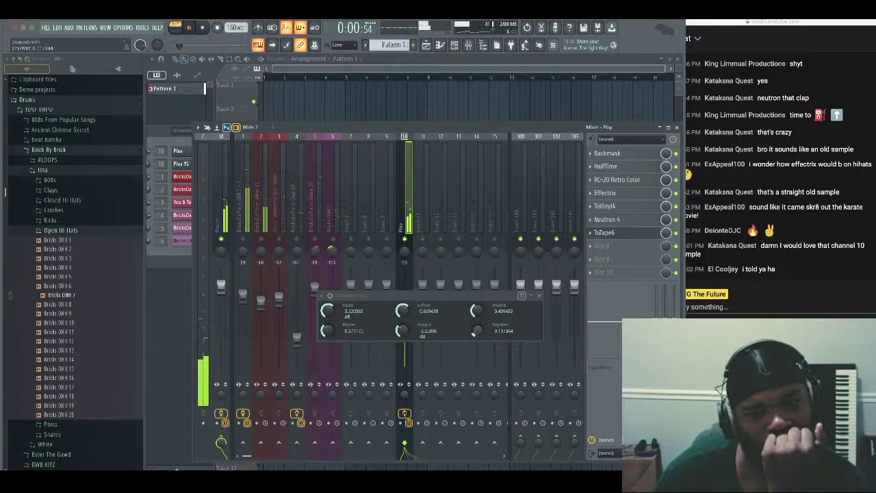
drag(472, 333, 473, 313)
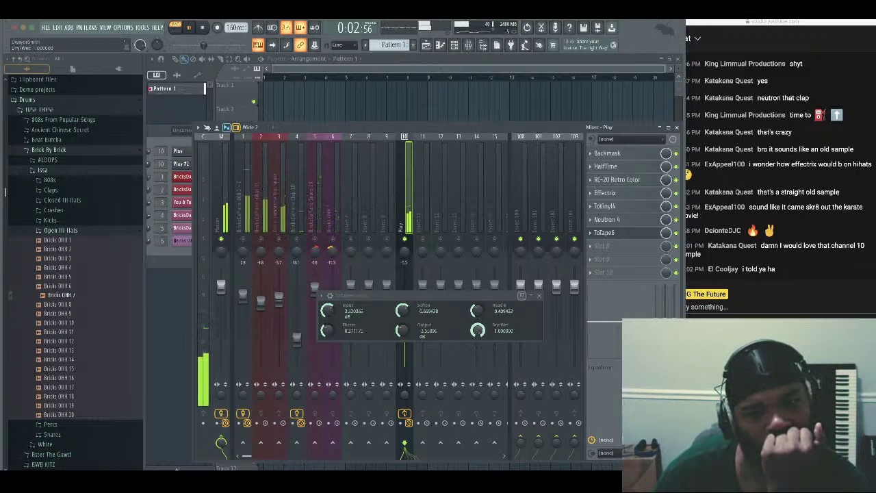
Set ToTape6's Flutter to about 0.52 and Head B to about 0.72, and close the plugin window
drag(327, 330, 327, 336)
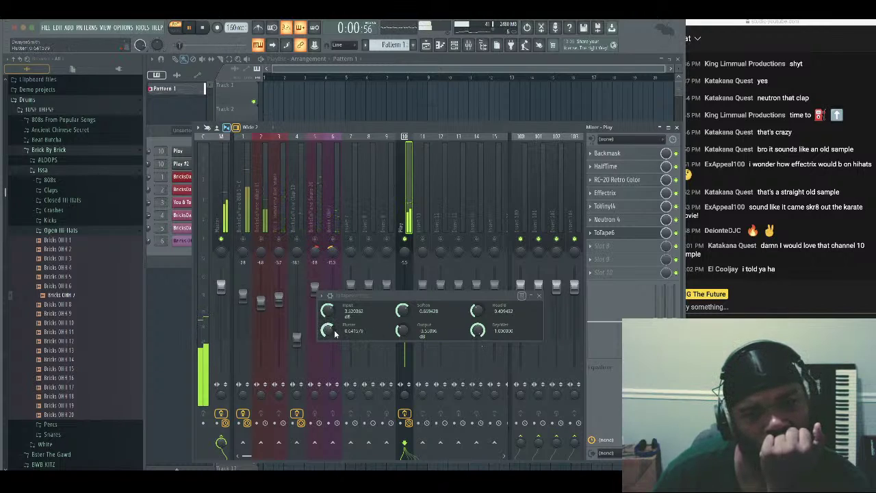
drag(327, 330, 327, 339)
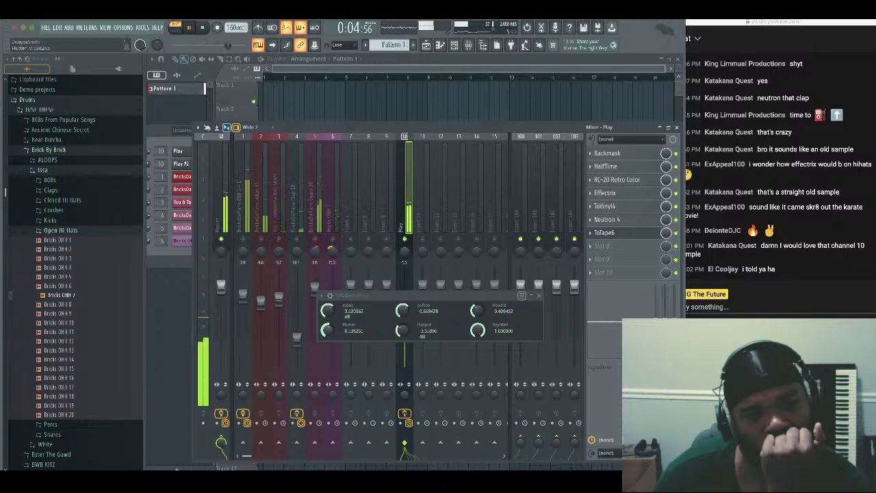
drag(327, 331, 327, 332)
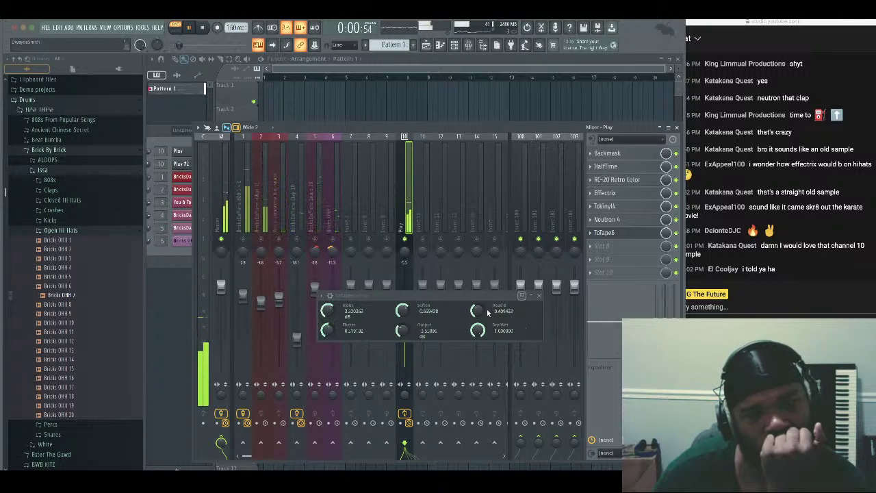
mouse_move(487, 311)
mouse_down()
mouse_move(486, 284)
mouse_move(477, 327)
mouse_move(474, 312)
mouse_up()
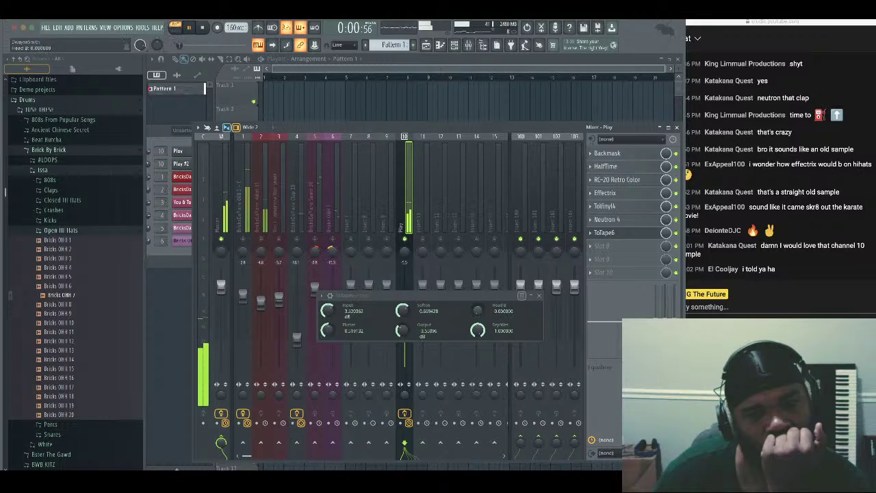
drag(477, 310, 478, 246)
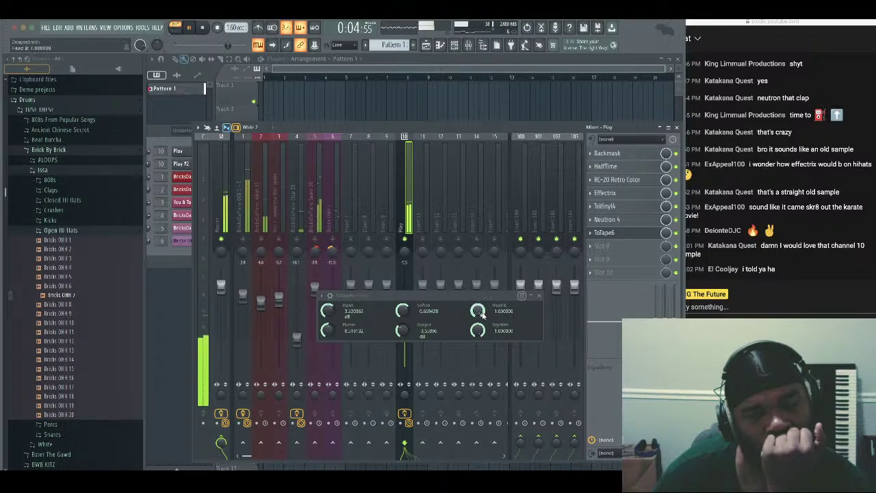
drag(477, 311, 478, 326)
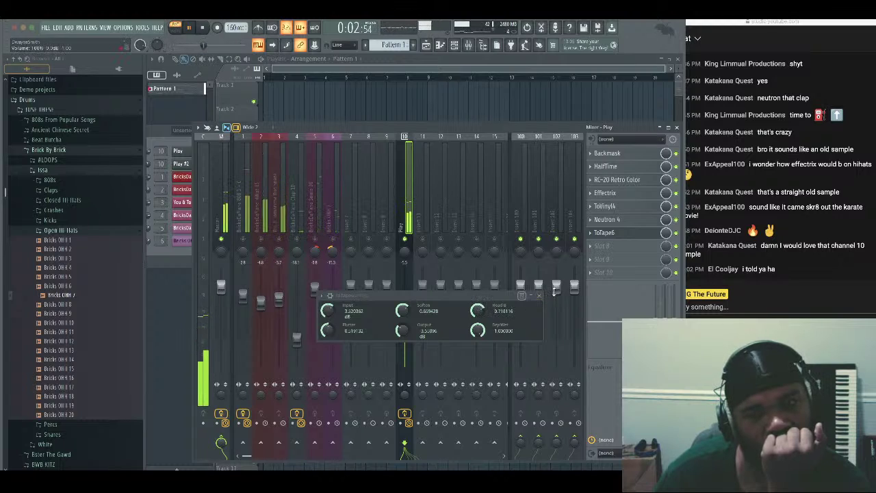
click(539, 296)
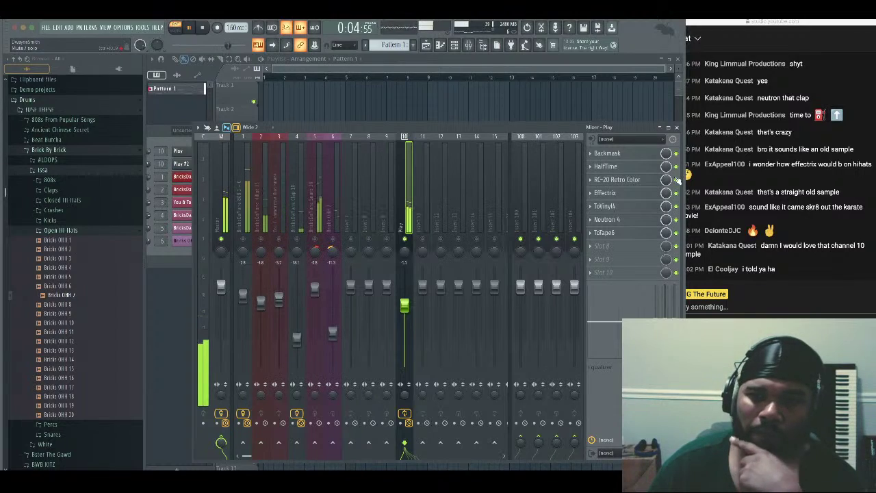
Bypass RC-20 Retro Color, Effectrix, ToVinyl4 and Neutron 4 on the Play track, and move ToTape6 above Neutron 4
click(675, 192)
click(676, 207)
click(676, 220)
click(676, 232)
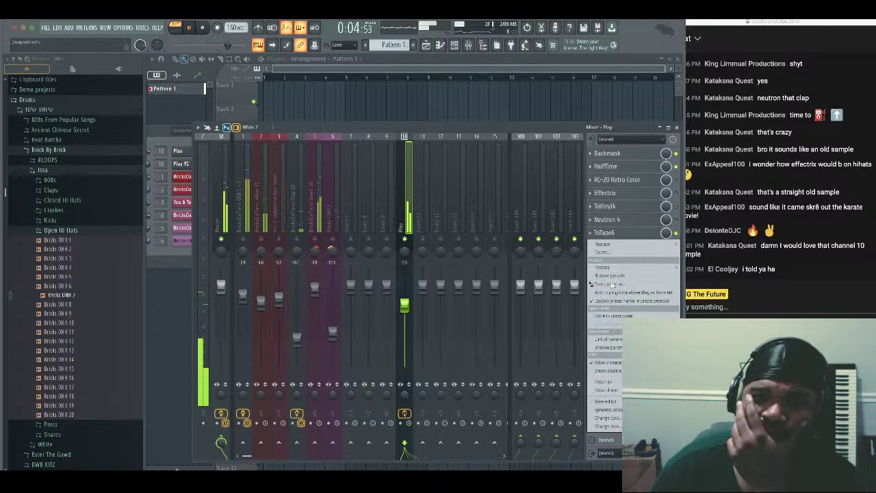
click(591, 232)
click(602, 381)
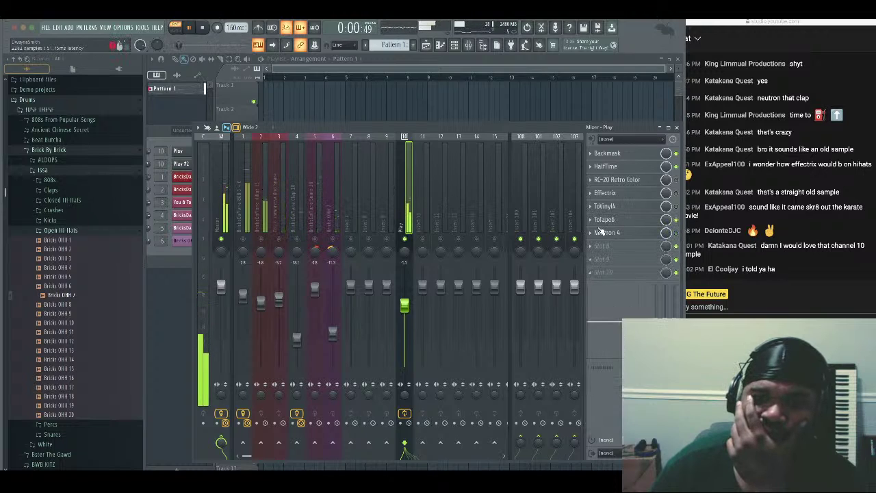
Move ToTape6 above ToVinyl4 in the Play track's effects chain, re-enable ToVinyl4 and open its settings
click(592, 219)
click(603, 367)
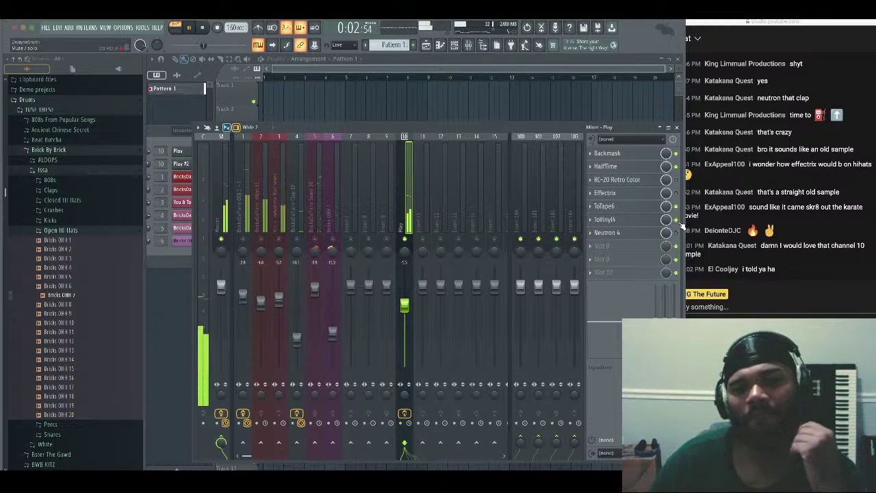
click(622, 221)
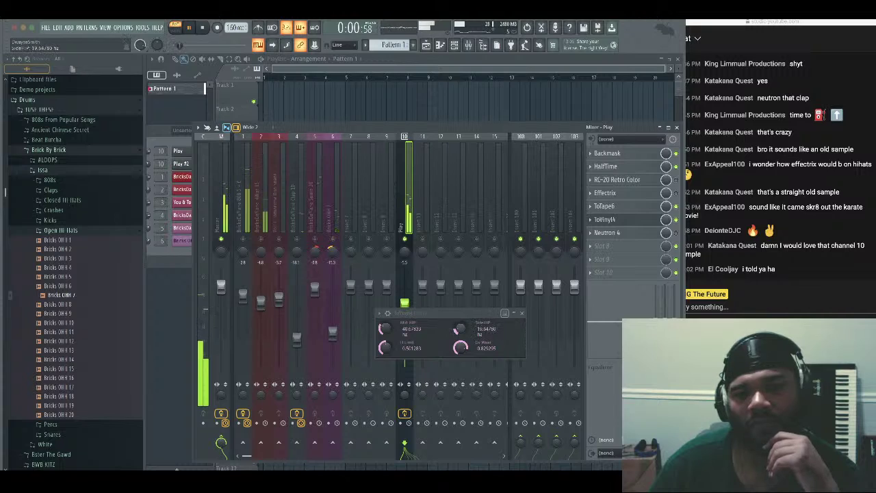
Sweep ToVinyl4's Side HP up and down while the beat plays, and set it to about 132.7 Hz
drag(460, 329, 460, 294)
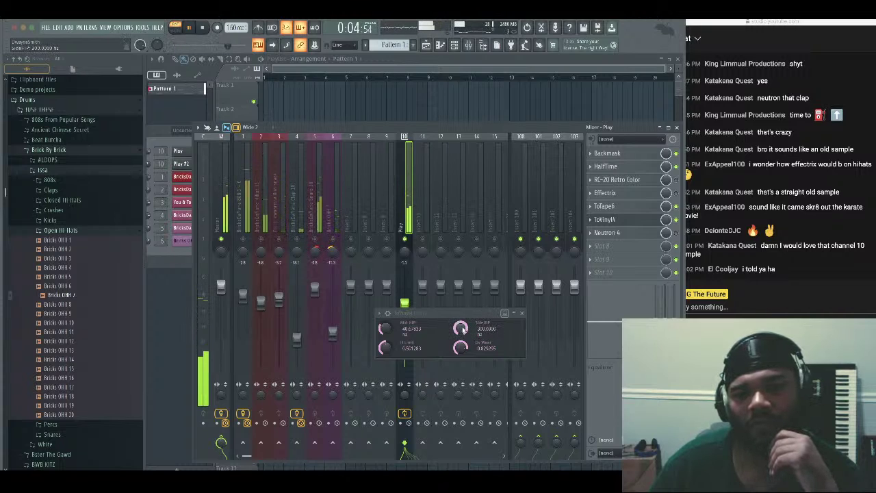
drag(463, 330, 462, 363)
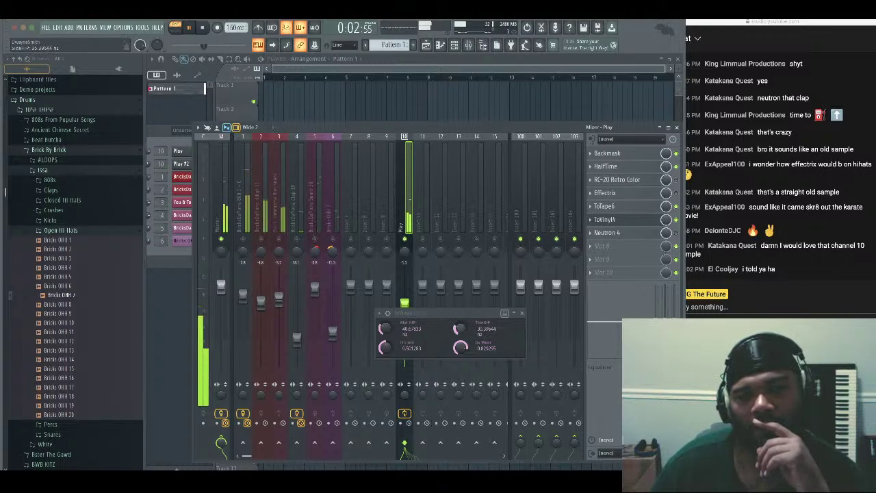
drag(460, 328, 460, 318)
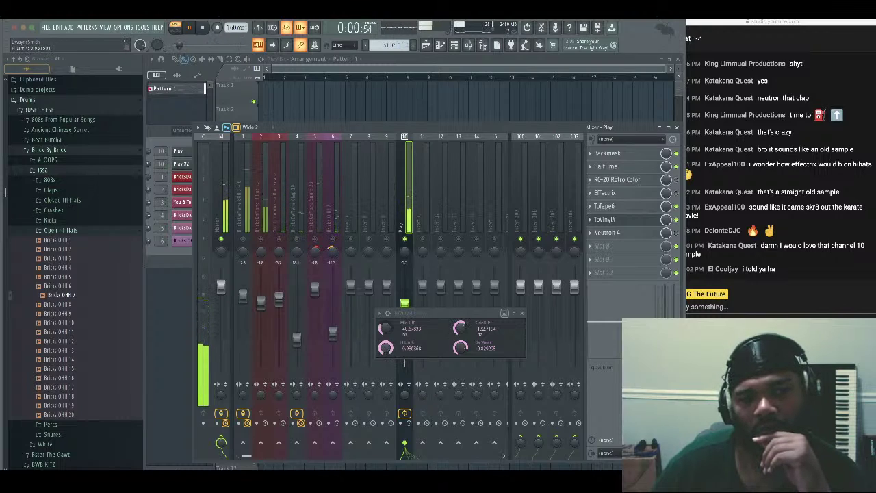
Lower ToVinyl4's Mid HP, set Side HP to about 135 Hz, and set both HF Limit and Groove Wear to 1.0
drag(386, 347, 388, 351)
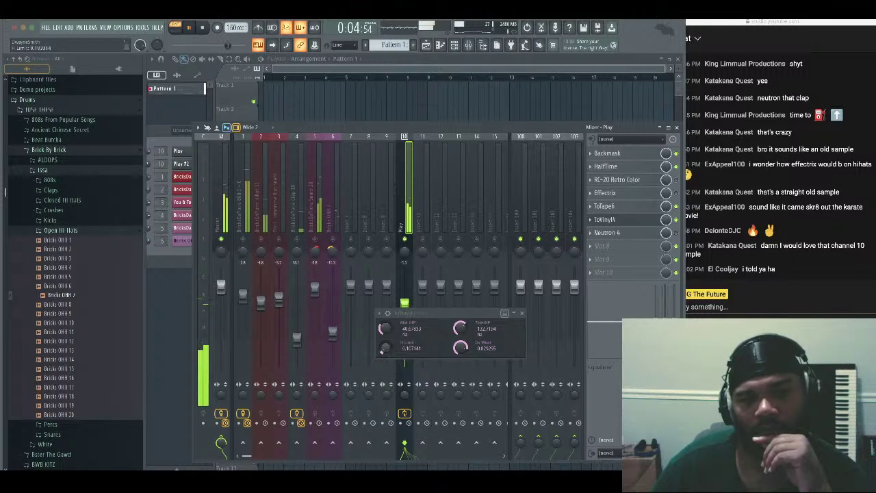
drag(386, 349, 386, 345)
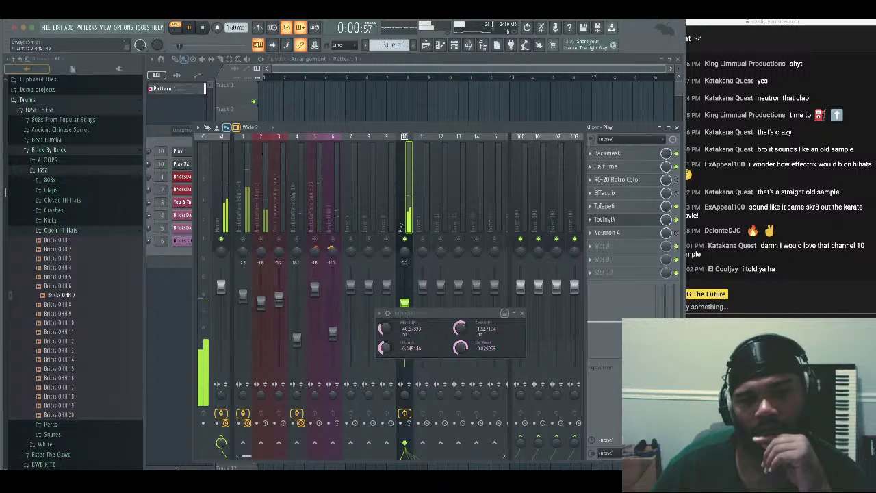
drag(386, 348, 385, 319)
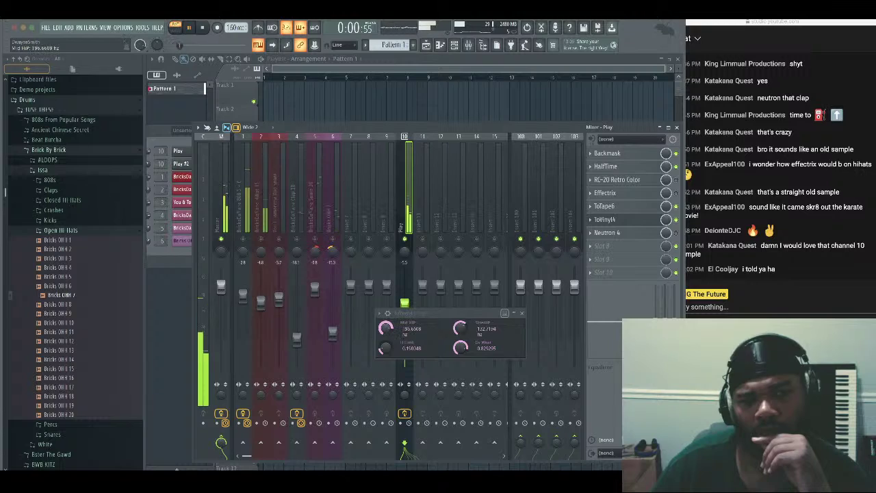
drag(385, 329, 386, 345)
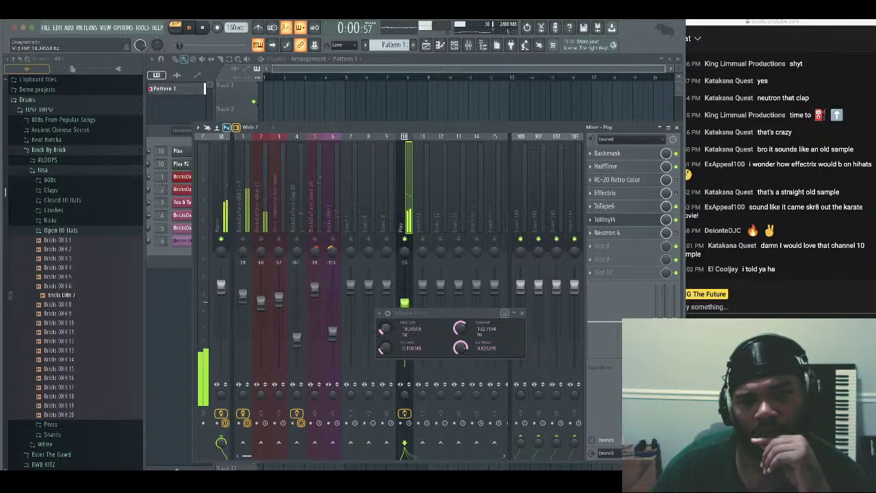
drag(386, 345, 386, 344)
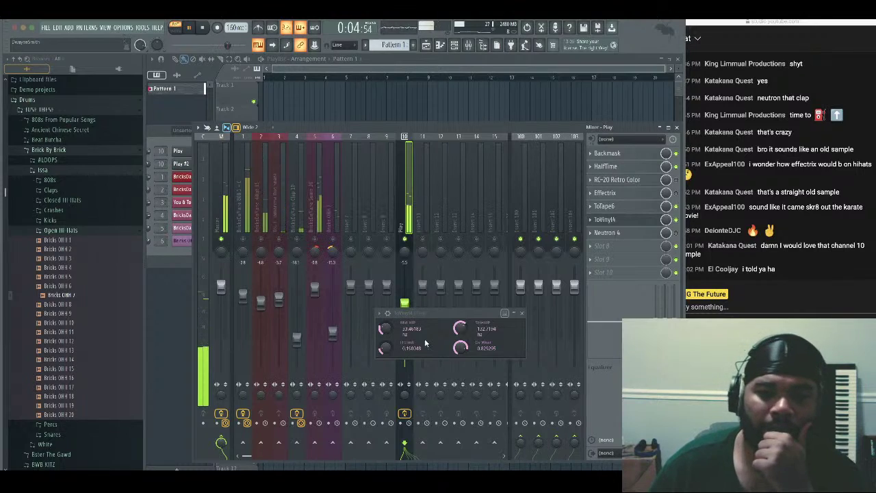
drag(464, 325, 462, 353)
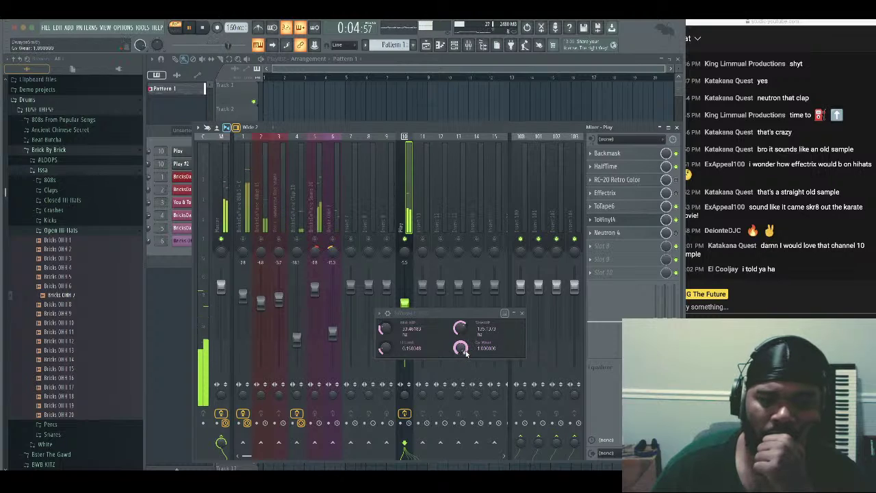
drag(385, 348, 385, 345)
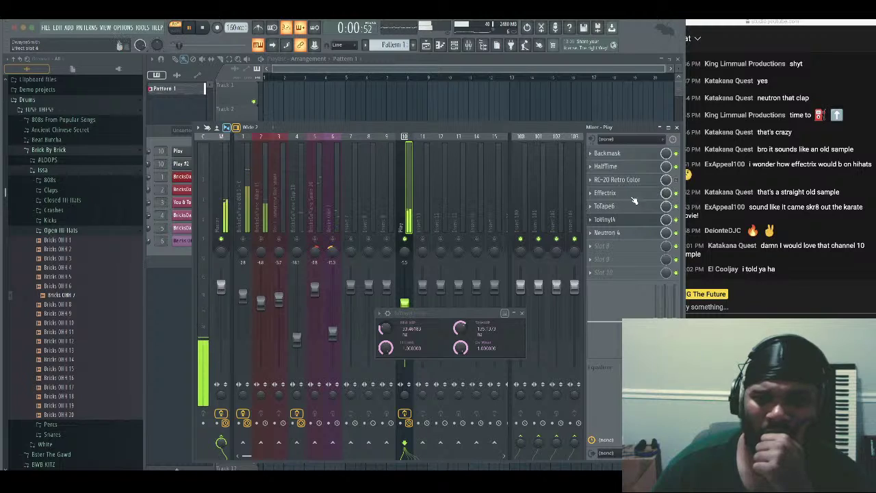
Reduce the Tone Match and Distort amounts in the Play track's Neutron 4, and close the Neutron and ToVinyl4 windows
click(613, 236)
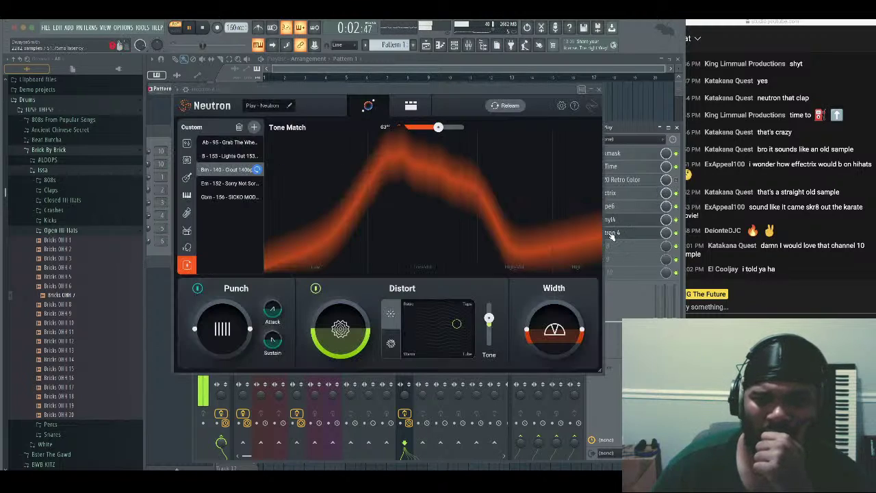
drag(438, 128, 434, 129)
drag(368, 335, 364, 364)
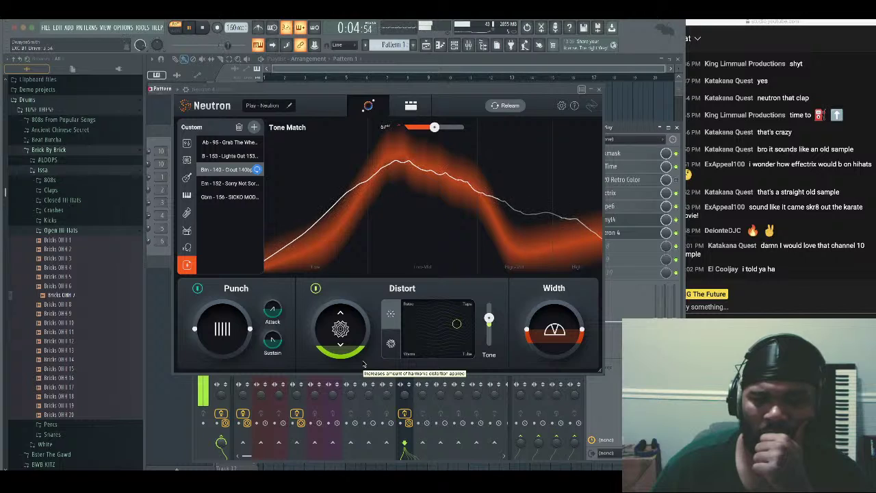
click(599, 89)
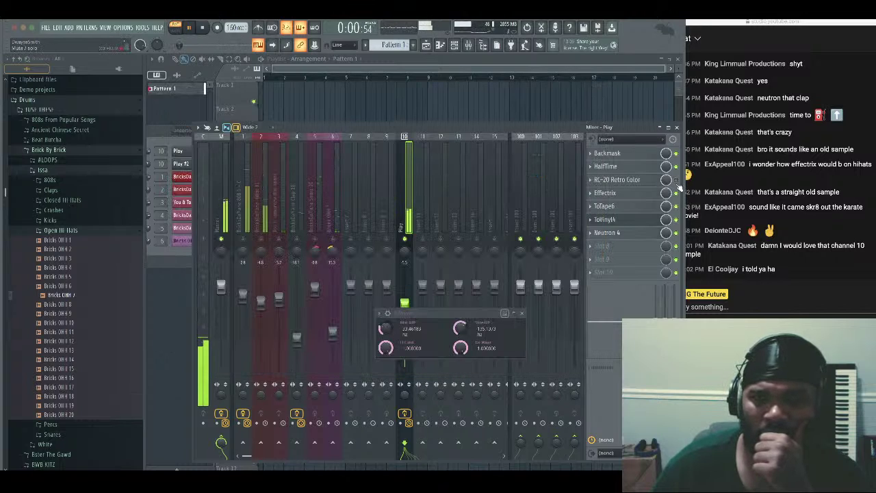
click(521, 312)
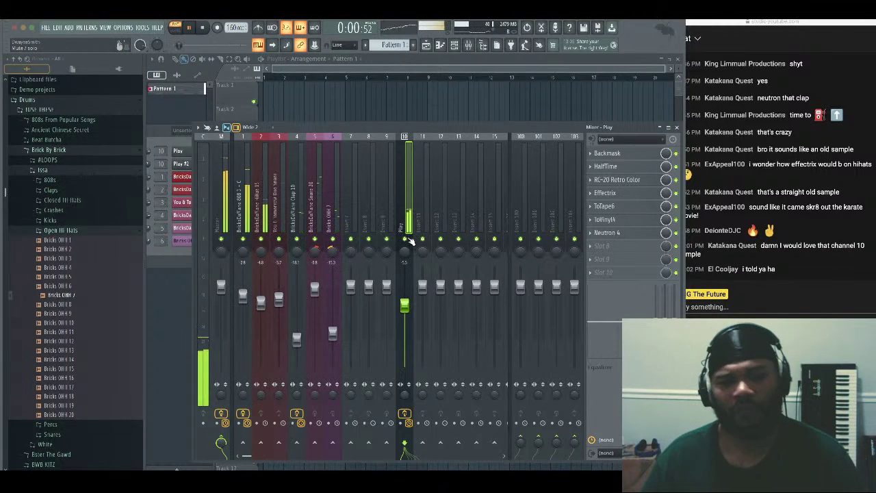
Close the mixer and save the project as MGTF-LIVE-SO SIMPOL in the 06 June 2022 folder
click(676, 129)
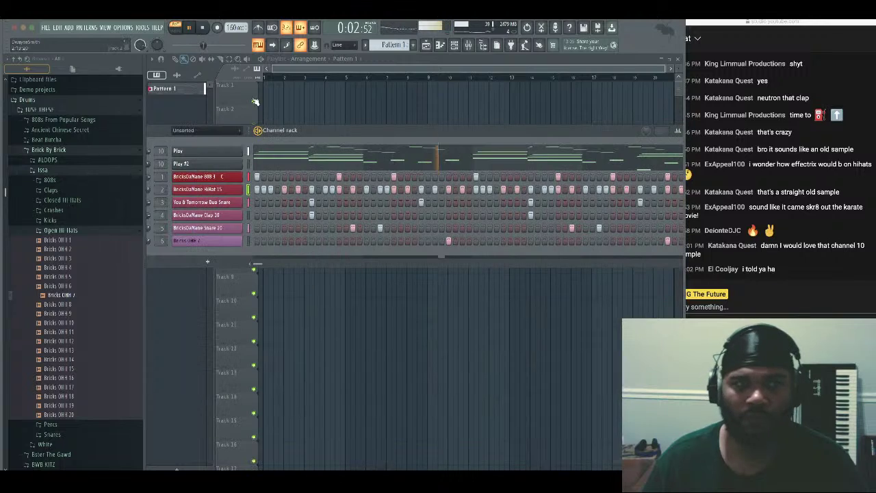
click(57, 27)
mouse_move(45, 27)
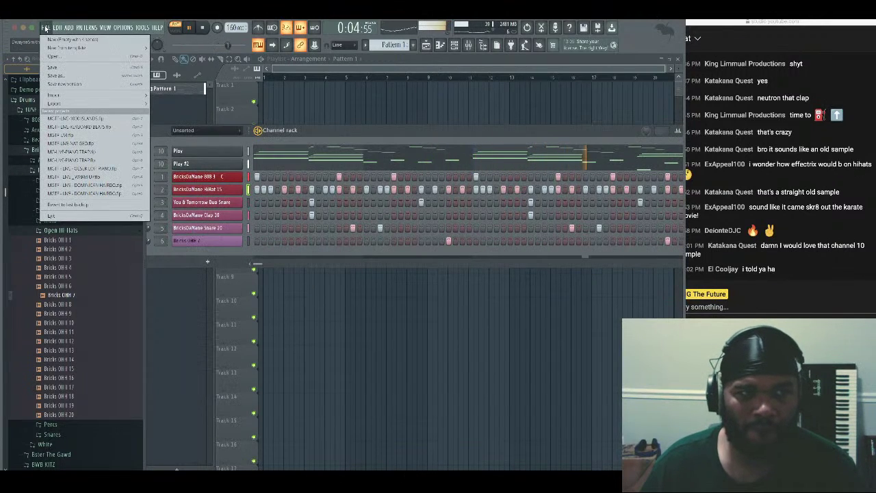
click(69, 77)
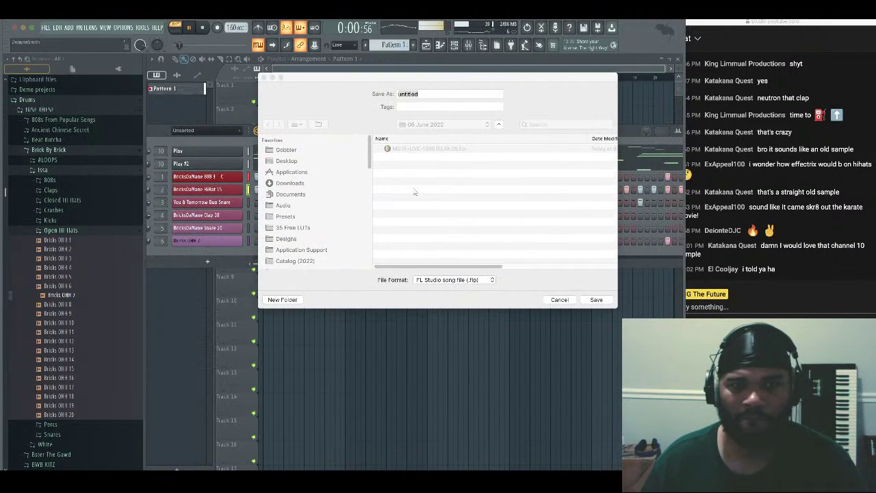
text(MGTF)
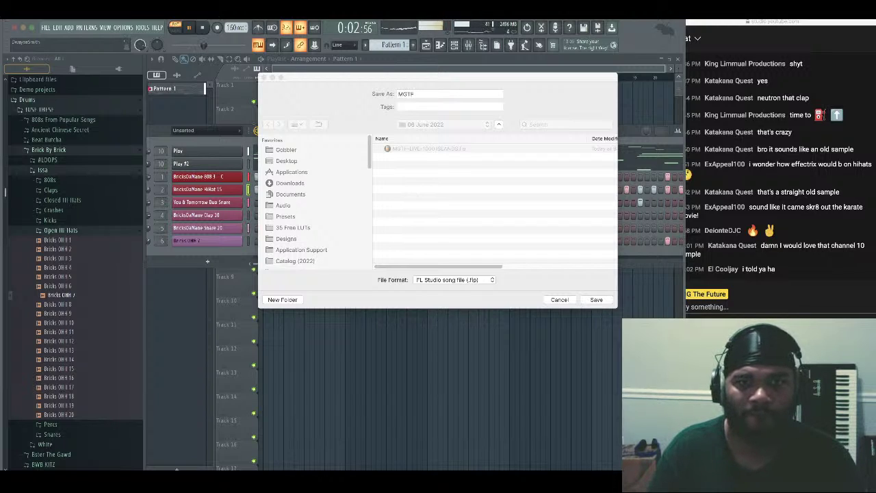
text(DLIVE-)
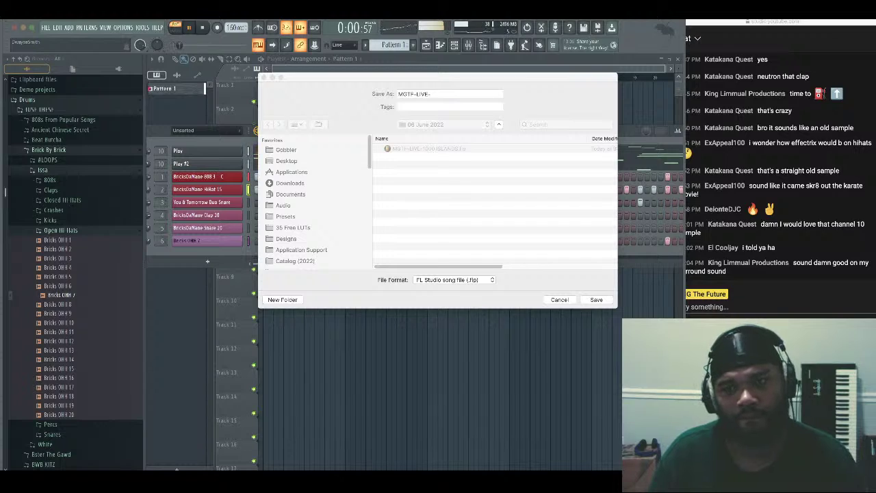
text(SO SIMP)
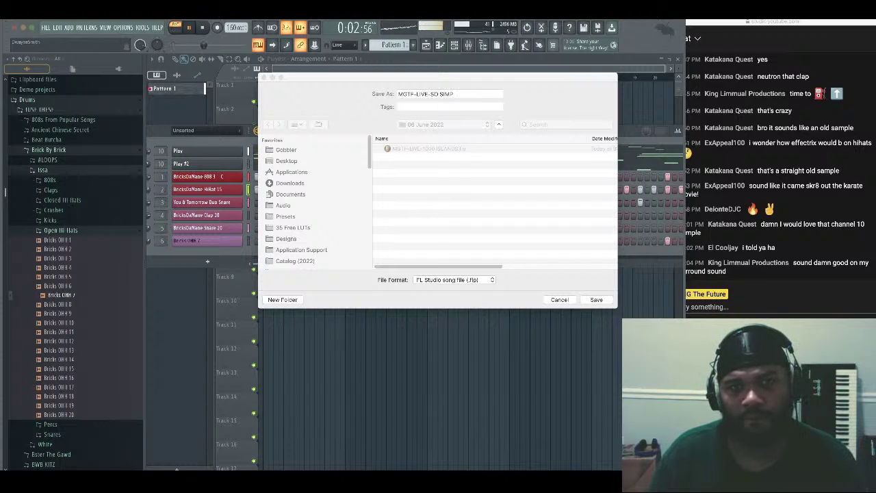
text(OL)
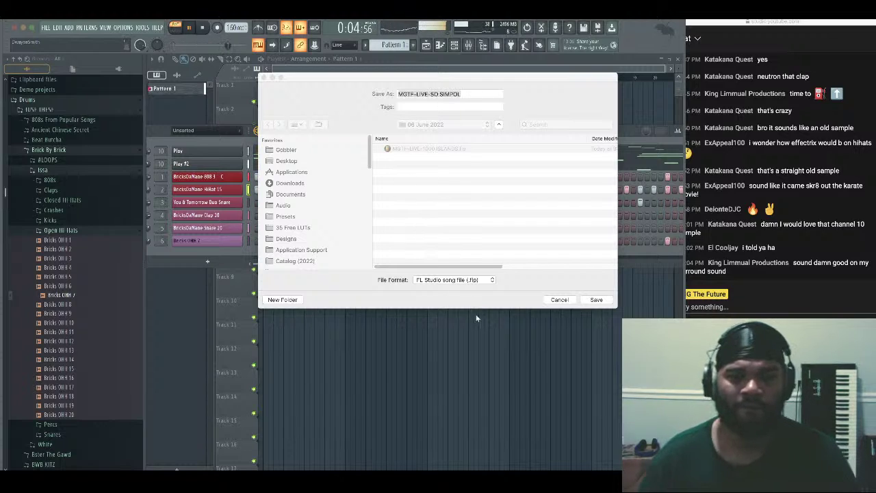
click(597, 300)
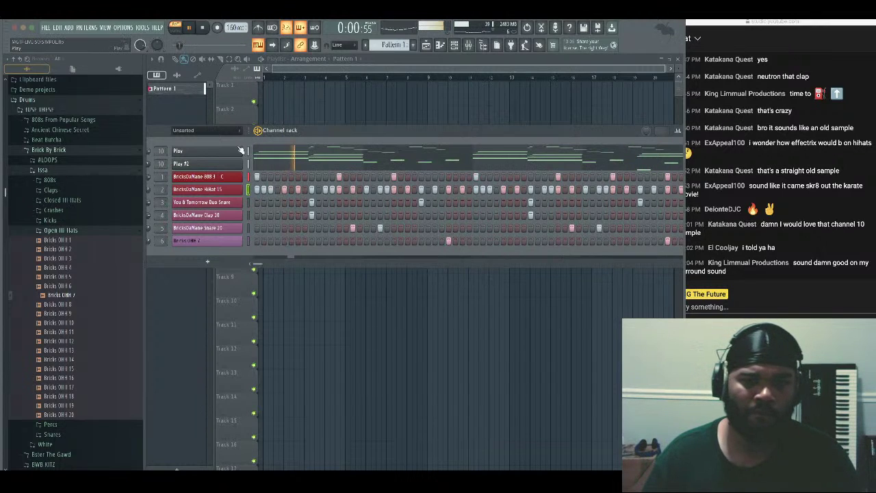
Stop playback and export the pattern as a 320 kbps MP3 named MGTF-LIVE-SO SIMPOL
key(space)
click(45, 27)
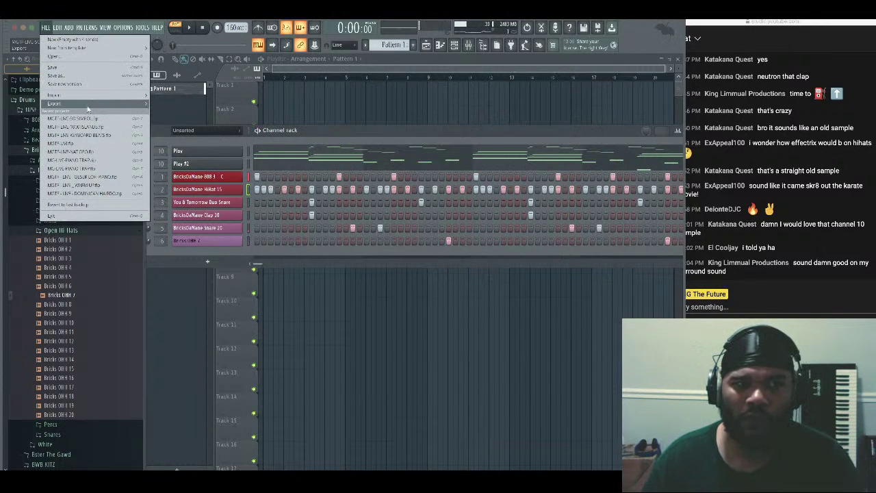
mouse_move(88, 104)
click(180, 119)
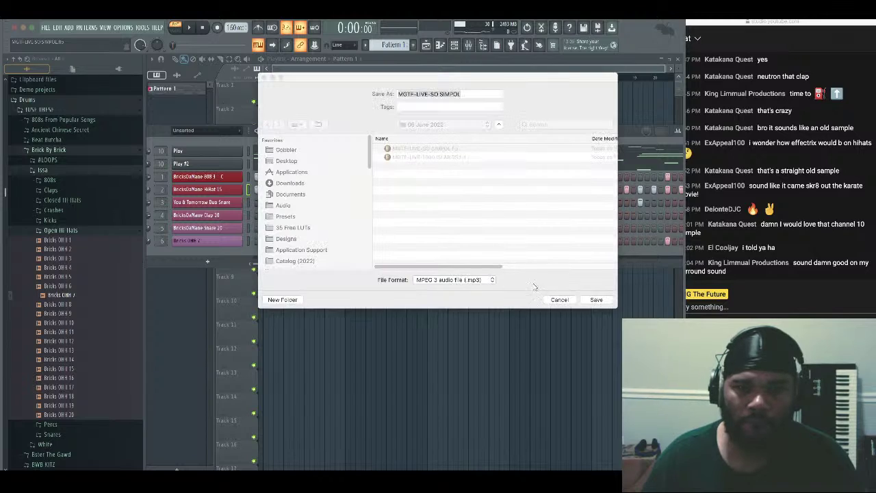
click(597, 299)
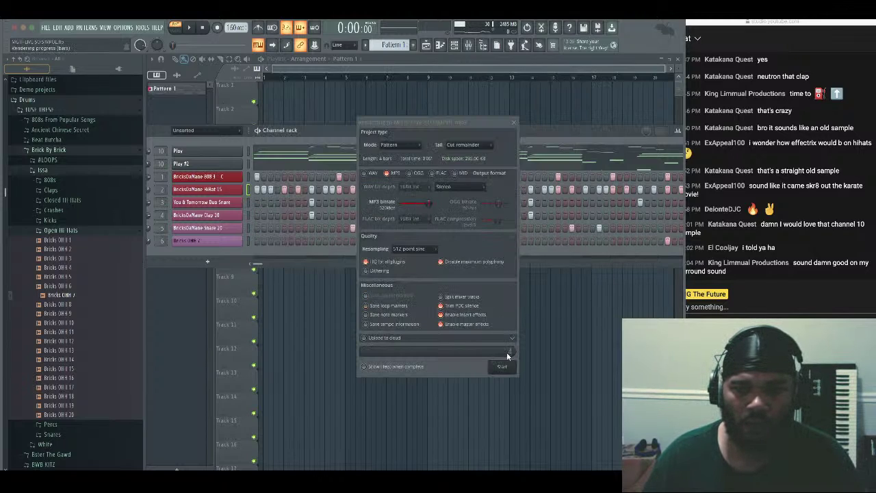
click(503, 368)
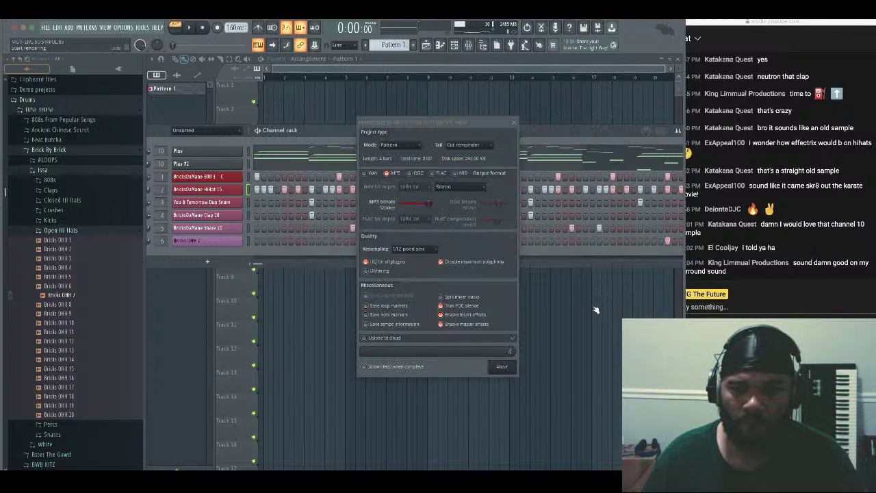
Read back through the YouTube live chat messages down to the newest one, and return to FL Studio
click(787, 403)
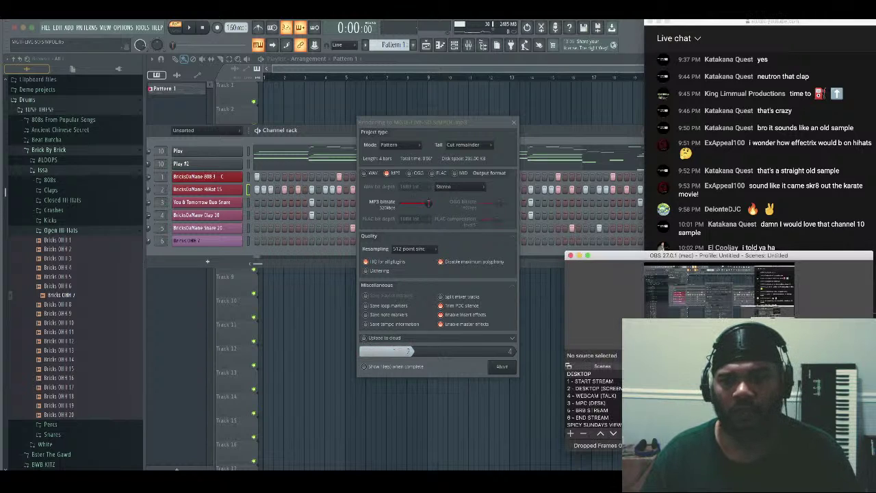
click(839, 182)
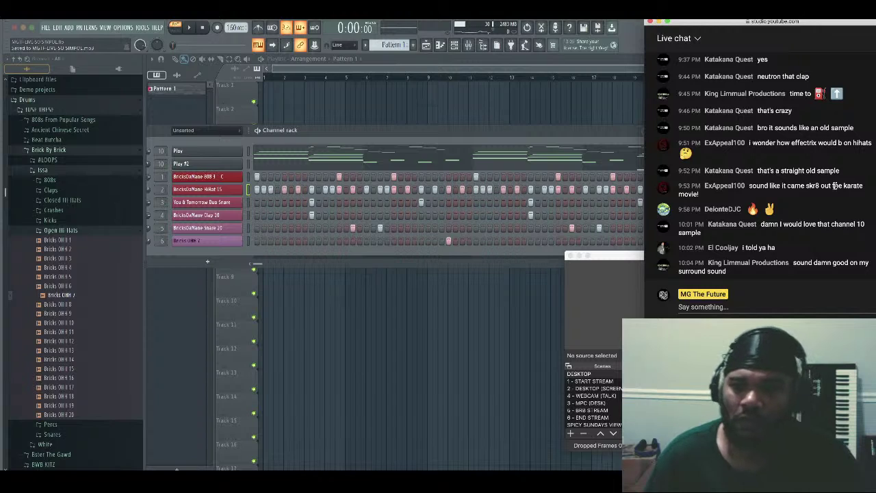
scroll(814, 185, up, 5)
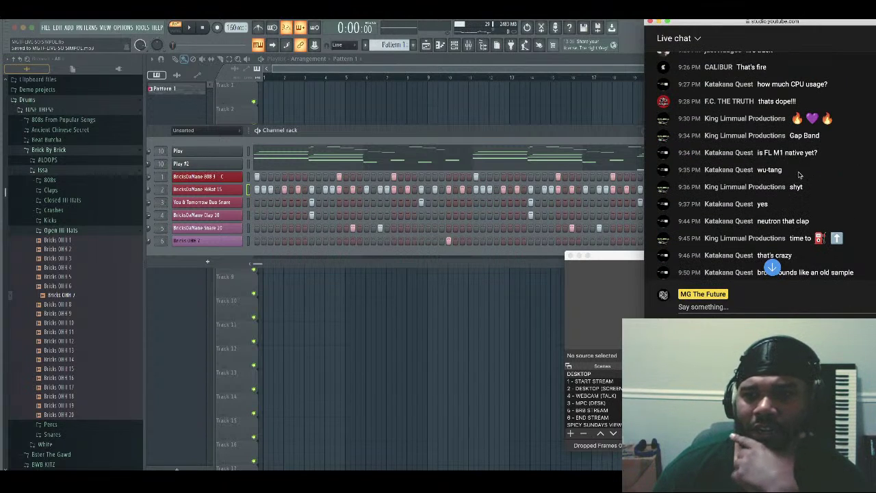
scroll(792, 185, up, 5)
scroll(797, 167, up, 2)
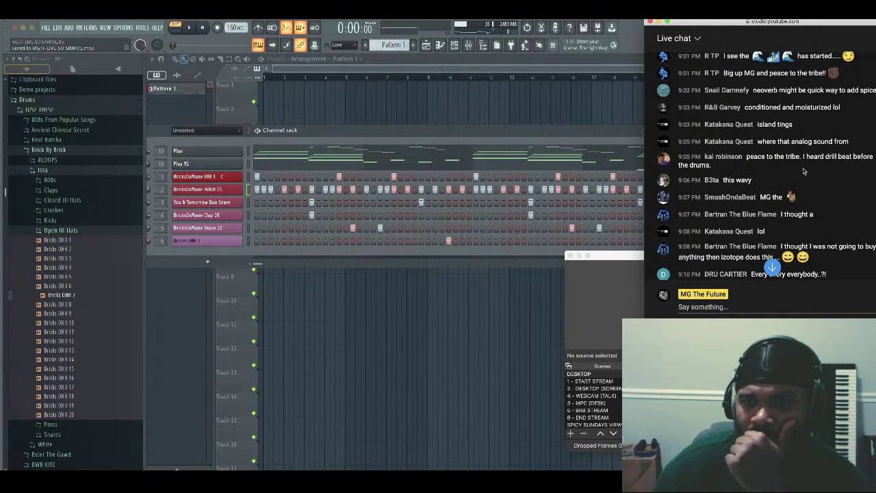
scroll(815, 174, down, 4)
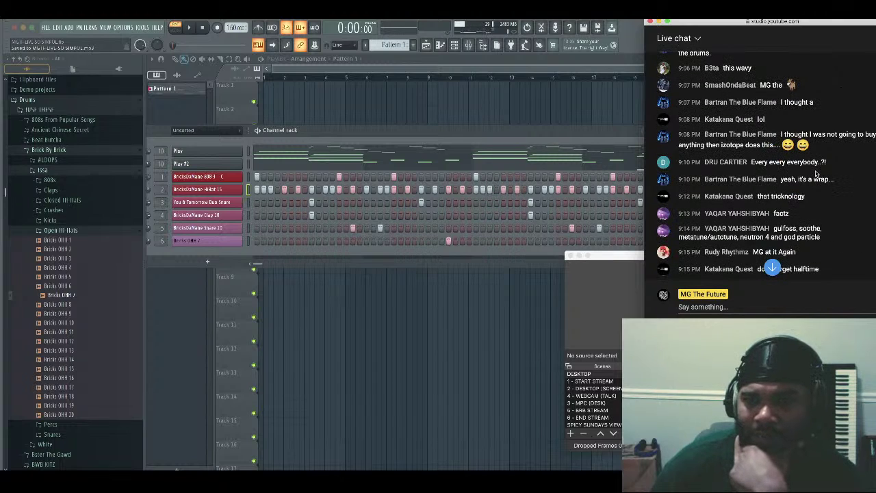
scroll(816, 174, down, 10)
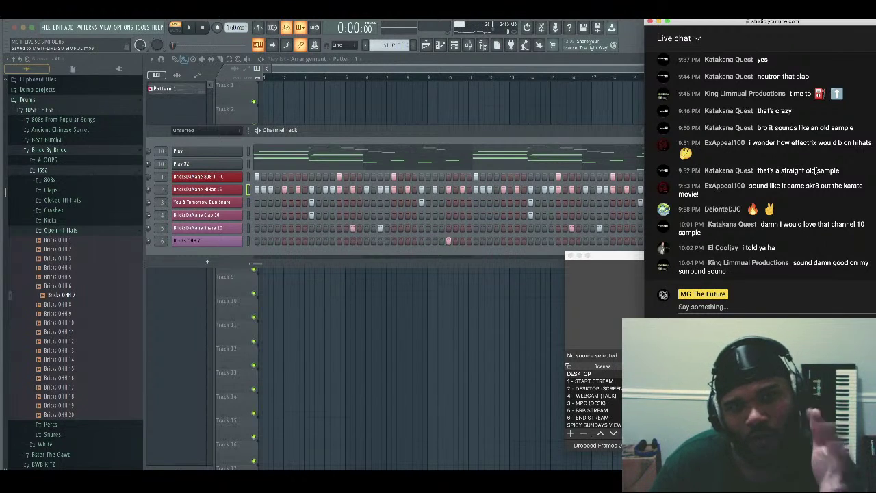
click(433, 128)
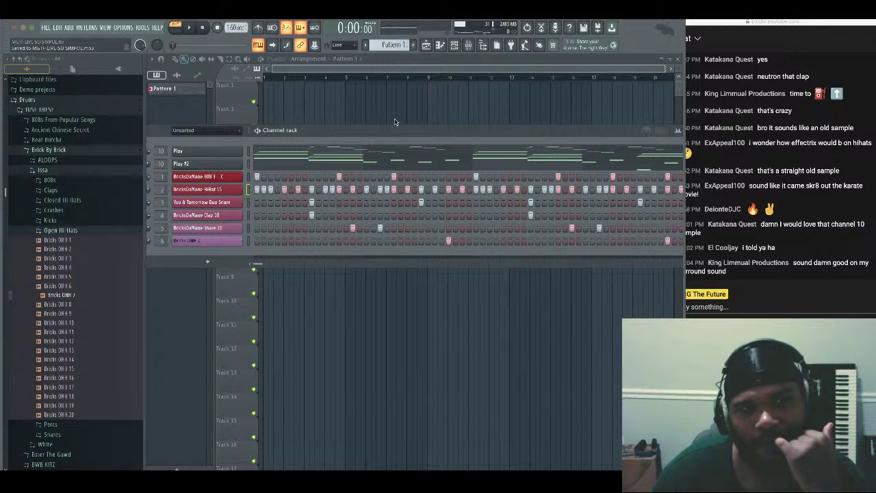
Play the pattern back briefly, stop it and switch to the live chat window
click(189, 27)
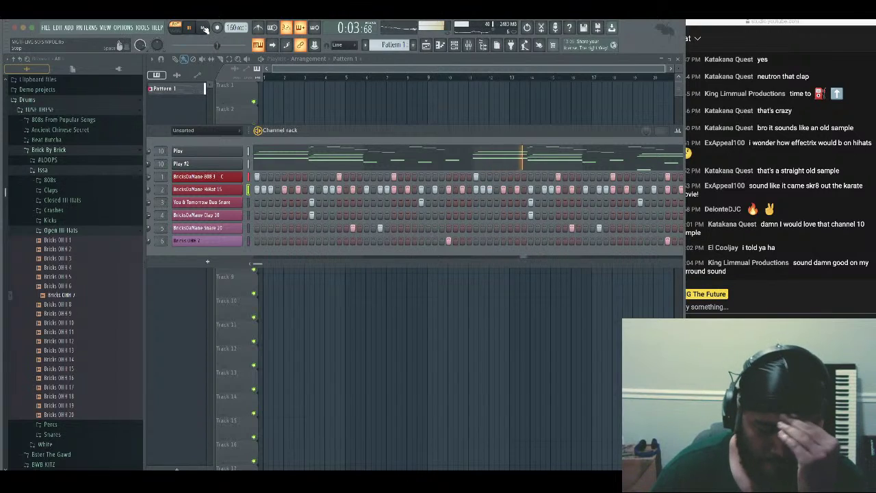
click(205, 28)
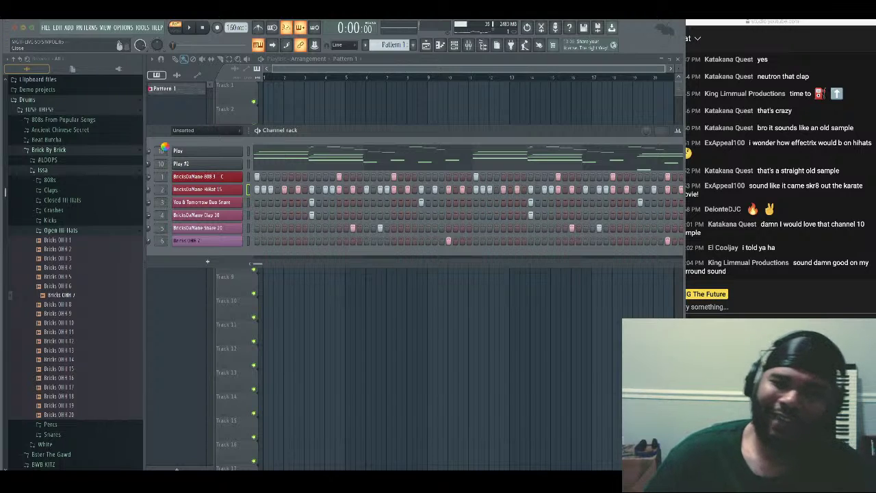
click(761, 252)
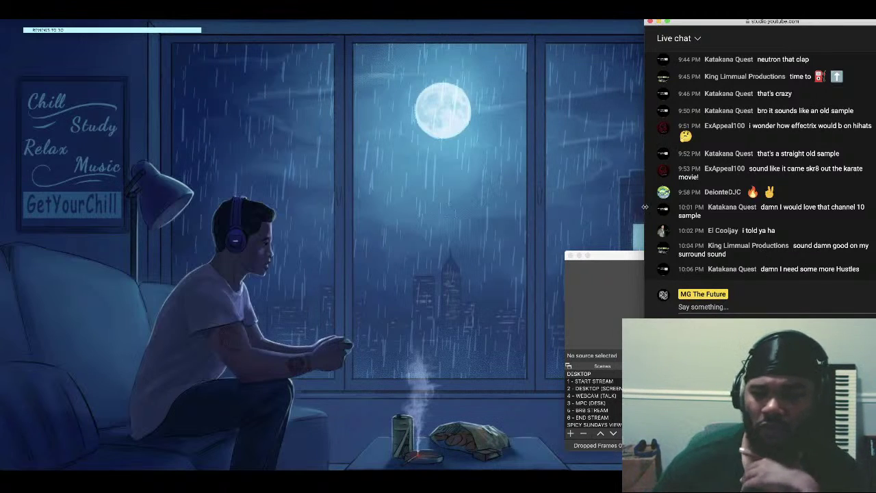
Open the 06 June 2022 folder under Catalog (2022) in Finder, select MGTF-LIVE-SO SIMPOL.mp3 and switch to Google Chrome
click(35, 480)
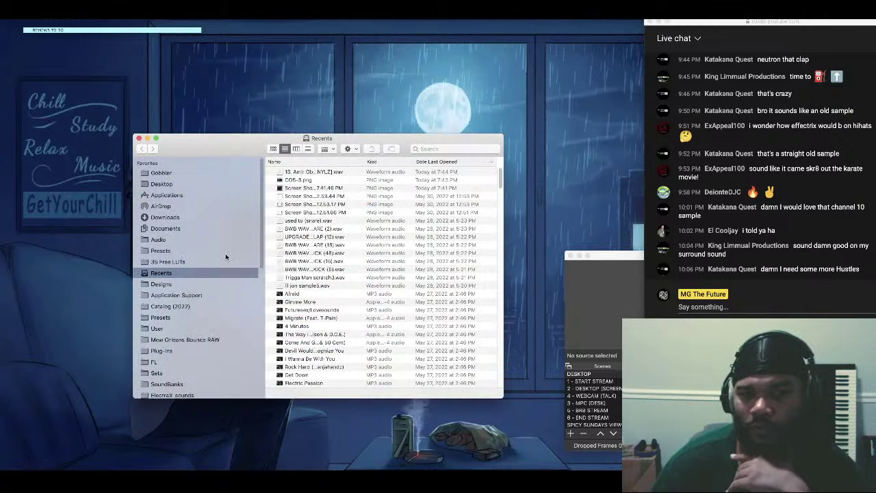
scroll(217, 271, down, 1)
scroll(217, 272, down, 2)
click(179, 246)
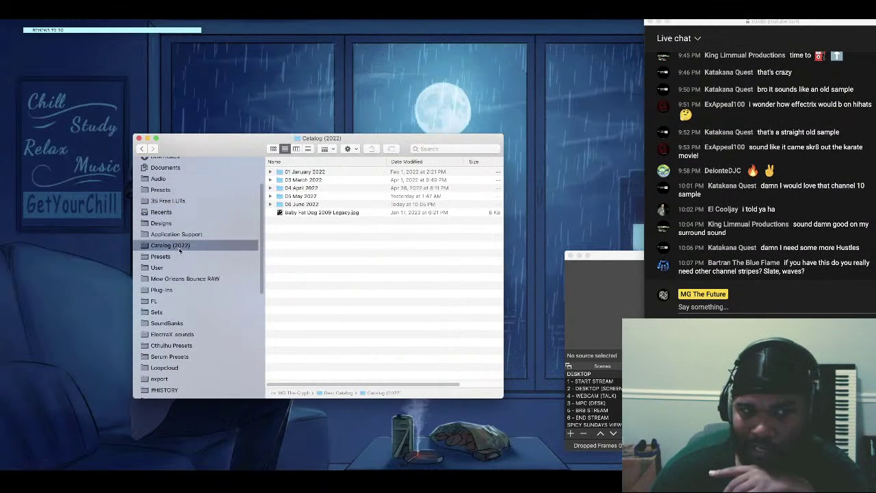
click(298, 204)
double_click(299, 204)
drag(370, 140, 359, 133)
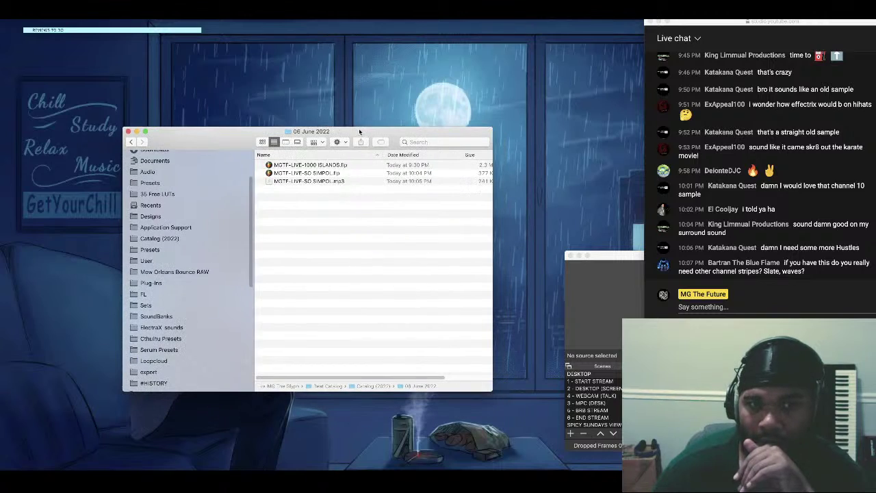
click(316, 182)
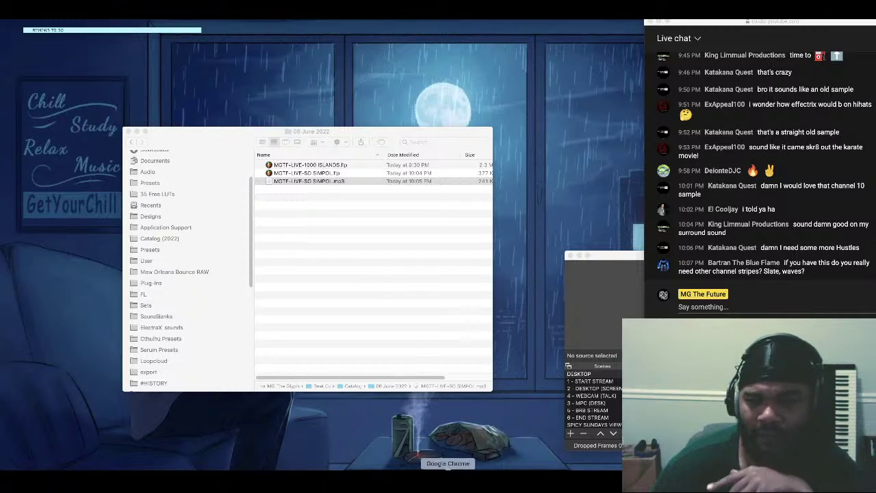
right_click(439, 473)
click(438, 462)
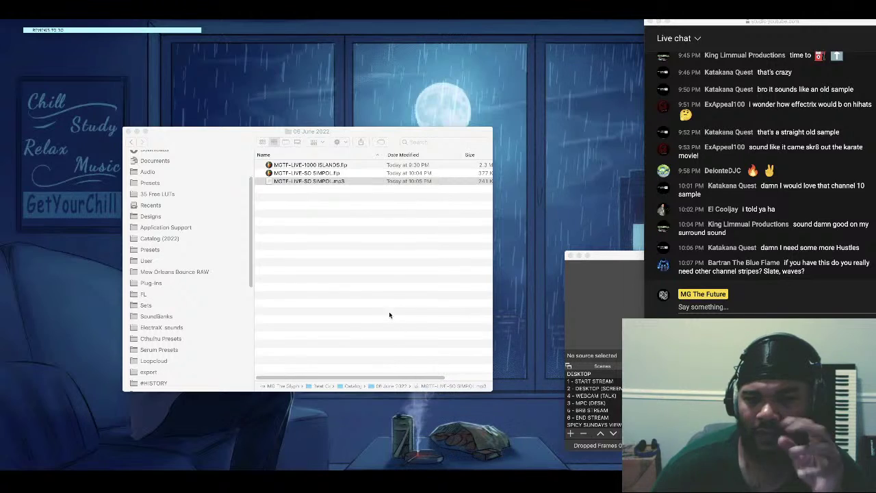
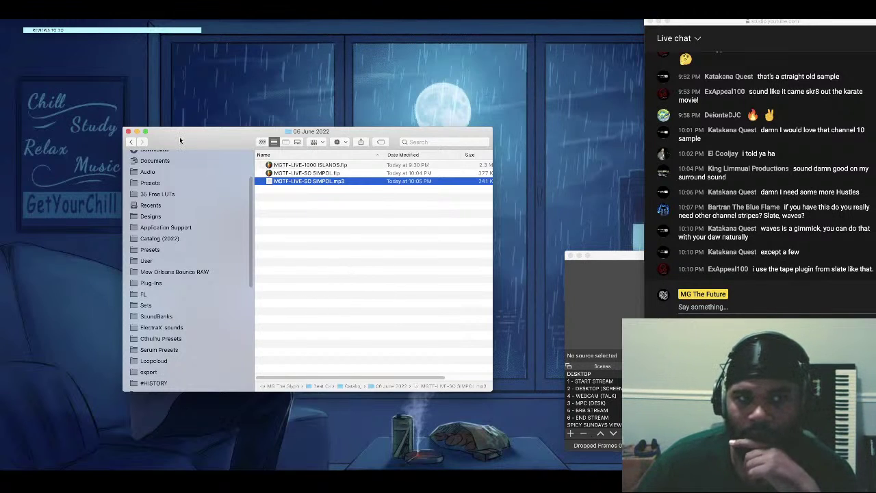
Play MGTF-LIVE-SO SIMPOL.mp3 from the Finder folder, pause it, and close the music player and Finder windows
drag(180, 141, 185, 138)
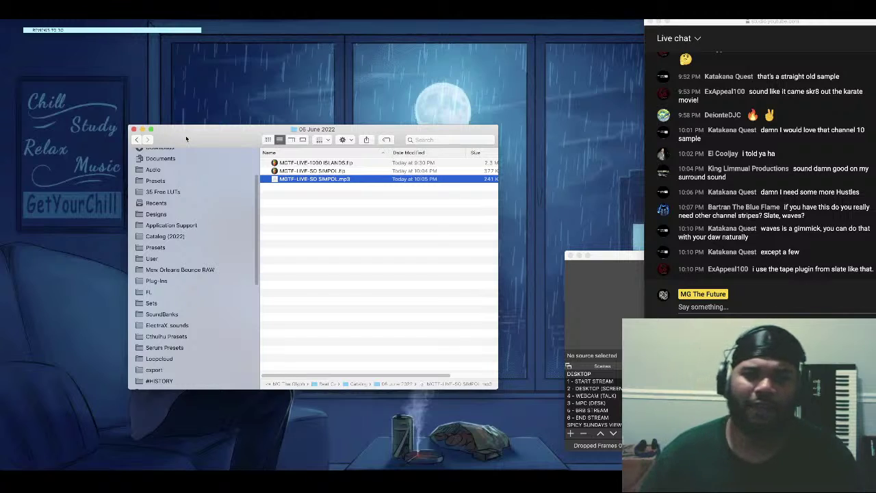
click(305, 215)
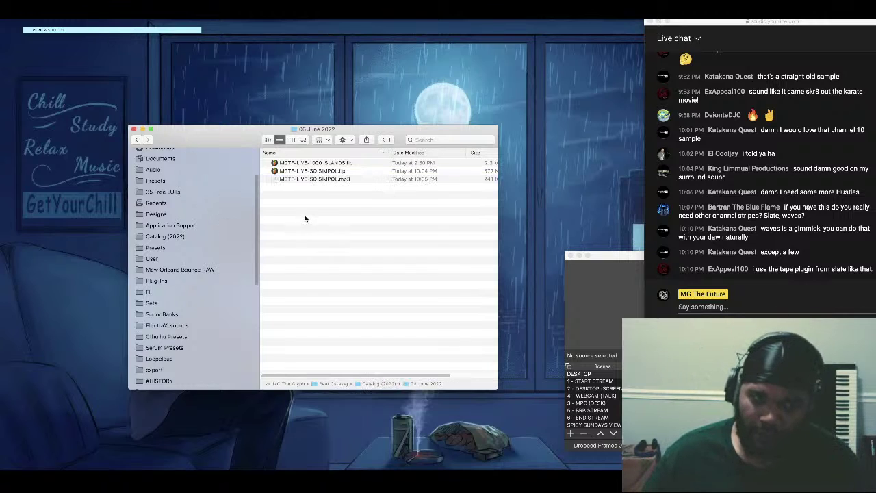
double_click(323, 180)
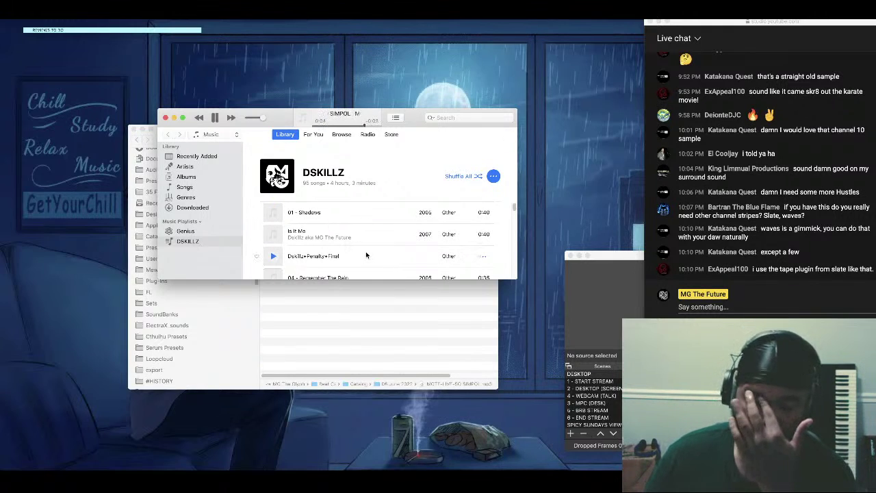
click(214, 118)
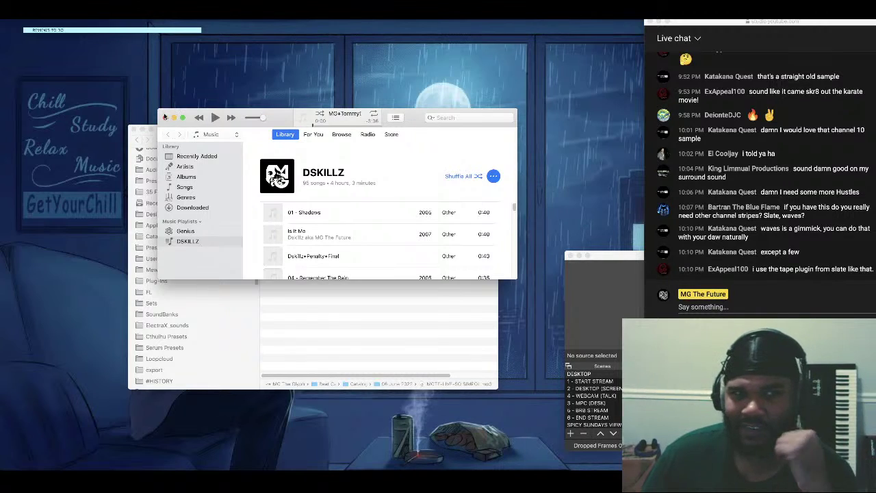
click(165, 117)
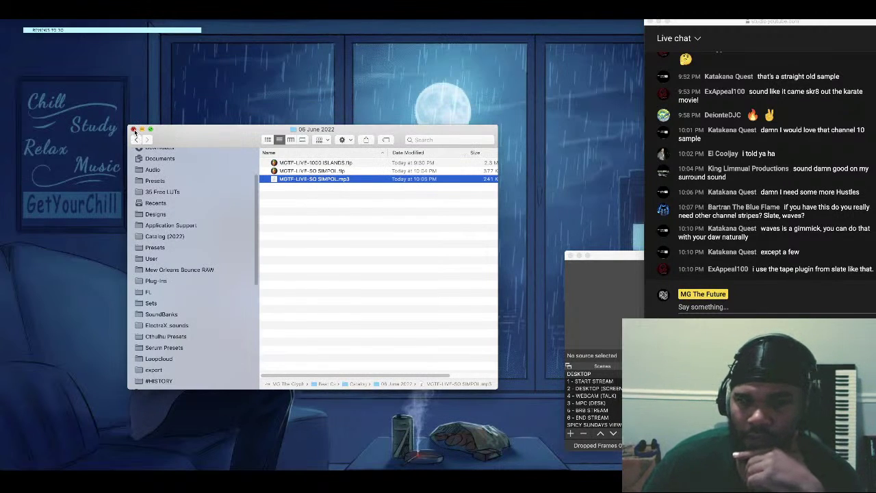
click(135, 130)
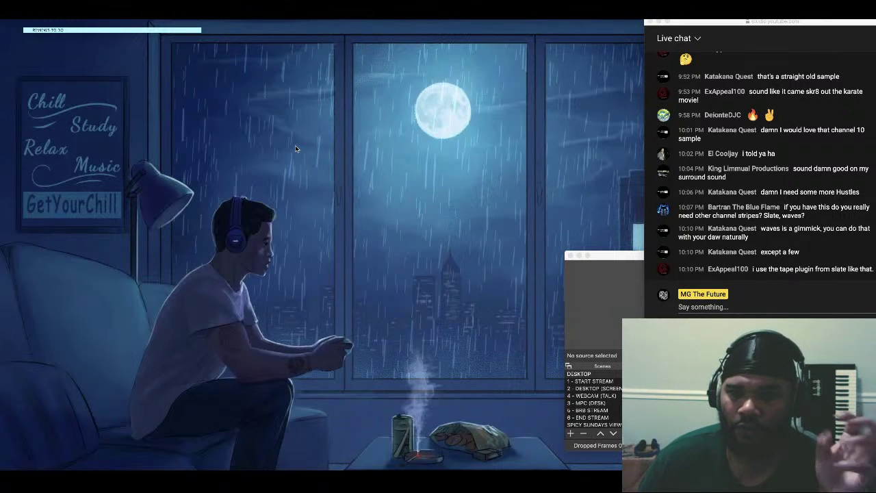
Read back through the recent live chat messages, return to the newest one and move the chat window aside
scroll(798, 149, up, 2)
scroll(798, 149, up, 4)
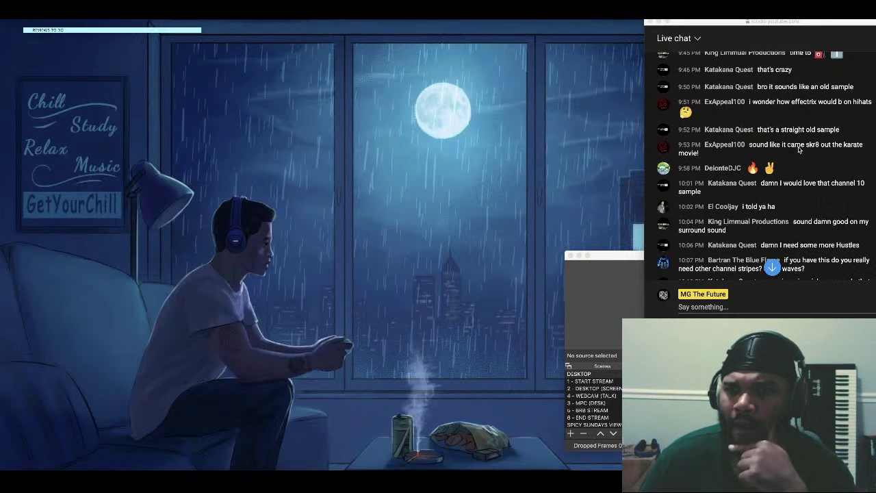
scroll(797, 150, down, 5)
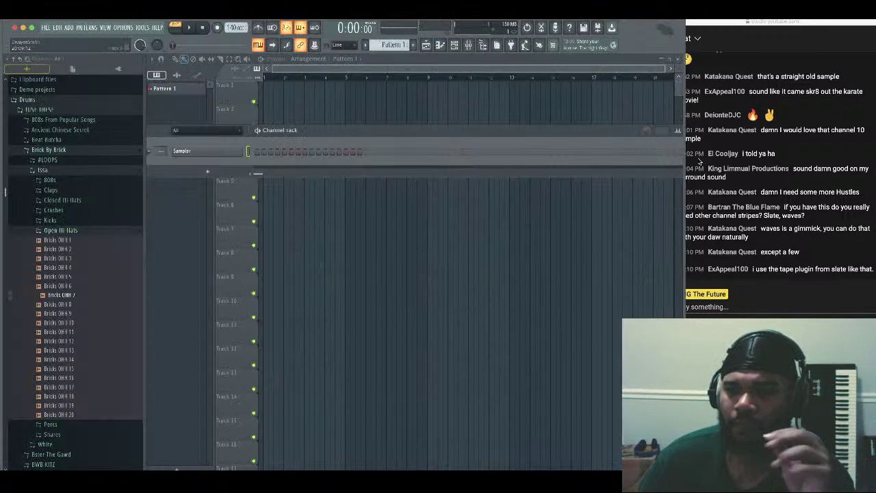
click(729, 125)
drag(758, 24, 780, 22)
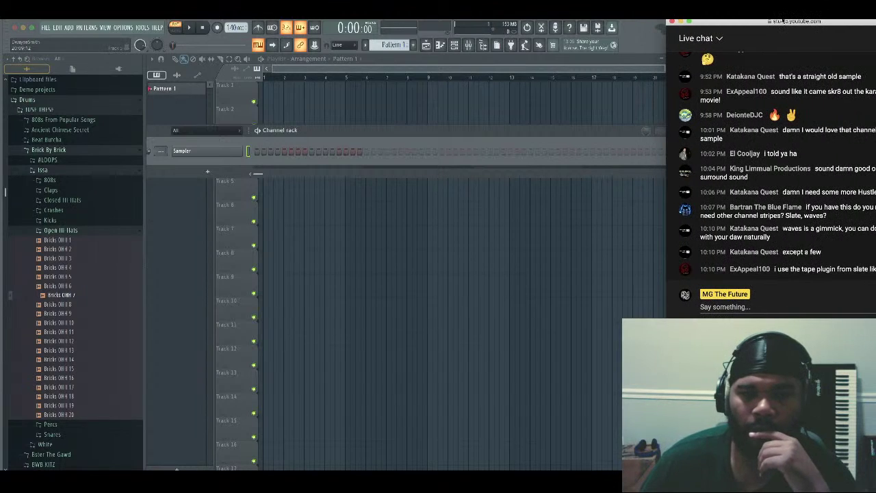
Reposition the Channel rack in the new FL Studio project and insert a Play instrument channel
drag(496, 131, 470, 154)
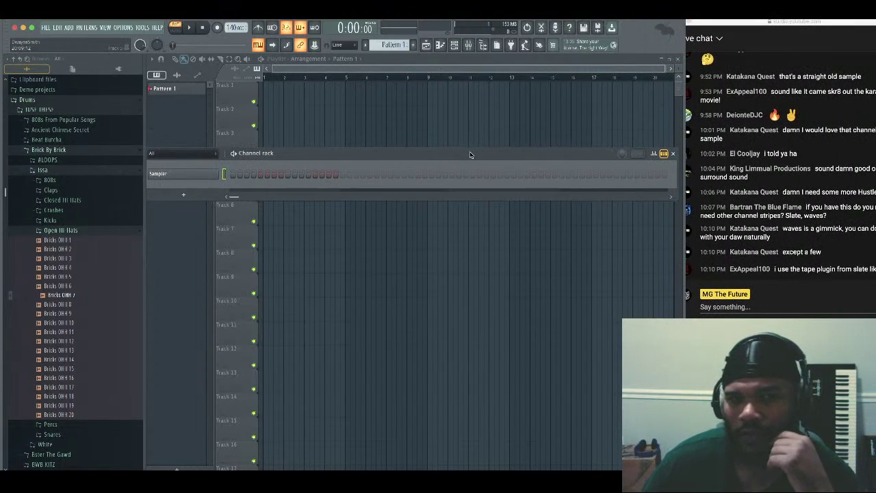
right_click(180, 173)
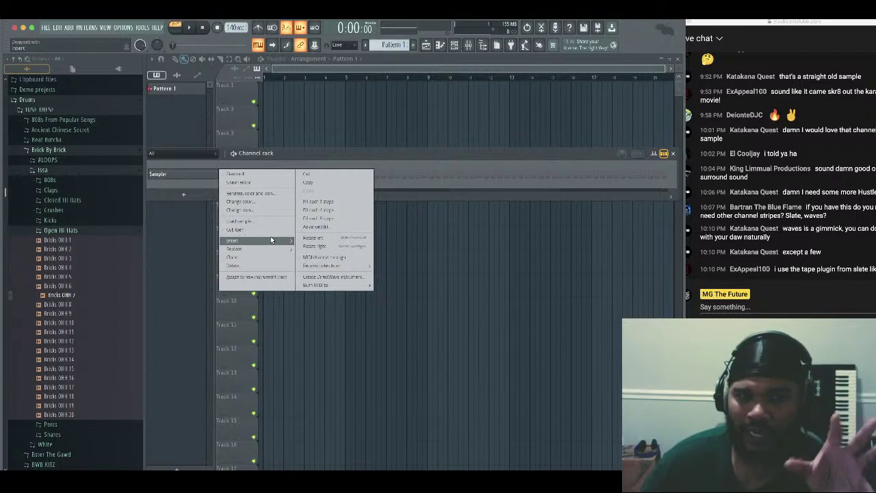
mouse_move(271, 241)
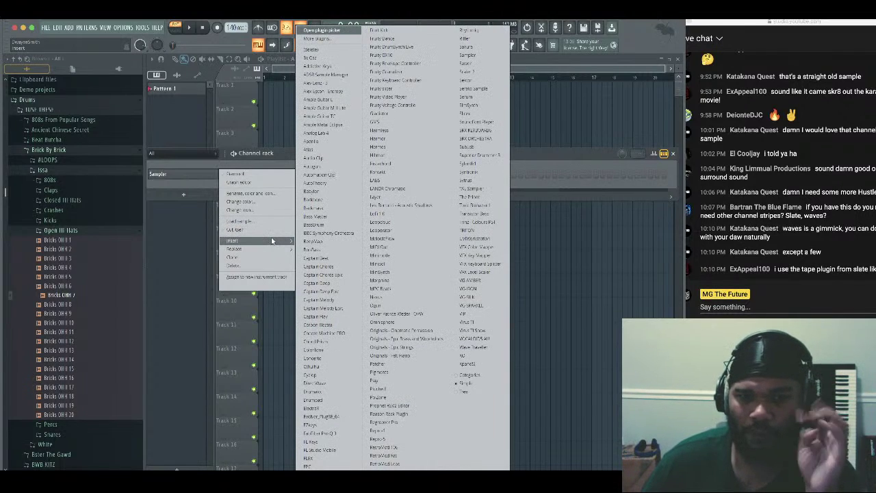
click(410, 381)
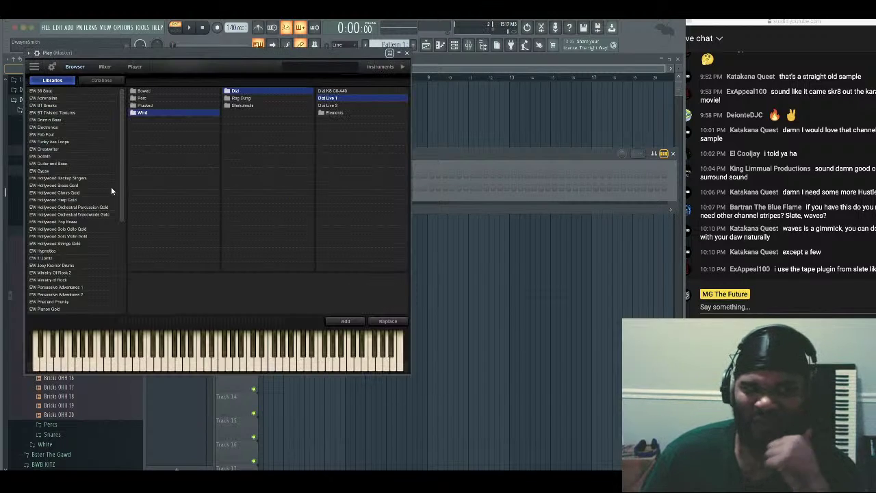
Load the Steinway D full patch stwy sus from EW Pianos Gold in Play, and move the live chat window into full view
scroll(102, 186, down, 6)
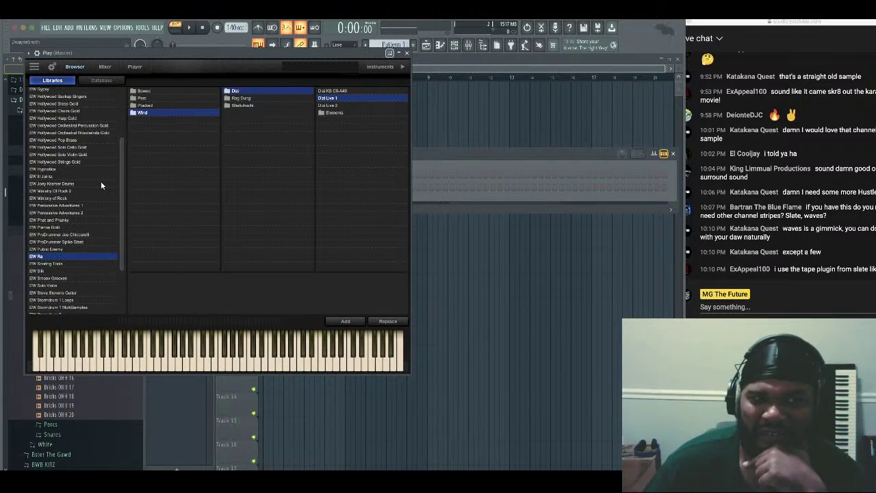
scroll(101, 184, down, 1)
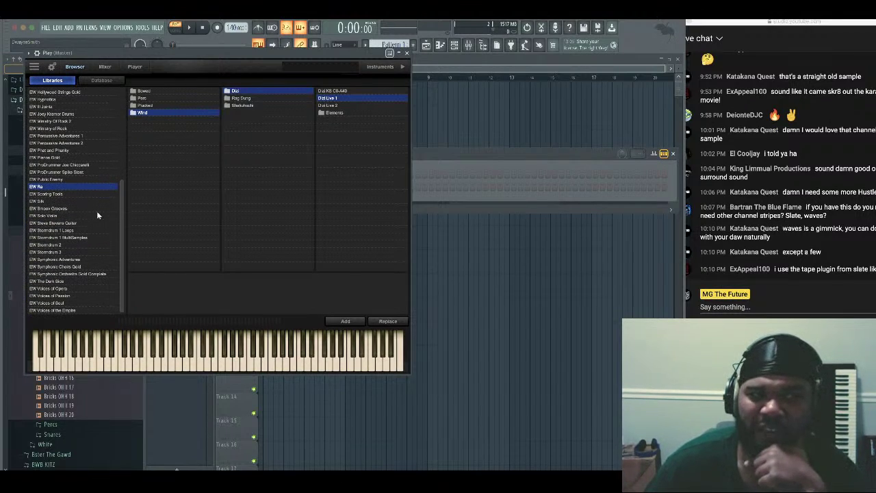
click(63, 159)
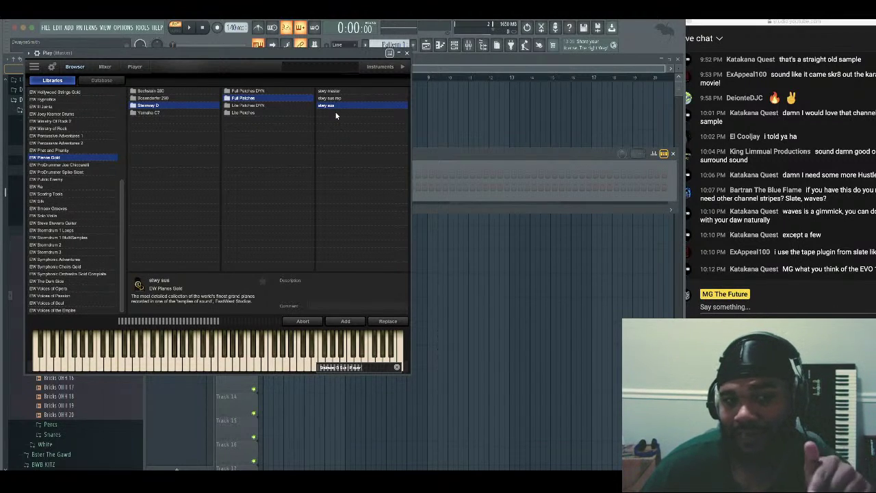
click(762, 219)
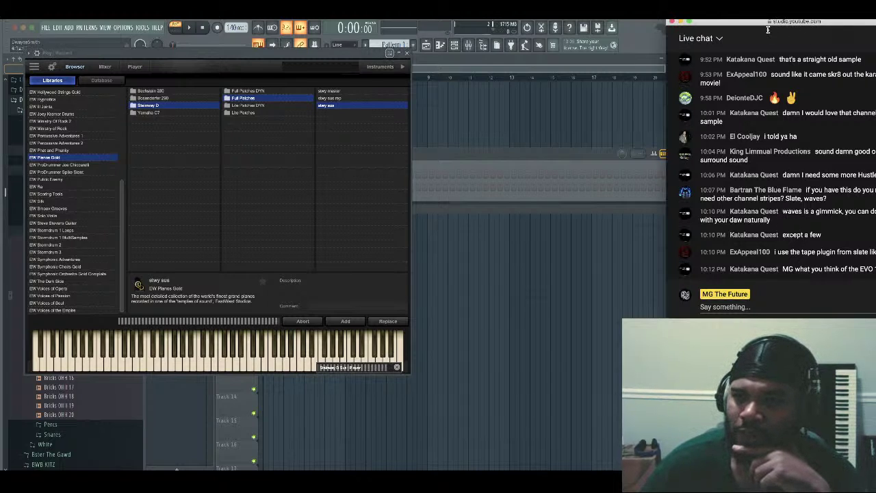
drag(767, 30, 739, 30)
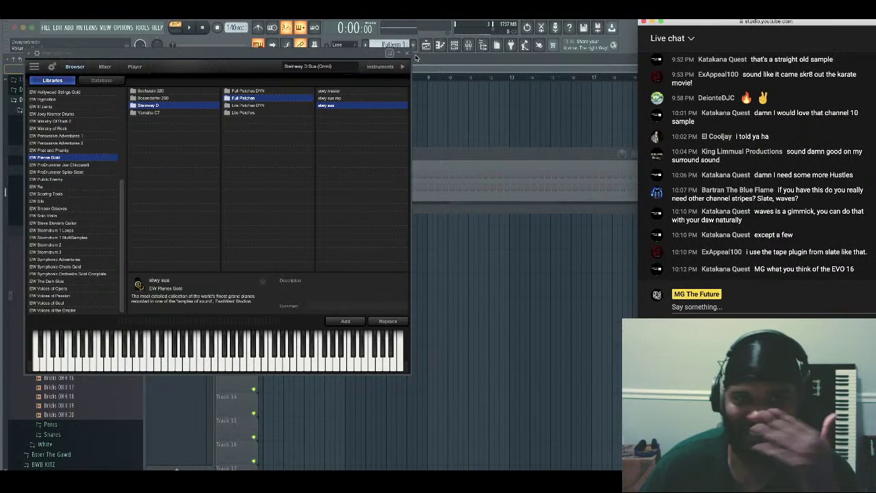
Close the Play window, enter a three-note C# minor chord at bar 1 in the Play channel's piano roll, and audition it
click(409, 54)
mouse_move(324, 157)
mouse_down()
mouse_move(319, 140)
mouse_move(330, 144)
mouse_up()
right_click(201, 162)
click(257, 168)
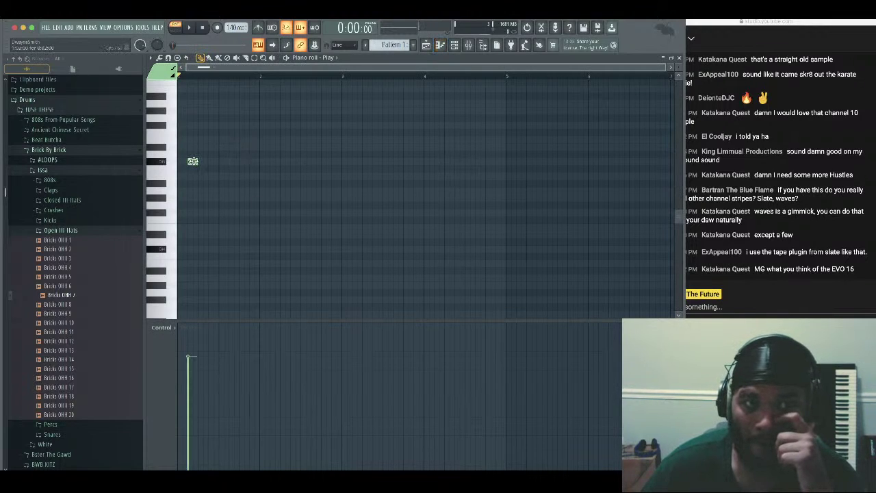
scroll(254, 159, up, 5)
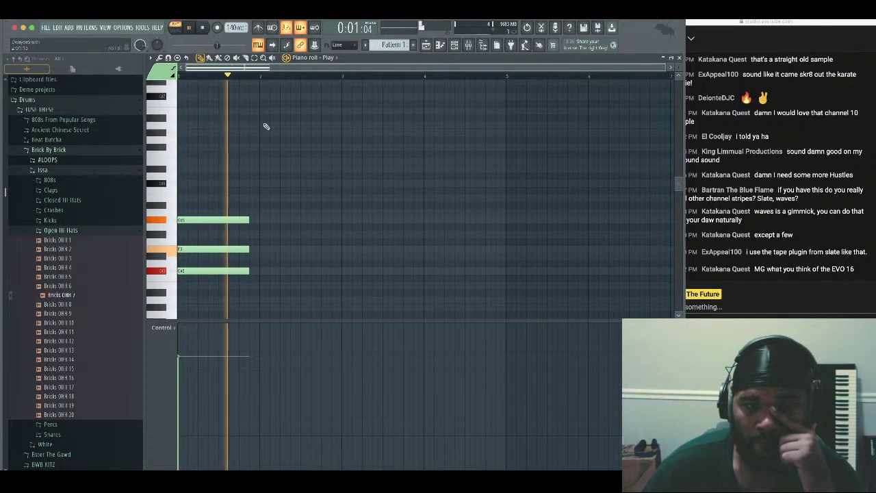
scroll(267, 126, down, 3)
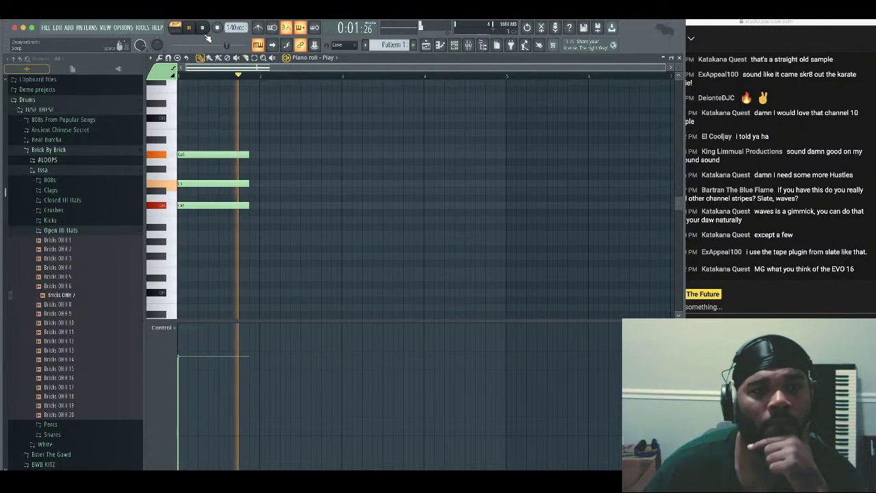
key(space)
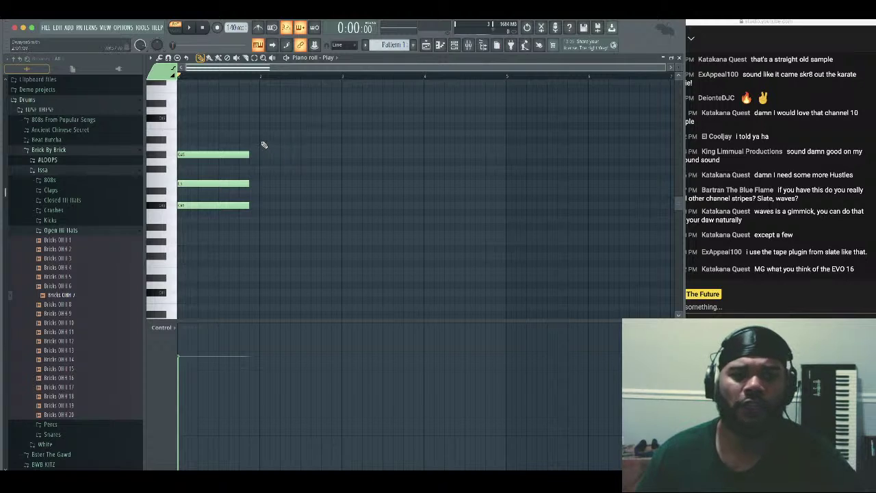
Shorten the C# minor chord, place a copy directly after it transposed down to F# minor, and audition both chords
drag(263, 145, 243, 238)
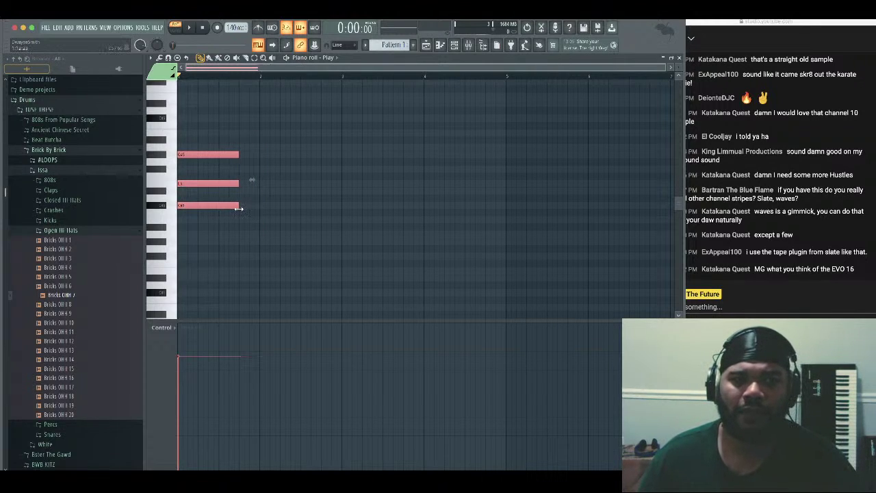
drag(208, 205, 269, 259)
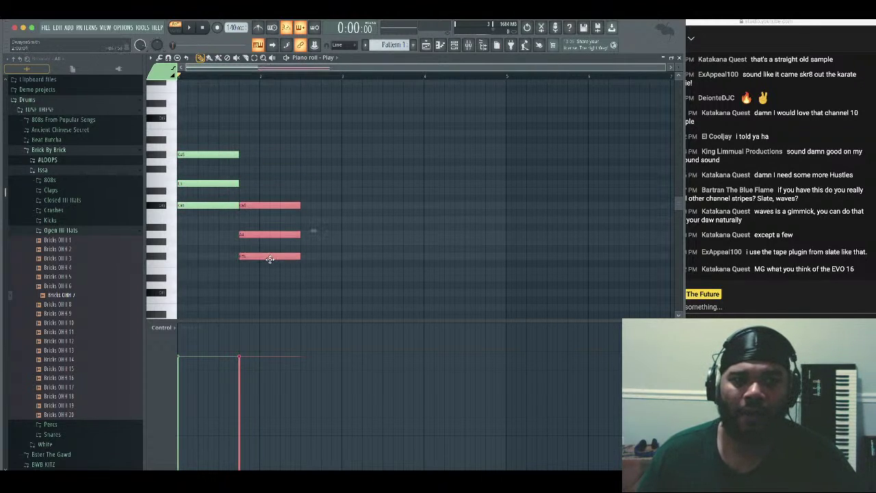
key(space)
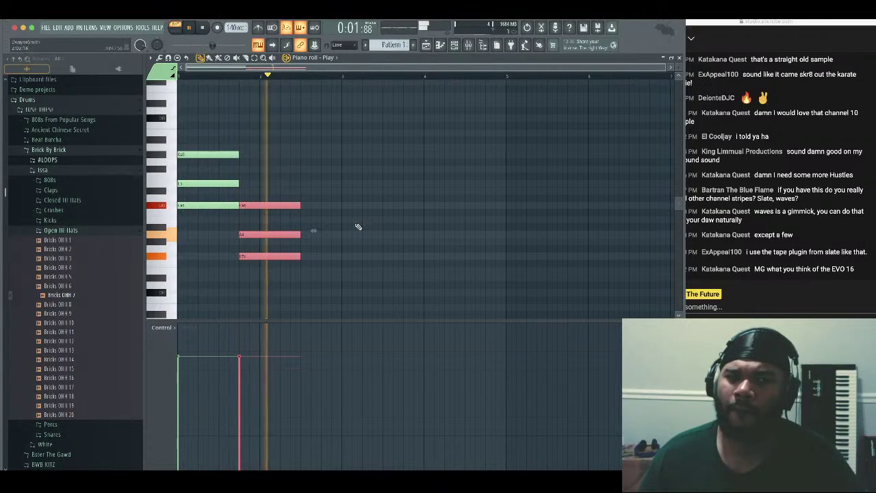
key(space)
Lower the top G# note of the first chord by one octave
drag(342, 188, 280, 276)
drag(297, 122, 225, 164)
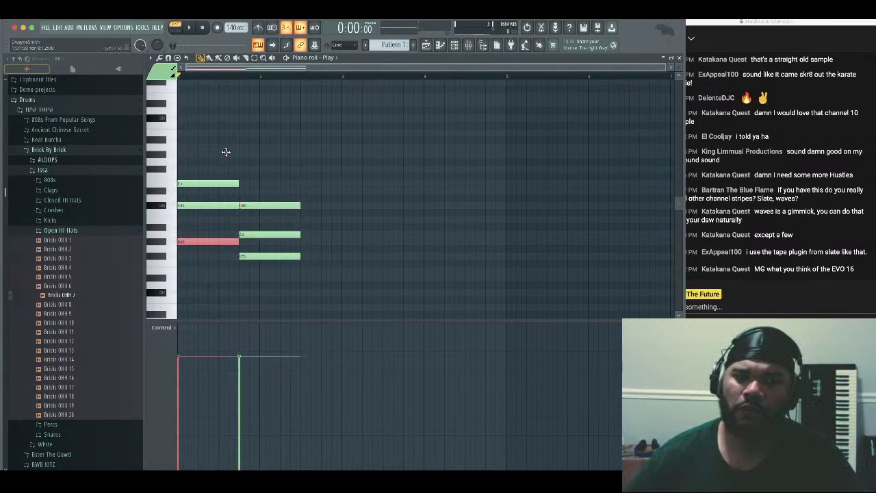
Place a G# minor copy of the chord at bar 3, and directly after it a B4, D#5, F#5, C#6 chord, and audition the progression
key(space)
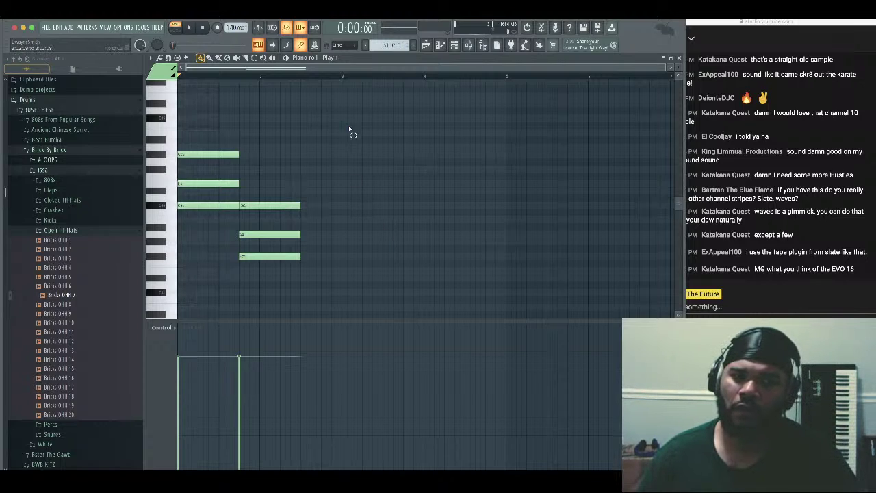
drag(348, 125, 364, 233)
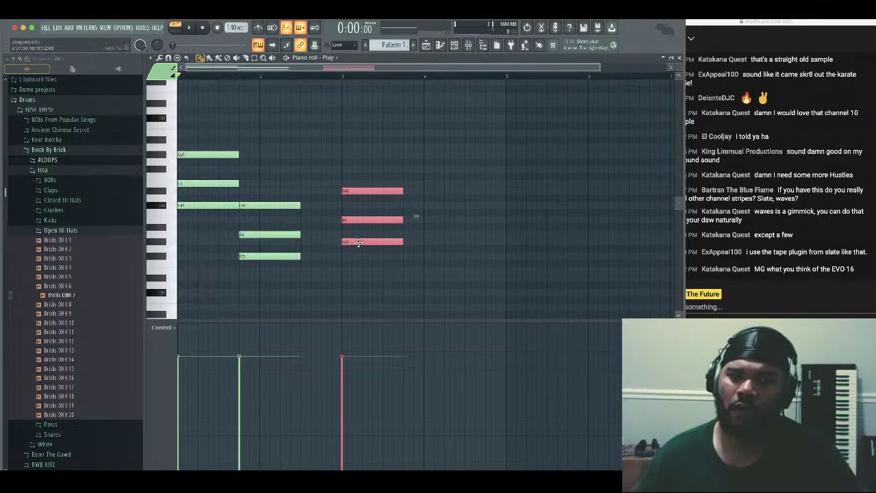
drag(358, 243, 438, 222)
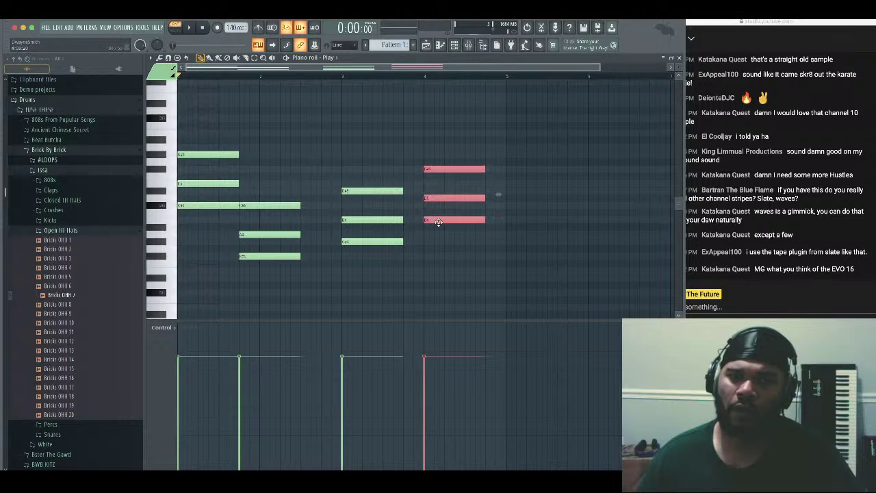
click(433, 214)
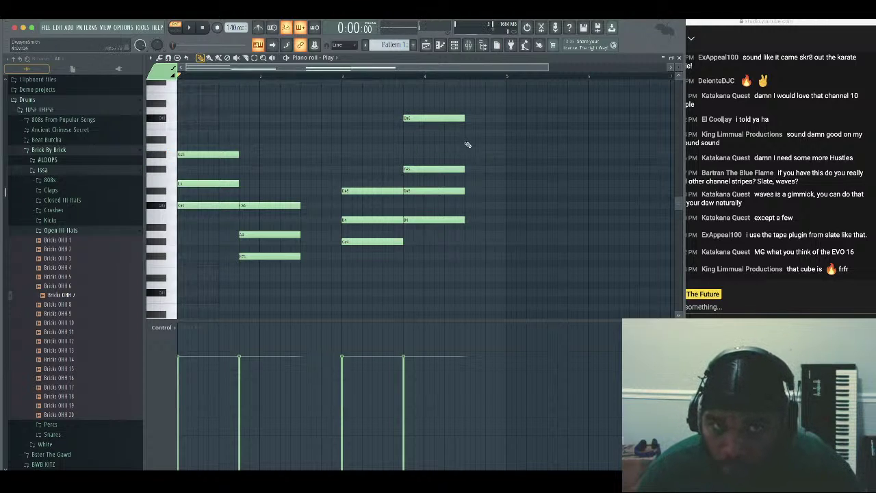
key(space)
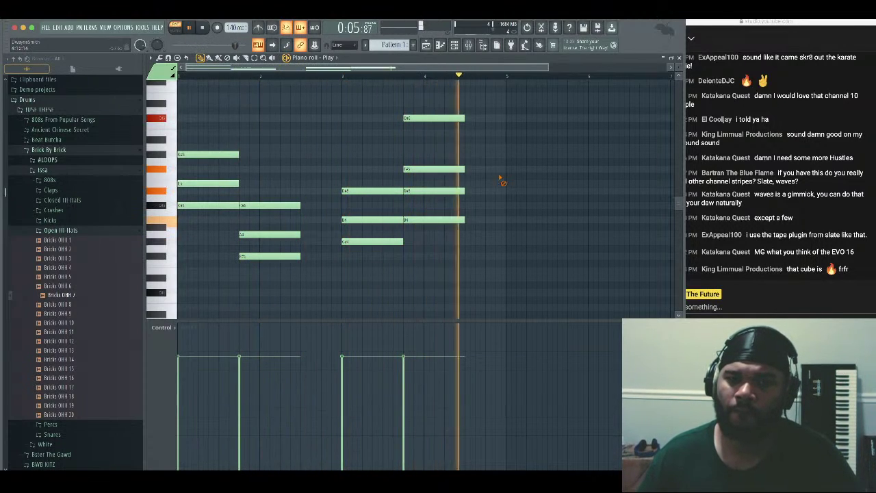
Copy the lowest note of each of the four chords one octave down as bass notes and audition the progression
scroll(503, 205, down, 3)
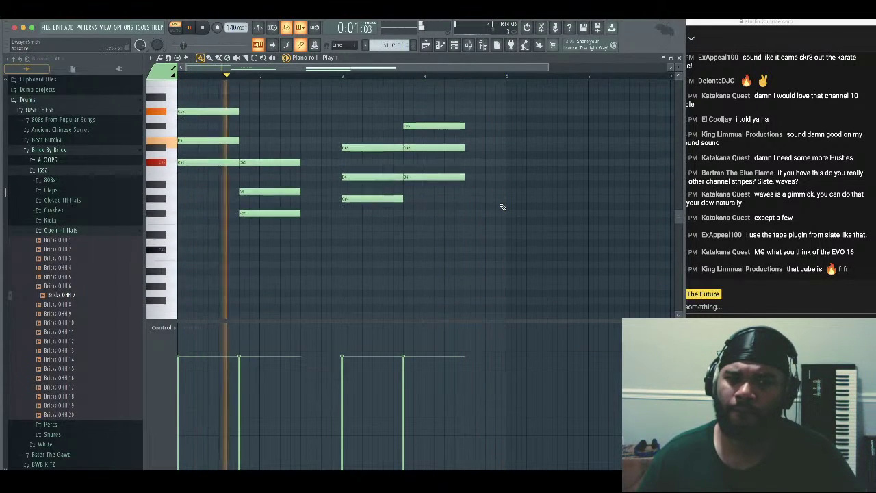
scroll(501, 205, down, 2)
key(space)
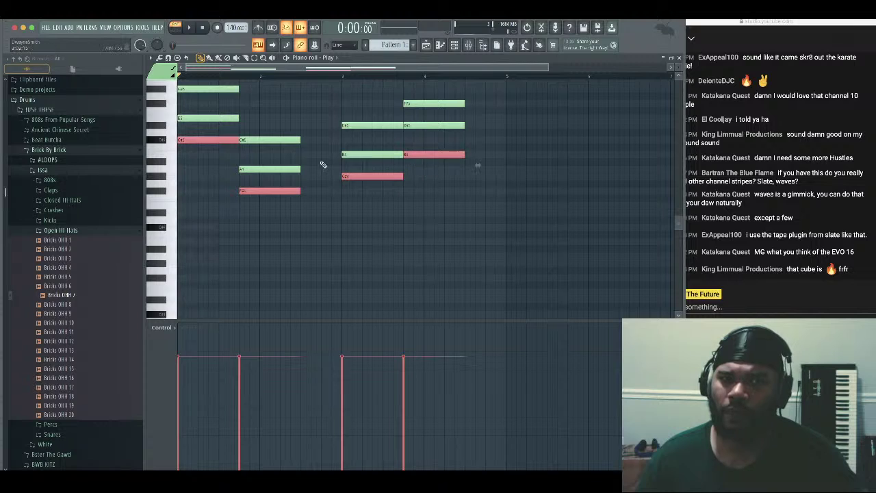
drag(211, 238, 208, 225)
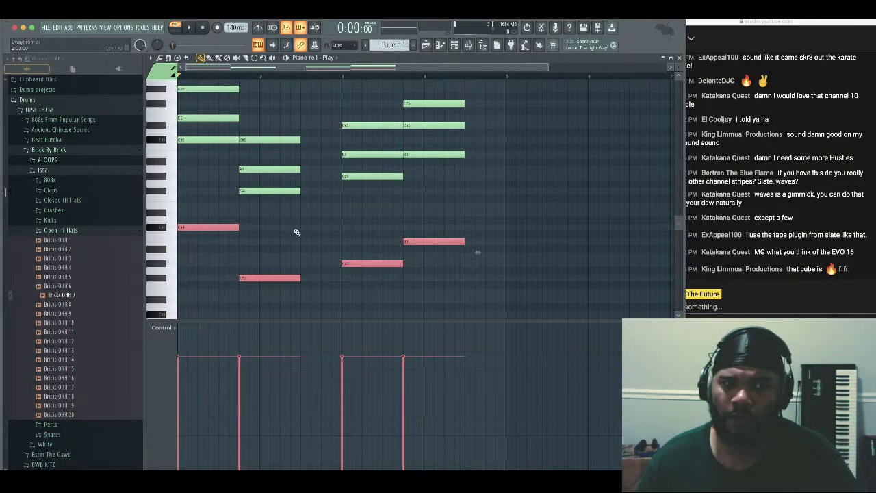
super+click(297, 233)
key(space)
scroll(311, 252, up, 4)
scroll(319, 250, down, 1)
key(space)
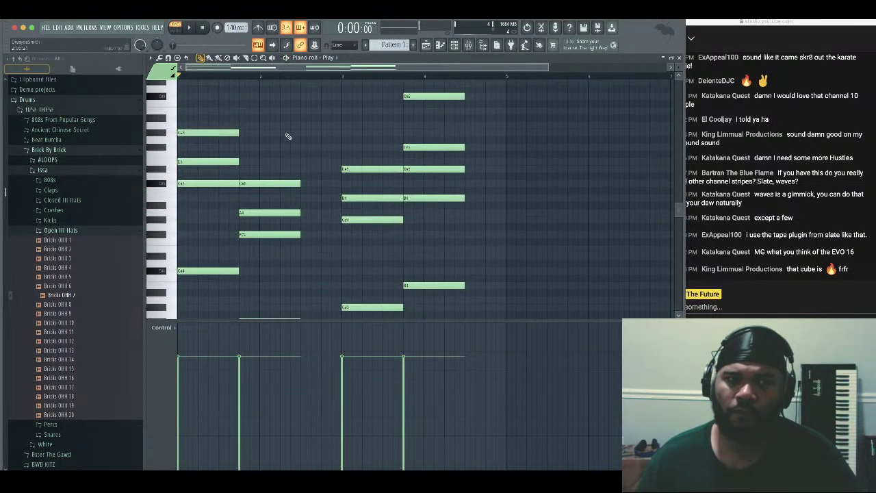
Raise the second chord's F#4 by one octave and lower the last chord's top C#6 by one octave
key(ctrl+Up)
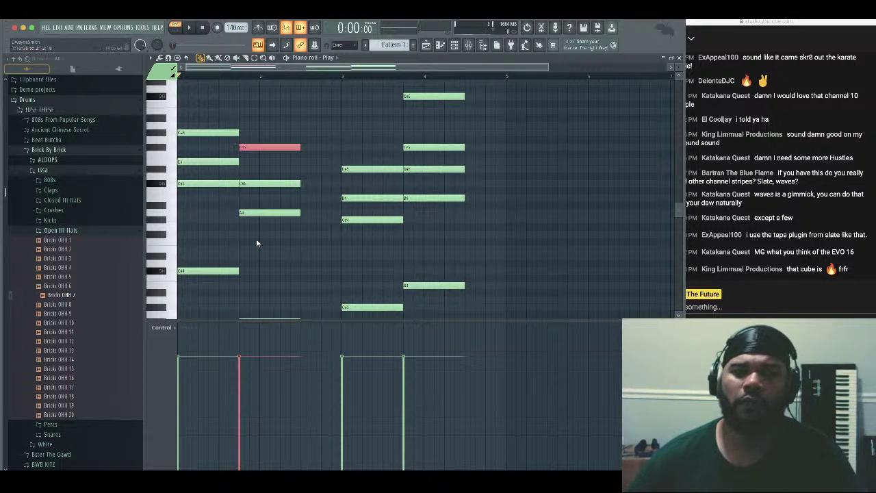
key(space)
scroll(363, 133, up, 1)
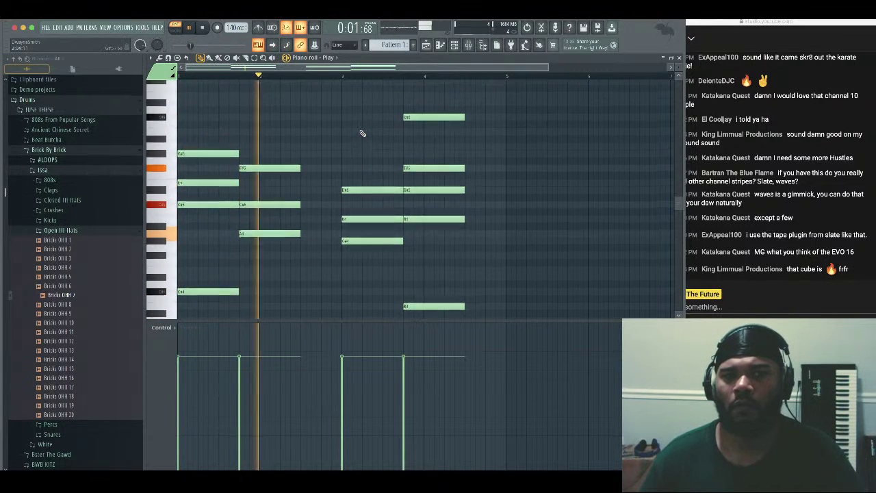
click(435, 117)
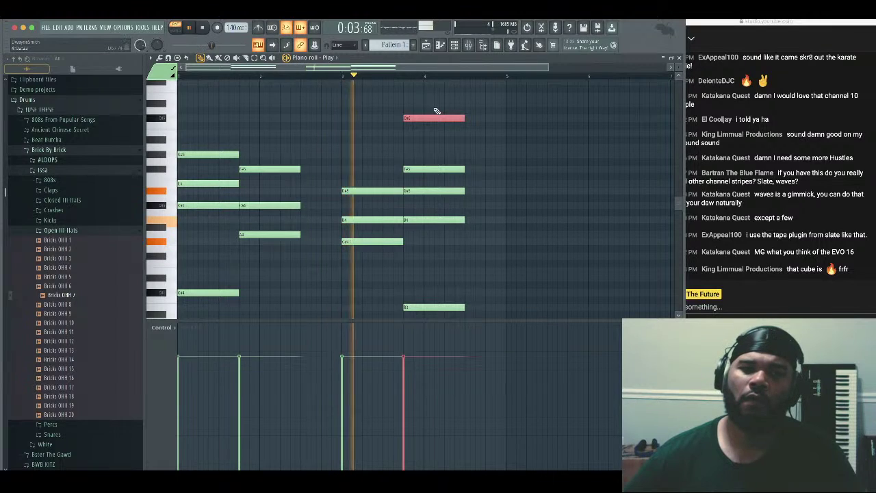
key(ctrl+Down)
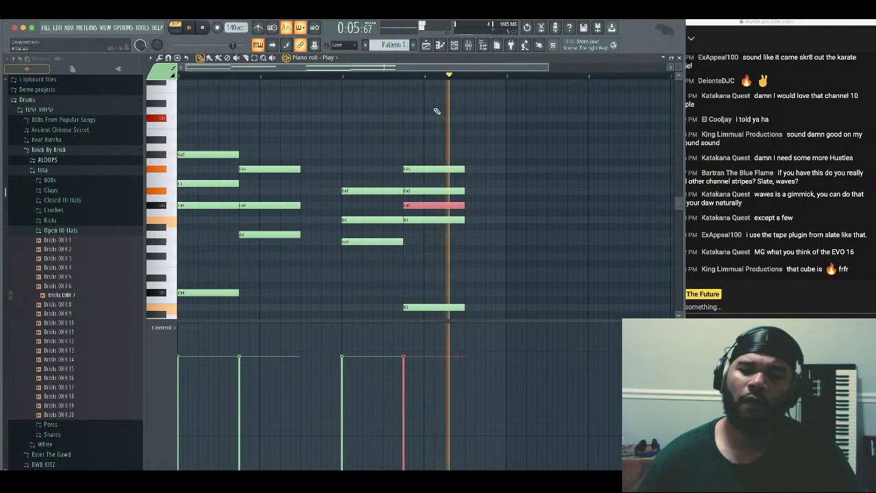
Shorten the upper notes of the G# minor chord at bar 3 and place a copy just before the last chord
drag(380, 136, 398, 240)
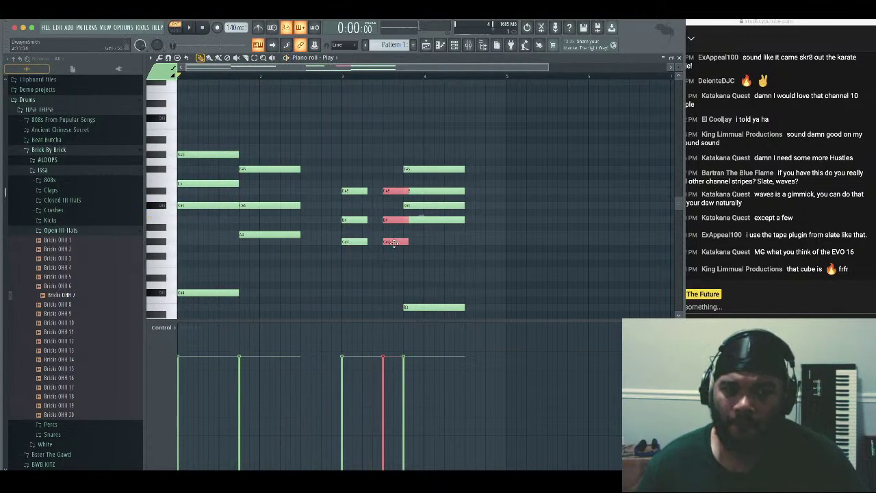
super+click(440, 252)
scroll(440, 252, down, 2)
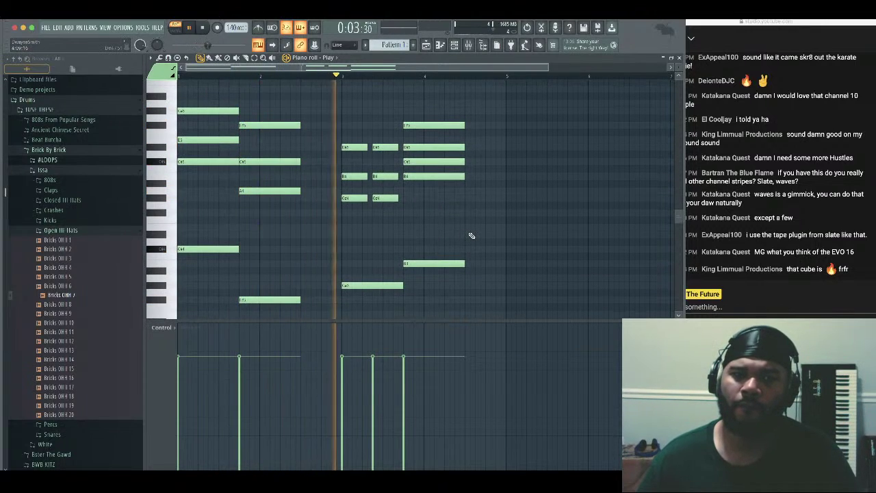
scroll(488, 230, down, 2)
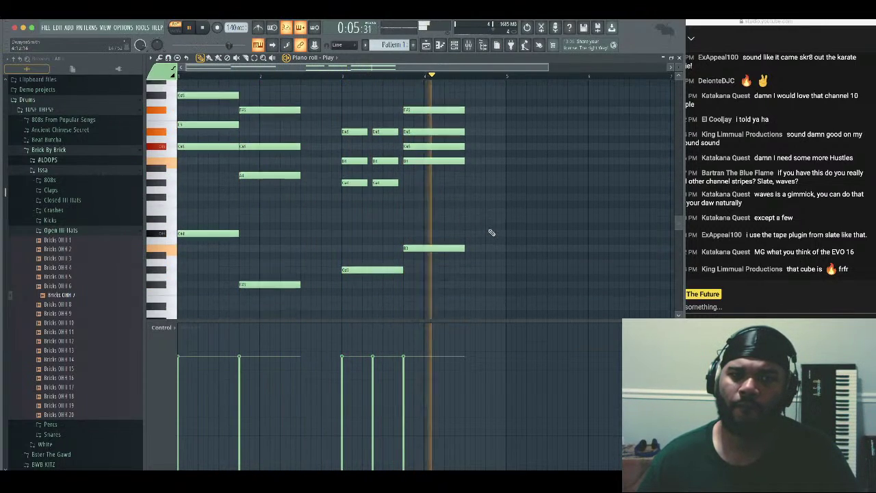
Repeat the last chord's upper notes directly after it and shorten the copy to end just before bar 5
scroll(501, 142, up, 3)
drag(497, 108, 489, 220)
drag(498, 133, 416, 199)
key(ctrl+b)
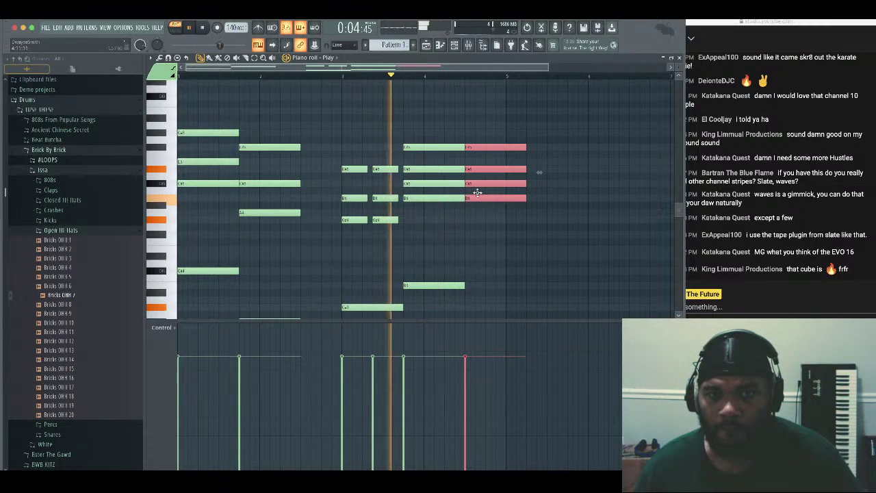
drag(526, 196, 503, 198)
ctrl+click(463, 236)
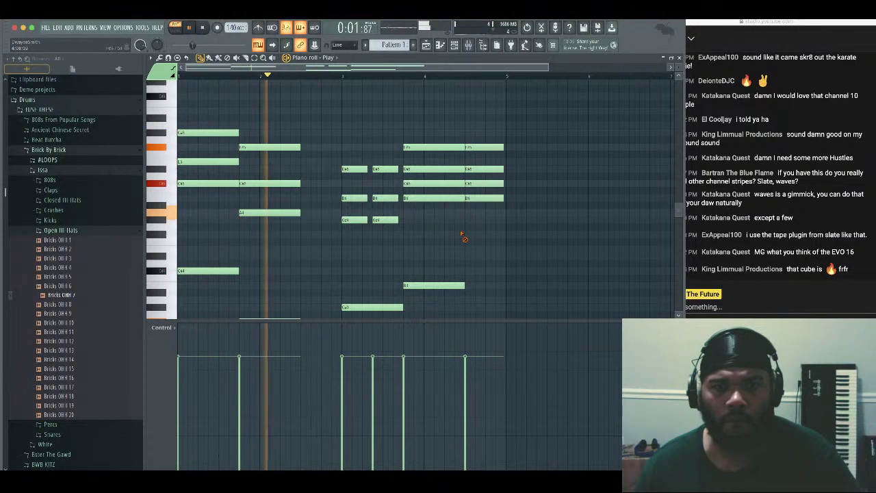
Repeat the second chord's upper notes directly after it and shorten the copy to end just before bar 3
drag(312, 119, 337, 212)
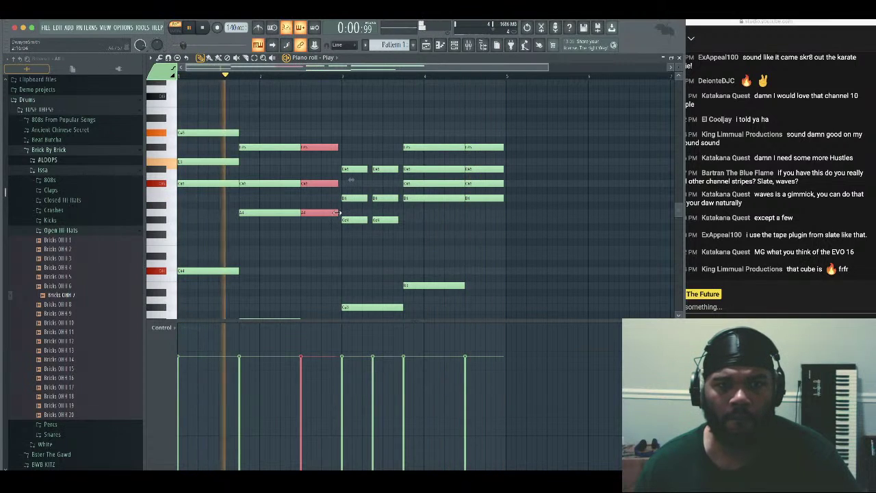
ctrl+click(334, 261)
scroll(287, 198, down, 4)
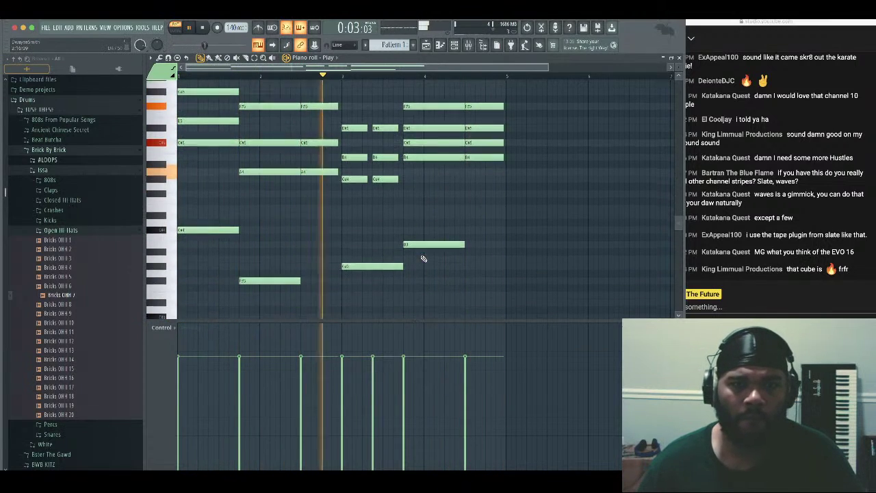
Strum all the chords with a slightly reduced start time strength, keeping Preserve end on
click(159, 58)
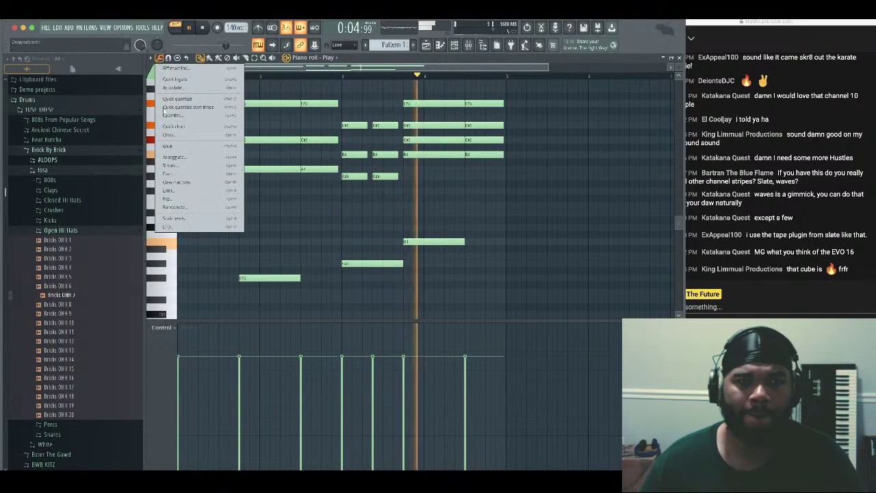
click(179, 168)
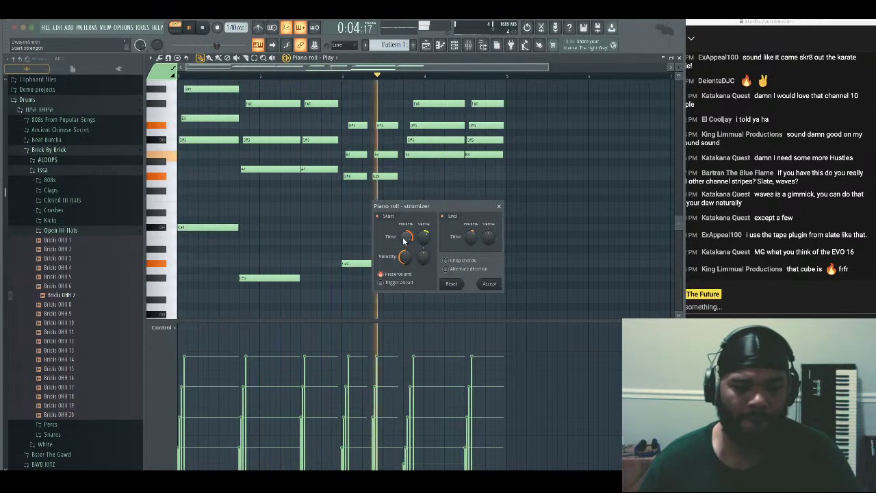
drag(404, 237, 403, 241)
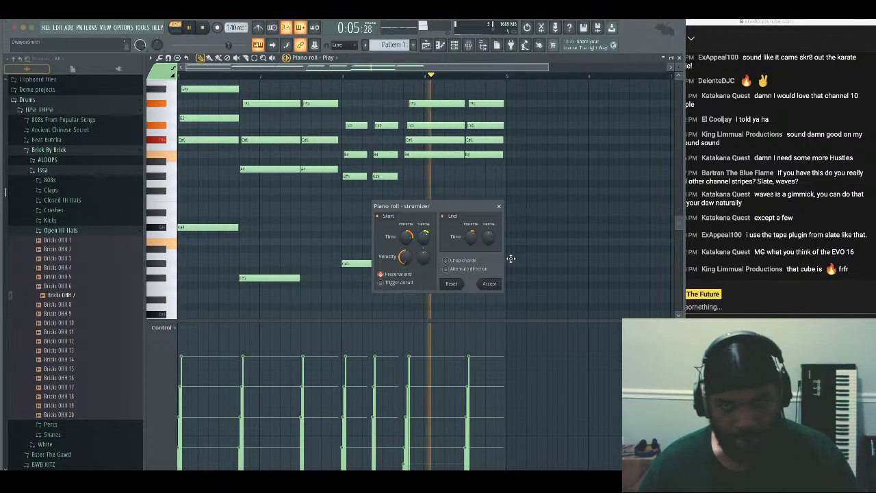
click(498, 284)
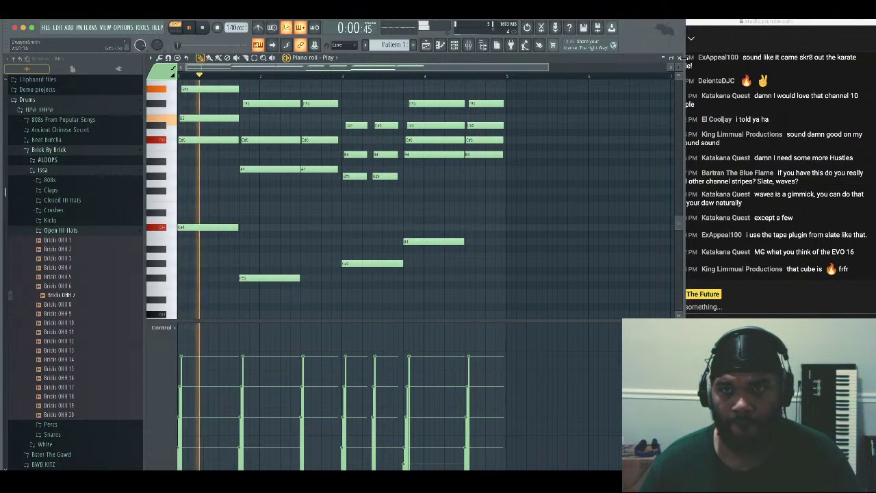
click(679, 58)
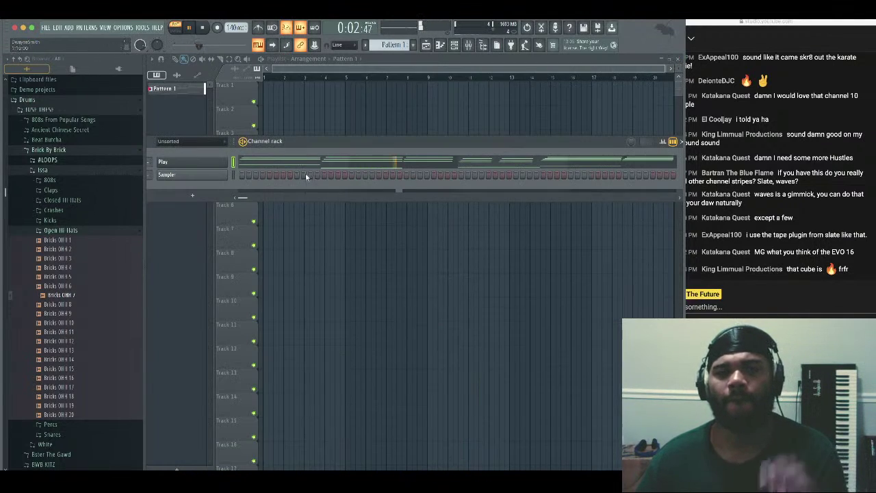
click(468, 45)
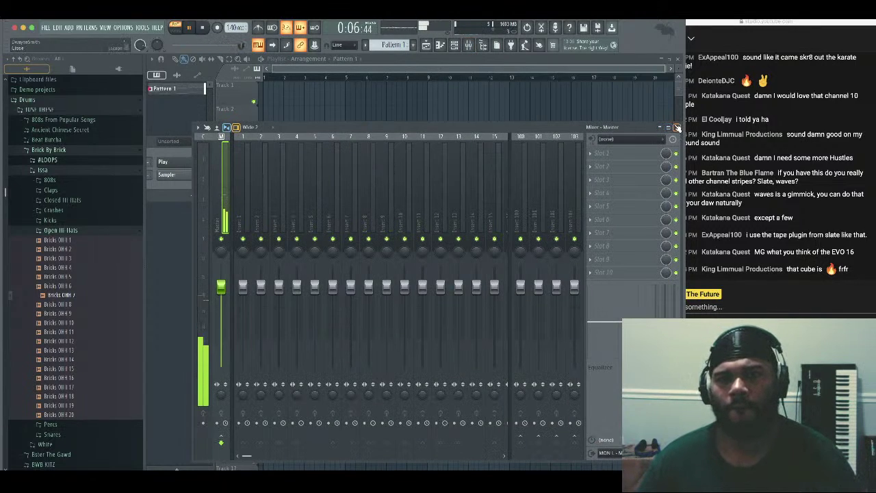
click(677, 128)
click(331, 165)
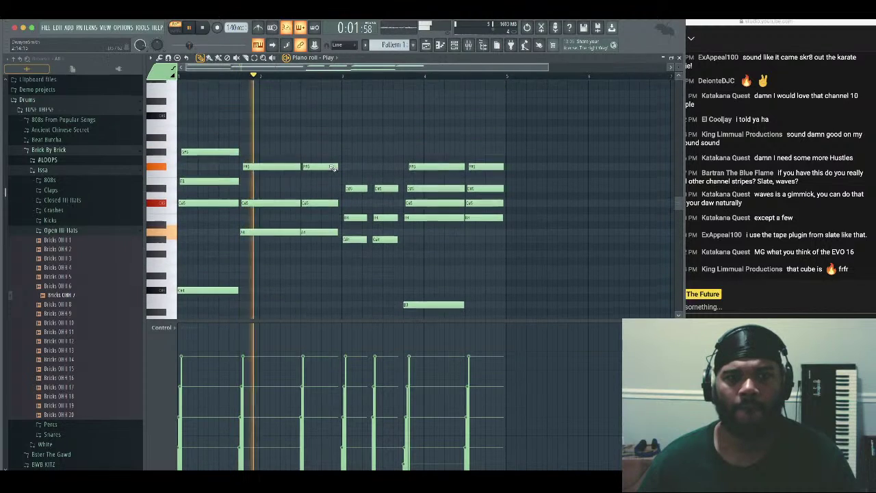
Add a short E5 melody note just before bar 3 and a short C#5 note over the second stab in bar 3
click(323, 182)
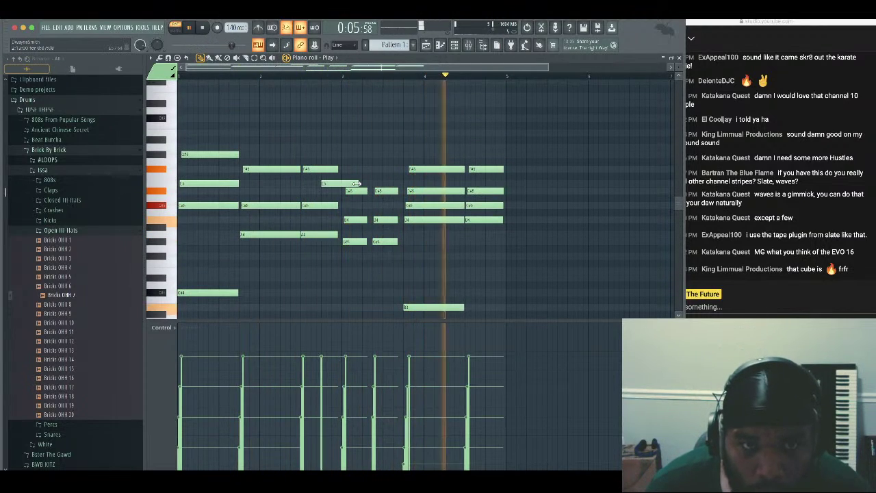
drag(356, 183, 341, 185)
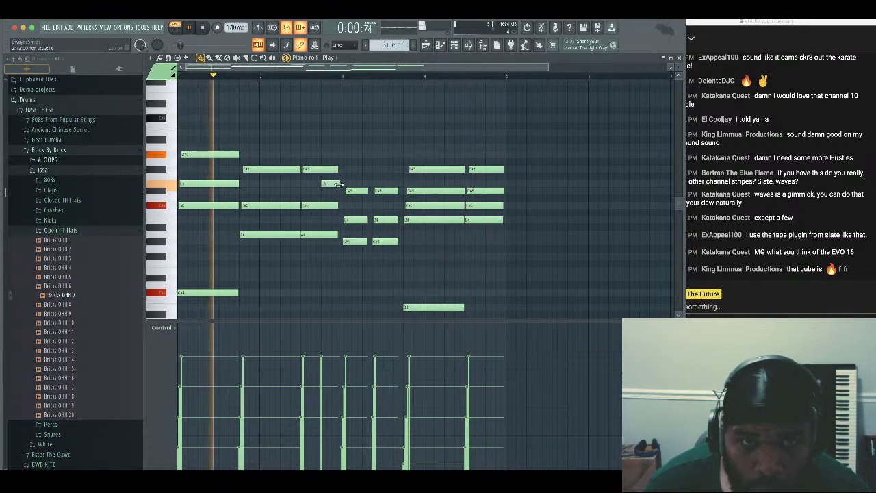
click(385, 206)
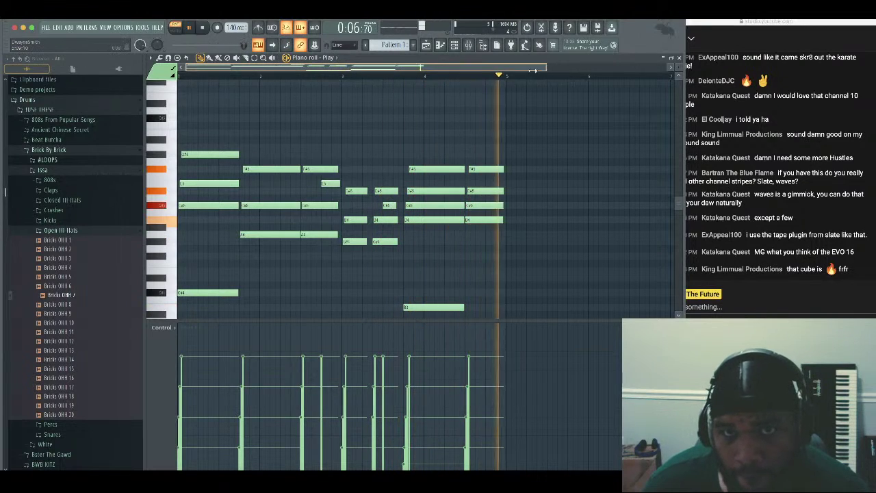
Add short melody notes above the last chords, B5 on beat 2 and C#6 on beat 4 of bar 4
drag(547, 67, 379, 72)
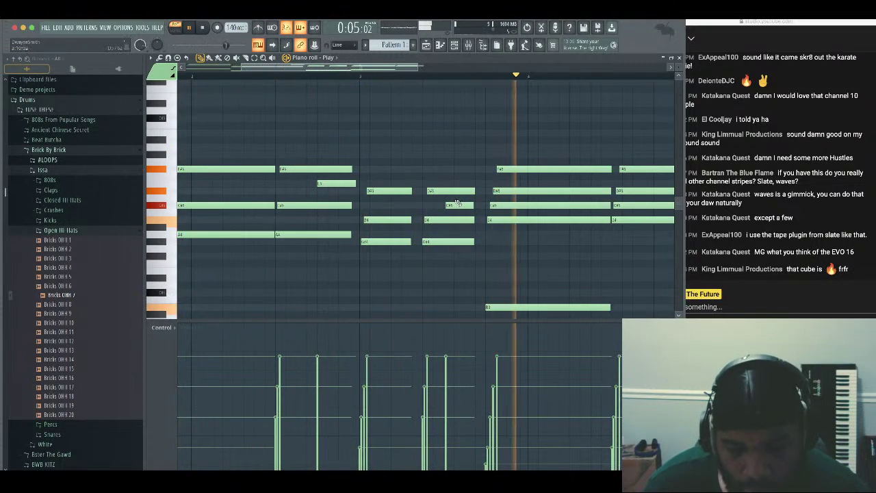
drag(382, 67, 434, 67)
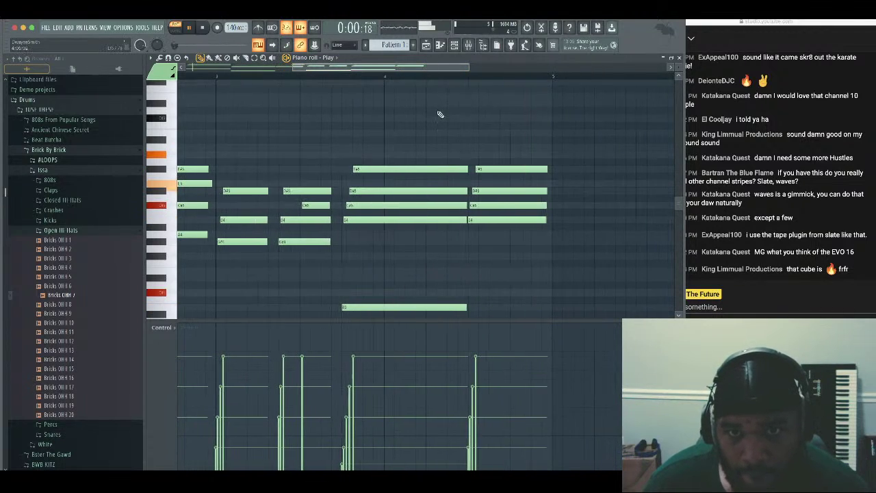
scroll(439, 115, down, 2)
scroll(439, 116, up, 3)
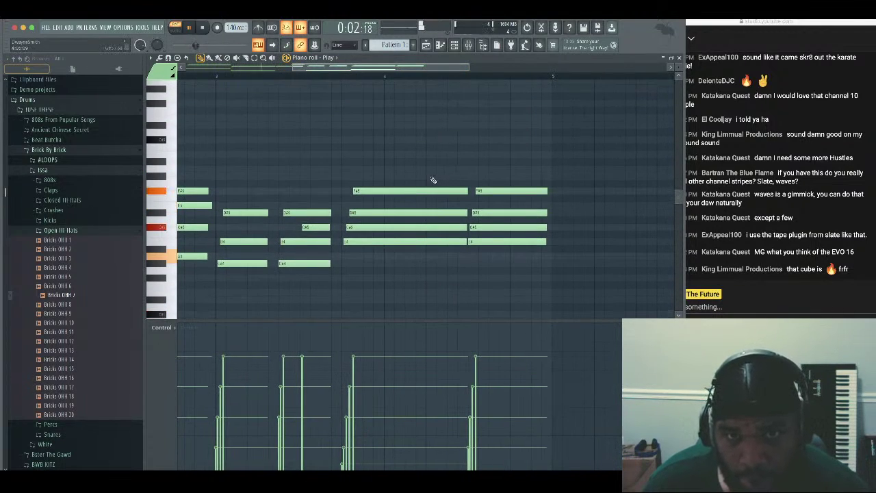
click(513, 169)
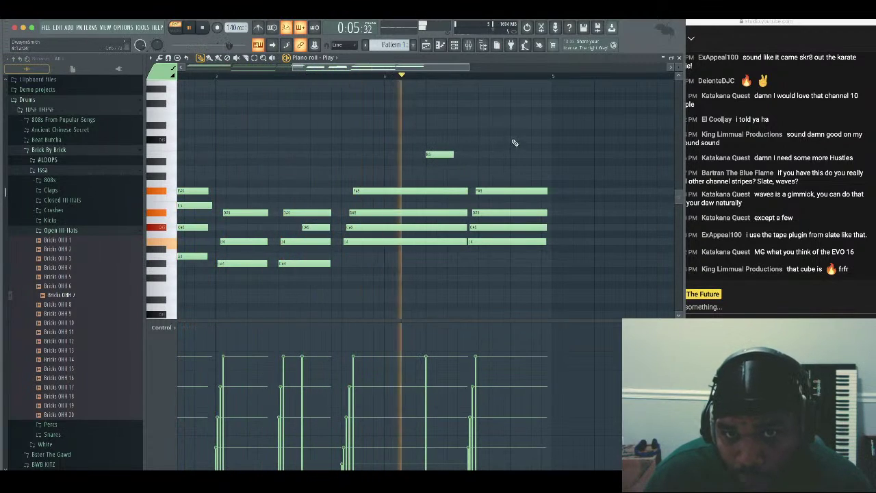
click(514, 140)
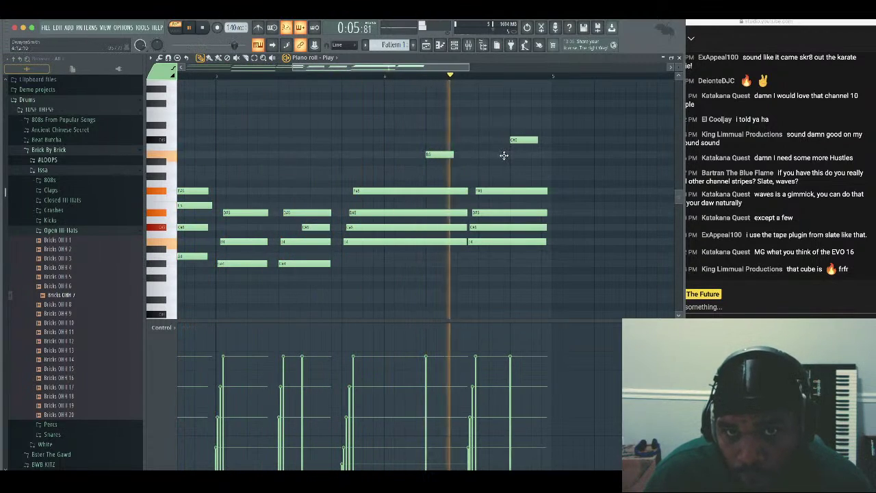
Try a short A5 note after the B5 above bar 4 and remove all the high melody notes over the last chords
click(449, 169)
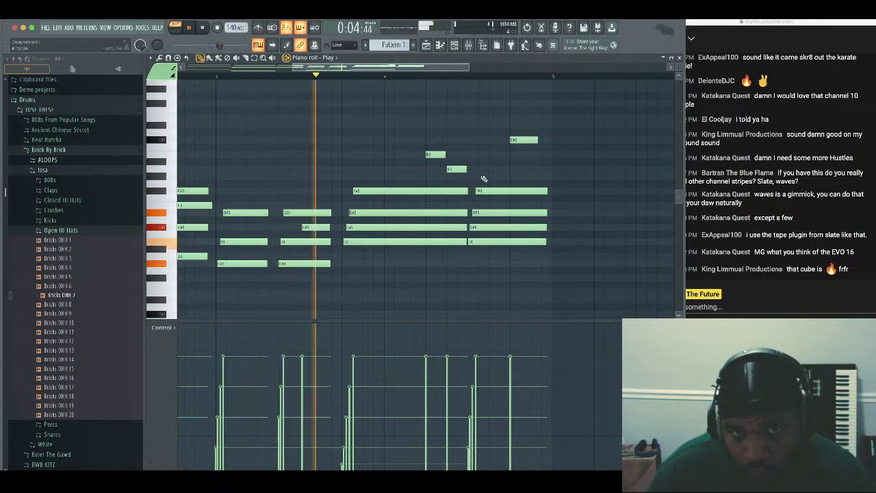
right_click(524, 141)
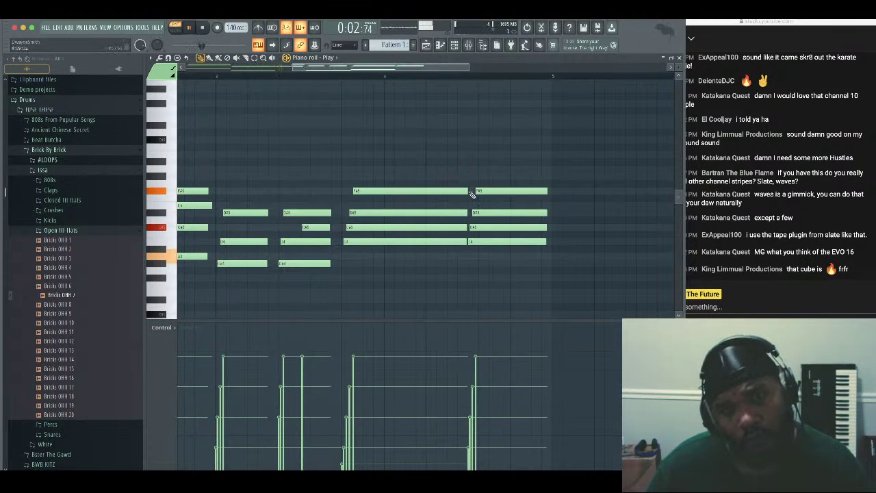
Shorten the F#5 of the long chord leading into bar 4 and place a short E5 melody note on beat 2 of bar 4
drag(468, 190, 431, 190)
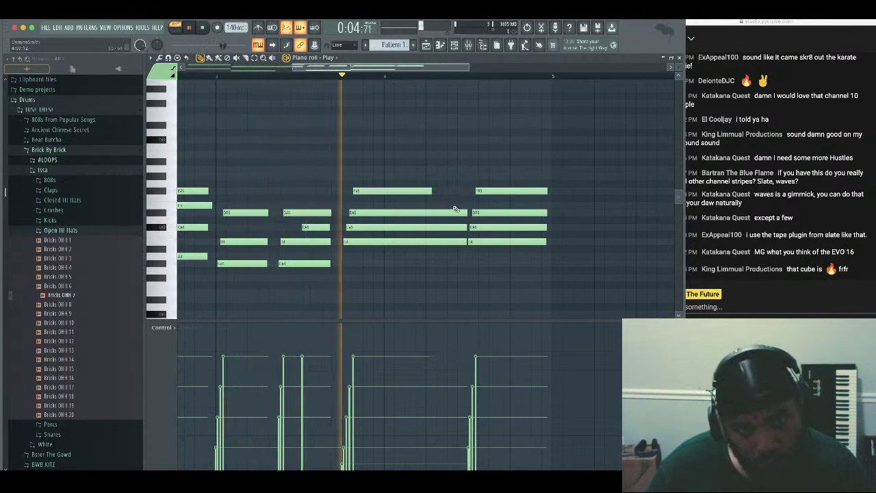
click(447, 205)
drag(525, 205, 508, 205)
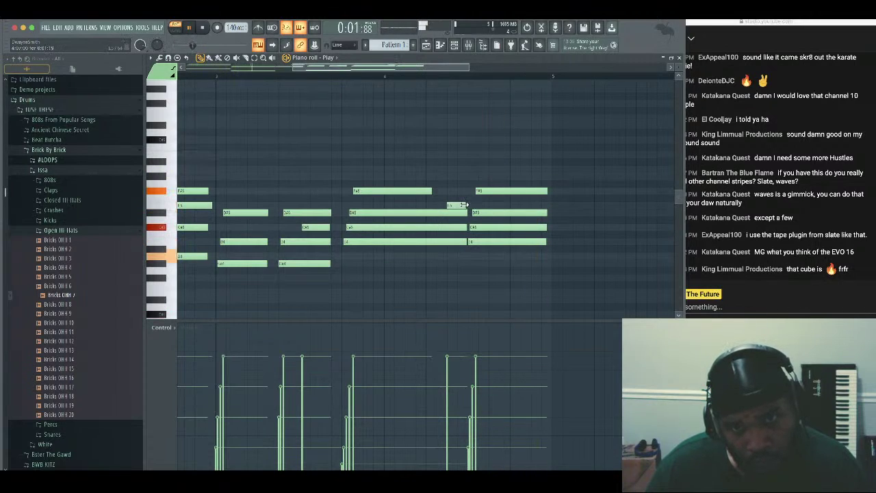
mouse_move(460, 205)
mouse_down()
mouse_move(437, 205)
mouse_move(464, 205)
mouse_up()
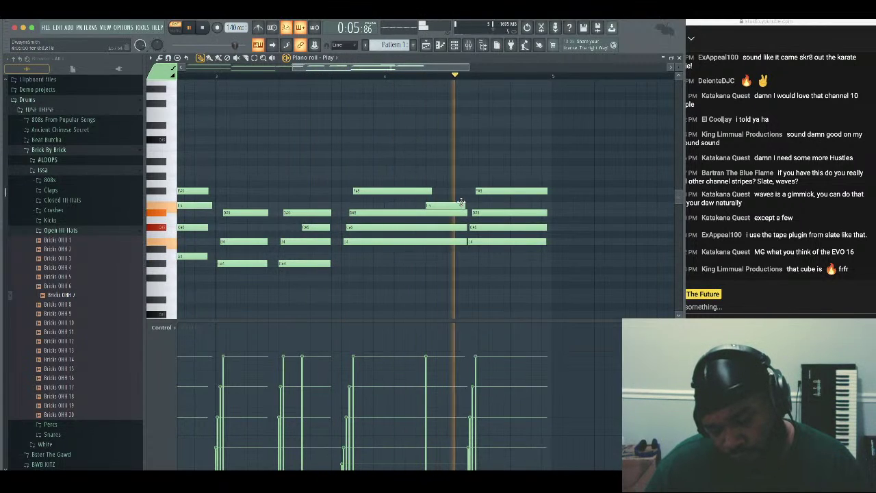
Lower the velocities of the E5 melody note in bar 4 and the short C#5 note in bar 3
scroll(466, 163, down, 5)
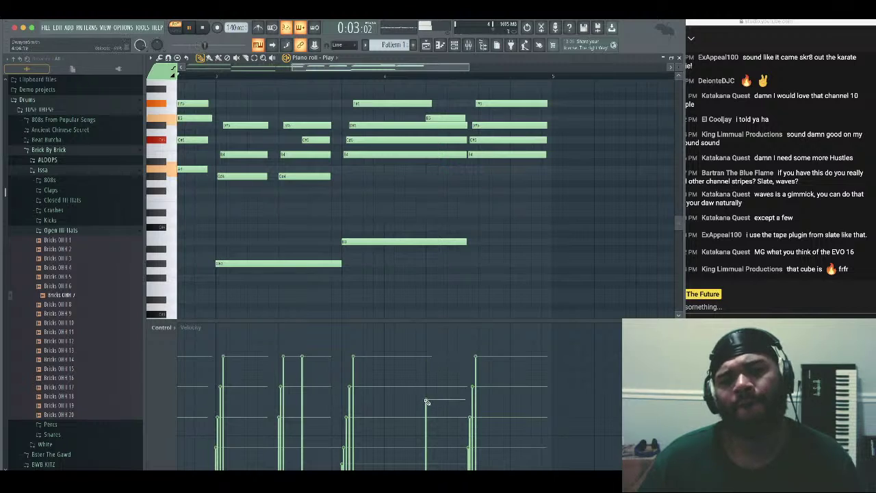
drag(426, 402, 426, 430)
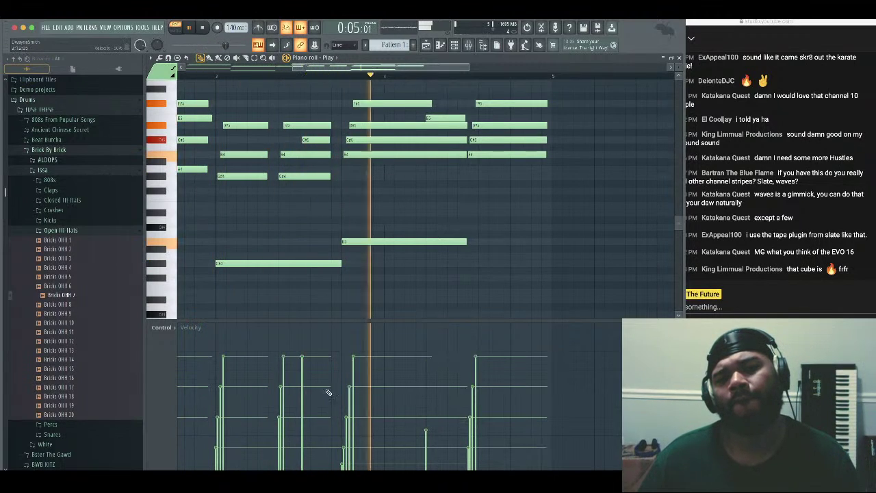
click(302, 404)
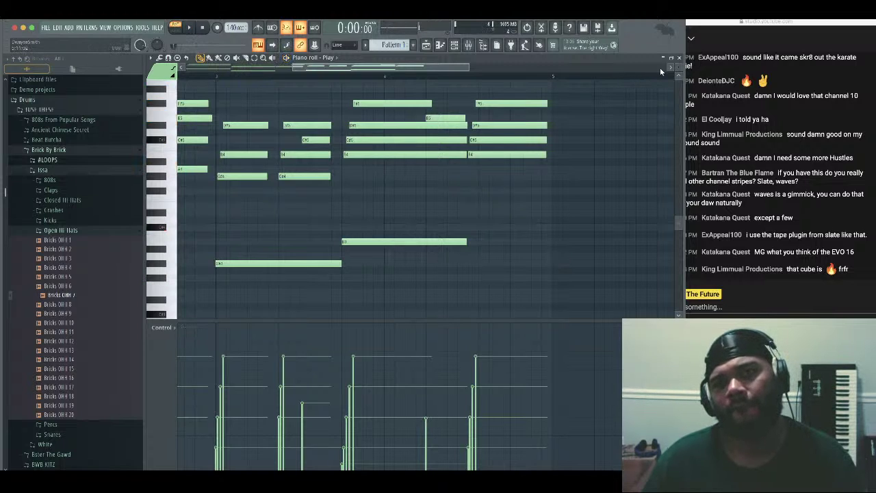
Select the chord and melody notes above the bass across all four bars and duplicate them one octave higher
scroll(472, 137, up, 3)
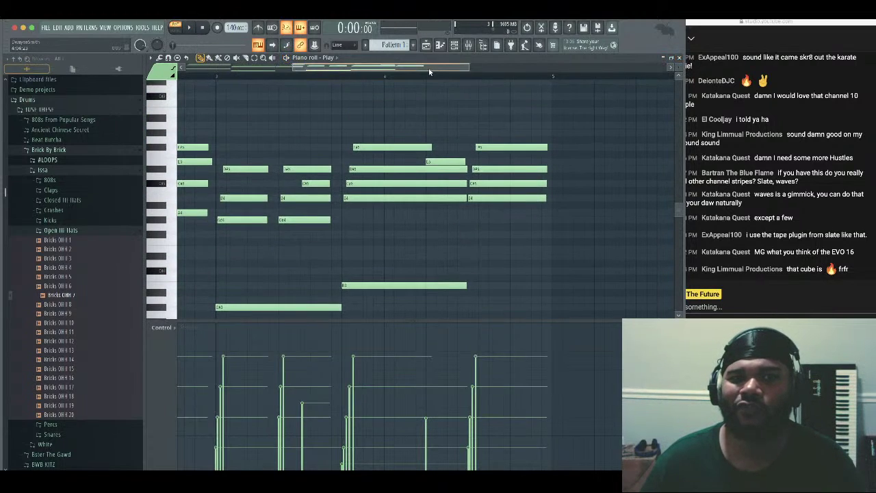
drag(429, 70, 217, 69)
drag(363, 66, 545, 68)
scroll(513, 115, up, 3)
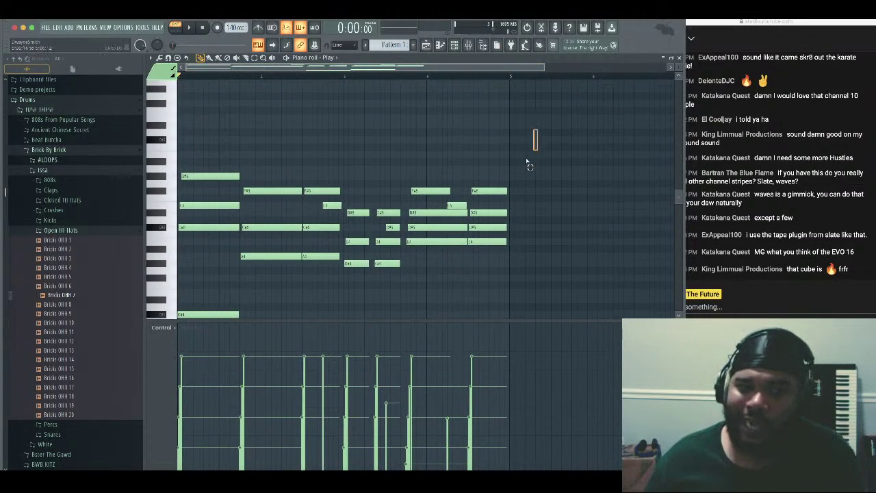
drag(529, 166, 204, 183)
scroll(221, 257, up, 3)
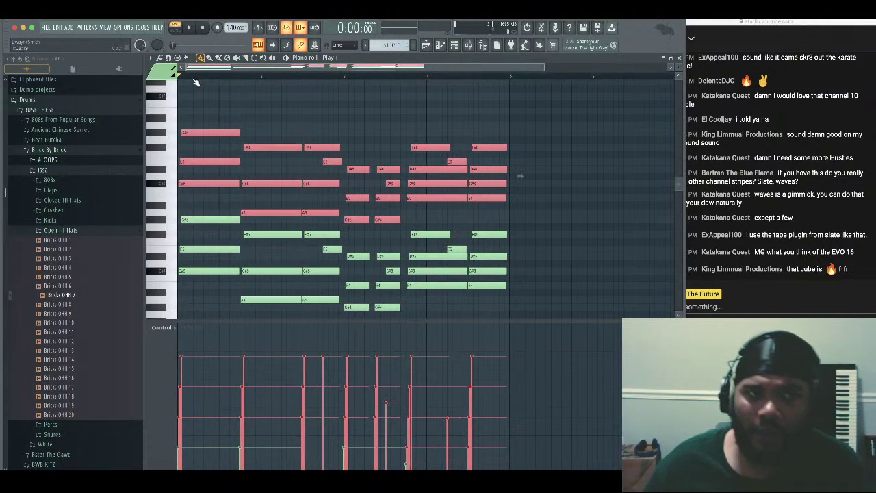
Apply the Arpeggiator to the selected octave-up copies and raise its time multiplier to about one-beat steps
click(164, 57)
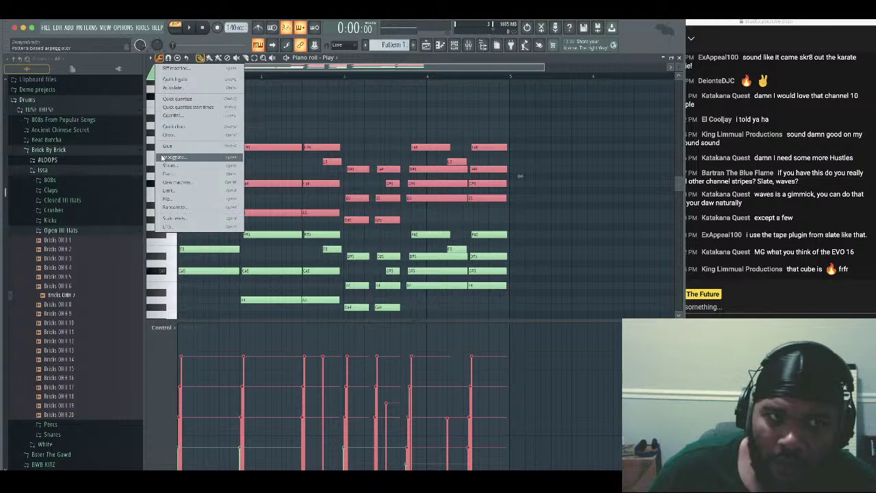
click(289, 126)
click(169, 58)
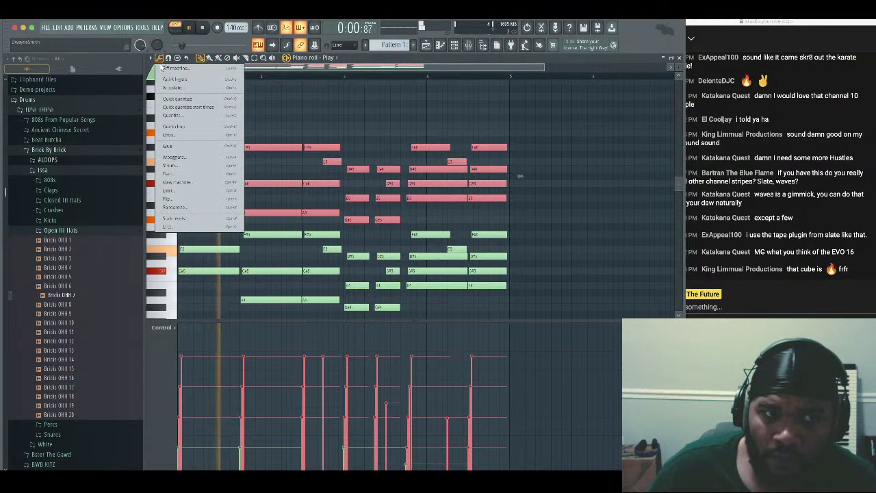
click(190, 158)
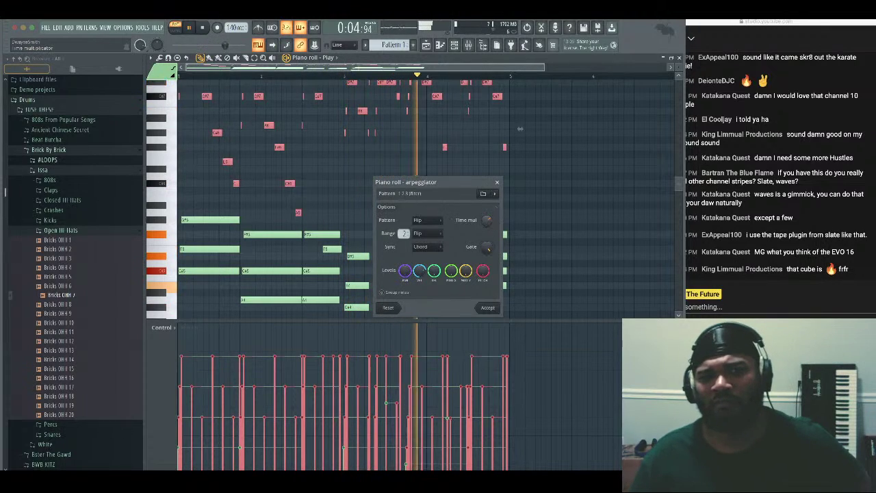
drag(520, 128, 520, 89)
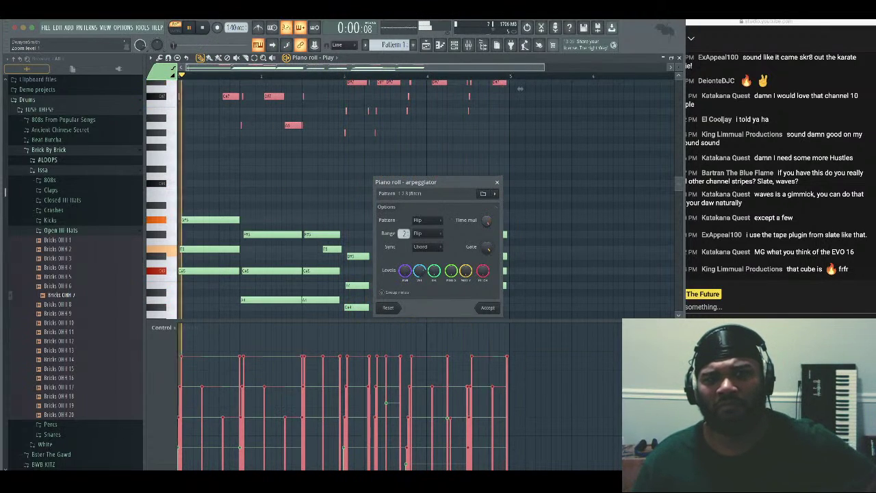
Try the arpeggio with a range of 1 and the 1 2 3 3 pattern preset
drag(404, 233, 404, 241)
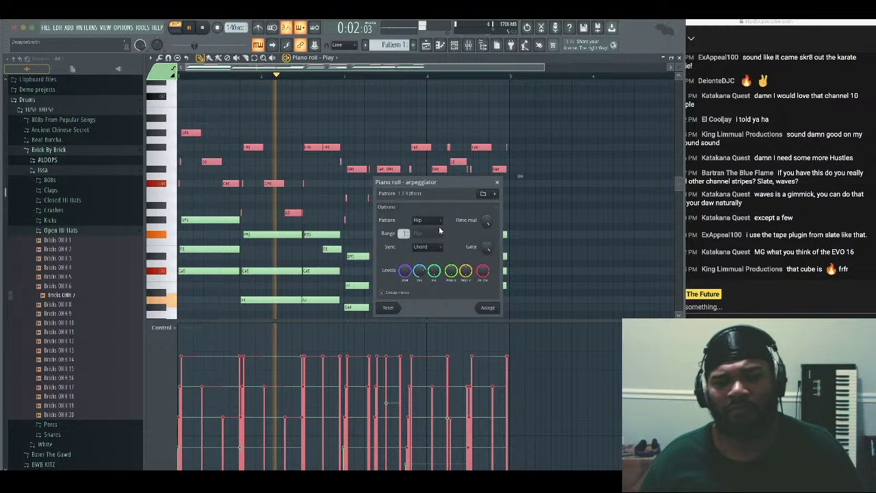
click(494, 193)
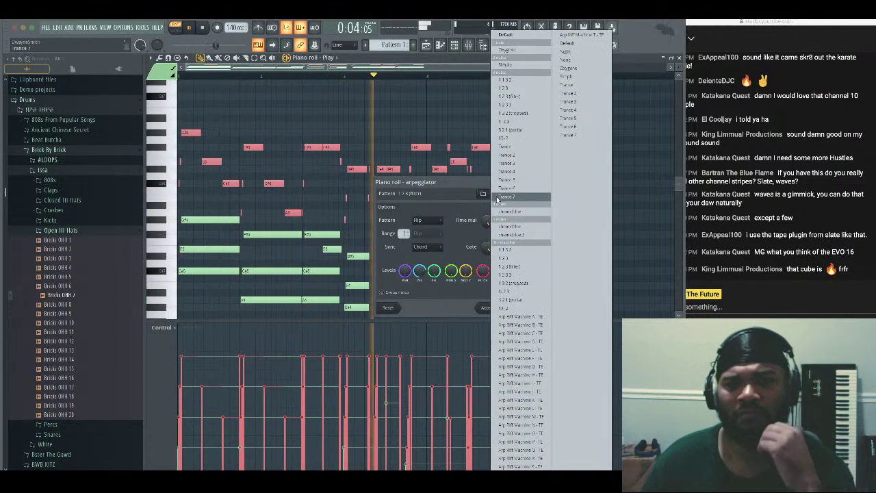
click(522, 276)
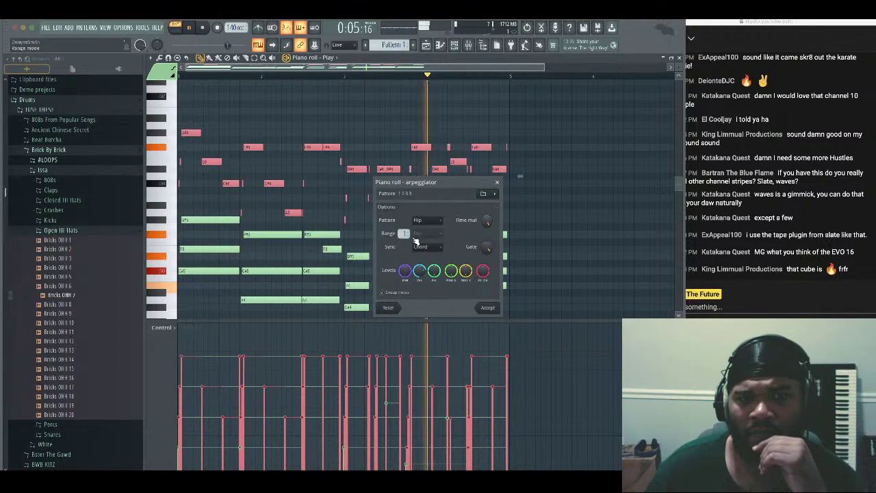
Set the arpeggiator's range to 2 and its pattern direction to Normal
drag(404, 233, 404, 228)
click(432, 223)
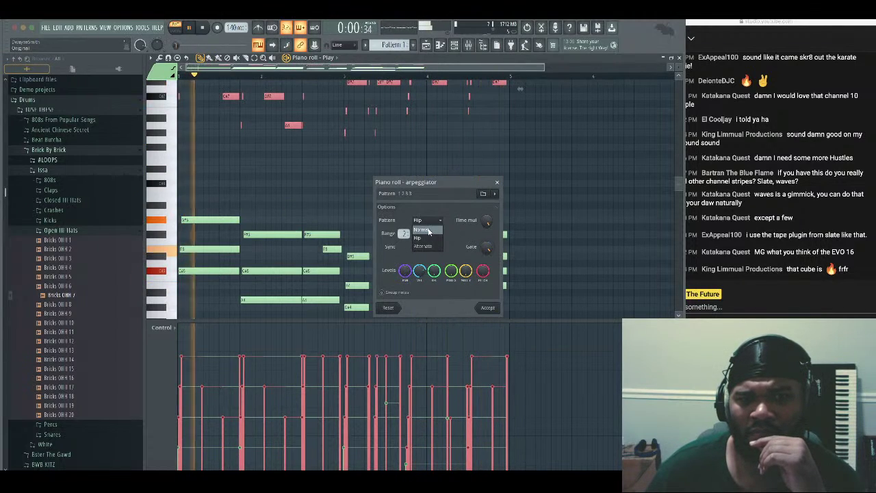
click(429, 230)
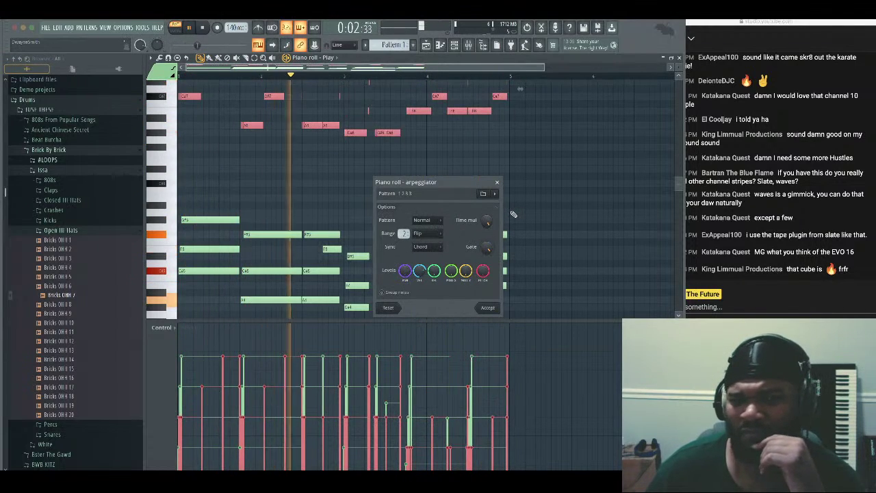
Try the 1 1 3 2 arpeggio preset with a different time multiplier
click(495, 194)
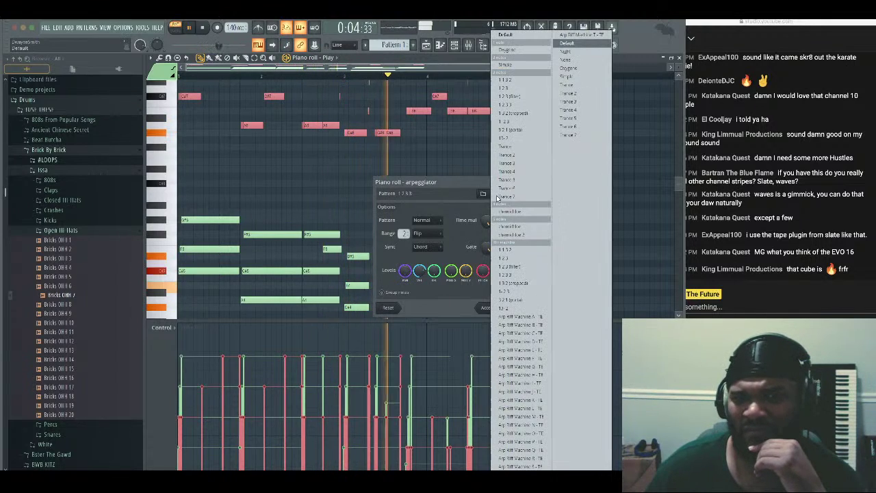
click(518, 93)
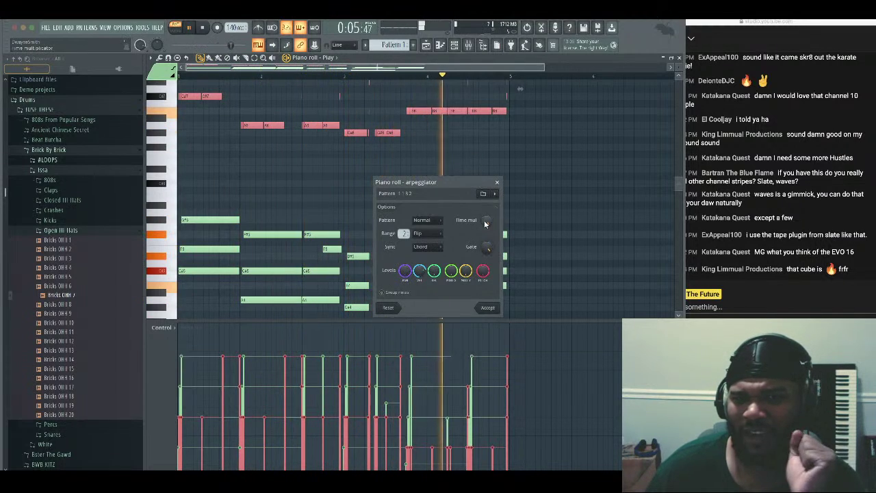
drag(485, 221, 485, 234)
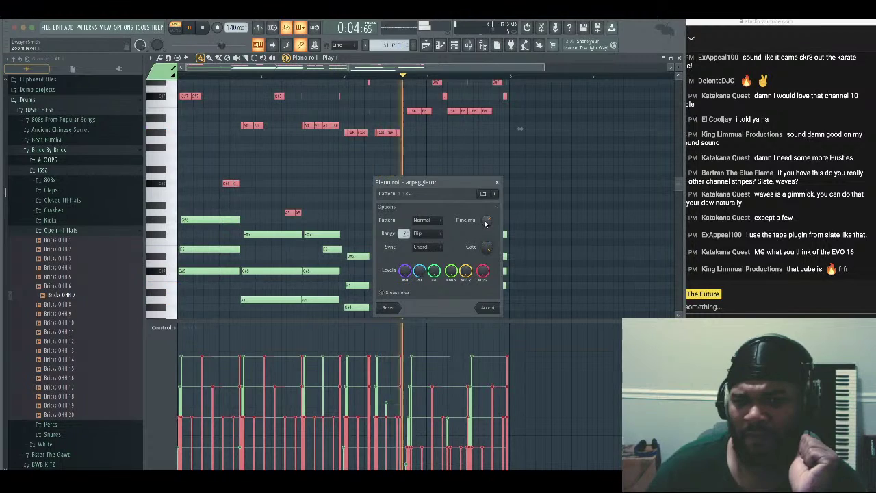
Audition the 1 3 2 (cropped) and 1 2 3 (filter) arpeggio presets
click(499, 193)
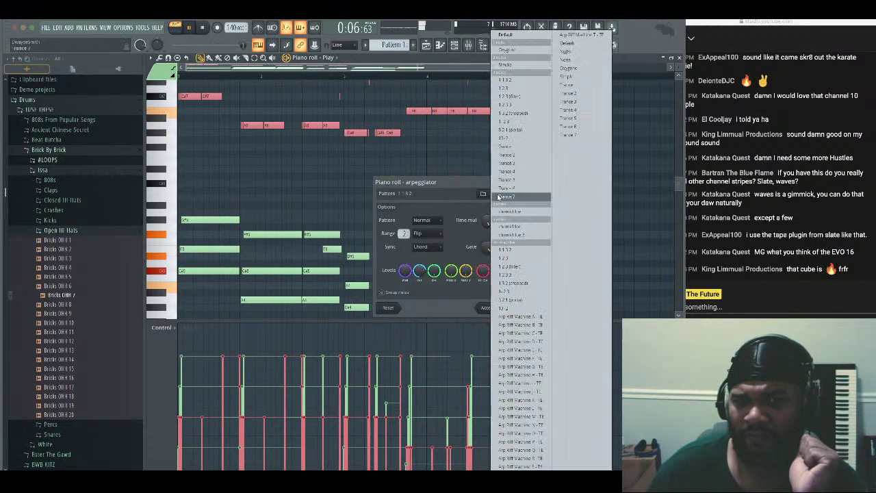
click(510, 113)
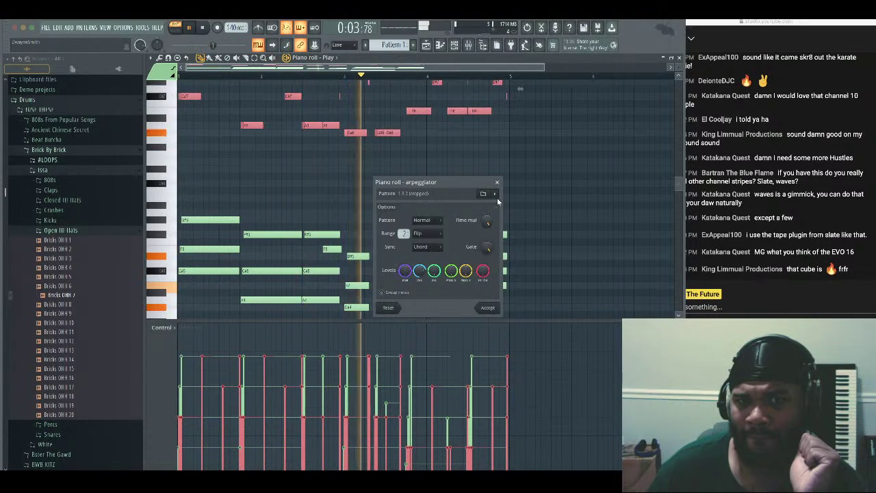
click(496, 194)
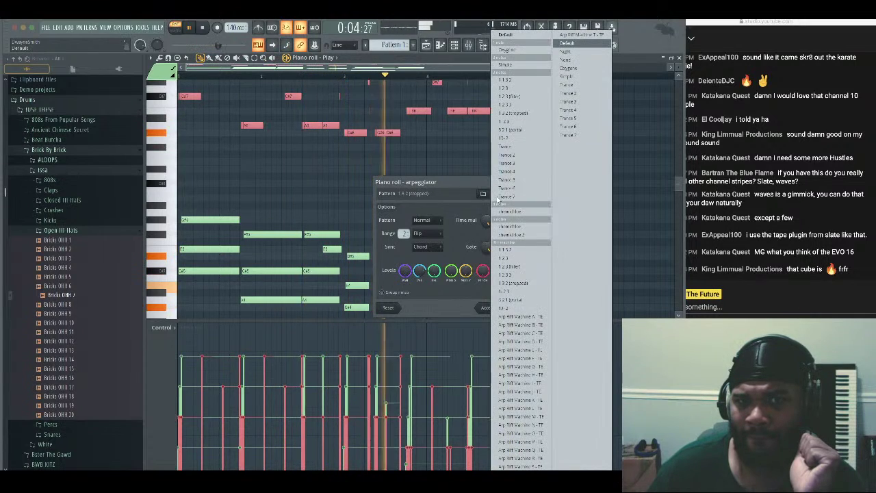
click(514, 114)
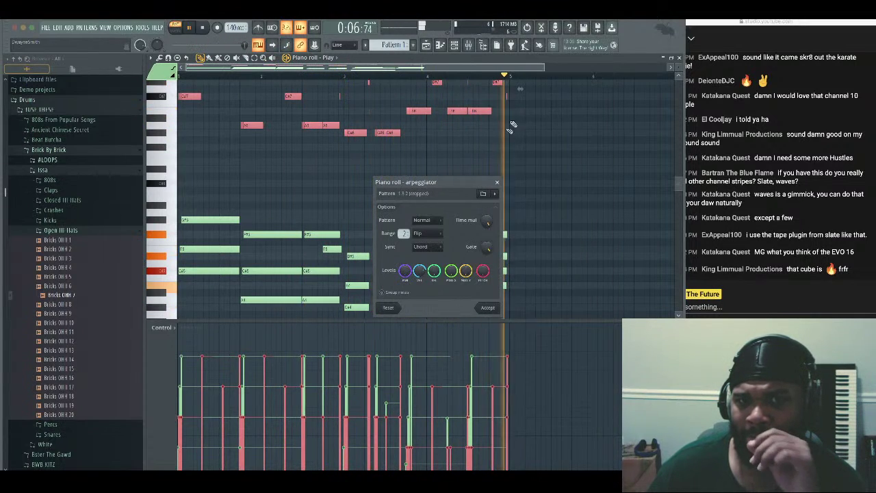
click(499, 194)
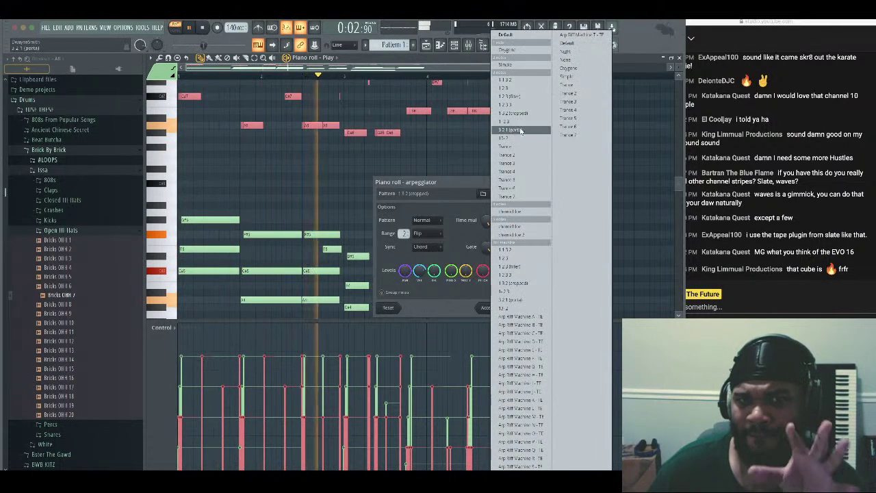
click(523, 97)
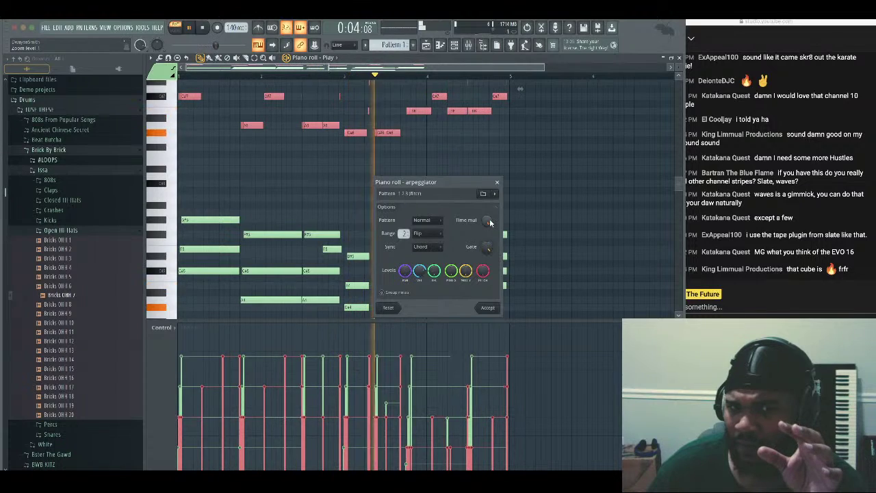
Load the 1 2 3 arpeggio preset, set Sync to Time, accept the arpeggio and deselect the notes
click(498, 197)
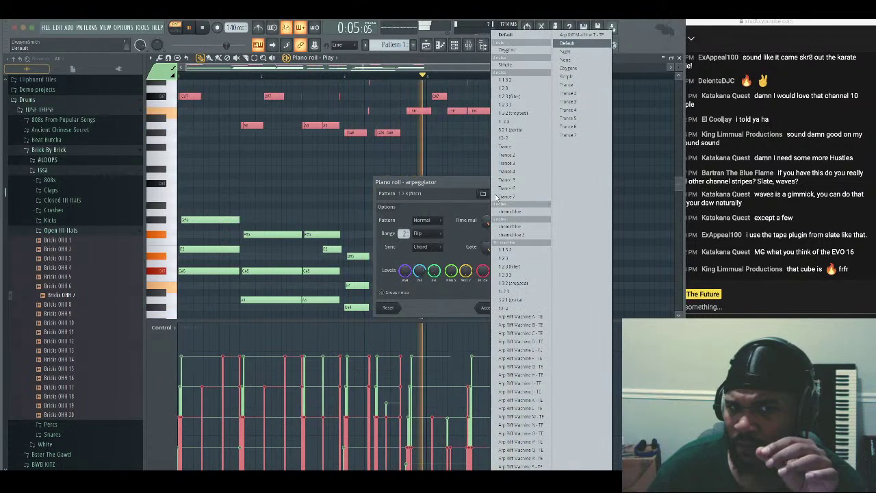
click(527, 95)
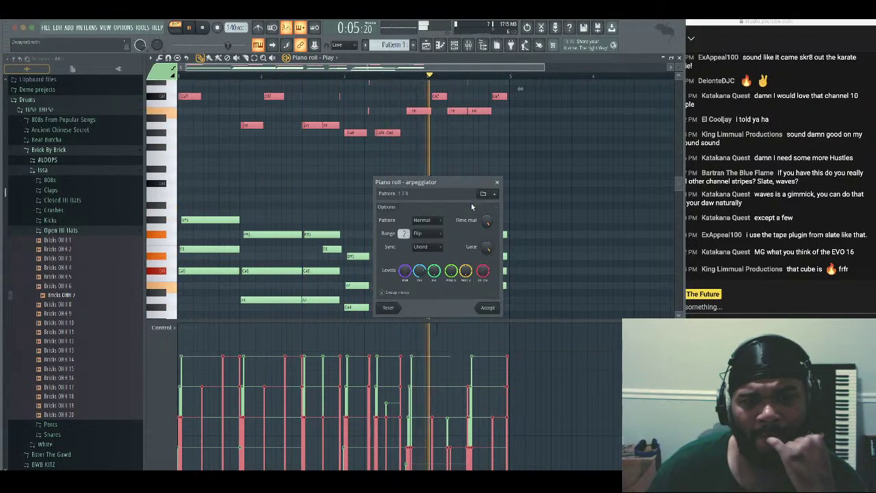
click(438, 249)
click(433, 256)
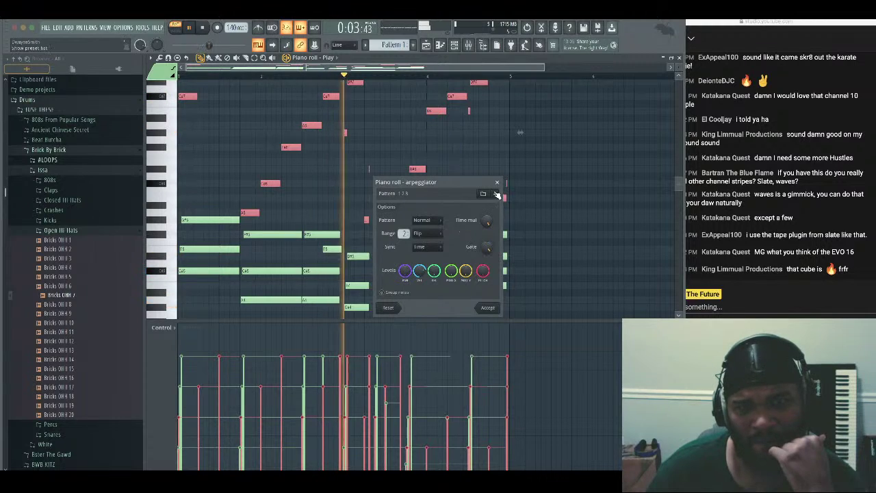
click(487, 307)
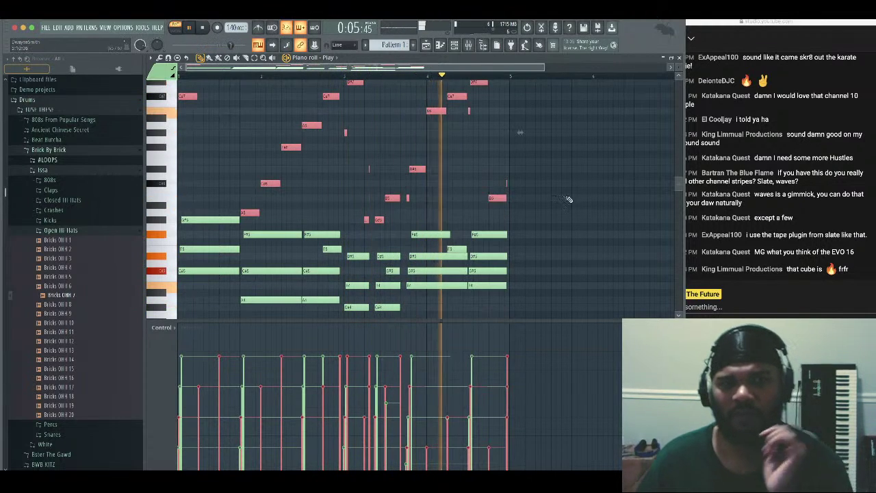
click(577, 185)
scroll(575, 184, up, 1)
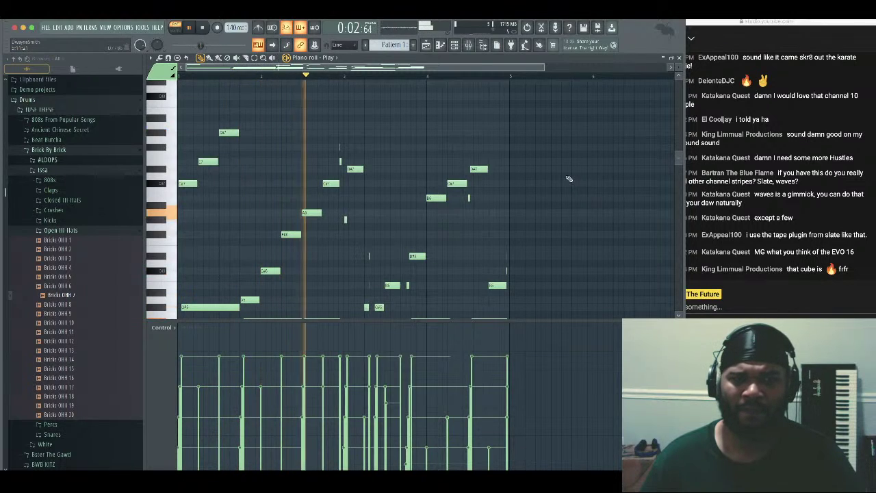
scroll(173, 178, down, 1)
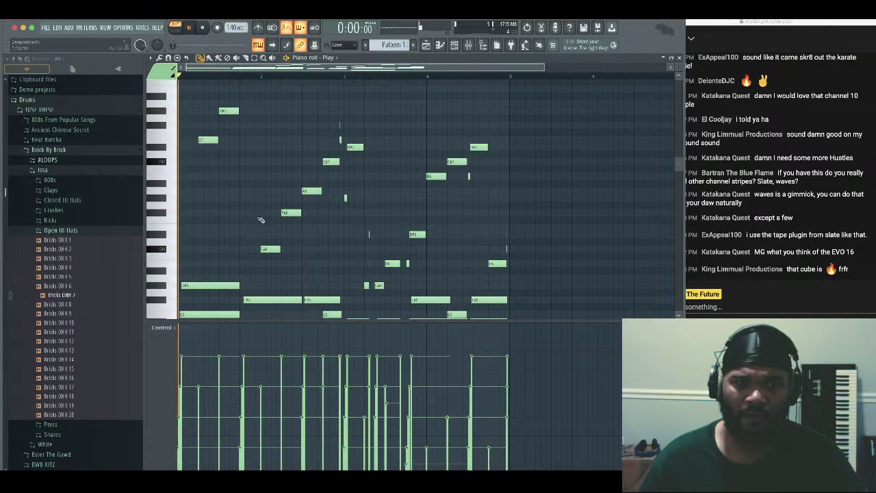
Delete the A6 note in bar 2, the stray slivers around bar 3, and bar 3's extra high G#5 and D#6 notes
right_click(312, 192)
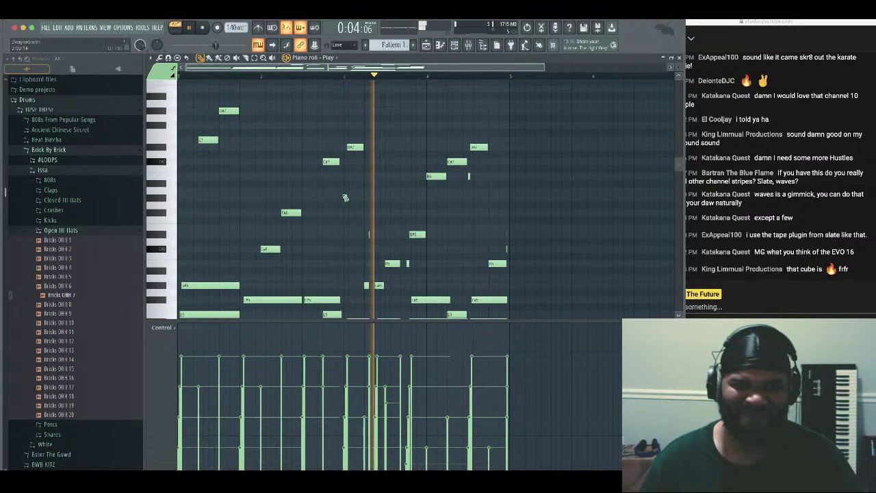
scroll(350, 196, down, 3)
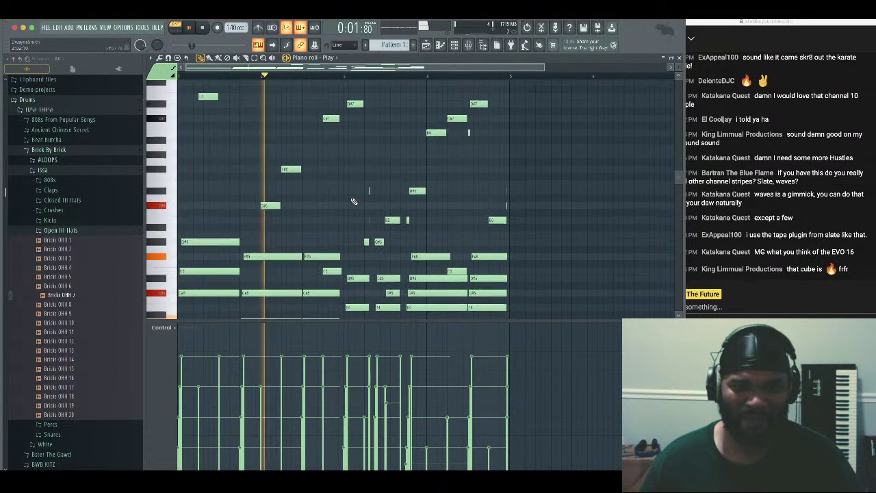
scroll(355, 194, down, 2)
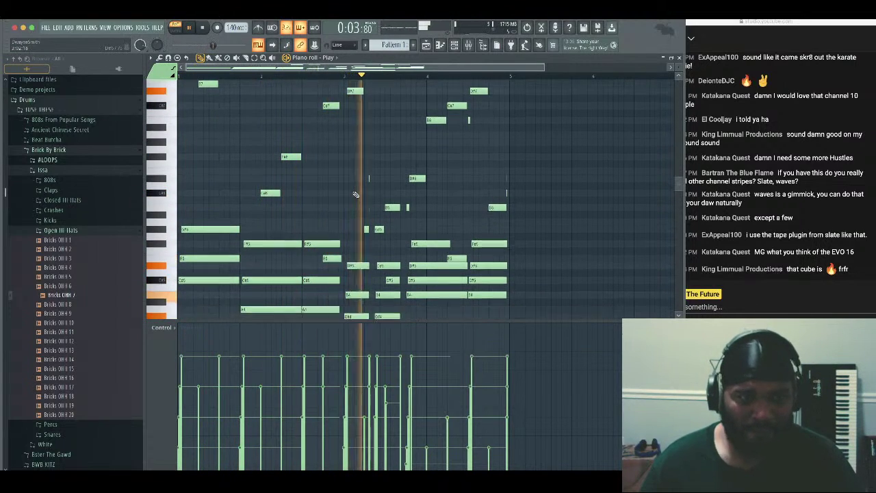
scroll(355, 194, up, 2)
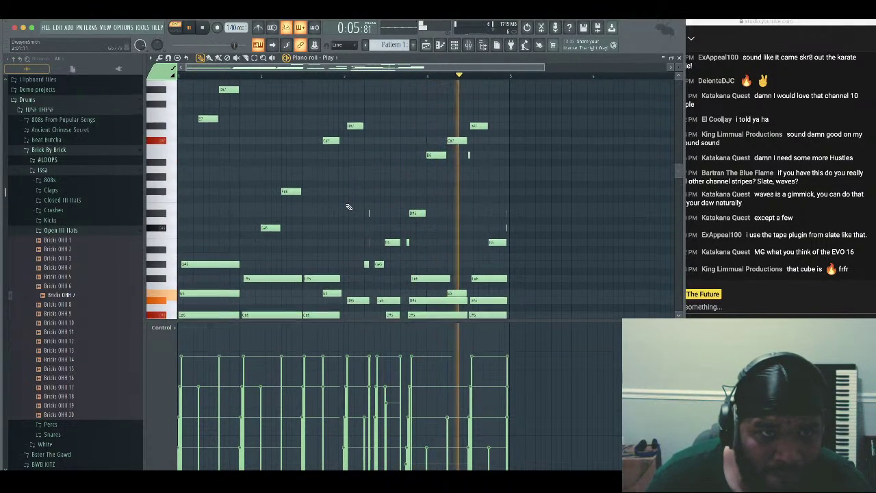
scroll(349, 206, down, 1)
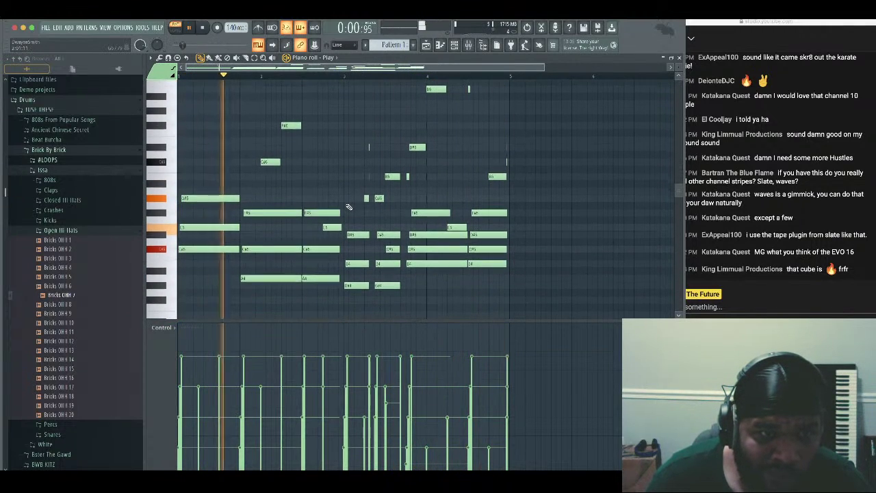
scroll(349, 207, up, 1)
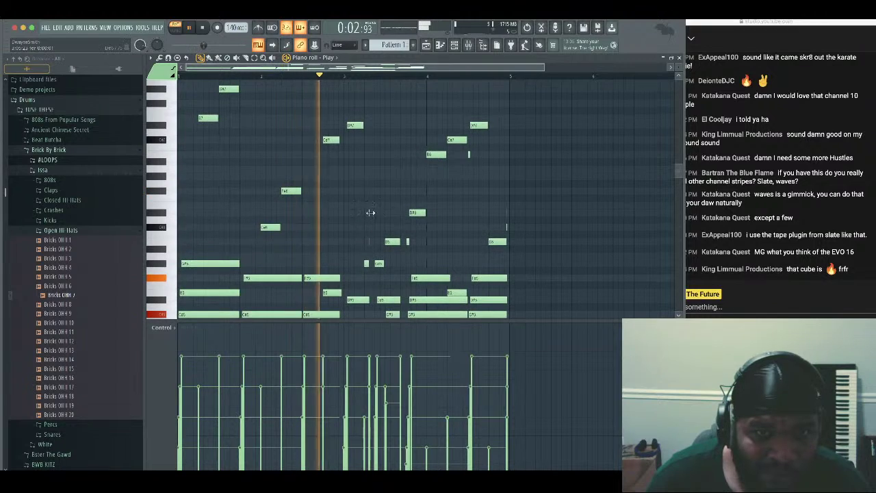
right_click(367, 264)
right_click(379, 264)
right_click(370, 242)
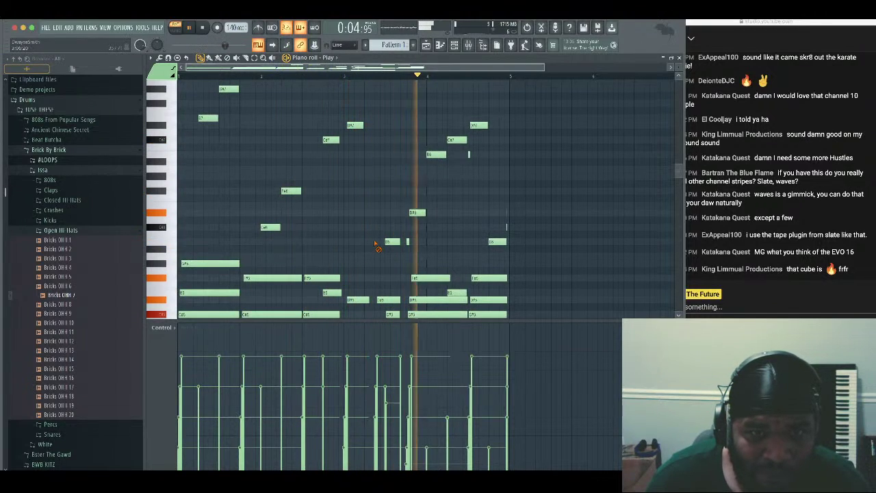
right_click(411, 213)
right_click(407, 241)
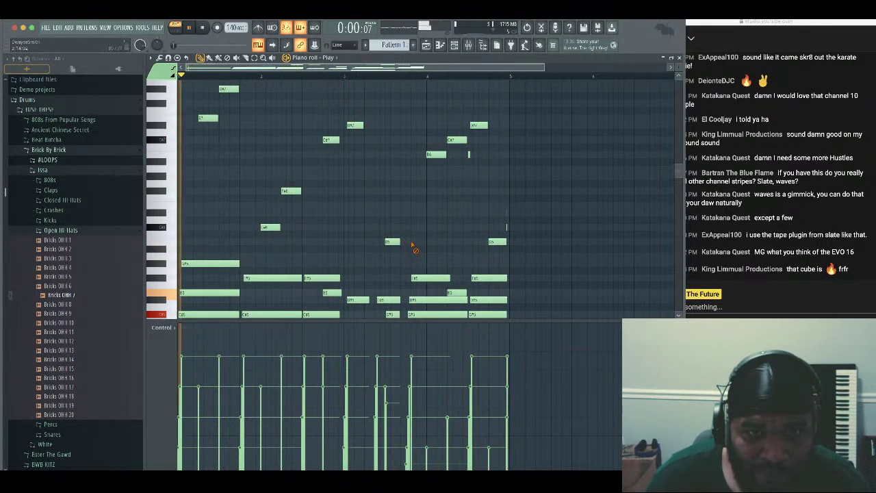
Move bar 3's B5 note to beat 2 and place a D#6 note on beat 4 of that bar
scroll(409, 243, down, 2)
drag(392, 200, 375, 200)
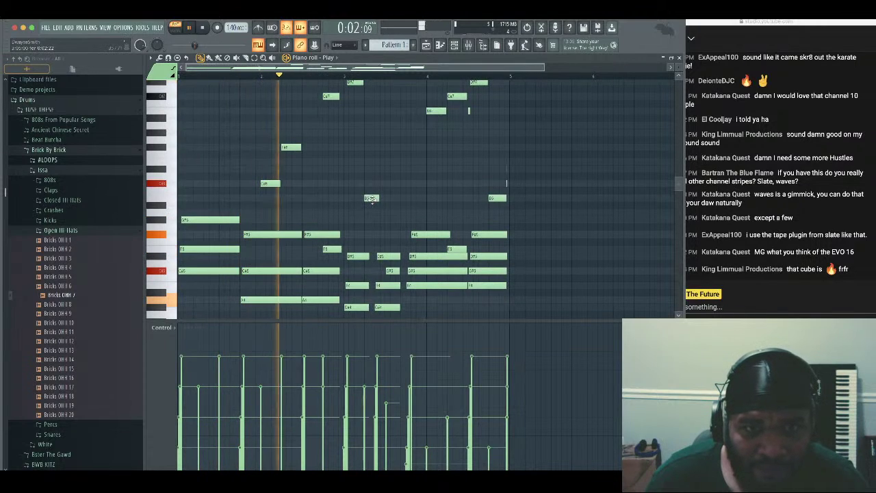
scroll(386, 202, up, 1)
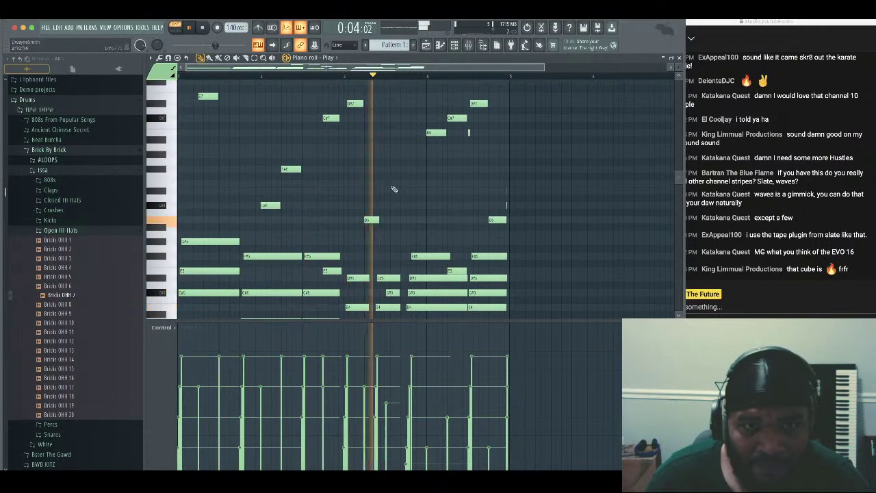
scroll(395, 188, up, 2)
scroll(389, 203, up, 5)
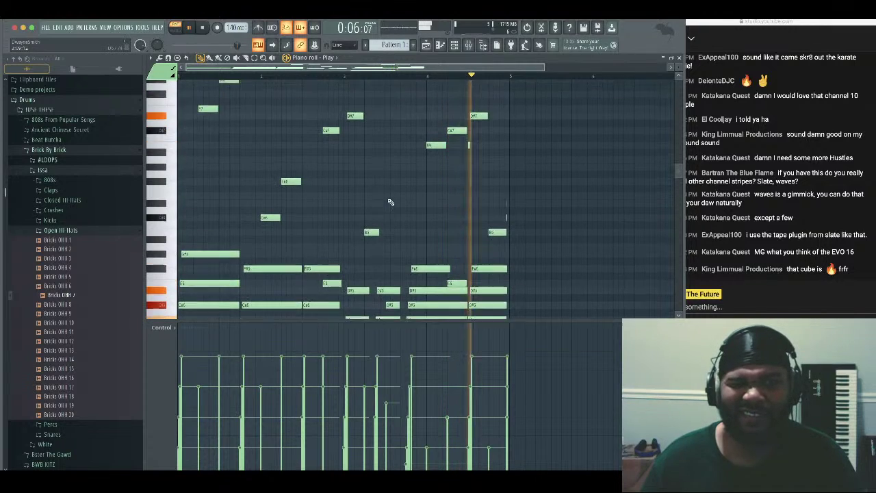
scroll(386, 203, down, 10)
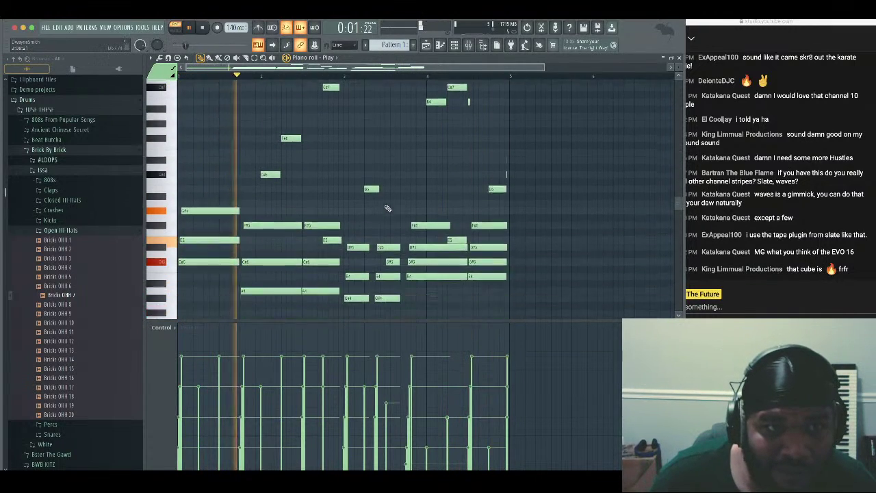
scroll(403, 177, up, 2)
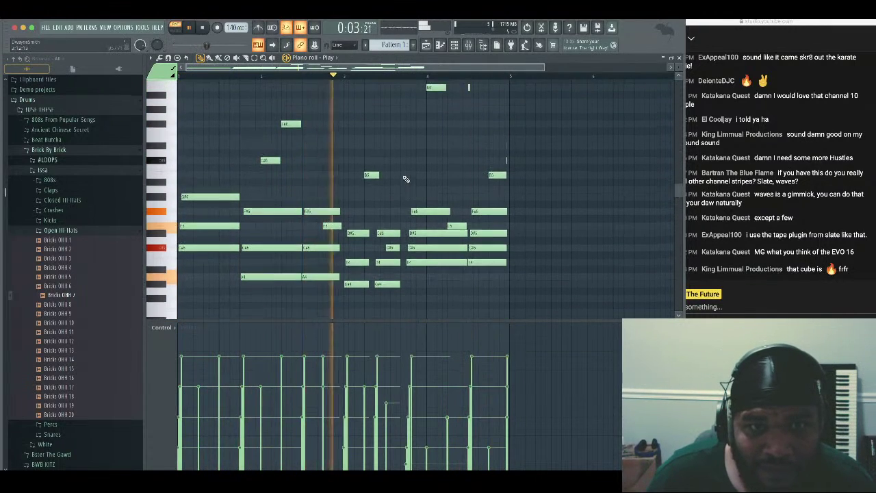
scroll(393, 165, up, 4)
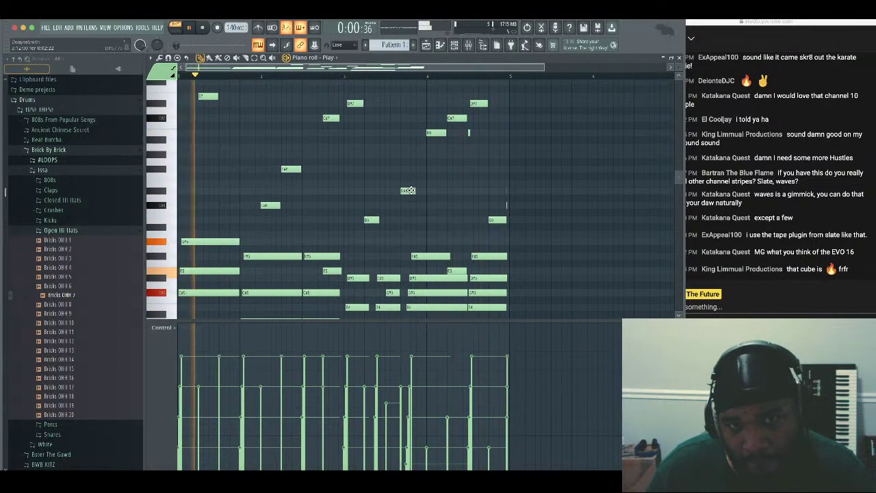
drag(409, 191, 415, 190)
right_click(395, 217)
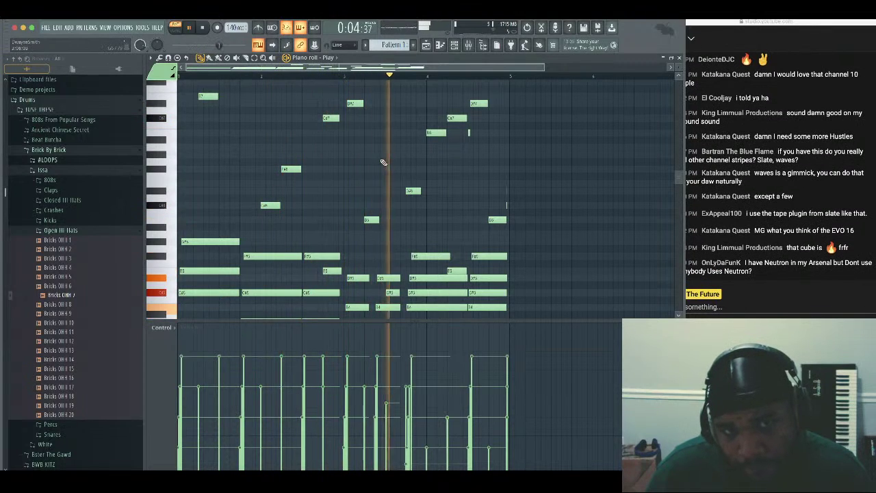
Delete the B6 and B5 arpeggio notes and the leftover sliver notes in bar 4
scroll(401, 165, up, 3)
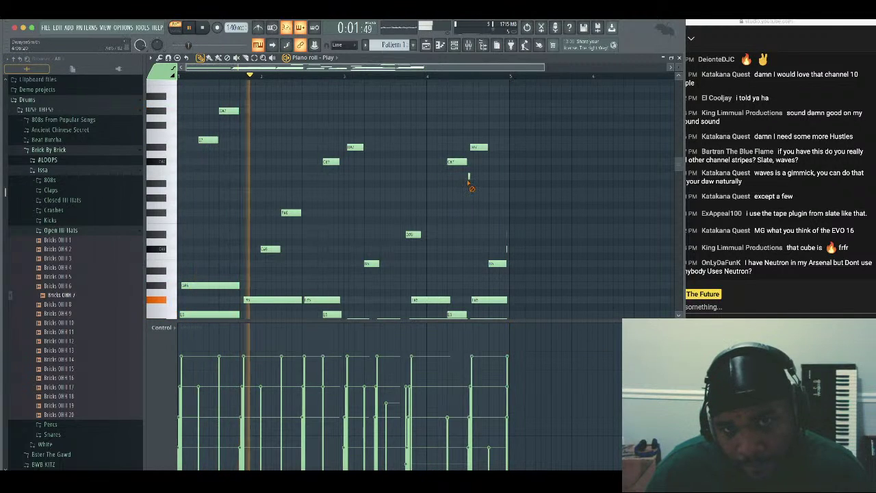
right_click(507, 250)
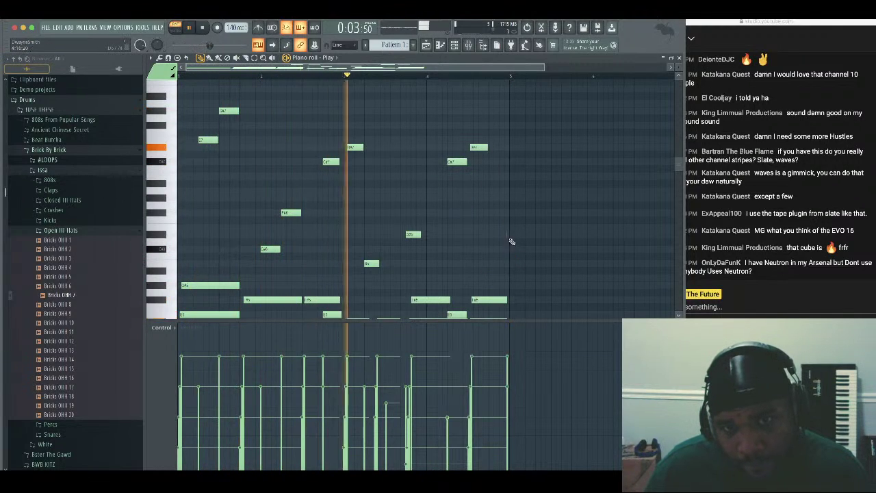
right_click(507, 234)
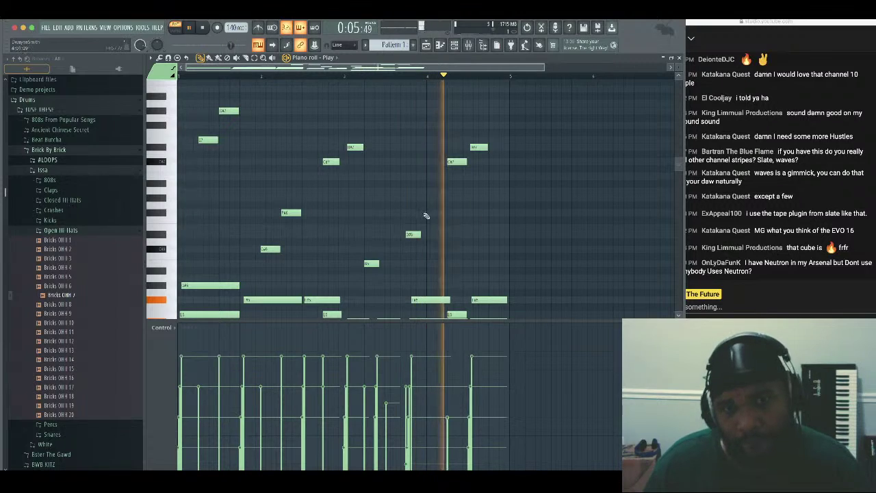
Replace bar 3's D#6 note with one on beat 3, and add a C#7 note on beat 4 of bar 4
scroll(438, 214, down, 3)
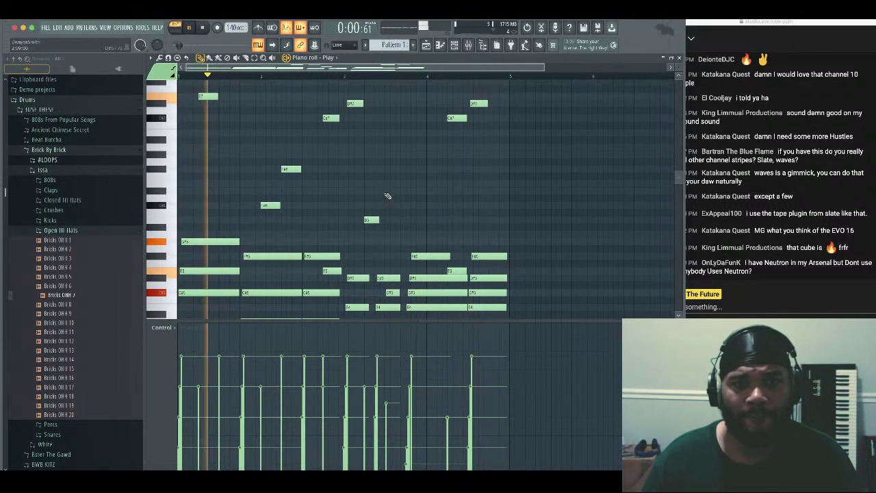
click(381, 190)
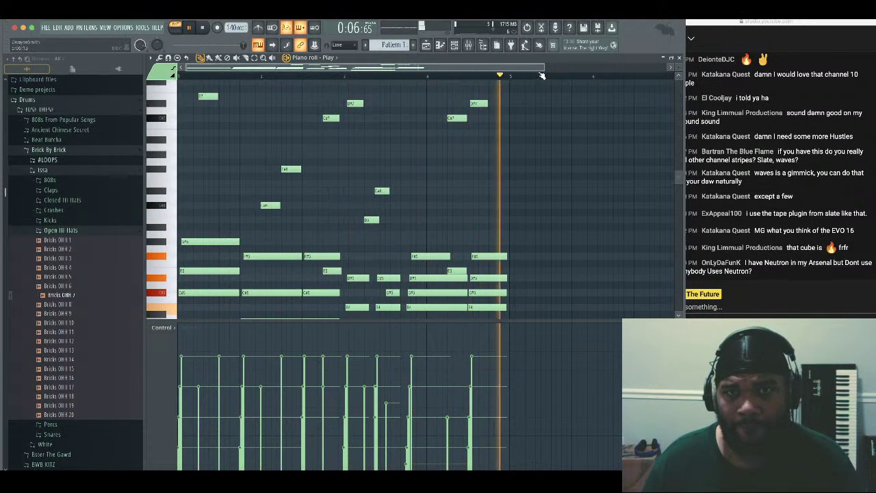
click(490, 117)
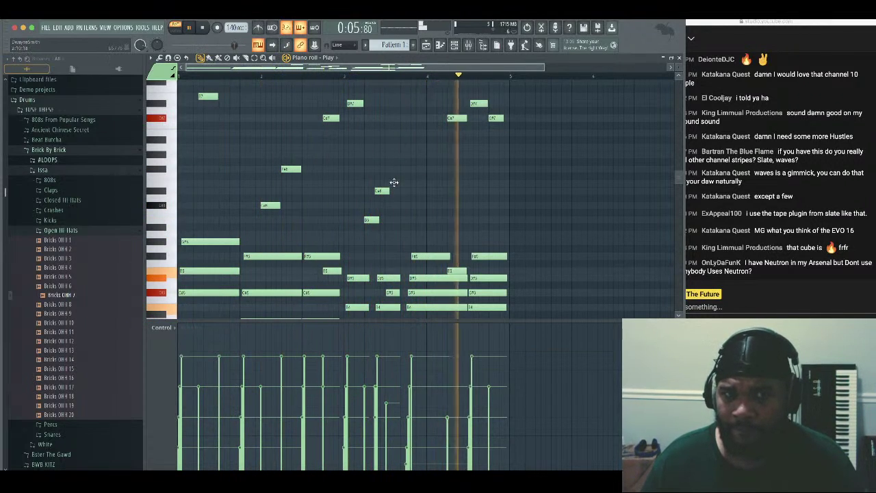
drag(383, 190, 392, 191)
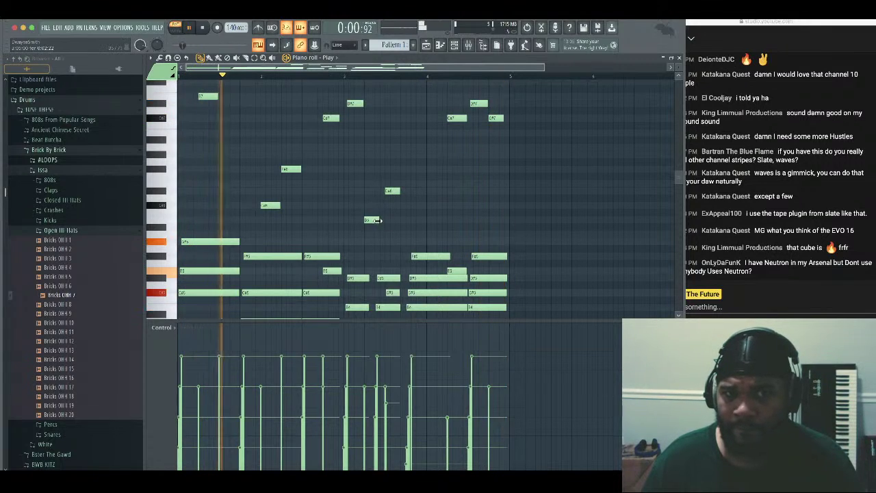
Try the B5 note on beat 3 and the D#6 note on beat 4 of bar 3 during playback
key(space)
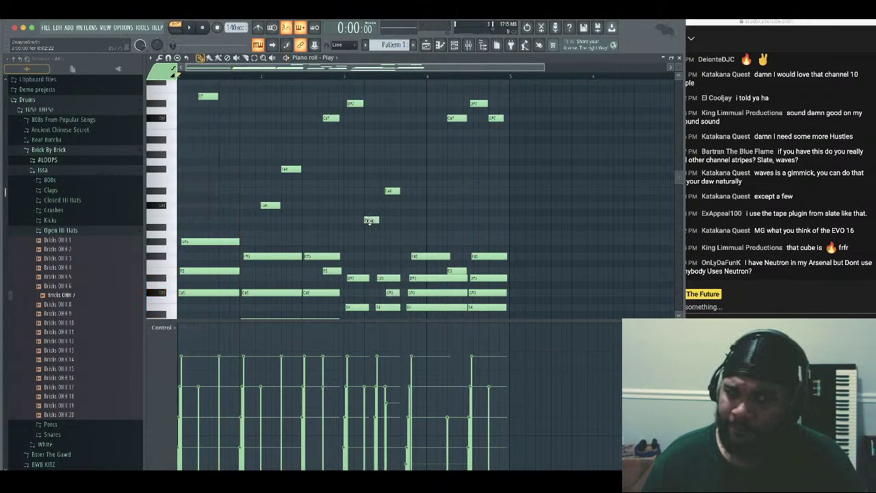
key(space)
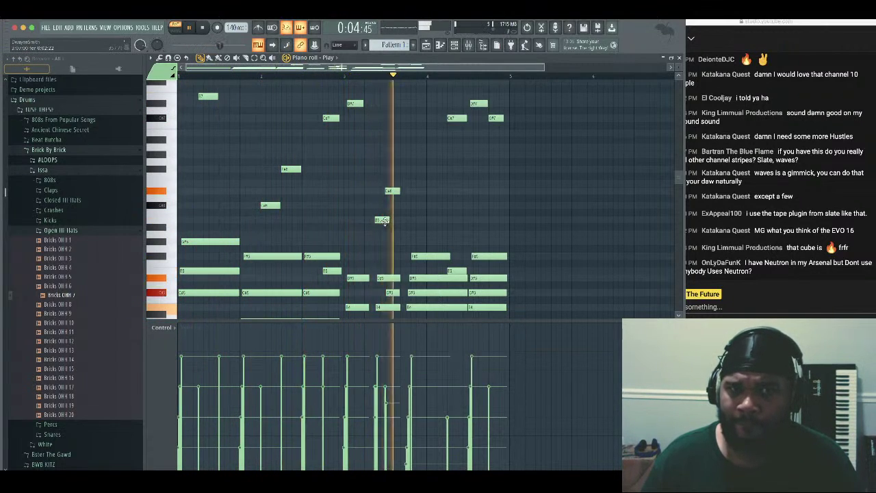
drag(384, 221, 409, 192)
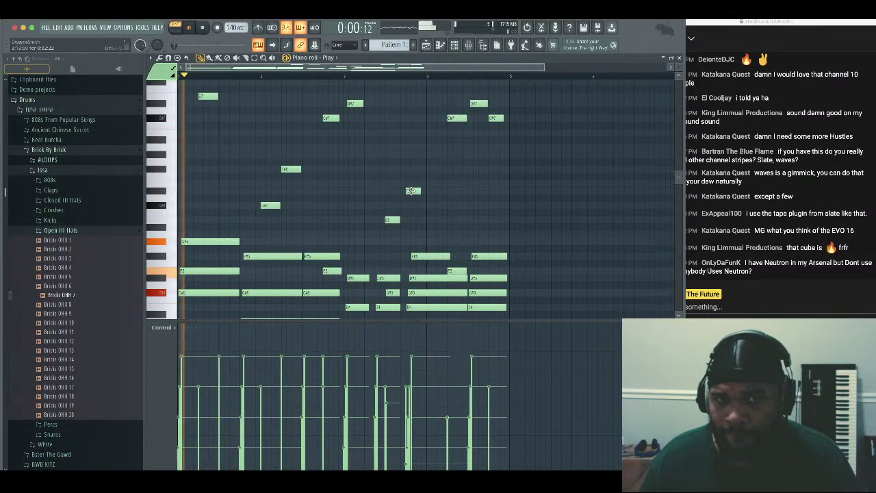
drag(415, 192, 371, 221)
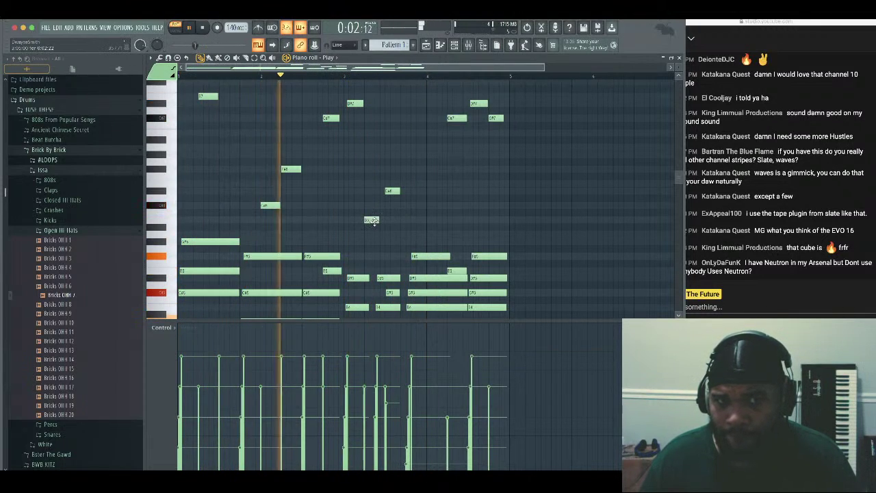
Nudge bar 3's B5 and D#6 notes slightly later together and deselect them
scroll(406, 189, up, 4)
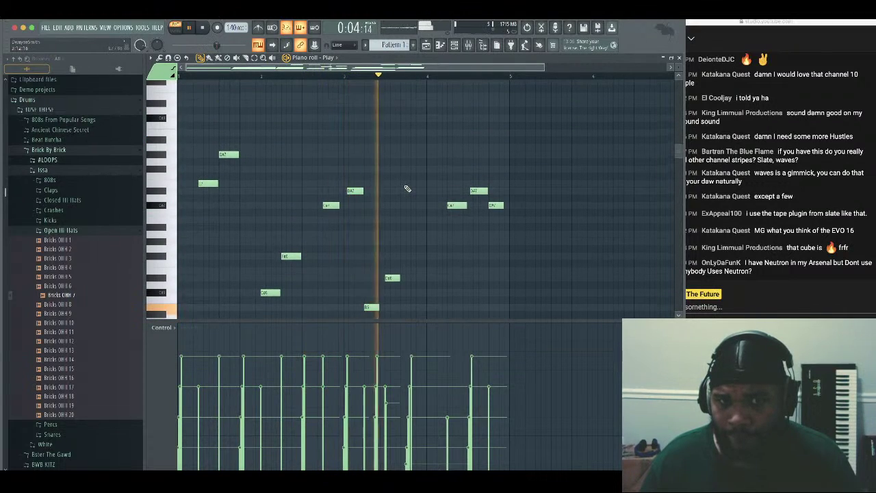
scroll(405, 195, down, 4)
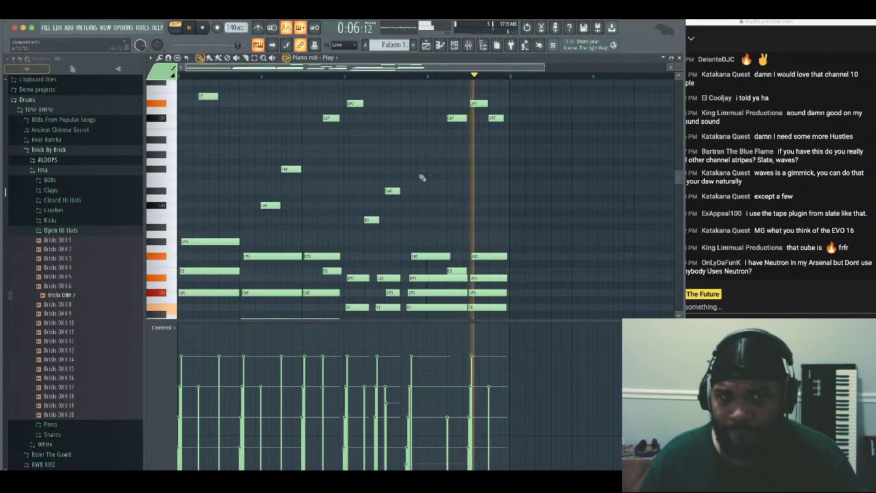
drag(419, 173, 365, 231)
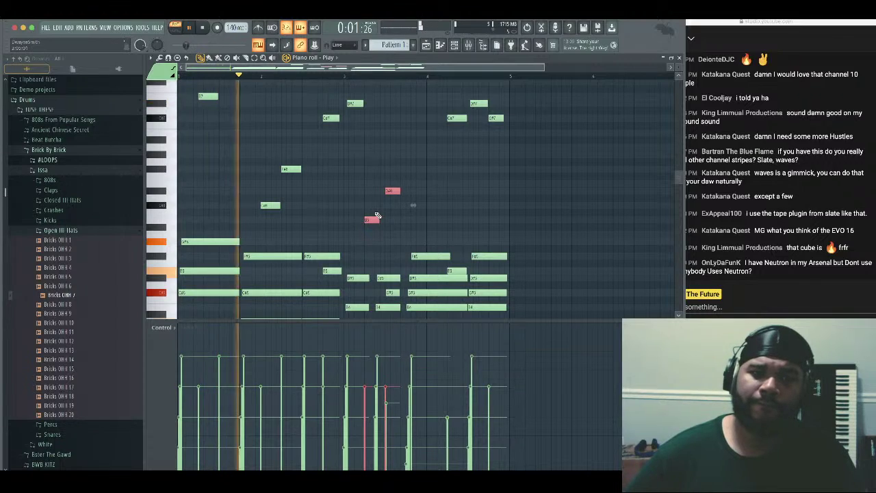
key(shift+Right)
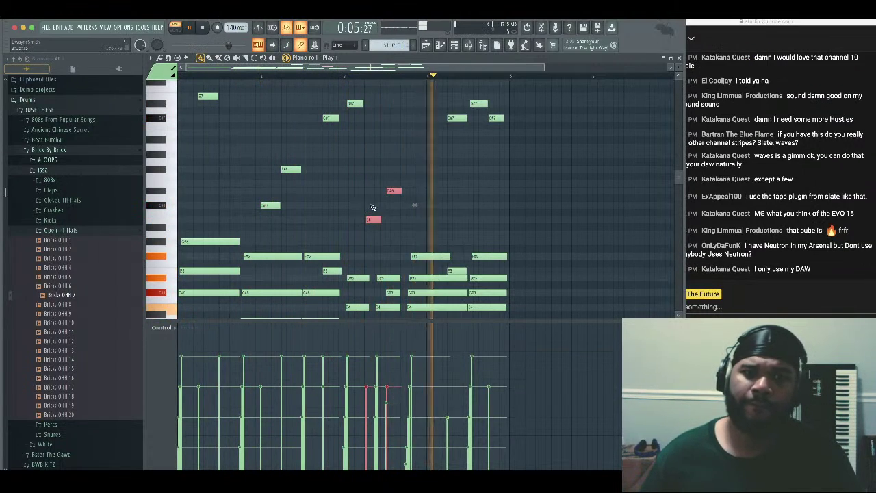
super+click(453, 213)
Lower the velocities of the notes around beat 3 of bar 3 and close the piano roll
drag(386, 403, 385, 416)
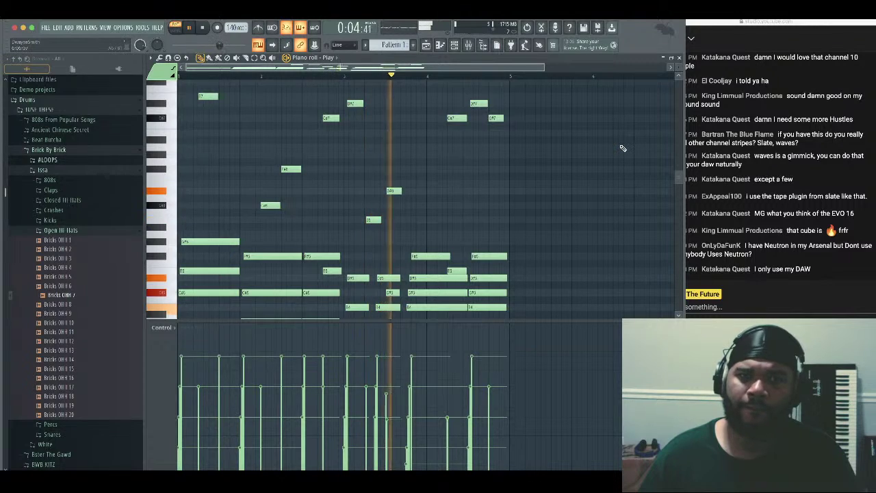
key(space)
click(679, 58)
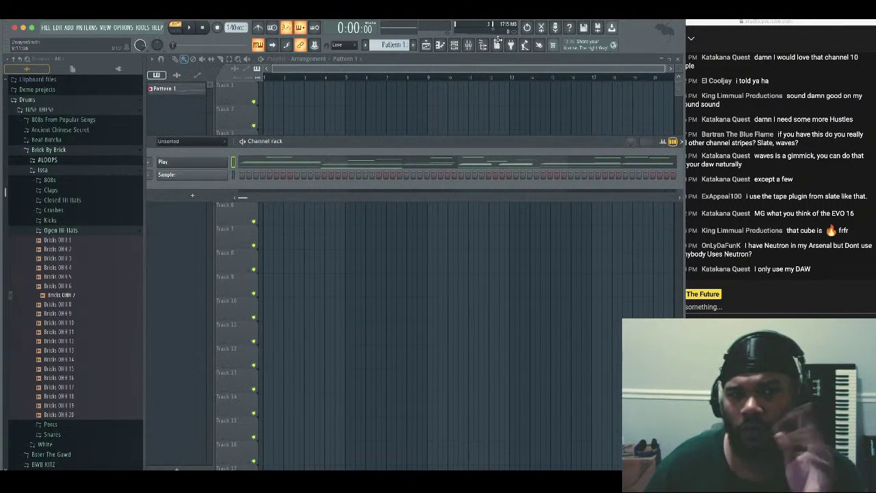
Route the Play channel to mixer track 10
click(469, 44)
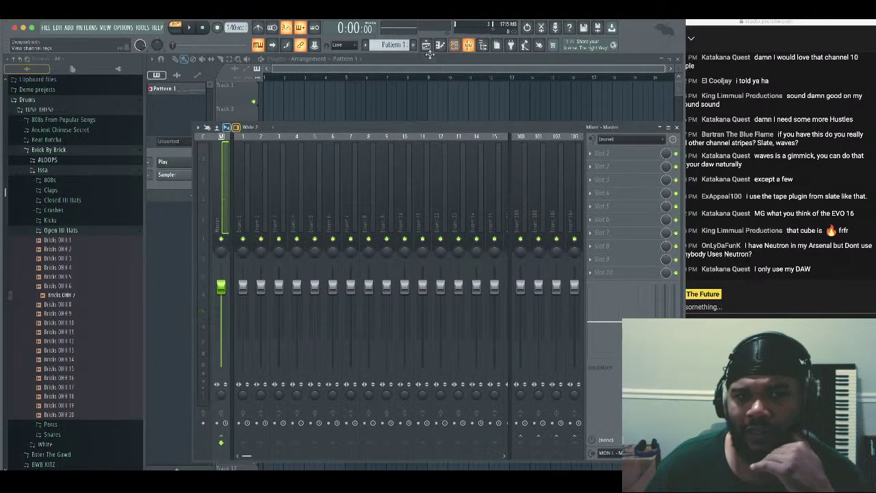
click(404, 182)
right_click(404, 182)
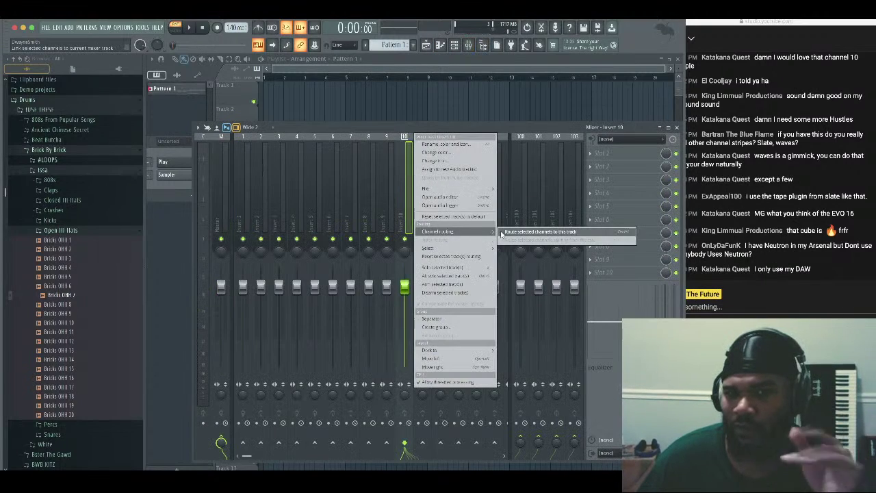
click(503, 232)
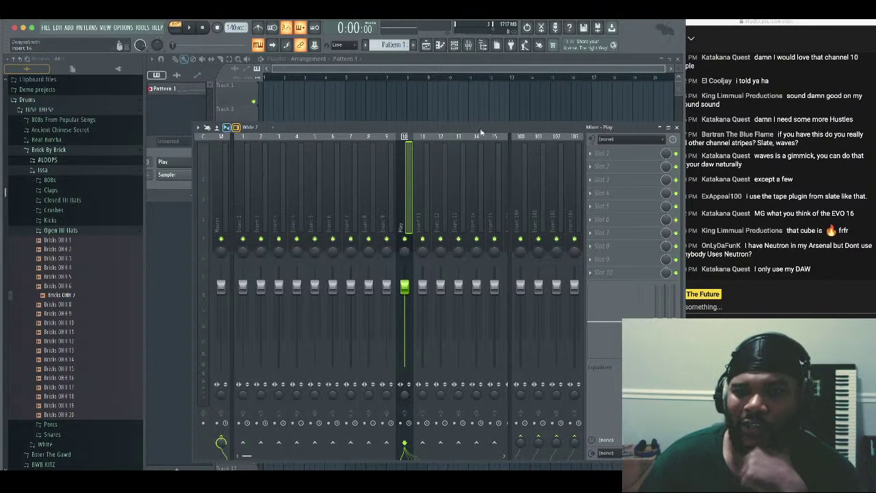
Insert RC-20 Retro Color in effect slot 1 of the Play mixer track, audition it during playback and close its window
drag(481, 132, 451, 110)
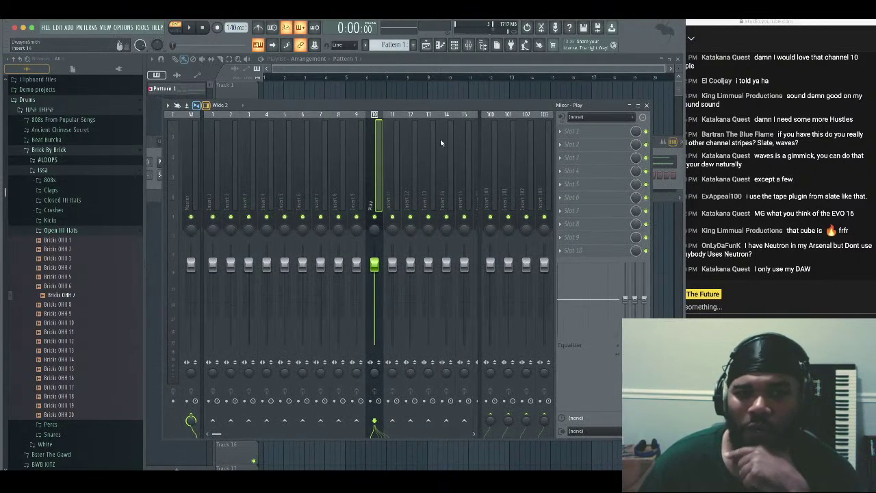
click(560, 131)
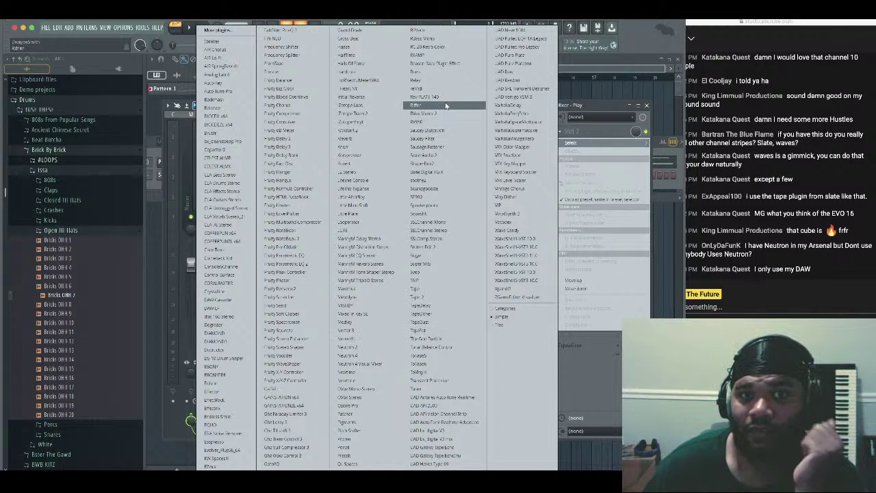
click(442, 48)
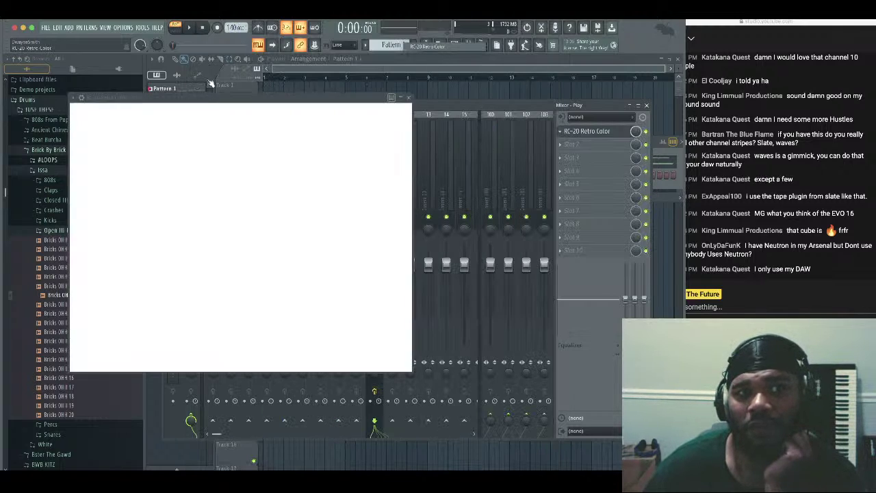
key(space)
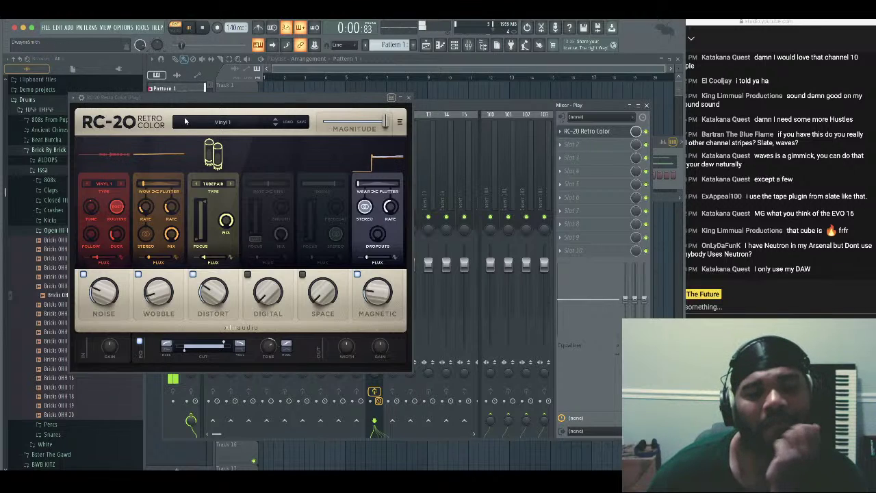
drag(237, 104, 305, 148)
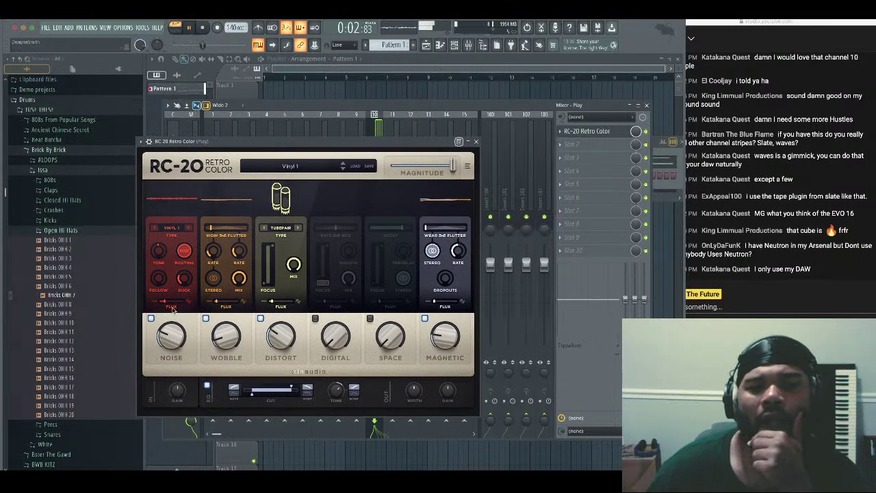
click(476, 142)
Add Tape_2 in slot 2 and ToVinyl4 in slot 3 of the Play mixer track, then close the ToVinyl4 window
click(562, 148)
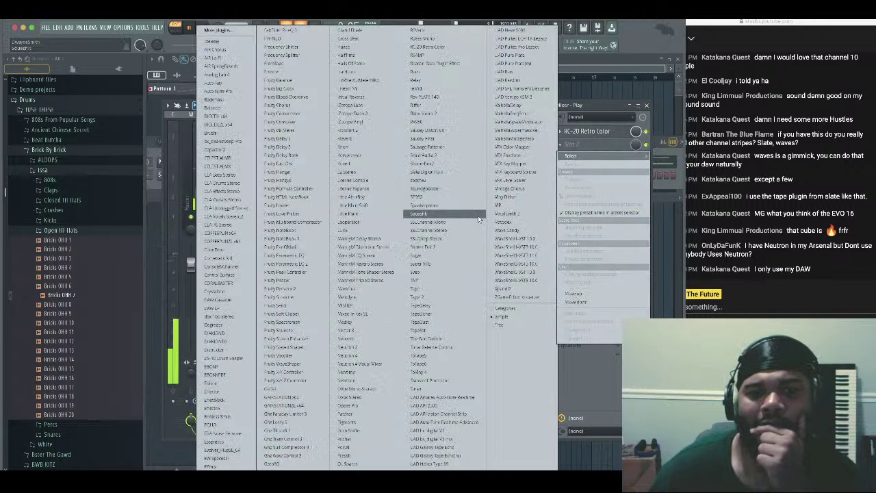
click(450, 290)
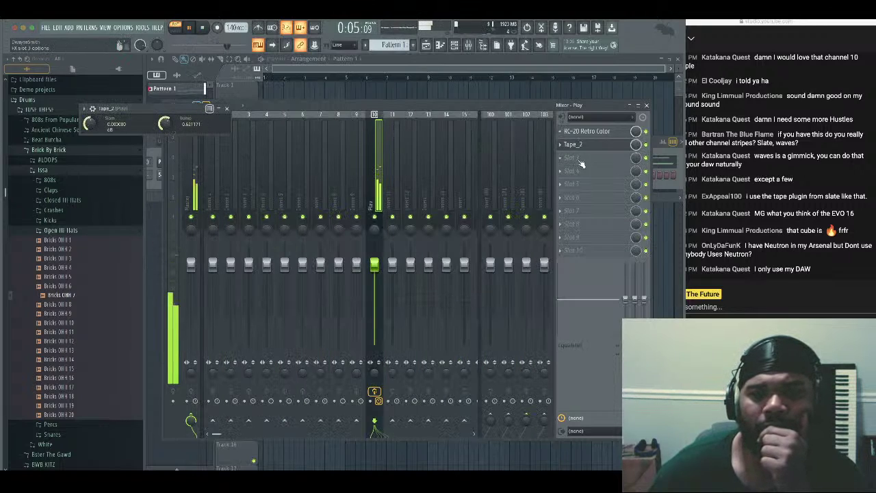
click(558, 159)
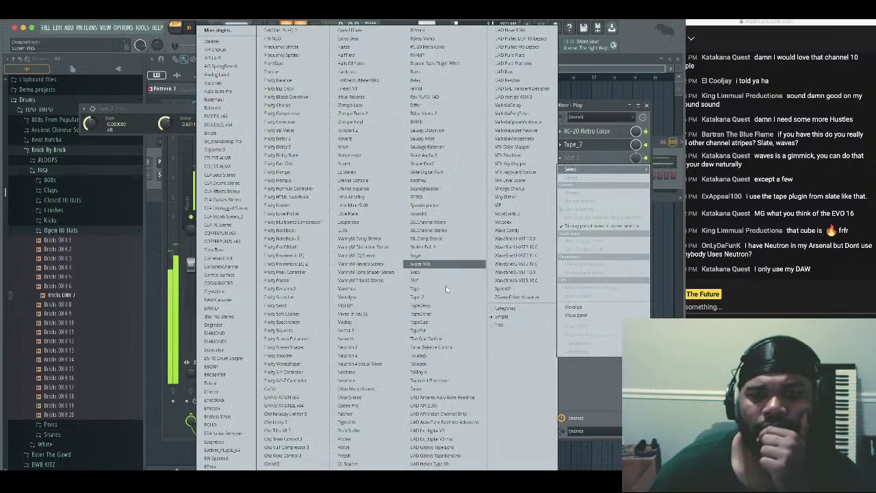
click(445, 371)
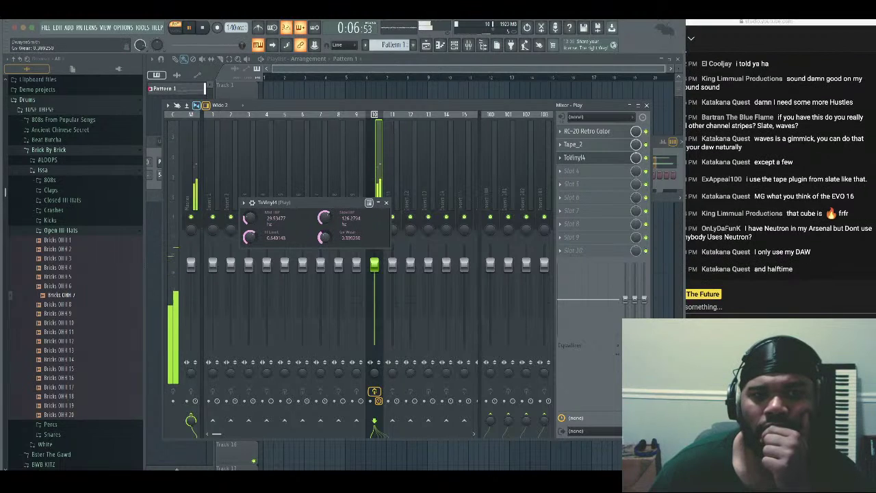
click(387, 204)
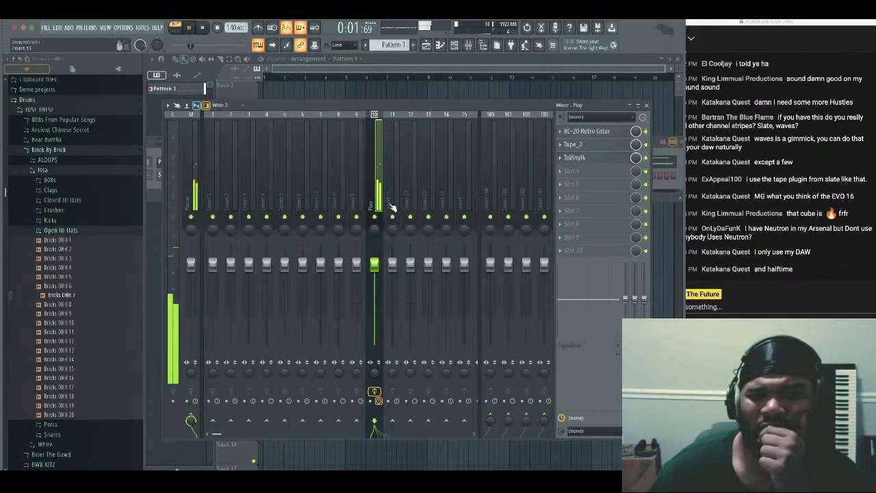
Insert Neoverb in slot 4 and run its Reverb Assistant with a fully Realistic style, size L and Dark tone
click(564, 176)
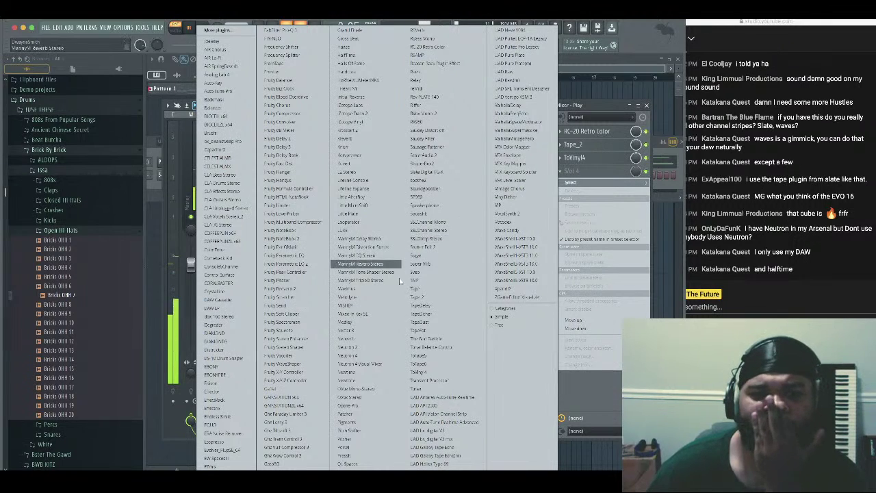
click(386, 339)
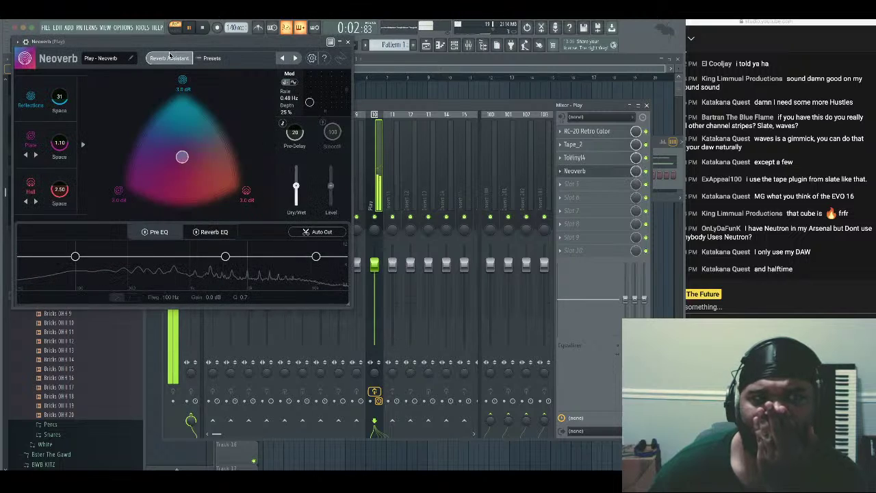
click(171, 60)
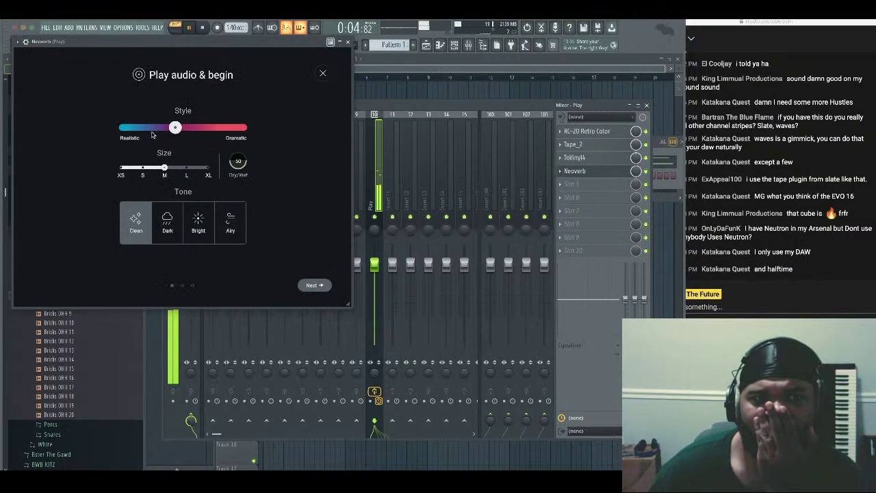
click(188, 169)
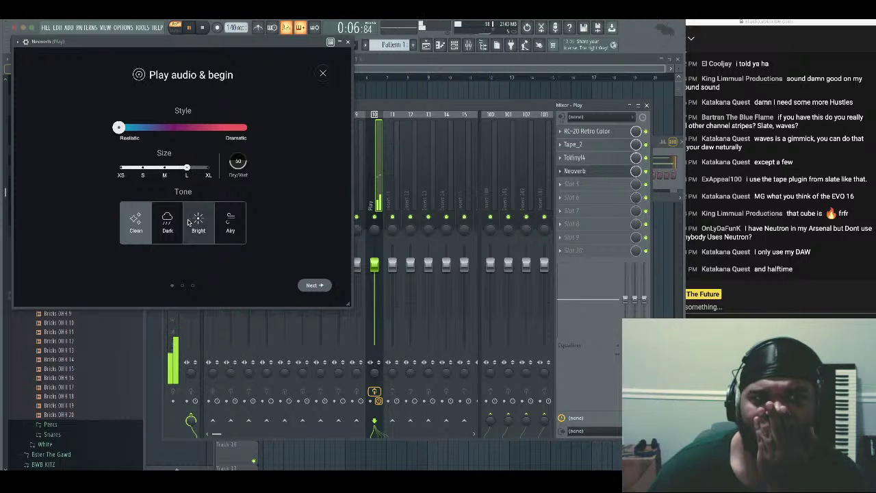
click(167, 222)
click(314, 285)
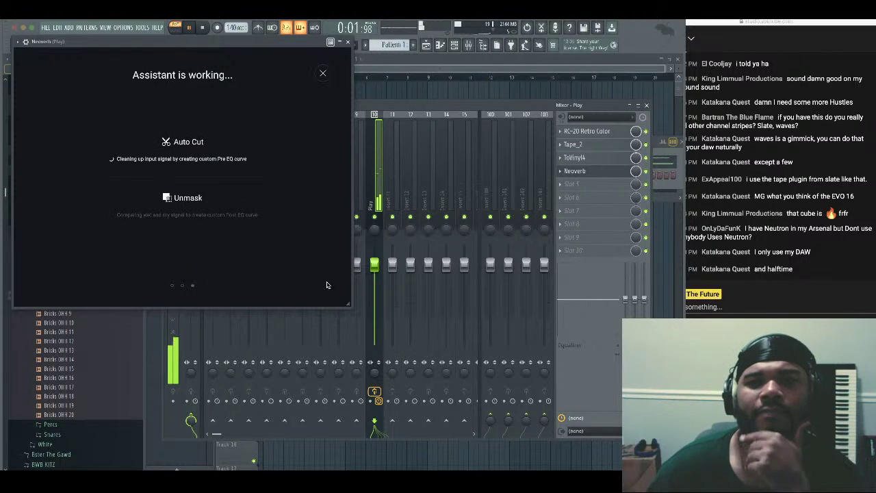
Reorder the Play track's effects so Neoverb sits in slot 2, ahead of Tape_2 and ToVinyl4
click(560, 160)
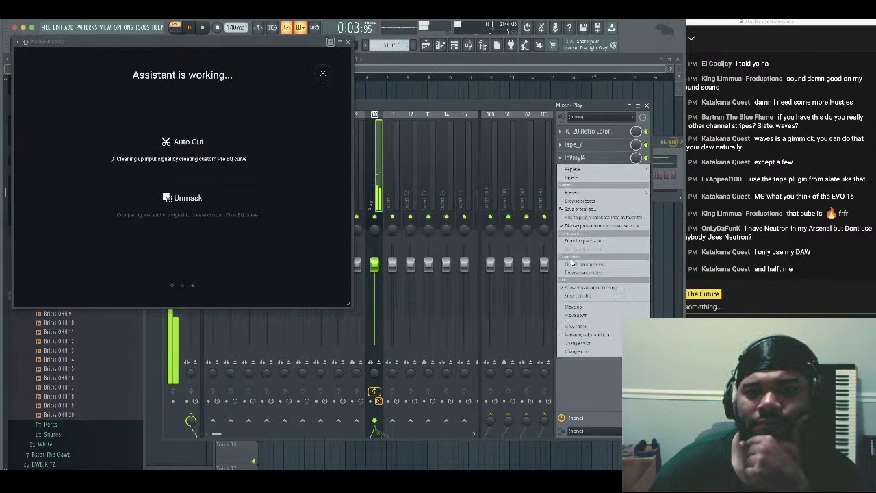
click(583, 315)
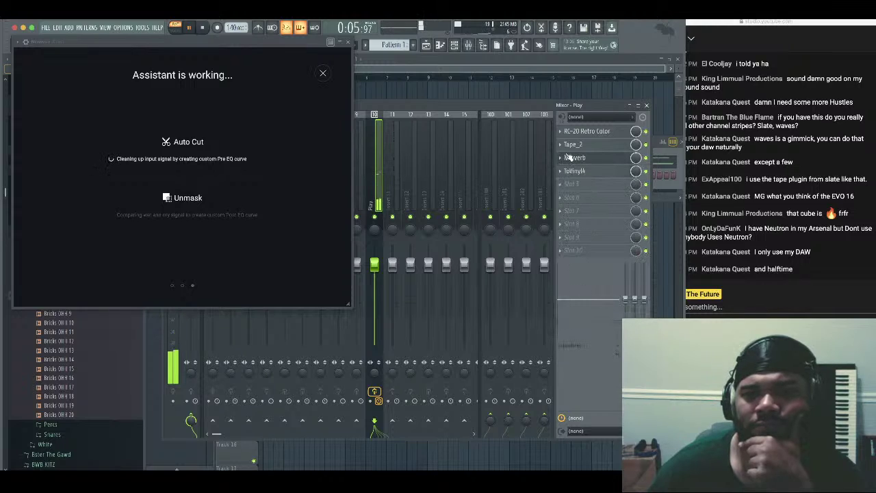
click(560, 147)
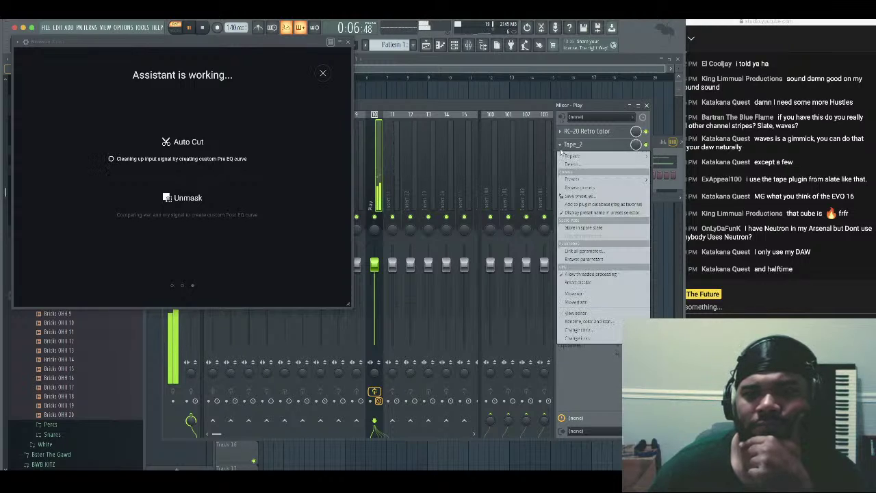
click(588, 301)
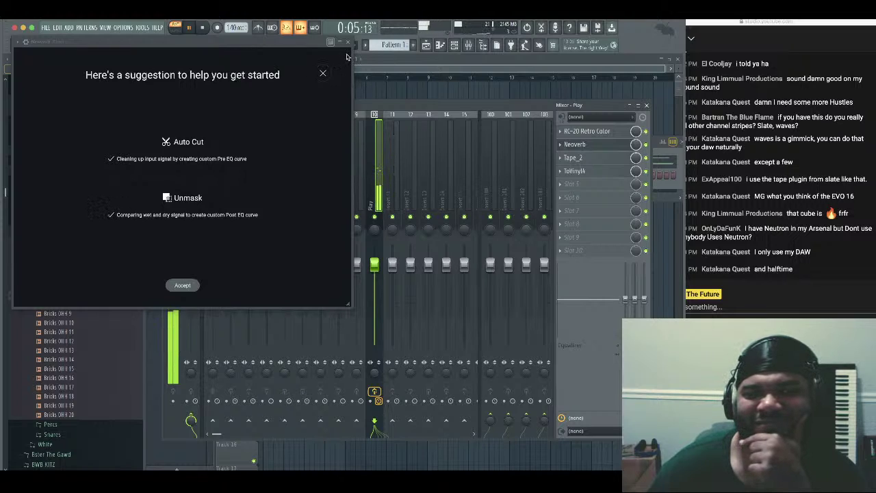
Accept Neoverb's assistant suggestion, lower its Dry/Wet amount and close the plugin window
click(182, 286)
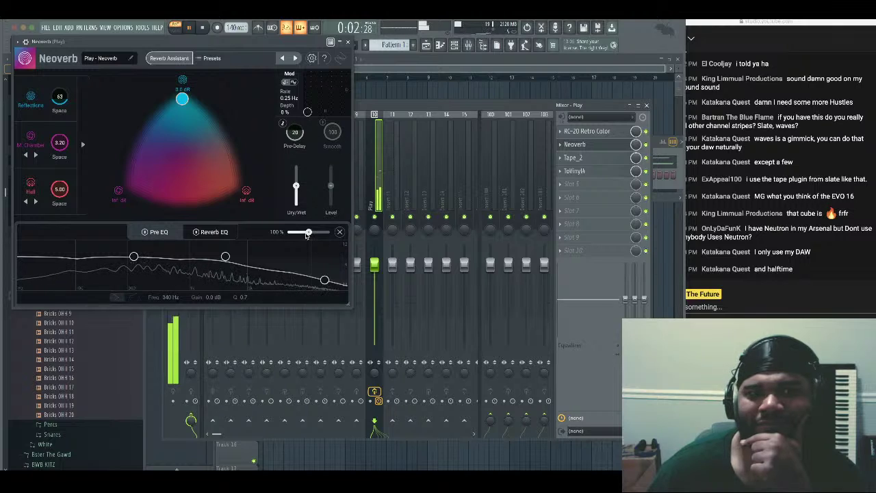
drag(295, 186, 296, 198)
click(347, 42)
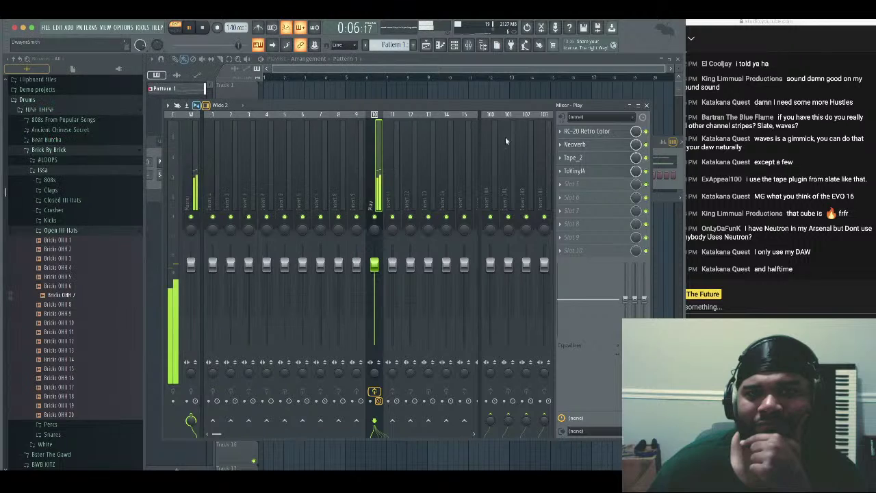
Insert Neutron 4 in slot 5 of the Play mixer track and open its Assistant view to analyse the playing audio
click(555, 184)
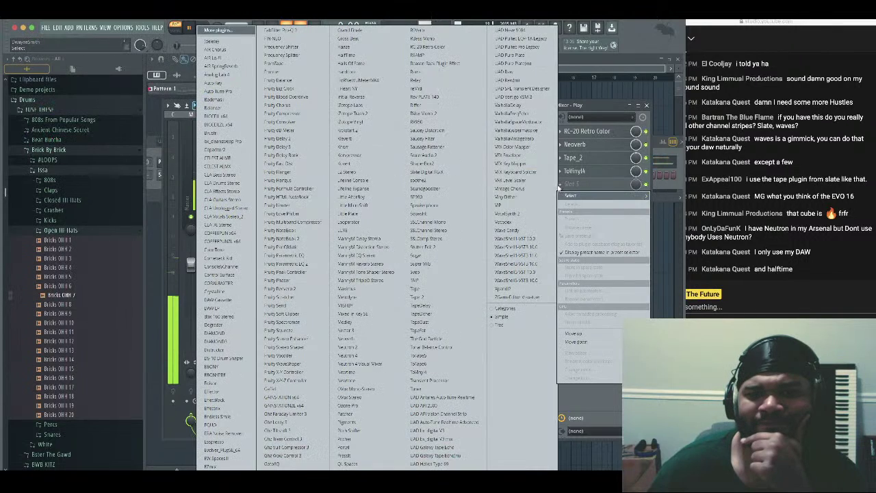
click(373, 354)
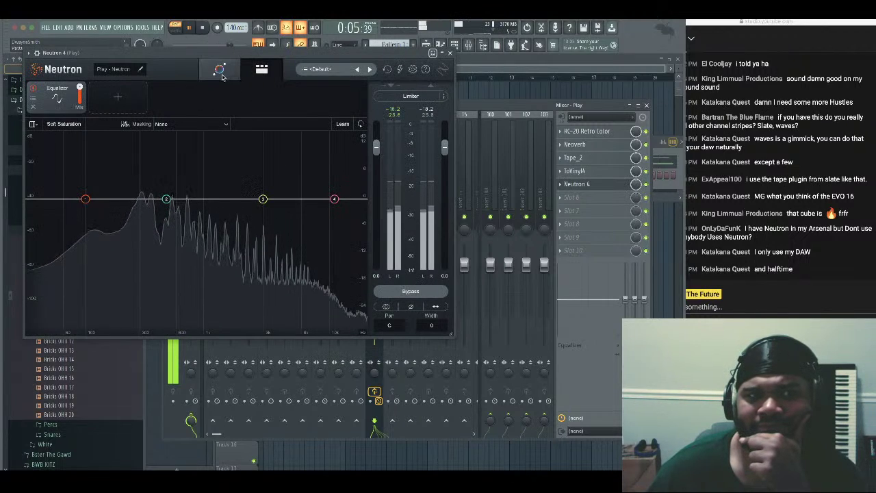
click(219, 68)
drag(245, 60, 362, 115)
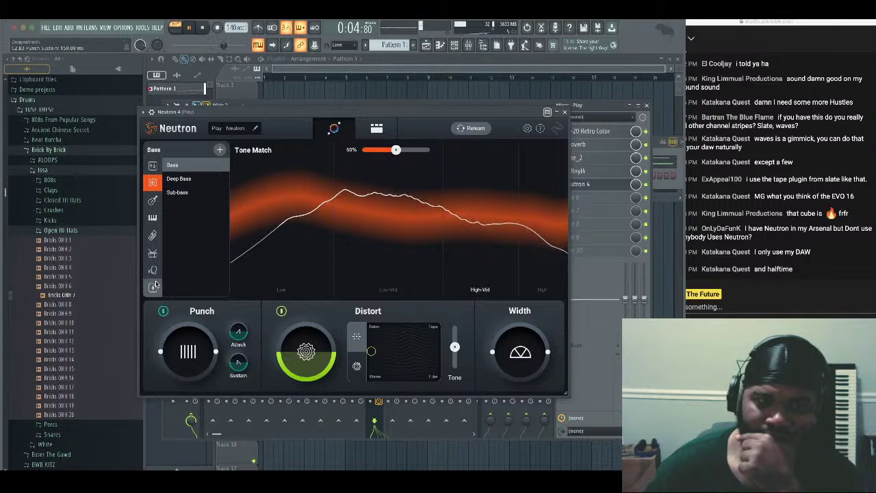
Compare Neutron's custom Tone Match targets, raise the match amount to 82%, choose "Em - 152 - Sorry Not Sorry" and close the plugin
click(153, 286)
click(192, 180)
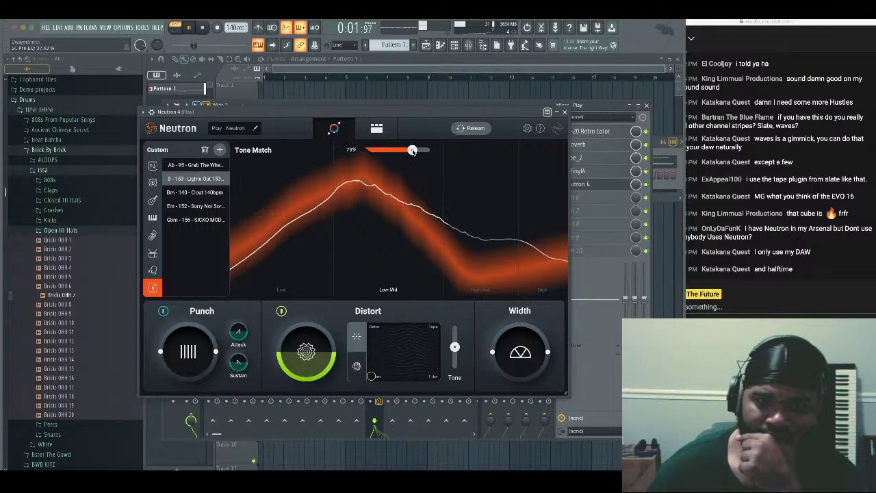
drag(409, 150, 415, 150)
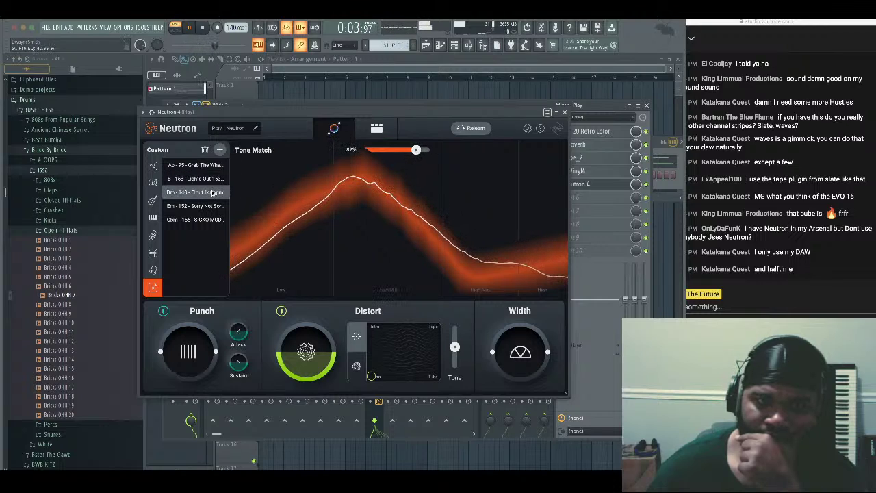
click(213, 193)
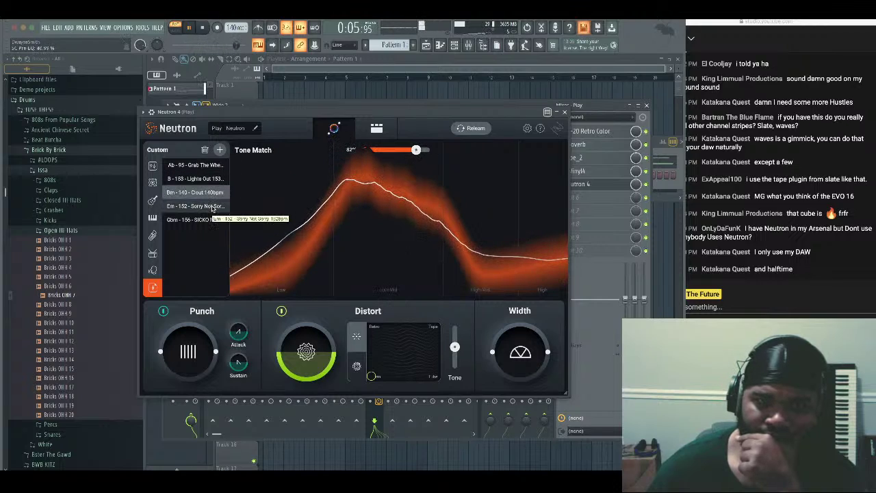
click(213, 208)
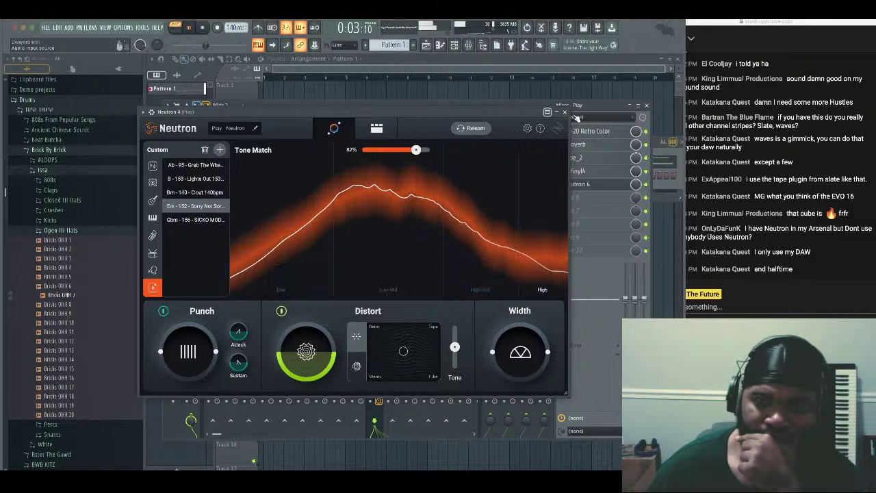
click(565, 111)
Insert ToTape5 in slot 6 of the Play mixer track and place its window over the lower part of the mixer
click(561, 197)
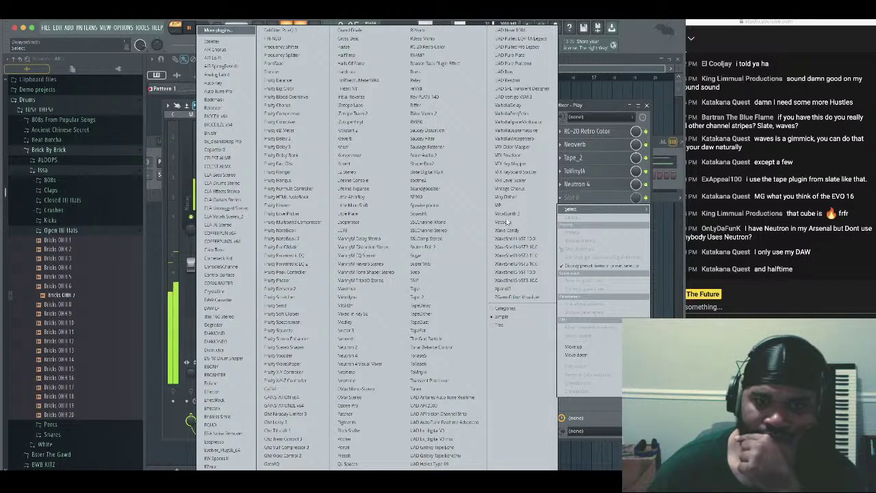
click(458, 356)
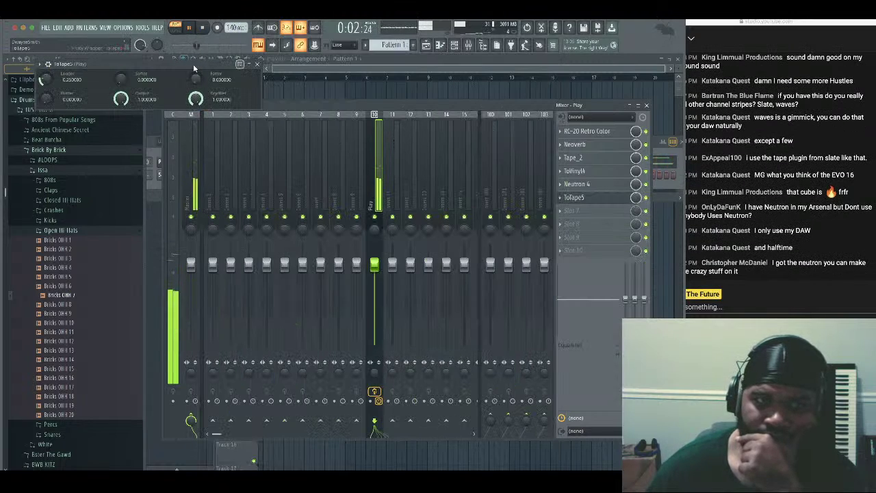
drag(194, 66, 416, 279)
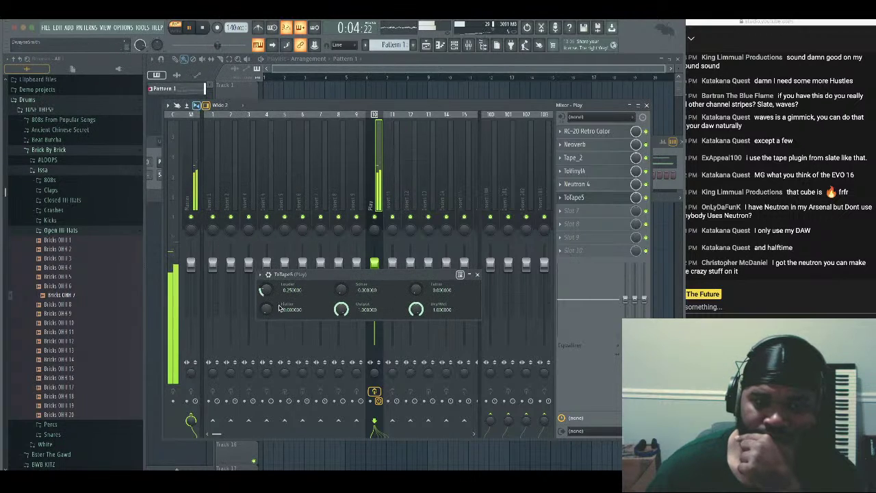
Set ToTape5's Flutter to about 0.25, Softer to about 0.26, Fatter to about 0.22 and Louder to about 0.54 during playback
drag(270, 315, 270, 273)
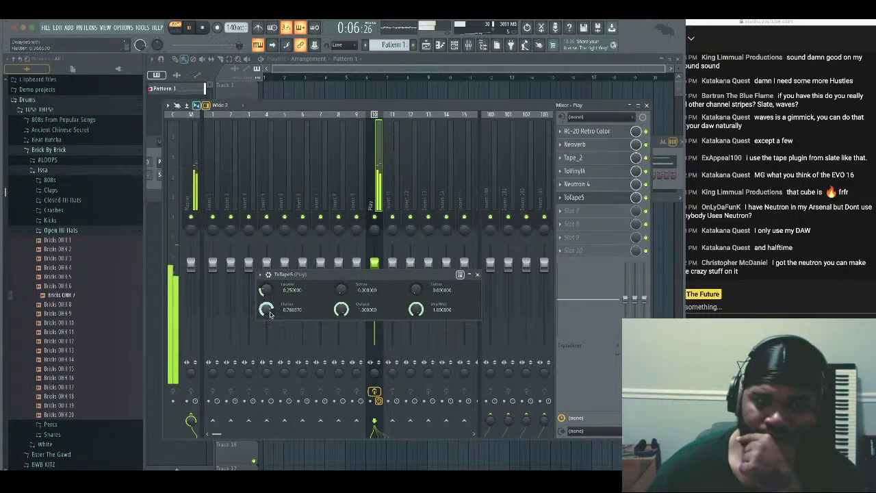
drag(269, 314, 270, 334)
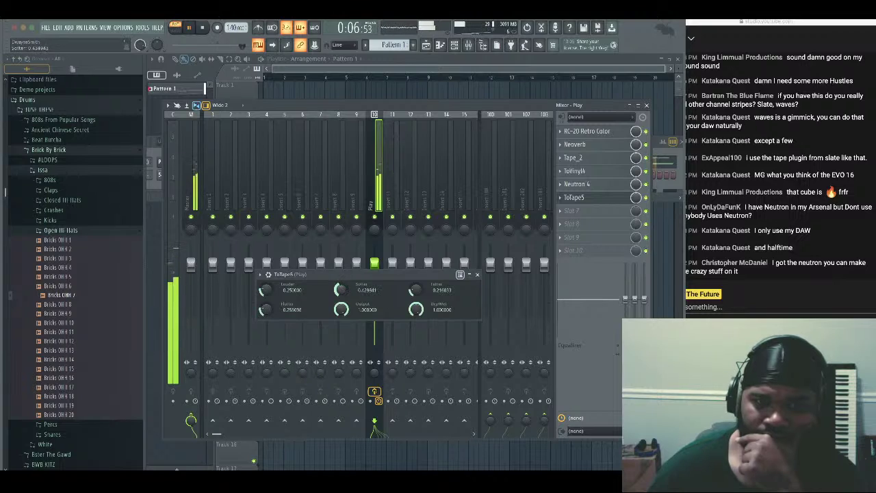
drag(341, 290, 341, 306)
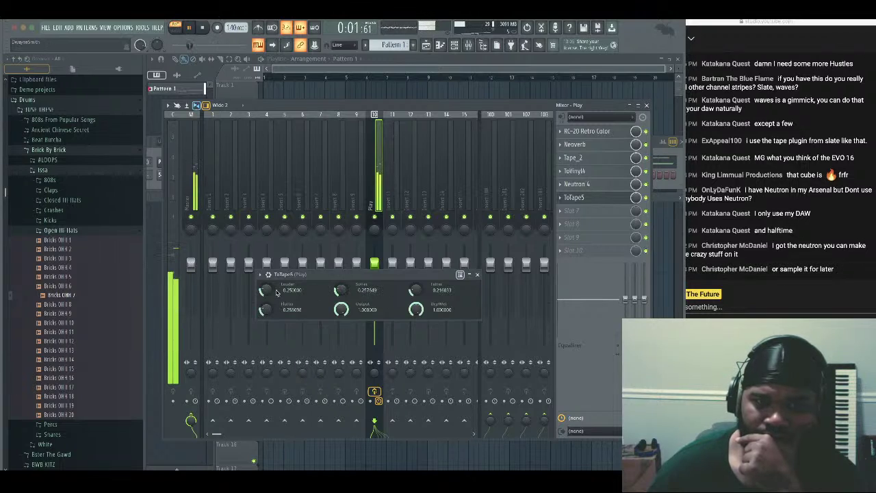
drag(264, 289, 264, 276)
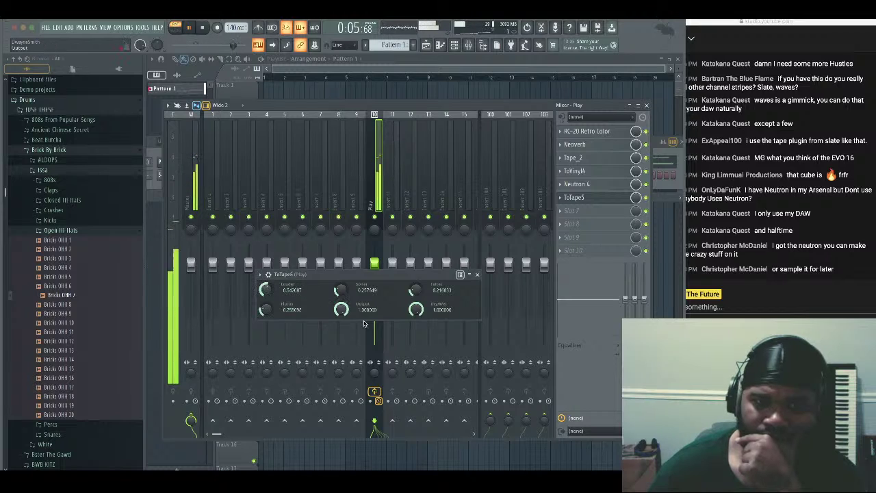
Set ToTape5's Output to about 0.54, close it, and move RC-20 Retro Color one slot down, below Neoverb
drag(341, 310, 341, 319)
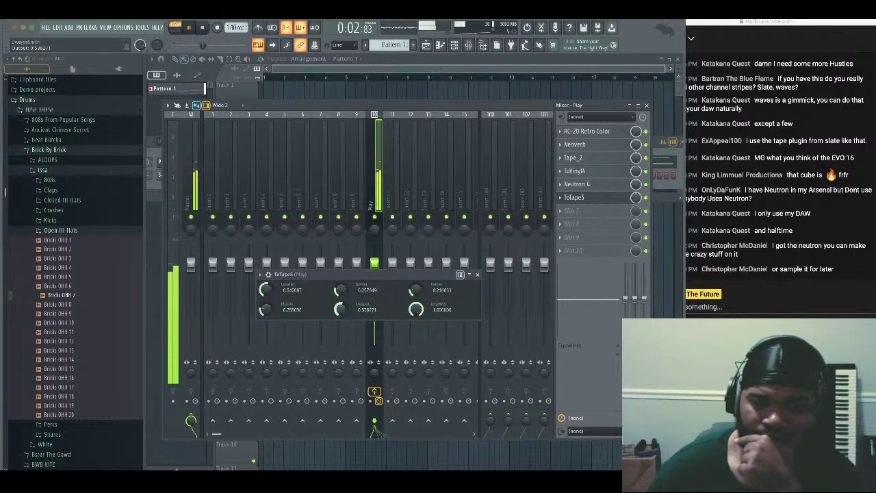
click(477, 274)
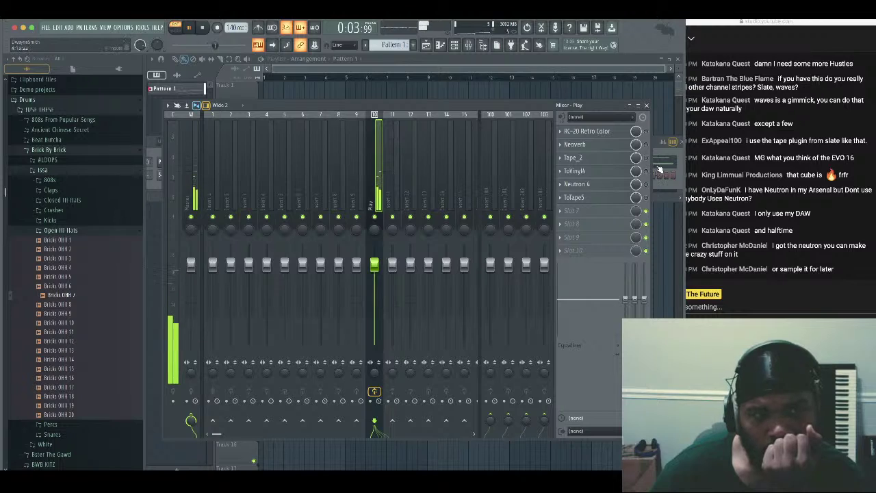
right_click(588, 132)
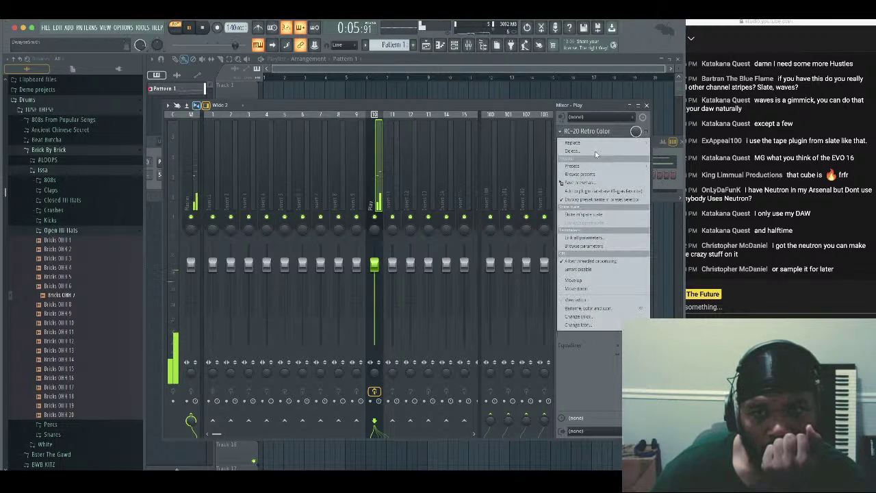
click(574, 288)
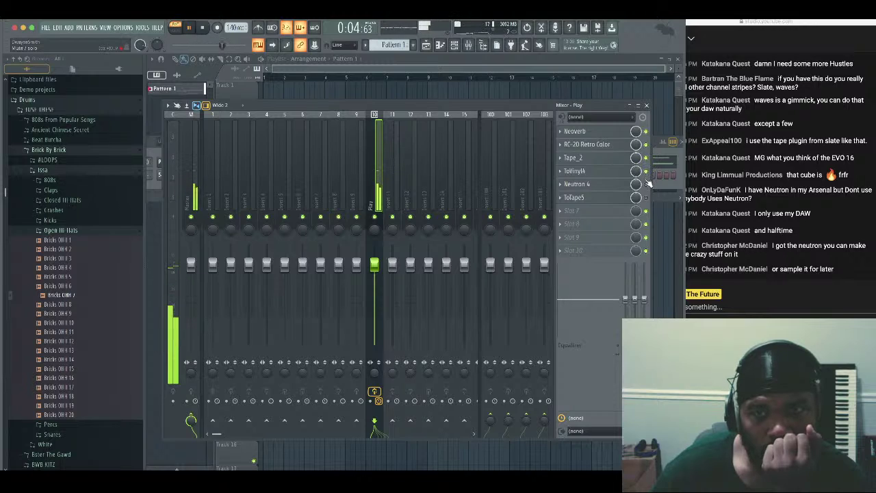
Lower ToVinyl4's mid high-pass to about 22 Hz and its groove wear to about 0.13, with Neutron 4 and ToTape5 re-enabled
click(575, 170)
drag(249, 239, 249, 245)
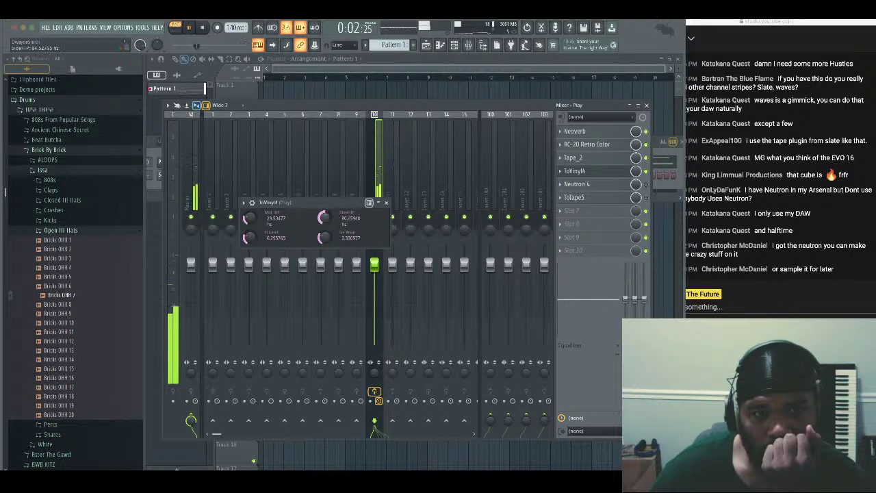
drag(249, 219, 250, 221)
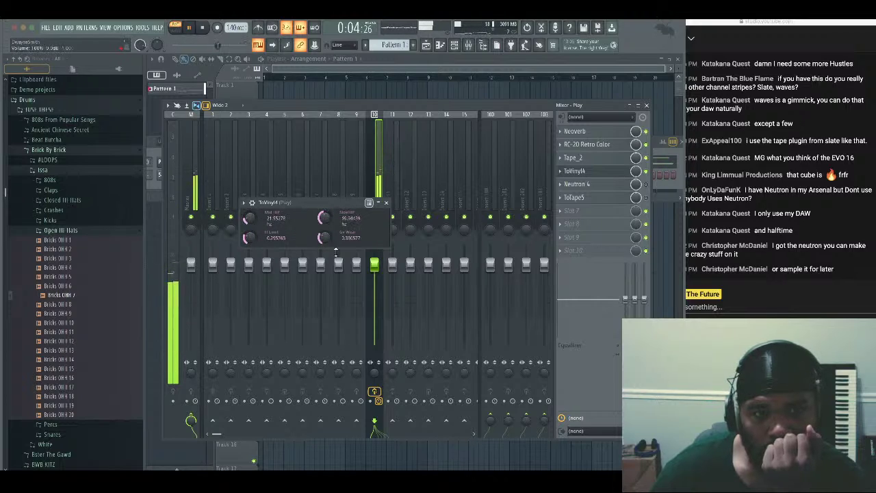
drag(325, 238, 325, 260)
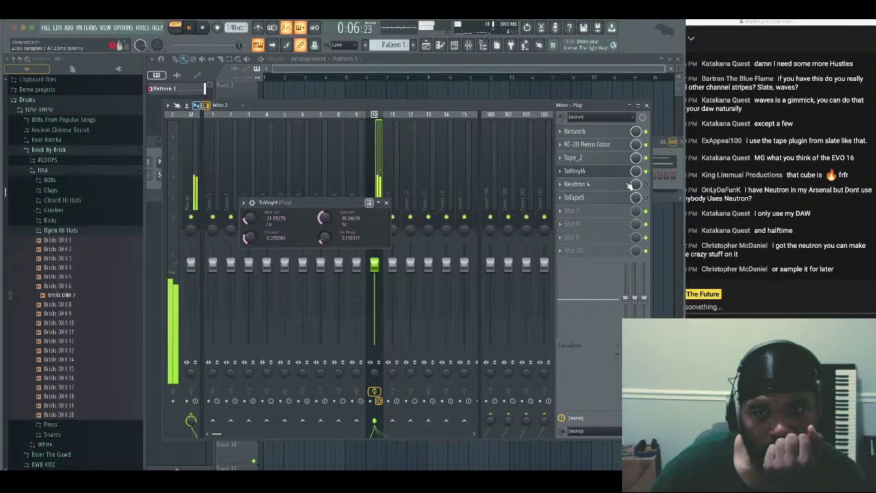
click(646, 185)
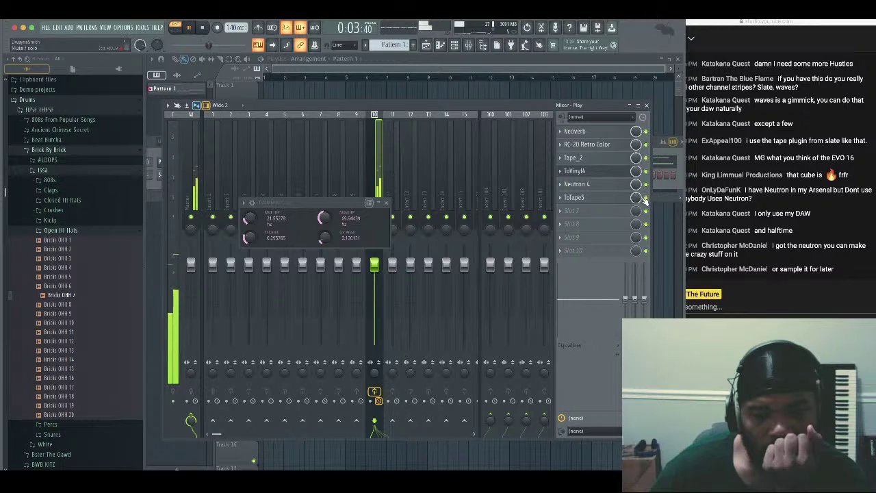
click(386, 202)
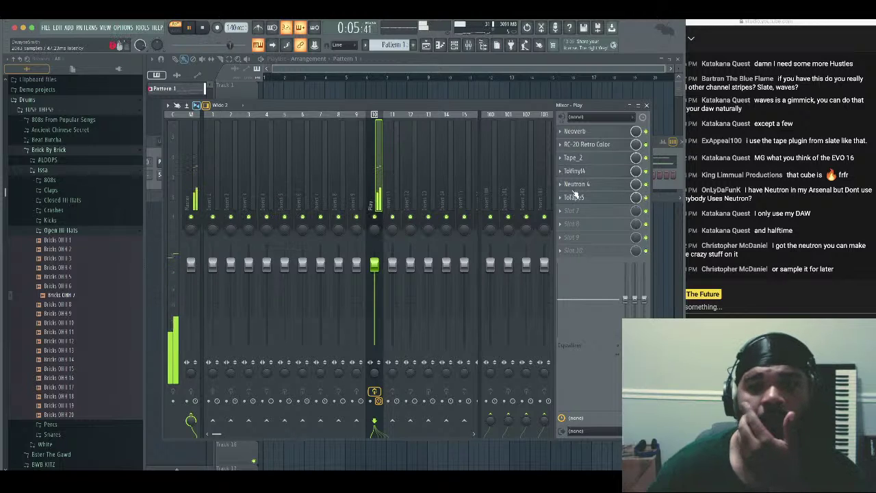
Insert HalfTime in slot 7 of the Play mixer track and place its window over the middle of the mixer
click(571, 210)
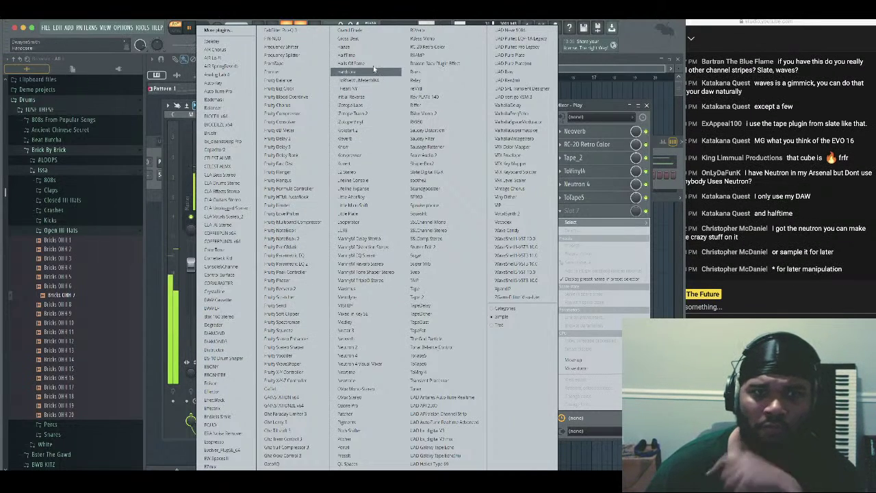
click(353, 54)
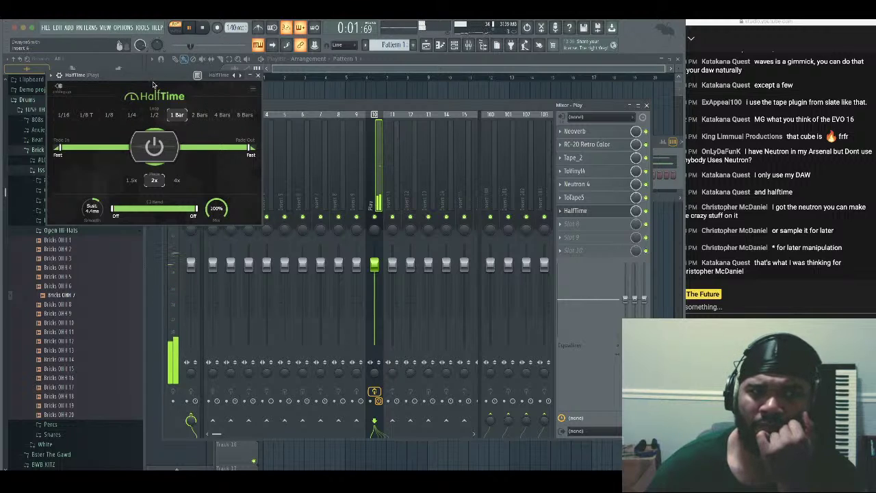
drag(175, 79, 363, 184)
Set HalfTime's loop to 1/2, Mix to 90%, Band to 127 Hz–10.6 kHz and Smooth to Sust. 6.0 ms, and close it
drag(280, 314, 280, 339)
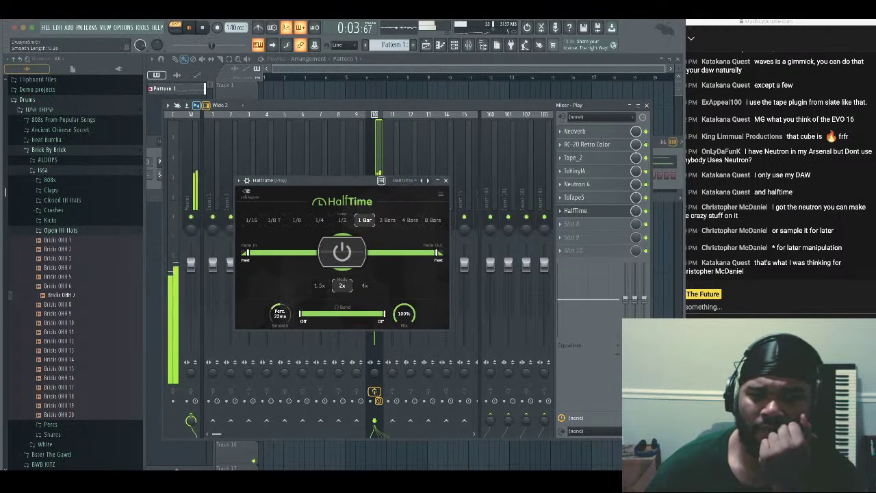
drag(404, 313, 404, 326)
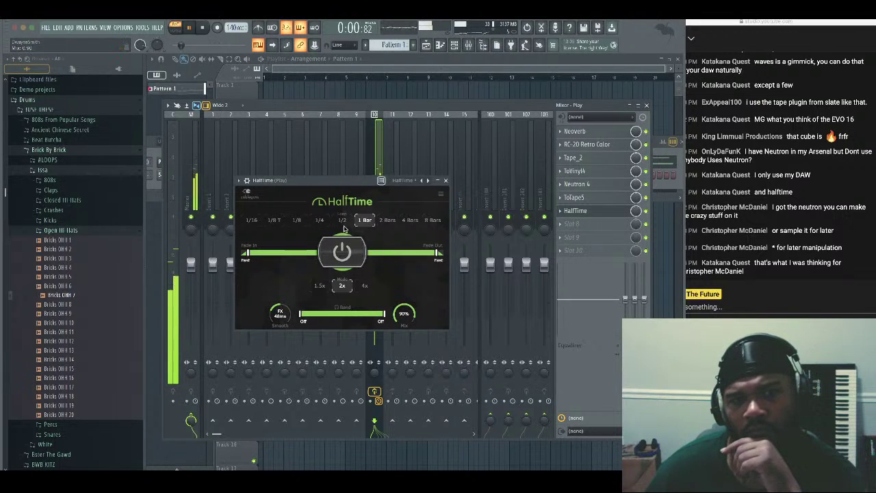
click(342, 220)
drag(300, 314, 308, 313)
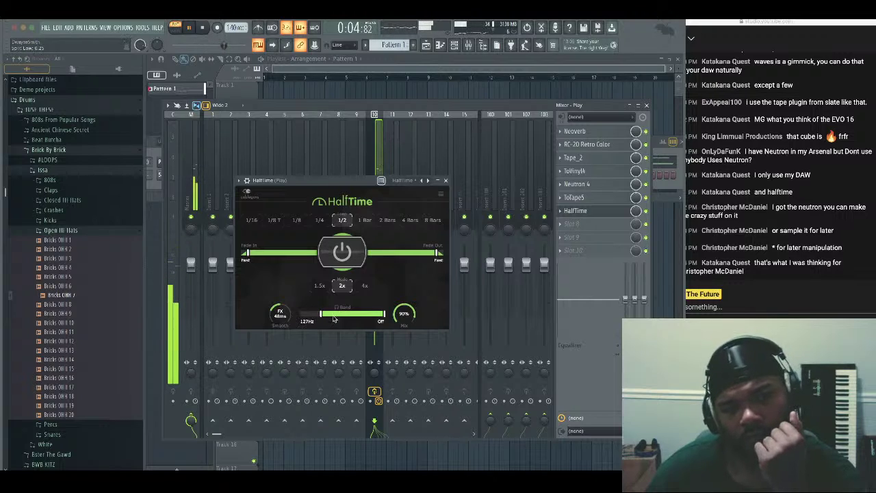
drag(279, 314, 280, 286)
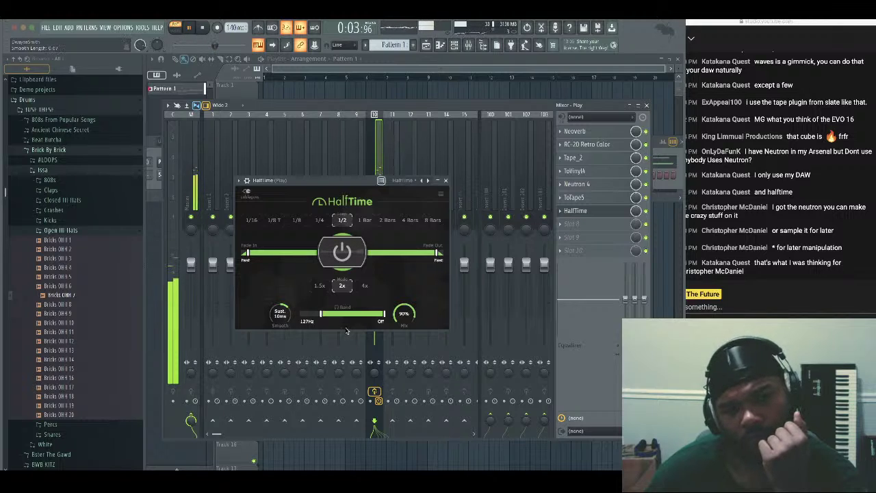
drag(403, 323, 374, 315)
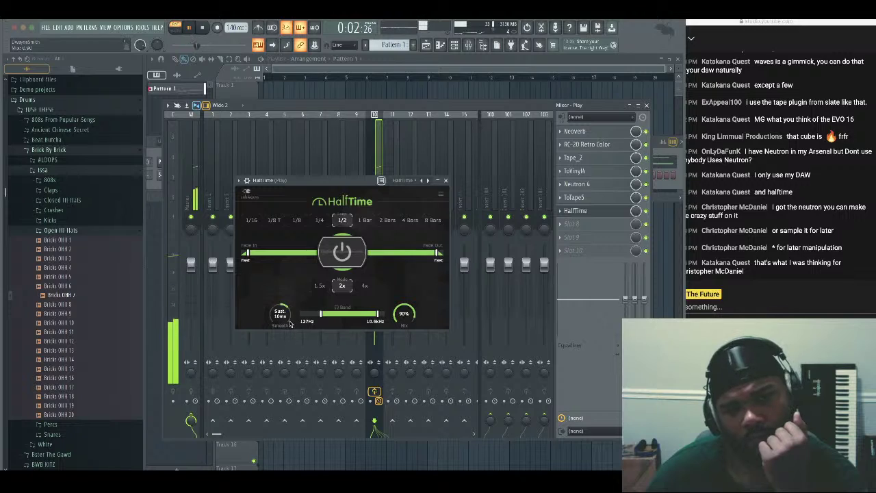
mouse_move(289, 324)
mouse_down()
mouse_move(289, 332)
mouse_move(290, 323)
mouse_up()
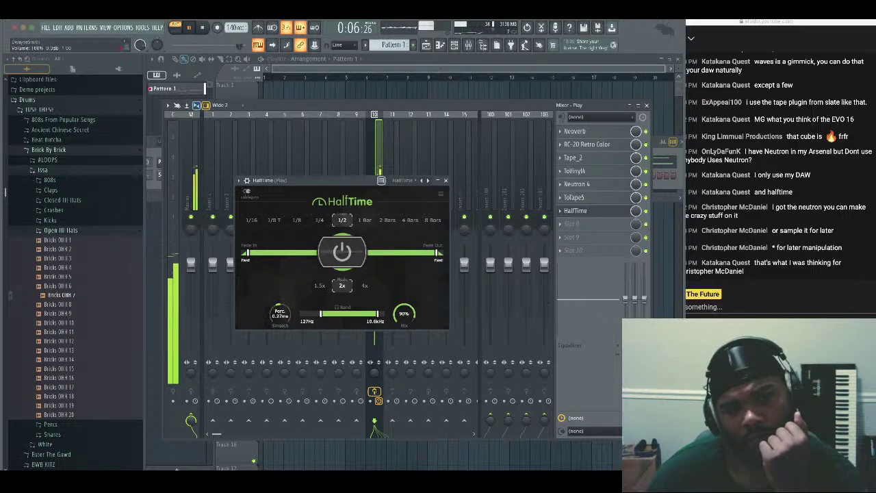
drag(280, 314, 279, 310)
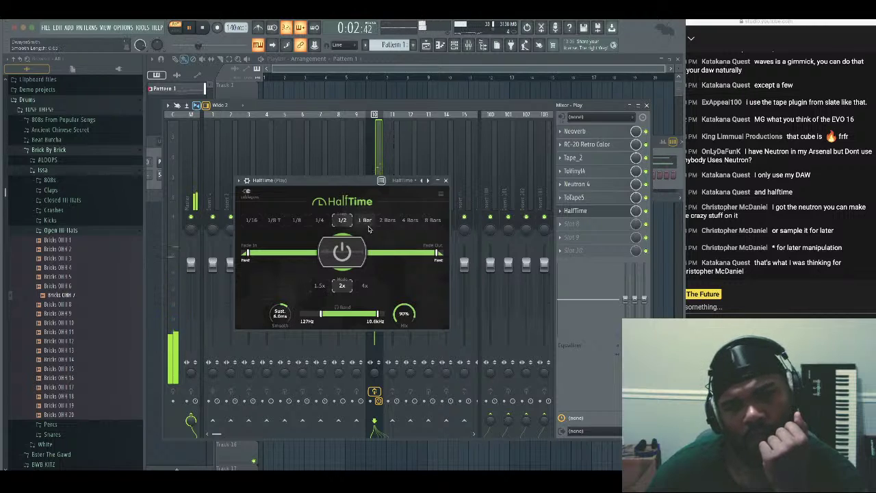
click(445, 180)
Move HalfTime up two slots in the Play track's effect chain, so it sits between ToVinyl4 and Neutron 4
click(568, 218)
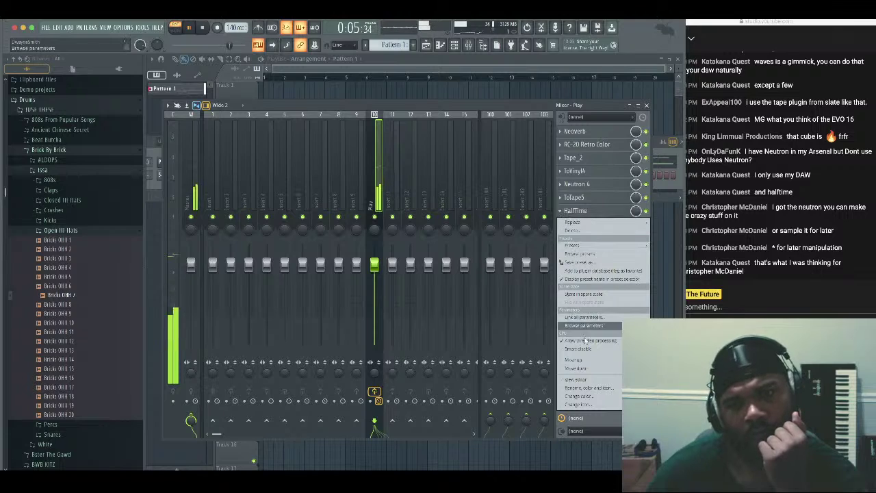
click(591, 347)
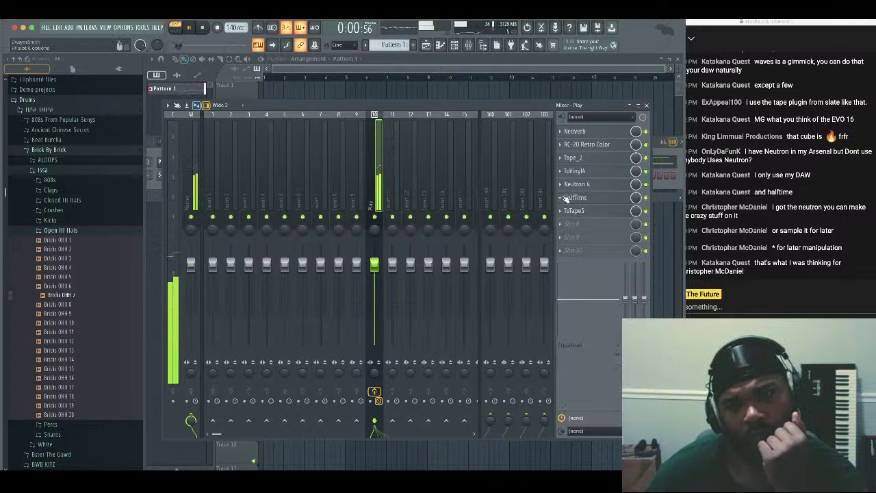
click(565, 197)
click(581, 346)
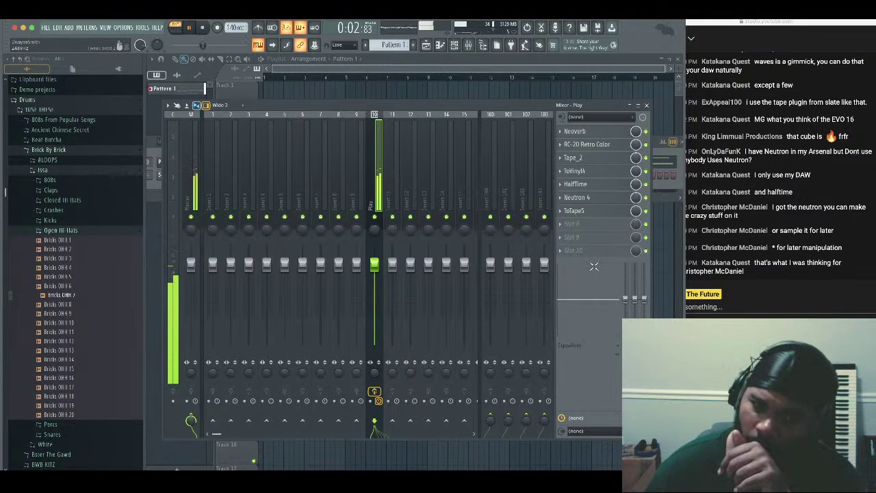
click(568, 231)
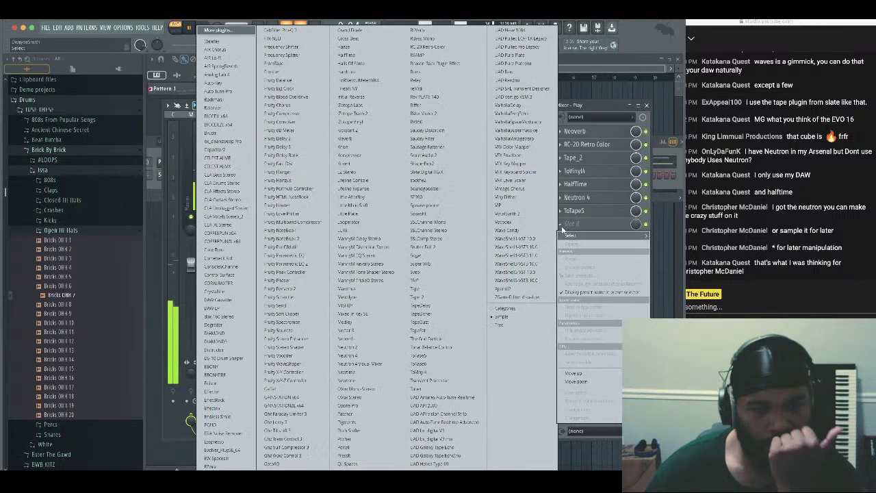
click(594, 223)
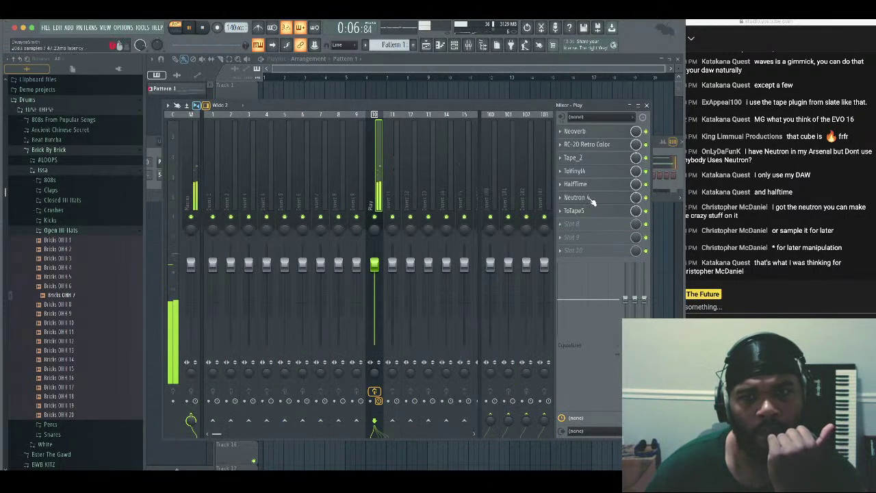
Add an Equalizer module in Neutron 4, set band 1's low shelf to about 235 Hz and -6.0 dB, and close plugin and mixer
click(589, 200)
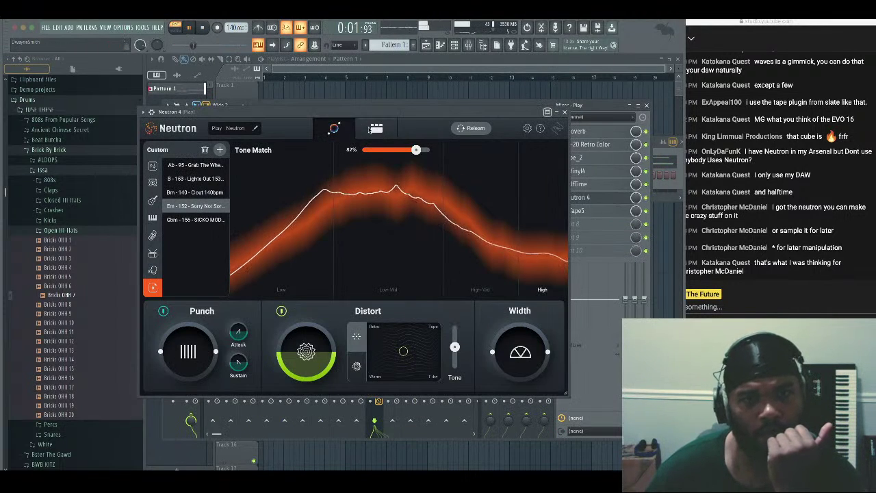
click(371, 129)
click(410, 158)
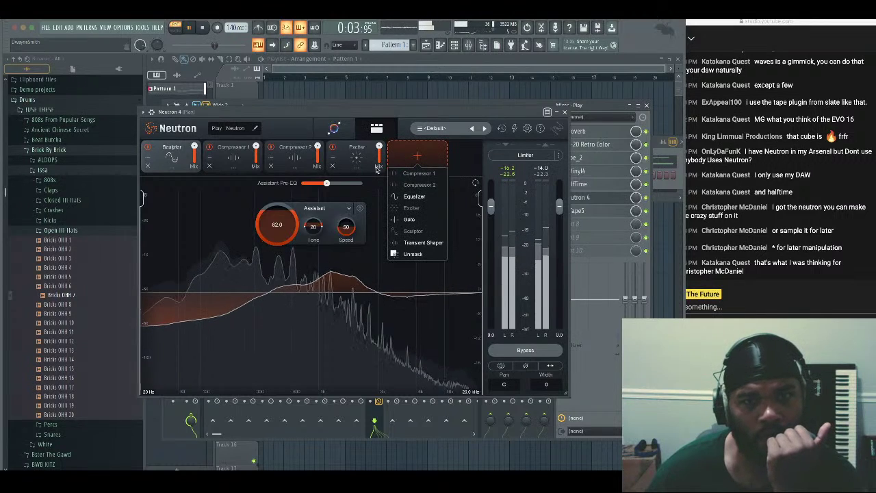
click(413, 197)
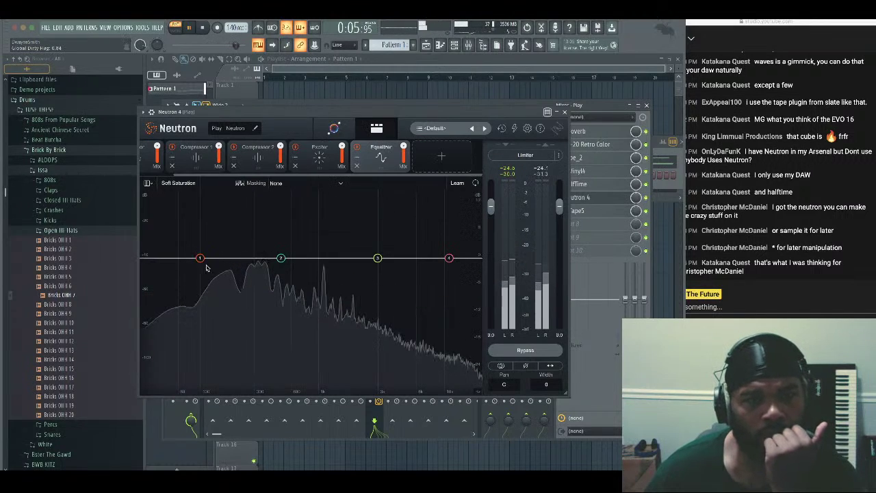
drag(211, 264, 241, 289)
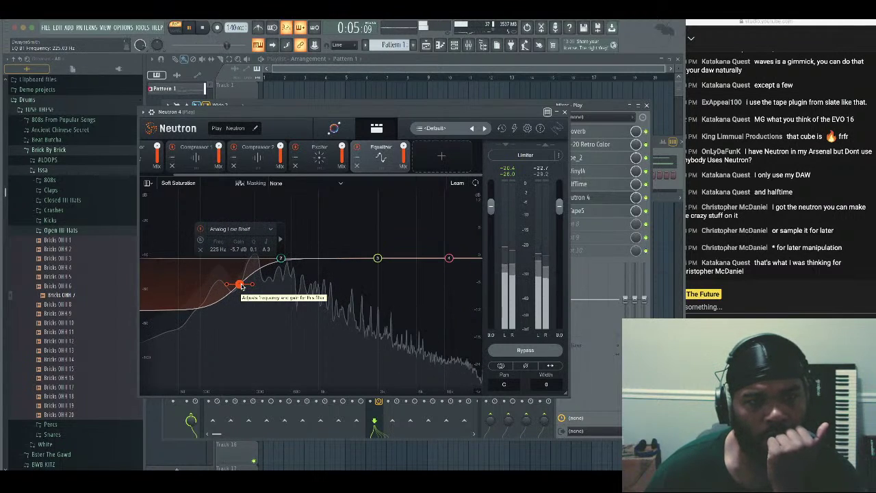
drag(241, 287, 243, 287)
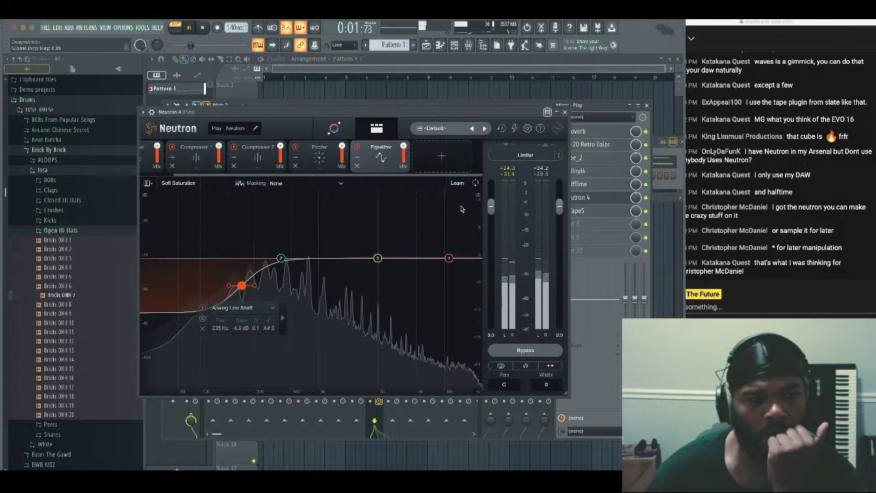
click(564, 112)
click(646, 107)
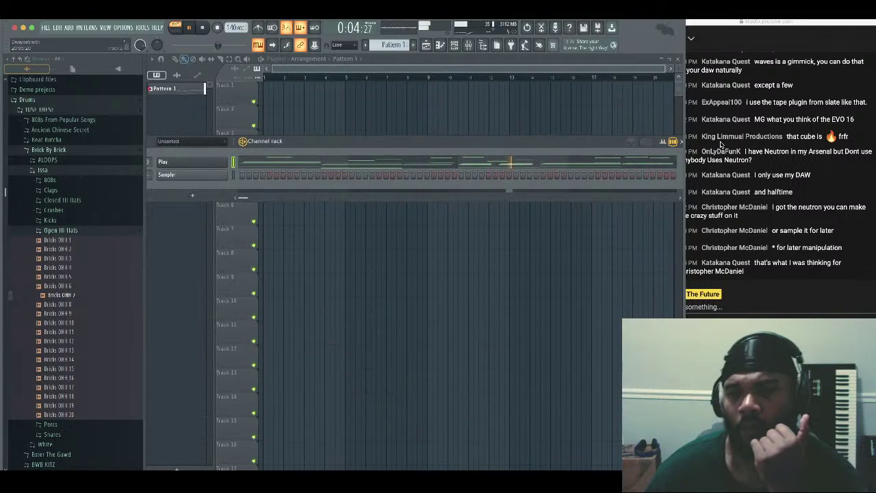
Shift the live chat browser window aside and reposition the channel rack slightly lower over the playlist
click(758, 50)
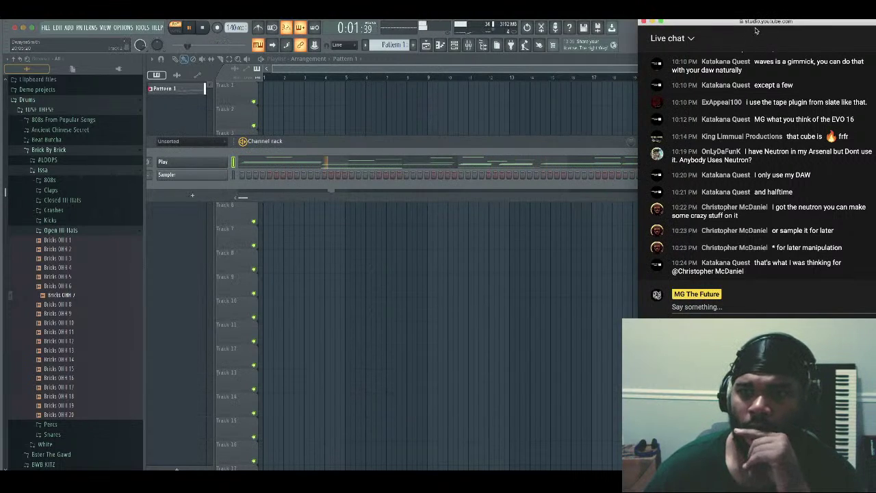
drag(757, 23, 779, 24)
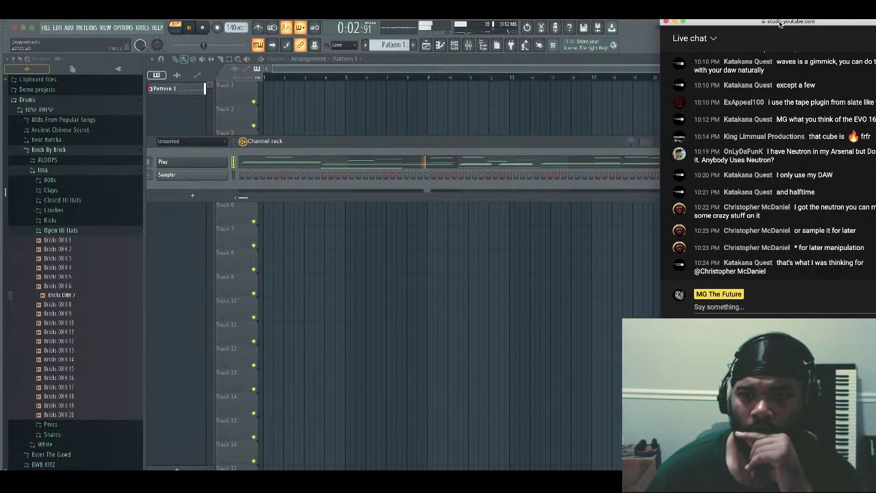
click(450, 146)
drag(450, 146, 456, 156)
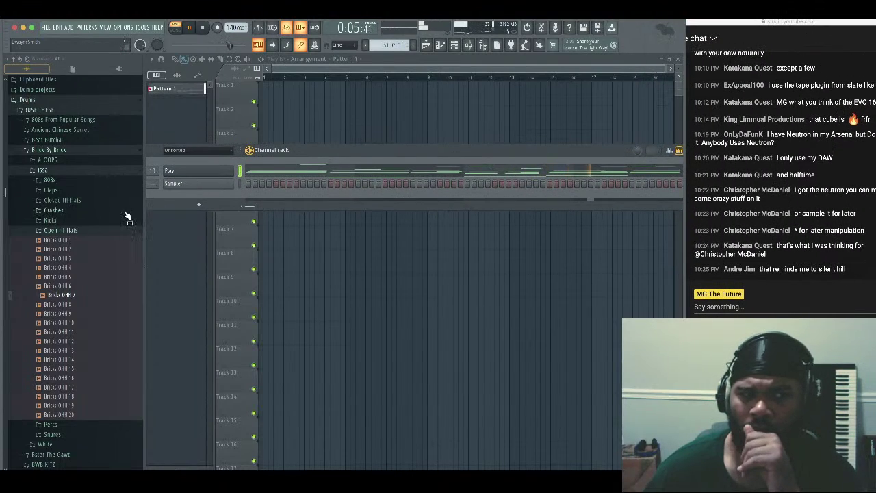
Collapse the Brick By Brick folder in the browser and place a Pattern 1 clip at bar 1 of playlist Track 1
click(92, 151)
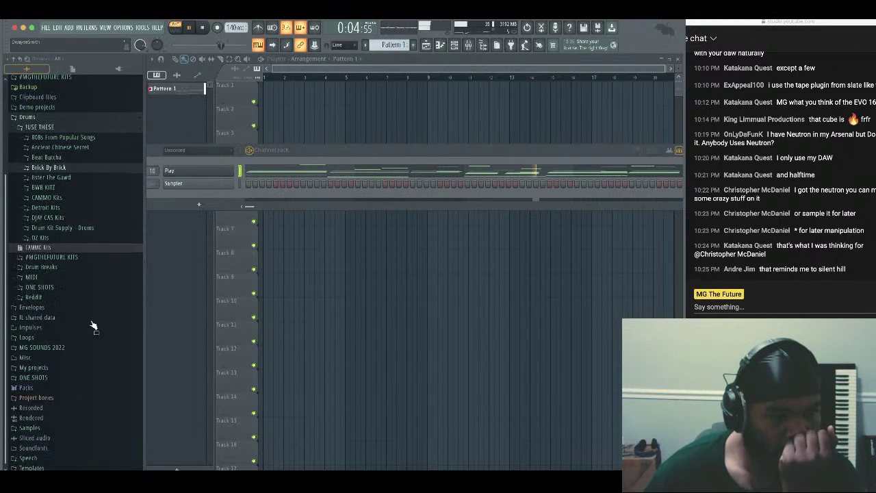
click(283, 88)
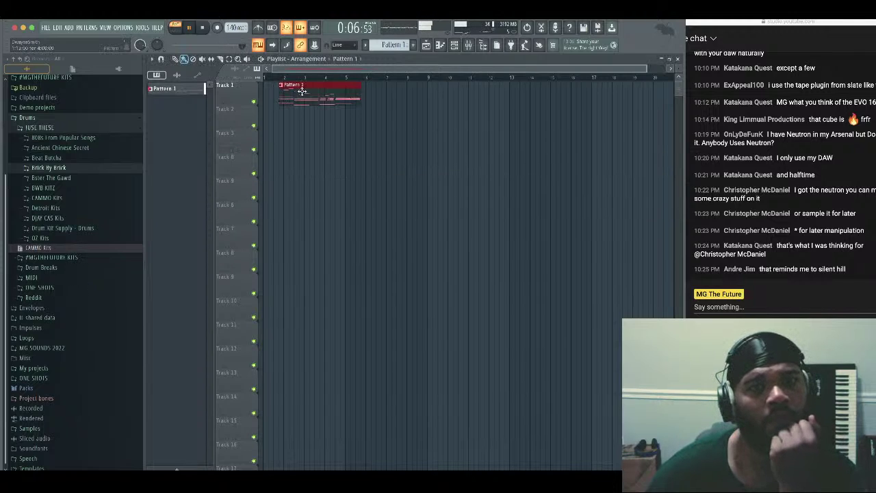
drag(302, 89, 283, 89)
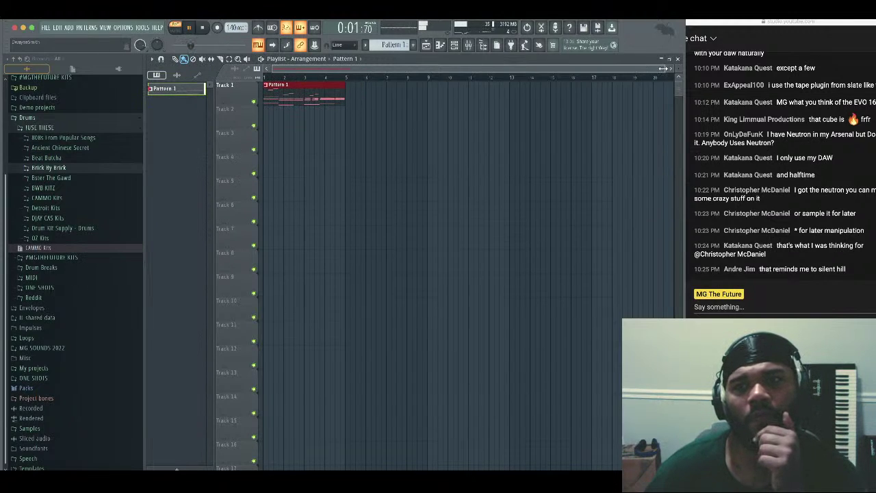
Add Cardiak SignatureString Dry C6 from the MG SOUNDS 2022 folder as a new channel, with hits midway through bars 2 and 4
drag(663, 68, 439, 69)
click(453, 45)
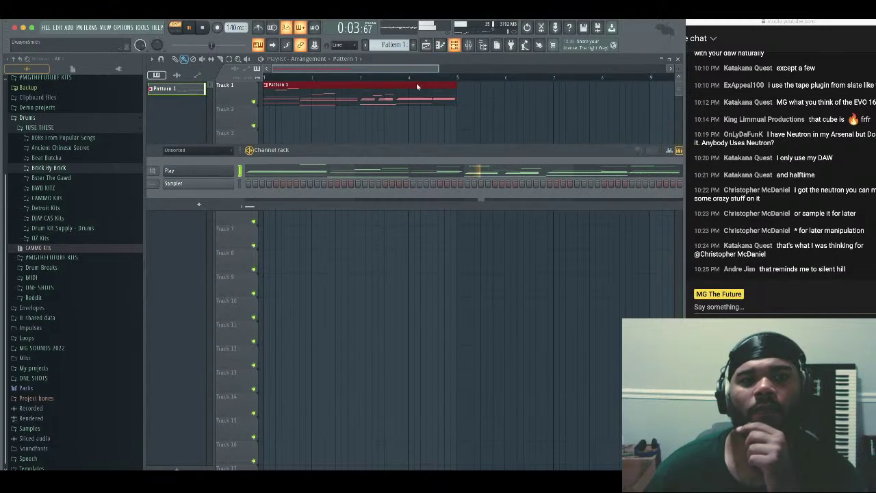
click(82, 348)
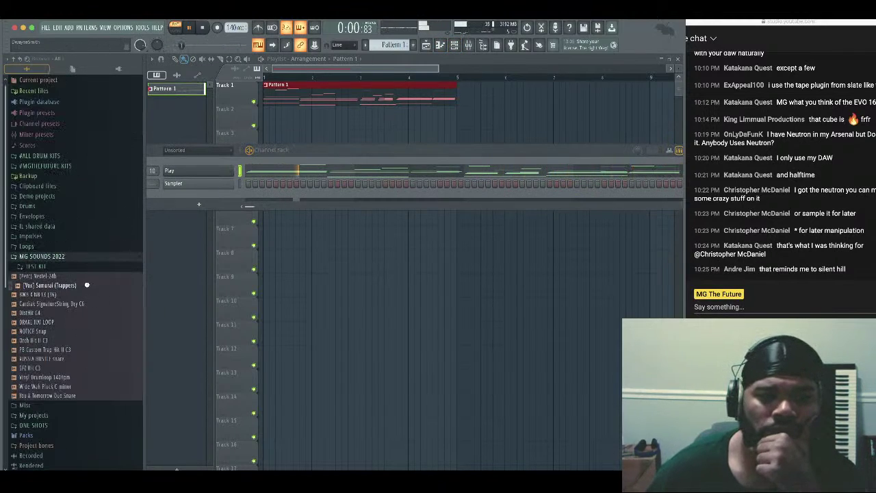
click(102, 308)
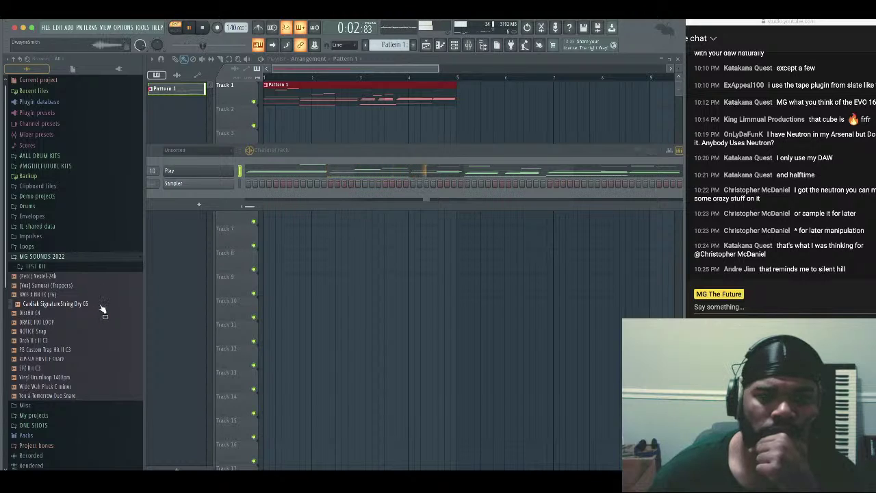
drag(102, 308, 190, 199)
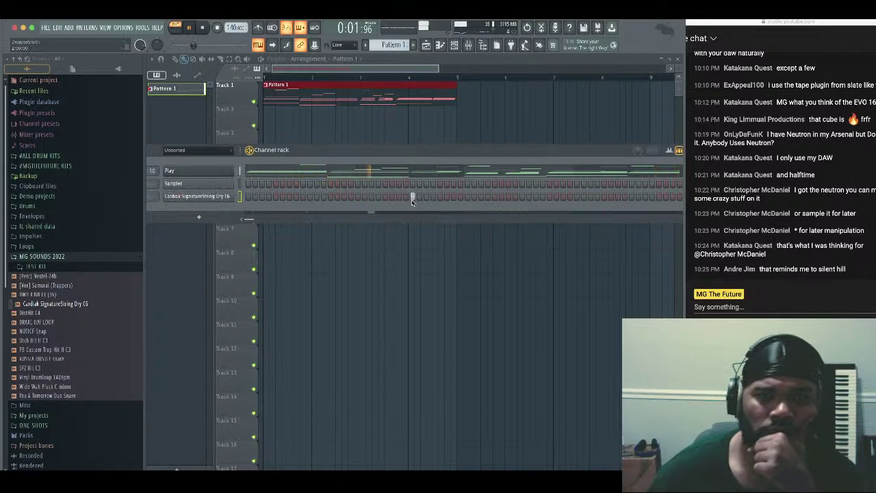
click(631, 197)
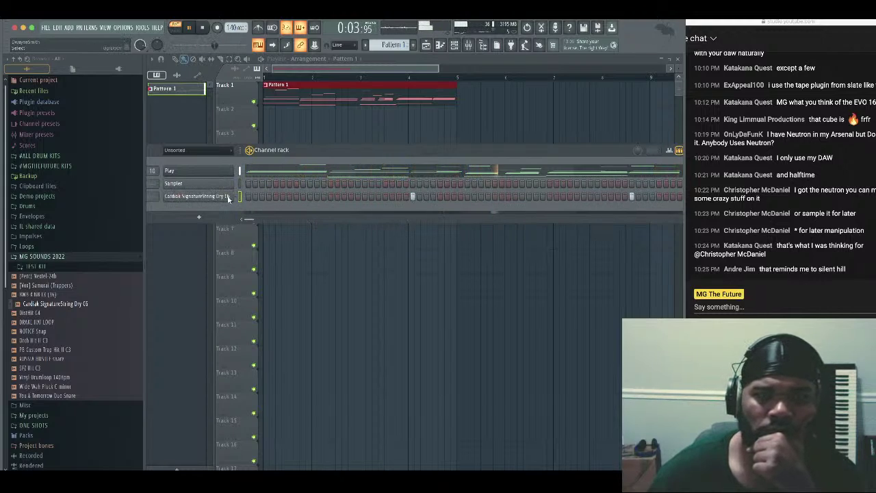
Lower the Cardiak string's bar 2 note three semitones and its bar 4 note one semitone, then close the piano roll
right_click(227, 197)
click(260, 195)
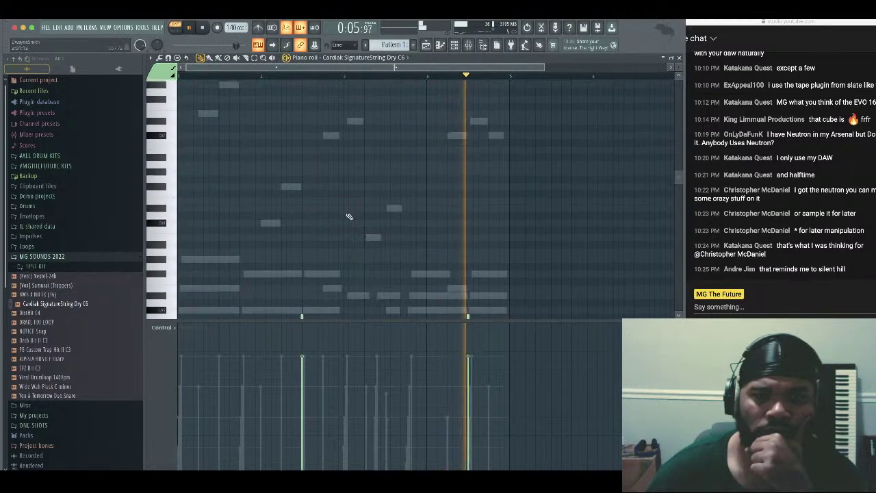
scroll(303, 254, down, 3)
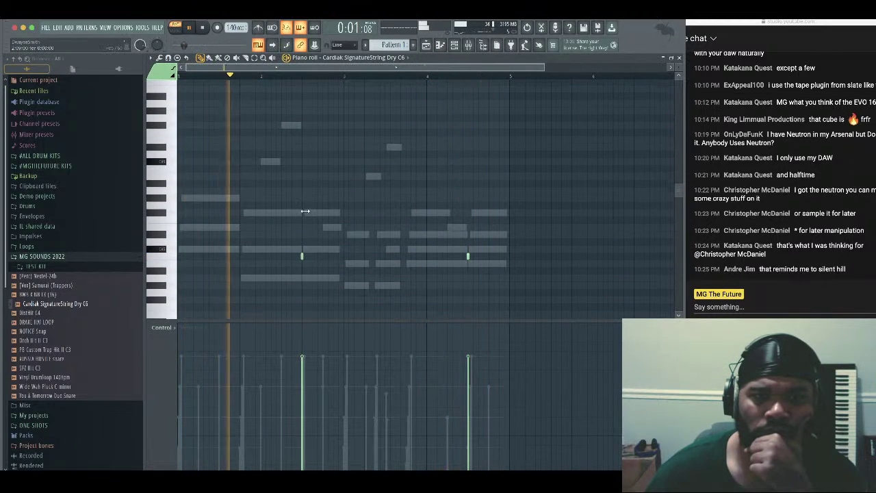
click(302, 212)
right_click(302, 256)
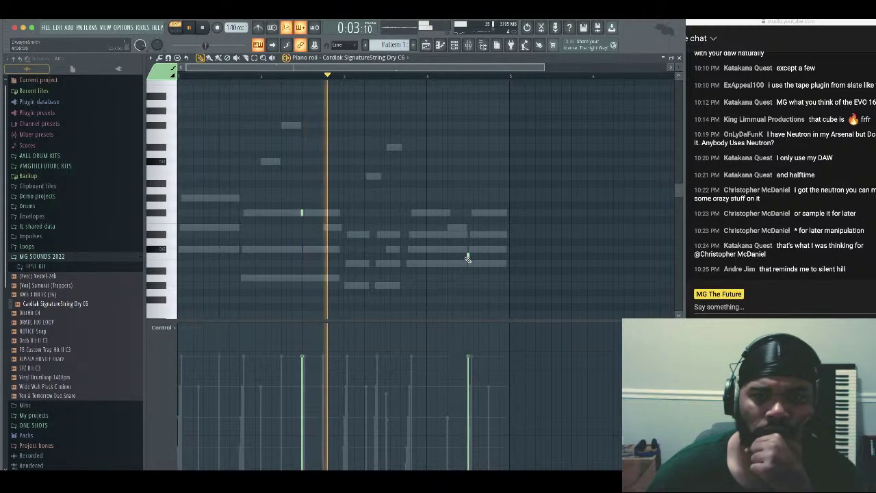
drag(468, 256, 471, 265)
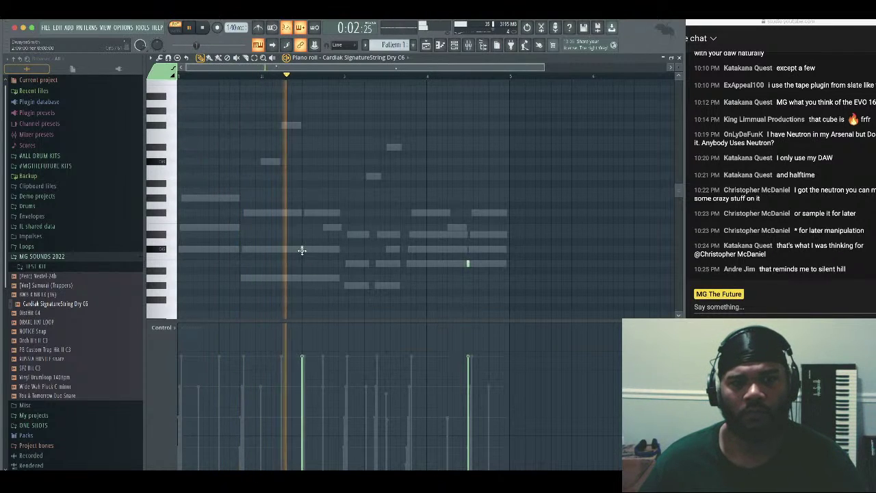
click(302, 278)
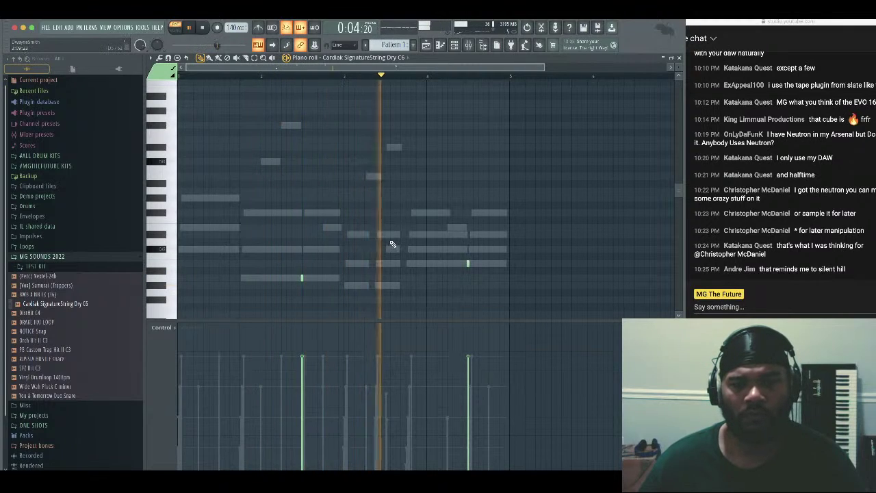
click(674, 61)
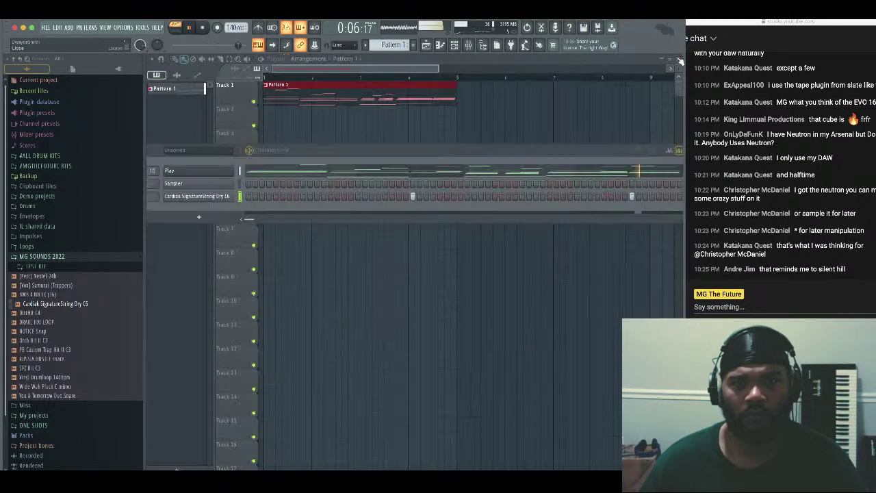
Route the Cardiak SignatureString channel to mixer insert 11
click(468, 45)
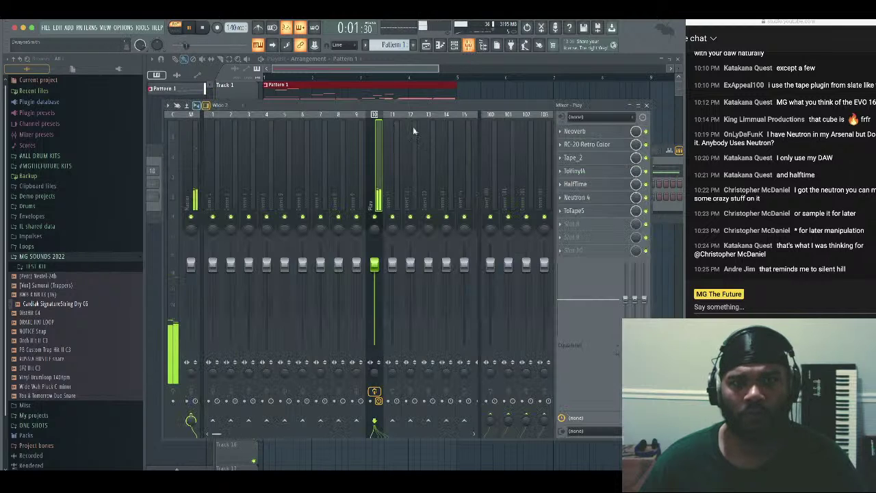
right_click(400, 114)
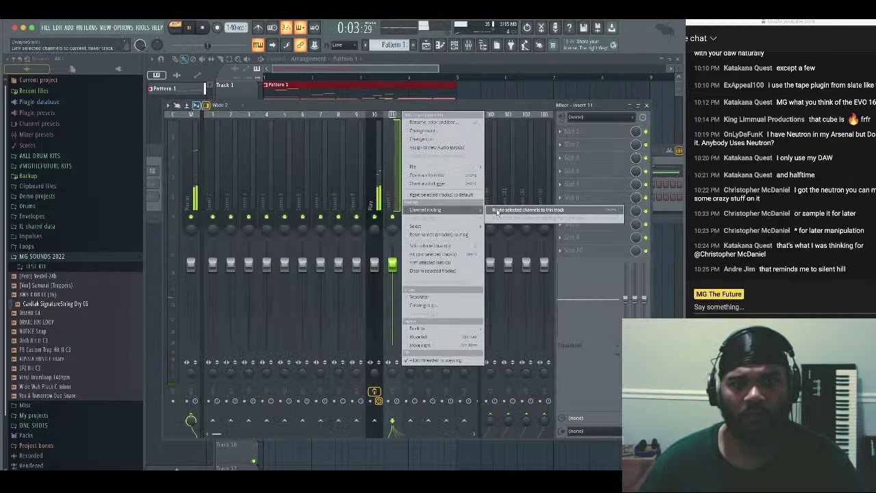
click(493, 210)
Load Effectrix in the first effect slot of the Cardiak mixer track and close its window
click(560, 132)
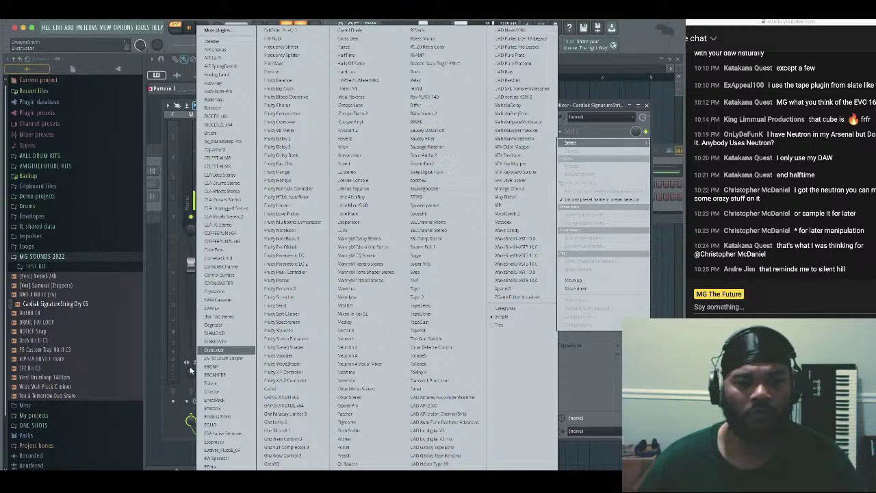
click(230, 408)
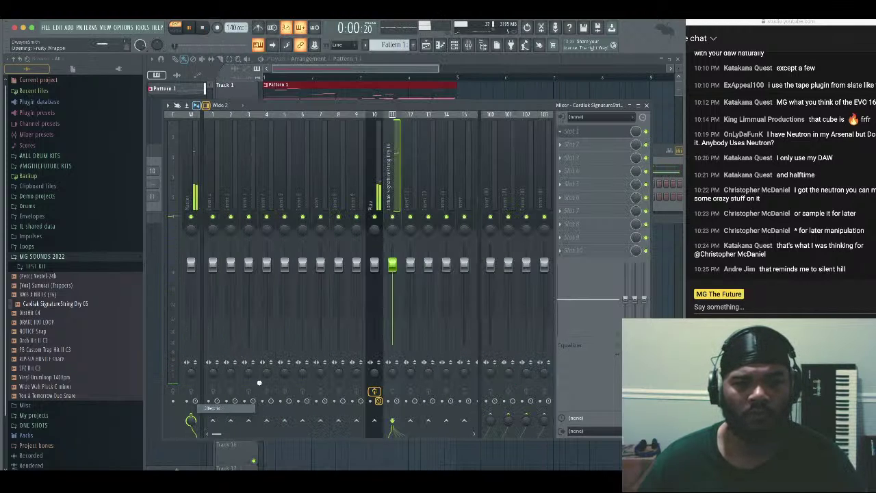
click(329, 32)
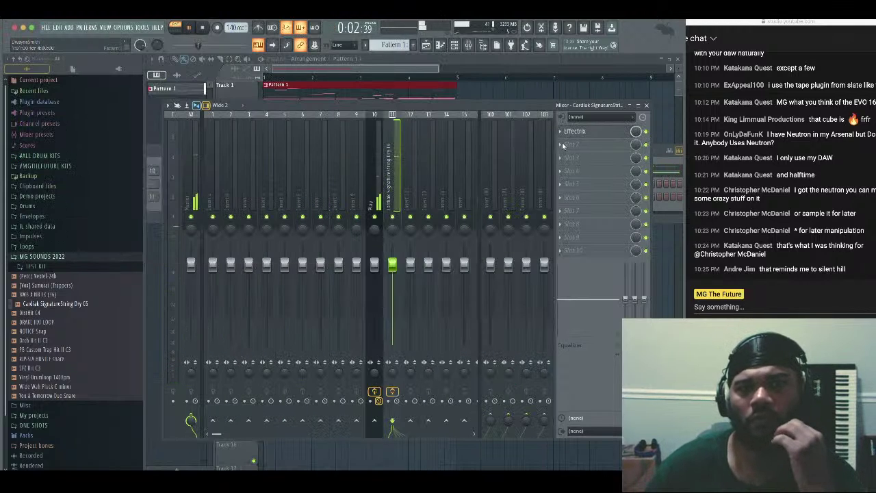
Replace Effectrix with EffectRack on the Cardiak track and load the Delays preset Rephasing Retro Delay
click(560, 131)
mouse_move(573, 142)
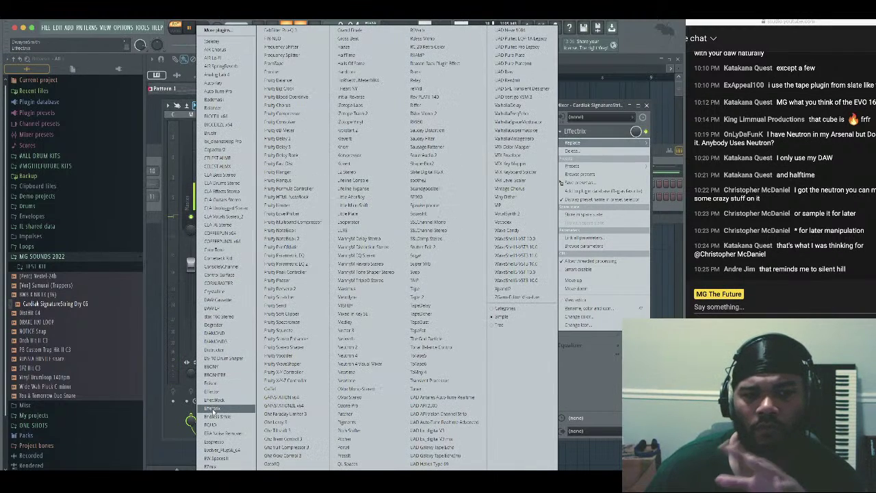
click(242, 399)
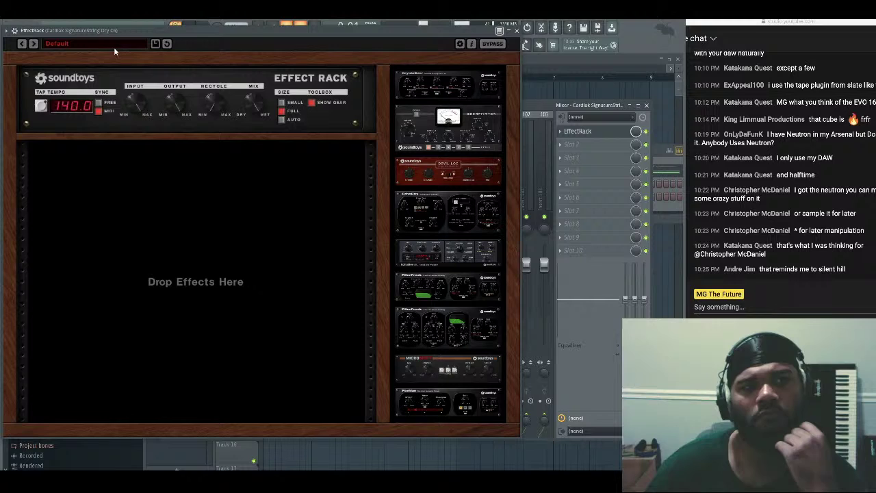
click(113, 43)
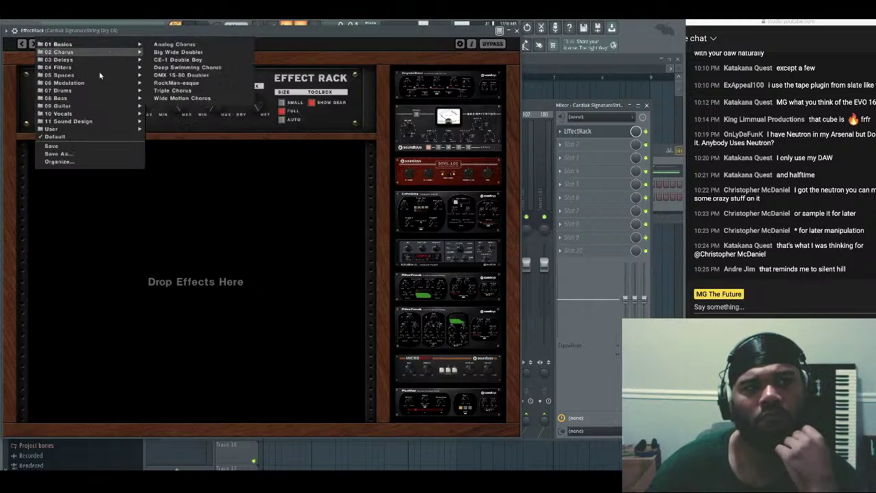
mouse_move(125, 108)
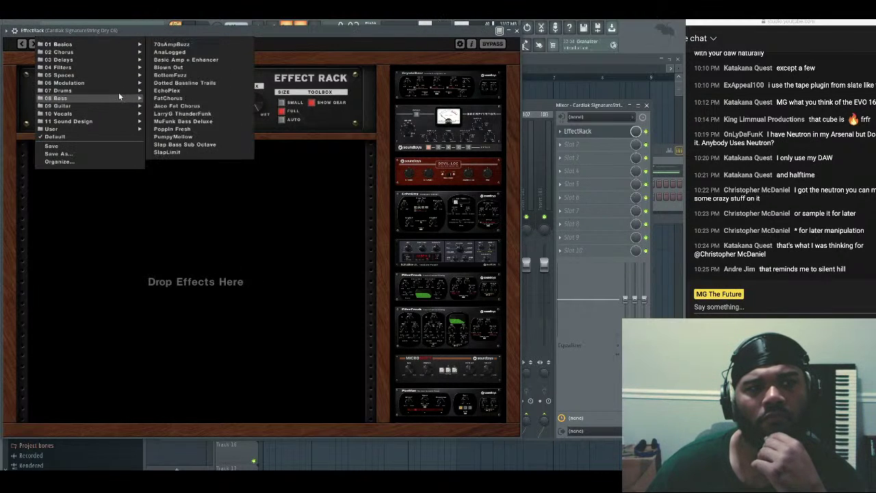
mouse_move(117, 90)
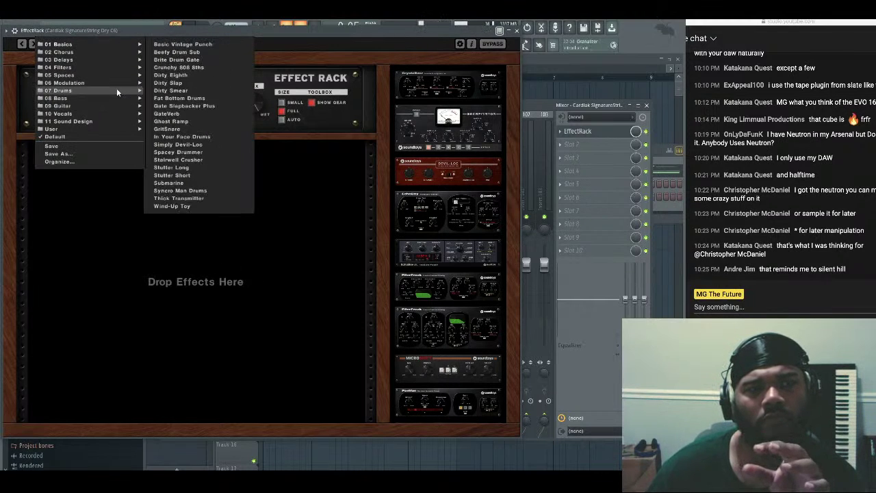
mouse_move(119, 61)
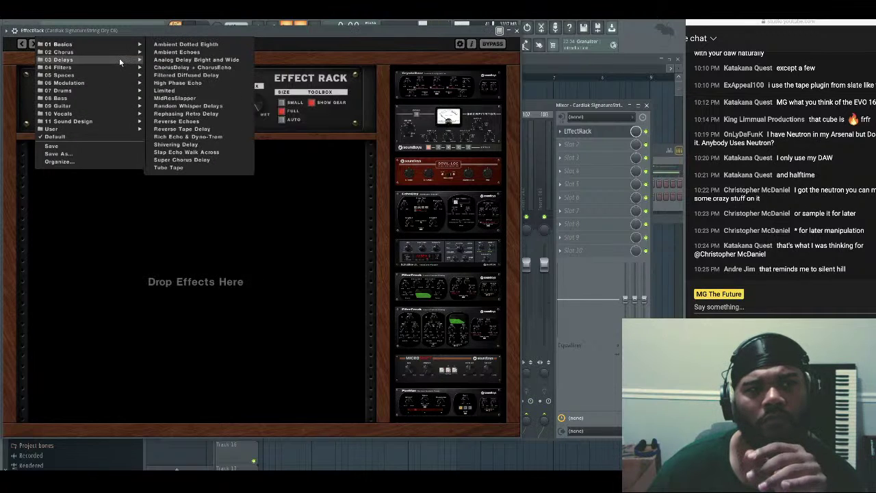
click(251, 114)
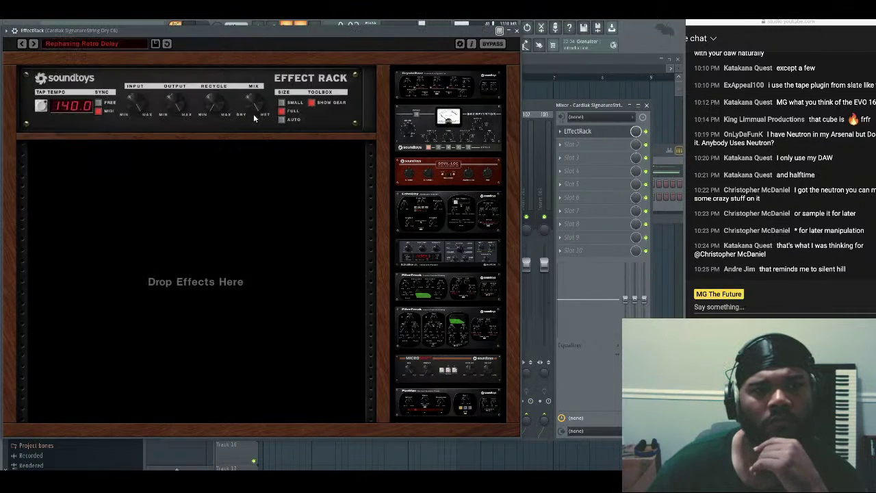
drag(260, 37, 348, 77)
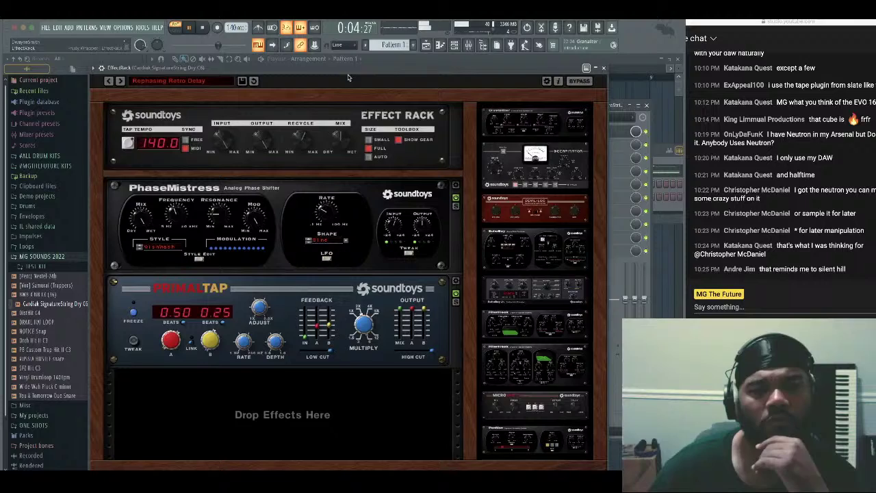
Audition the following EffectRack delay presets, settle on Slap Echo Walk Across, and close the plugin
click(121, 82)
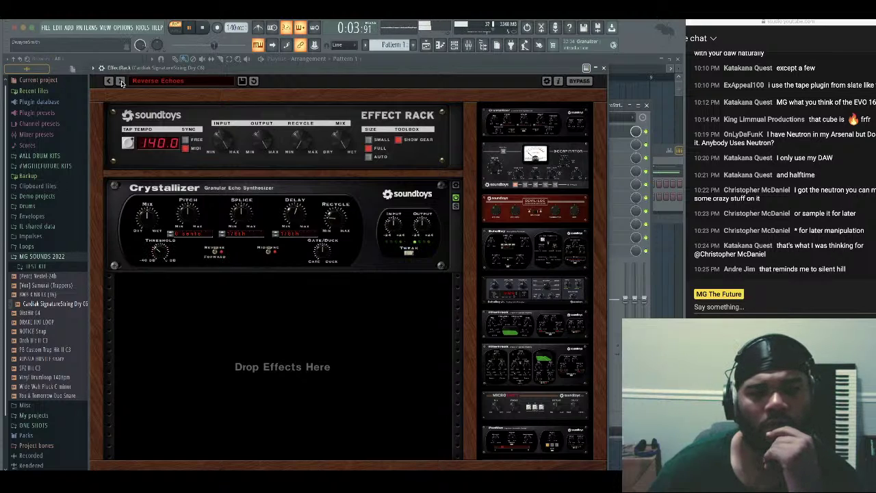
click(121, 81)
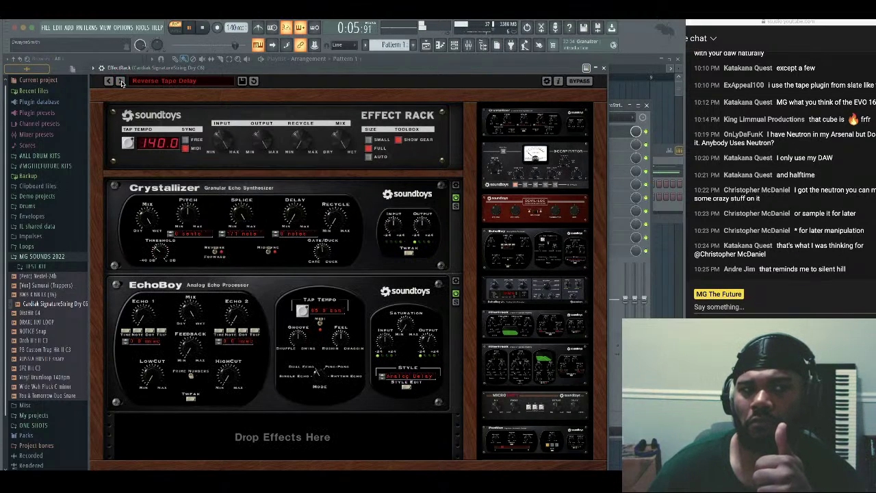
click(121, 81)
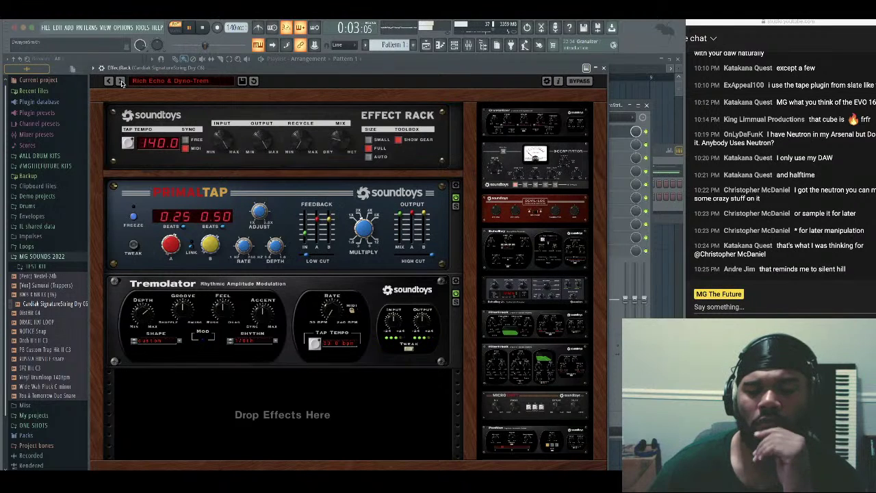
click(121, 81)
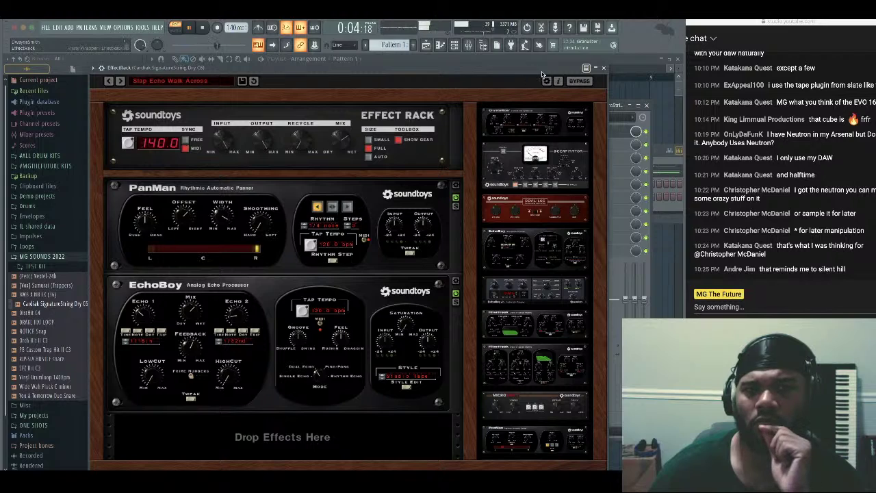
click(603, 68)
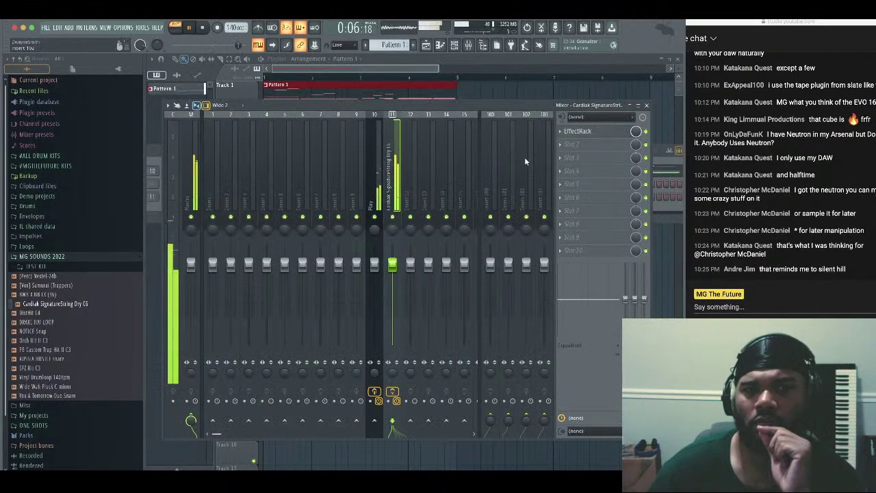
Add Neutron 4 in the Cardiak track's second effect slot and run its assistant on the playing audio
click(562, 150)
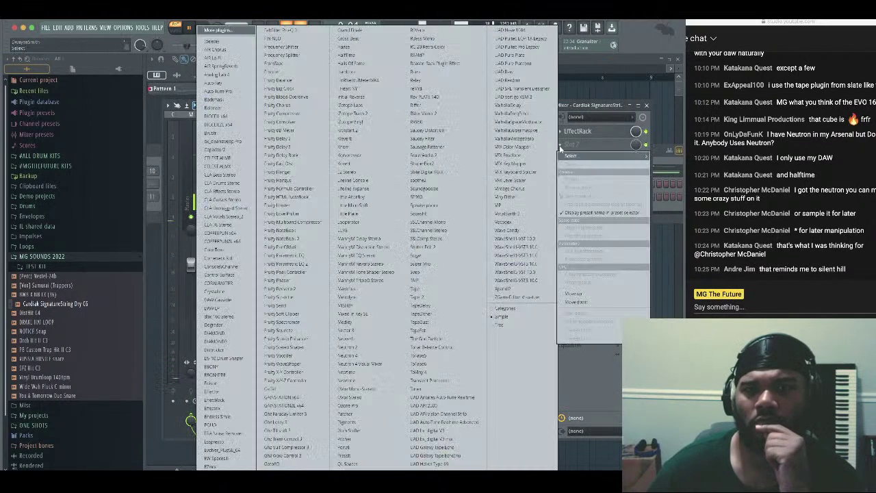
click(373, 356)
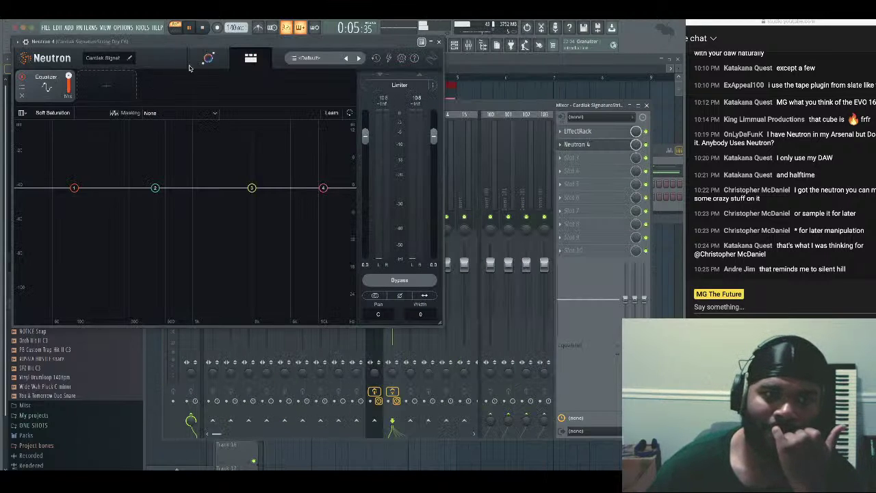
click(208, 59)
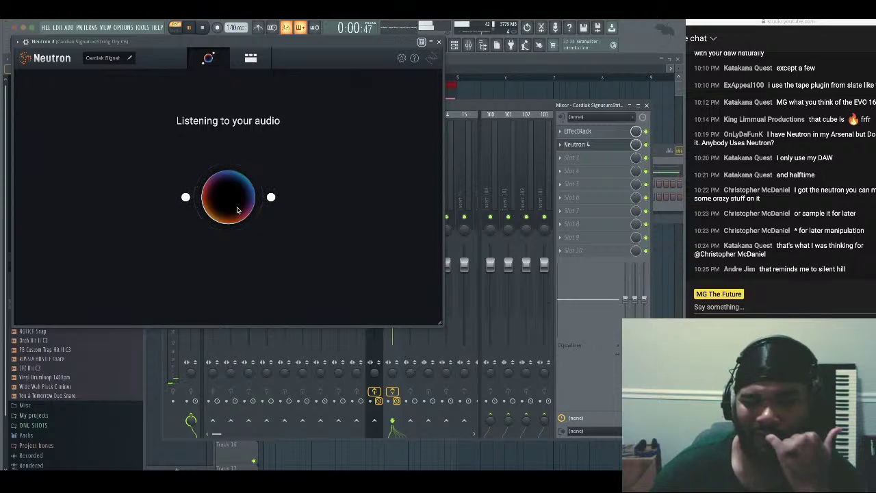
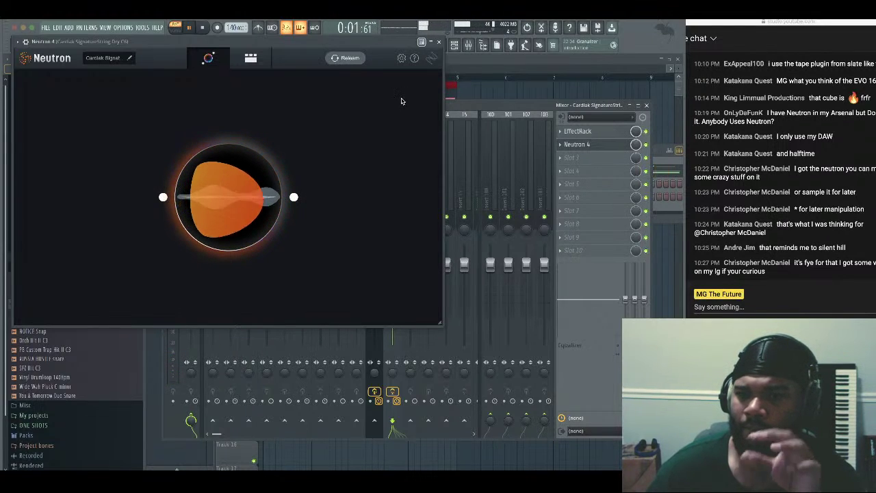
Bring the live chat browser window forward and shift it so its messages can be read in full
click(812, 24)
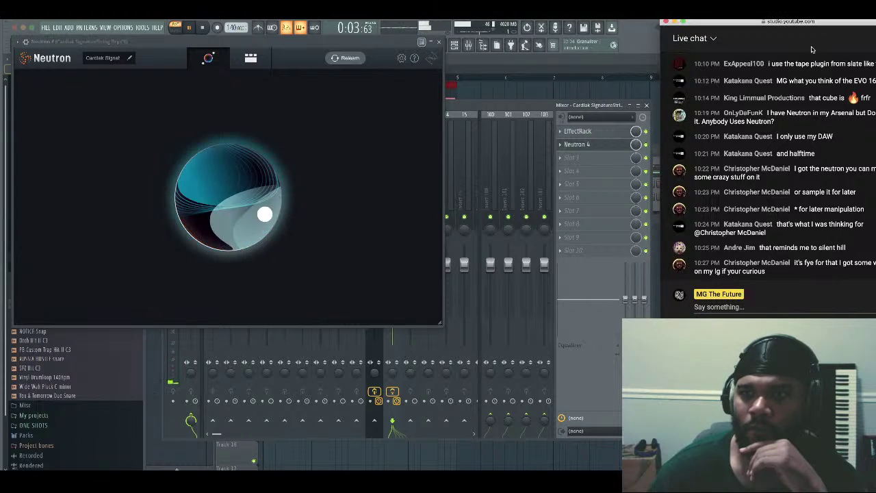
drag(812, 23, 782, 24)
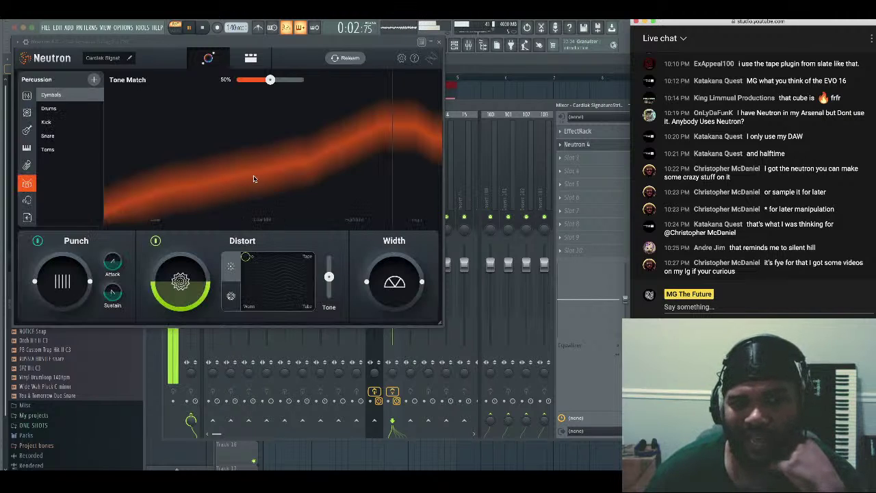
Audition the custom Tone Match targets Sorry Not Sorry and Grab The Wheel in the Cardiak track's Neutron 4, with the match amount at 86%
click(27, 217)
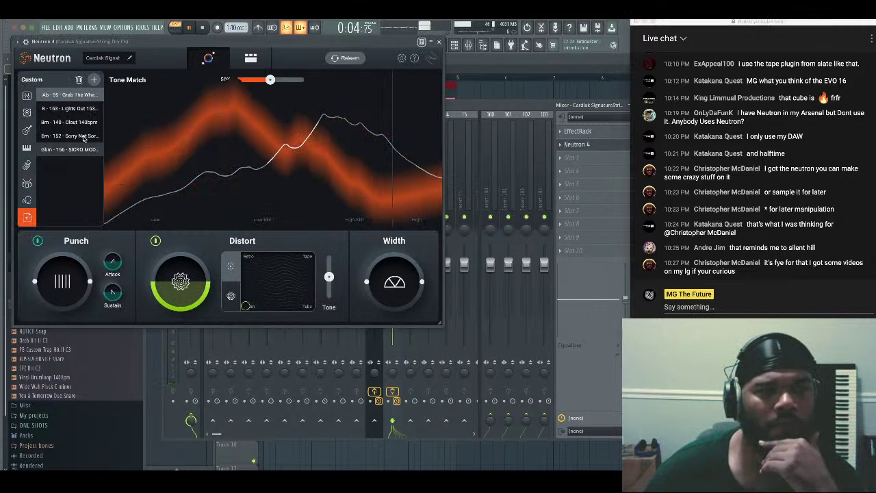
click(68, 136)
drag(270, 80, 292, 80)
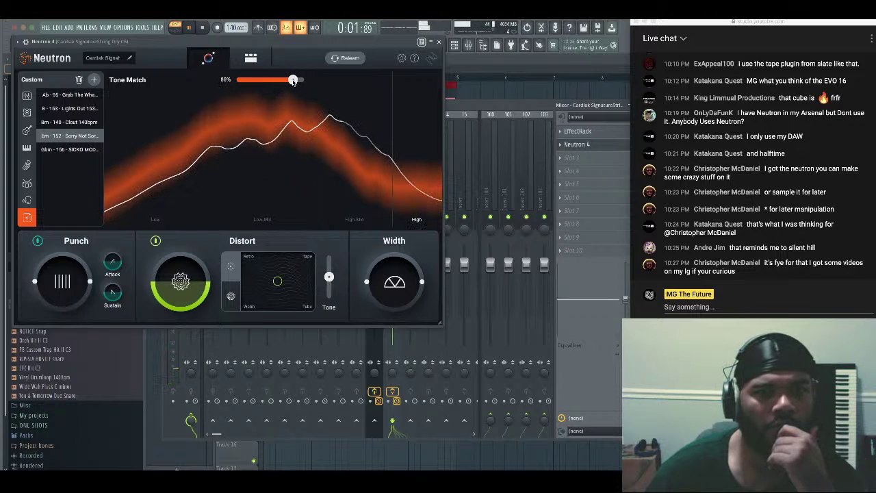
click(89, 97)
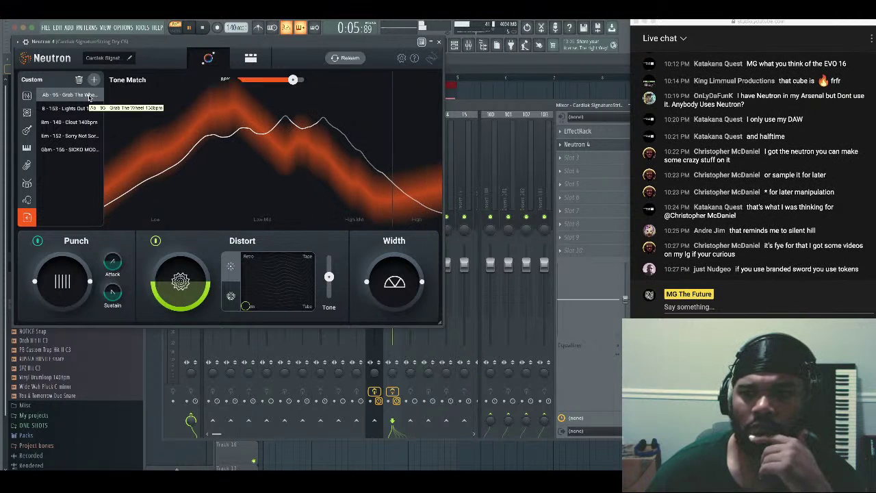
click(69, 135)
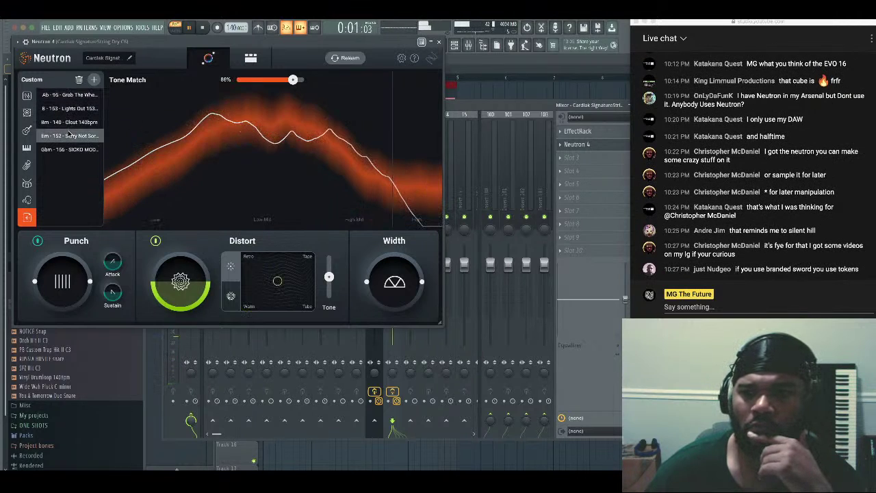
Compare Clout and Lights Out as tone targets, settle on Clout at 78%, close Neutron 4 and lower the Cardiak track's volume slightly
click(76, 123)
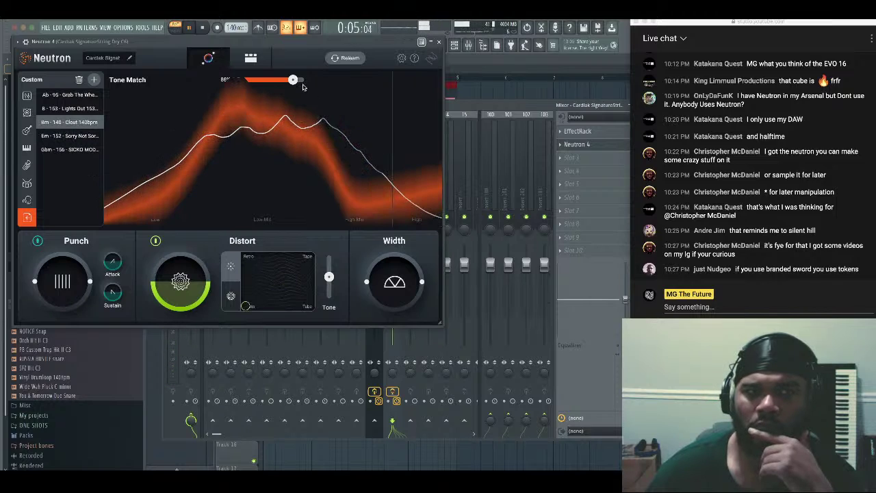
click(93, 110)
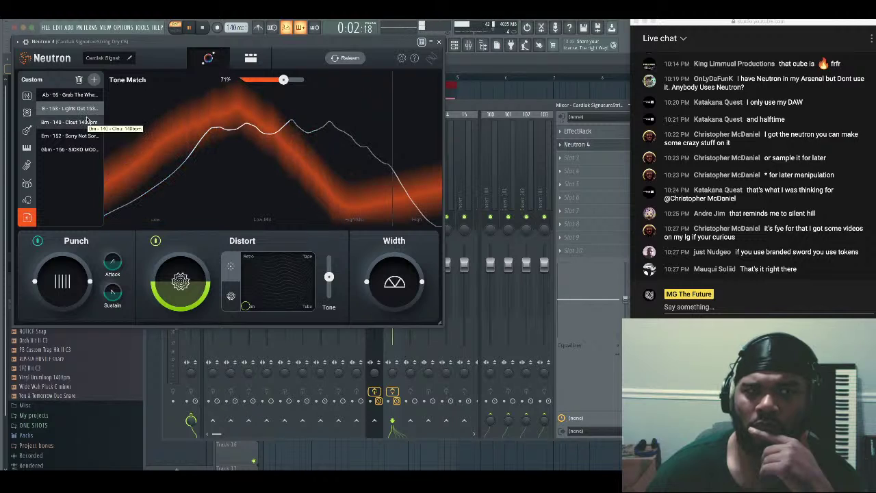
click(87, 121)
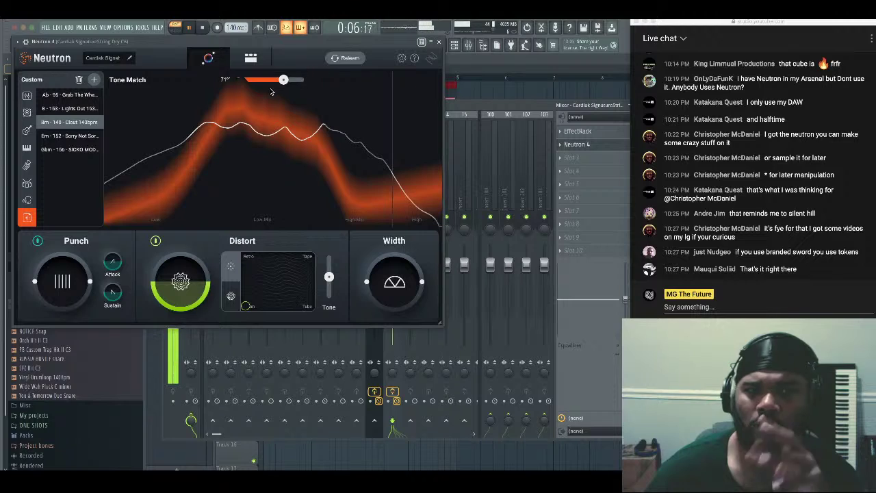
drag(283, 81, 288, 80)
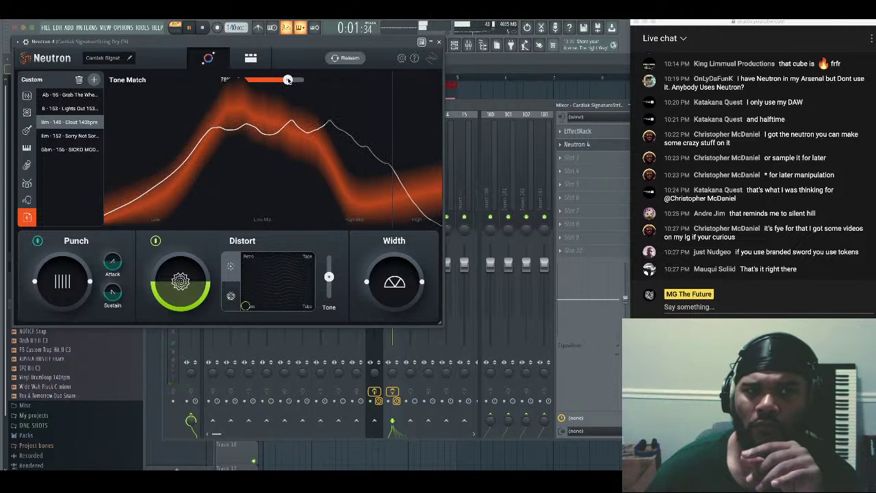
click(438, 42)
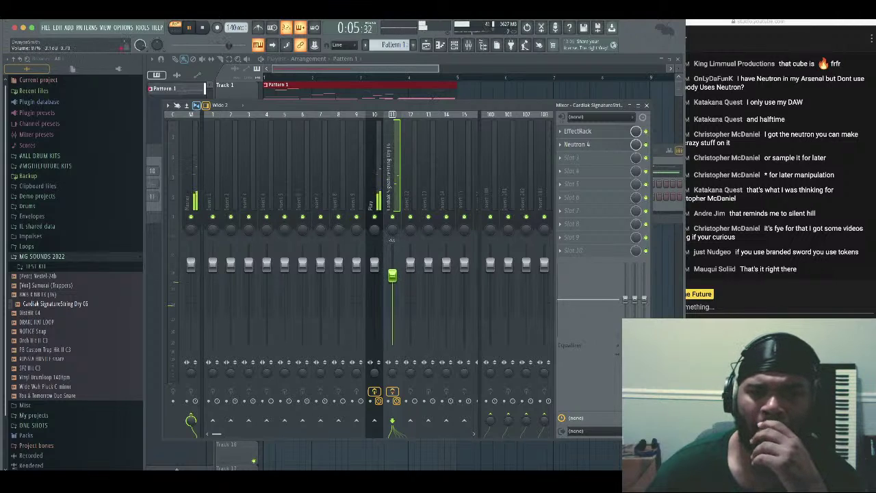
drag(392, 275, 392, 281)
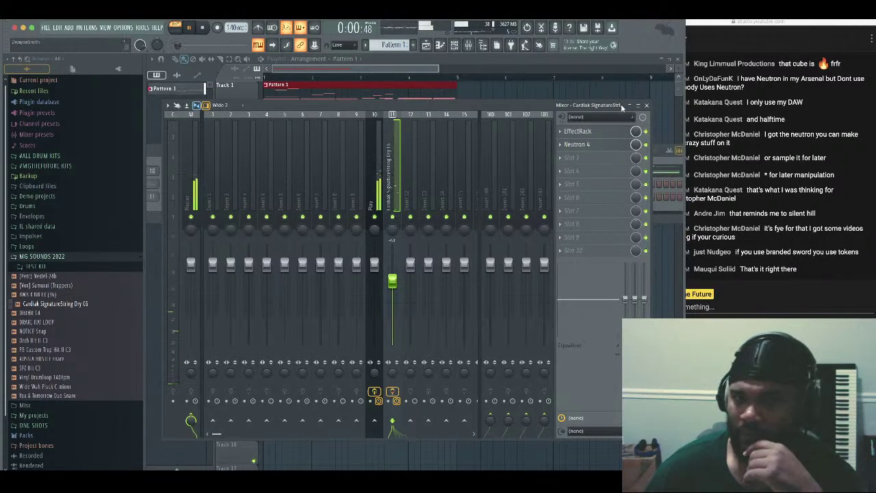
Examine the assistant settings of Neutron 4 on the Play mixer track
click(377, 185)
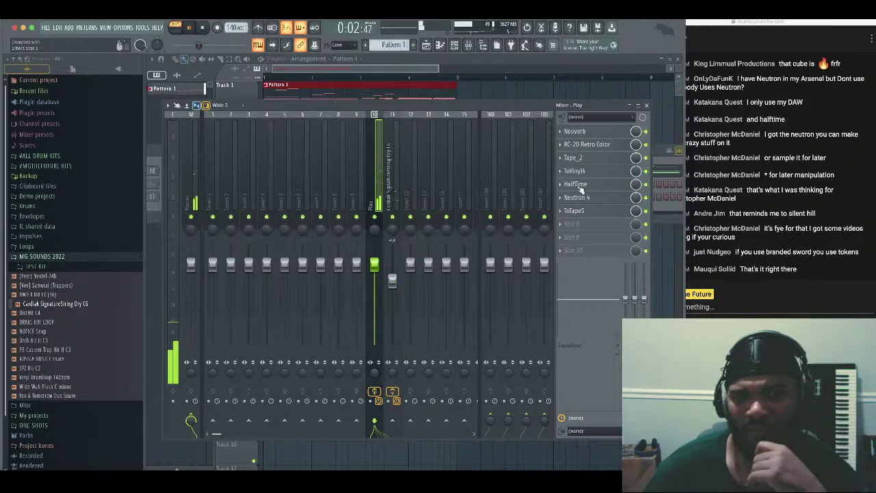
click(577, 198)
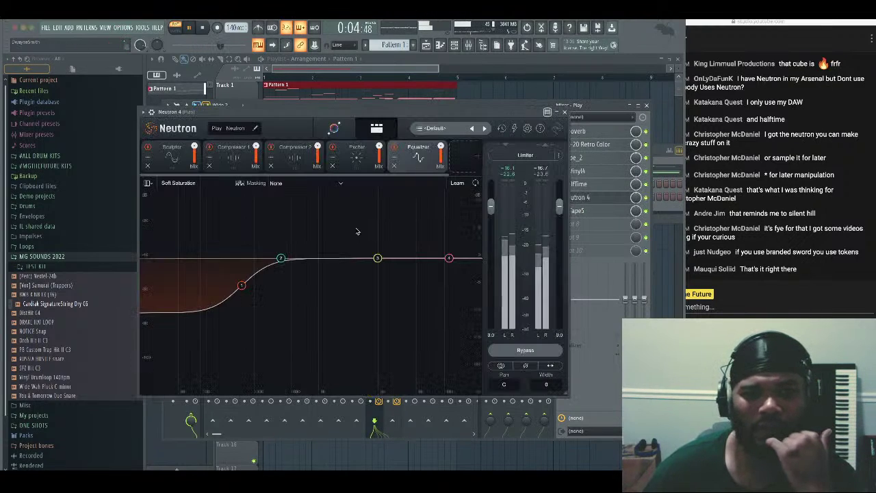
click(333, 128)
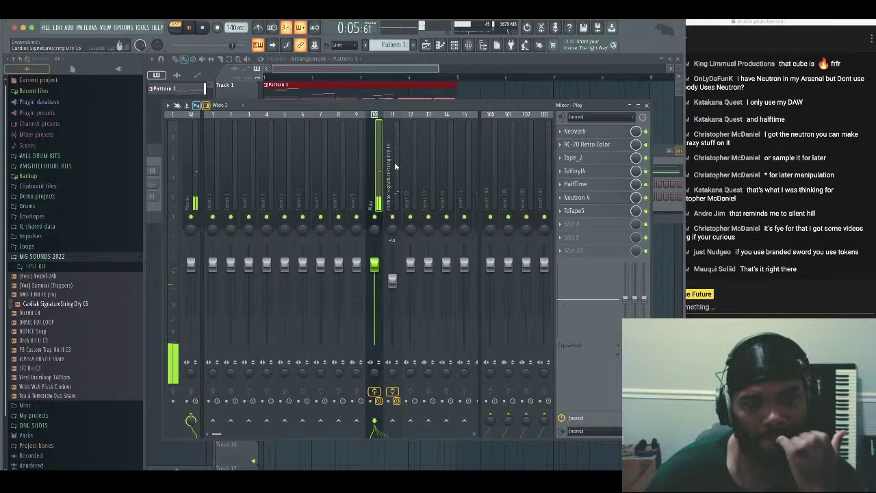
Narrow the stereo width in the Cardiak track's Neutron 4 assistant and close the plugin
click(394, 162)
click(576, 144)
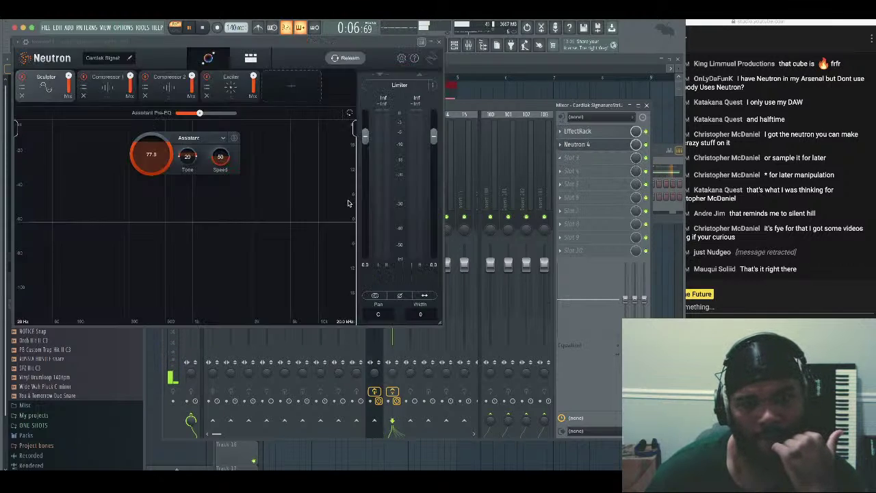
drag(412, 294, 415, 316)
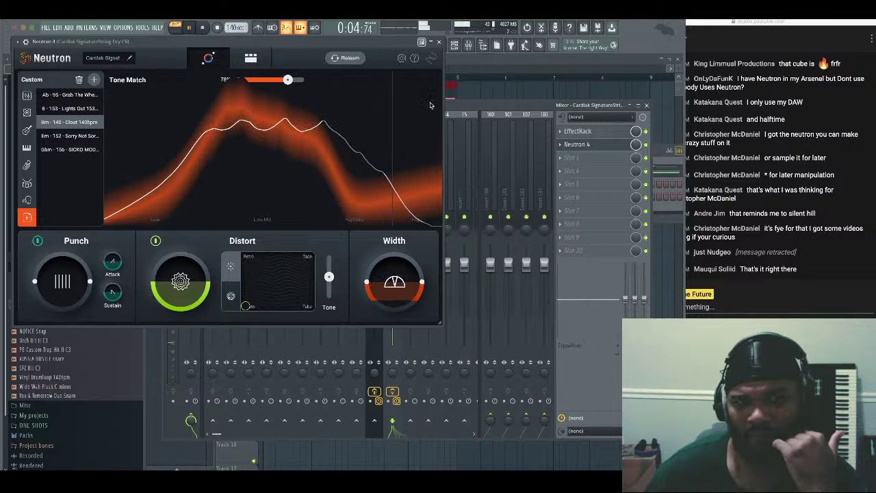
click(439, 42)
Try Tape in the Cardiak track's third effect slot with its Slam lowered to about 0.4 dB
click(571, 158)
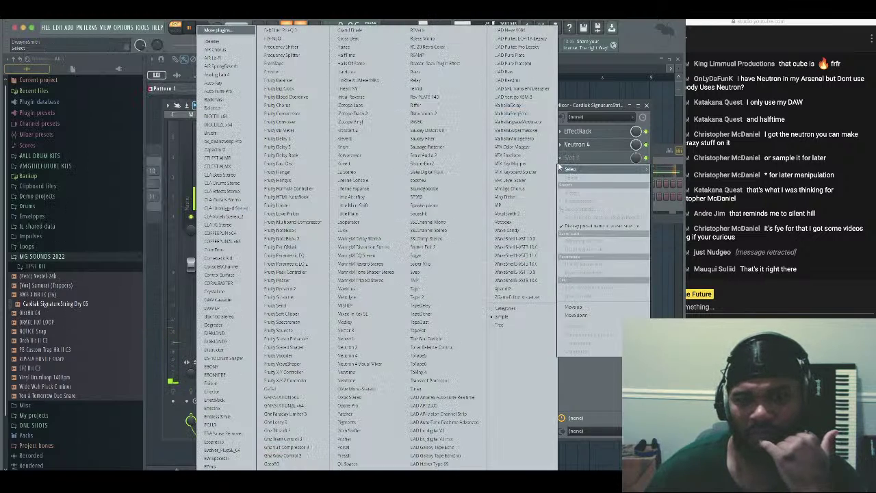
click(455, 297)
drag(82, 52, 279, 212)
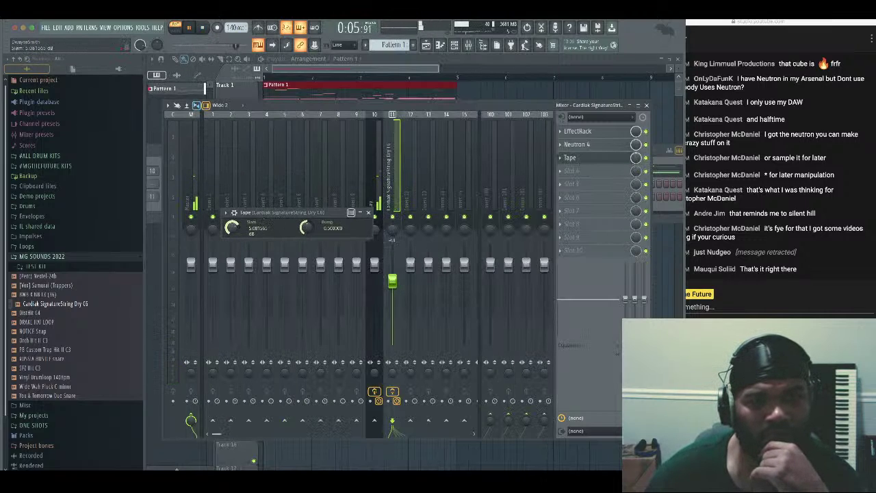
drag(232, 227, 232, 229)
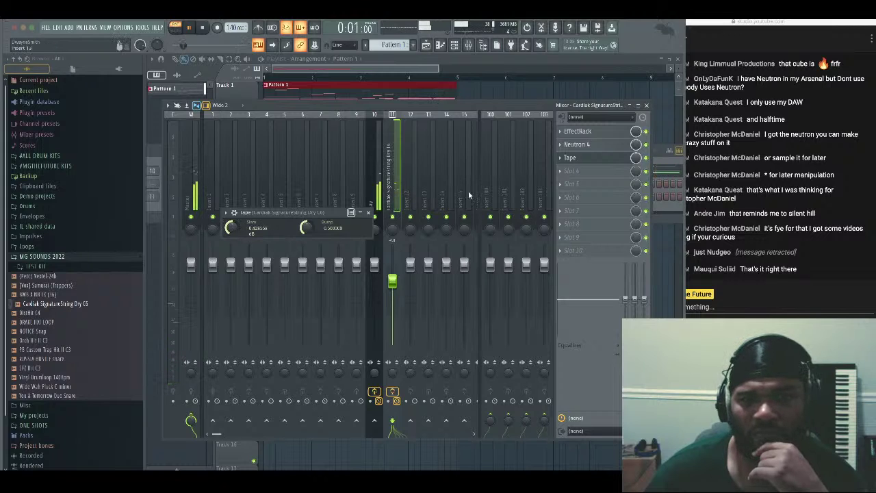
Replace Tape with ToVinyl4 on the Cardiak track and raise its side high-pass to about 101.5 Hz
click(557, 170)
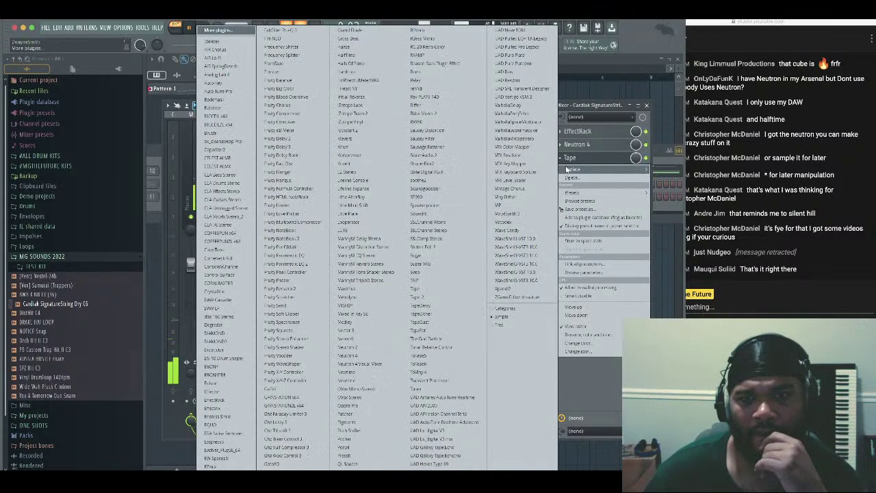
mouse_move(572, 169)
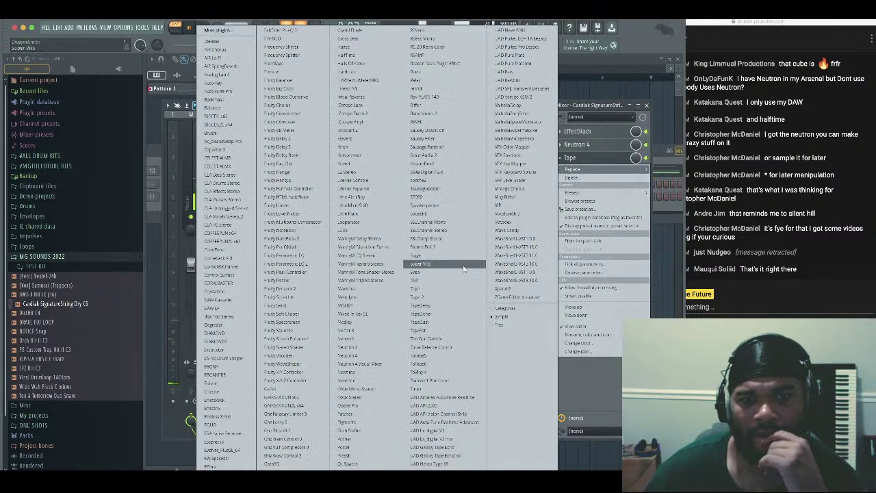
click(436, 372)
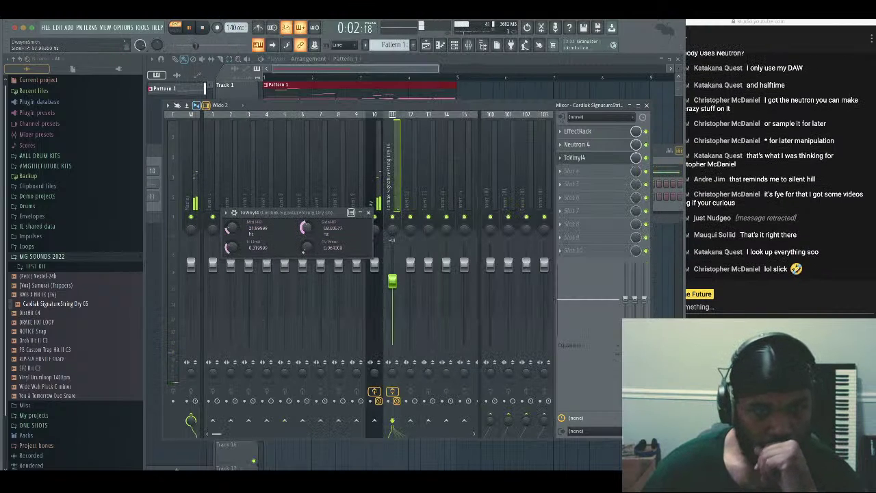
drag(302, 254, 316, 211)
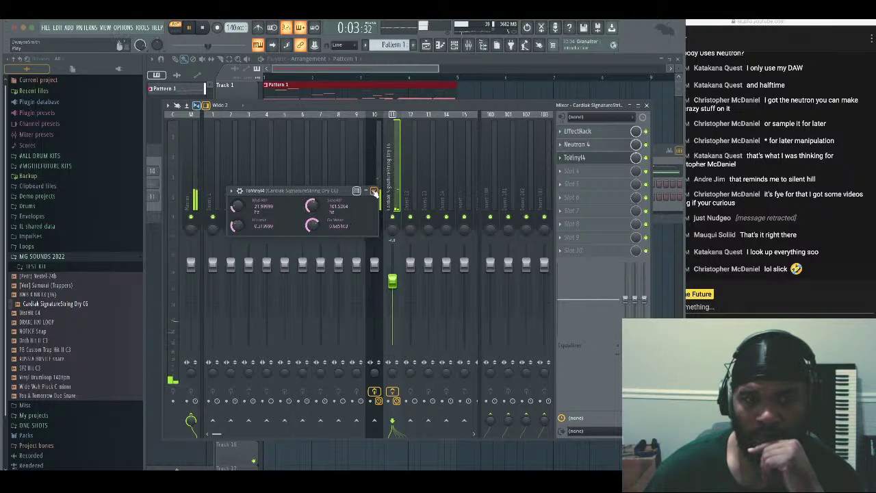
Close the ToVinyl4 plugin window and the mixer
click(374, 191)
click(645, 105)
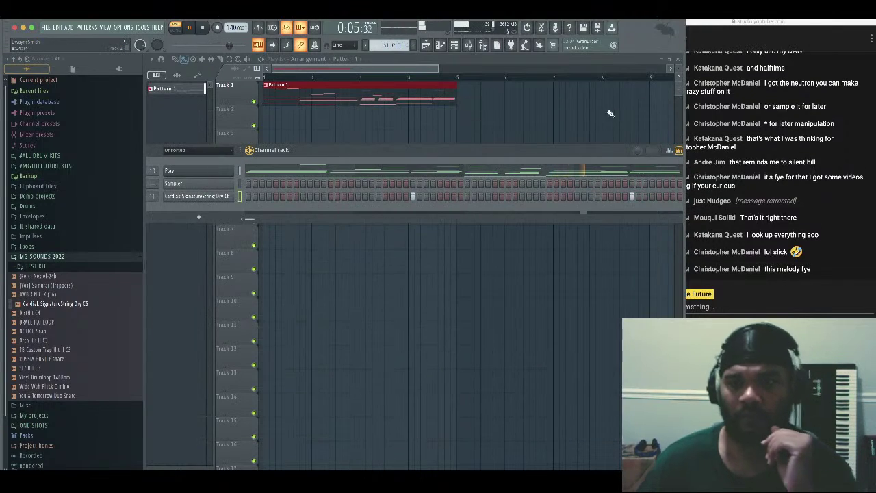
Browse the #ALL DRUM KITS sample folder to Cardiak Kits and open Cardiak Presents - The Flatline Drum Kit Vol. 2
click(72, 258)
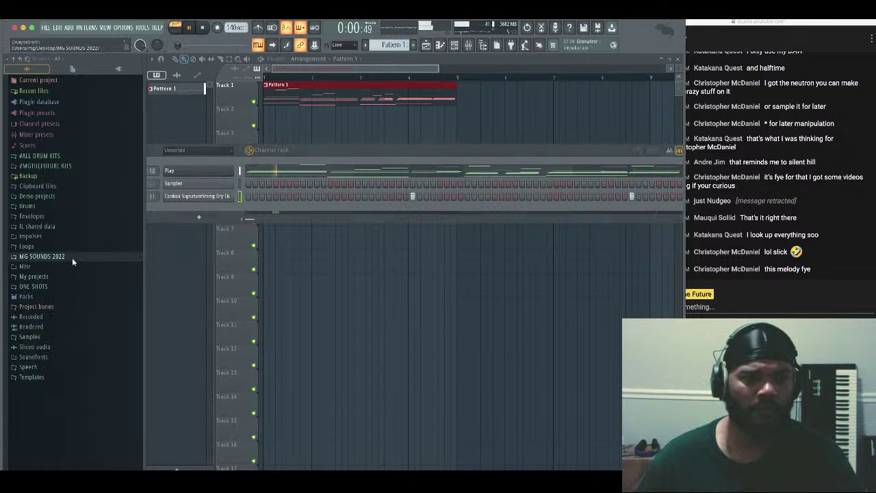
click(68, 206)
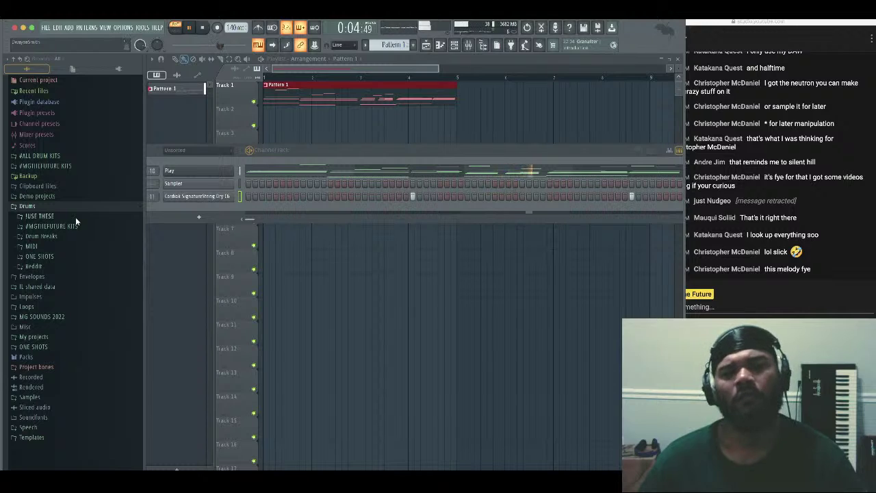
click(79, 216)
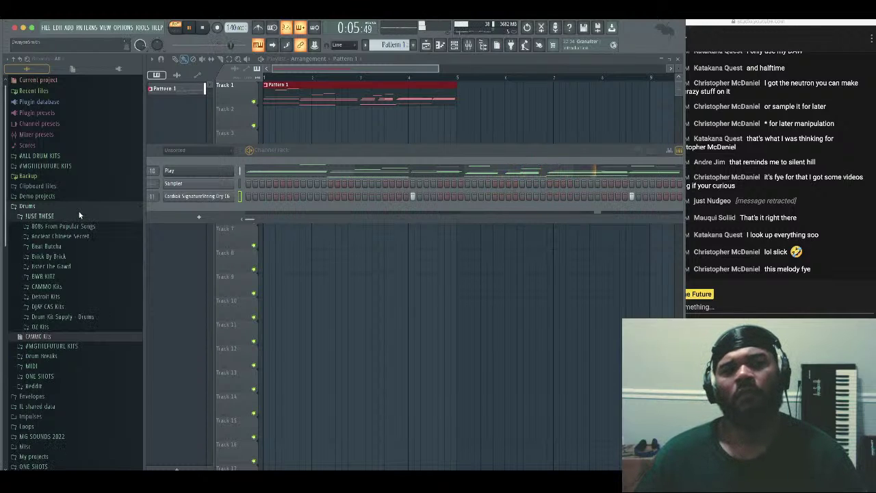
click(80, 154)
scroll(79, 221, down, 1)
scroll(79, 221, down, 8)
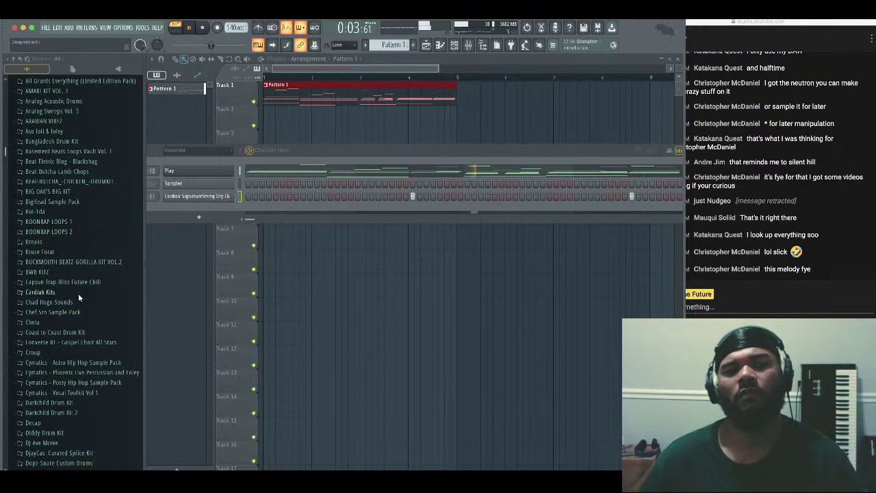
click(79, 292)
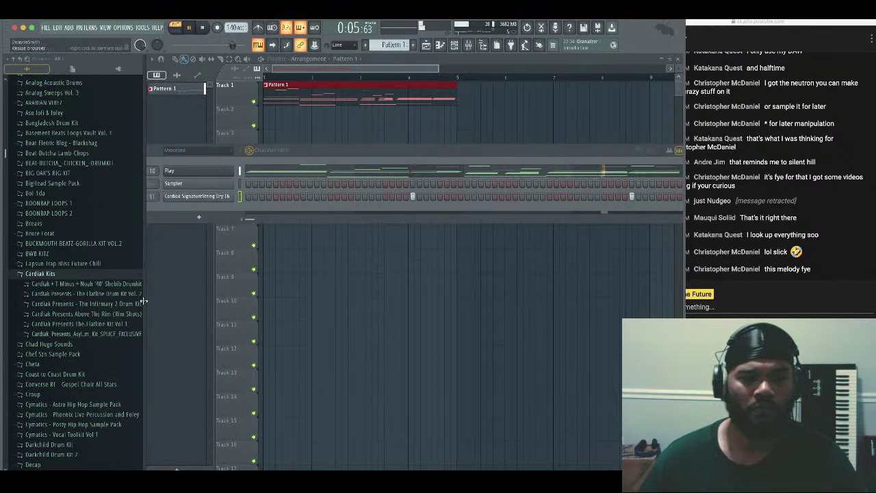
drag(146, 301, 155, 301)
click(123, 296)
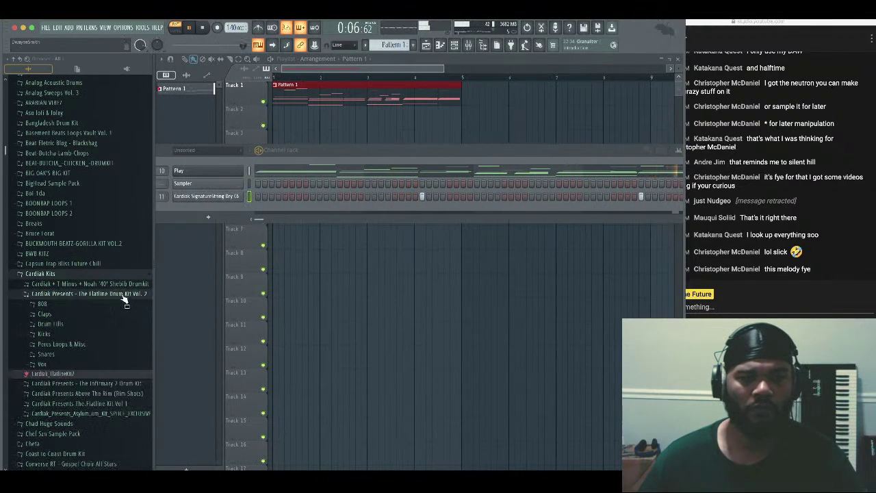
Preview samples in the kit's Drum Fills folder, including Slide Fill, topking drum fill and Classic Fill
click(90, 325)
scroll(104, 342, down, 2)
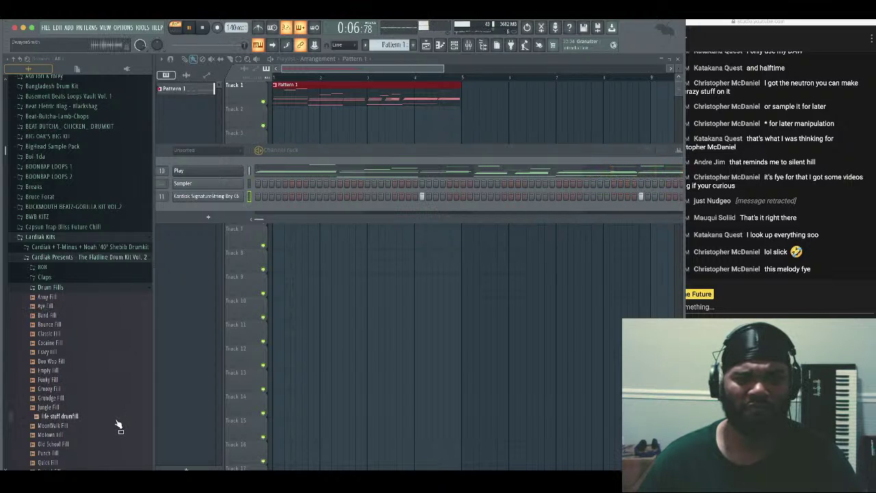
scroll(109, 430, down, 8)
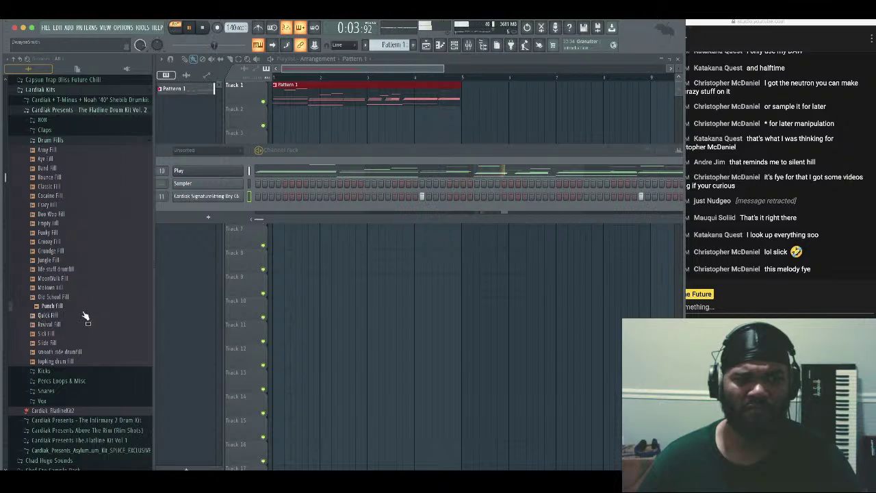
click(93, 346)
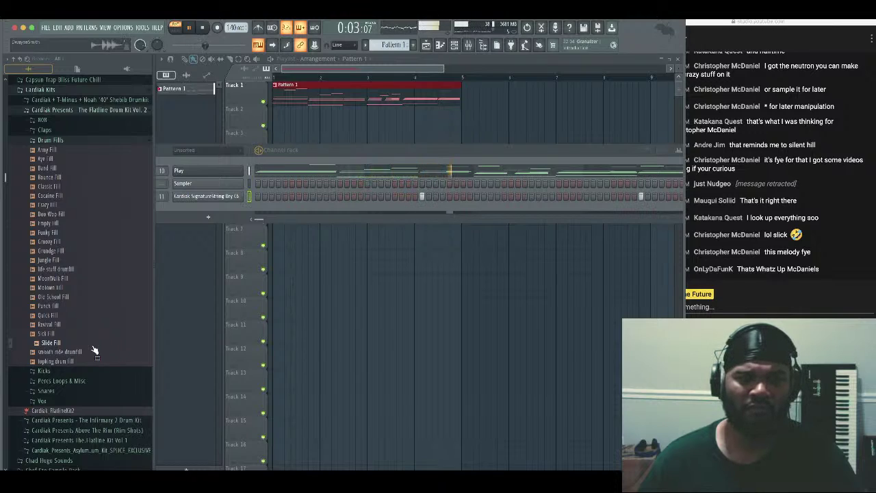
click(97, 361)
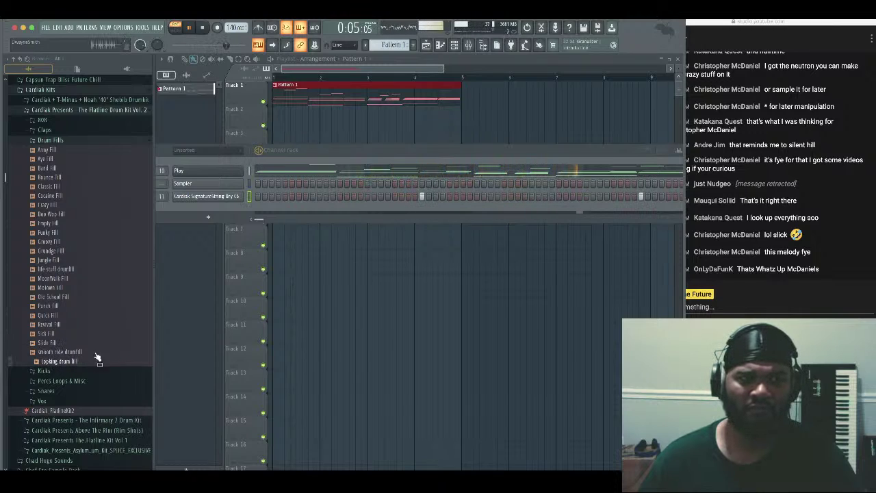
click(99, 189)
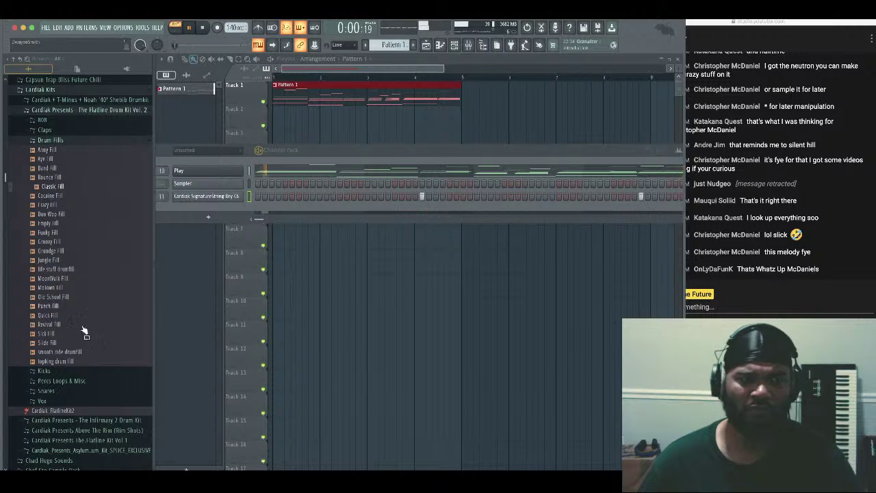
Open the kit's Percs Loops & Misc folder and play the arrangement in song mode
click(95, 376)
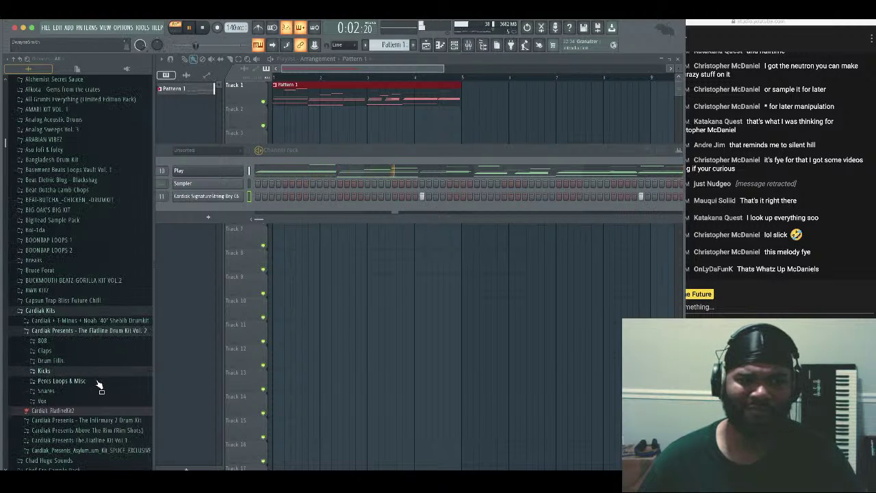
click(98, 382)
click(188, 28)
scroll(96, 308, down, 6)
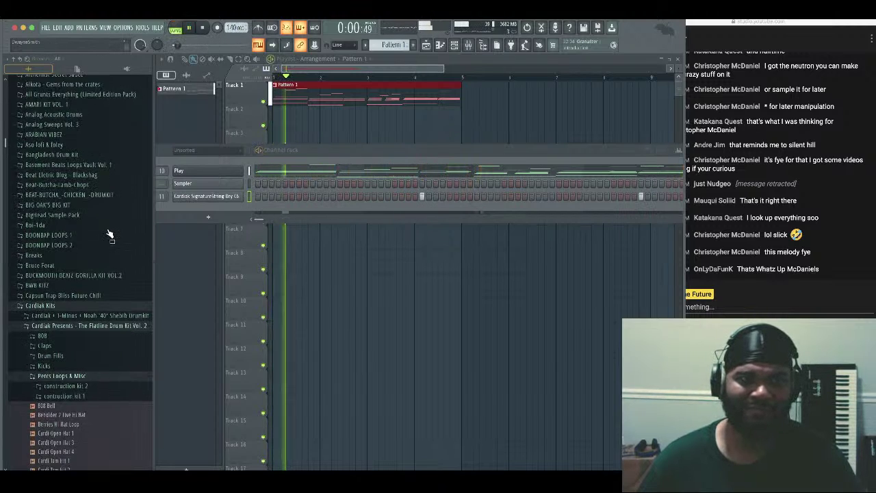
scroll(103, 336, down, 3)
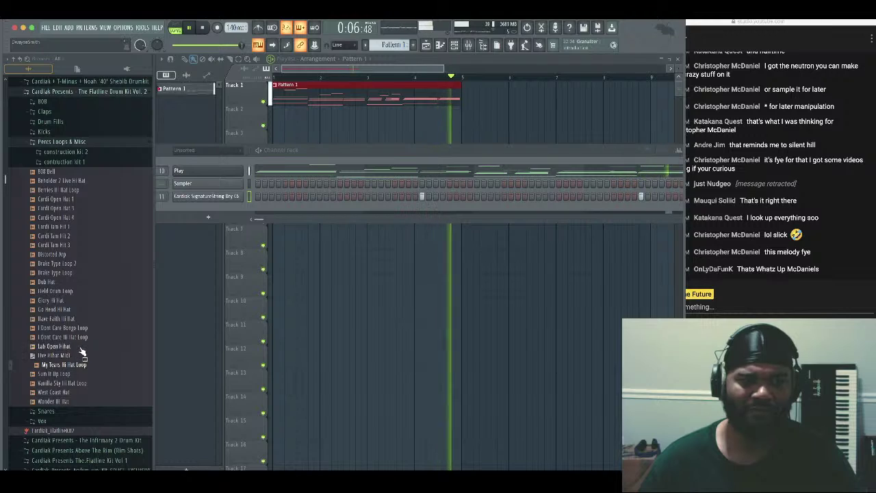
Audition the hi-hat and percussion loops in Percs Loops & Misc against the playing melody, from Lab Open Hihat to I Dont Care Hi Hat Loop
click(80, 349)
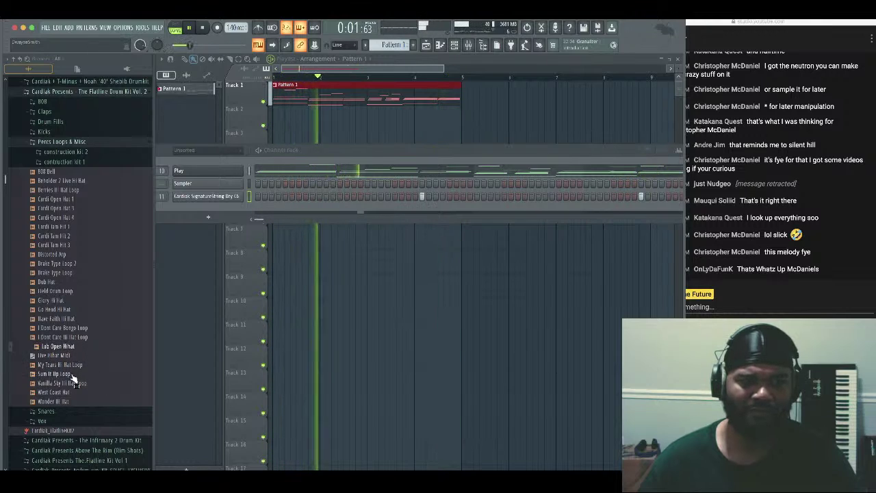
click(75, 365)
click(84, 383)
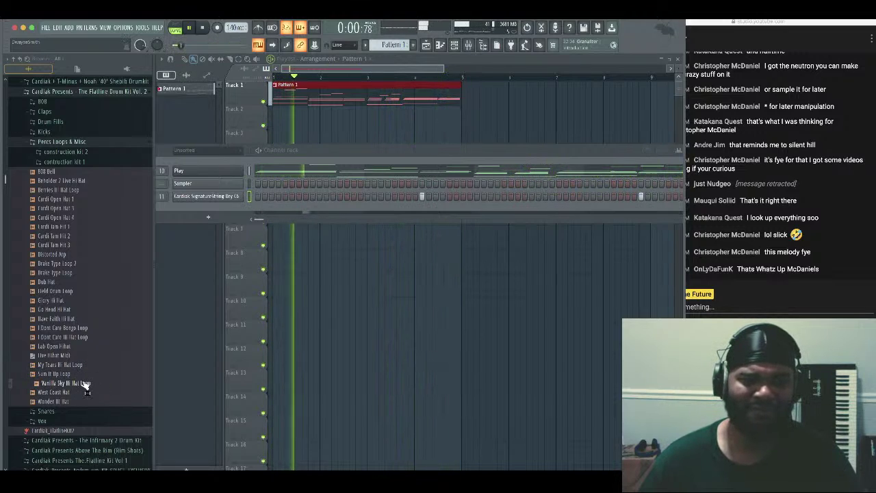
click(101, 182)
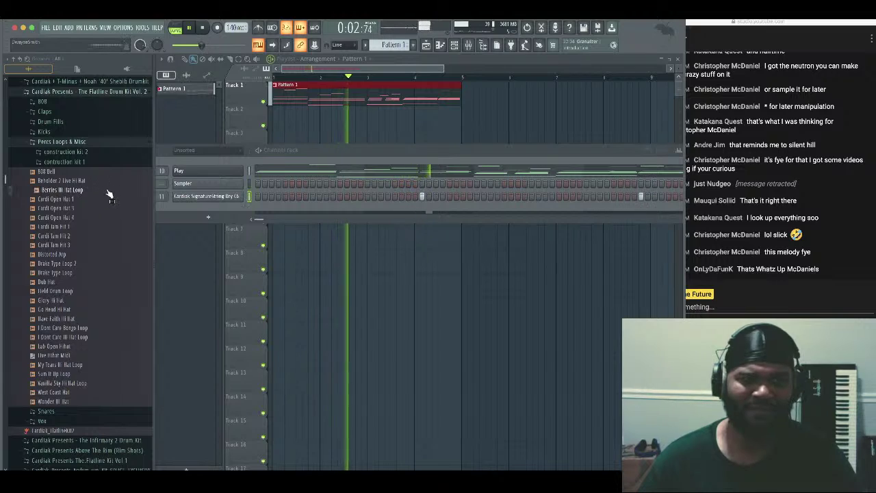
click(87, 254)
click(86, 272)
click(88, 291)
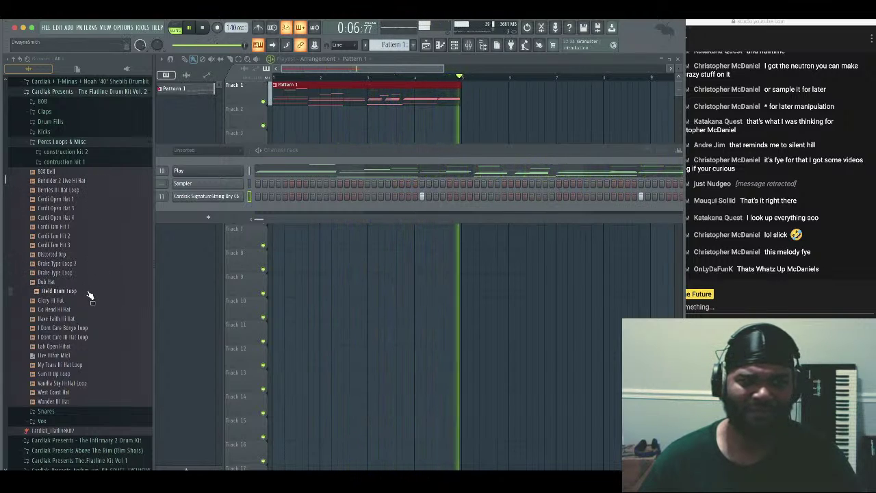
click(87, 301)
click(87, 310)
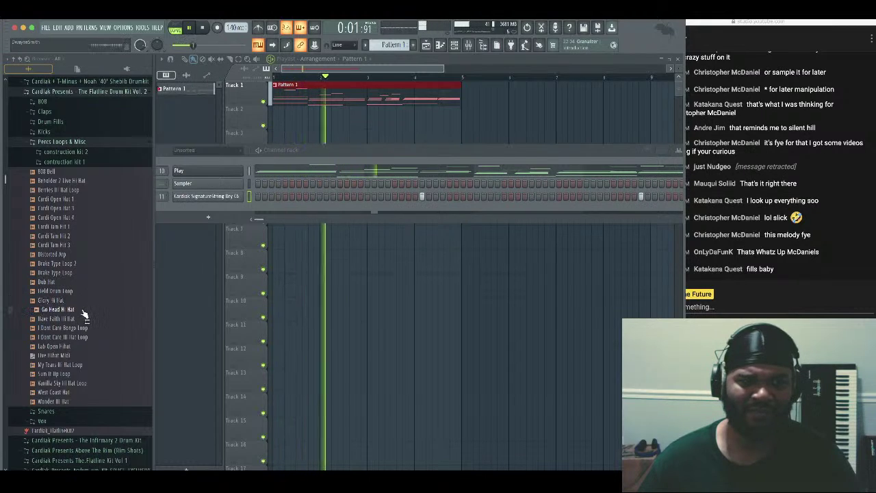
click(89, 319)
click(91, 328)
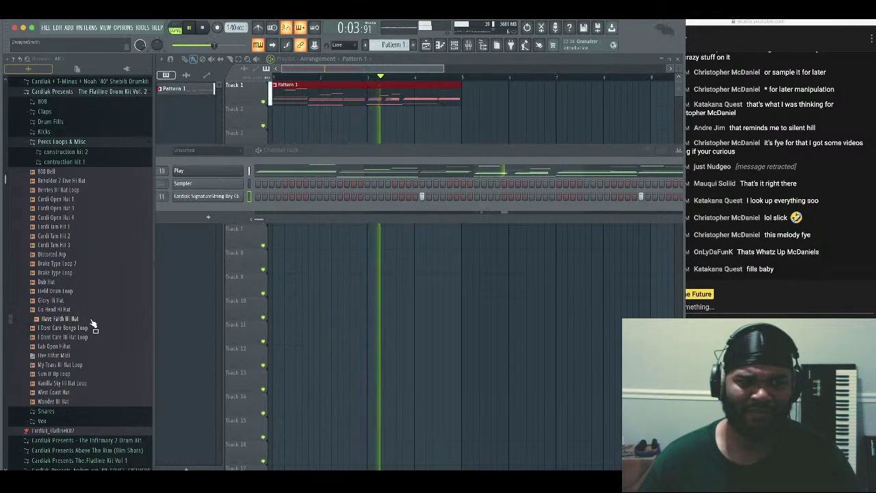
click(92, 336)
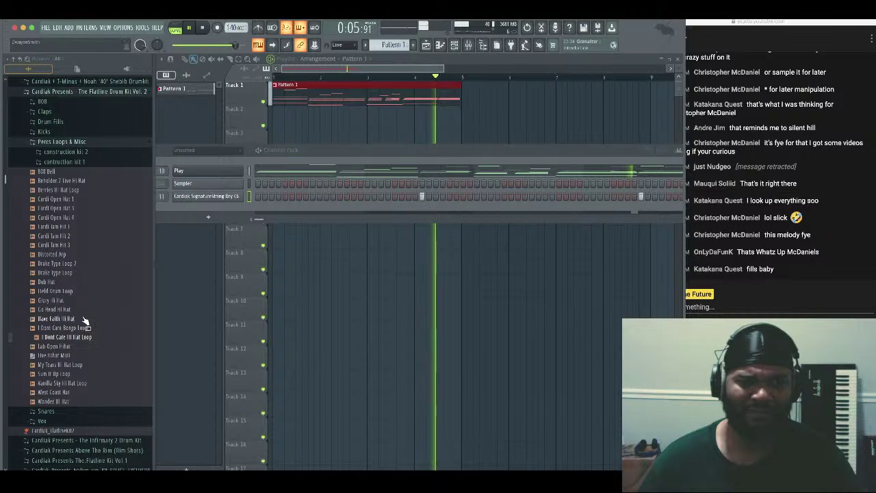
click(77, 319)
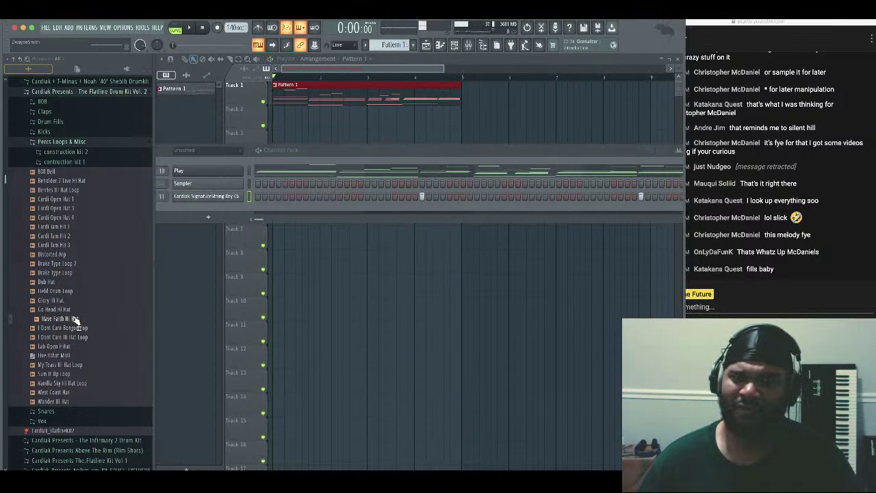
Place the I Dont Care Hi Hat Loop on Track 2 at bar 1, stretch it to four bars and play the arrangement
drag(284, 136, 275, 104)
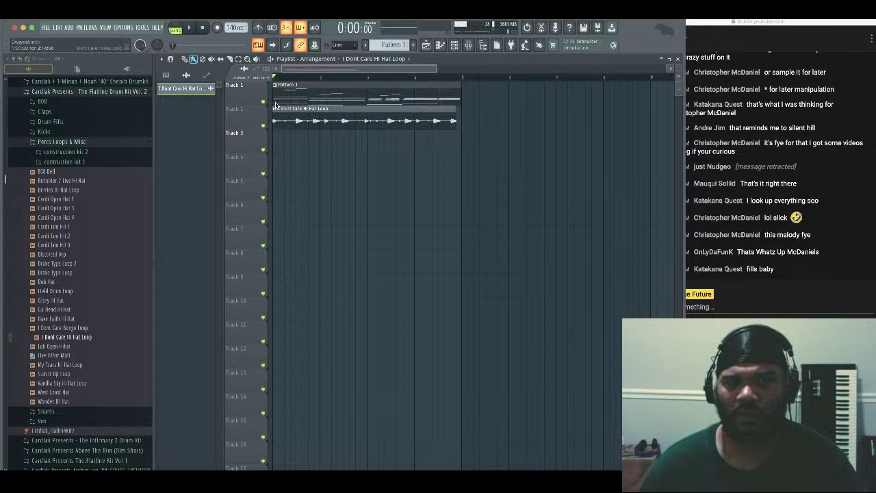
drag(445, 71, 392, 72)
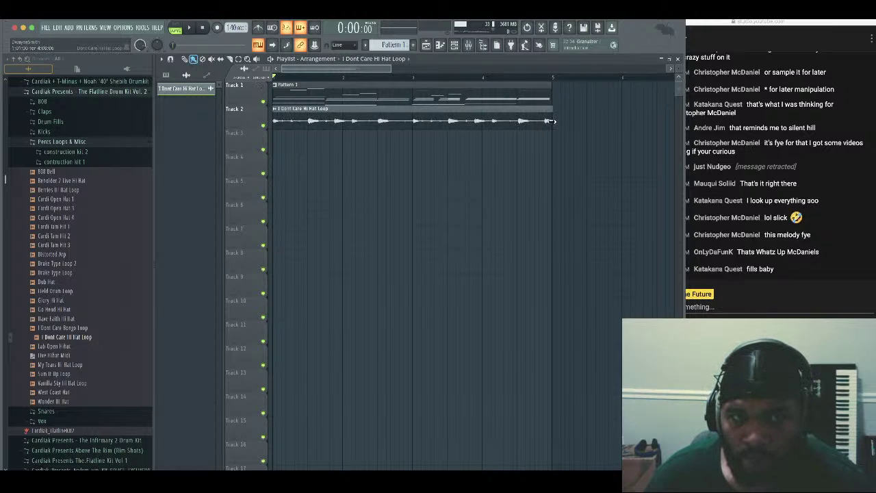
key(space)
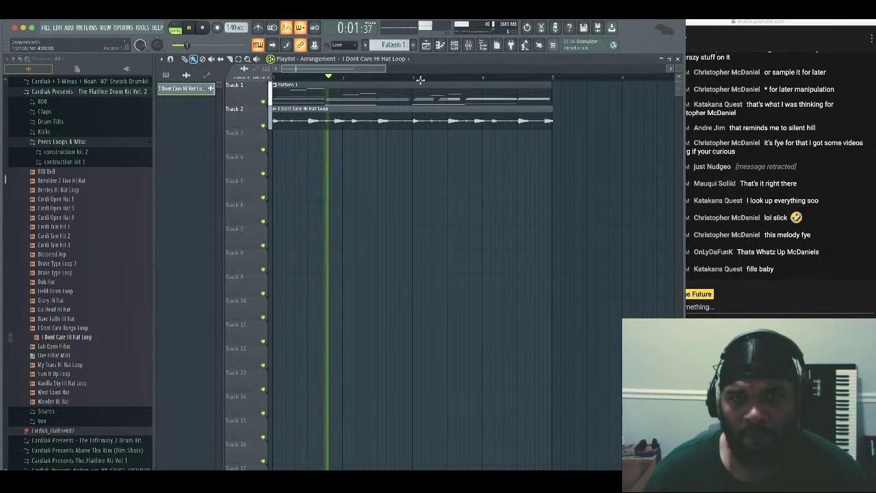
Show the Channel rack over the playlist and filter it to the Unsorted channel group
click(453, 45)
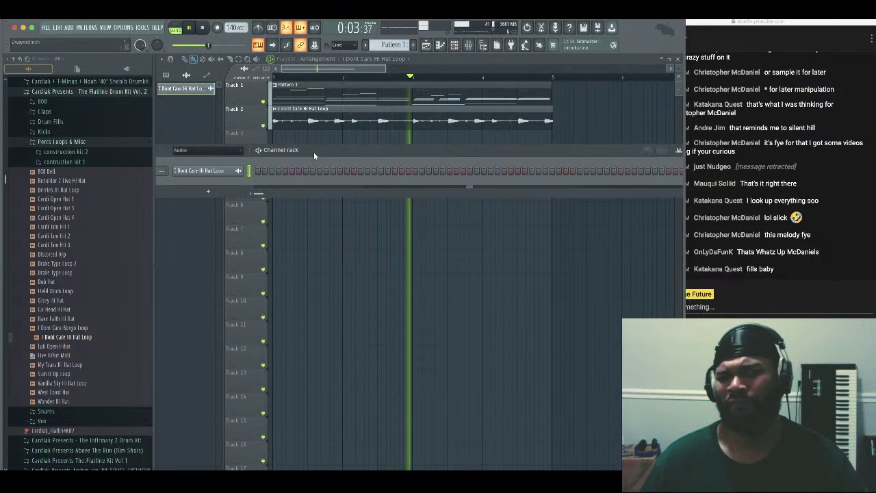
drag(294, 155, 334, 169)
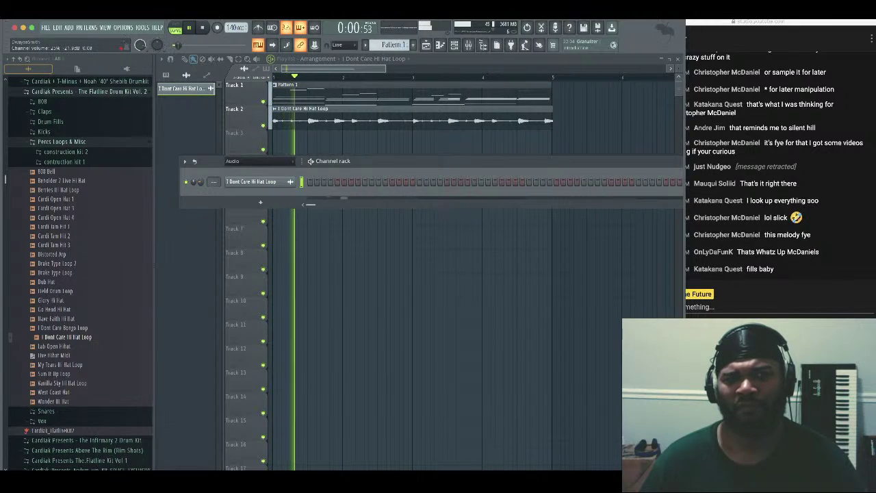
click(249, 163)
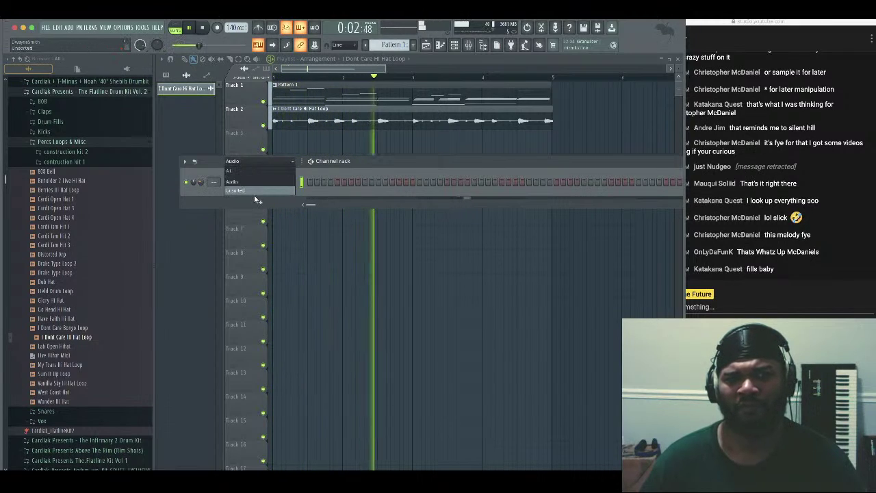
click(255, 193)
drag(401, 165, 346, 149)
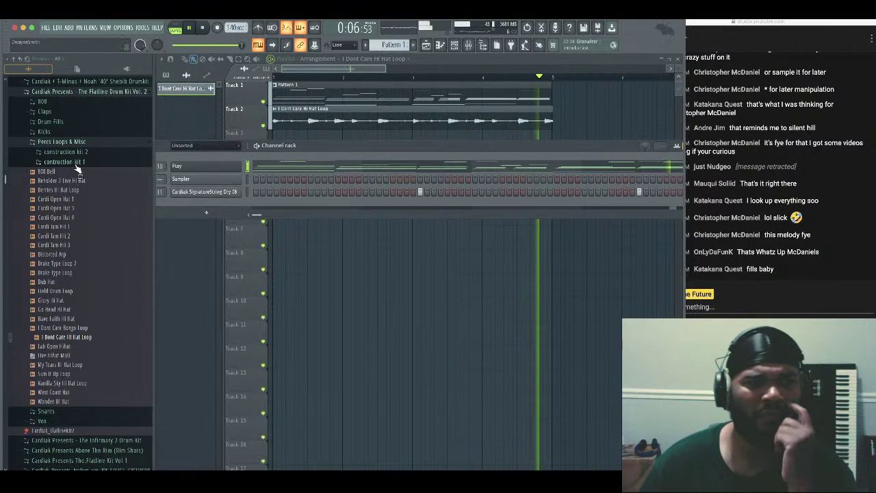
Add Caviar Snare from the kit's Snares folder as a new channel below the Cardiak string, with a hit on step 9
click(77, 142)
click(78, 154)
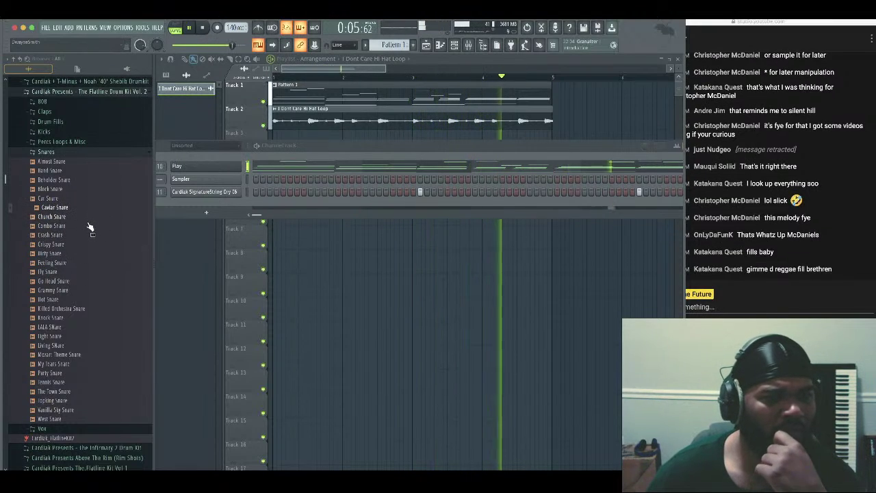
drag(55, 206, 206, 204)
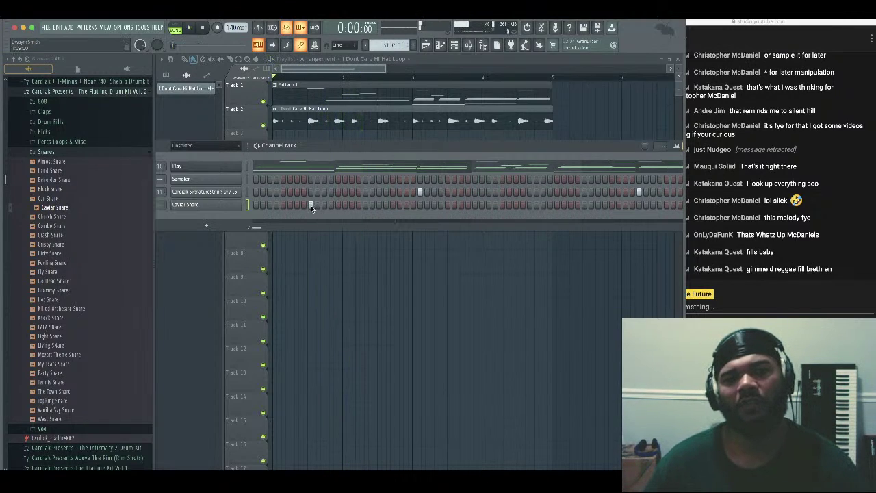
Add Caviar Snare hits on steps 25, 41, 51 and 57, plus extra hits on steps 15 and 19
click(419, 205)
click(529, 205)
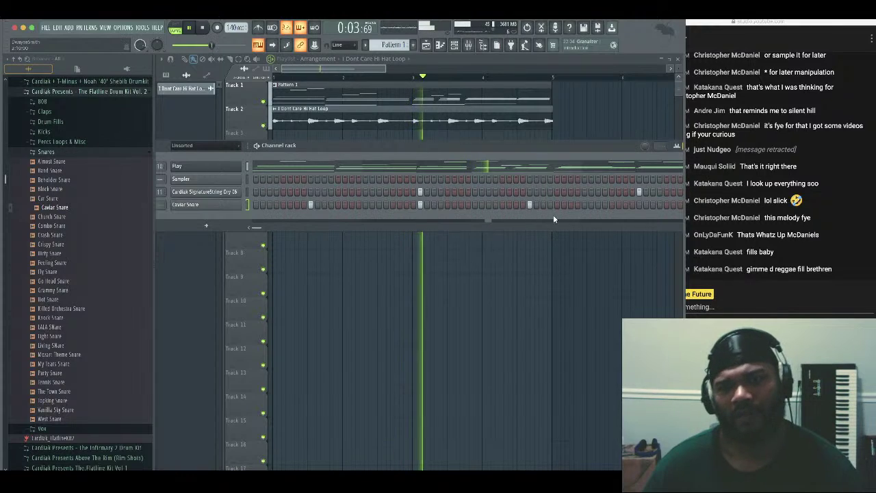
click(598, 205)
click(639, 204)
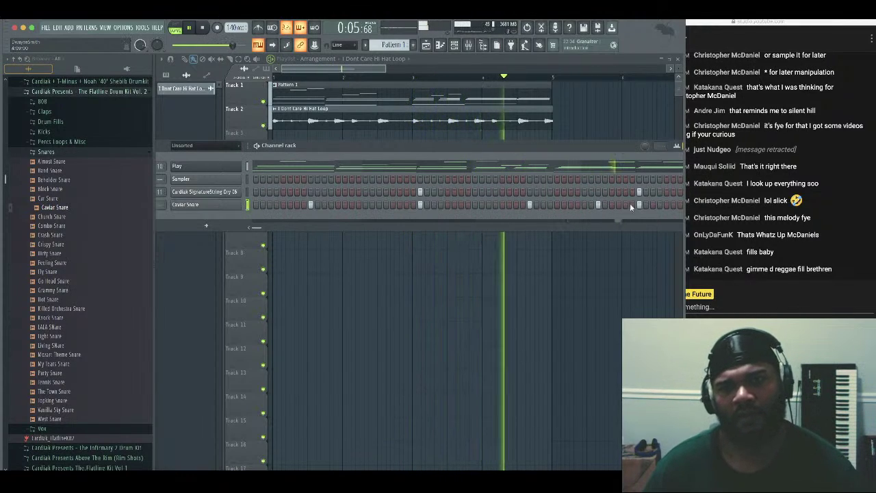
click(352, 204)
click(379, 205)
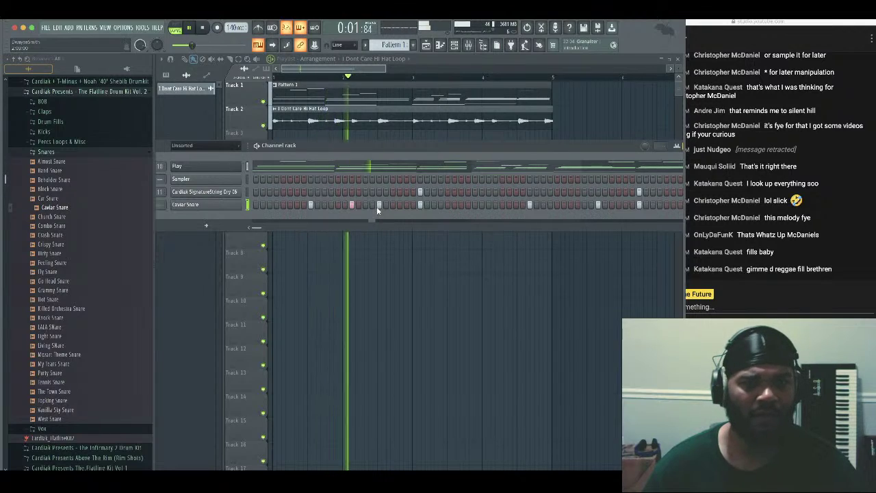
Add channels from the kit's Vox folder: Vanilla Sky Vox with a hit on step 29 and Yall Know Vox with a hit on step 61
click(65, 151)
click(79, 161)
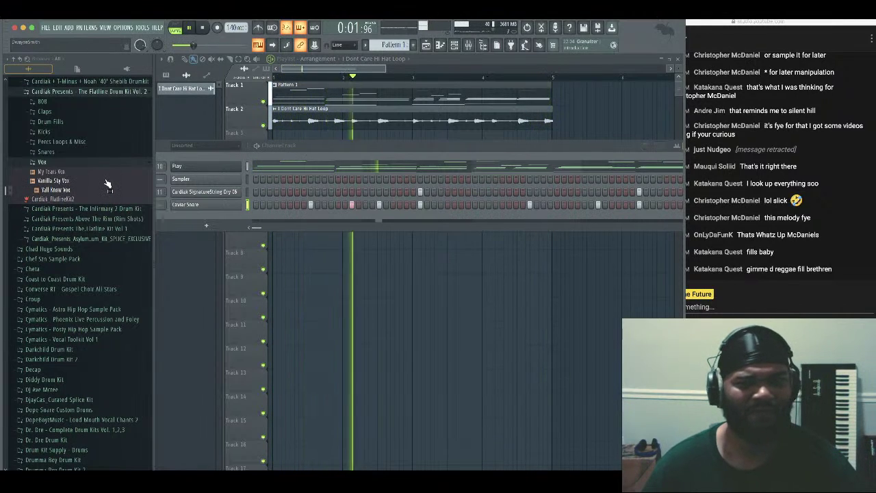
drag(106, 183, 192, 217)
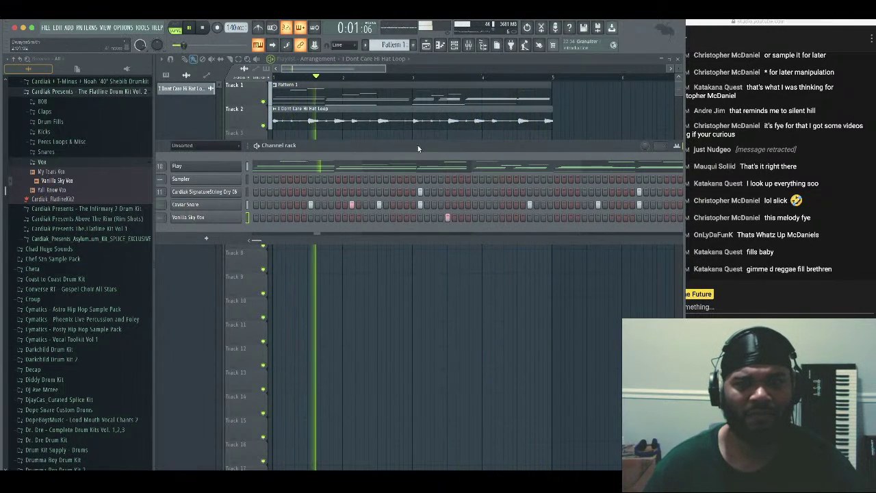
drag(417, 145, 350, 146)
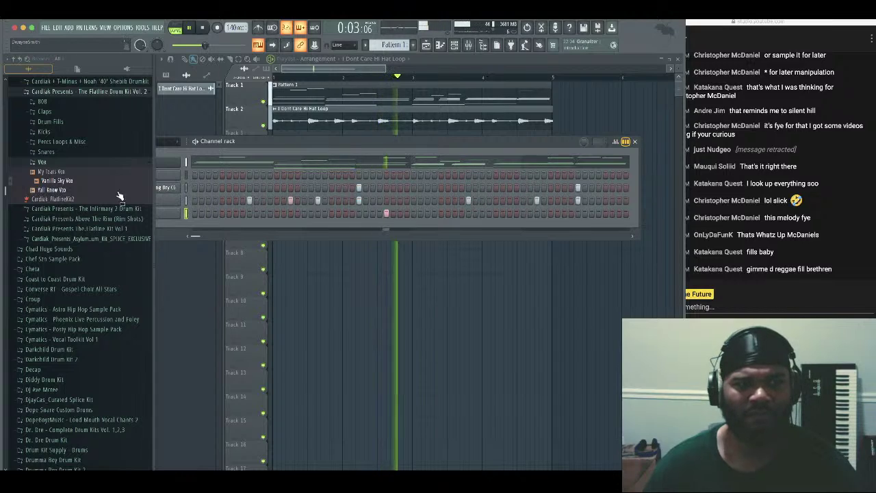
drag(55, 189, 357, 223)
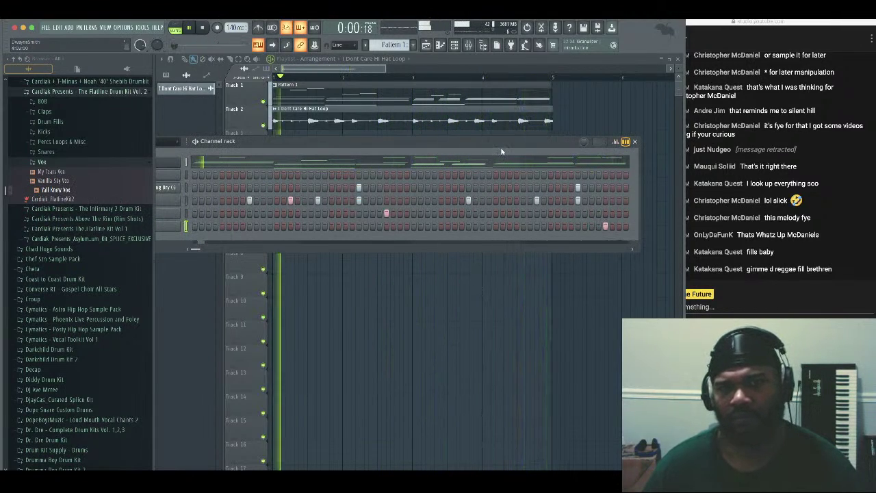
drag(505, 144, 541, 134)
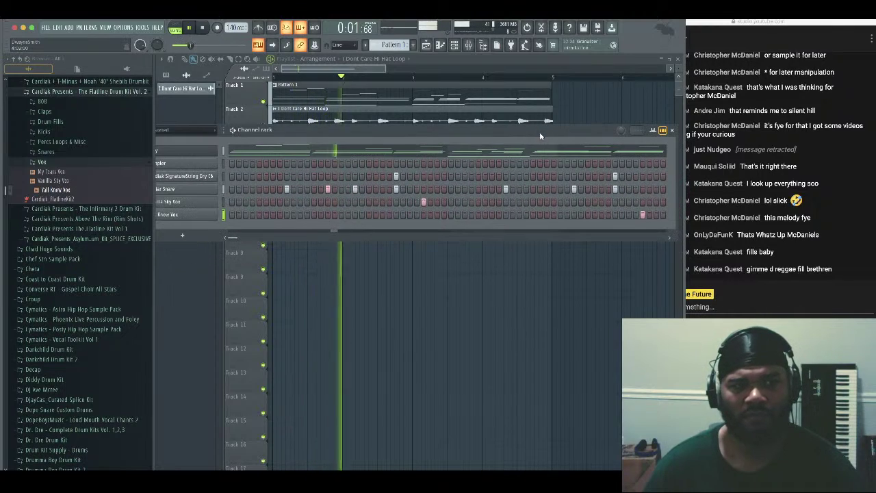
Add Killed Orchestra Kick from the kit's Kicks folder as a new channel, with hits on steps 1, 7 and 11
click(83, 162)
click(68, 131)
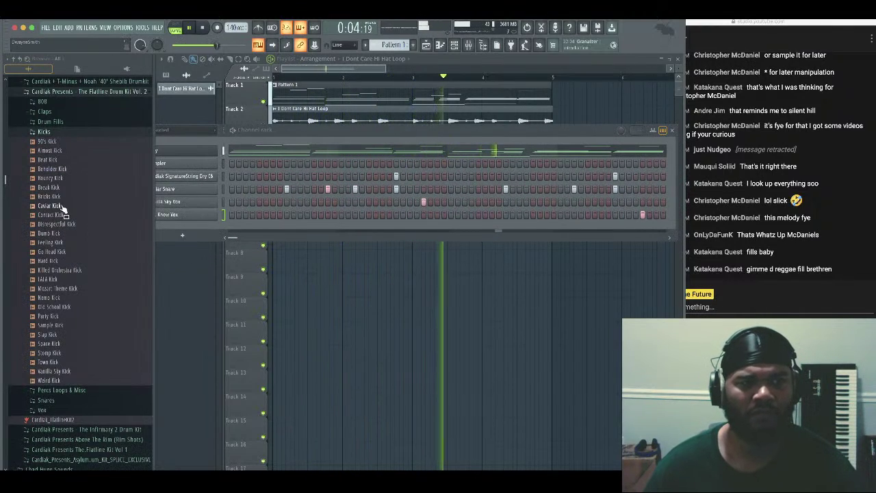
scroll(86, 233, down, 3)
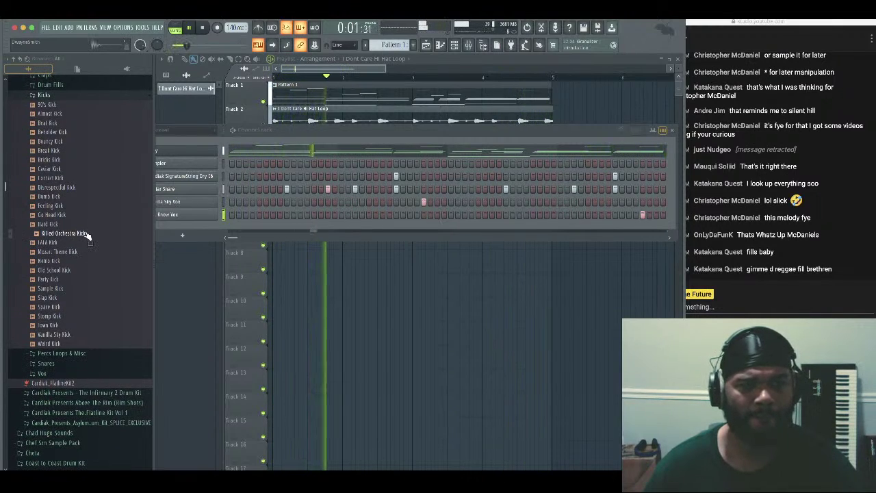
drag(87, 235, 182, 231)
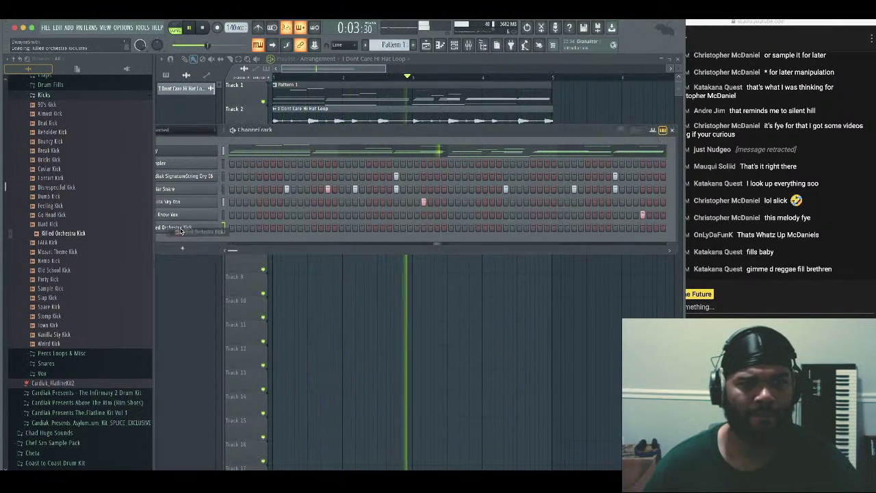
click(299, 228)
key(space)
key(space)
right_click(267, 228)
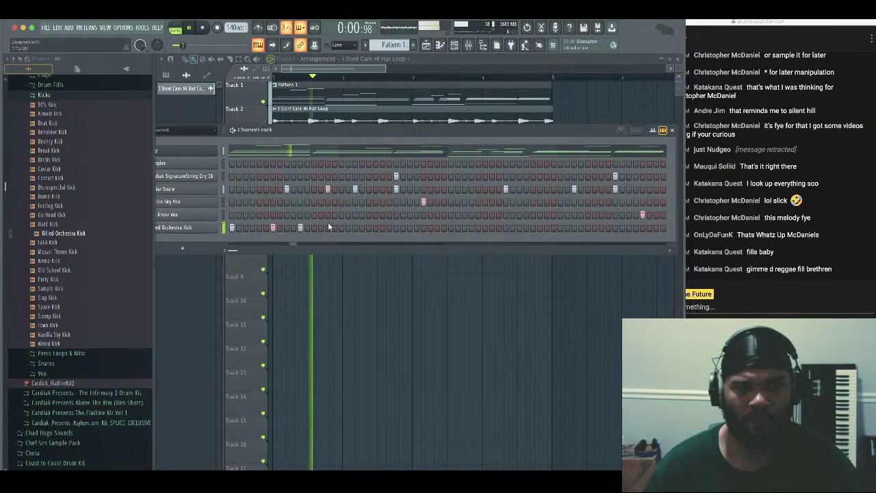
Add further Killed Orchestra Kick hits on steps 23, 31, 33, 39, 43, 47, 55 and 63
click(382, 228)
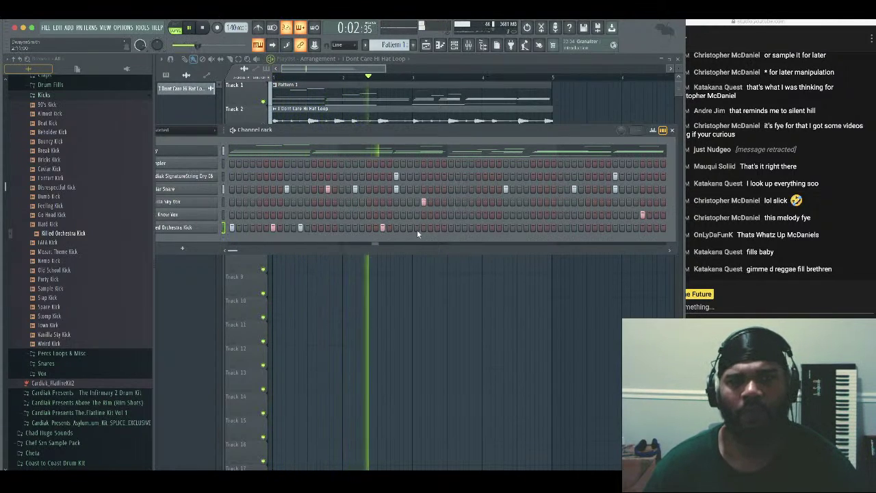
click(438, 228)
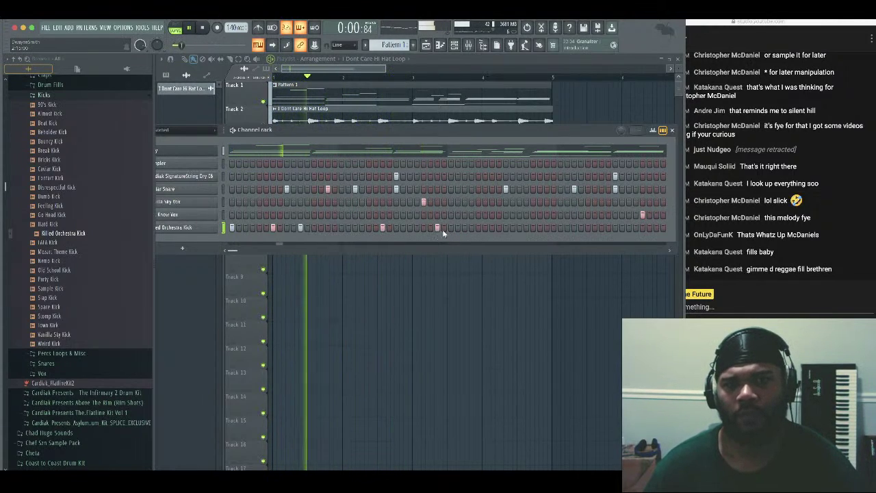
click(450, 228)
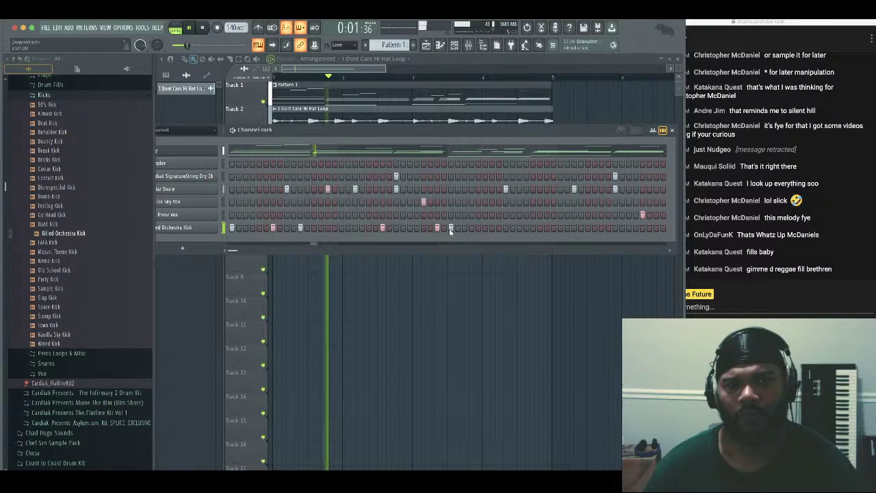
click(520, 228)
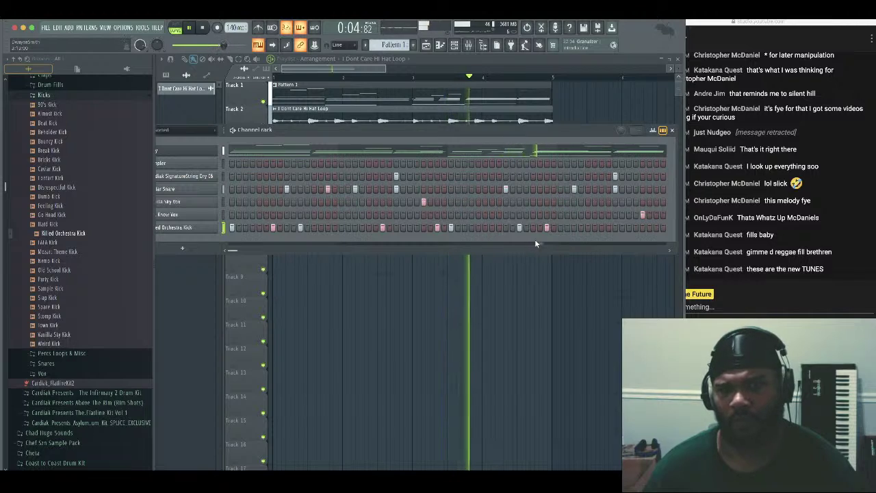
click(601, 228)
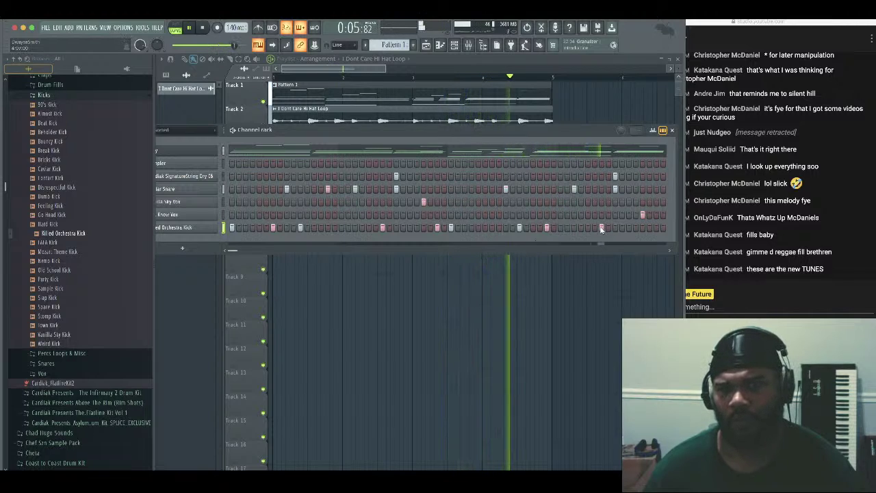
click(491, 228)
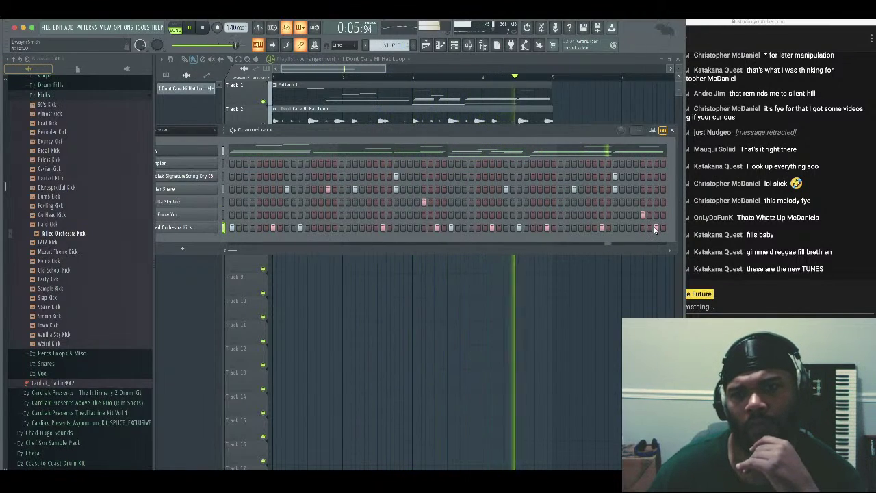
Audition the hi-hats, percussion hits and loops in the kit's Percs Loops & Misc folder
scroll(68, 186, up, 5)
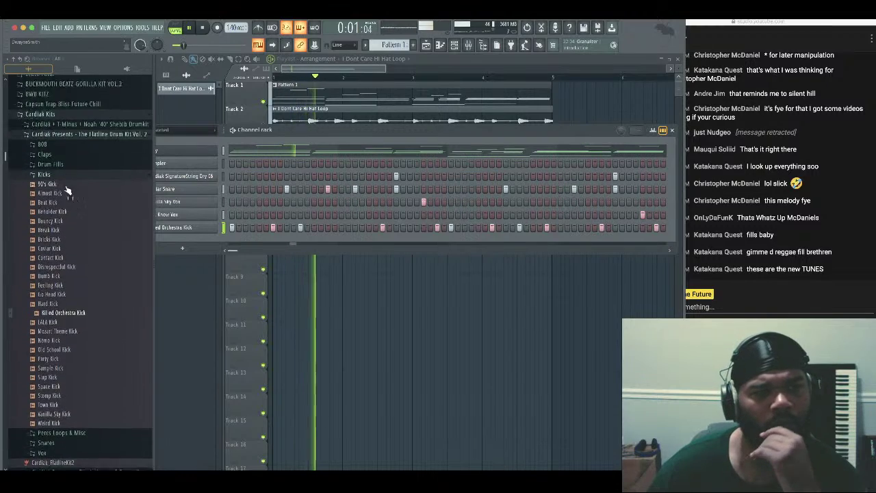
click(85, 262)
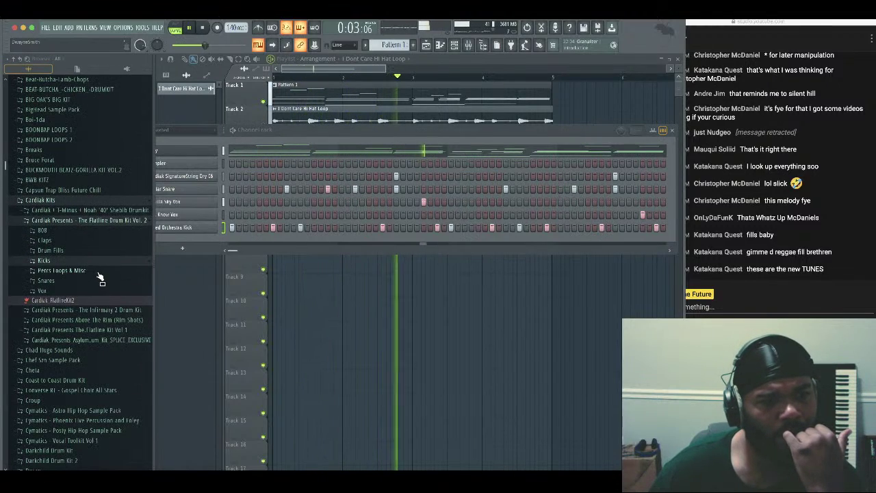
click(103, 271)
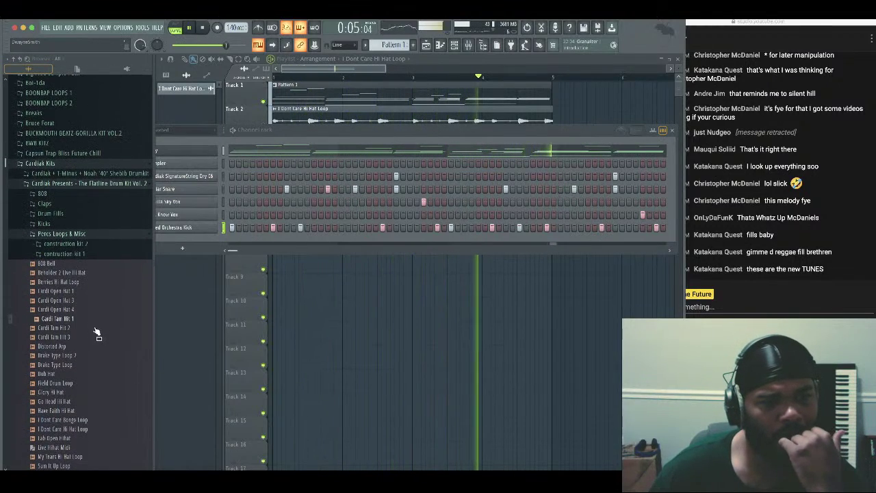
click(96, 329)
click(89, 393)
click(85, 403)
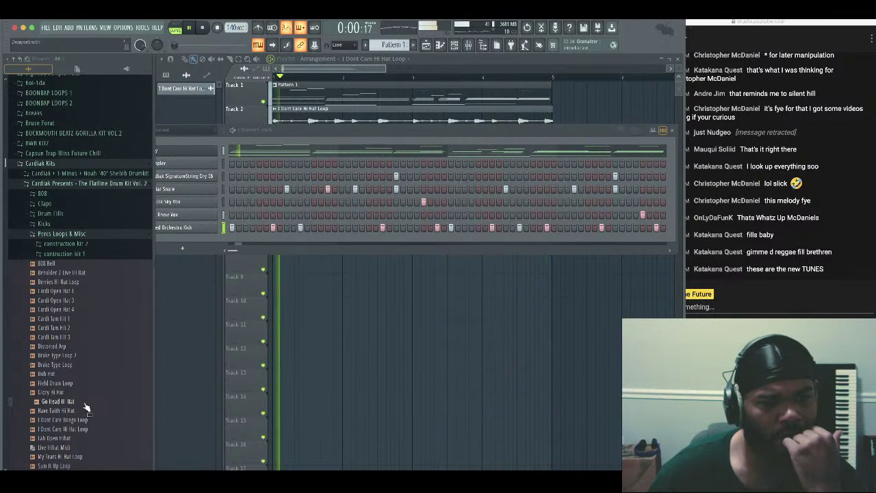
scroll(103, 384, down, 1)
click(88, 339)
click(102, 430)
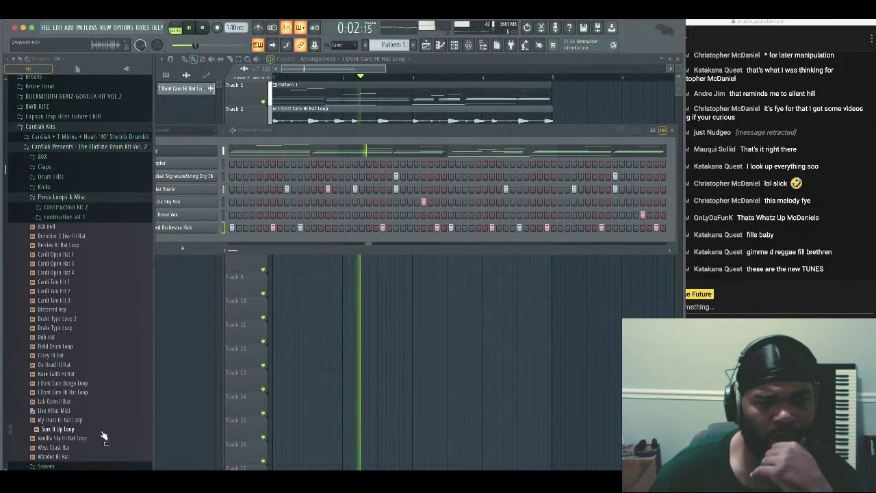
click(101, 439)
click(97, 448)
click(94, 455)
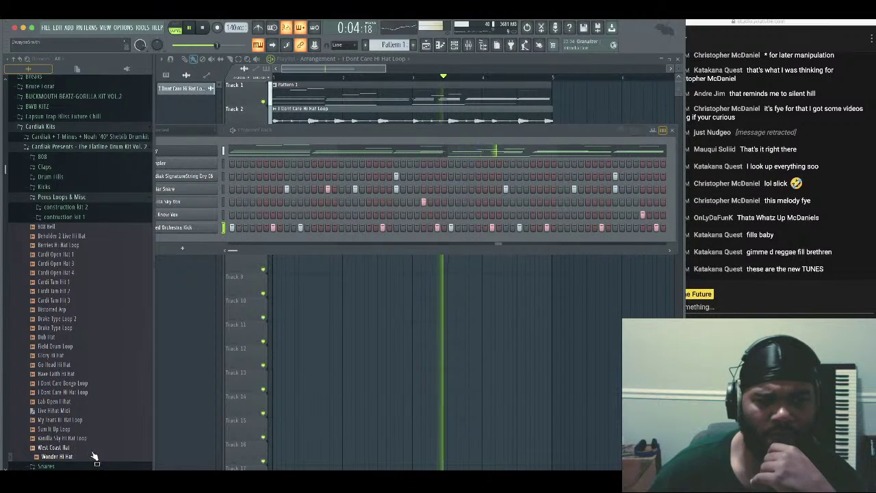
click(91, 448)
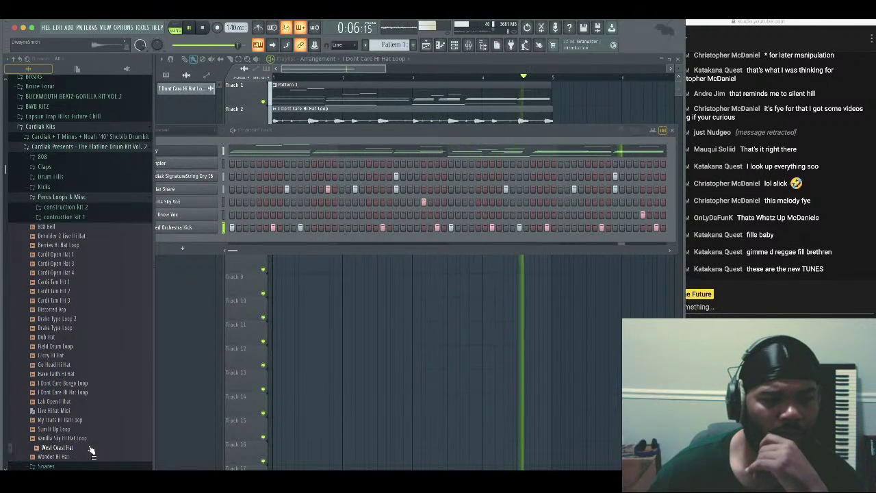
Audition the bass samples in the kit's 808 folder, including Gucci 808 and Globe 808
click(89, 199)
click(89, 157)
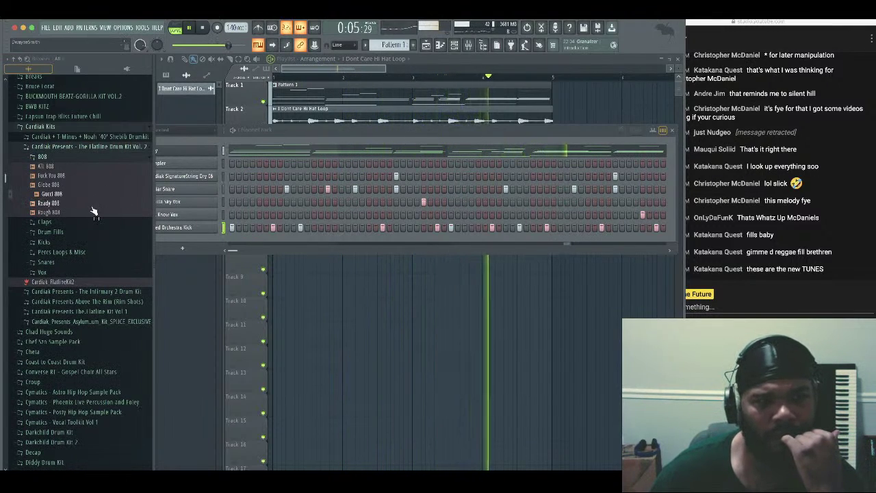
click(91, 205)
click(83, 167)
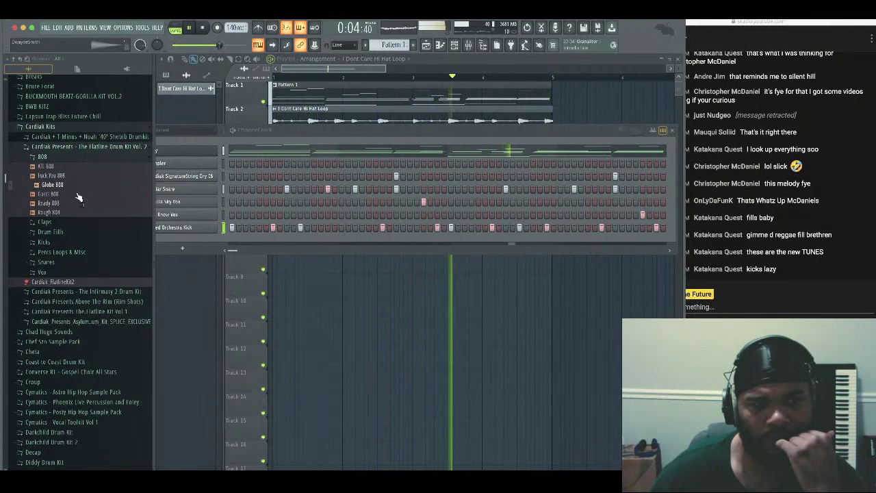
Try other samples on the kick channel, including 90's, Nemo, Sample and Town Kick, and settle on Vanilla Sky Kick
click(82, 245)
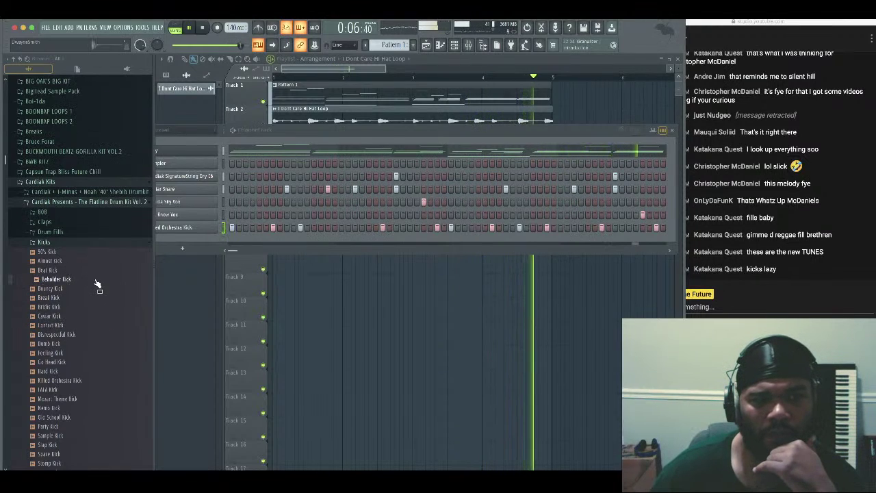
middle_click(97, 282)
key(Up)
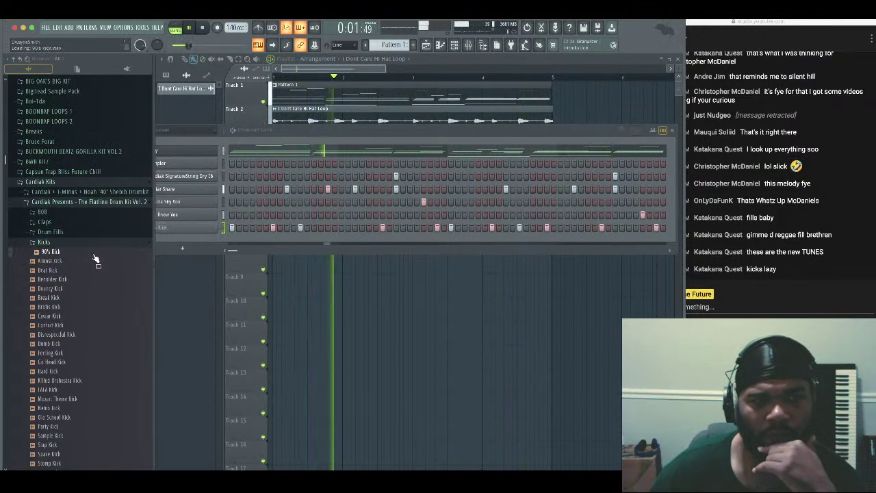
middle_click(98, 404)
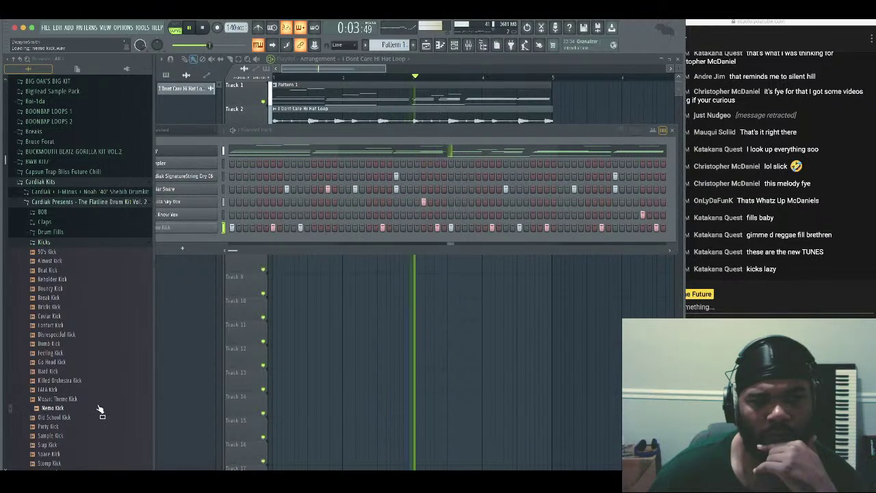
scroll(99, 401, down, 2)
middle_click(99, 401)
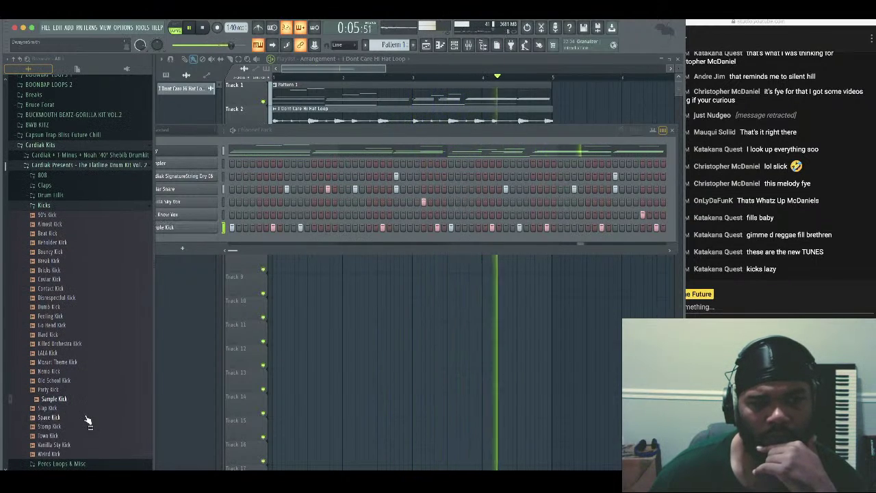
scroll(86, 414, down, 1)
middle_click(86, 415)
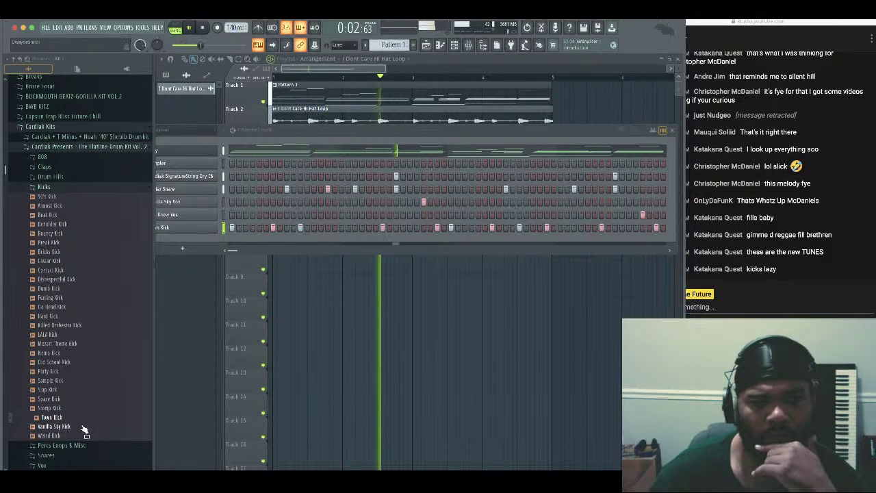
middle_click(54, 426)
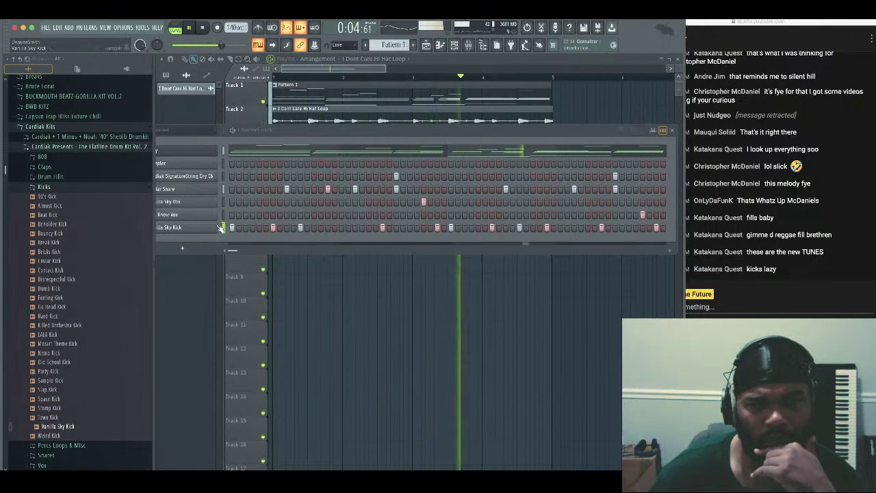
Replace the Caviar Snare channel's sample with Vanilla Sky Snare and reposition the Channel rack below Track 2
click(224, 188)
click(80, 187)
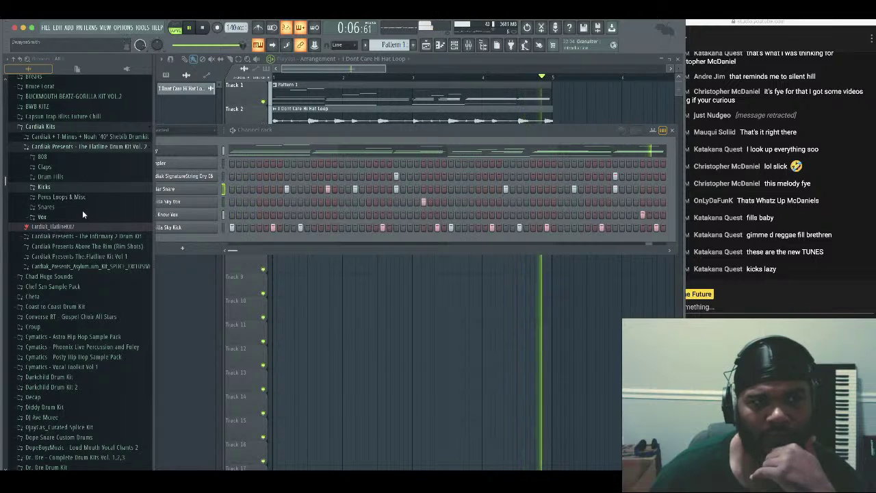
click(82, 208)
scroll(95, 389, down, 5)
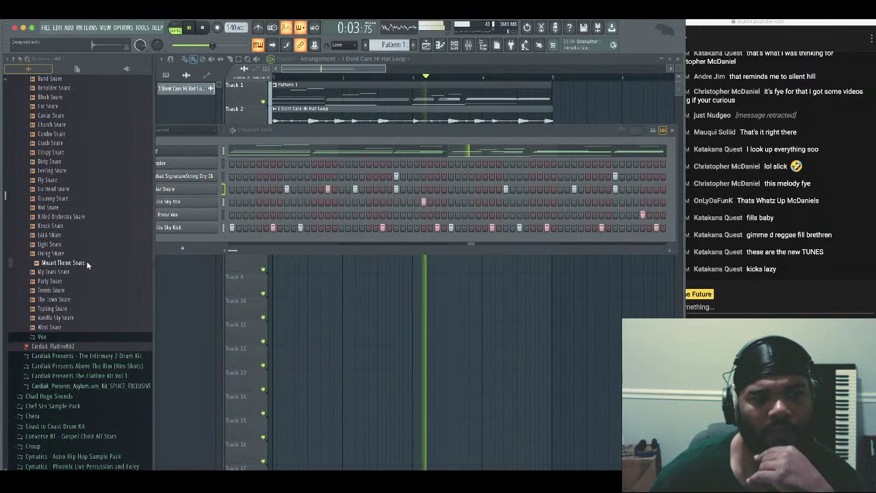
click(98, 318)
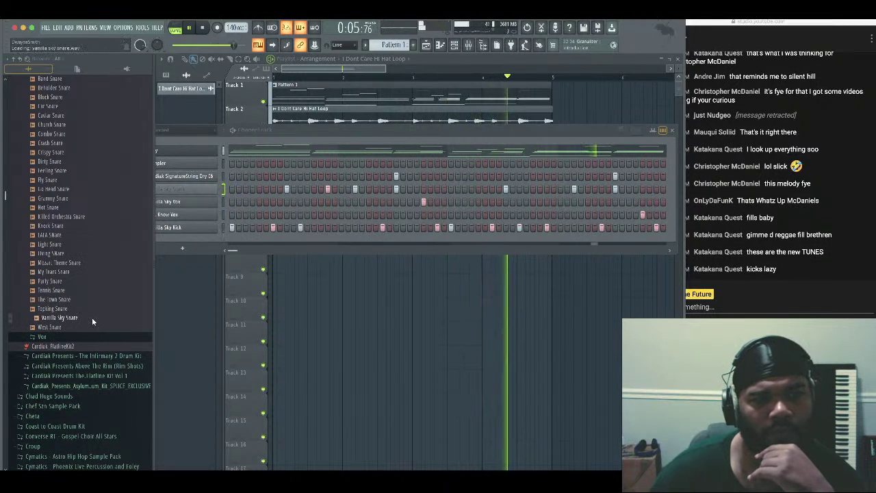
middle_click(91, 317)
drag(319, 134, 350, 159)
Add the ATL 808 sample from the Flatline kit's 808 folder as a new channel below Vanilla Sky Kick
scroll(110, 226, up, 10)
scroll(109, 229, down, 1)
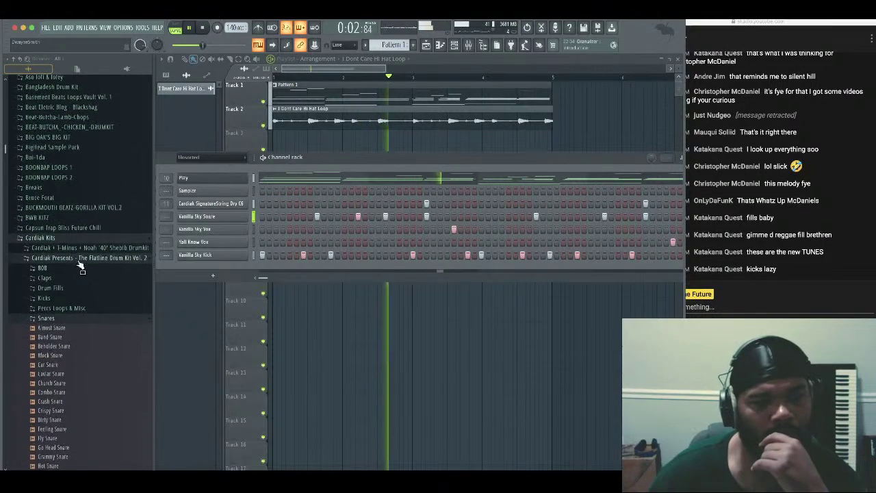
click(78, 268)
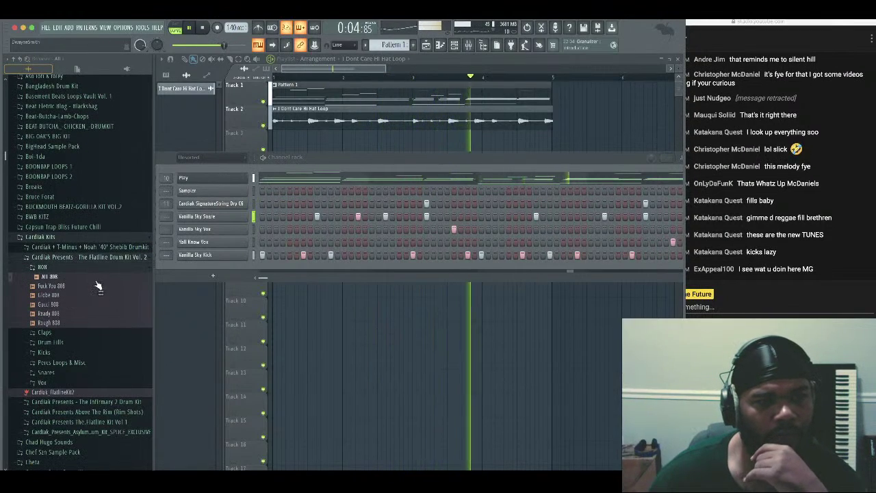
drag(98, 280, 193, 266)
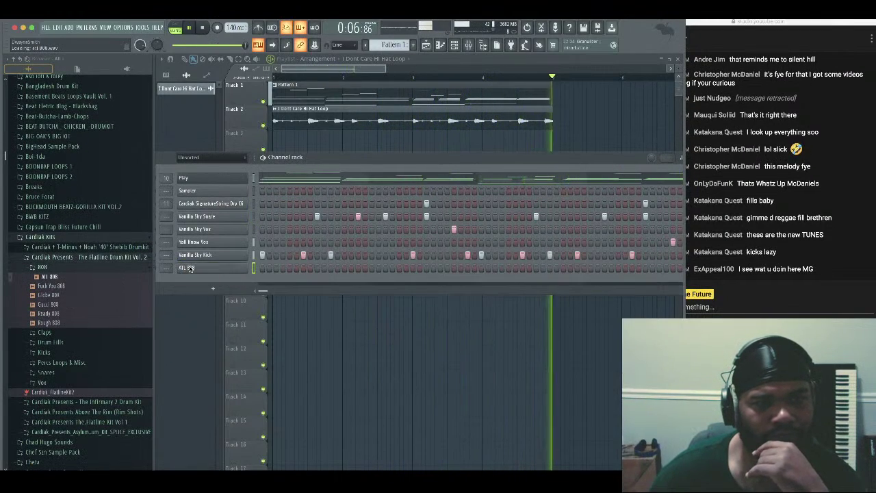
Examine the ATL 808 sample in the pitch corrector and check the channel's envelope and root note settings
right_click(240, 266)
click(225, 272)
click(203, 268)
right_click(306, 253)
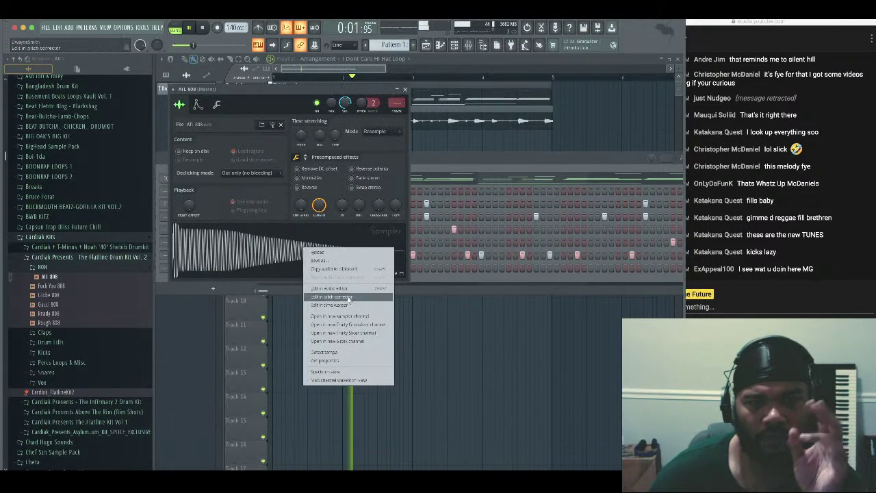
click(346, 297)
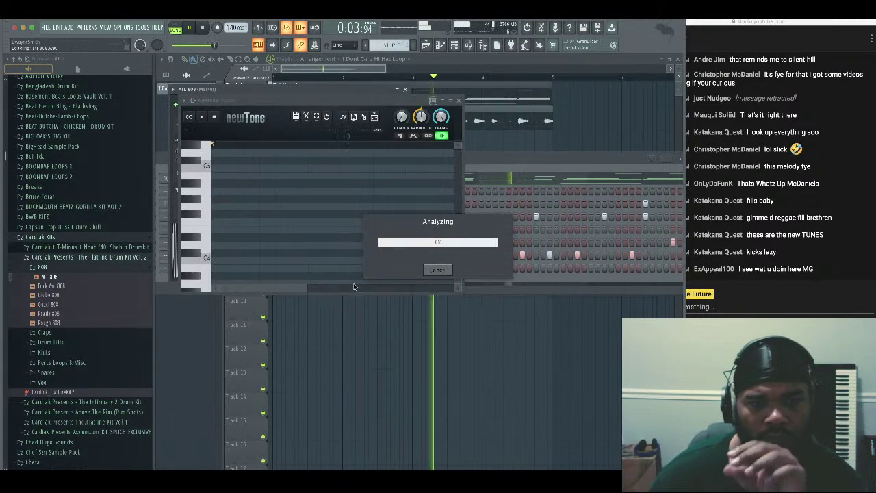
click(458, 100)
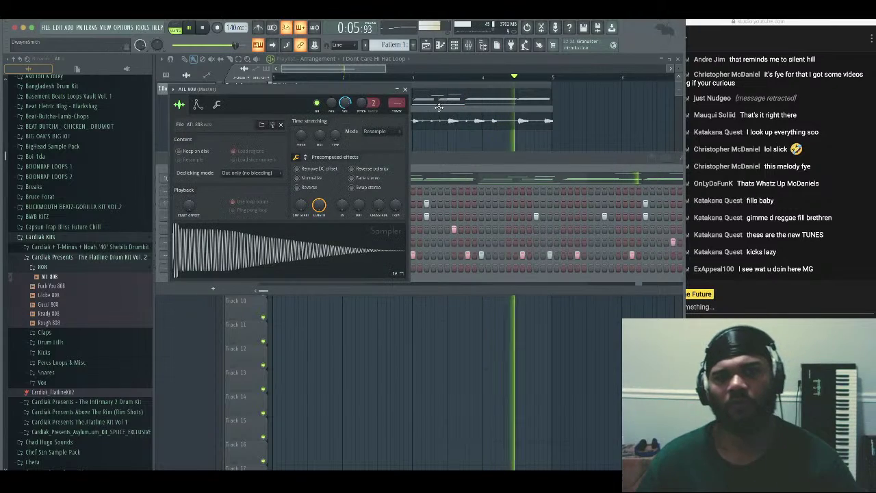
key(space)
click(197, 104)
click(216, 105)
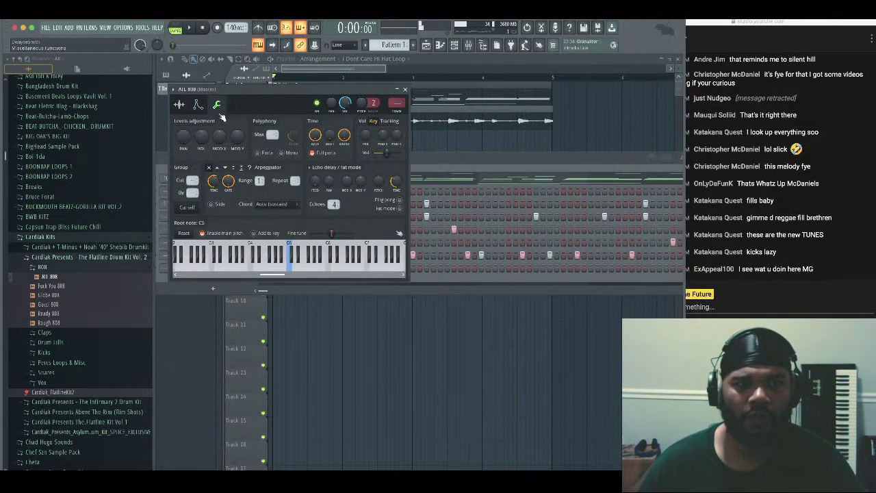
click(405, 89)
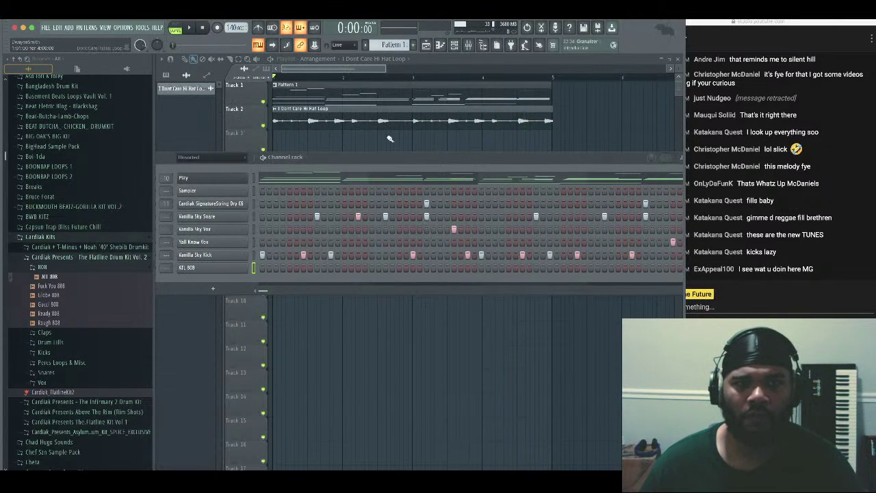
Program ATL 808 hits on steps 1, 7, 23, 33, 39 and 47, matching kick hits, while the pattern plays
key(space)
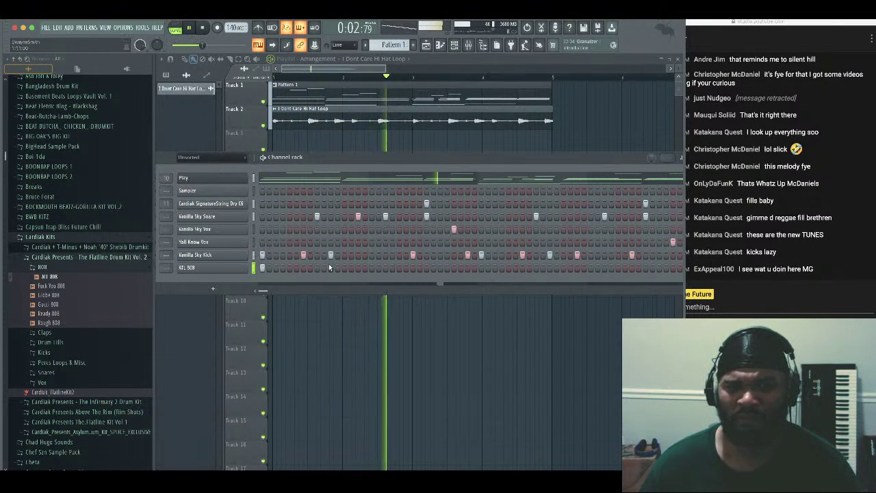
click(304, 268)
click(413, 267)
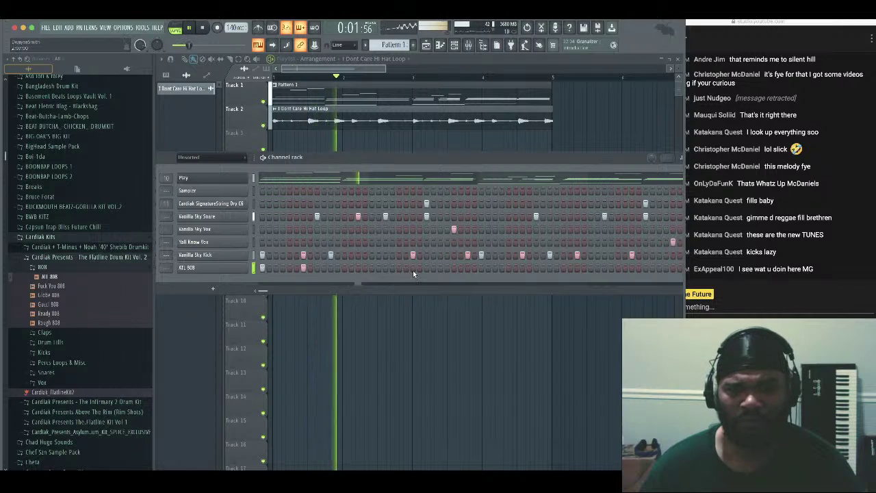
click(481, 268)
click(522, 267)
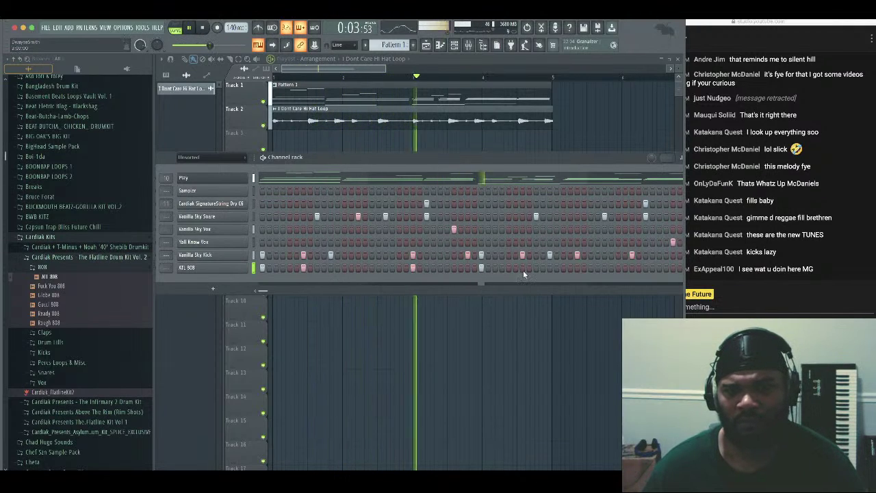
click(577, 268)
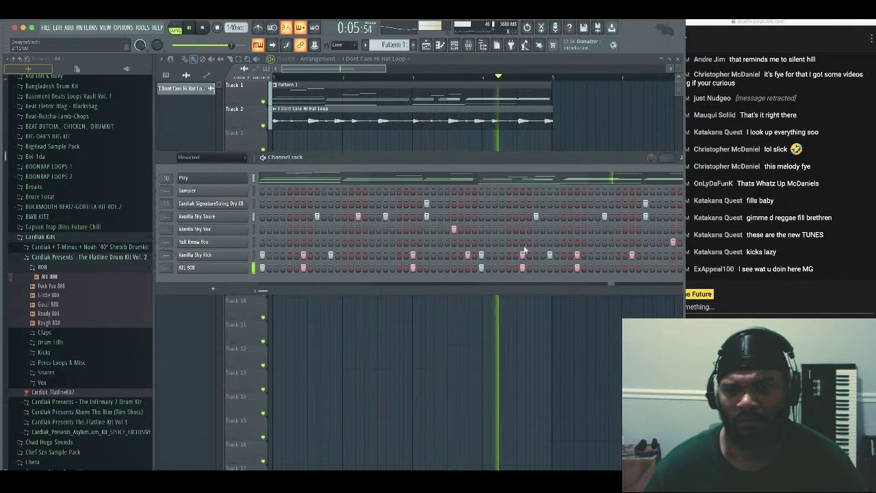
In the ATL 808 piano roll, lower all notes and repitch those in bars 2 and 3 to follow the melody's lowest notes
right_click(248, 266)
click(272, 268)
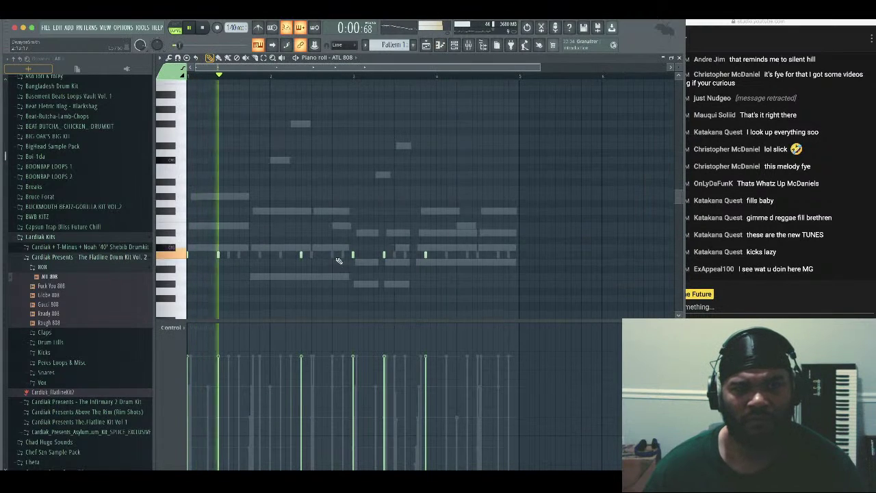
key(space)
drag(452, 202, 186, 255)
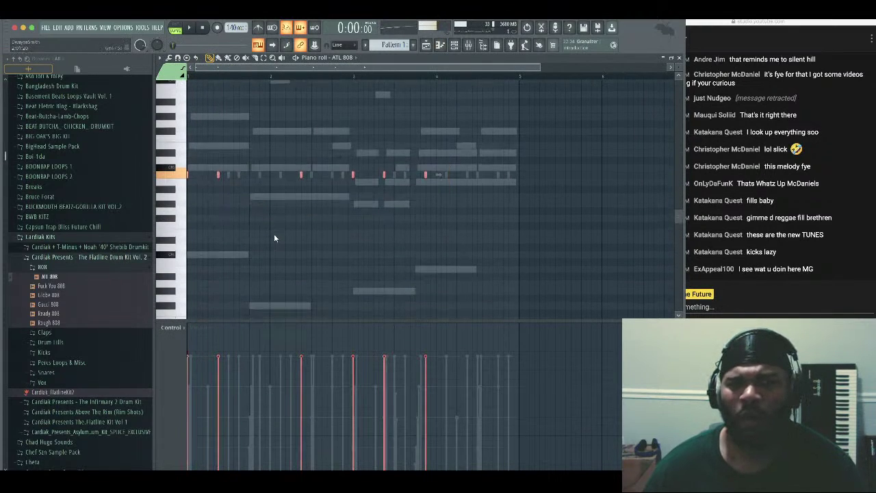
scroll(273, 233, down, 4)
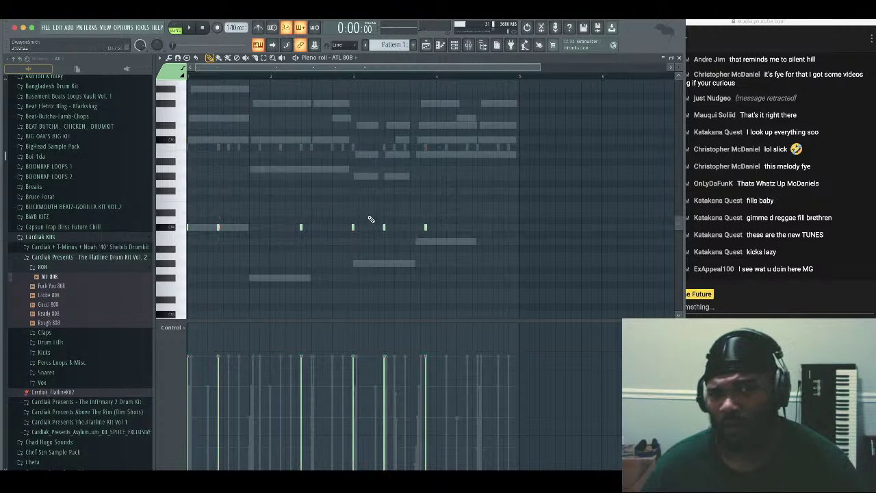
drag(338, 201, 394, 261)
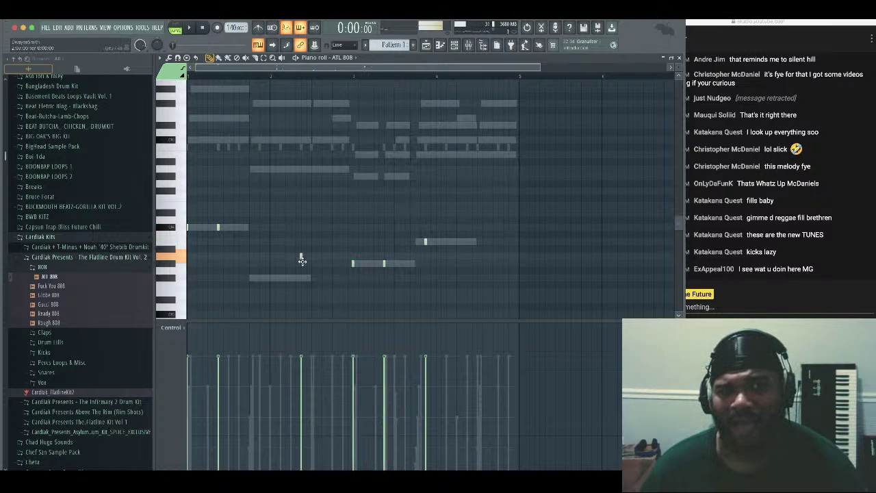
Raise all the ATL 808 notes by one octave and play the pattern
drag(492, 194, 146, 293)
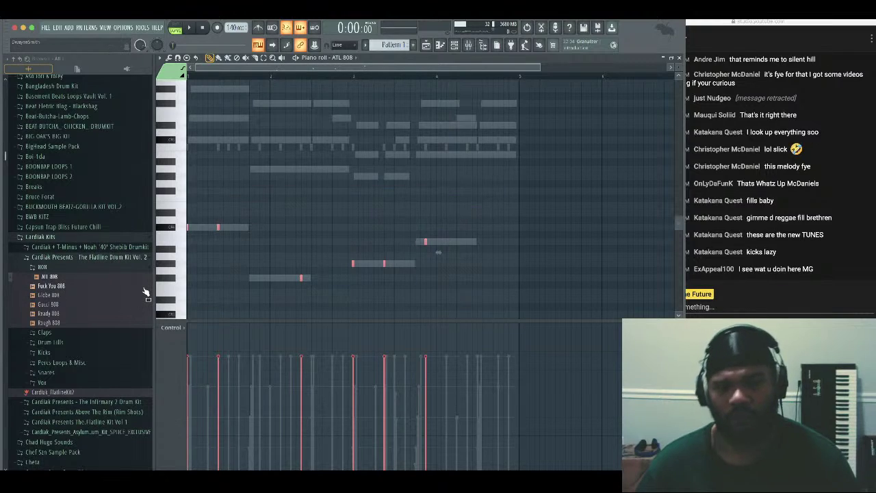
key(ctrl+Up)
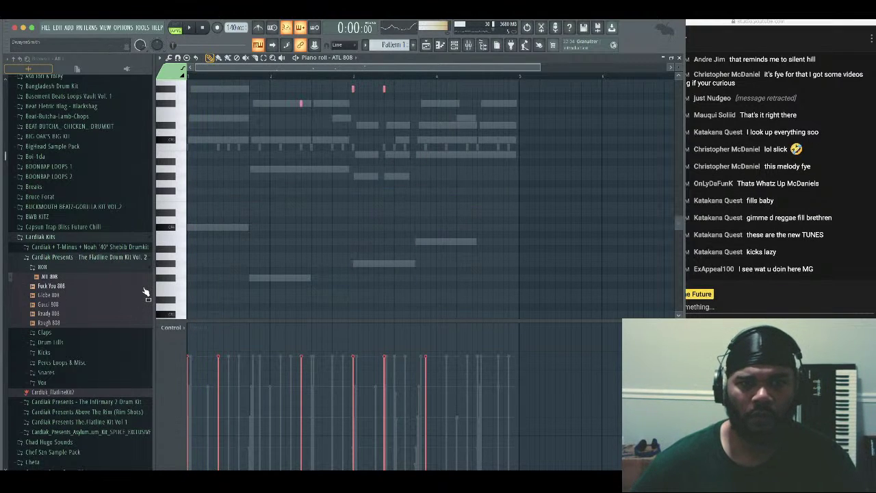
key(space)
key(ctrl+d)
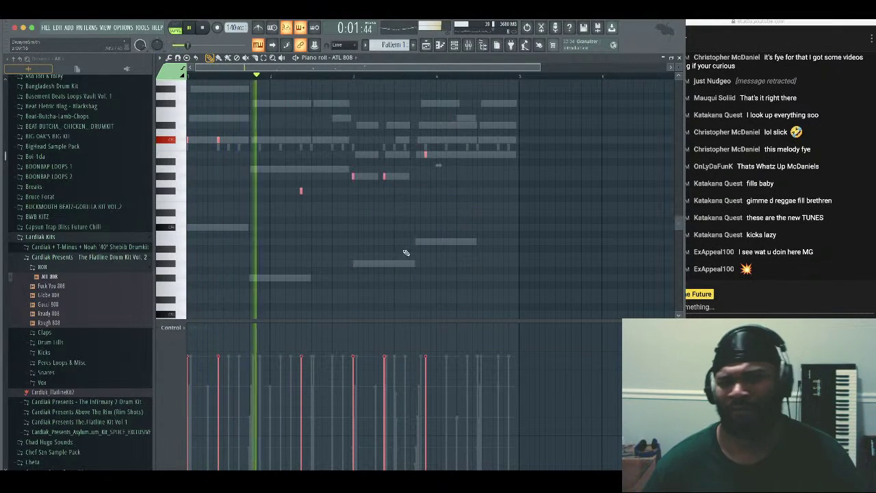
Try the note in bar 2 and the first two notes in bar 3 one octave higher
scroll(458, 229, up, 3)
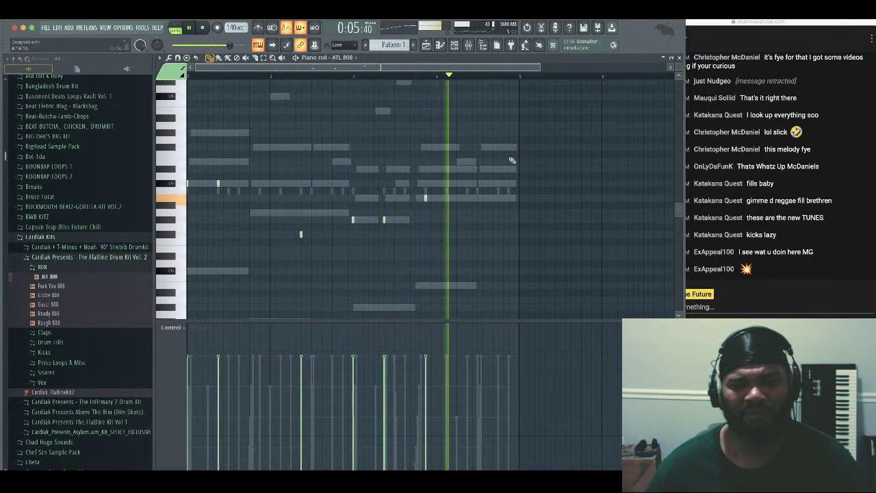
drag(506, 144, 290, 241)
drag(410, 214, 294, 245)
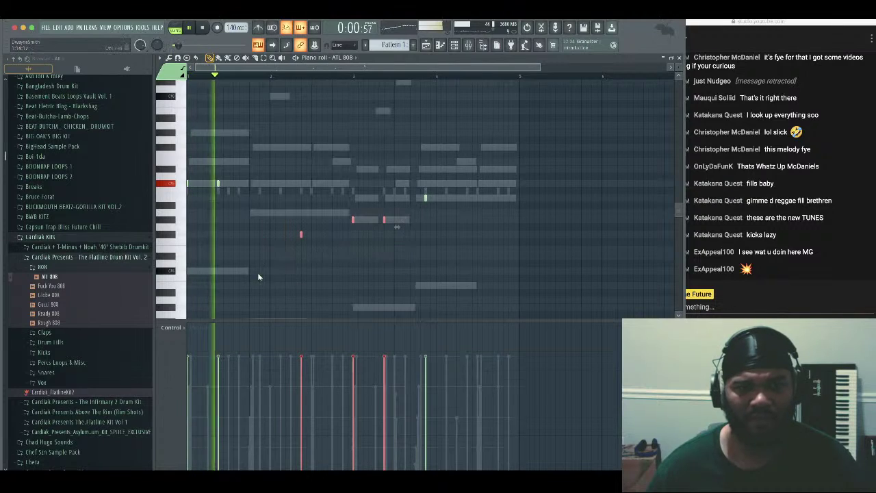
key(ctrl+Up)
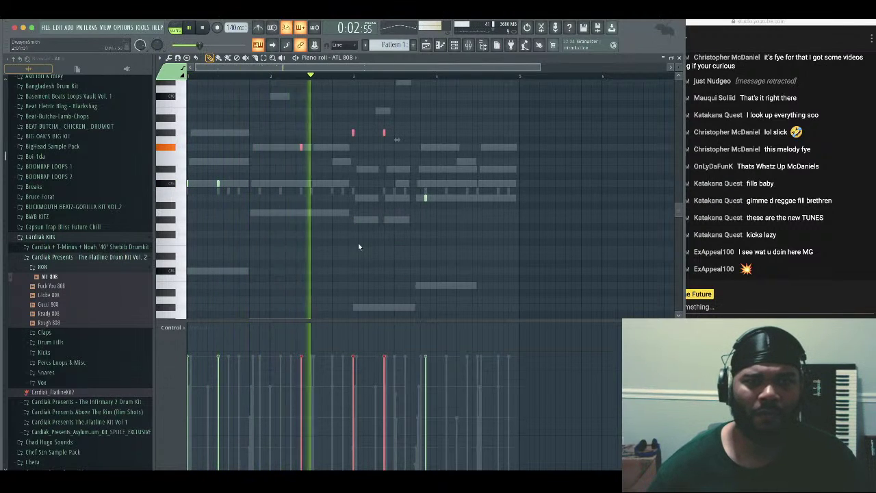
scroll(363, 219, up, 3)
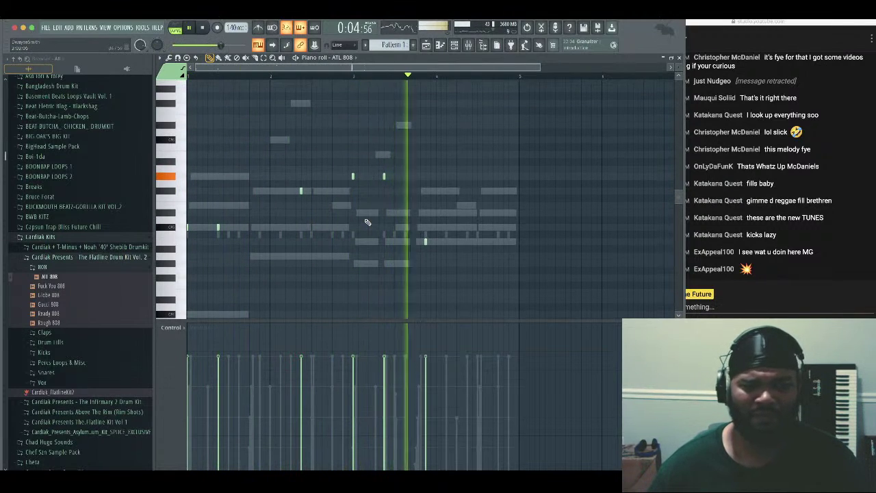
Try the Fuck You 808 sample on the bass channel and lower the three raised notes by one octave
click(106, 286)
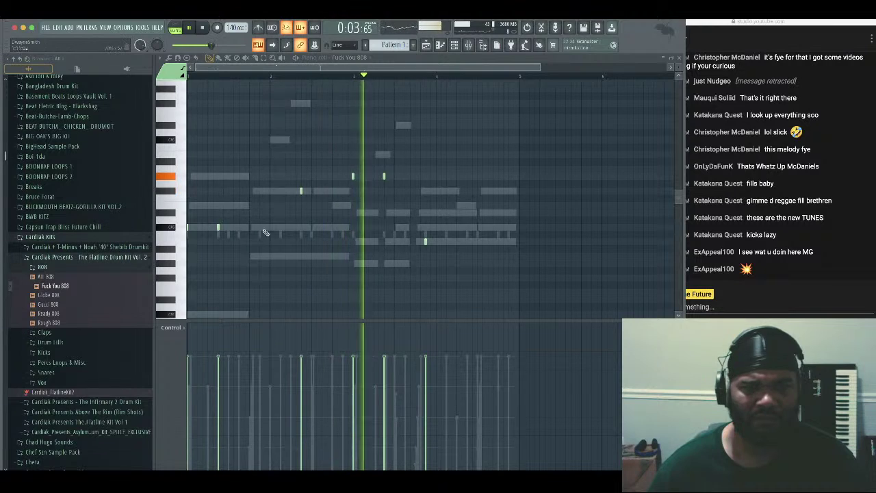
drag(419, 154, 286, 204)
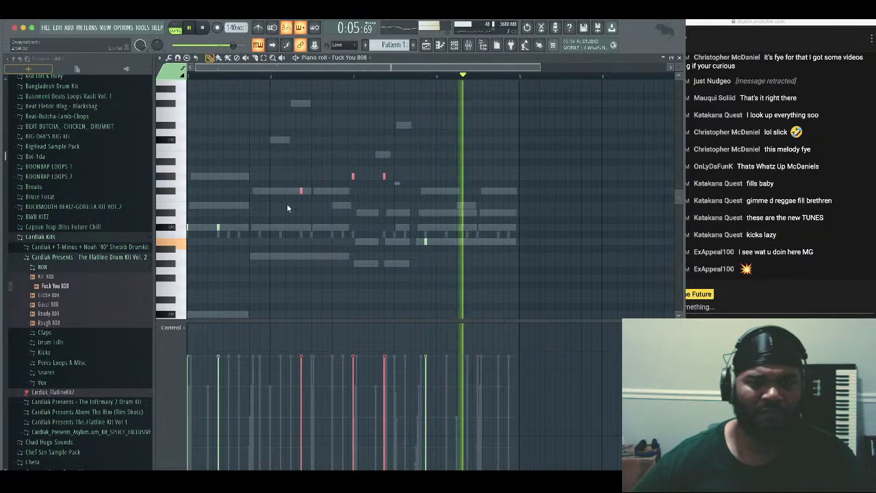
key(ctrl+Down)
right_click(321, 208)
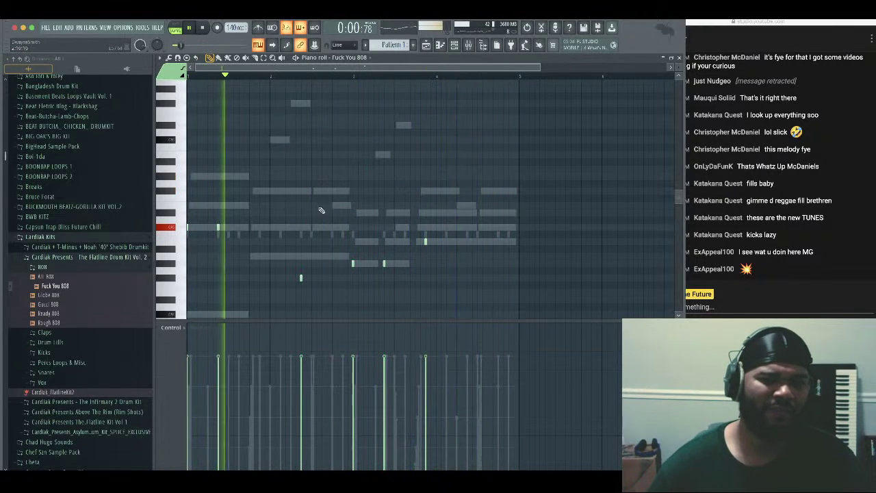
Load Globe 808 into the bass channel and add notes at step 13 of bar 2 and steps 9 and 13 of bar 4
click(85, 294)
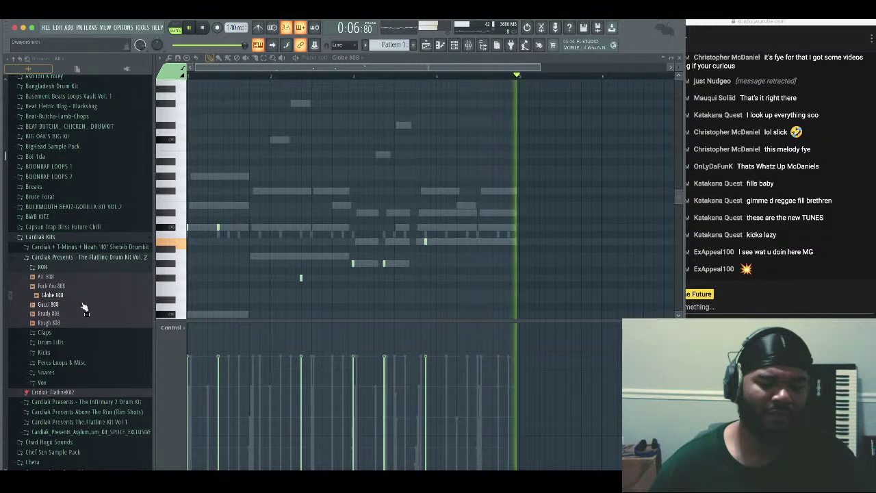
click(337, 206)
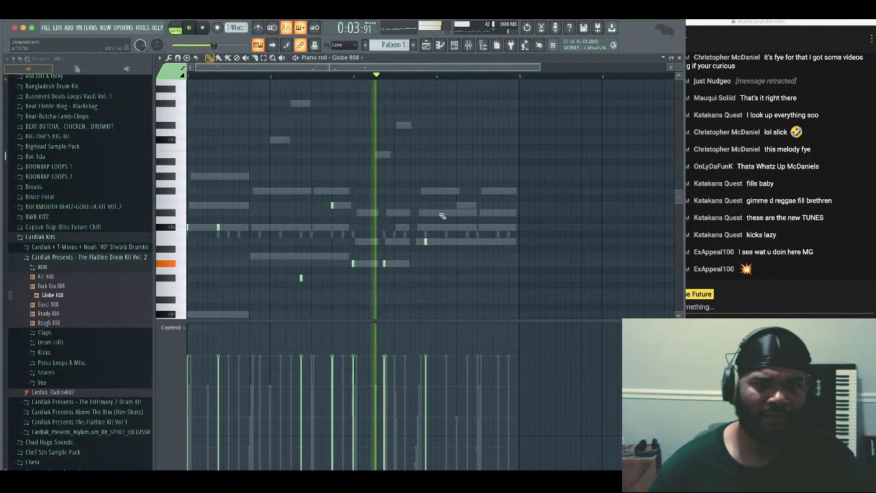
click(477, 242)
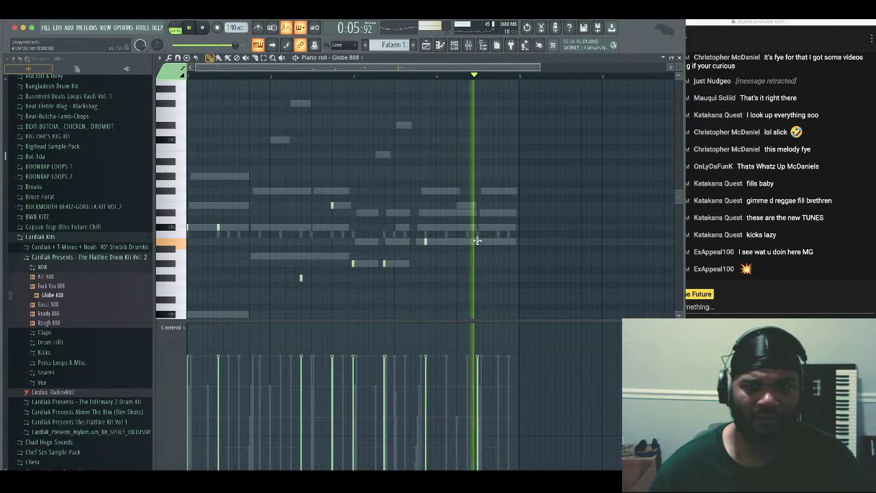
click(502, 191)
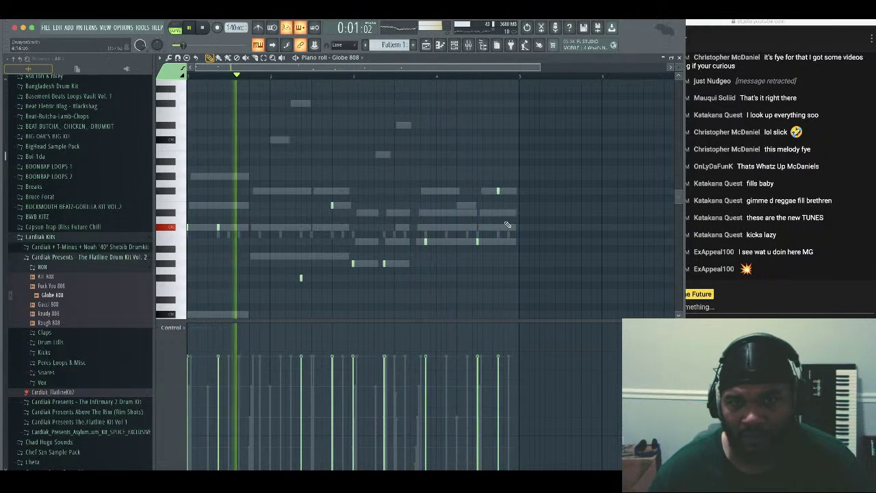
drag(333, 206, 333, 193)
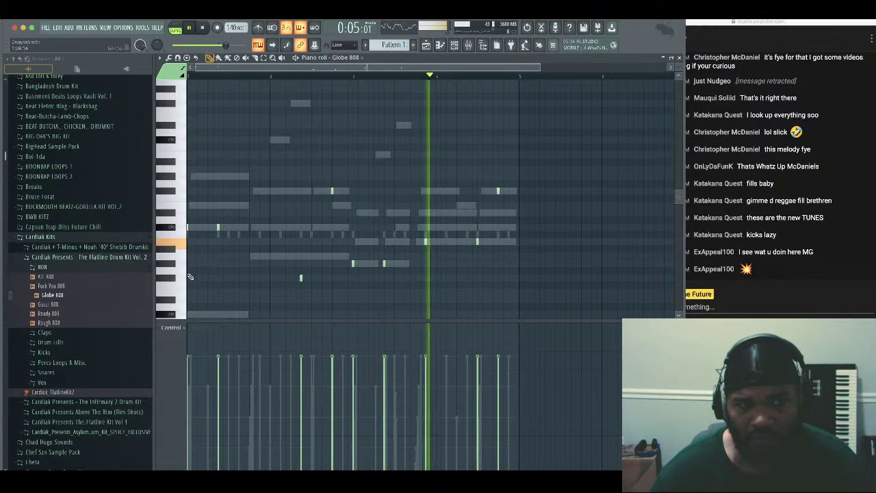
Compare Gucci 808 and Ready 808 on the bass channel and settle on Gucci 808
click(78, 306)
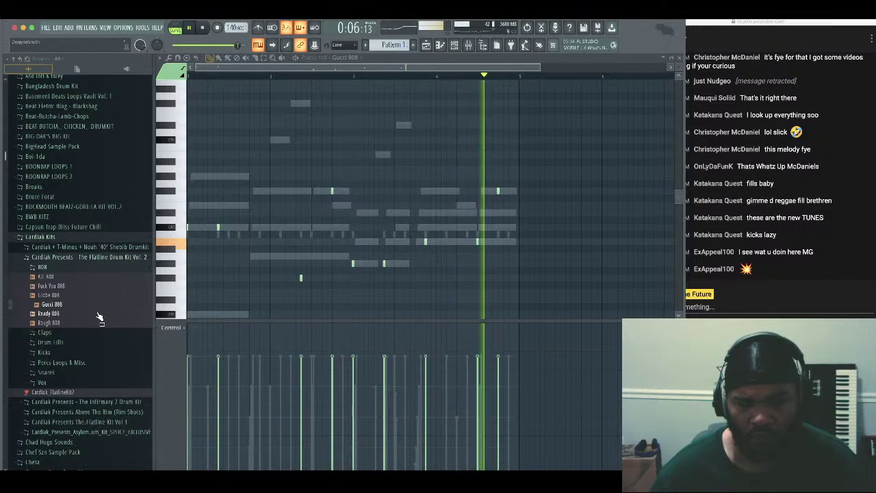
click(98, 313)
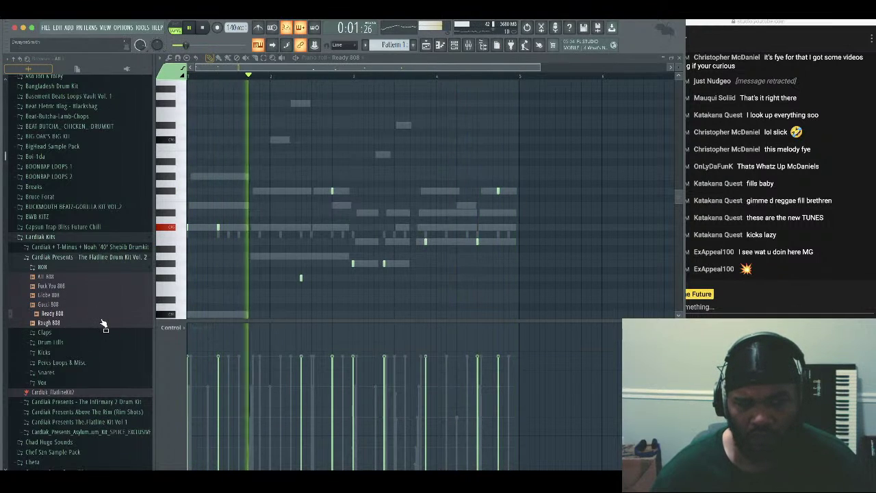
click(99, 305)
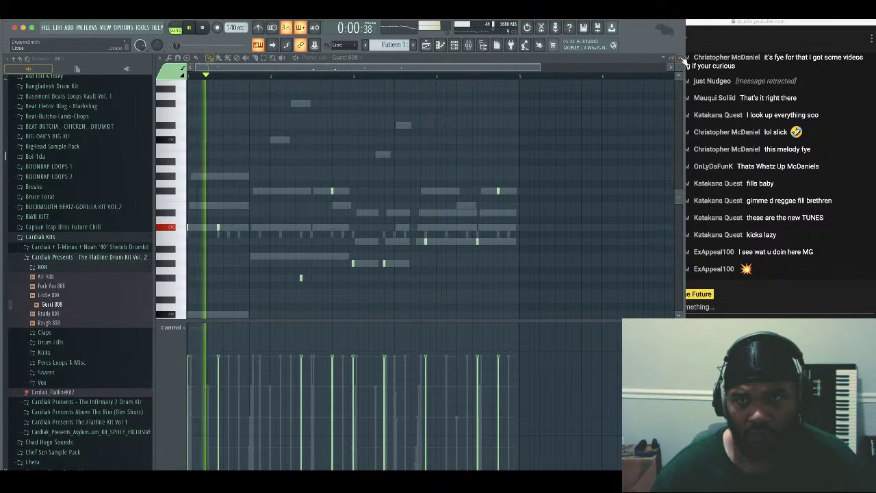
Examine the Vanilla Sky Kick sample's waveform in the audio editor and its pitch in the pitch corrector
key(F7)
key(space)
click(219, 255)
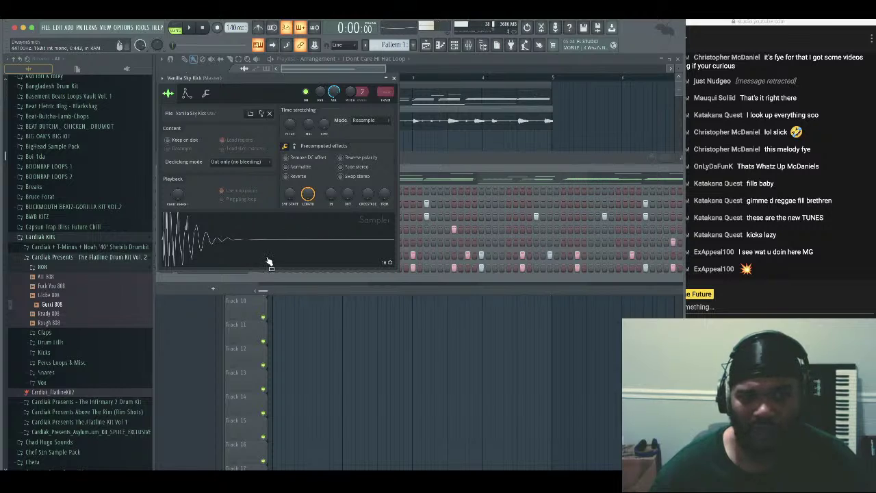
right_click(268, 261)
click(295, 298)
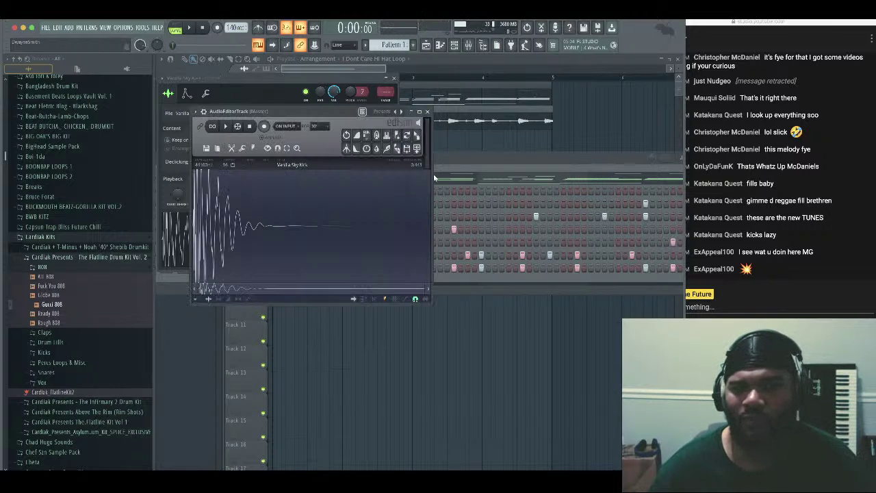
click(428, 112)
right_click(296, 221)
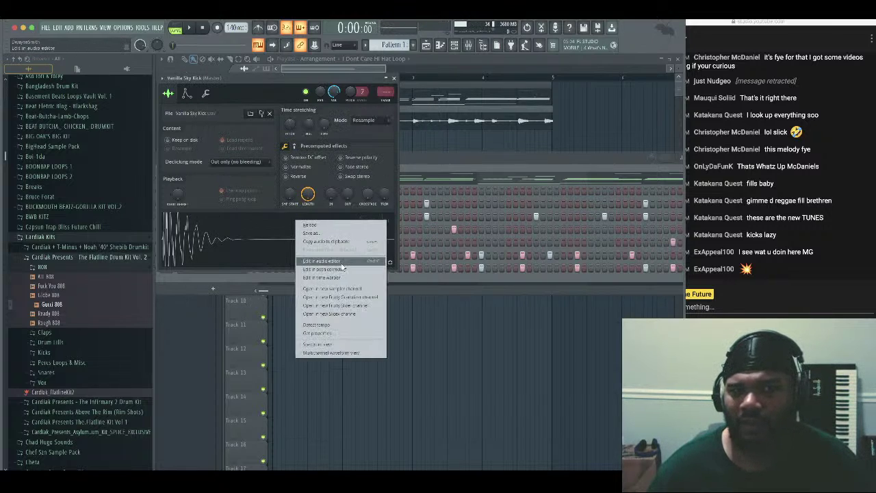
click(347, 276)
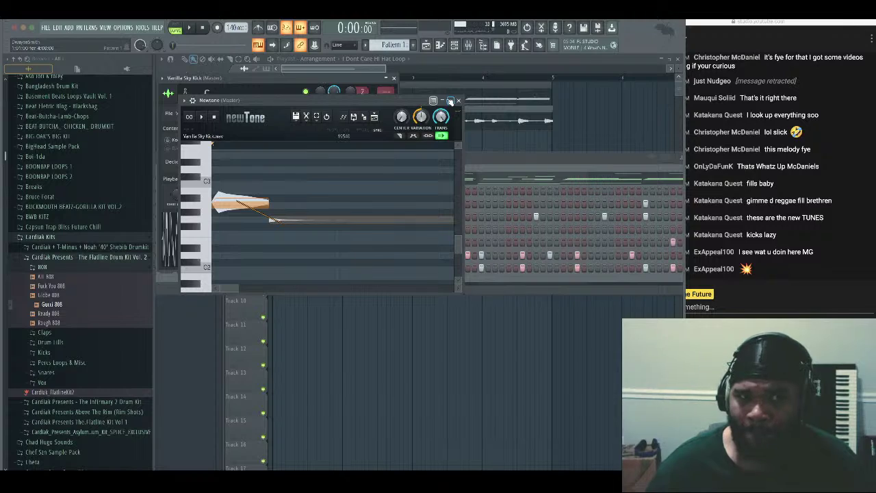
click(458, 102)
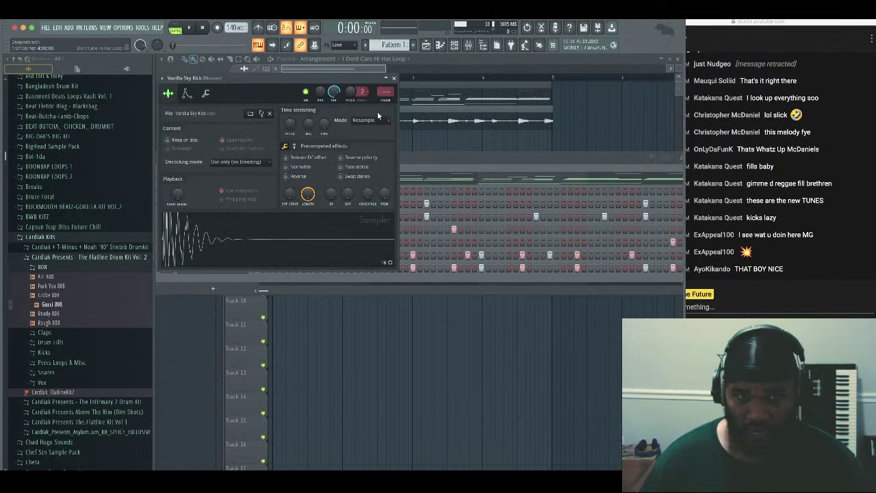
Set the Vanilla Sky Kick's time-stretching mode to Stretch Pro and raise its formant shift
click(363, 120)
click(368, 154)
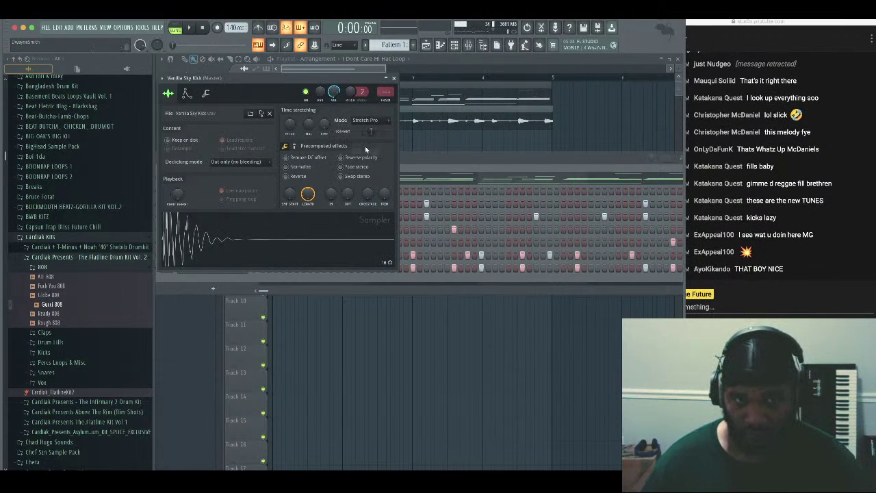
click(440, 178)
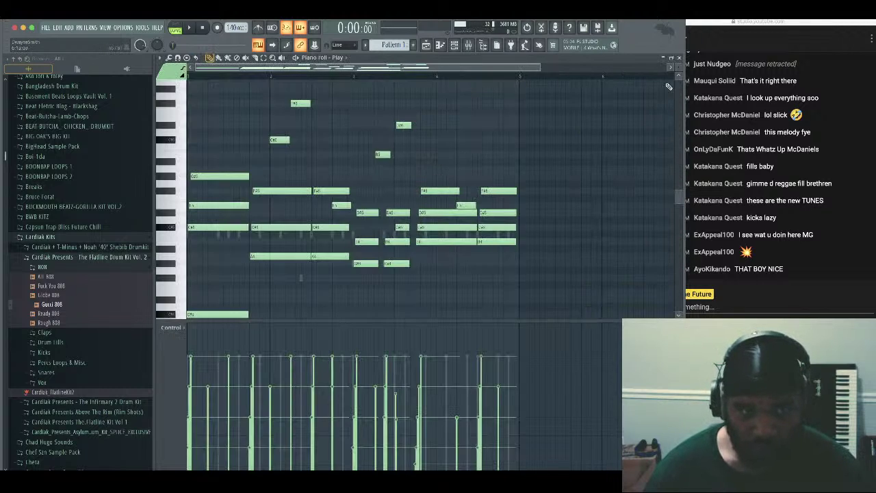
click(679, 61)
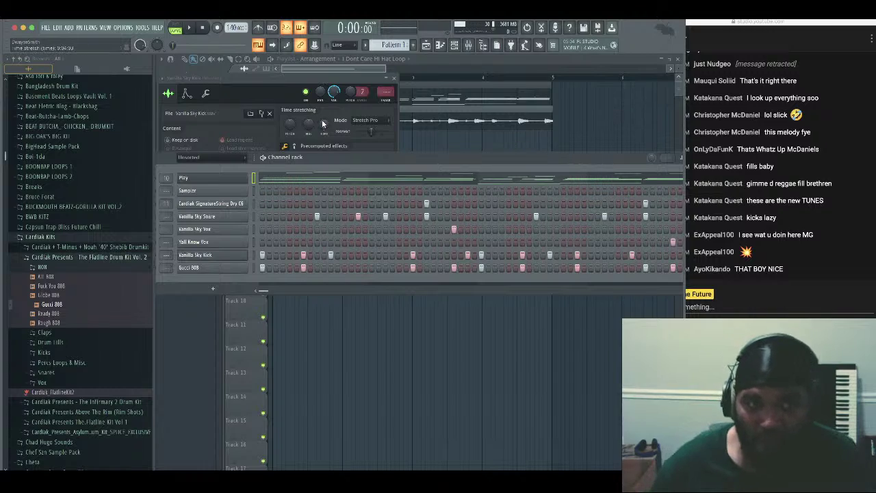
click(374, 129)
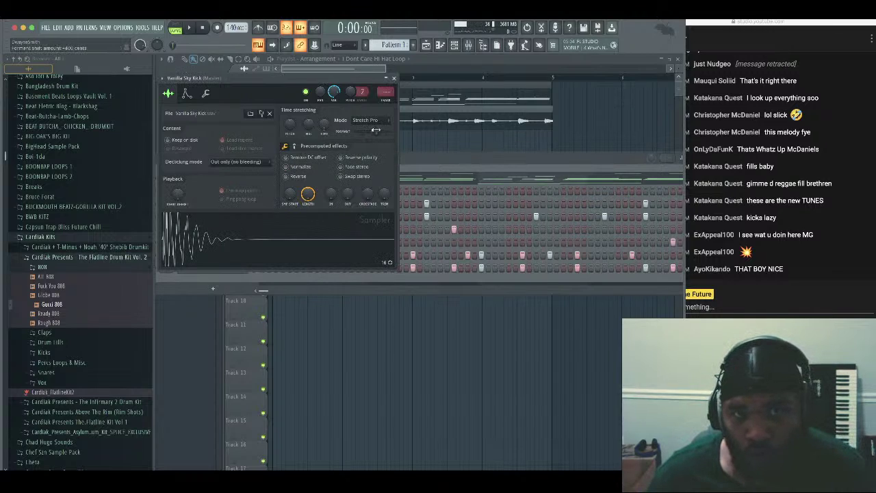
click(394, 78)
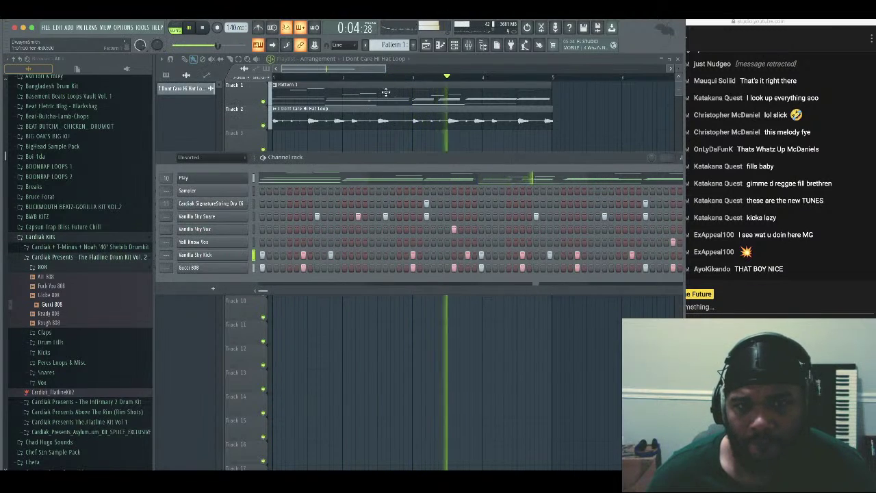
Check the Vanilla Sky Snare's pitch in the pitch corrector and set its time-stretching mode to Stretch Pro
key(space)
click(238, 219)
right_click(269, 294)
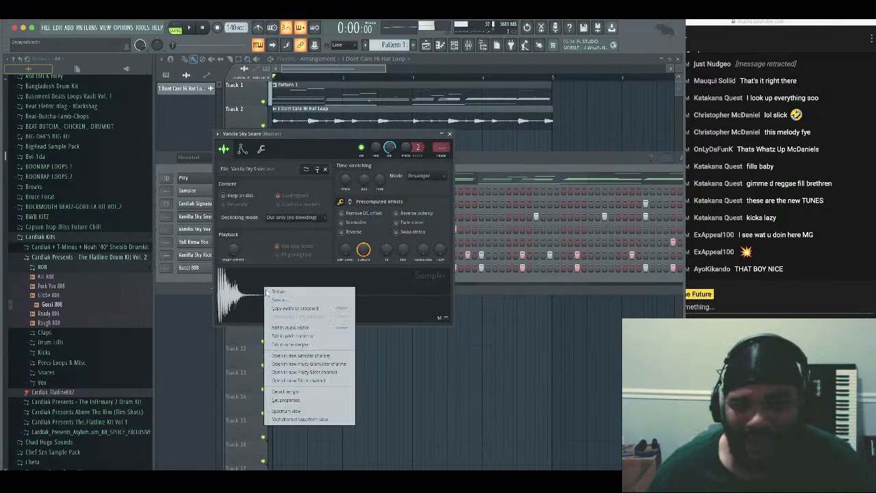
click(323, 336)
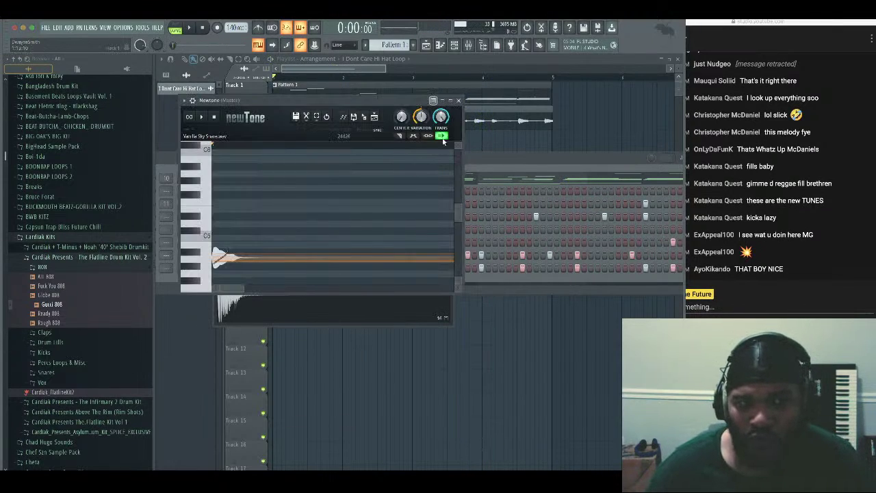
click(458, 101)
click(406, 177)
click(419, 209)
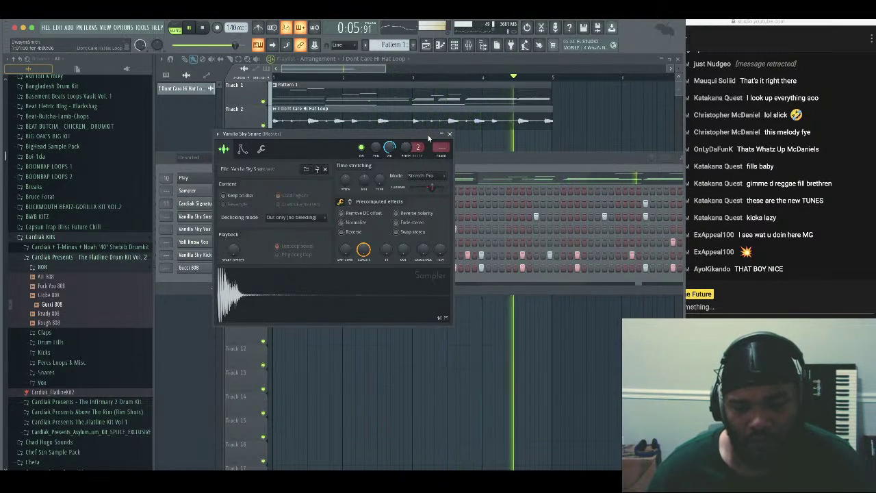
click(449, 133)
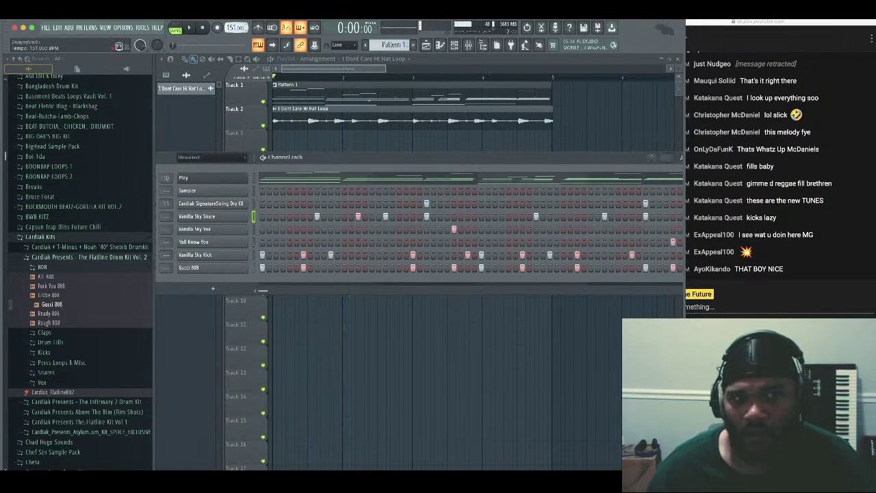
Raise the tempo to 155 BPM and set the I Dont Care Hi Hat Loop to Stretch Pro with an adjusted formant shift
key(space)
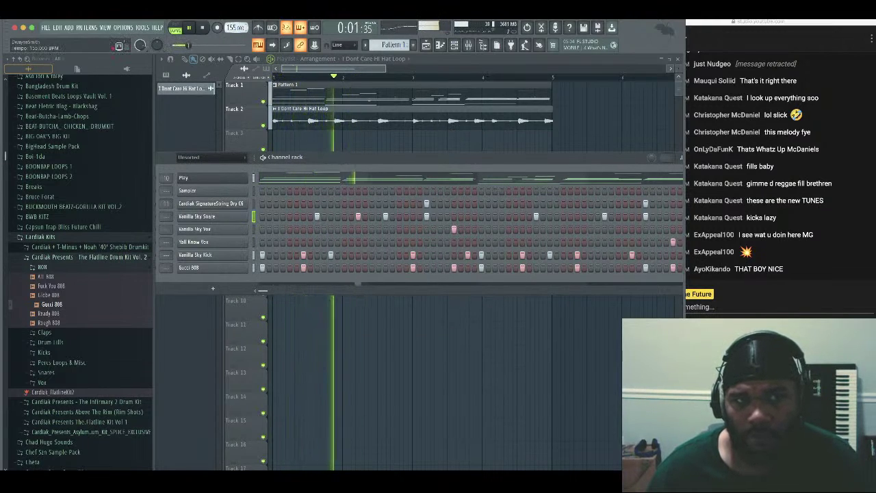
double_click(302, 109)
click(411, 164)
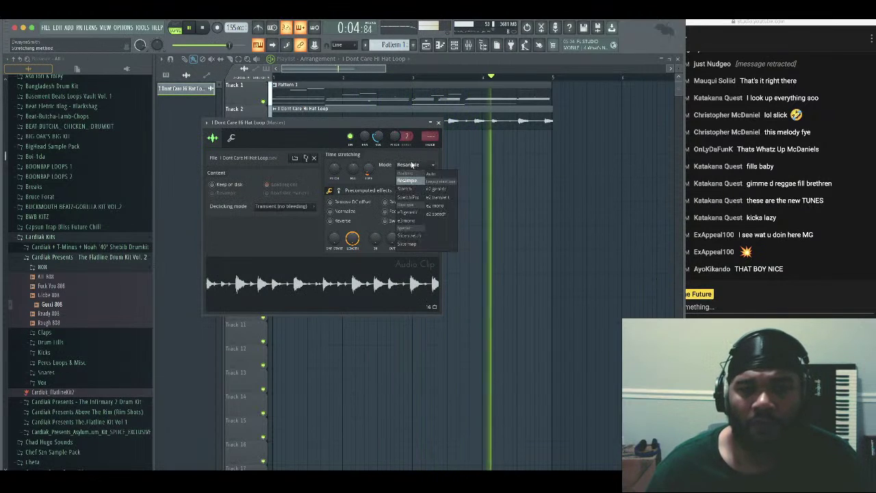
click(408, 199)
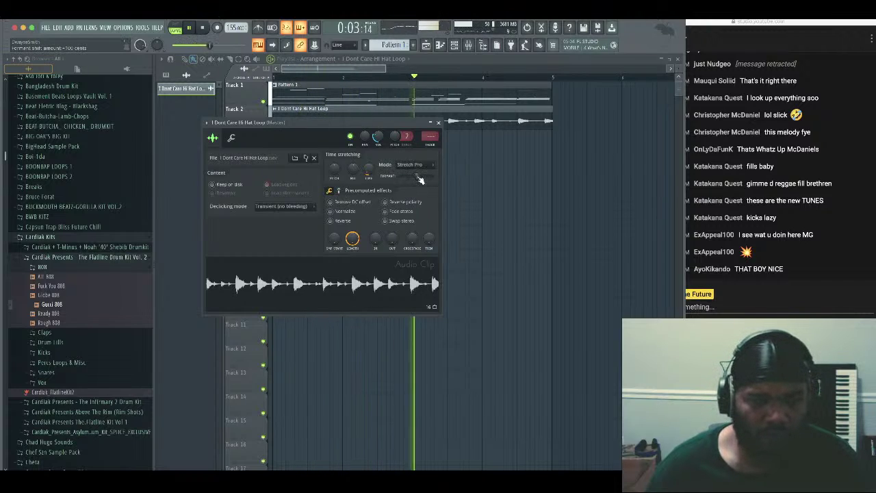
drag(419, 176, 422, 176)
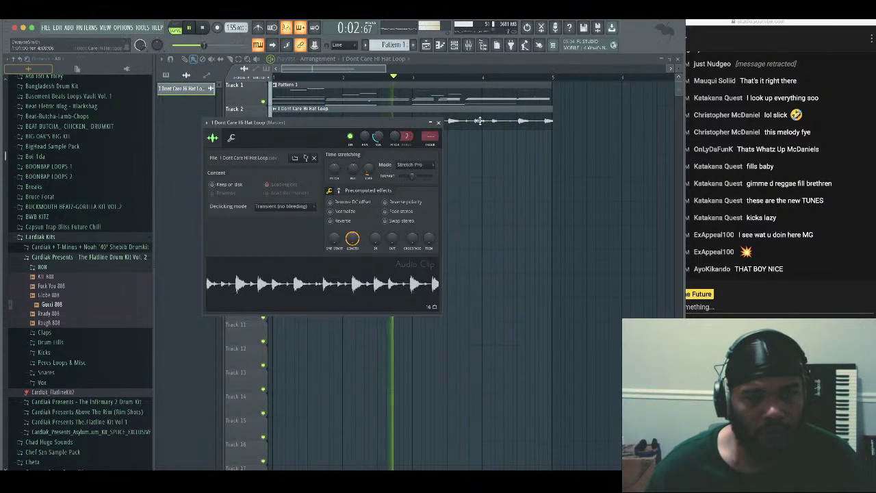
click(439, 124)
Filter the channel rack to the Unsorted group and insert an ElectraX instrument at the Play channel
key(F6)
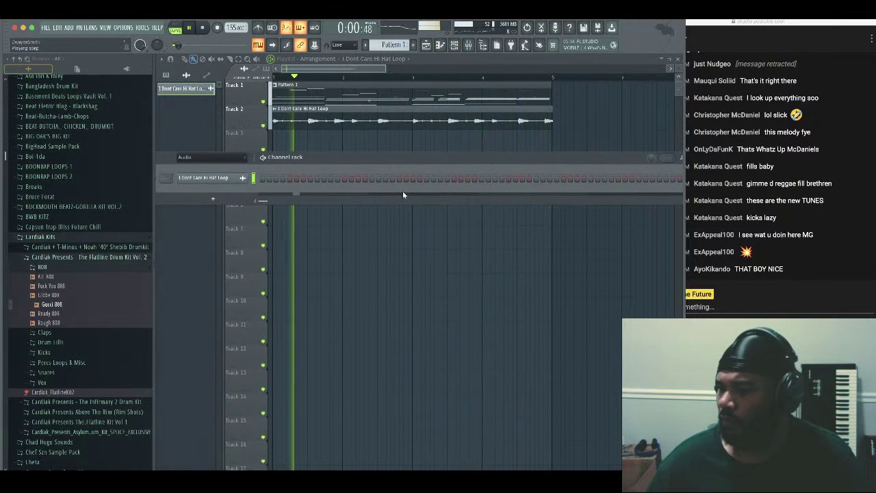
key(space)
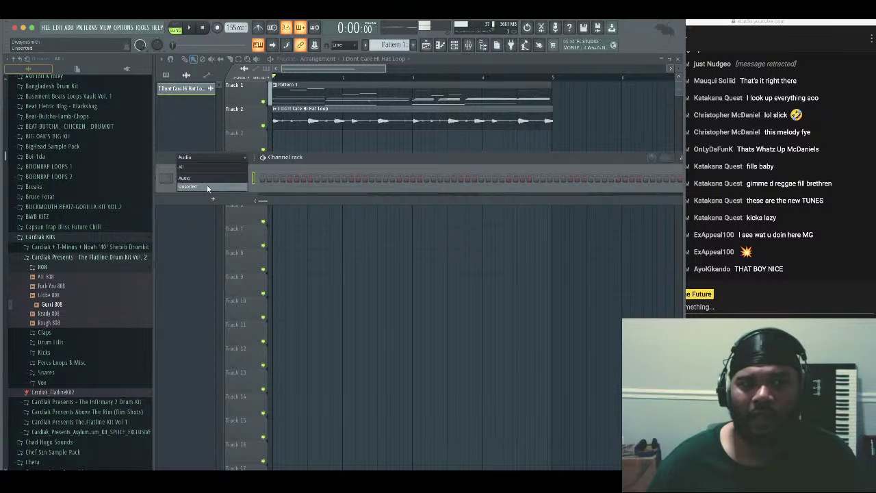
click(207, 187)
right_click(245, 179)
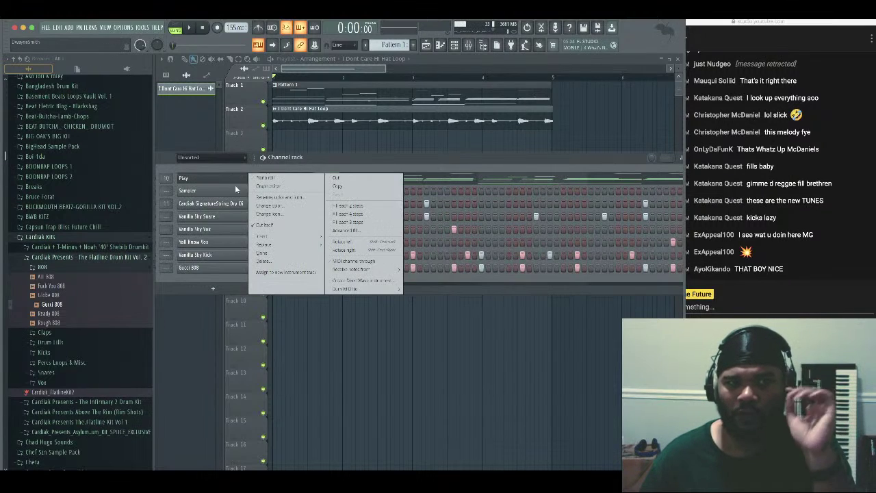
mouse_move(299, 239)
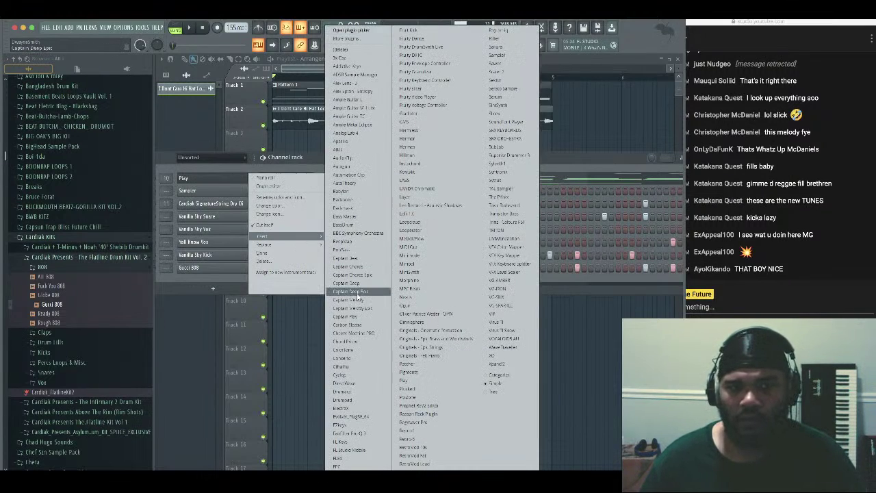
click(351, 409)
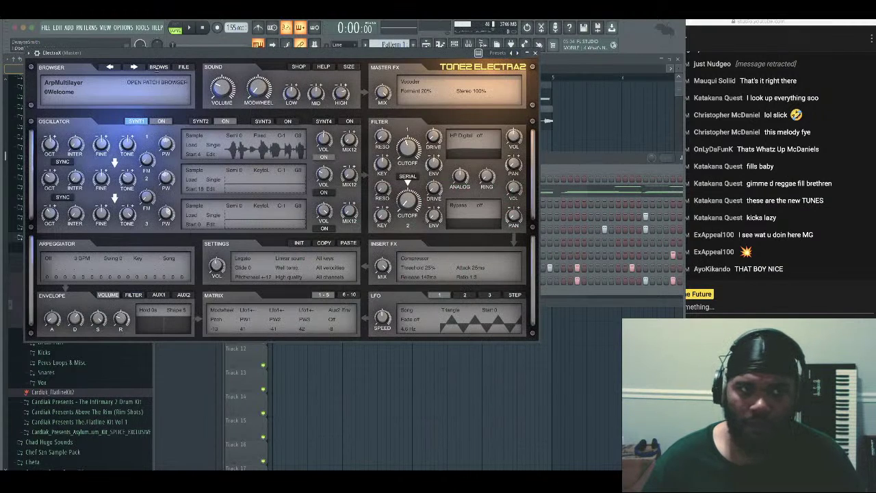
Browse the XP2 expansion banks in ElectraX, such as TM88, TRAP 88, Secret Place, Voorhees and Tough, for a suitable patch
click(158, 79)
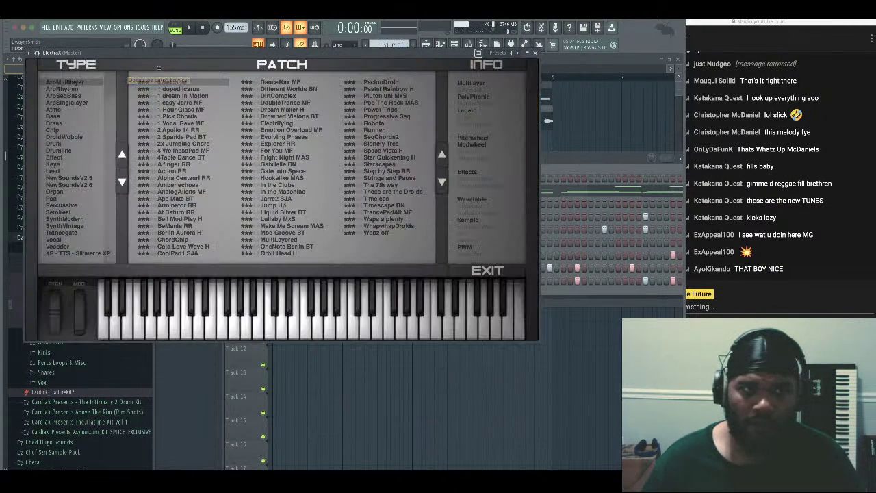
drag(108, 92, 109, 227)
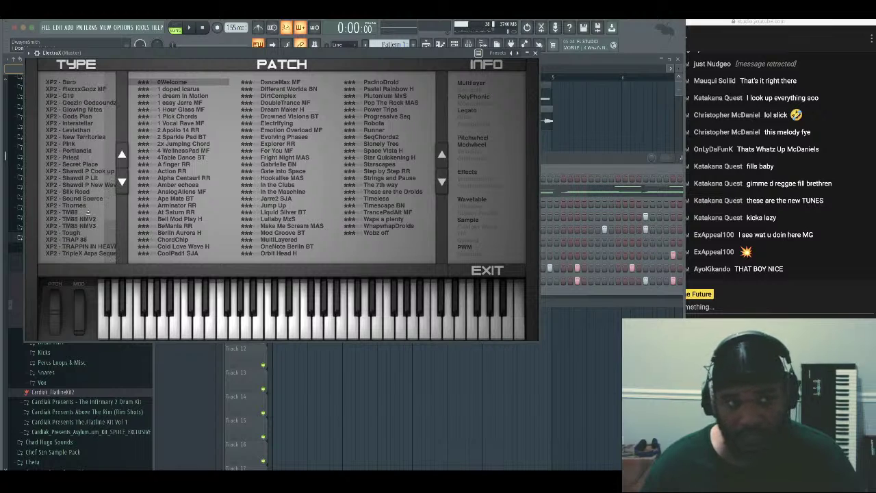
click(87, 212)
click(81, 234)
click(82, 240)
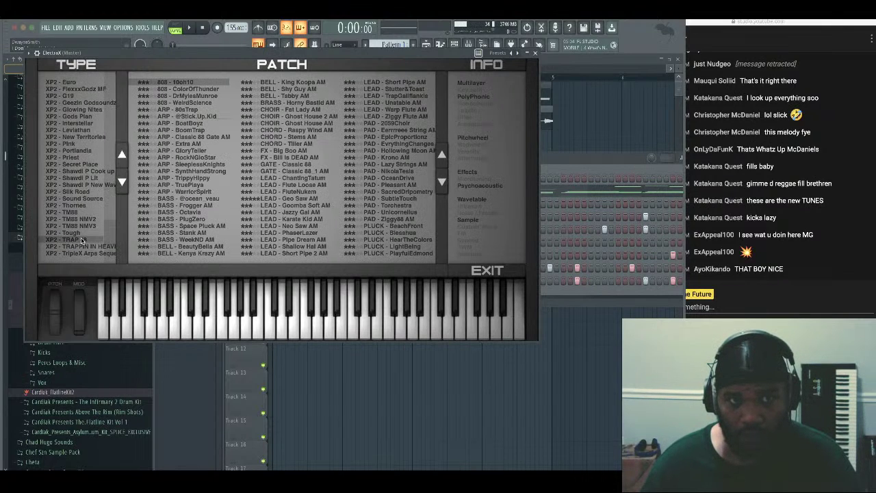
click(89, 212)
click(86, 247)
click(85, 254)
click(78, 164)
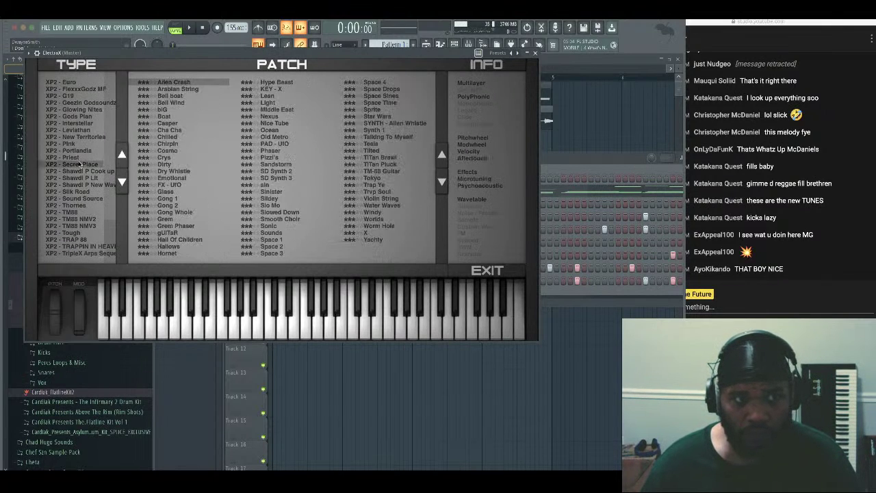
click(76, 172)
drag(115, 205, 112, 253)
click(80, 241)
click(70, 227)
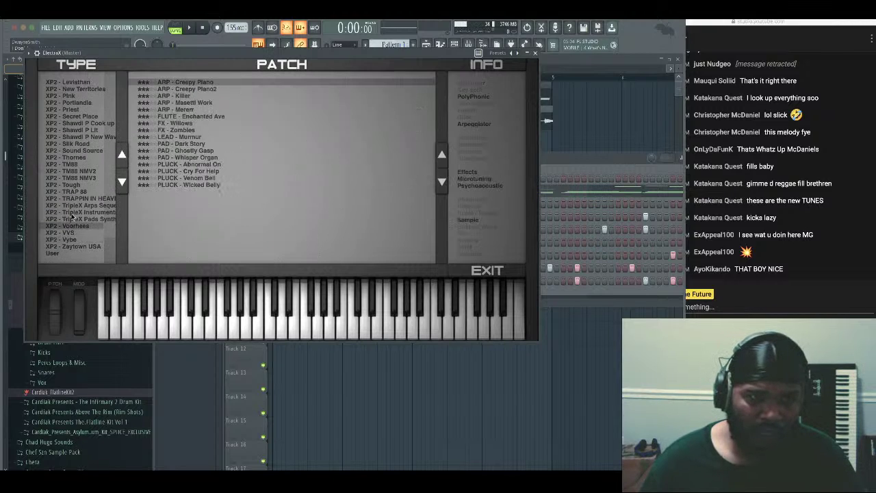
click(71, 214)
click(72, 205)
click(76, 192)
click(74, 166)
click(75, 185)
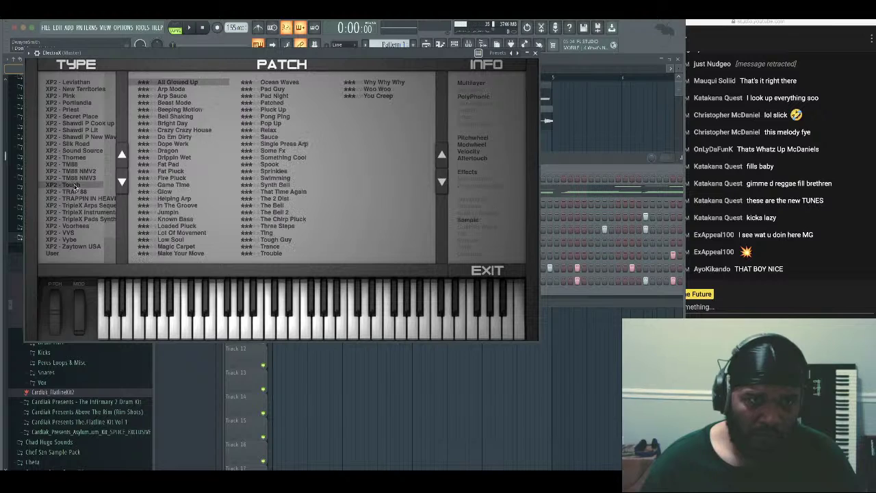
Load the ARP 1UP AM patch from ElectraX's XP2 TRAPPIN IN HEAVEN bank
click(77, 192)
click(80, 198)
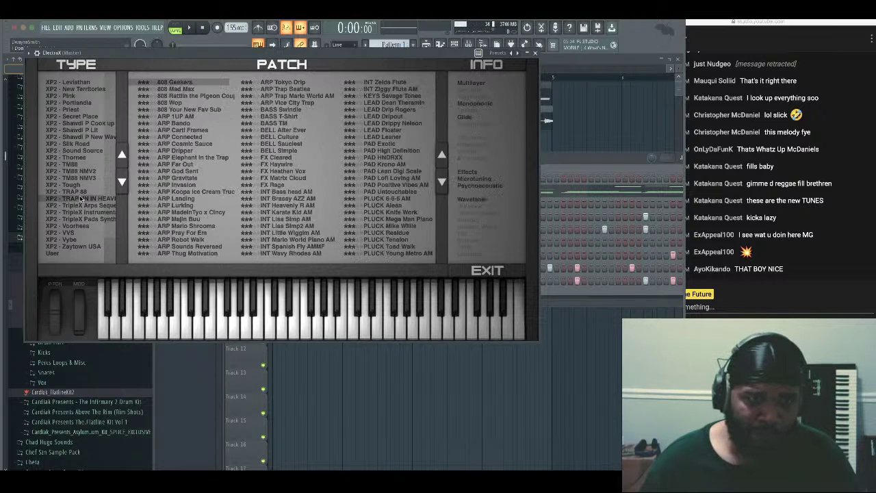
click(185, 118)
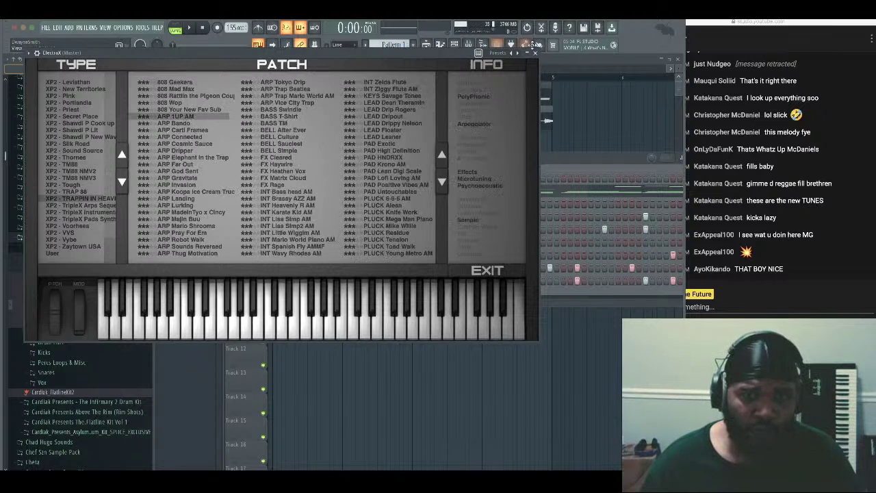
click(538, 54)
Enter four sustained chords across four bars on the ElectraX channel, following the ghost notes of the Play melody
right_click(228, 180)
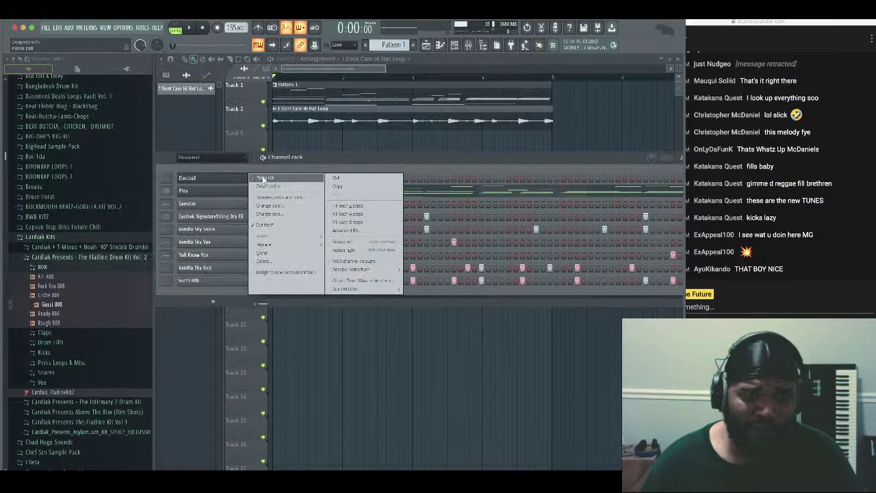
click(264, 177)
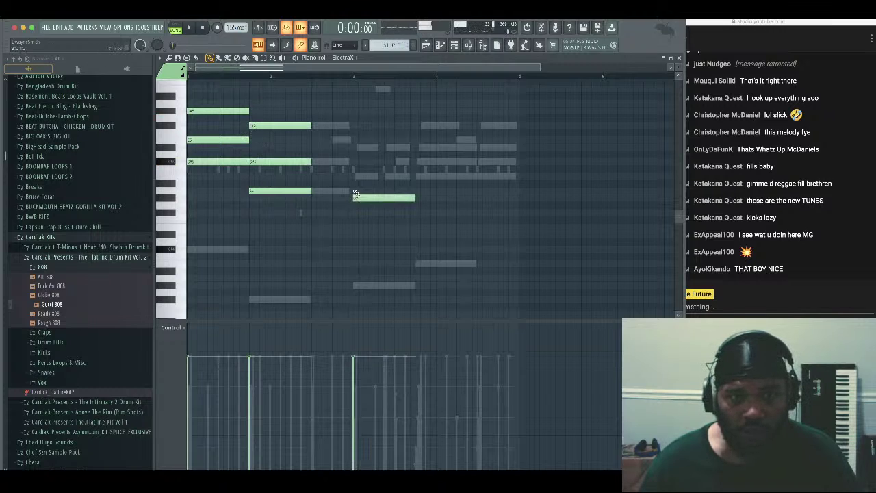
click(352, 147)
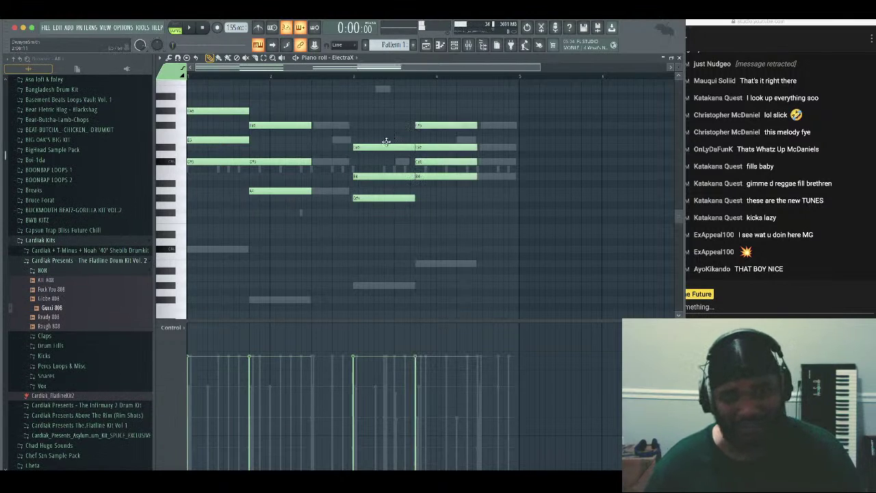
Lengthen the second and fourth ElectraX chords together toward the ends of their ghost notes and play the pattern back
drag(318, 181, 315, 226)
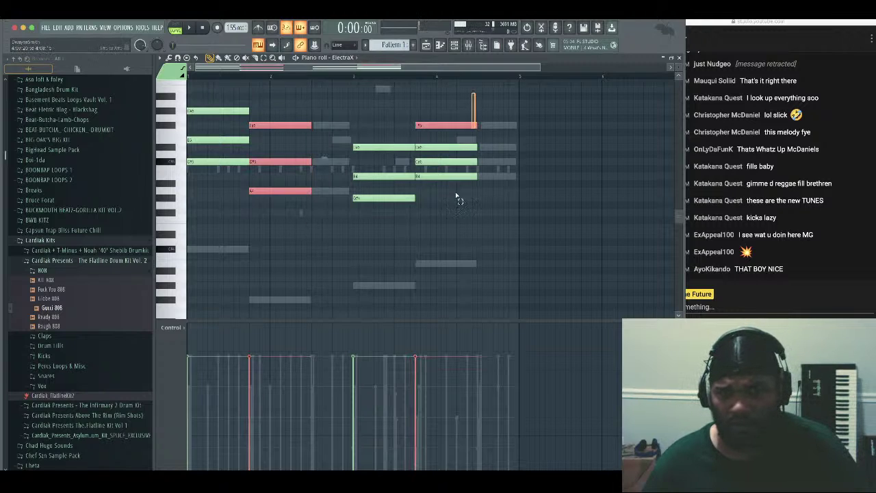
drag(456, 197, 510, 180)
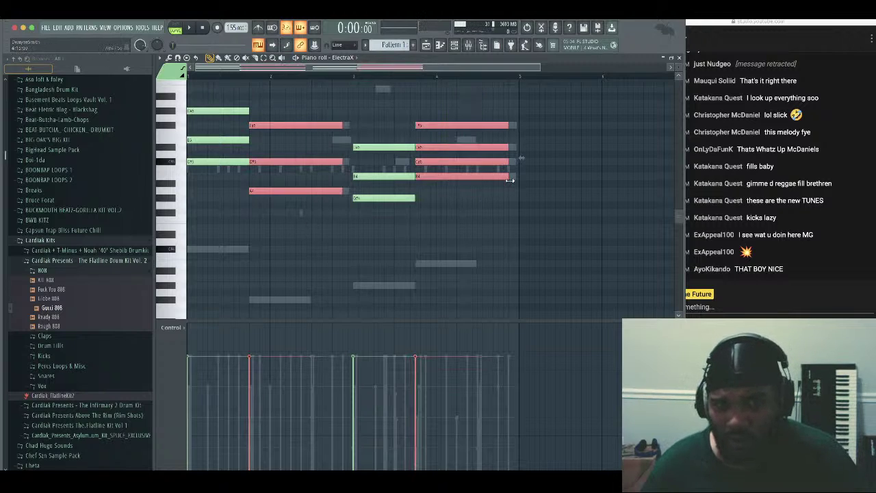
click(483, 217)
key(space)
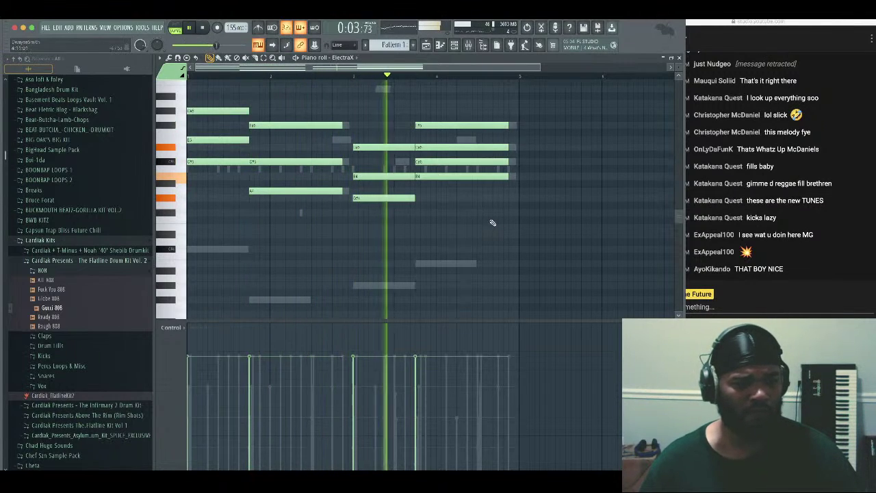
click(678, 58)
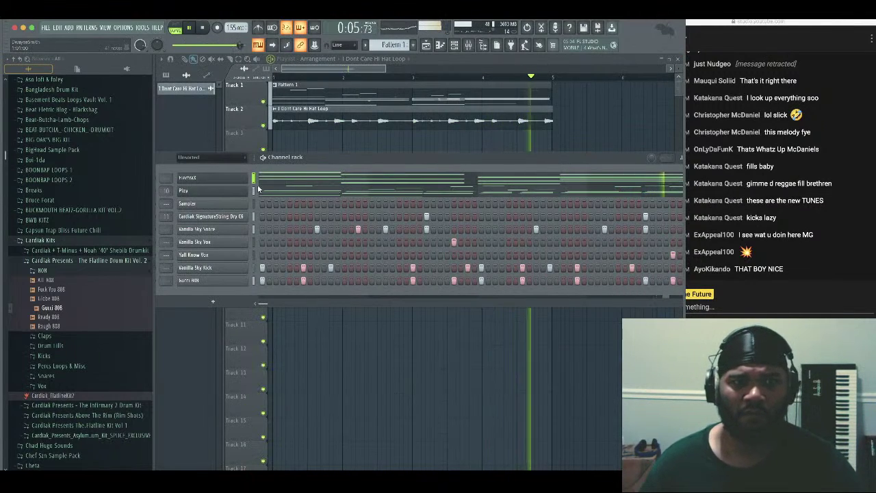
Route the ElectraX channel to mixer insert 9, beside the Play track
key(F9)
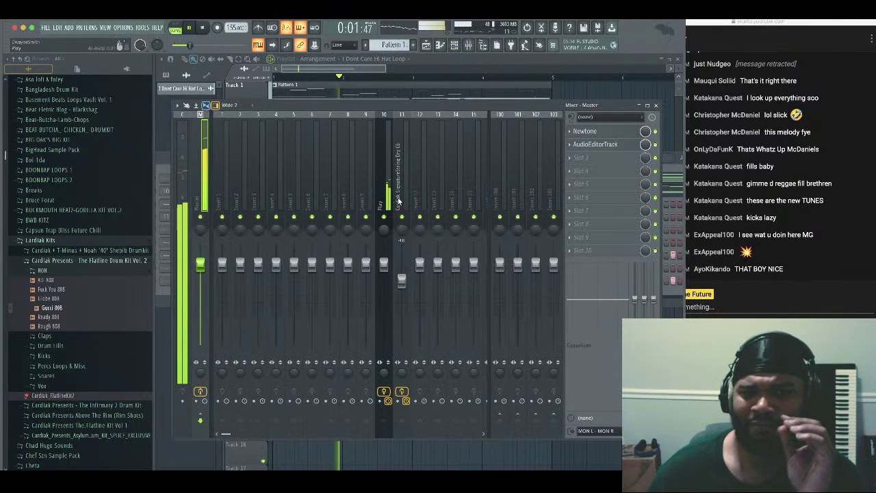
right_click(368, 202)
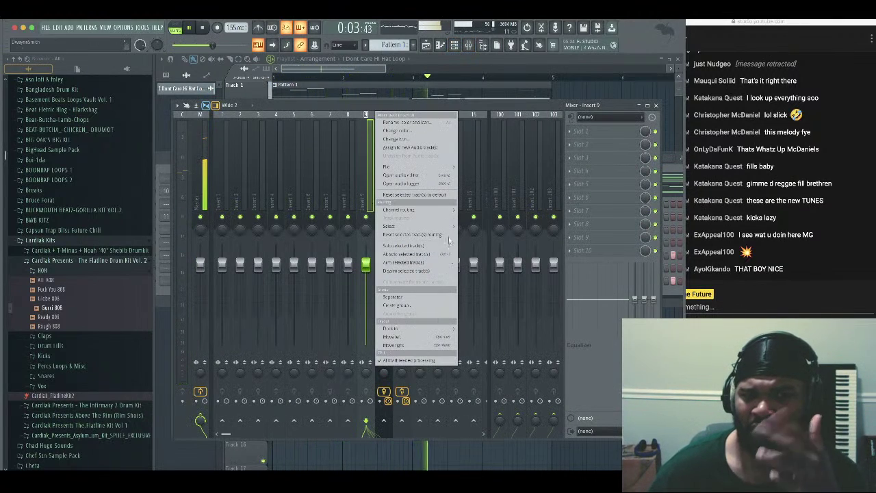
mouse_move(438, 211)
click(527, 211)
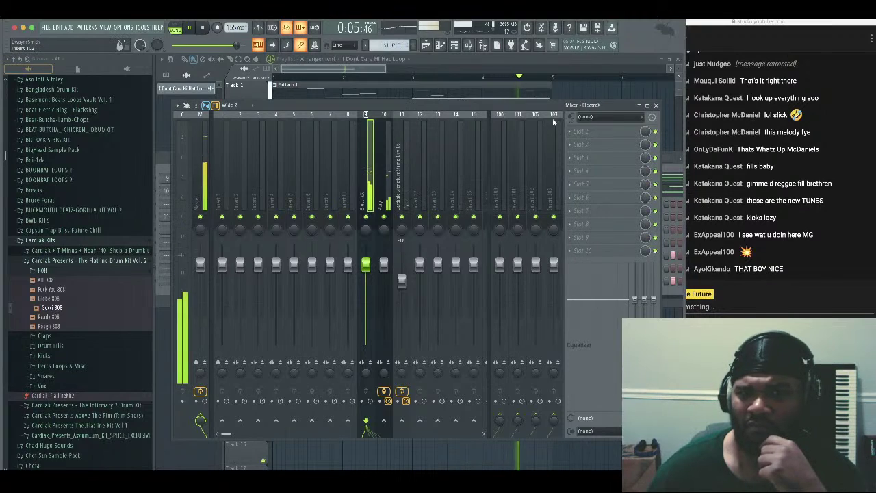
Load Neutron 4 in the first effect slot of the ElectraX track and run its Assistant
click(573, 131)
mouse_move(580, 142)
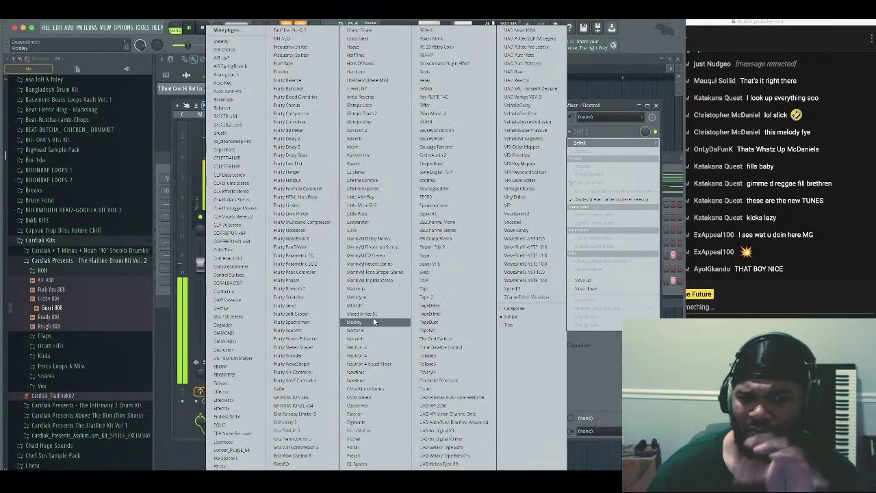
click(384, 355)
click(243, 92)
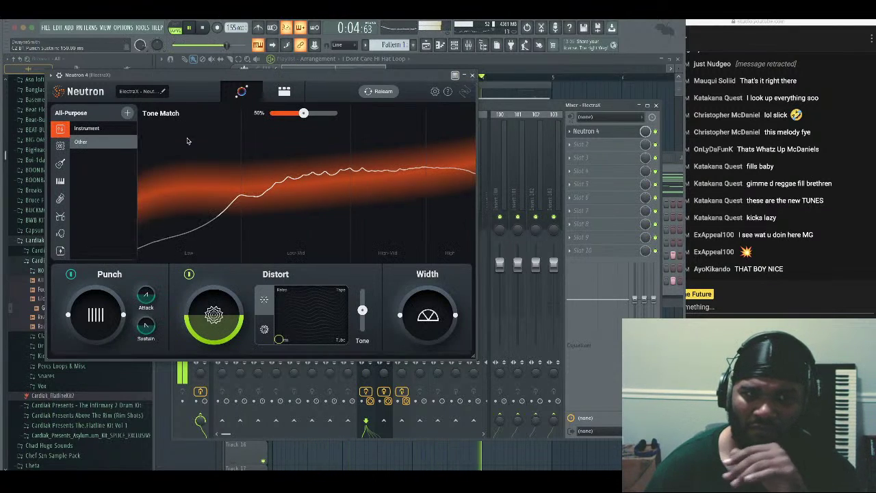
Match the ElectraX tone to the custom SICKO MODE target, raise the match amount and set the stereo width to 12
click(61, 250)
click(106, 143)
click(111, 169)
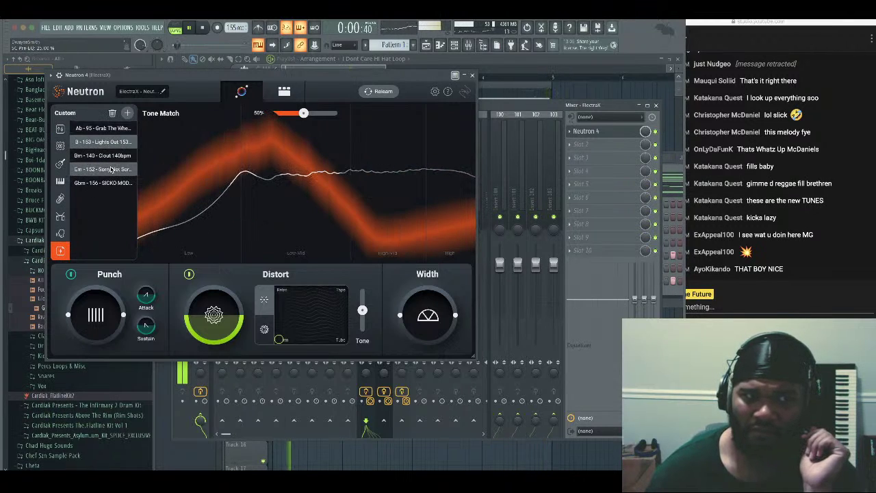
click(114, 183)
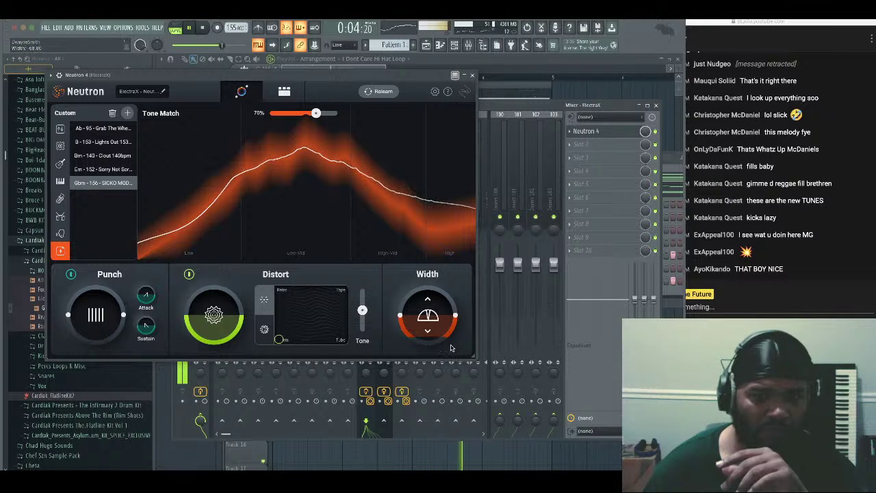
drag(453, 330, 466, 318)
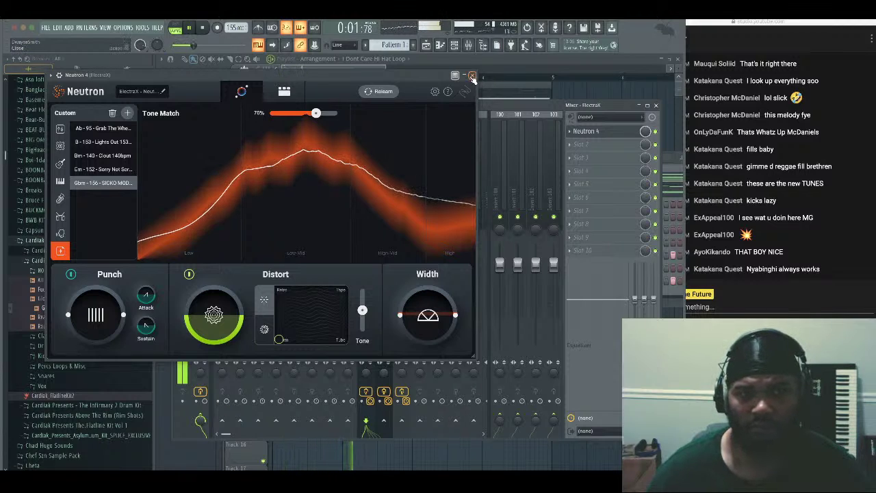
click(471, 76)
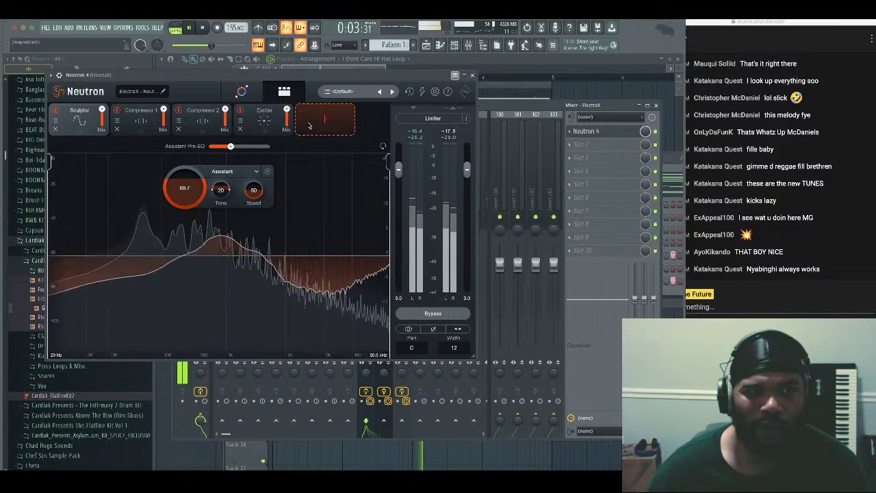
Add an Equalizer module to Neutron's chain and compare its masking against Play - Neutron
click(308, 126)
click(322, 160)
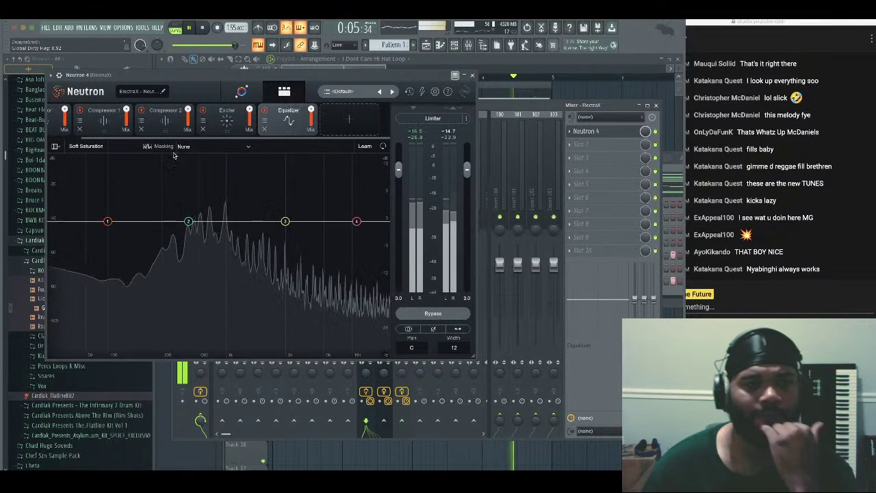
click(185, 147)
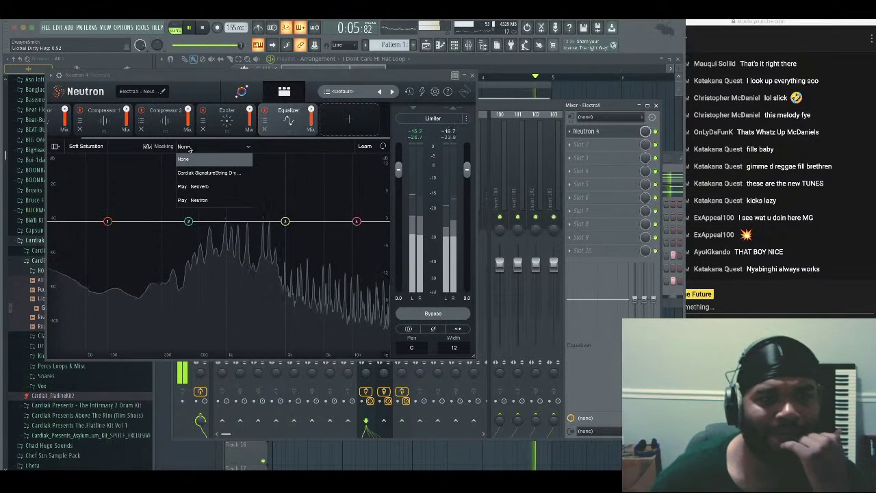
click(236, 199)
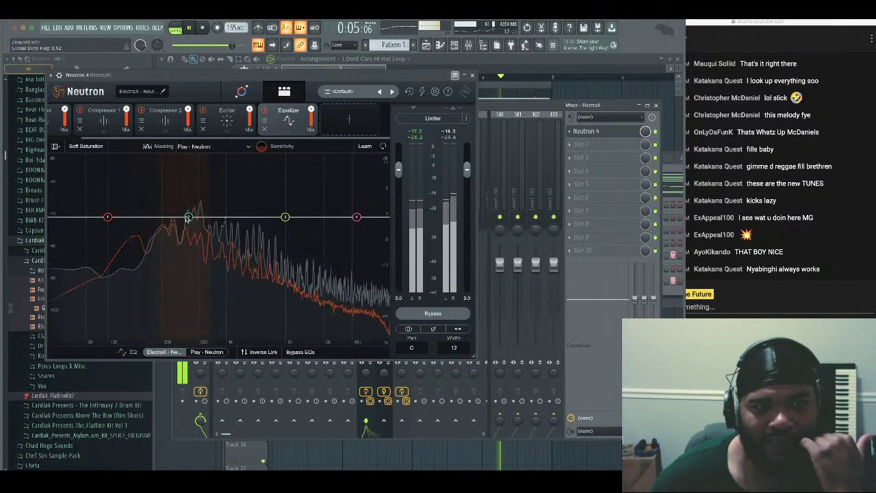
Cut the ElectraX EQ by about 7.3 dB at 338 Hz, 3.1 dB at 1229 Hz and 2.4 dB at 636 Hz
drag(189, 219, 176, 231)
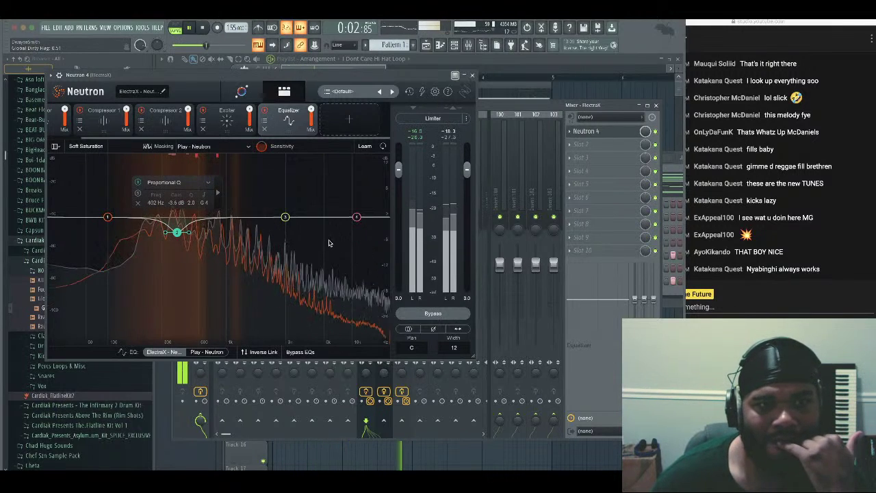
drag(175, 249, 174, 252)
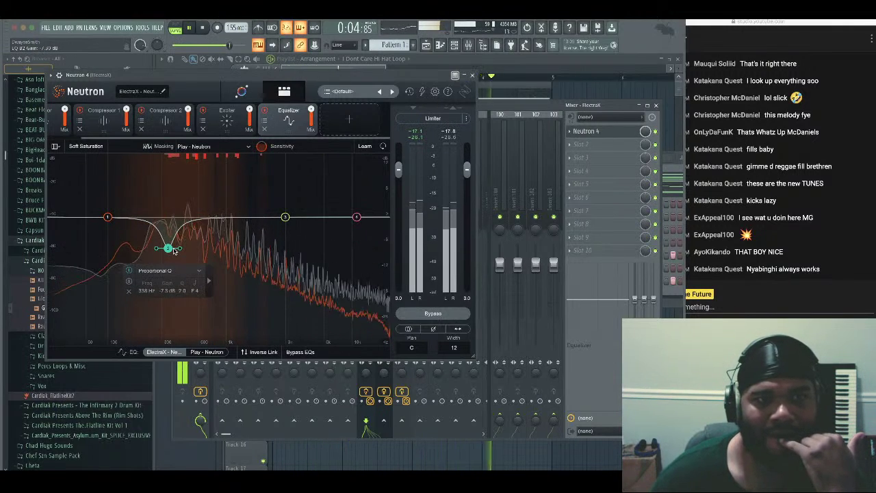
click(229, 219)
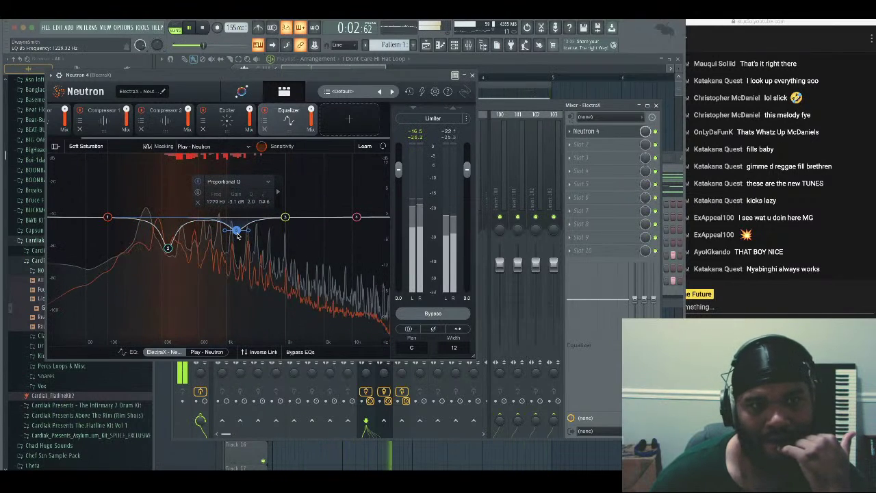
drag(238, 235, 239, 236)
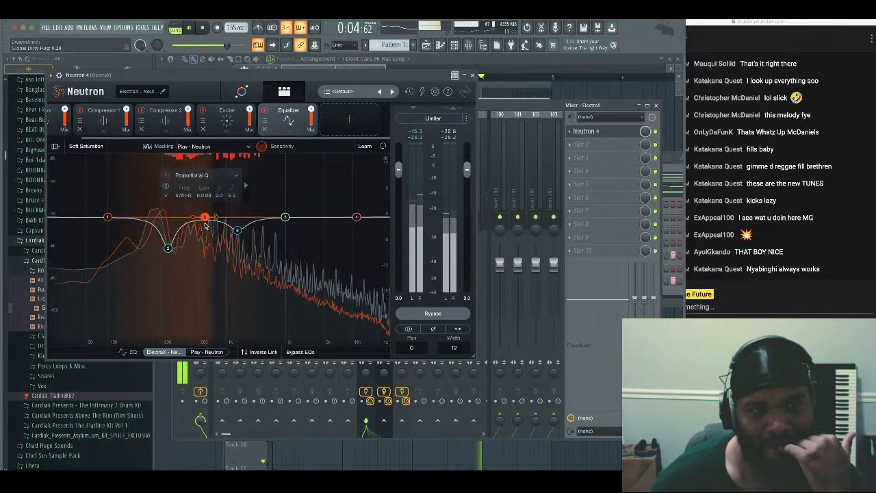
drag(204, 231, 202, 233)
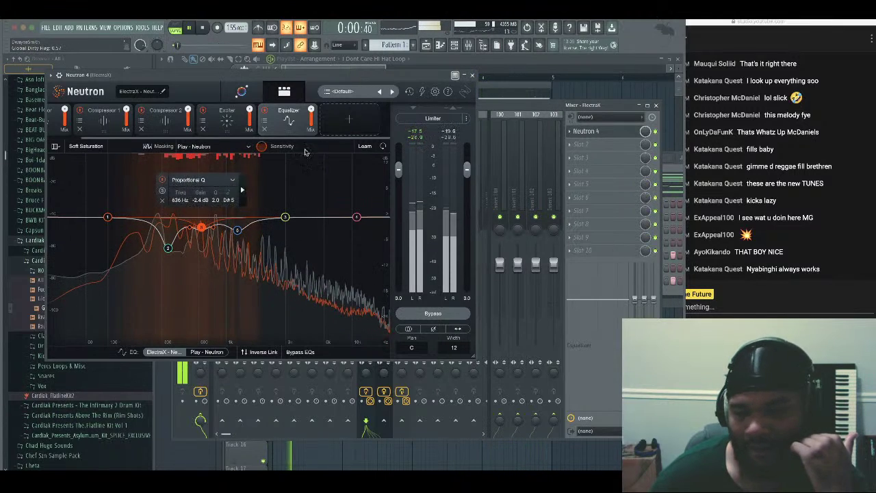
click(474, 76)
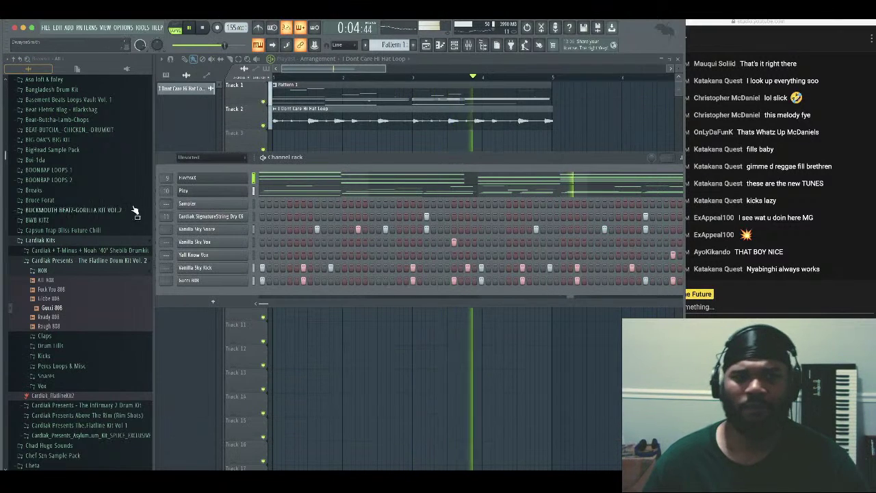
Clone the ElectraX channel and load the BELL Culture patch from the XP2 TRAPPIN IN HEAVEN bank in the copy
right_click(248, 177)
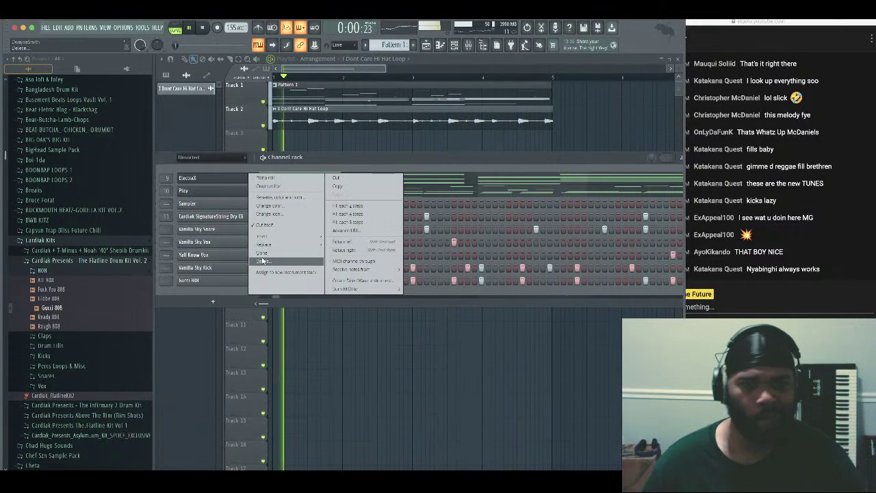
click(262, 252)
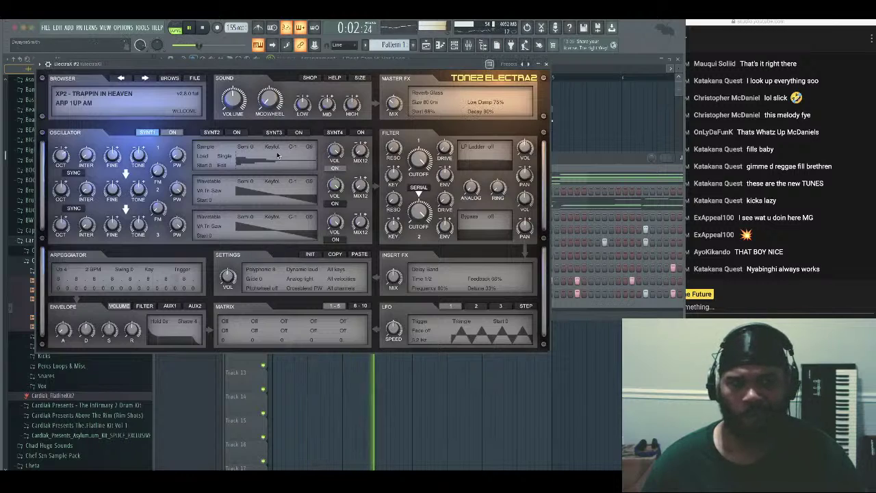
click(169, 78)
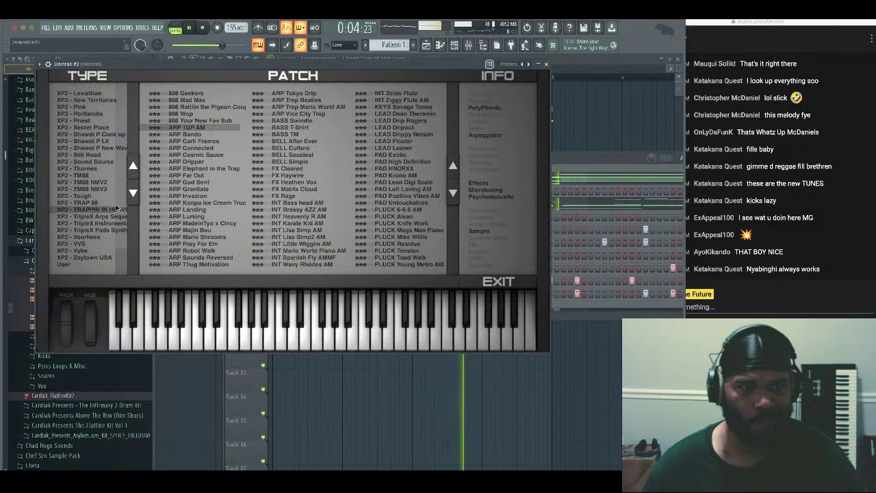
click(322, 140)
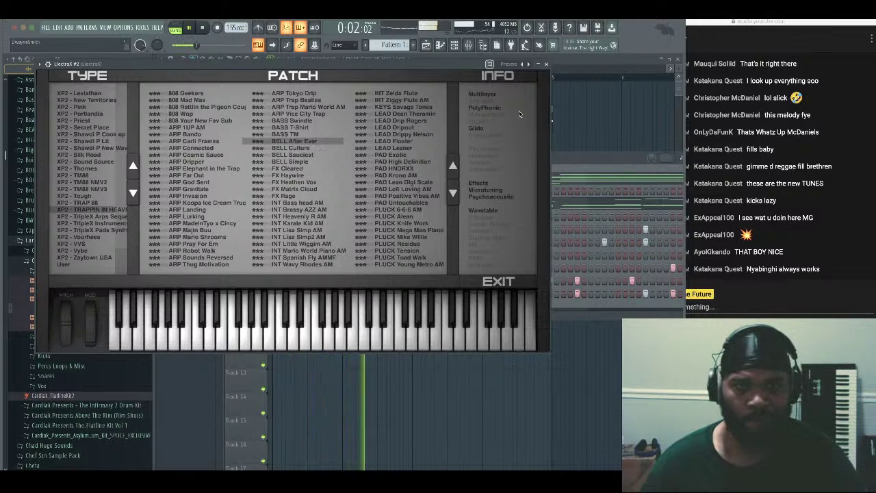
click(306, 148)
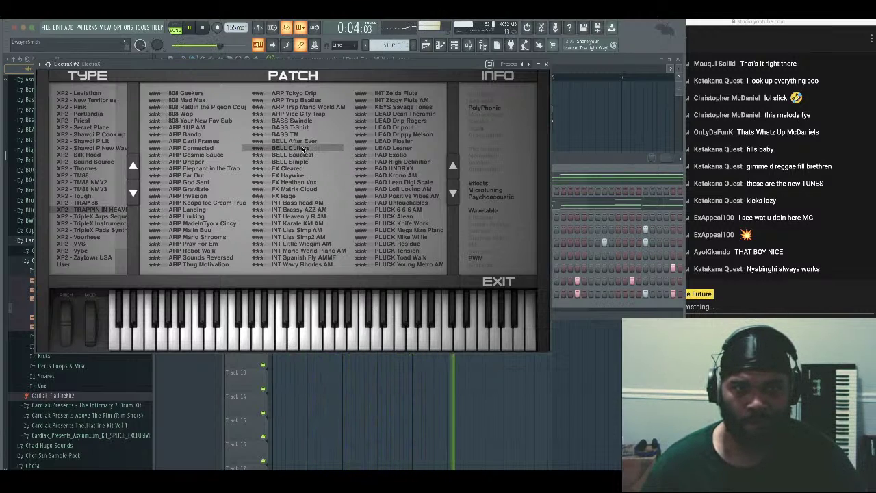
click(546, 64)
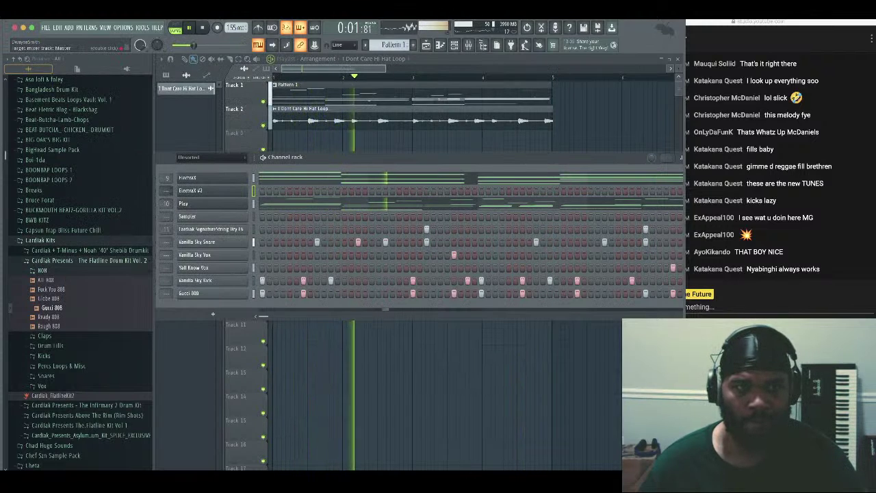
Draw short E7, G#7, C#6 and F#6 notes across bars 1 and 2 of the ElectraX #2 channel, following the ghost notes
right_click(221, 193)
click(263, 191)
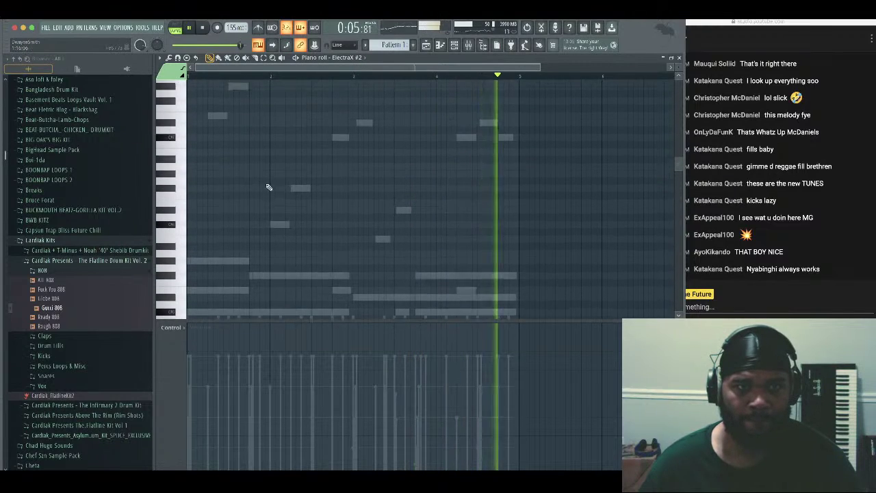
scroll(212, 147, up, 3)
click(212, 142)
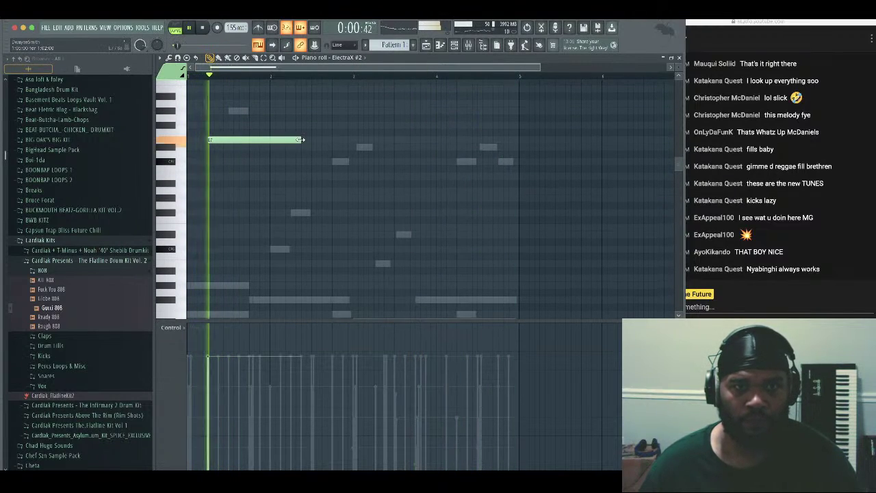
drag(301, 140, 224, 142)
key(space)
key(space)
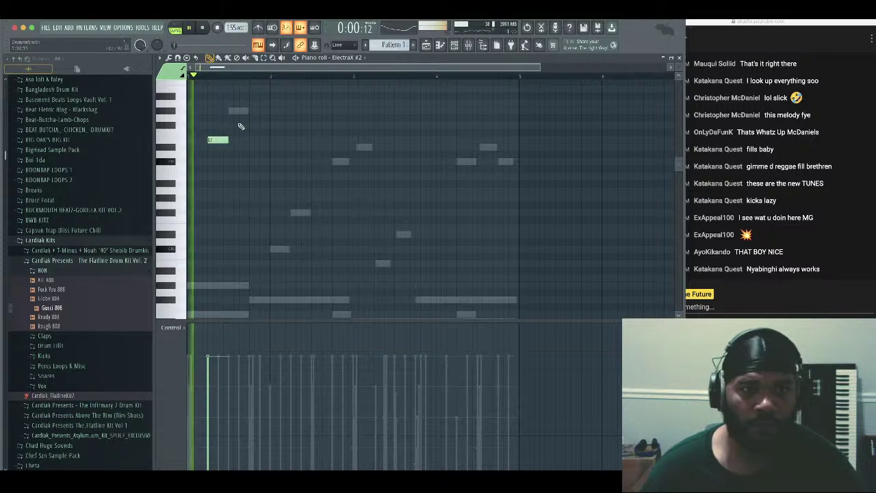
click(233, 111)
click(274, 249)
click(294, 213)
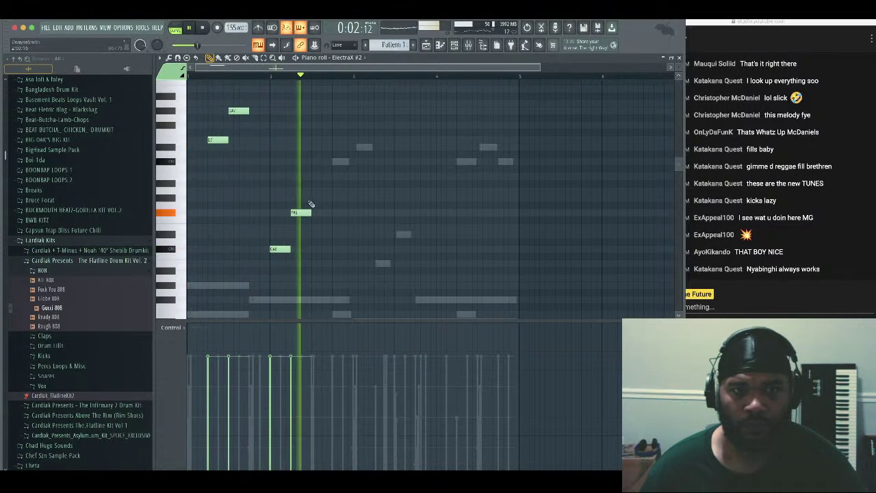
Continue the ElectraX #2 melody to the end of bar 4 with C#7, D#7, B5, D#6, C#7, D#7 and C#7
click(336, 161)
click(355, 147)
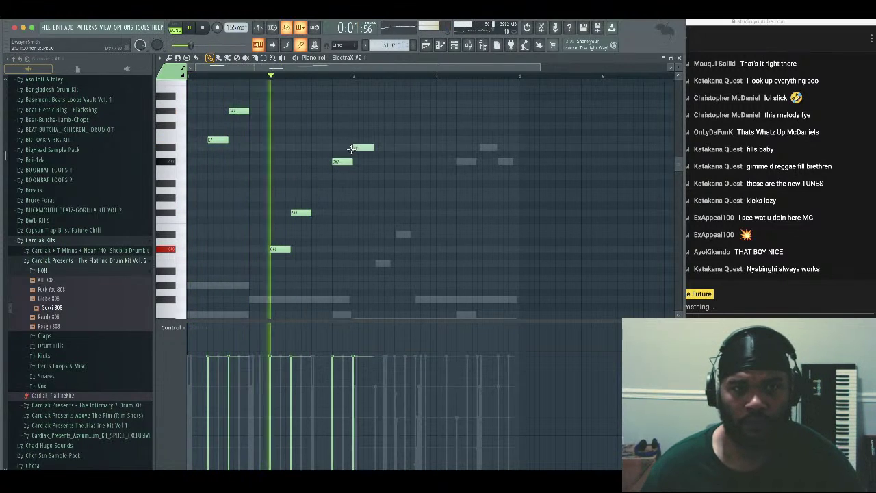
click(376, 264)
click(395, 235)
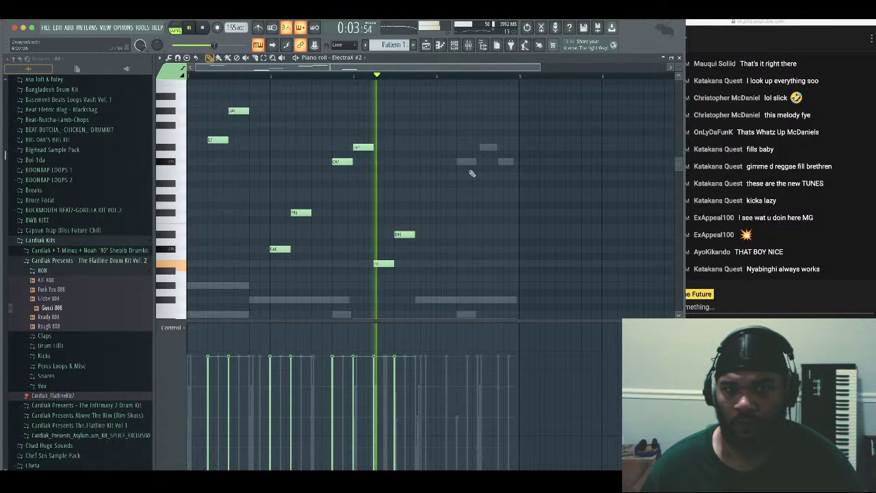
click(459, 162)
click(478, 147)
click(505, 161)
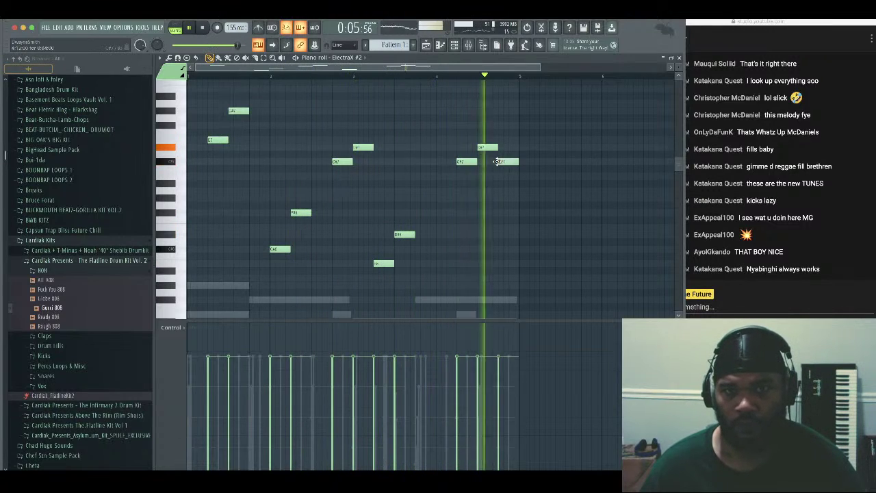
Try adding low E5 notes at the end of bar 2 and the start of bar 4, and delete both
scroll(442, 193, down, 4)
click(335, 249)
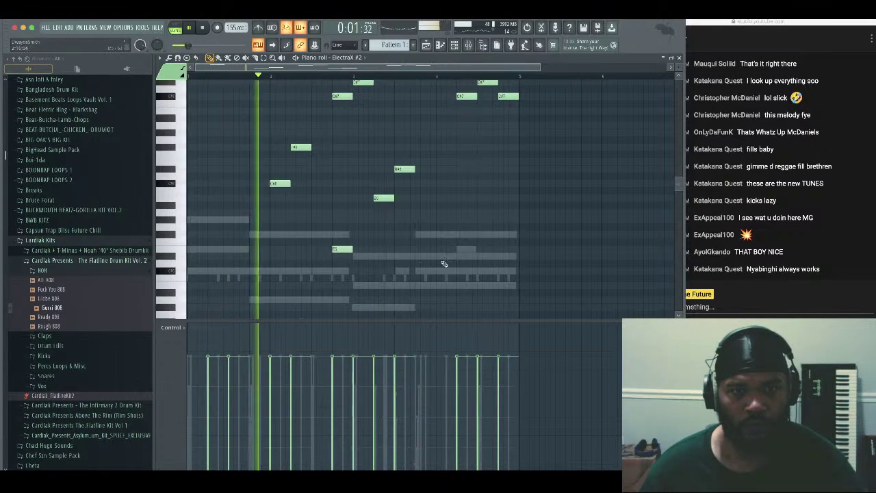
click(438, 250)
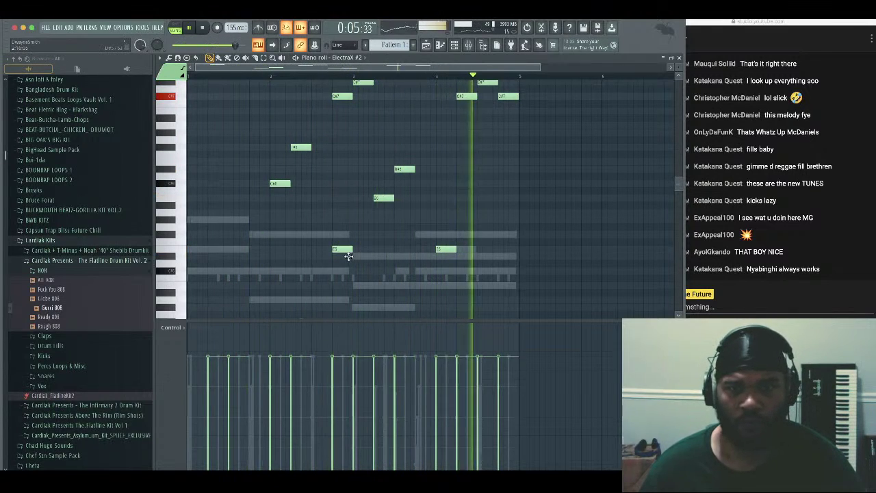
scroll(354, 224, up, 3)
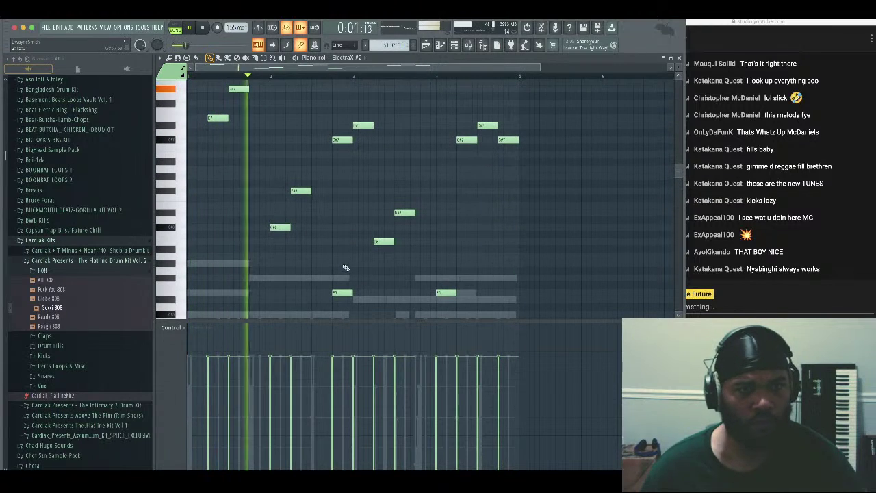
right_click(343, 293)
right_click(445, 295)
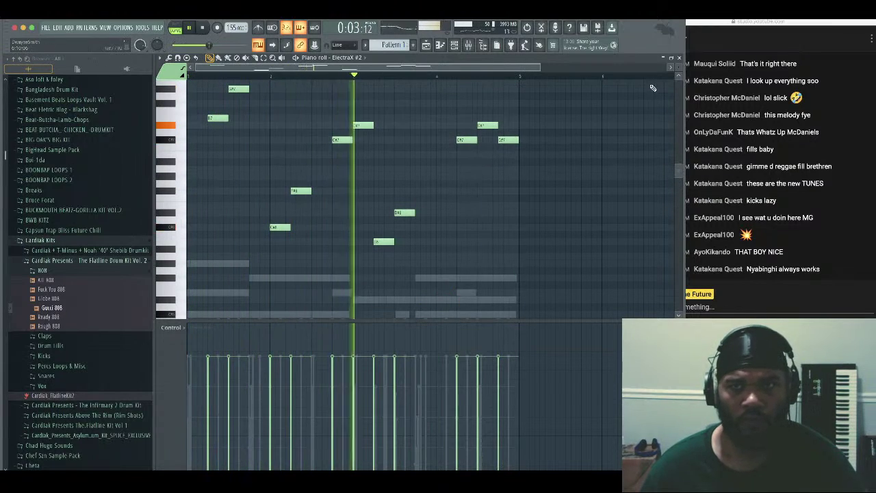
Audition the BELL Sauciest patch in ElectraX #2 and load BELL Simple from the TRAPPIN IN HEAVEN bank instead
click(678, 58)
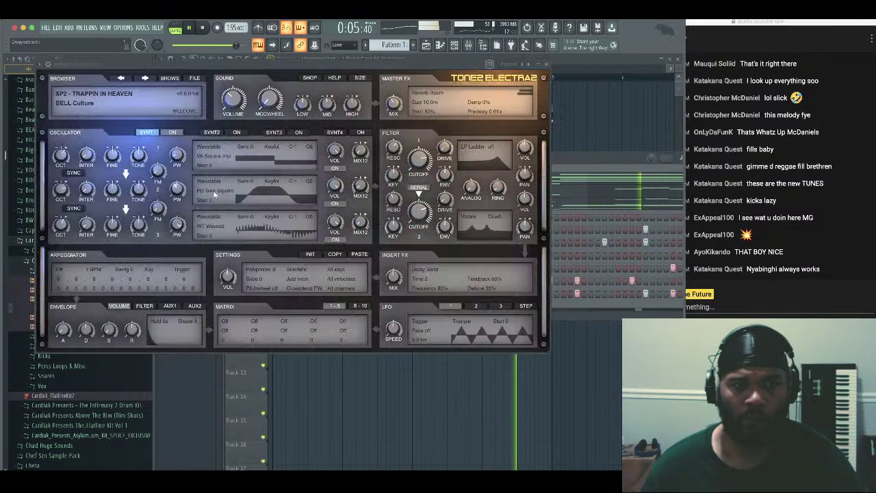
click(237, 191)
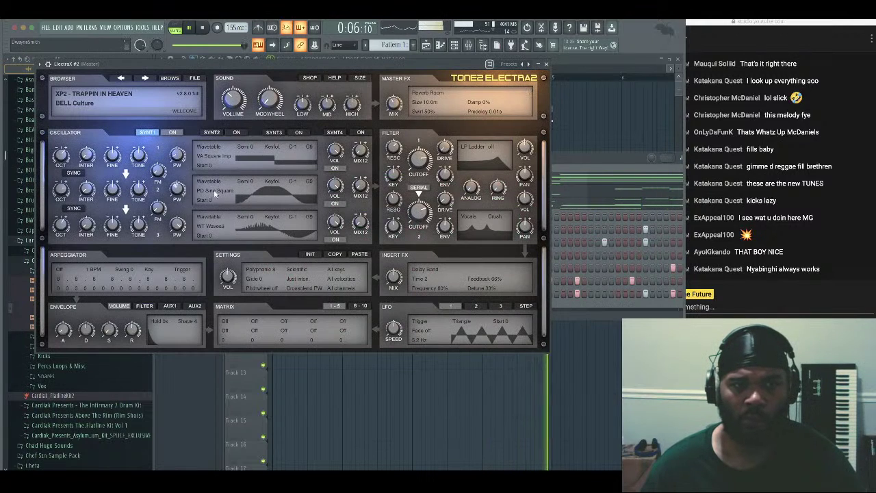
click(169, 77)
click(291, 156)
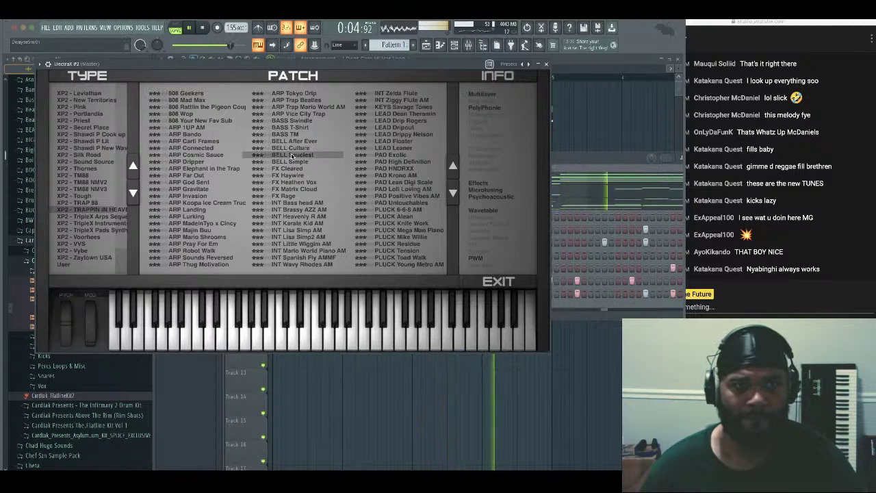
click(294, 163)
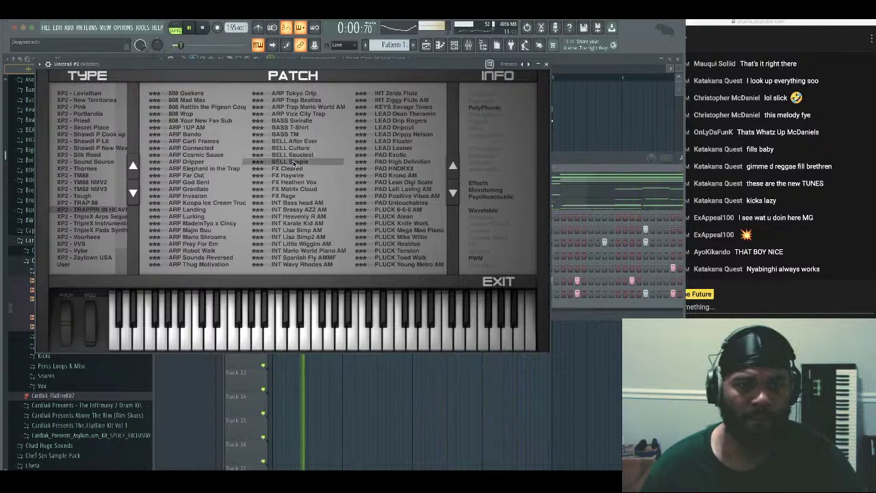
click(546, 64)
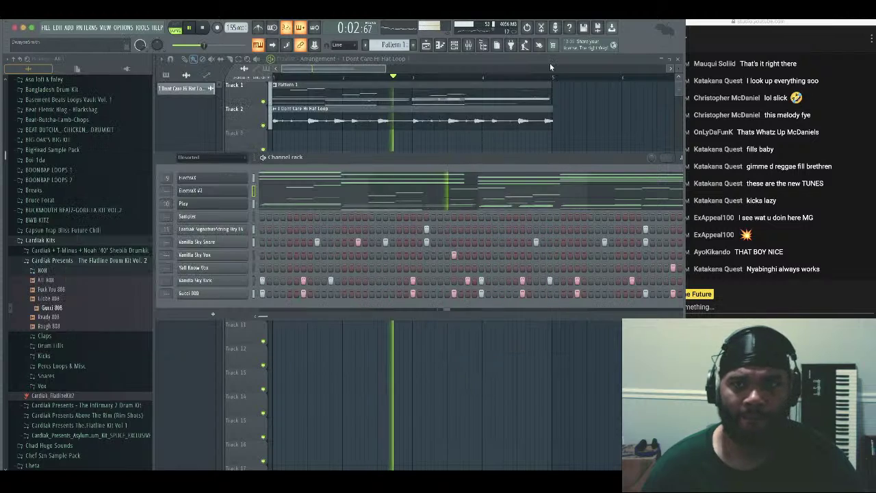
Duplicate all the ElectraX #2 melody notes and place the copies two octaves lower
key(F7)
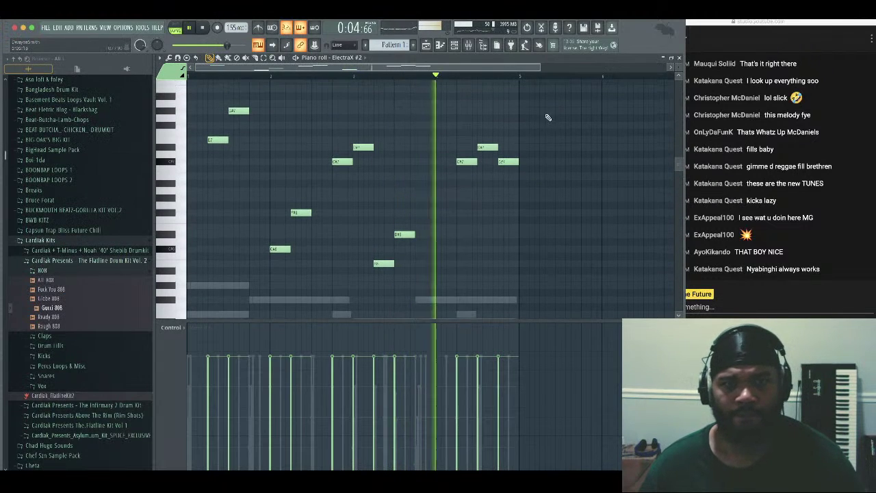
drag(547, 116, 188, 272)
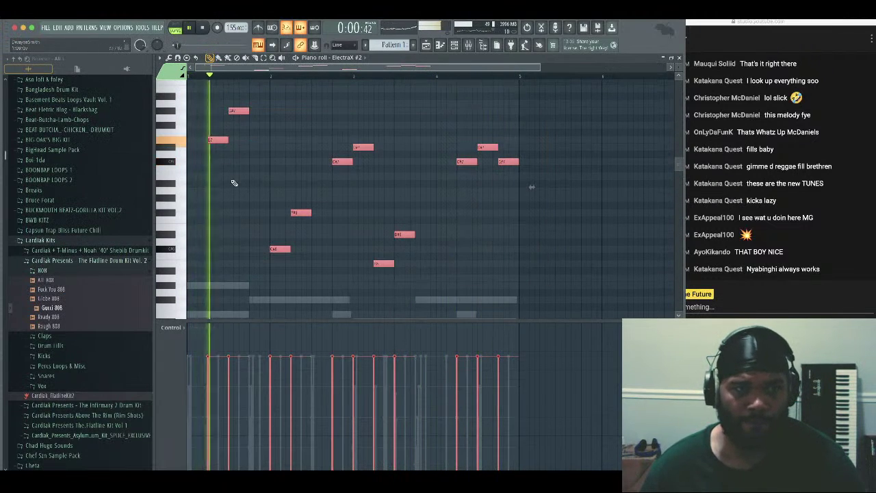
scroll(234, 183, down, 3)
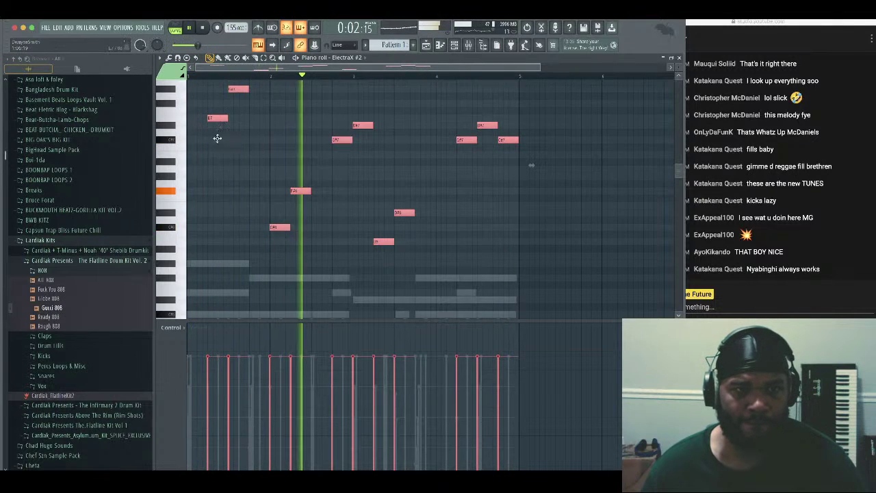
drag(217, 119, 215, 245)
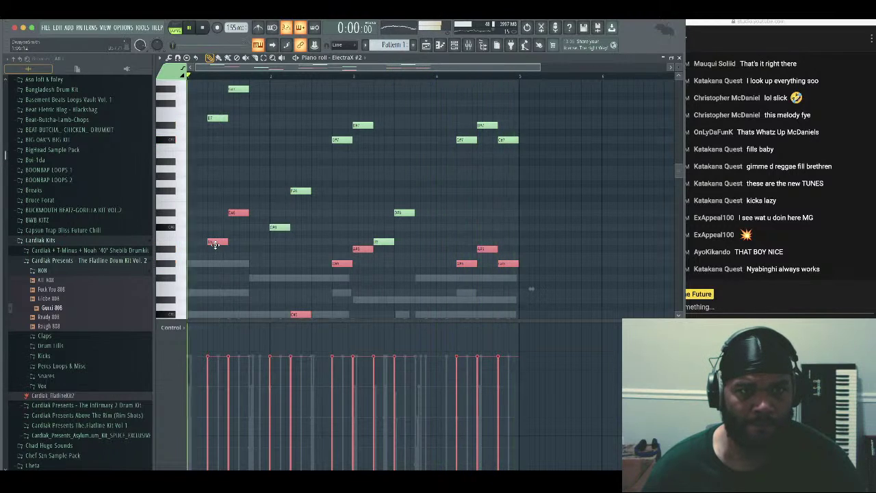
drag(215, 244, 217, 204)
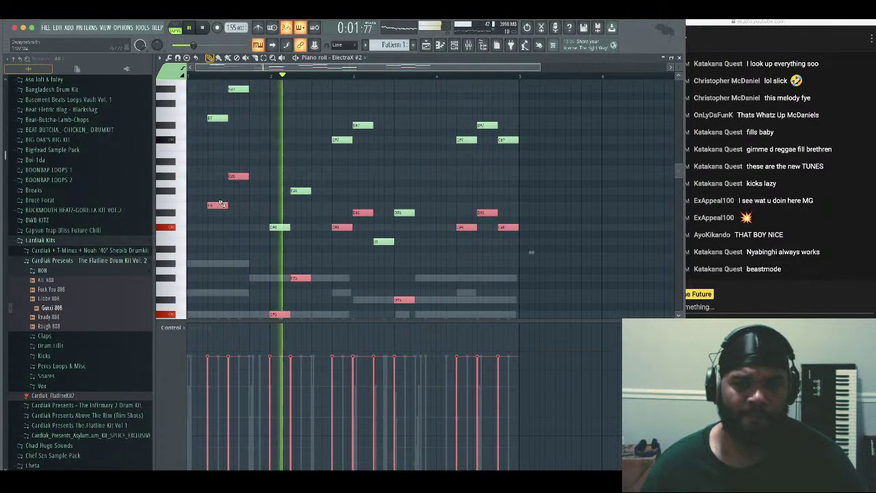
key(ctrl+Down)
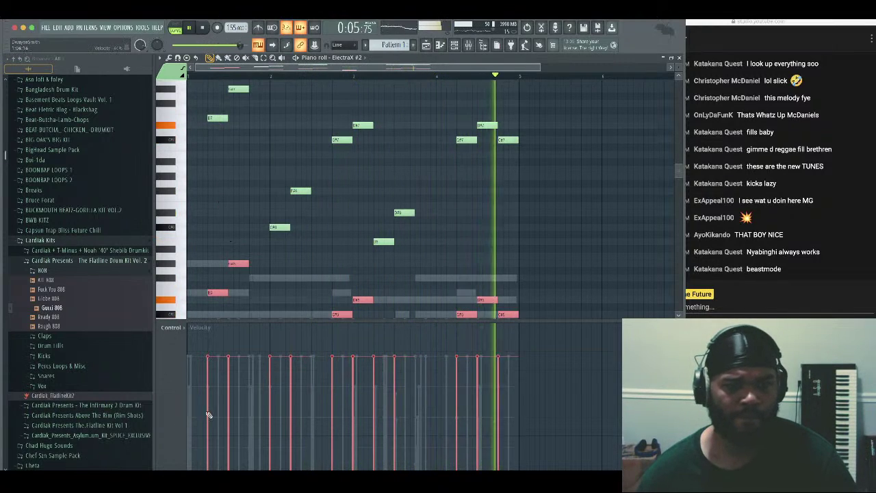
Lower the velocity of the duplicated low-octave notes across the four bars of the ElectraX #2 pattern
drag(209, 415, 501, 412)
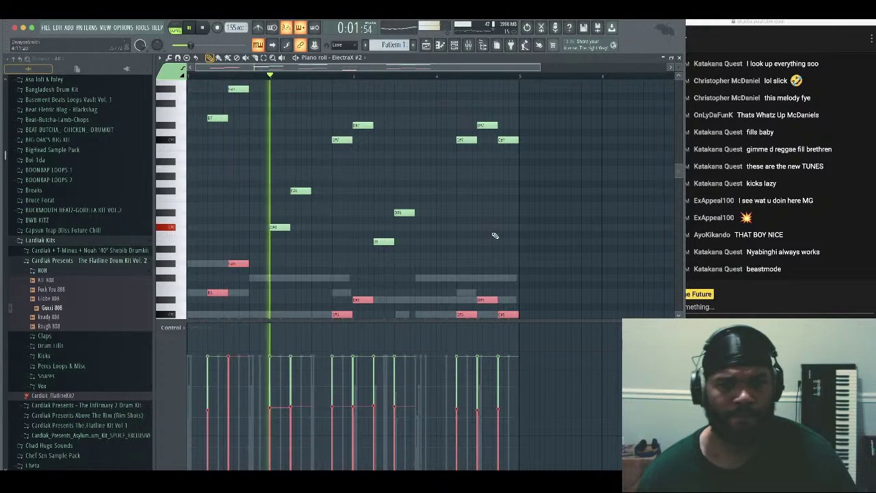
scroll(415, 271, down, 4)
scroll(421, 270, down, 4)
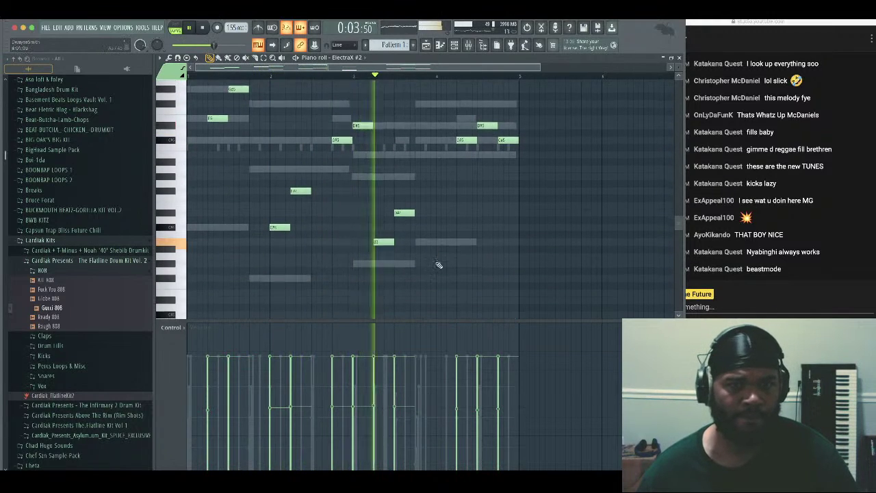
click(677, 62)
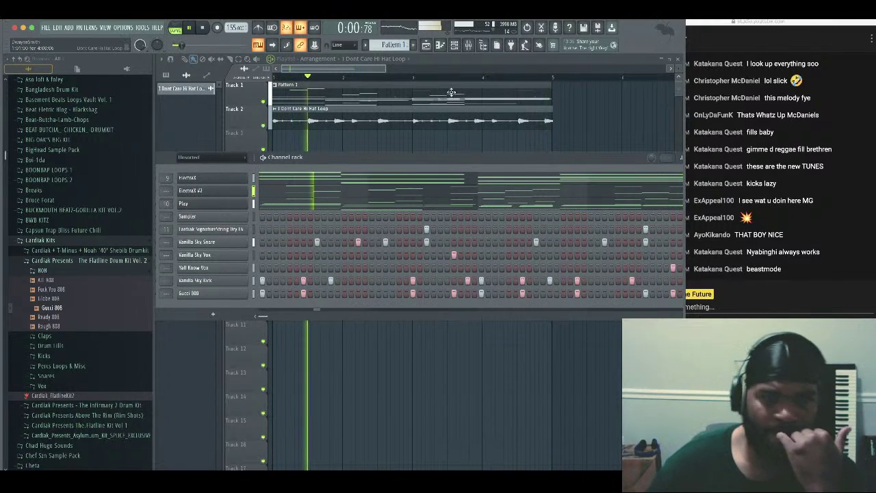
Route ElectraX #2 to mixer insert 8 and load Backmask in its first effect slot
click(468, 45)
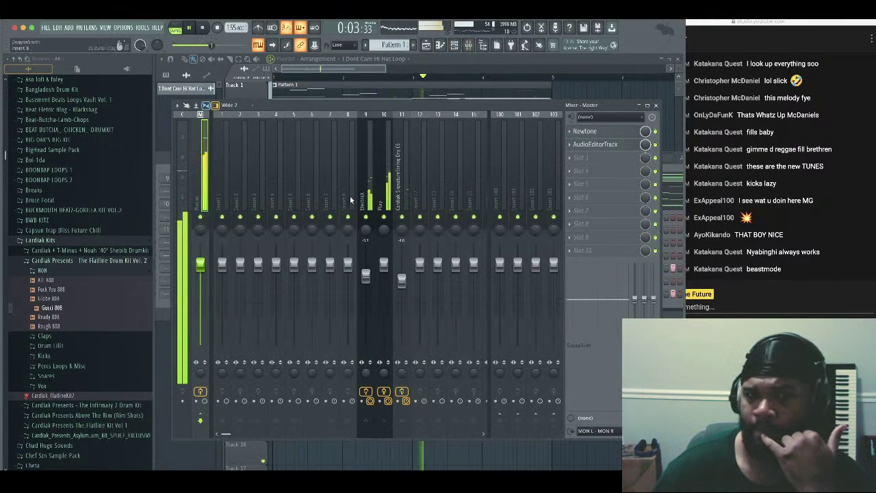
right_click(350, 115)
mouse_move(420, 209)
click(458, 211)
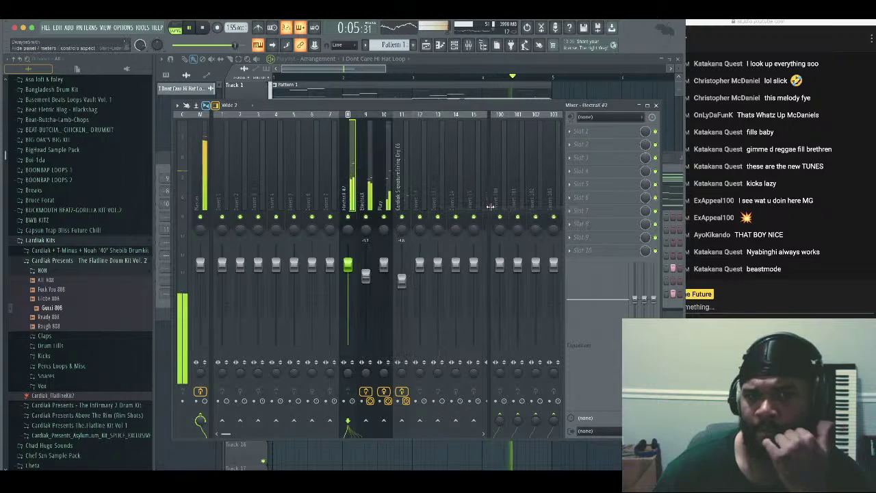
click(596, 131)
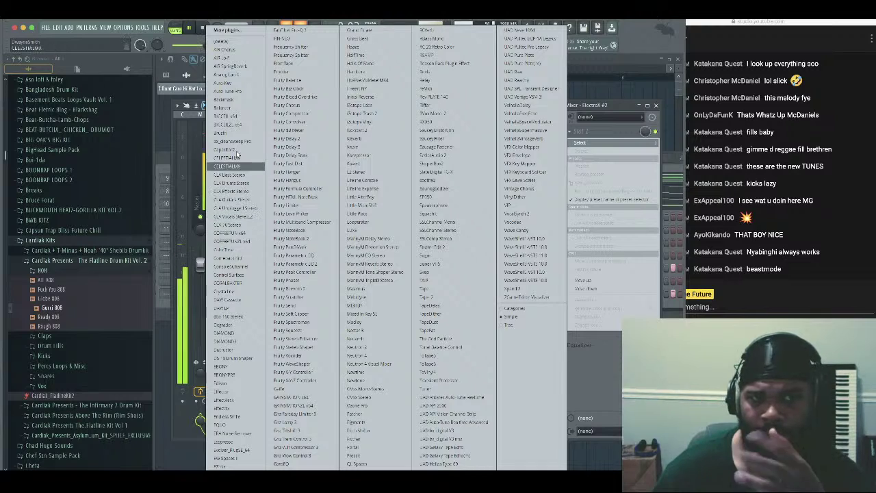
click(245, 100)
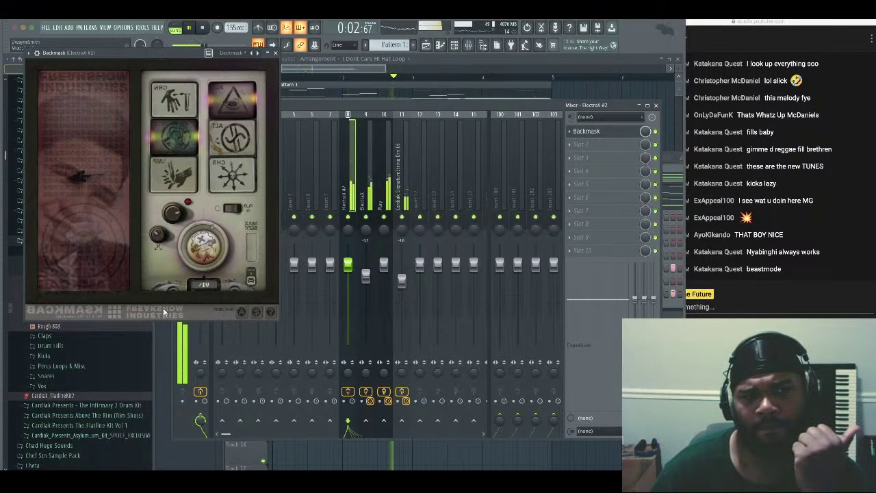
Try Backmask's ALT mode, switch it to CHS and adjust the large central dial
click(233, 146)
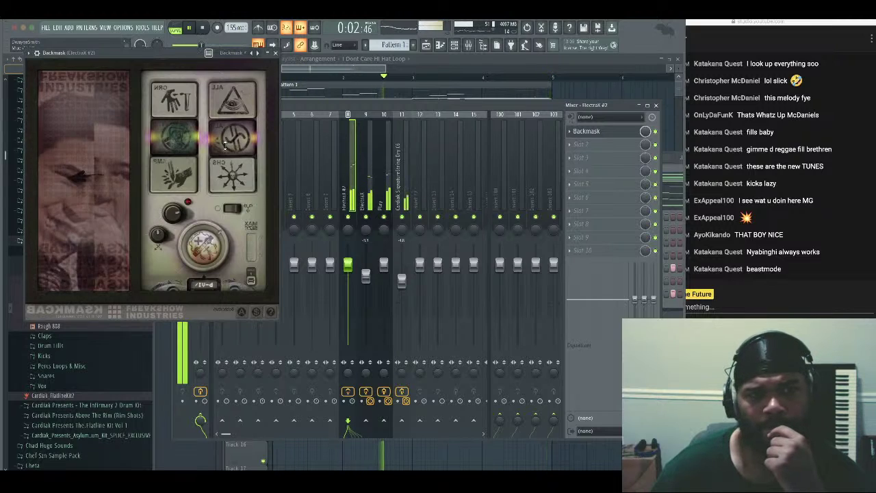
click(227, 177)
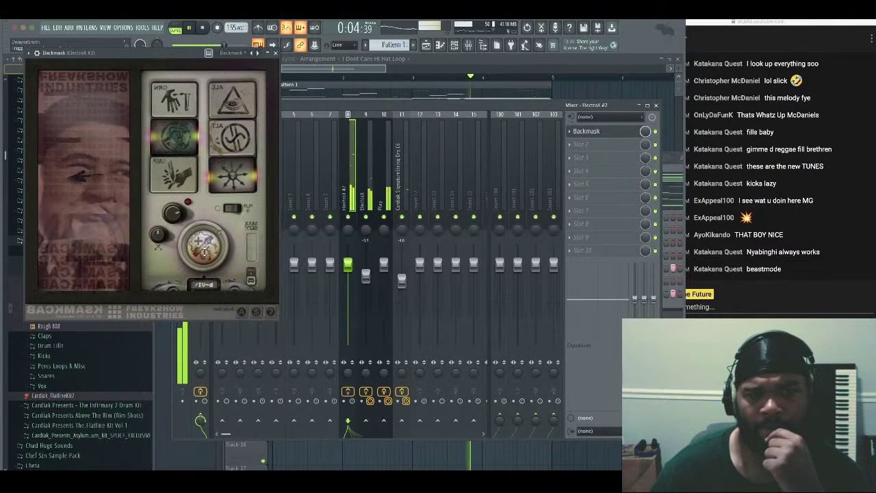
drag(203, 253, 206, 277)
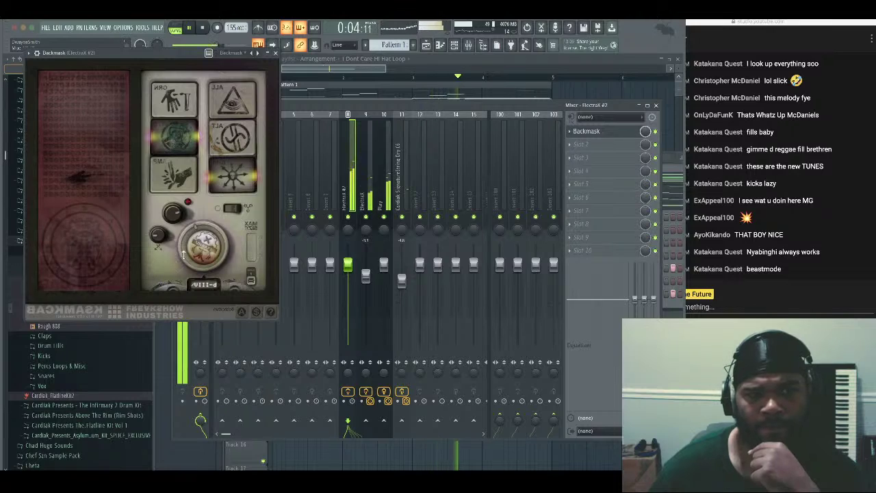
drag(195, 242, 201, 208)
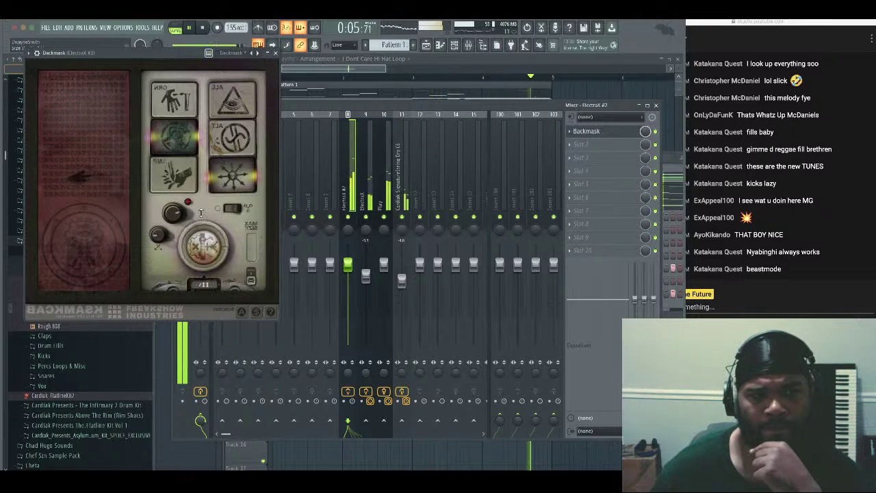
click(276, 54)
Load HalfTime in the second effect slot of the ElectraX #2 insert
click(582, 144)
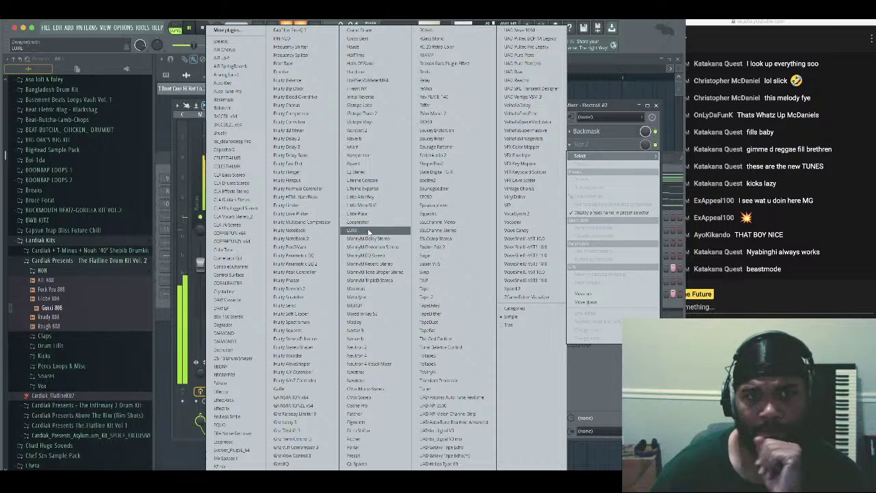
click(356, 55)
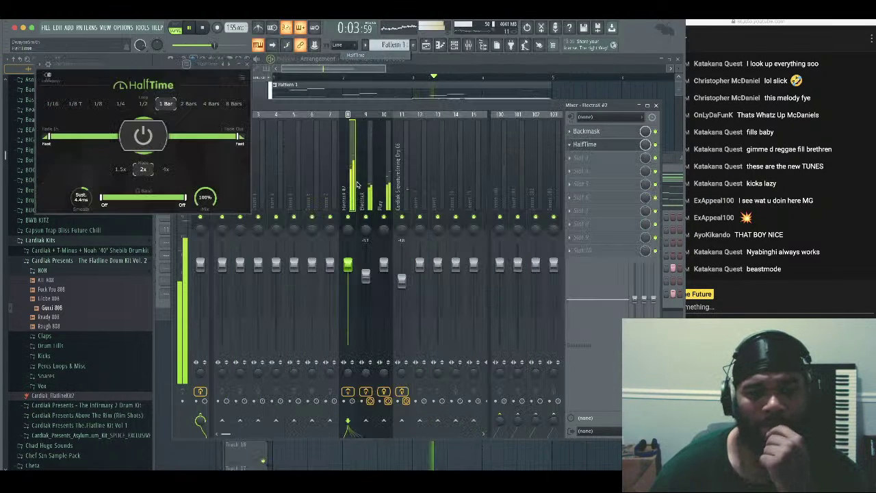
Set HalfTime's loop length to 1/2 and its mix to 77%, and lower the ElectraX #2 mixer fader
click(120, 103)
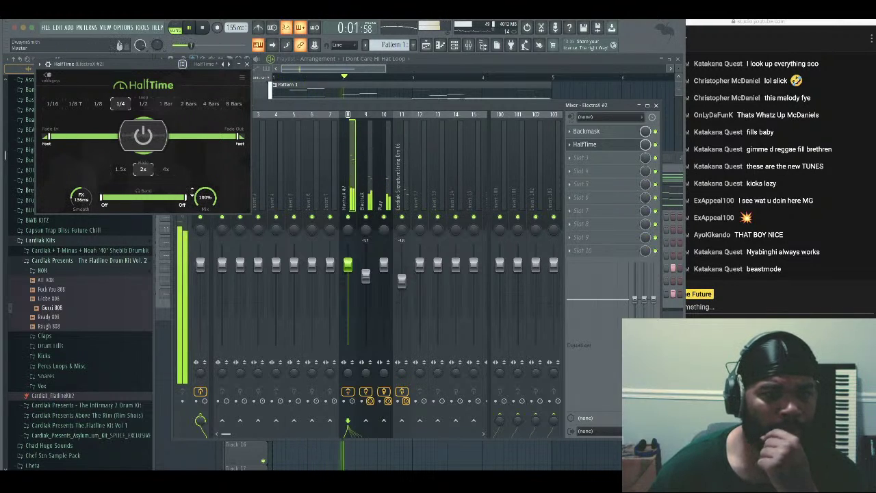
drag(348, 263, 348, 294)
drag(205, 198, 205, 221)
click(143, 104)
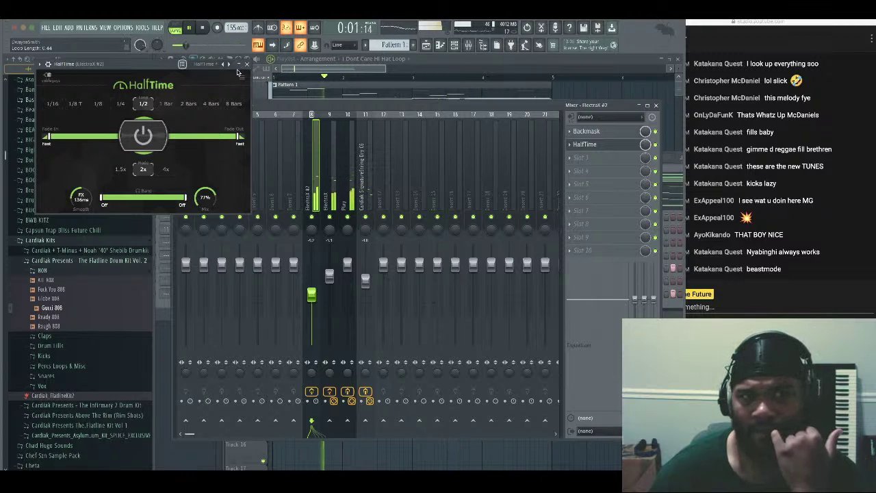
click(246, 63)
Load ToTape5 in the third ElectraX #2 slot and raise Softer to about 0.58, Flutter to about 0.44 and Fatter to about 0.11
click(574, 160)
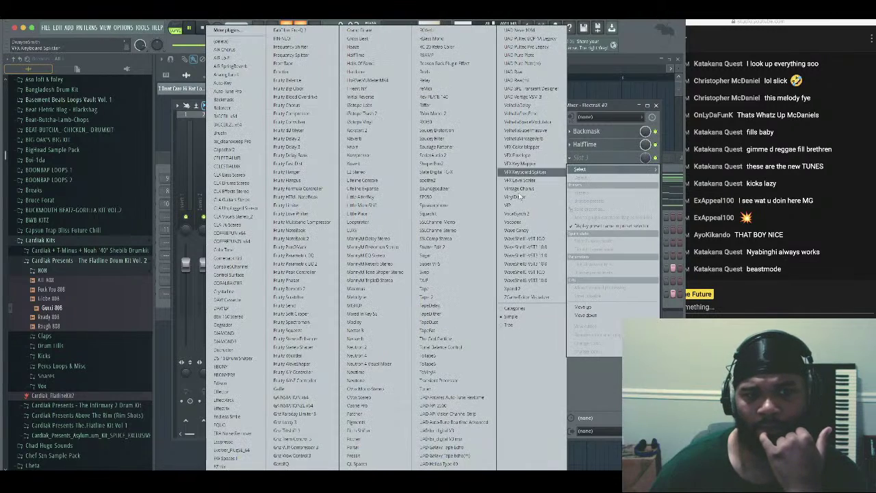
click(446, 356)
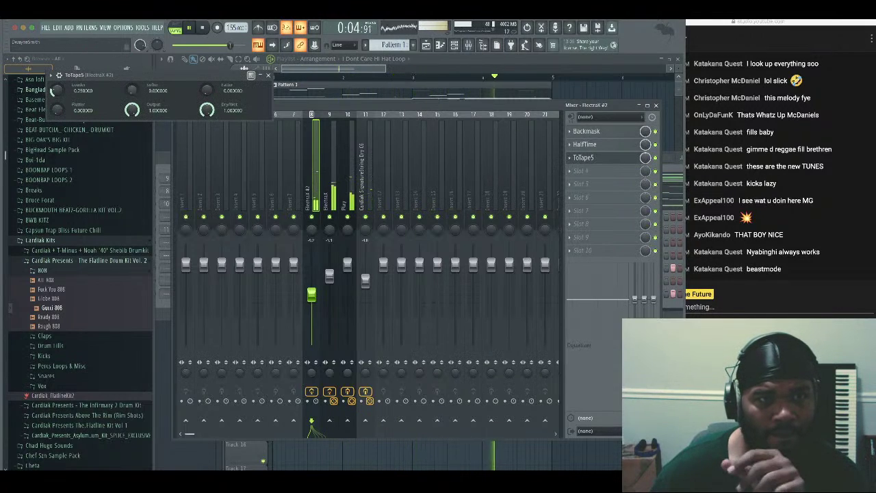
drag(131, 91, 131, 76)
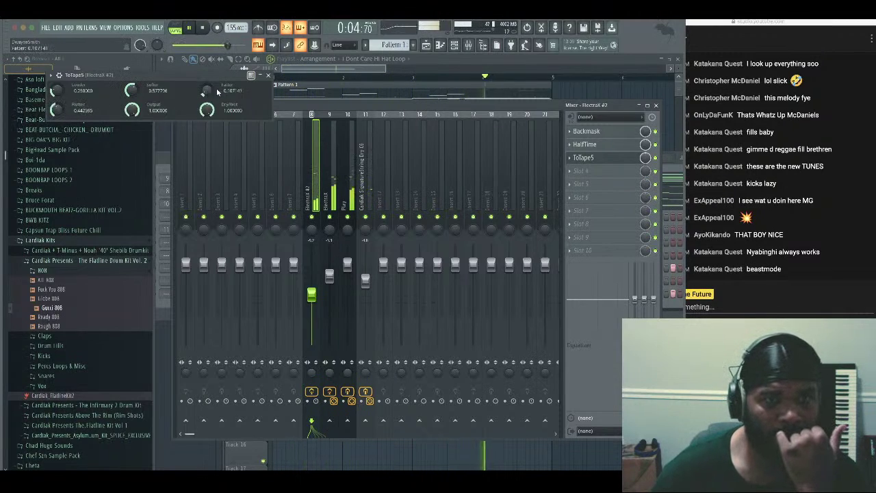
click(269, 75)
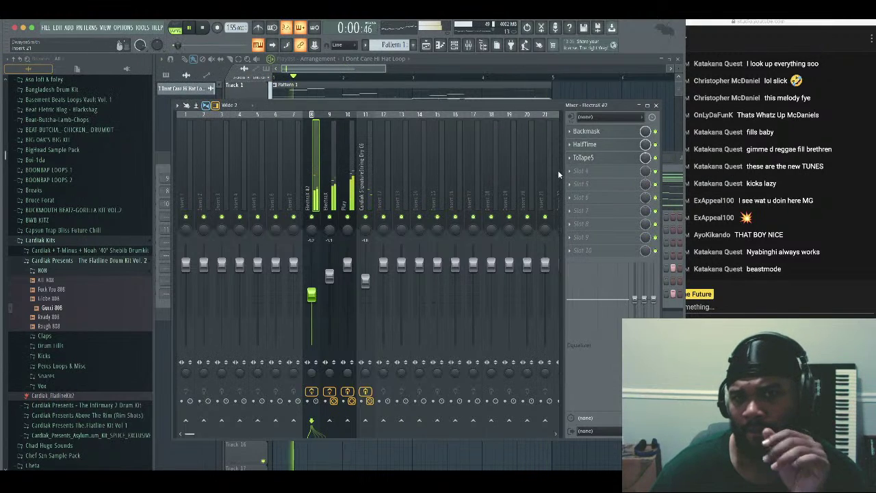
Load ToVinyl4 in the fourth ElectraX #2 effect slot and set its groove wear to about 0.35
click(573, 174)
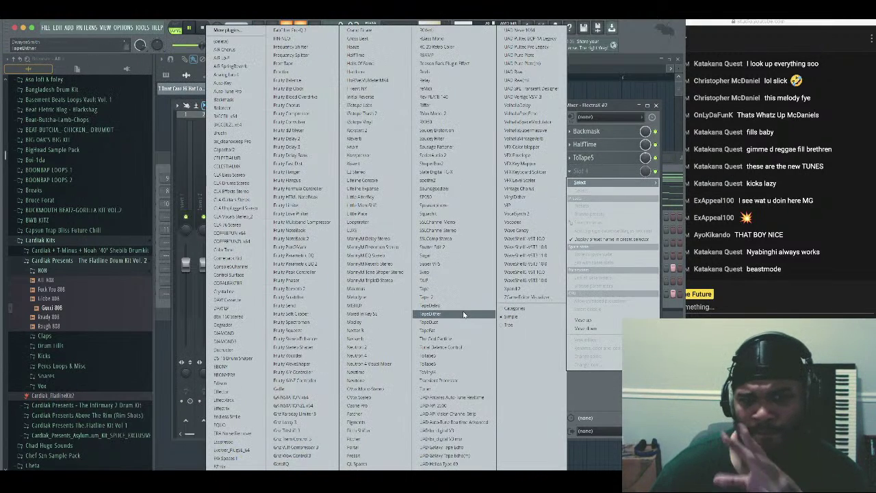
click(468, 371)
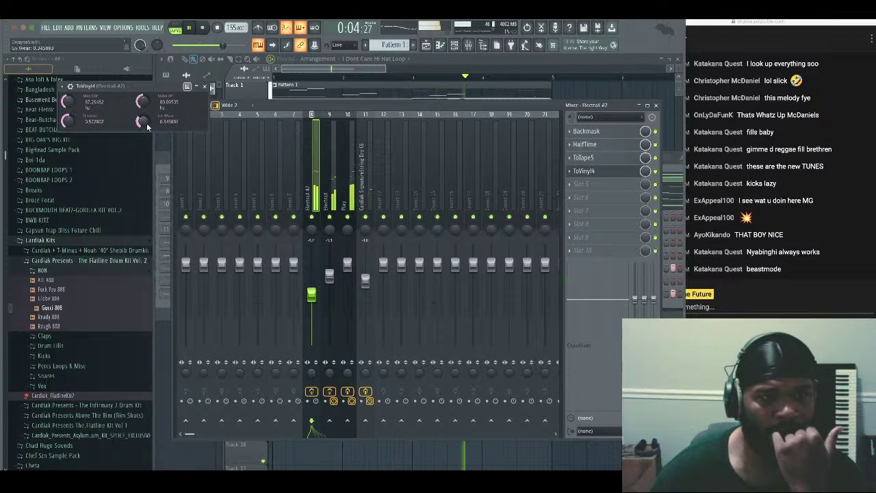
click(205, 87)
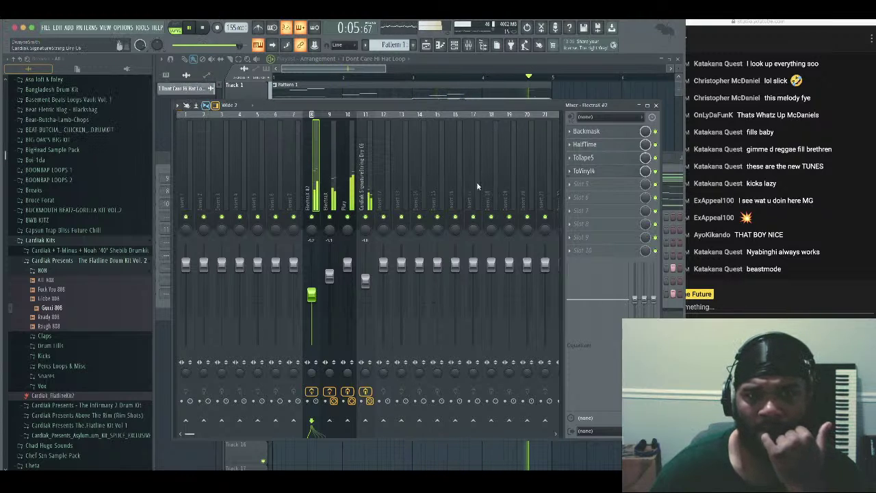
Load Neutron 4 in the fifth ElectraX #2 slot, run its assistant and apply the custom SICKO MOD... target with Tone Match at 45%
click(574, 188)
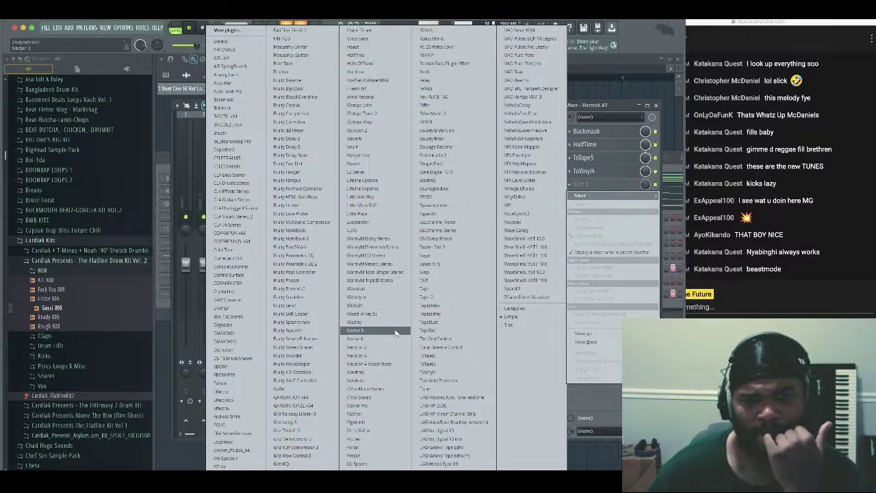
click(390, 355)
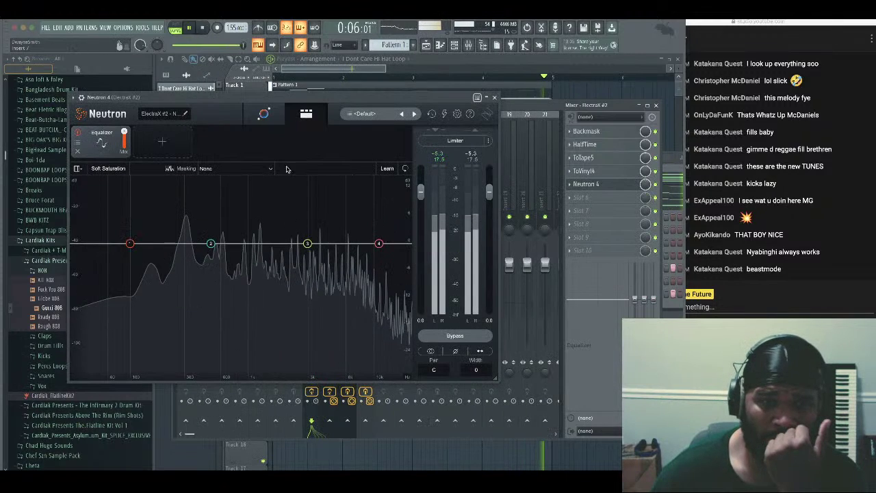
click(263, 113)
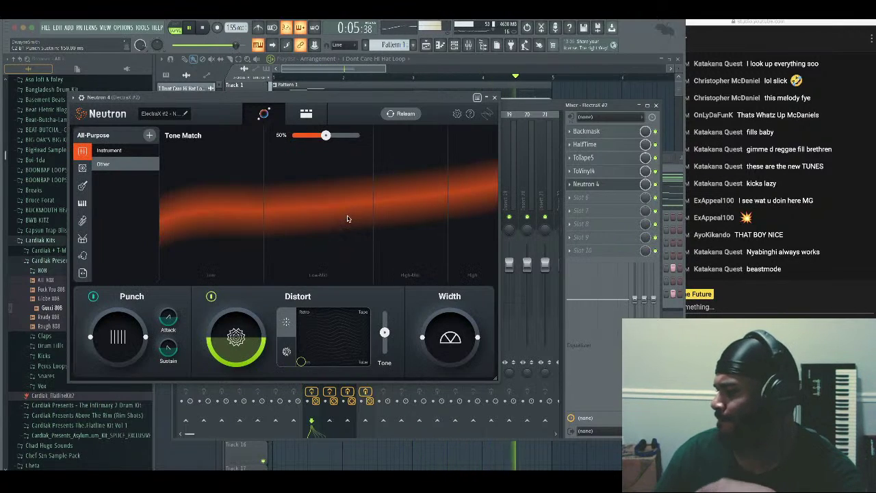
drag(331, 137, 334, 136)
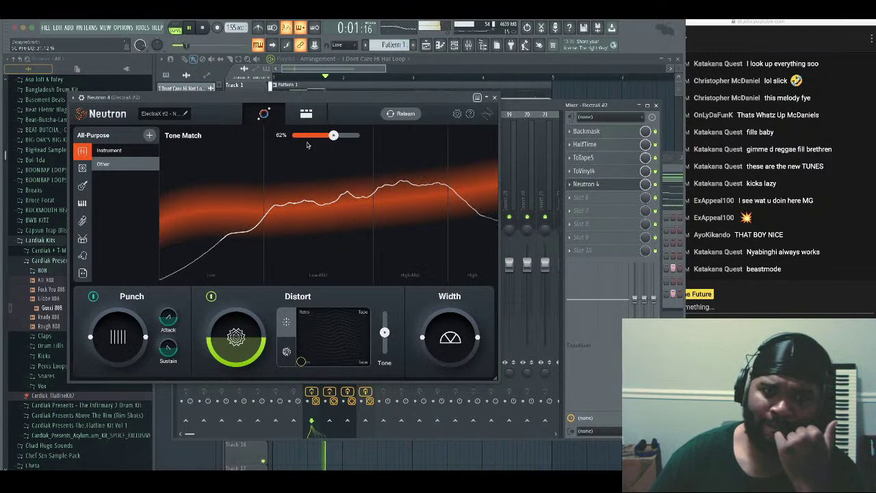
click(83, 272)
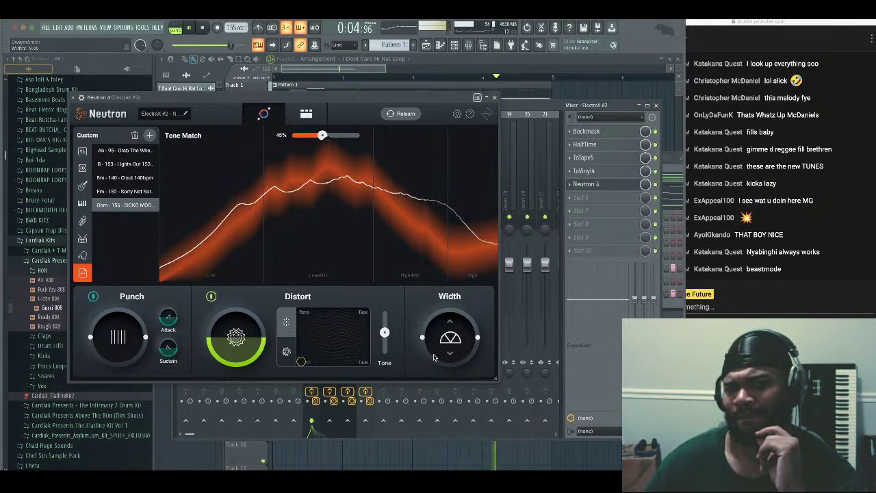
Narrow Neutron's width to about -58, raise the Distort tone and shift its harmonic blend, and slightly lower the ElectraX #2 fader
drag(434, 357, 442, 381)
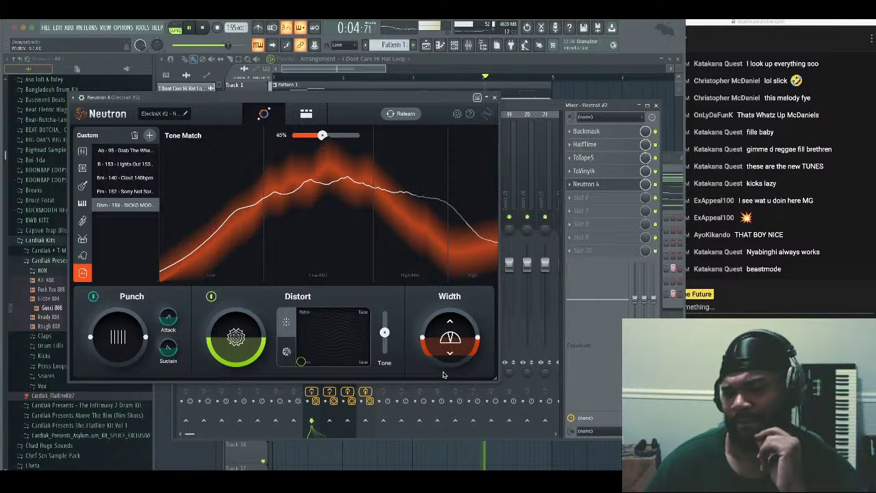
drag(384, 333, 384, 323)
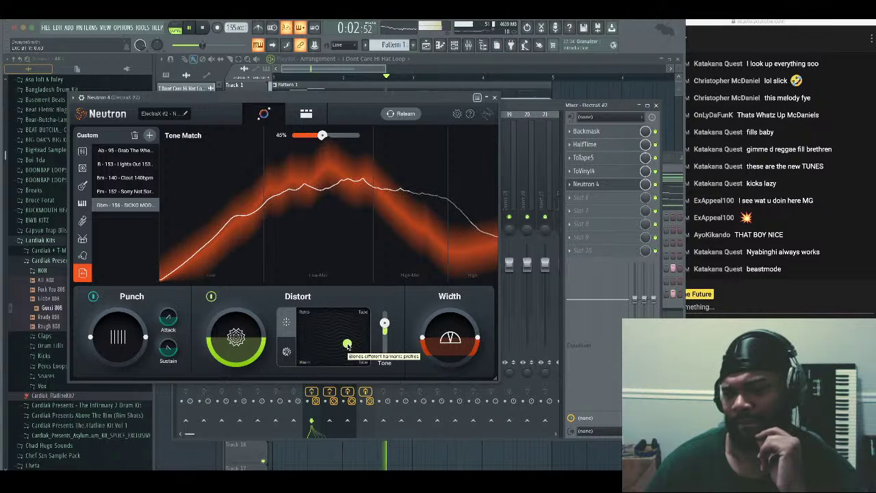
click(494, 97)
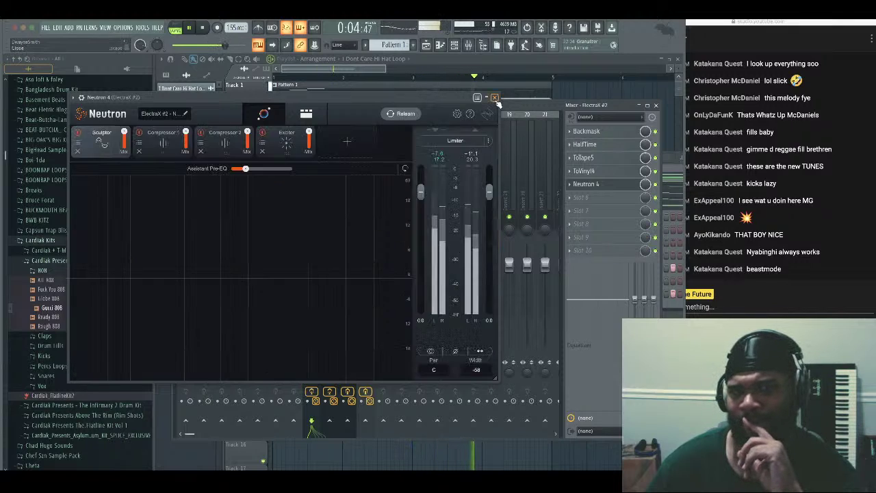
drag(318, 254, 318, 258)
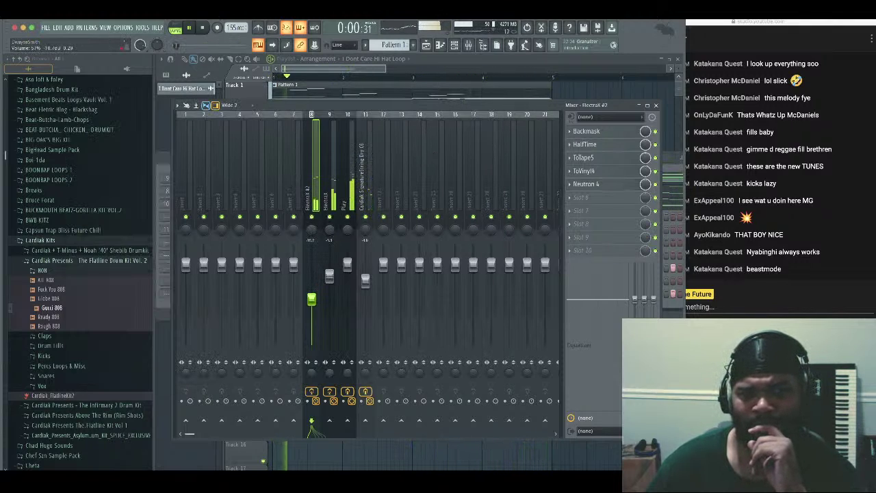
Move the Cardiak SignatureString Dry and Gucci 808 channels up above the Sampler channel in the channel rack
drag(316, 110, 500, 126)
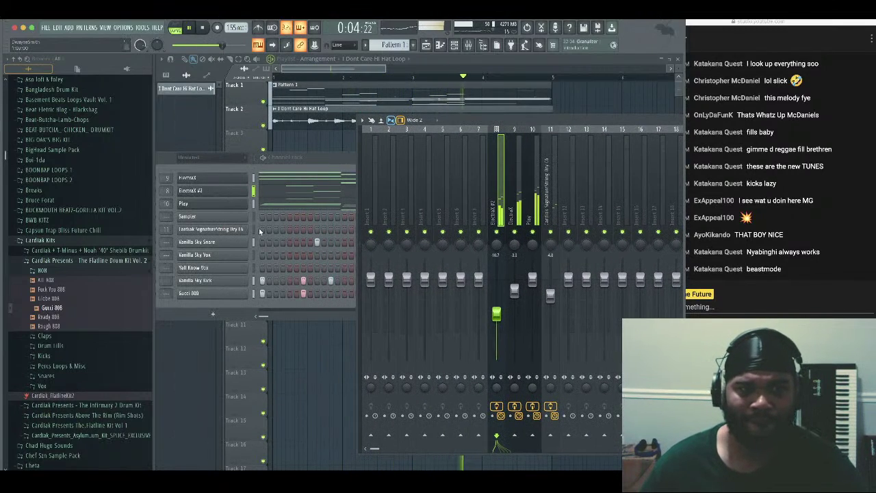
click(262, 233)
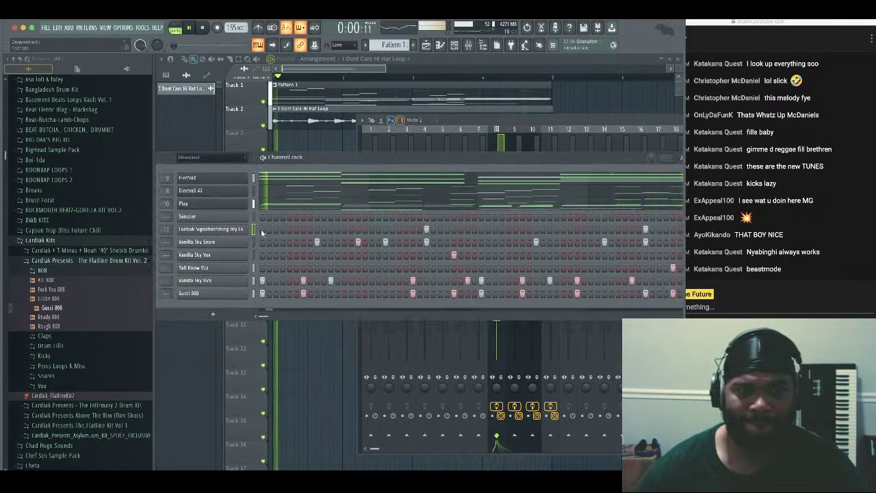
key(alt+Up)
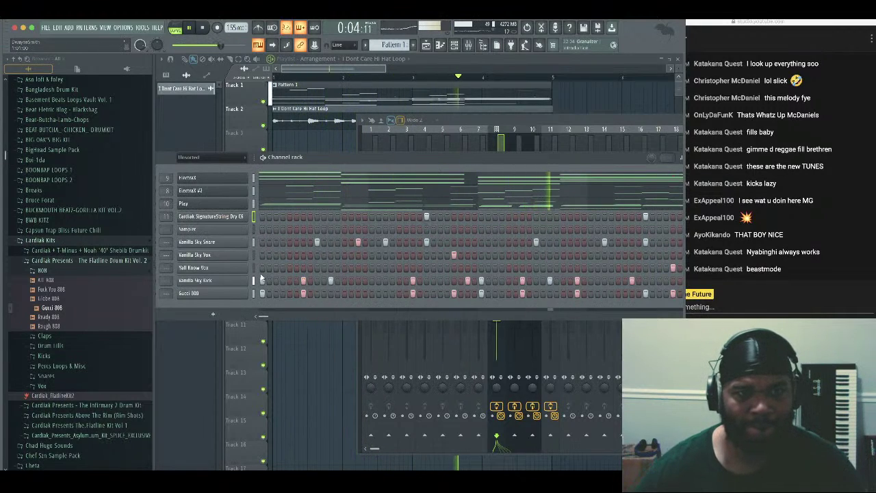
click(254, 292)
key(alt+Up)
key(alt+Up)
key(alt+Up)
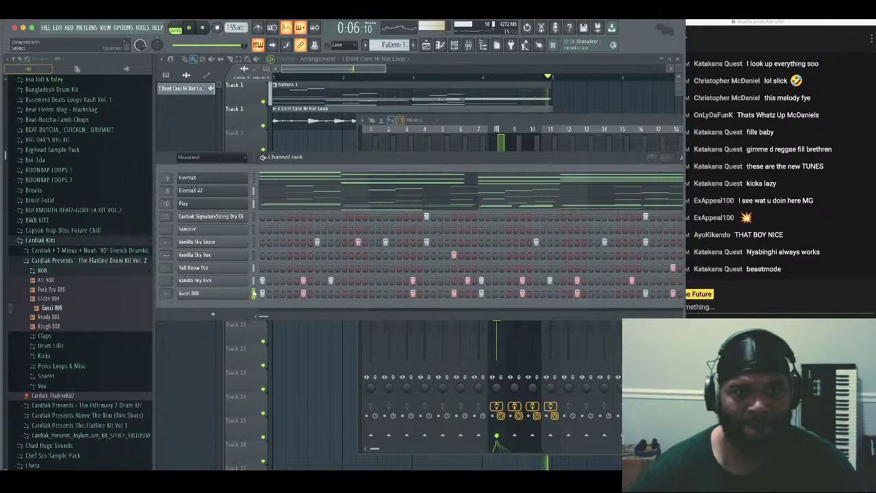
key(alt+Up)
key(alt+Up)
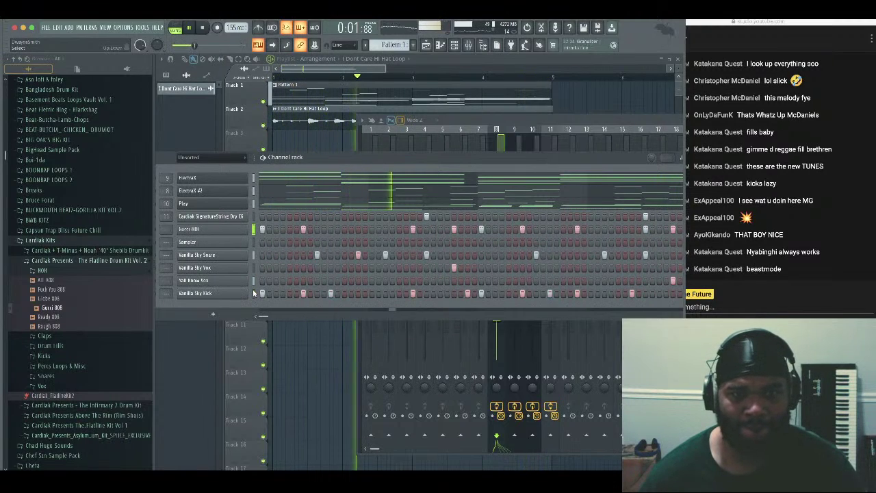
Reorder the Vanilla Sky Kick and Vanilla Sky Snare channels so they sit directly below Gucci 808, above the Sampler channel
click(255, 293)
key(alt+Up)
key(alt+Up)
key(alt+Up)
key(alt+Up)
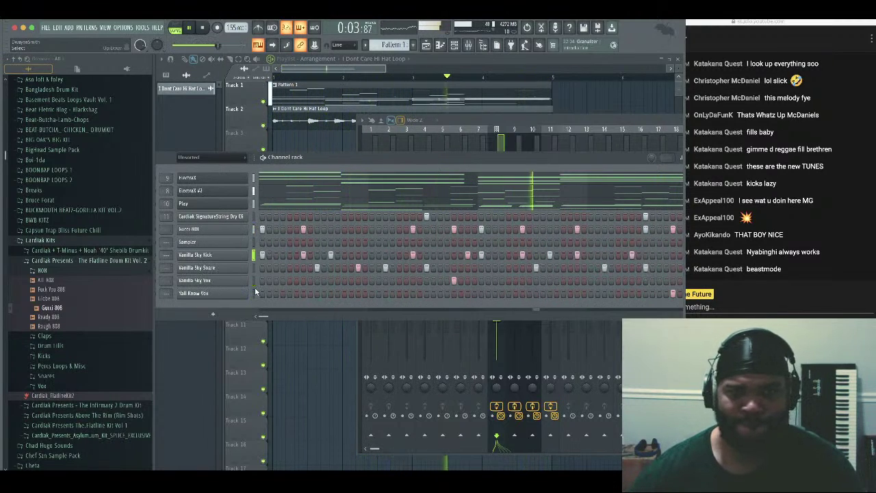
click(256, 269)
key(alt+Up)
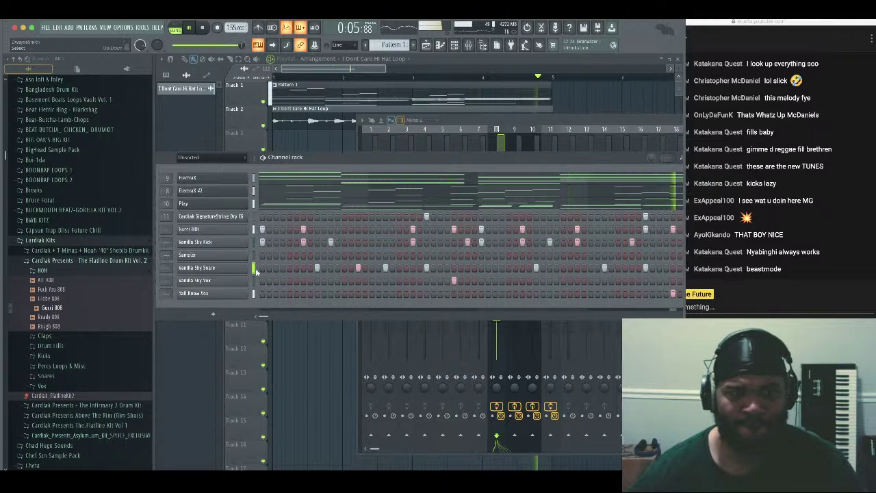
Color all channels in the rack with a gradient running from Slate Blue to Sienna
drag(254, 230, 254, 293)
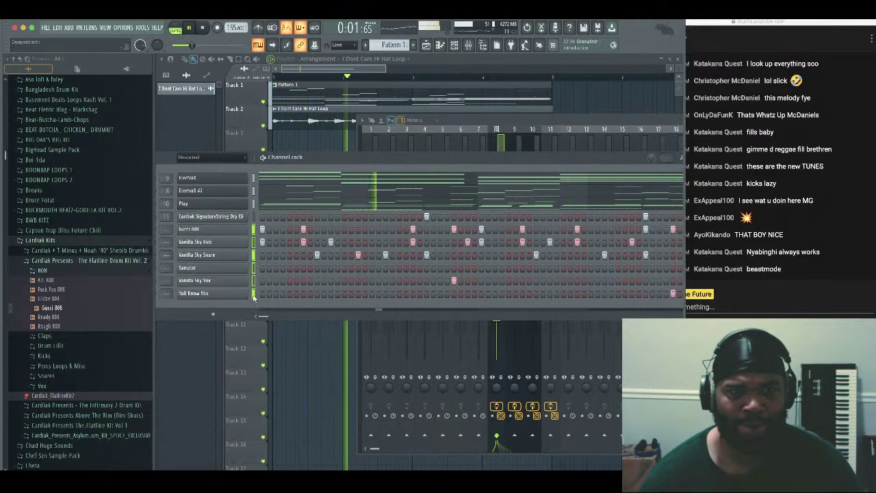
click(163, 156)
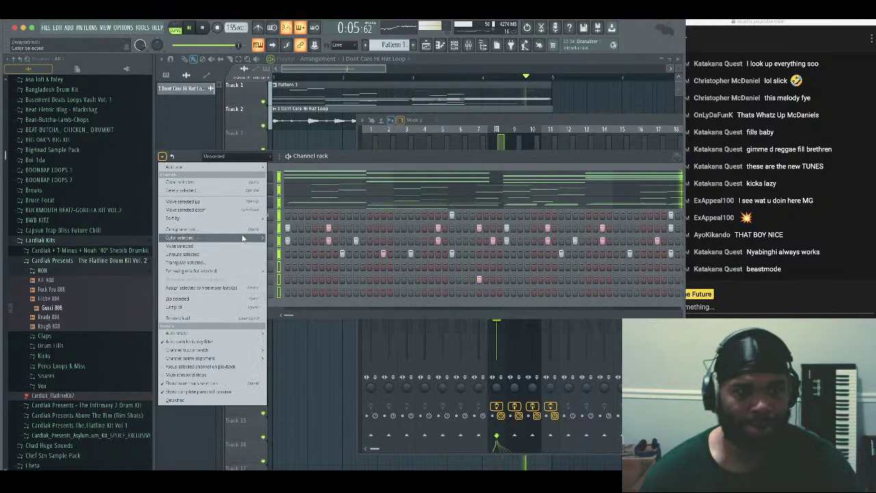
mouse_move(245, 238)
click(283, 236)
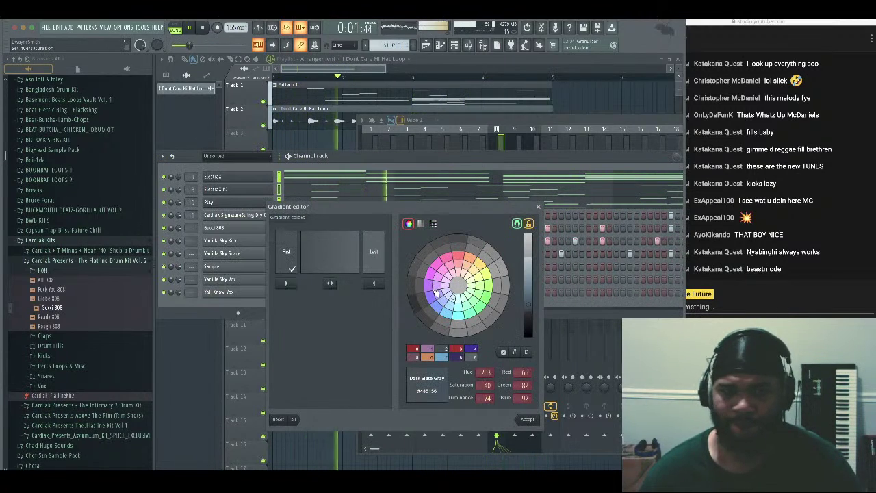
click(430, 297)
click(373, 252)
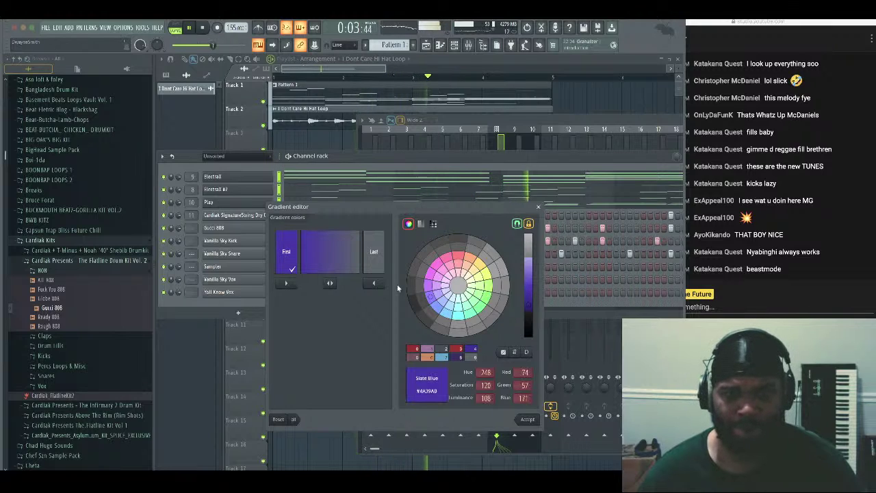
click(483, 277)
click(483, 277)
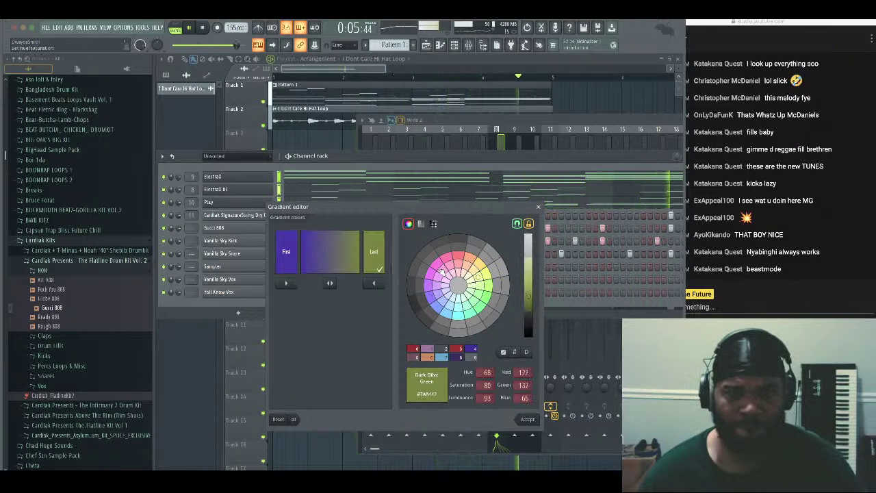
click(457, 264)
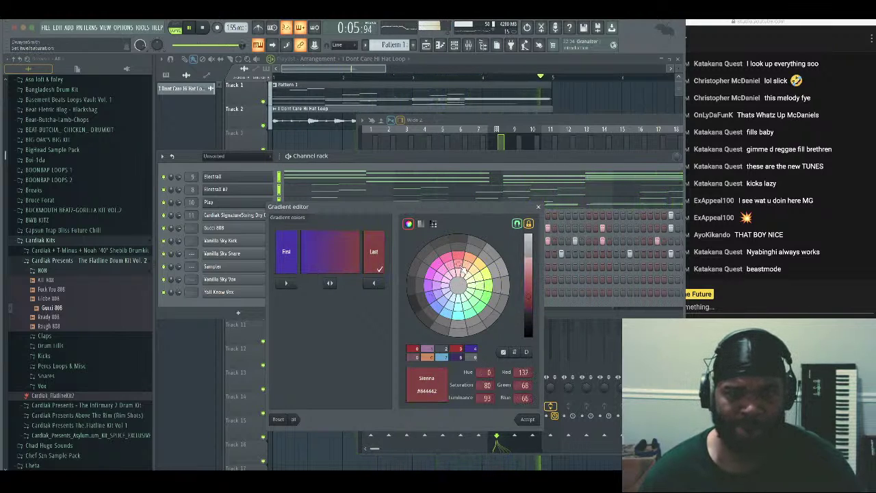
click(527, 419)
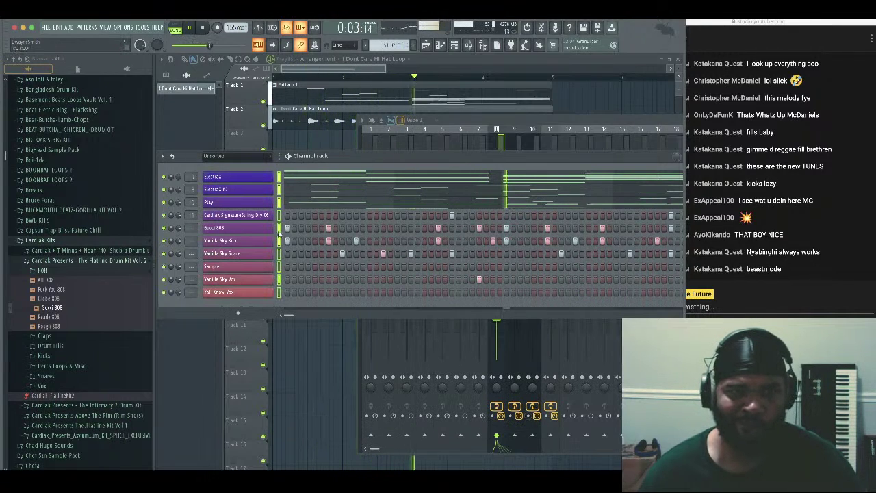
Route the six channels from Gucci 808 to Yall Know Vox to consecutive mixer tracks starting at insert 1
right_click(370, 137)
mouse_move(446, 226)
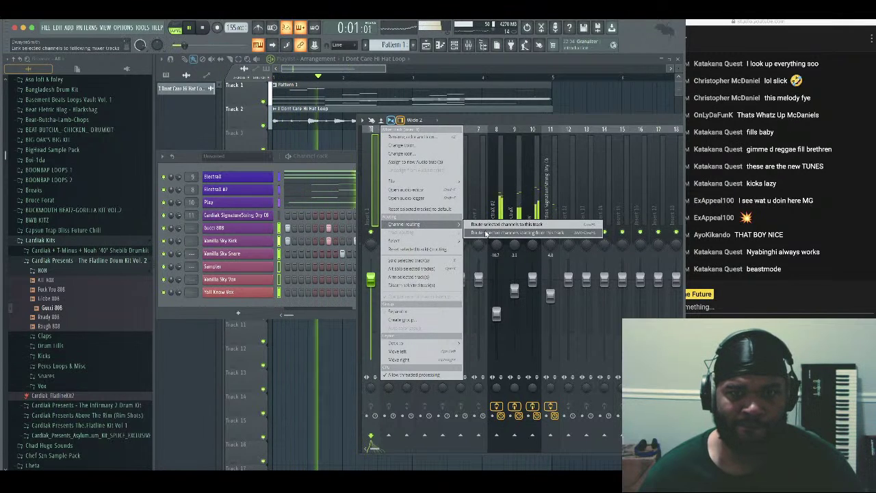
click(479, 227)
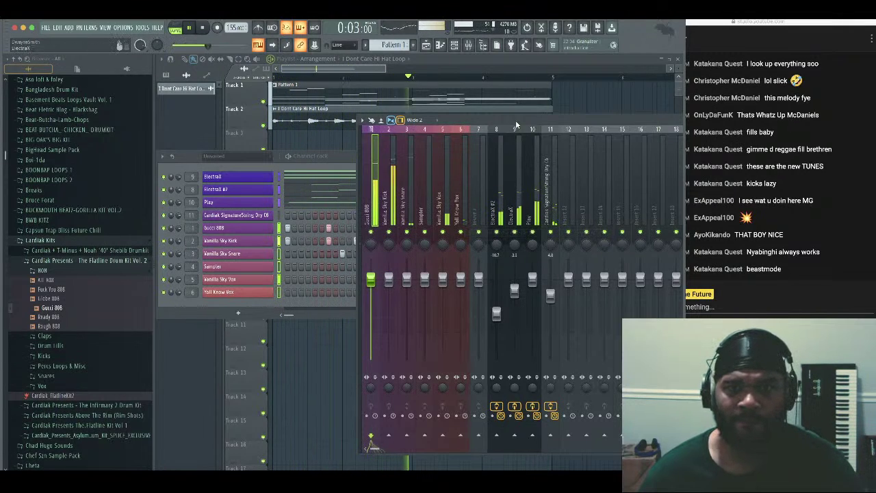
Load Neutron 4 in the first effect slot of the Gucci 808 mixer track and show its assistant view
drag(518, 121, 399, 108)
click(636, 134)
mouse_move(645, 144)
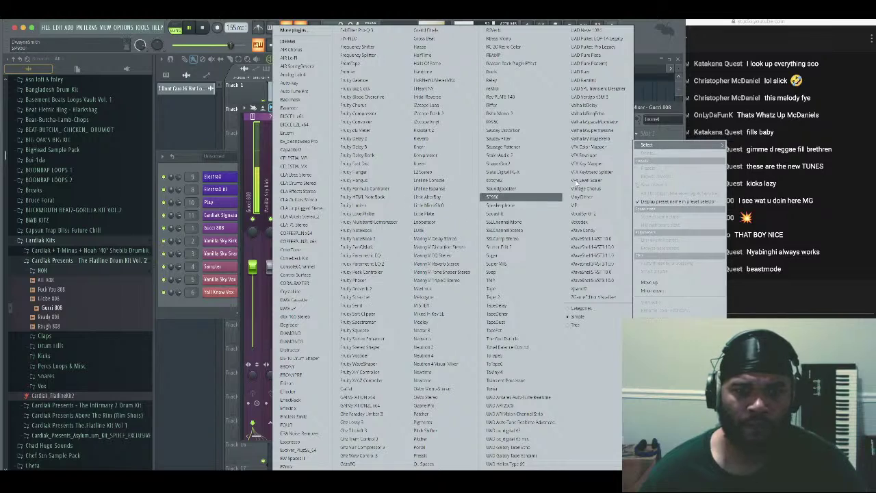
click(601, 113)
click(643, 137)
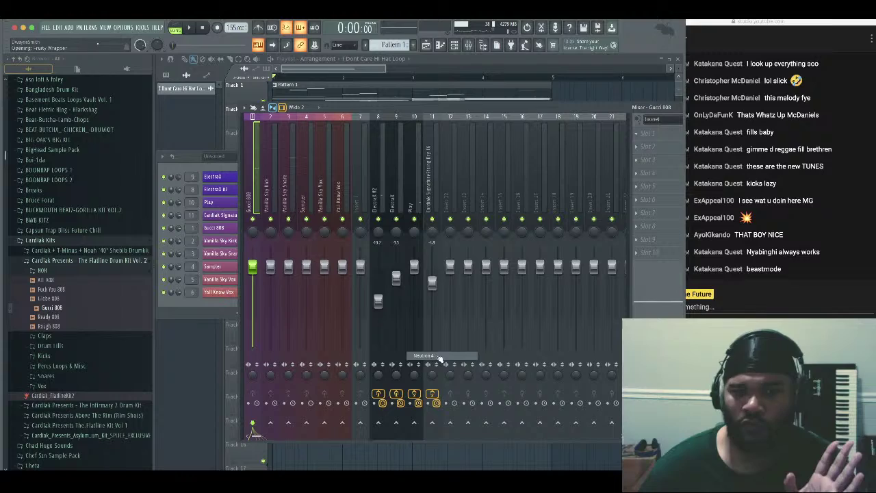
click(442, 355)
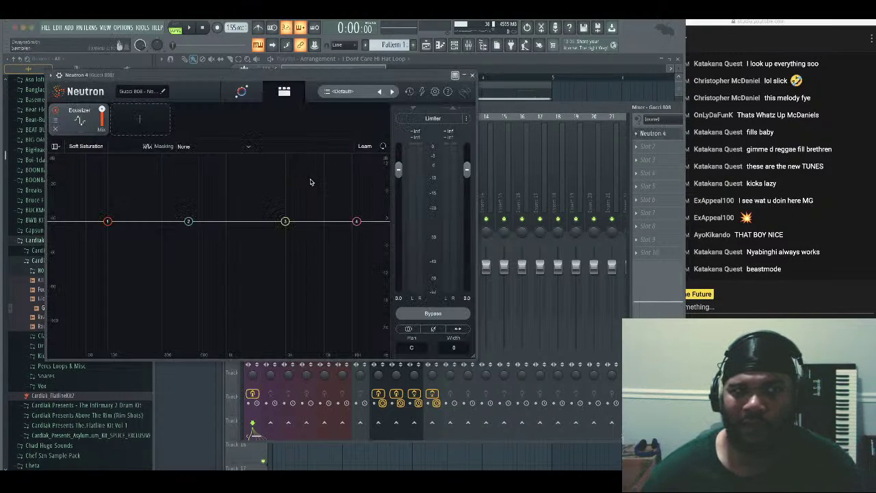
click(248, 102)
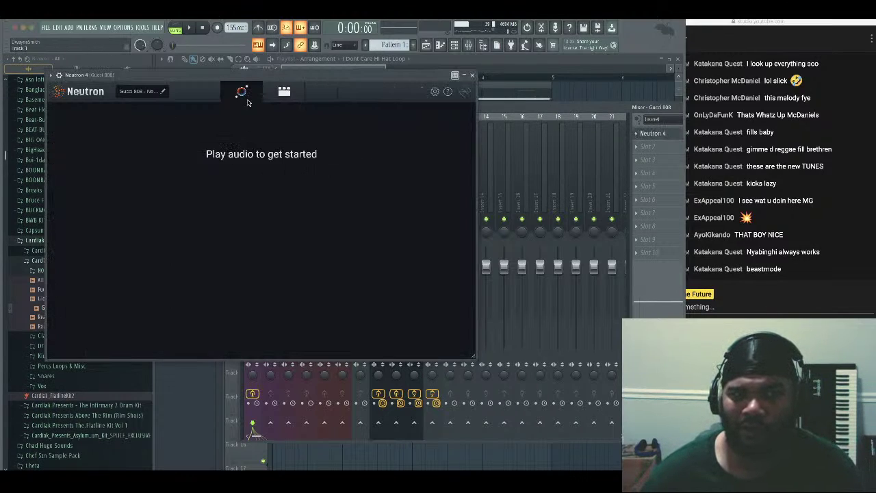
Save the project as MGTF-LIVE-RUN THRU in the 06 June 2022 folder
click(45, 28)
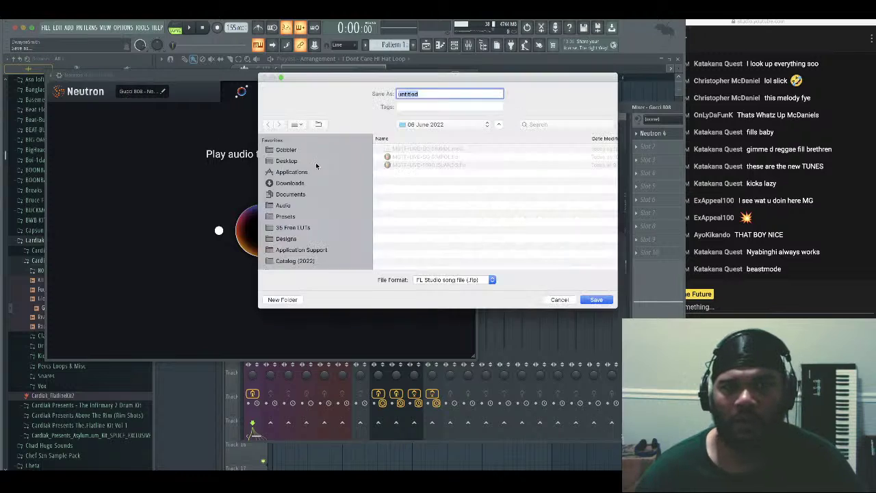
key(BackSpace)
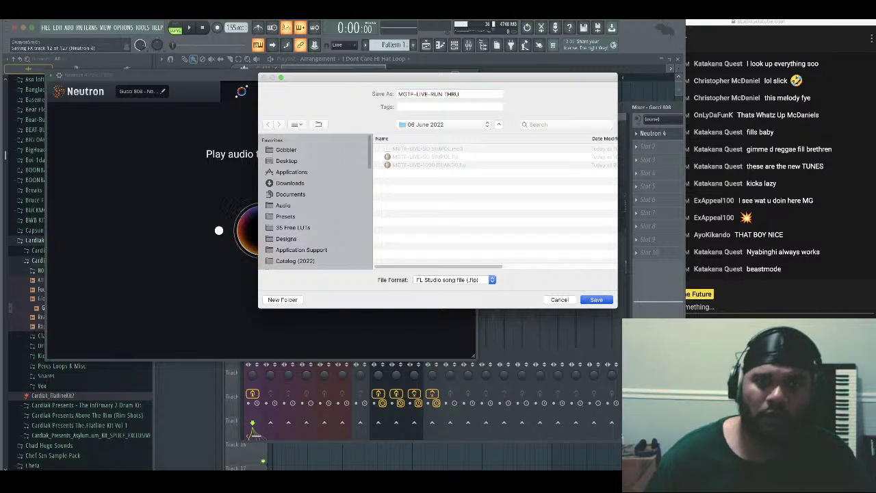
key(Return)
Play the beat for Neutron's analysis of Gucci 808, choose the Sub-bass target and set Tone Match to 68%
key(space)
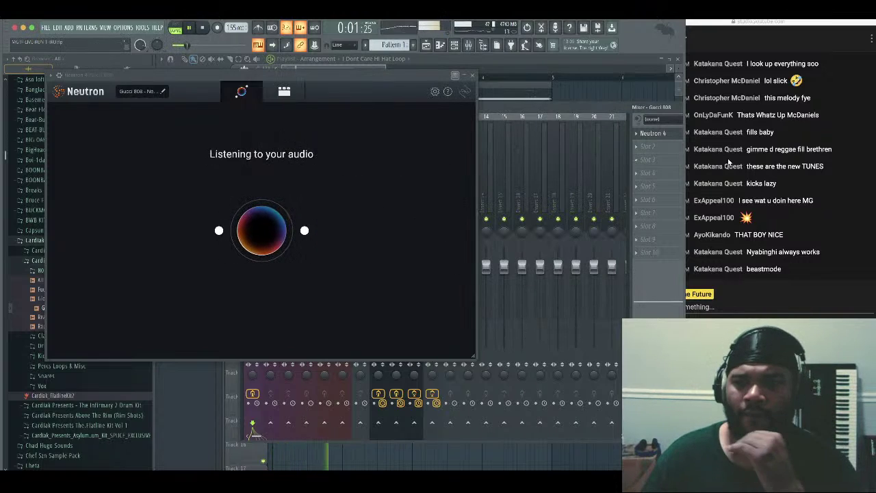
click(729, 162)
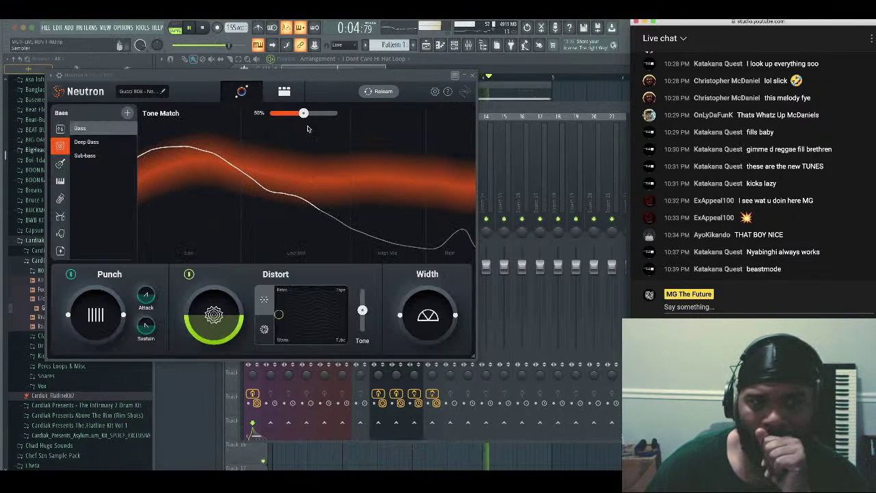
click(103, 156)
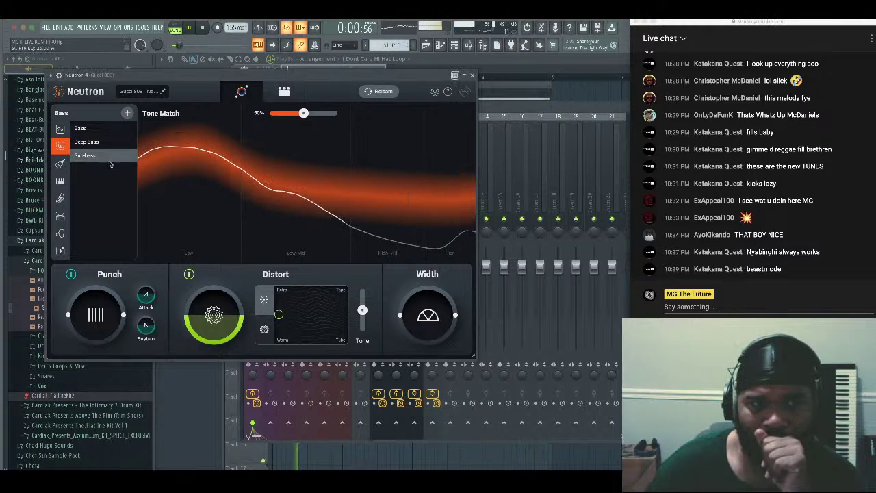
drag(303, 113, 316, 113)
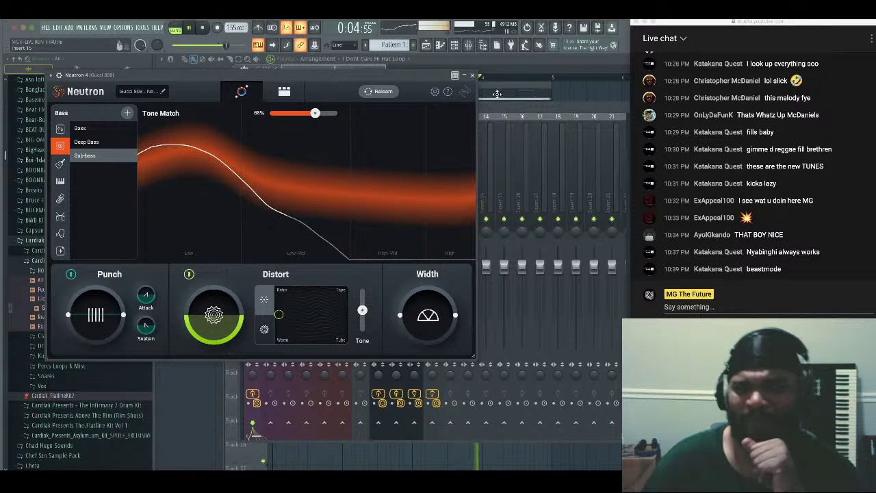
click(472, 75)
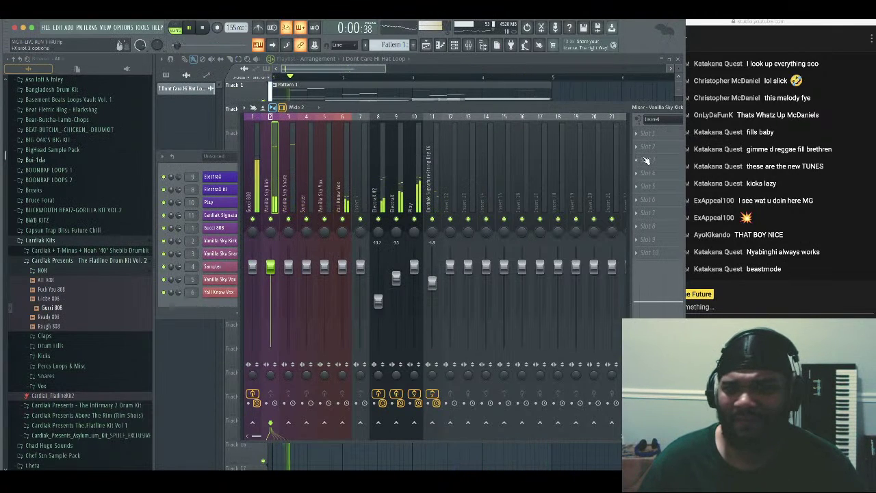
Load Neutron 4 on the Vanilla Sky Kick mixer track, choose the Kick target and set Tone Match to 21%
click(640, 141)
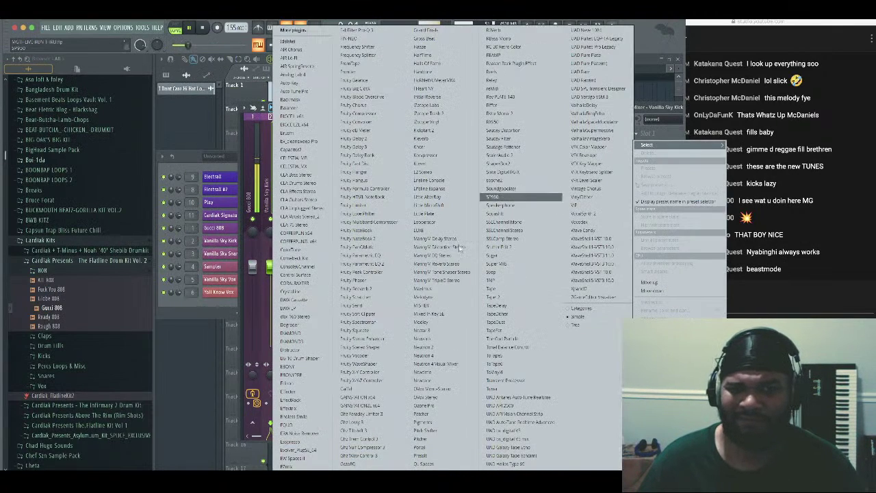
click(451, 356)
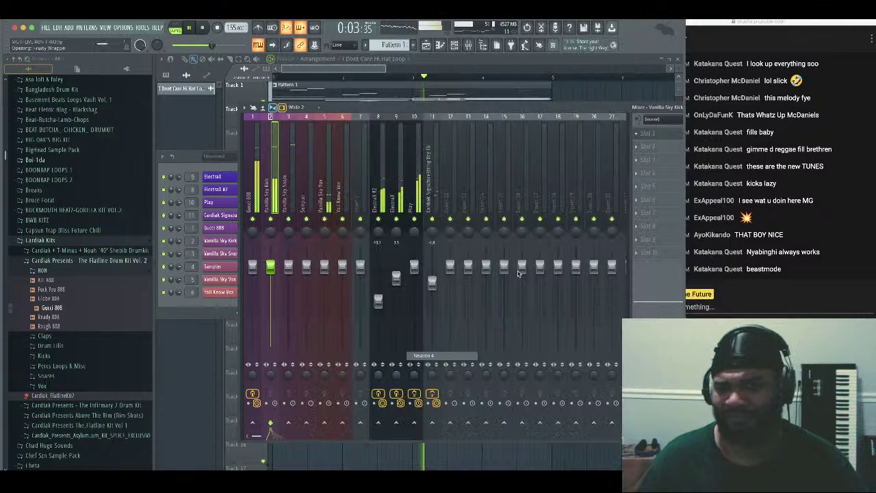
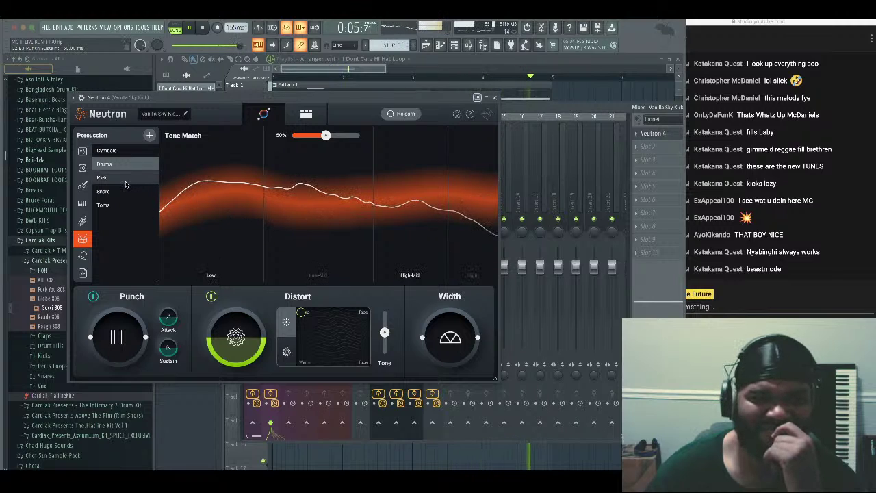
click(125, 180)
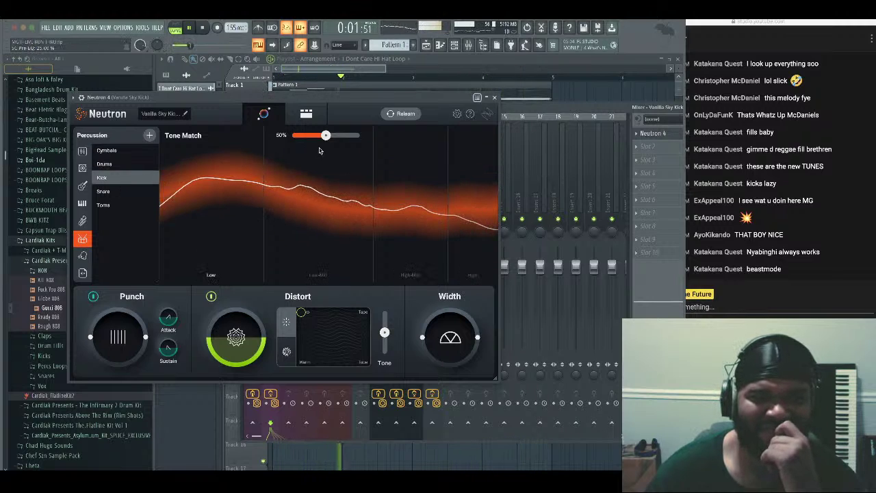
drag(325, 134, 307, 136)
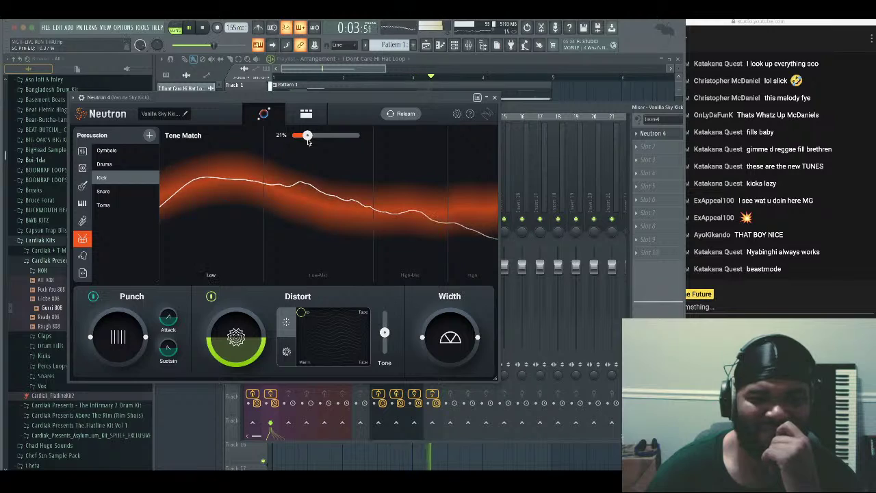
Lower the Distort amount in the Vanilla Sky Kick's Neutron and stop playback
drag(256, 343, 258, 361)
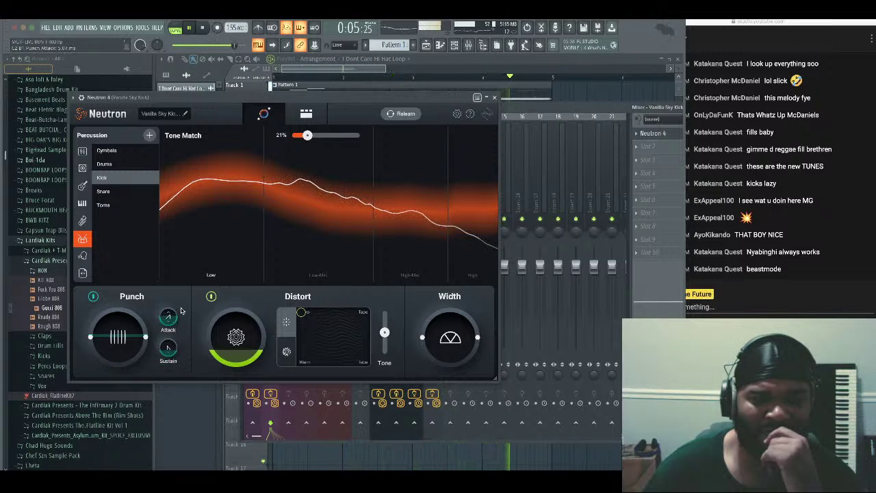
click(494, 97)
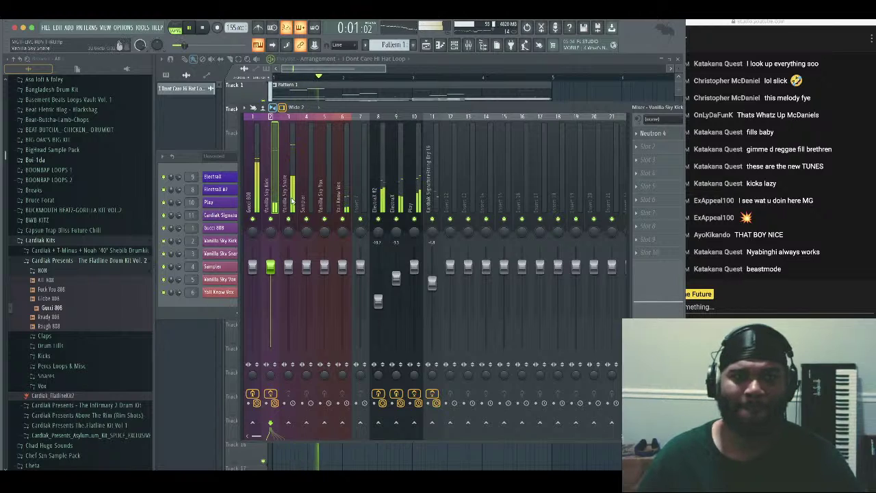
key(space)
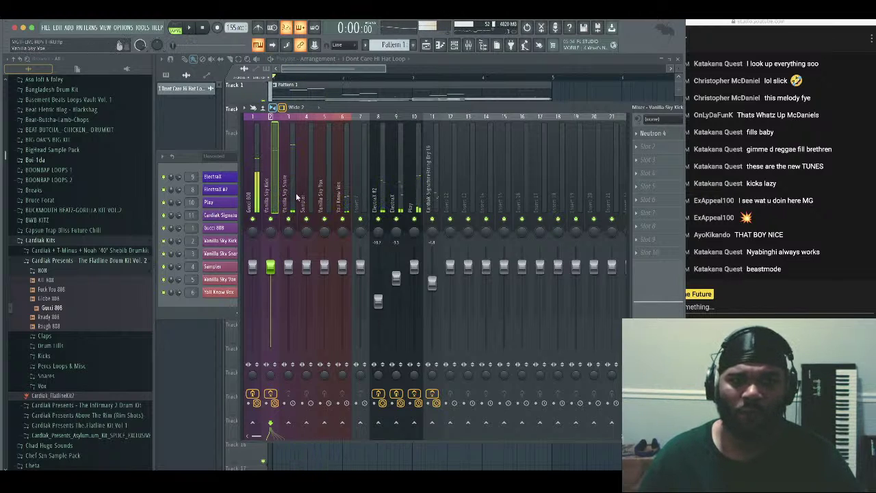
click(640, 148)
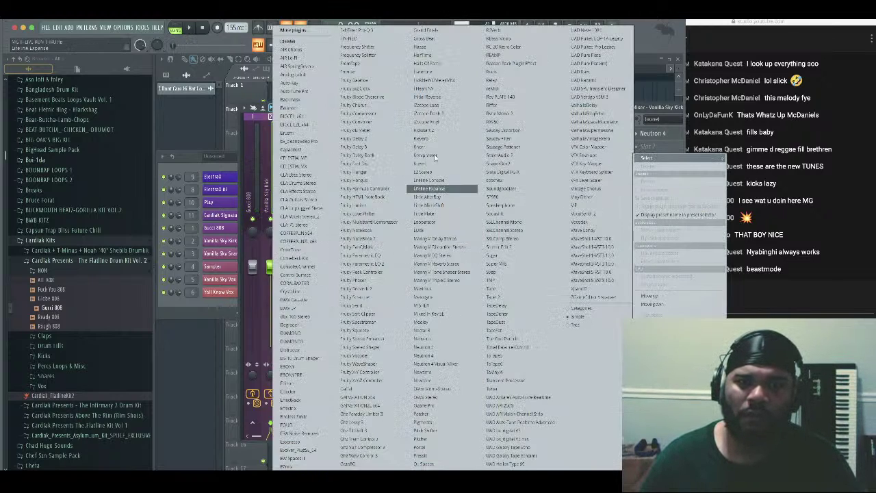
click(438, 126)
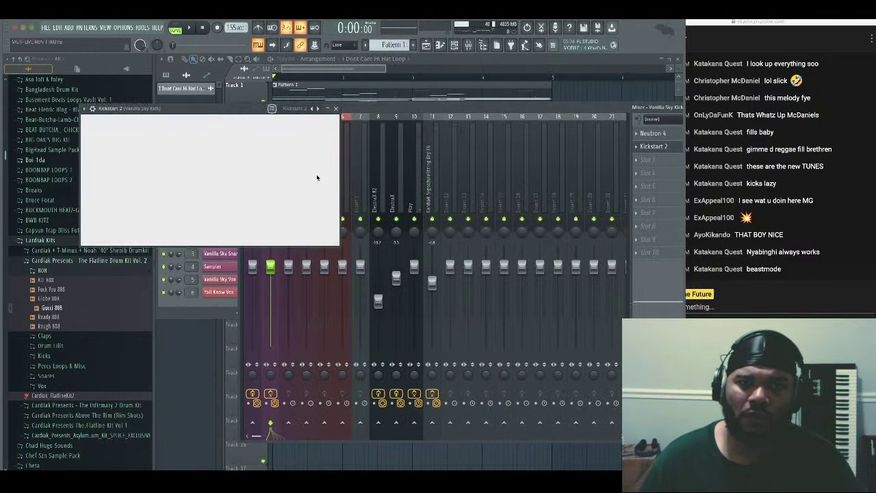
click(343, 109)
click(287, 199)
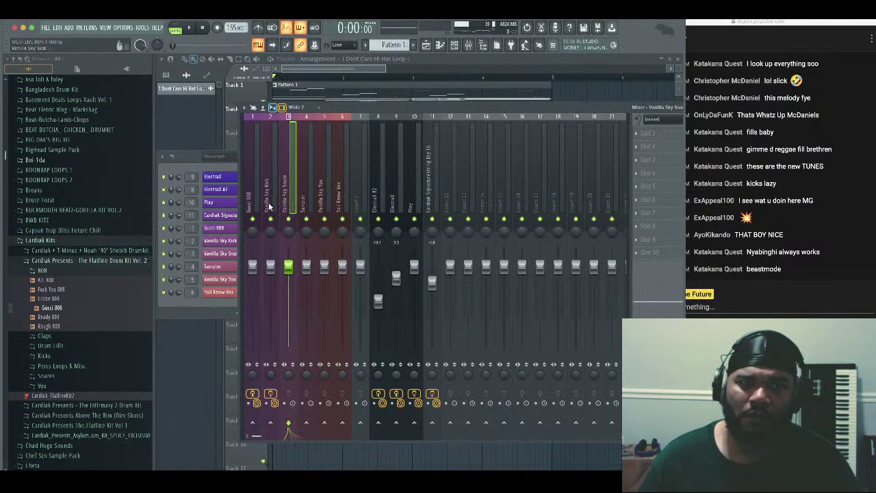
click(269, 205)
click(636, 146)
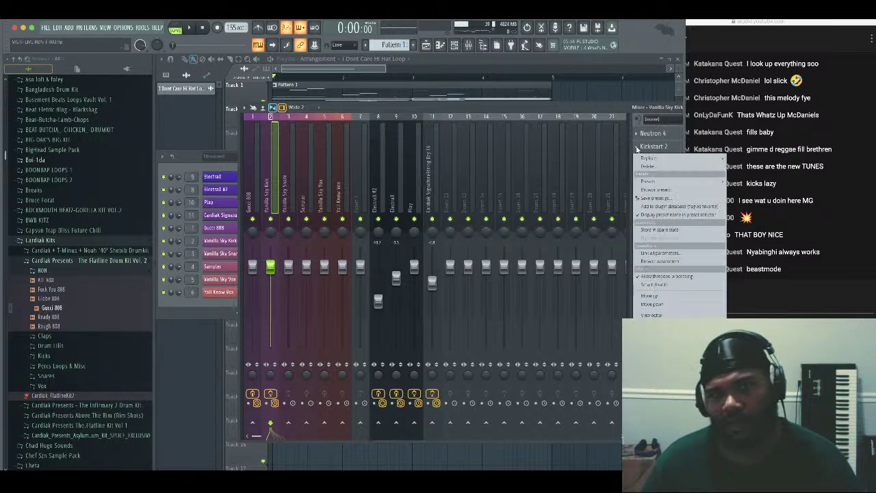
click(647, 167)
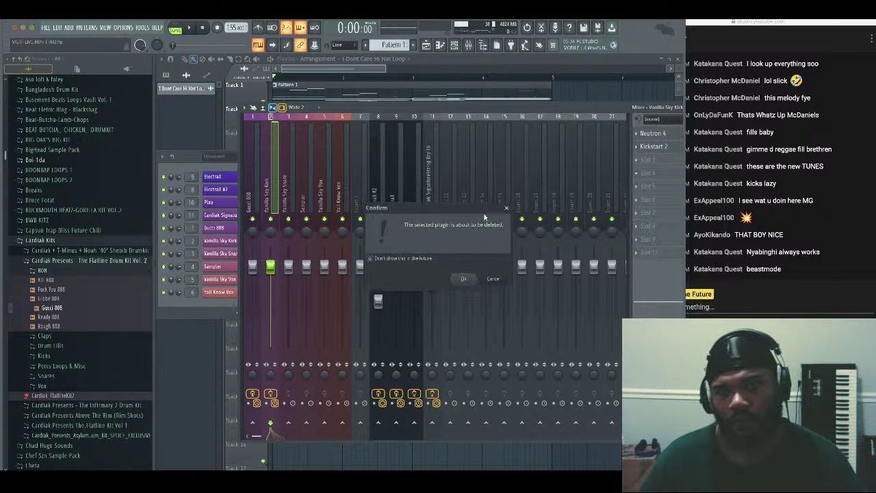
click(463, 280)
Sidechain the Vanilla Sky Kick track to the Gucci 808 track and load Kickstart 2 in Gucci 808's second effect slot
right_click(251, 421)
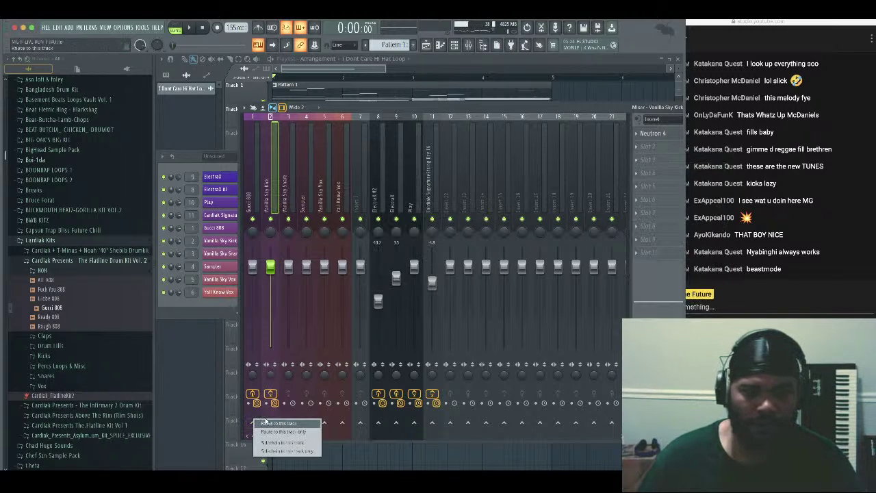
click(298, 442)
click(258, 216)
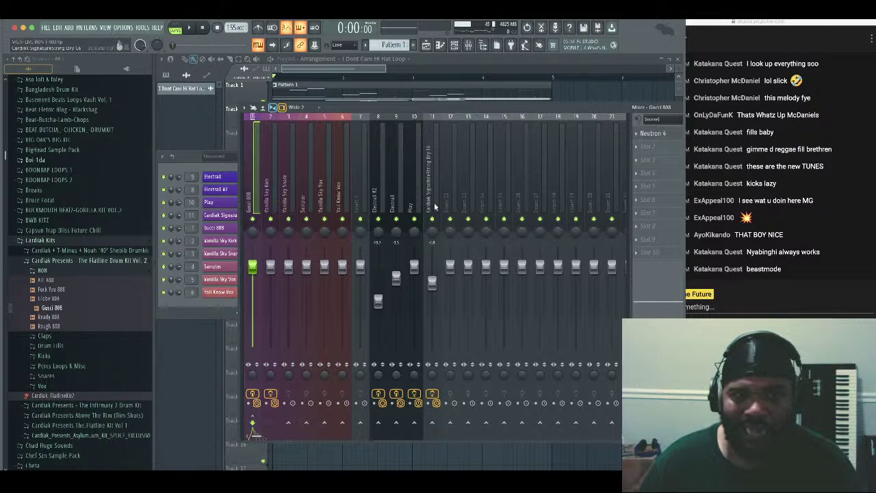
click(637, 156)
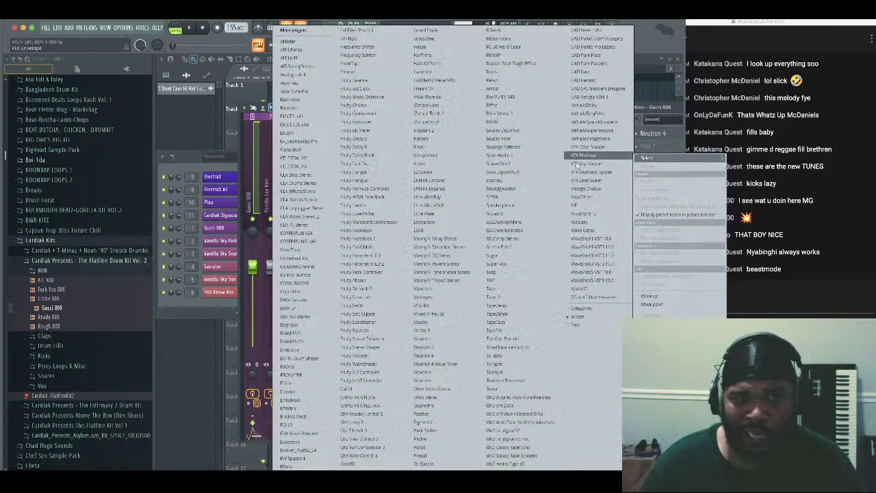
click(445, 130)
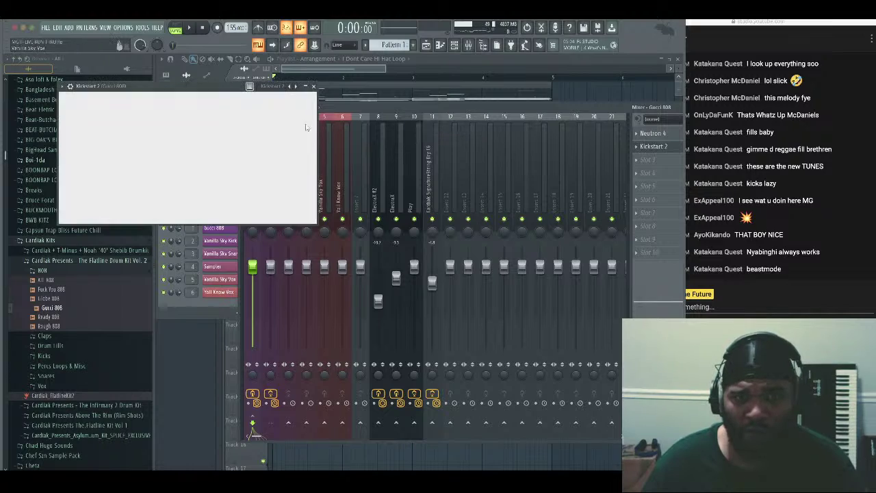
click(275, 101)
Check the input and sidechain connections in the processing settings of Gucci 808's Kickstart 2
click(74, 87)
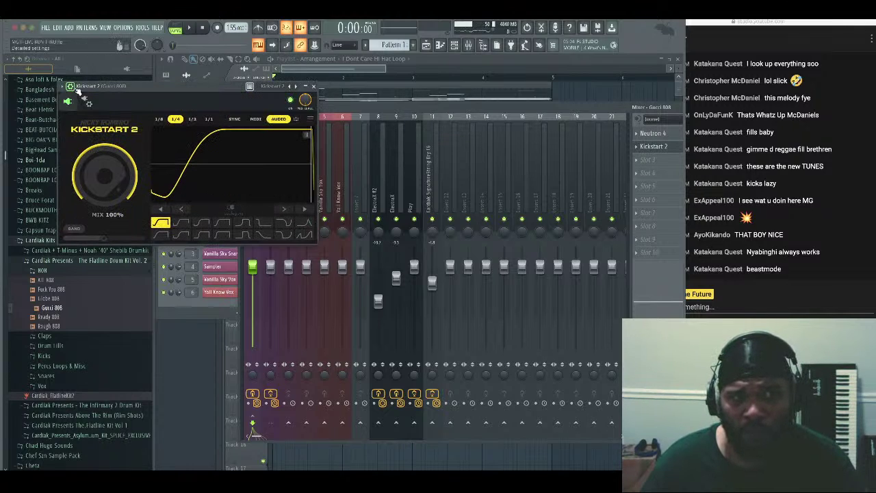
click(88, 102)
click(99, 120)
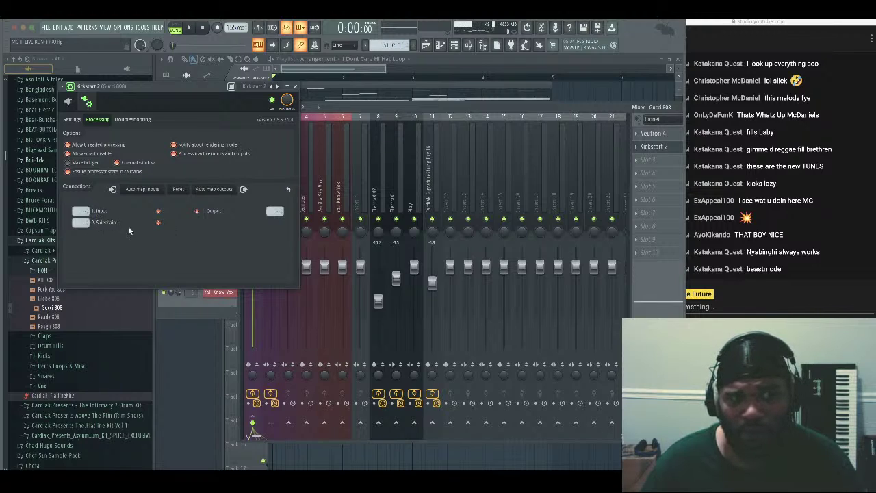
click(68, 103)
During playback, set Kickstart 2 on Gucci 808 to a 1/8 length with the second ducking curve, and stretch the curve
key(space)
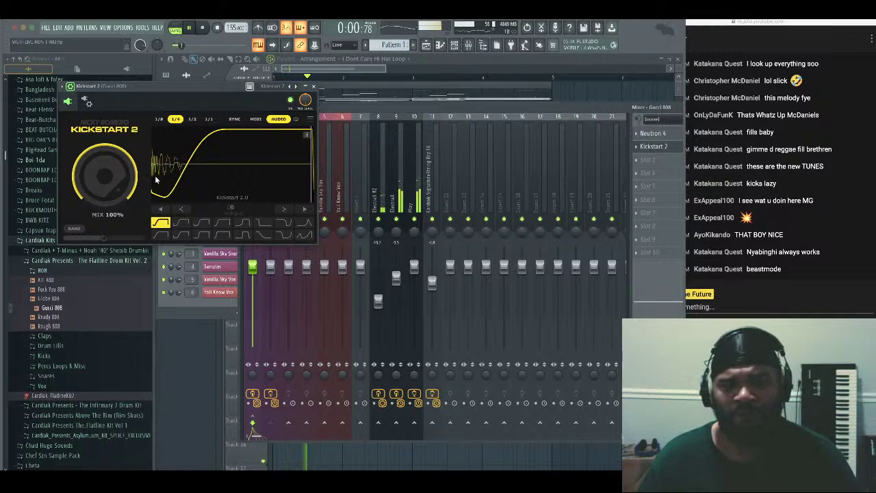
click(159, 119)
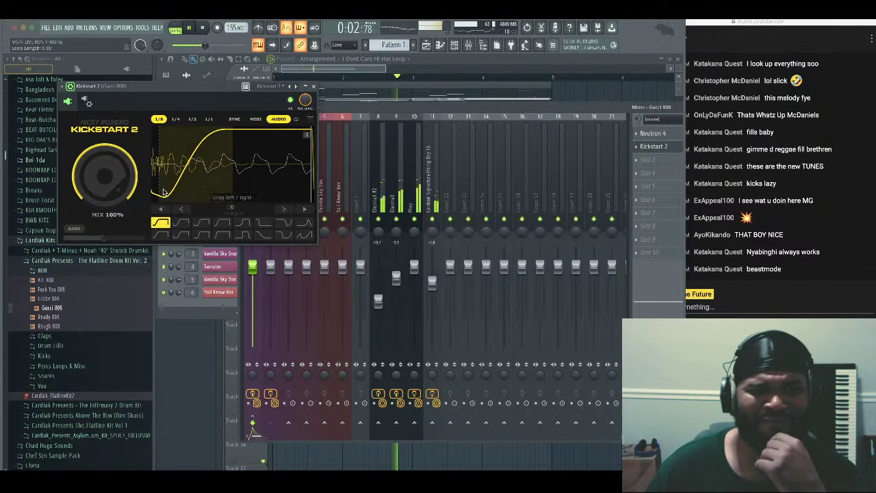
click(177, 225)
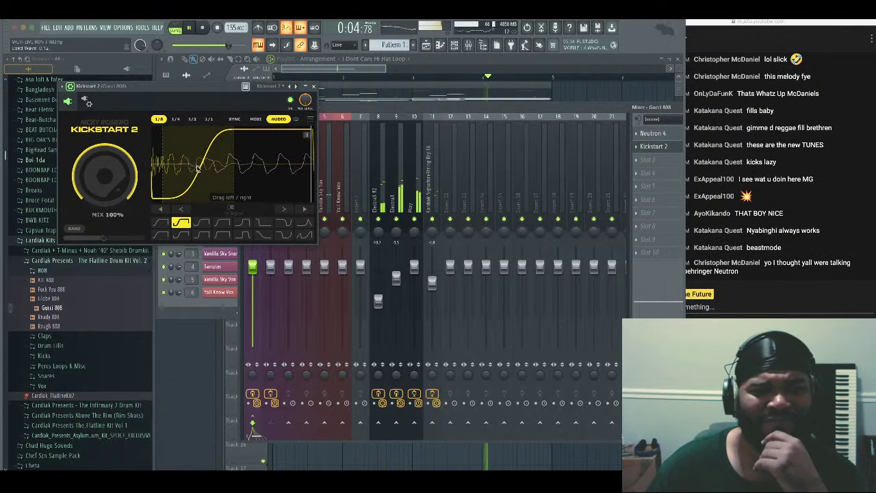
drag(216, 170, 239, 170)
click(313, 86)
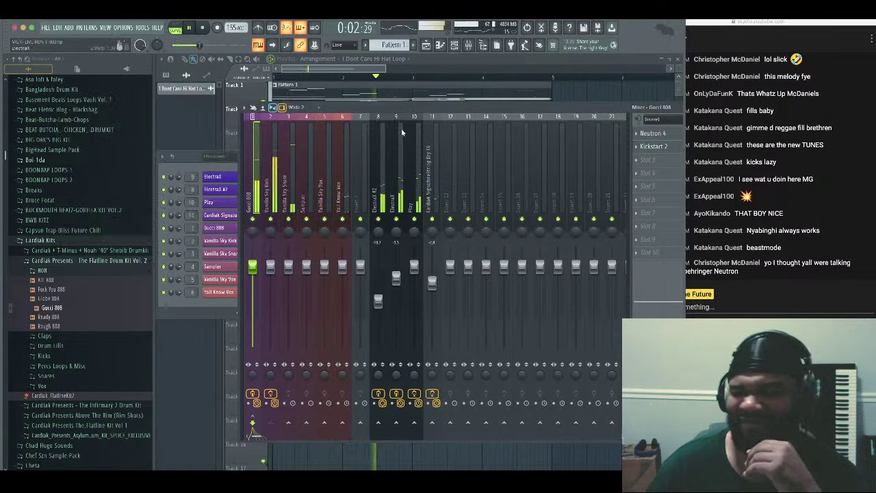
Select the ElectraX #2, ElectraX, Play and Cardiak string tracks in the mixer and route them only to Insert 12
click(412, 176)
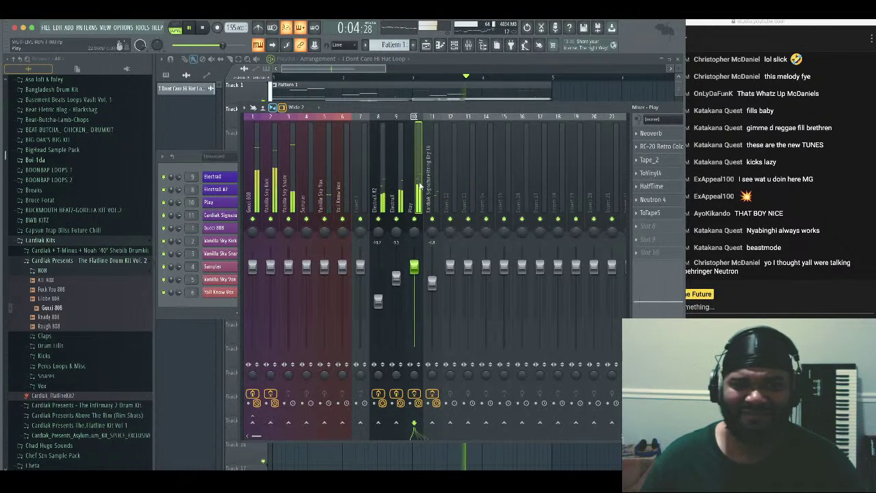
drag(419, 183, 387, 187)
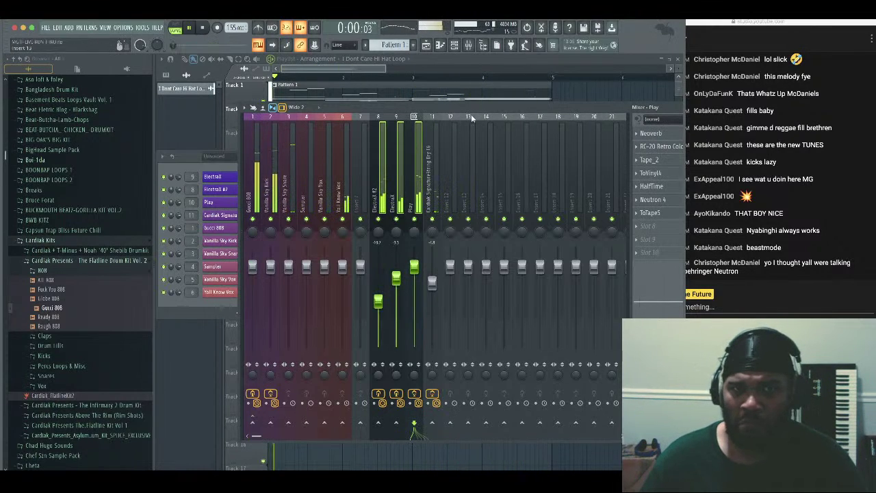
drag(470, 109, 436, 111)
drag(398, 175, 401, 201)
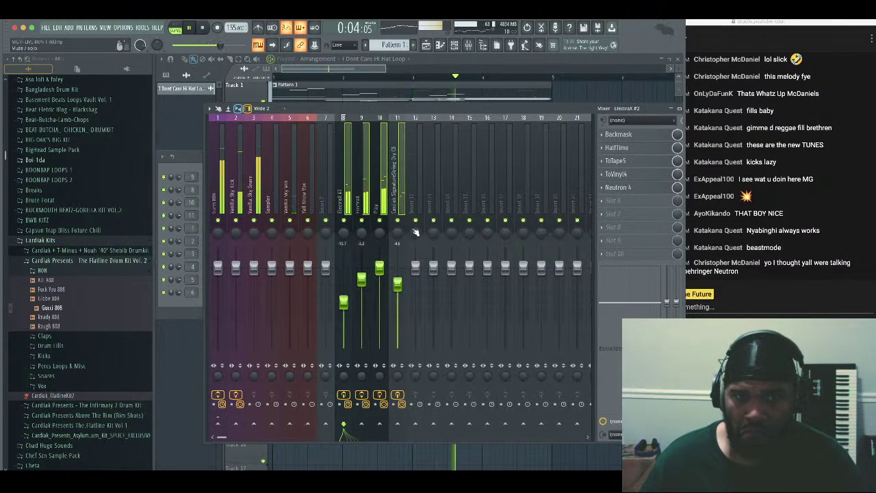
click(416, 422)
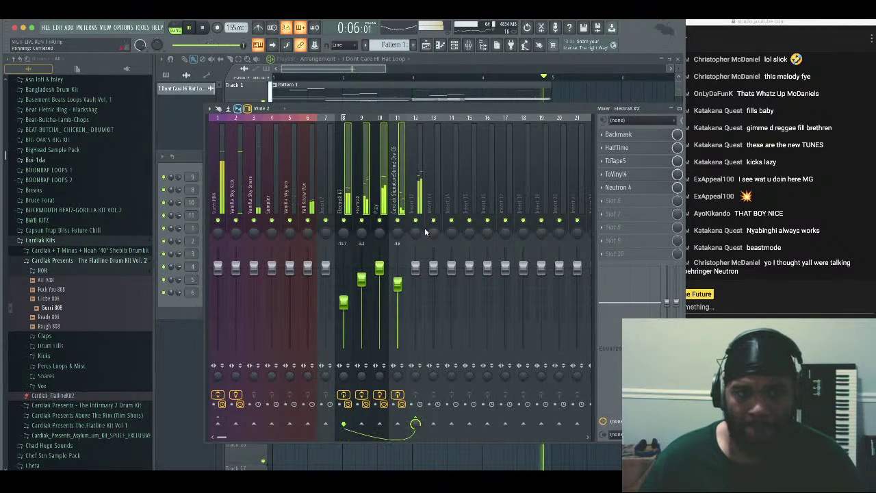
Rename Insert 12 as KEYS BUS and give it the recently used purple with RGB 155, 120, 158
right_click(426, 117)
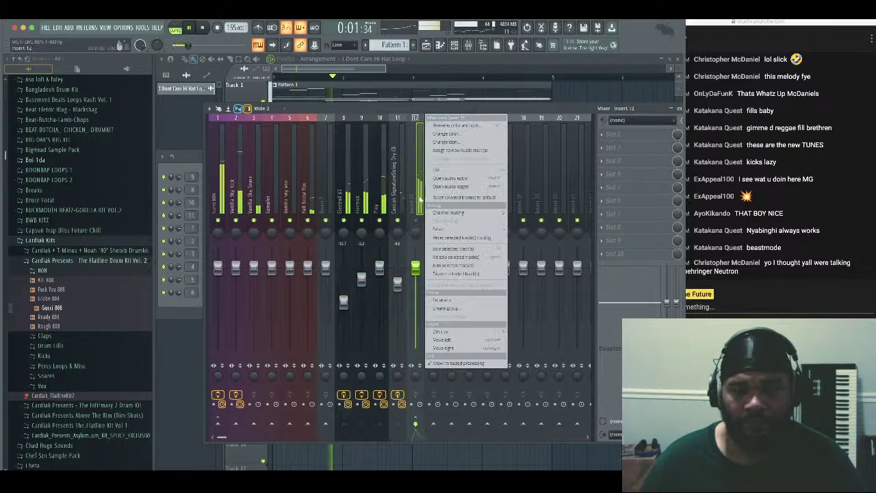
click(473, 126)
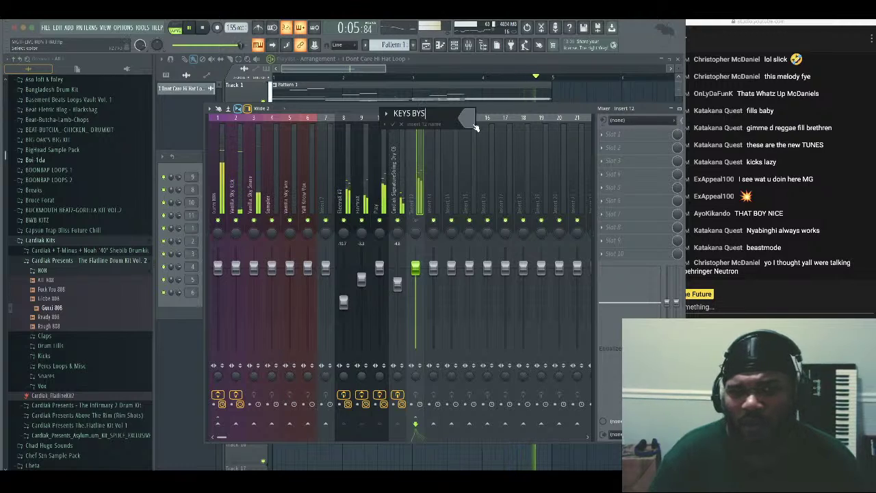
text(KEYS BU)
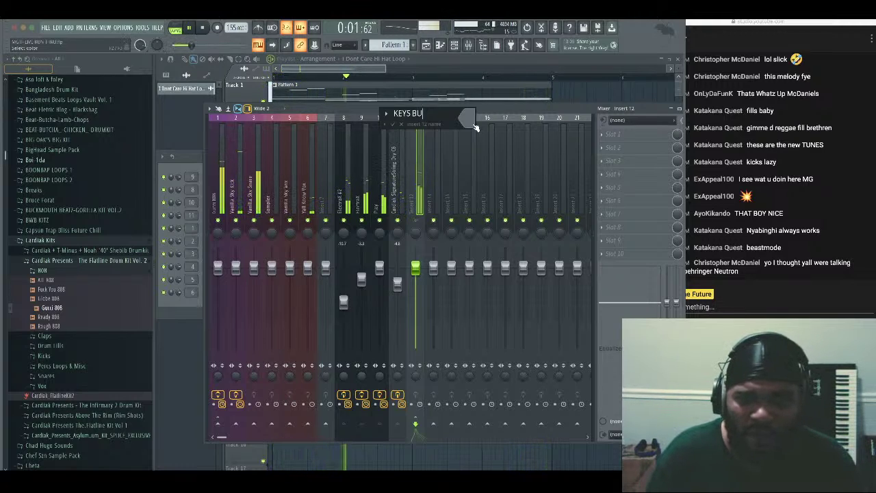
text(S)
key(Return)
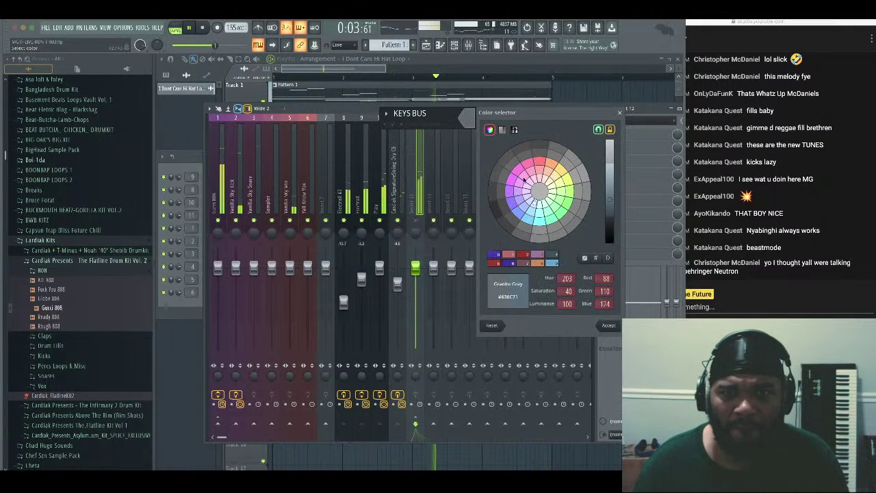
click(546, 167)
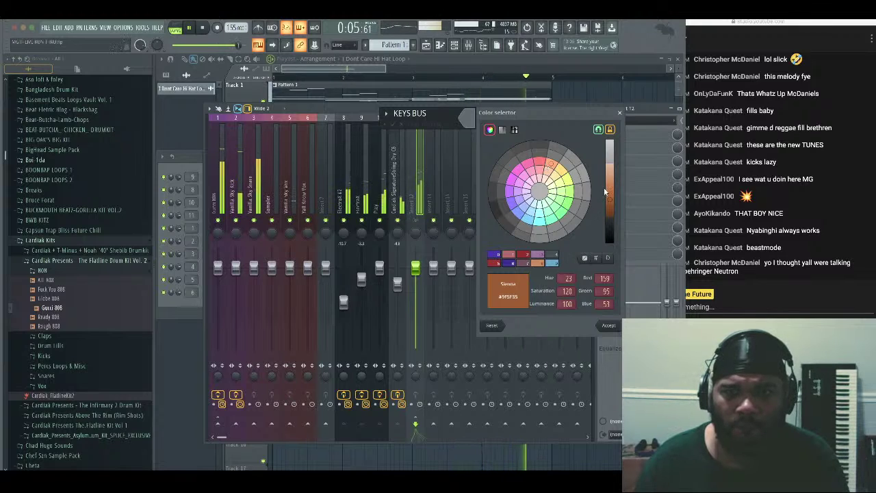
click(610, 188)
click(539, 254)
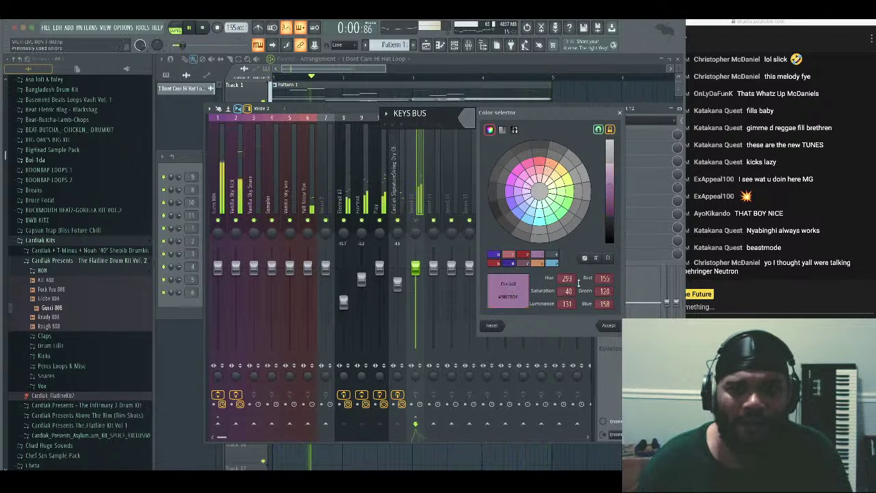
click(608, 325)
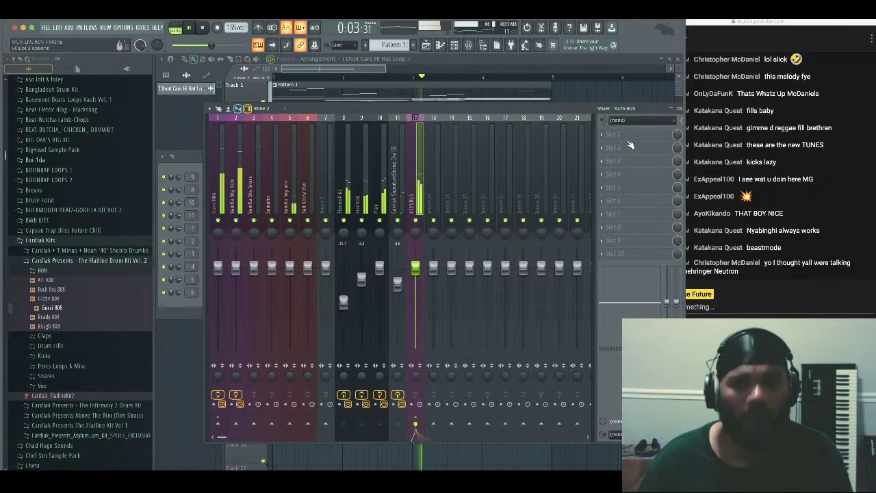
Load Neoverb in the first effect slot of KEYS BUS and start its Reverb Assistant with the beat playing
click(631, 145)
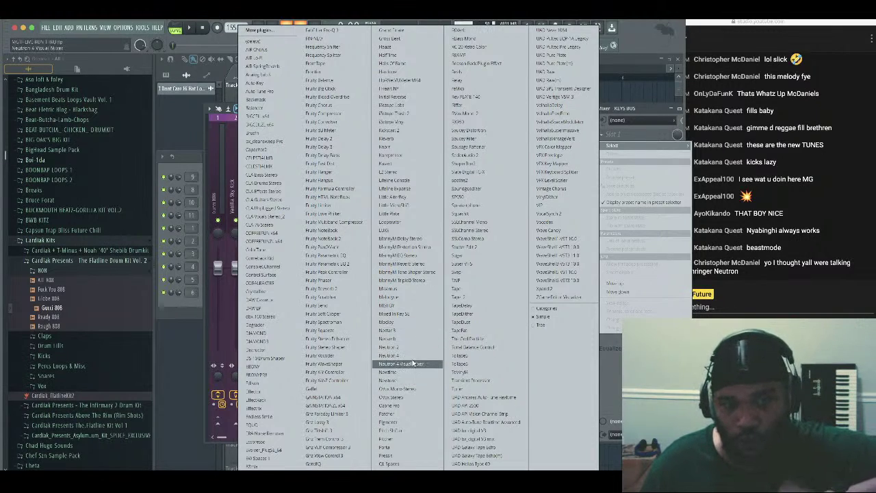
click(413, 340)
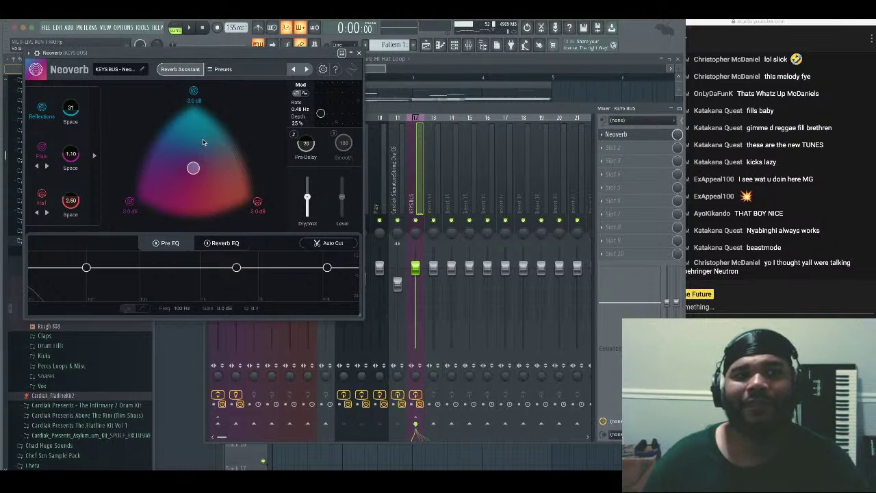
click(181, 71)
key(space)
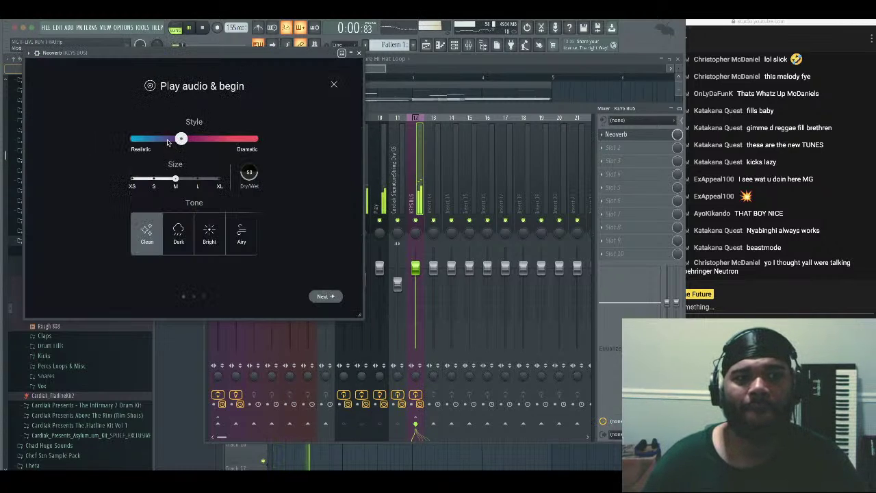
Run the Reverb Assistant with a Style nearer Dramatic, Size M, Dark tone and a slightly lower Dry/Wet
click(197, 179)
click(192, 231)
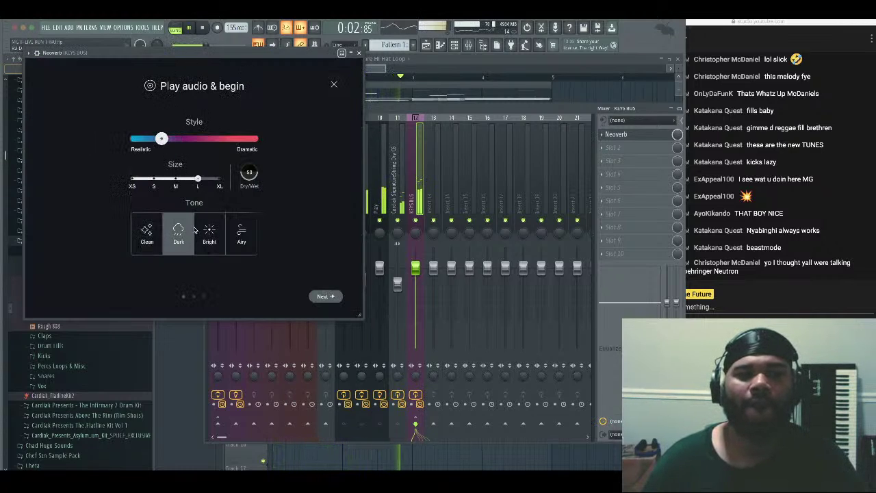
drag(256, 139, 238, 139)
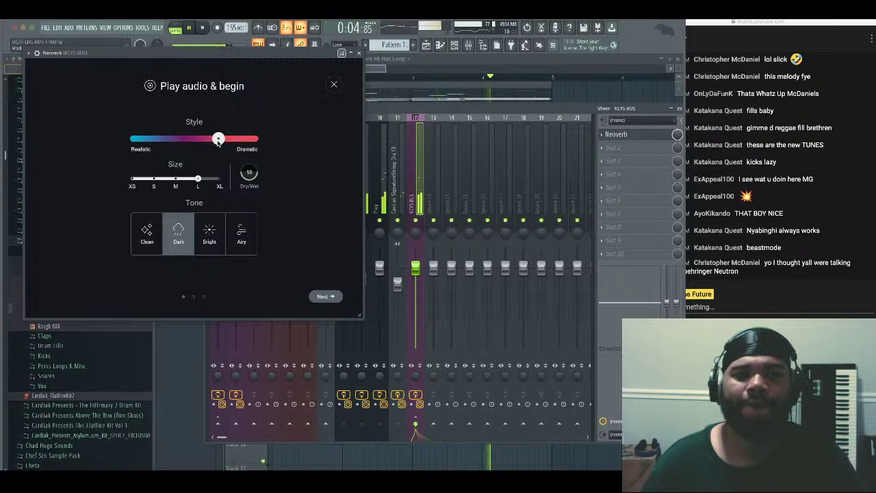
click(176, 182)
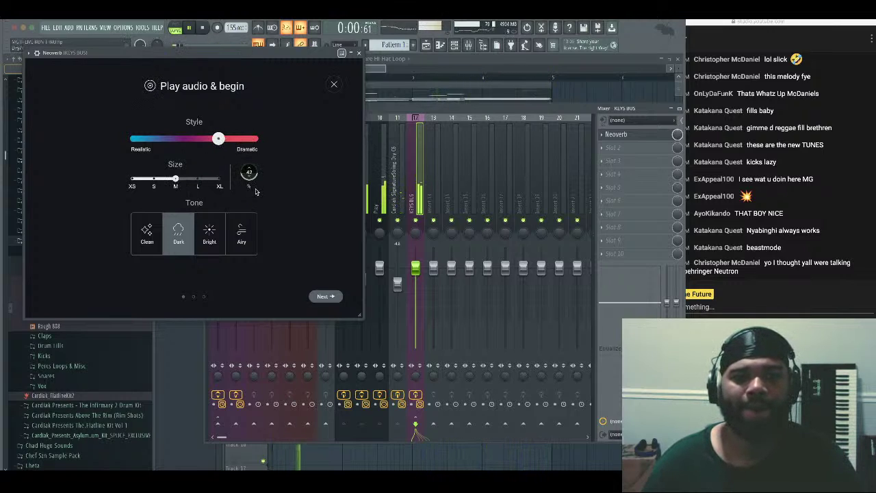
click(326, 298)
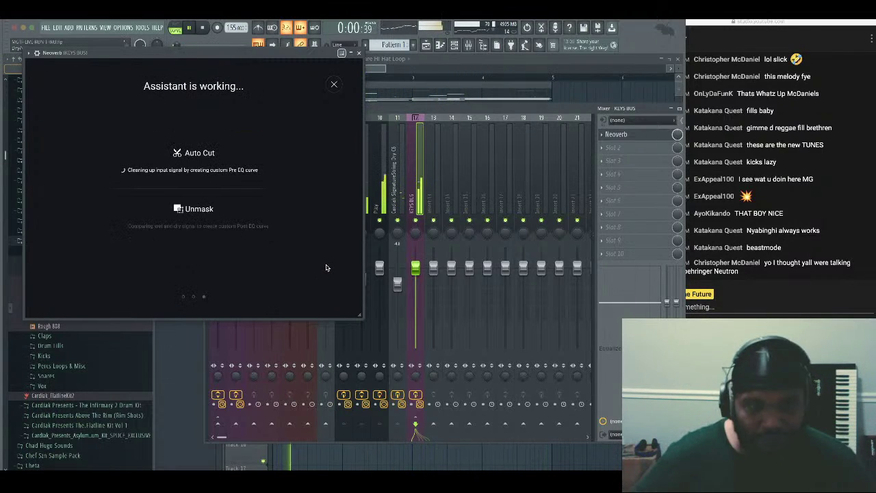
Load Neutron 4 in the second effect slot of KEYS BUS and accept Neoverb's Auto Cut and Unmask suggestion
click(605, 152)
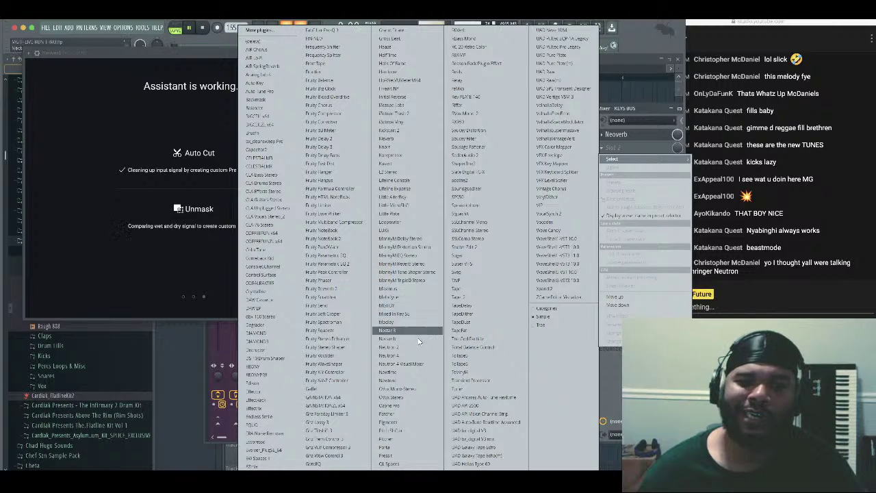
click(407, 355)
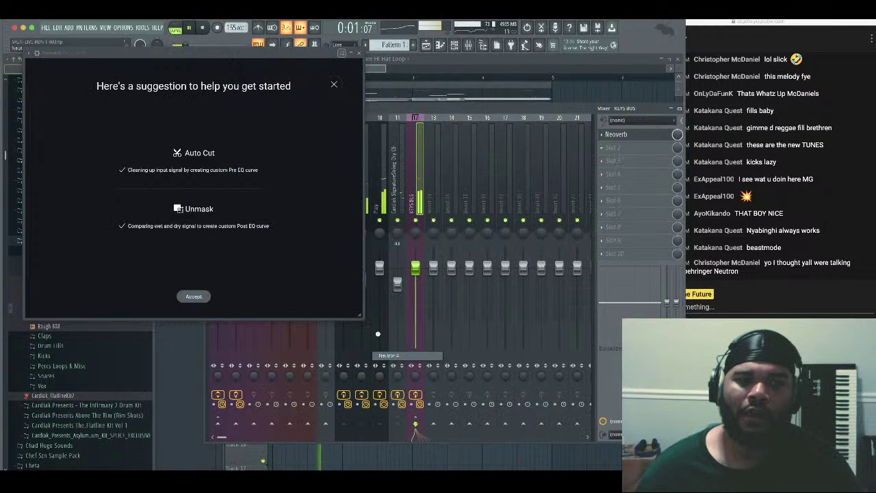
click(194, 296)
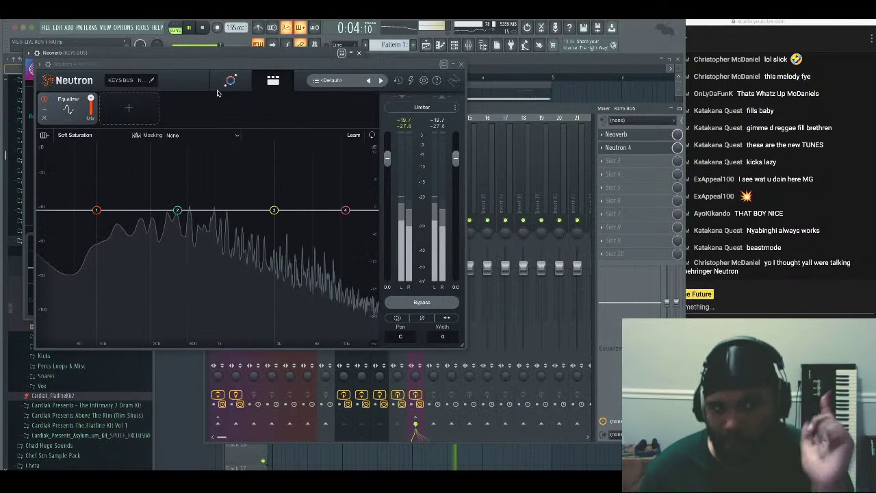
Run Neutron 4's assistant on KEYS BUS and lower the Tone Match amount below 50%
click(230, 80)
drag(344, 63, 463, 140)
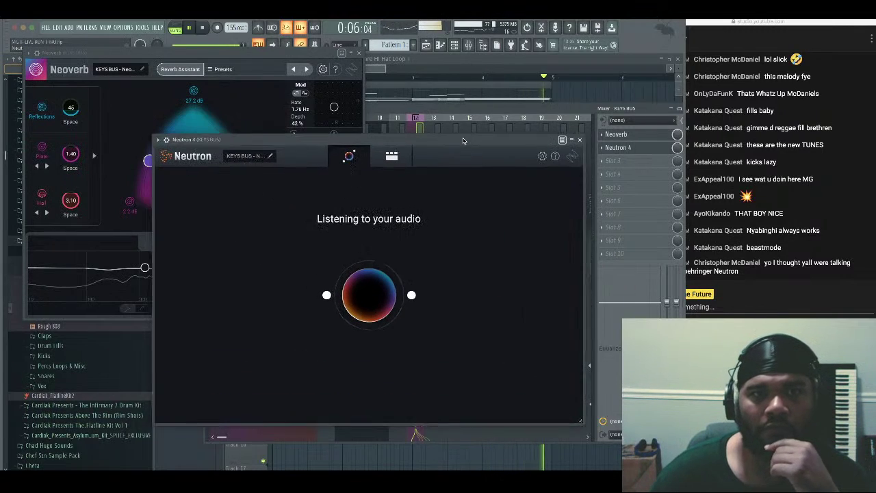
click(359, 53)
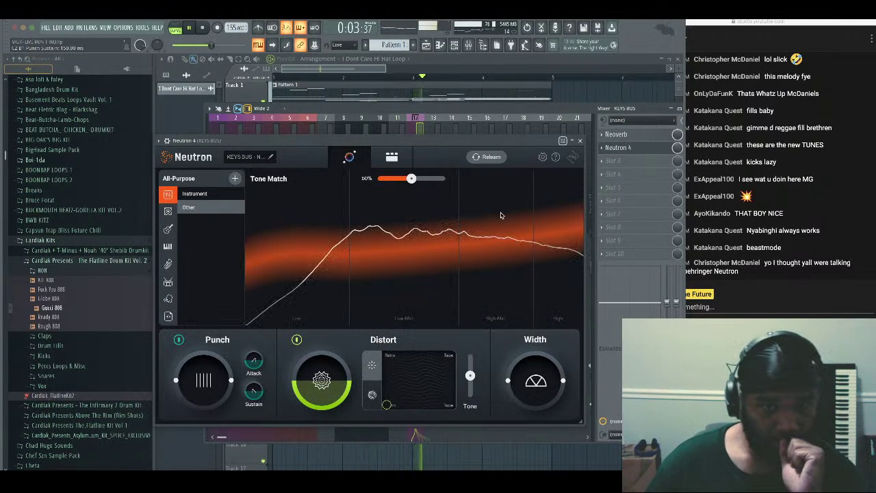
mouse_move(411, 179)
mouse_down()
mouse_move(421, 180)
mouse_move(387, 180)
mouse_move(395, 186)
mouse_up()
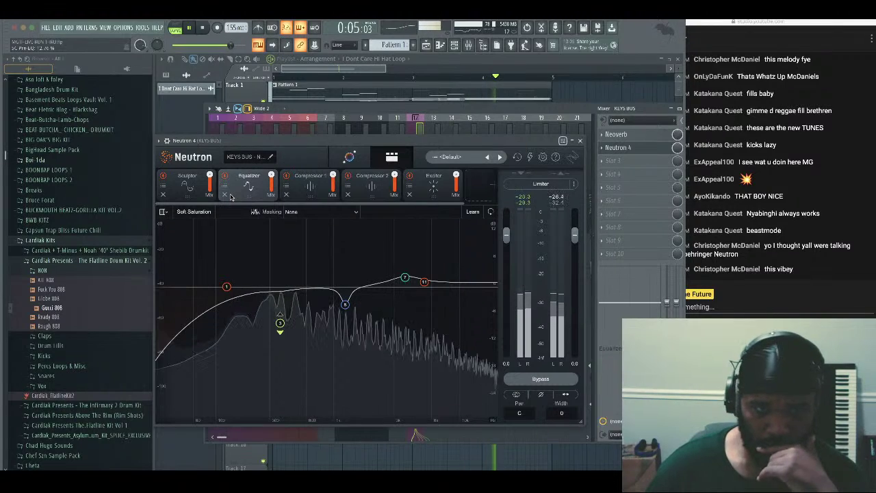
Compare Neutron's equalizer on KEYS BUS against Gucci 808 for masking and add a cut of about -3.7 dB near 212 Hz
click(312, 213)
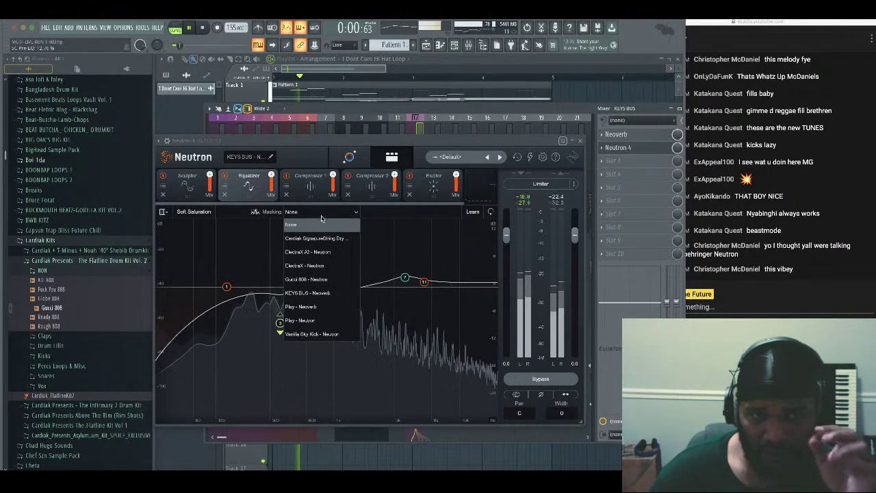
click(330, 279)
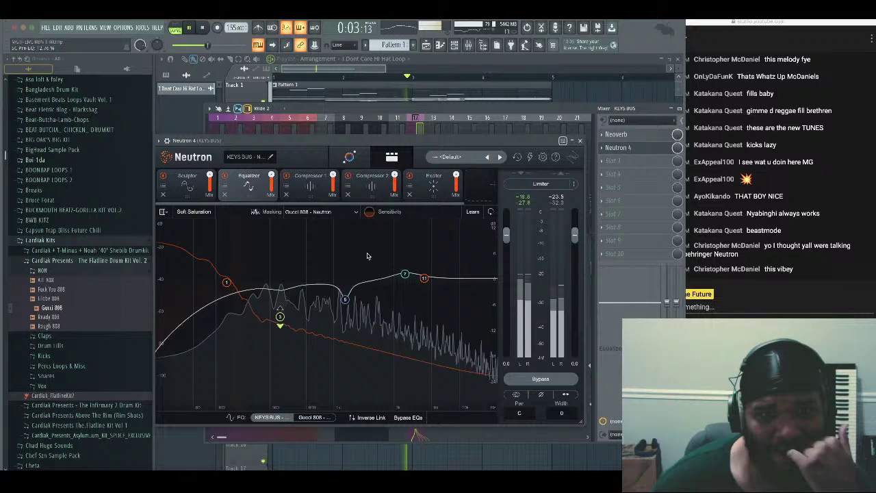
double_click(248, 290)
drag(248, 303, 252, 300)
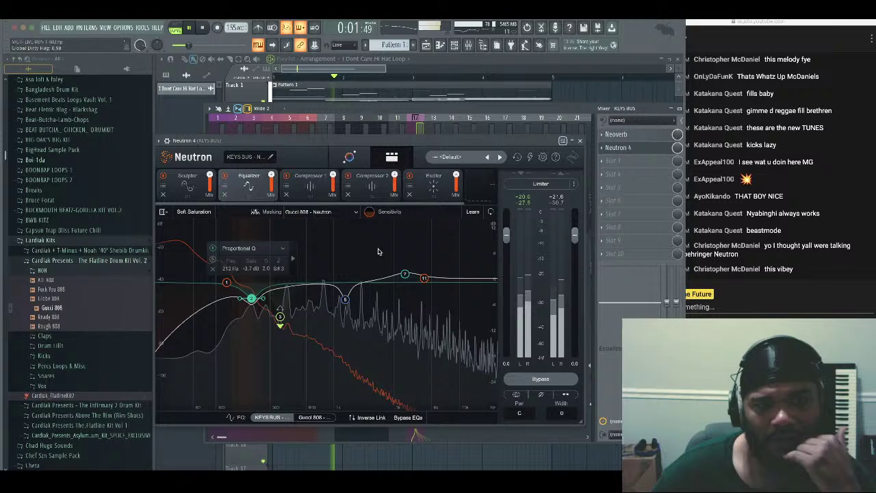
click(579, 141)
Stop playback and check the buffer length and device in the audio settings
key(space)
click(124, 28)
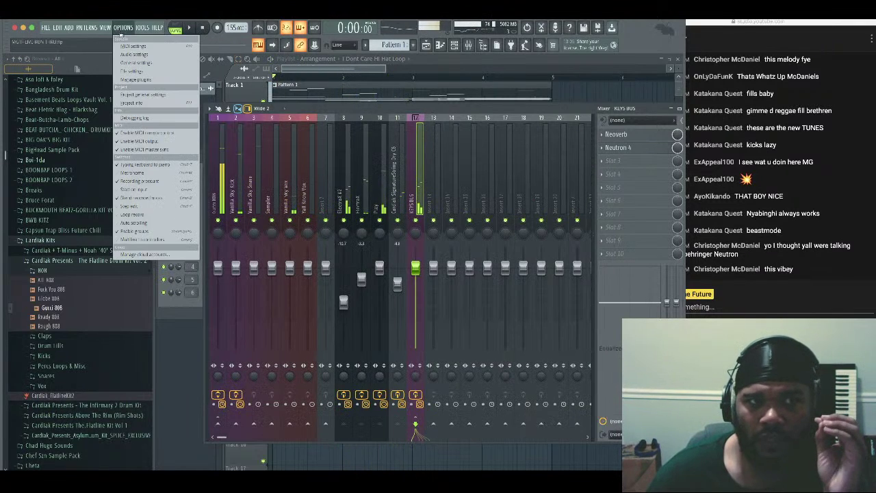
click(137, 54)
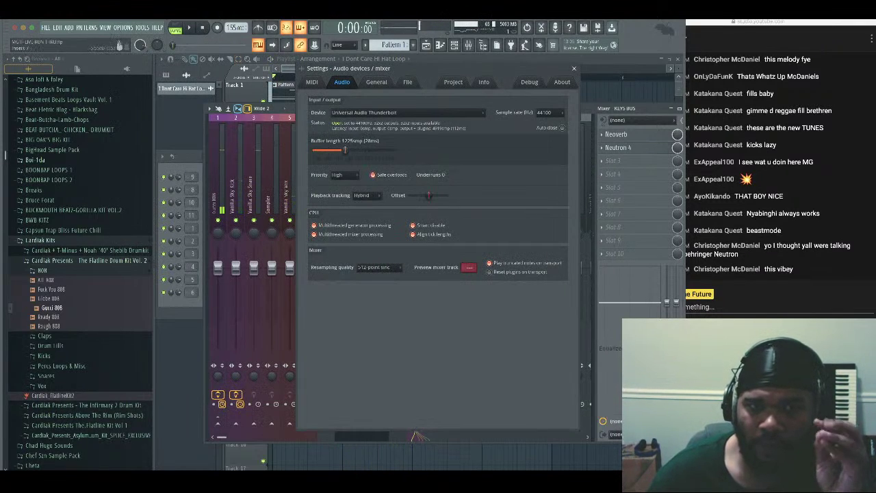
click(574, 70)
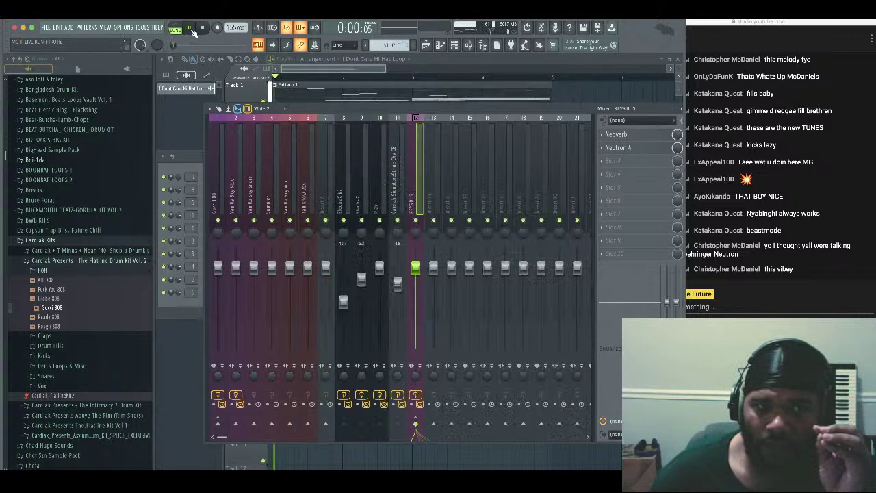
Resume playback and lower the Gucci 808 mixer fader to about -2.7 dB
drag(204, 172, 218, 171)
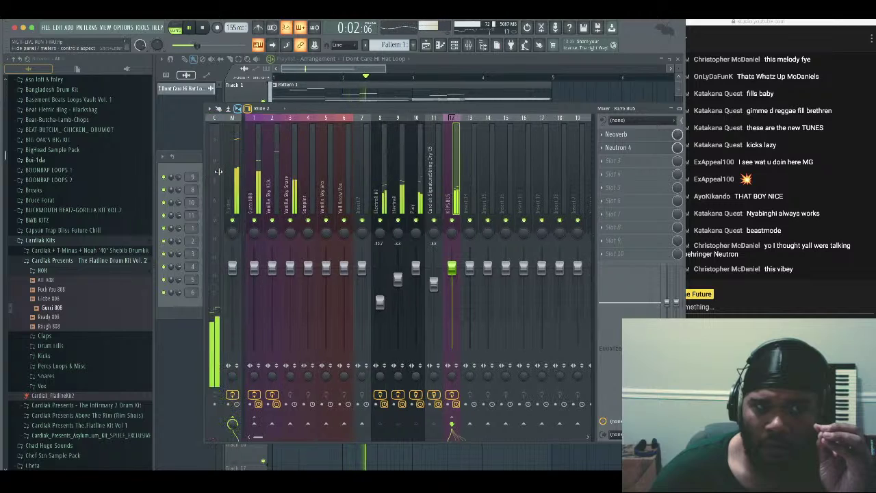
click(256, 171)
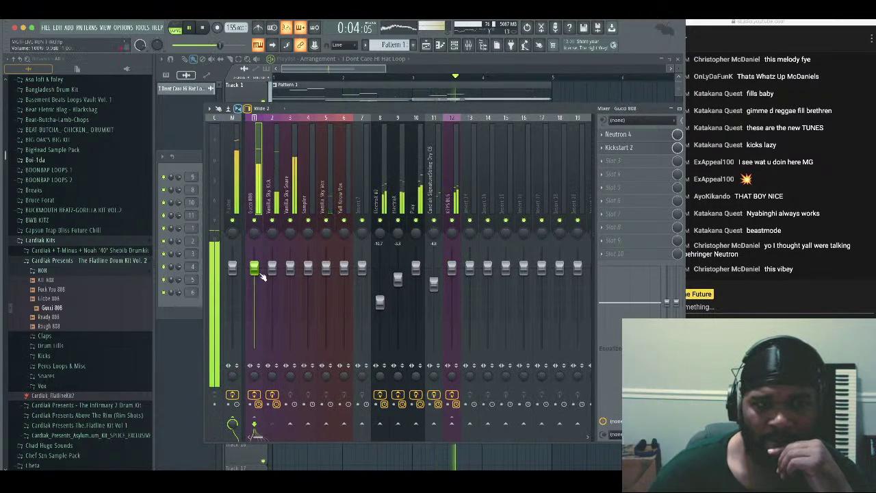
drag(260, 277, 260, 280)
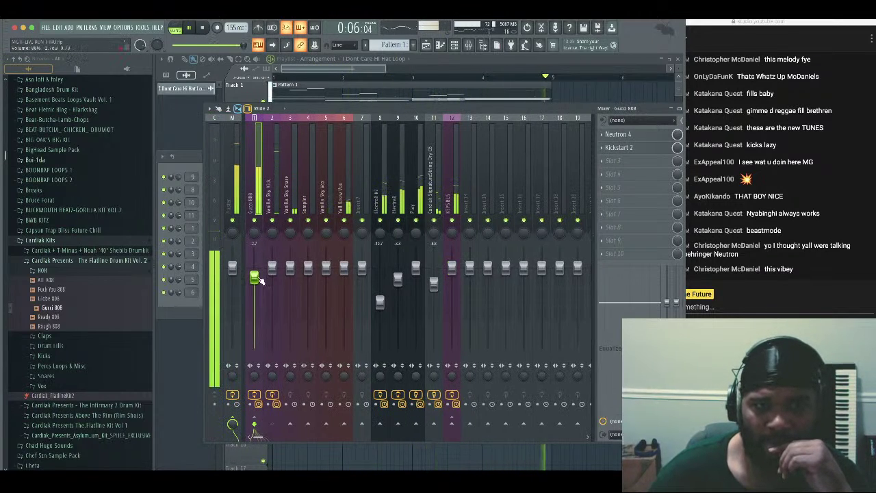
Bring up the channel rack and filter it to show only the Audio channels
click(198, 308)
click(220, 157)
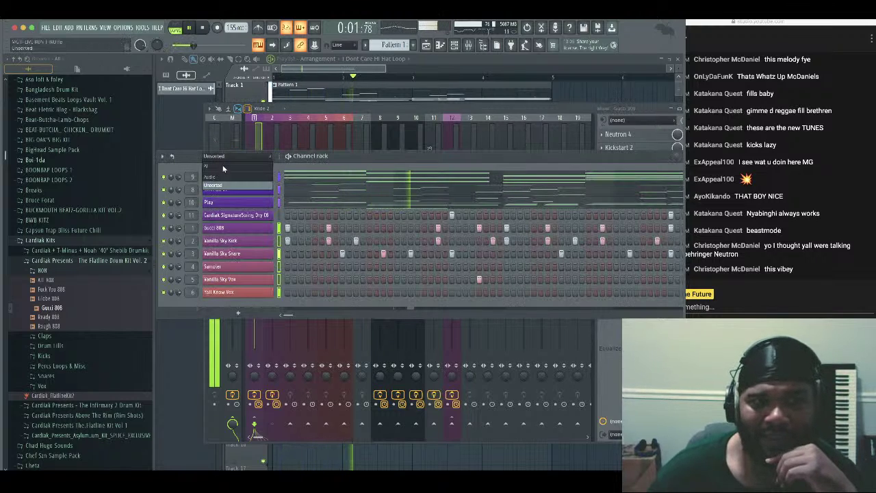
click(223, 176)
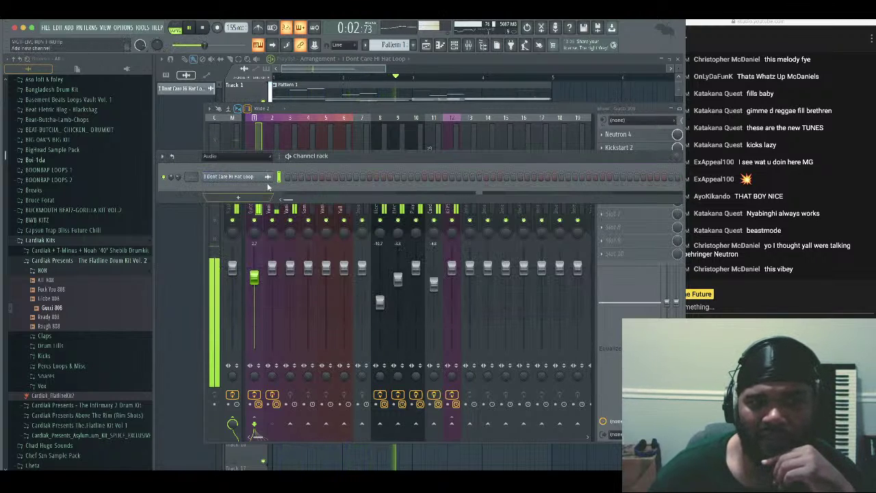
Route the I Dont Care Hi Hat Loop channel to mixer insert 7 and load Neutron 4 in its first effect slot
click(365, 139)
right_click(365, 139)
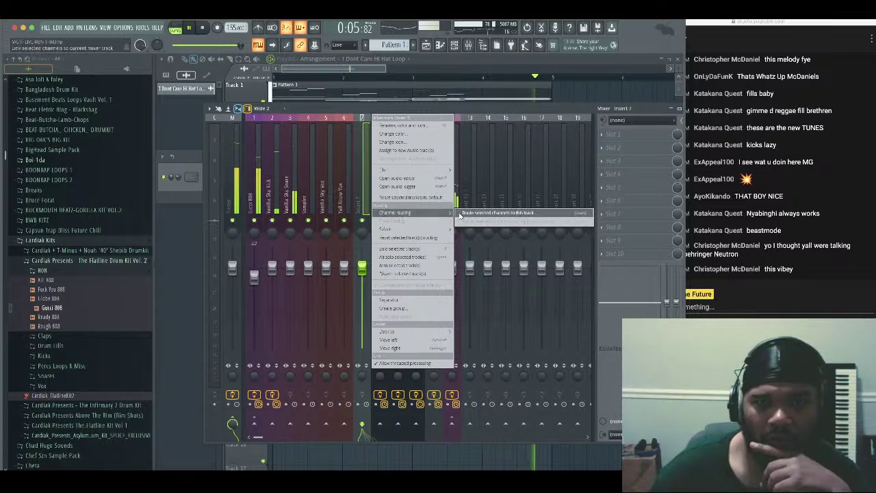
click(531, 202)
click(612, 134)
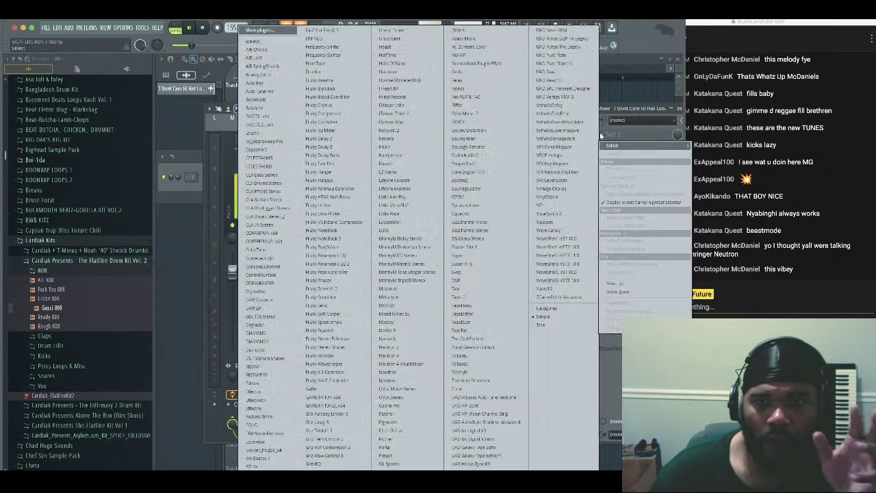
click(413, 356)
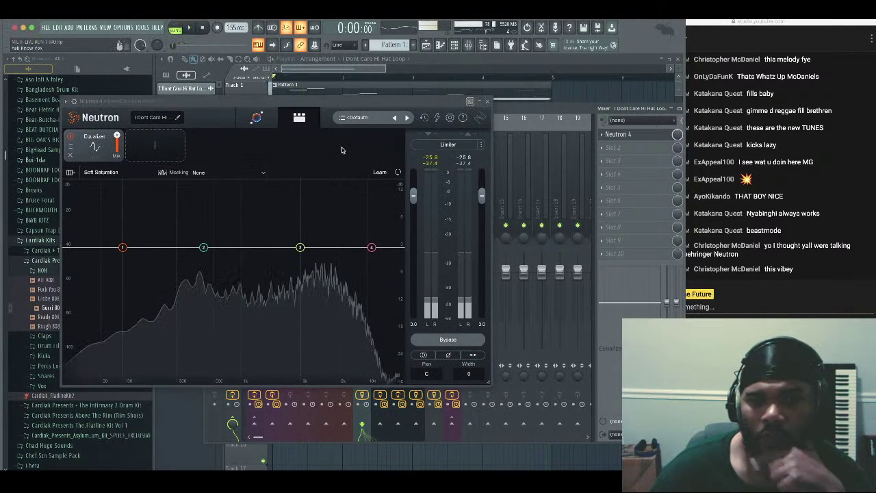
Run Neutron's assistant on the playing hi-hat loop with the Cymbals target, 64% tone match and a width of about 45
key(space)
click(259, 120)
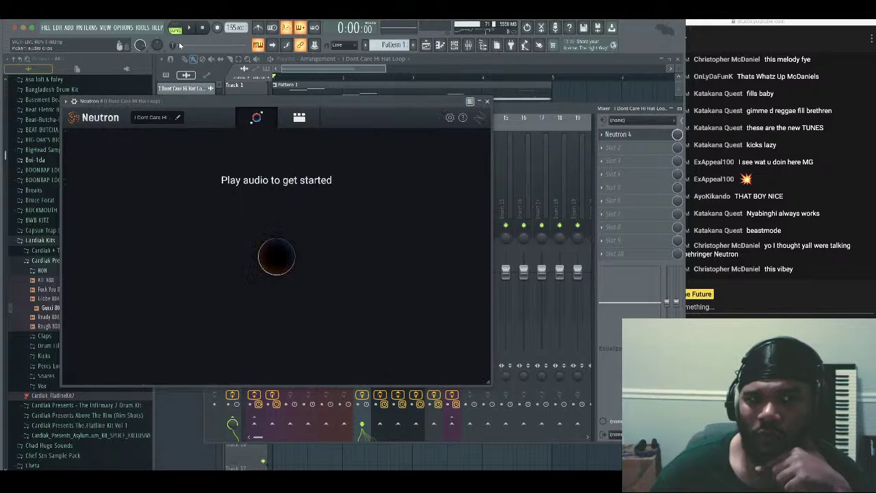
click(191, 29)
click(751, 203)
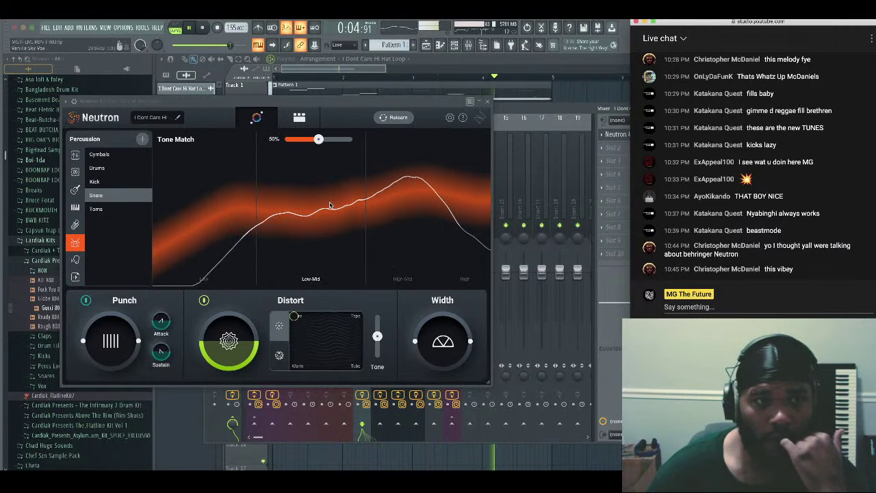
click(112, 171)
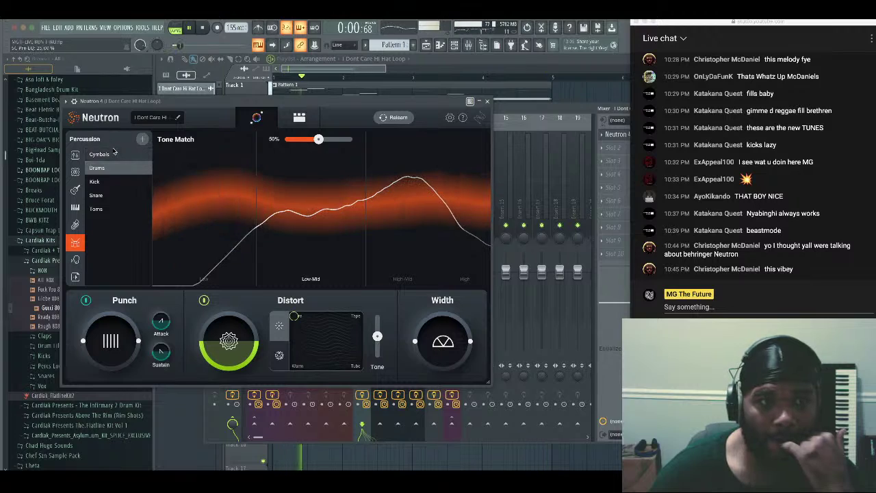
click(115, 154)
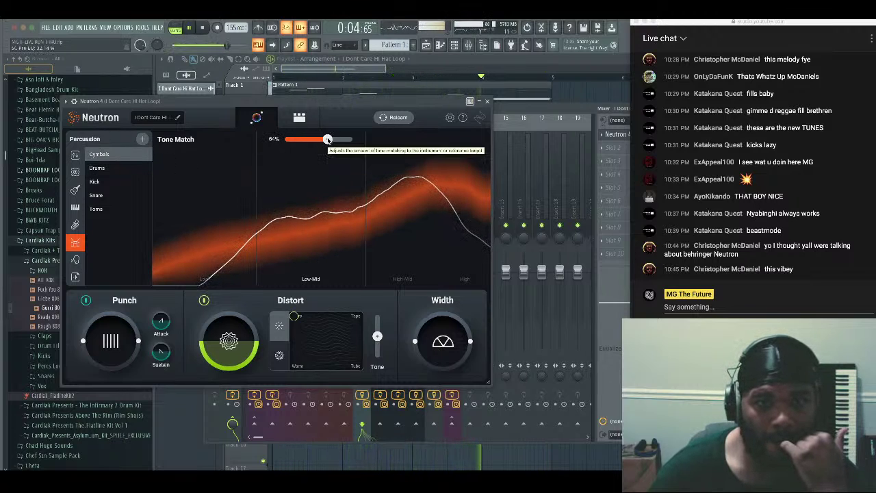
drag(418, 357, 419, 373)
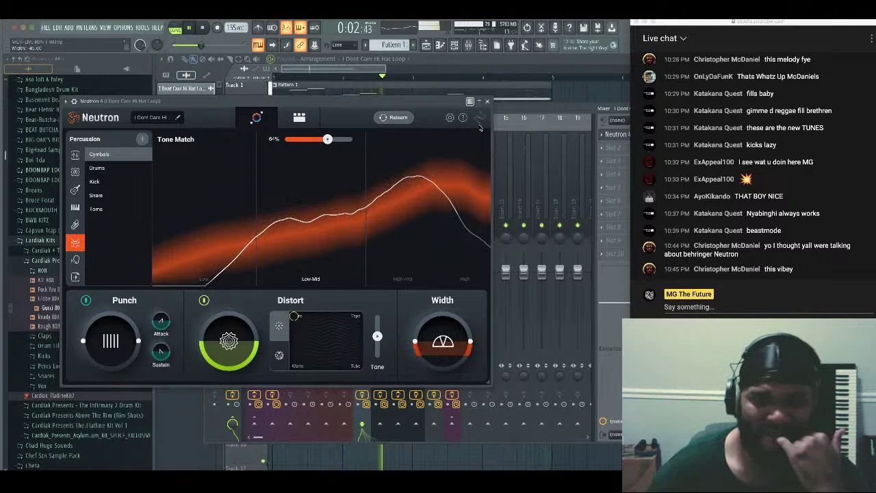
click(487, 102)
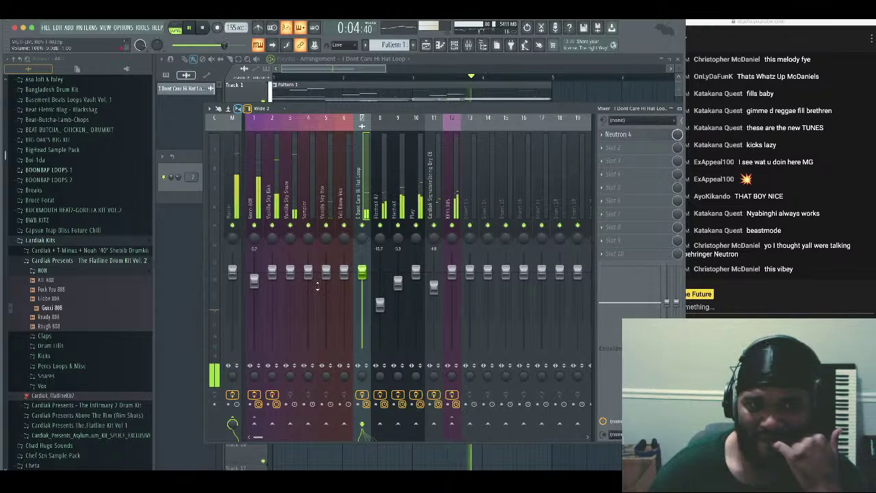
Balance the drum faders using mutes: Vanilla Sky Snare about -3.1 dB, hi-hat loop about 2.5 dB and Vanilla Sky Kick about -1.8 dB
mouse_move(290, 272)
mouse_down()
mouse_move(290, 291)
mouse_move(290, 281)
mouse_up()
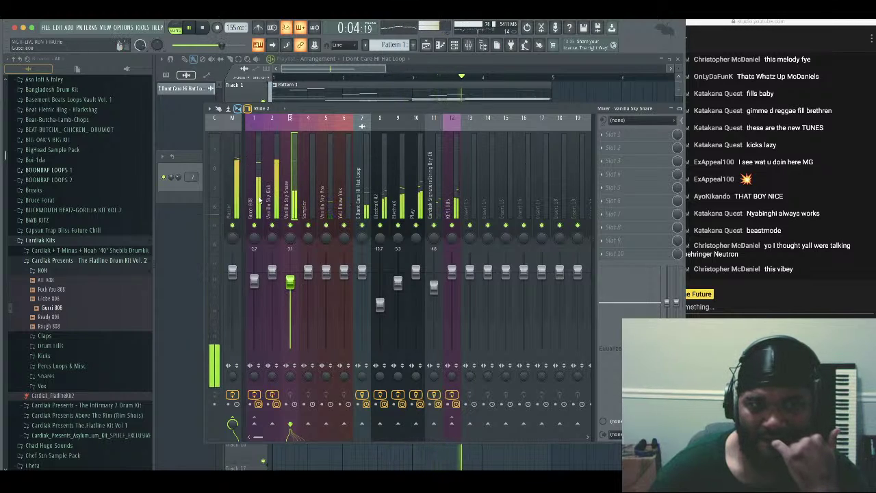
click(254, 225)
click(290, 226)
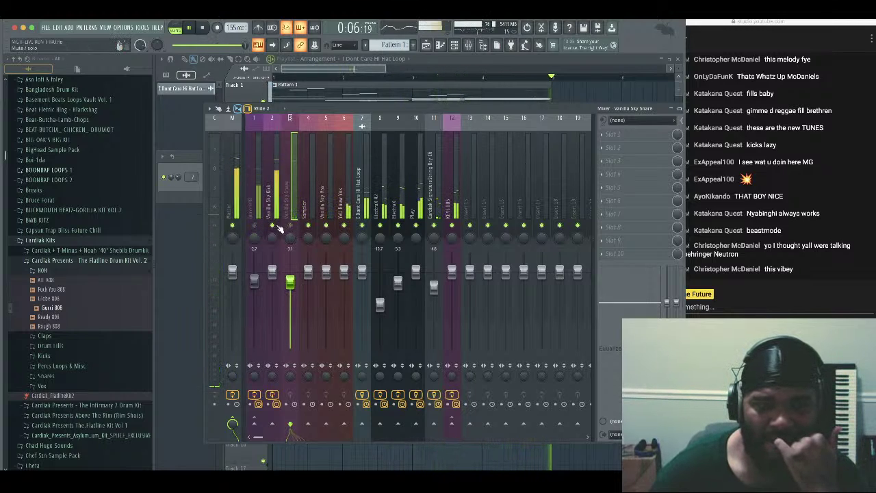
click(273, 227)
click(362, 247)
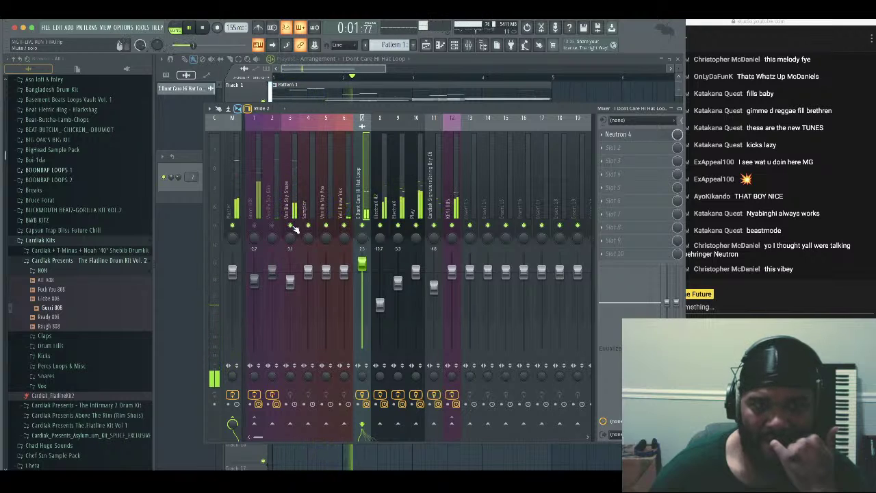
click(272, 279)
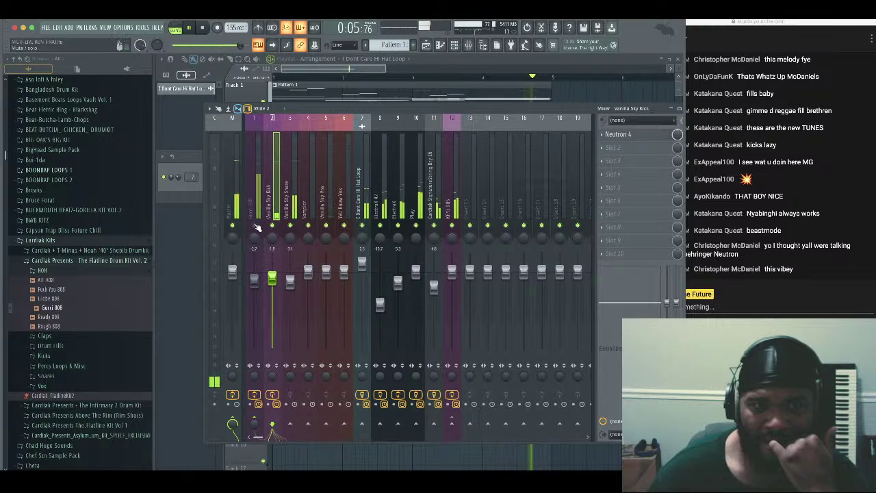
Delete the AudioEditorTrack and Newtone plugins from the Master track
click(233, 287)
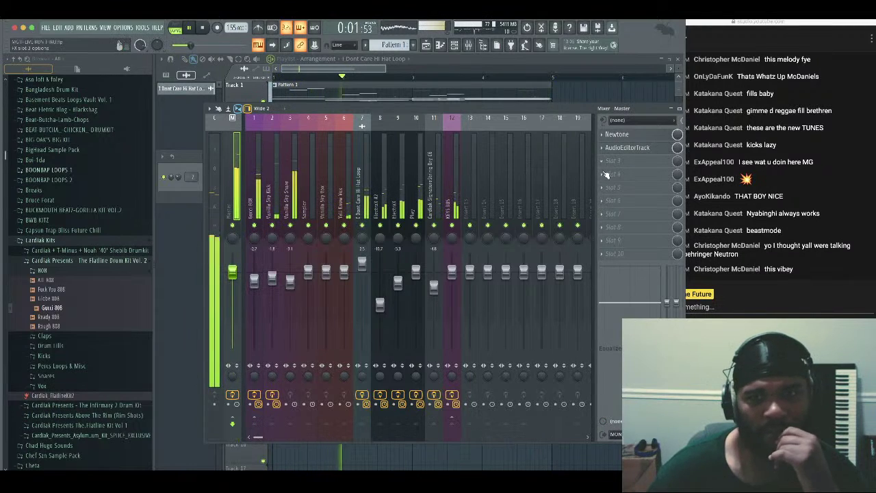
click(602, 162)
click(603, 164)
click(603, 149)
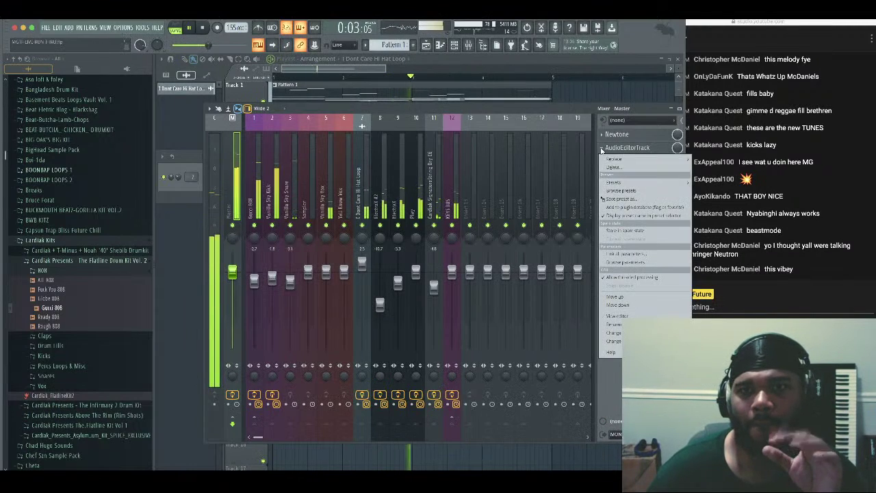
click(611, 169)
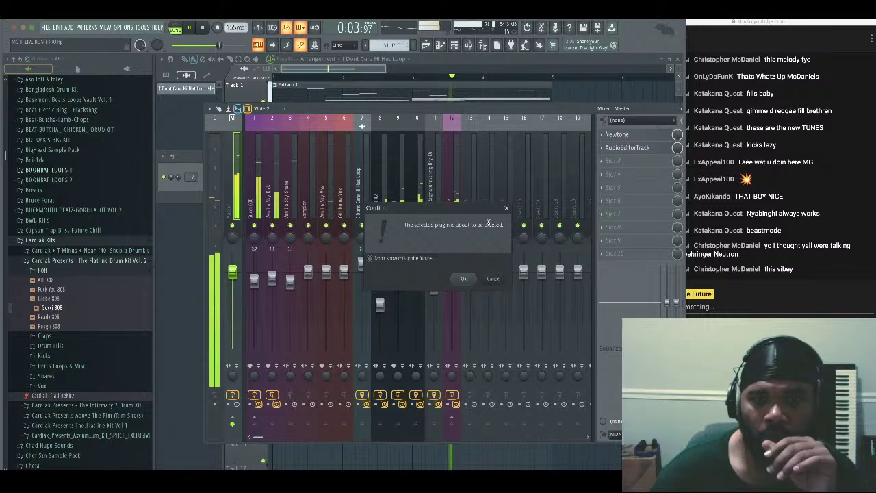
click(603, 136)
click(611, 155)
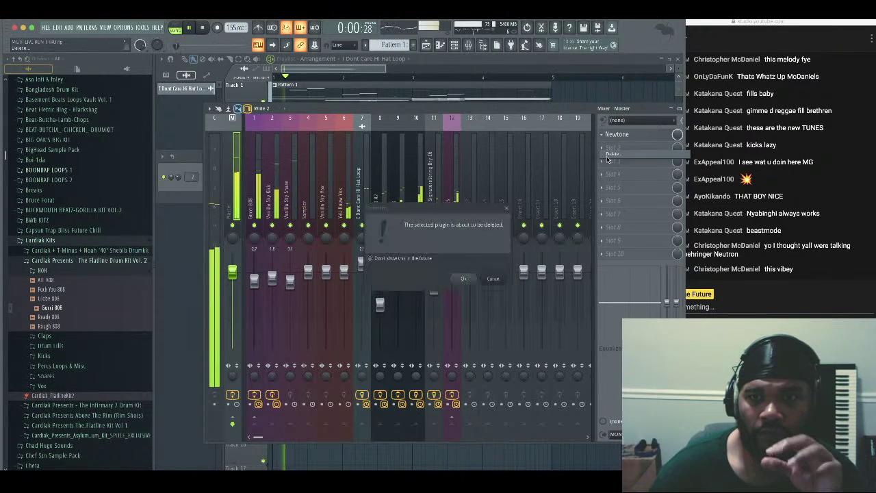
click(464, 278)
Load soothe2 in the Master's first effect slot with the master preset Balance to the grammy awards
click(602, 136)
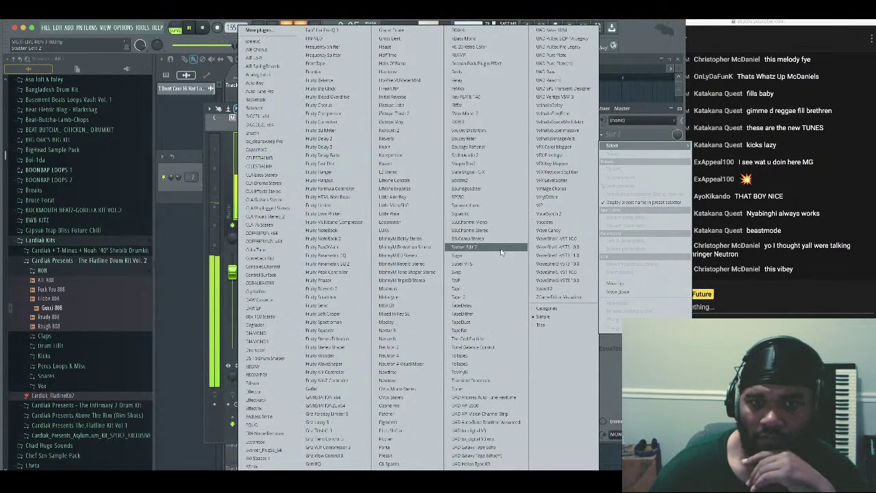
click(494, 181)
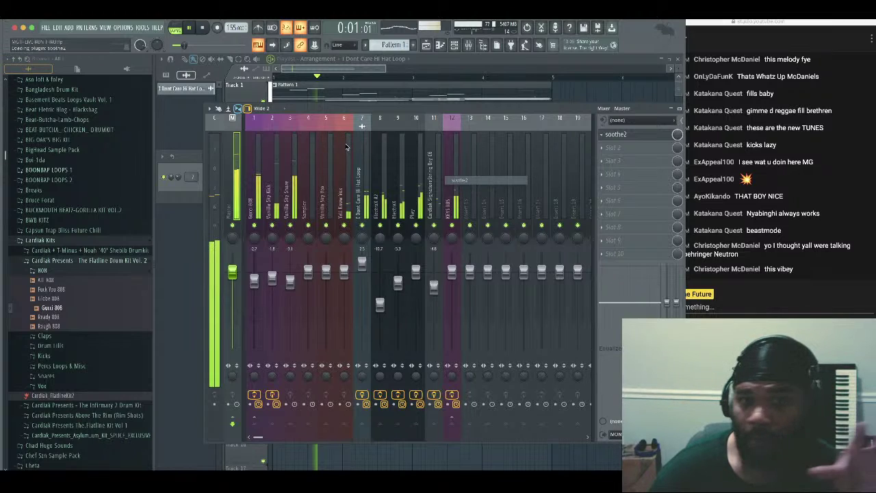
click(349, 111)
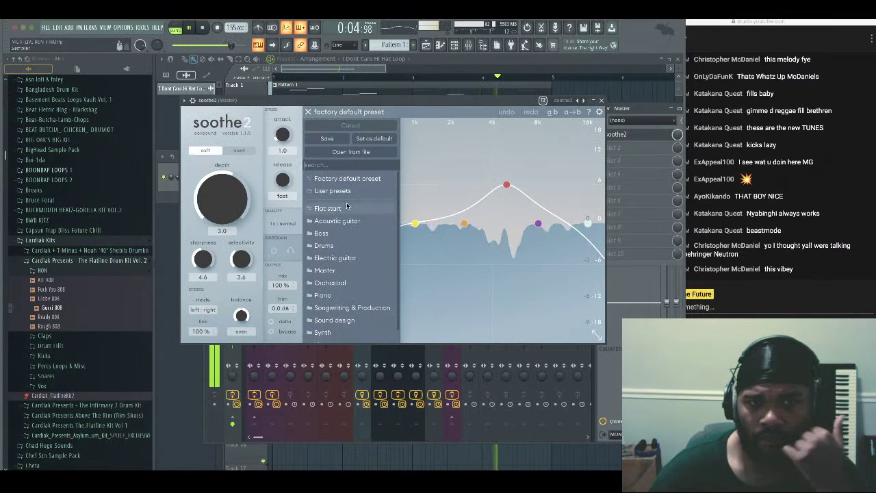
mouse_move(335, 269)
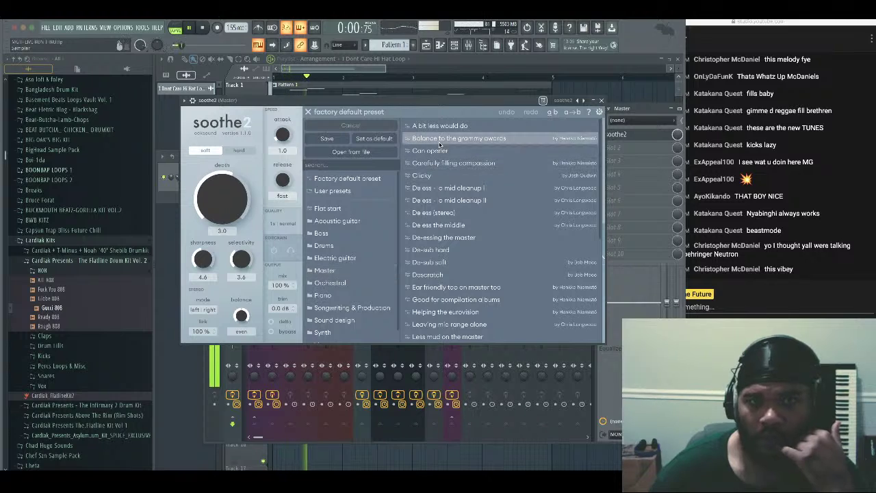
click(440, 141)
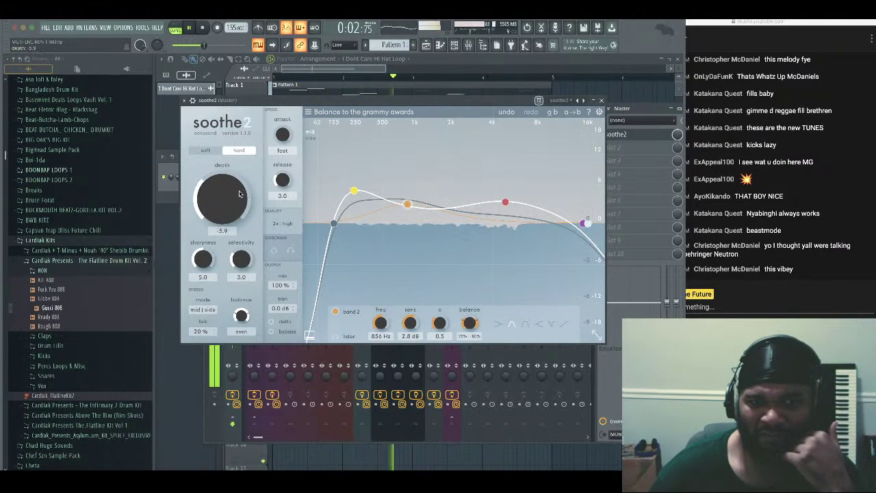
click(601, 101)
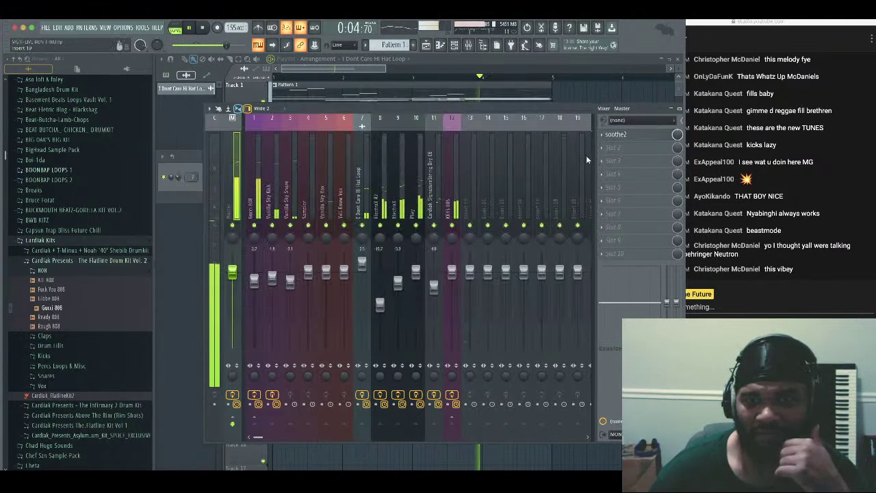
Add Fruity soft clipper after soothe2 on the Master, lower its threshold and set the post gain to about 95%
click(597, 148)
mouse_move(613, 158)
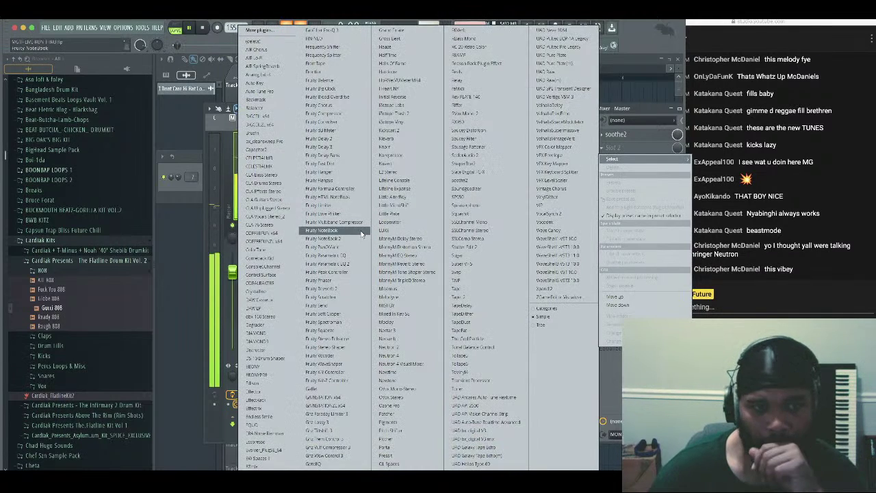
click(341, 313)
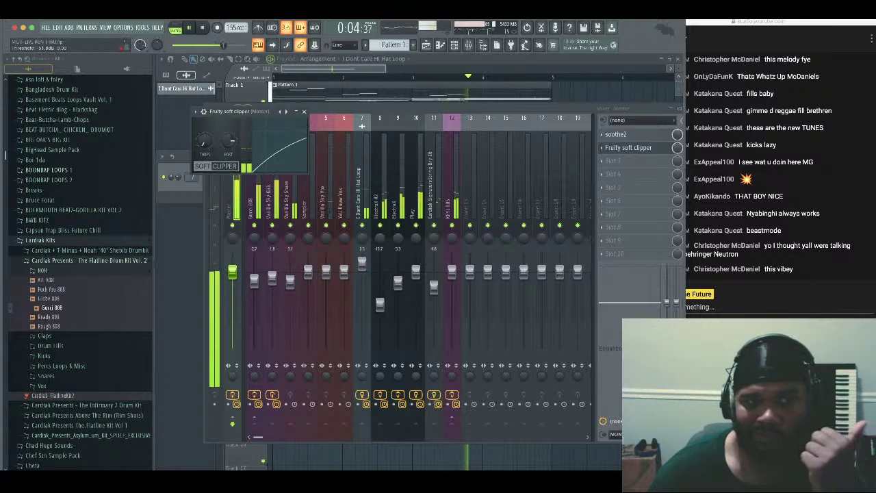
mouse_move(204, 141)
mouse_down()
mouse_move(205, 131)
mouse_move(229, 121)
mouse_move(205, 144)
mouse_up()
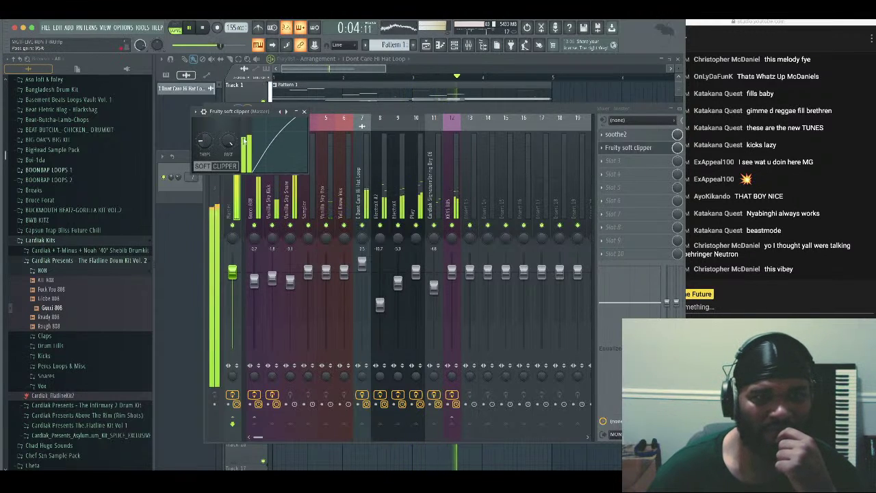
click(305, 111)
Reposition the mixer window and lower the hi-hat loop fader to 0 dB
drag(553, 112, 511, 109)
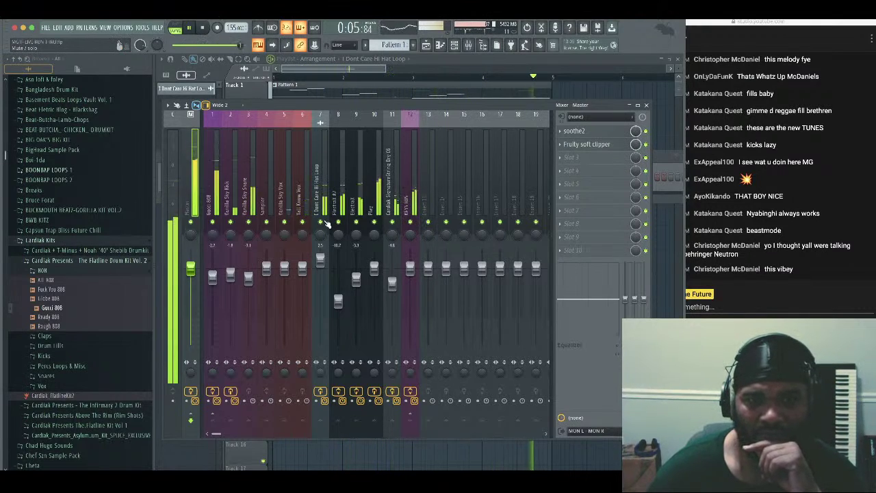
click(326, 226)
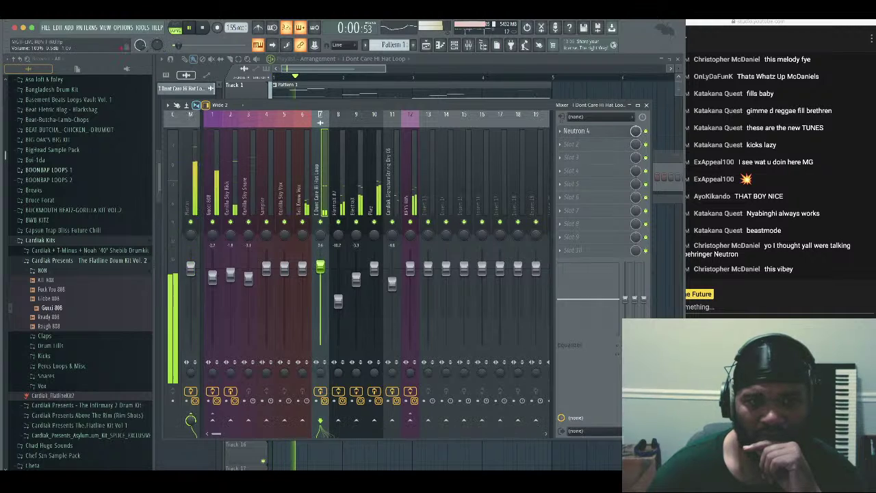
Check the mix by muting and unmuting the 808, kick, snare and hi-hat loop tracks during playback, with all restored before stopping
right_click(412, 223)
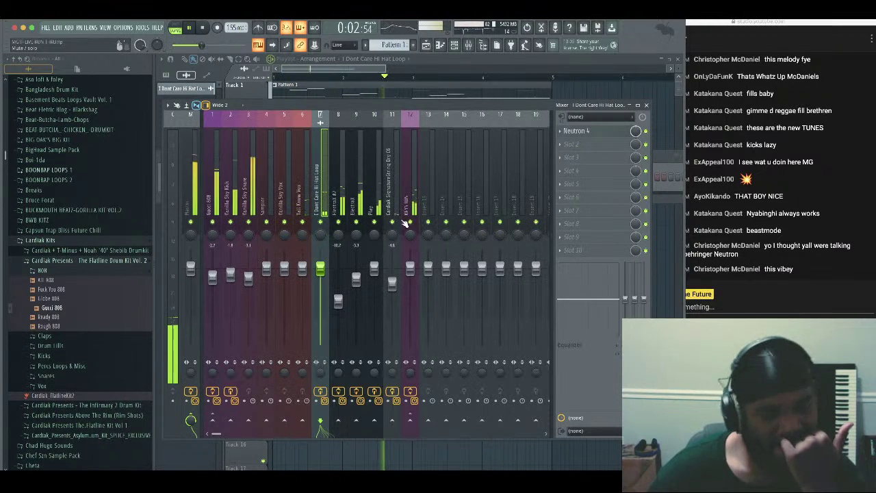
click(215, 222)
click(230, 223)
click(248, 223)
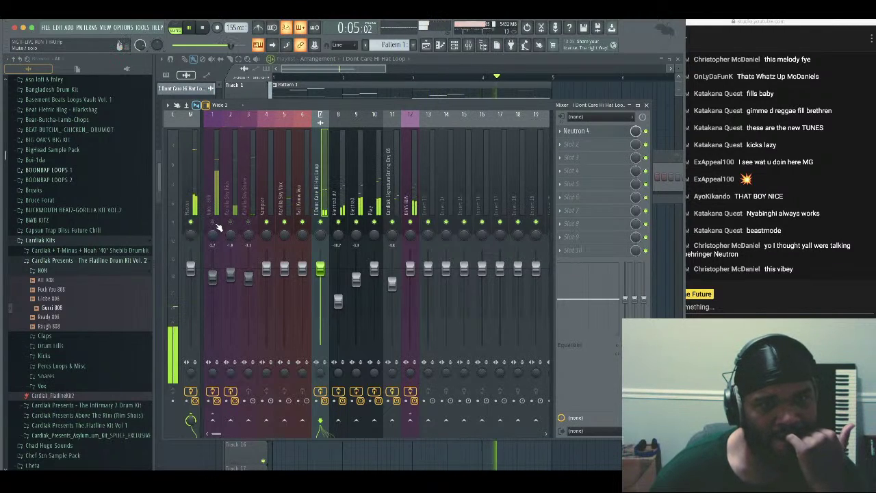
click(213, 223)
click(230, 223)
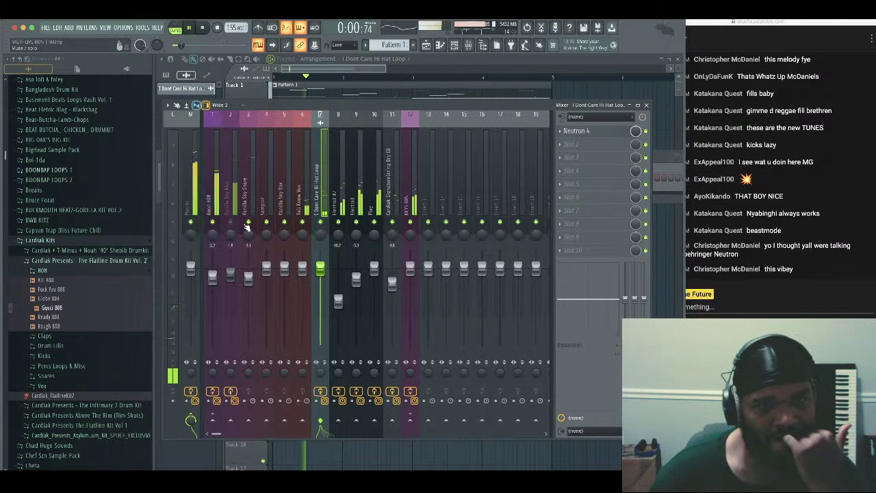
click(249, 223)
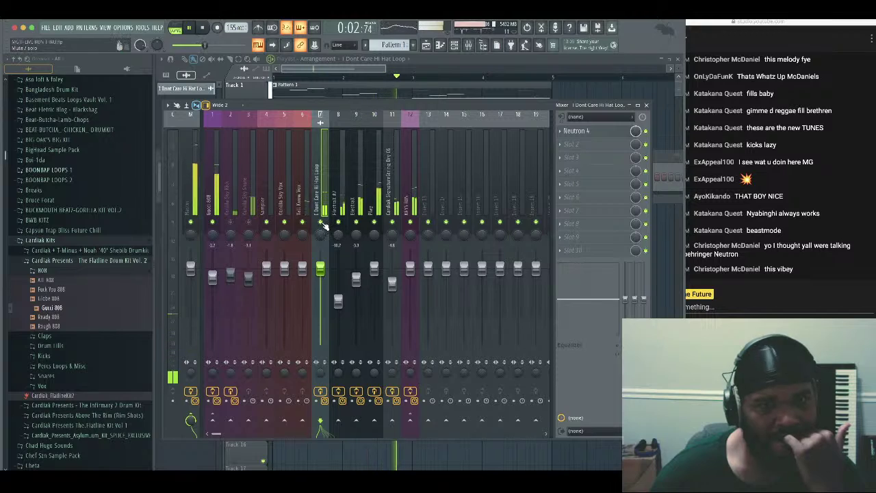
click(248, 222)
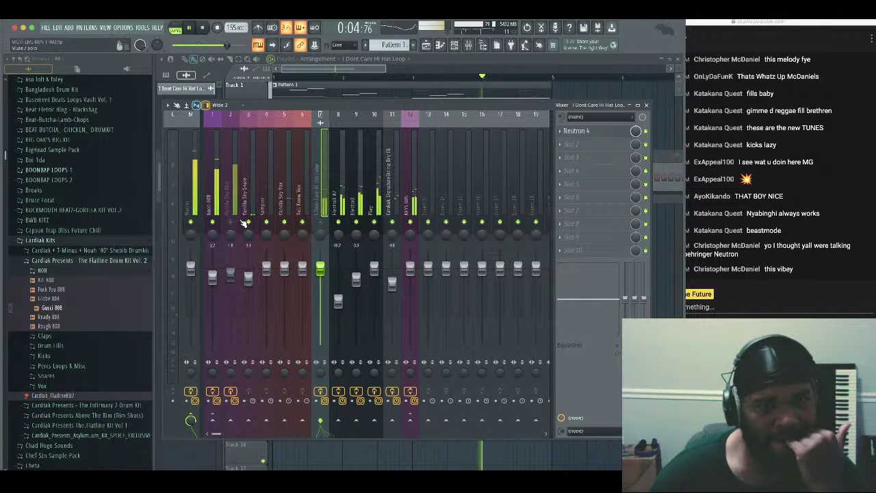
click(320, 223)
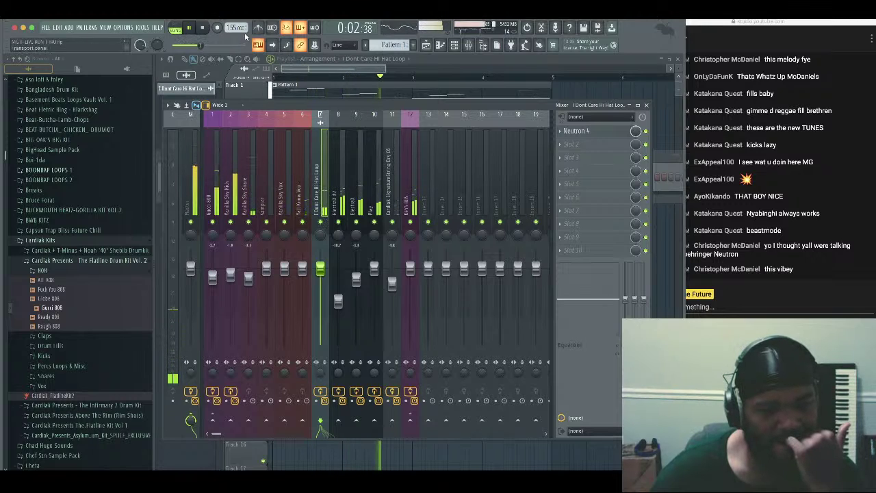
key(space)
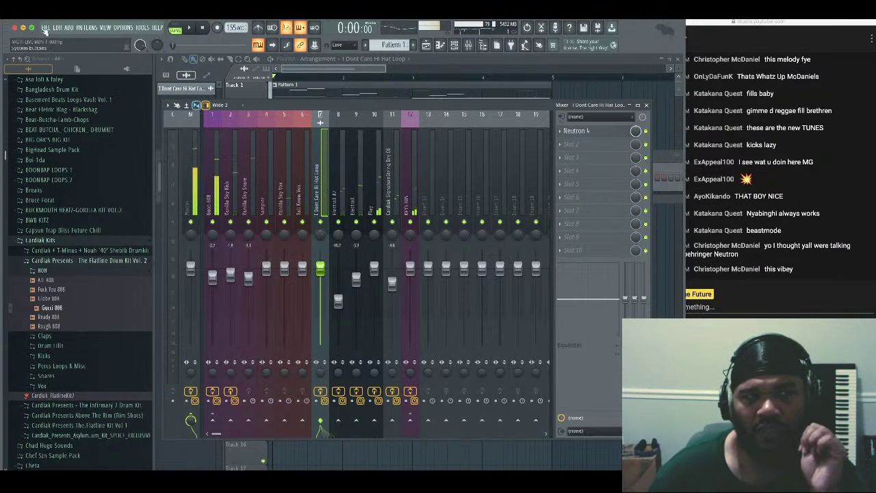
Save the project as MGTF-LIVE-RUN THRU in the 06 June 2022 folder, replacing the existing file, and close the mixer
click(46, 27)
click(98, 74)
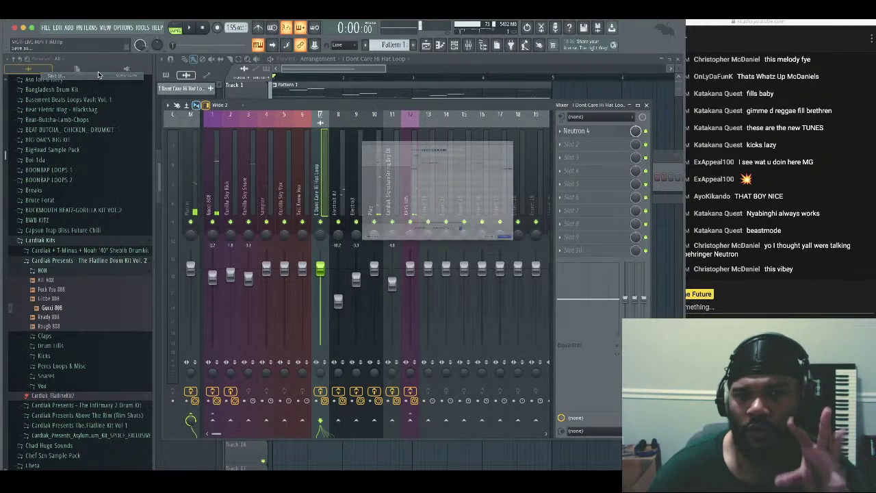
click(589, 299)
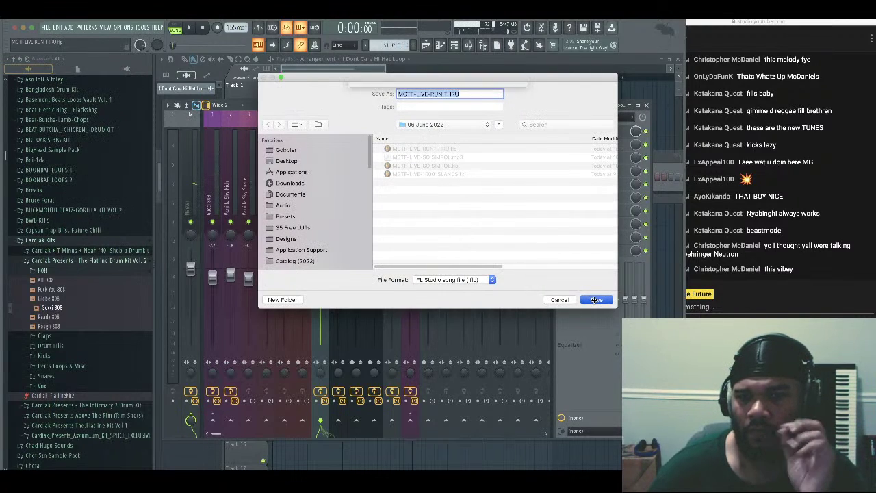
click(498, 134)
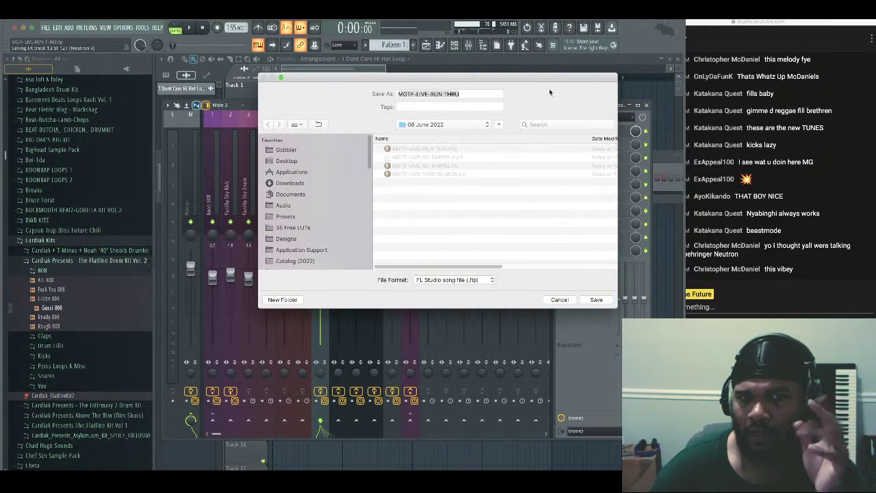
click(567, 87)
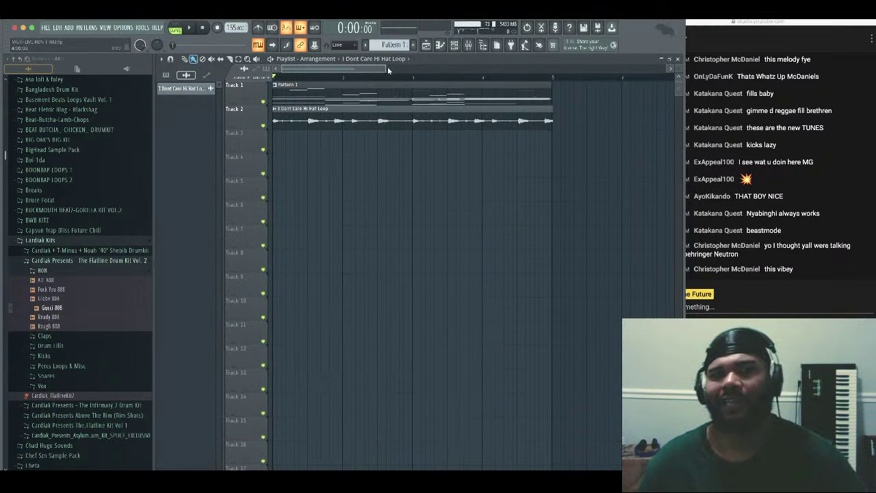
Repeat Pattern 1 and the hi-hat loop to fill 16 bars, deleting the hi-hat loop copies from the last 8 bars
drag(387, 69, 596, 71)
drag(461, 102, 383, 104)
ctrl+click(491, 123)
drag(495, 96, 300, 134)
key(ctrl+b)
key(ctrl+d)
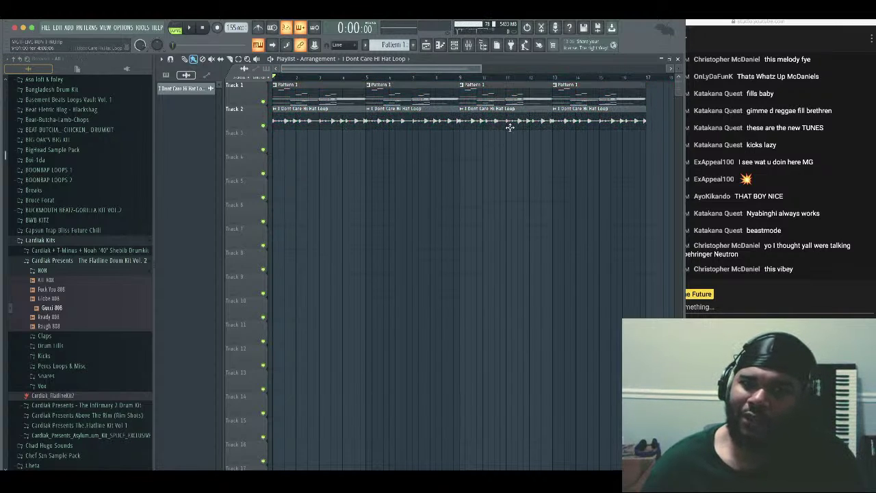
right_click(510, 126)
Export the full song as the MP3 MGTF-LIVE-RUN THRU in the 06 June 2022 folder
click(48, 27)
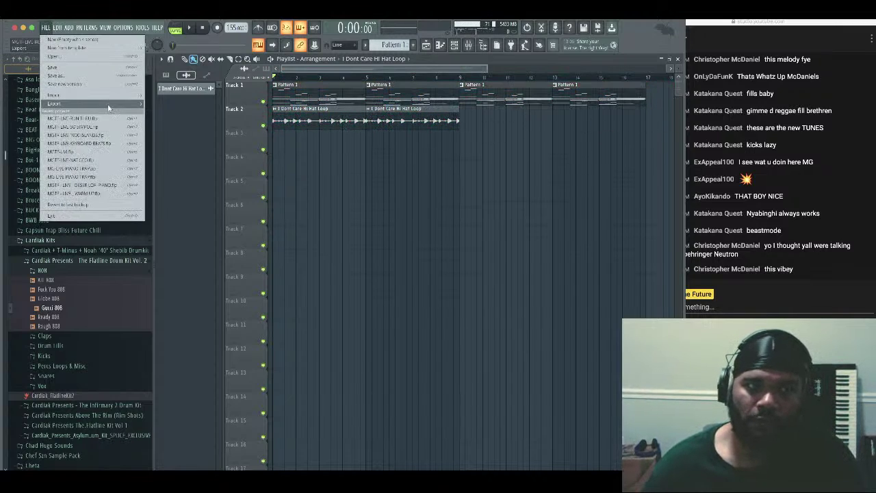
mouse_move(68, 103)
click(166, 118)
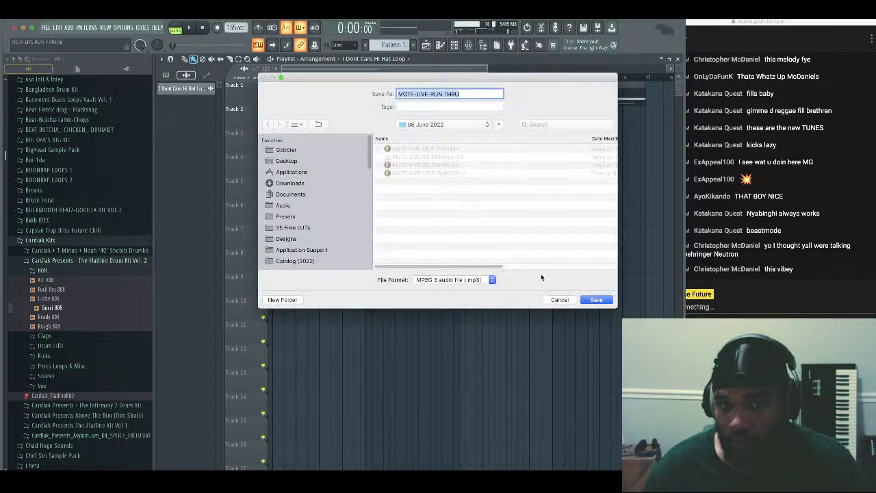
click(597, 301)
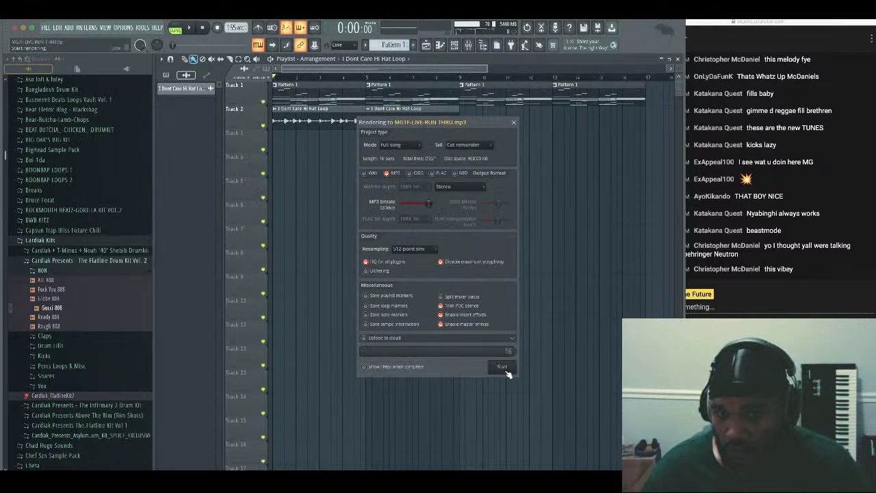
Switch to Finder, open the 06 June 2022 folder inside Catalog (2022), then reposition and widen the window
click(787, 273)
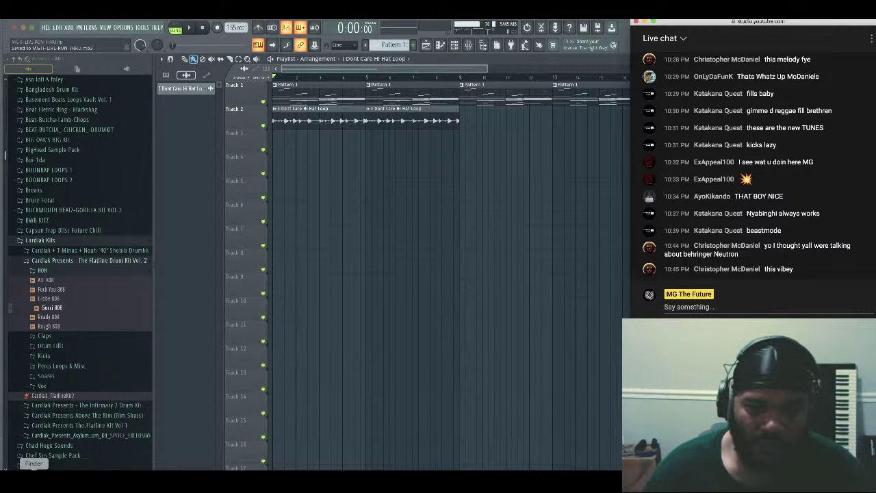
click(35, 481)
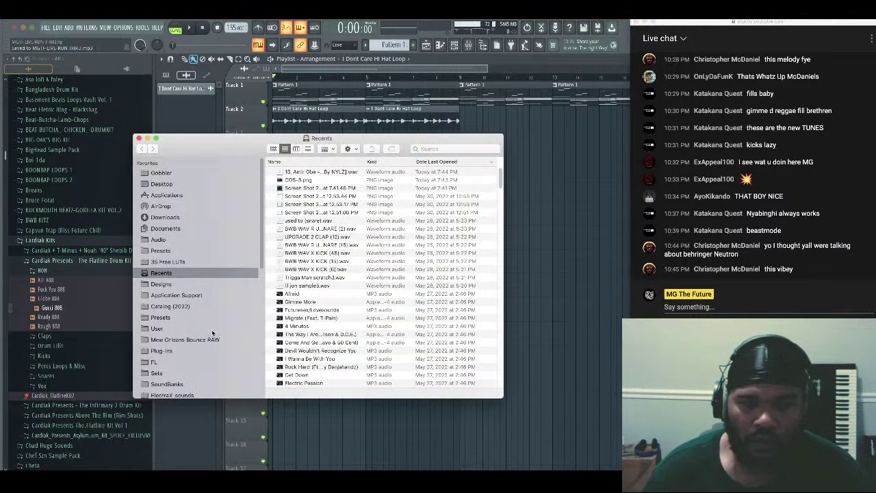
click(176, 306)
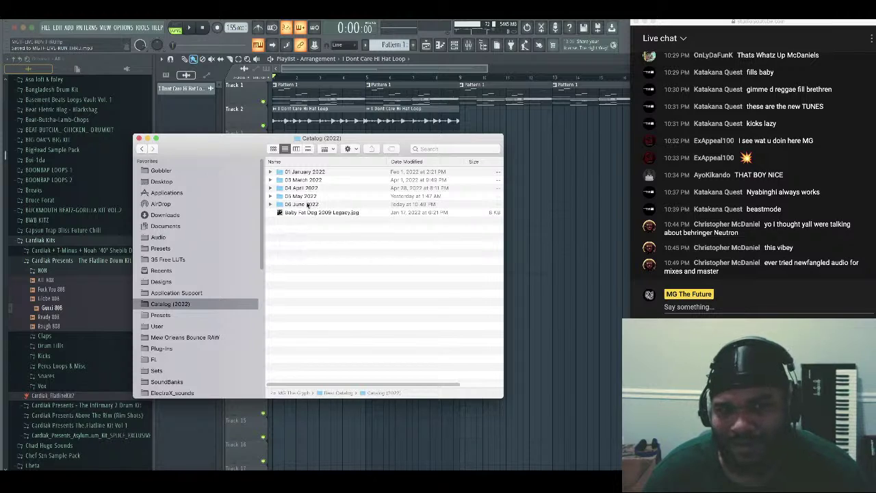
double_click(307, 204)
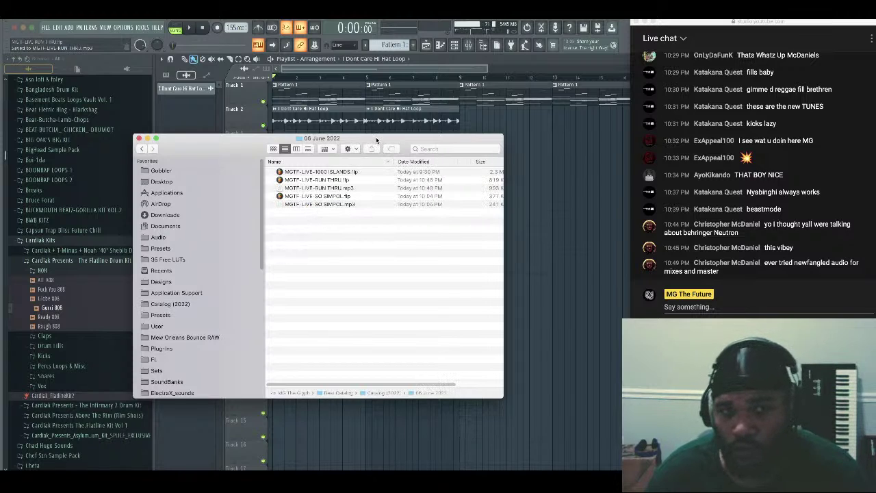
drag(376, 139, 321, 167)
drag(450, 257, 548, 260)
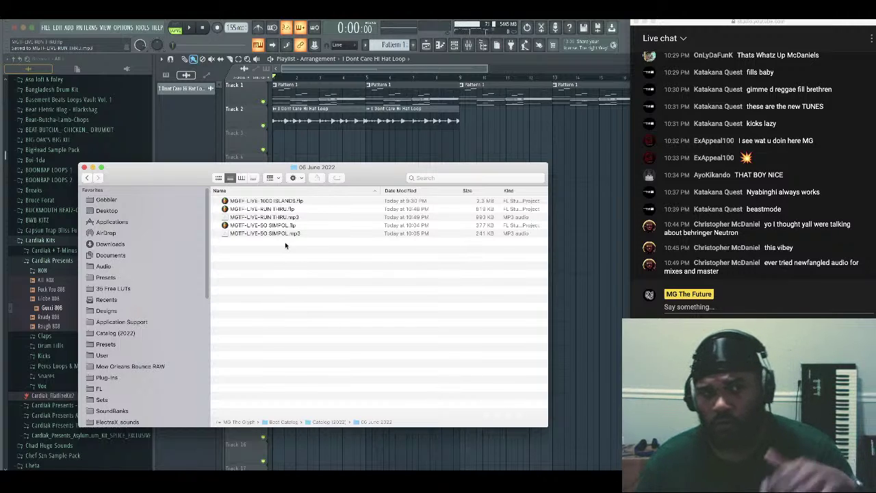
Open MGTF-LIVE-1000 ISLANDS.flp, saving the current project's changes, and place two consecutive Pattern 1 clips at the start of Track 1
double_click(283, 202)
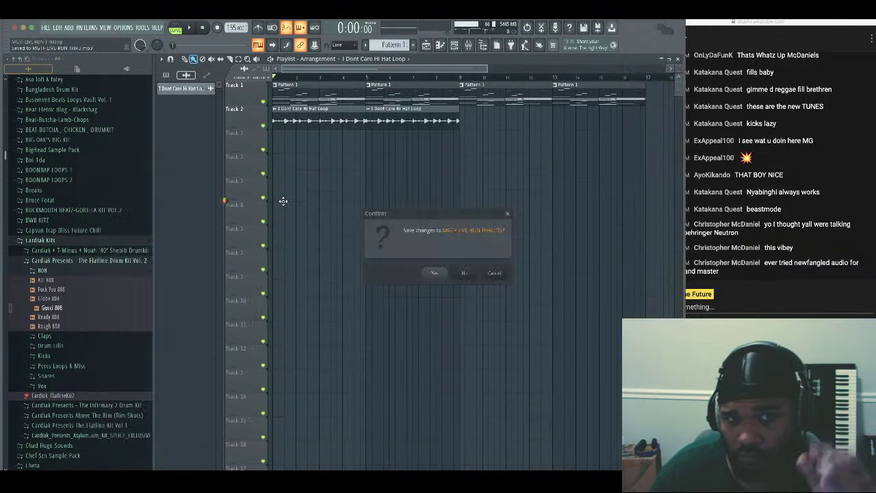
click(438, 273)
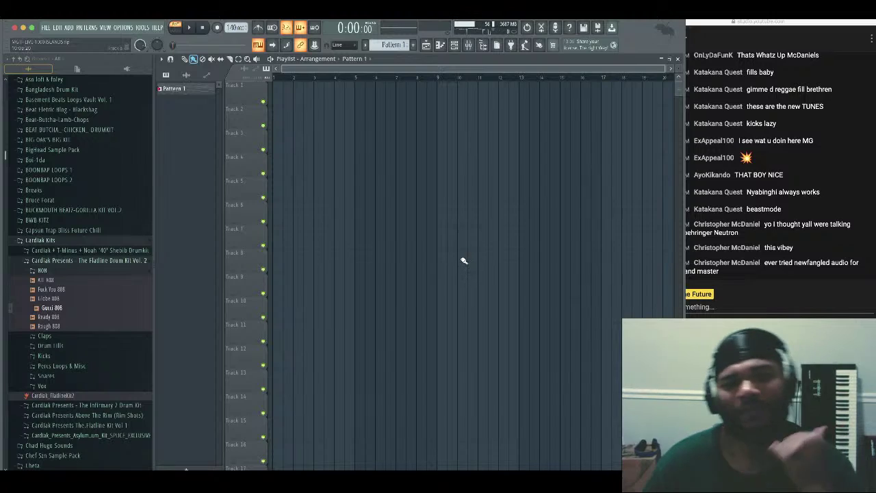
drag(301, 98, 292, 97)
drag(394, 92, 375, 93)
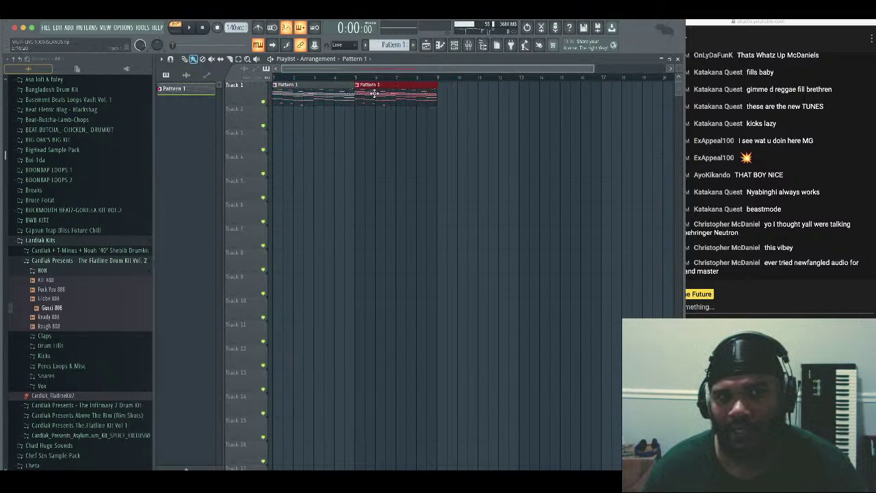
Export the 4-bar pattern as the MP3 MGTF-LIVE-1000 ISLANDS and dismiss the error dialog
click(47, 28)
mouse_move(58, 28)
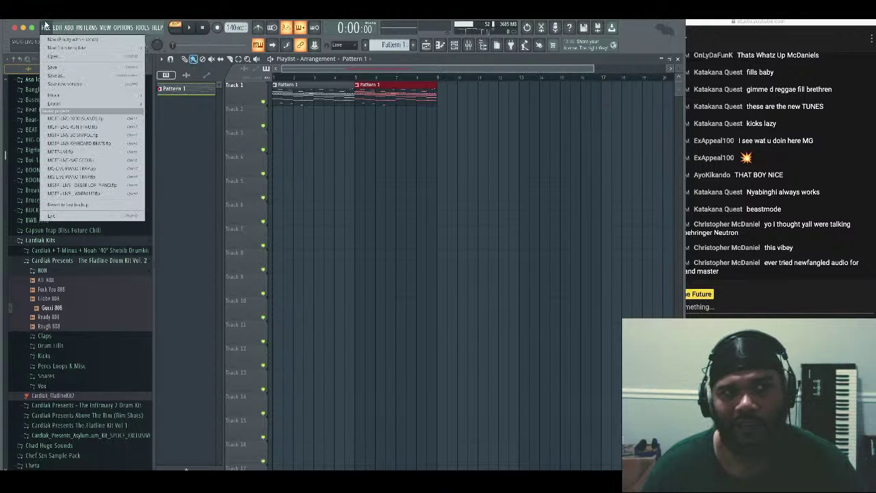
mouse_move(113, 104)
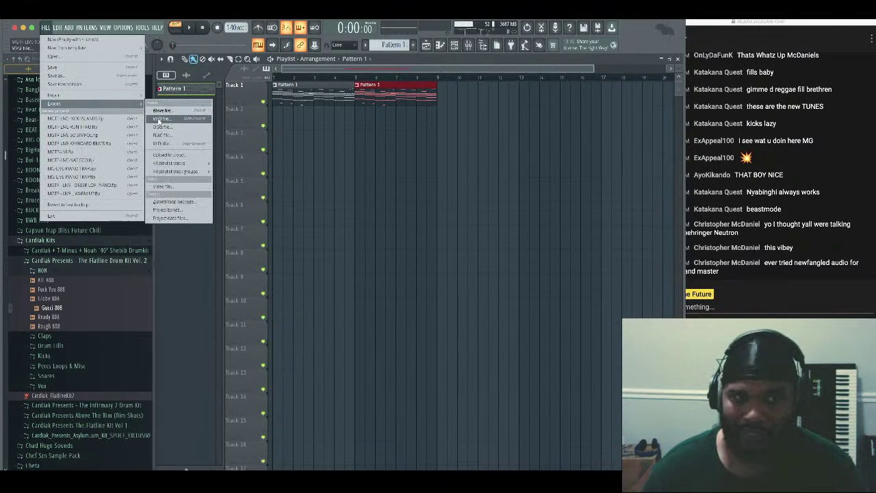
click(161, 118)
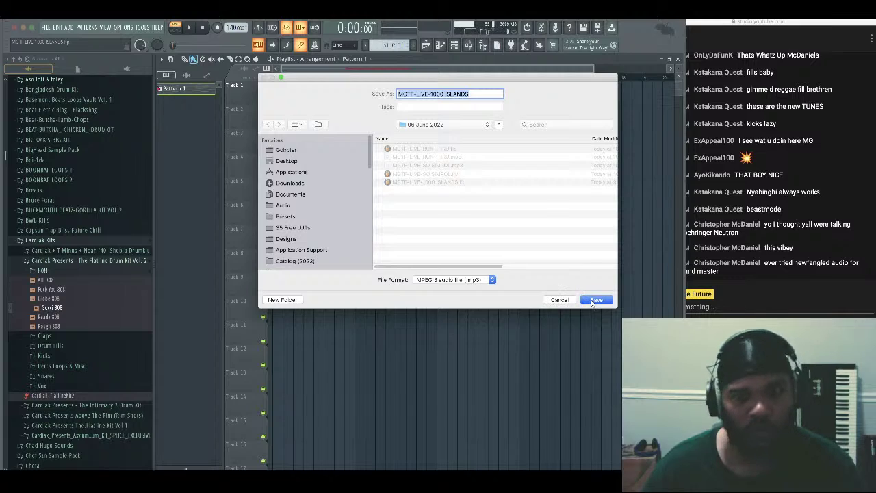
click(594, 300)
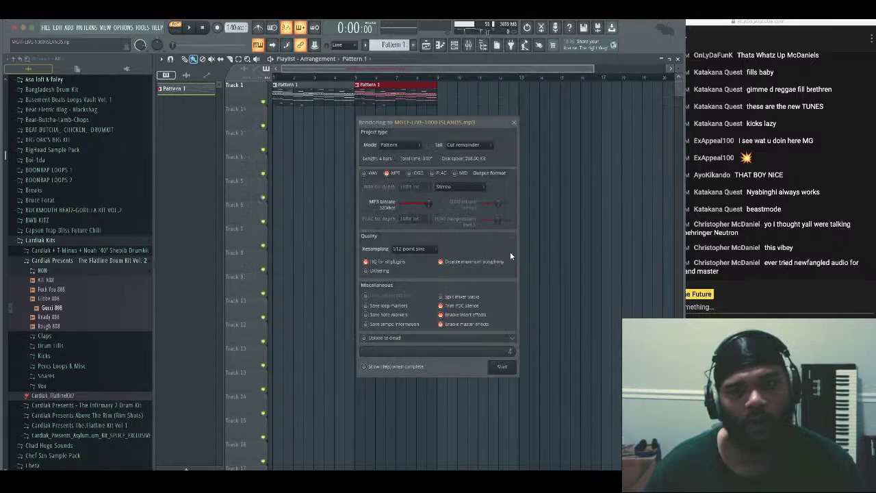
click(504, 369)
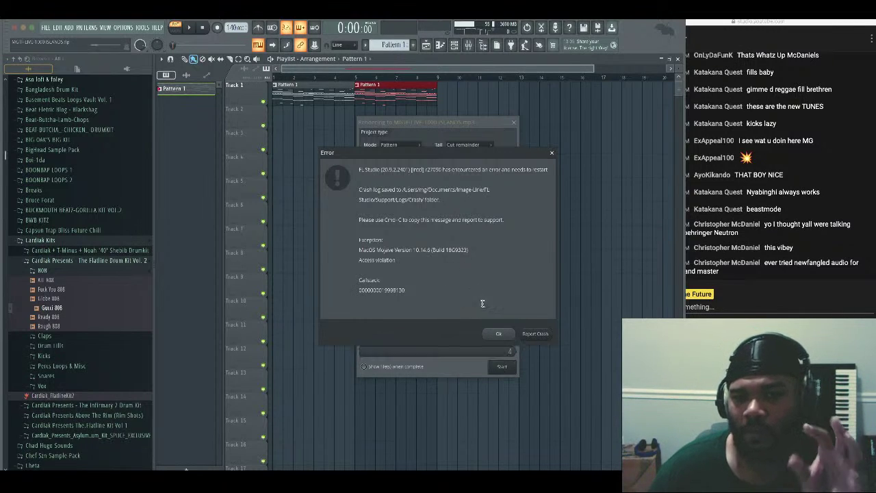
click(499, 333)
Check the exported 1000 ISLANDS, RUN THRU and SO SIMPOL MP3s in Finder, ignoring the crash report
click(364, 282)
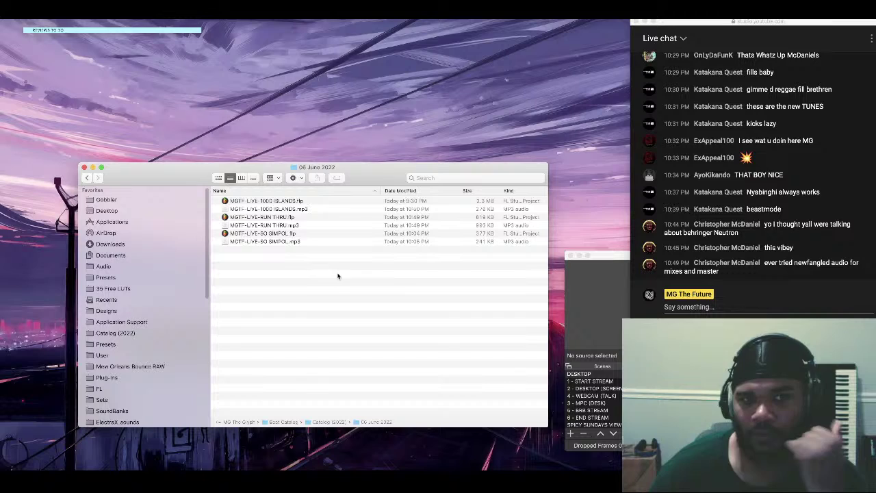
double_click(288, 210)
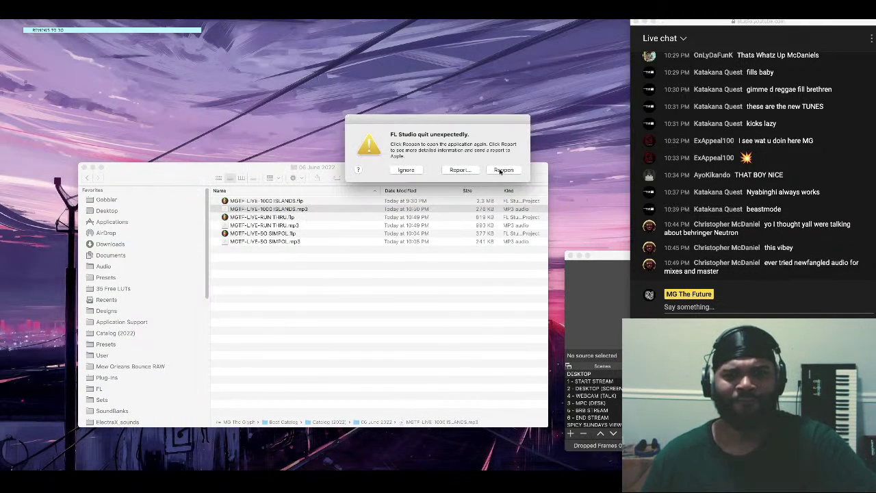
click(412, 171)
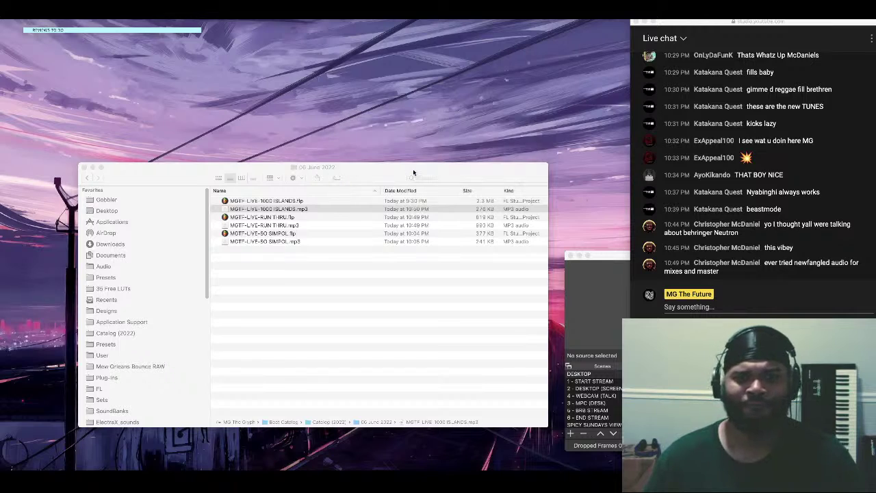
click(282, 226)
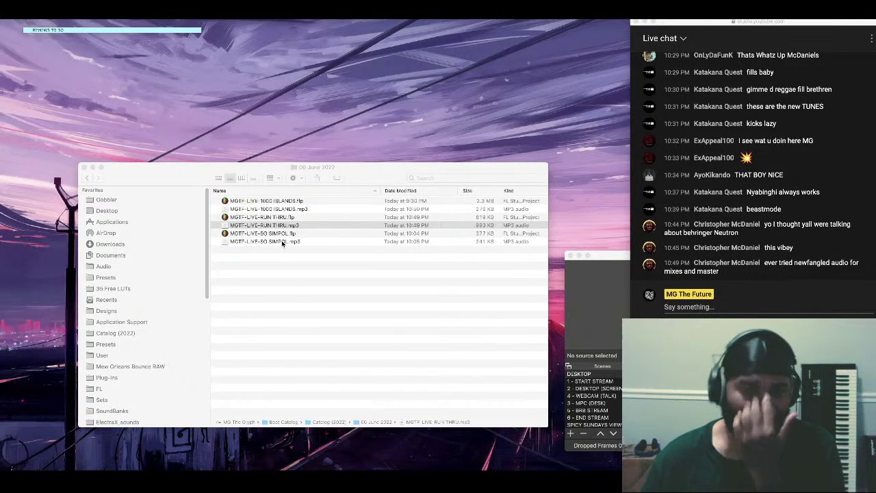
click(281, 242)
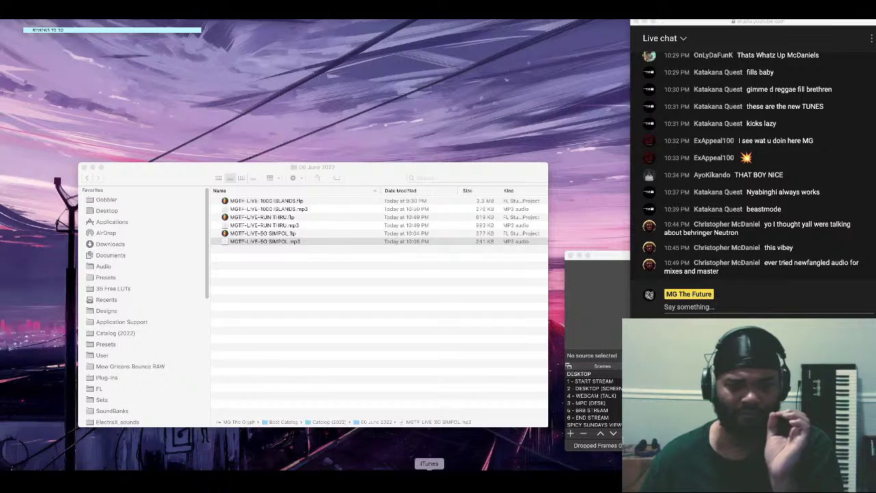
Quit iTunes from the Dock and close the 06 June 2022 Finder window
right_click(432, 481)
click(444, 463)
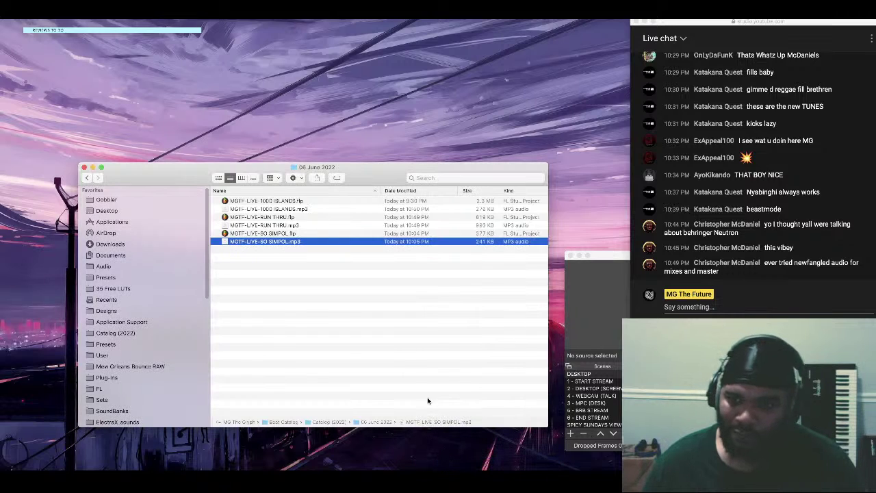
click(84, 167)
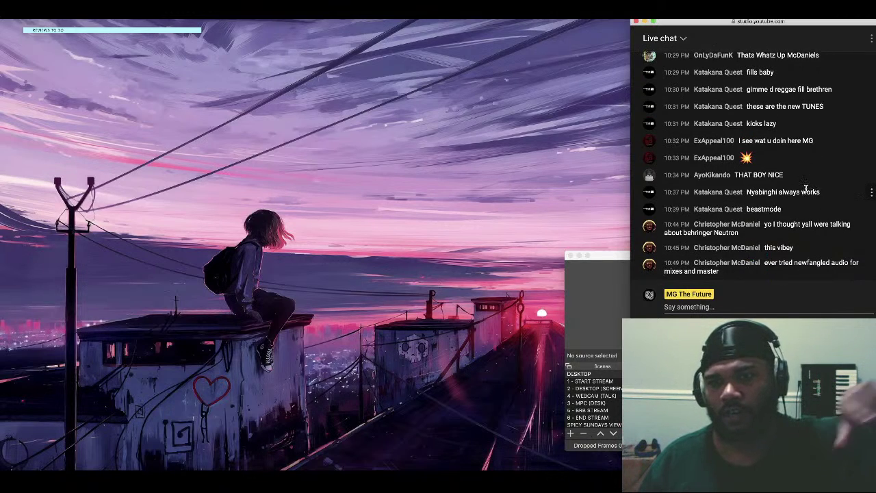
Review the earlier live chat messages and the Neutron 4 Assistant View web page, and minimize the browser window
scroll(805, 189, up, 5)
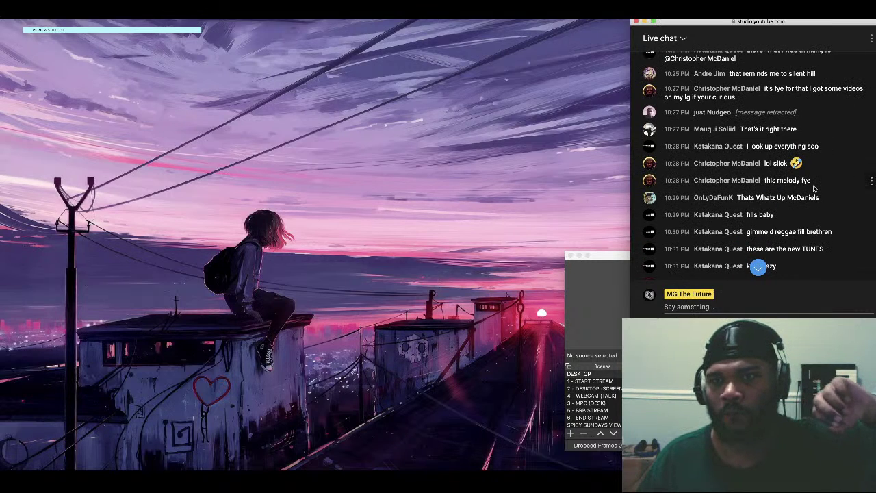
scroll(812, 190, up, 4)
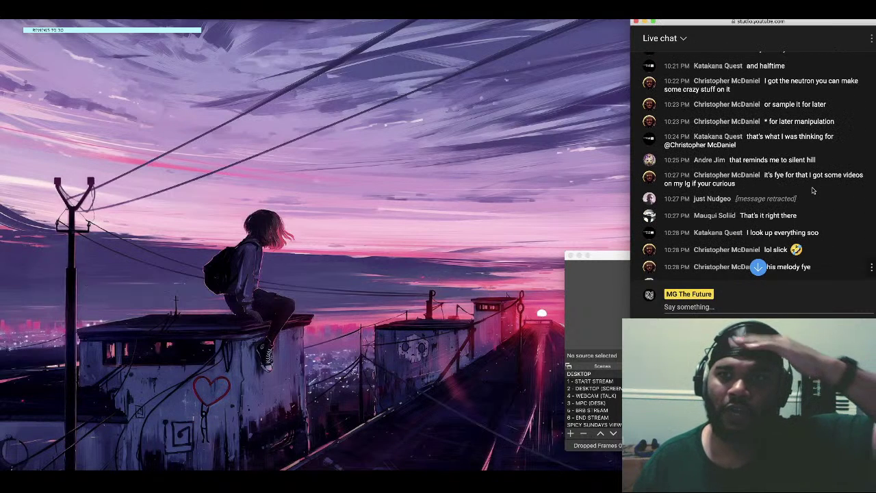
scroll(812, 190, down, 3)
scroll(812, 191, down, 5)
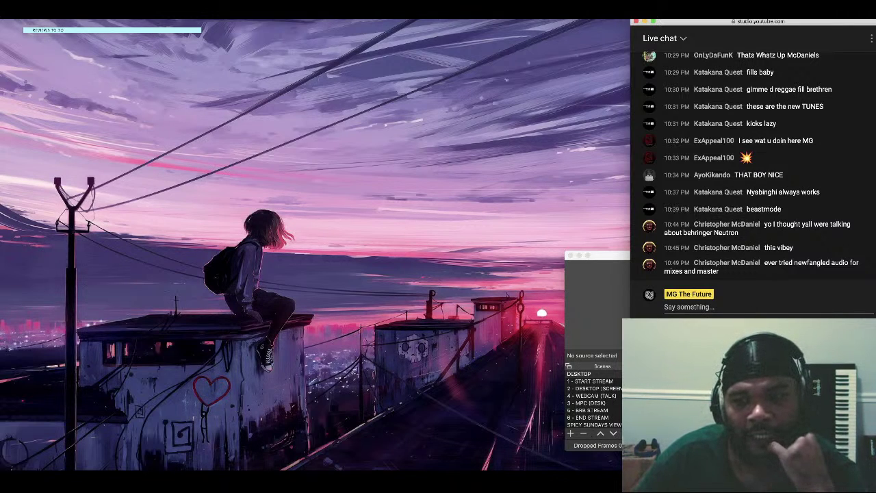
click(711, 463)
scroll(383, 108, up, 5)
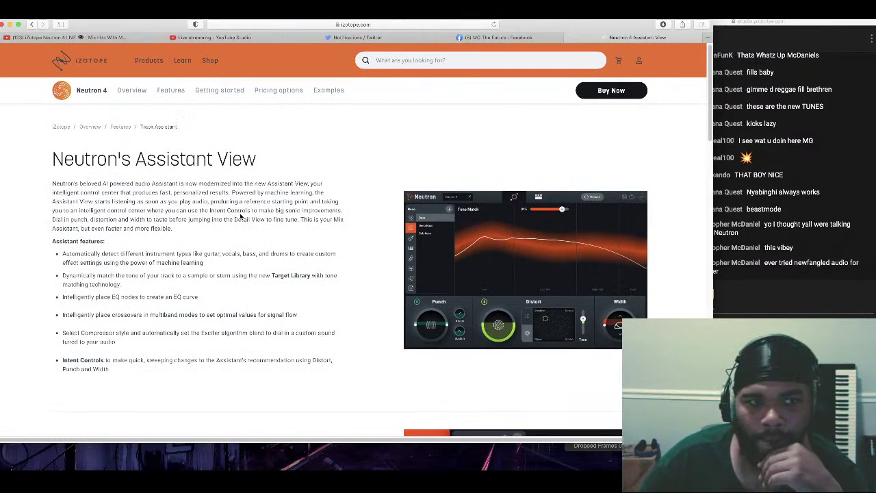
drag(22, 24, 126, 25)
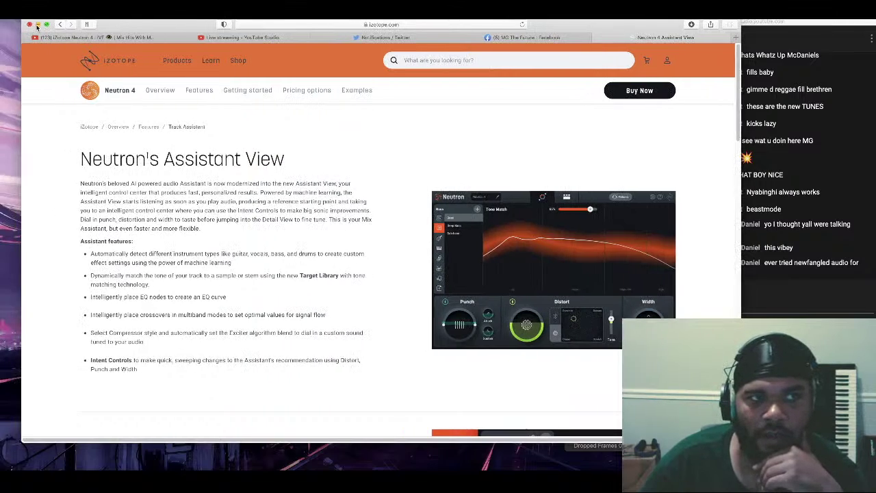
click(38, 24)
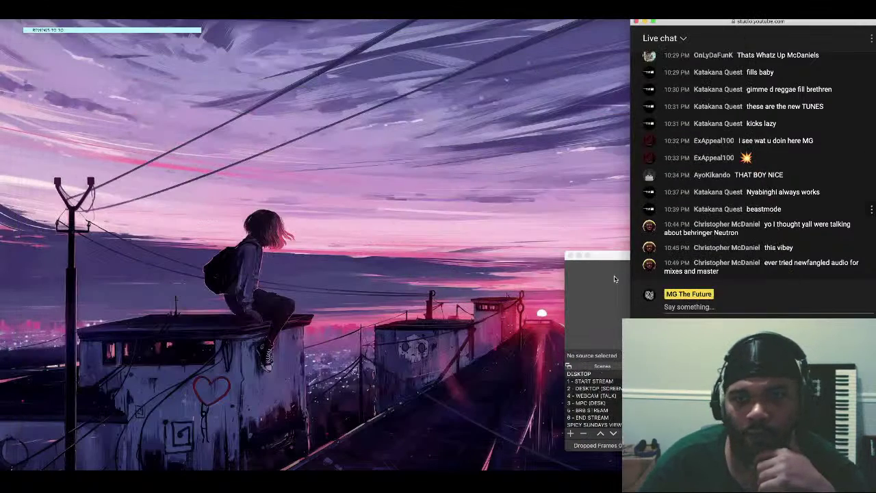
Switch to OBS, move its window fully into view and make the El Gato source visible in the DESKTOP scene
click(613, 278)
drag(644, 256, 208, 46)
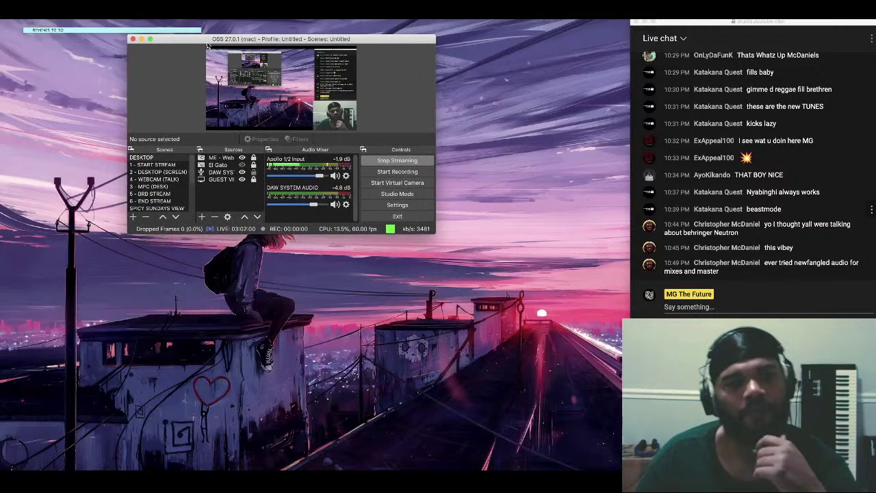
click(243, 164)
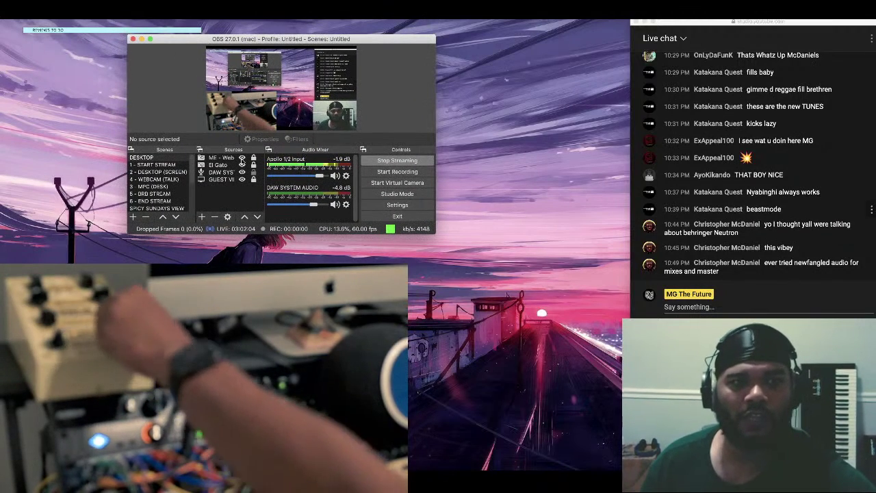